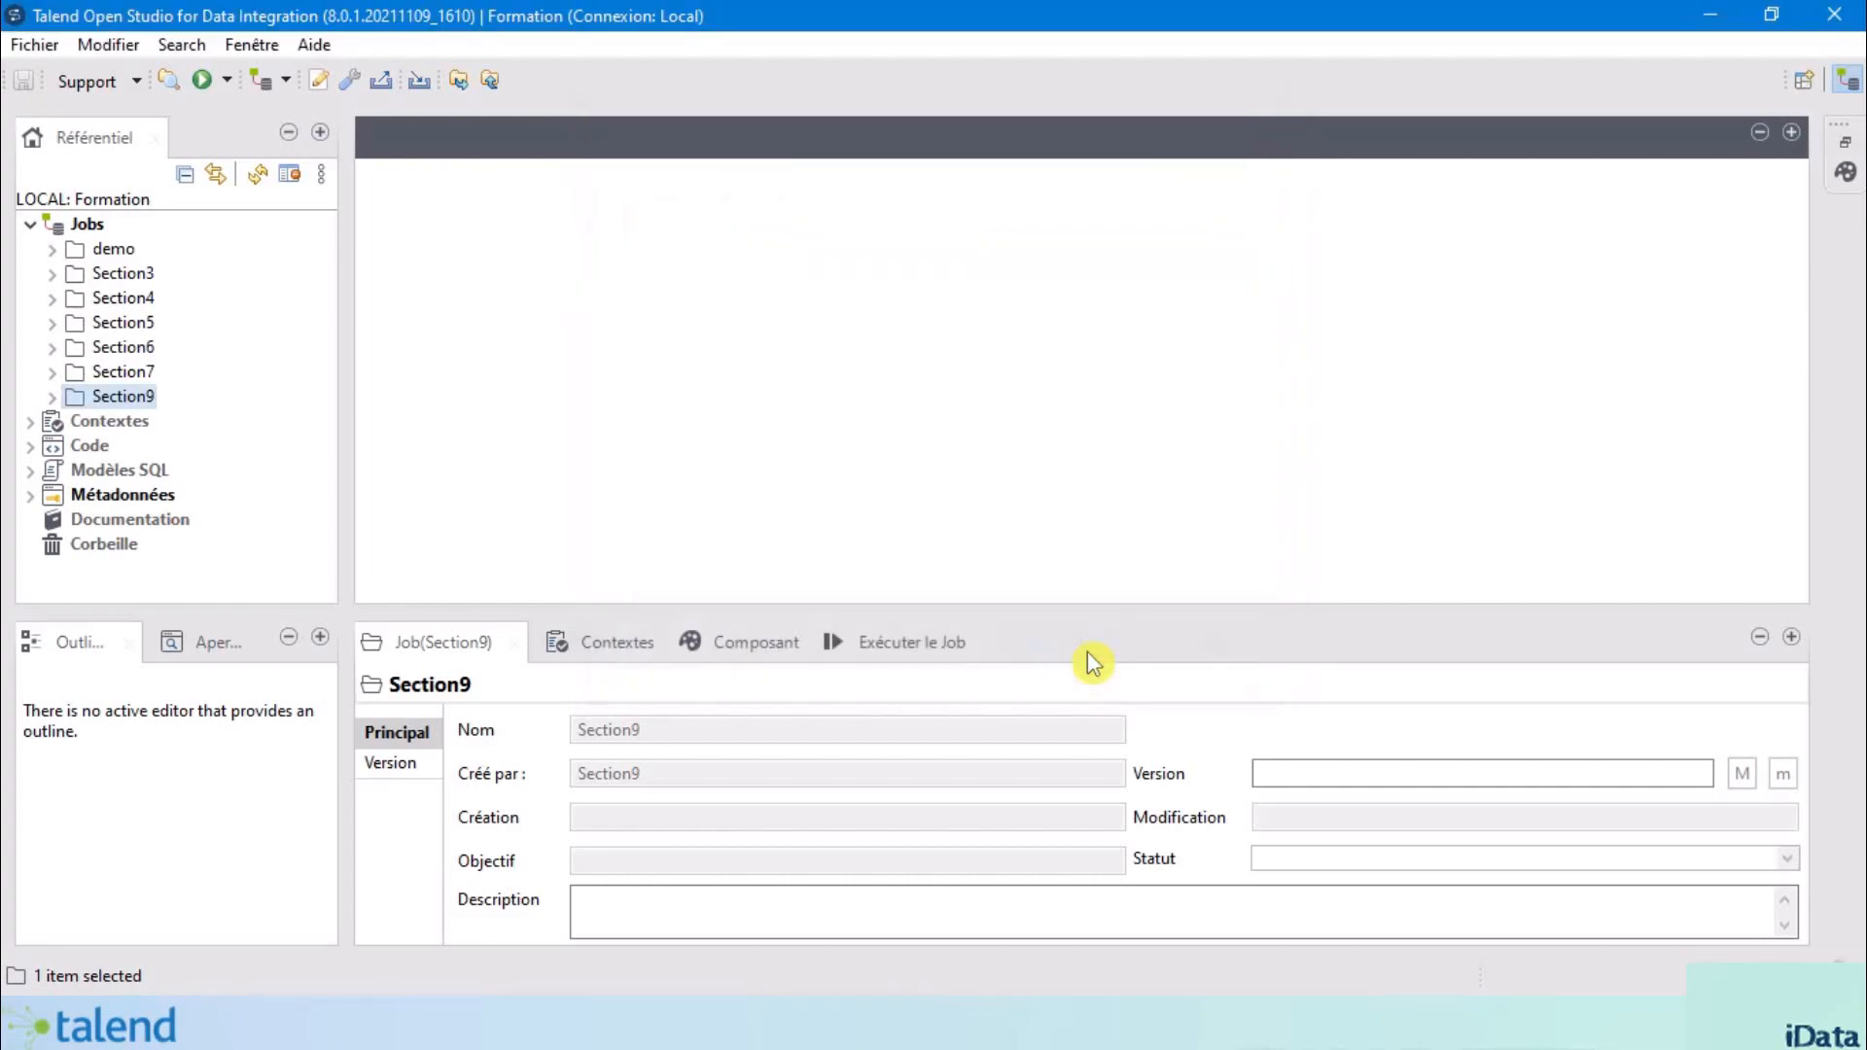
- Collapse the Jobs tree, minimise the repository and outline views, and enlarge the jUsetMap design canvas
{"action": "left_click", "coordinate": [30, 225]}
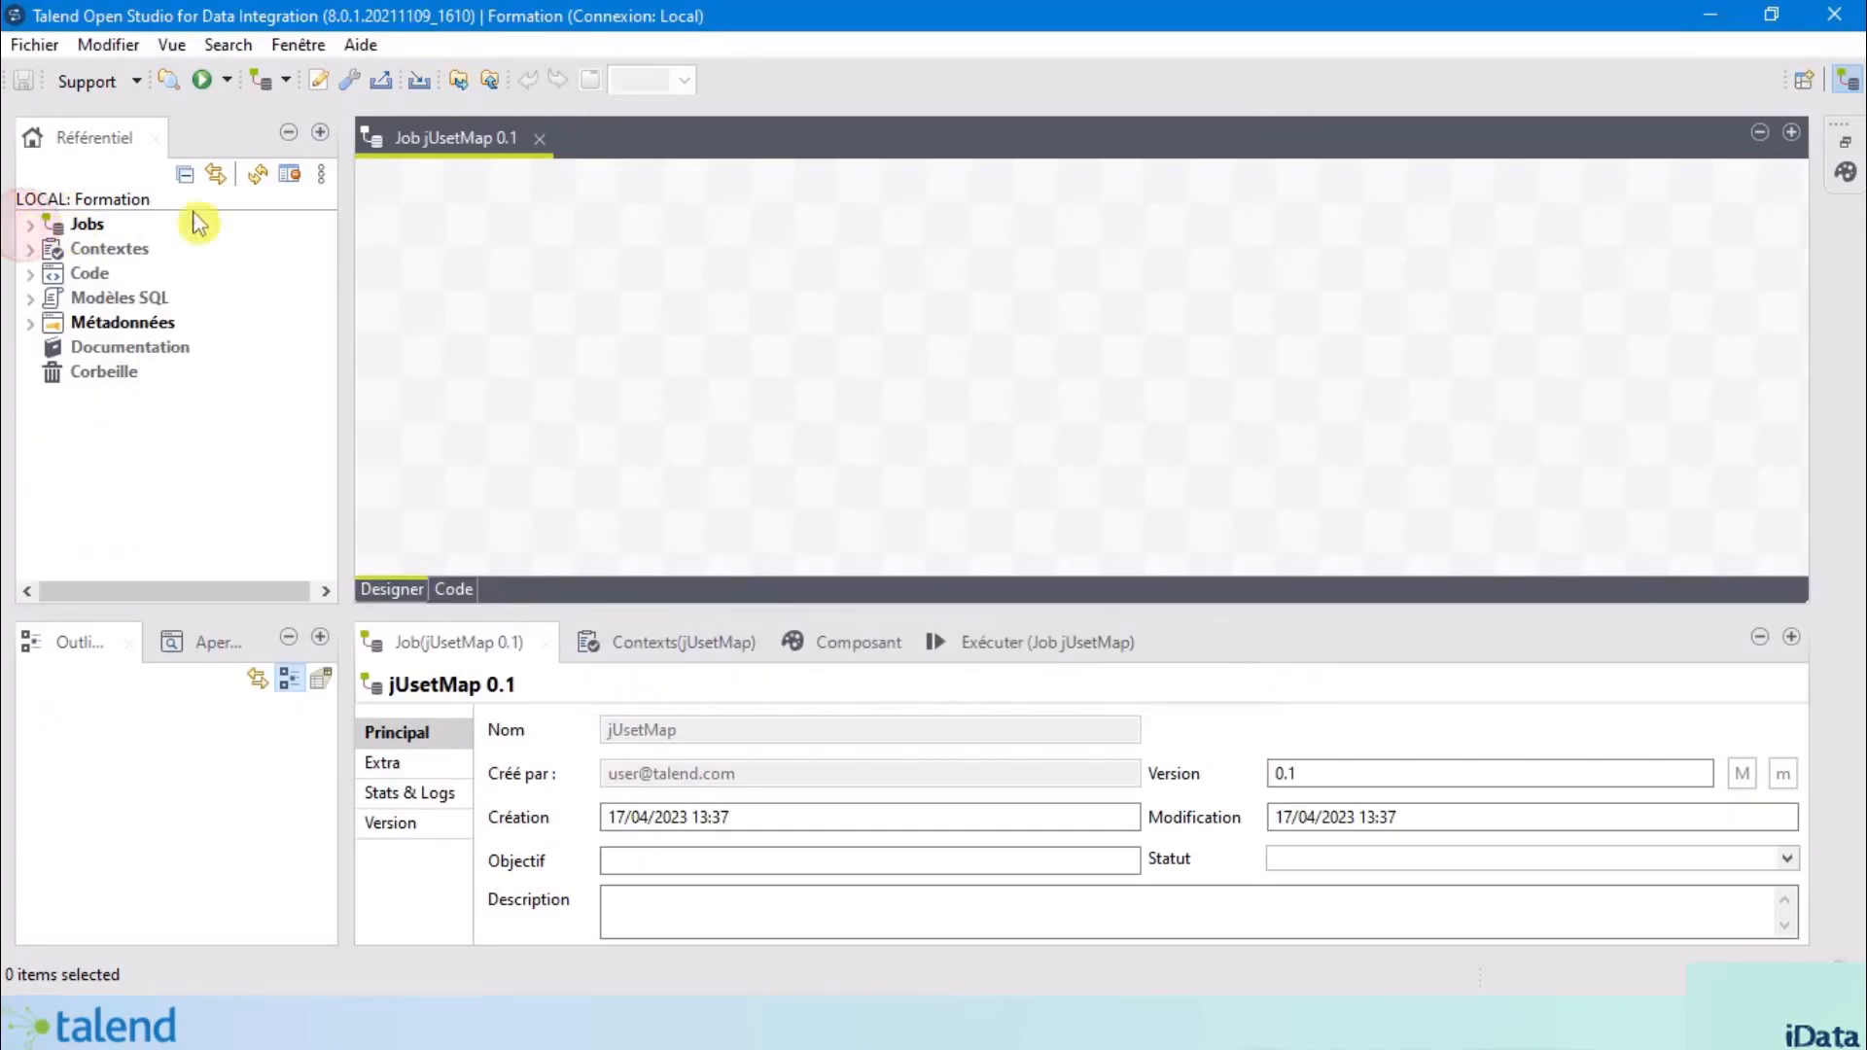
{"action": "left_click", "coordinate": [288, 132]}
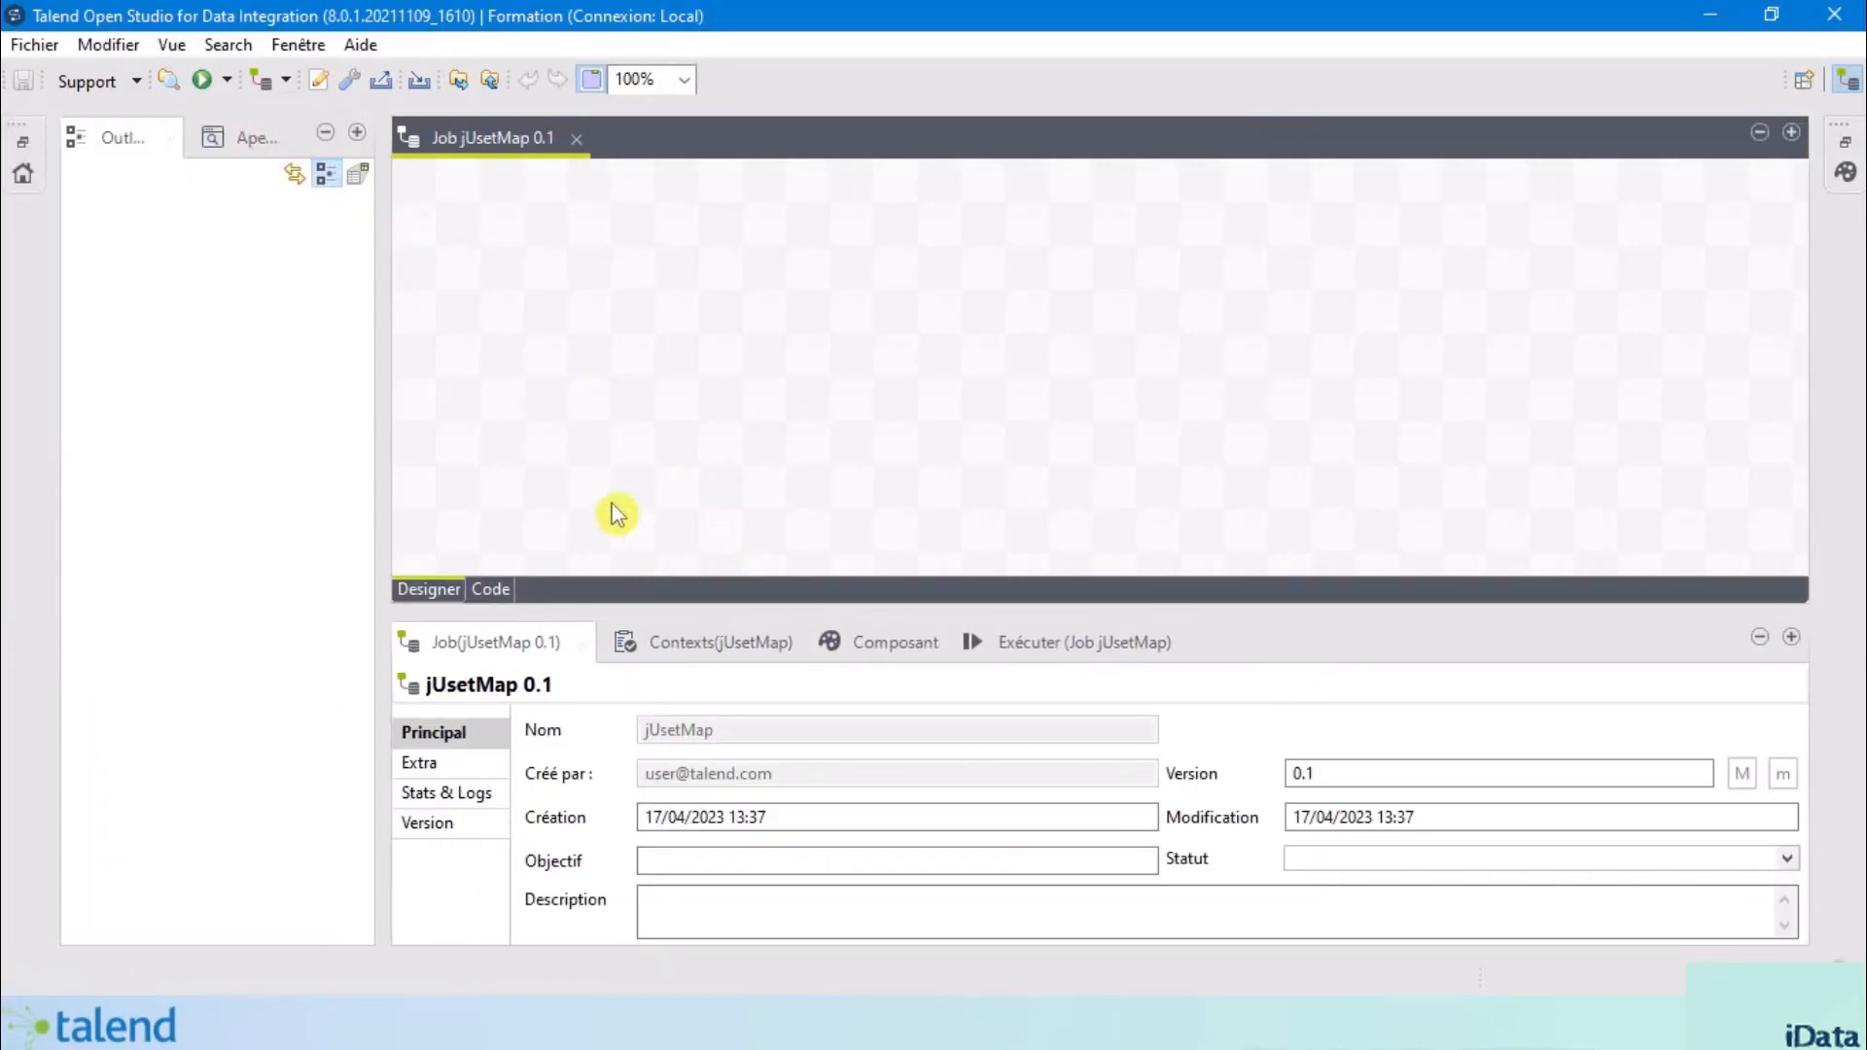
{"action": "left_click", "coordinate": [324, 132]}
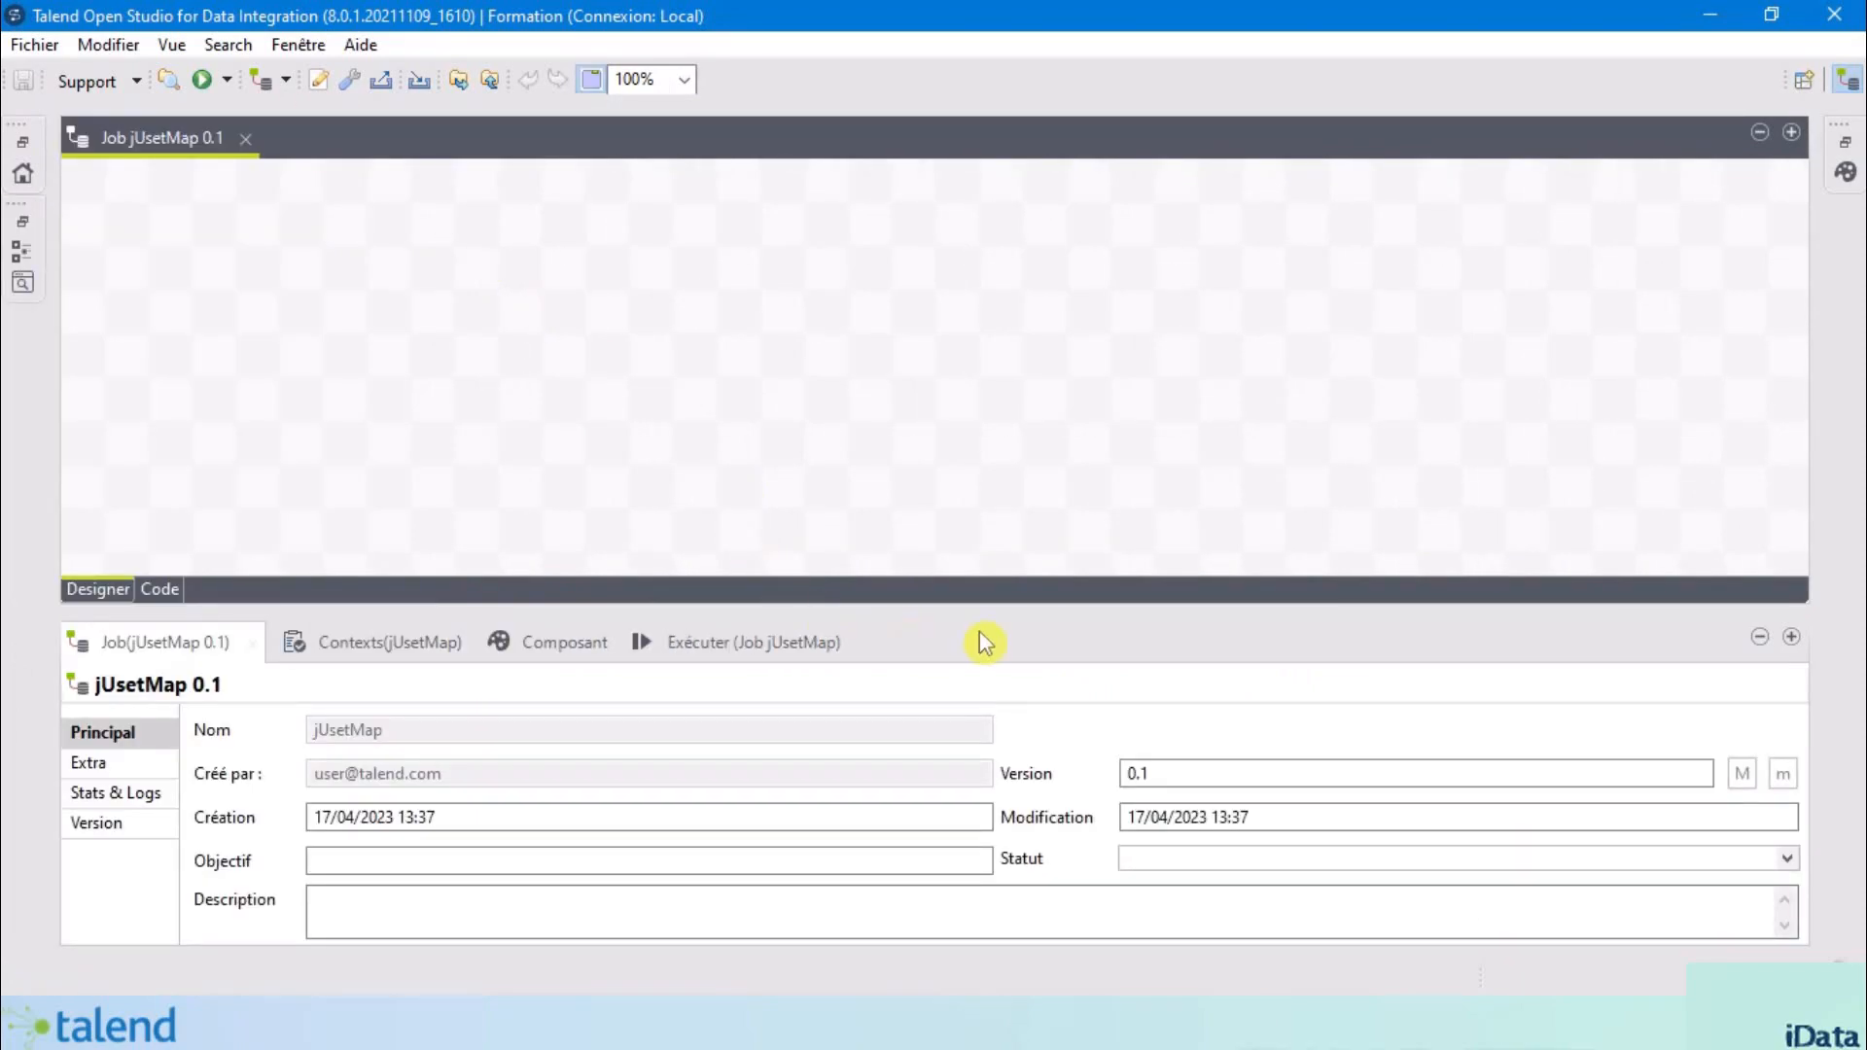
{"action": "left_click_drag", "start_coordinate": [988, 613], "coordinate": [984, 815]}
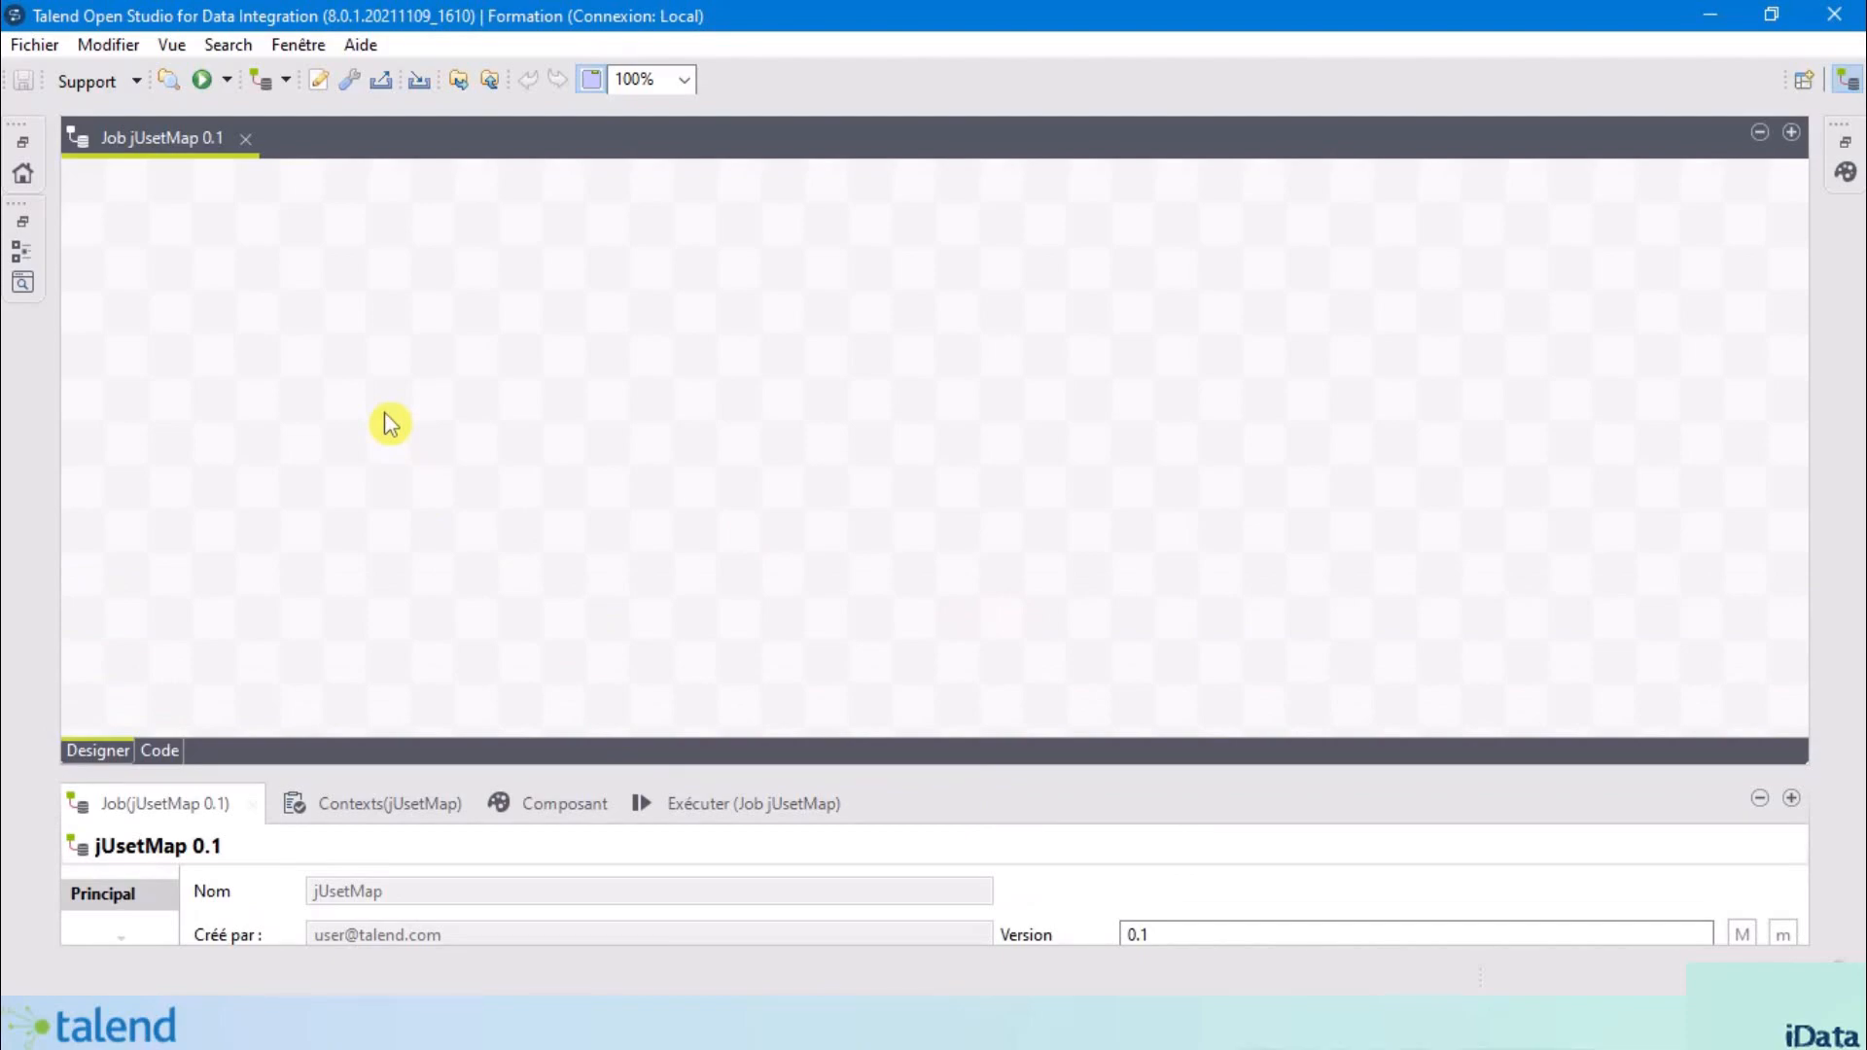
- Add a tMap component to the empty canvas of the jUsetMap job
{"action": "left_click", "coordinate": [416, 347]}
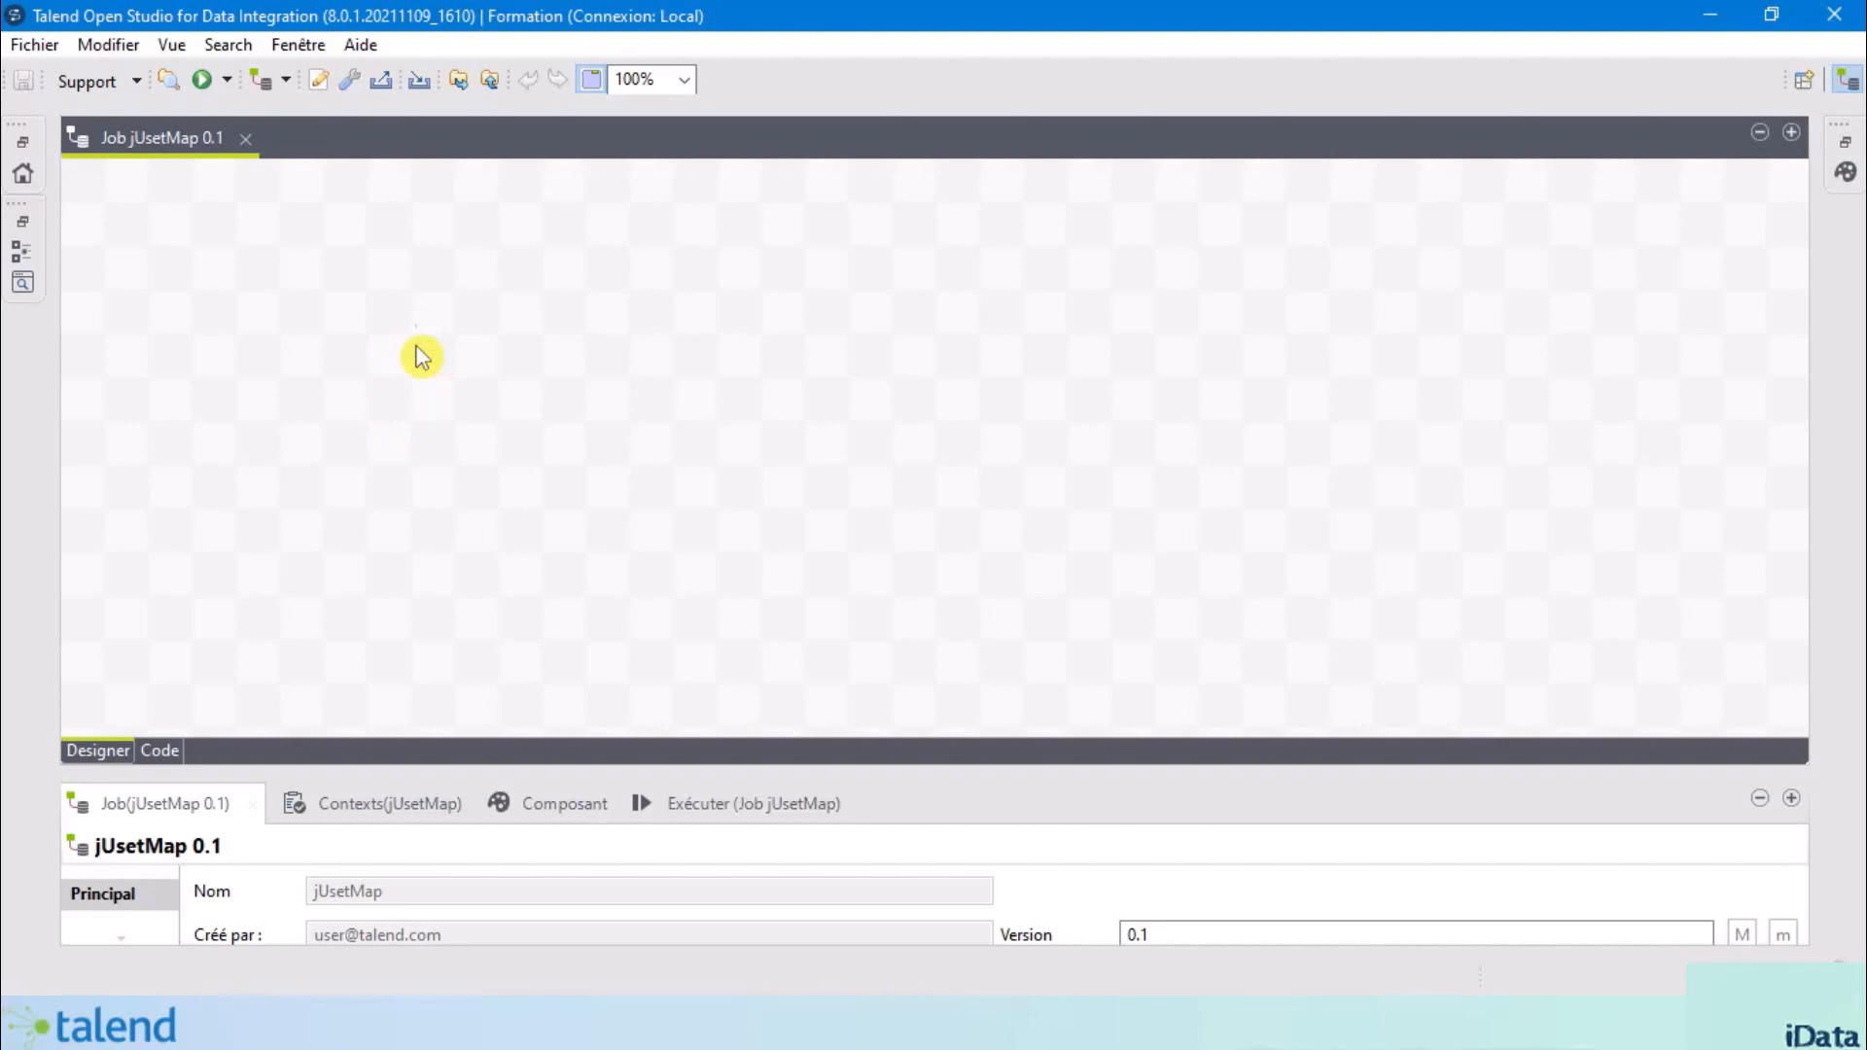
{"action": "type", "text": "tm"}
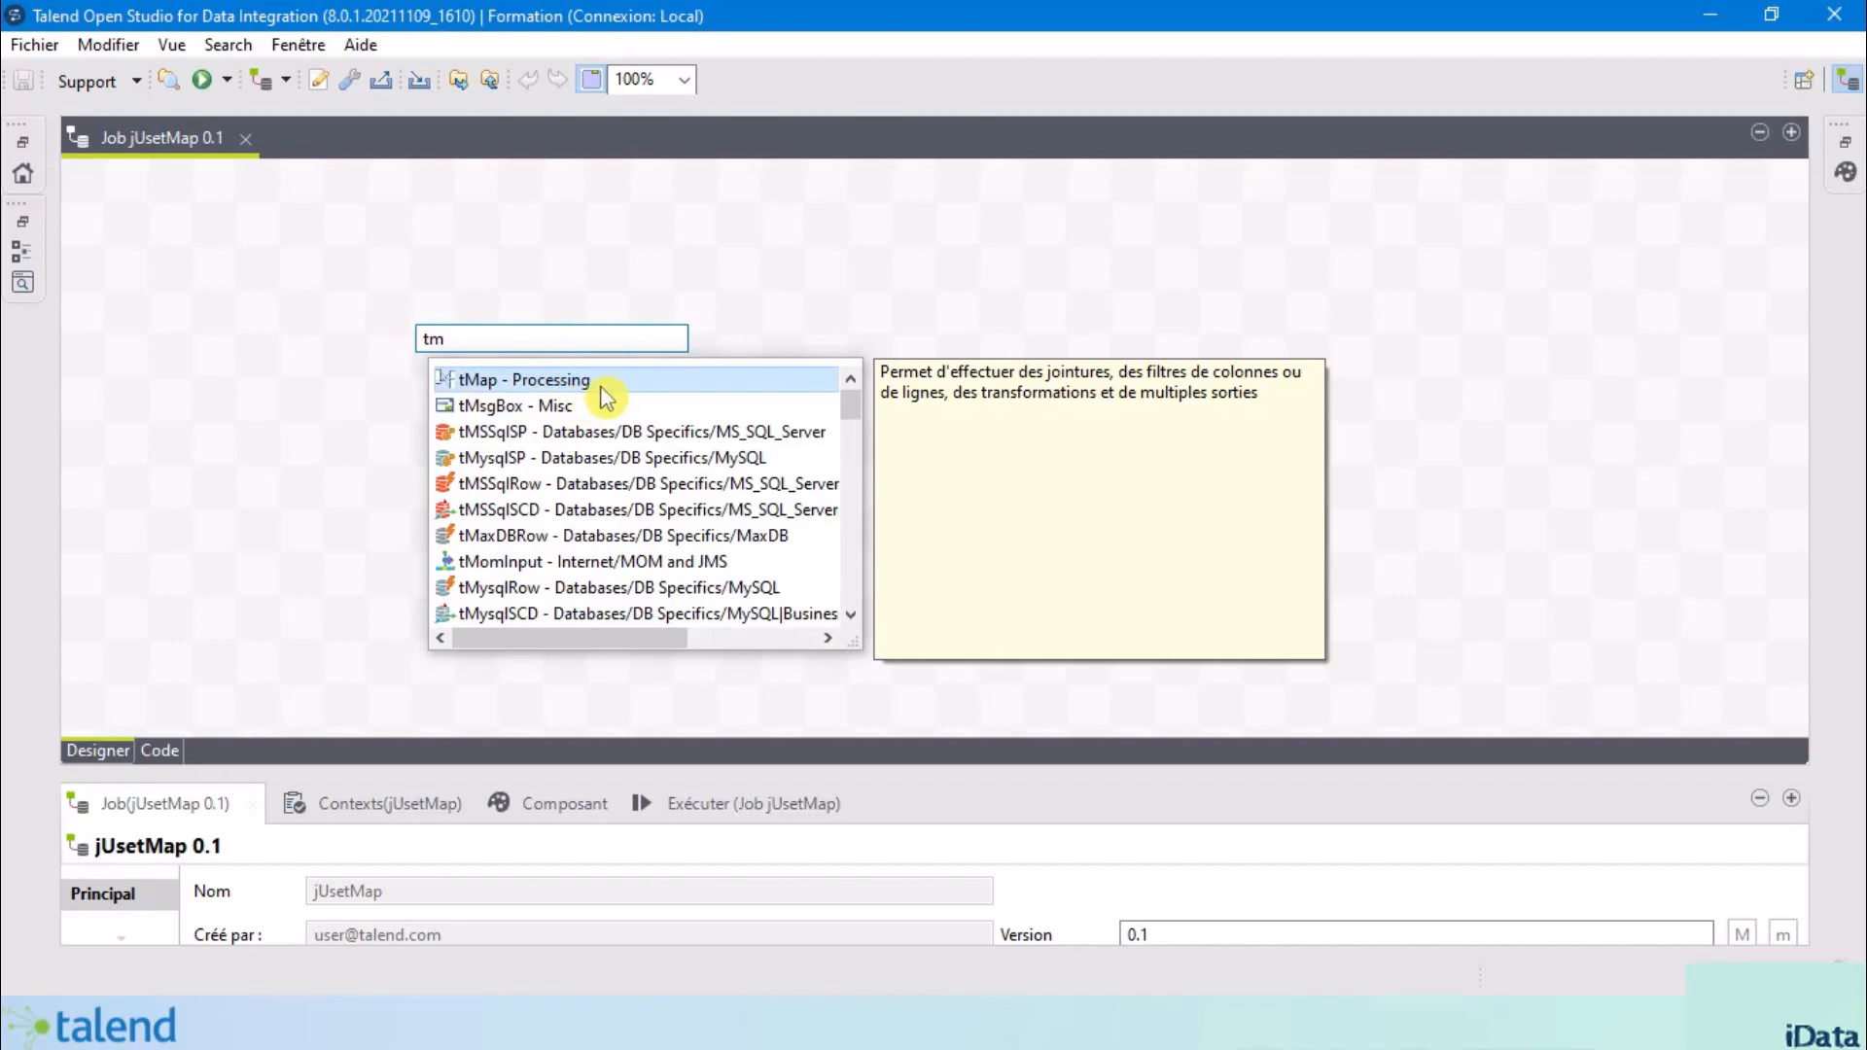
{"action": "double_click", "coordinate": [597, 387]}
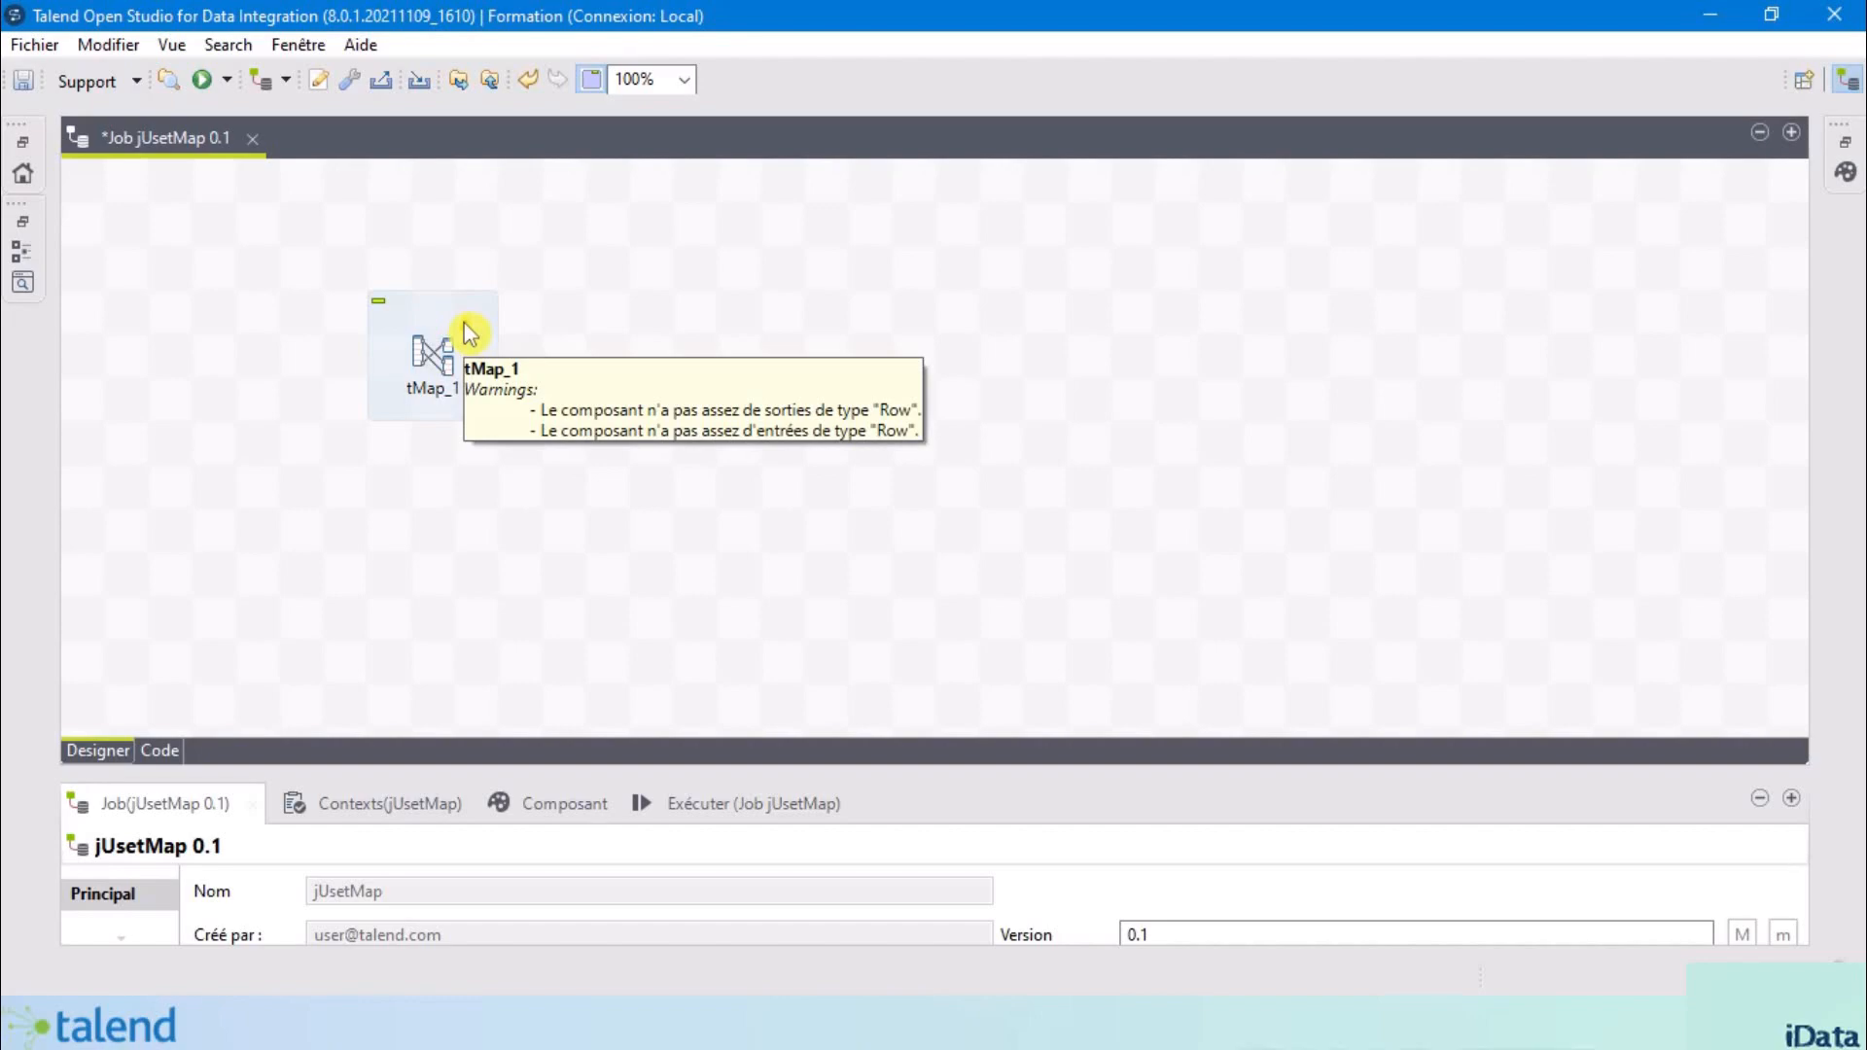
{"action": "left_click", "coordinate": [446, 363]}
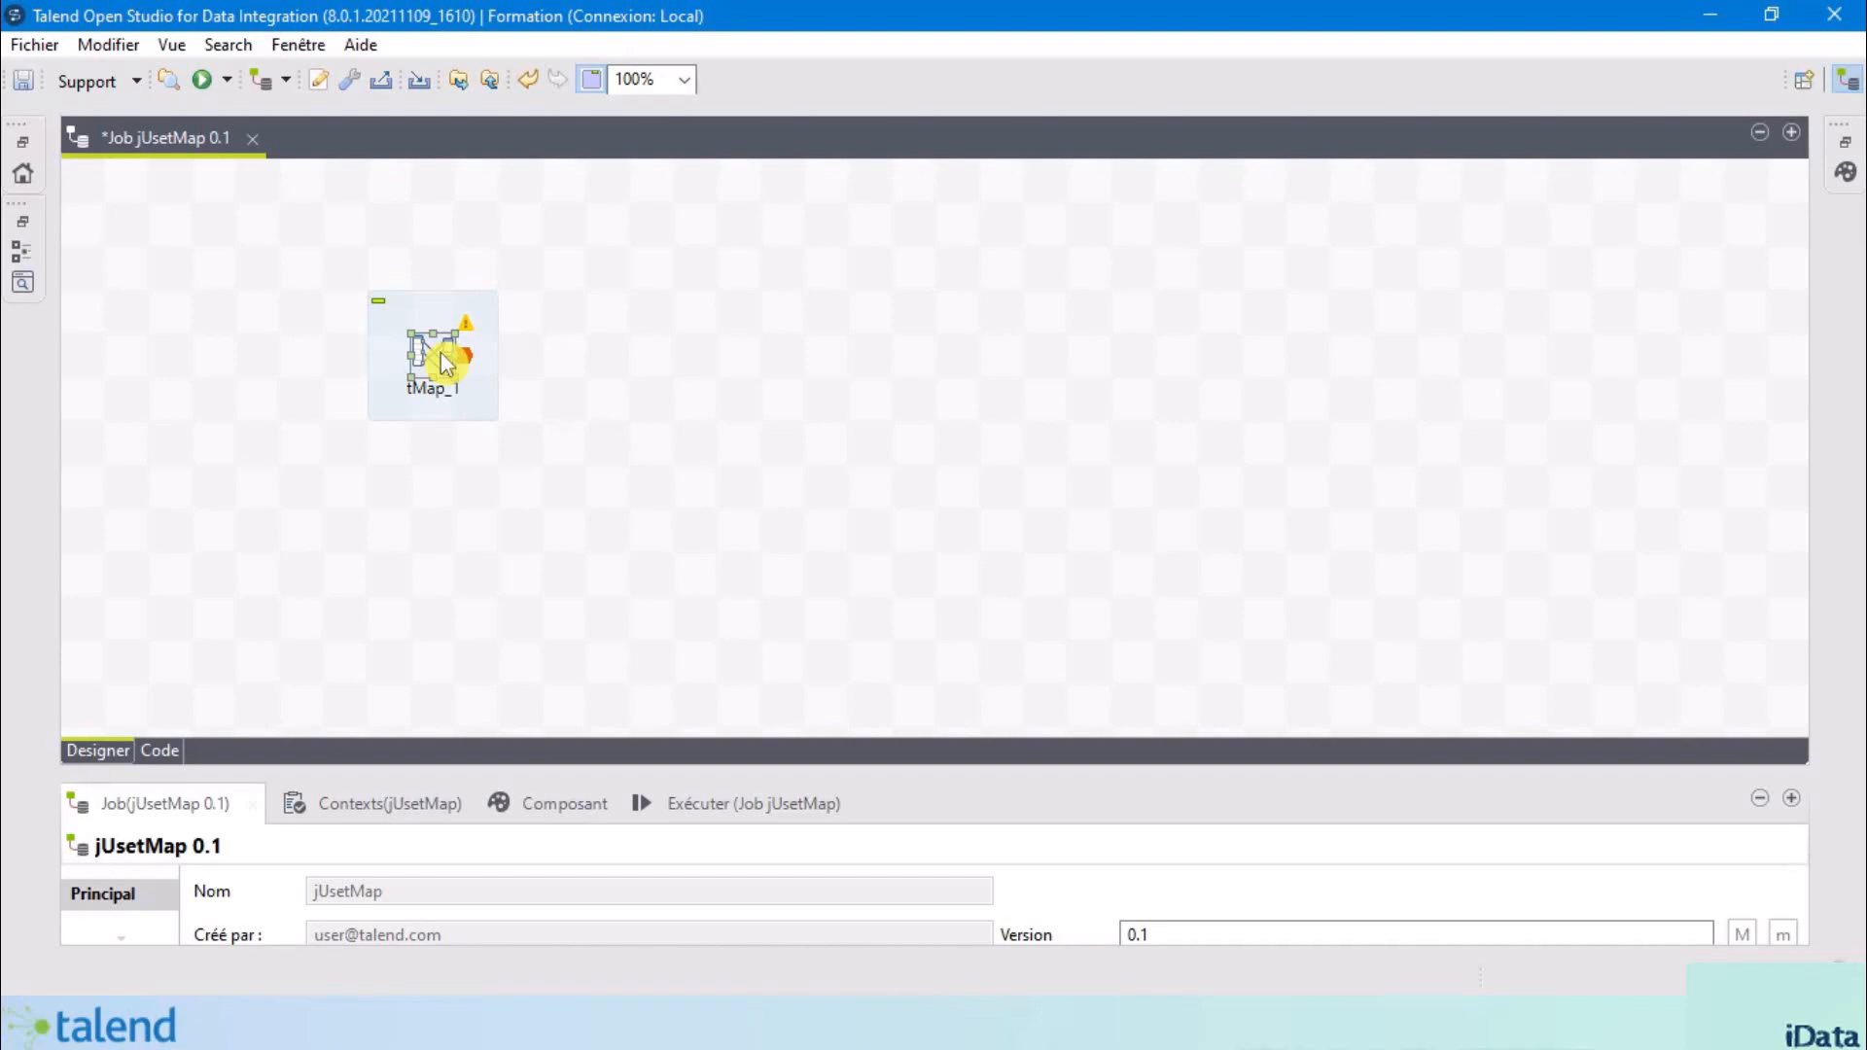
- Add a tFileInputDelimited component to the job and place it just to the left of tMap_1
{"action": "left_click", "coordinate": [458, 549]}
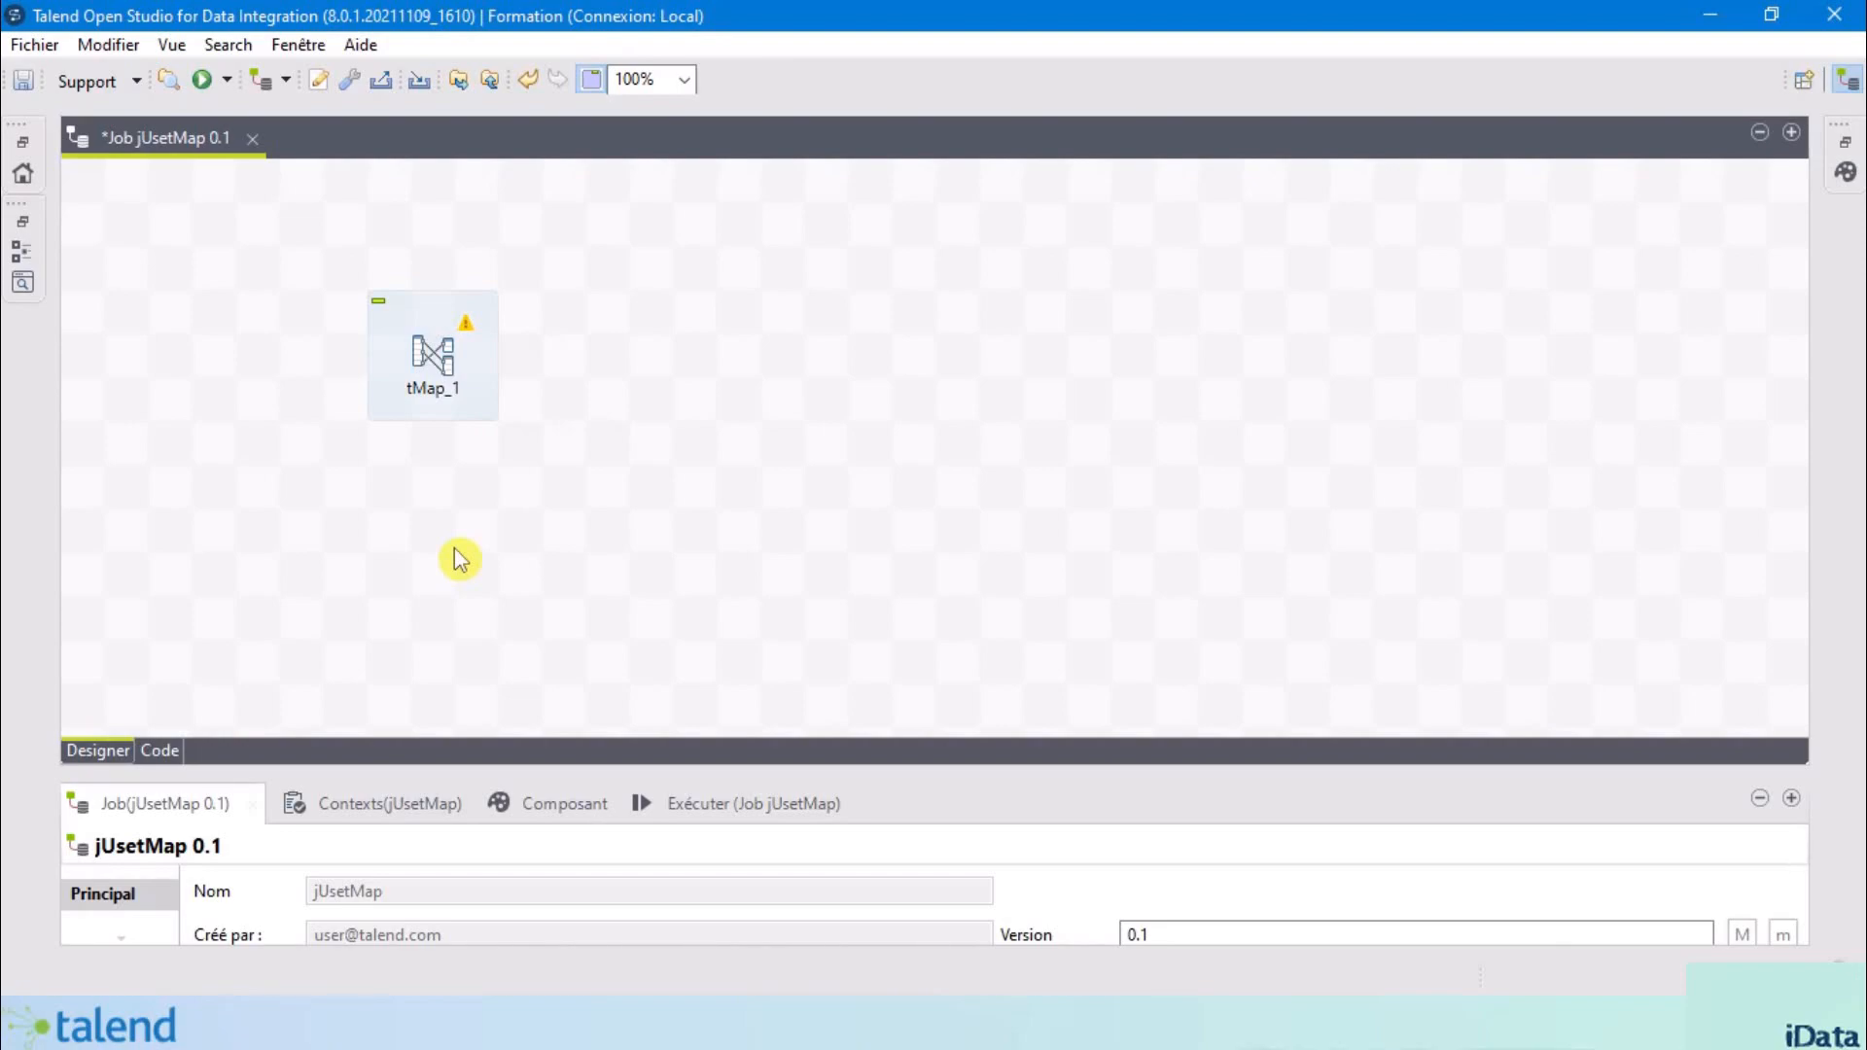
{"action": "type", "text": "tf"}
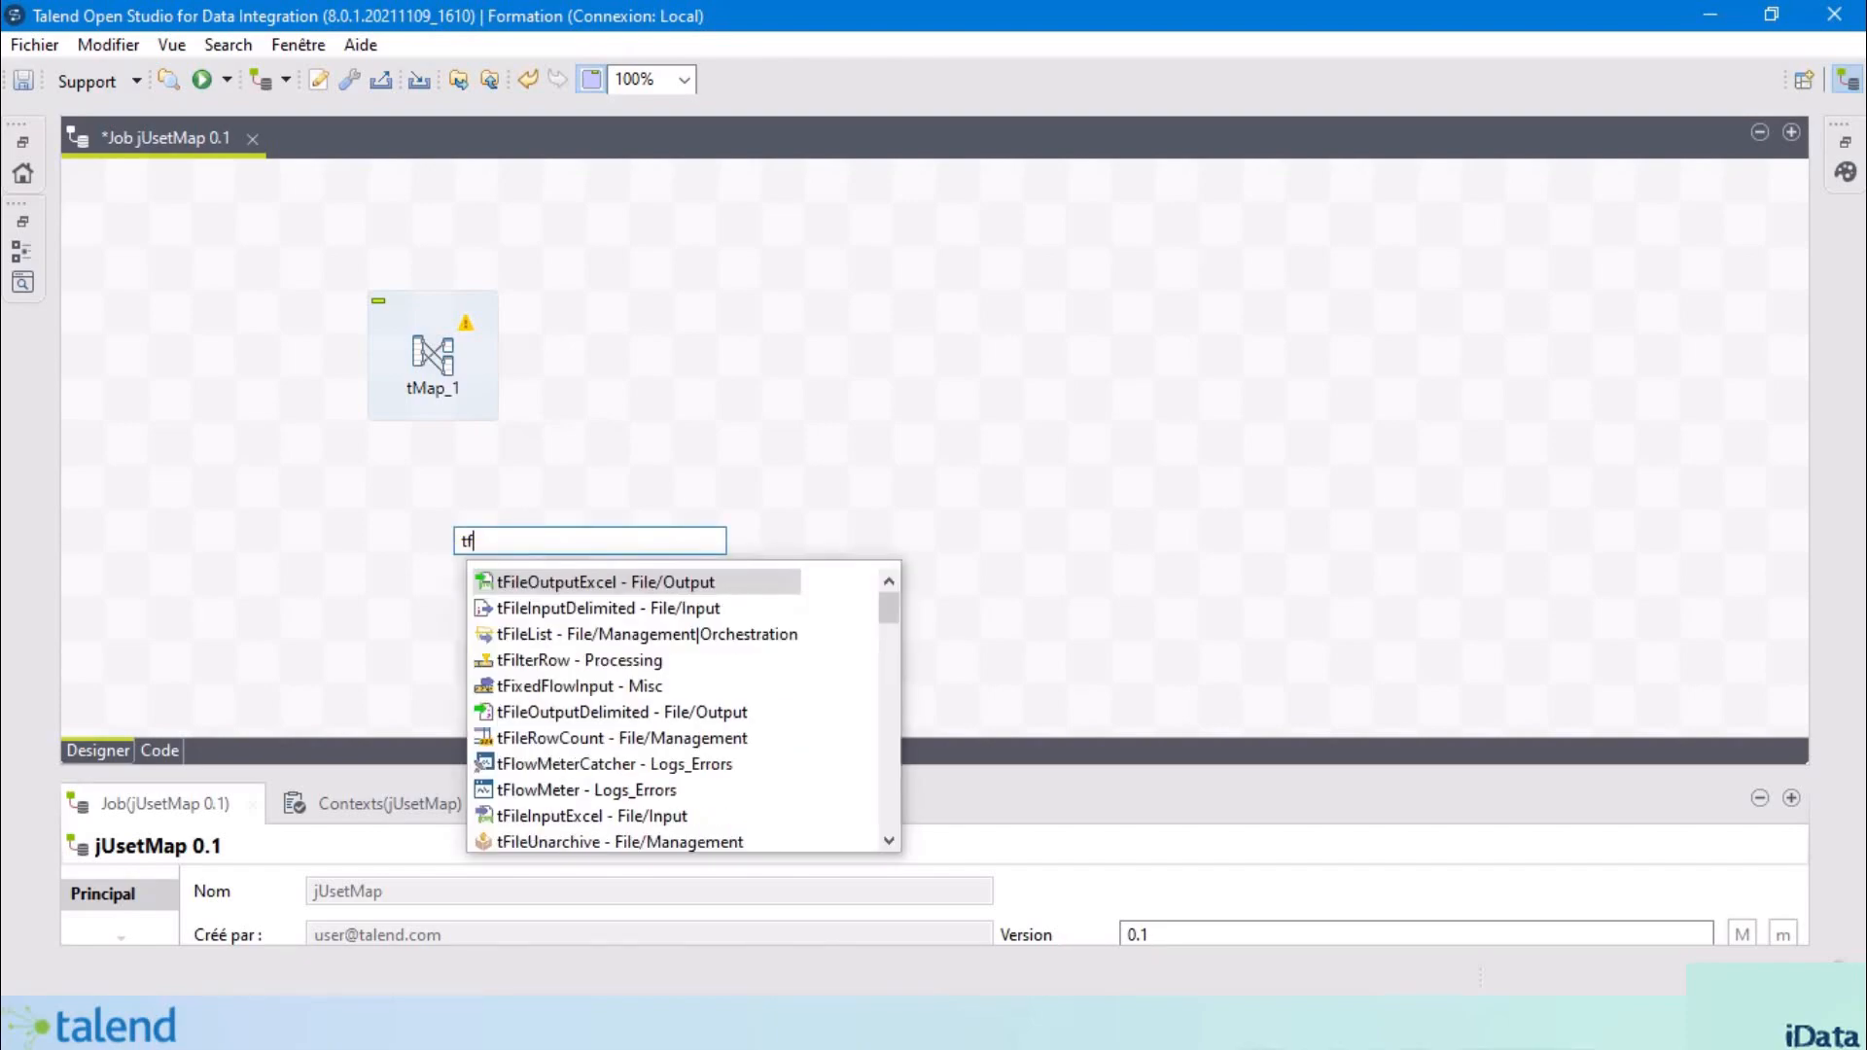
{"action": "type", "text": "il"}
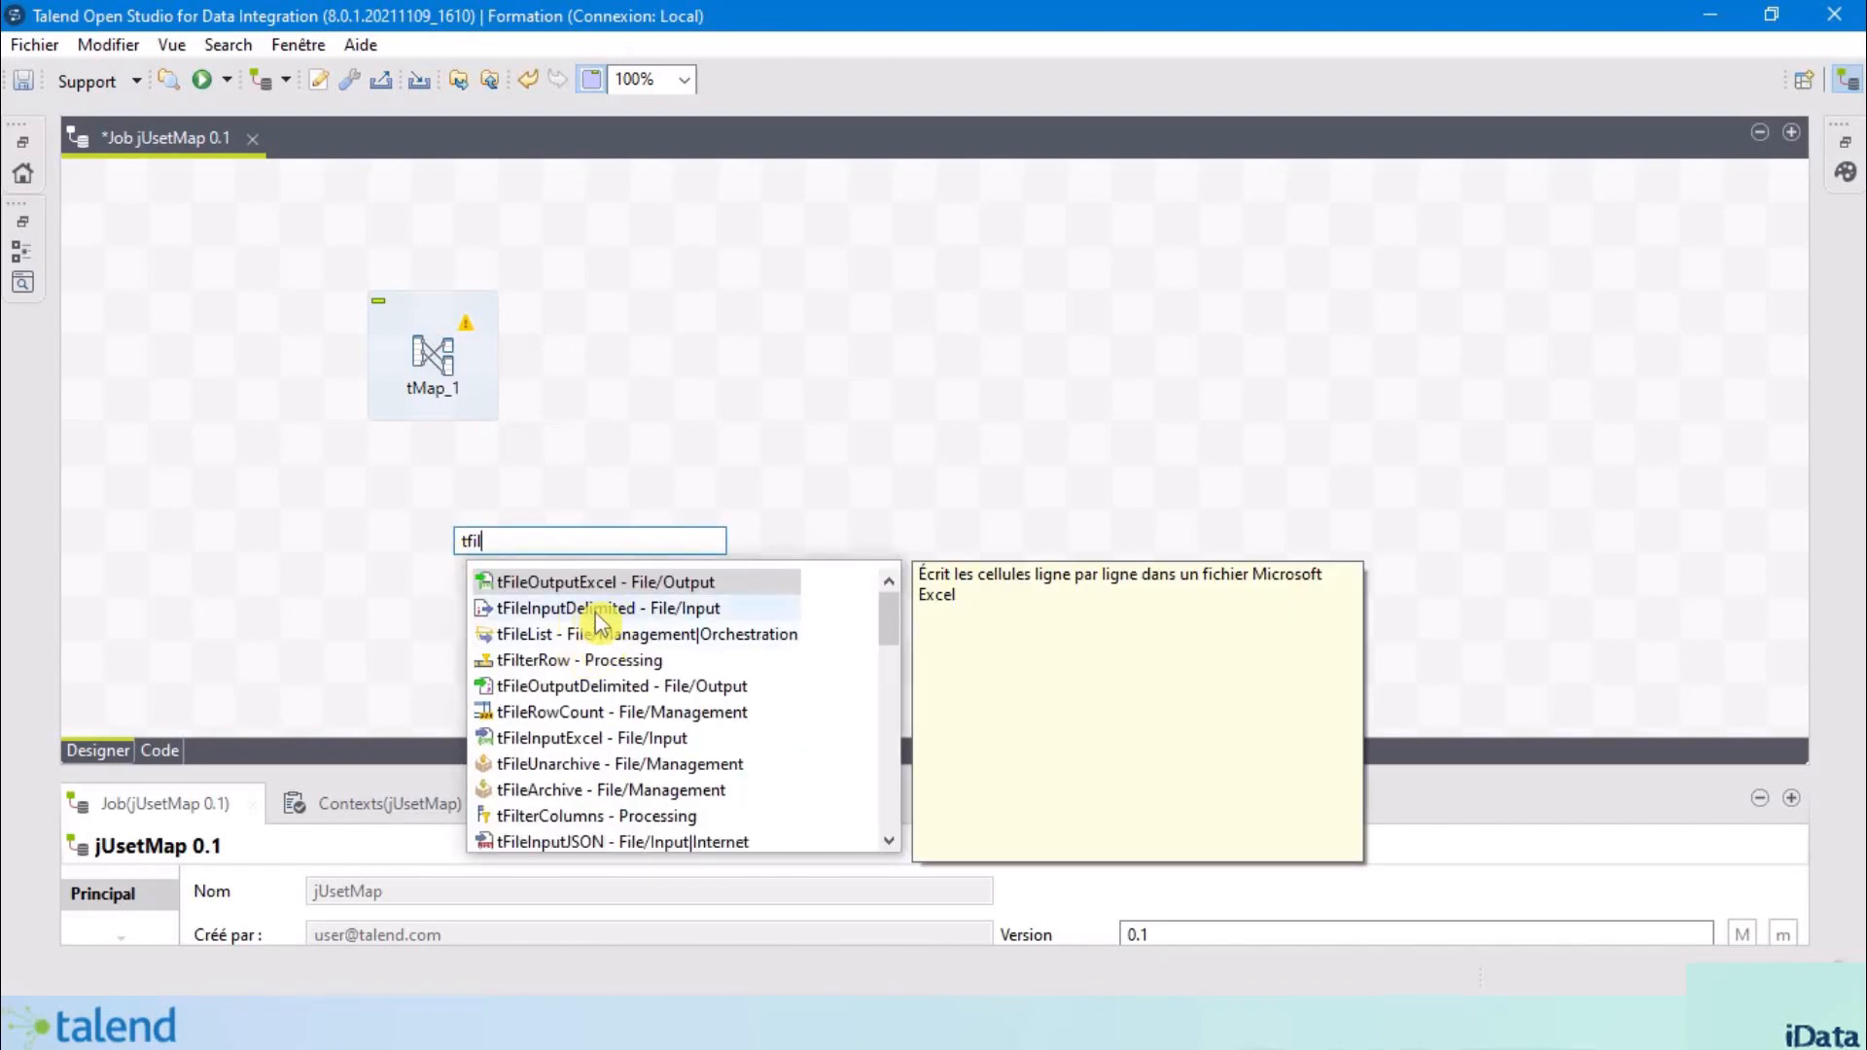
{"action": "double_click", "coordinate": [623, 609]}
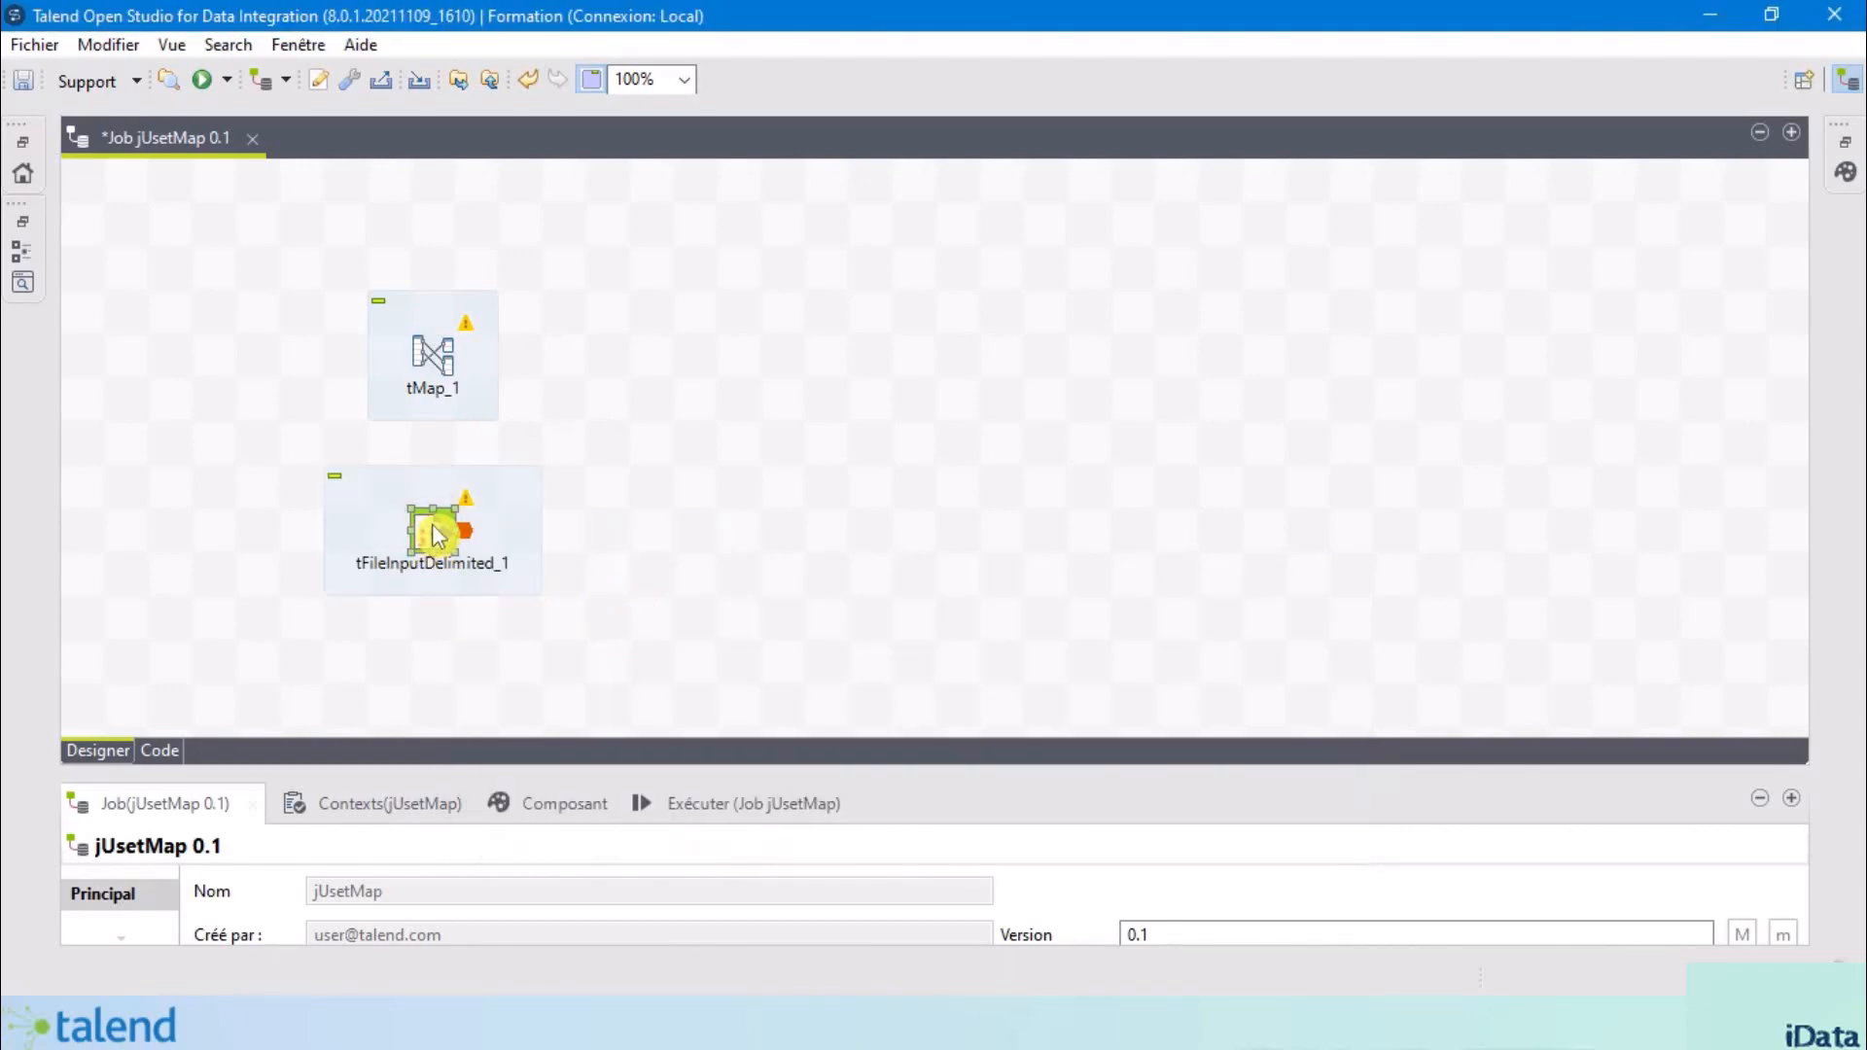
{"action": "left_click_drag", "start_coordinate": [435, 534], "coordinate": [210, 358]}
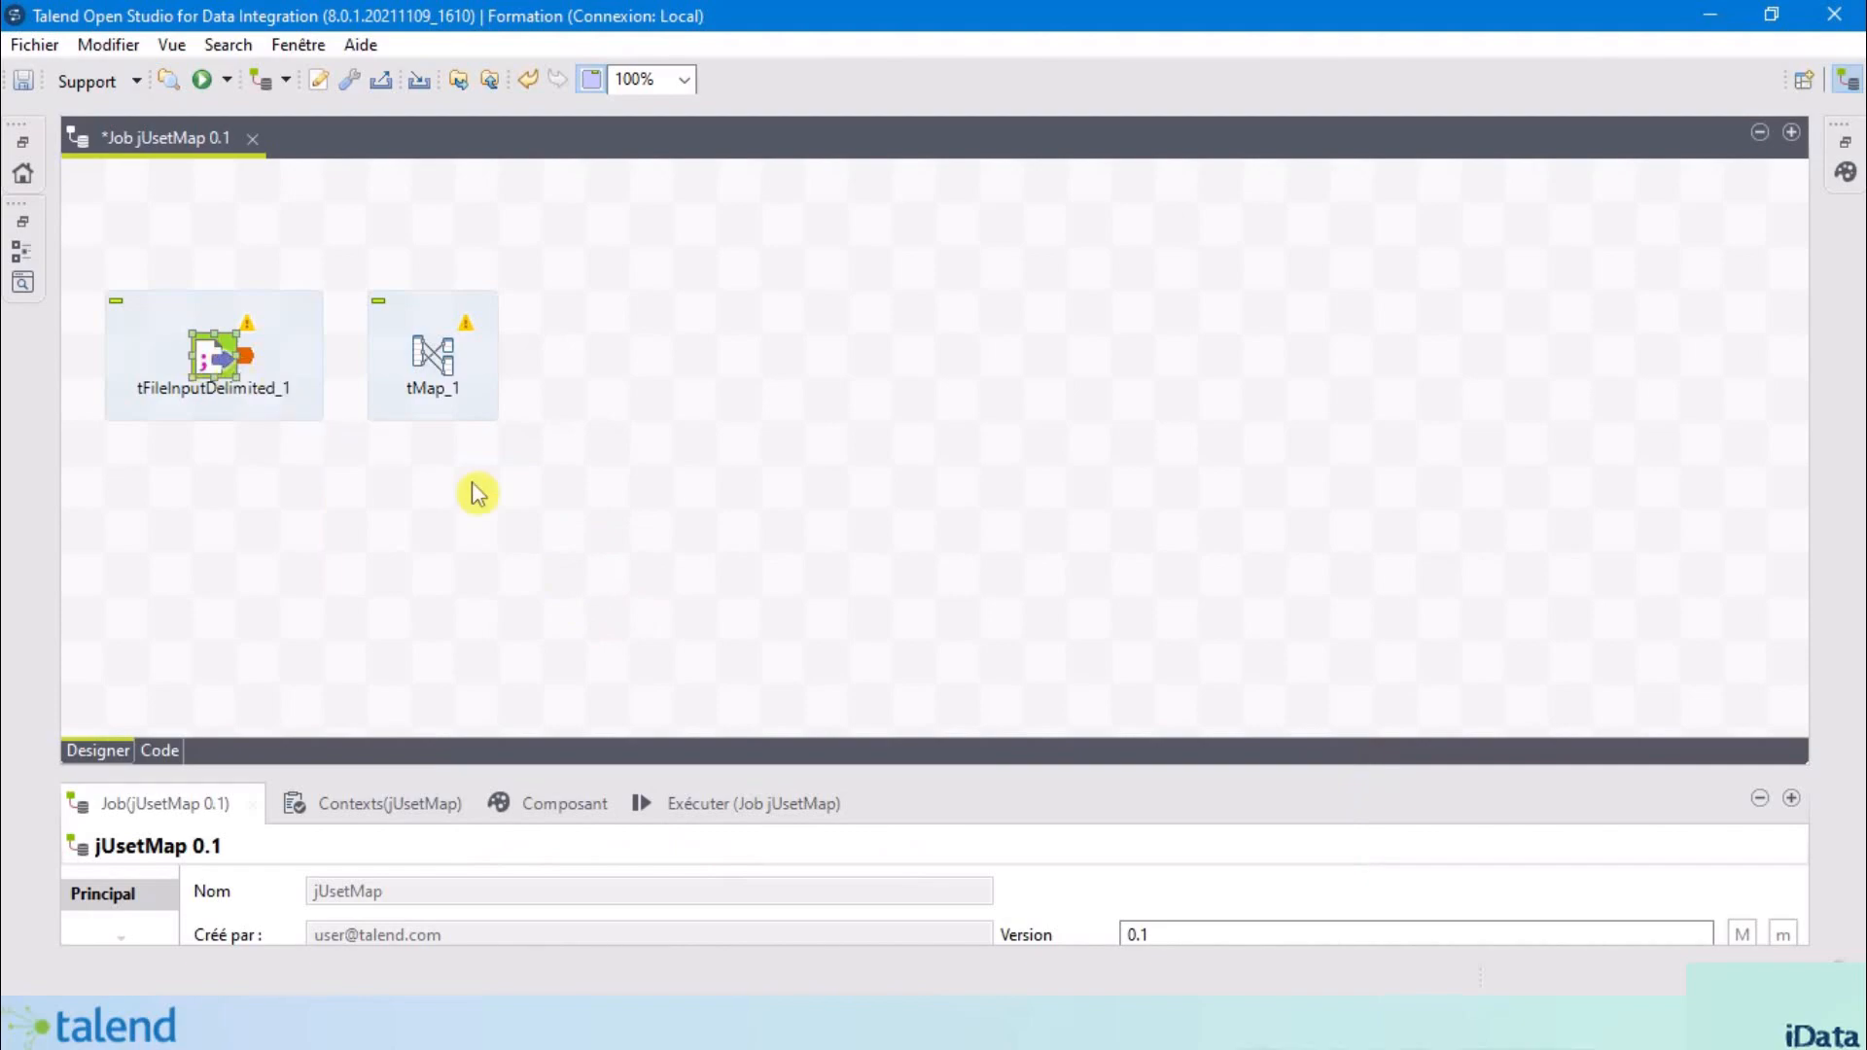
- Show the component settings of tFileInputDelimited_1 and enlarge the settings area below the canvas
{"action": "left_click_drag", "start_coordinate": [889, 779], "coordinate": [938, 512]}
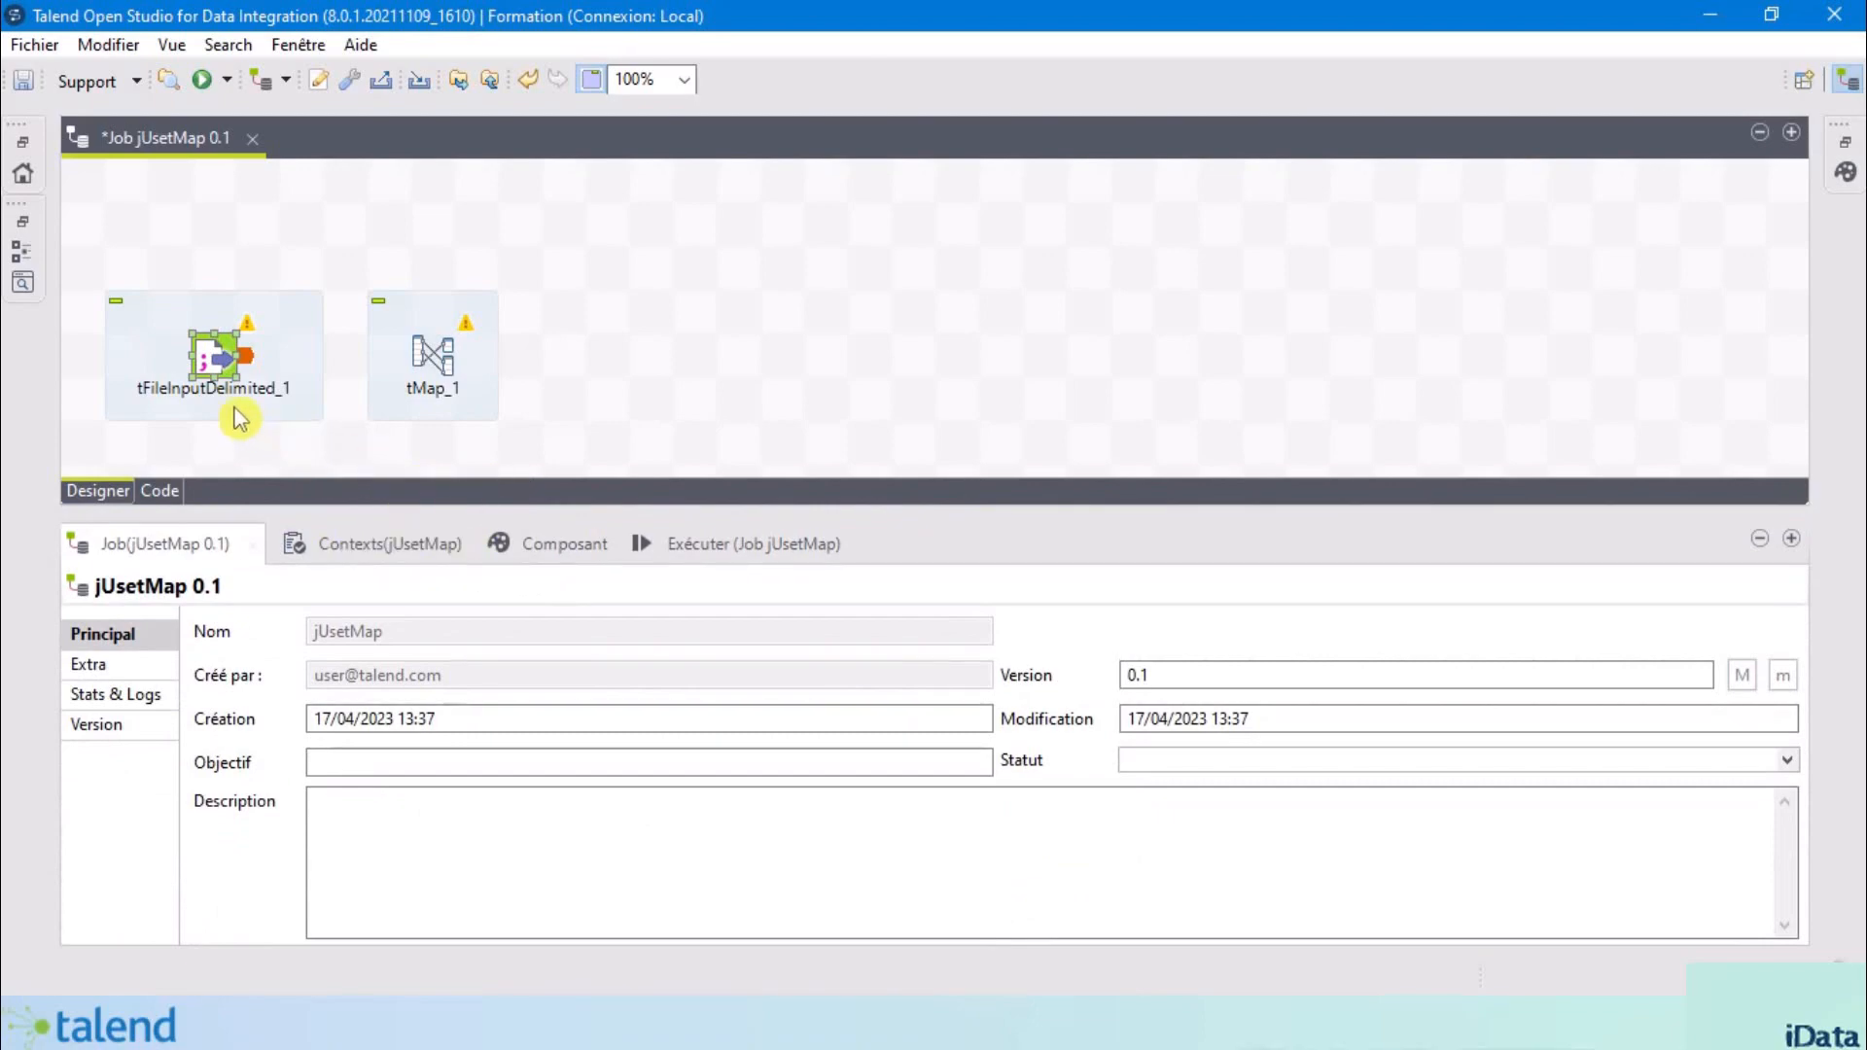
{"action": "left_click", "coordinate": [567, 543]}
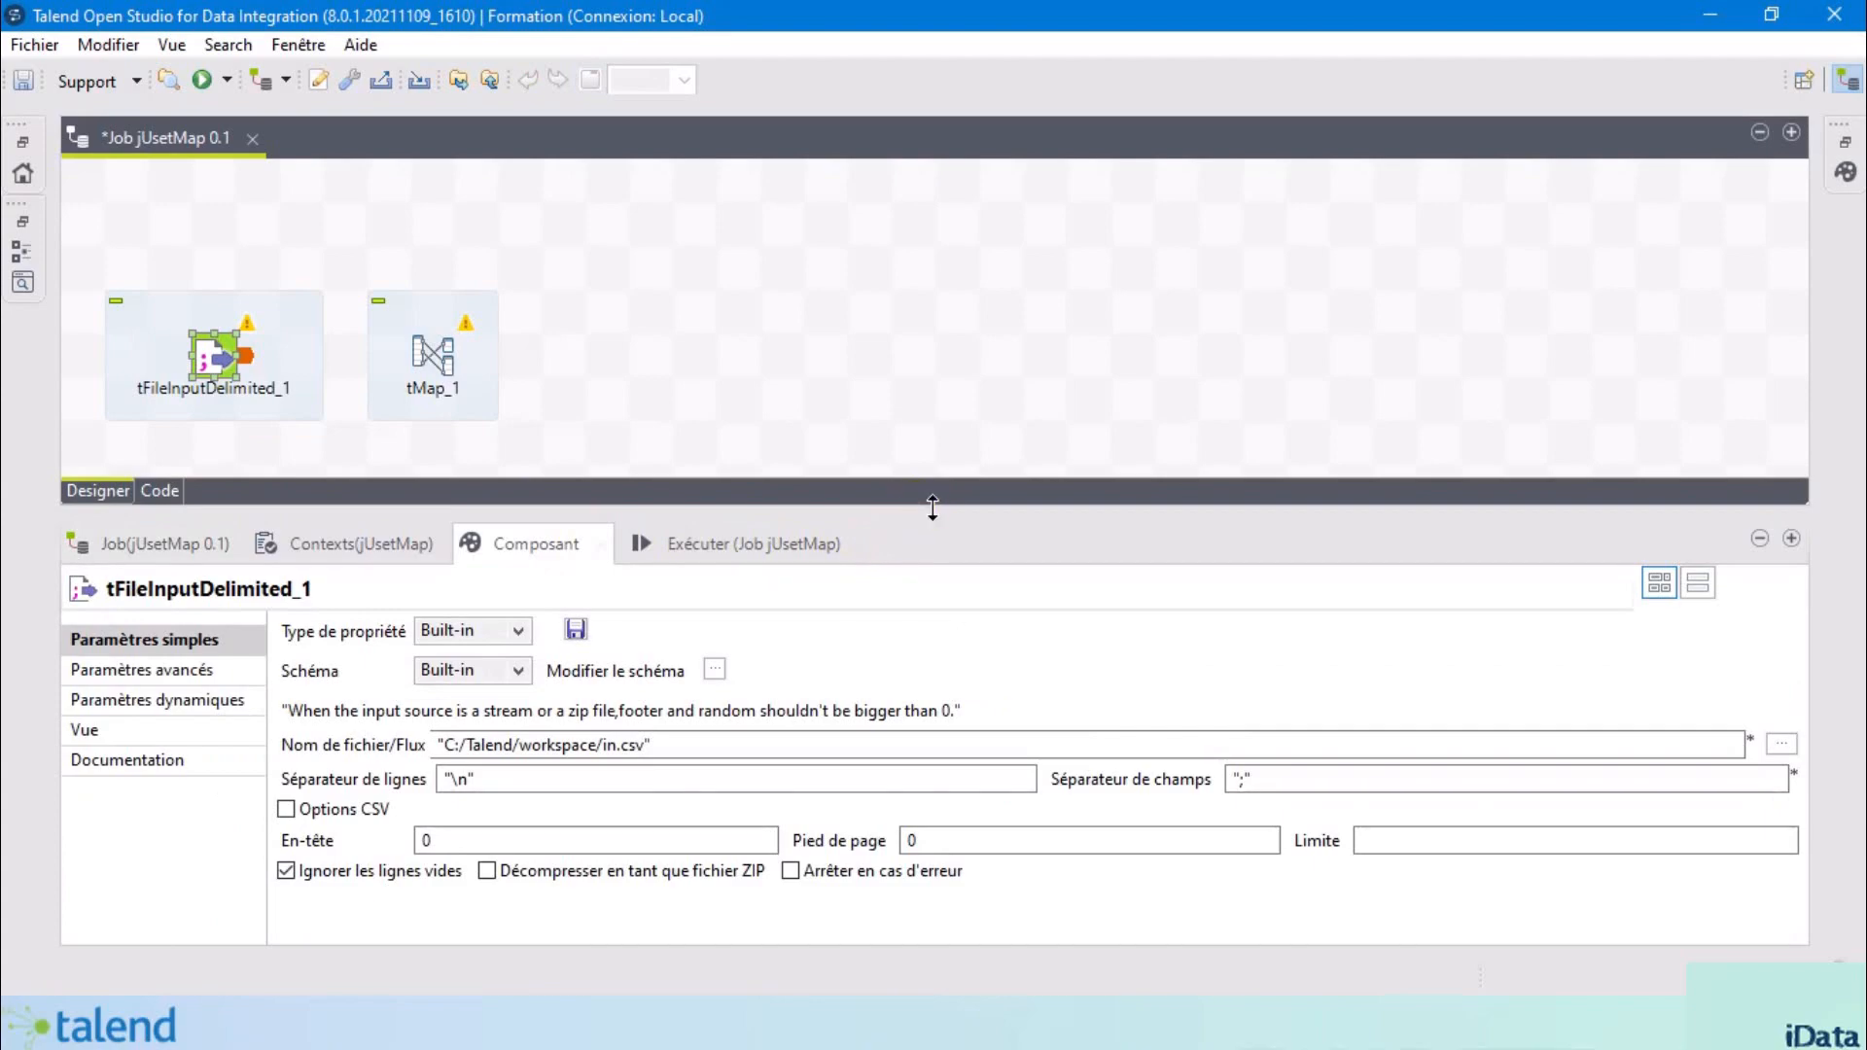
{"action": "left_click_drag", "start_coordinate": [933, 509], "coordinate": [936, 492]}
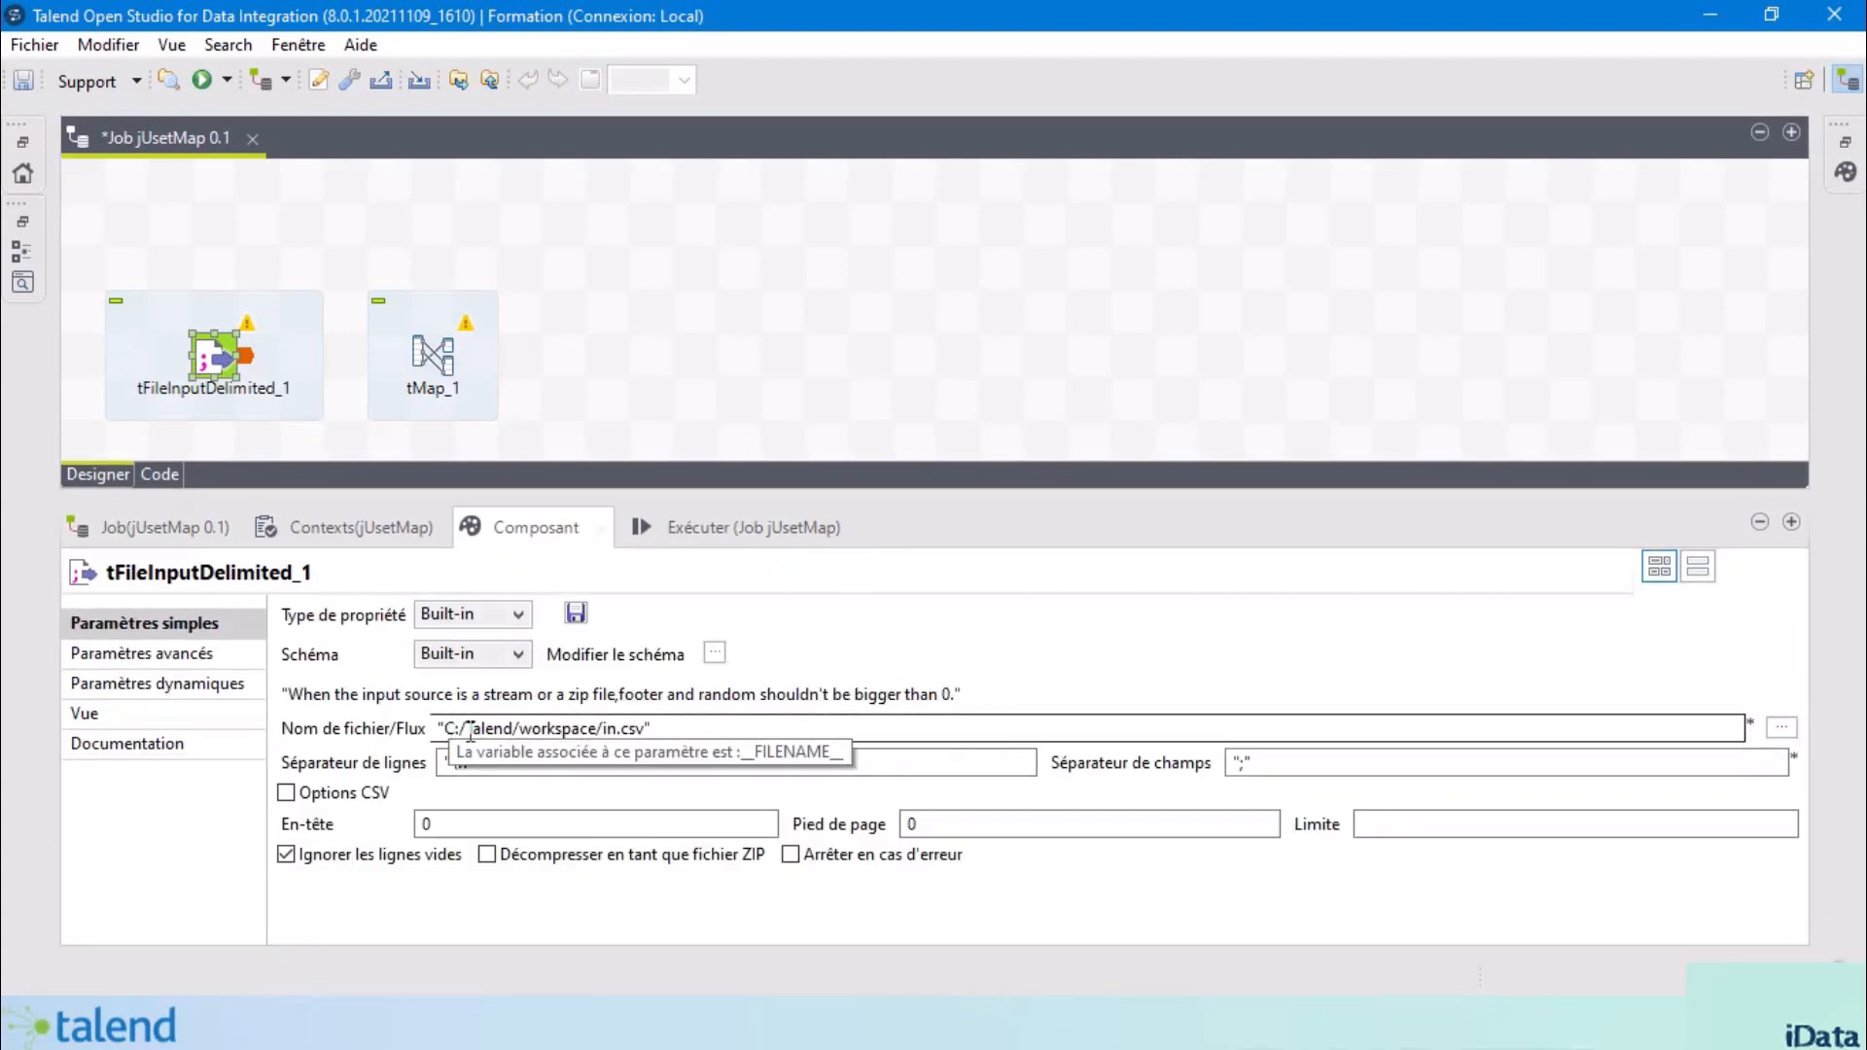
- Switch to PRODUIT.csv in Notepad and examine its header row and field delimiter, then minimise the file
{"action": "key", "text": "alt+Tab"}
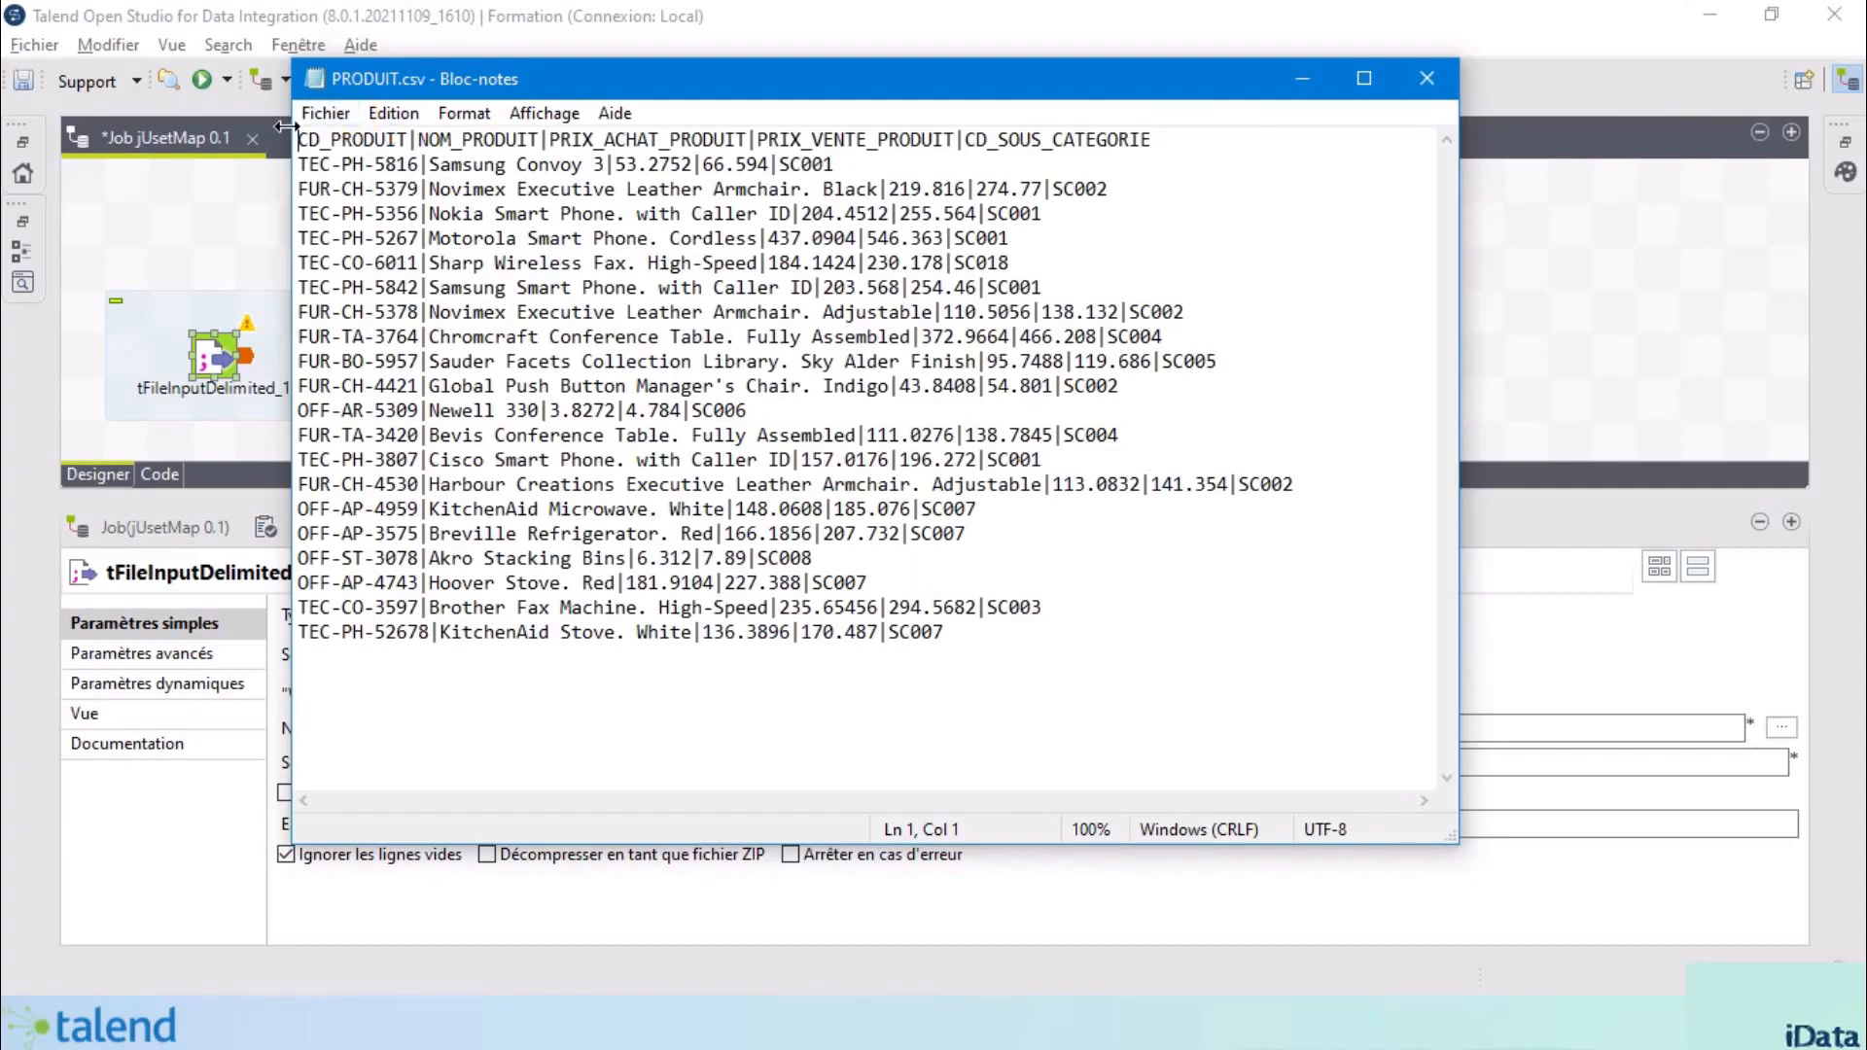
{"action": "left_click", "coordinate": [1191, 143], "text": "shift"}
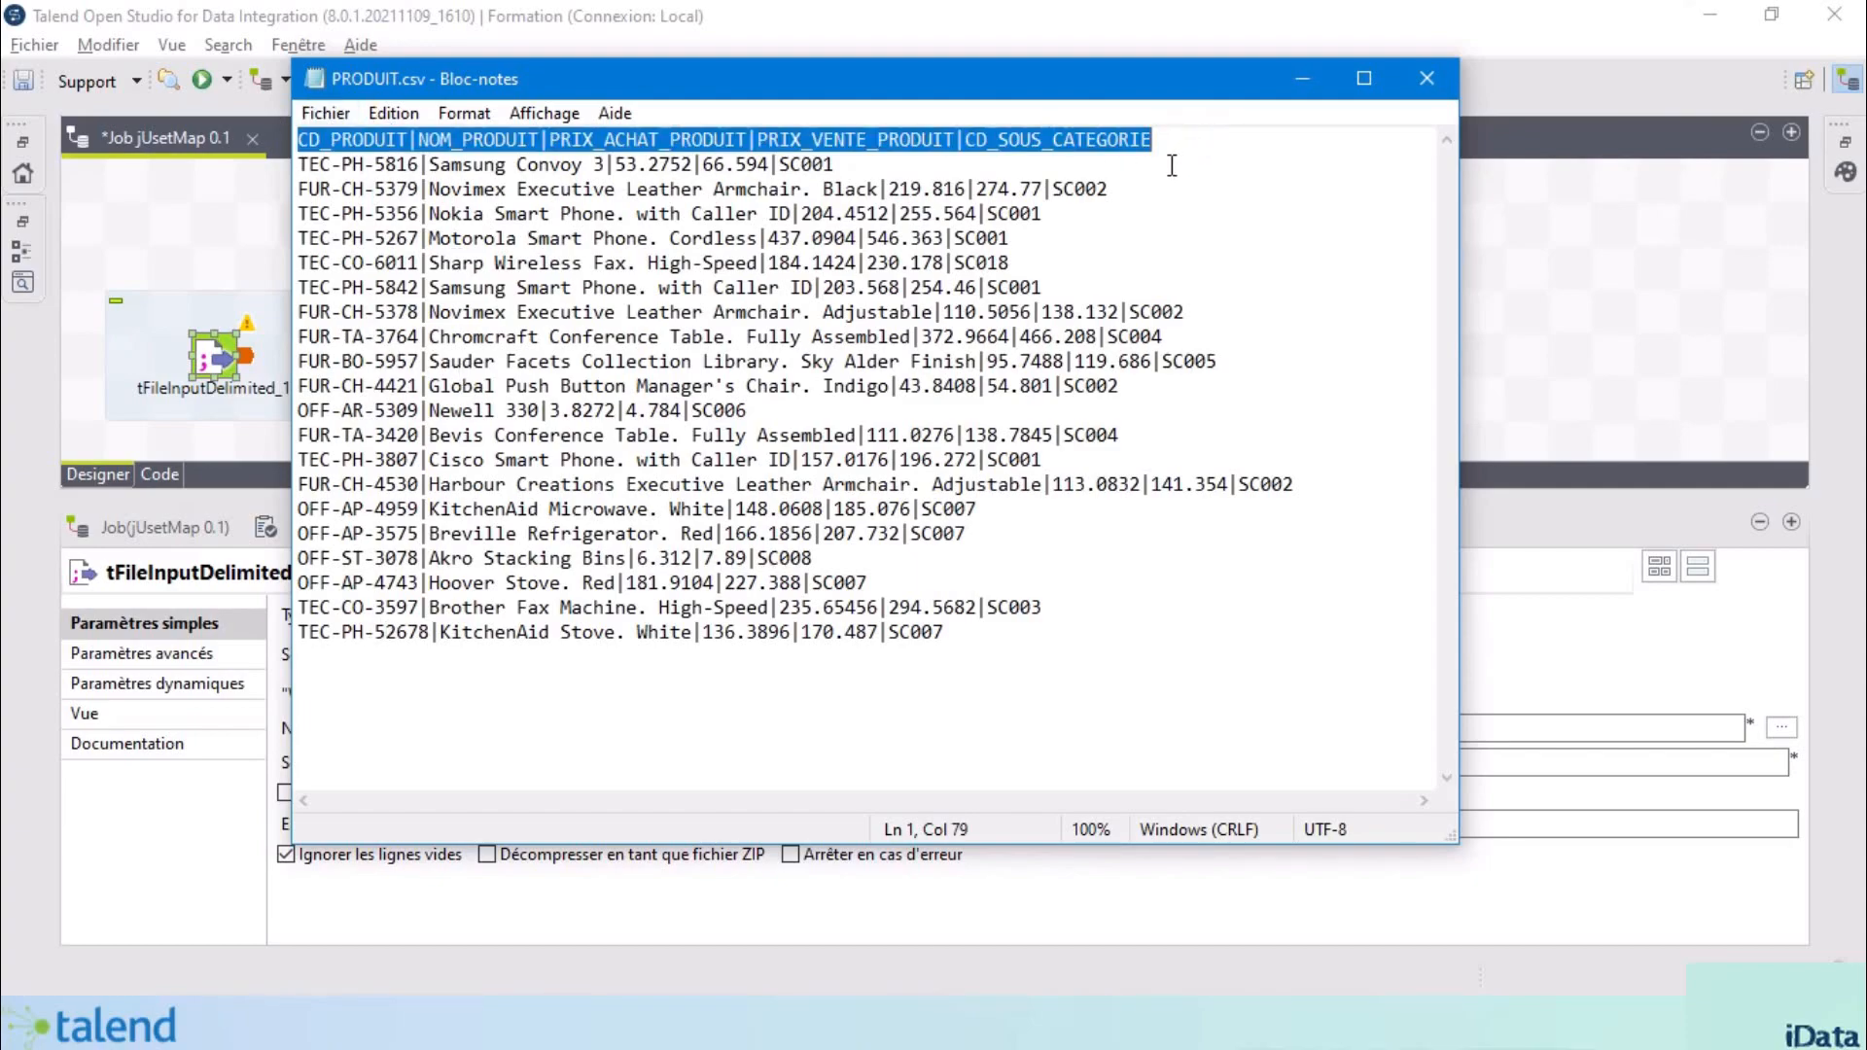
{"action": "left_click", "coordinate": [1289, 91]}
- Set the input file name of tFileInputDelimited_1 to "C:/Formation Talend/Other Files/PRODUIT.csv"
{"action": "left_click", "coordinate": [472, 728]}
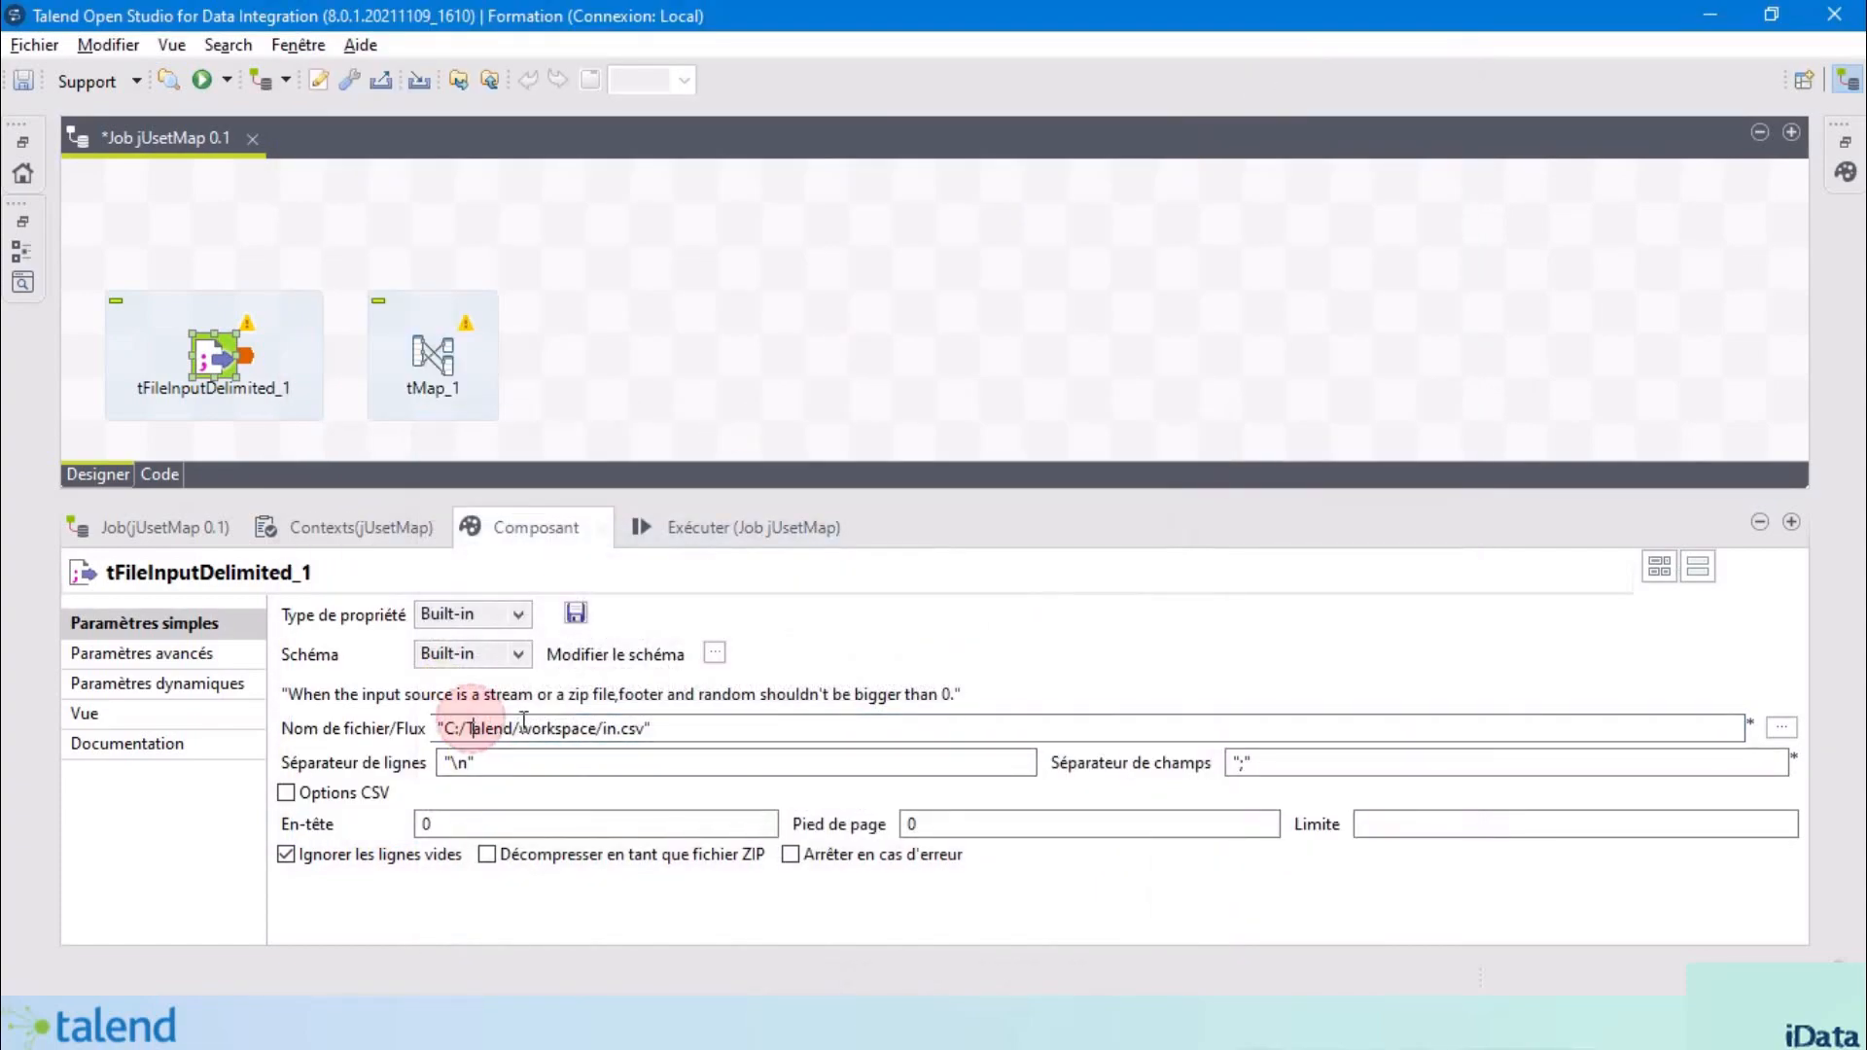
{"action": "key", "text": "ctrl+a"}
{"action": "type", "text": "\"C:/Formation Talend/Other Files/PRODUIT.csv\""}
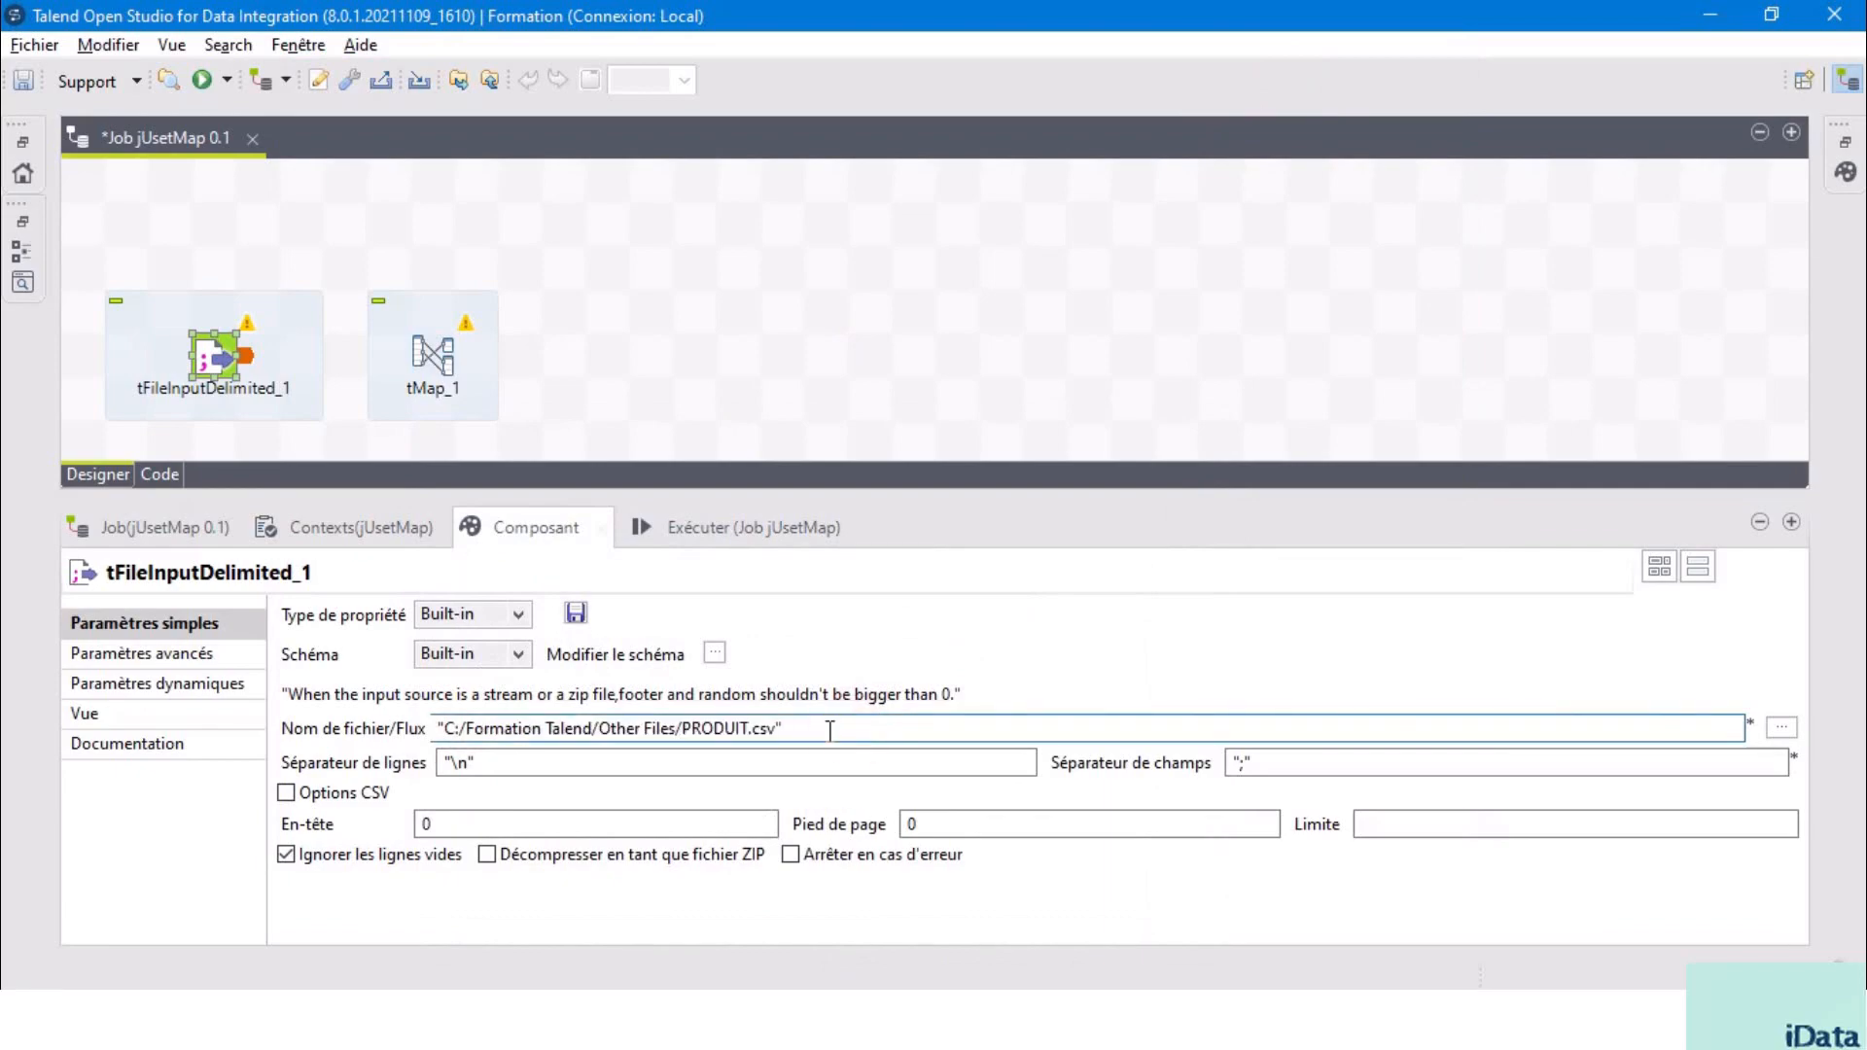
{"action": "left_click", "coordinate": [444, 727]}
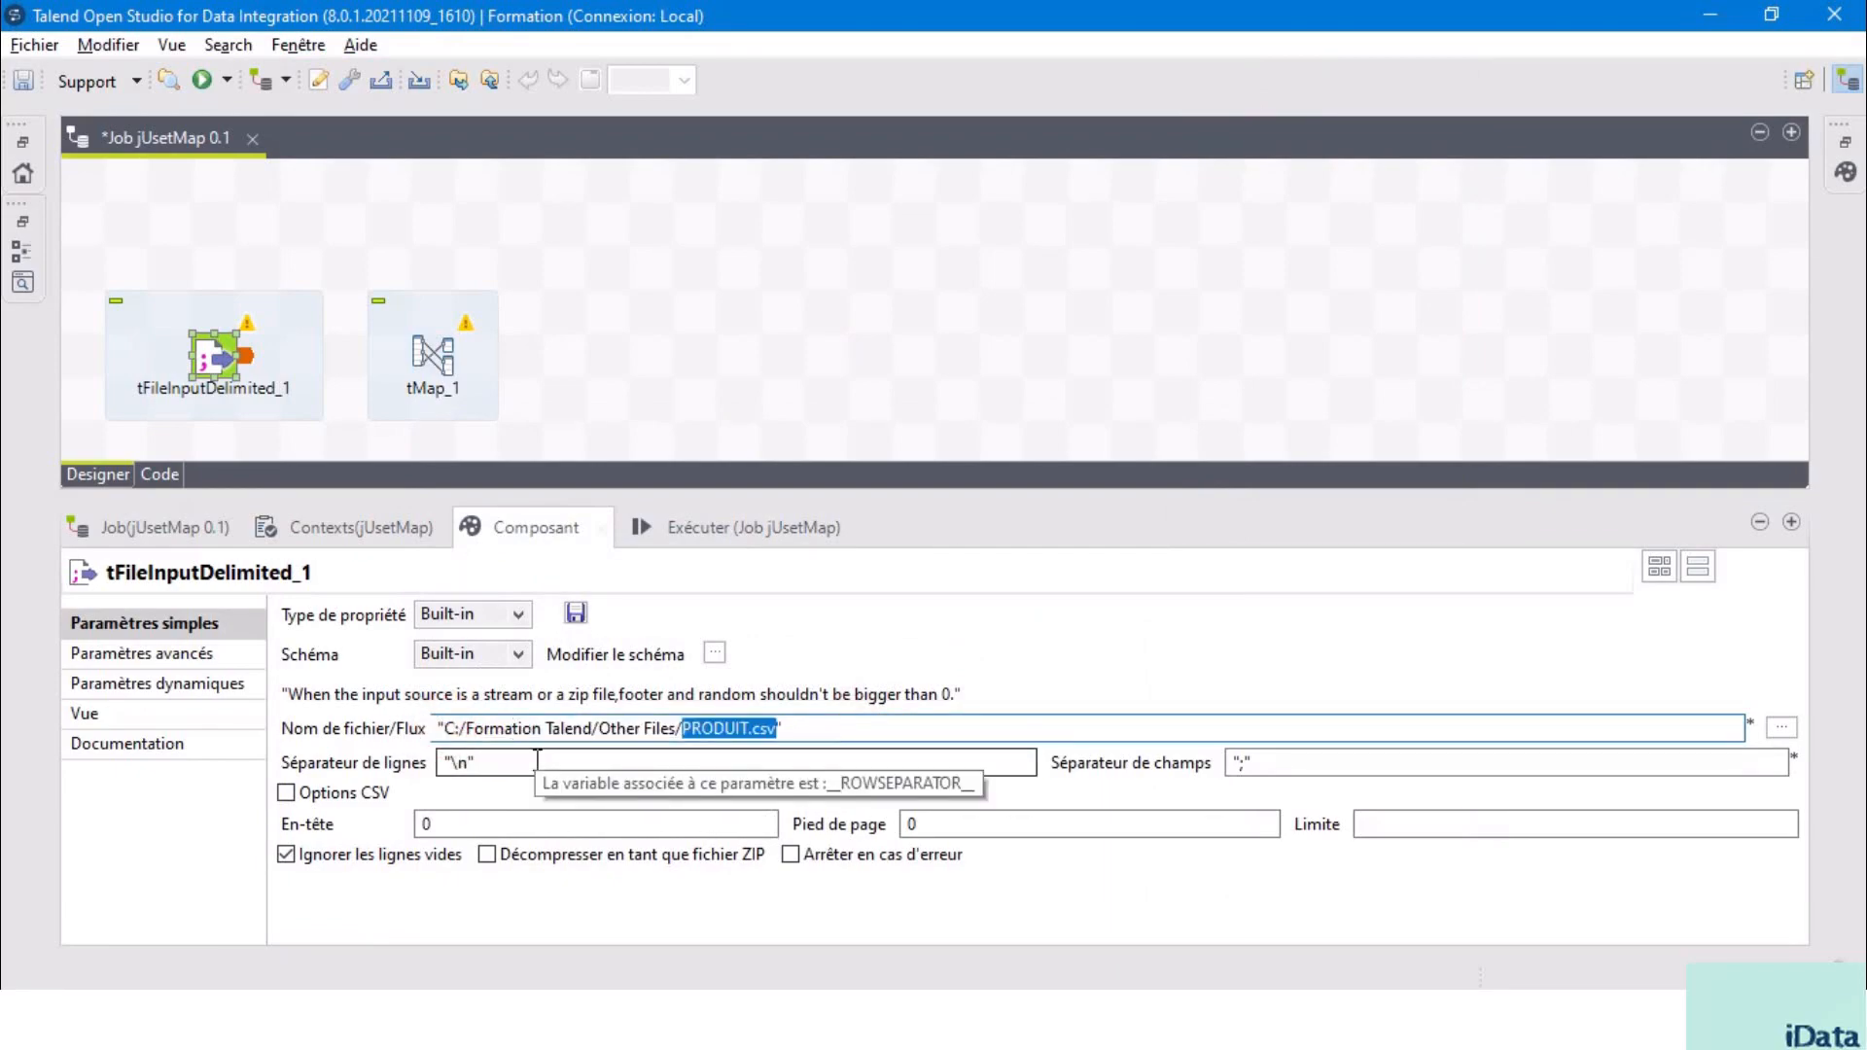
{"action": "left_click", "coordinate": [442, 728]}
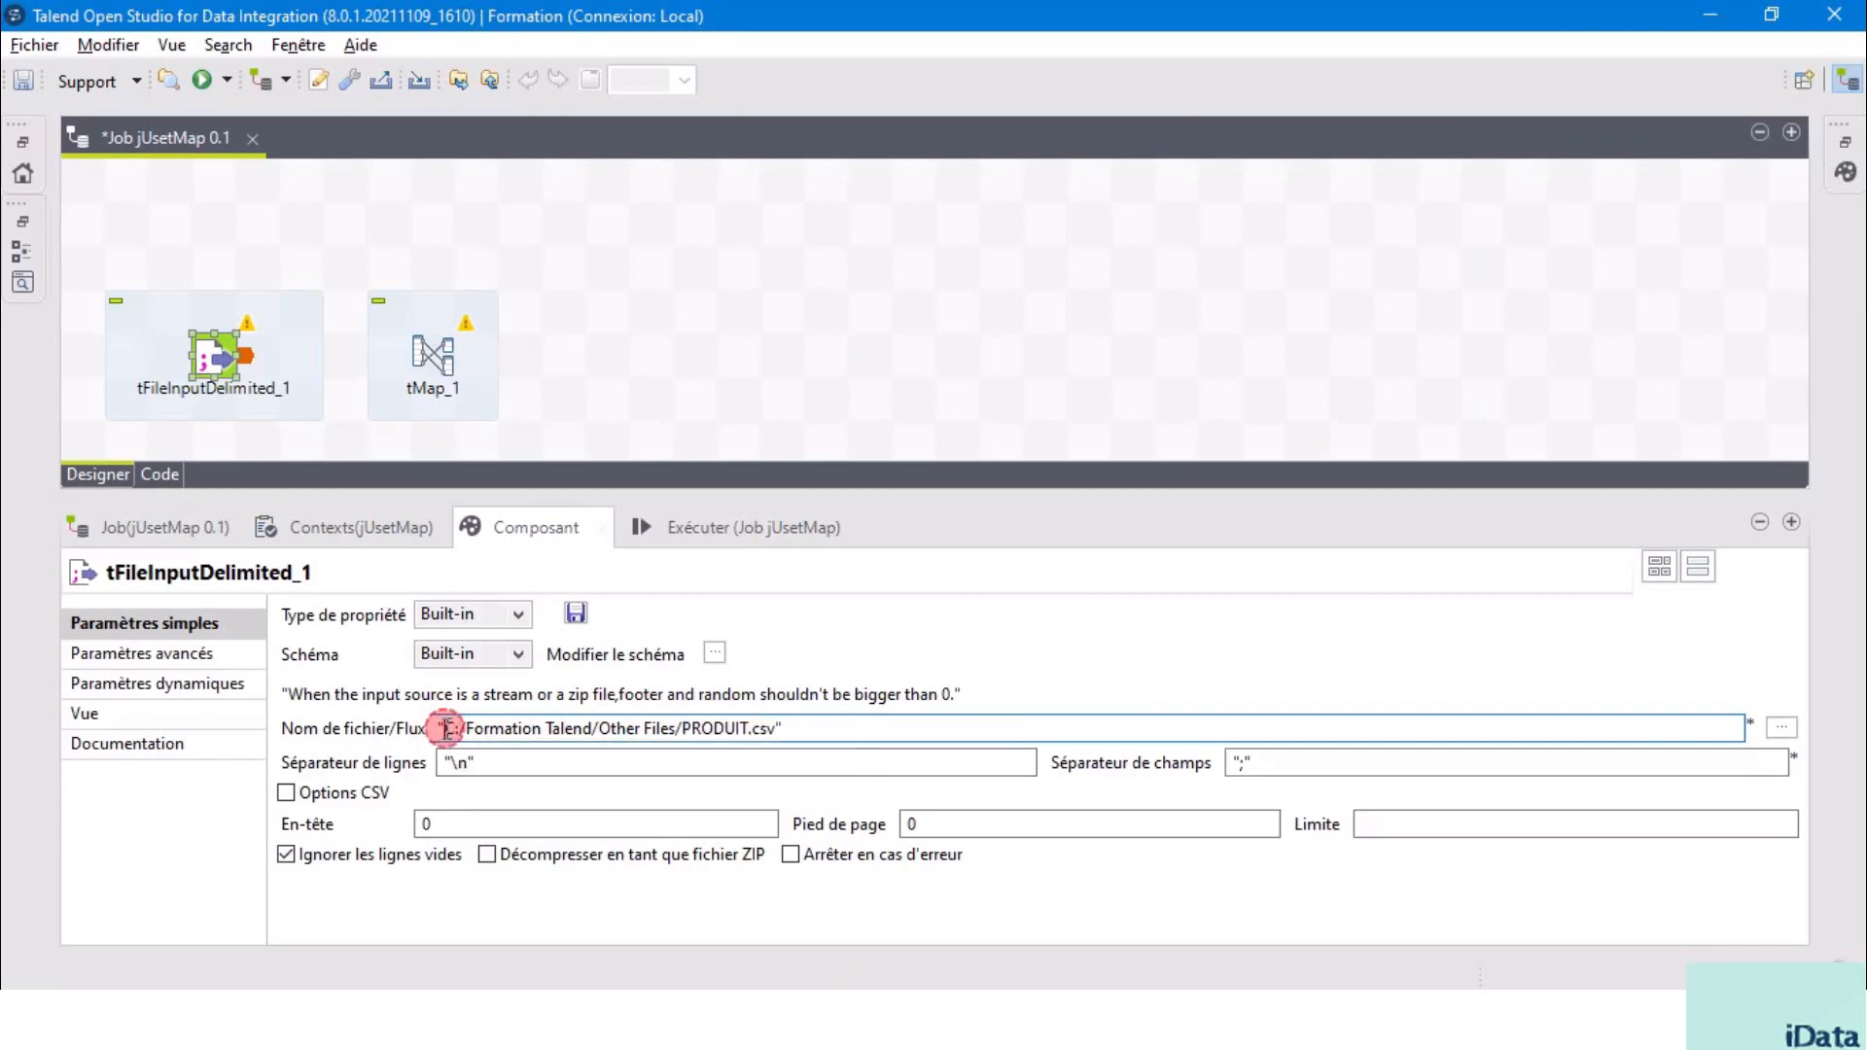
{"action": "left_click", "coordinate": [776, 729], "text": "shift"}
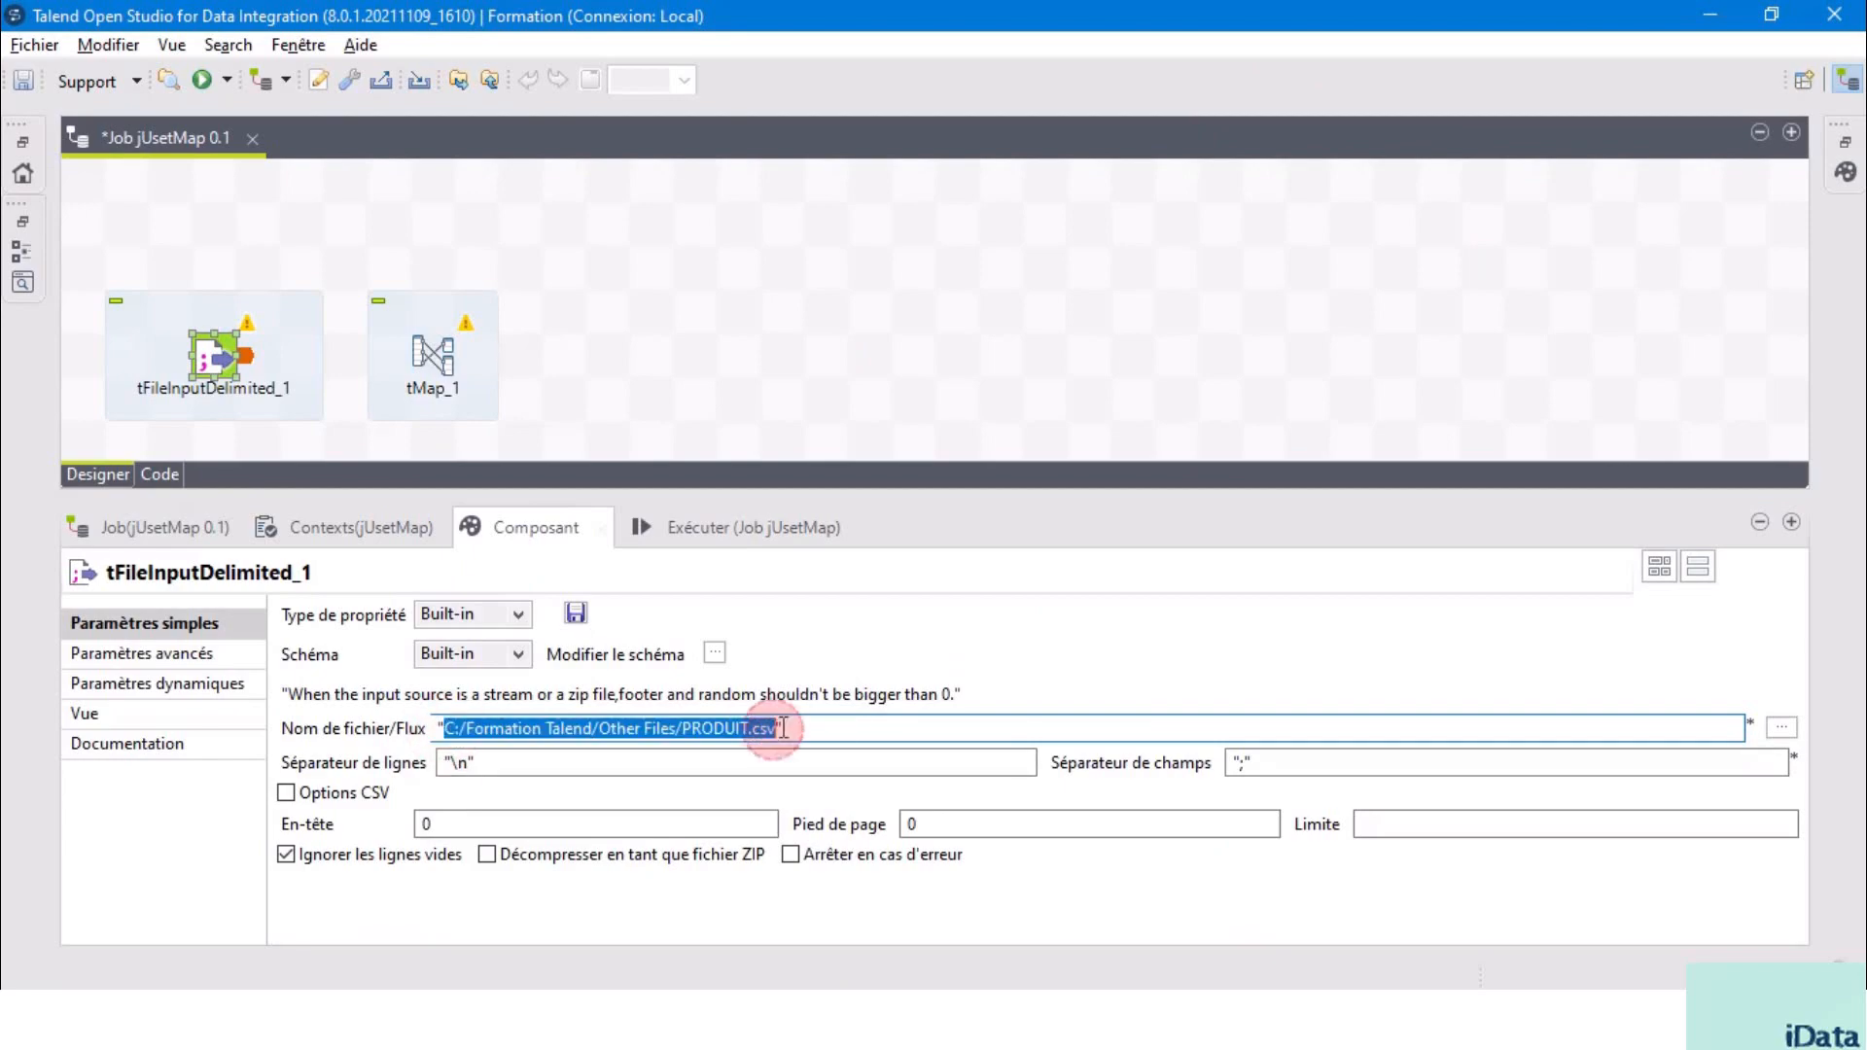
- Set the field separator of tFileInputDelimited_1 to "|" and the number of header rows to 1
{"action": "left_click", "coordinate": [512, 762]}
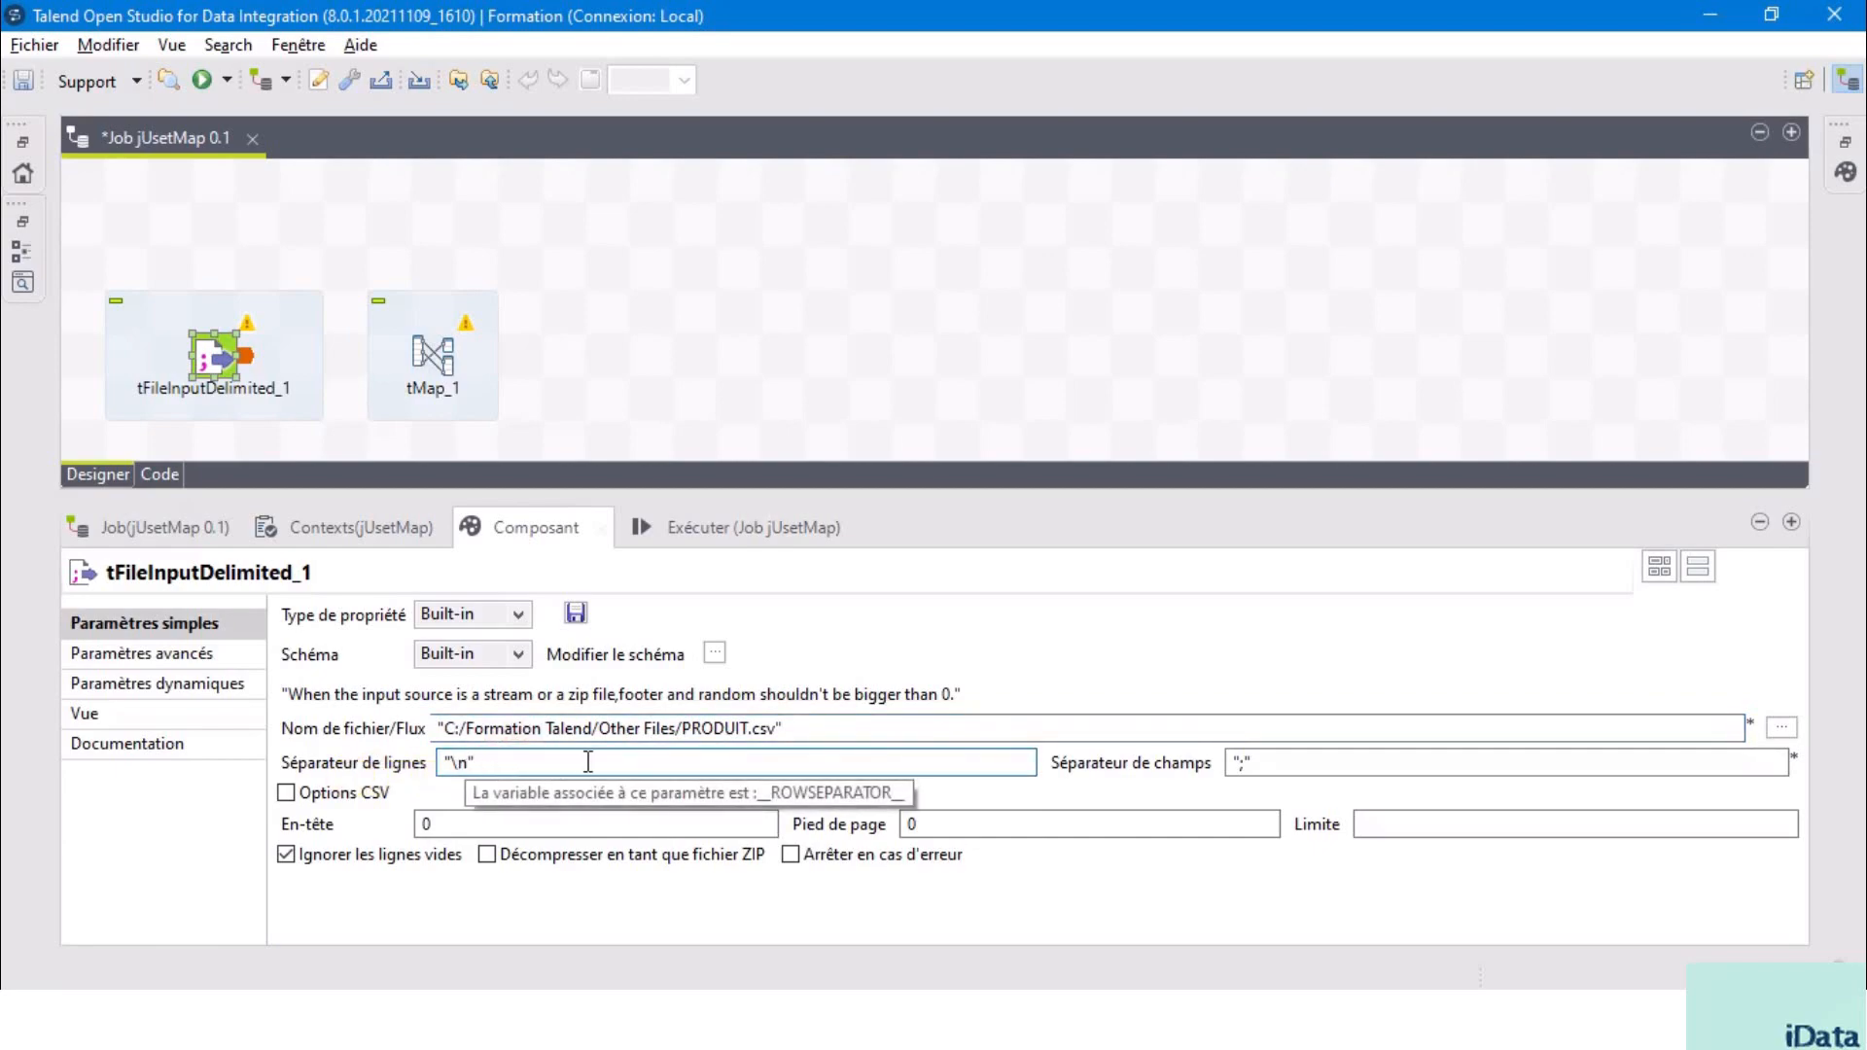
{"action": "left_click", "coordinate": [1237, 763]}
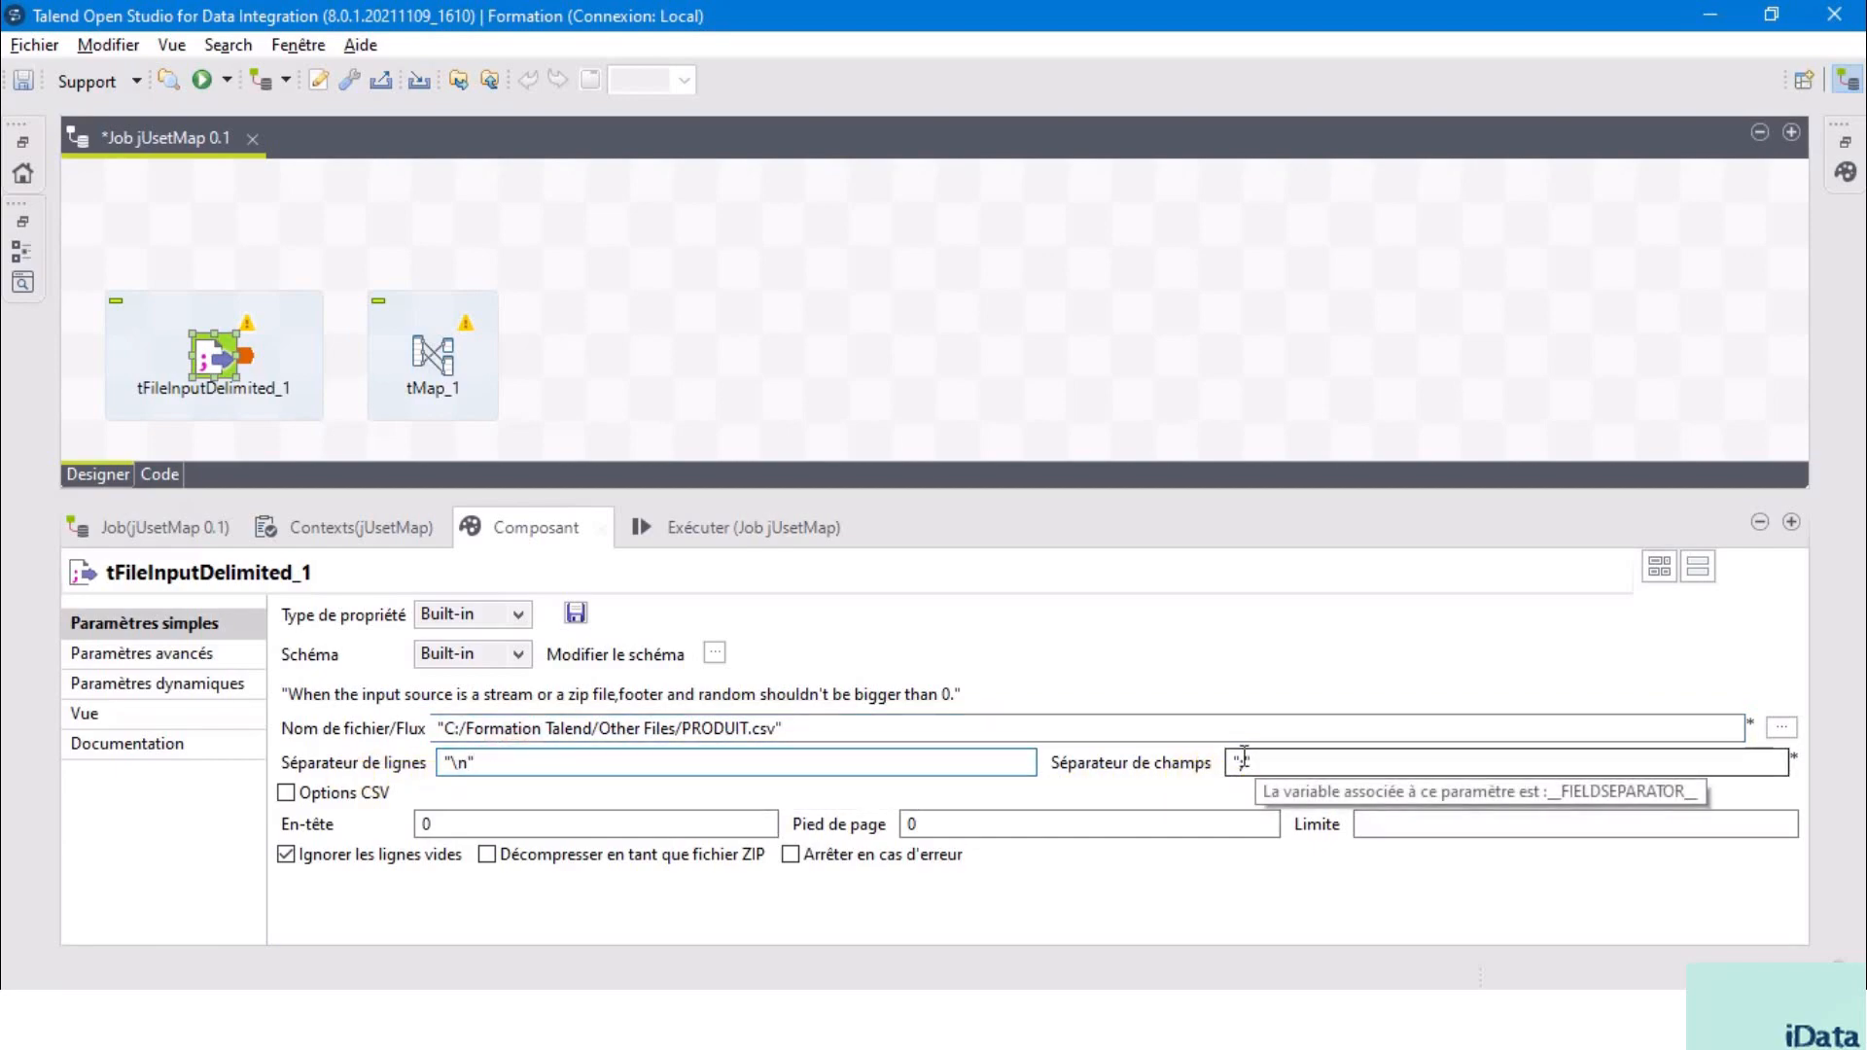
{"action": "left_click", "coordinate": [1243, 763]}
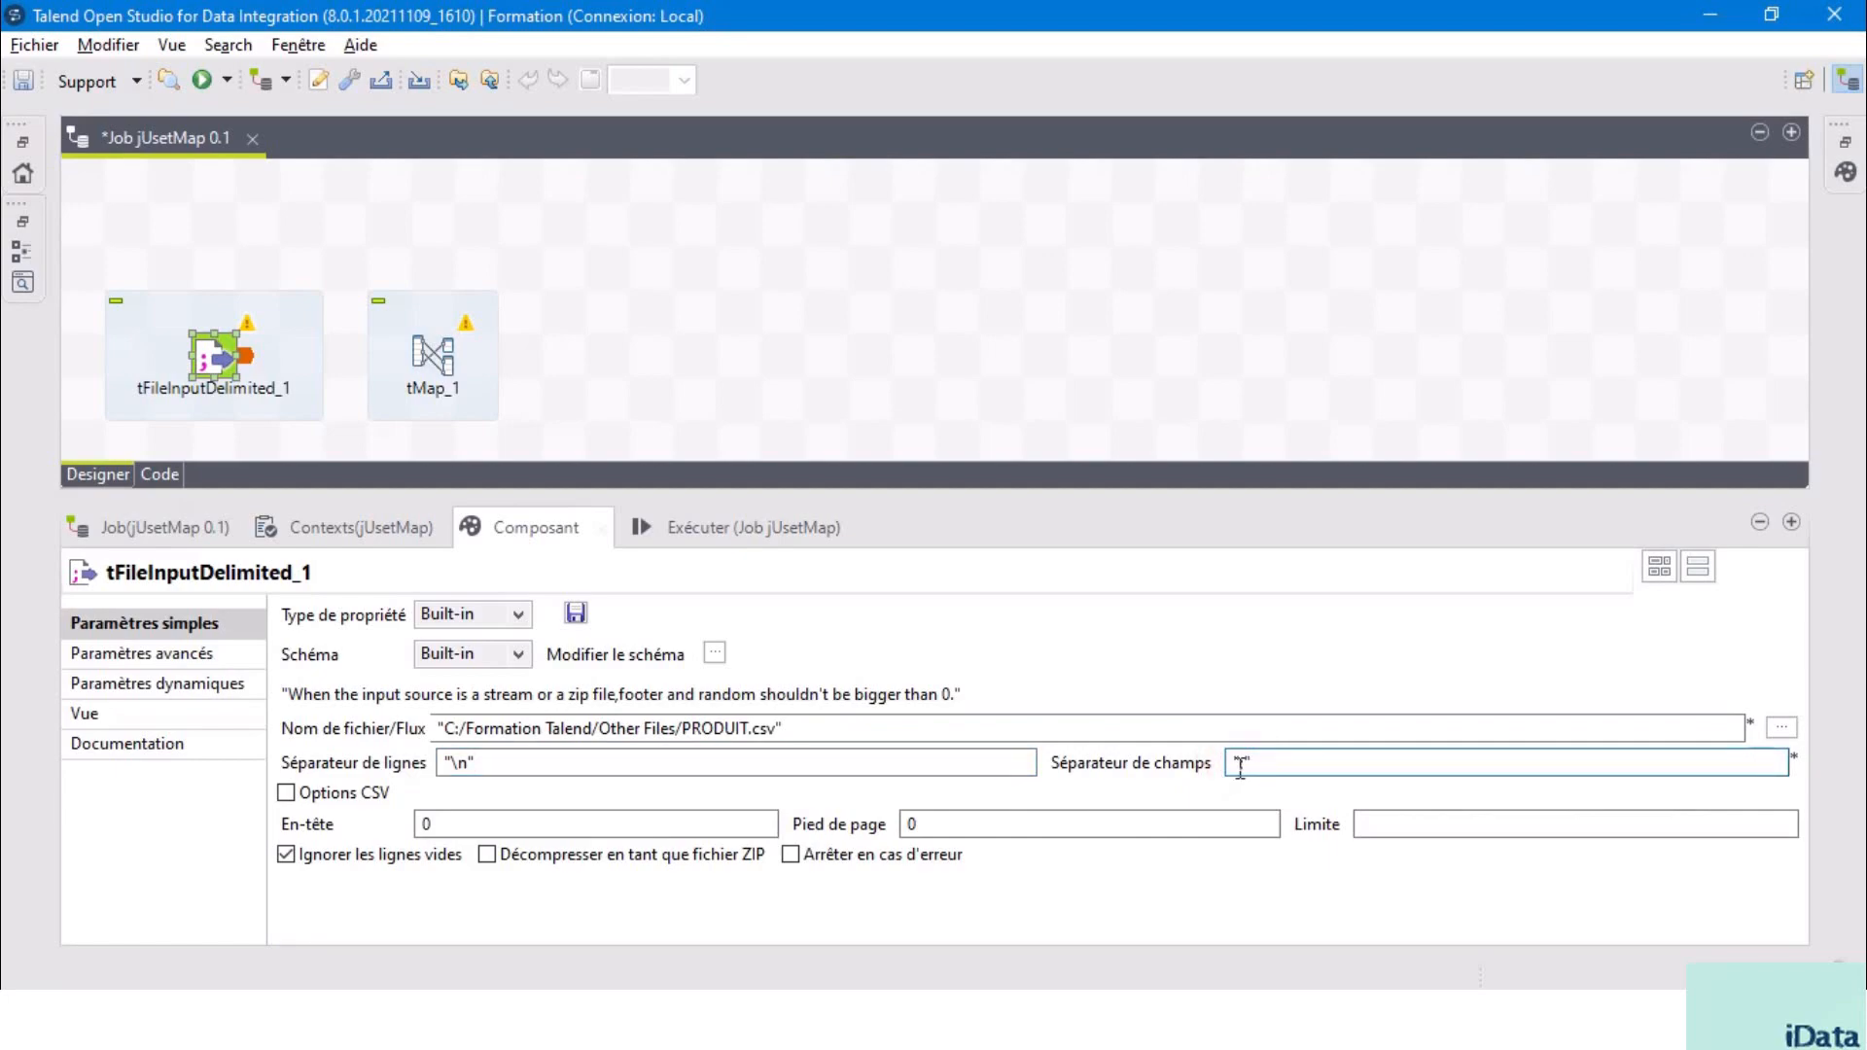
{"action": "left_click_drag", "start_coordinate": [1235, 770], "coordinate": [1261, 767]}
{"action": "type", "text": "|"}
{"action": "left_click", "coordinate": [471, 825]}
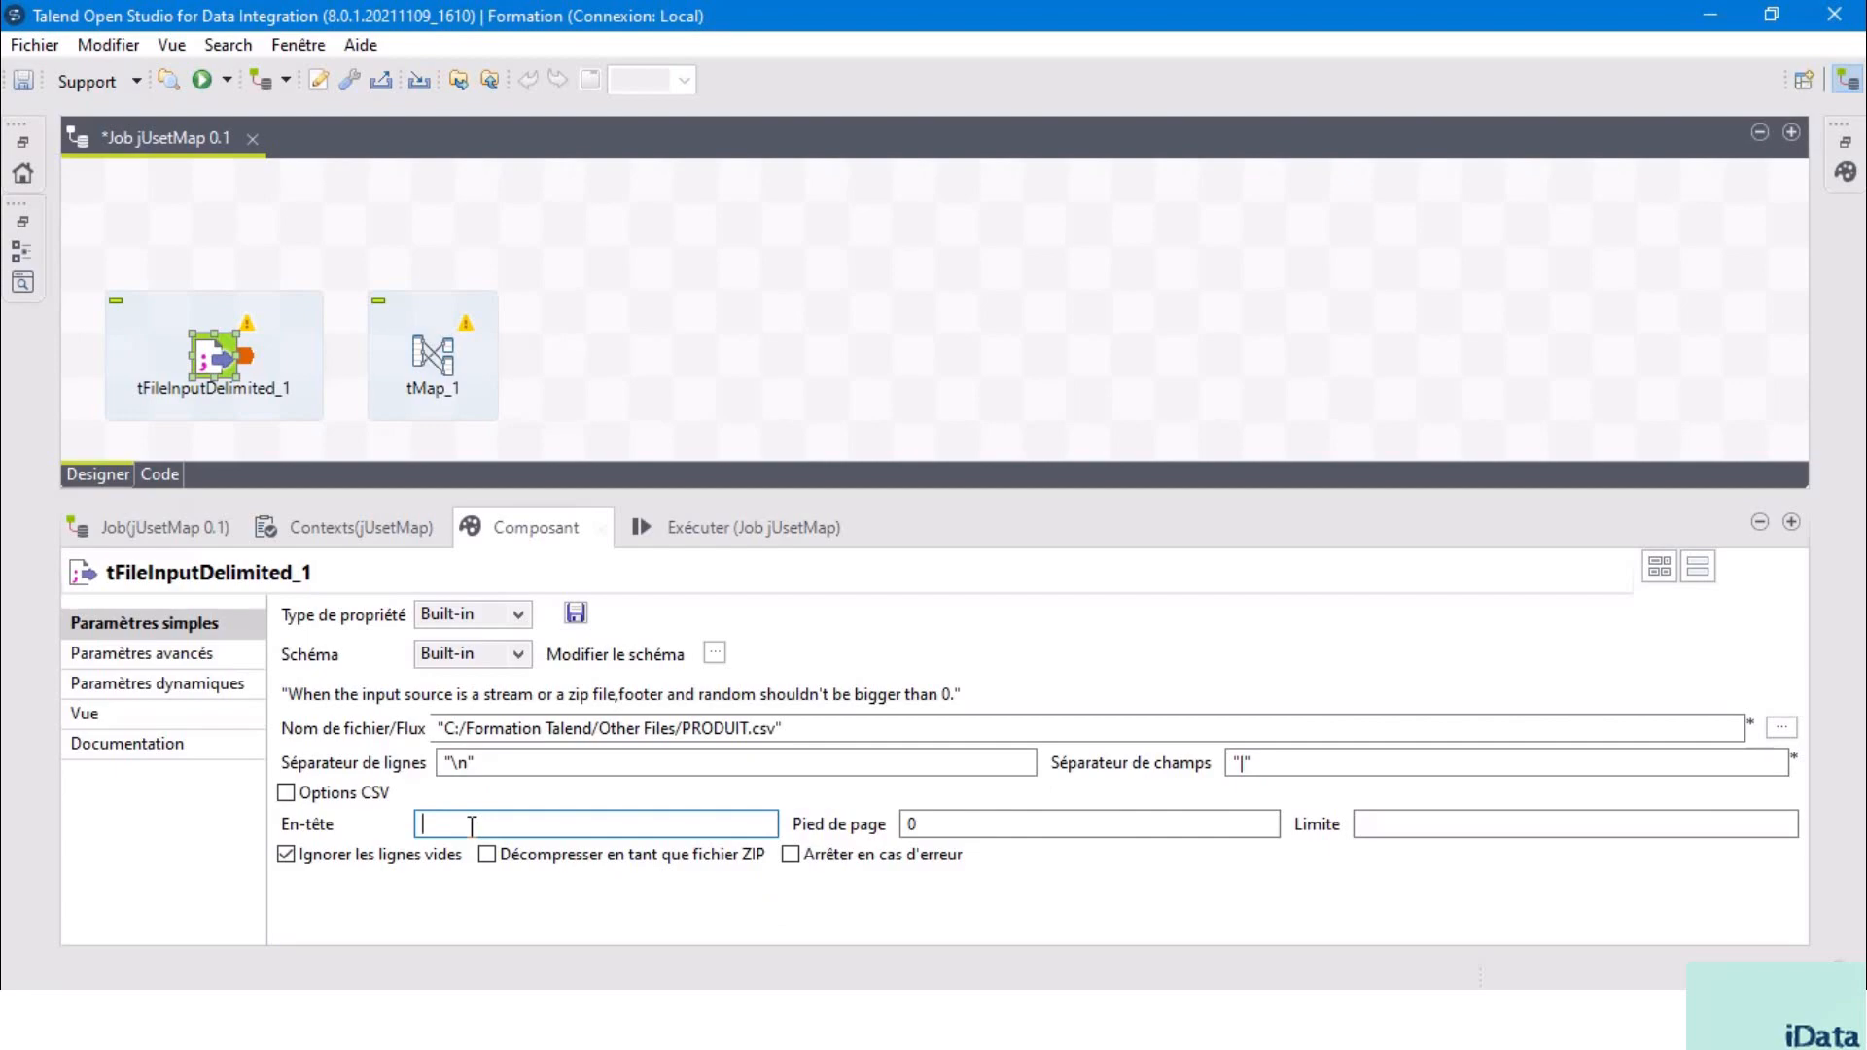
{"action": "type", "text": "1"}
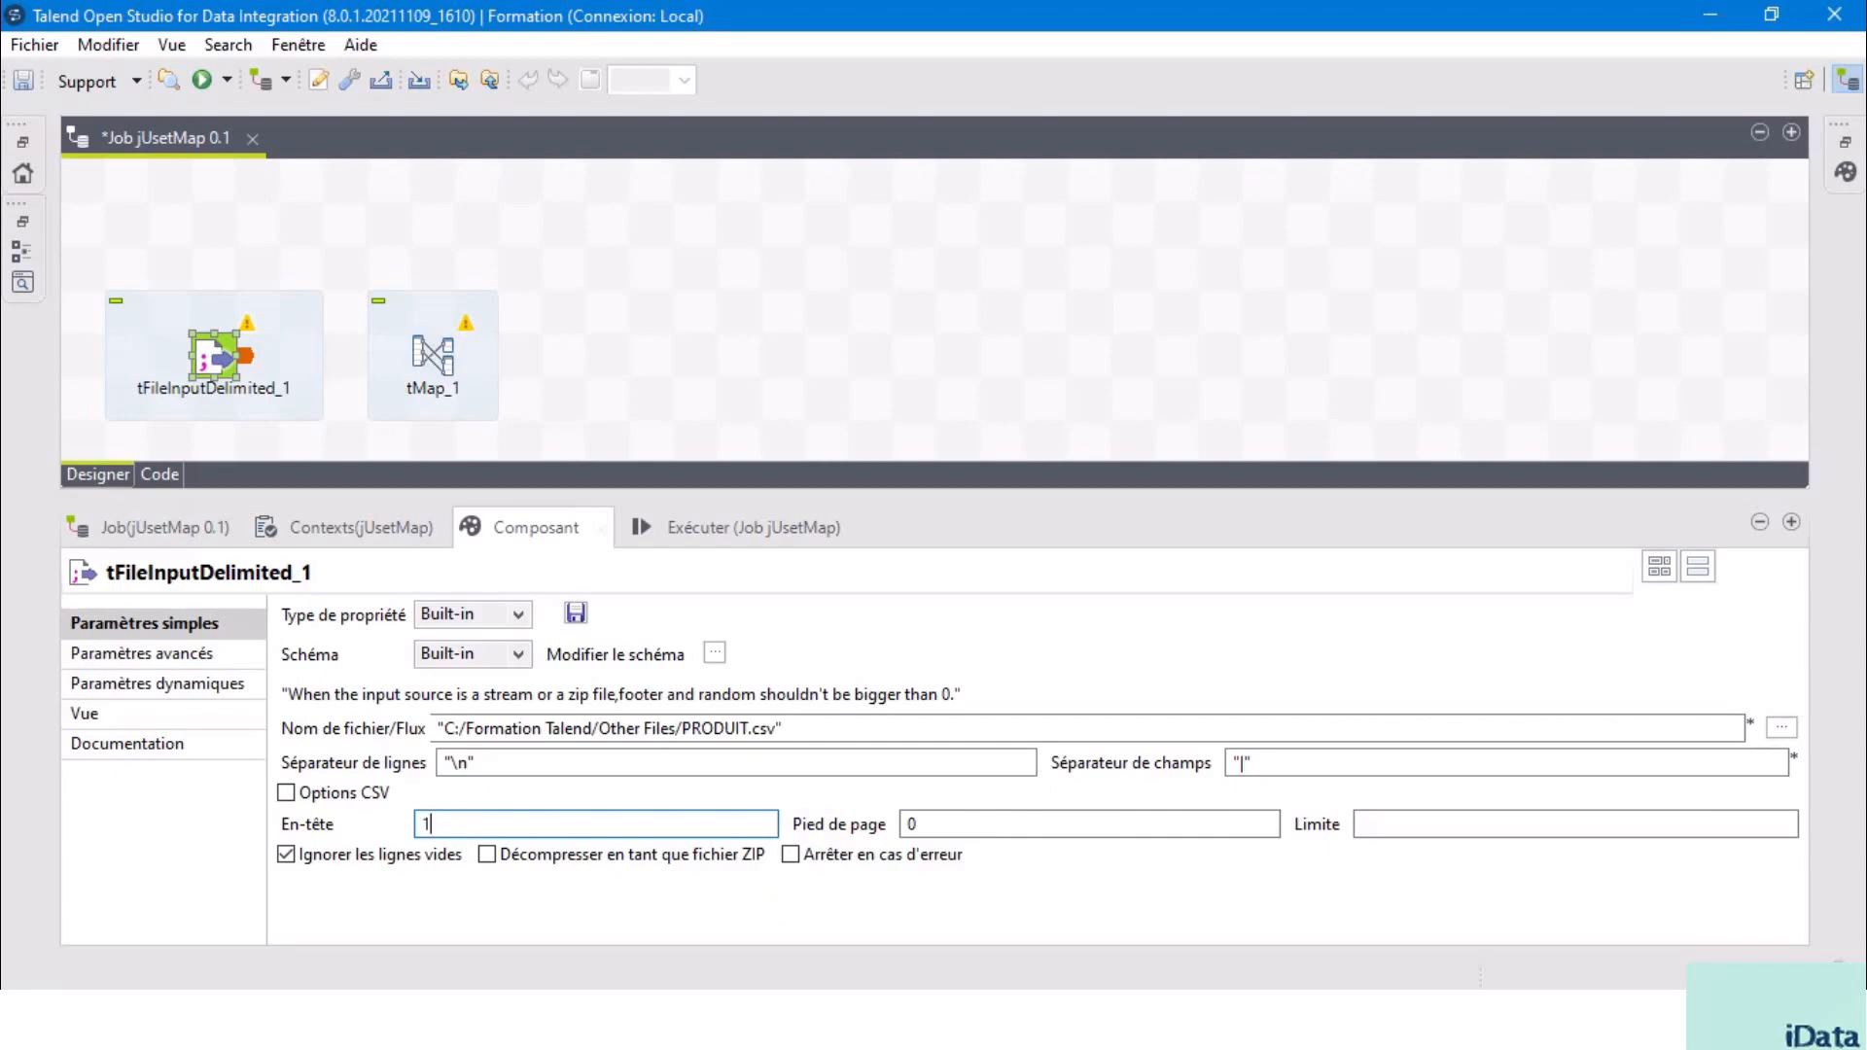
{"action": "left_click", "coordinate": [717, 655]}
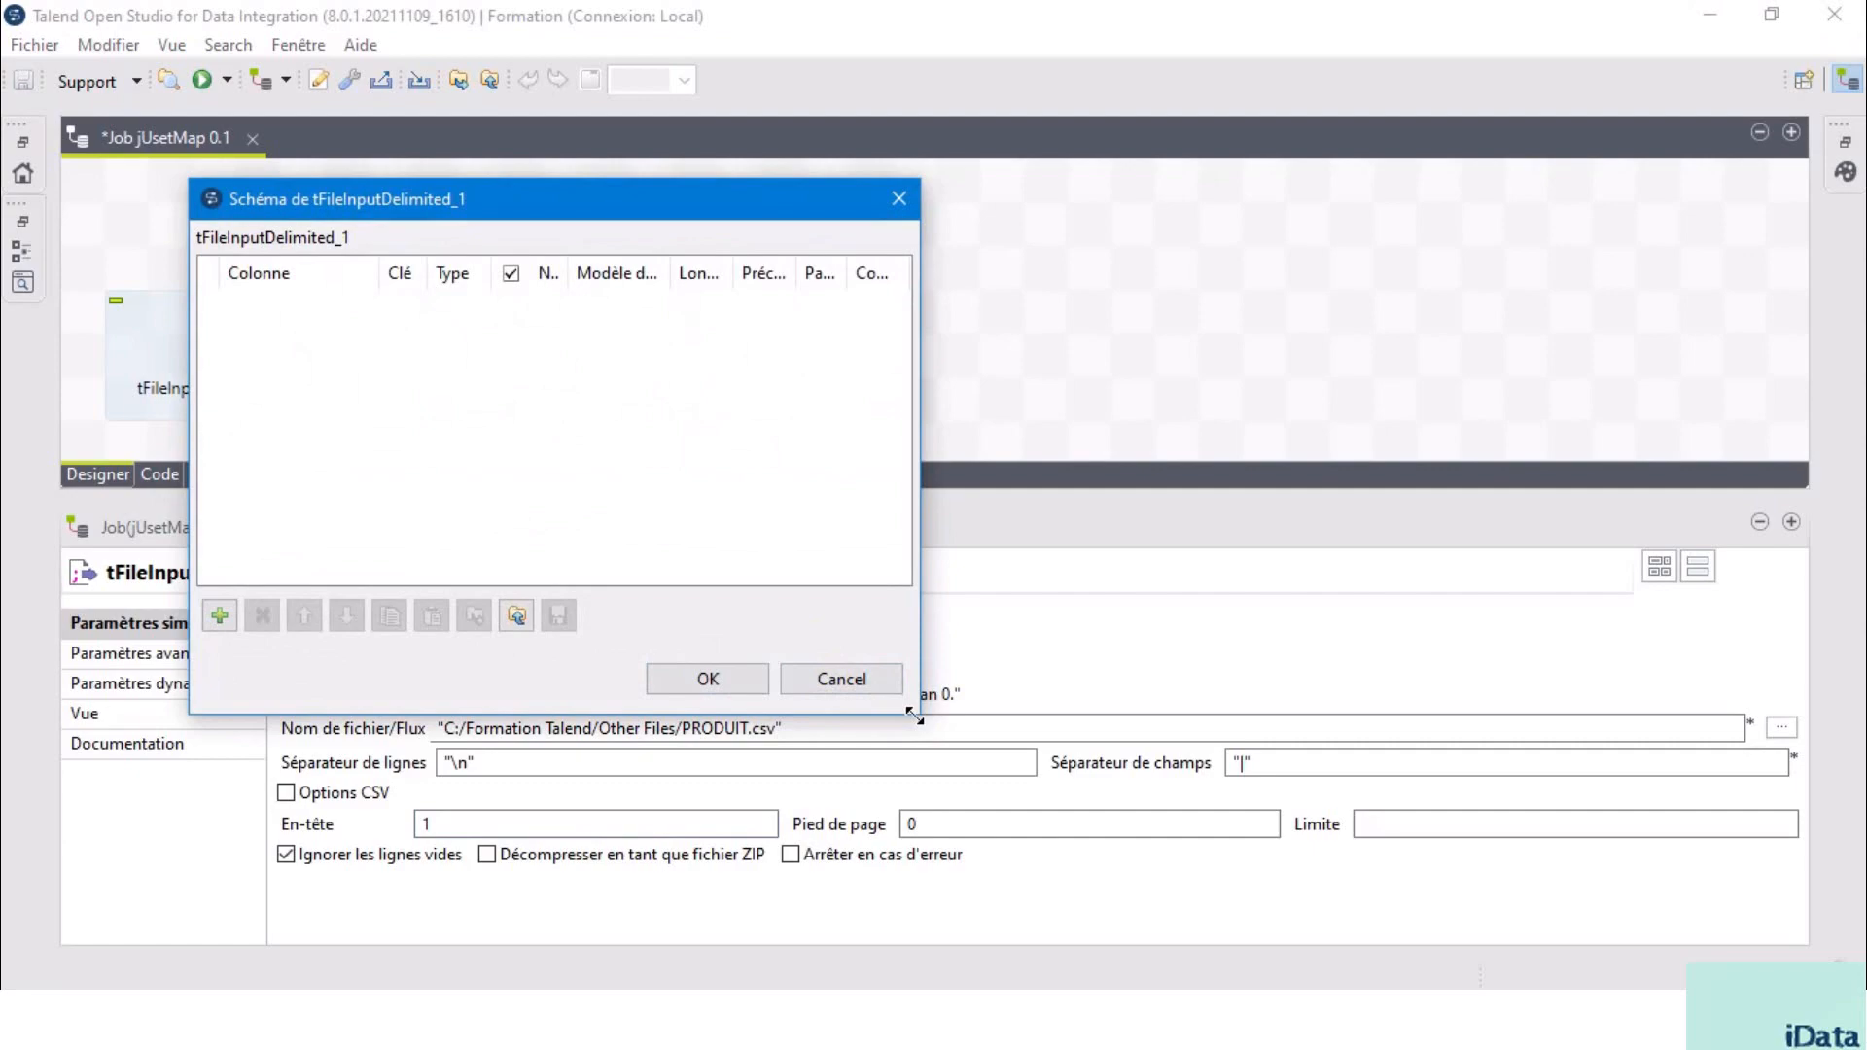
{"action": "left_click_drag", "start_coordinate": [920, 710], "coordinate": [1062, 756]}
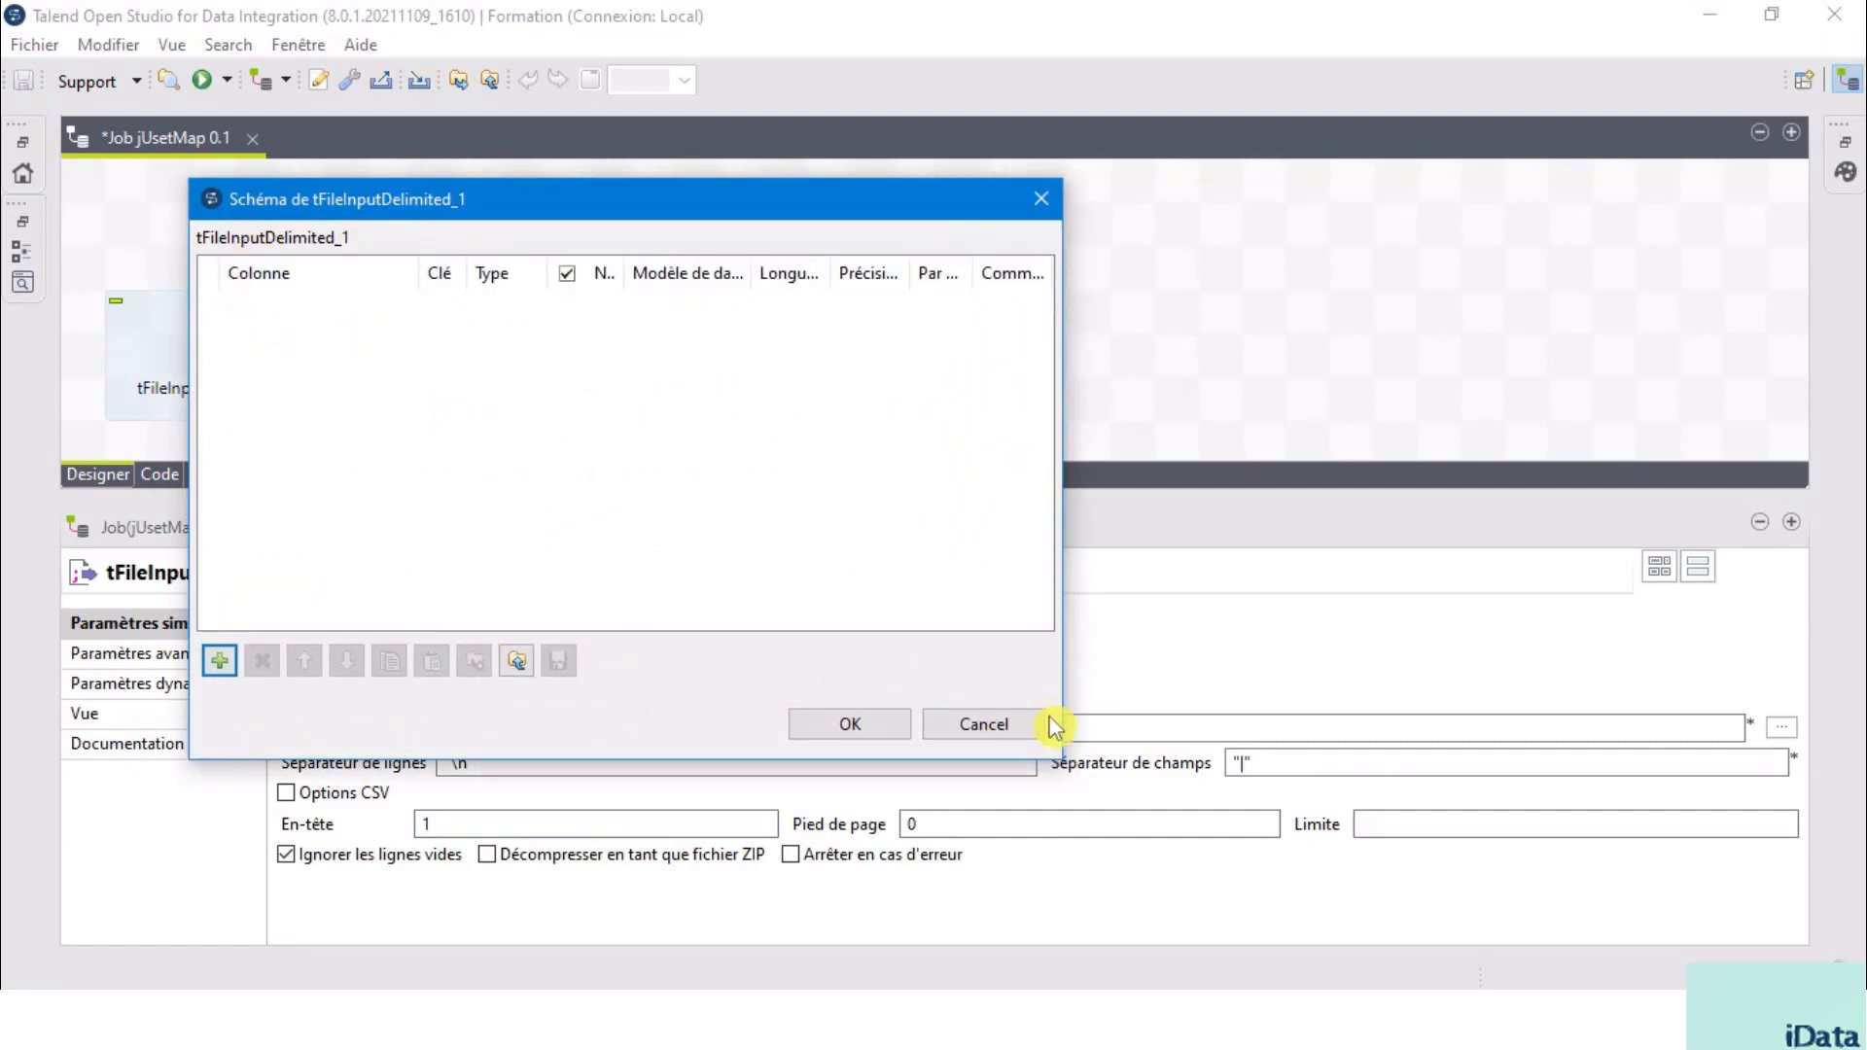
{"action": "left_click", "coordinate": [987, 728]}
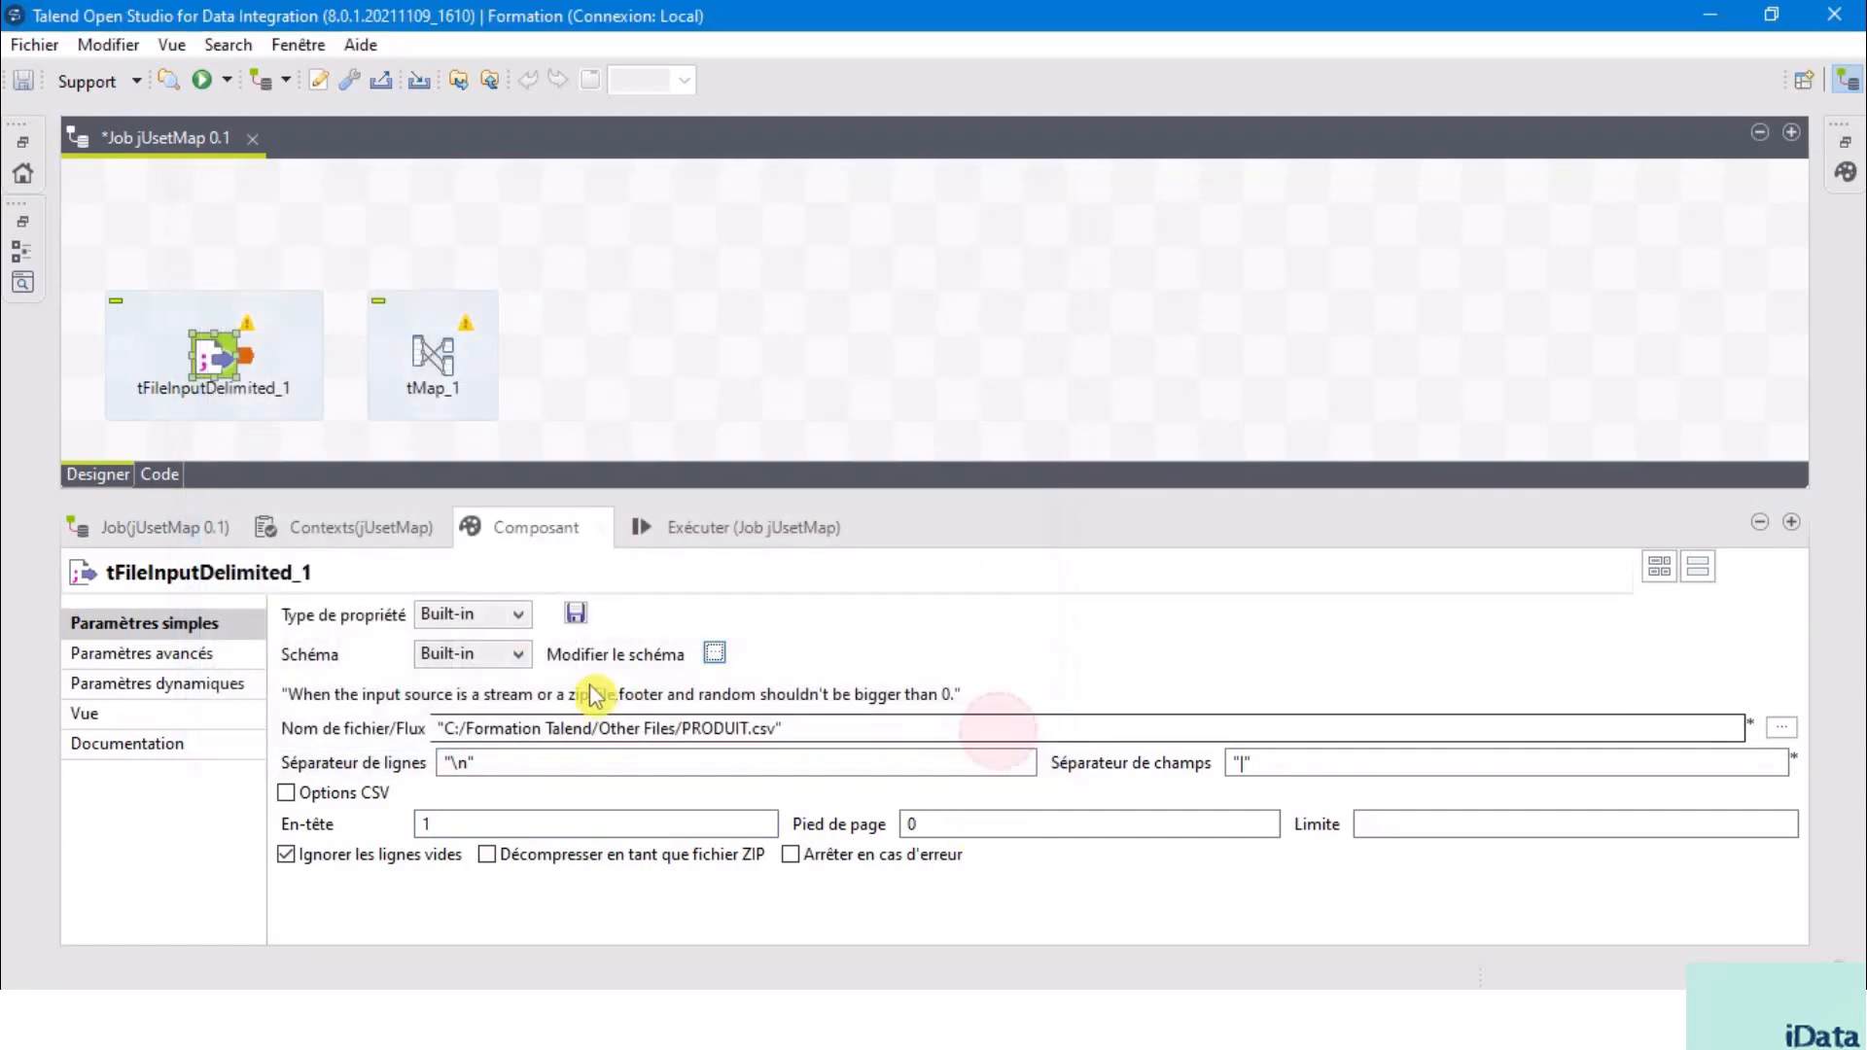
- Define the tFileInputDelimited_1 schema with String columns CD_PRODUIT, NOM_PRODUIT and CD_SOUS_CATEGORIE, and Double columns PRIX_ACHAT_PRODUIT and PRIX_VENTE_PRODUIT before CD_SOUS_CATEGORIE
{"action": "left_click", "coordinate": [715, 662]}
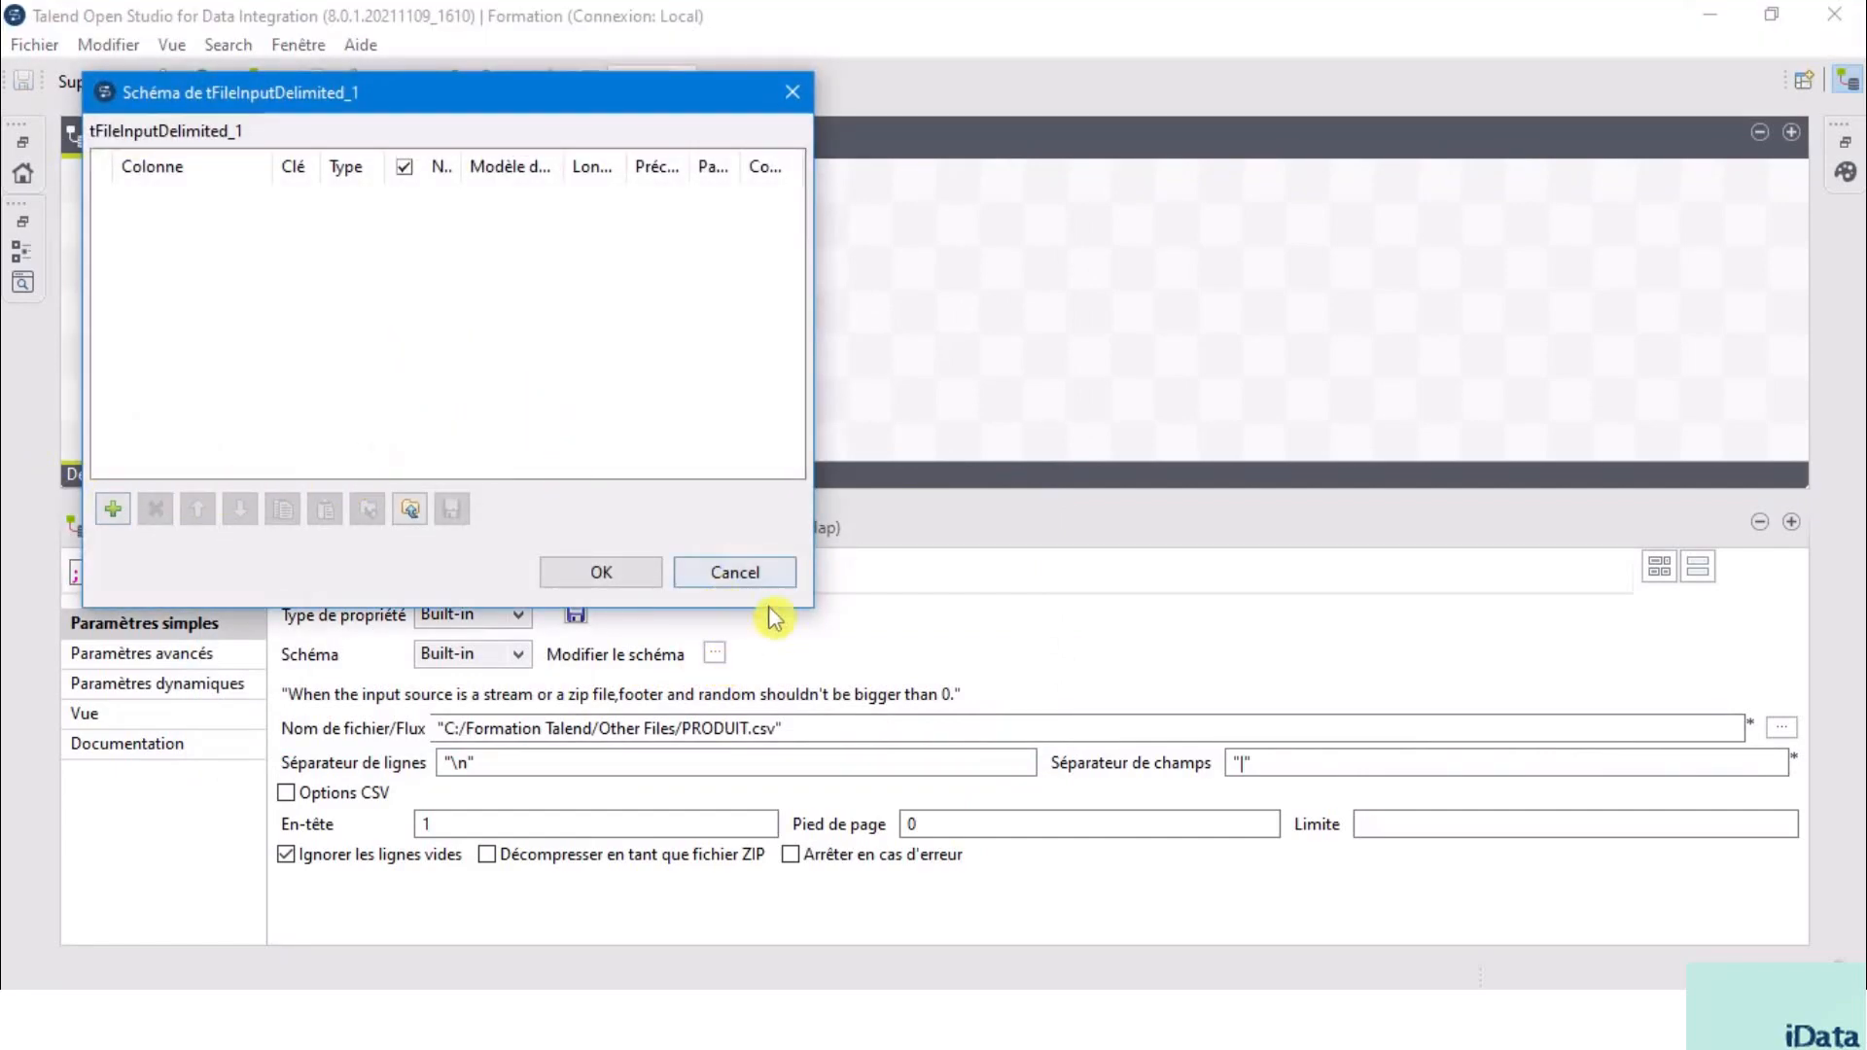
{"action": "left_click_drag", "start_coordinate": [810, 608], "coordinate": [1147, 686]}
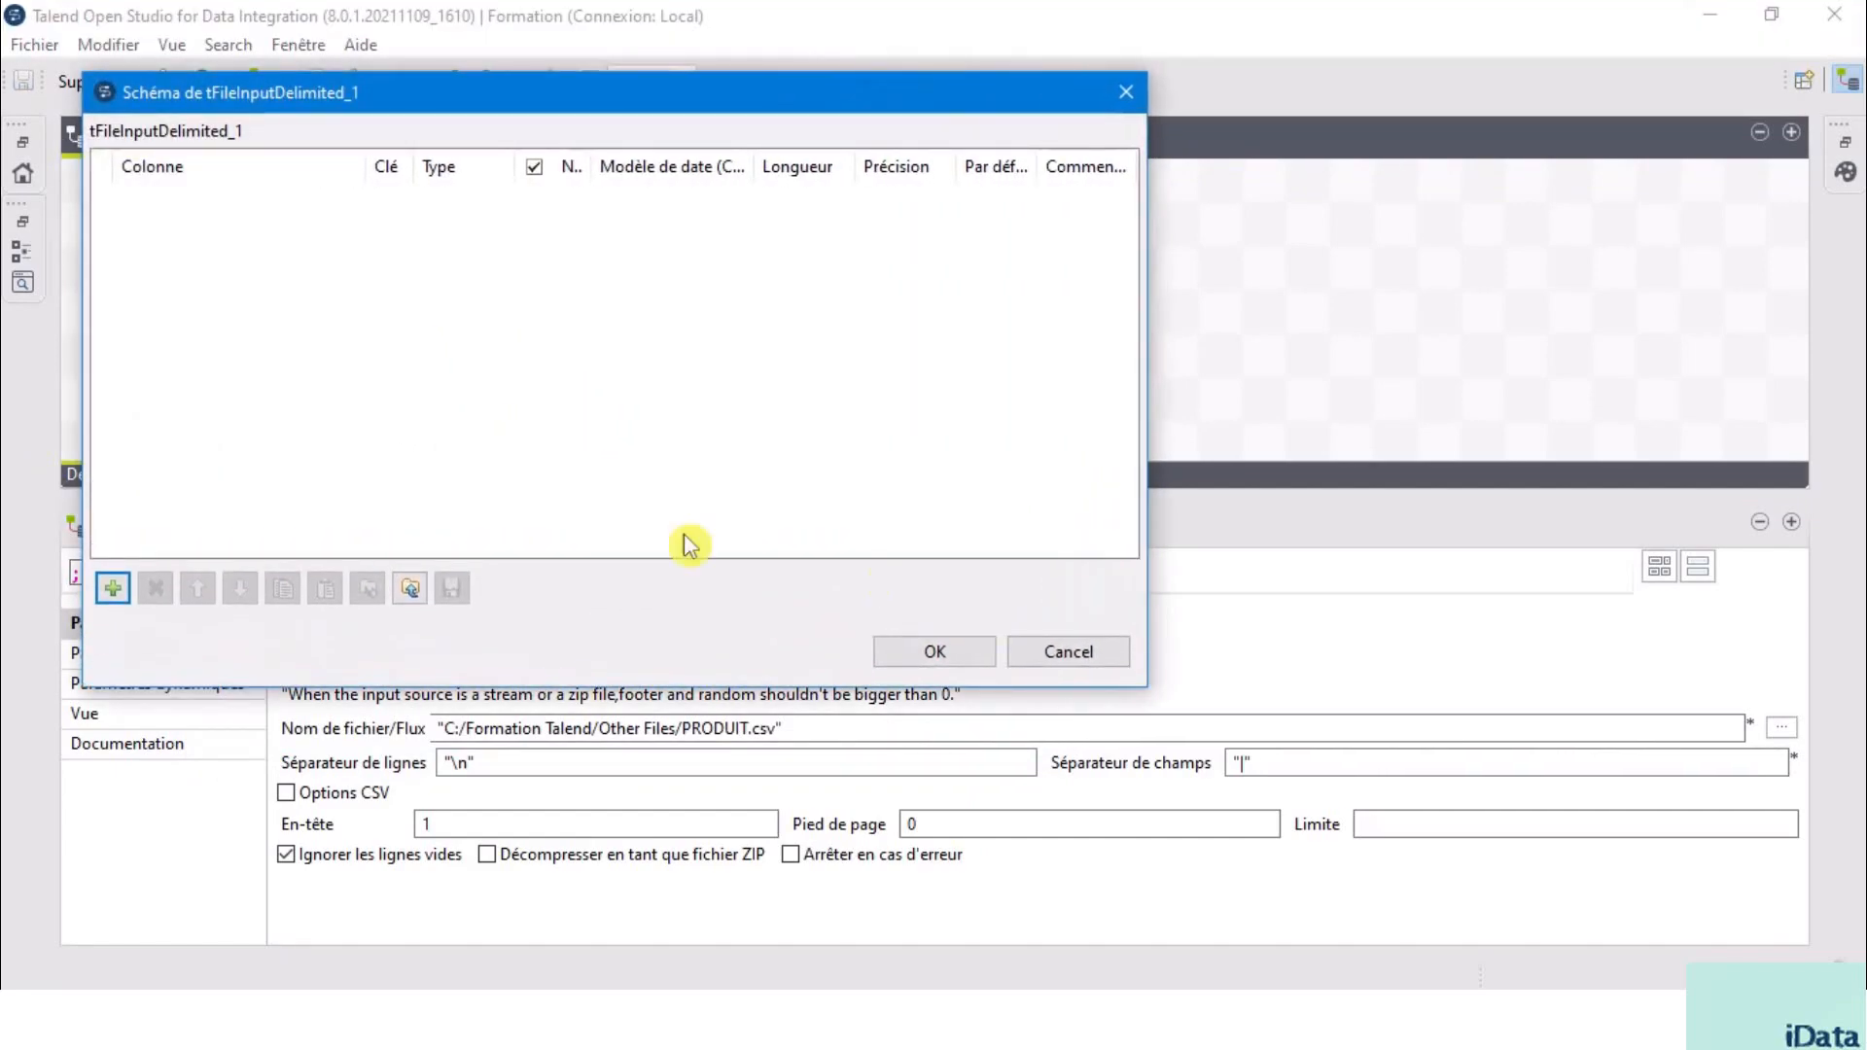
{"action": "left_click", "coordinate": [113, 593]}
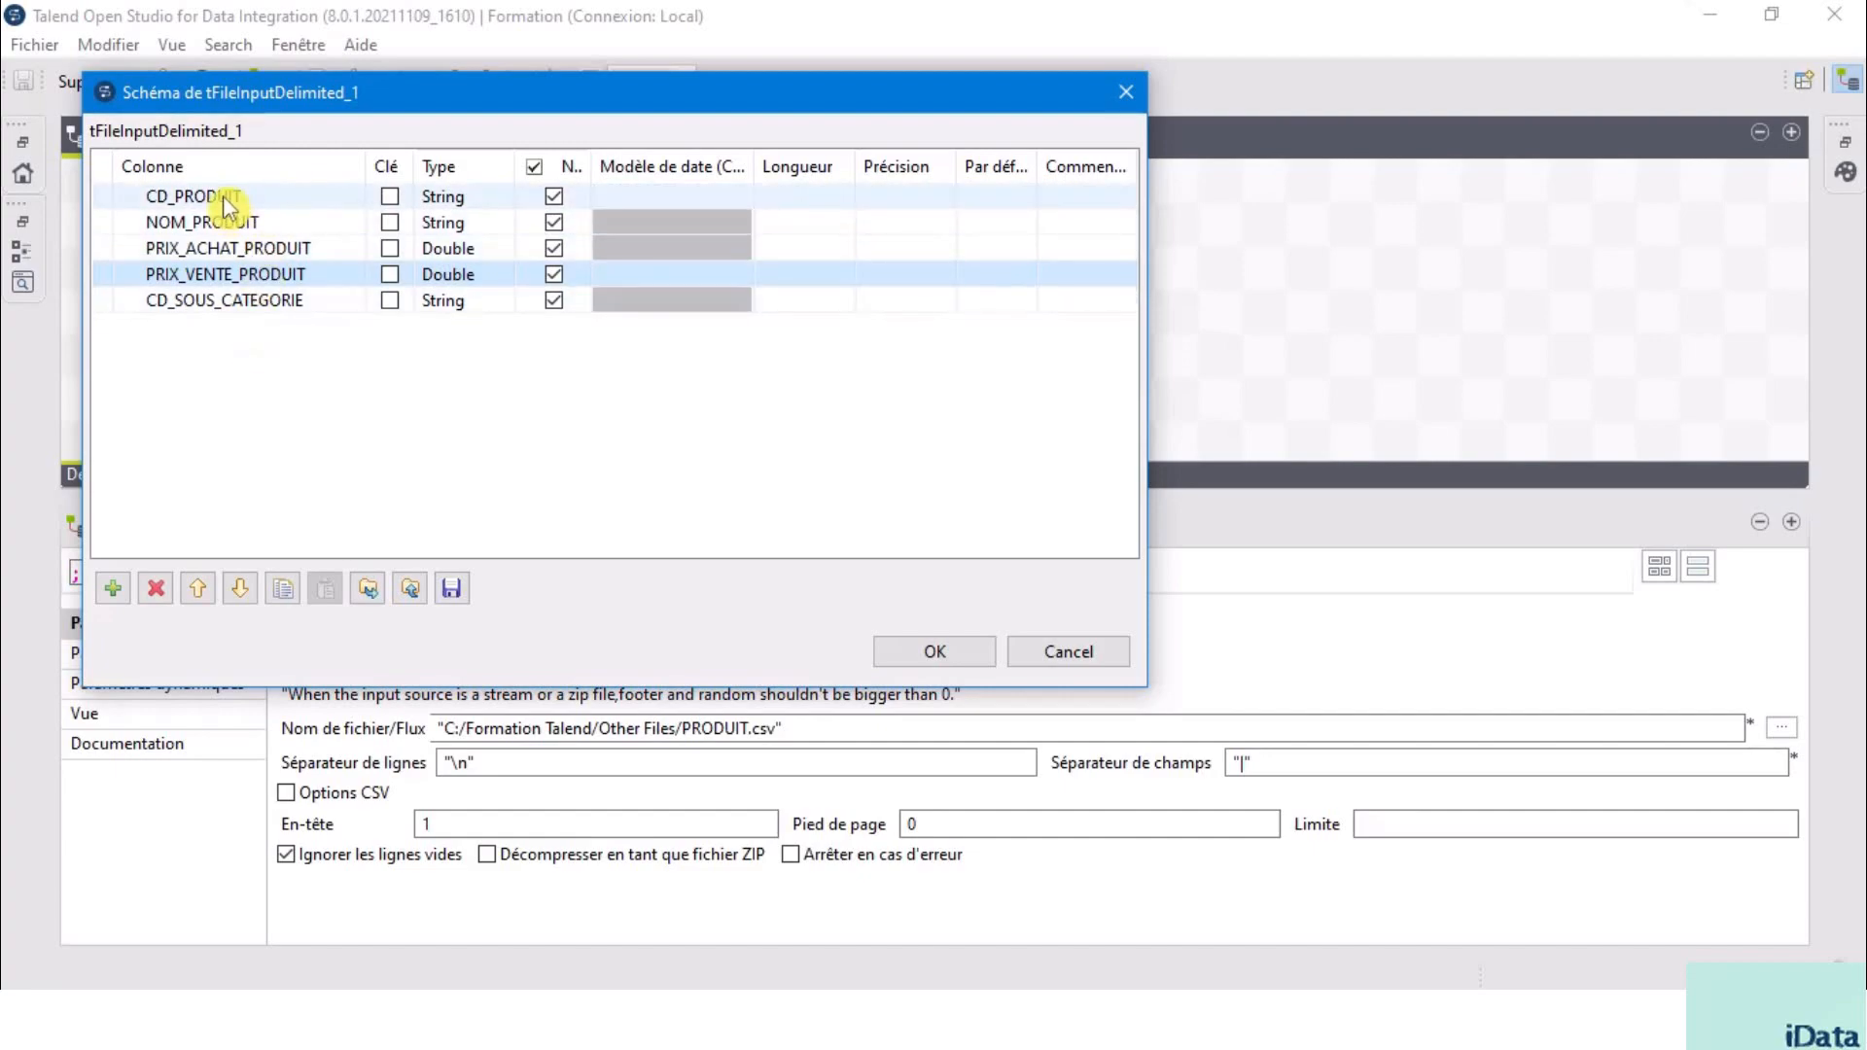
{"action": "left_click", "coordinate": [277, 228]}
{"action": "left_click", "coordinate": [277, 229]}
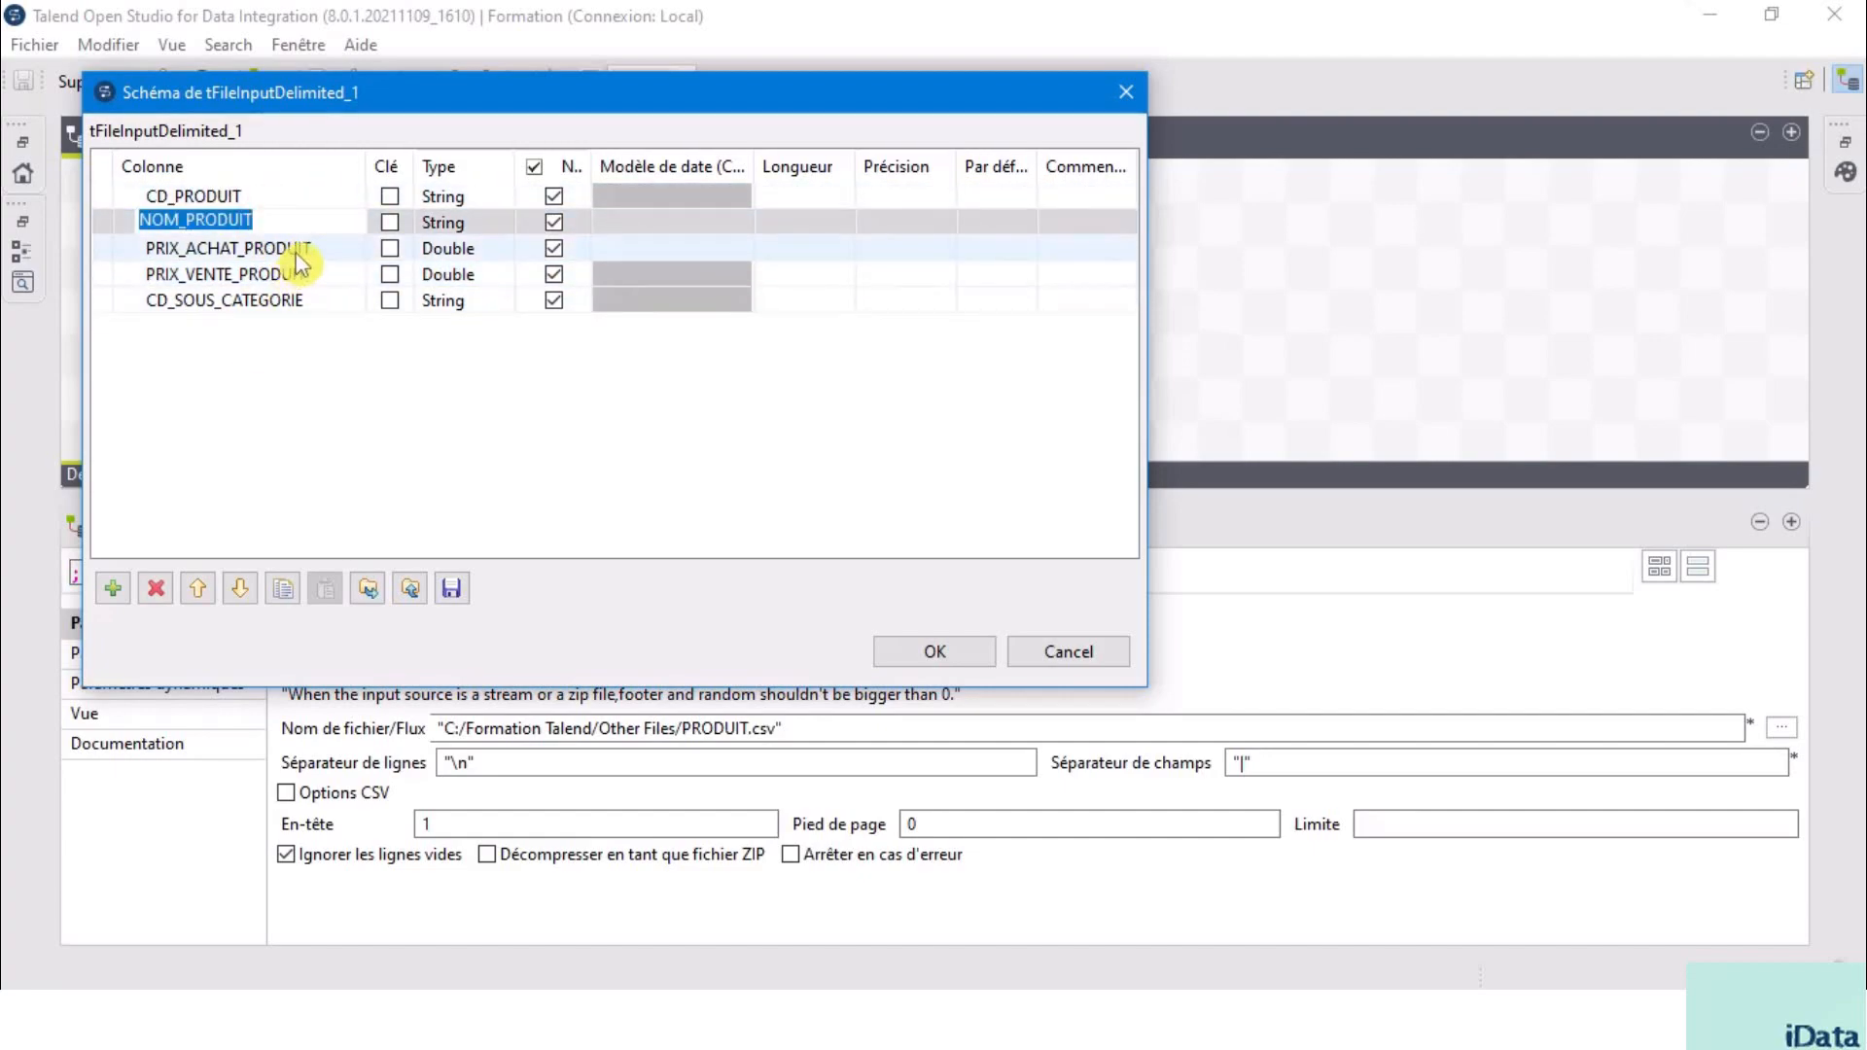
{"action": "left_click", "coordinate": [291, 247]}
{"action": "left_click", "coordinate": [289, 279]}
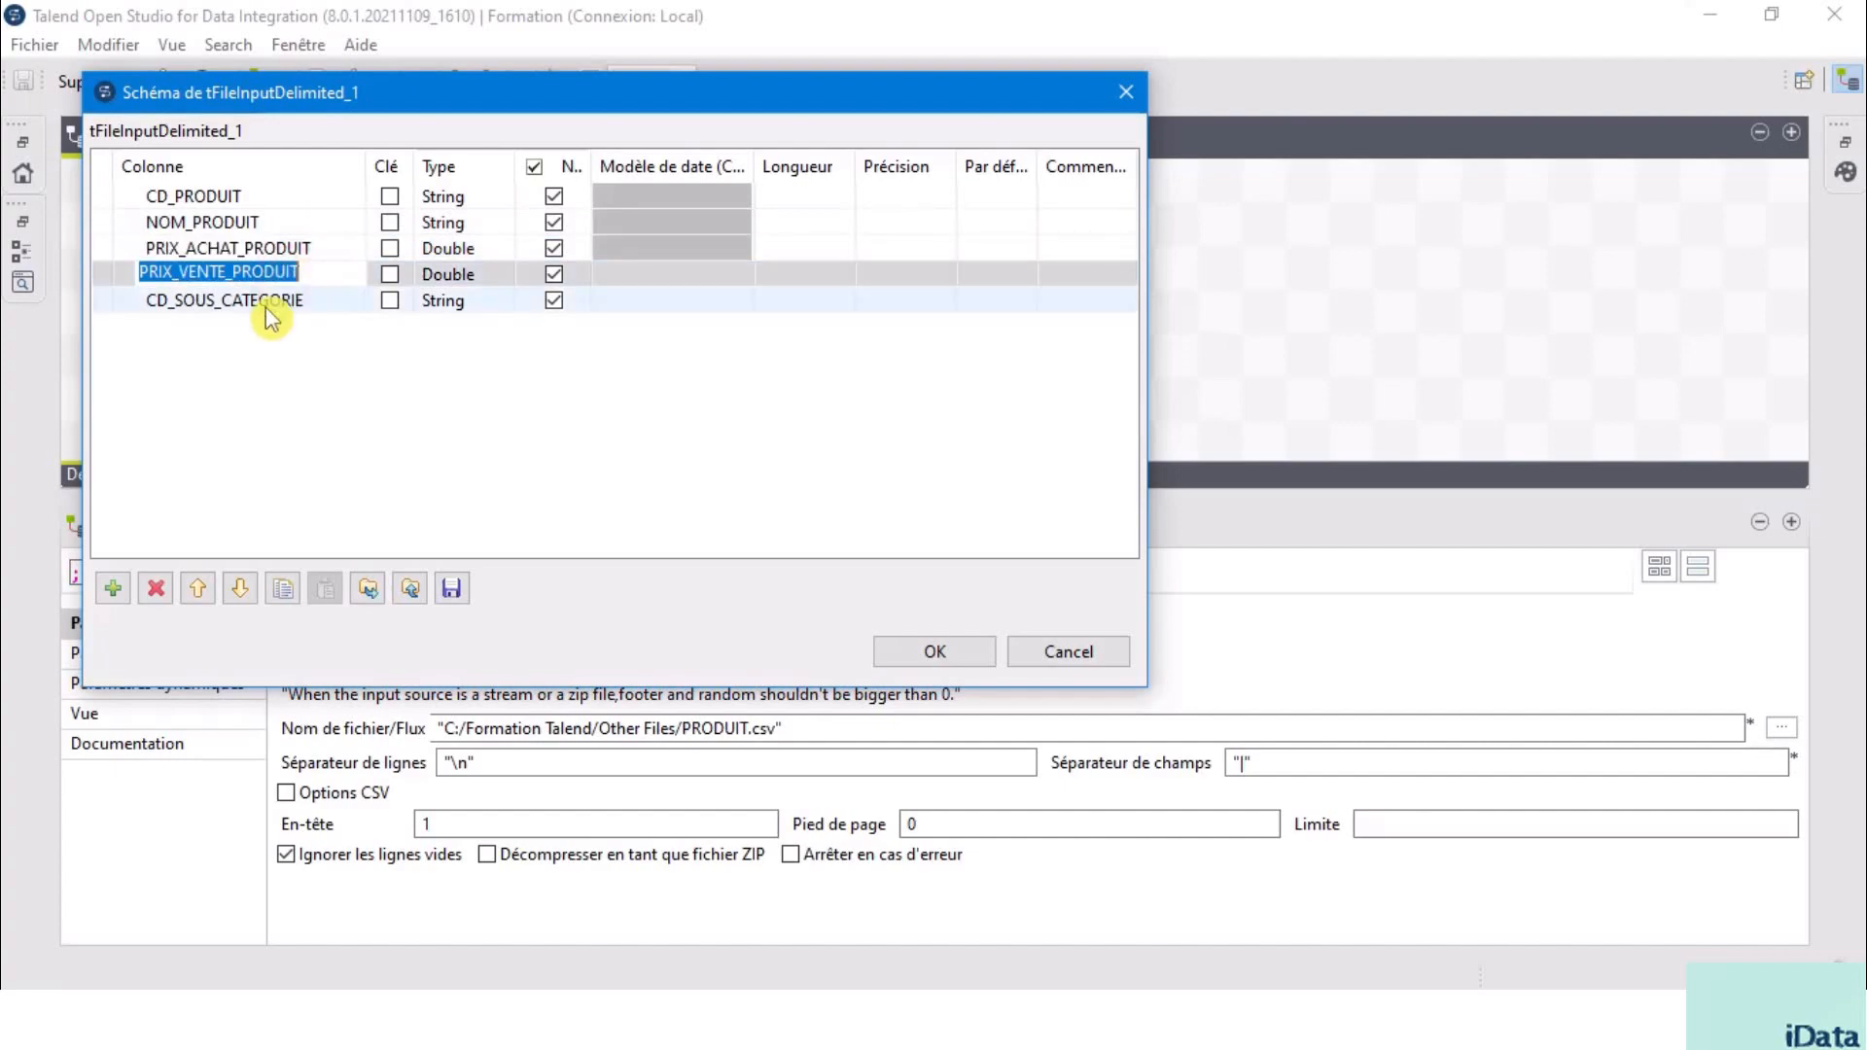
{"action": "left_click", "coordinate": [260, 302]}
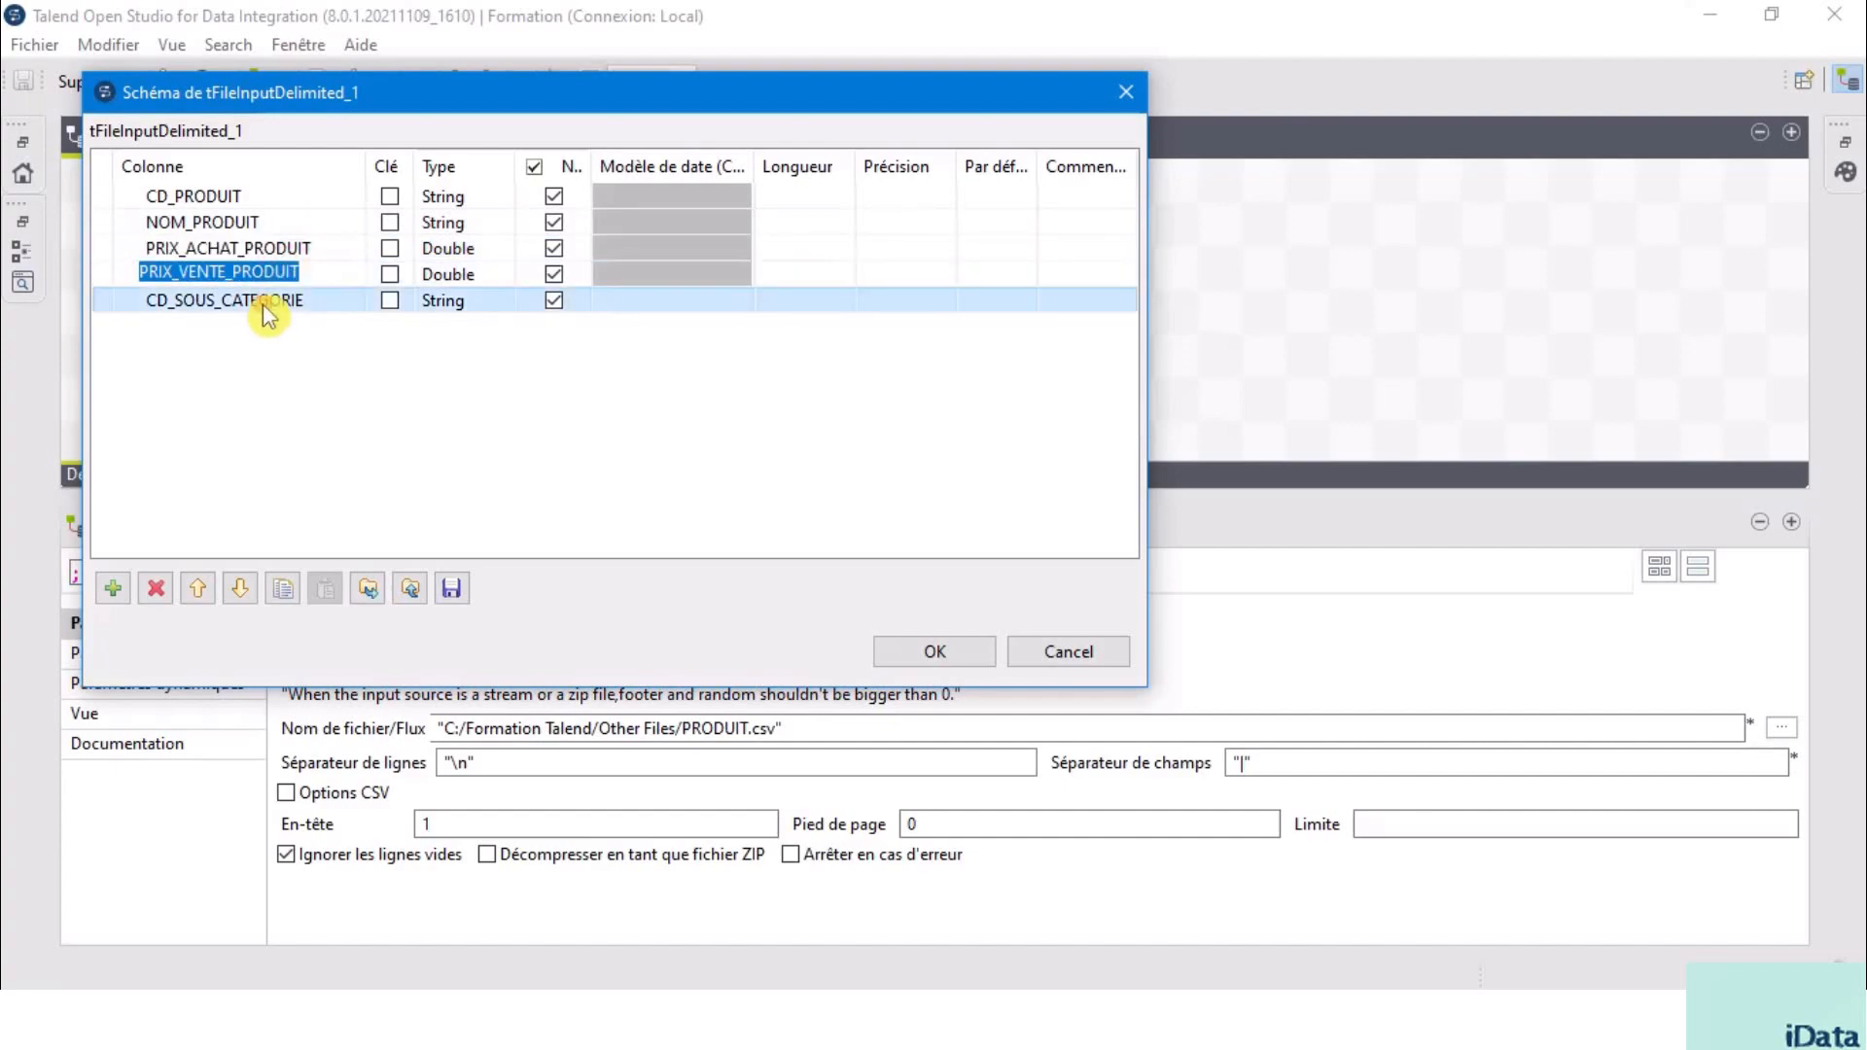
{"action": "left_click", "coordinate": [292, 434]}
{"action": "left_click", "coordinate": [914, 652]}
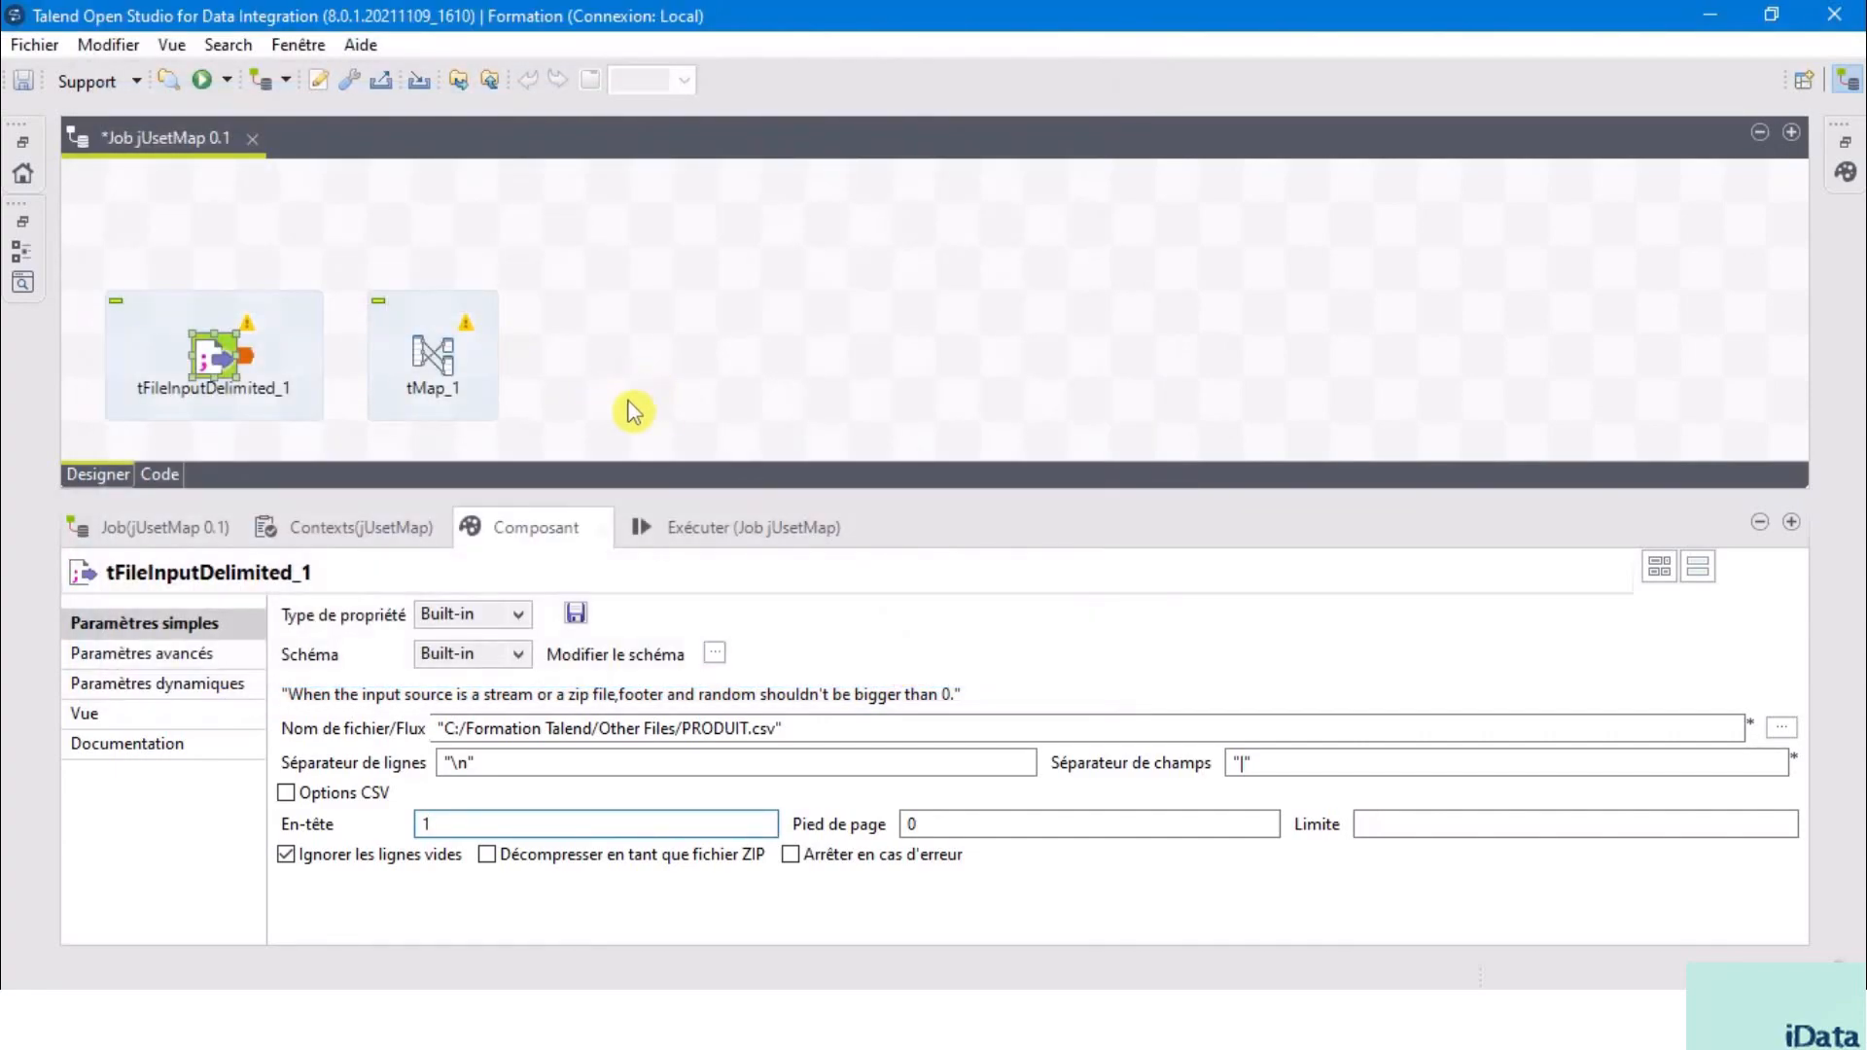
- Connect tFileInputDelimited_1 to tMap_1 with a Principal row link
{"action": "left_click", "coordinate": [216, 348]}
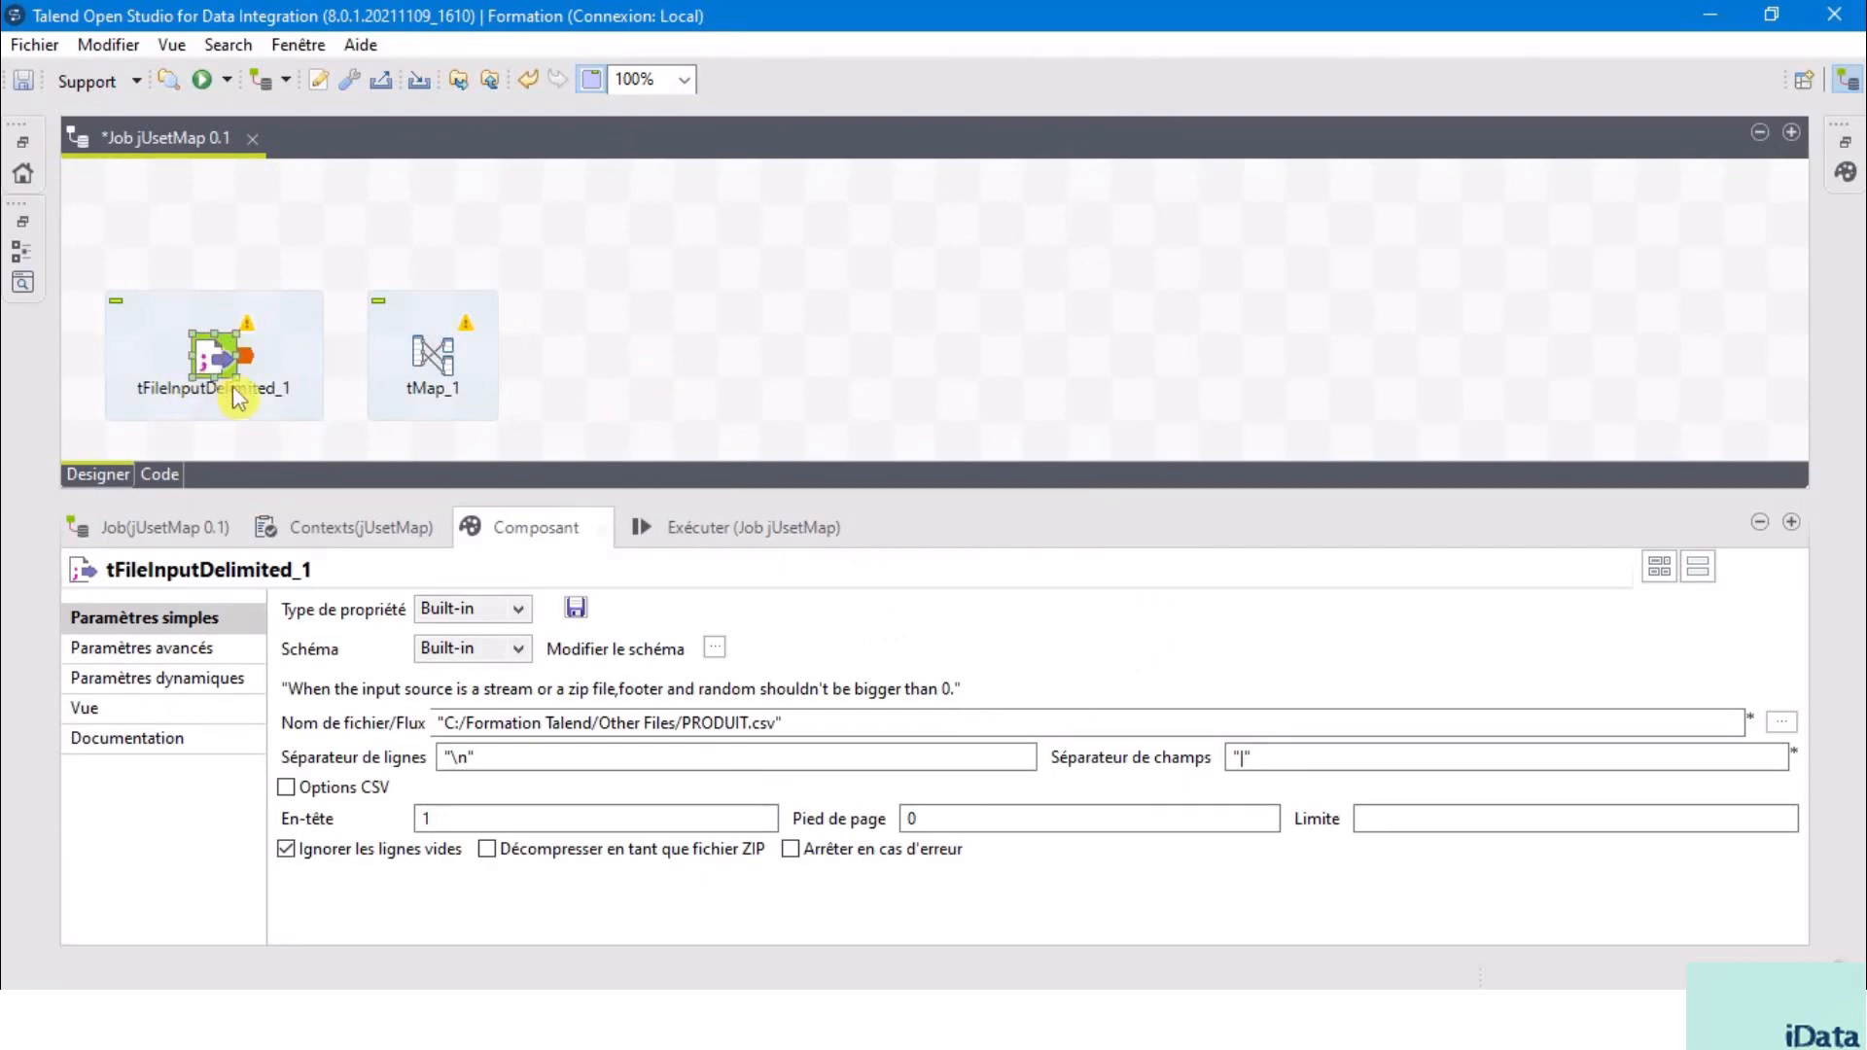
{"action": "left_click", "coordinate": [438, 359]}
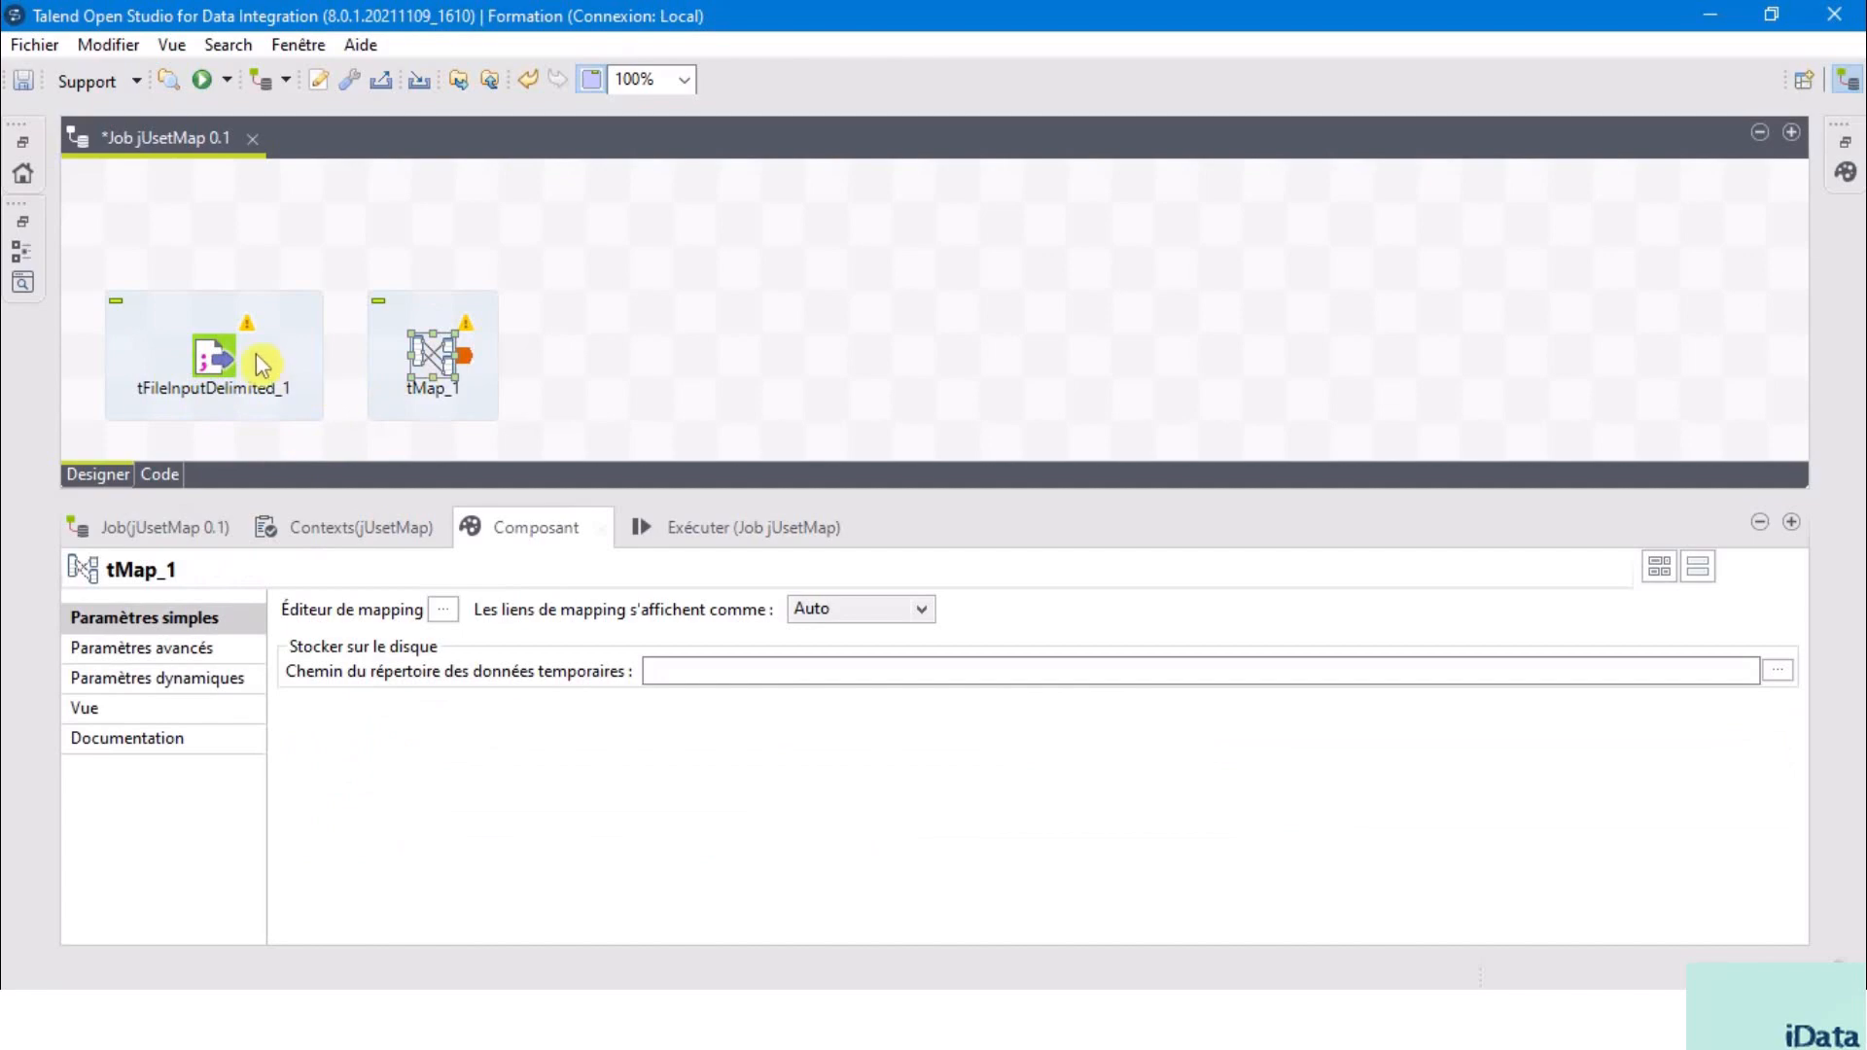
{"action": "left_click", "coordinate": [214, 355]}
{"action": "right_click", "coordinate": [216, 358]}
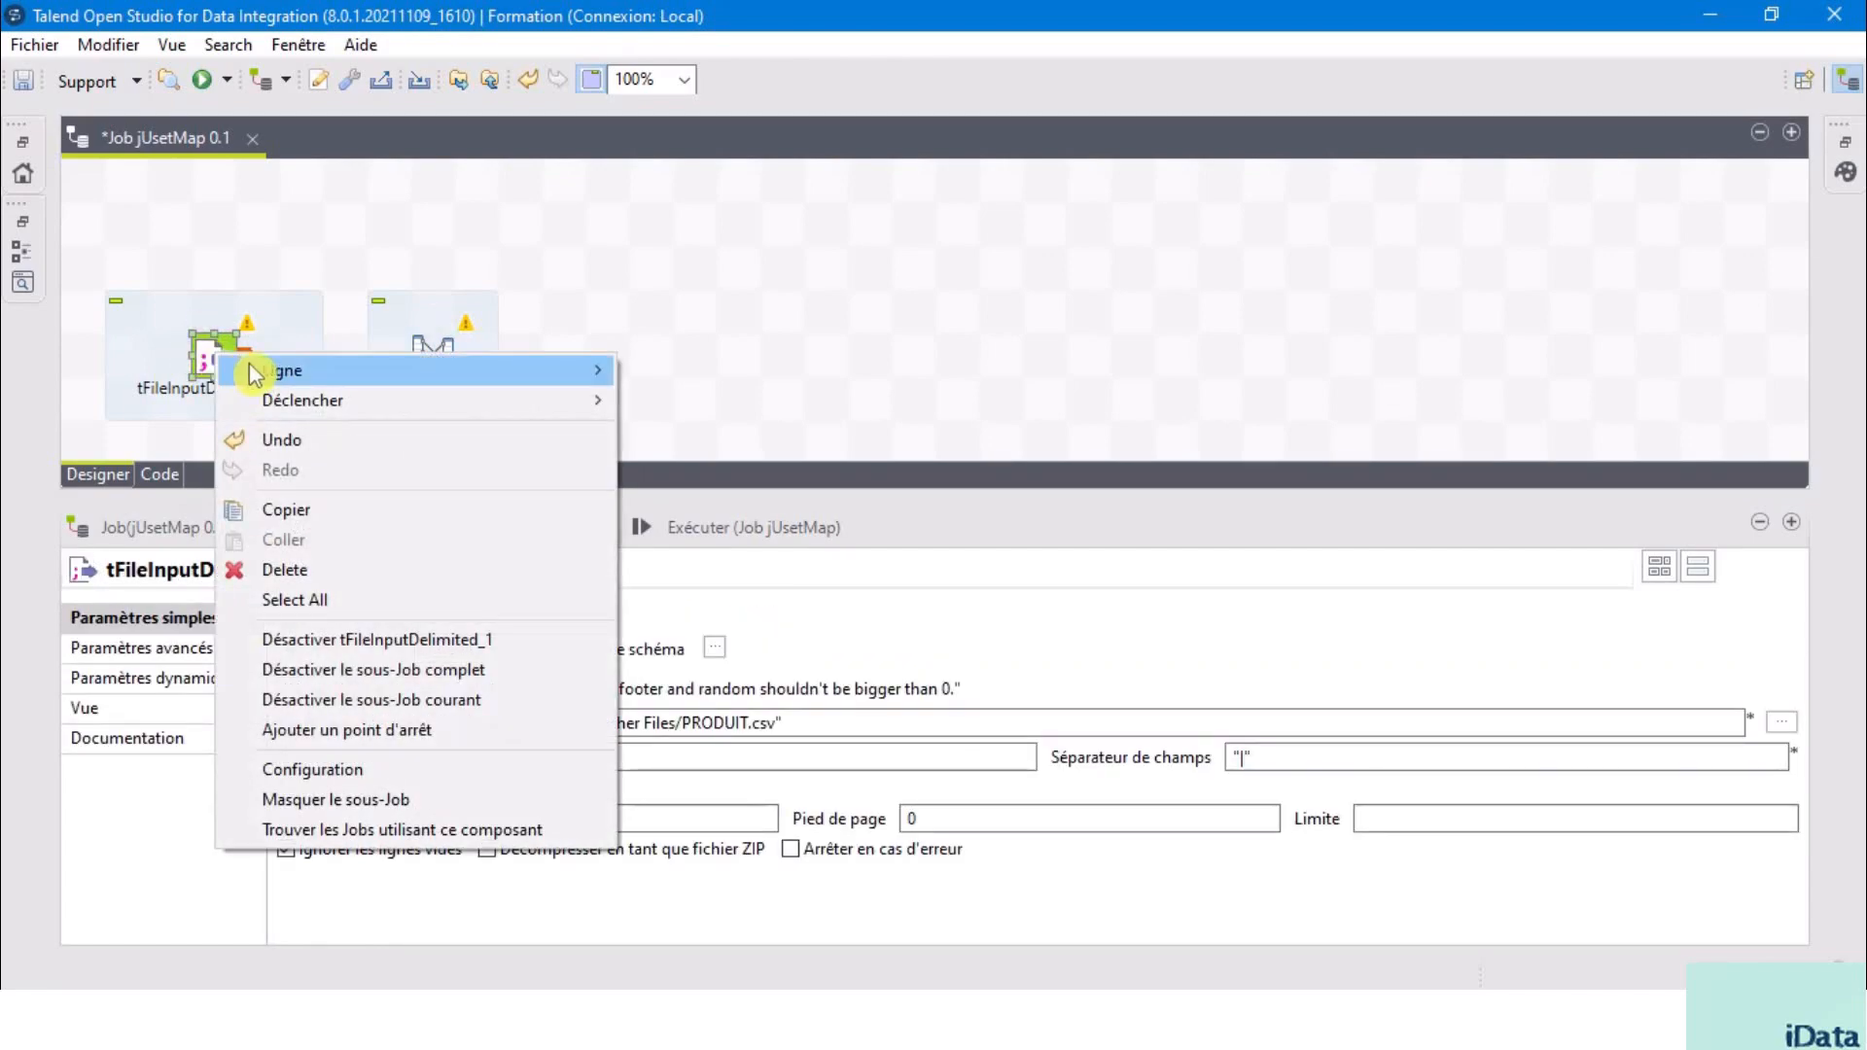
{"action": "mouse_move", "coordinate": [358, 374]}
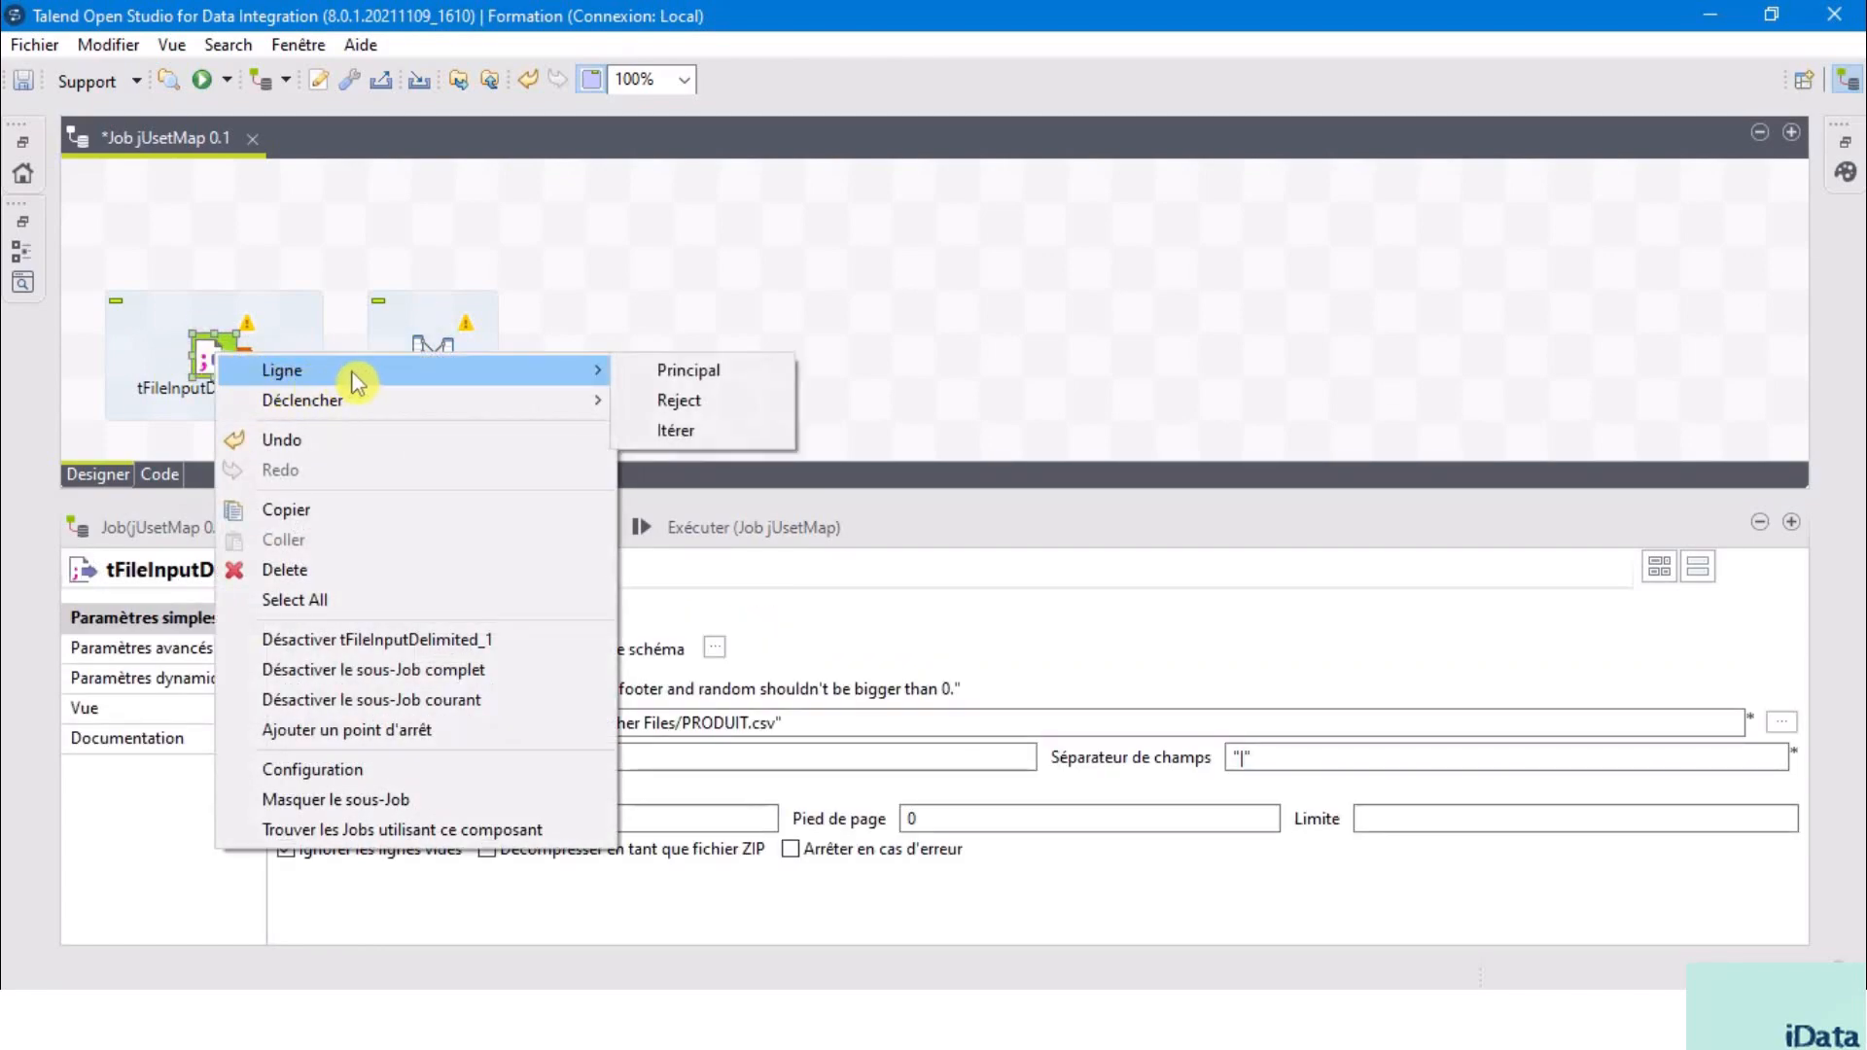
{"action": "left_click", "coordinate": [681, 370]}
{"action": "left_click", "coordinate": [434, 368]}
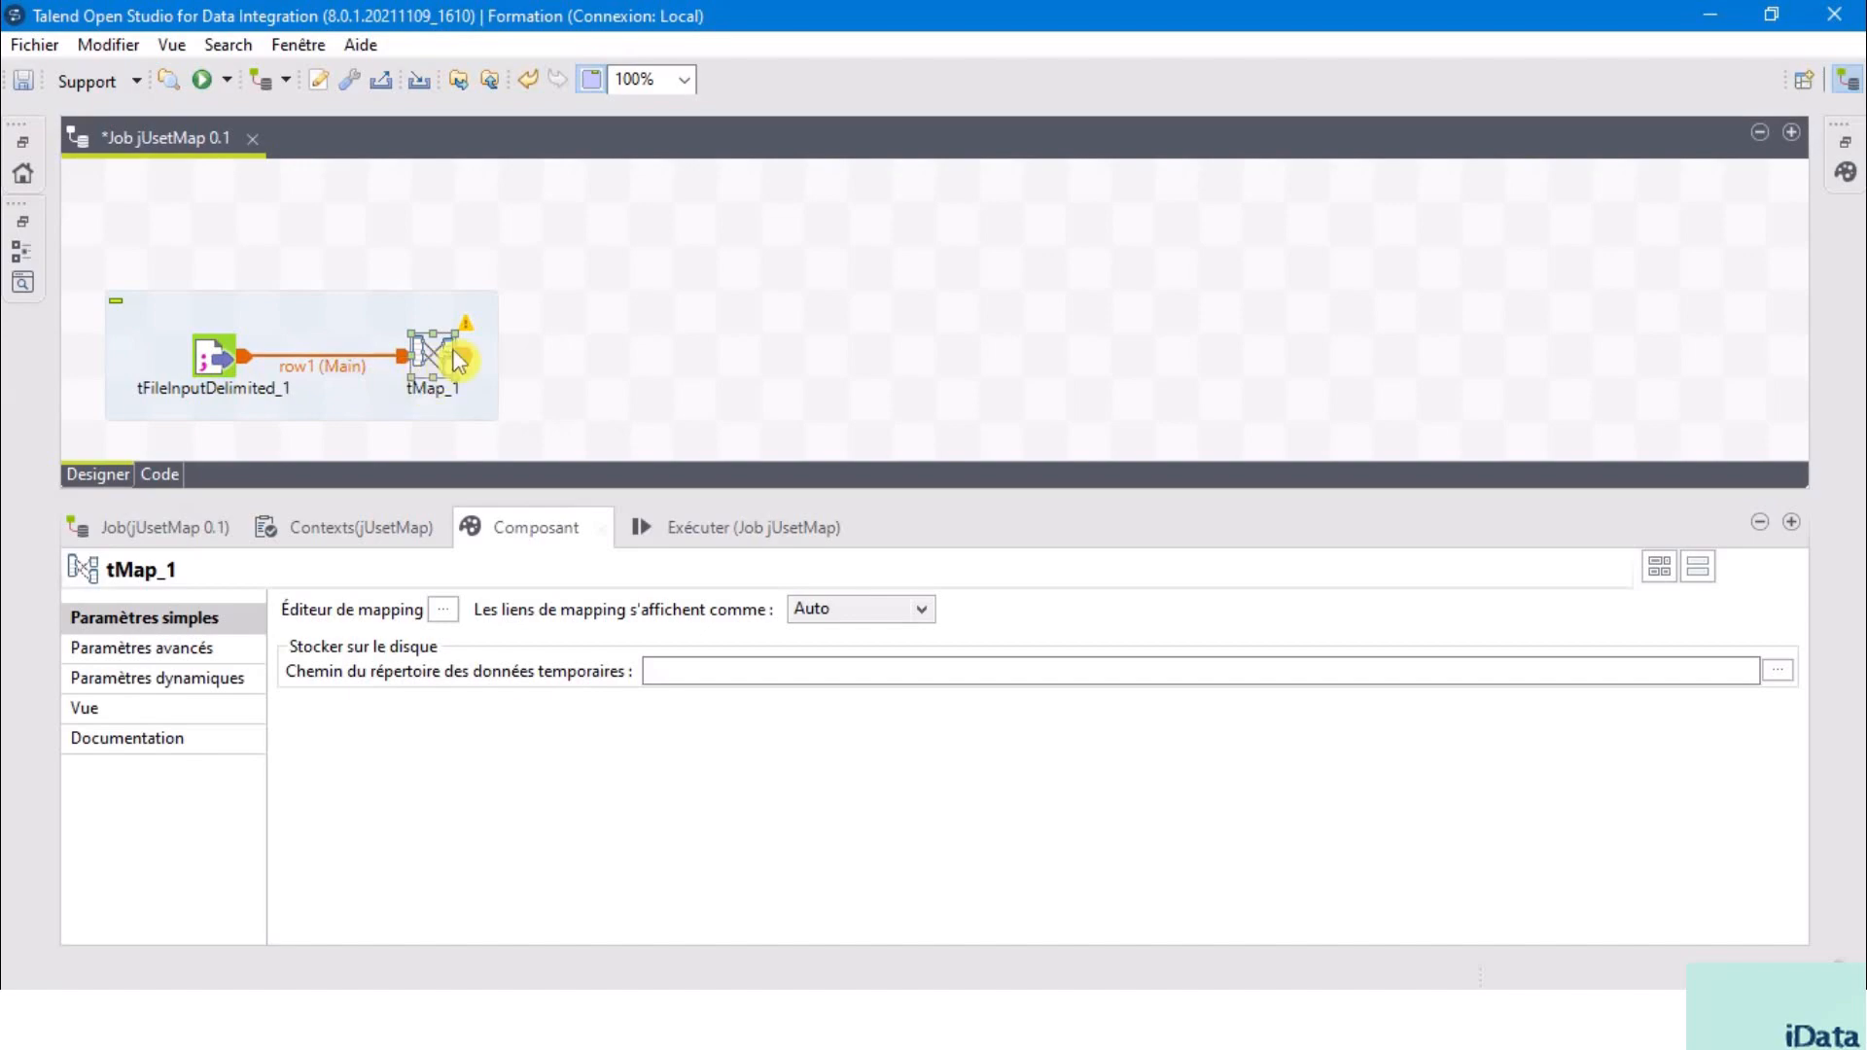
- Open the mapping editor of tMap_1 and examine the row1 input columns and their schema
{"action": "left_click", "coordinate": [402, 374]}
{"action": "left_click", "coordinate": [438, 358]}
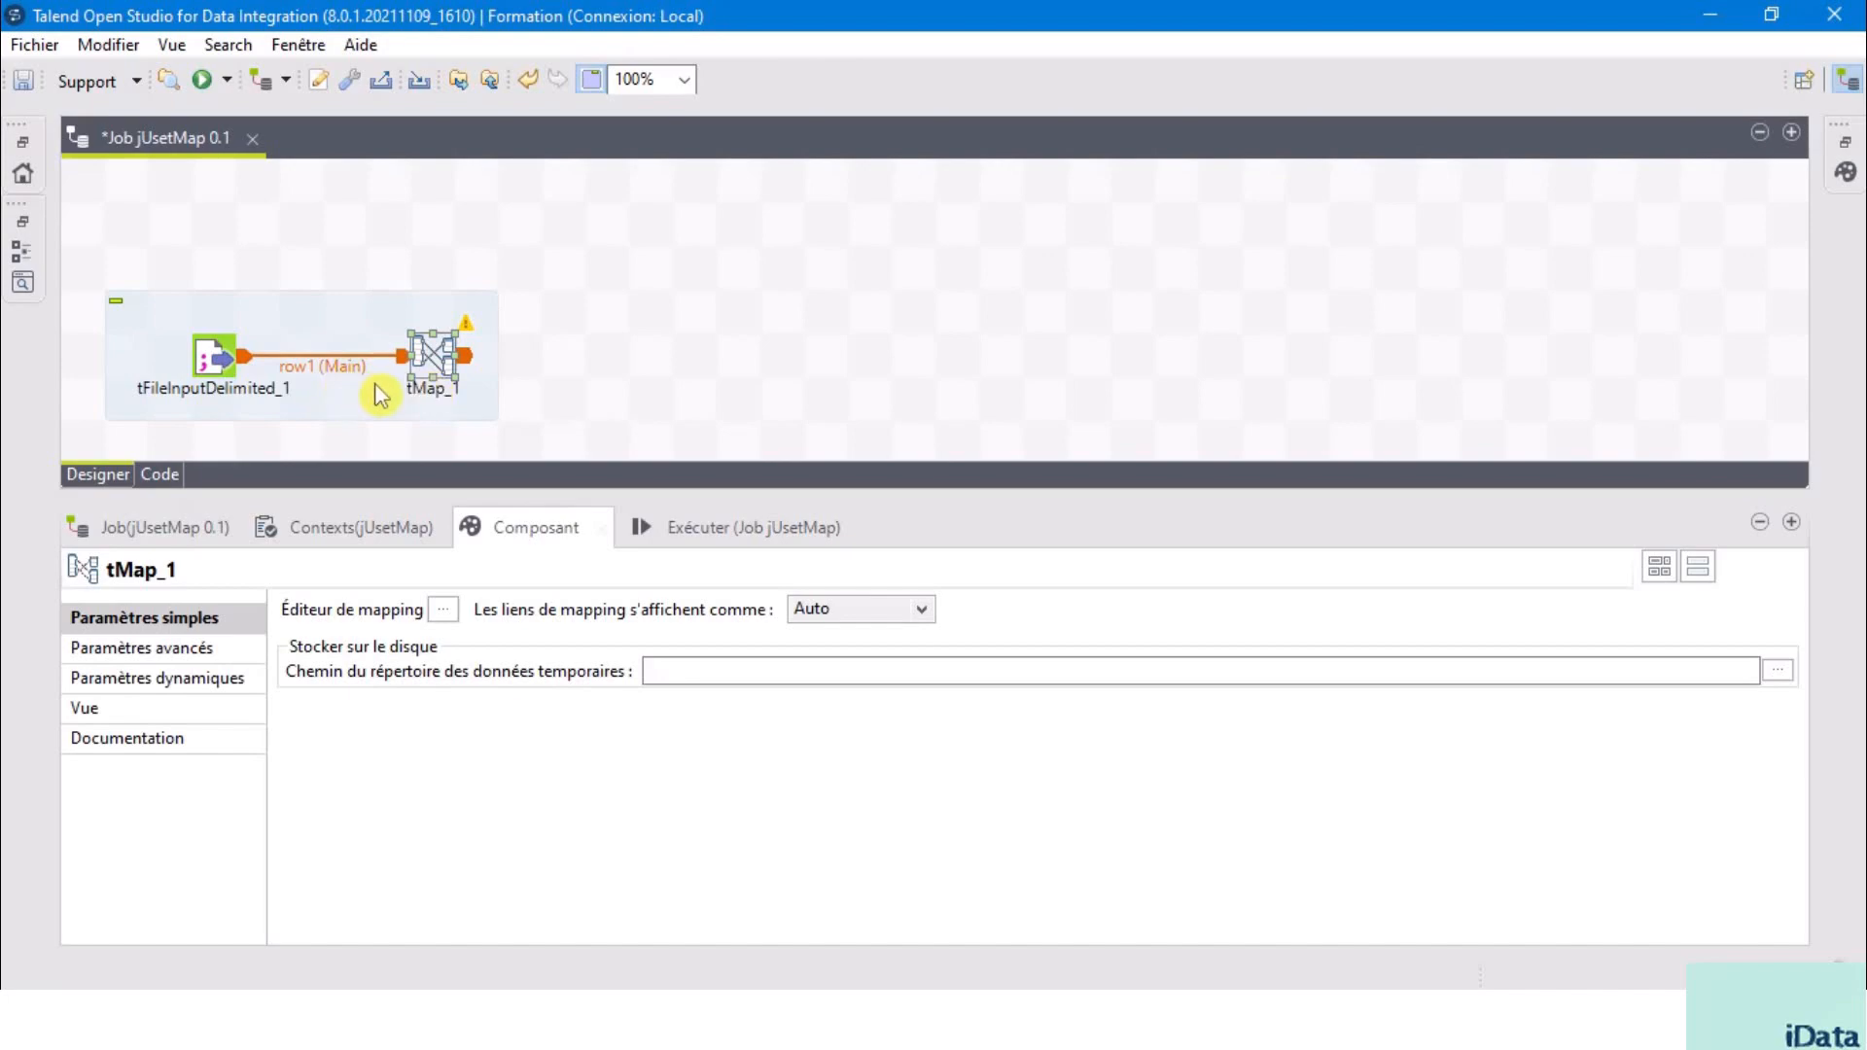
{"action": "left_click", "coordinate": [704, 367]}
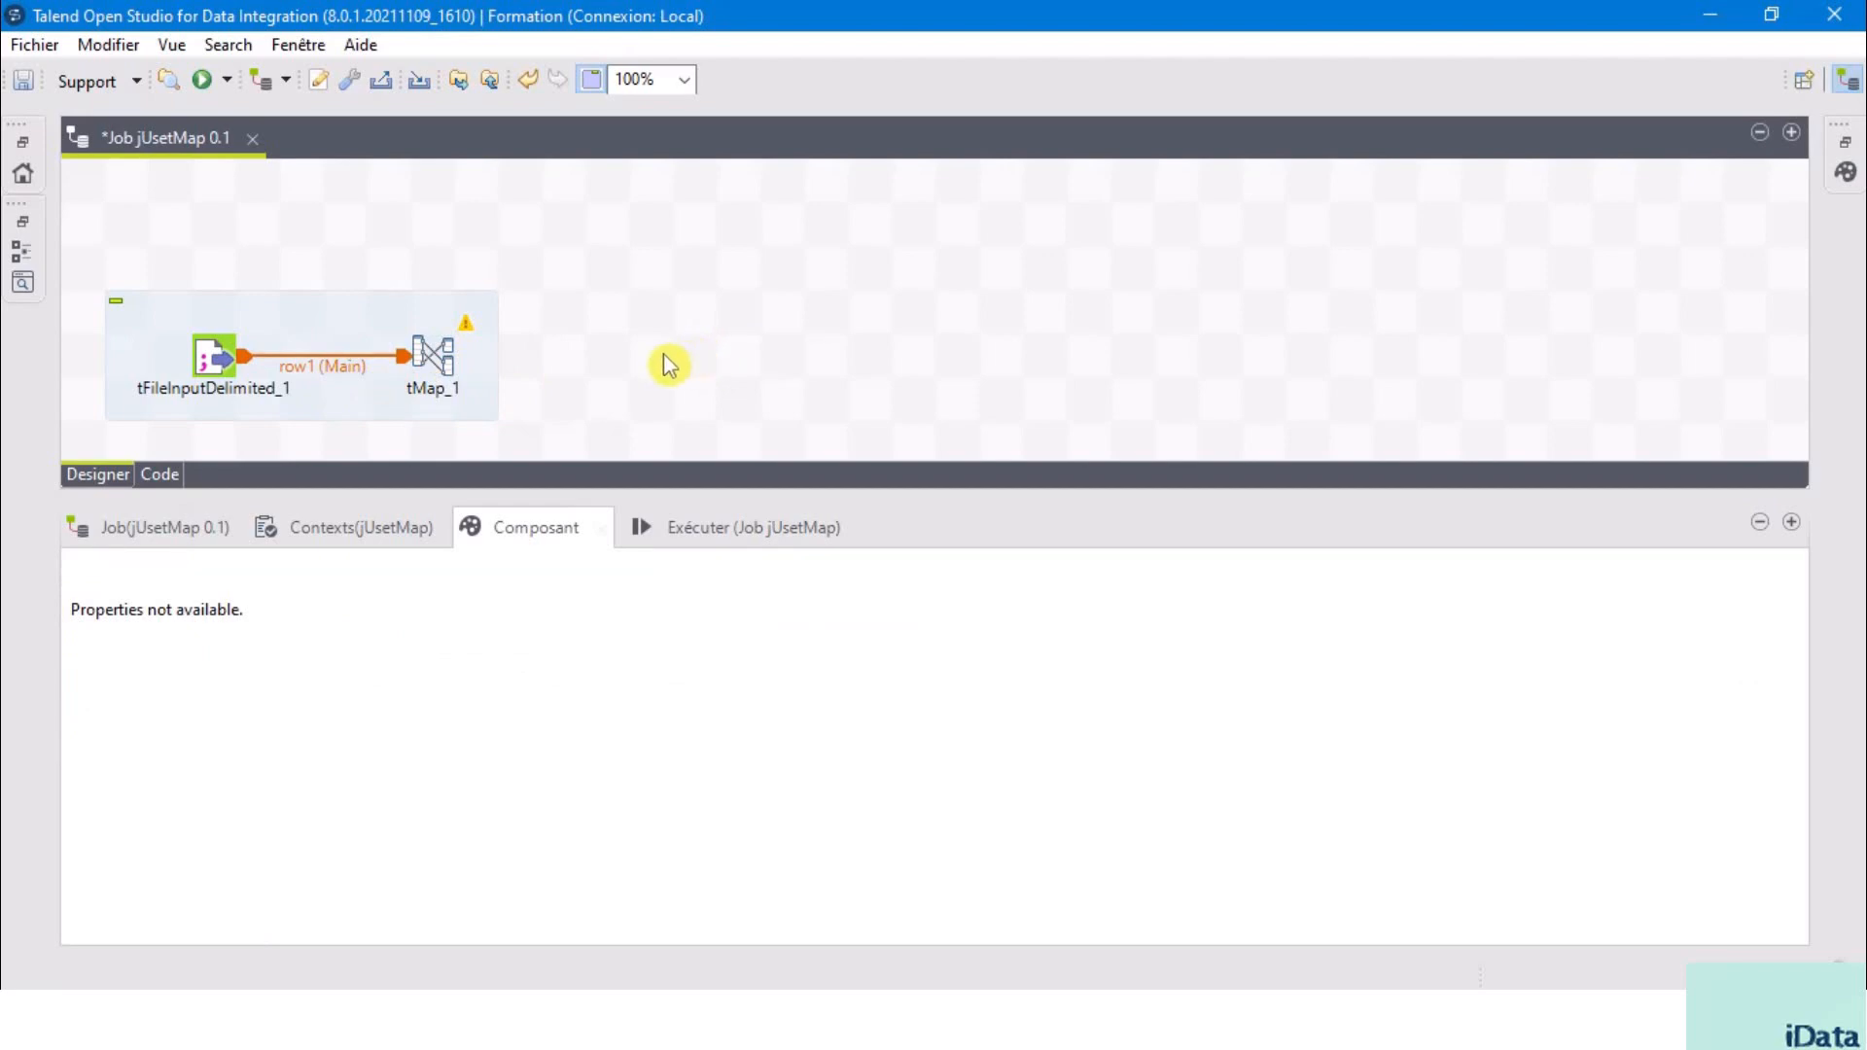
{"action": "left_click", "coordinate": [446, 361]}
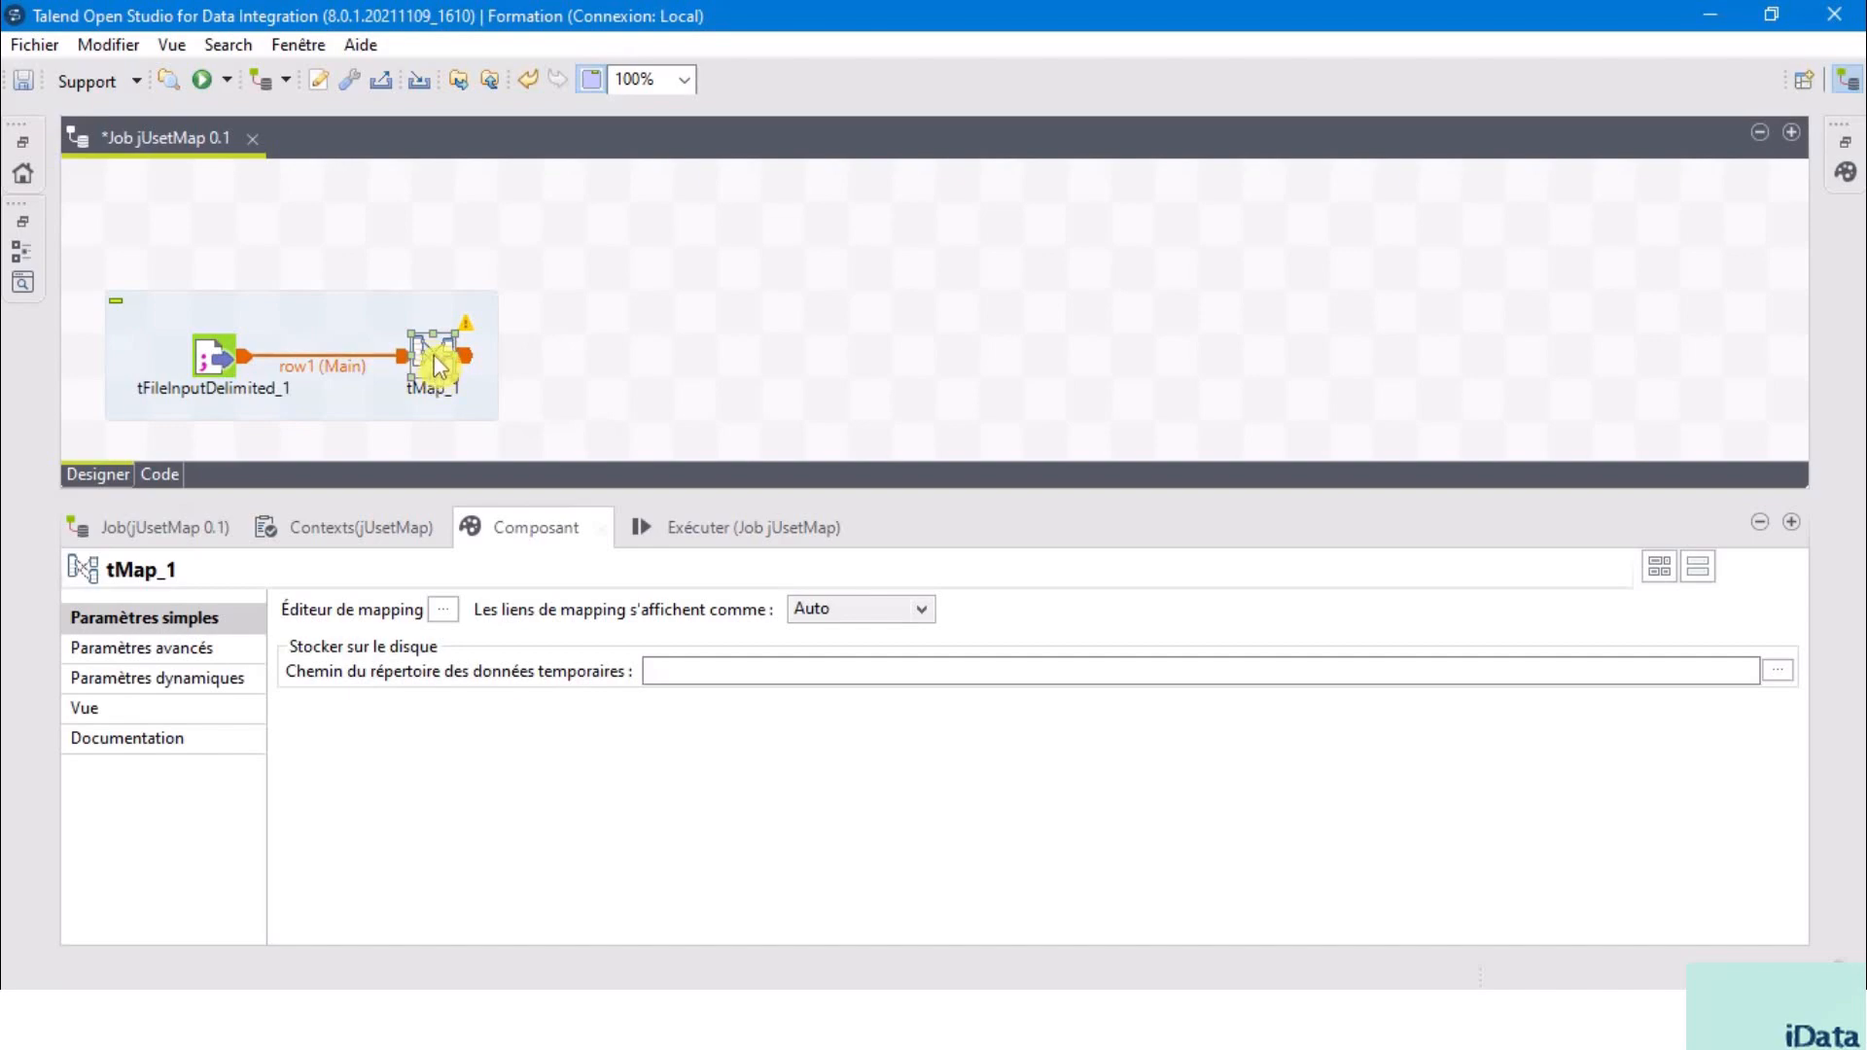
{"action": "double_click", "coordinate": [434, 356]}
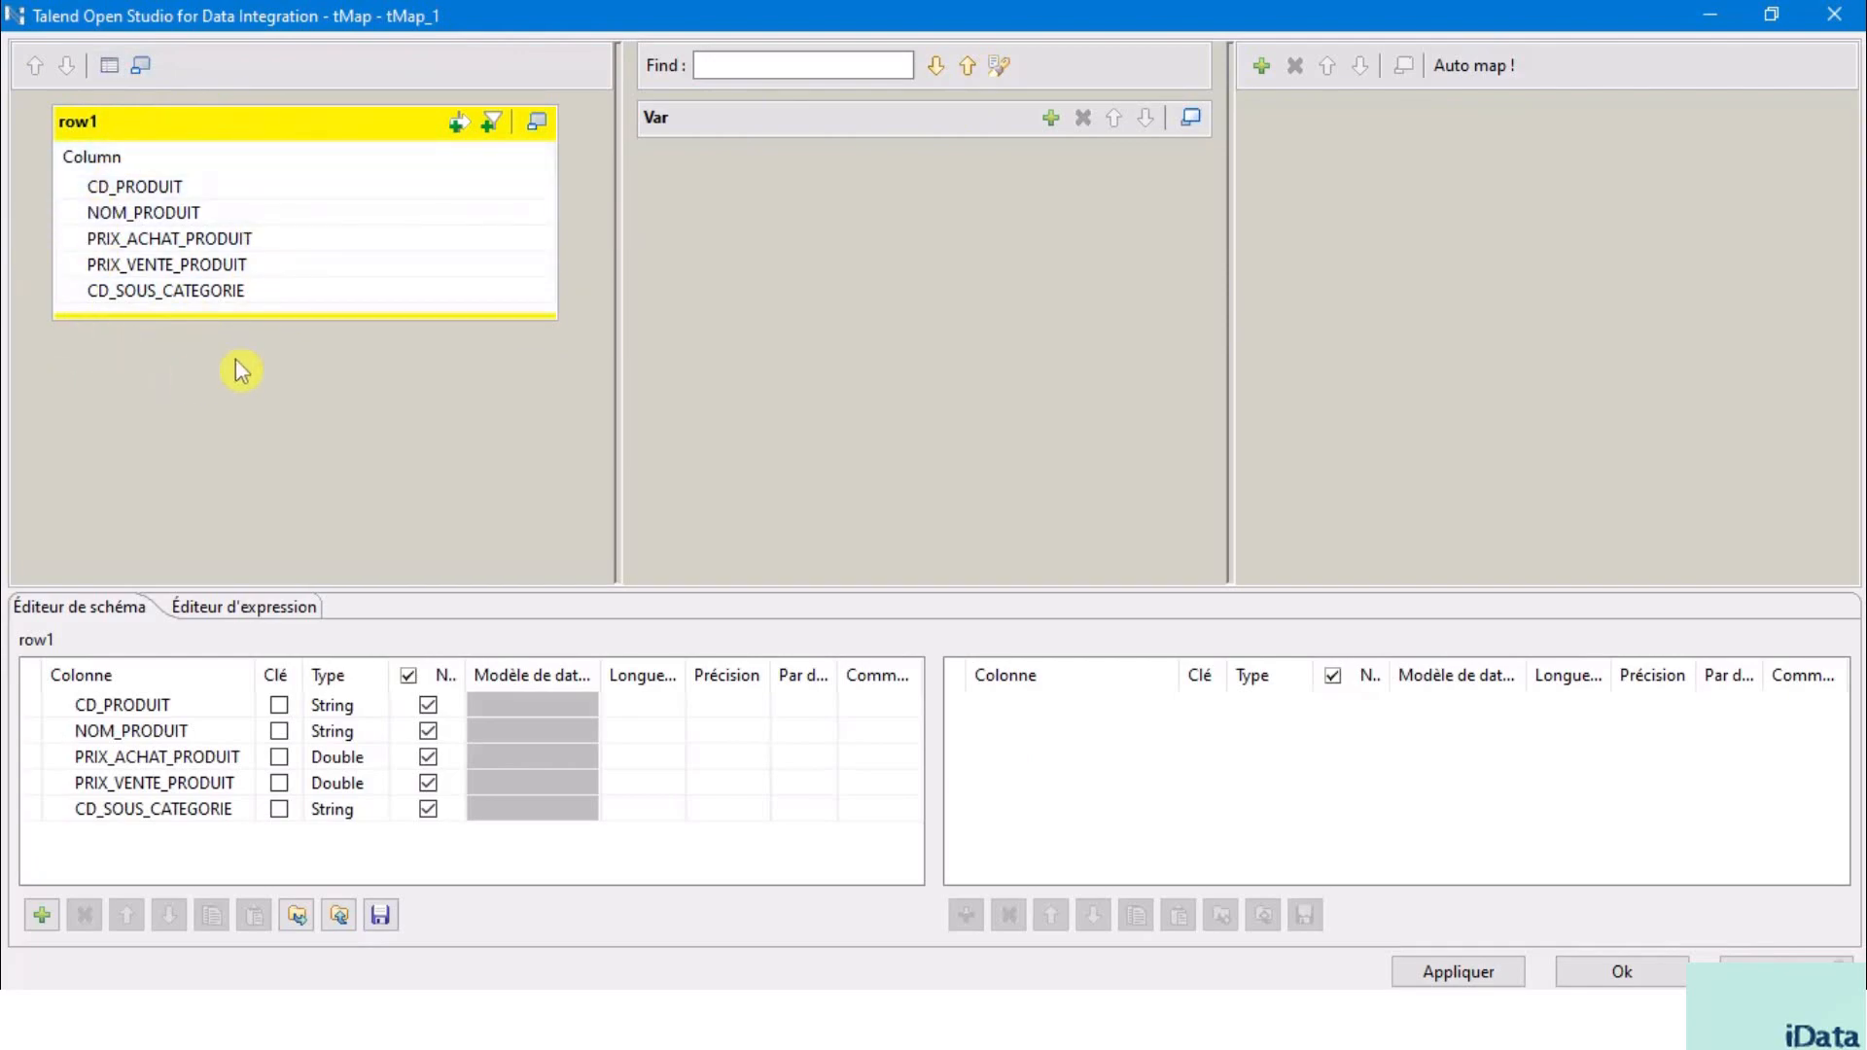
{"action": "left_click", "coordinate": [533, 244]}
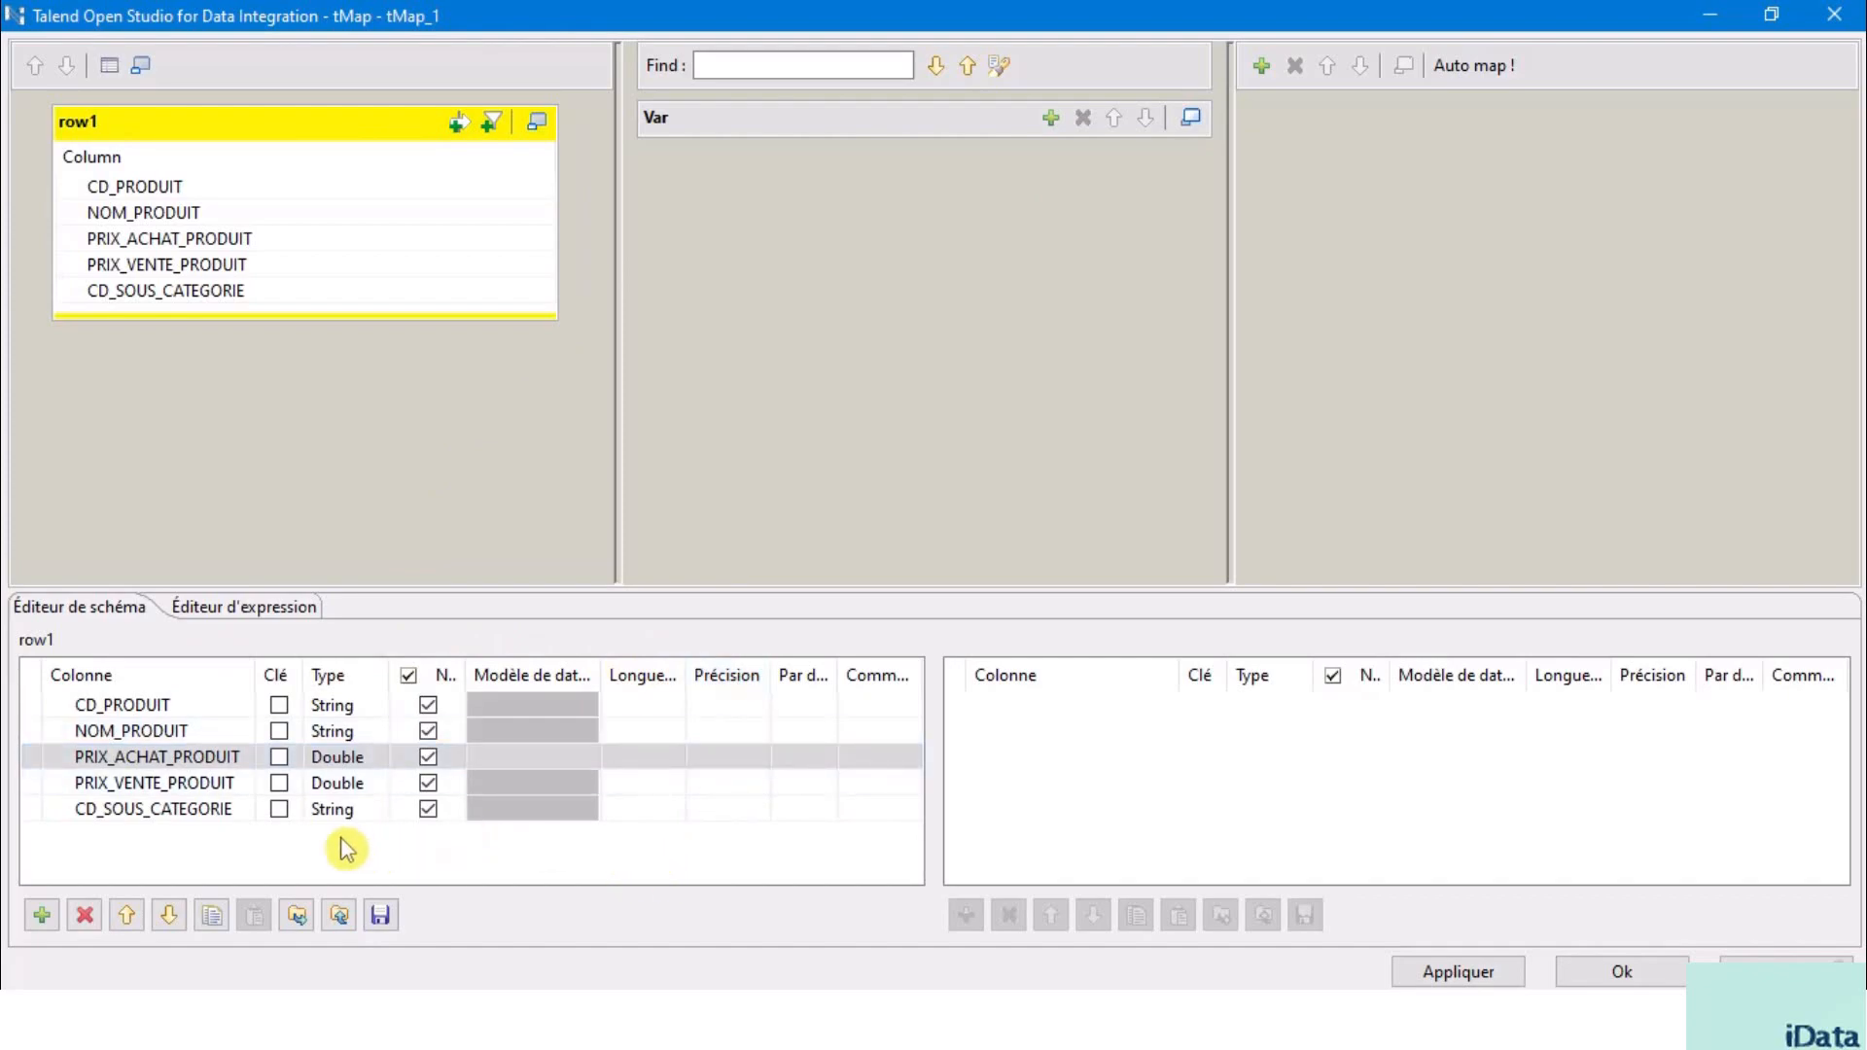
{"action": "left_click", "coordinate": [262, 127]}
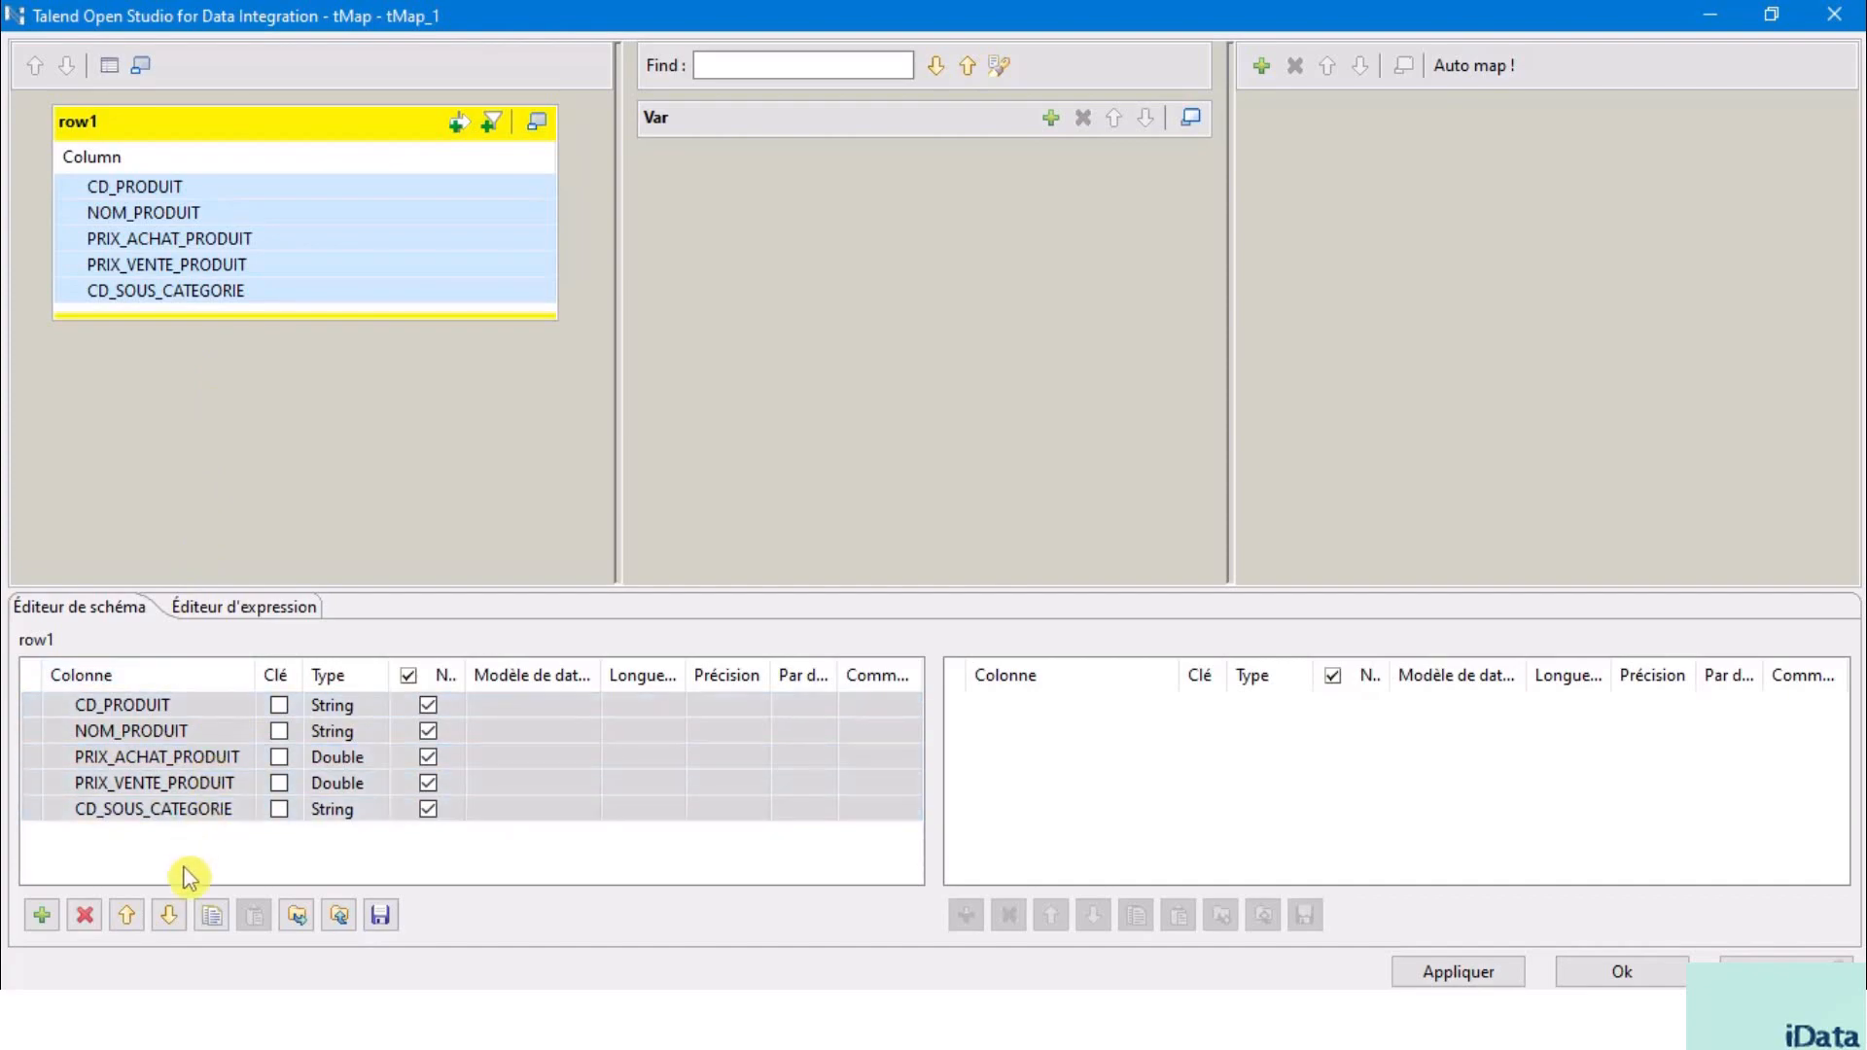
{"action": "left_click", "coordinate": [221, 639]}
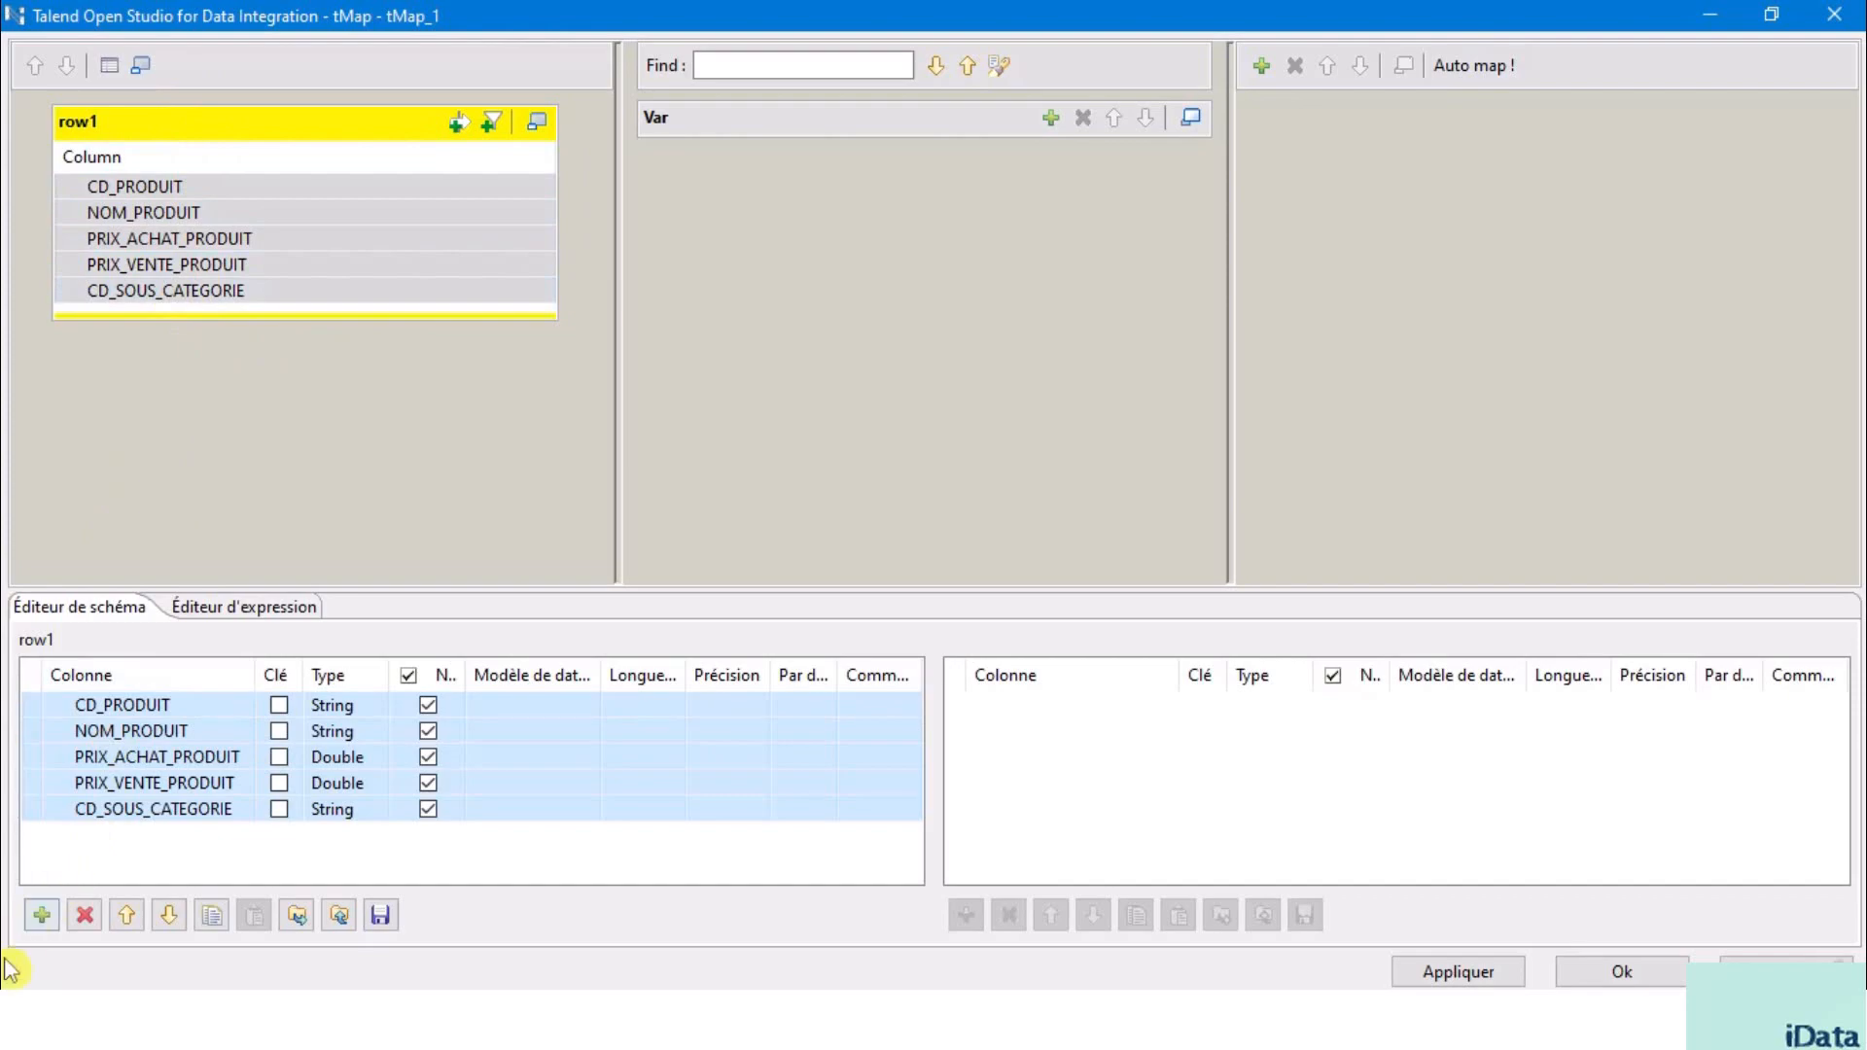
- Add and delete a trial column in the row1 schema, and move CD_SOUS_CATEGORIE up one row and back down
{"action": "left_click", "coordinate": [43, 917]}
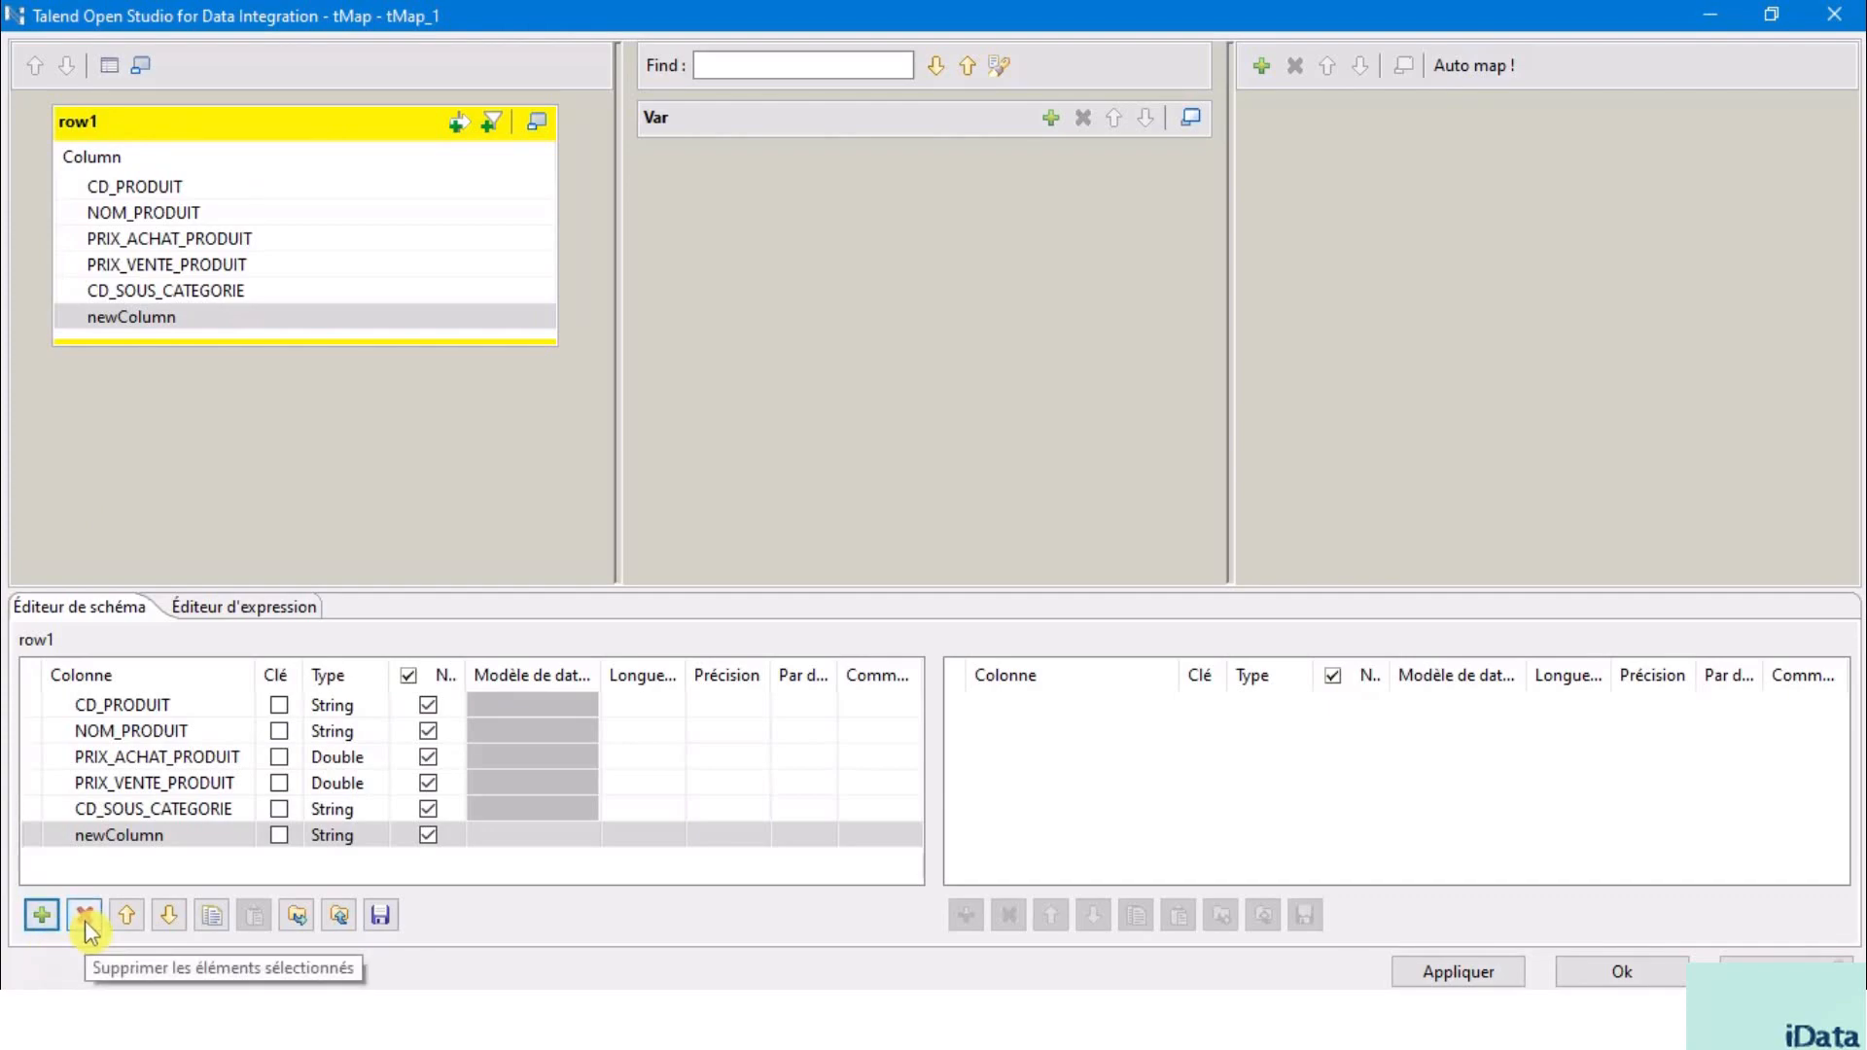
{"action": "left_click", "coordinate": [85, 916]}
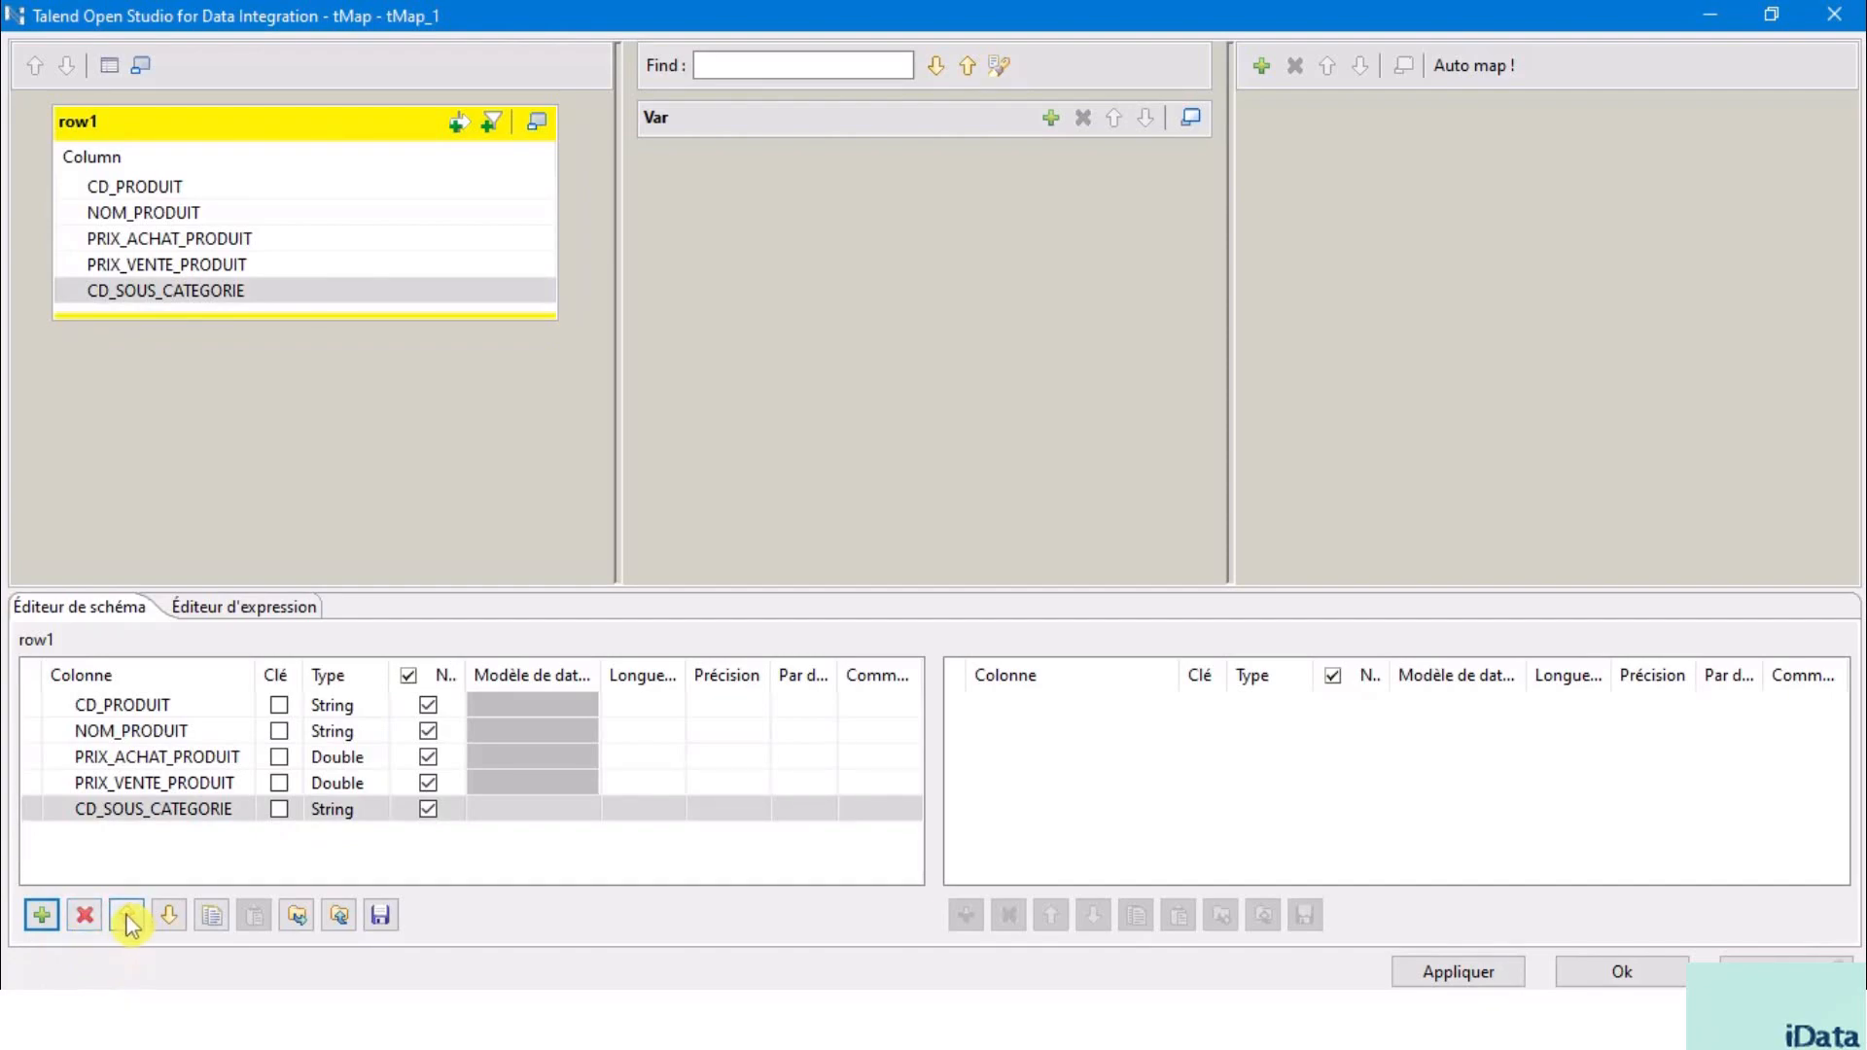
{"action": "left_click", "coordinate": [152, 812]}
{"action": "left_click", "coordinate": [150, 812]}
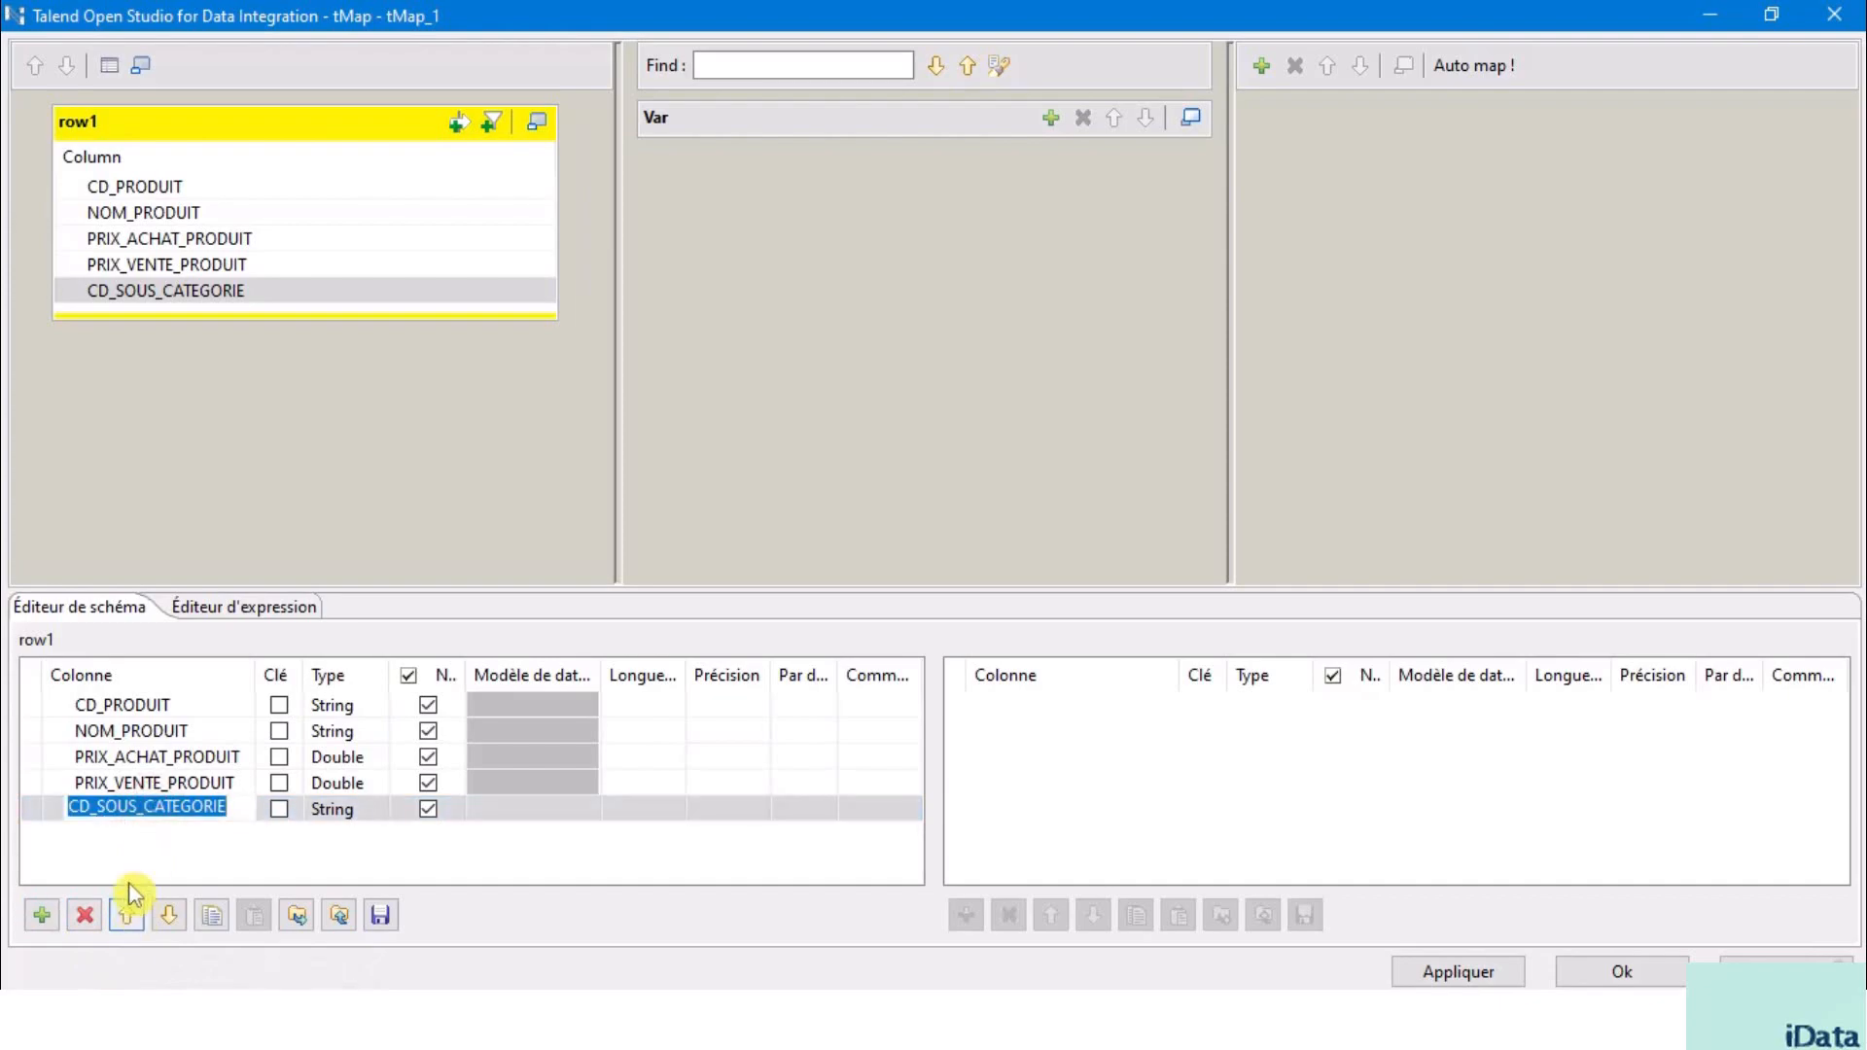
{"action": "left_click", "coordinate": [125, 916]}
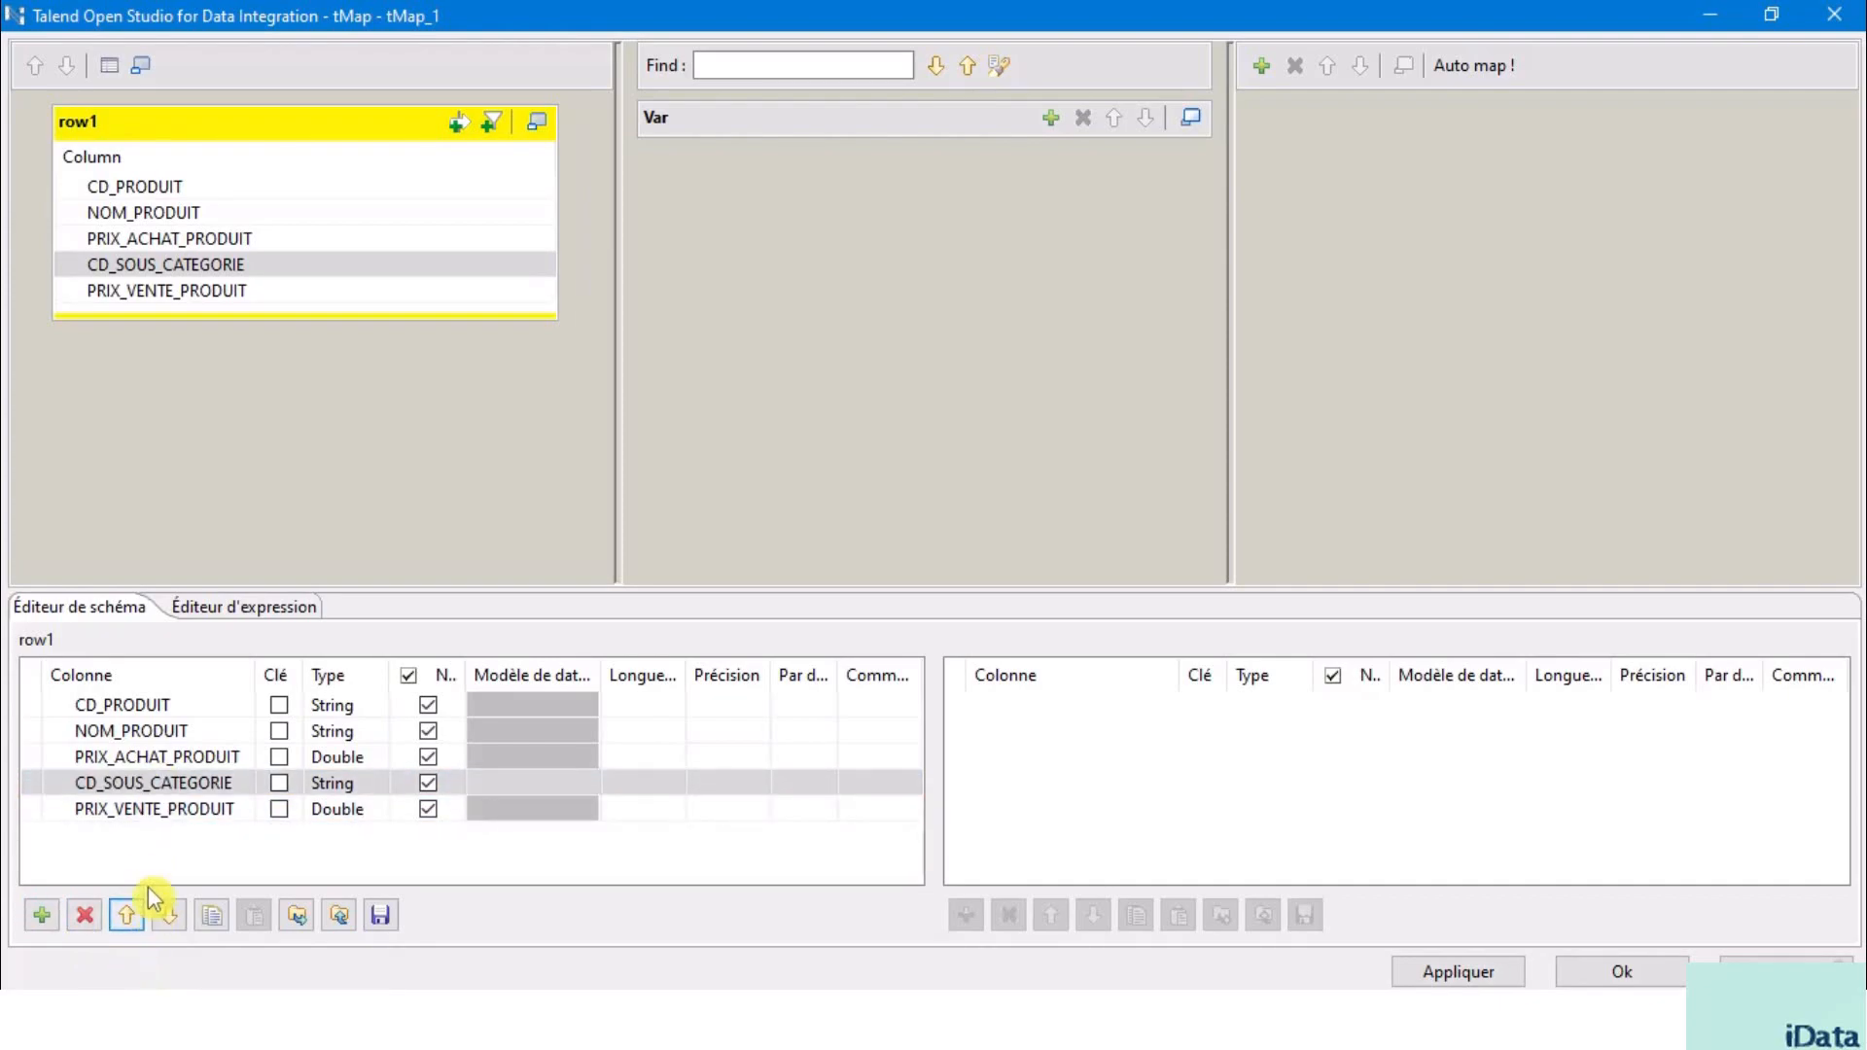
{"action": "left_click", "coordinate": [166, 917]}
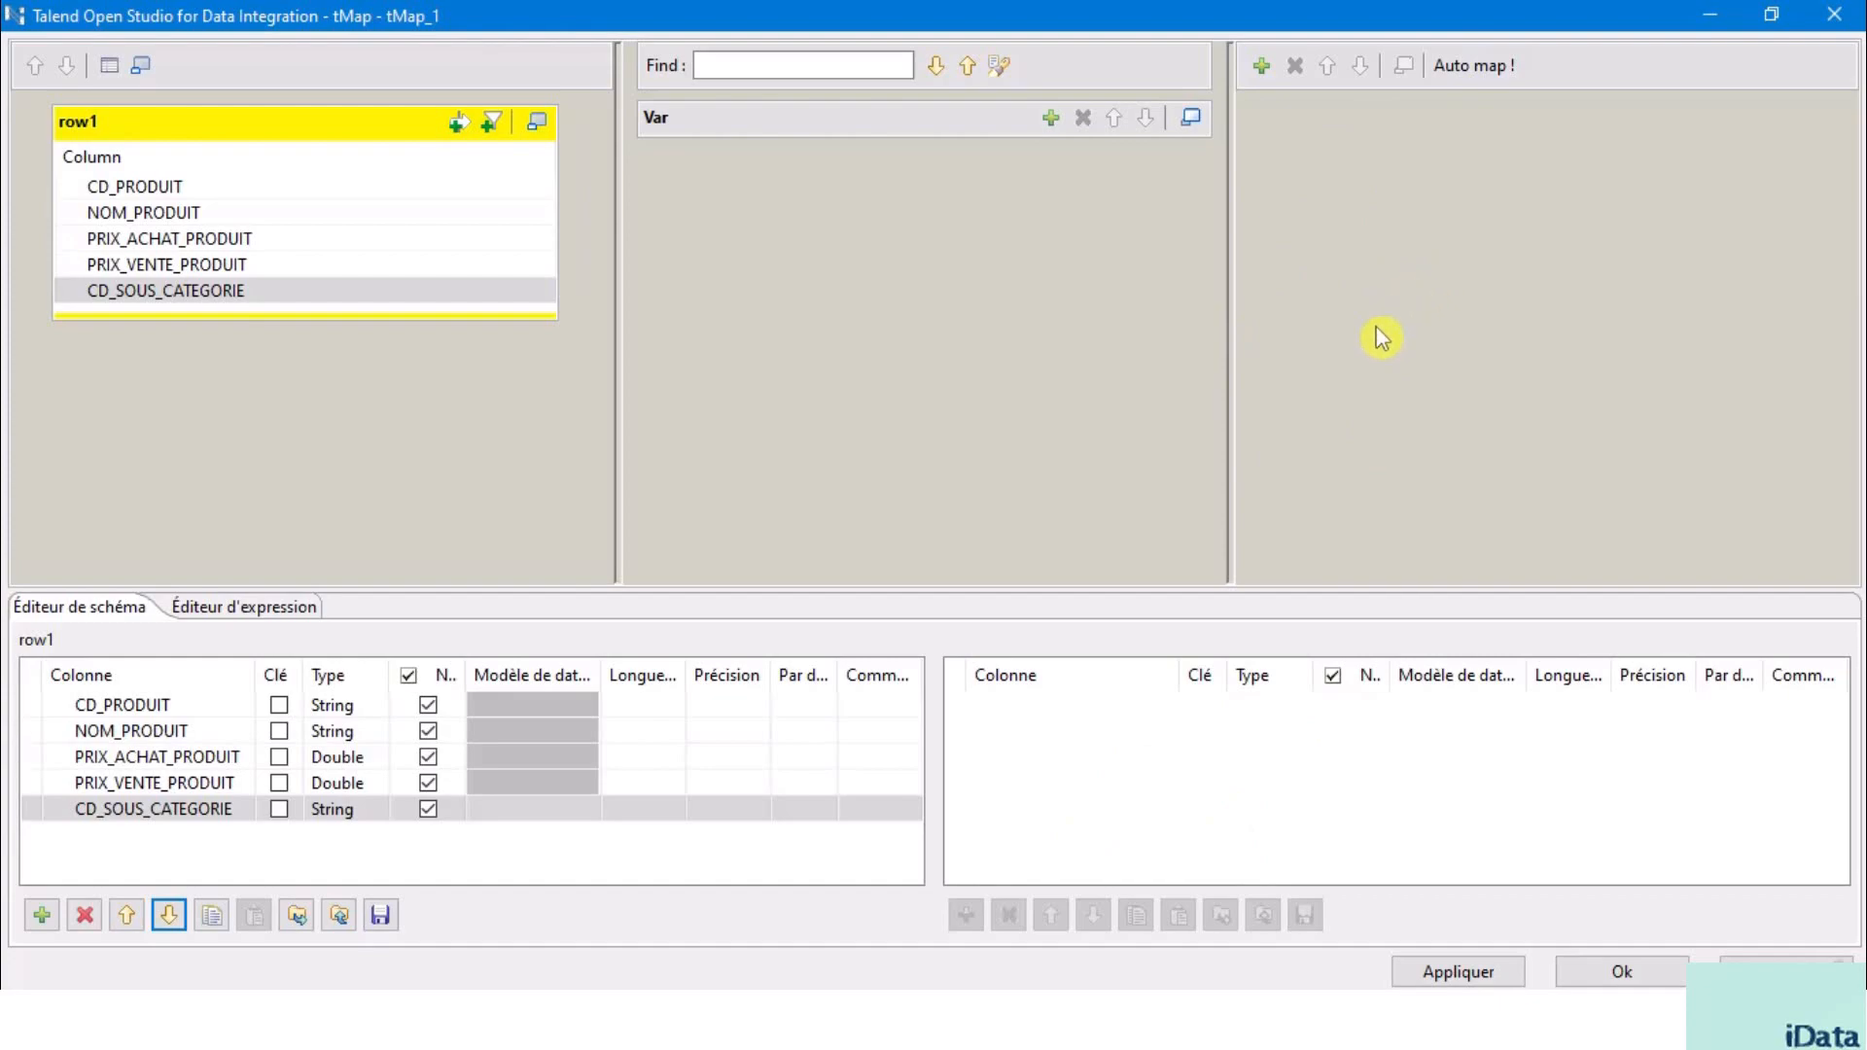
- Filter the row1 input columns by "cd" and clear the filter text again
{"action": "left_click", "coordinate": [226, 121]}
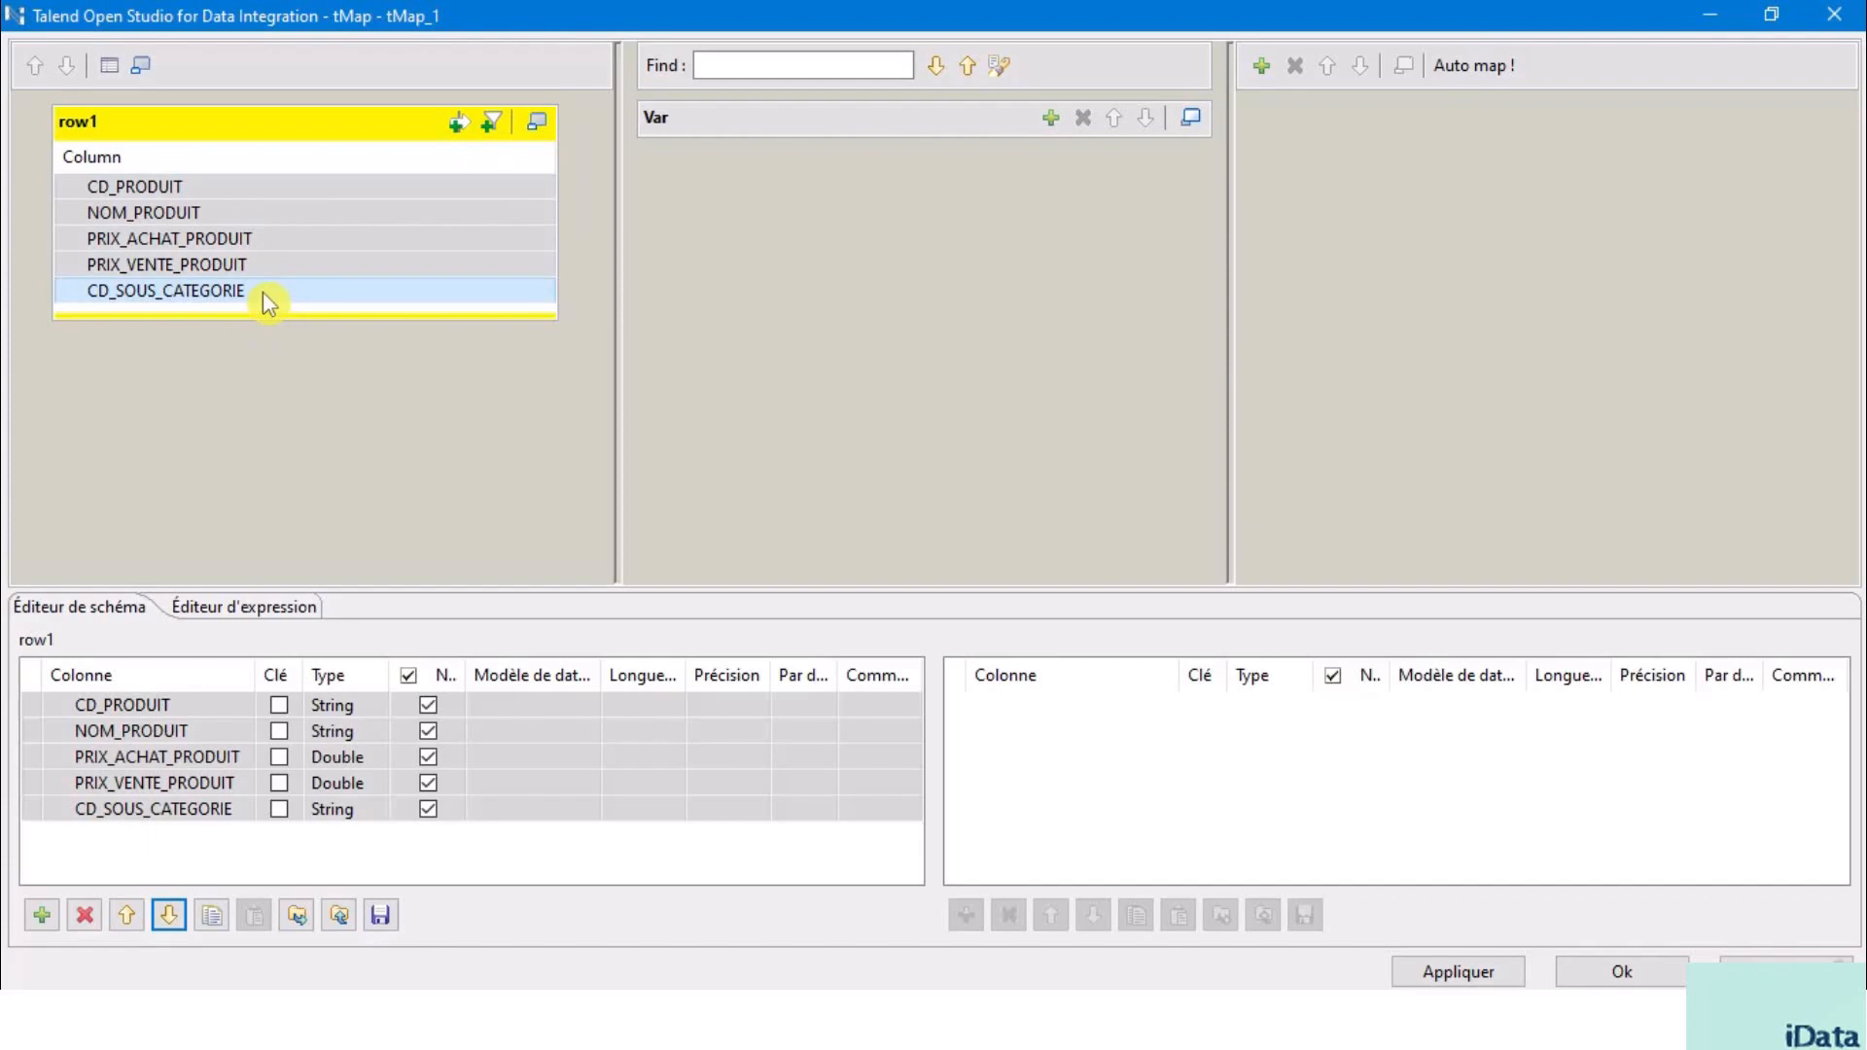
{"action": "left_click", "coordinate": [492, 124]}
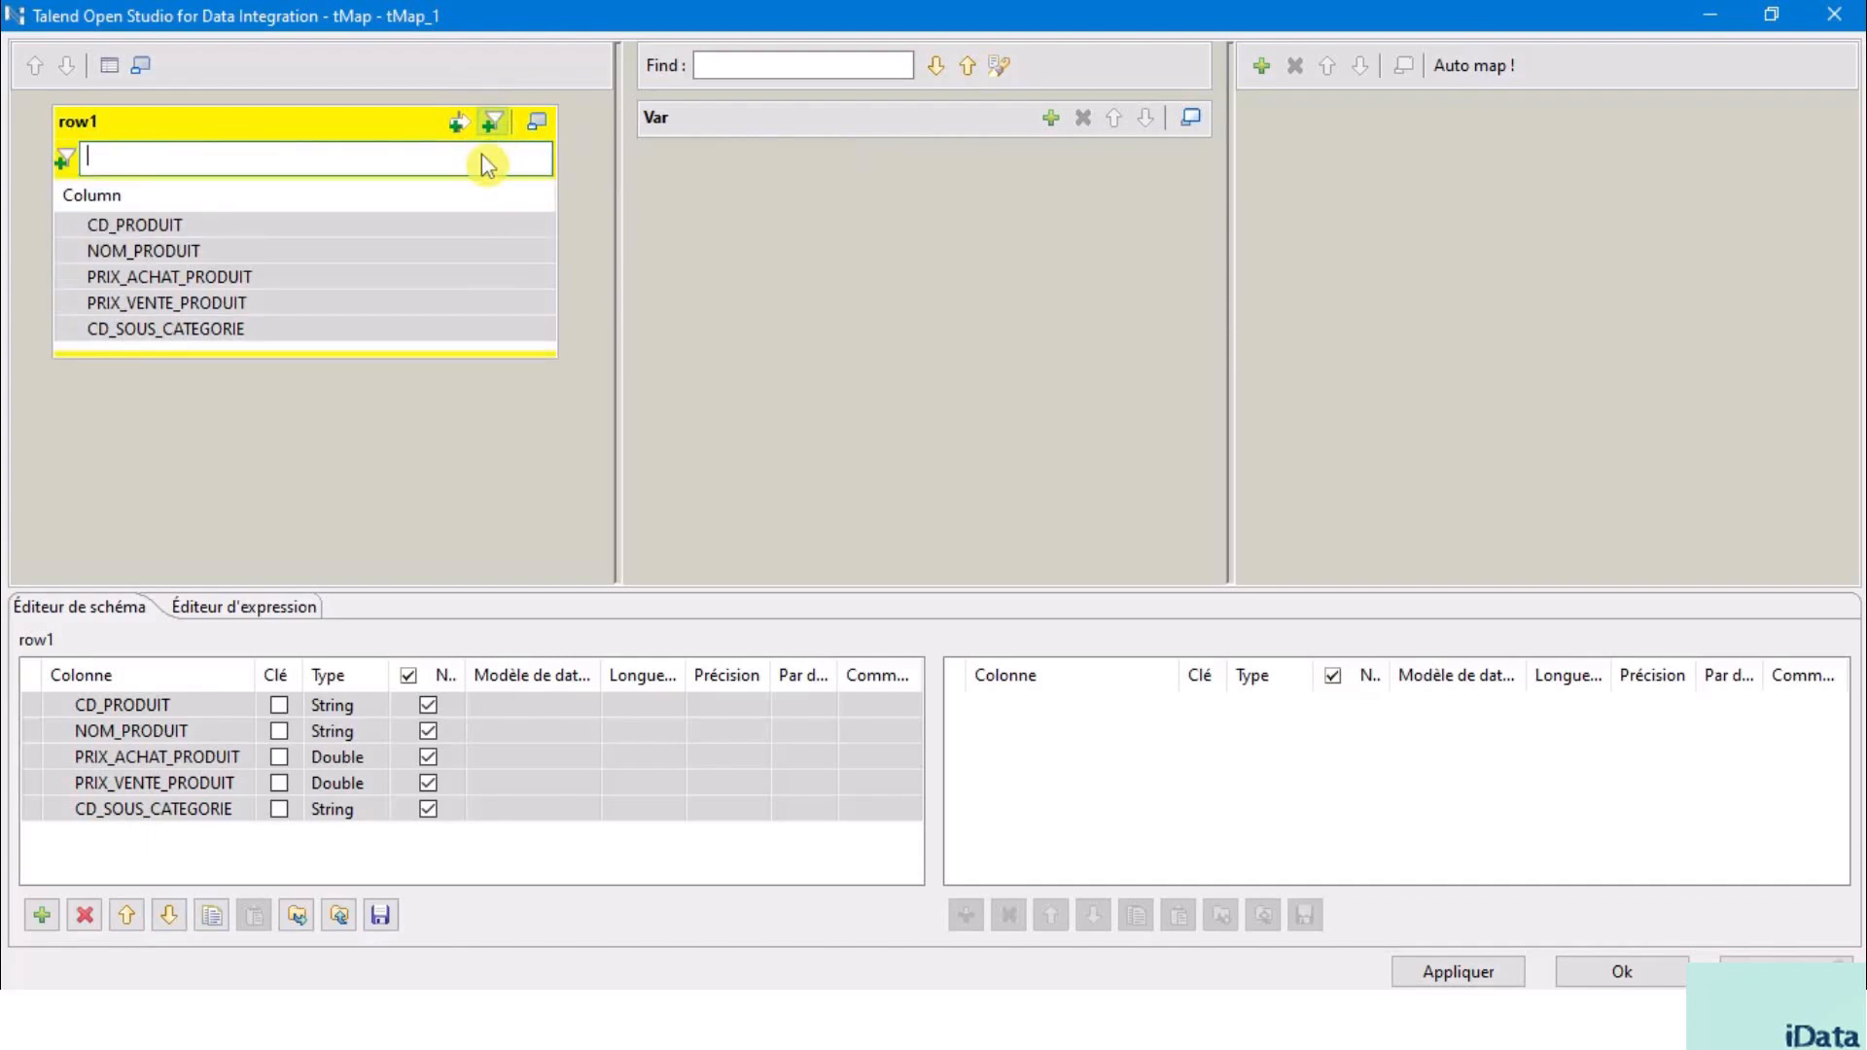
{"action": "type", "text": "cd"}
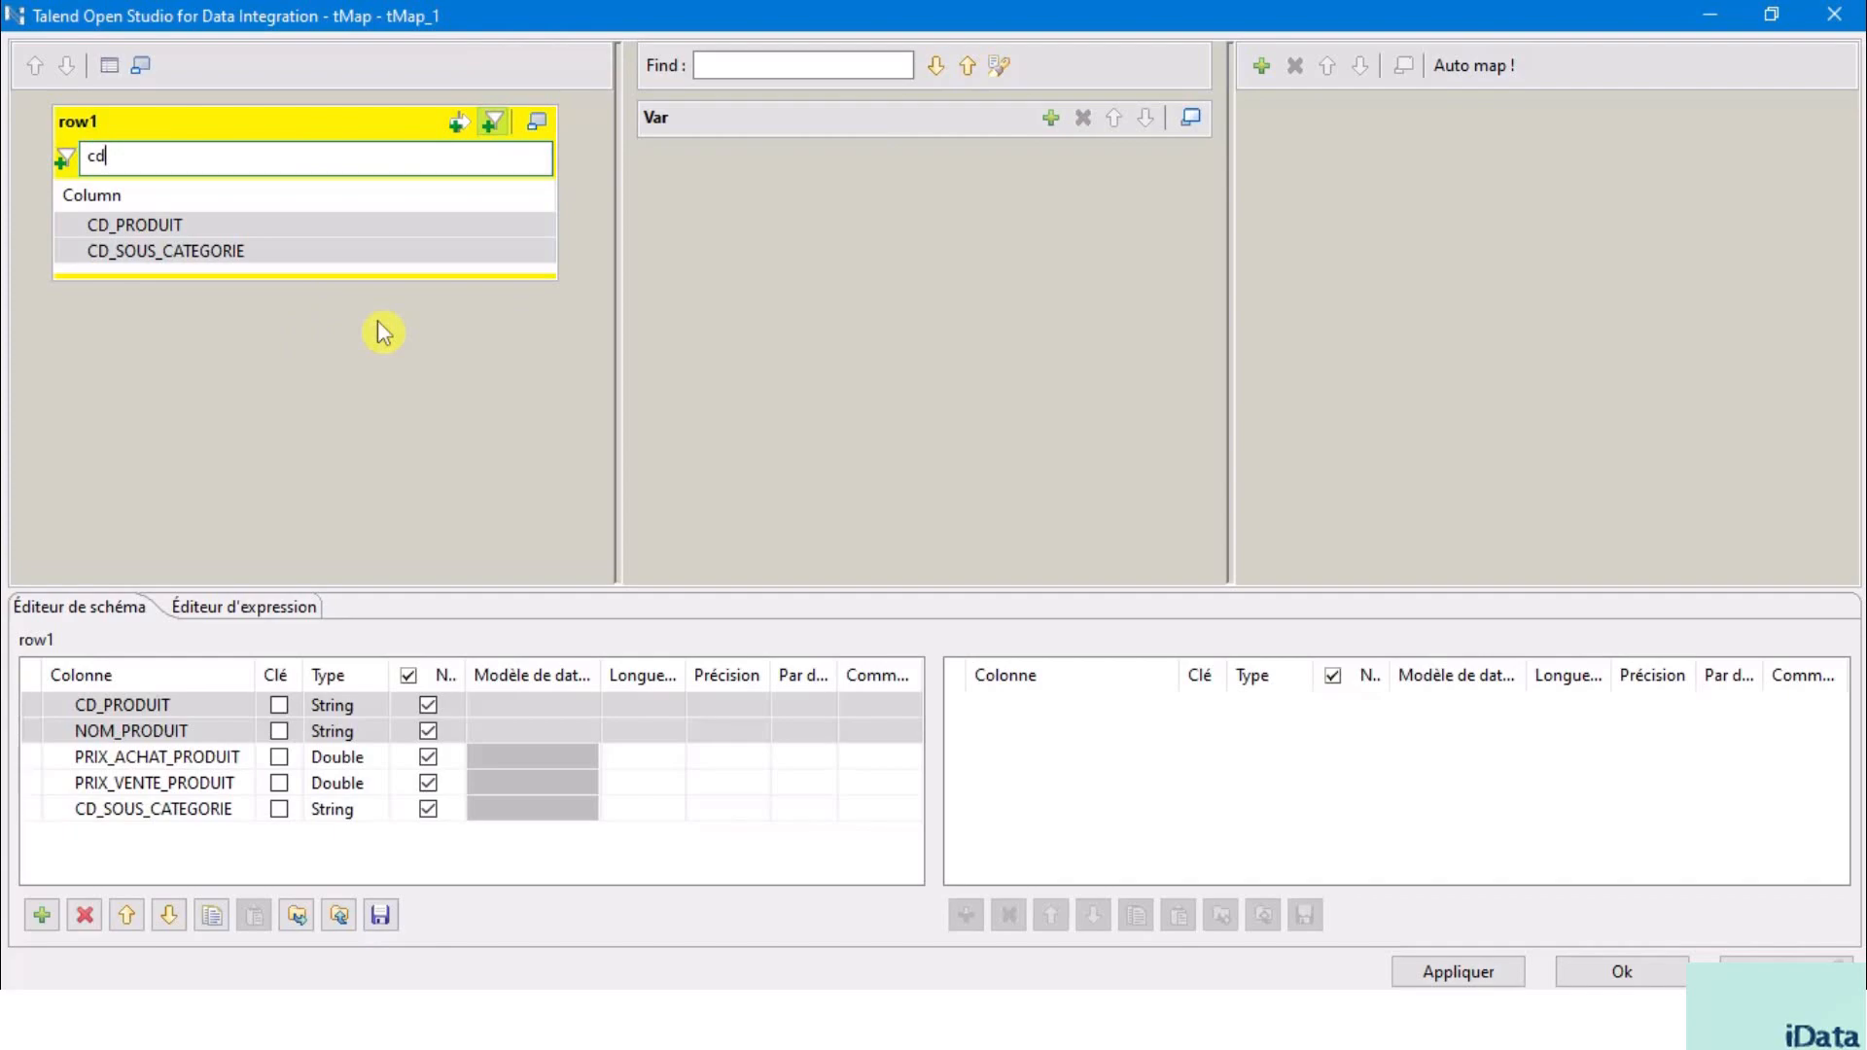
{"action": "key", "text": "BackSpace"}
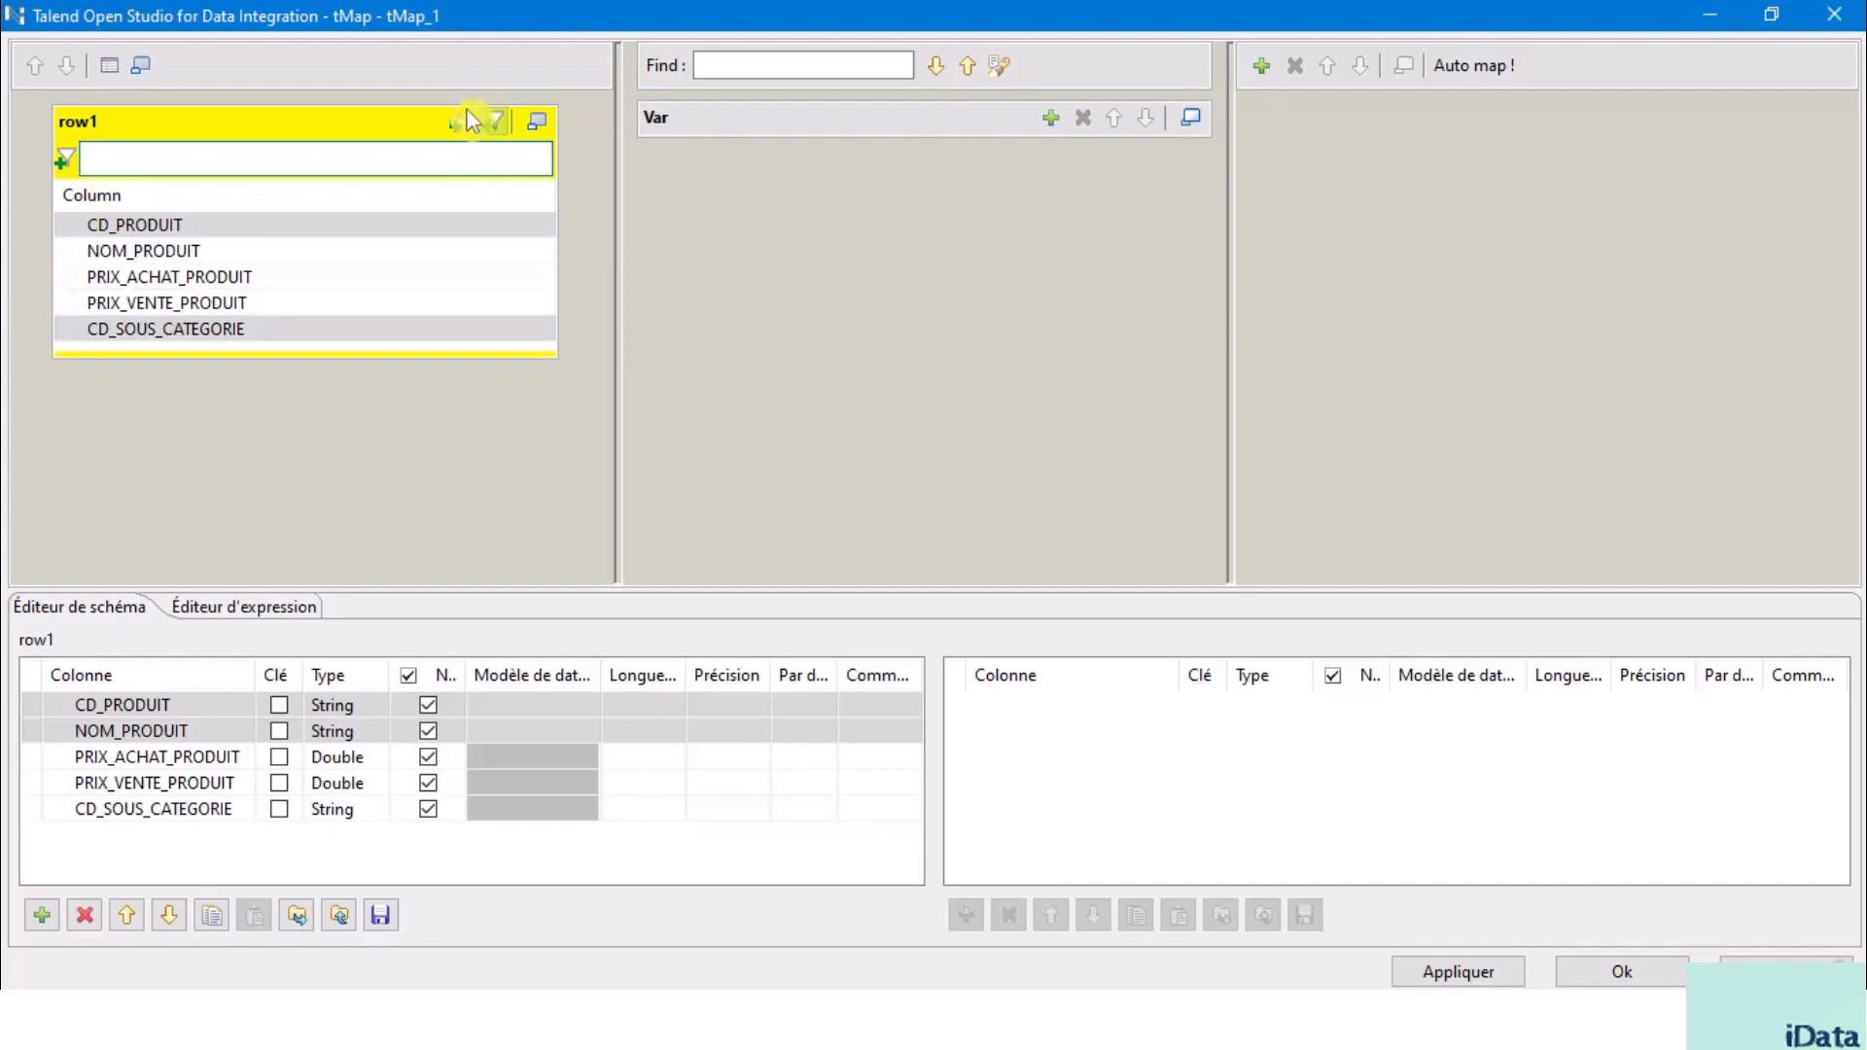
{"action": "left_click", "coordinate": [309, 133]}
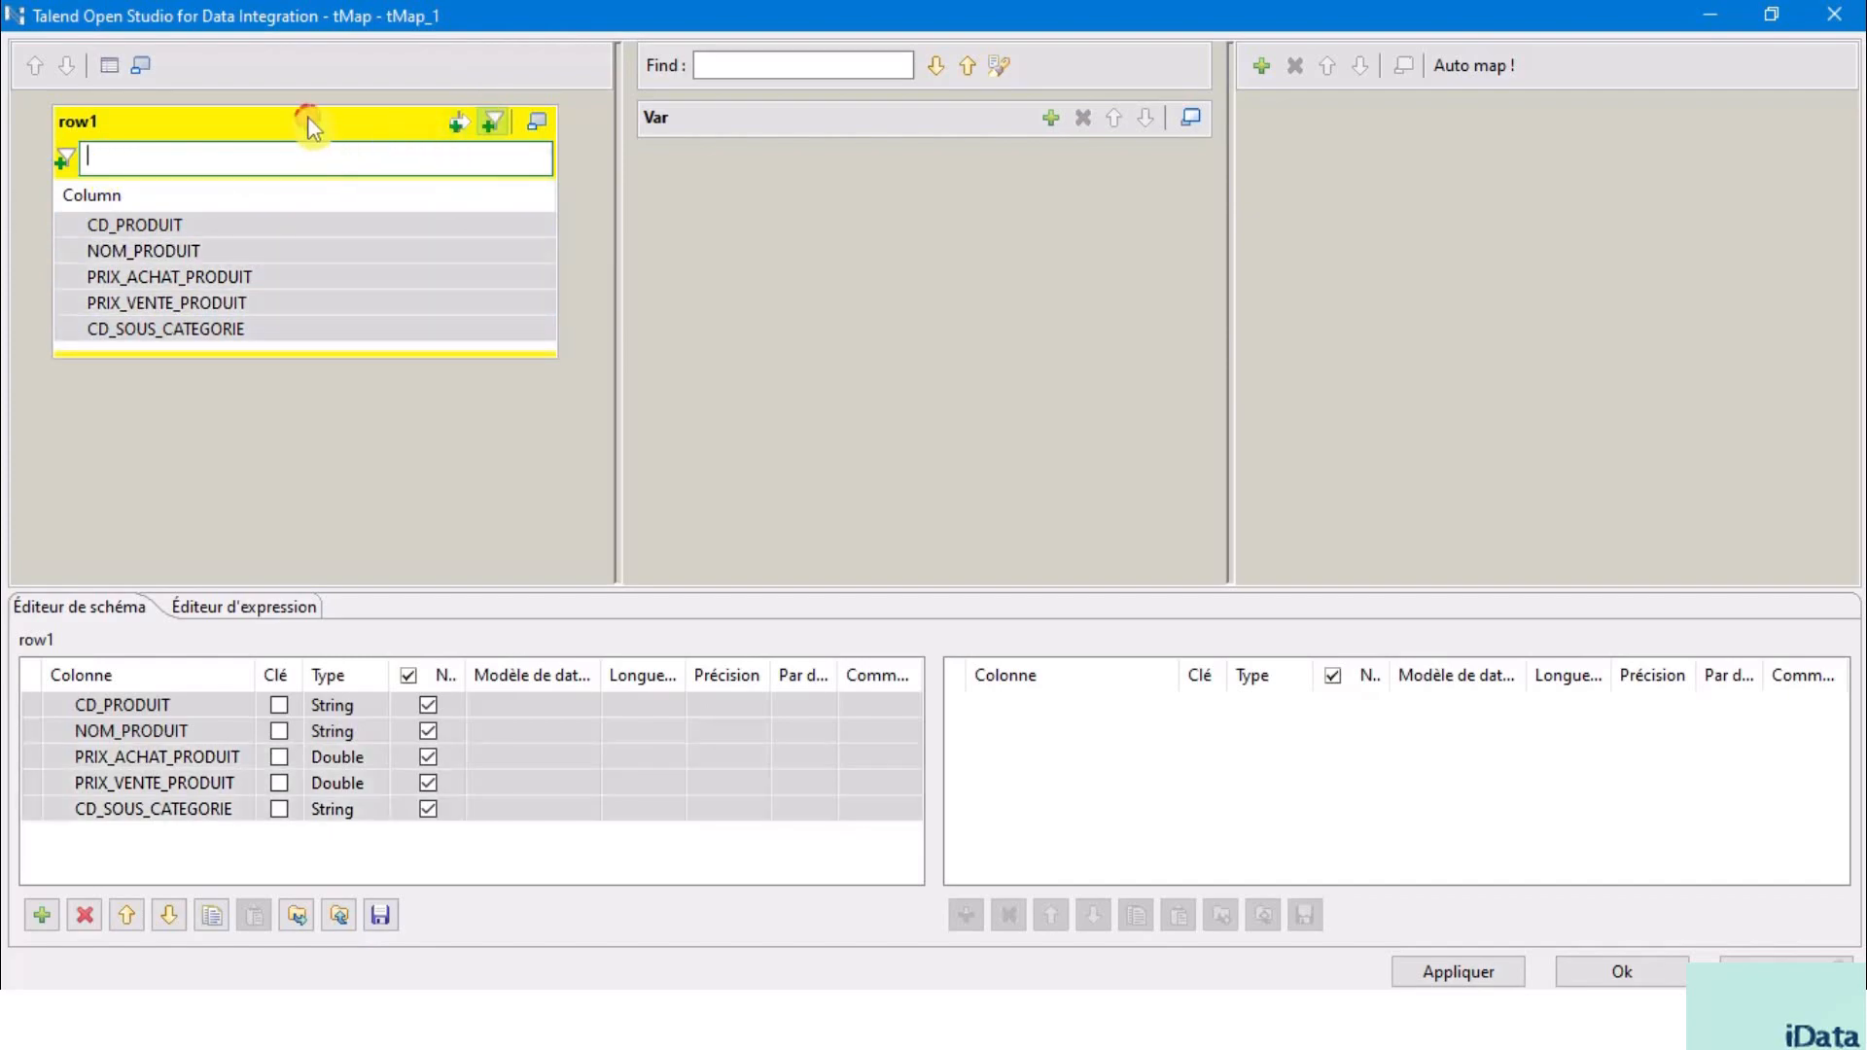
- Collapse the row1 input table and expand it again
{"action": "left_click", "coordinate": [495, 127]}
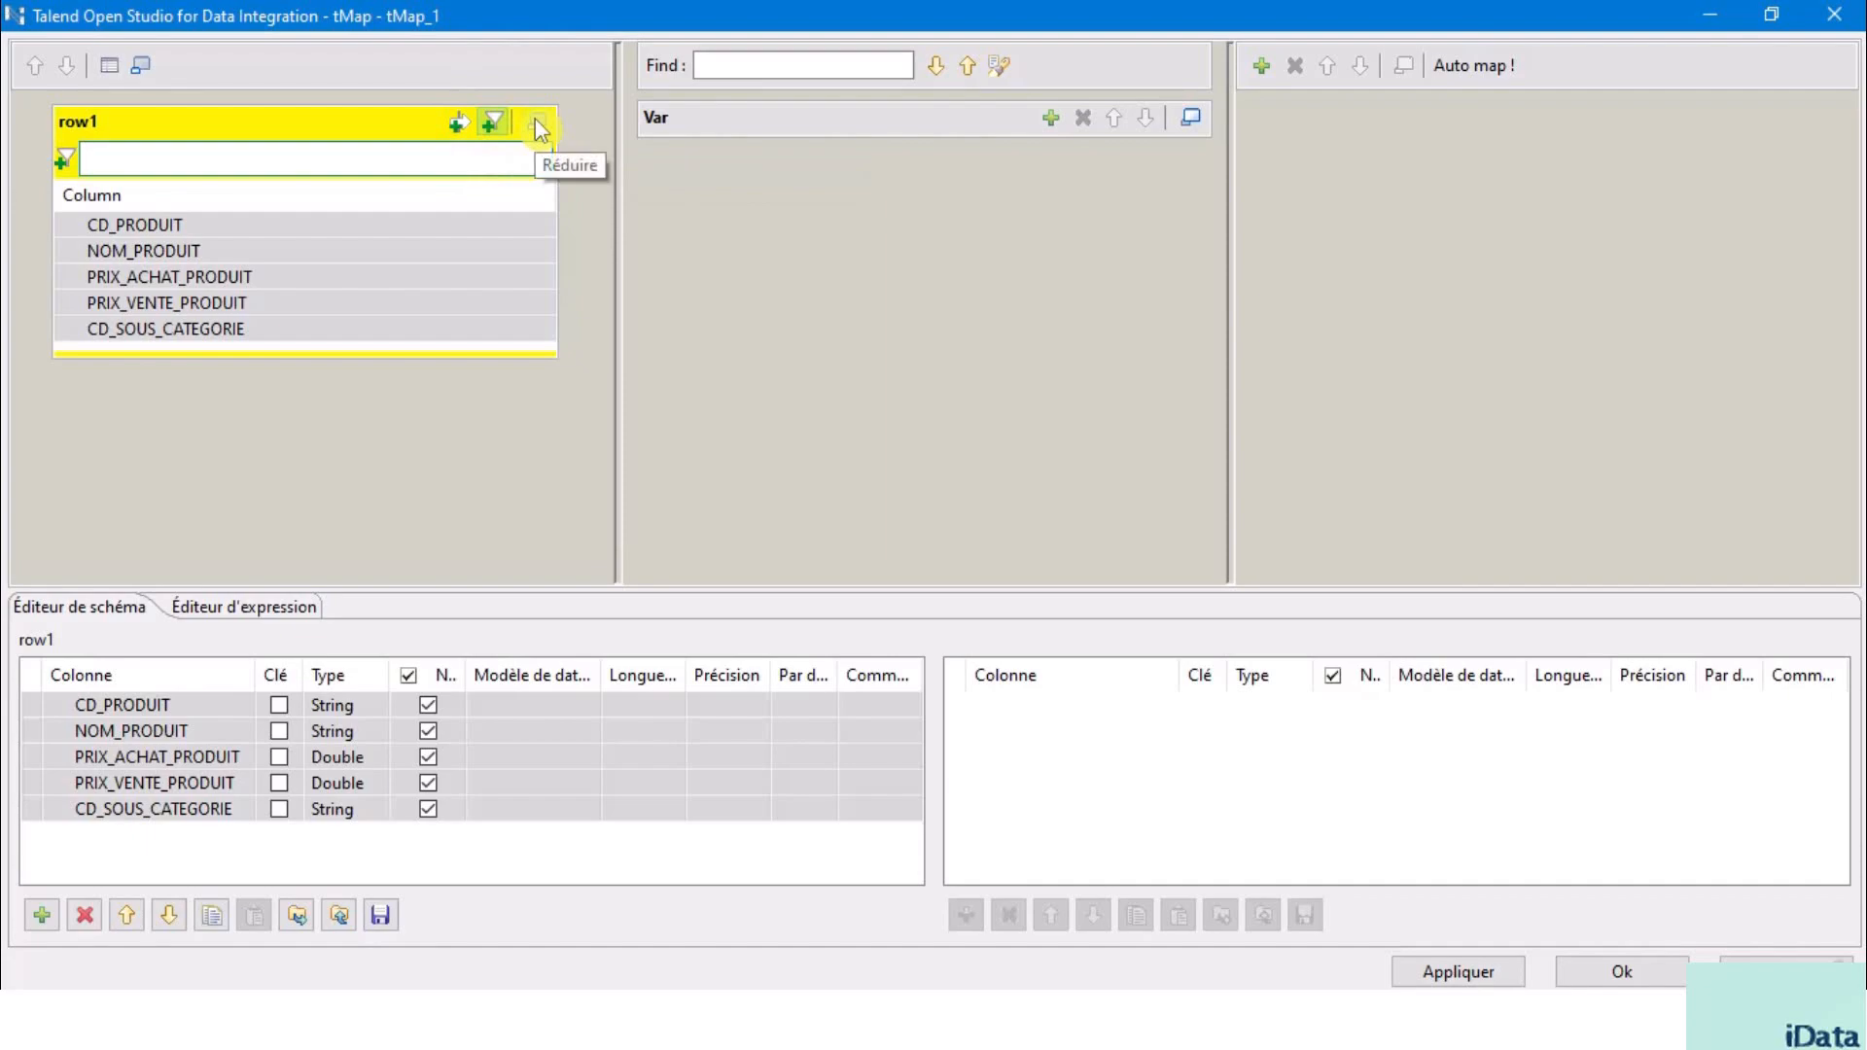
{"action": "left_click", "coordinate": [535, 125]}
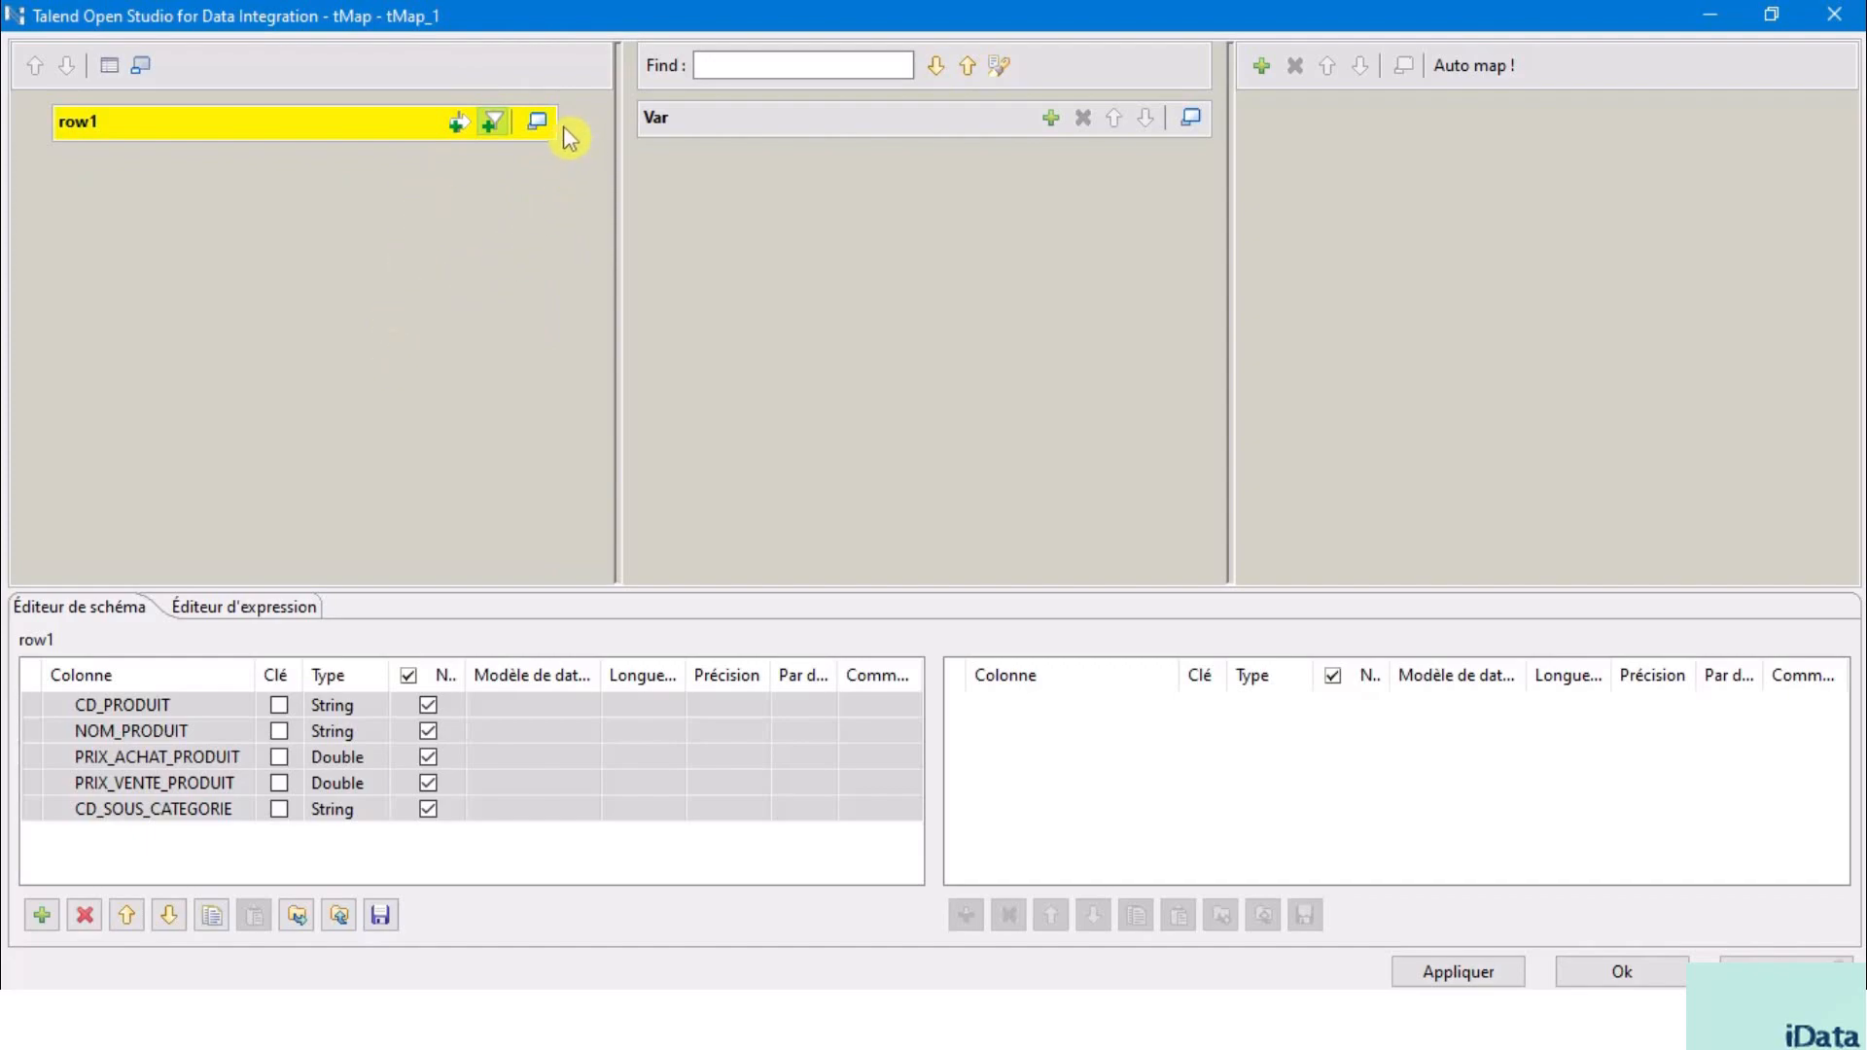
{"action": "left_click", "coordinate": [538, 123]}
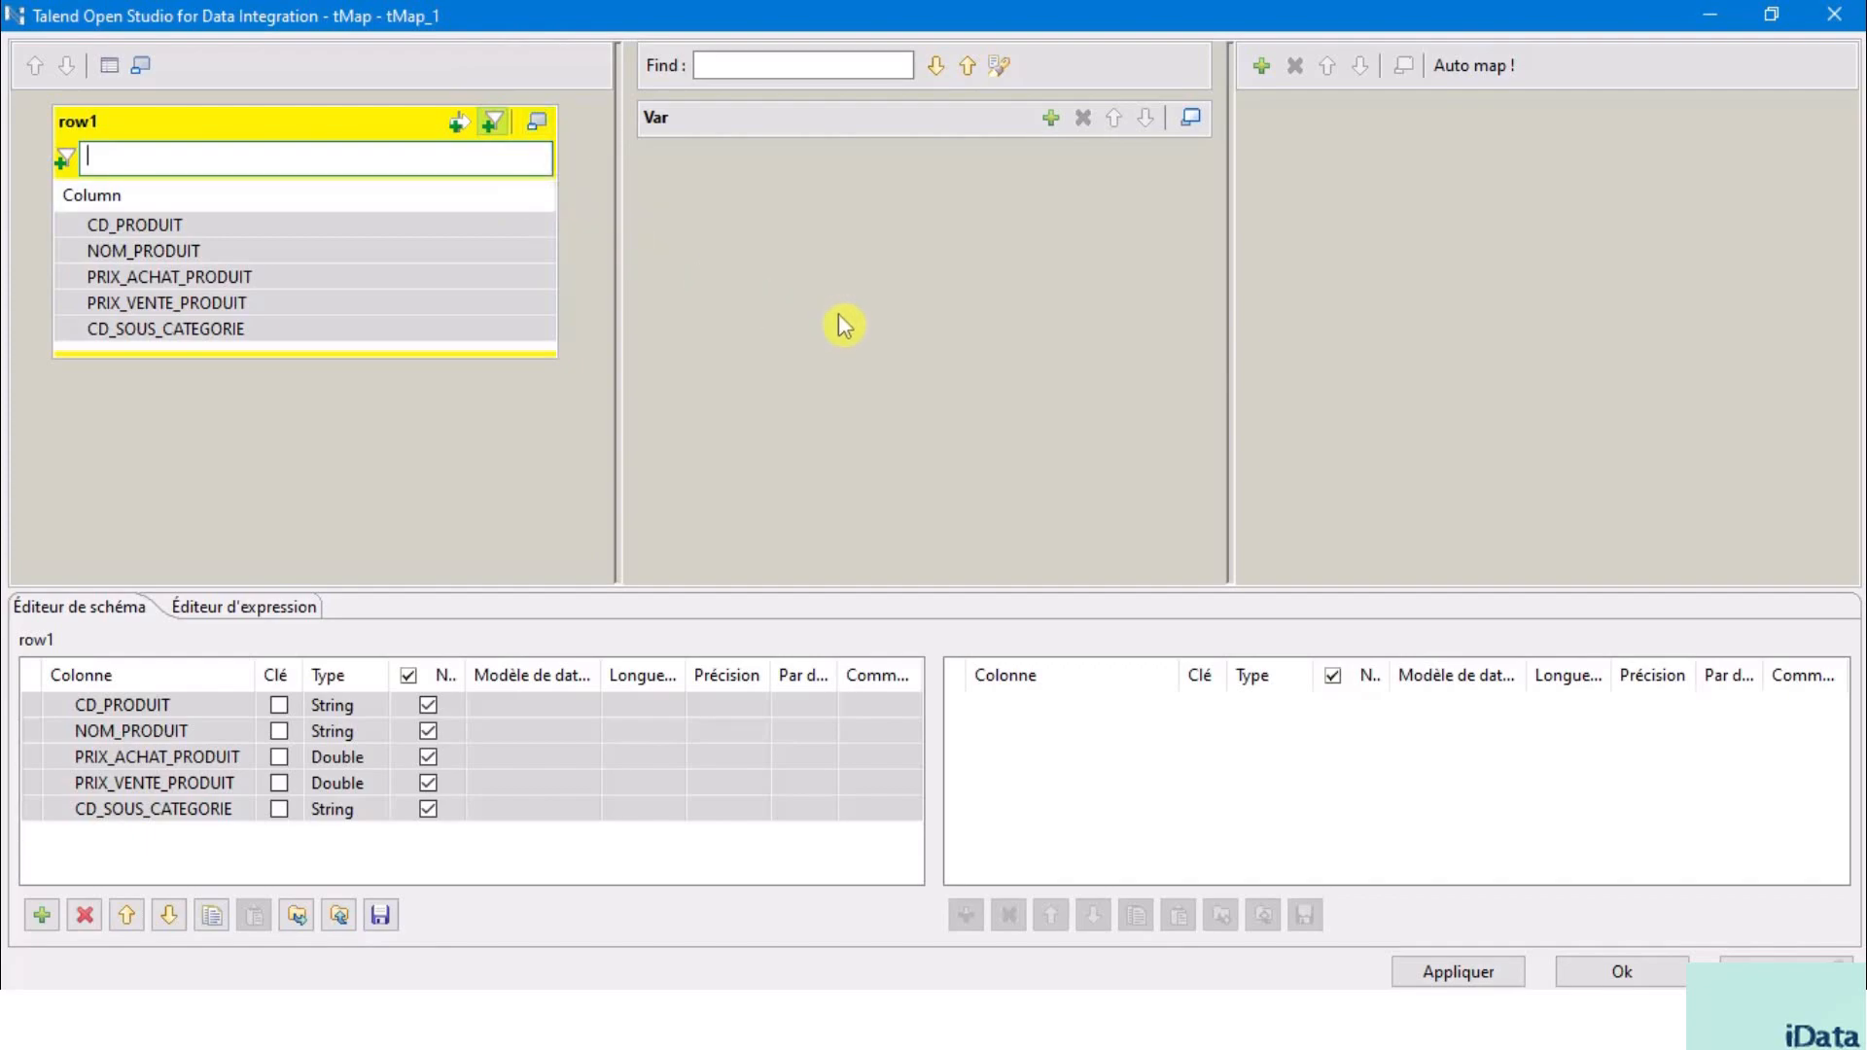
- Add a new mapping output named listOfProduct
{"action": "left_click", "coordinate": [1261, 65]}
{"action": "double_click", "coordinate": [886, 409]}
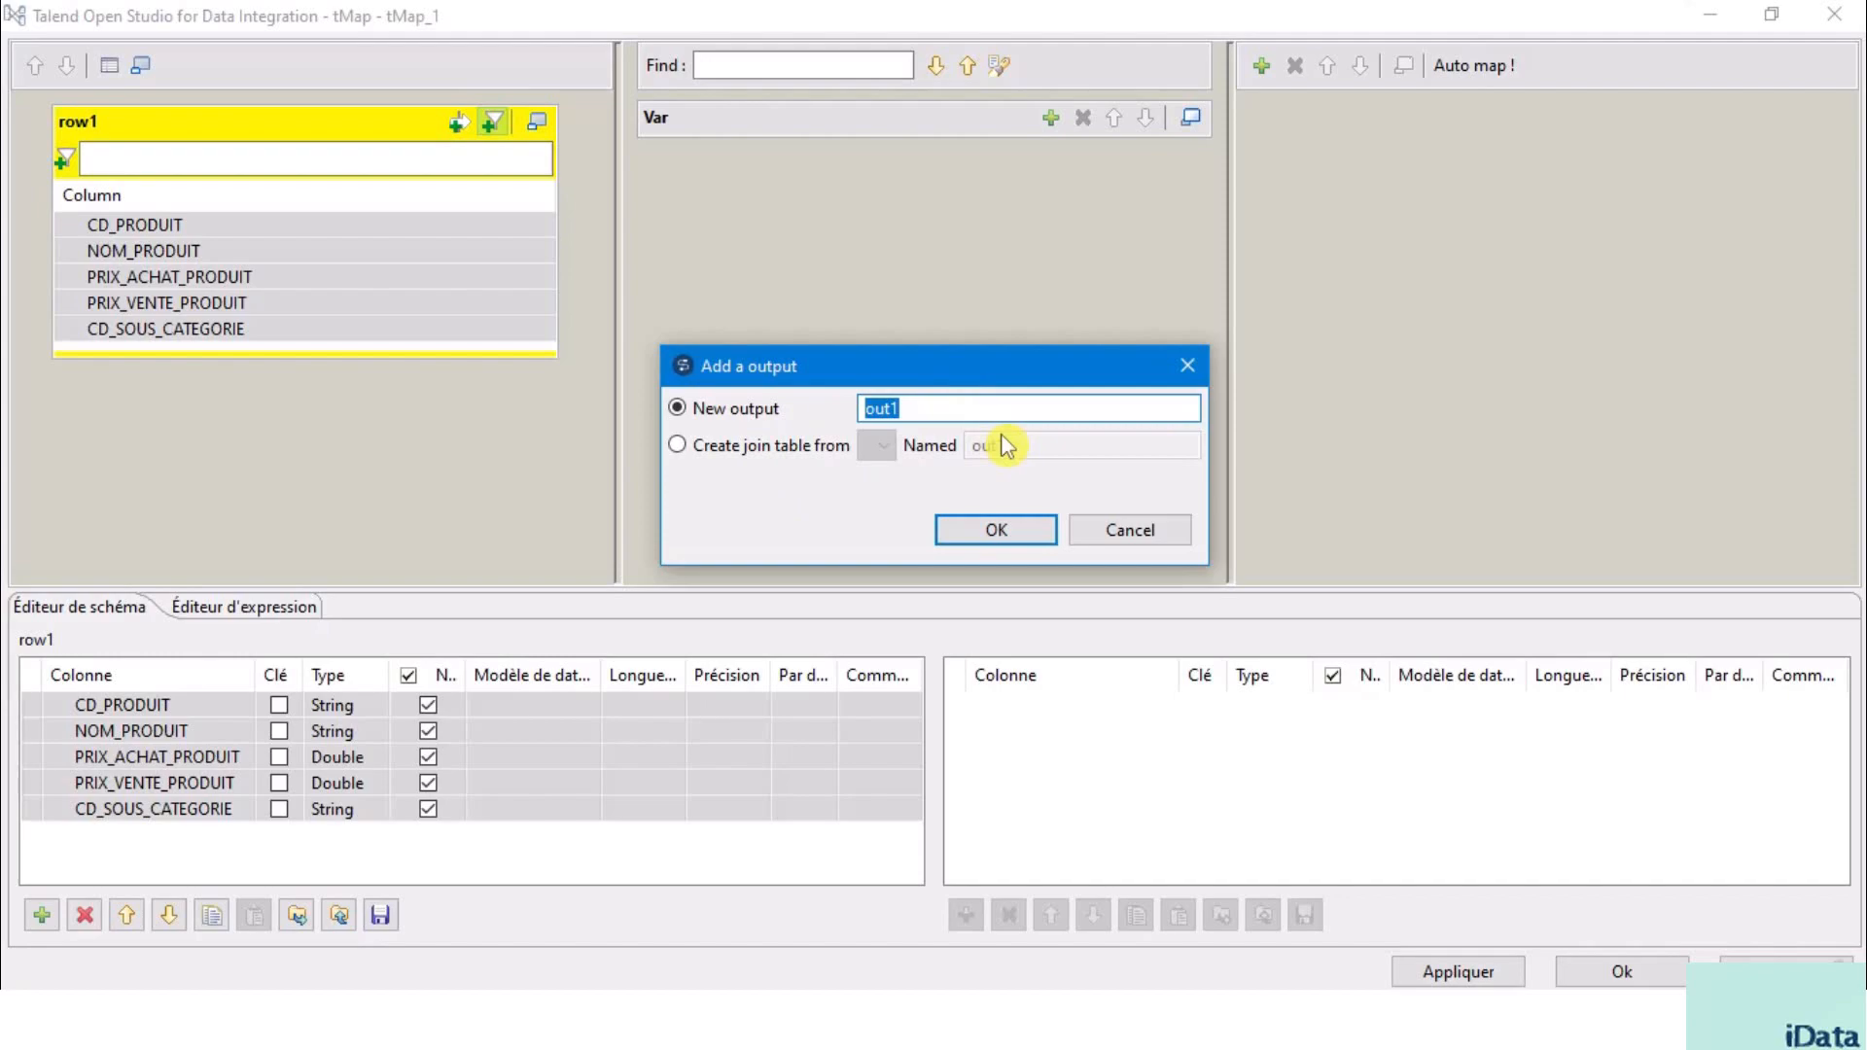
{"action": "type", "text": "listOfProduct"}
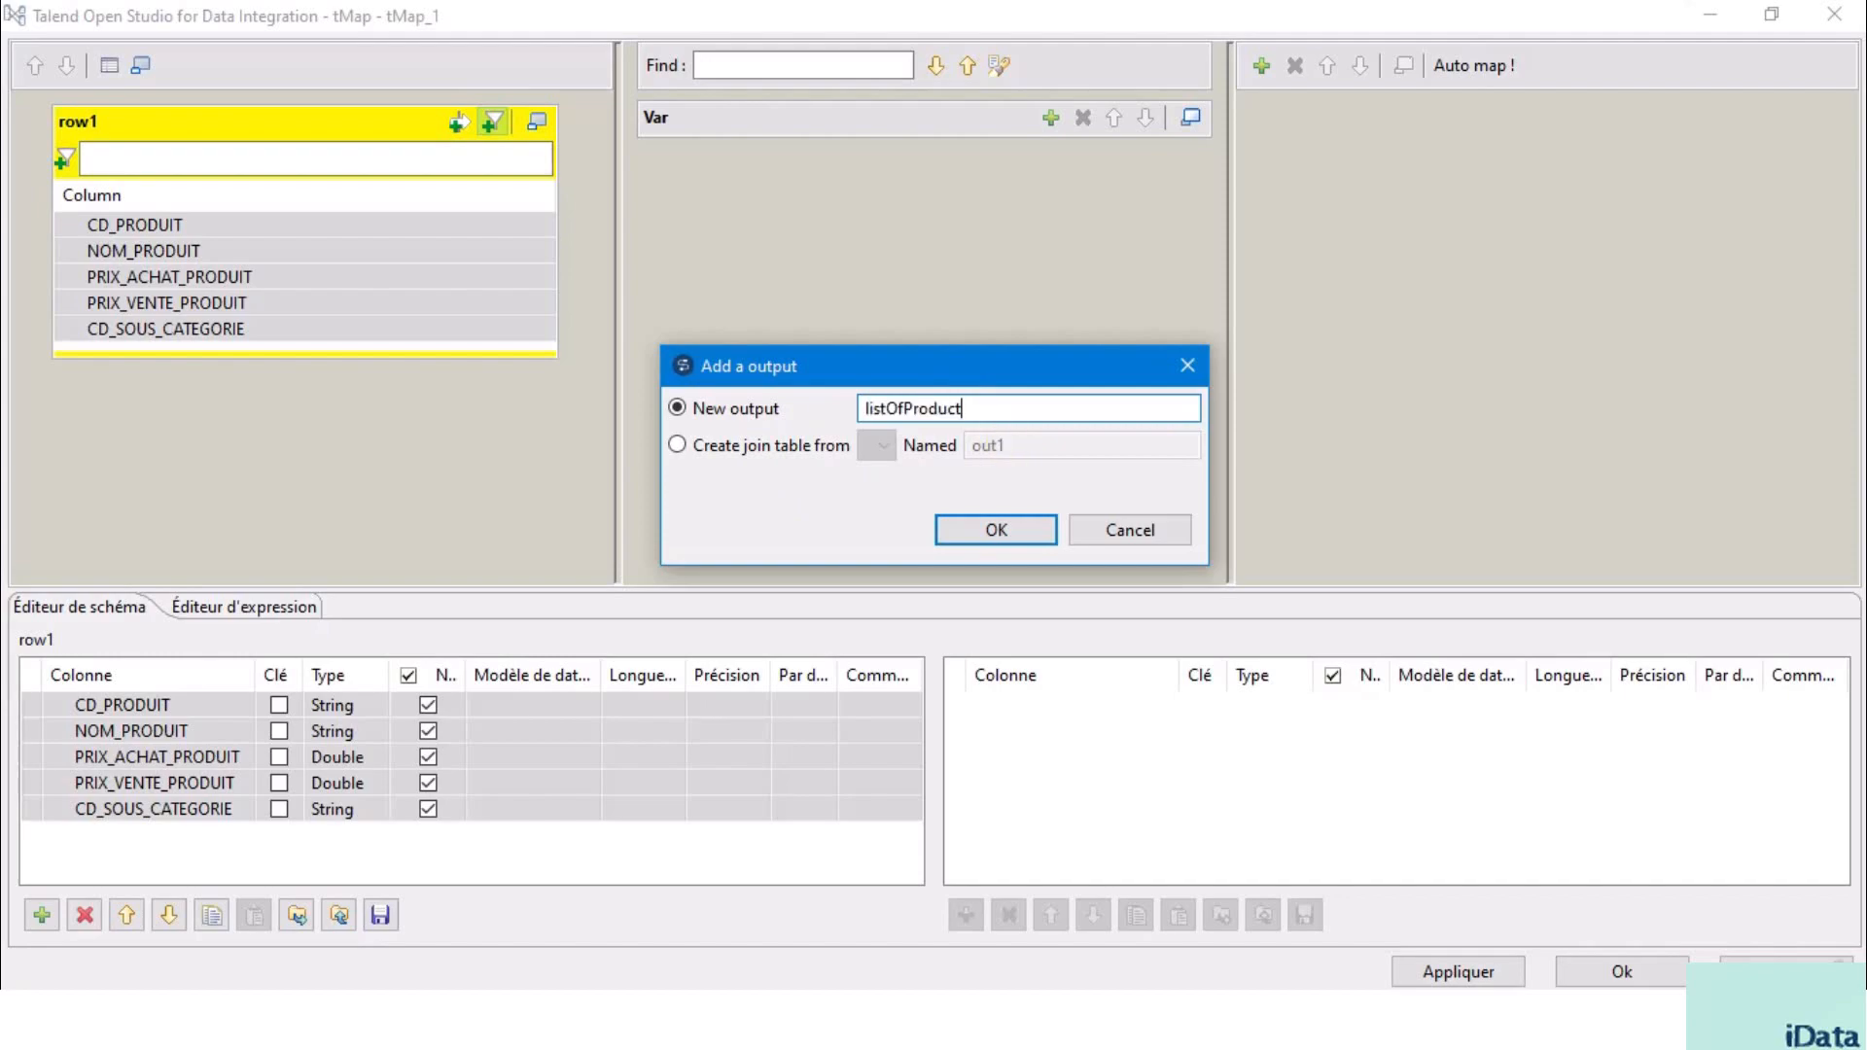
{"action": "left_click", "coordinate": [1002, 538]}
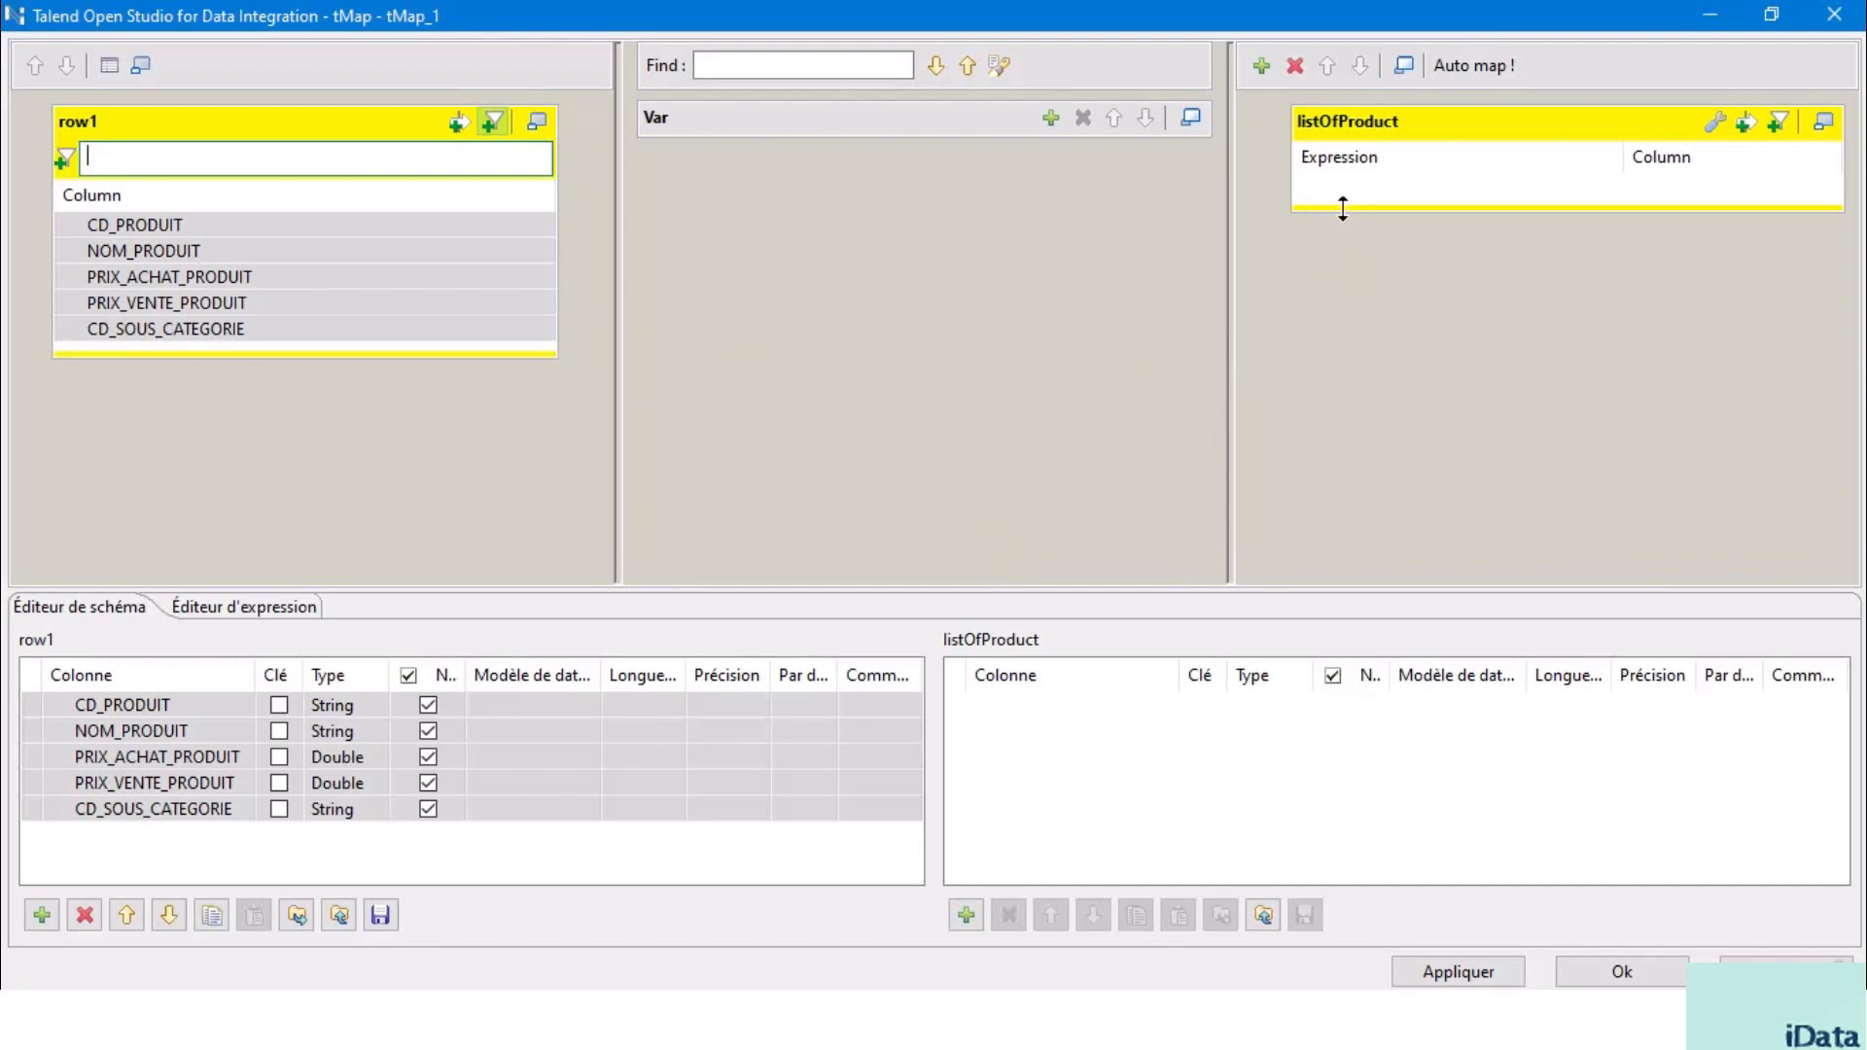
- Map all five row1 columns, CD_PRODUIT through CD_SOUS_CATEGORIE, into the listOfProduct output
{"action": "left_click_drag", "start_coordinate": [1342, 207], "coordinate": [1355, 342]}
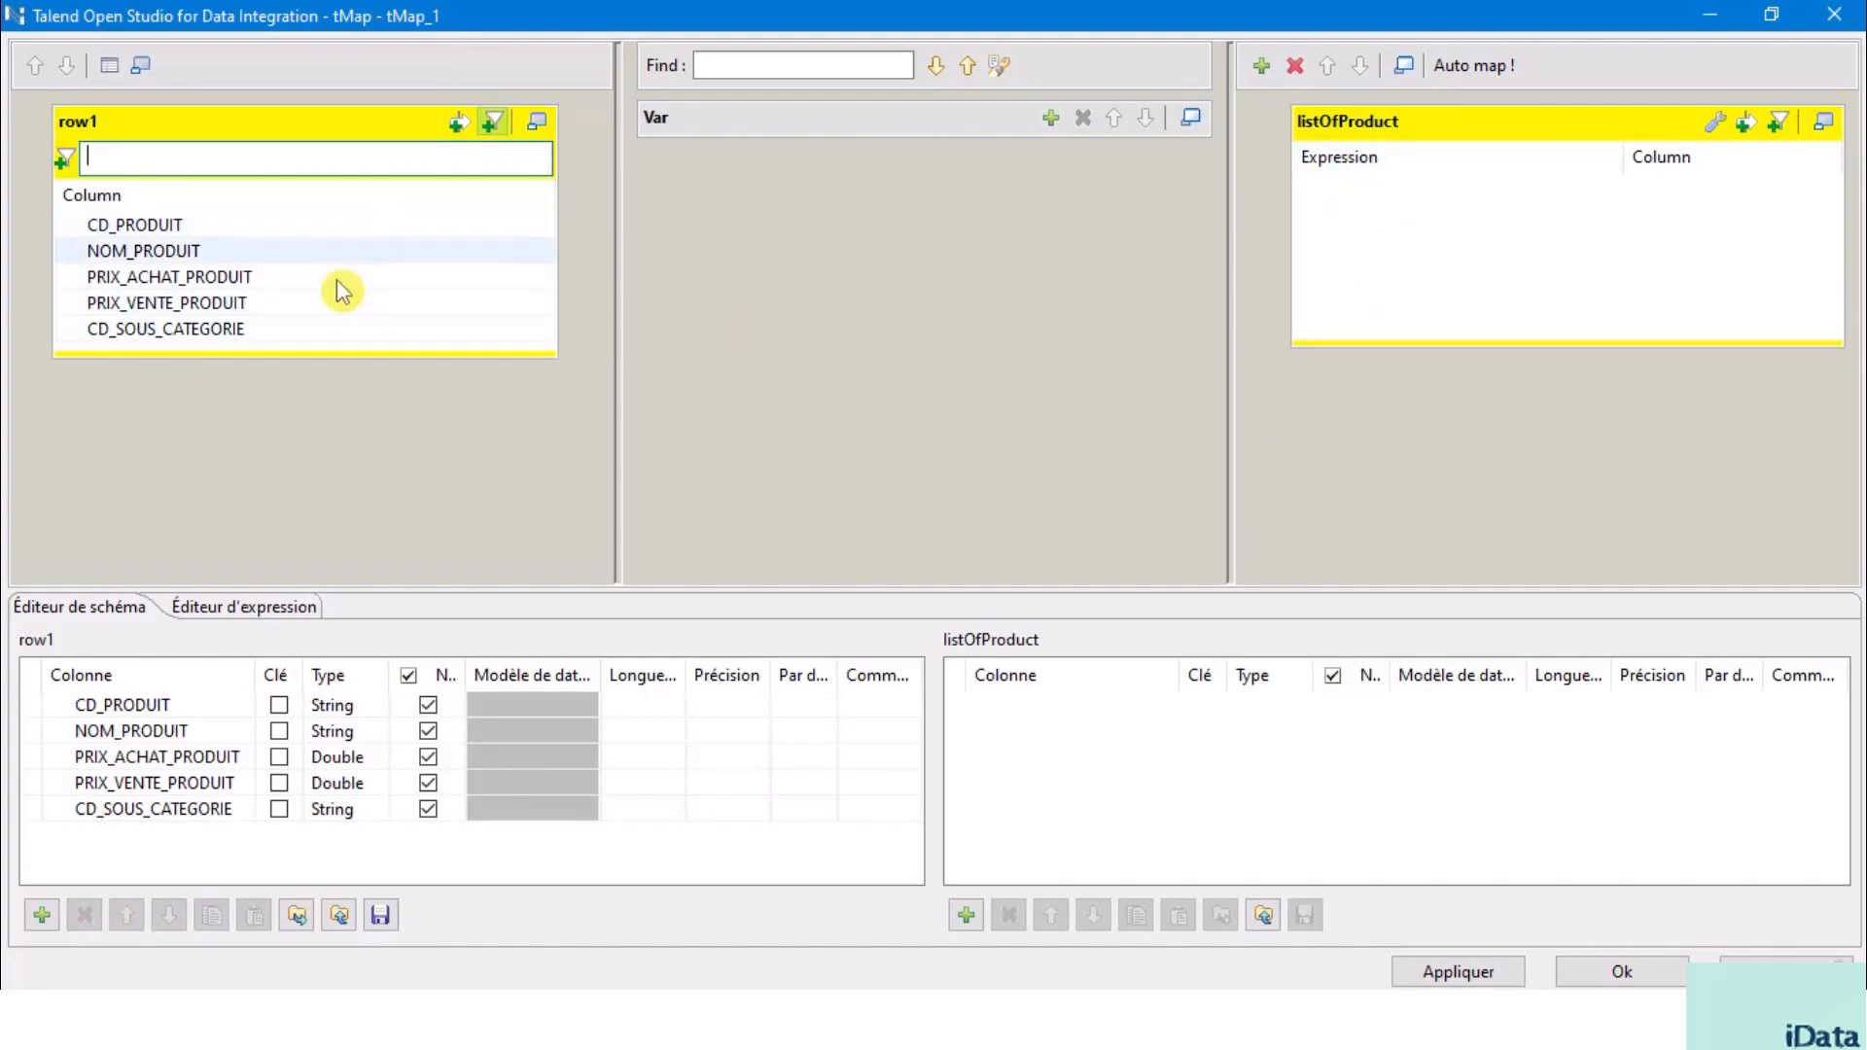
{"action": "left_click", "coordinate": [253, 224]}
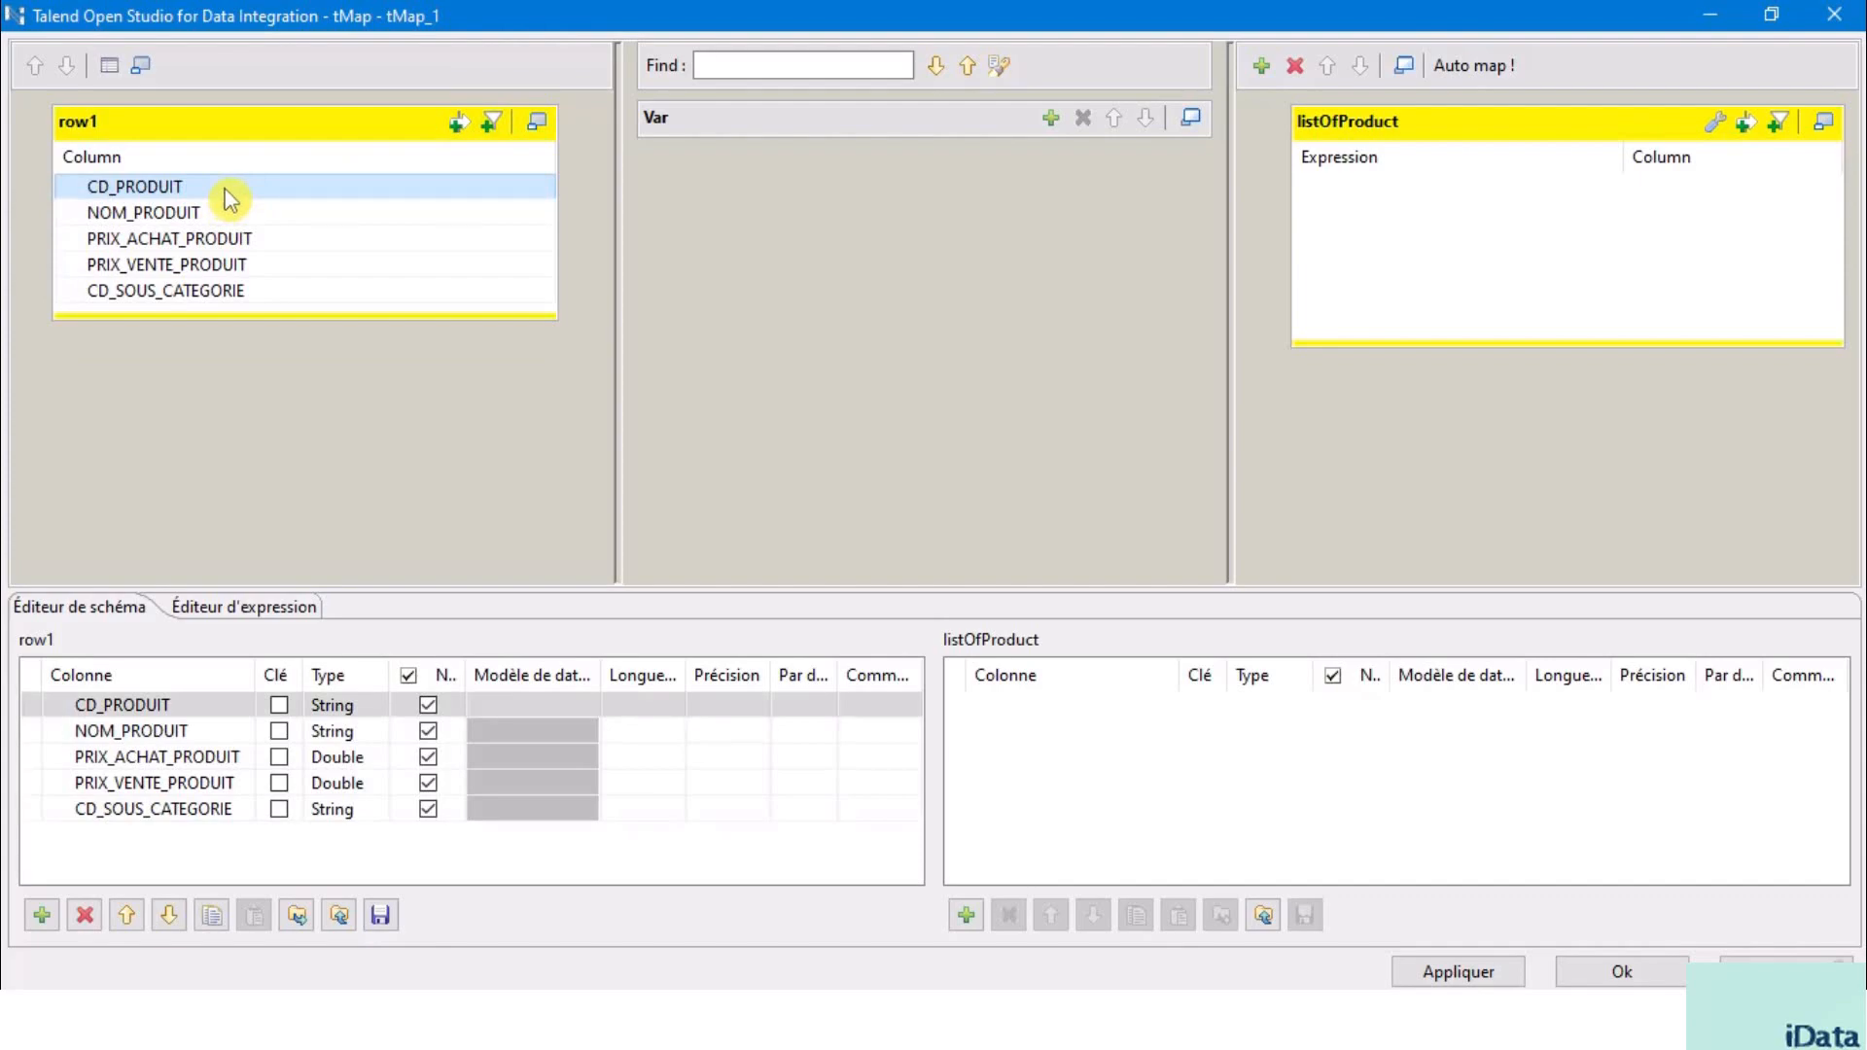
{"action": "left_click", "coordinate": [253, 290], "text": "shift"}
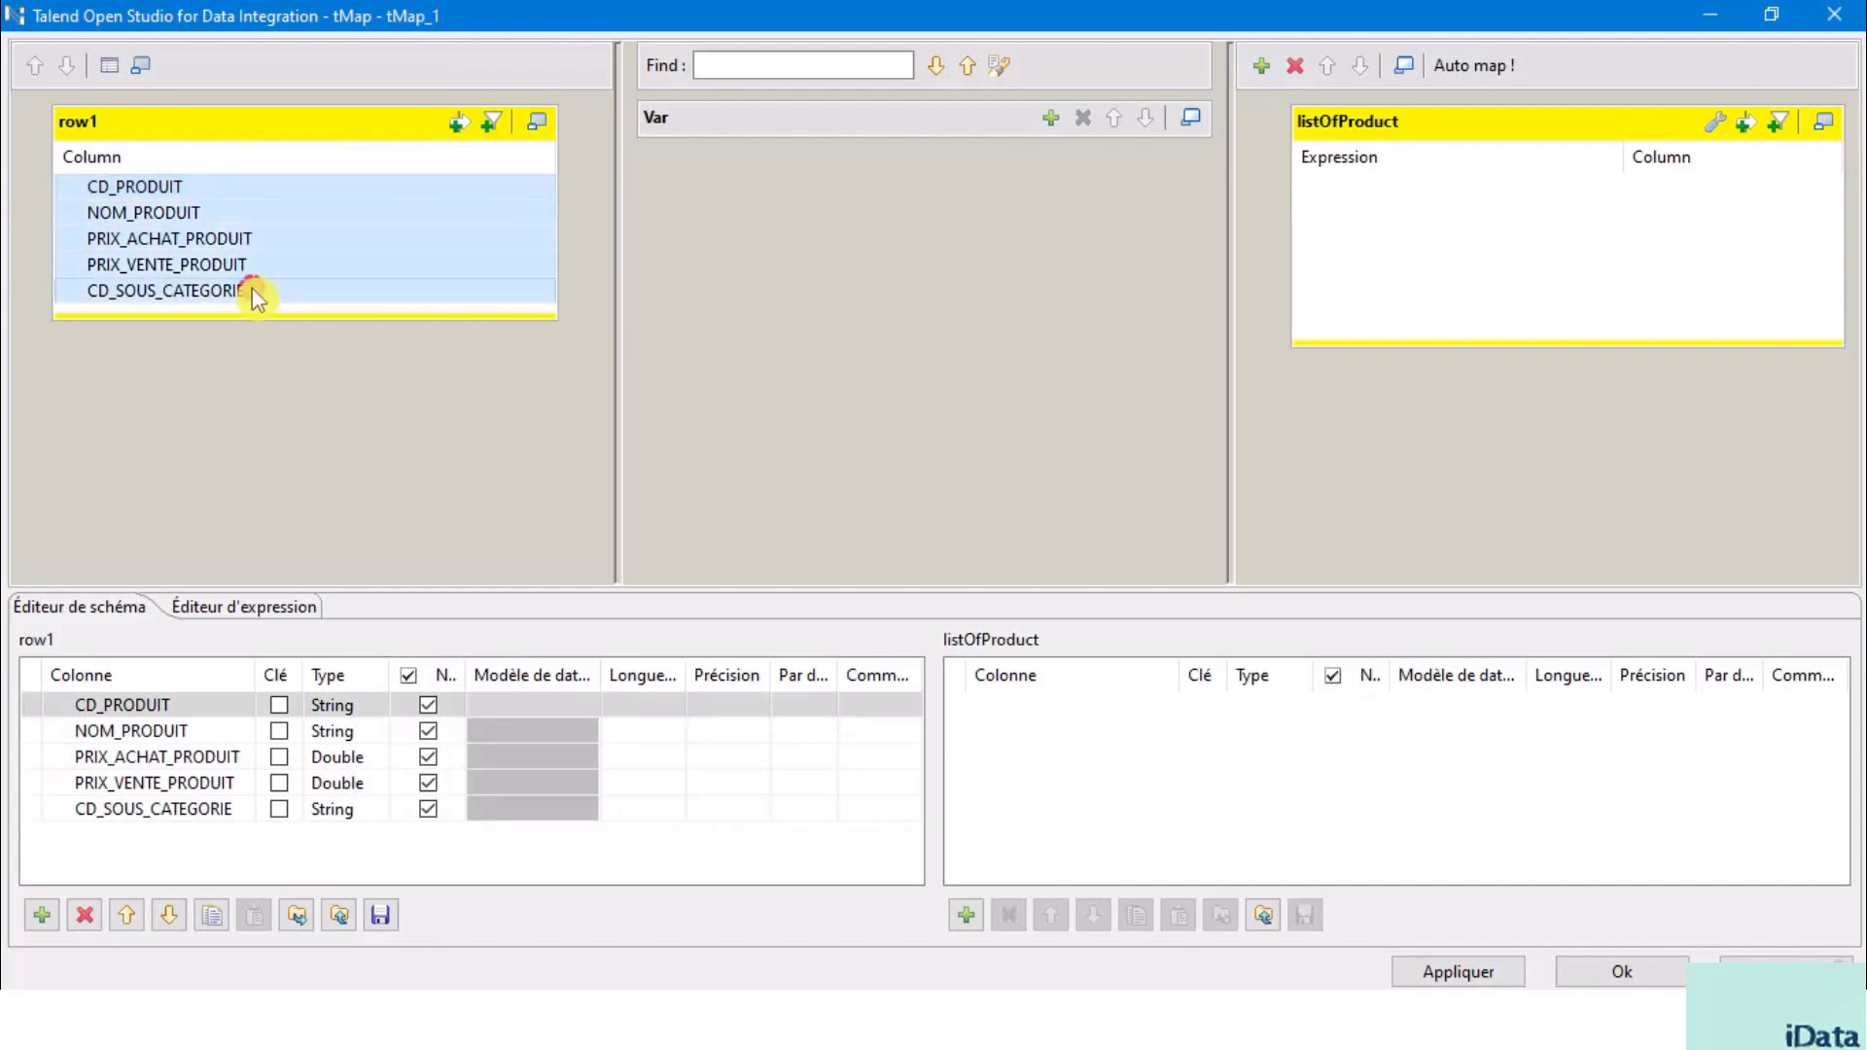
{"action": "left_click", "coordinate": [237, 193]}
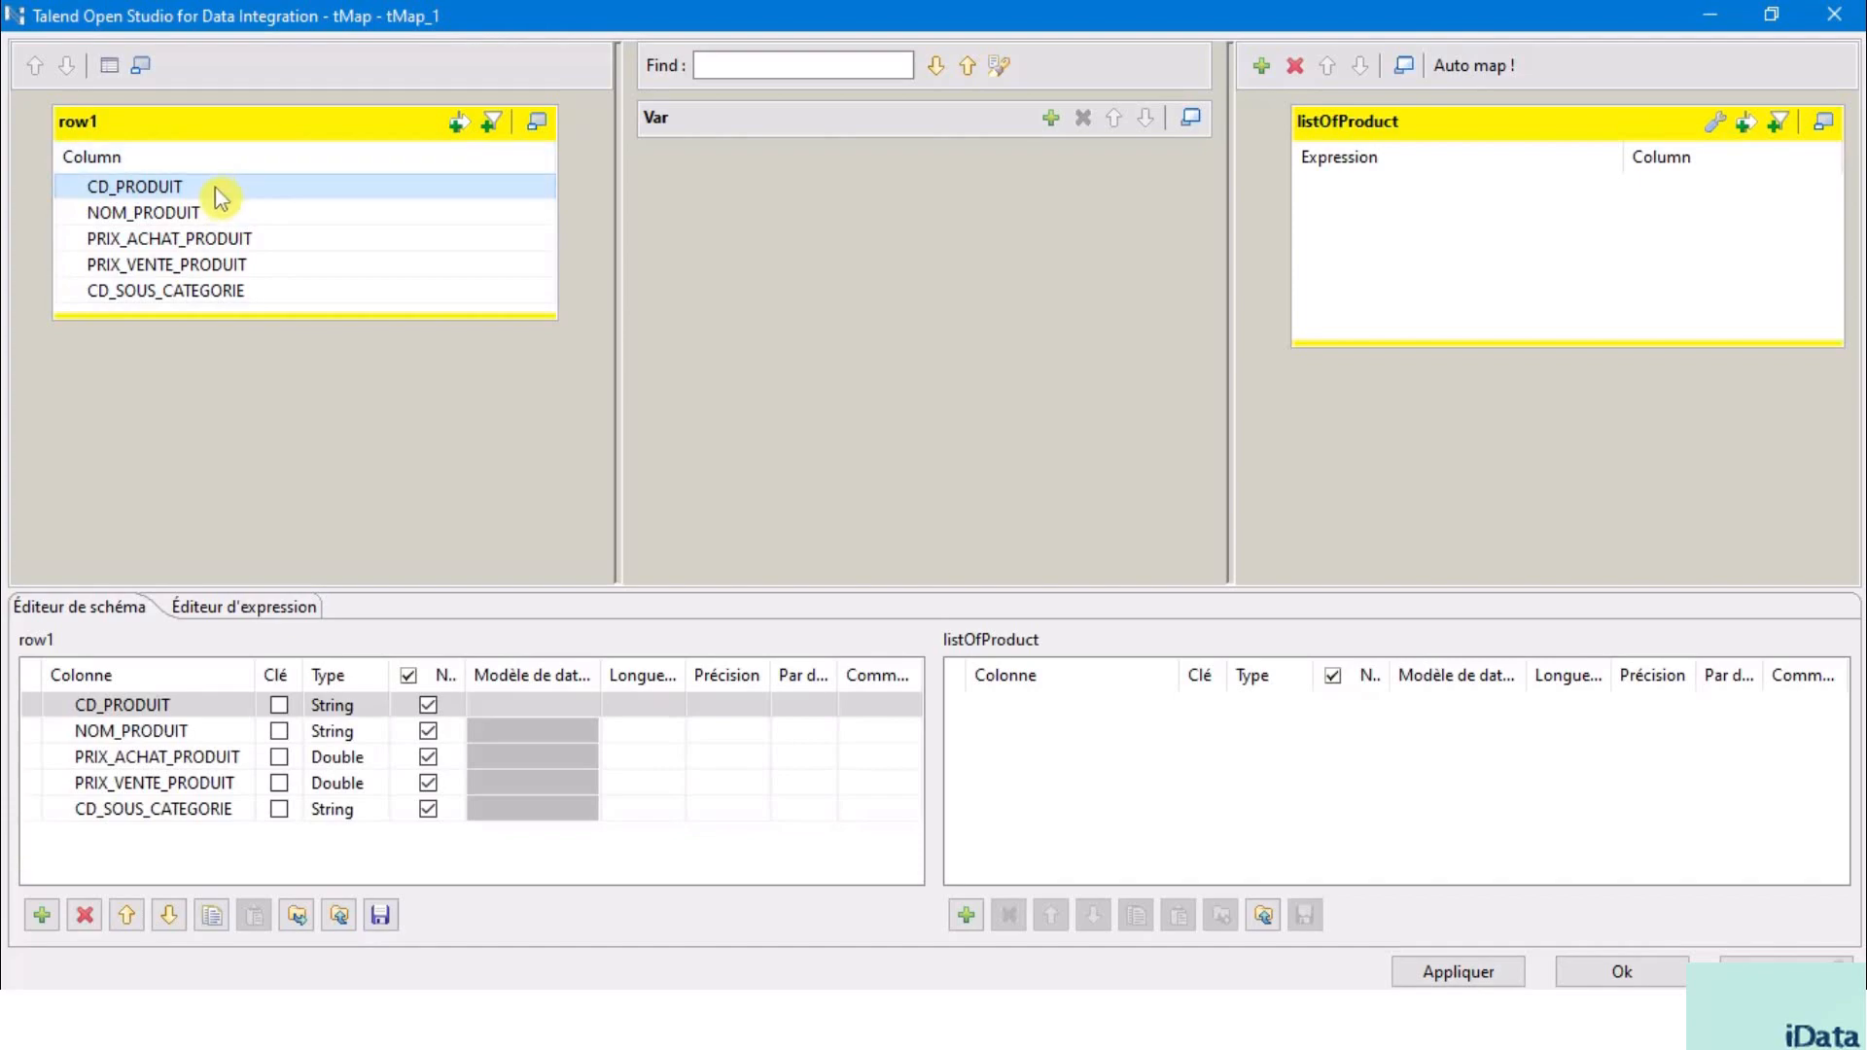
{"action": "left_click", "coordinate": [227, 298], "text": "shift"}
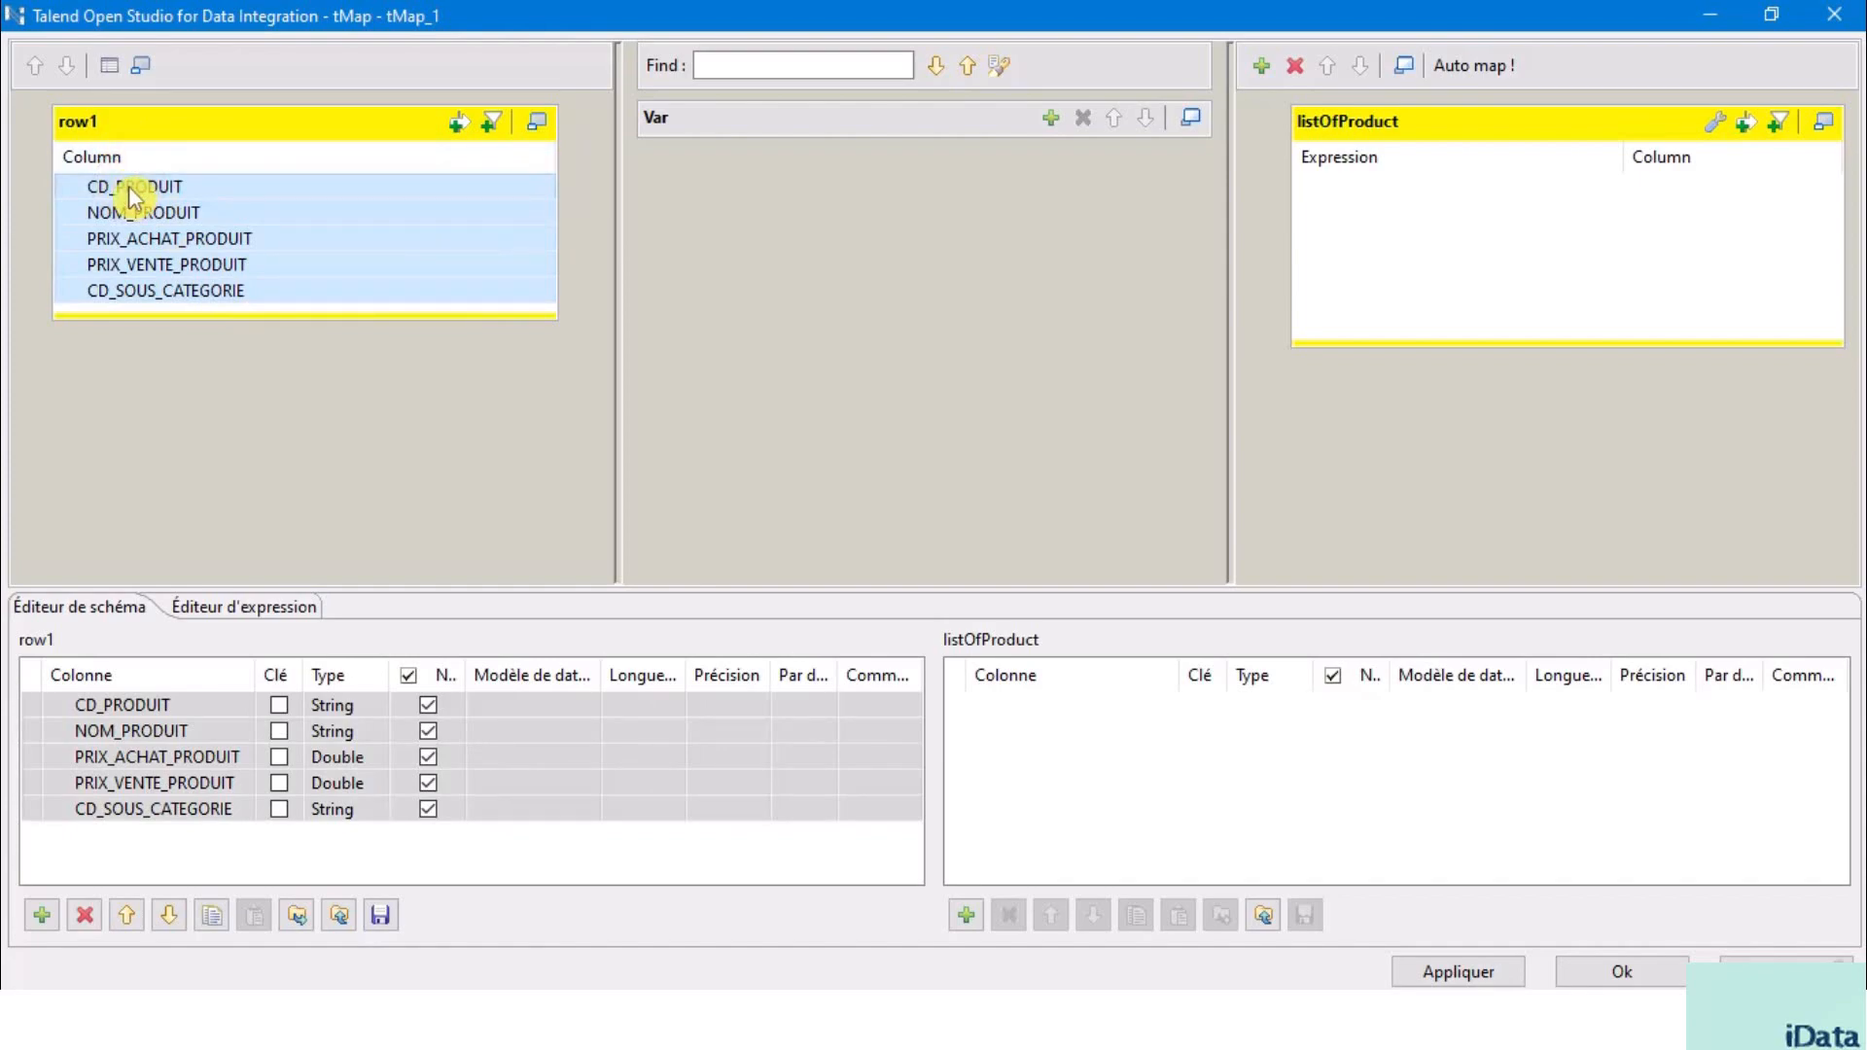
{"action": "left_click_drag", "start_coordinate": [130, 194], "coordinate": [1428, 214]}
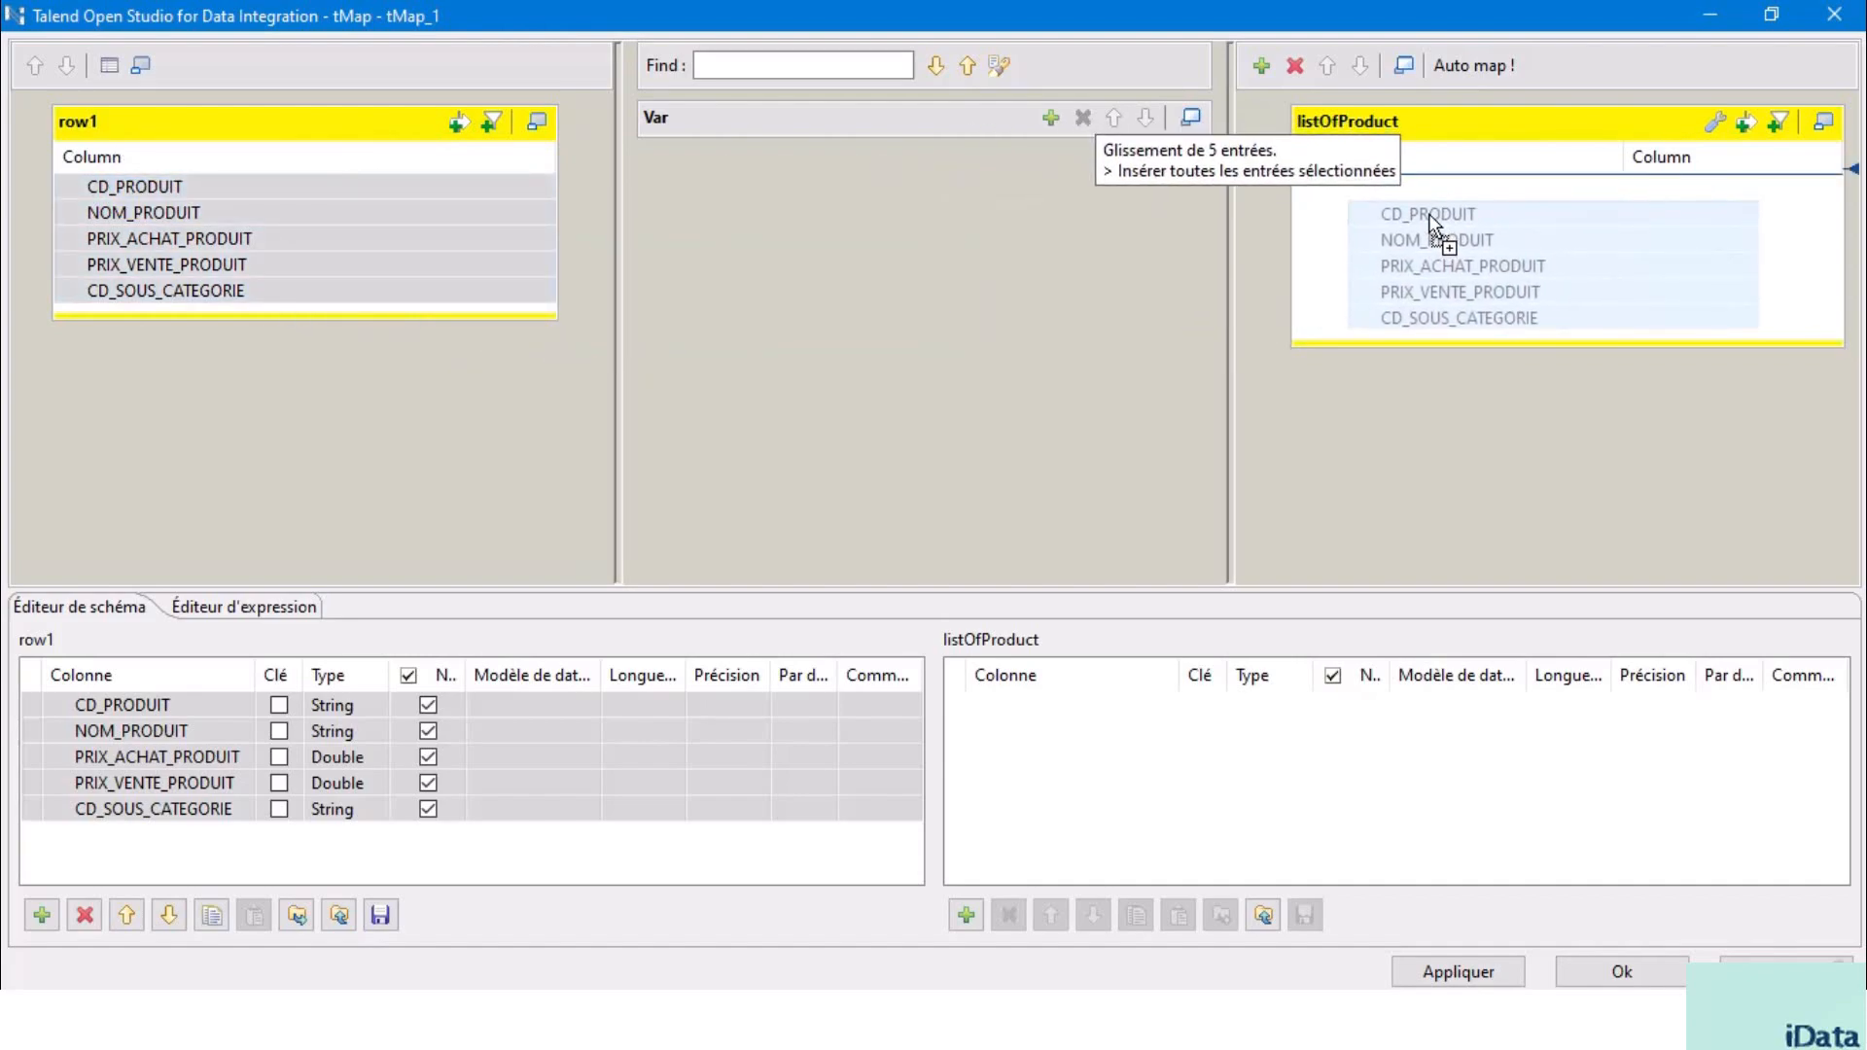
{"action": "left_click_drag", "start_coordinate": [1429, 222], "coordinate": [1430, 223]}
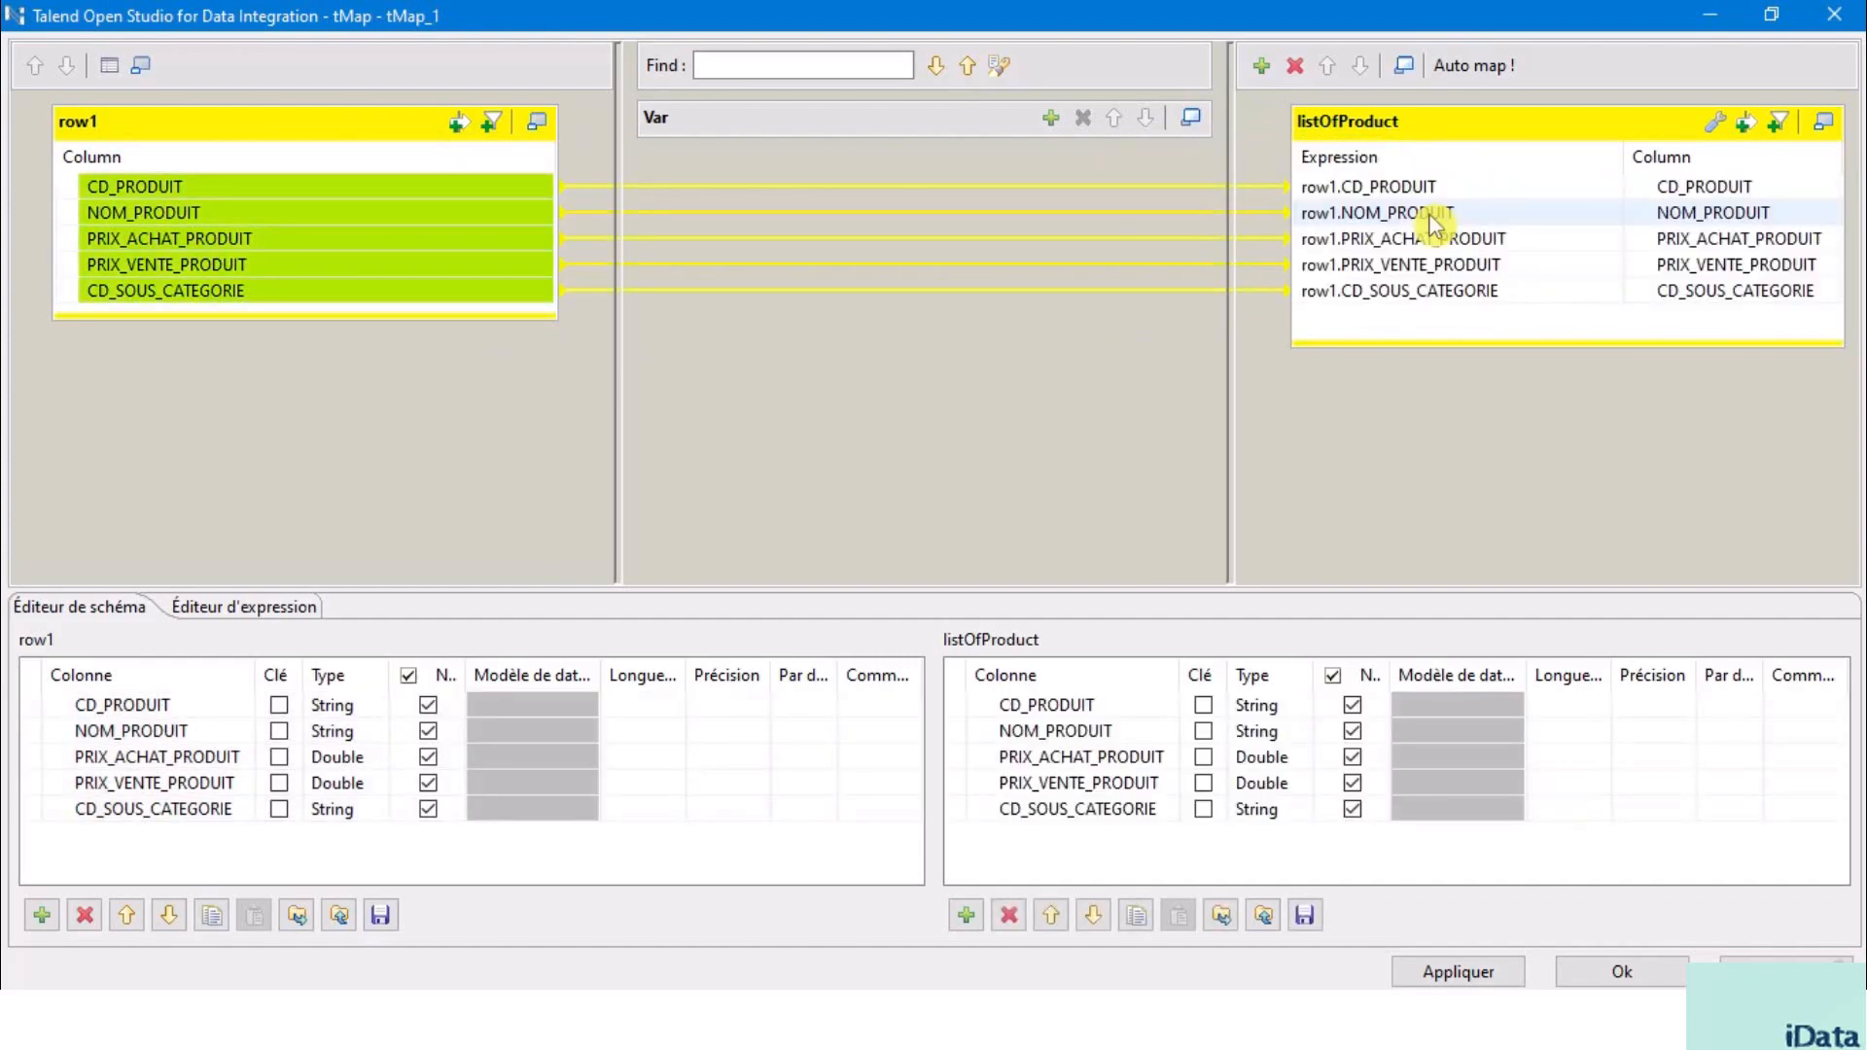
{"action": "left_click", "coordinate": [1456, 118]}
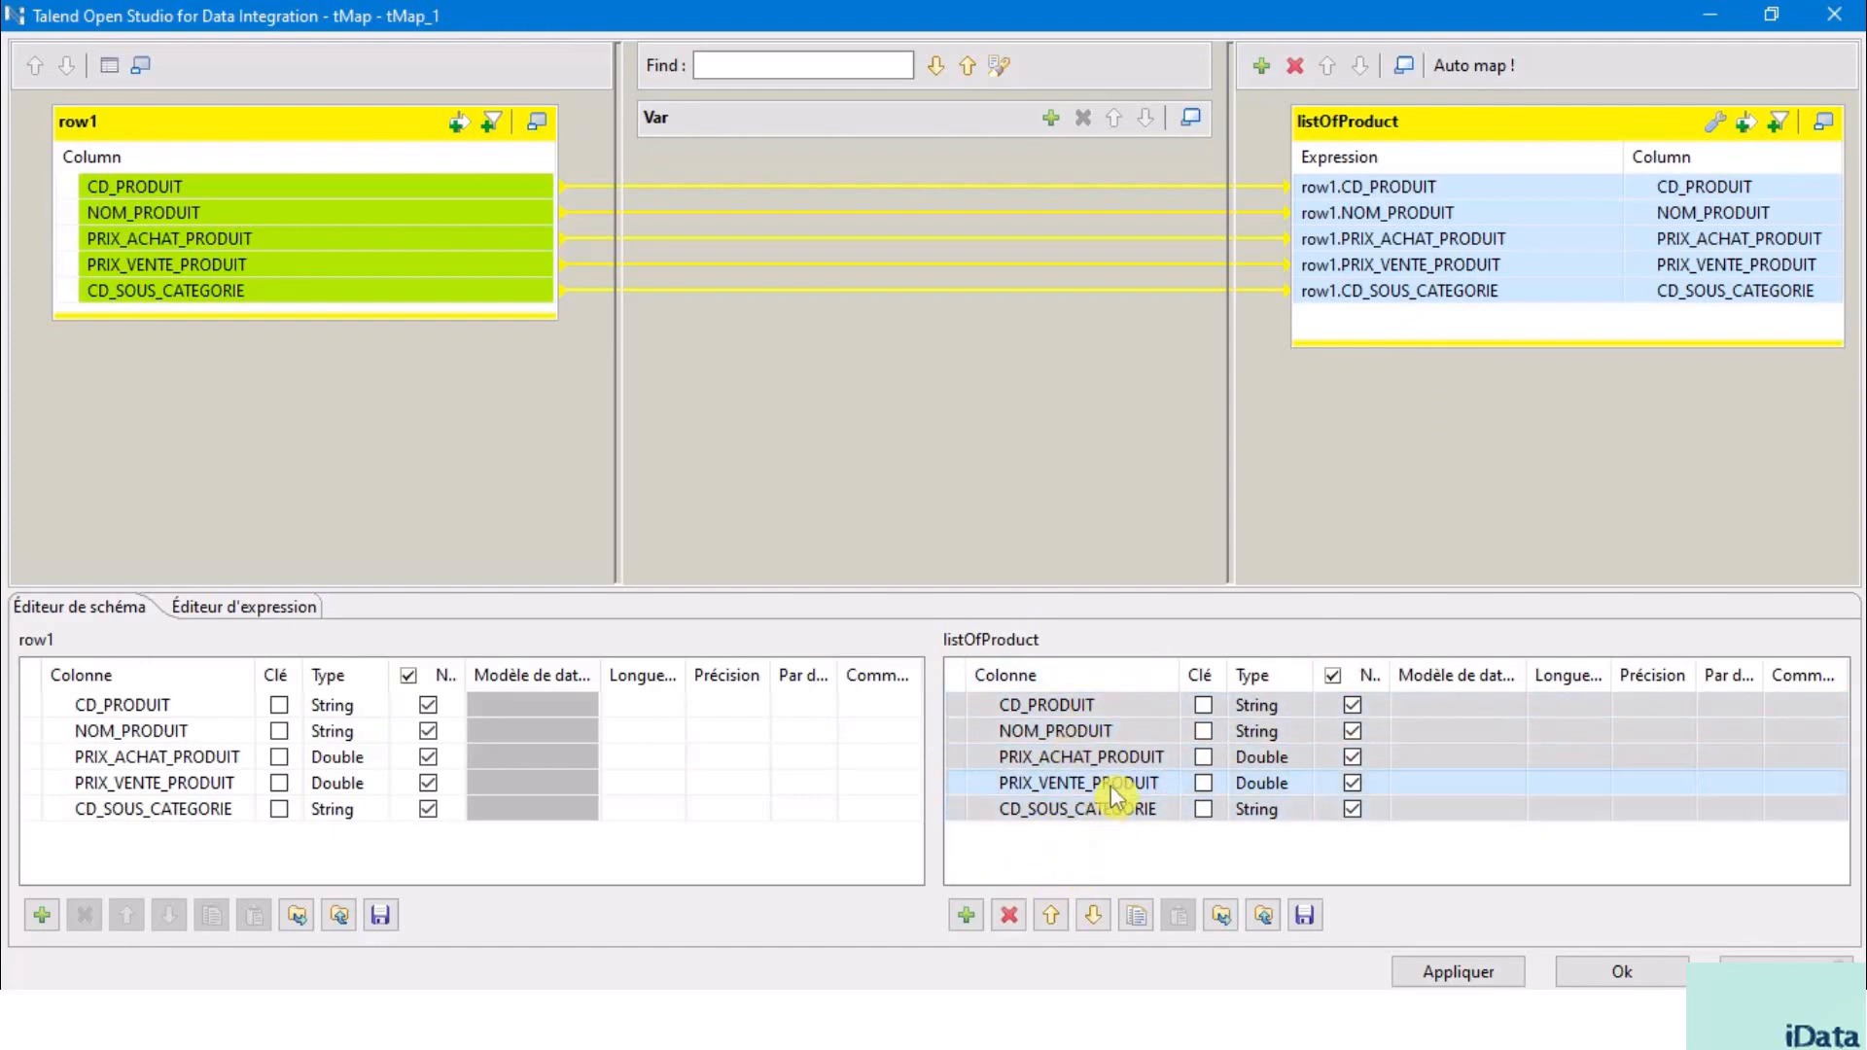
{"action": "left_click", "coordinate": [1089, 704]}
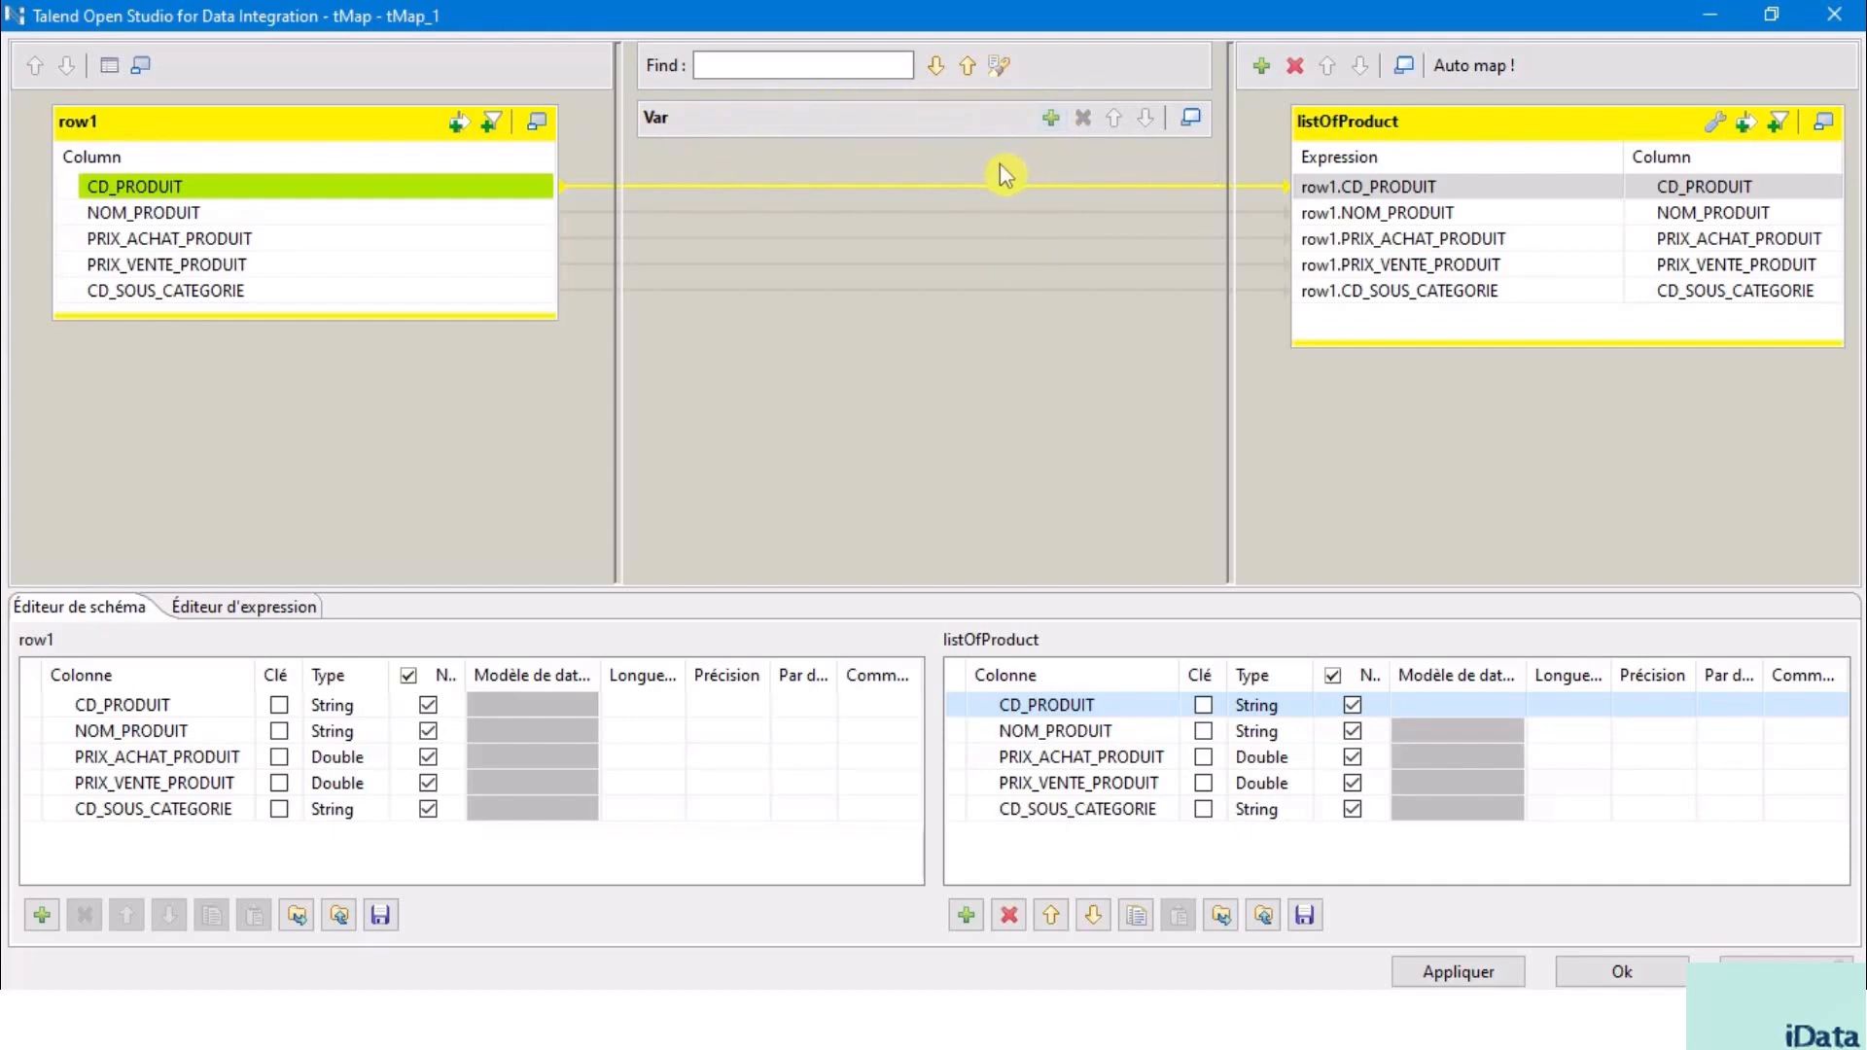
- Add a variable named DT_CREATION of type Date to the Var table
{"action": "left_click", "coordinate": [1052, 123]}
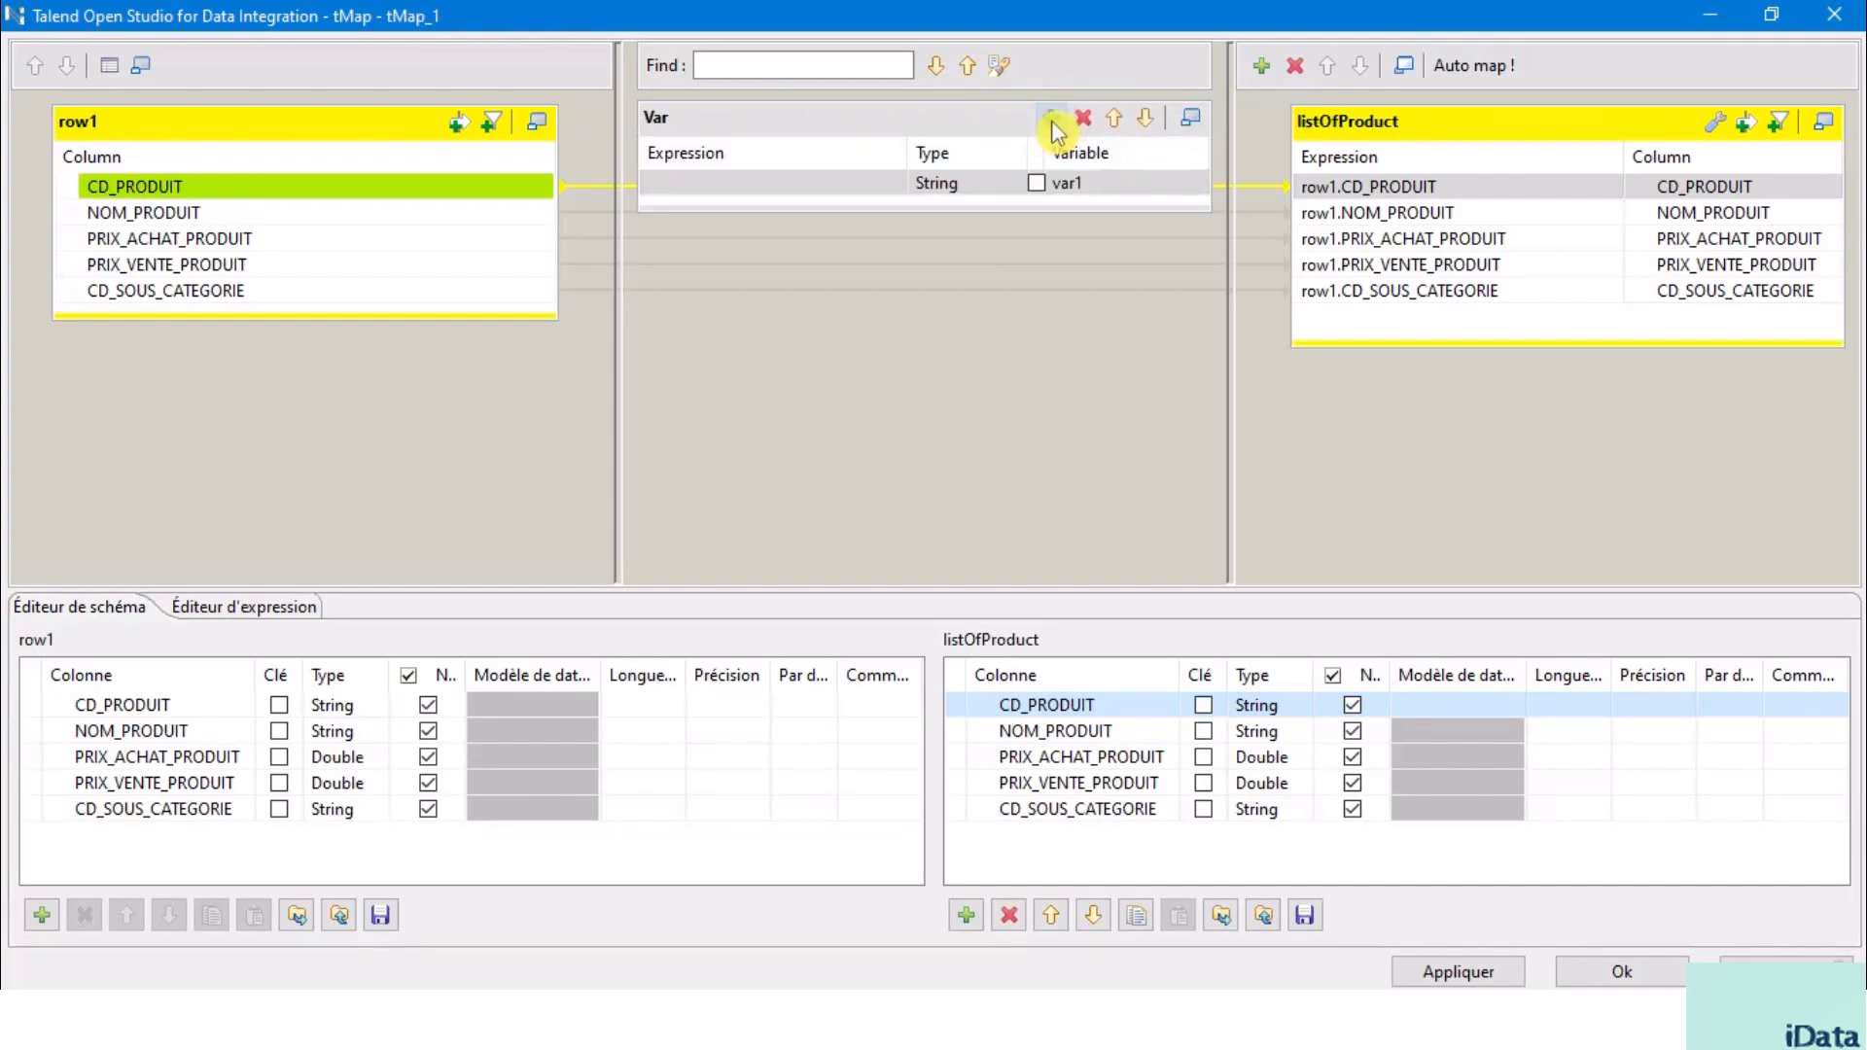
{"action": "left_click", "coordinate": [1096, 188]}
{"action": "left_click", "coordinate": [1096, 187]}
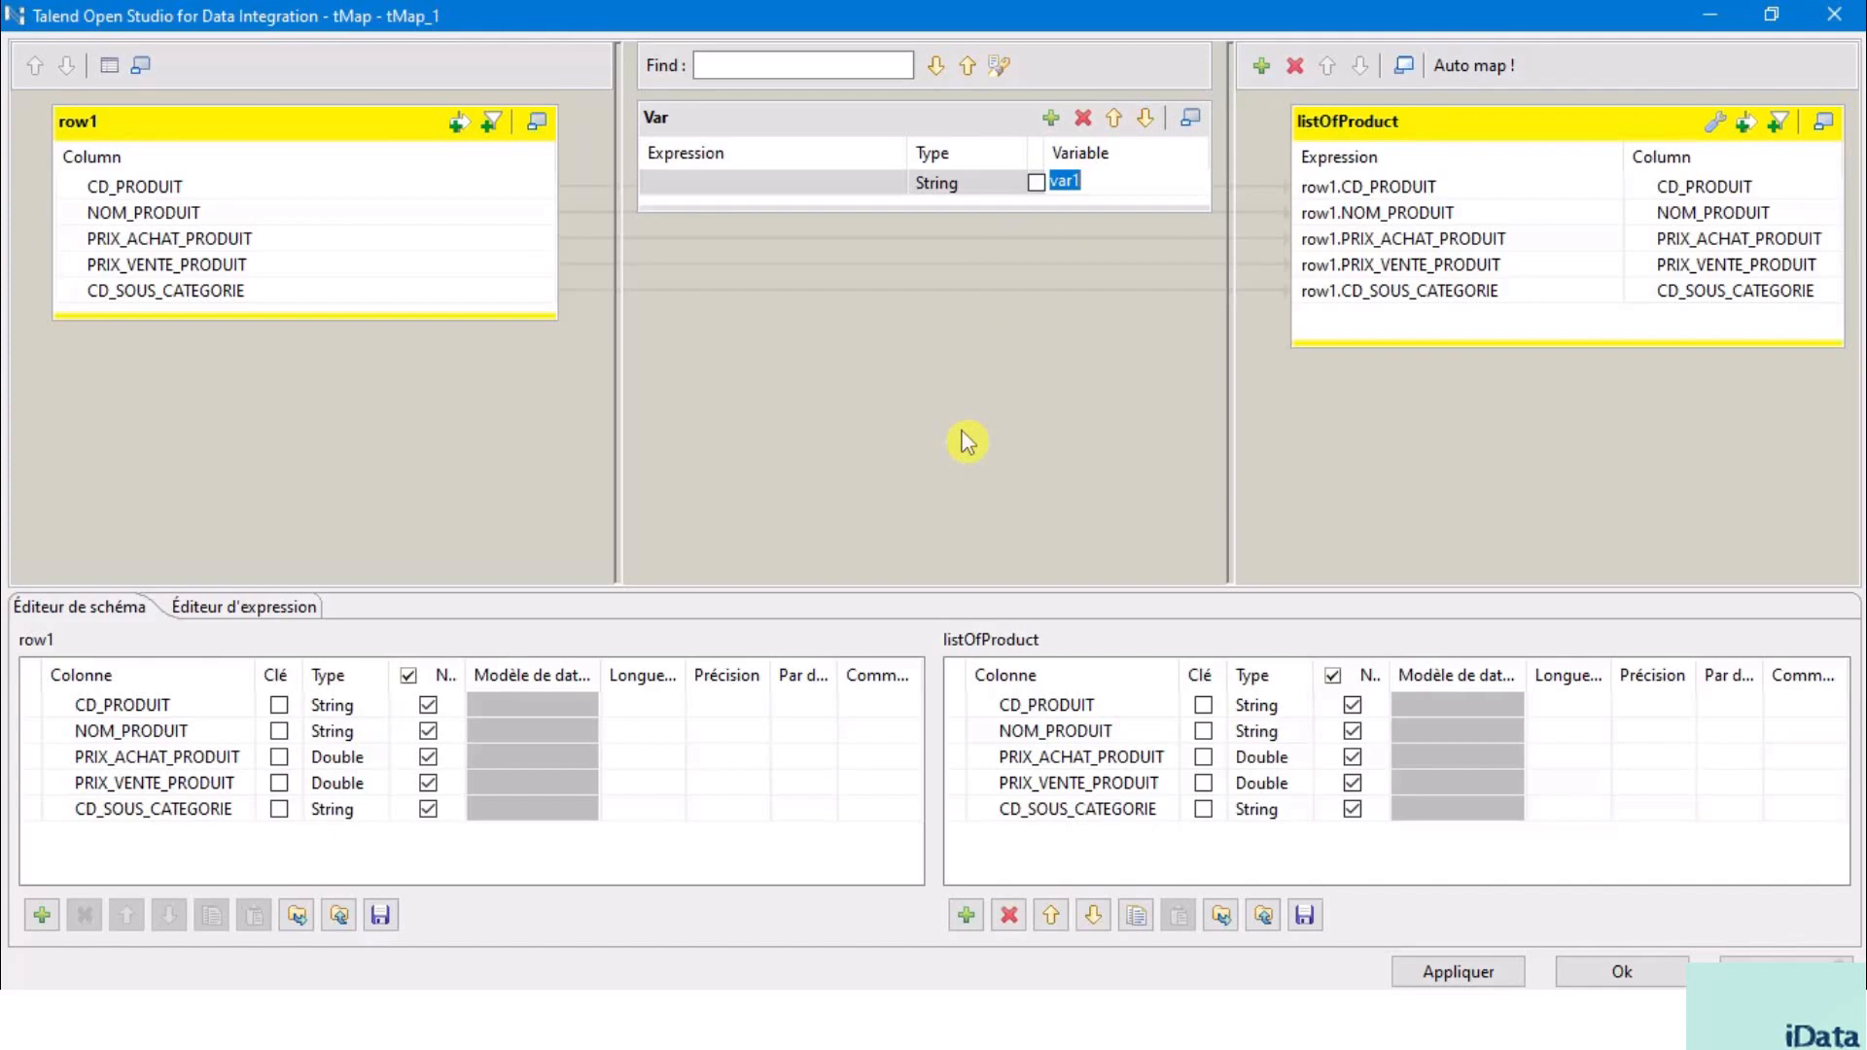
{"action": "type", "text": "DT_CREATION"}
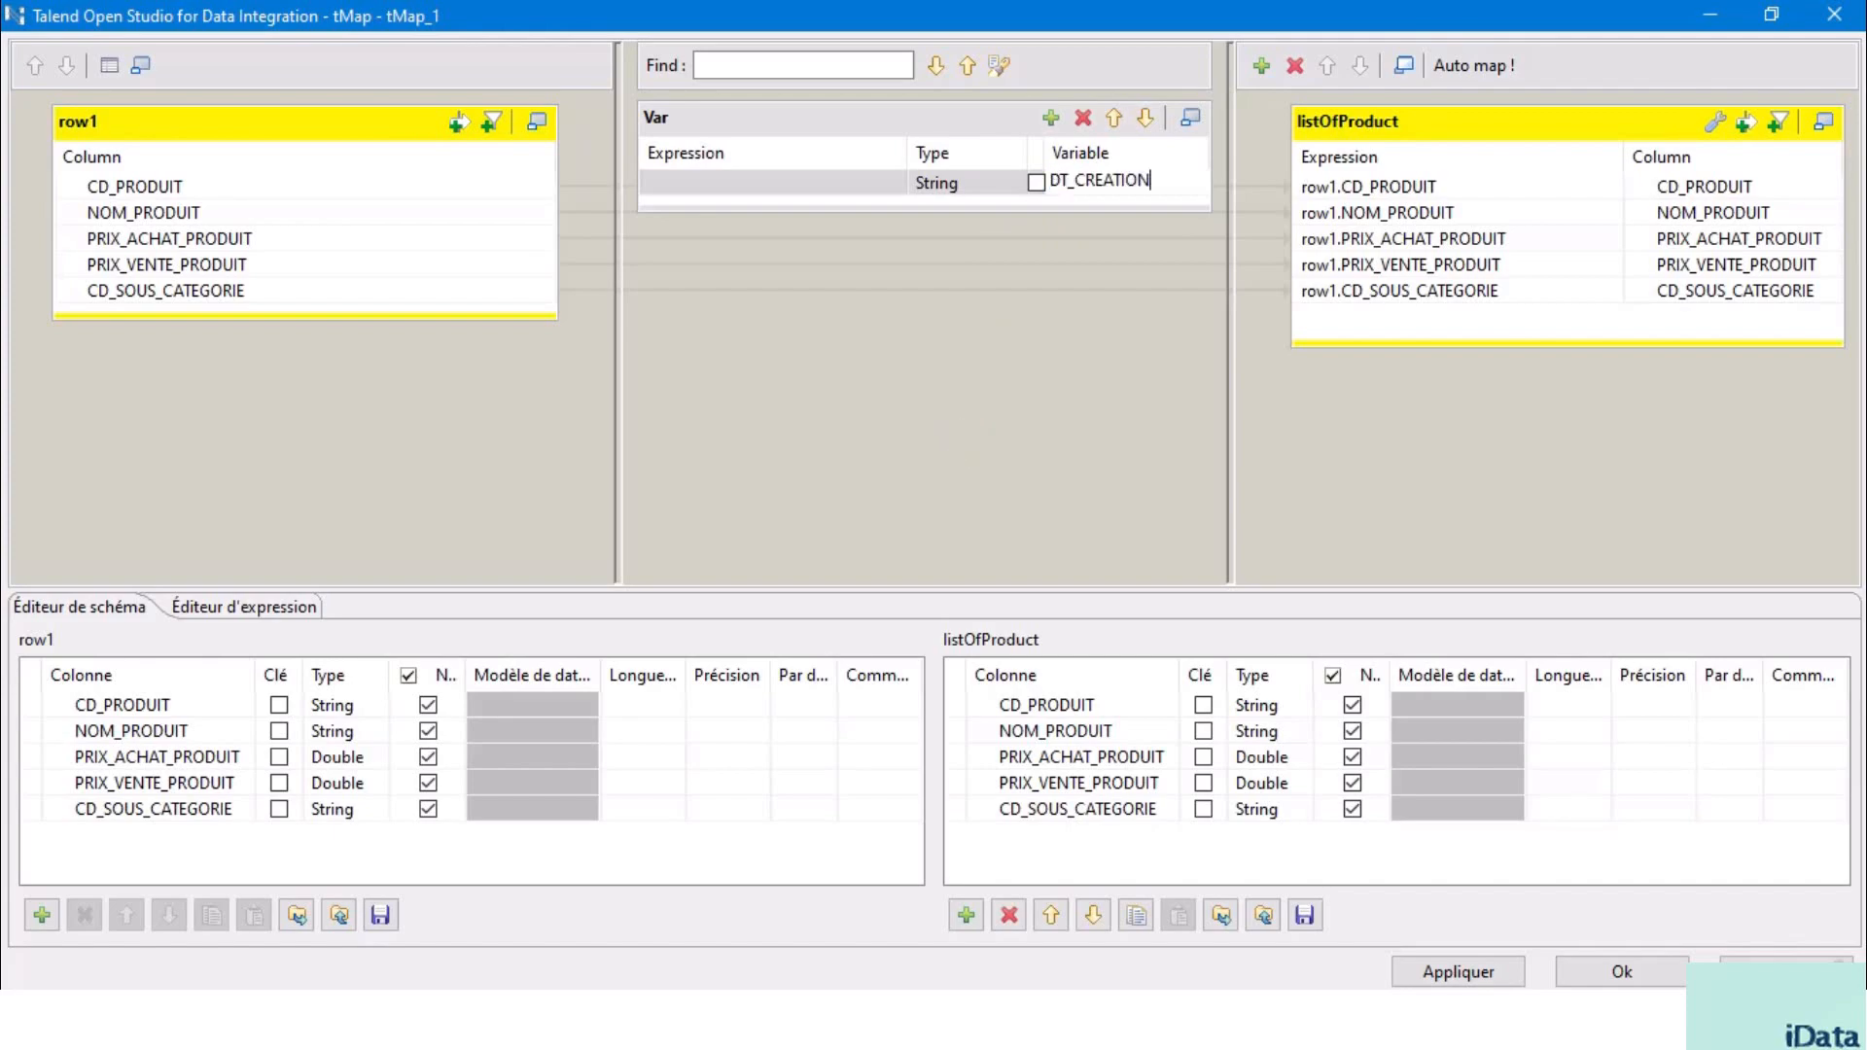
{"action": "left_click", "coordinate": [951, 191]}
{"action": "left_click", "coordinate": [951, 191]}
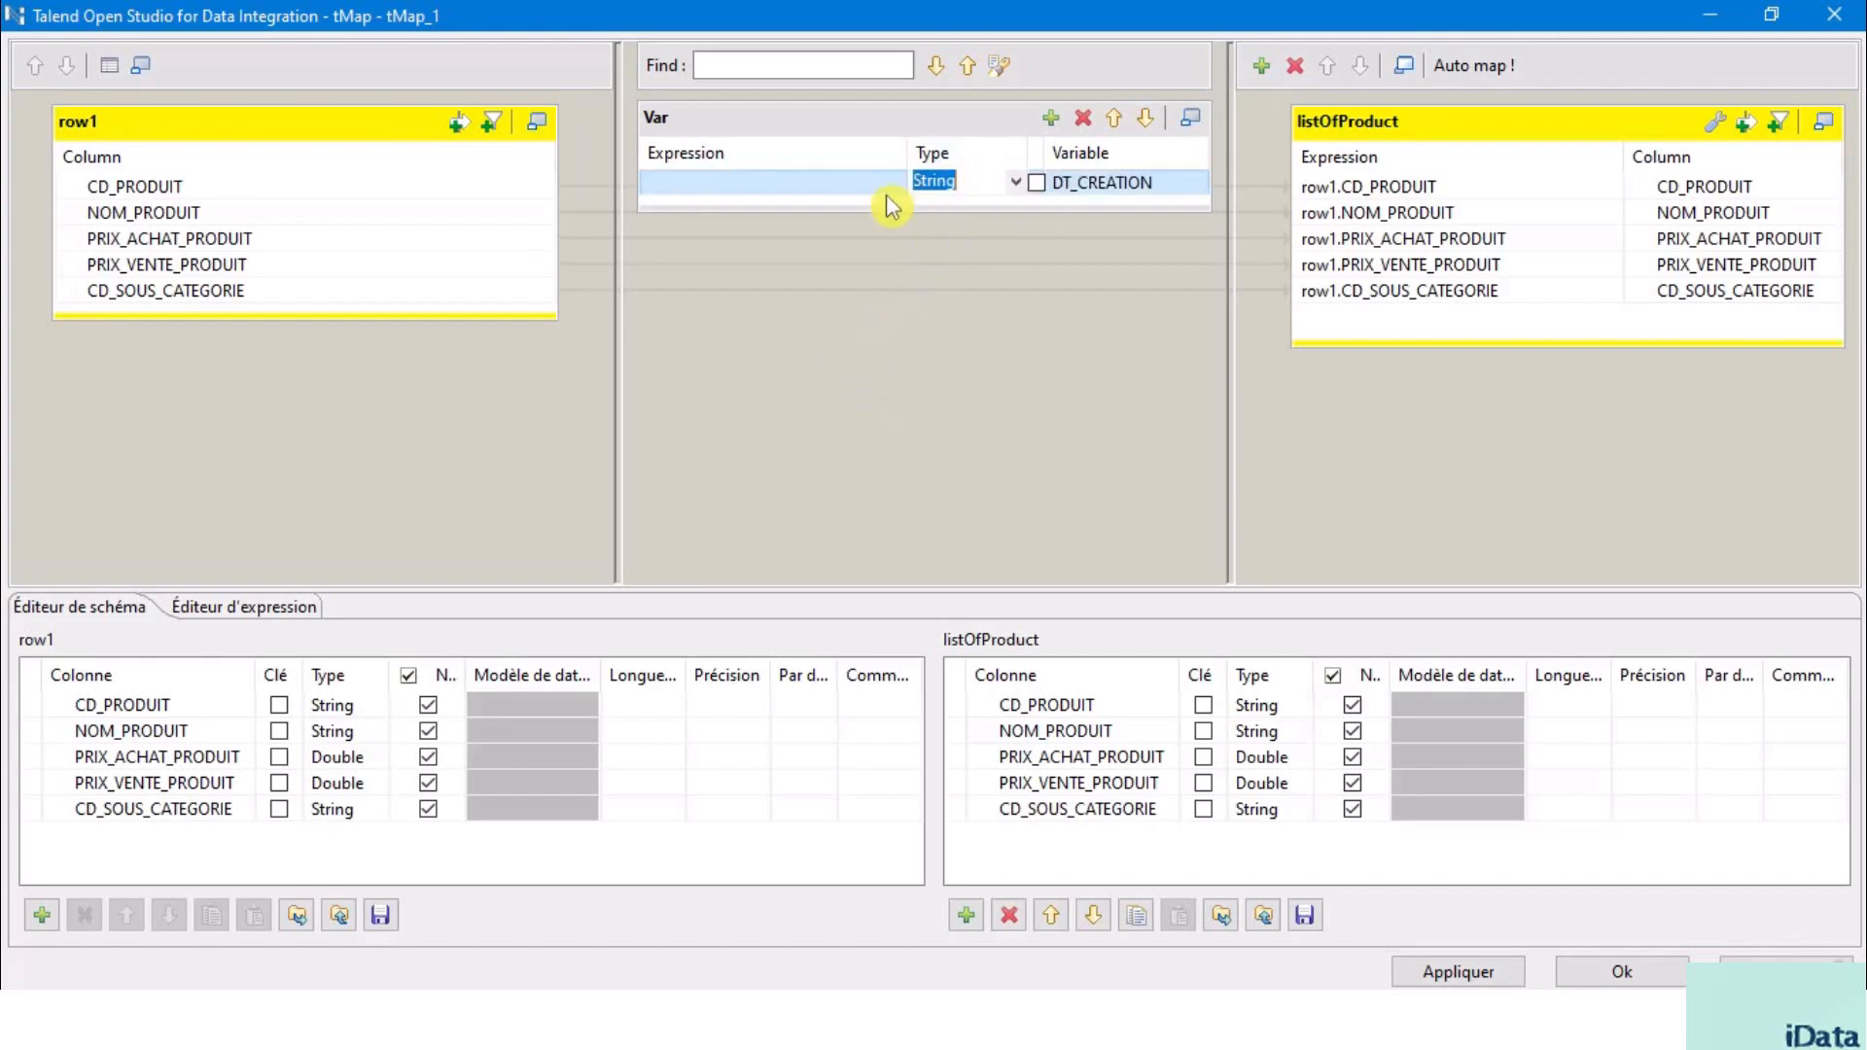
{"action": "left_click", "coordinate": [1016, 184]}
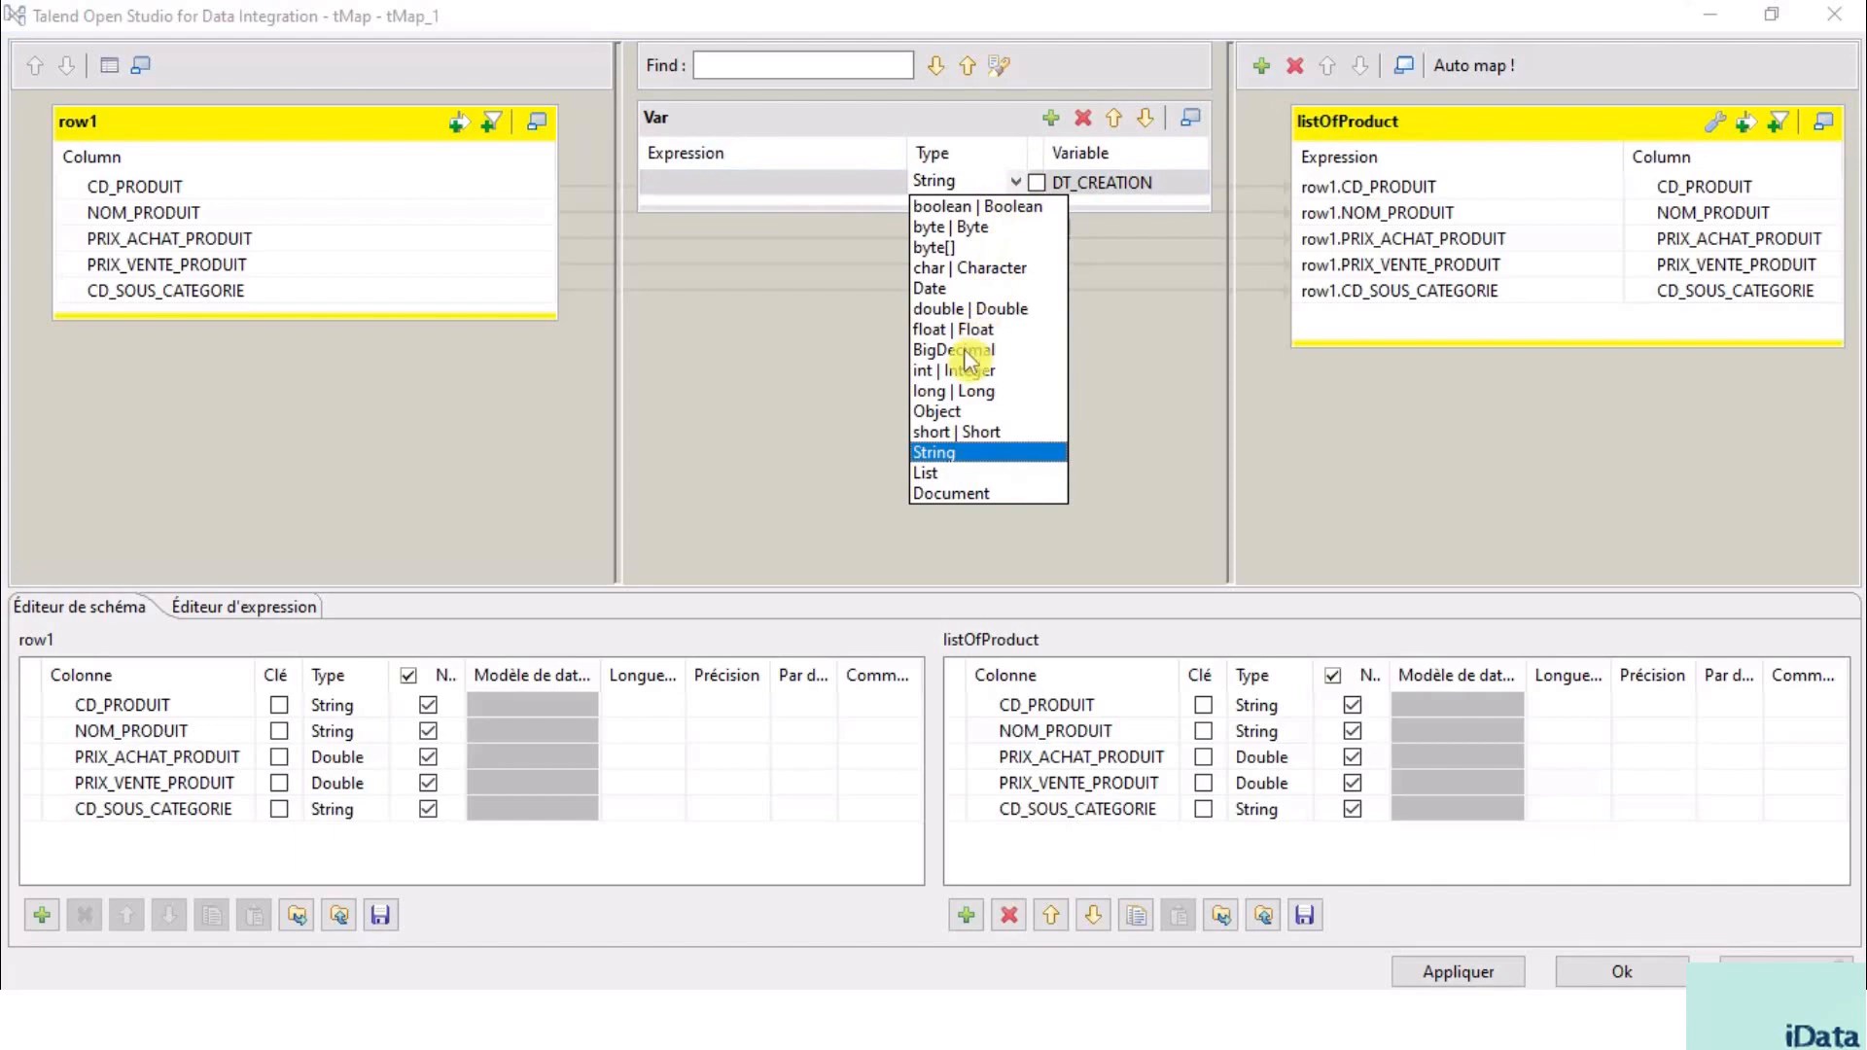
{"action": "left_click", "coordinate": [959, 287]}
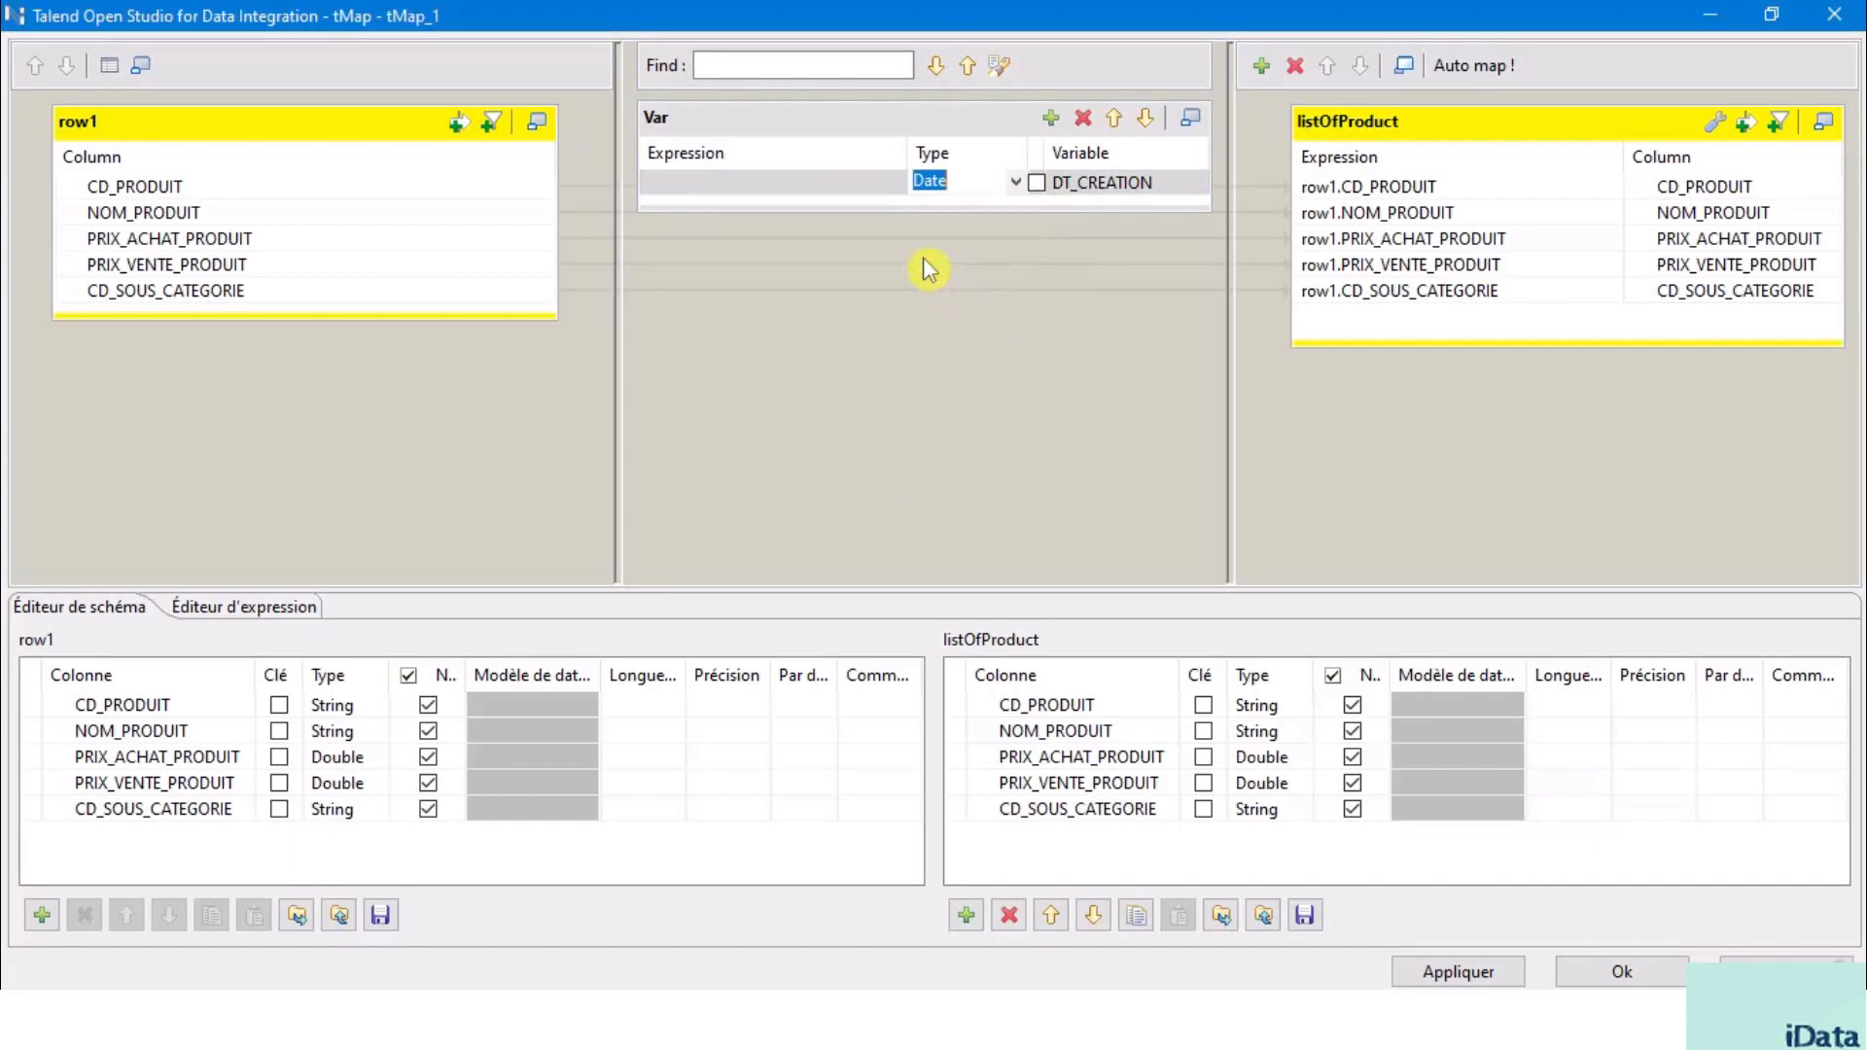
- Widen the Var area and set the DT_CREATION variable's expression to TalendDate.getCurrentDate
{"action": "left_click", "coordinate": [835, 184]}
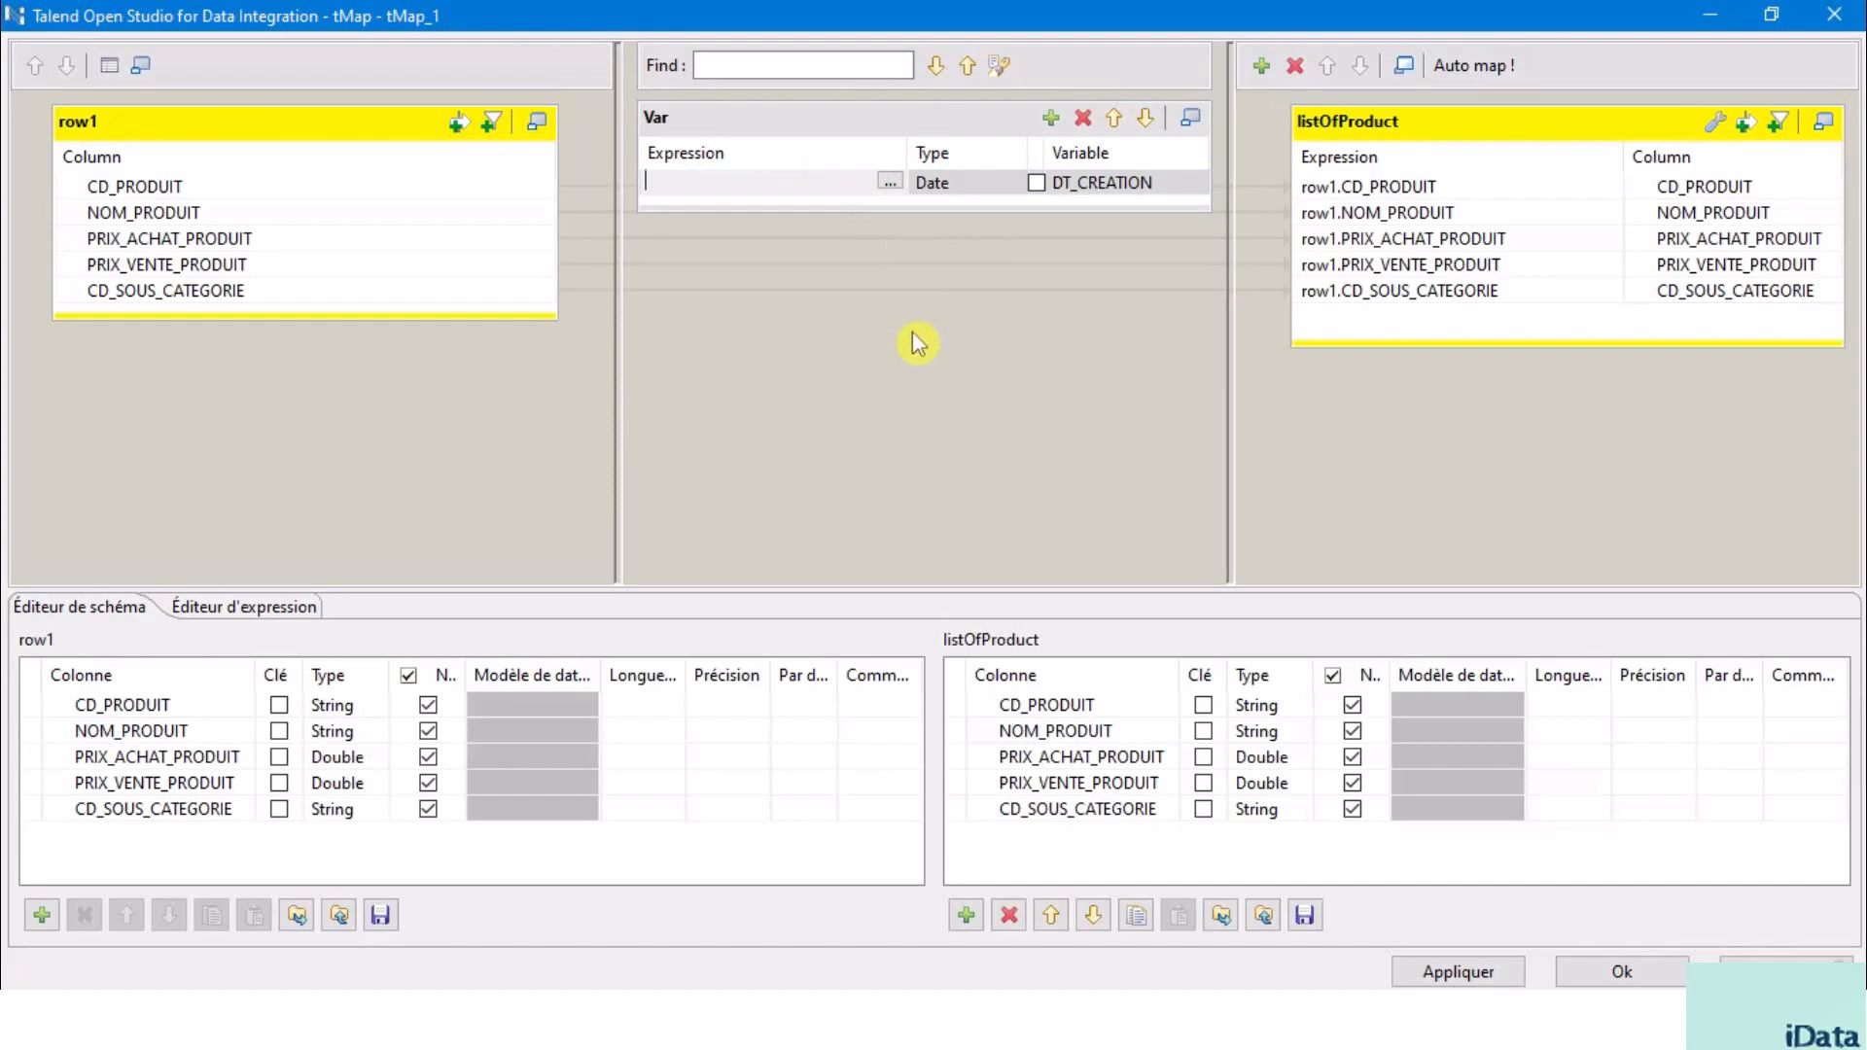
{"action": "left_click", "coordinate": [891, 185]}
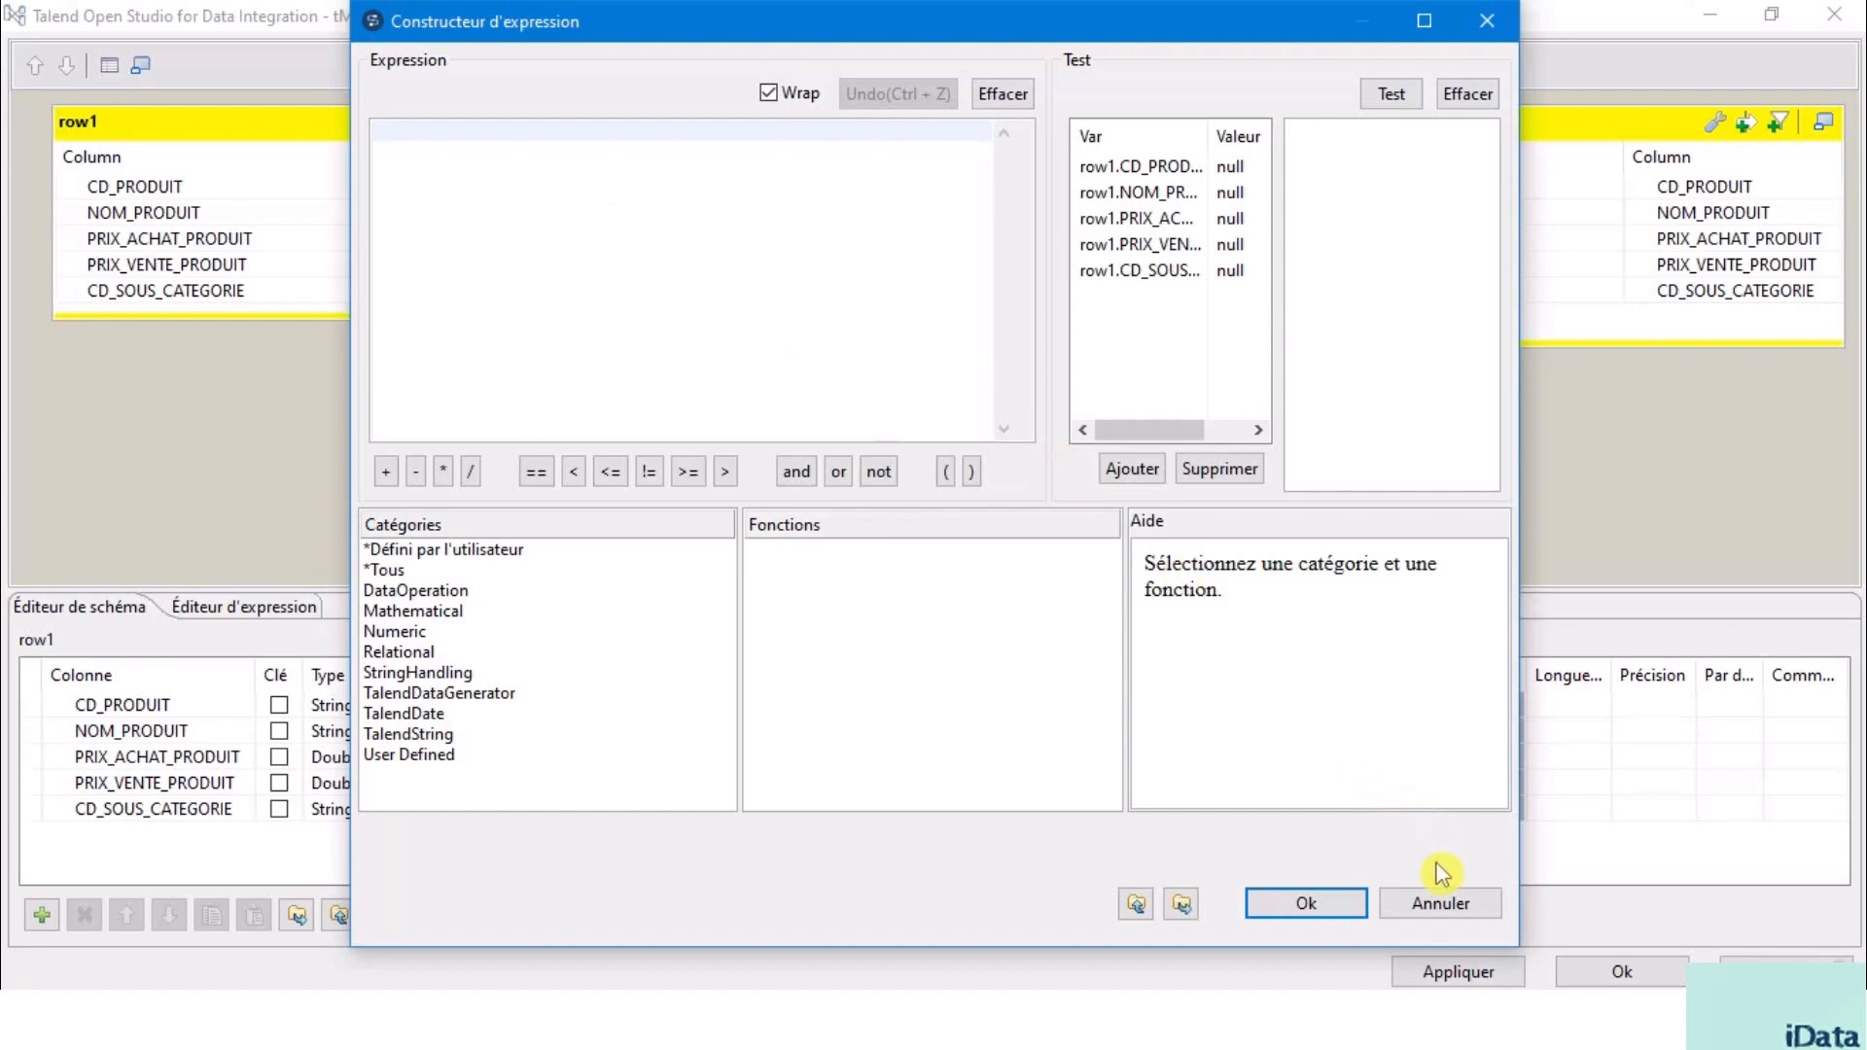
{"action": "left_click", "coordinate": [1412, 906]}
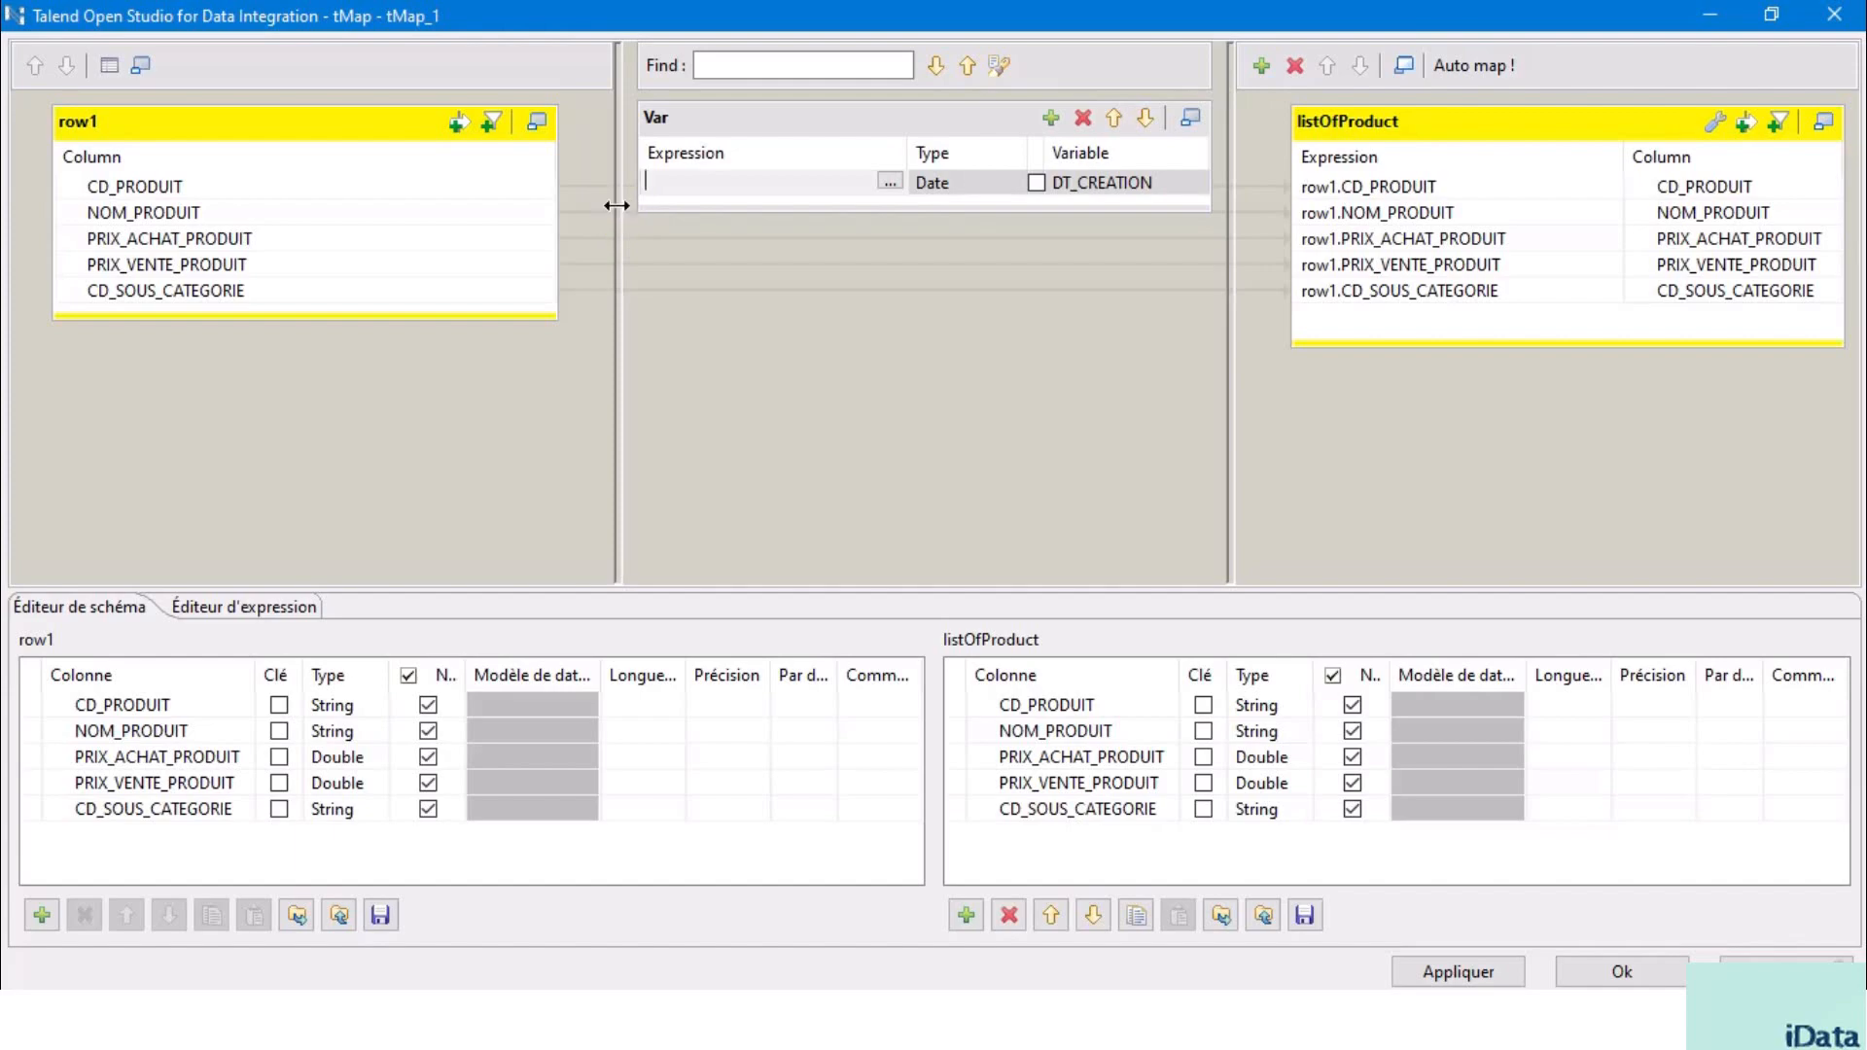
{"action": "left_click_drag", "start_coordinate": [616, 206], "coordinate": [527, 205]}
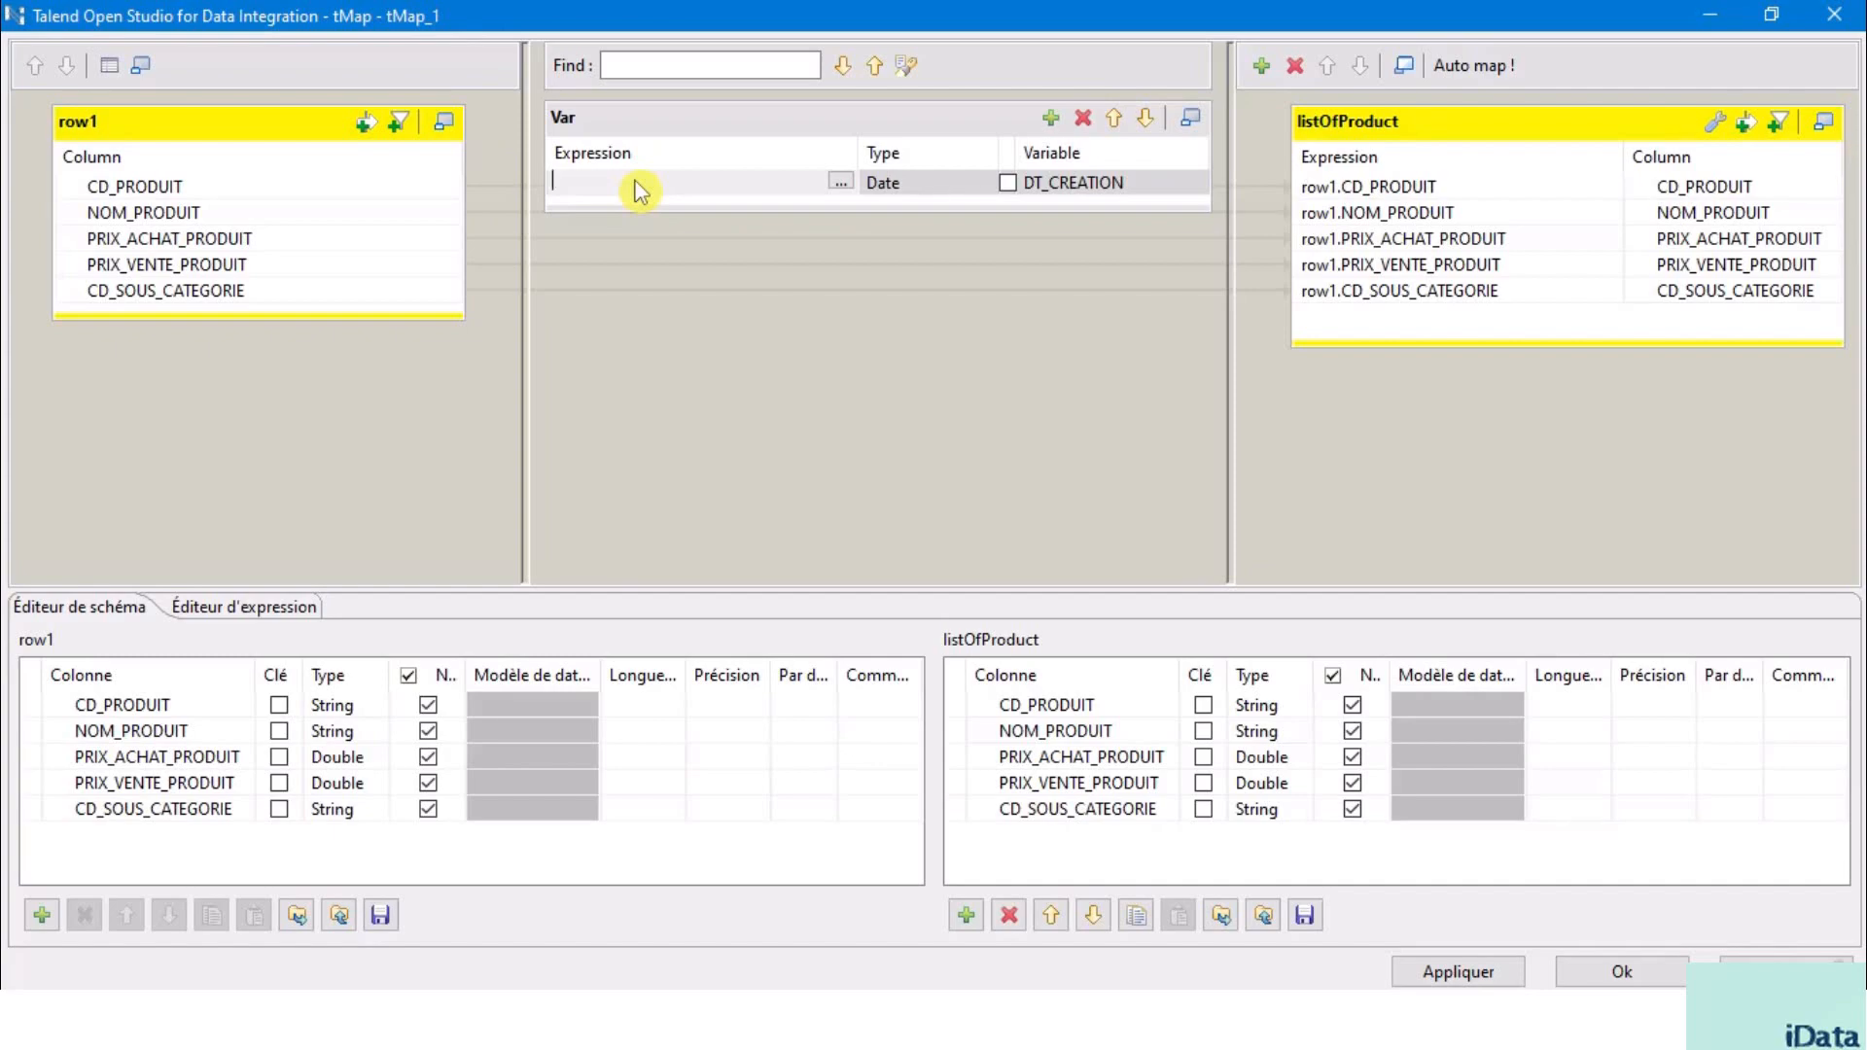
{"action": "type", "text": "TalendDate.getCurrentDate"}
{"action": "left_click", "coordinate": [1118, 182]}
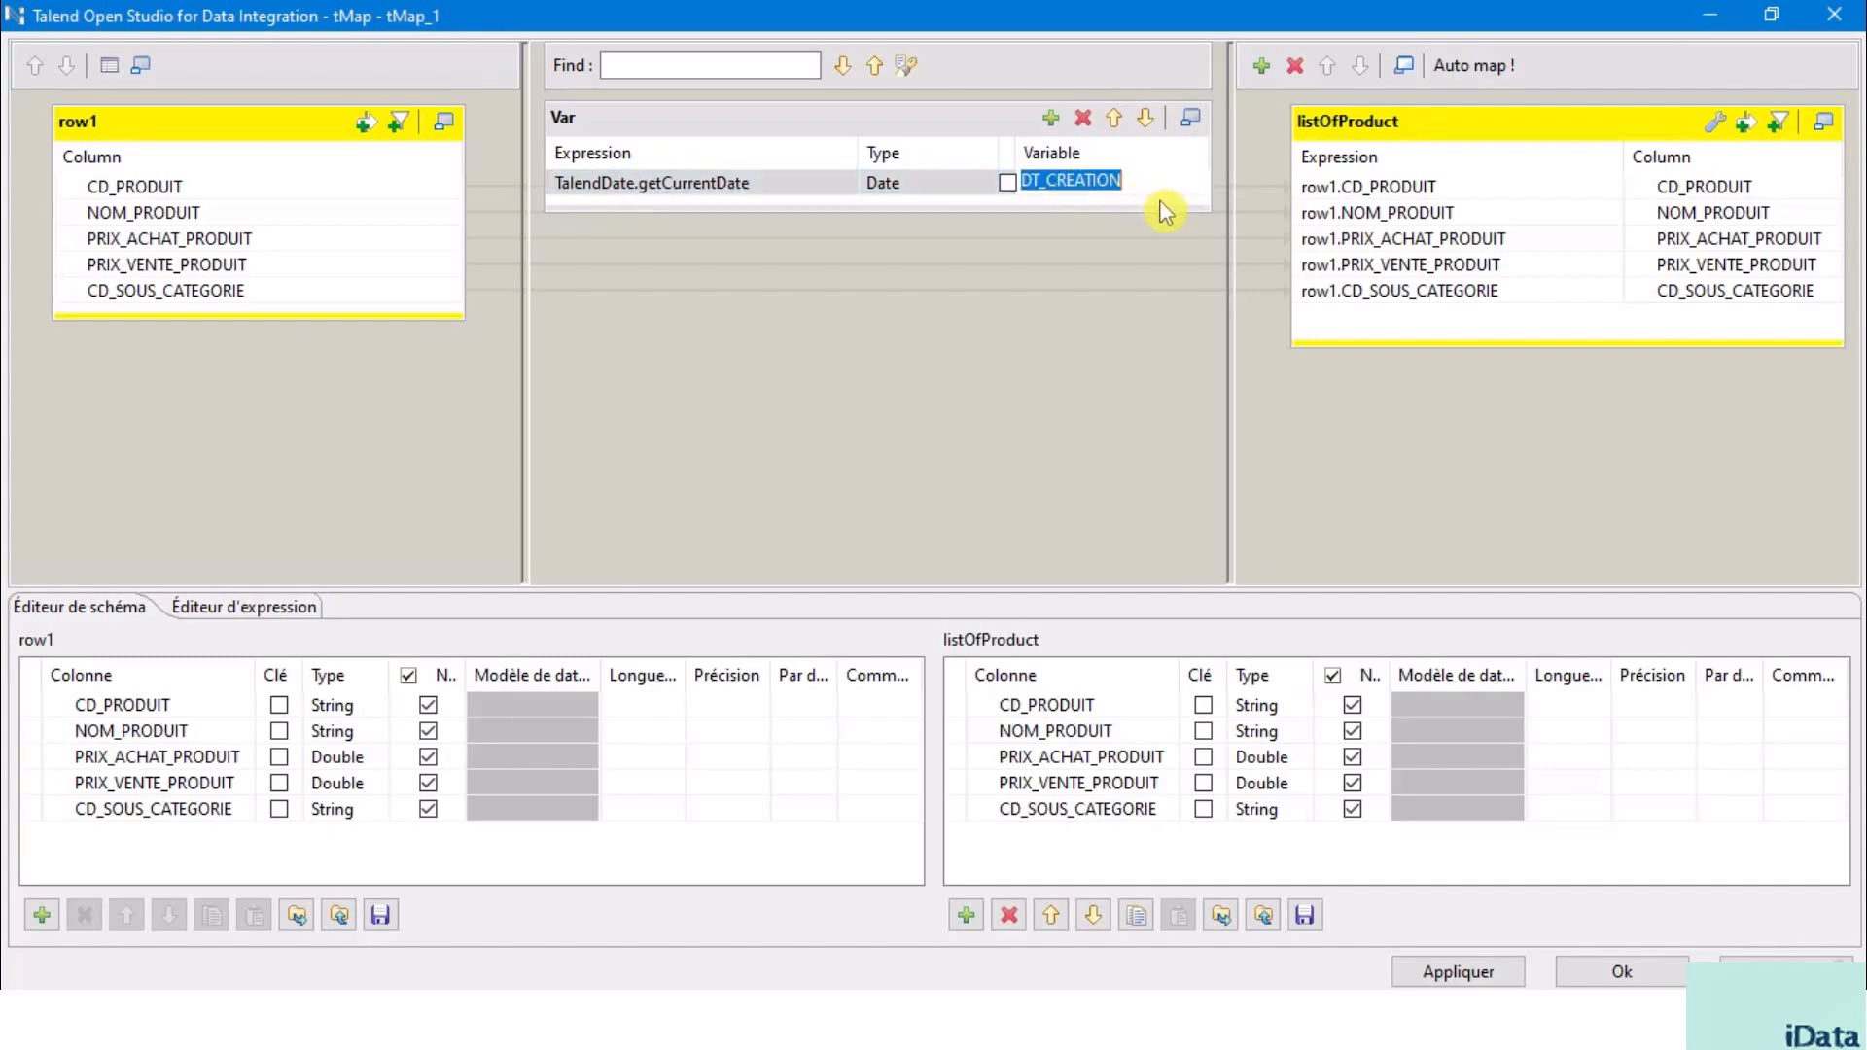
{"action": "left_click", "coordinate": [1099, 201]}
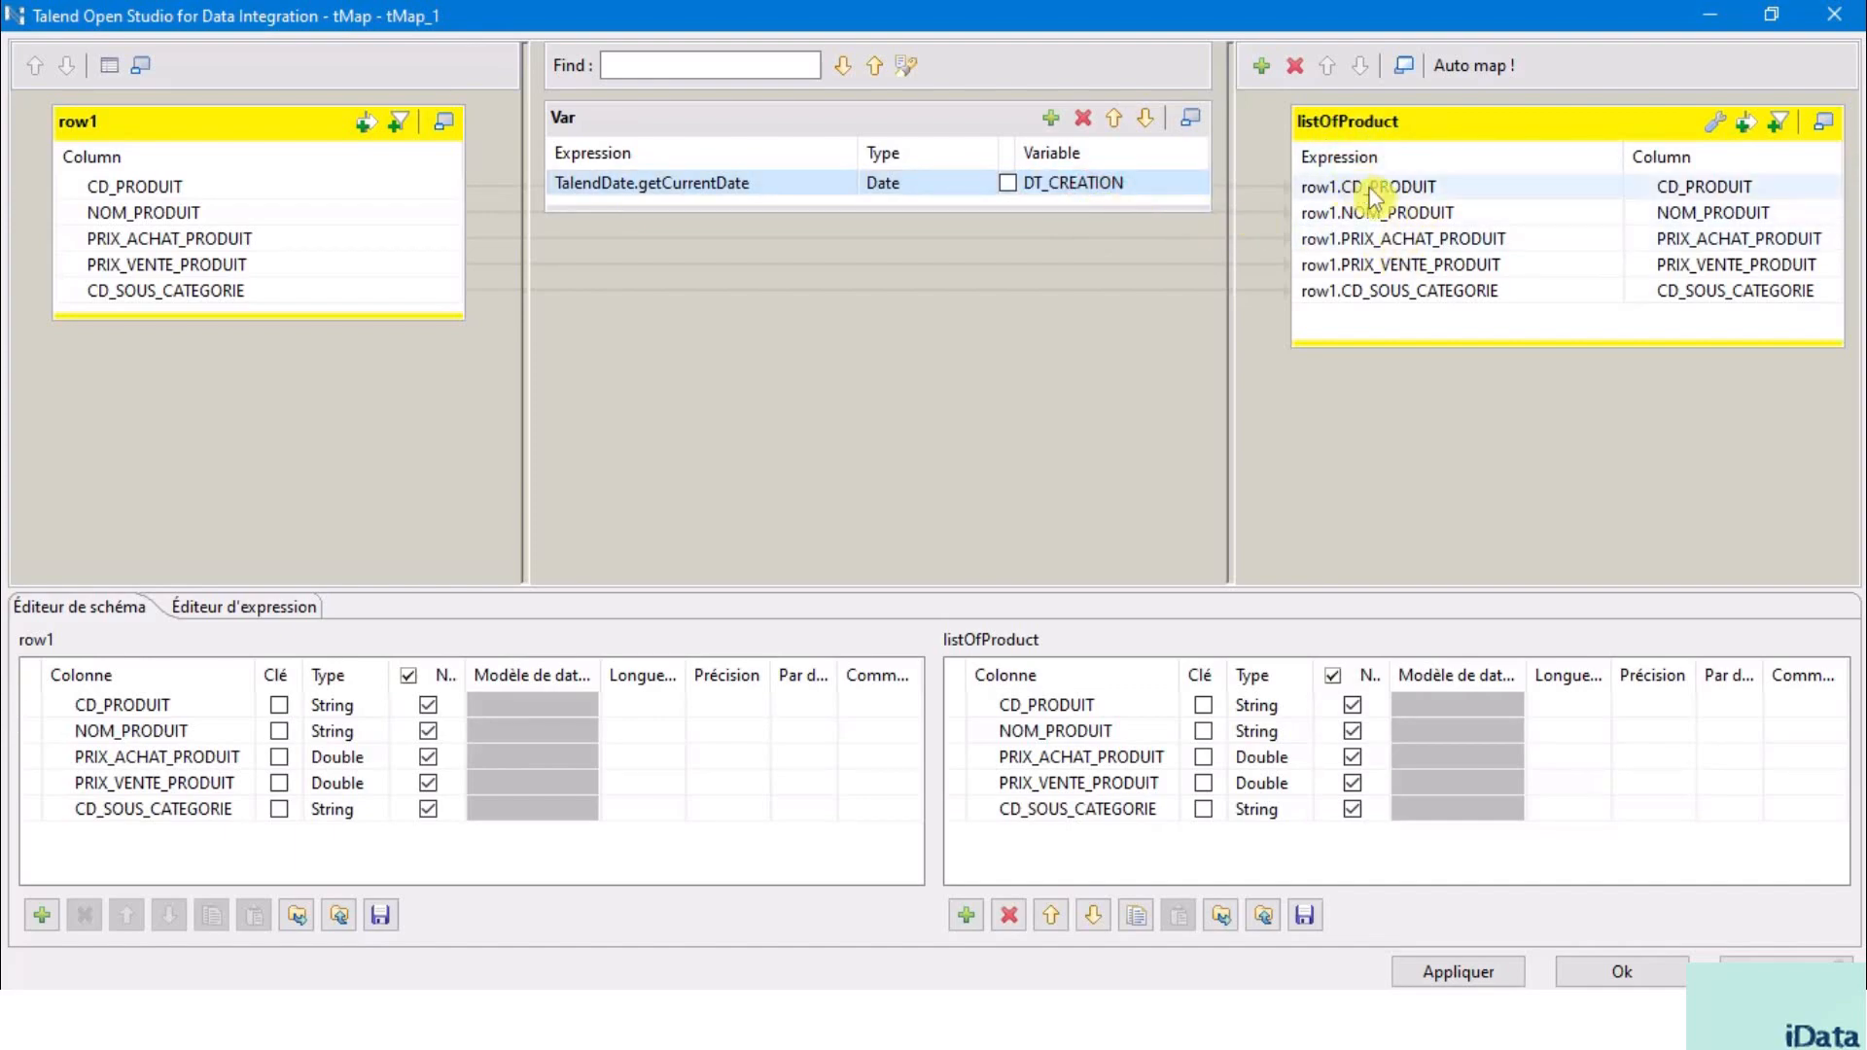
- Map the DT_CREATION variable to a new row below CD_SOUS_CATEGORIE in listOfProduct and enlarge the output table
{"action": "left_click_drag", "start_coordinate": [1125, 186], "coordinate": [1380, 326]}
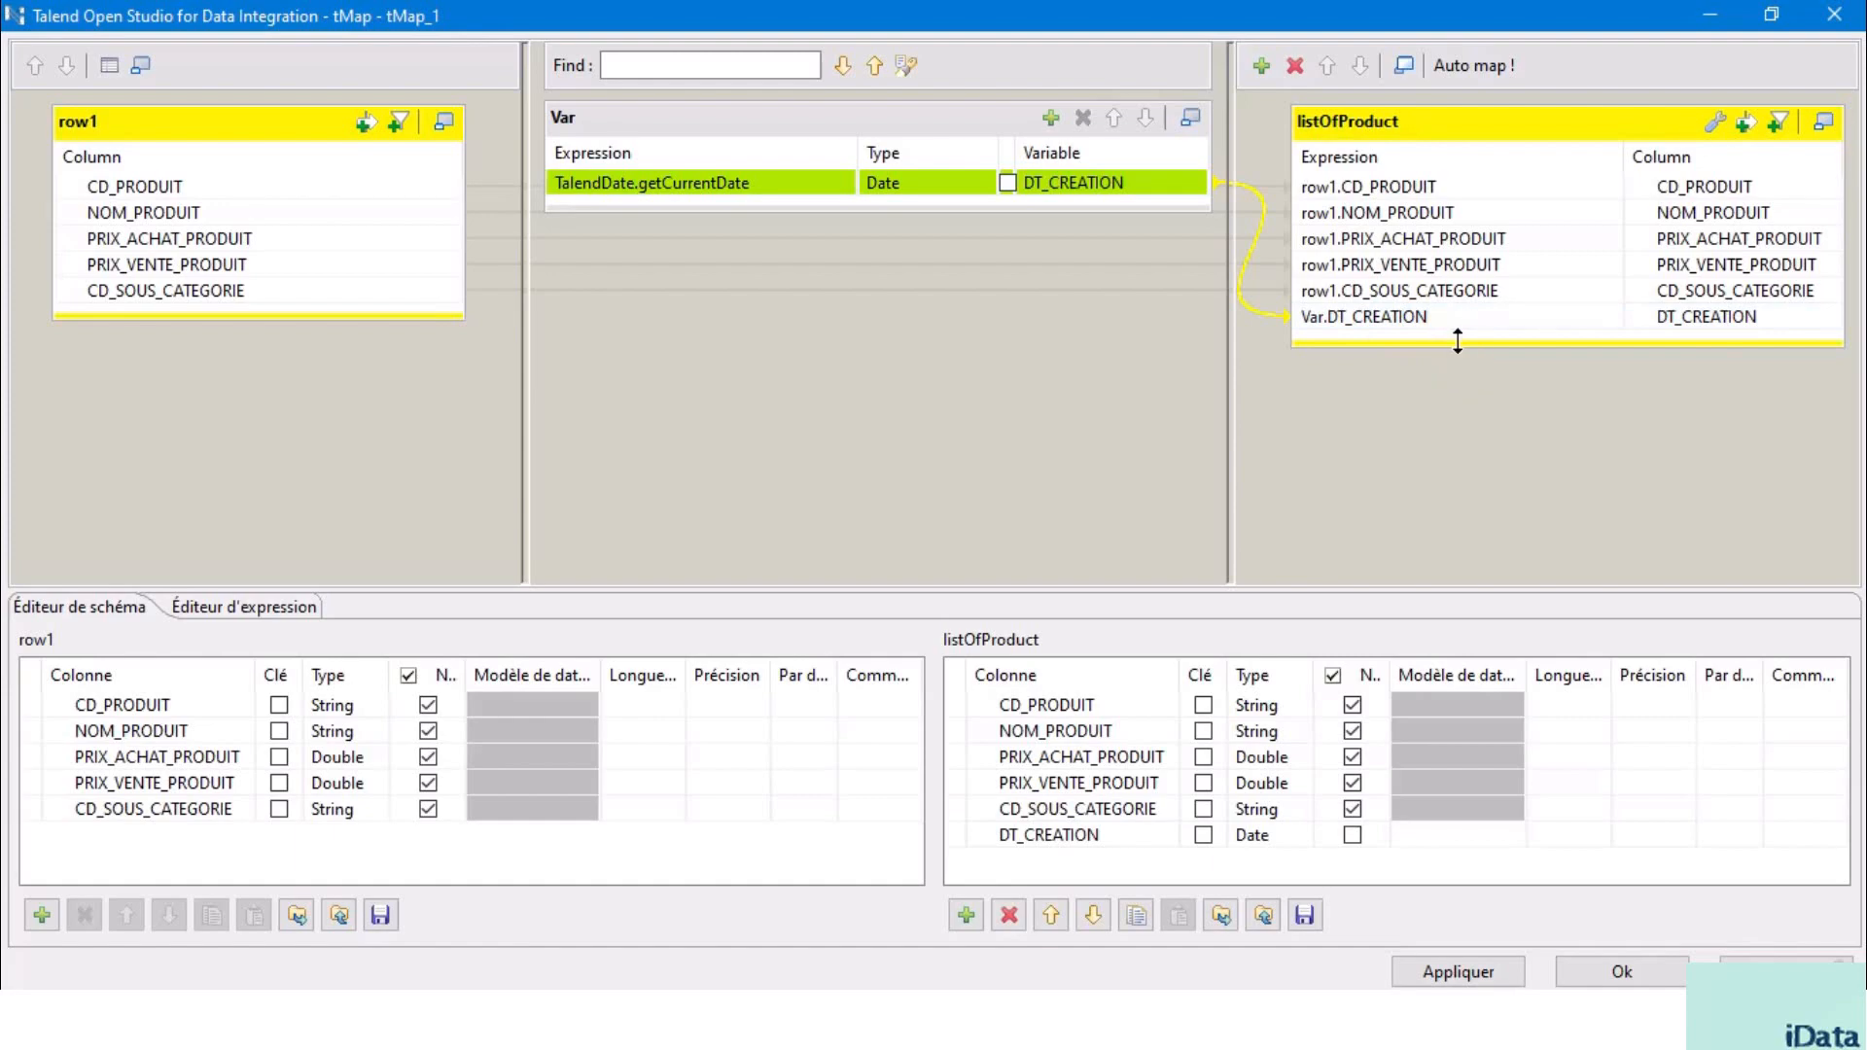
{"action": "left_click_drag", "start_coordinate": [1463, 343], "coordinate": [1477, 402]}
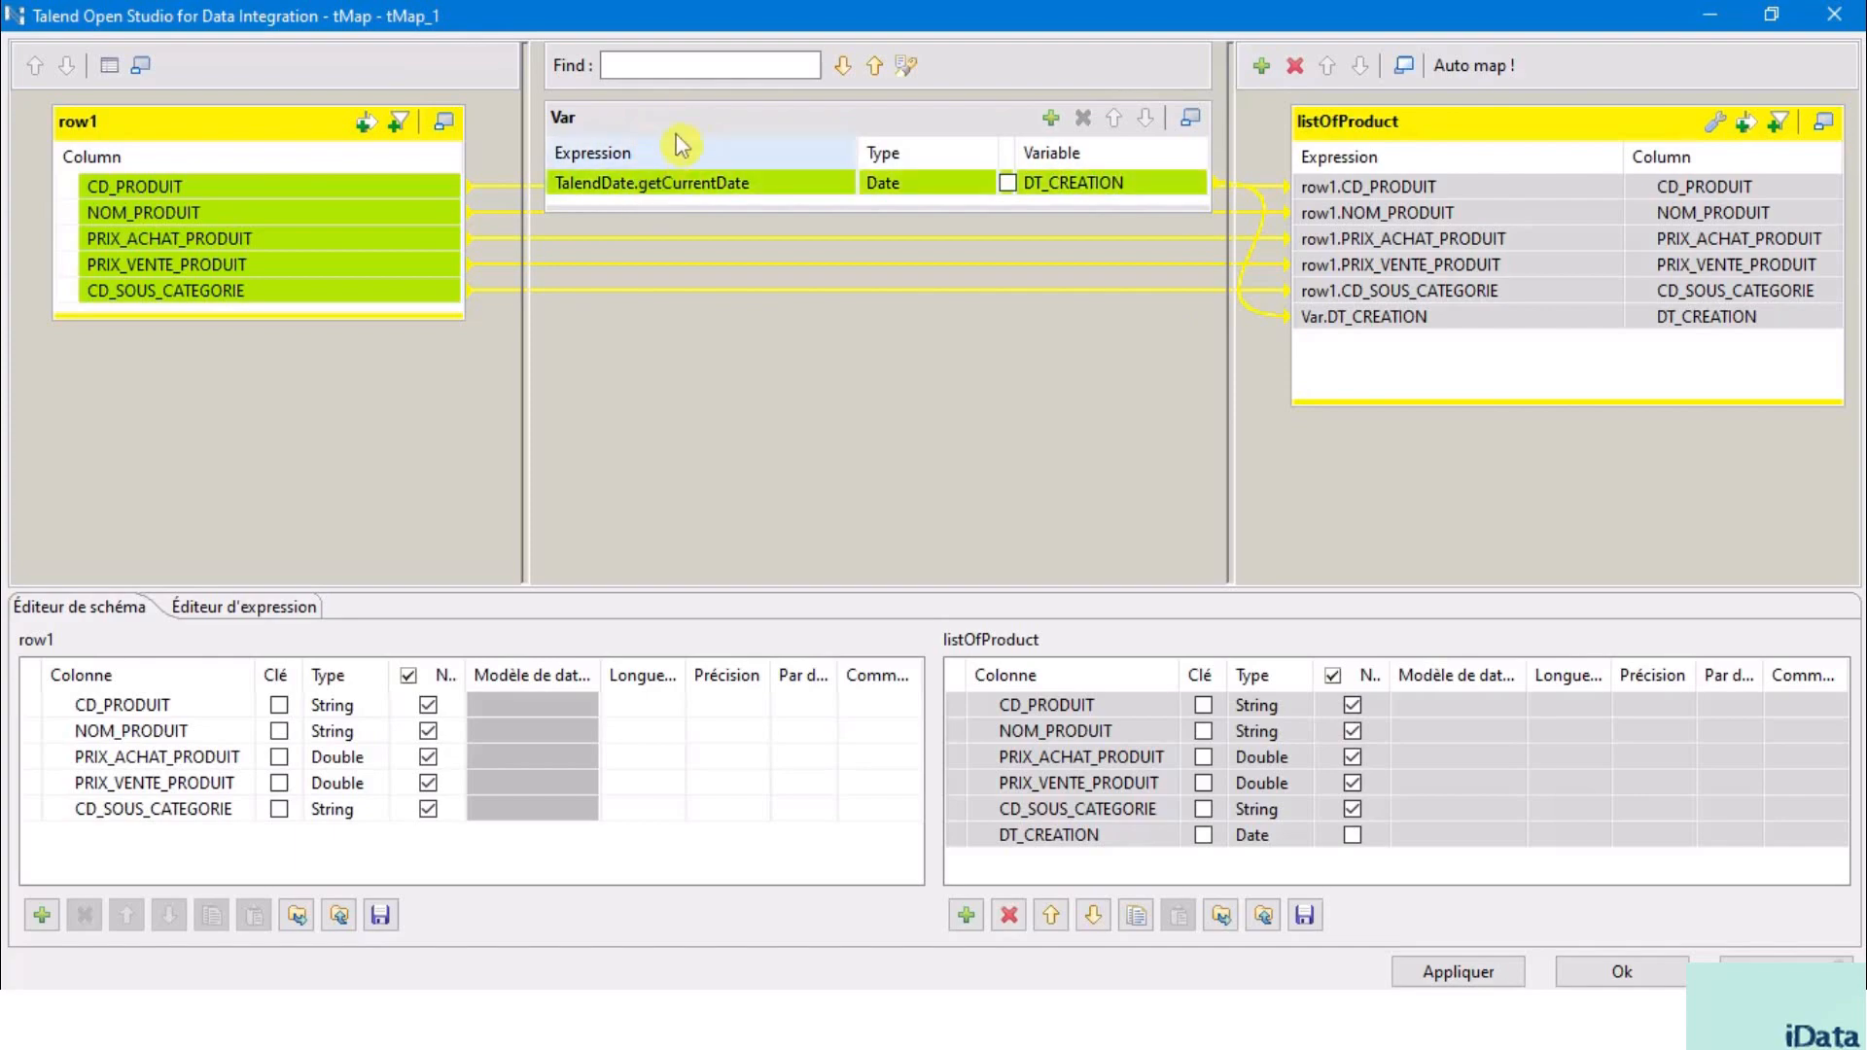
{"action": "left_click", "coordinate": [745, 187]}
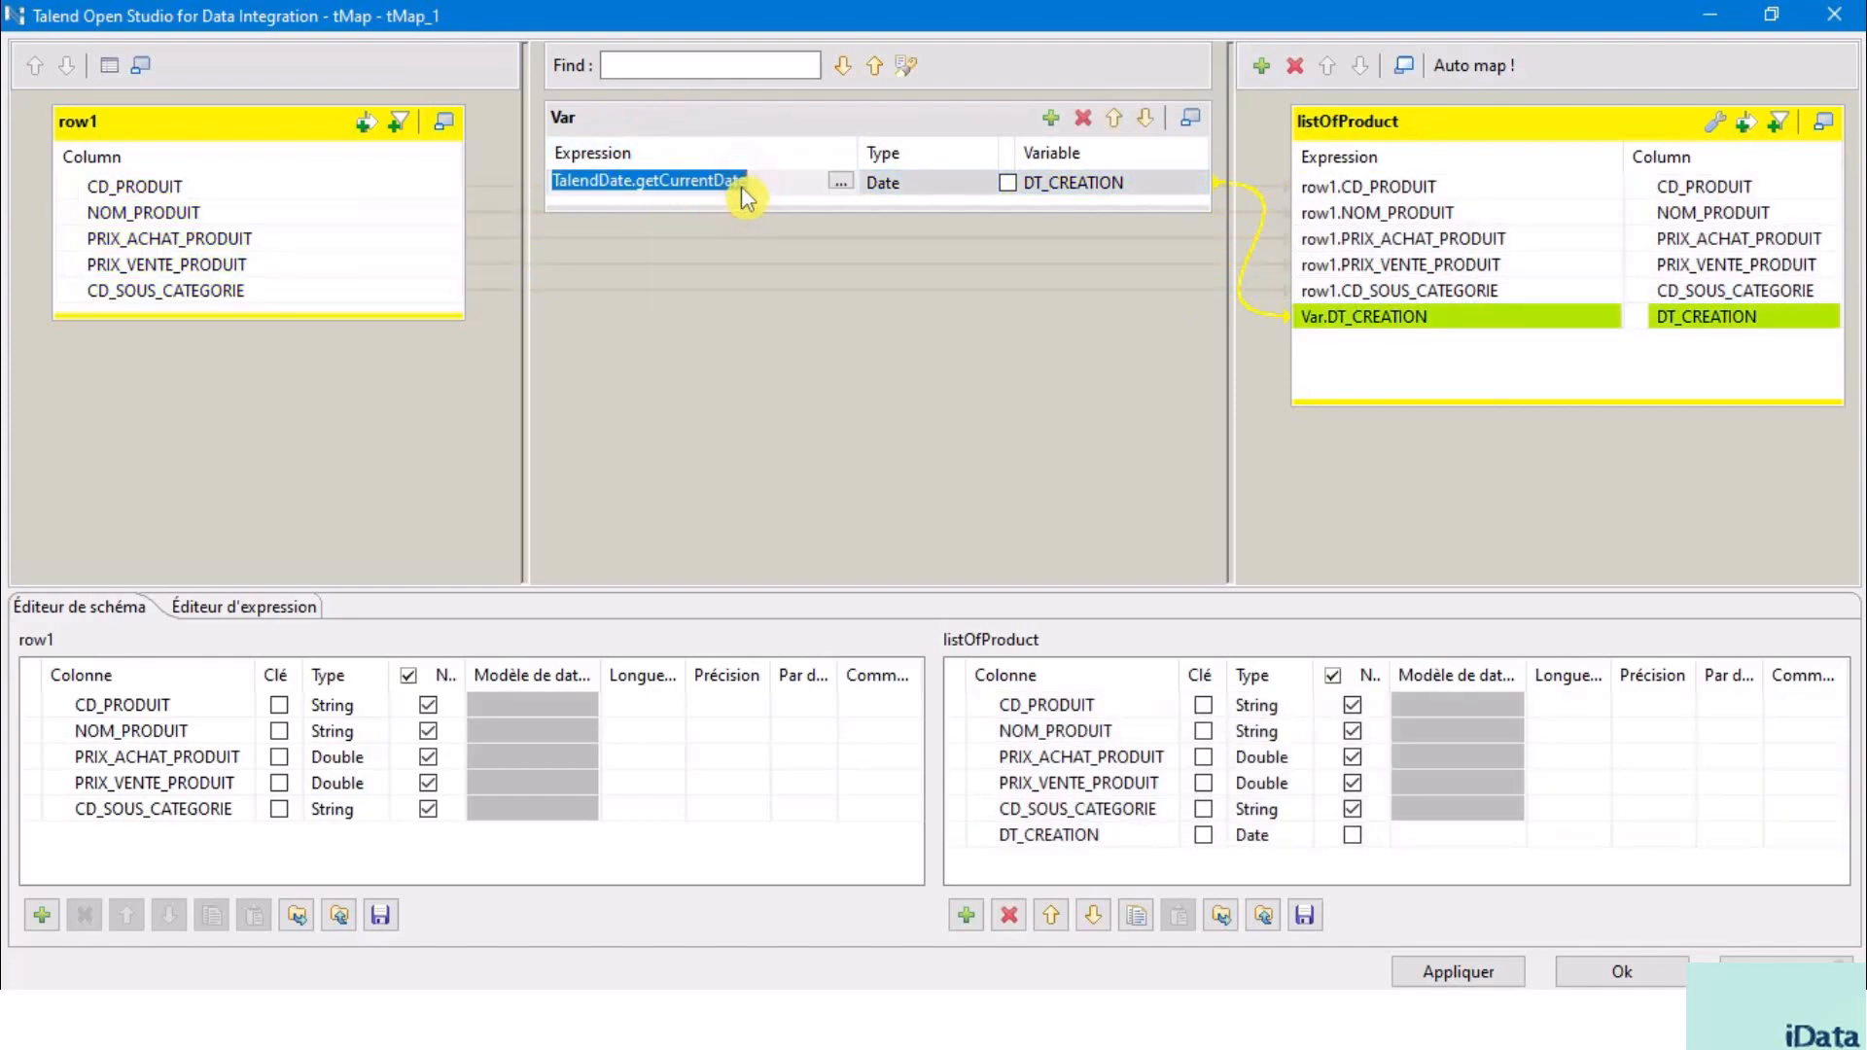
{"action": "left_click", "coordinate": [1360, 381]}
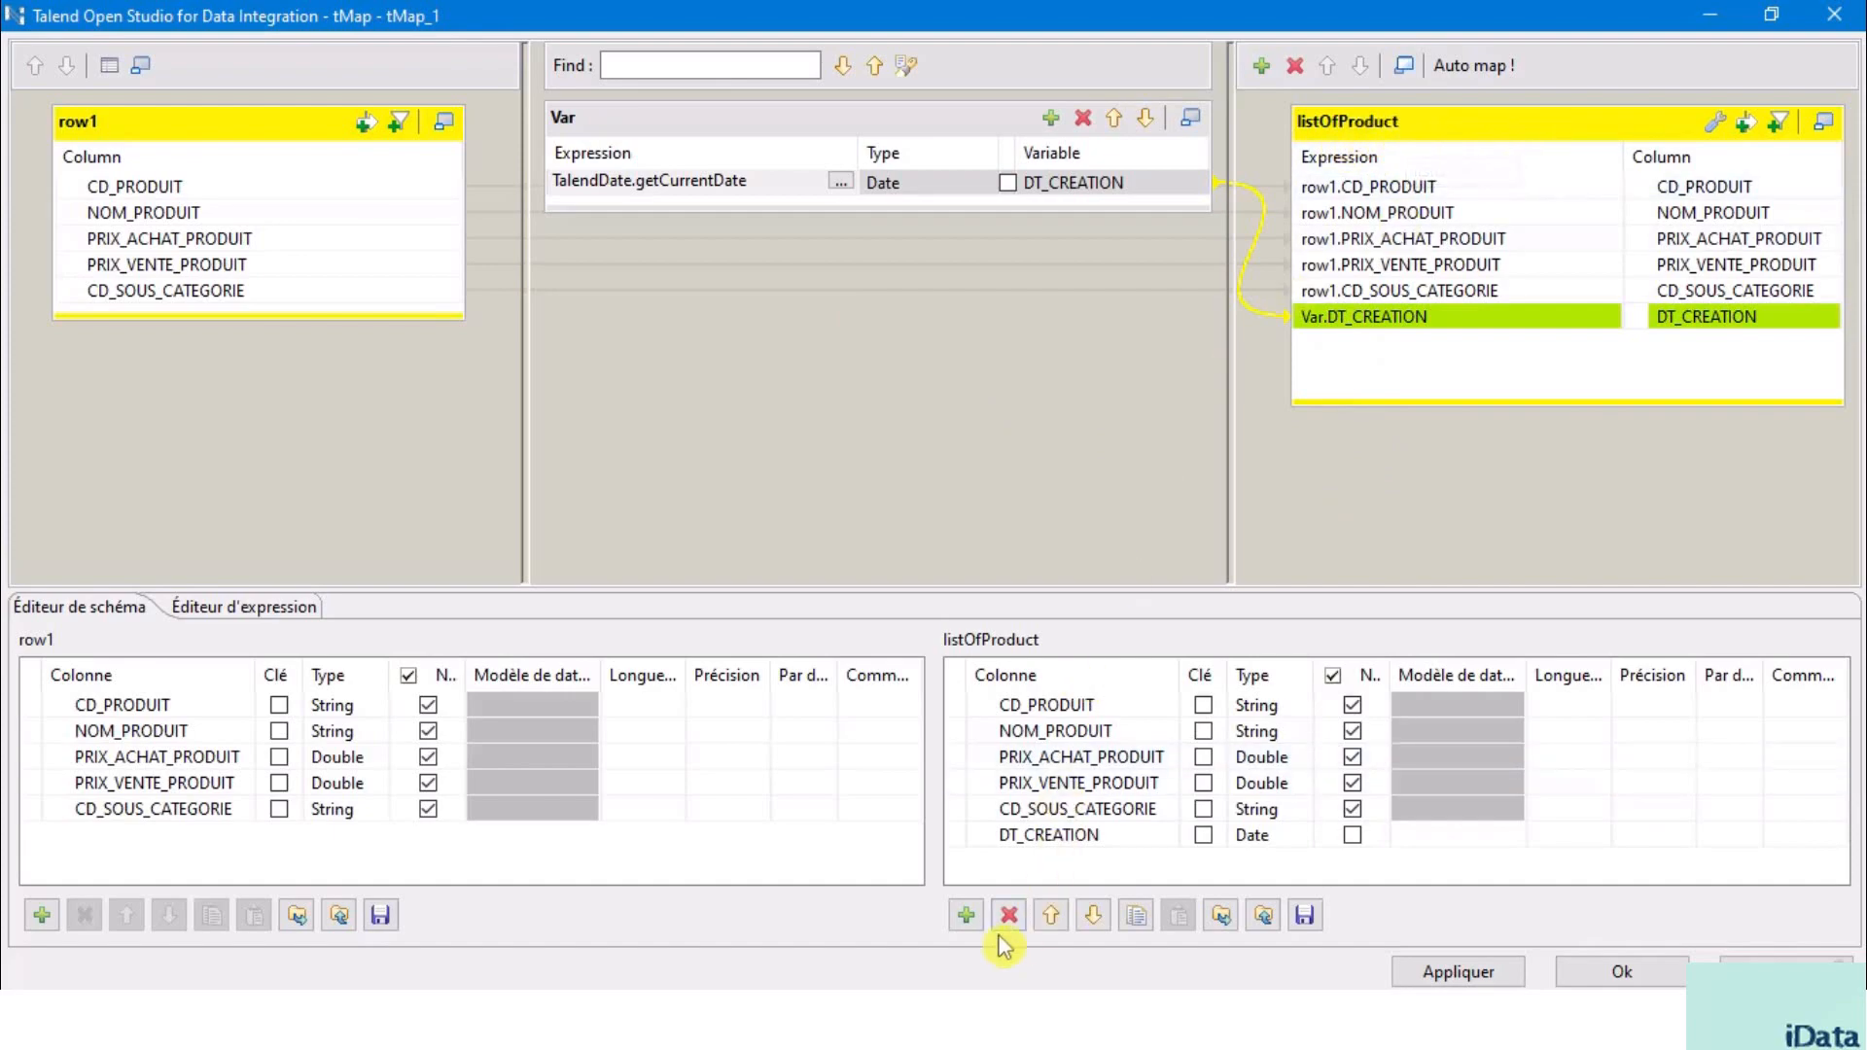
- Add a column named DT of type Date with the date pattern "dd-MM-yyyy" to the listOfProduct schema
{"action": "left_click", "coordinate": [967, 916]}
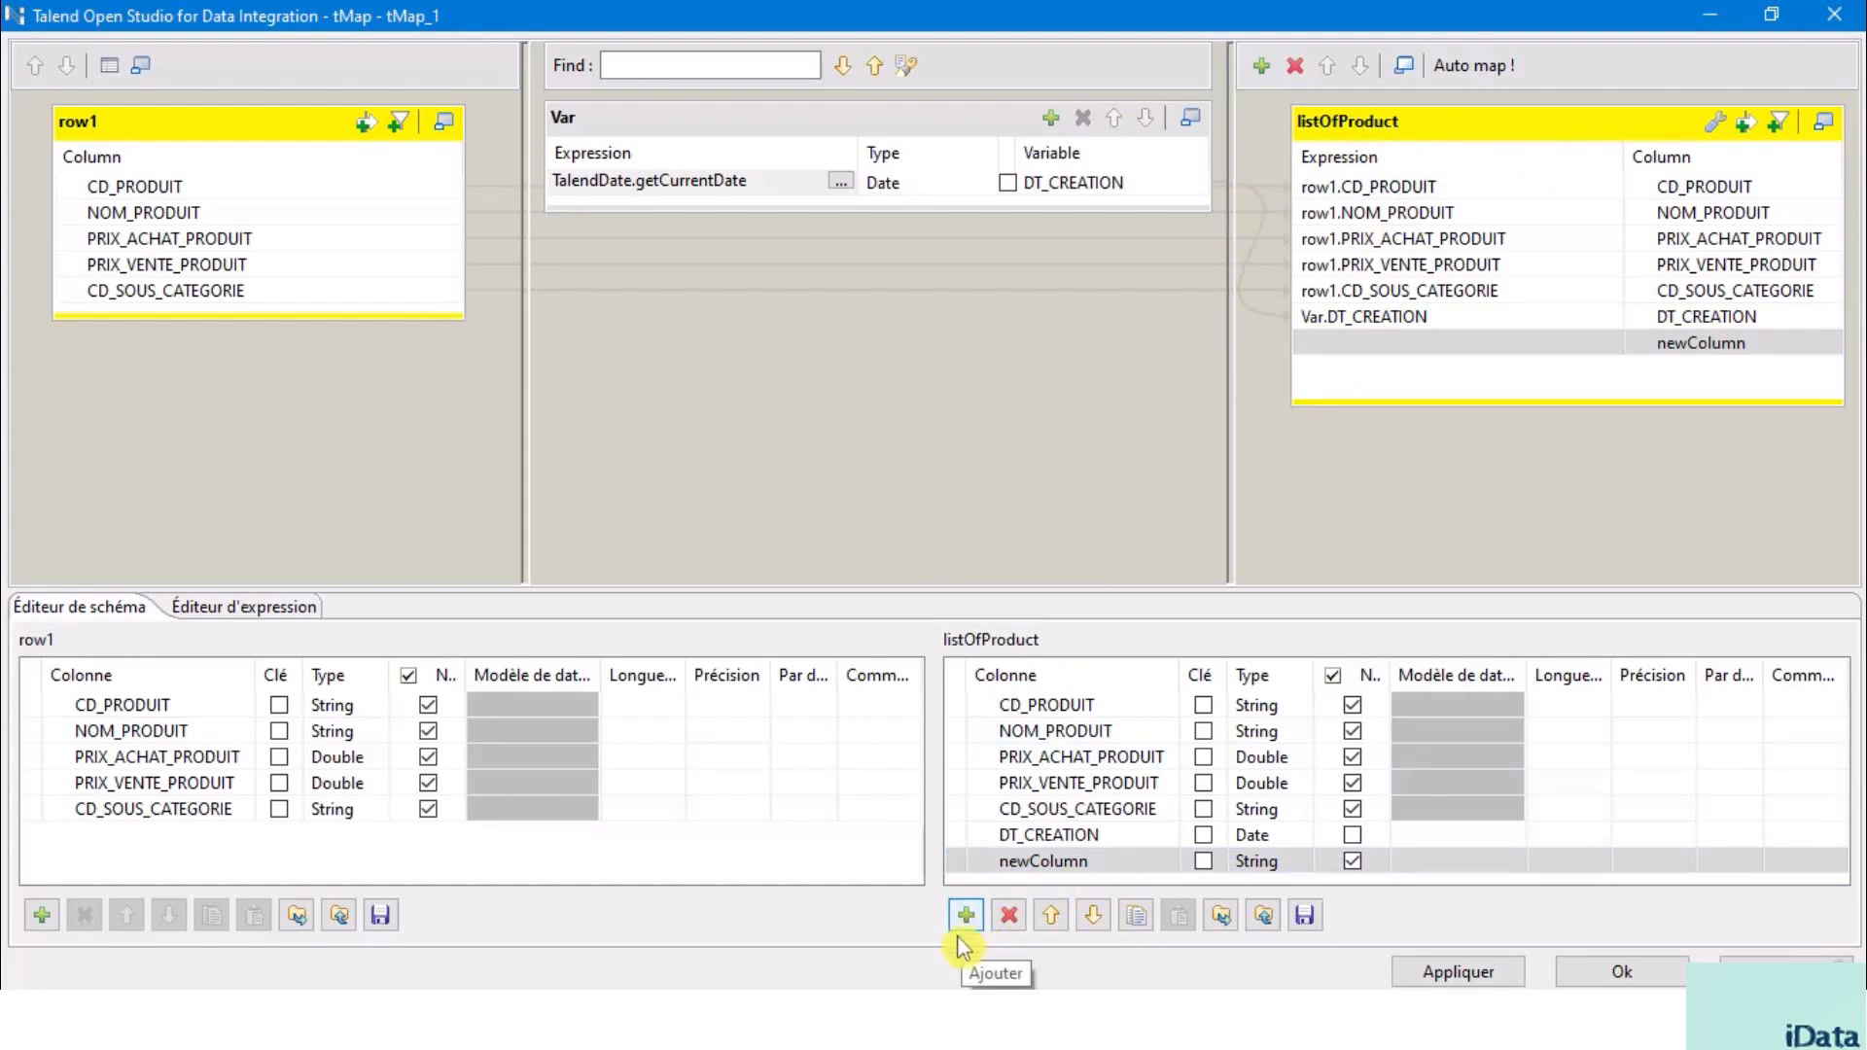
{"action": "left_click", "coordinate": [1071, 869]}
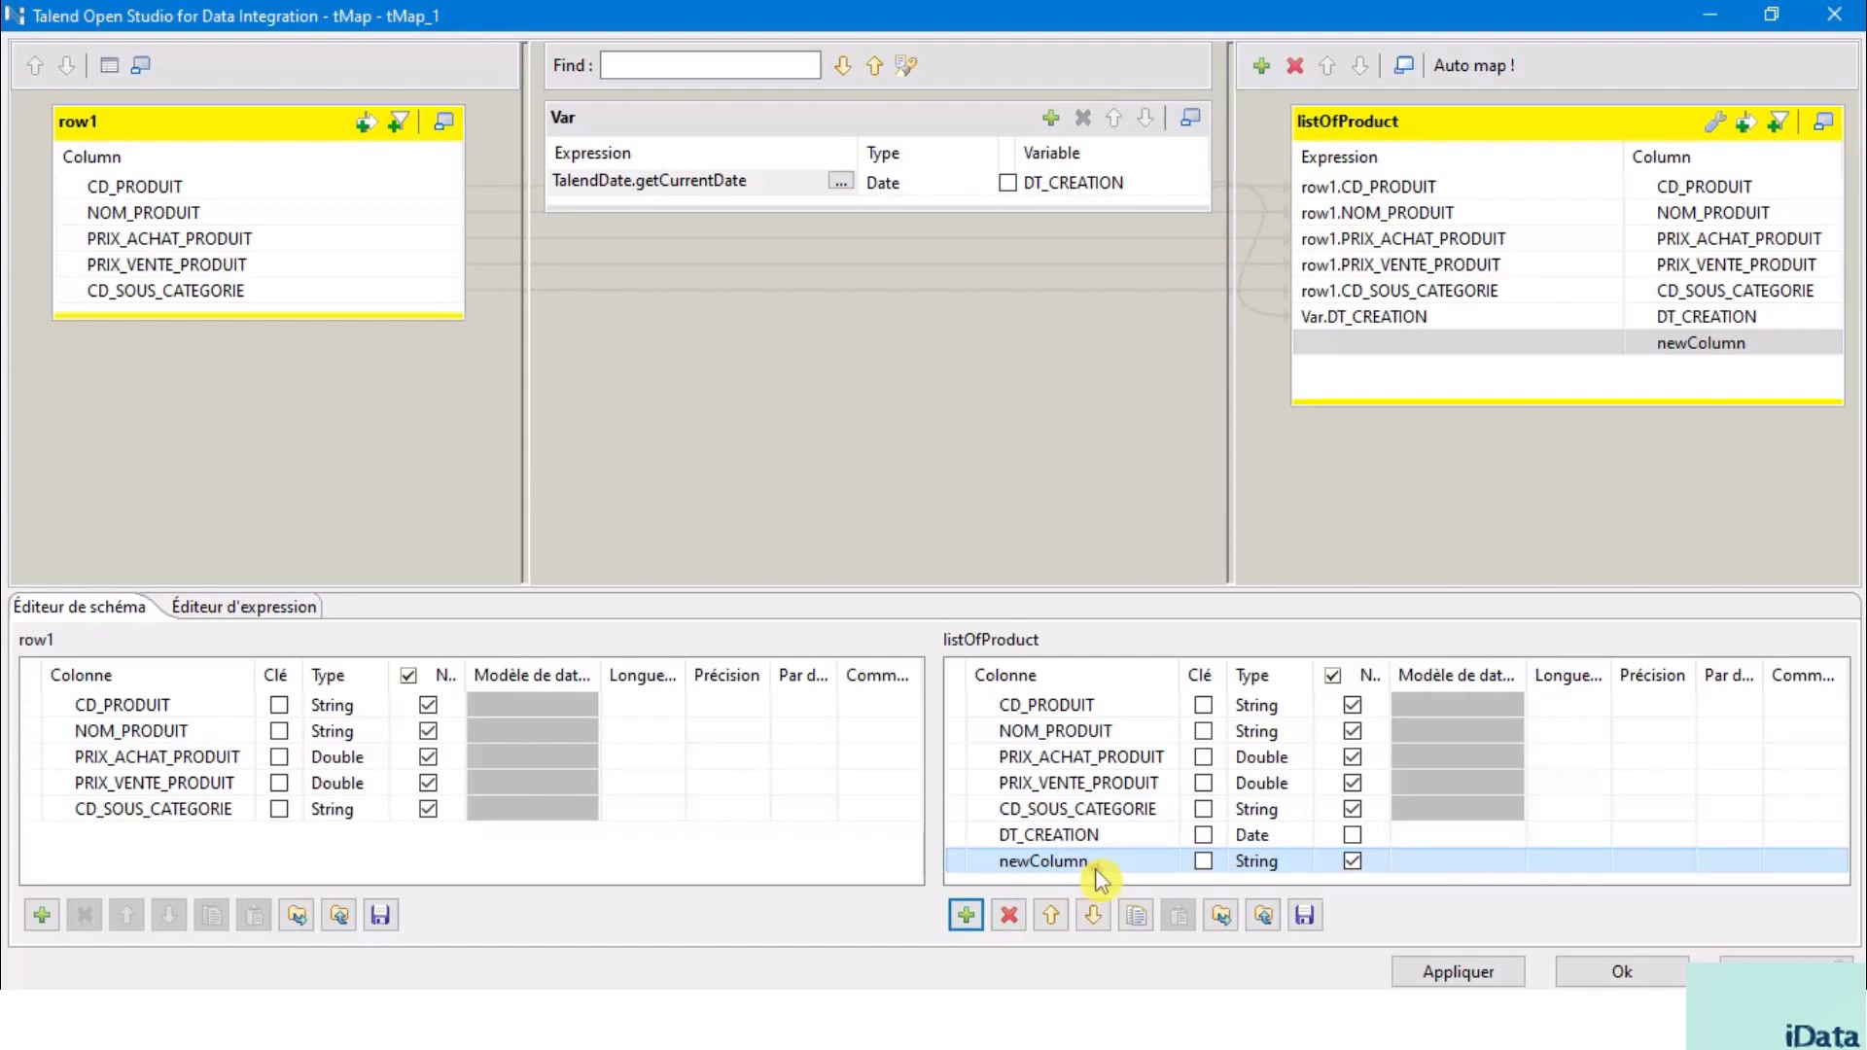
{"action": "left_click", "coordinate": [1094, 870]}
{"action": "type", "text": "DT"}
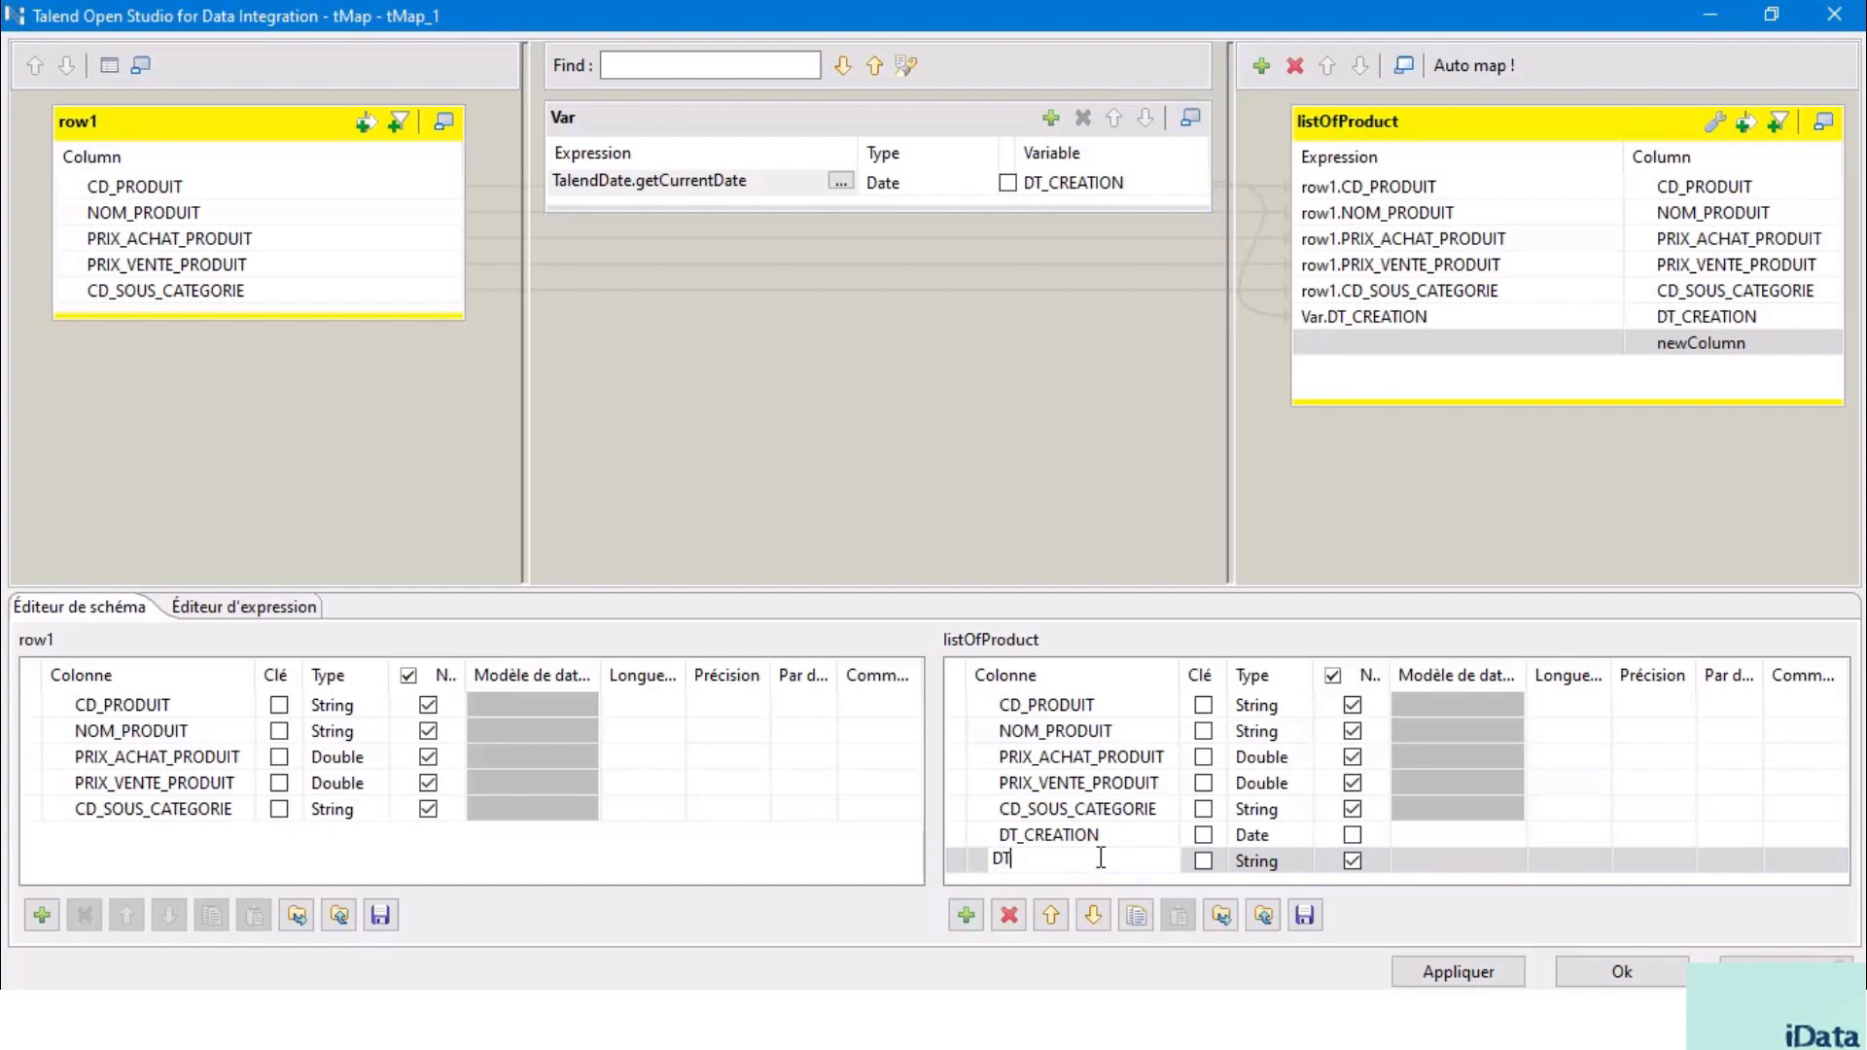
{"action": "left_click", "coordinate": [1282, 865]}
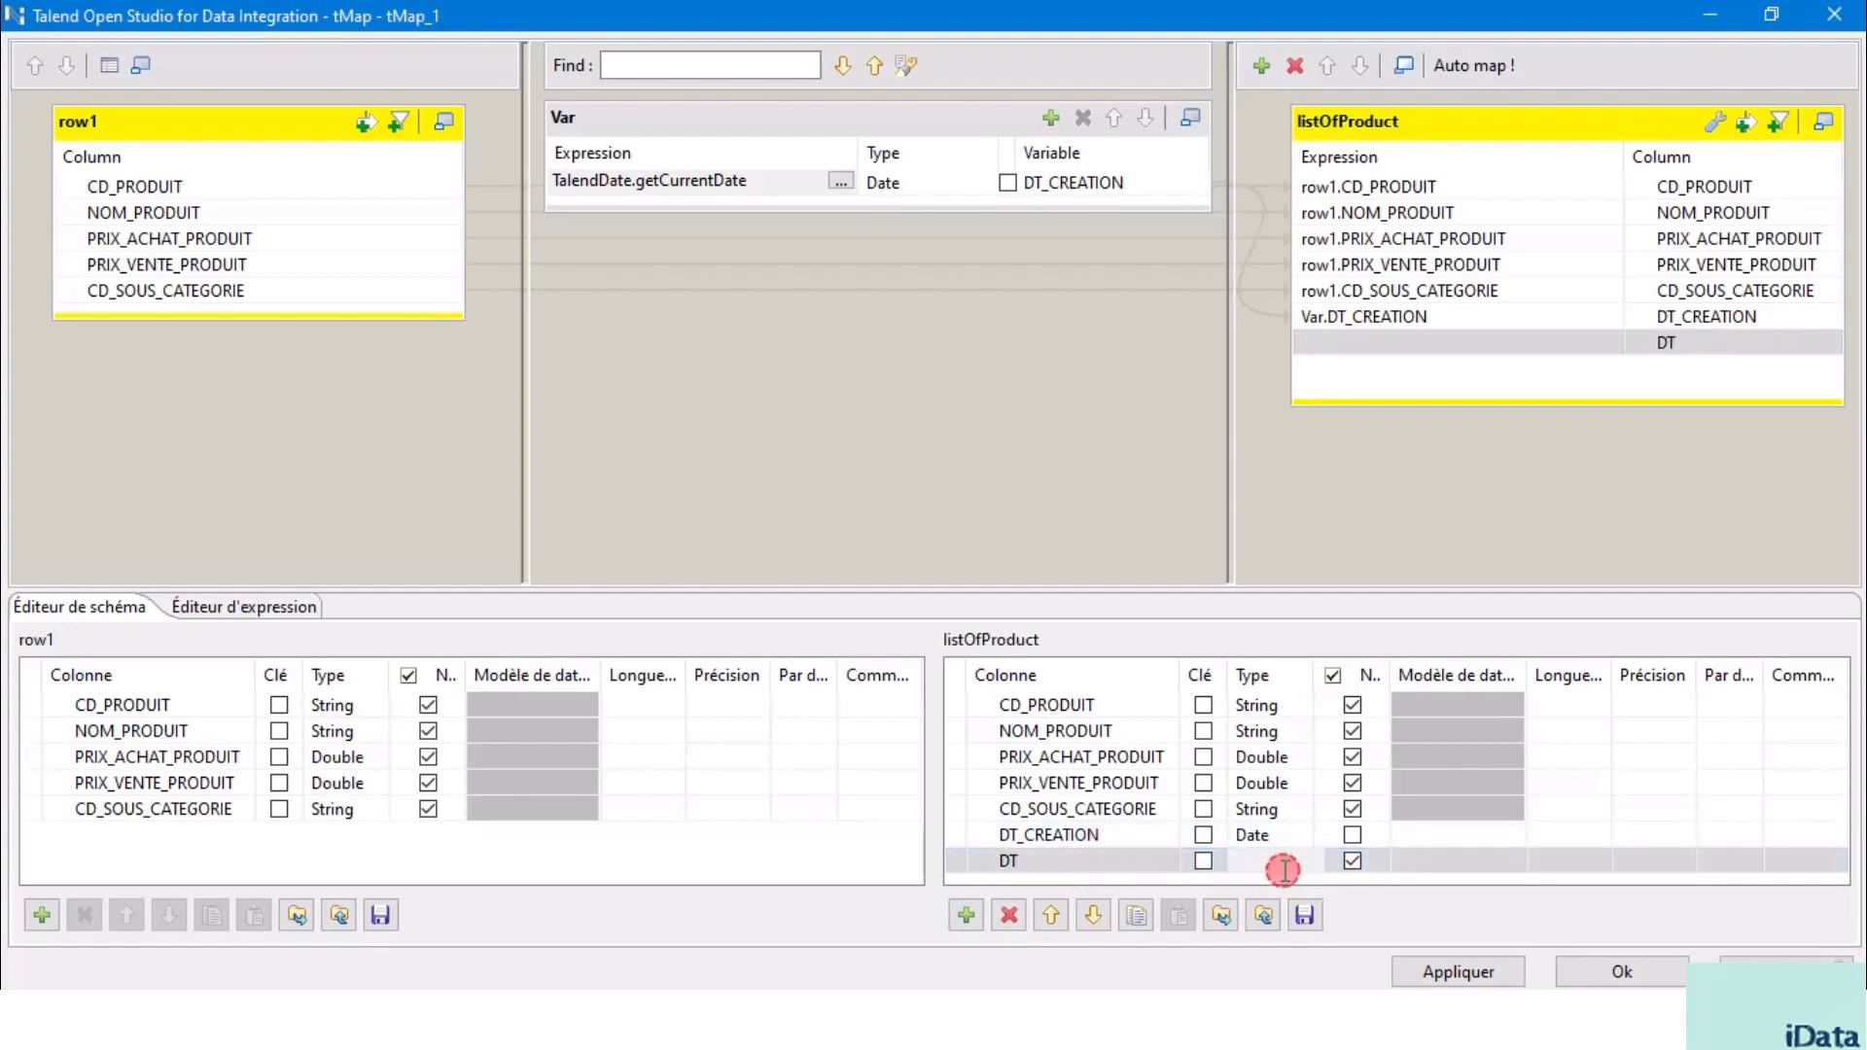
{"action": "left_click", "coordinate": [1026, 866]}
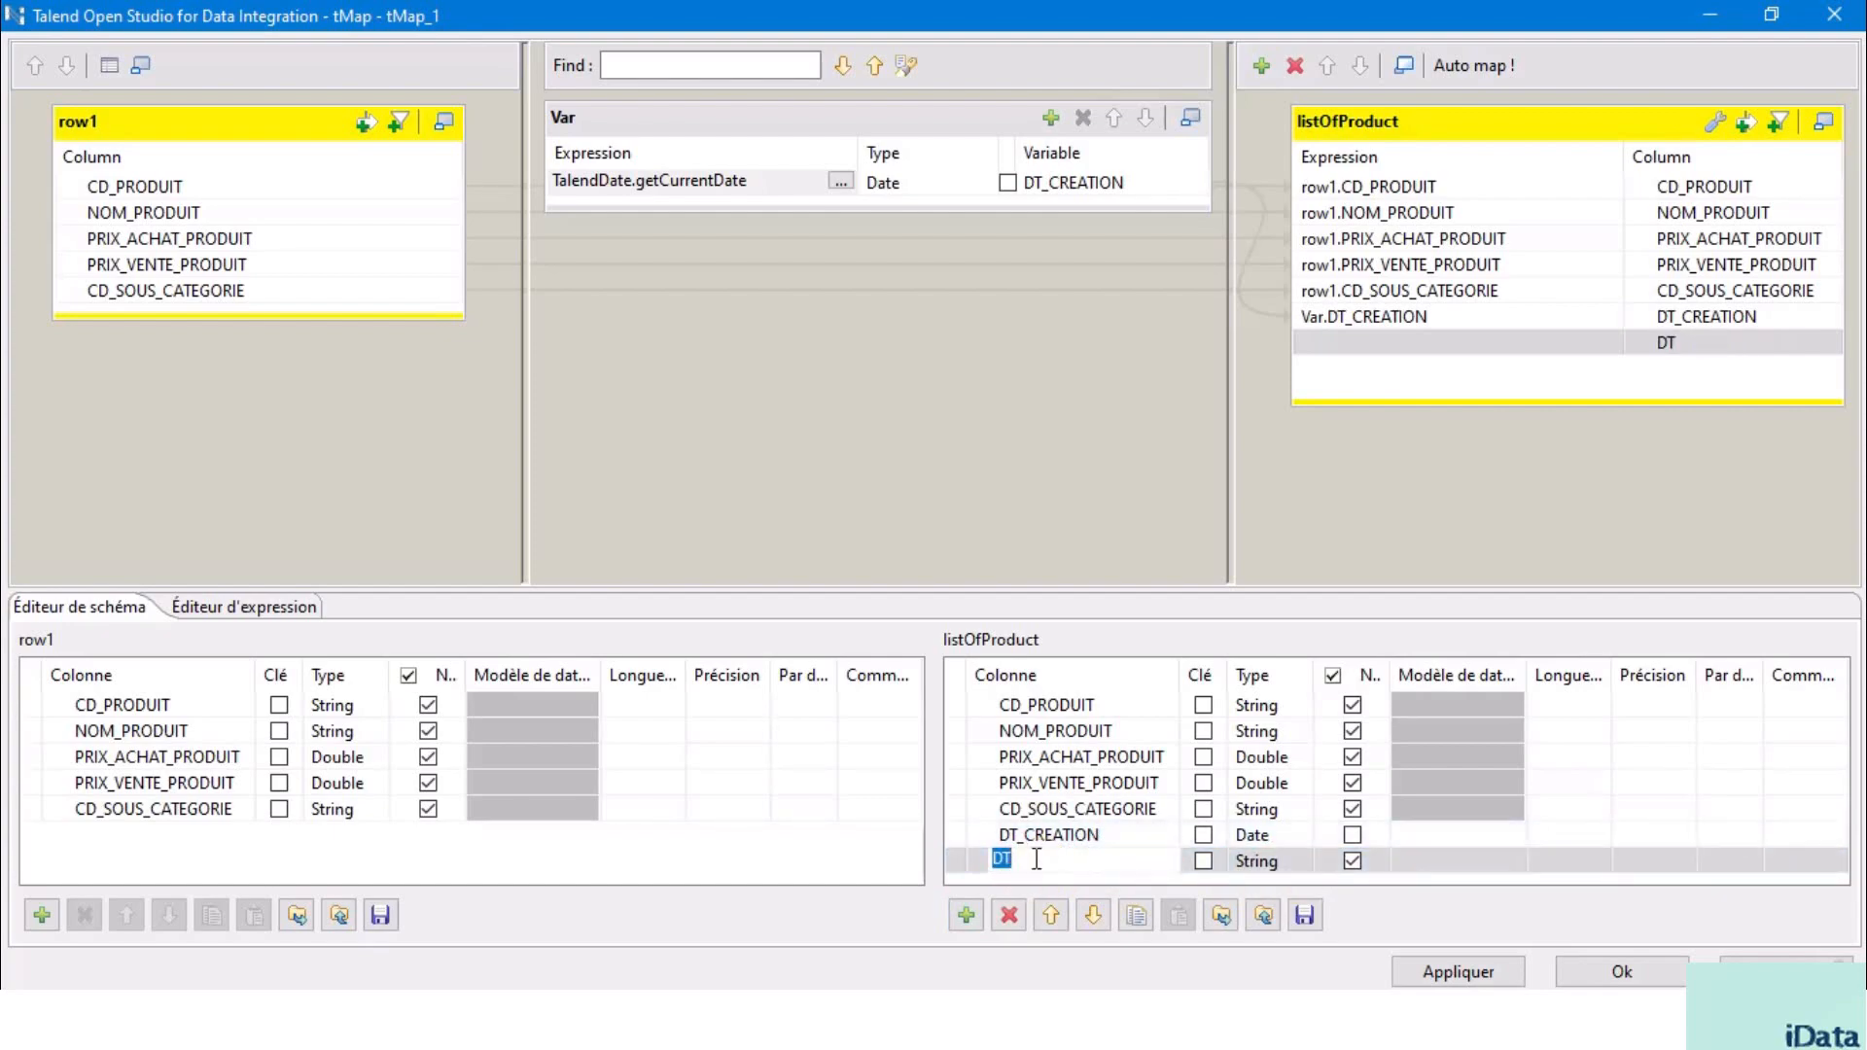
{"action": "left_click", "coordinate": [1264, 864]}
{"action": "left_click", "coordinate": [1313, 861]}
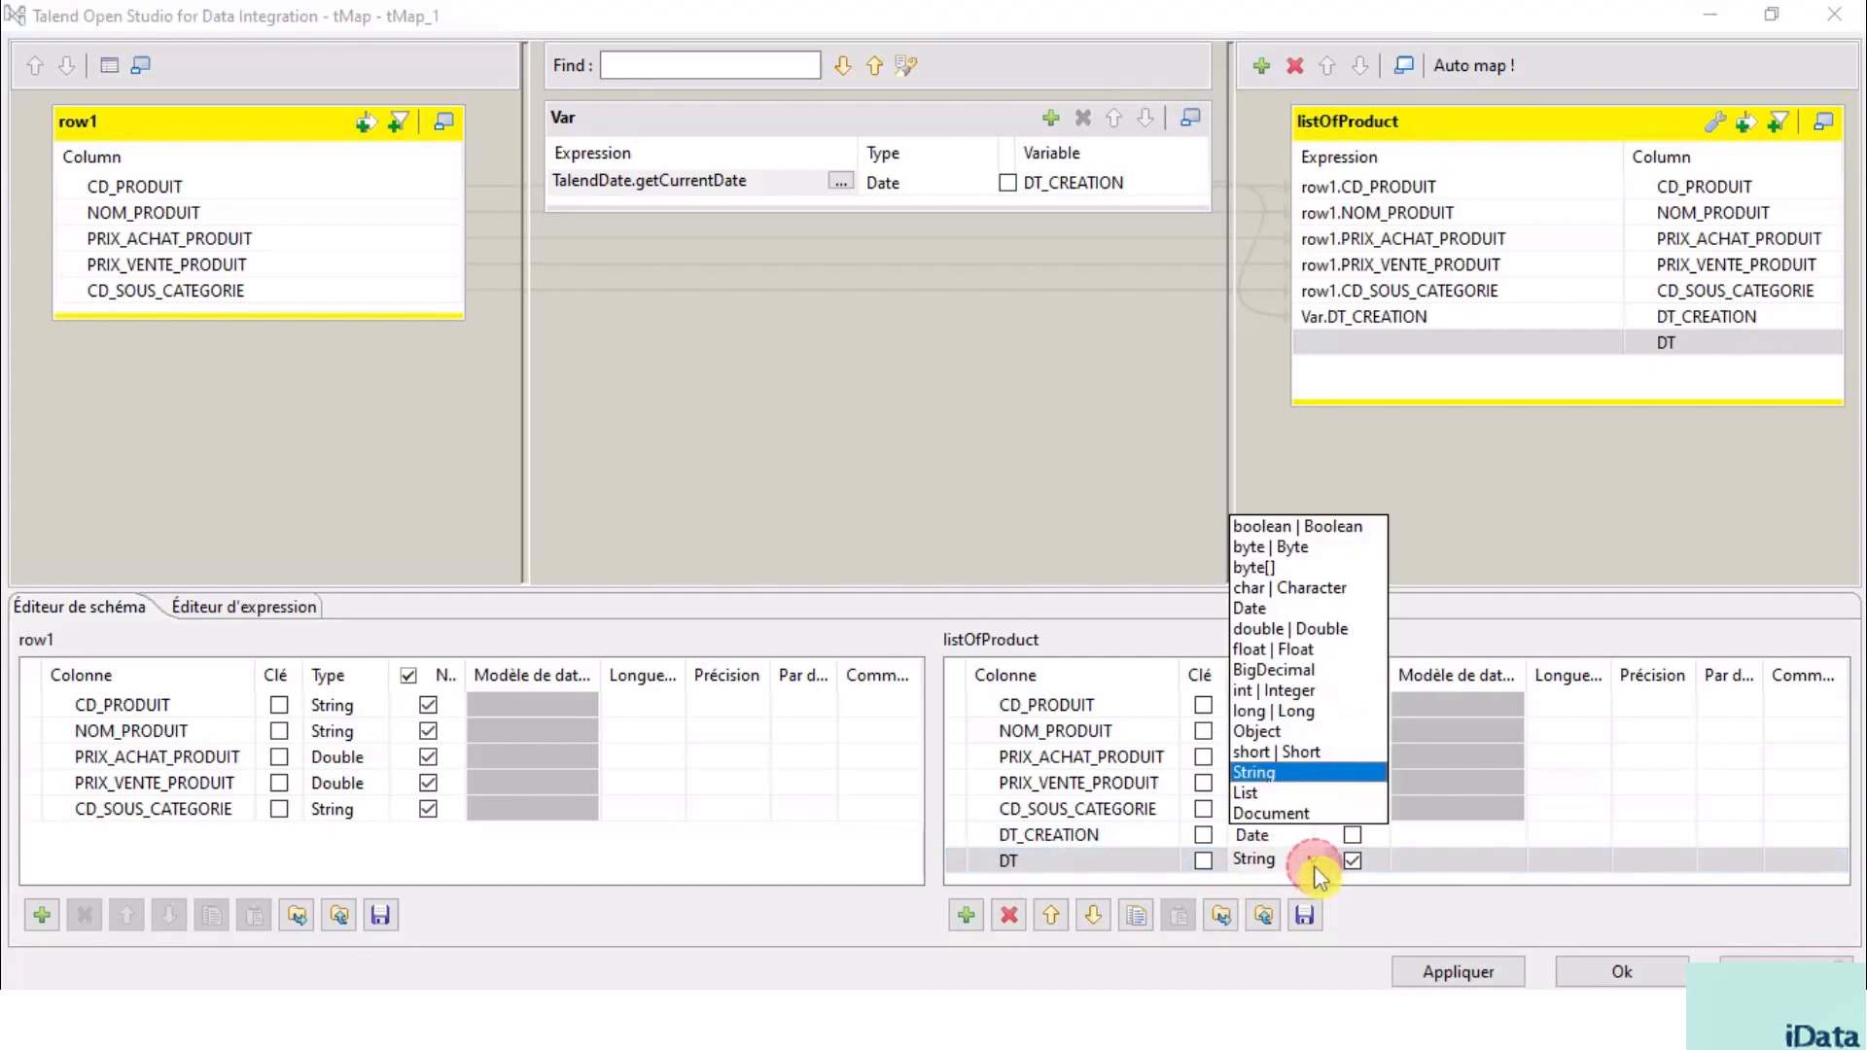
{"action": "left_click", "coordinate": [1269, 610]}
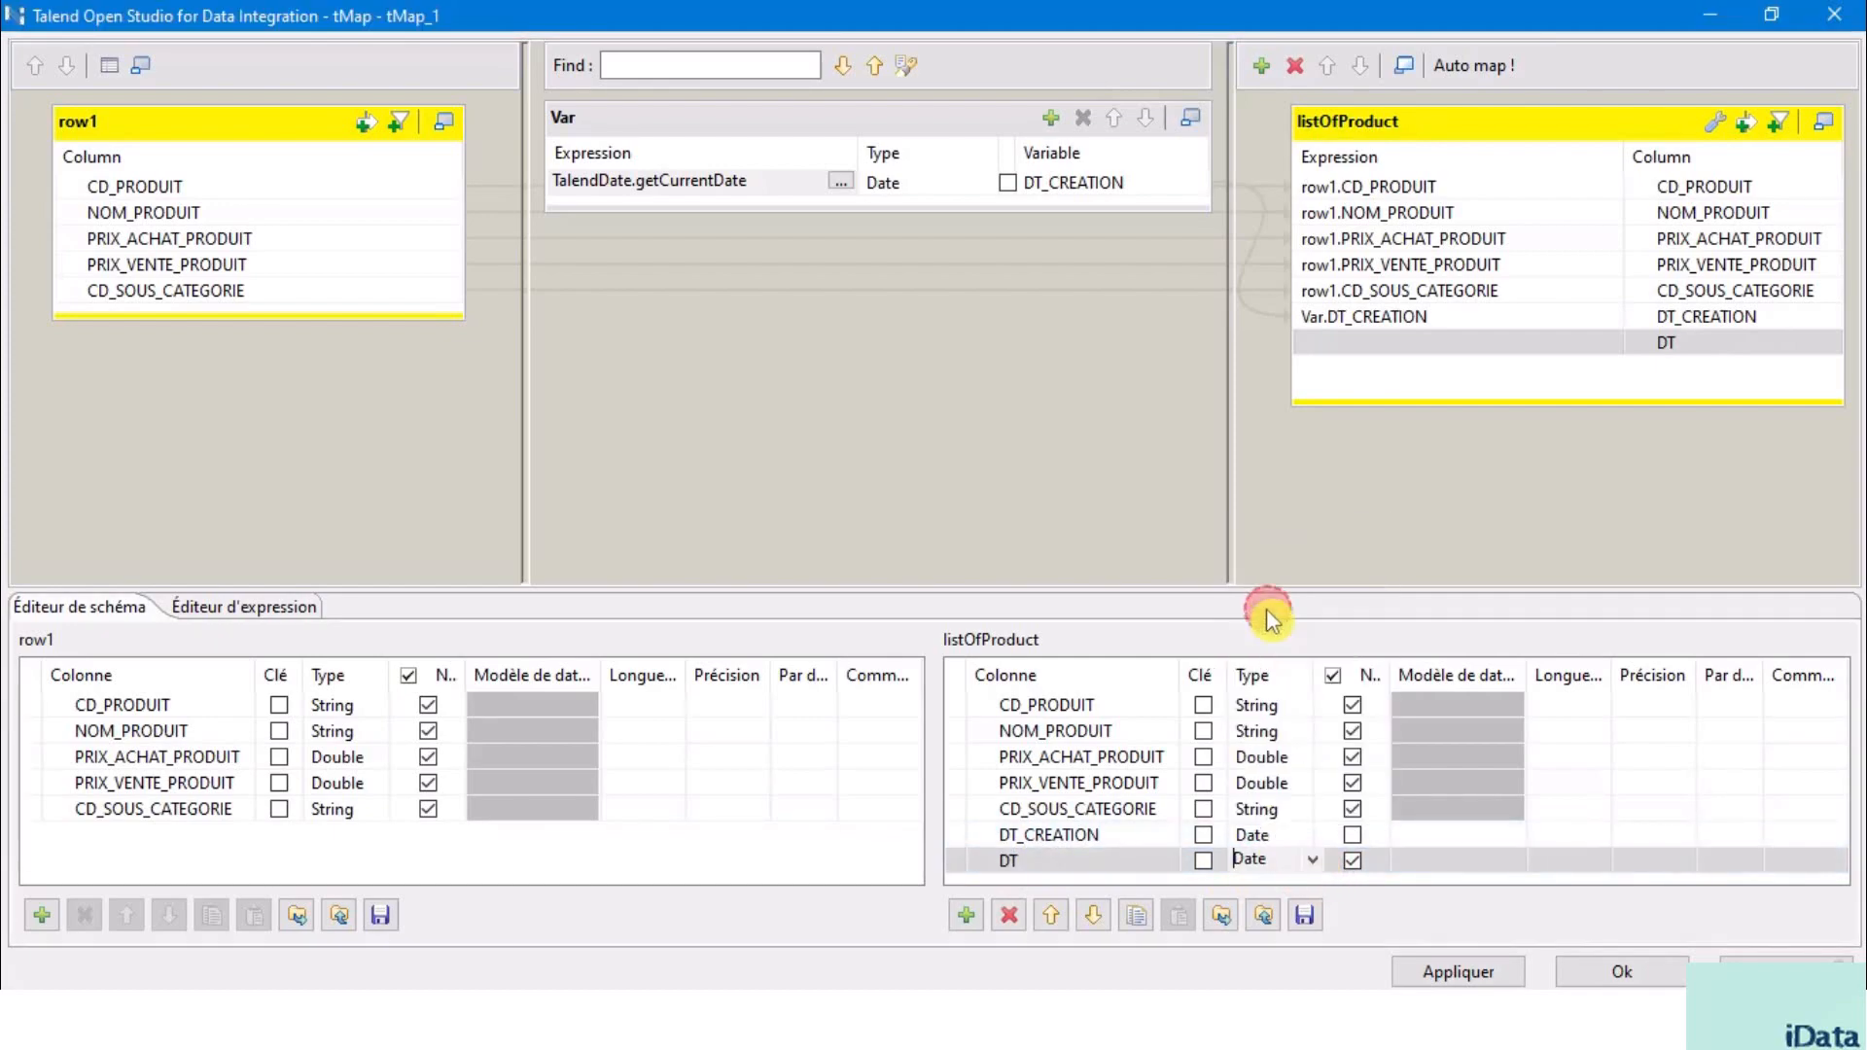
{"action": "left_click", "coordinate": [1459, 861]}
{"action": "key", "text": "ctrl+c"}
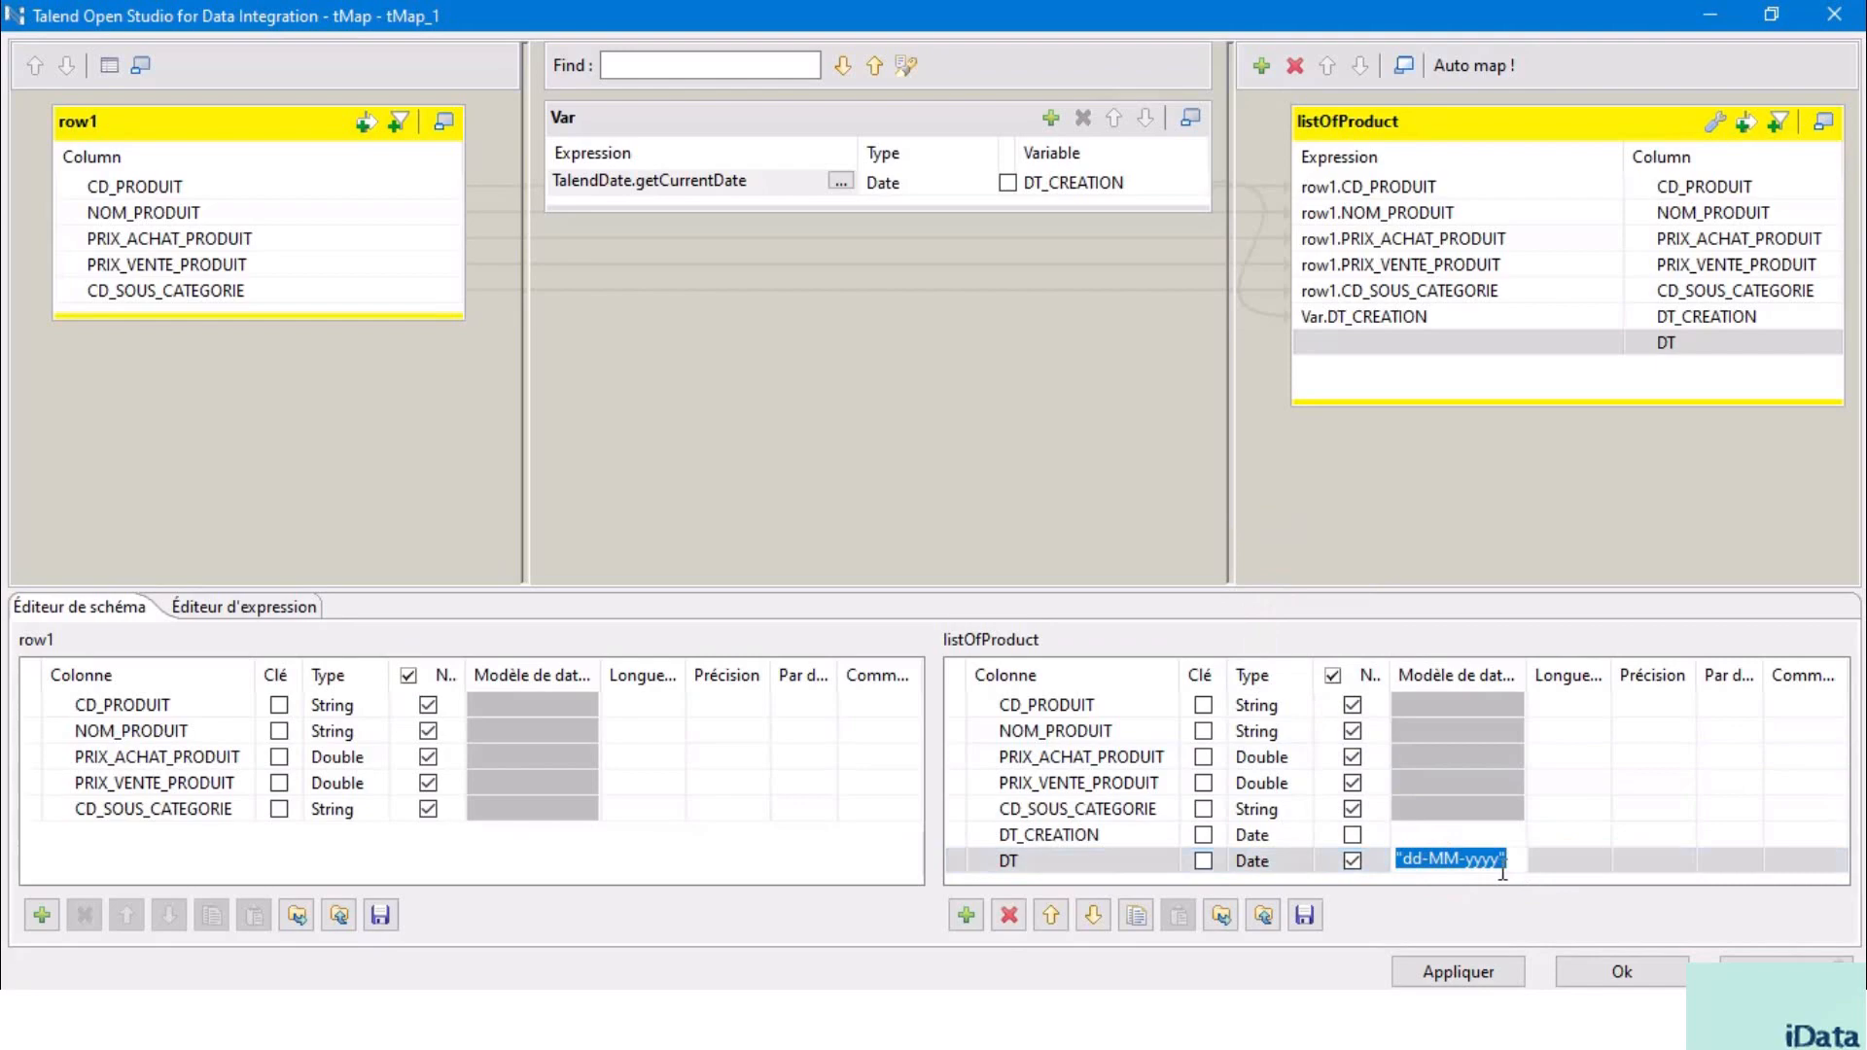
- Set the expression of the DT column in listOfProduct to TalendDate.getCurrentDate()
{"action": "left_click", "coordinate": [1335, 345]}
{"action": "type", "text": "TalendDate.getCurrentDate"}
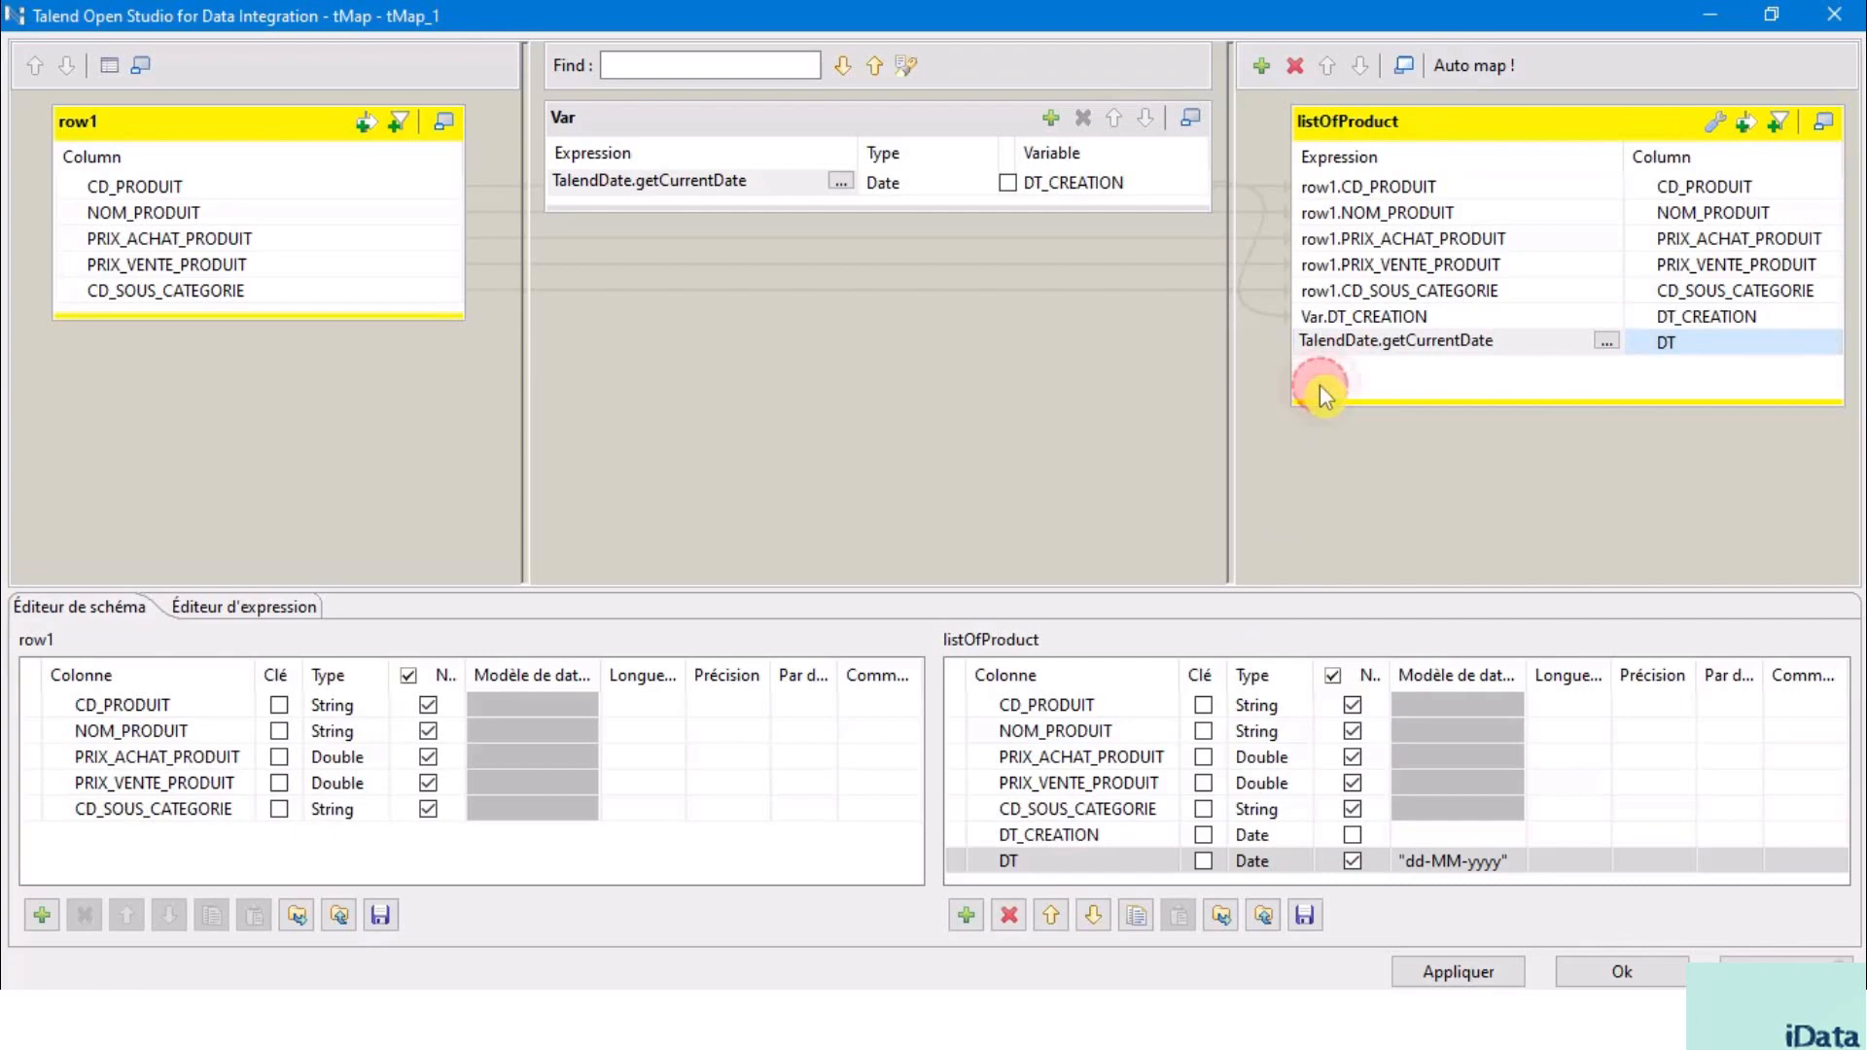
{"action": "left_click", "coordinate": [1513, 346]}
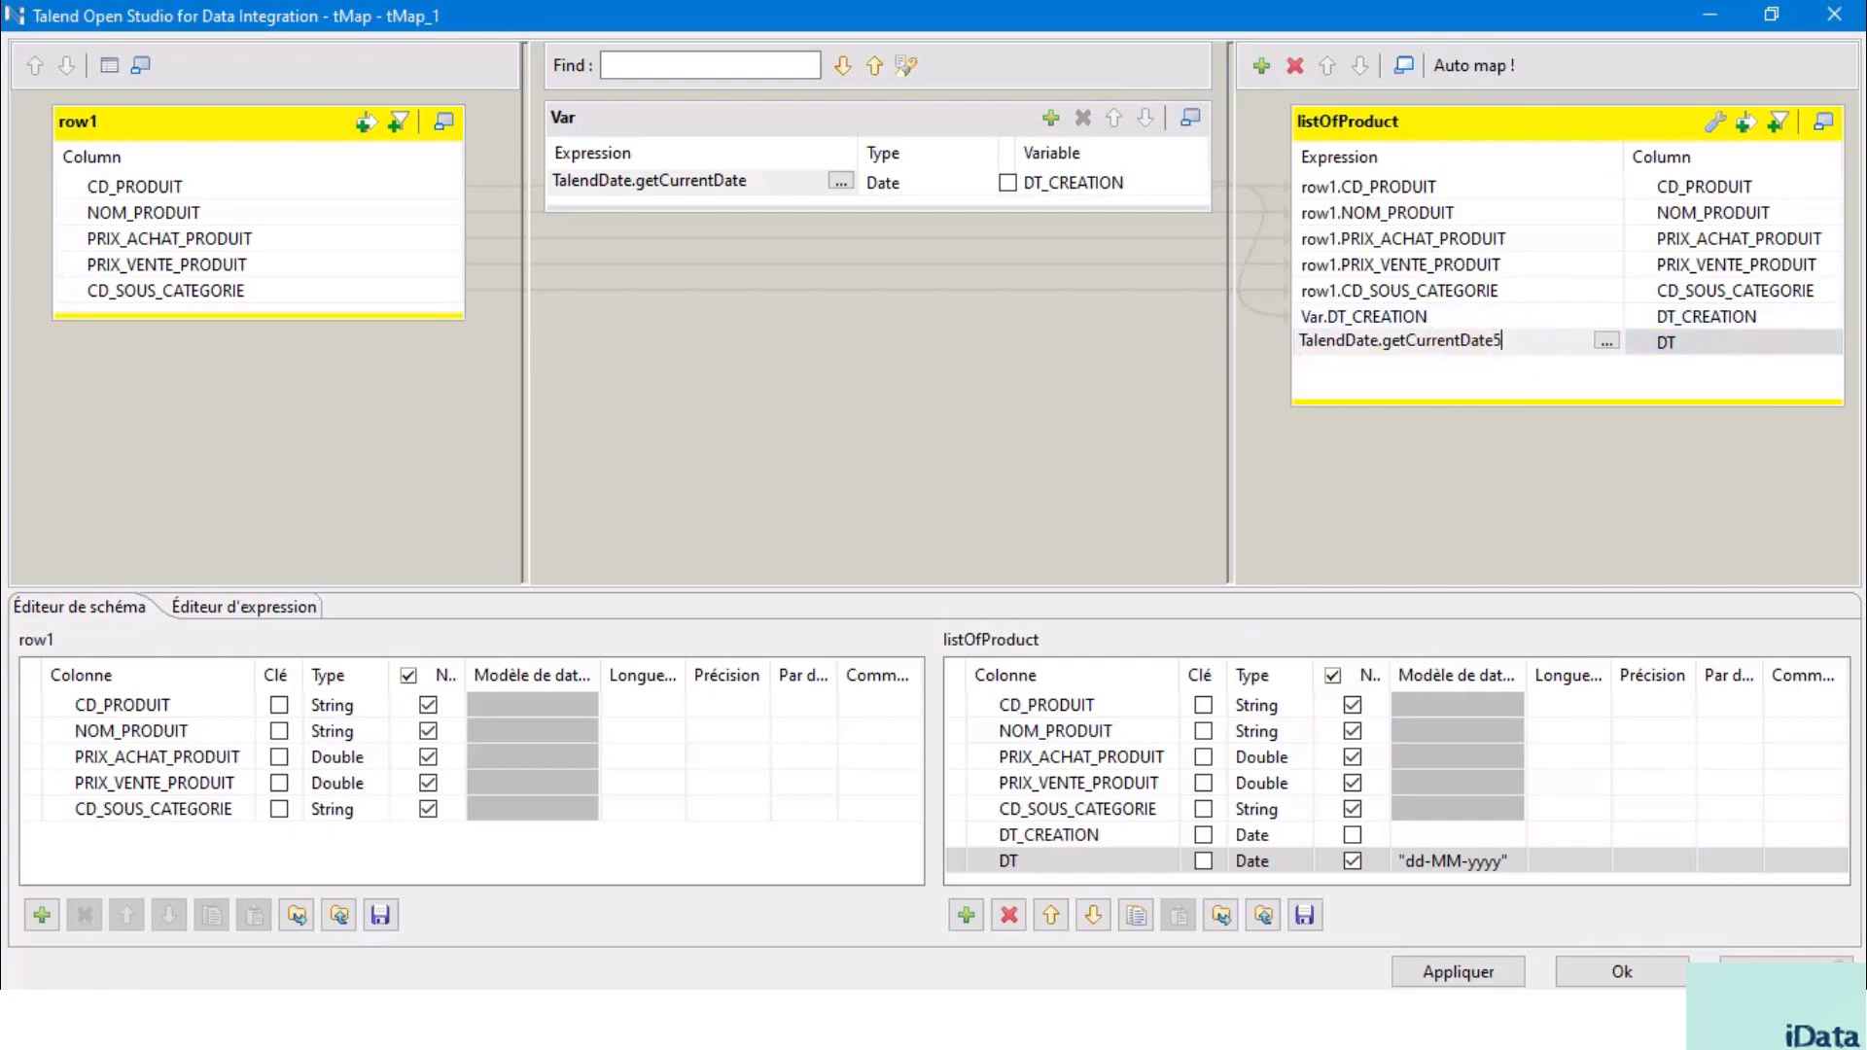
{"action": "type", "text": "("}
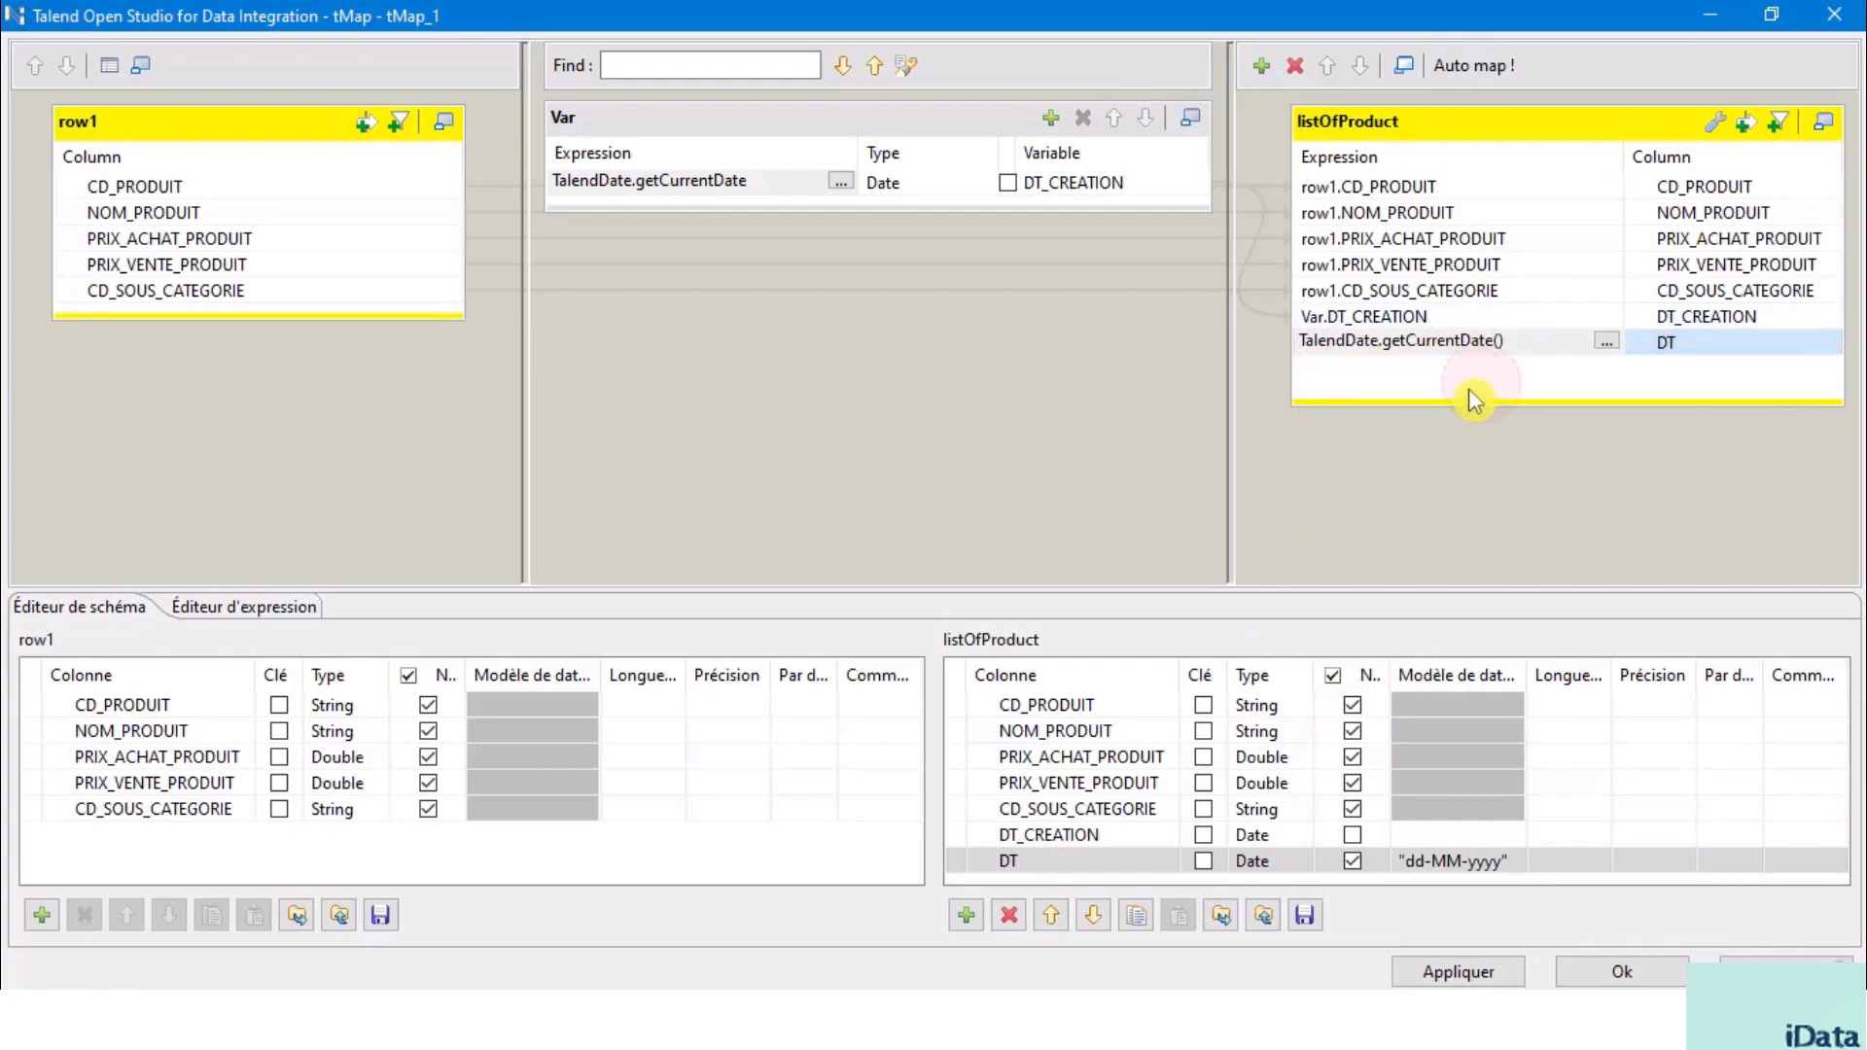
- Correct the DT_CREATION variable's expression in the Var table to TalendDate.getCurrentDate()
{"action": "left_click", "coordinate": [1351, 316]}
{"action": "left_click", "coordinate": [769, 180]}
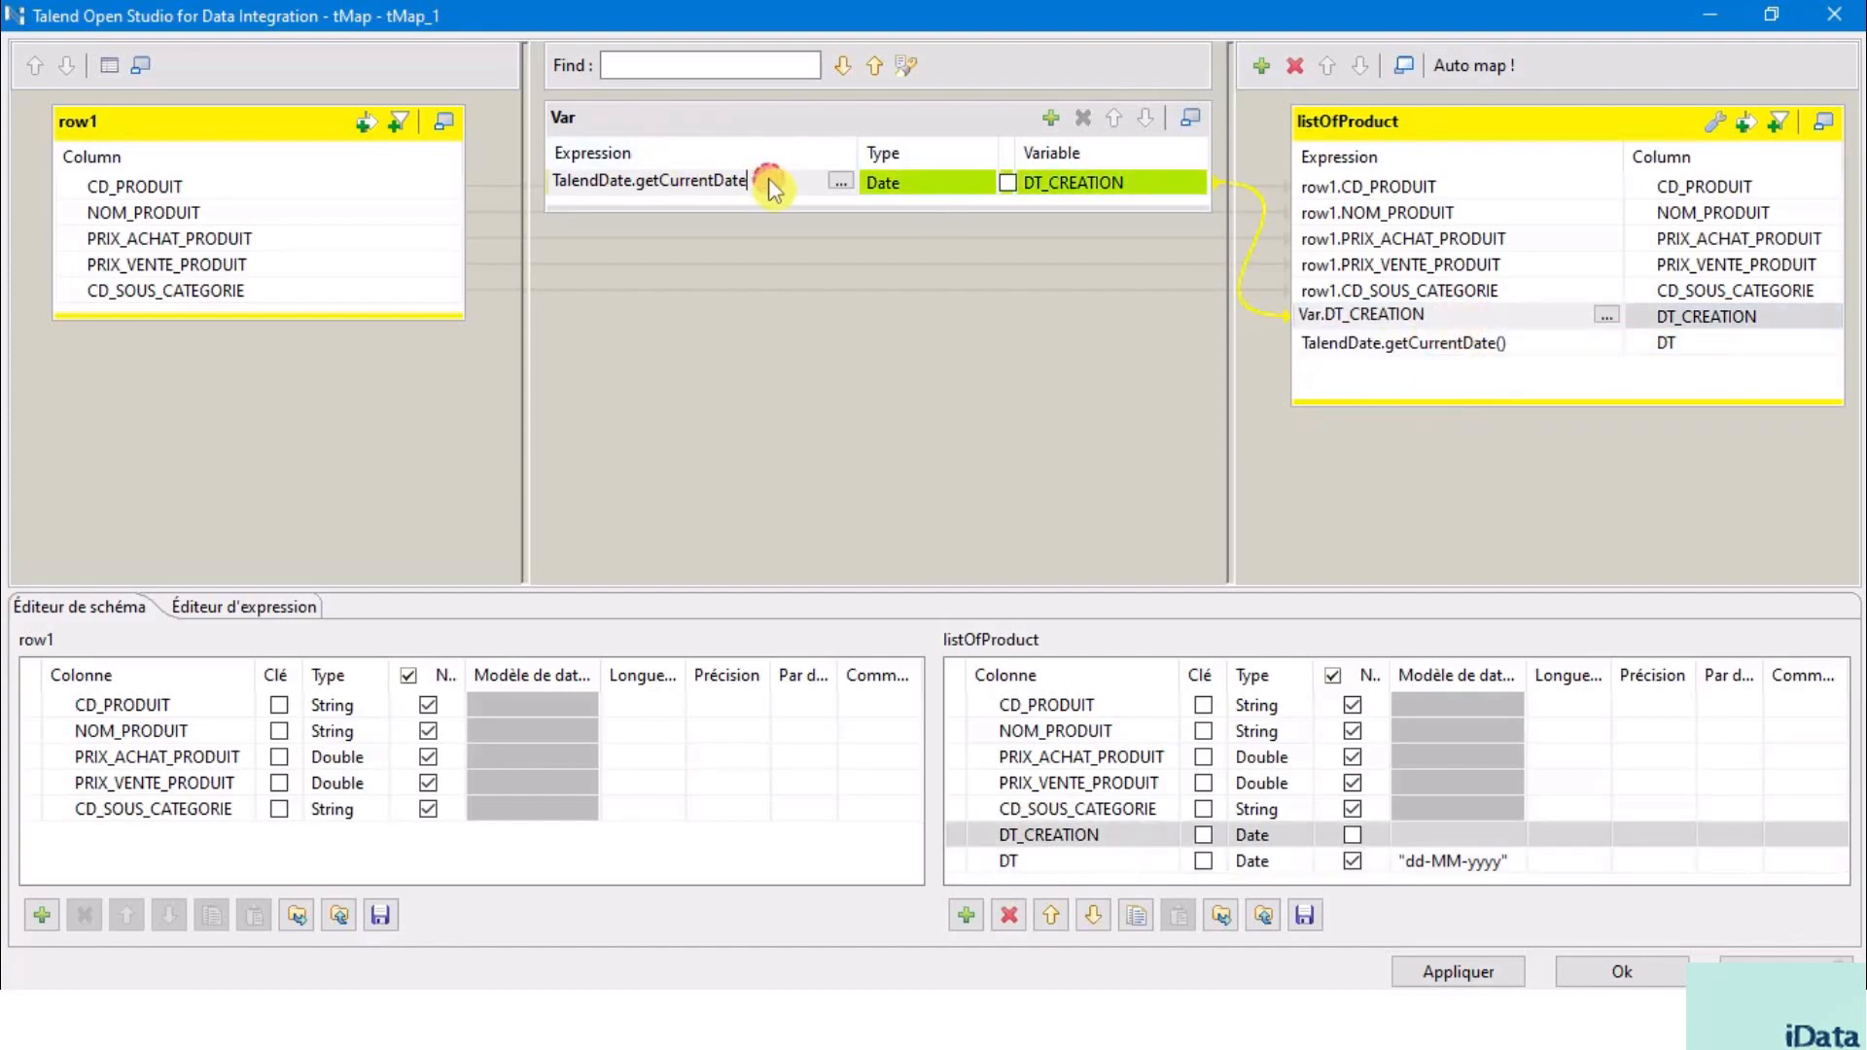
{"action": "type", "text": ")"}
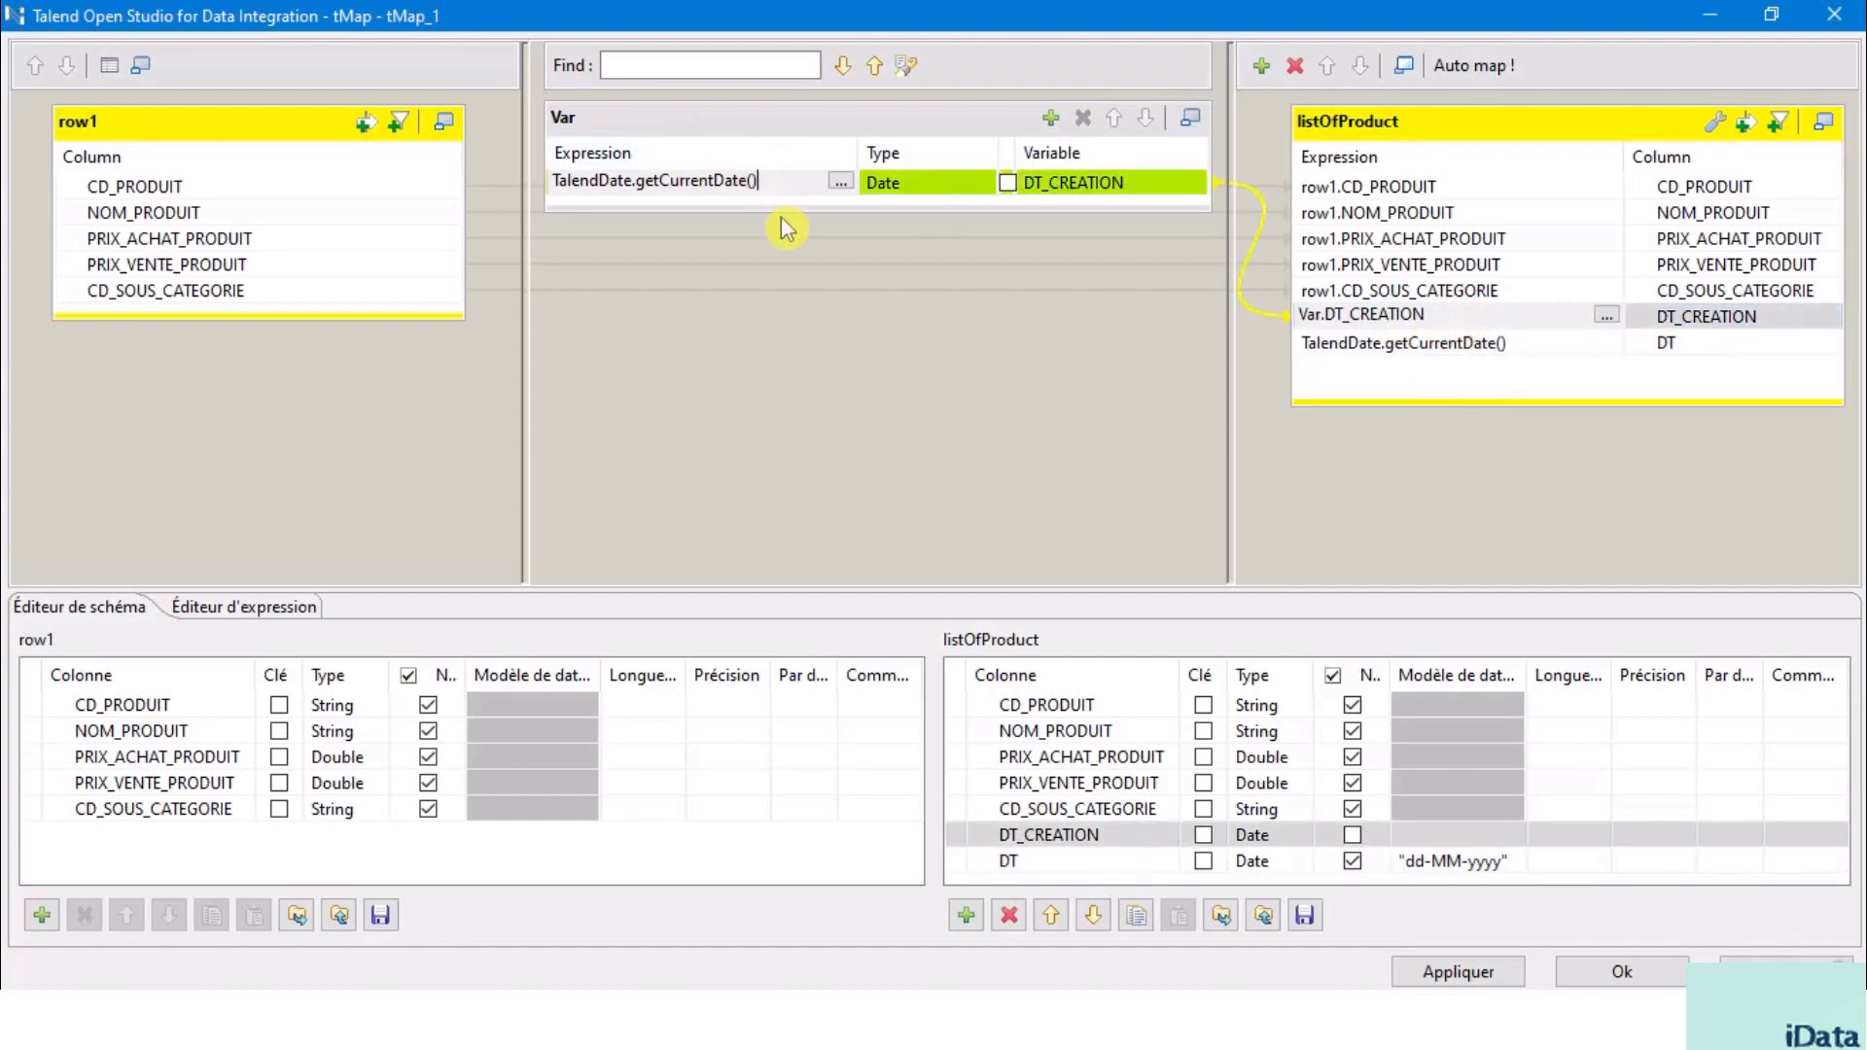
{"action": "left_click", "coordinate": [1400, 342]}
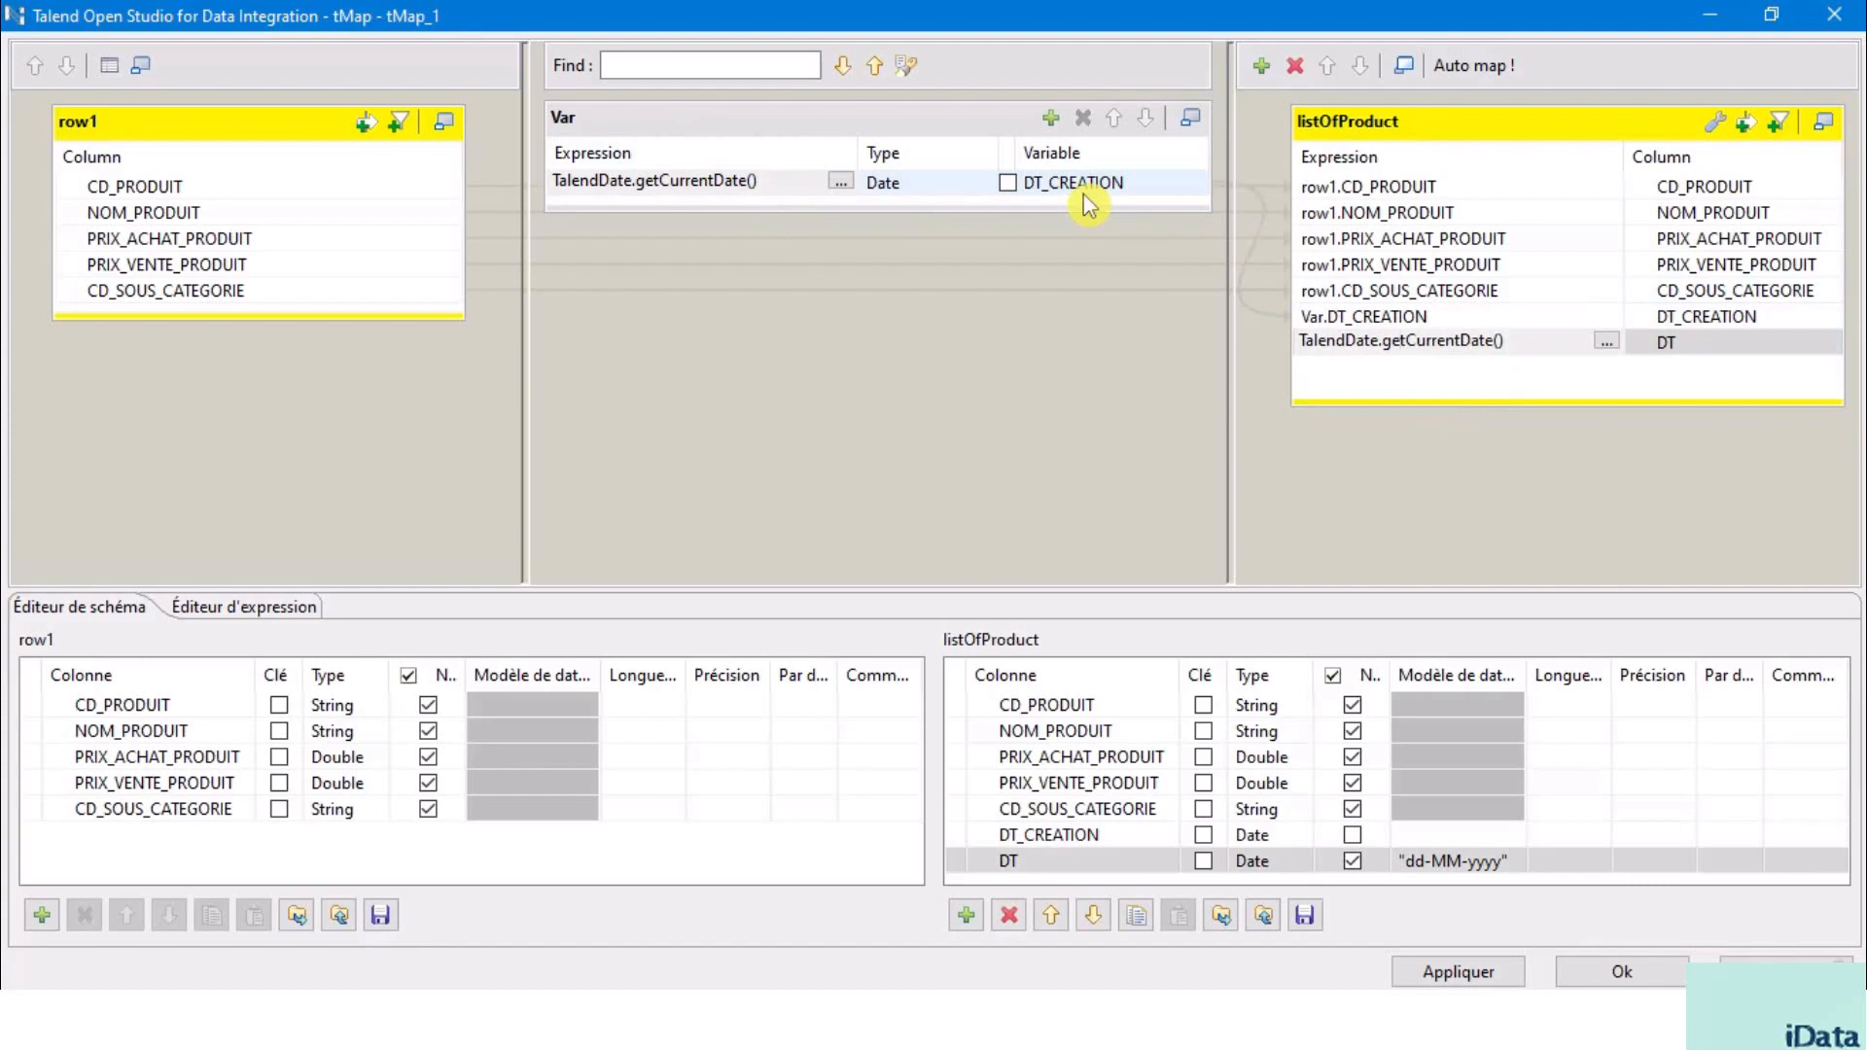
{"action": "left_click", "coordinate": [871, 114]}
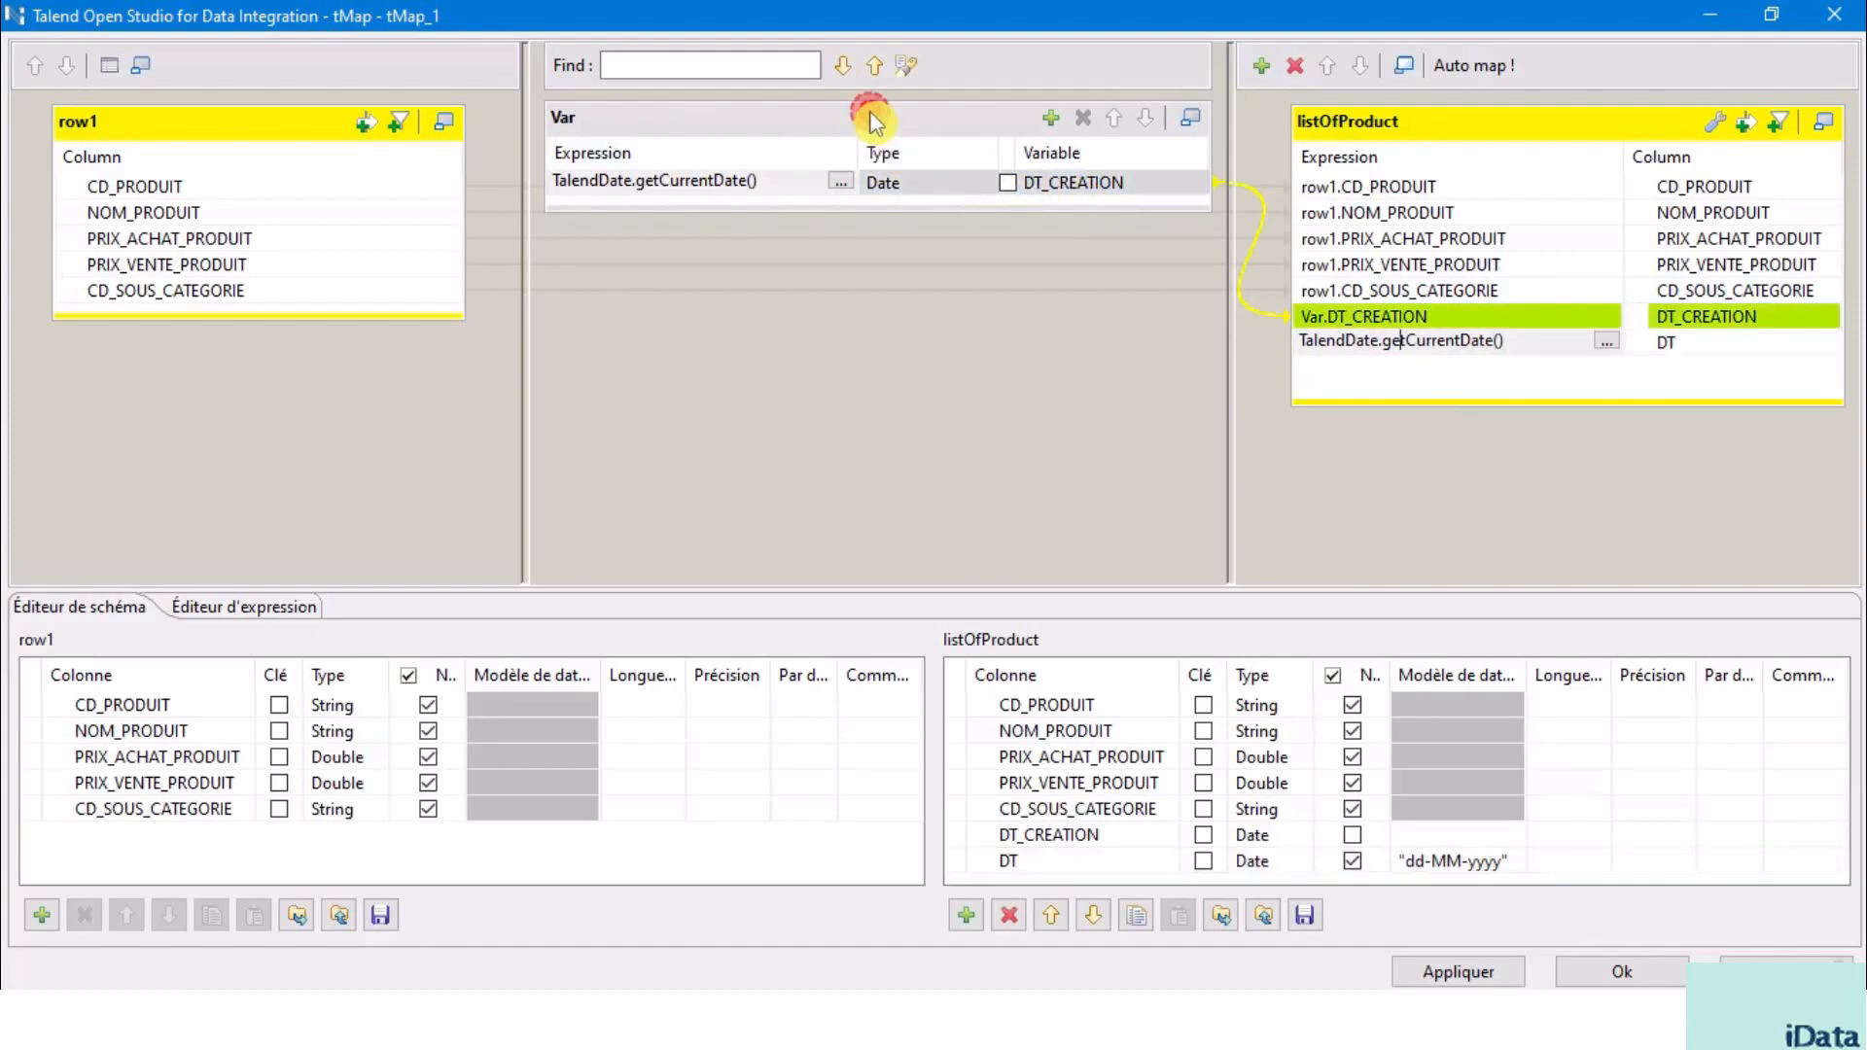
- Delete the DT column from the listOfProduct schema
{"action": "left_click", "coordinate": [1381, 350]}
{"action": "left_click", "coordinate": [978, 862]}
{"action": "left_click", "coordinate": [966, 862]}
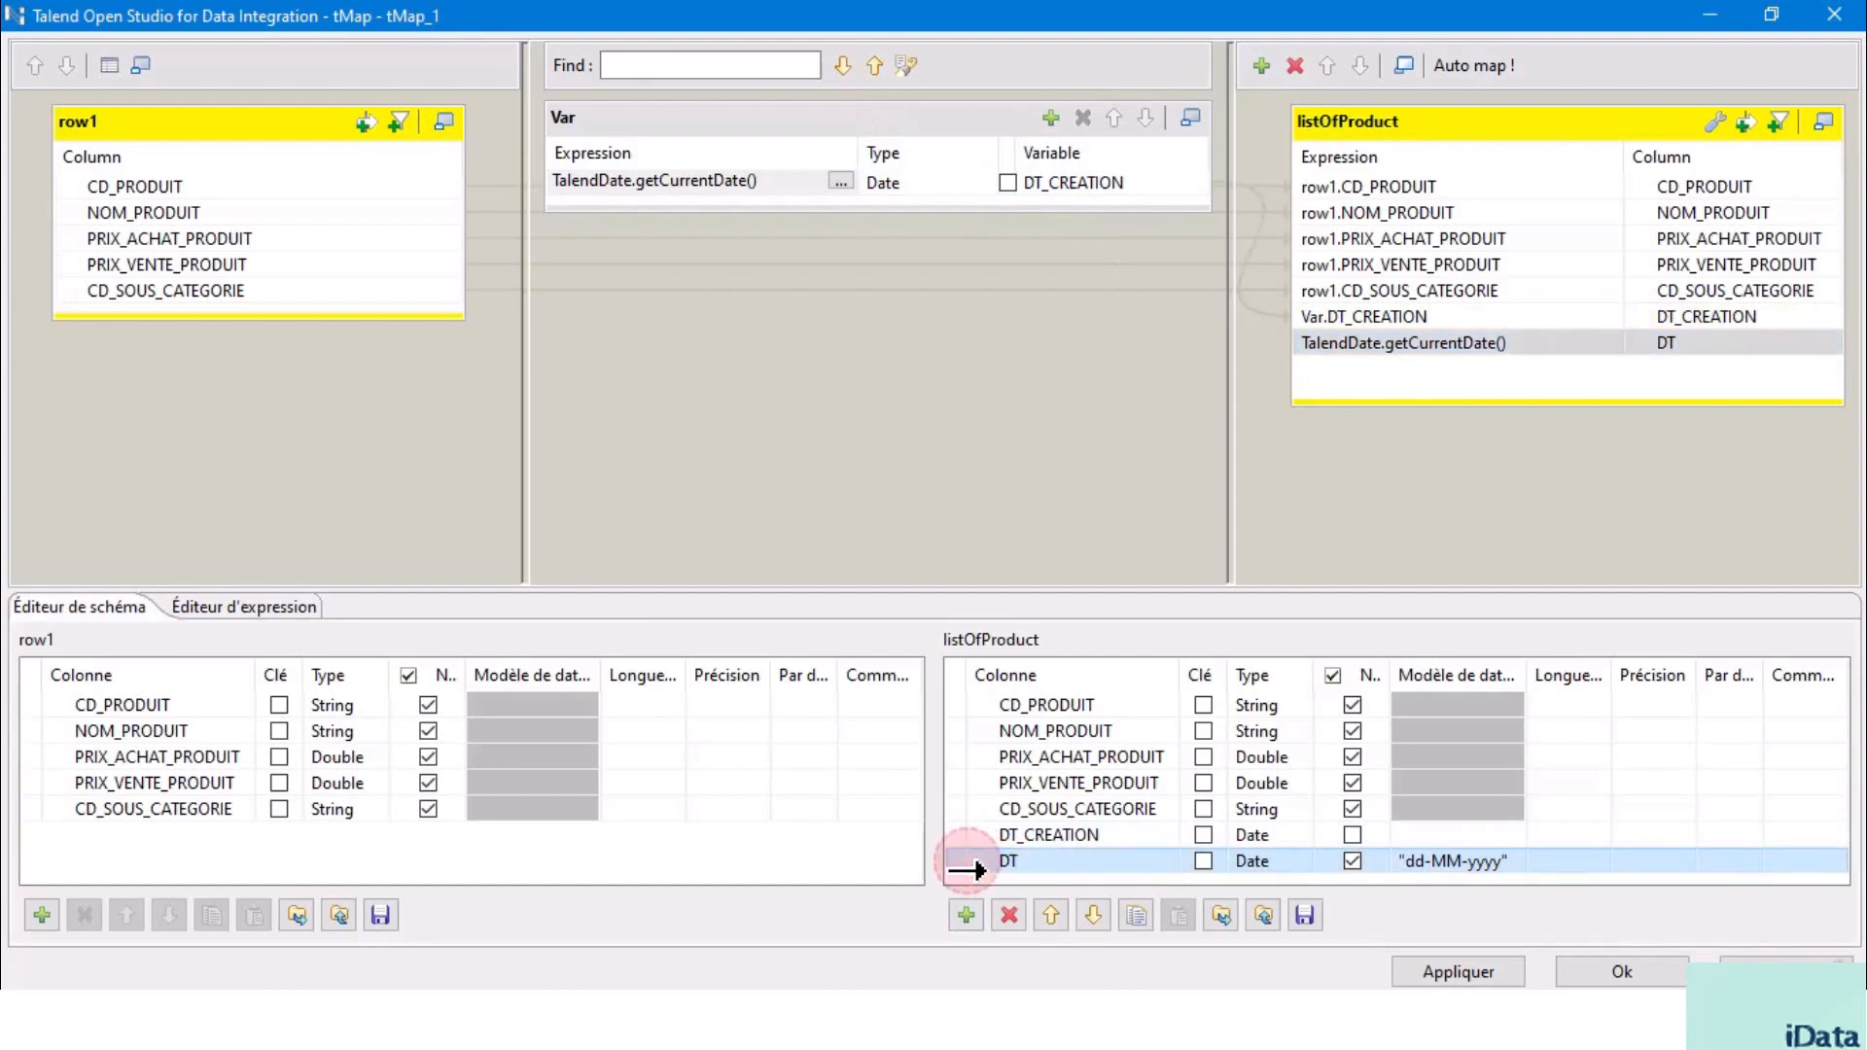
{"action": "left_click", "coordinate": [1009, 916]}
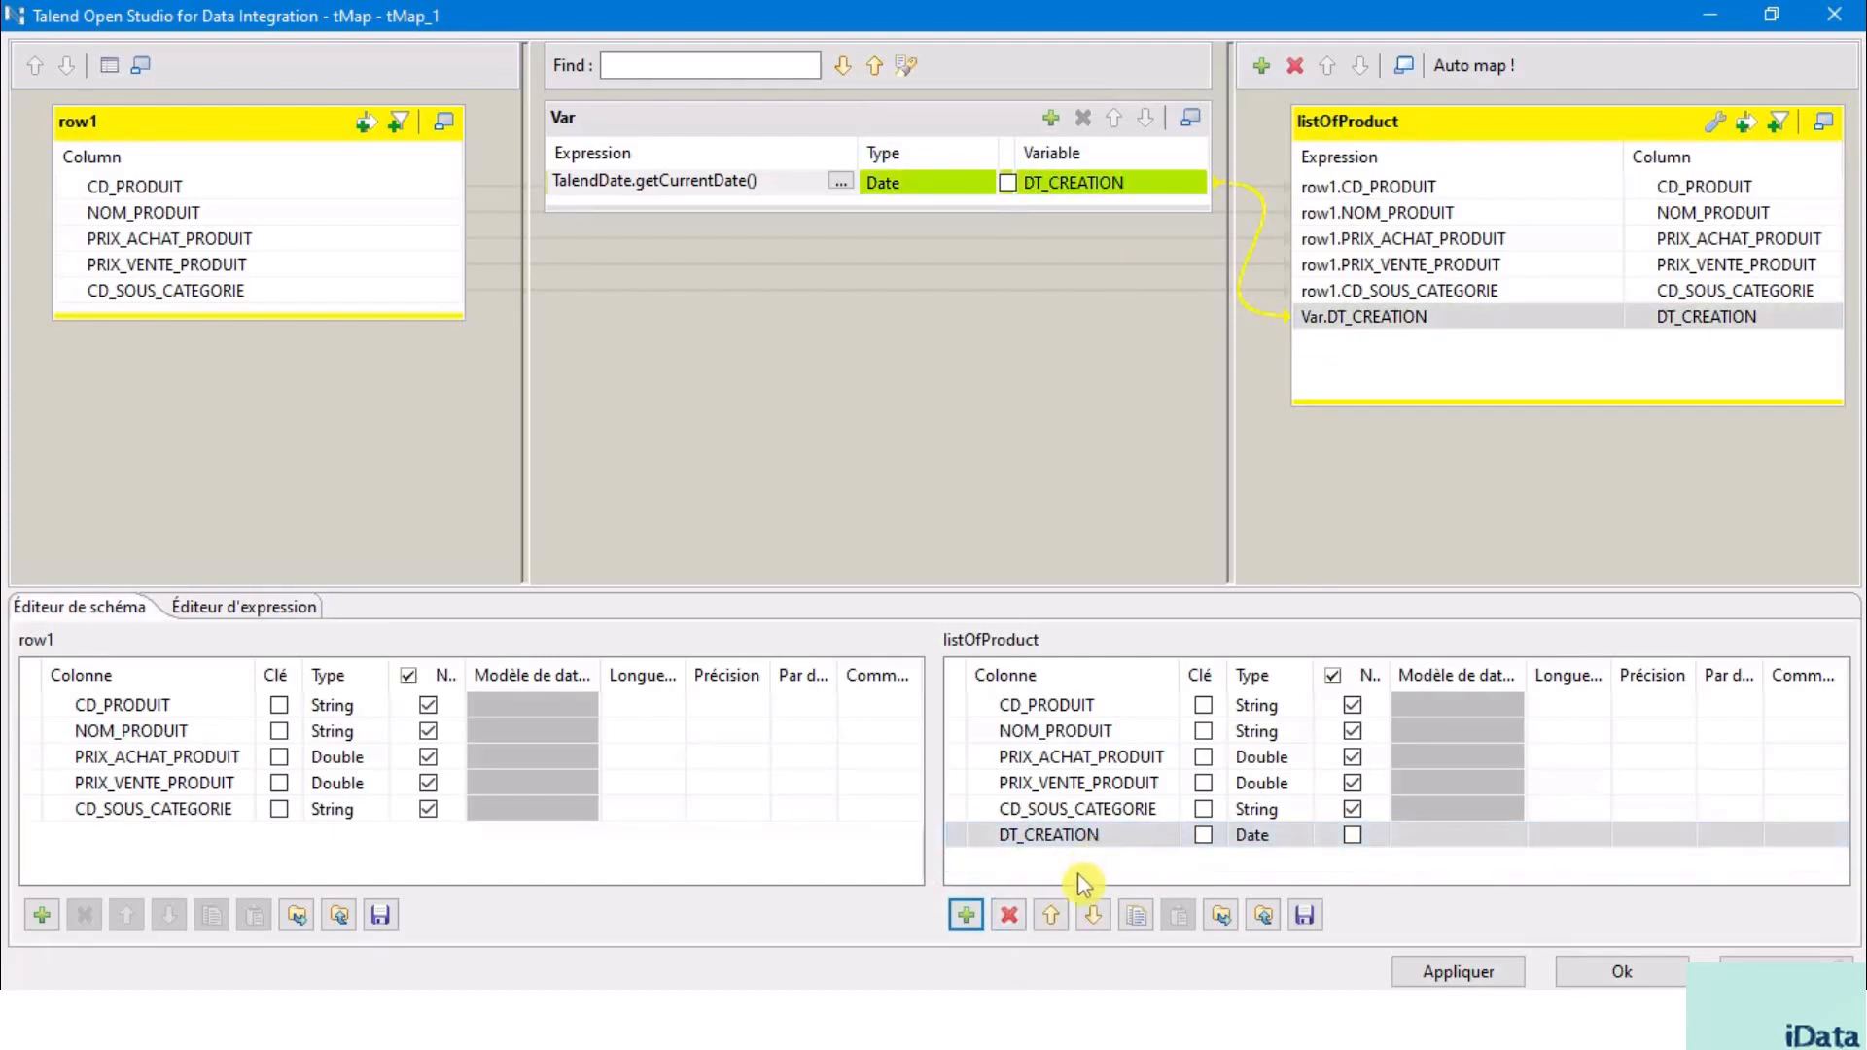
- Give the listOfProduct DT_CREATION column the date pattern "dd-MM-yyyy", make the DT_CREATION variable nullable and confirm the mapping
{"action": "left_click", "coordinate": [967, 194]}
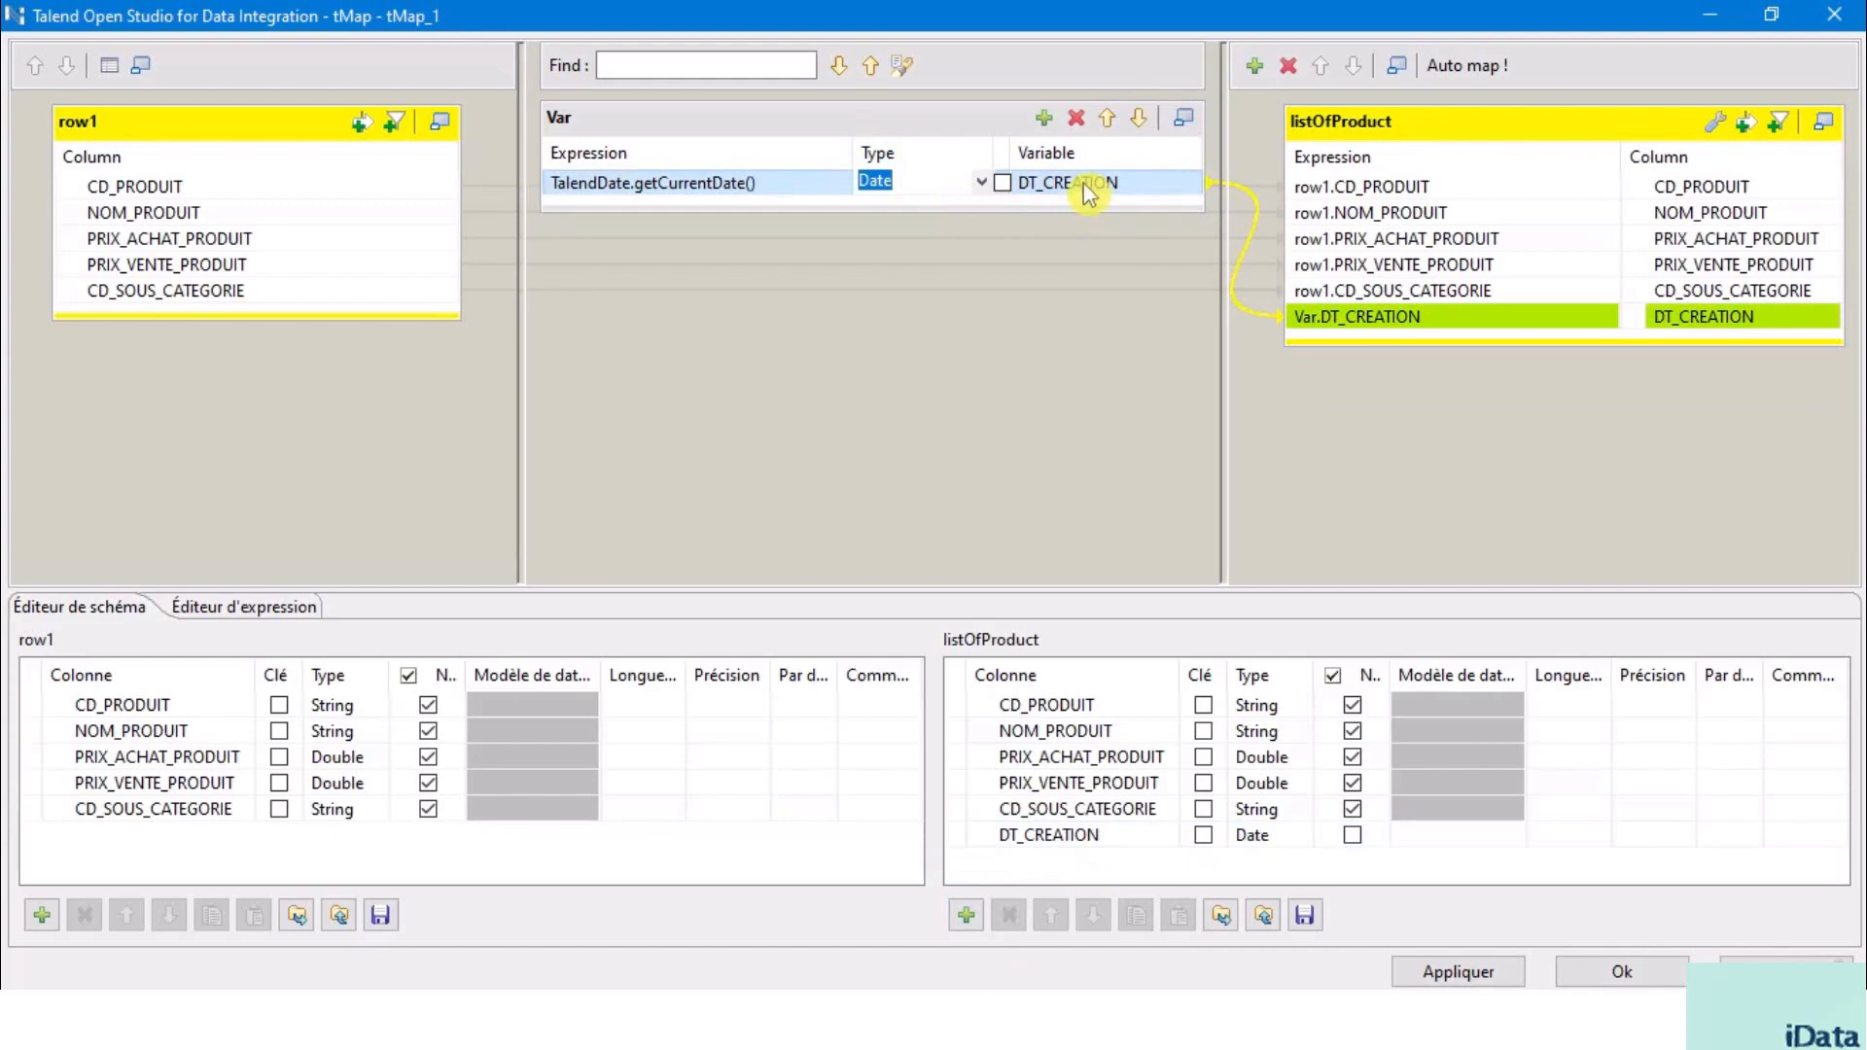
{"action": "left_click", "coordinate": [1434, 838]}
{"action": "key", "text": "ctrl+v"}
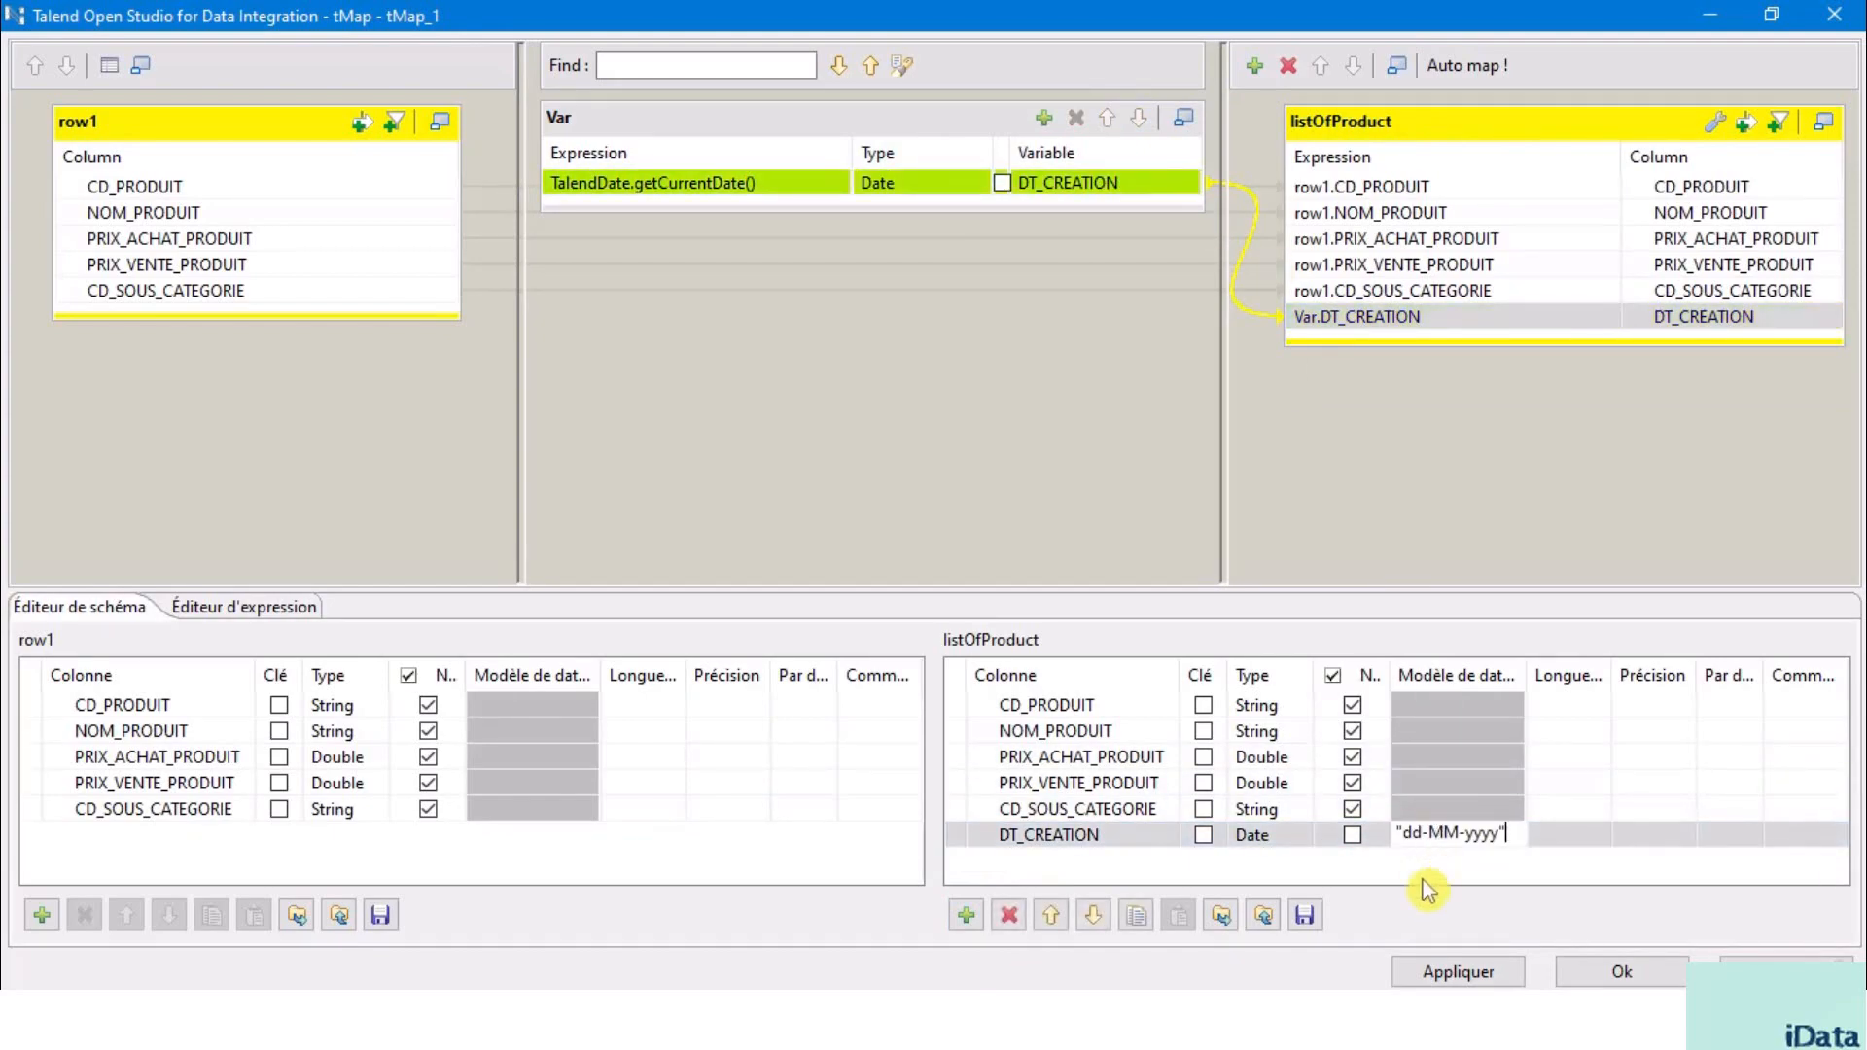
{"action": "key", "text": "Return"}
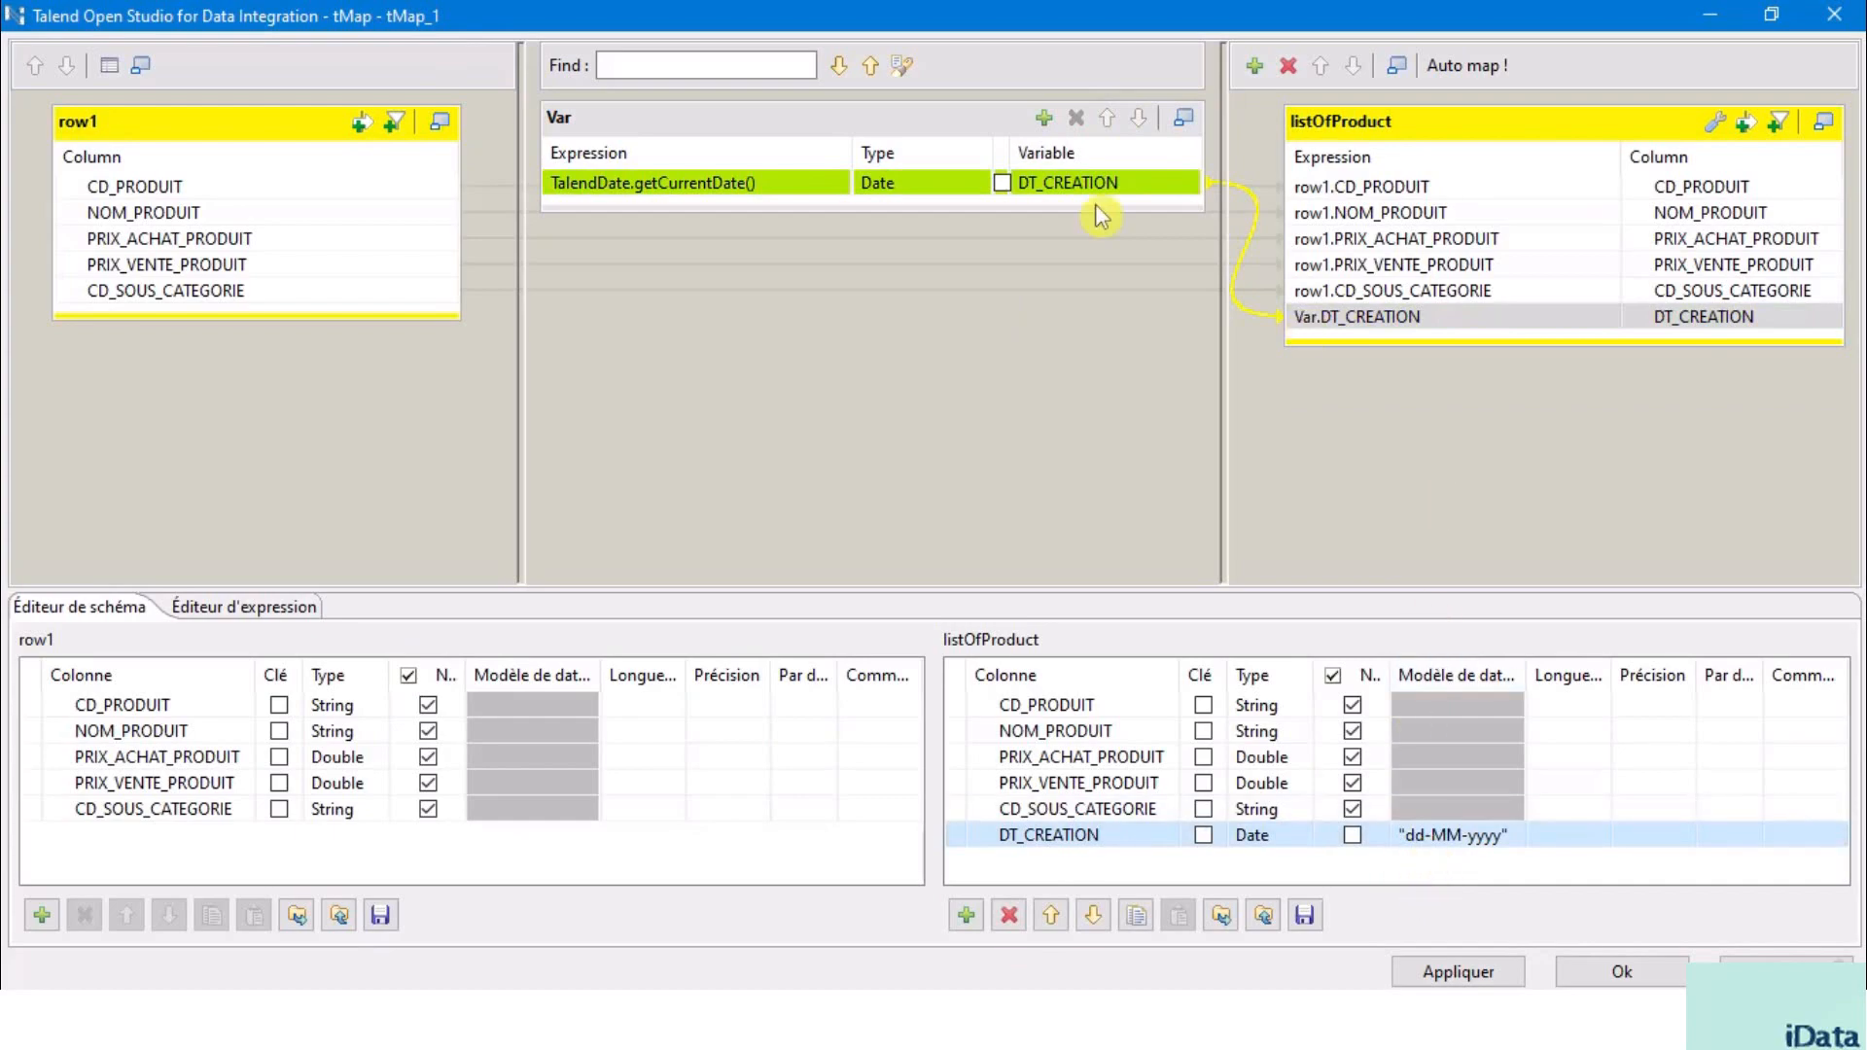
{"action": "left_click", "coordinate": [1002, 185]}
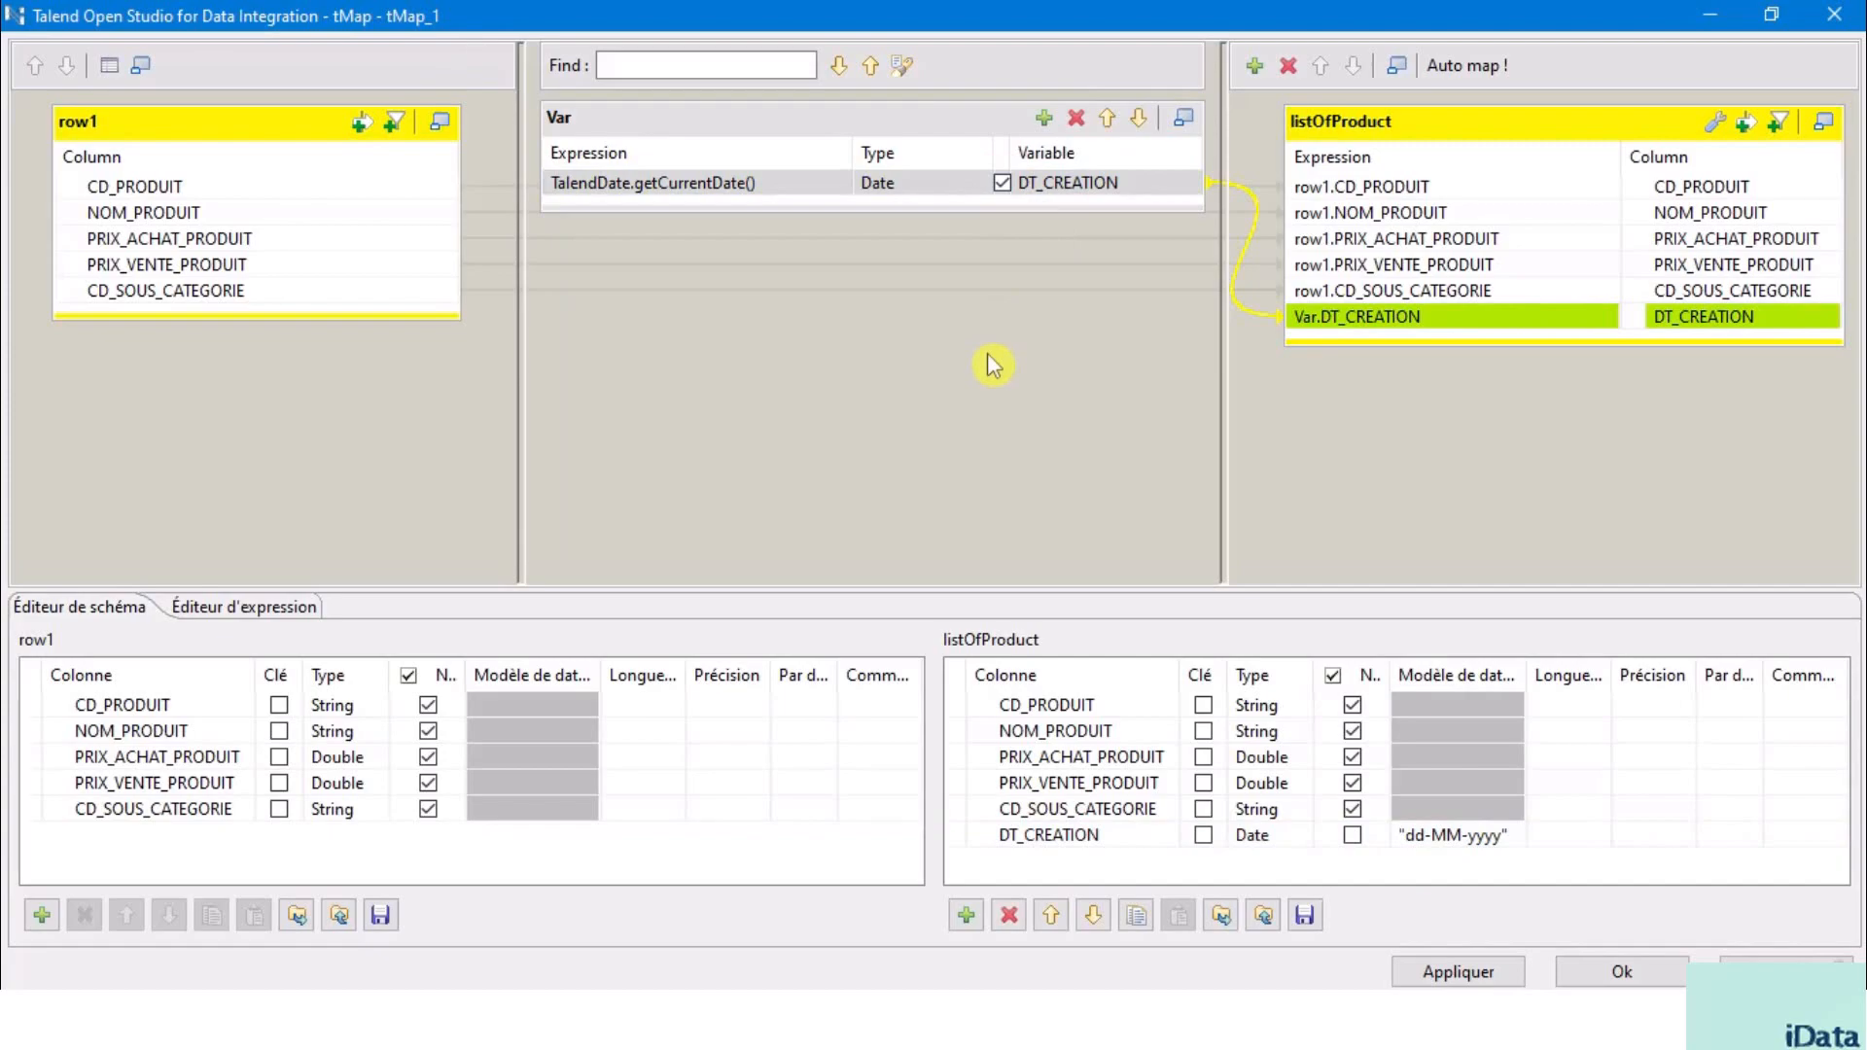
{"action": "left_click", "coordinate": [1614, 972]}
- Add a tLogRow component to the job beside tMap_1
{"action": "left_click", "coordinate": [647, 364]}
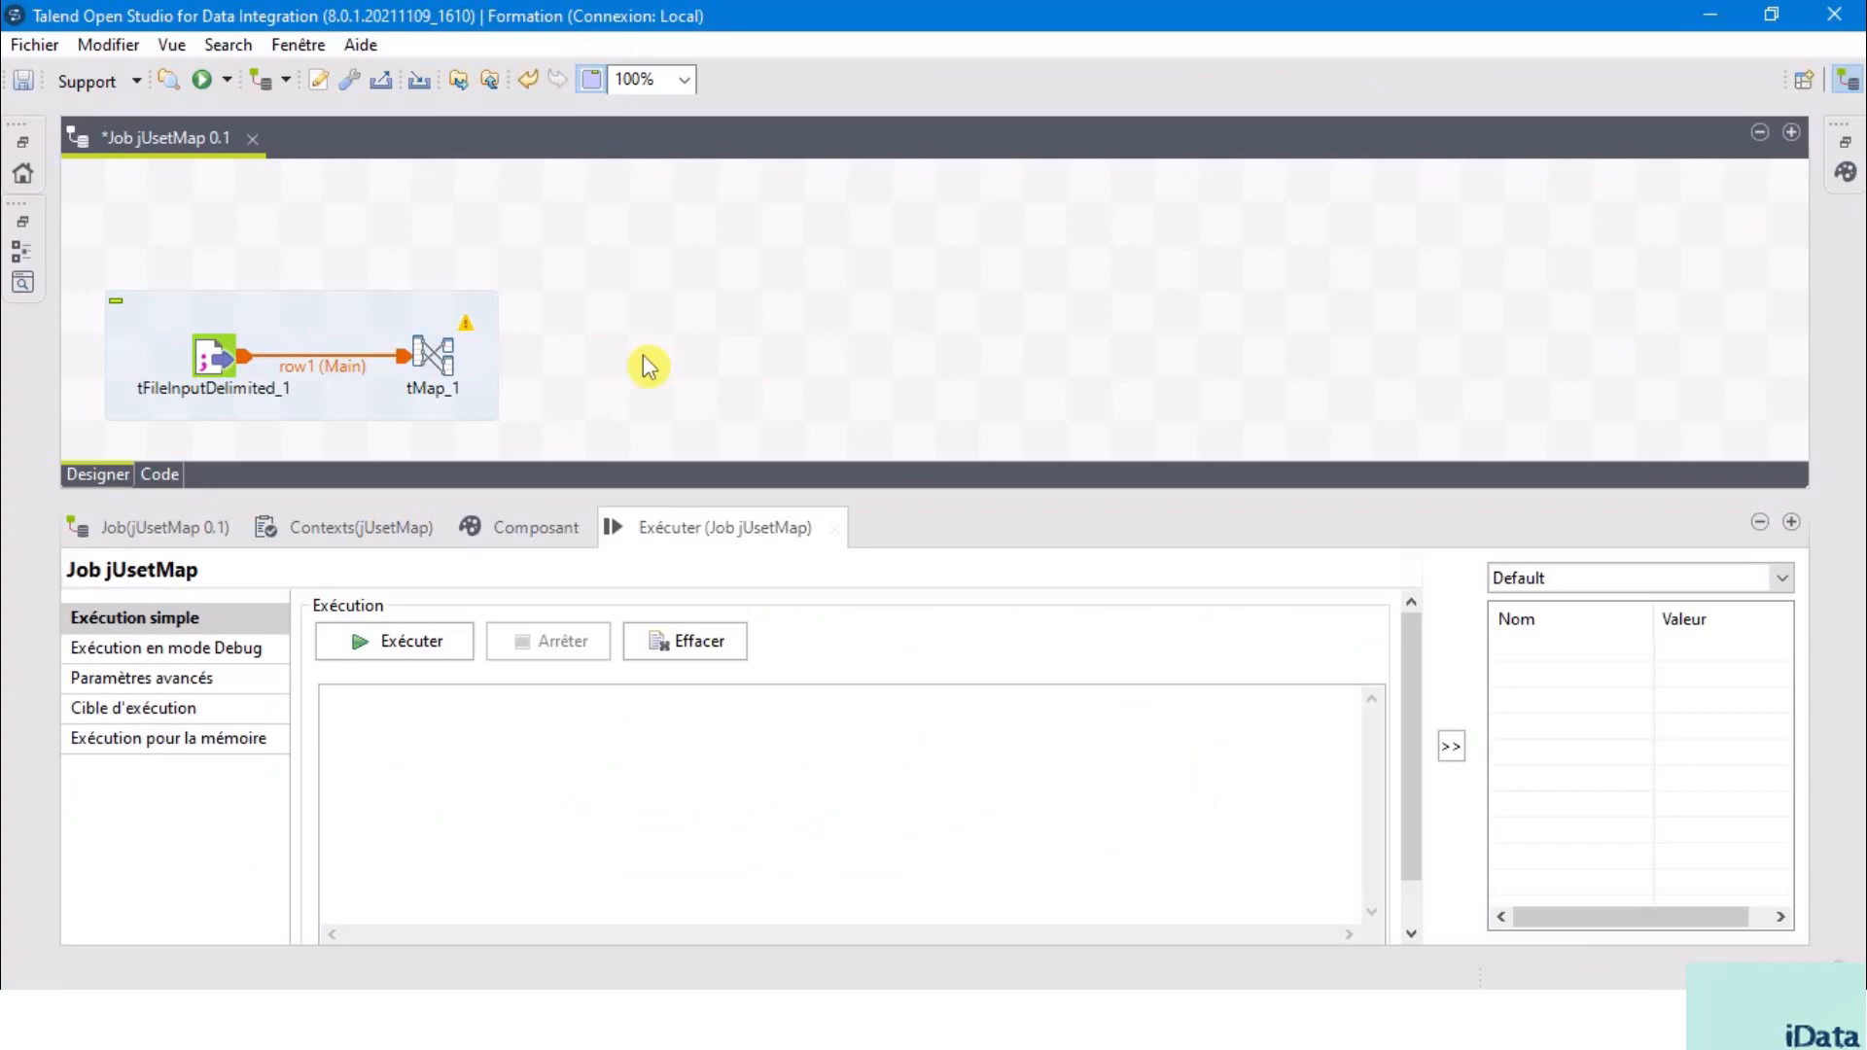
{"action": "type", "text": "tlog"}
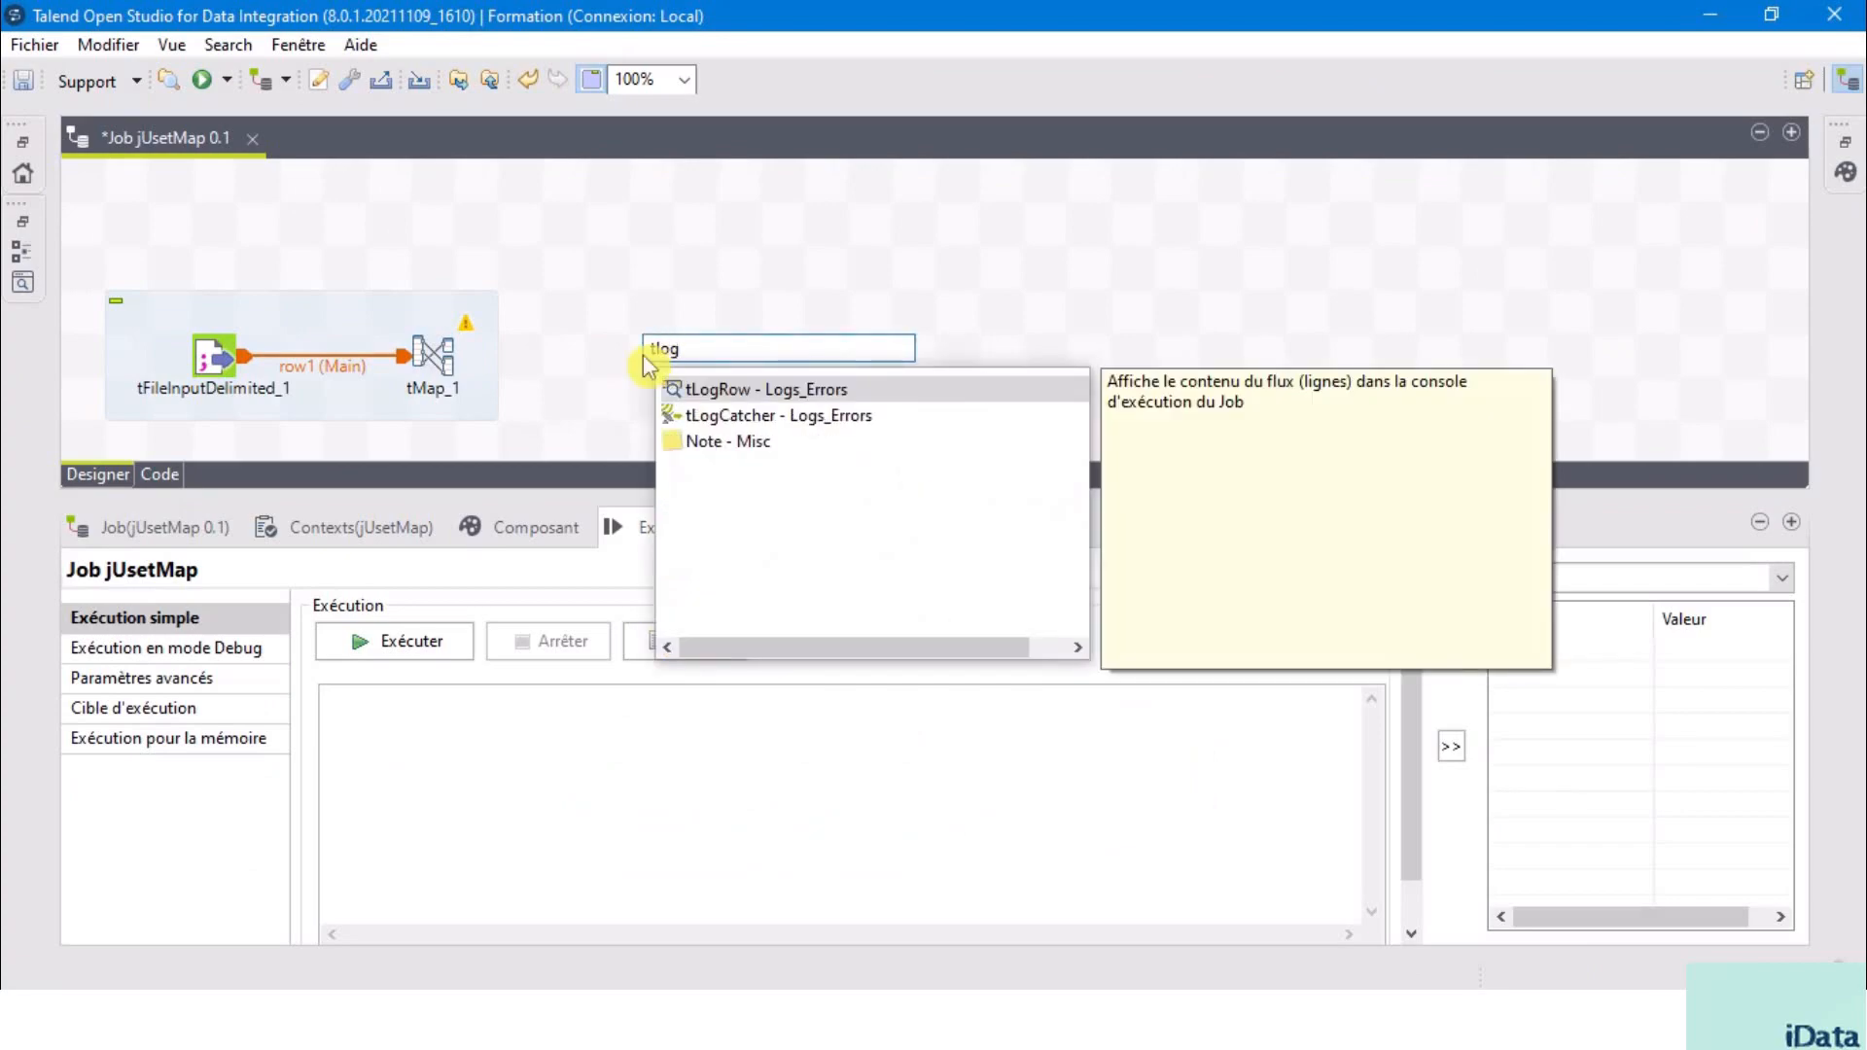
{"action": "double_click", "coordinate": [687, 389]}
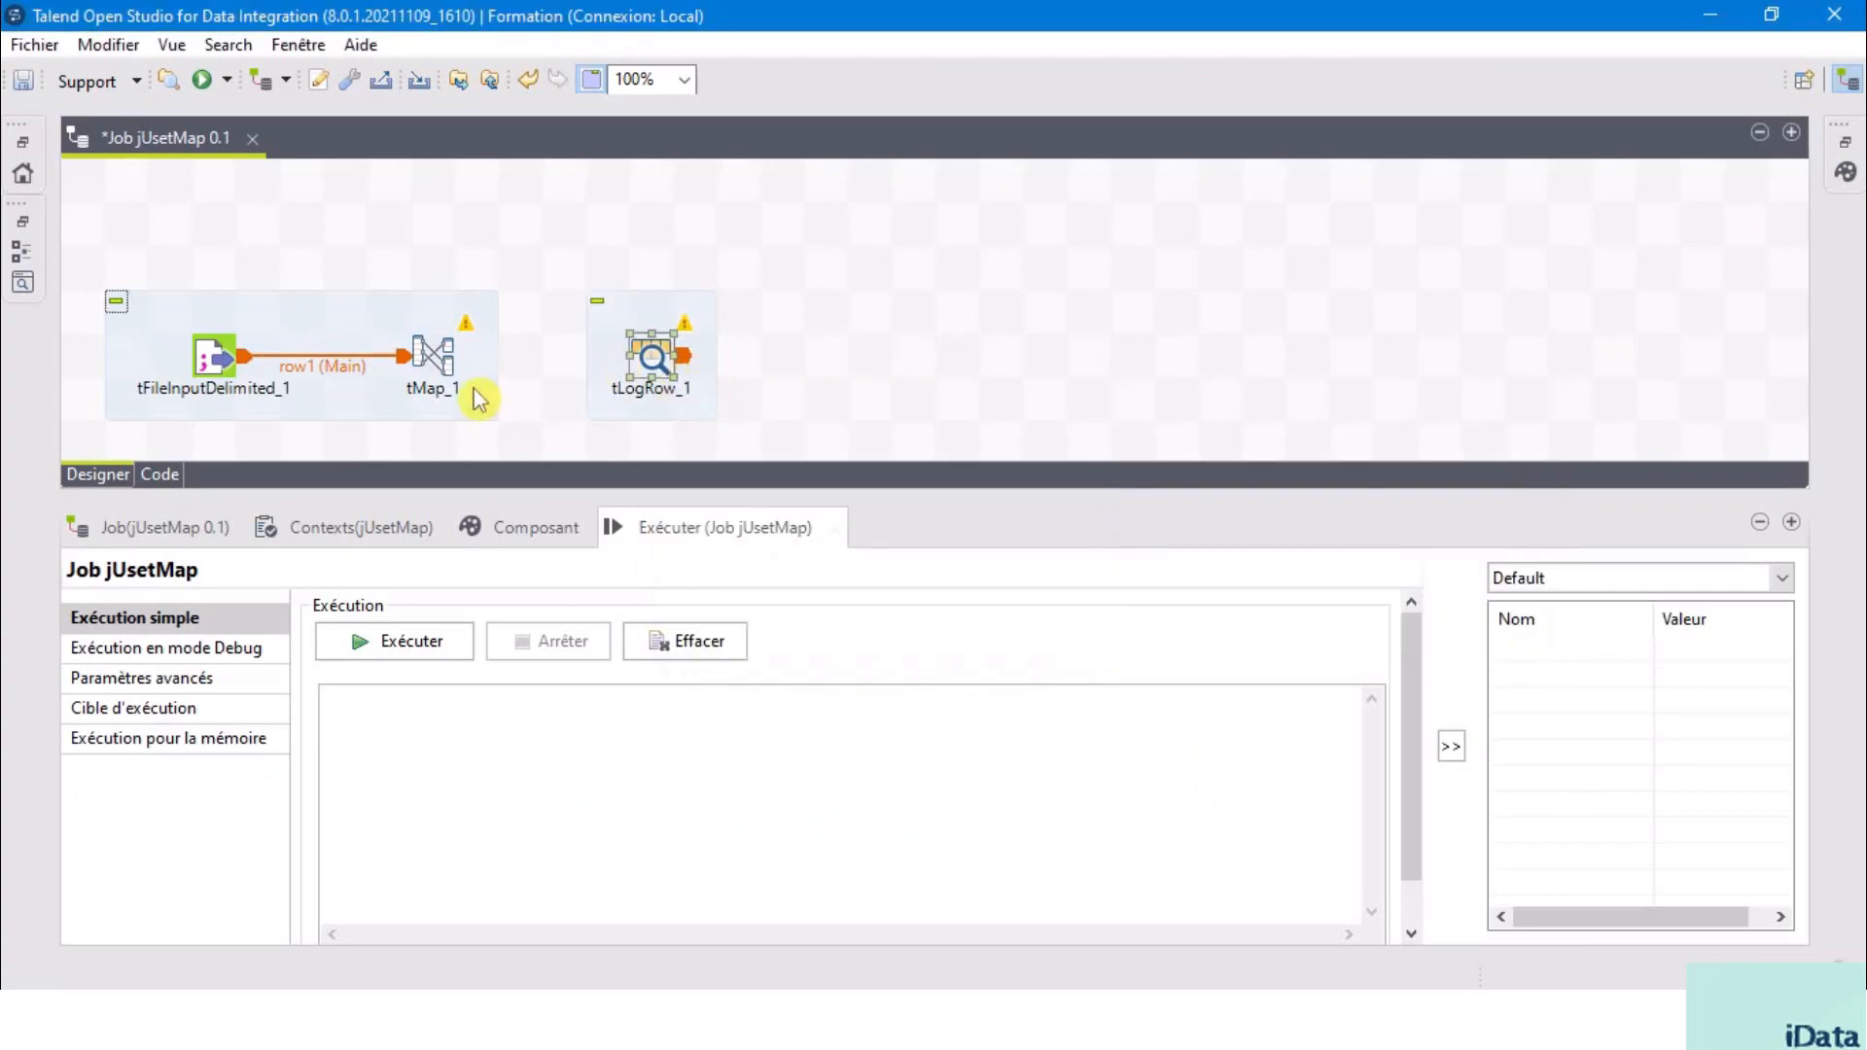
- Connect tMap_1 to the tLogRow component with the listOfProduct output row
{"action": "left_click", "coordinate": [442, 362]}
{"action": "right_click", "coordinate": [442, 364]}
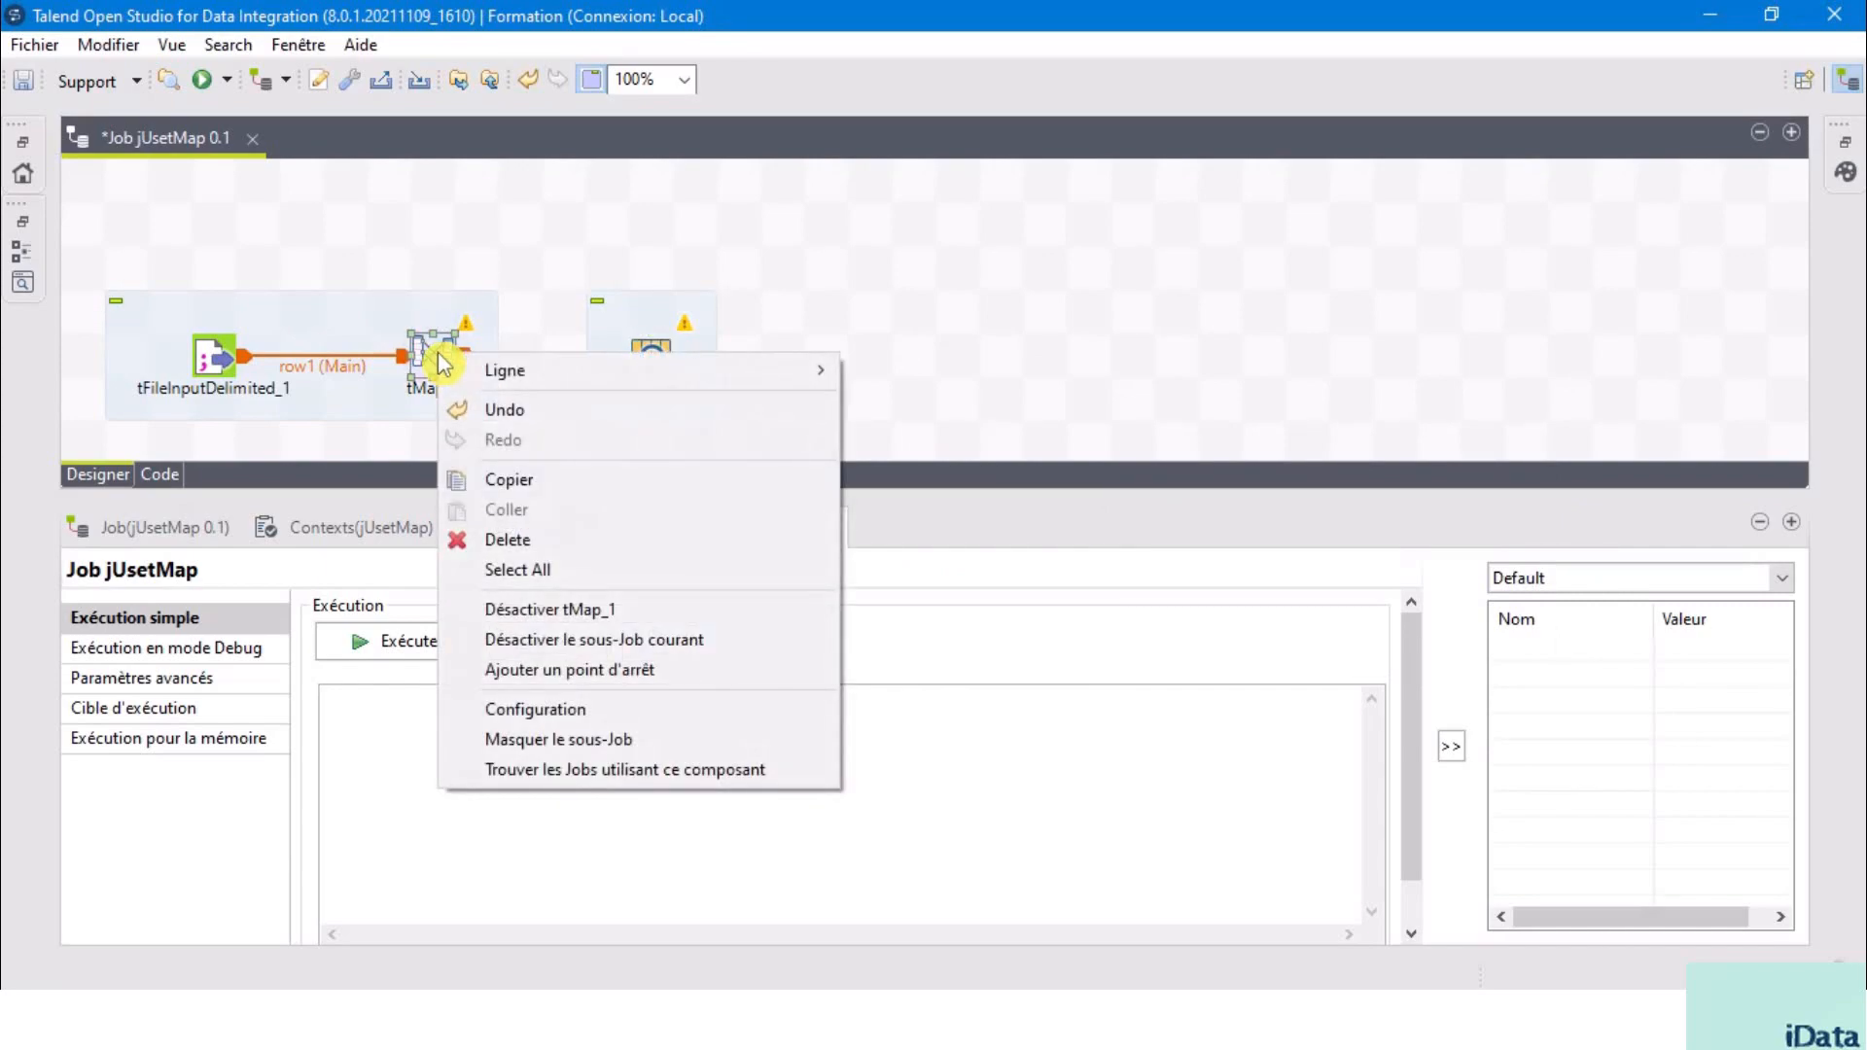
{"action": "mouse_move", "coordinate": [637, 382]}
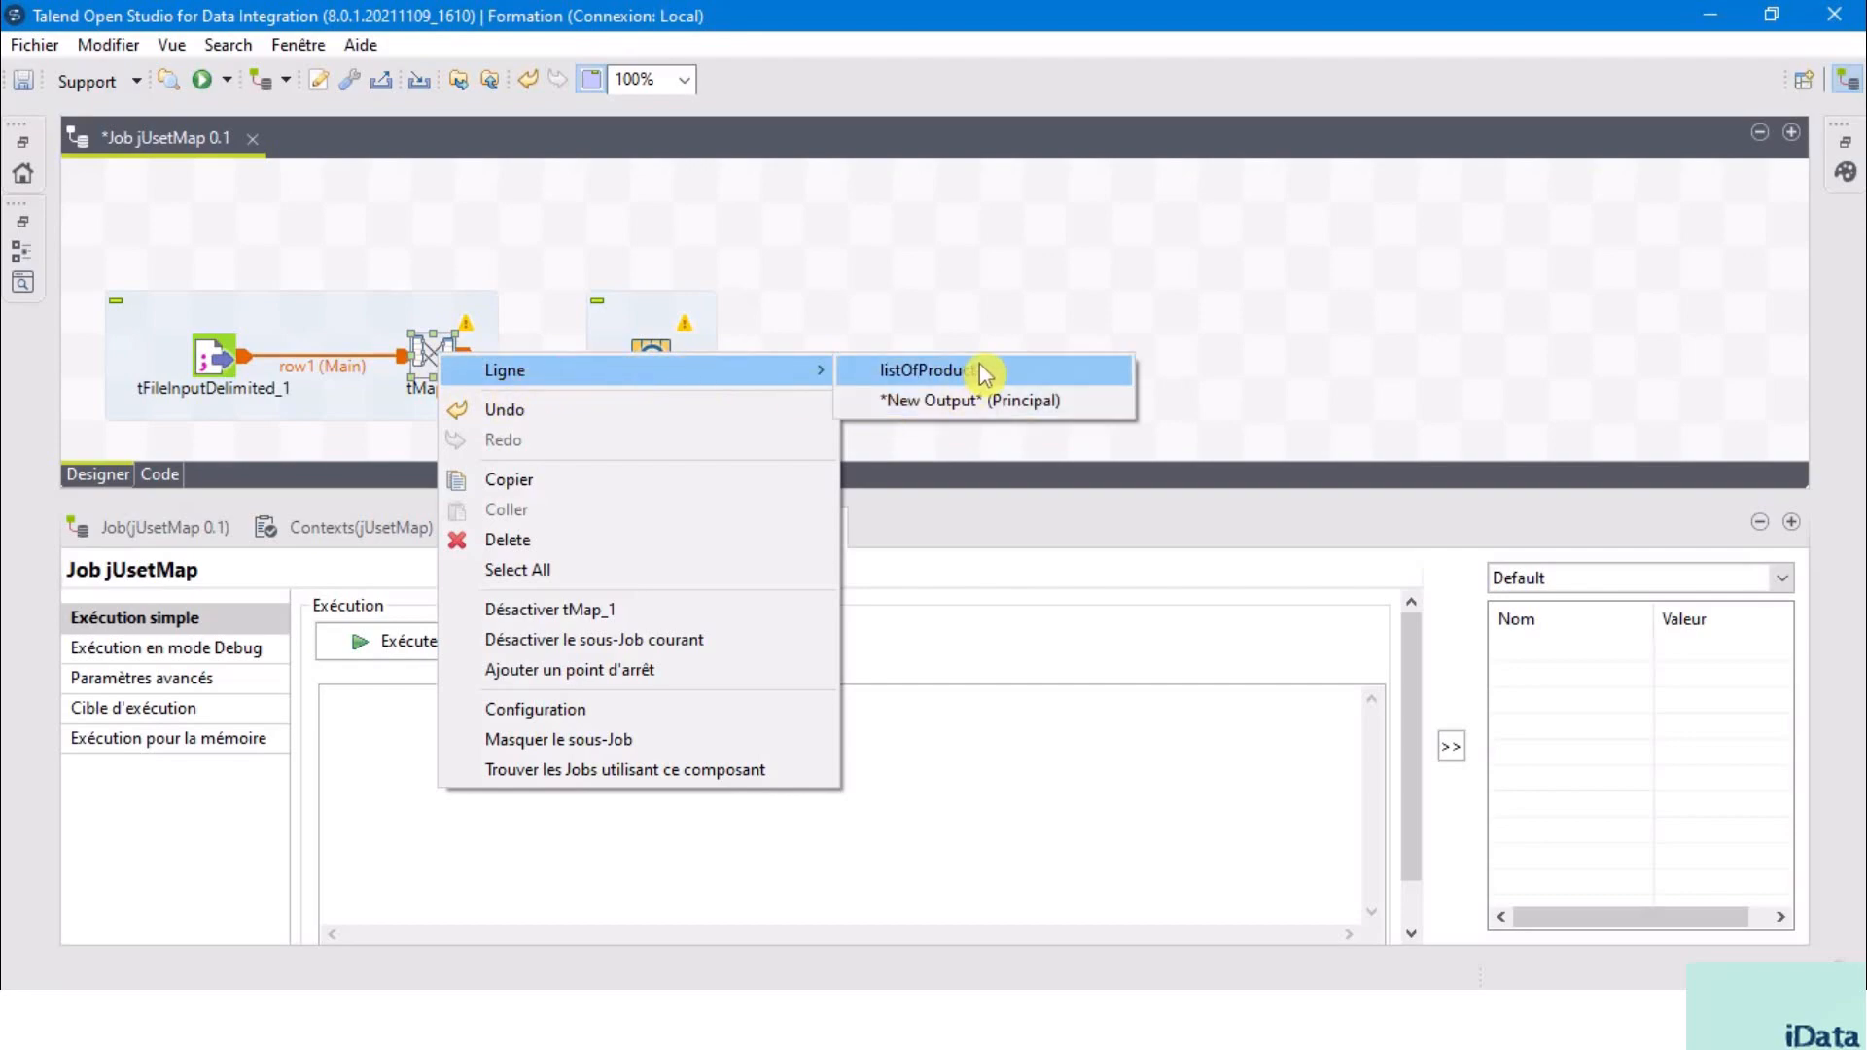
{"action": "left_click", "coordinate": [1042, 371]}
{"action": "left_click", "coordinate": [651, 358]}
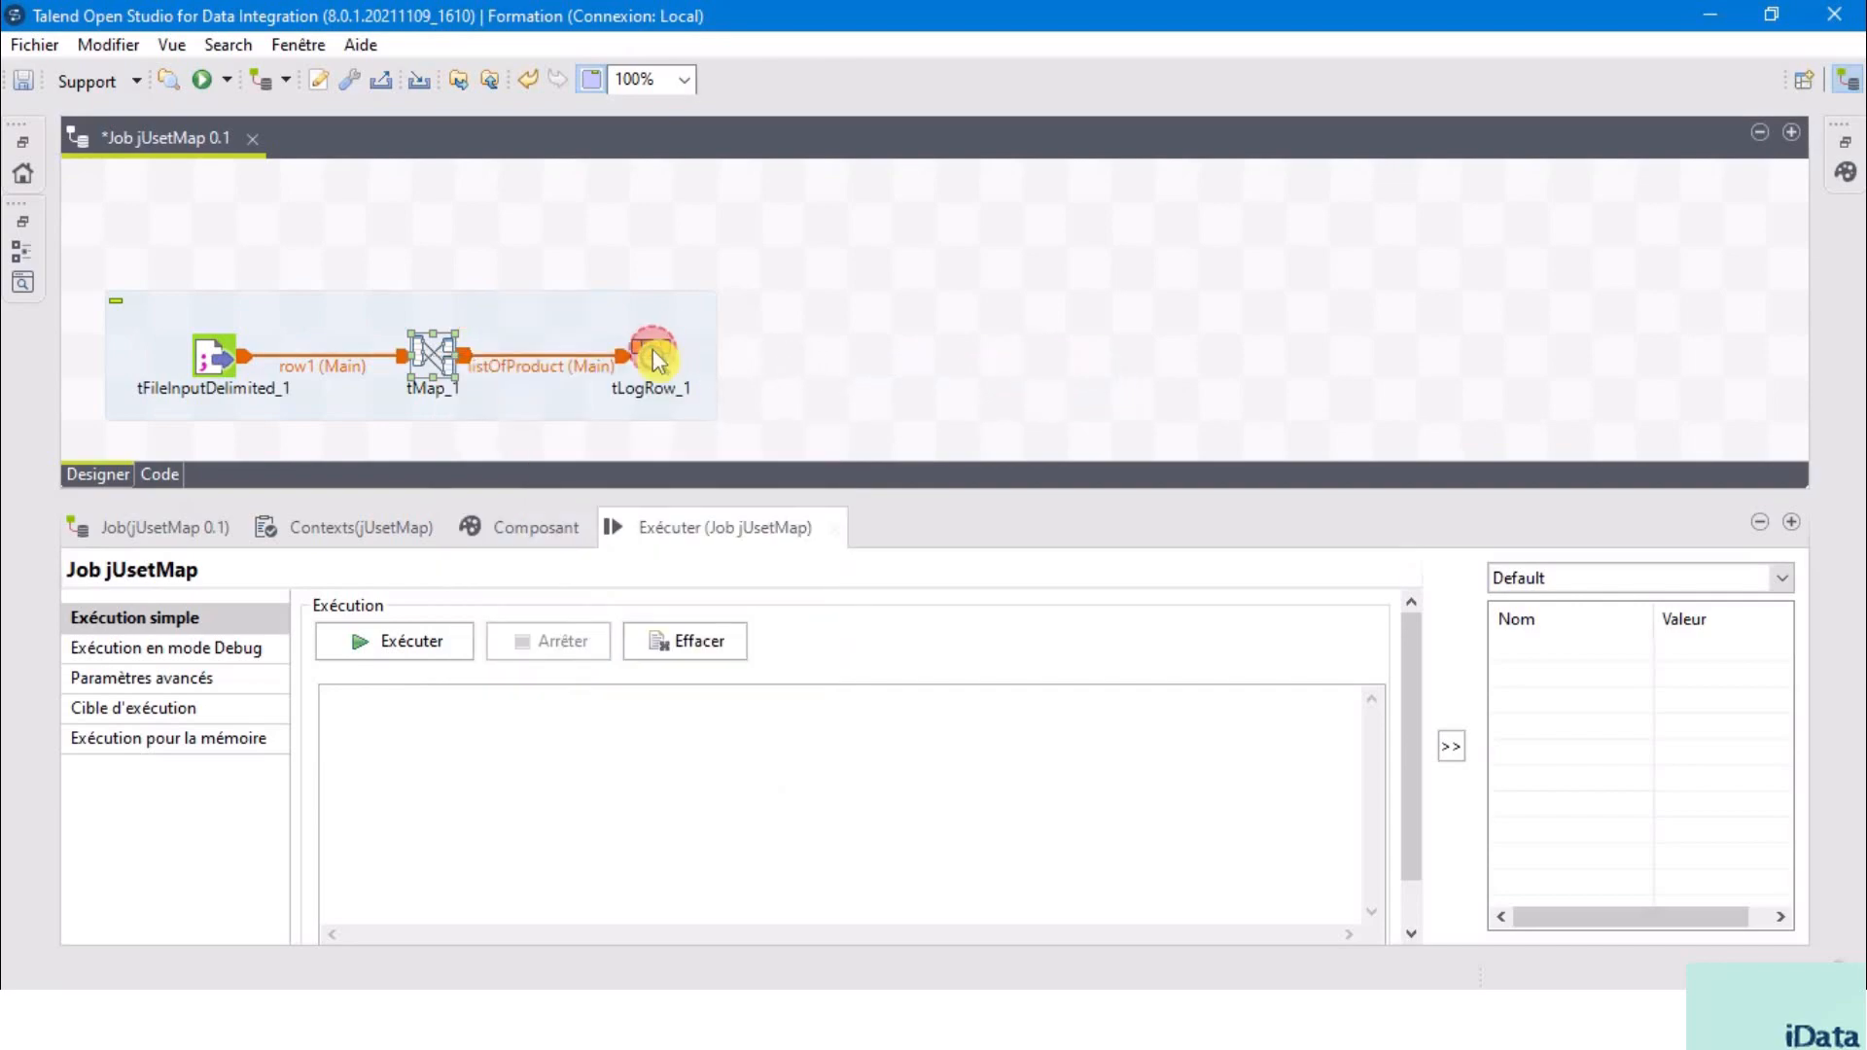
- Set the tLogRow component's display mode to Table
{"action": "left_click", "coordinate": [654, 360]}
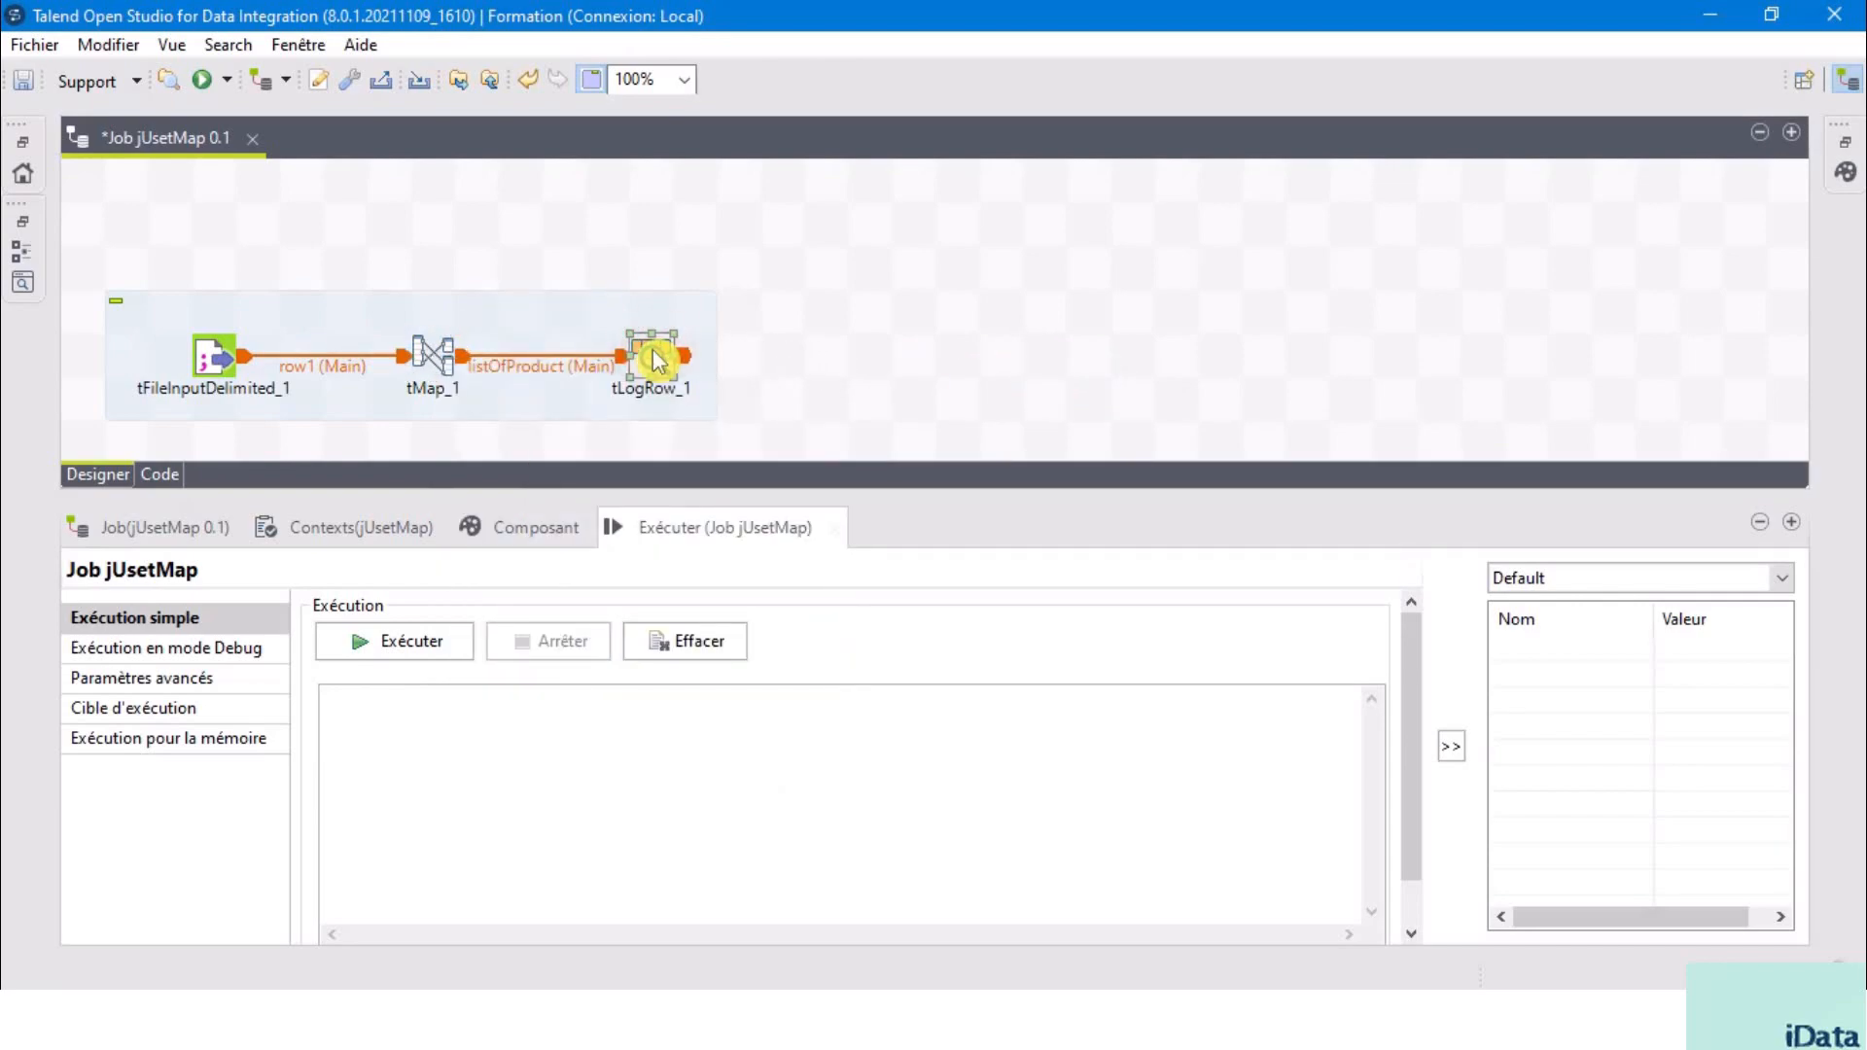
{"action": "left_click", "coordinate": [555, 530]}
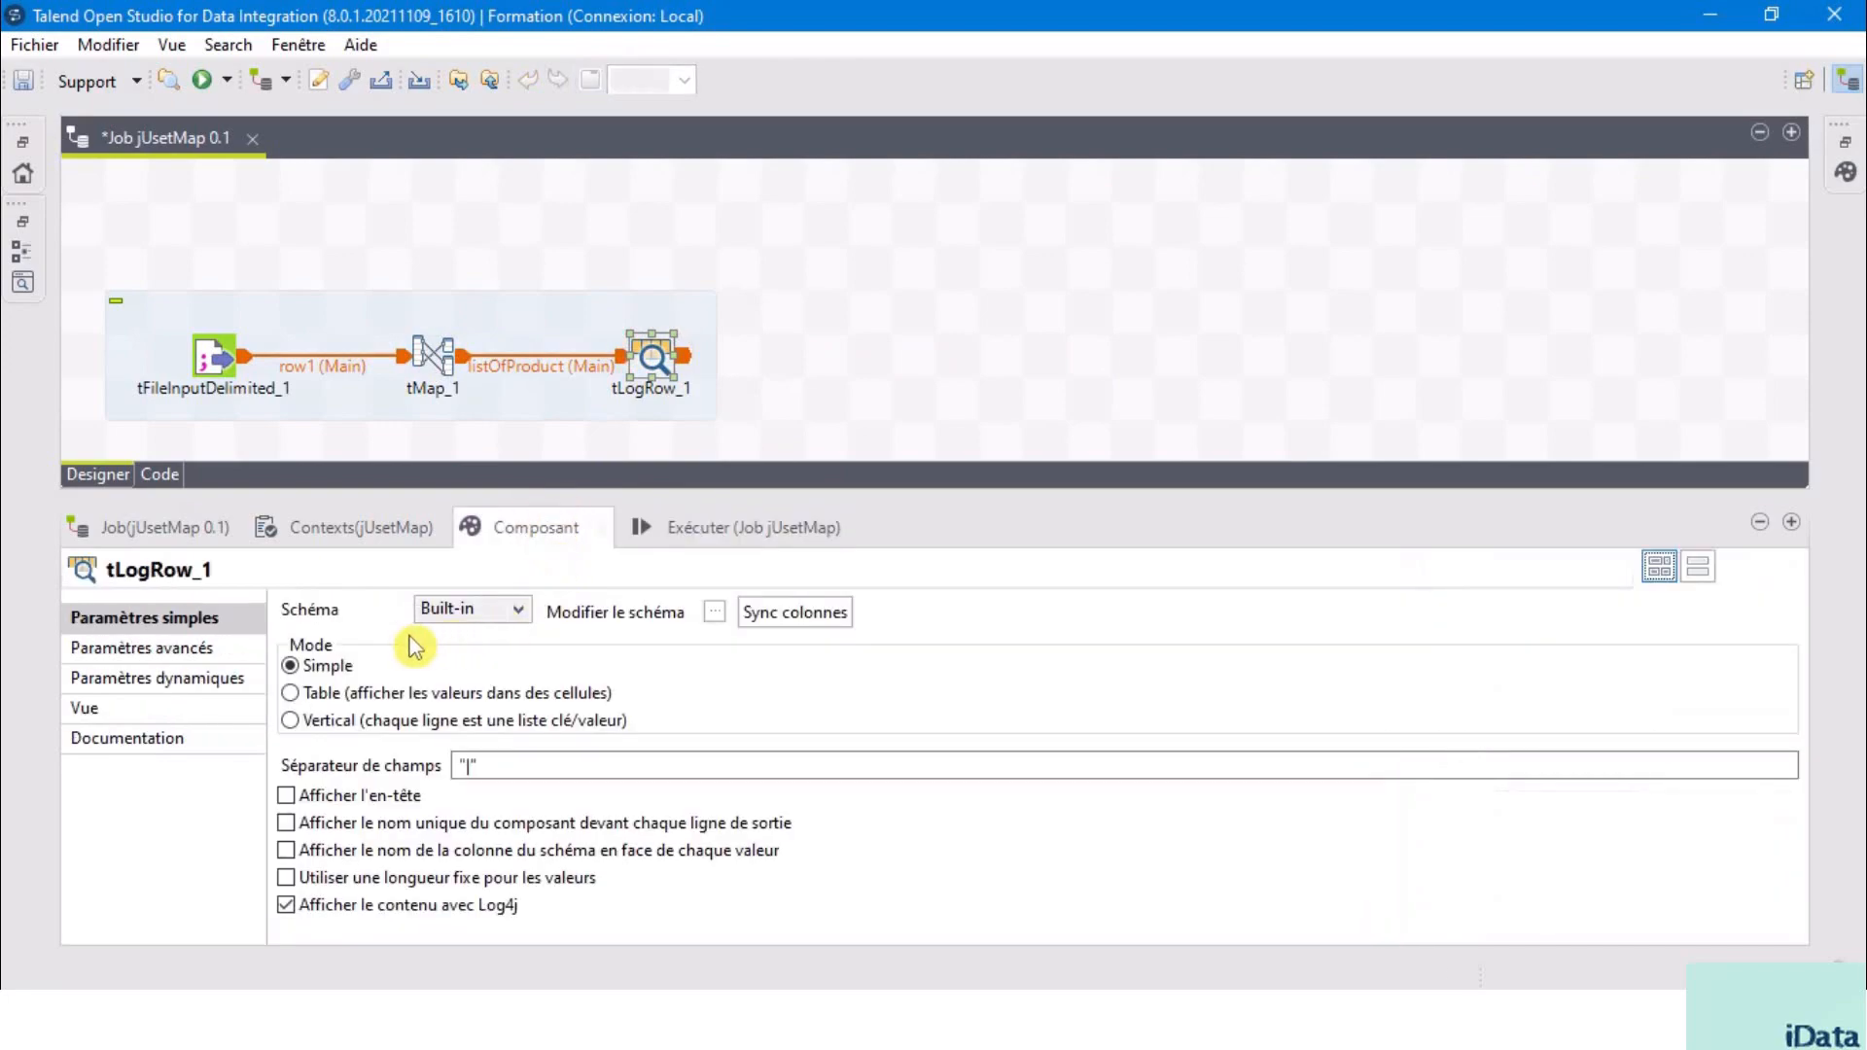
{"action": "left_click", "coordinate": [296, 694]}
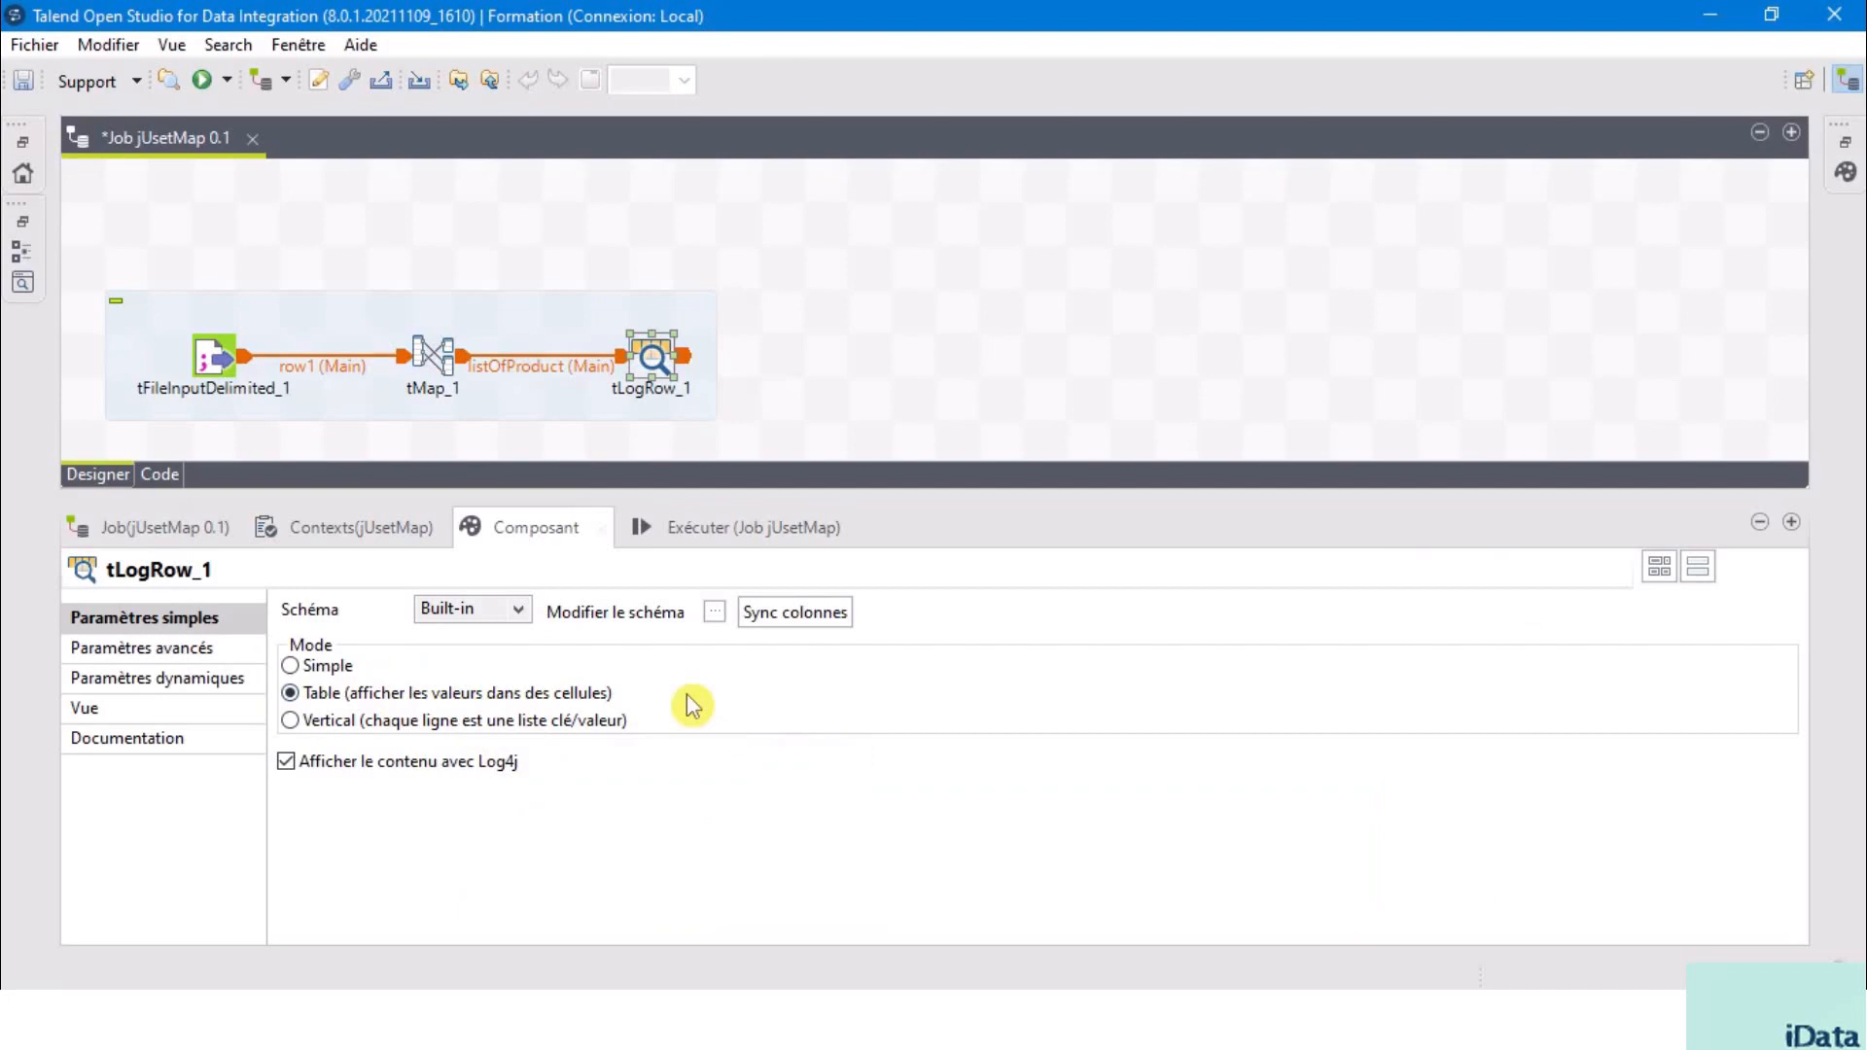
- Run the jUsetMap job with an enlarged console area and look through the output
{"action": "left_click", "coordinate": [697, 537]}
{"action": "left_click_drag", "start_coordinate": [926, 497], "coordinate": [970, 326]}
{"action": "left_click", "coordinate": [412, 484]}
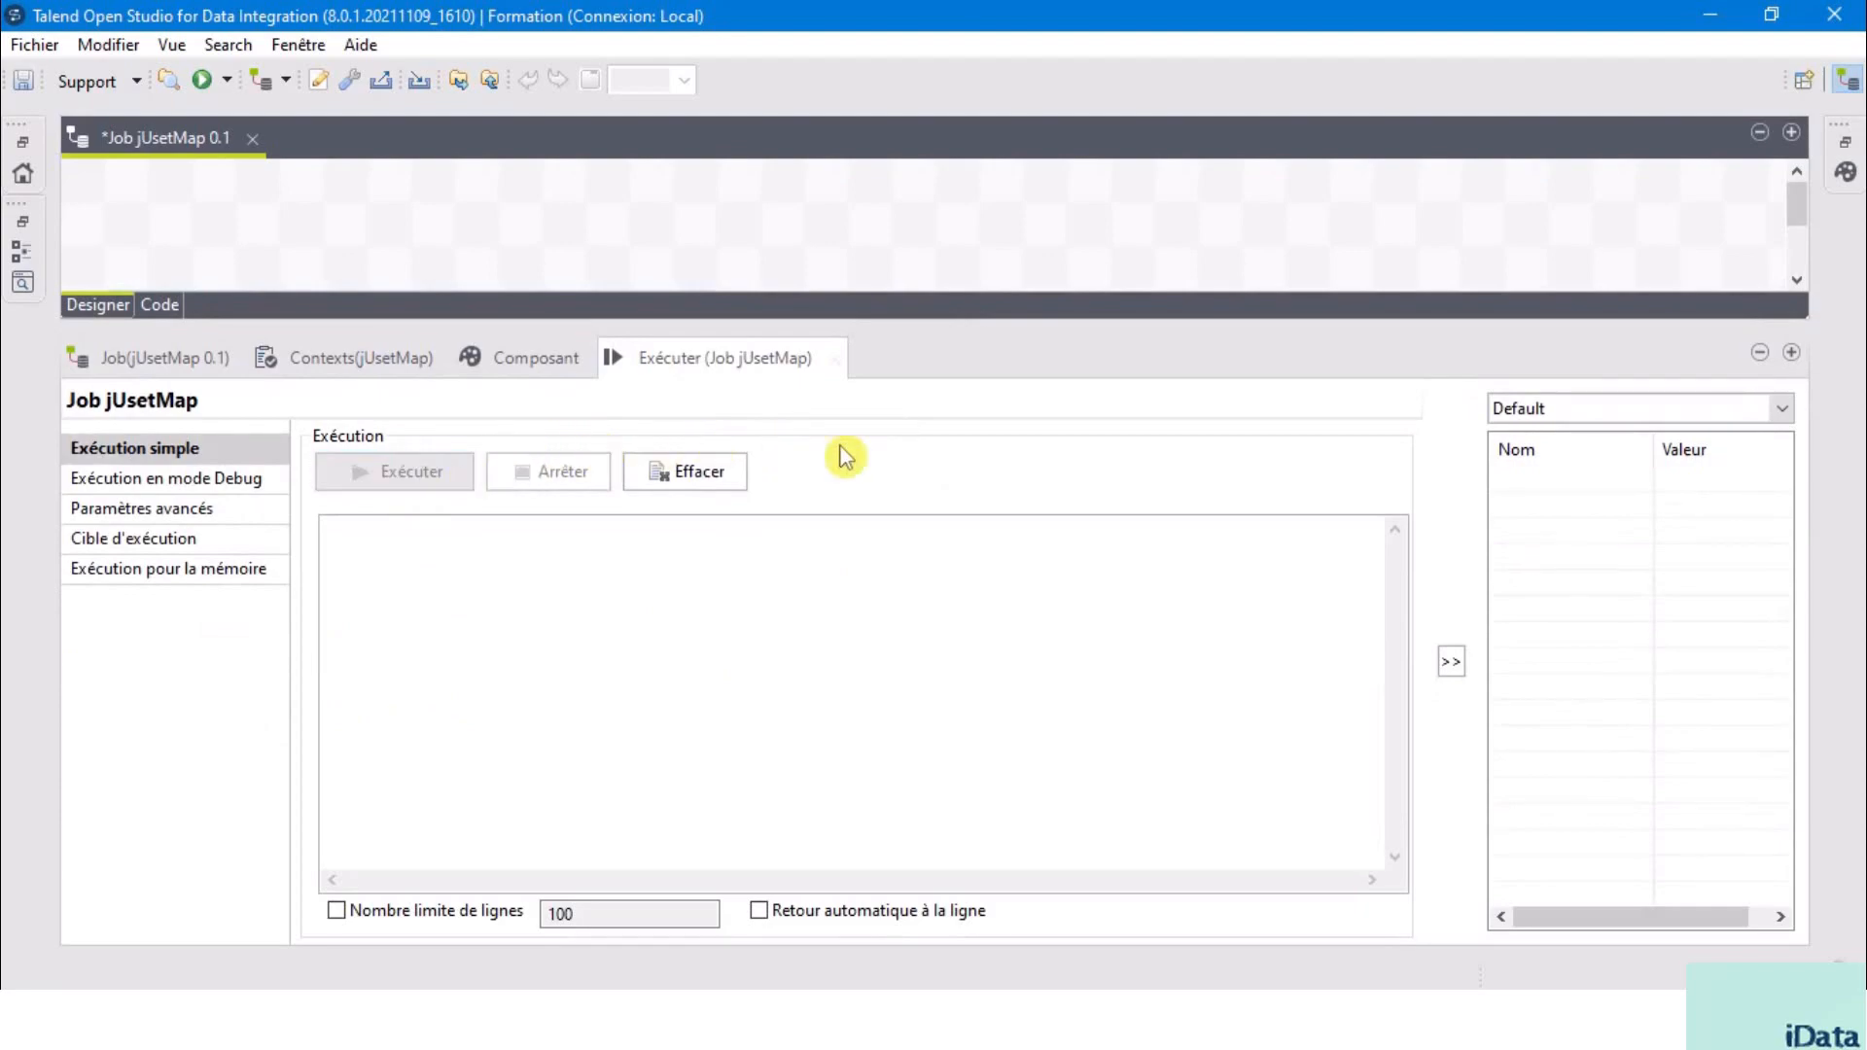
{"action": "left_click_drag", "start_coordinate": [504, 890], "coordinate": [429, 883]}
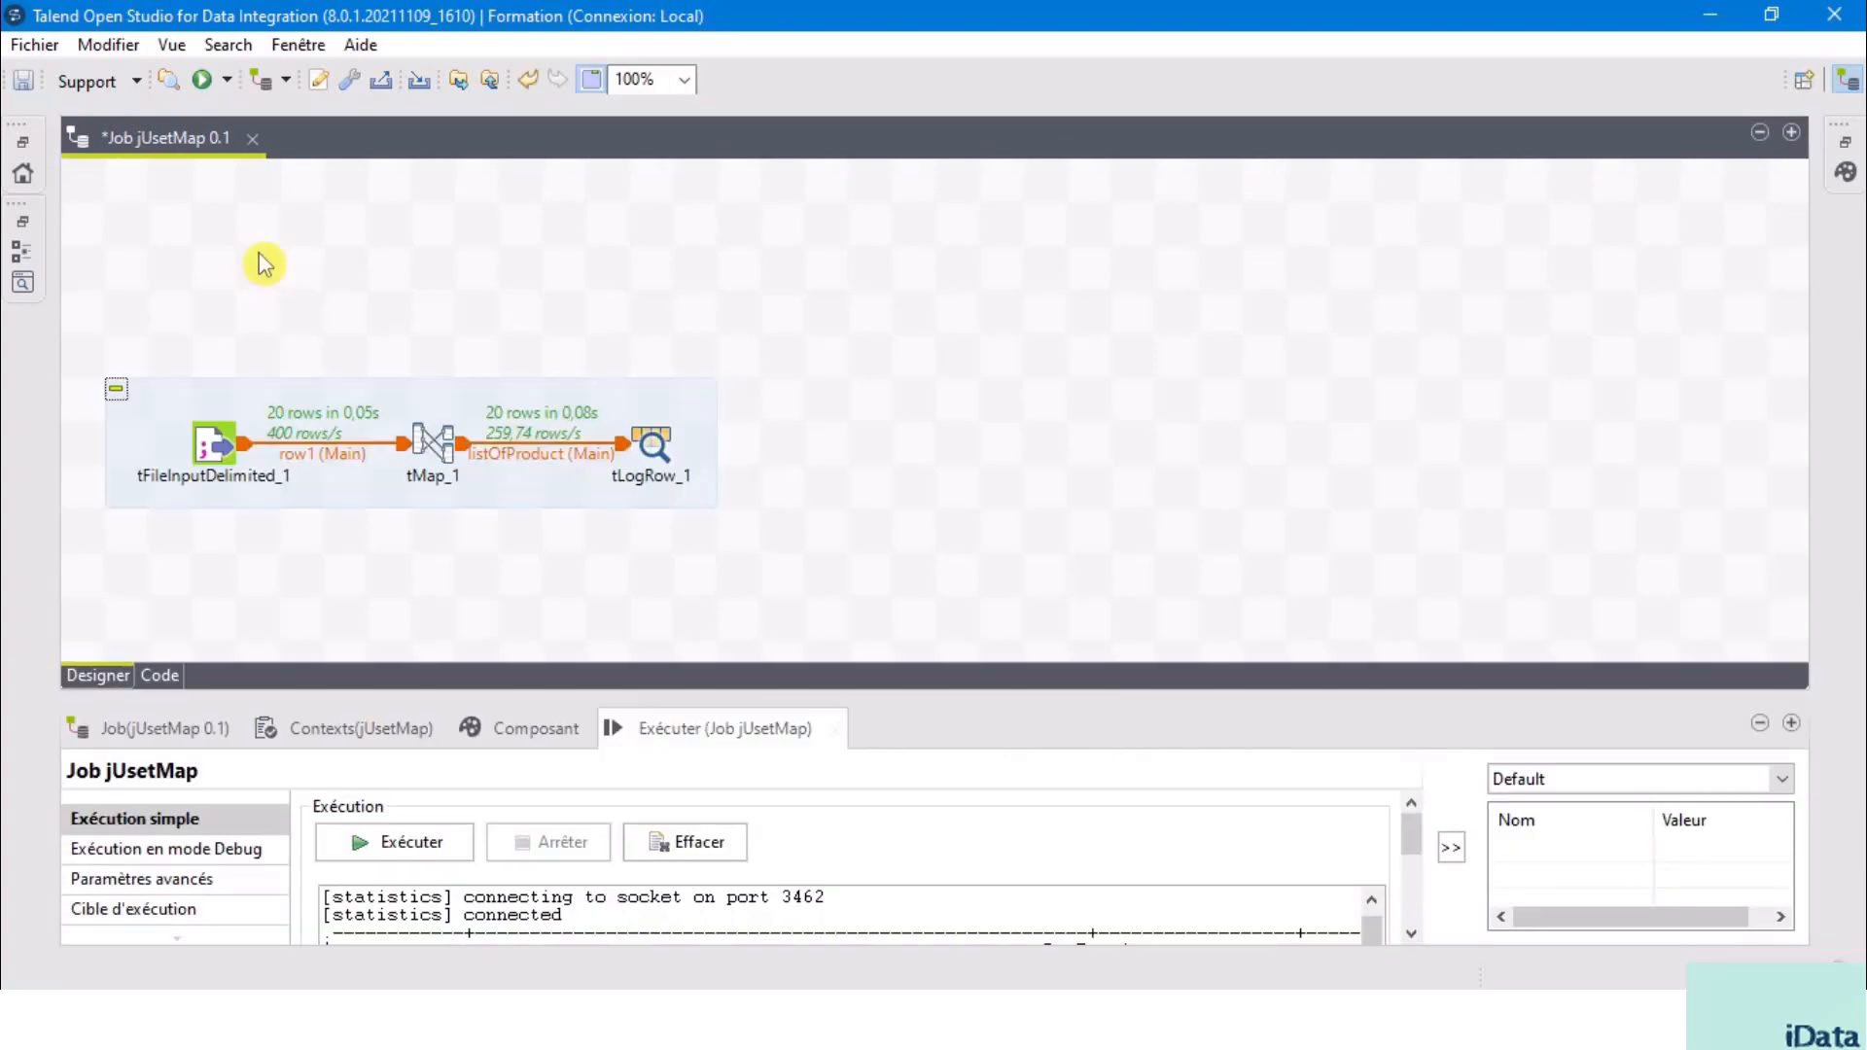
- Add a tPrejob component and place it above tFileInputDelimited_1
{"action": "type", "text": "t"}
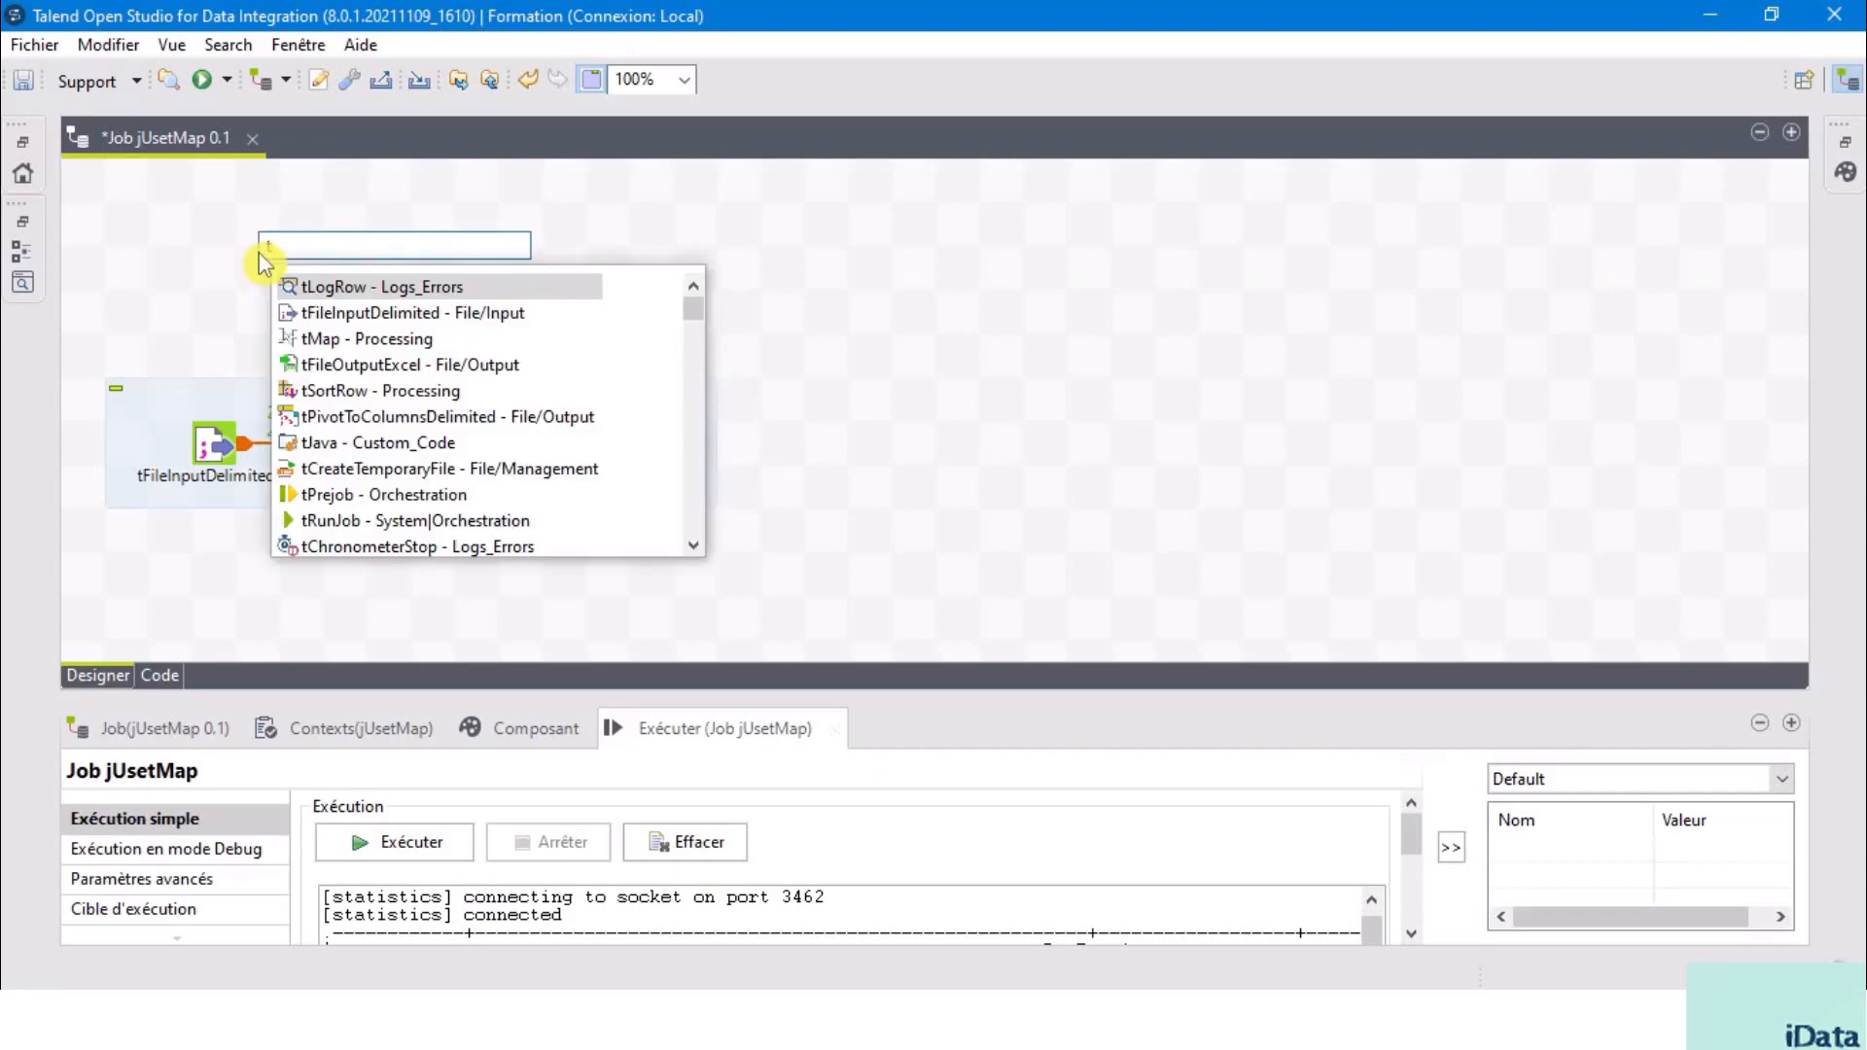
{"action": "type", "text": "pr"}
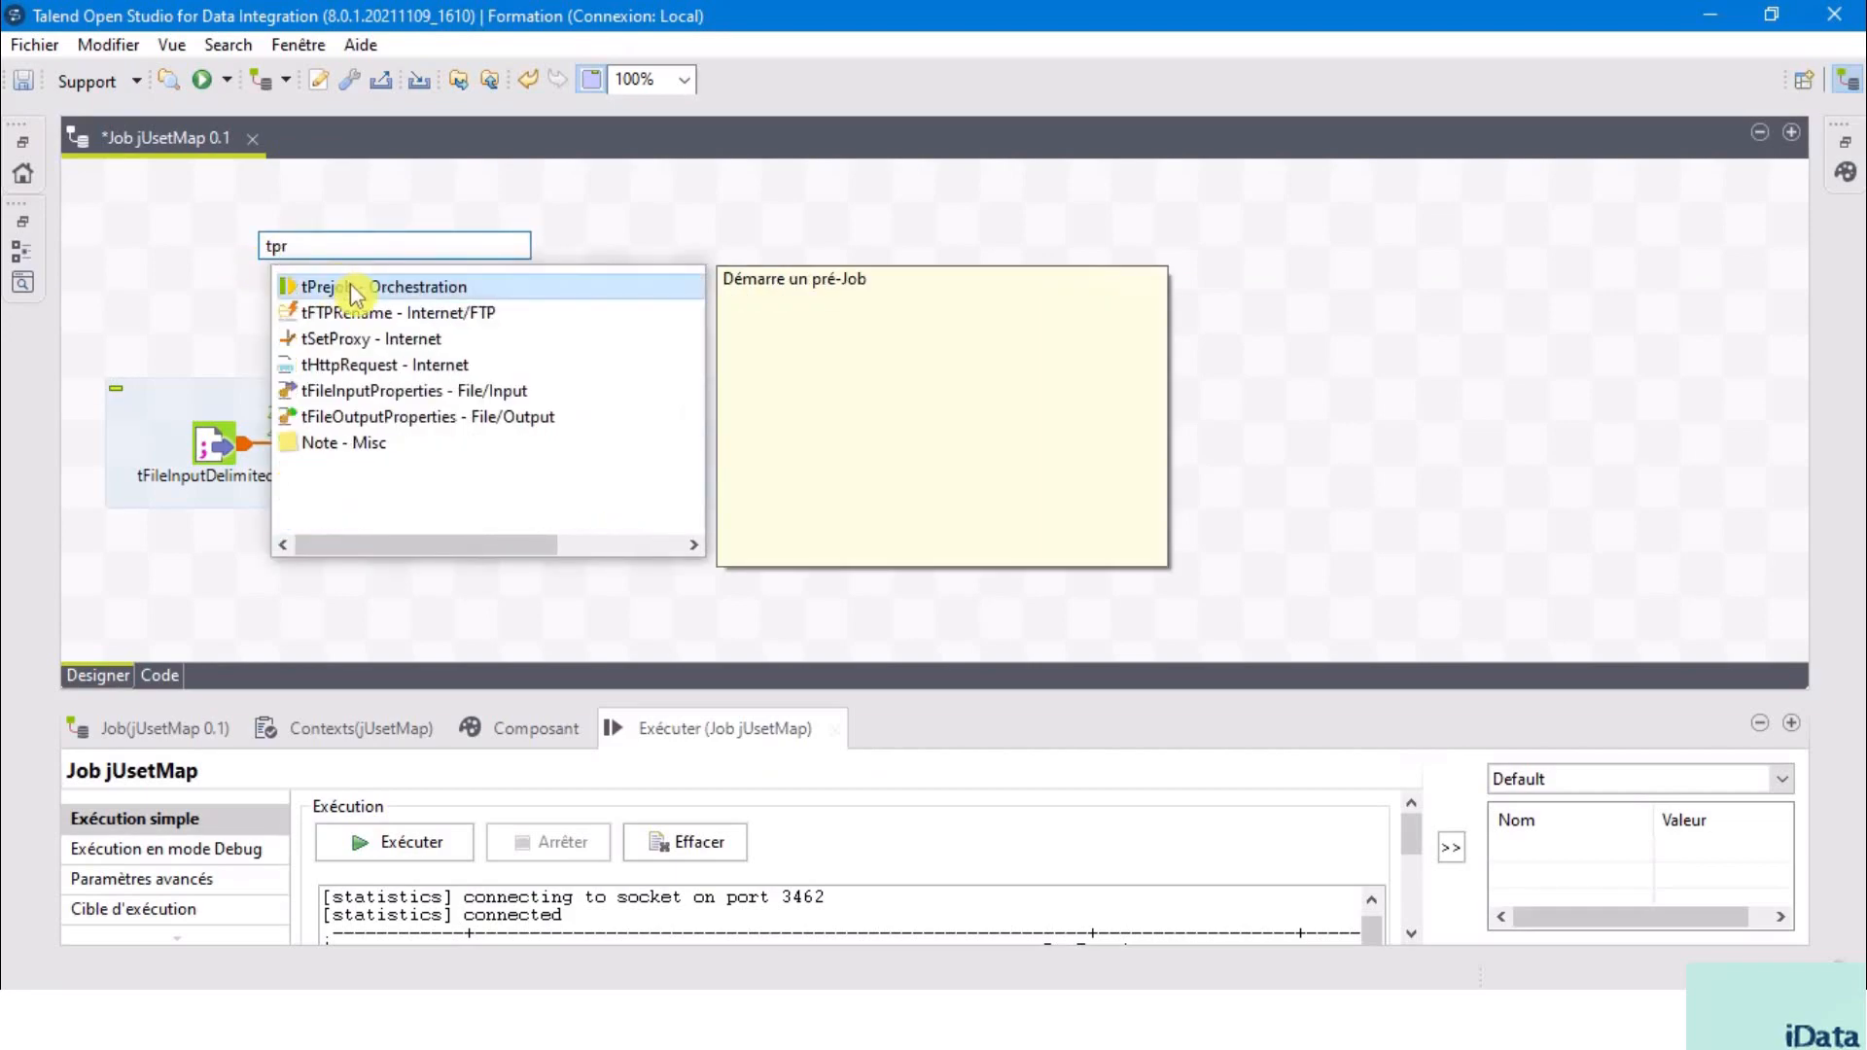
{"action": "double_click", "coordinate": [355, 287]}
{"action": "left_click_drag", "start_coordinate": [275, 280], "coordinate": [189, 280]}
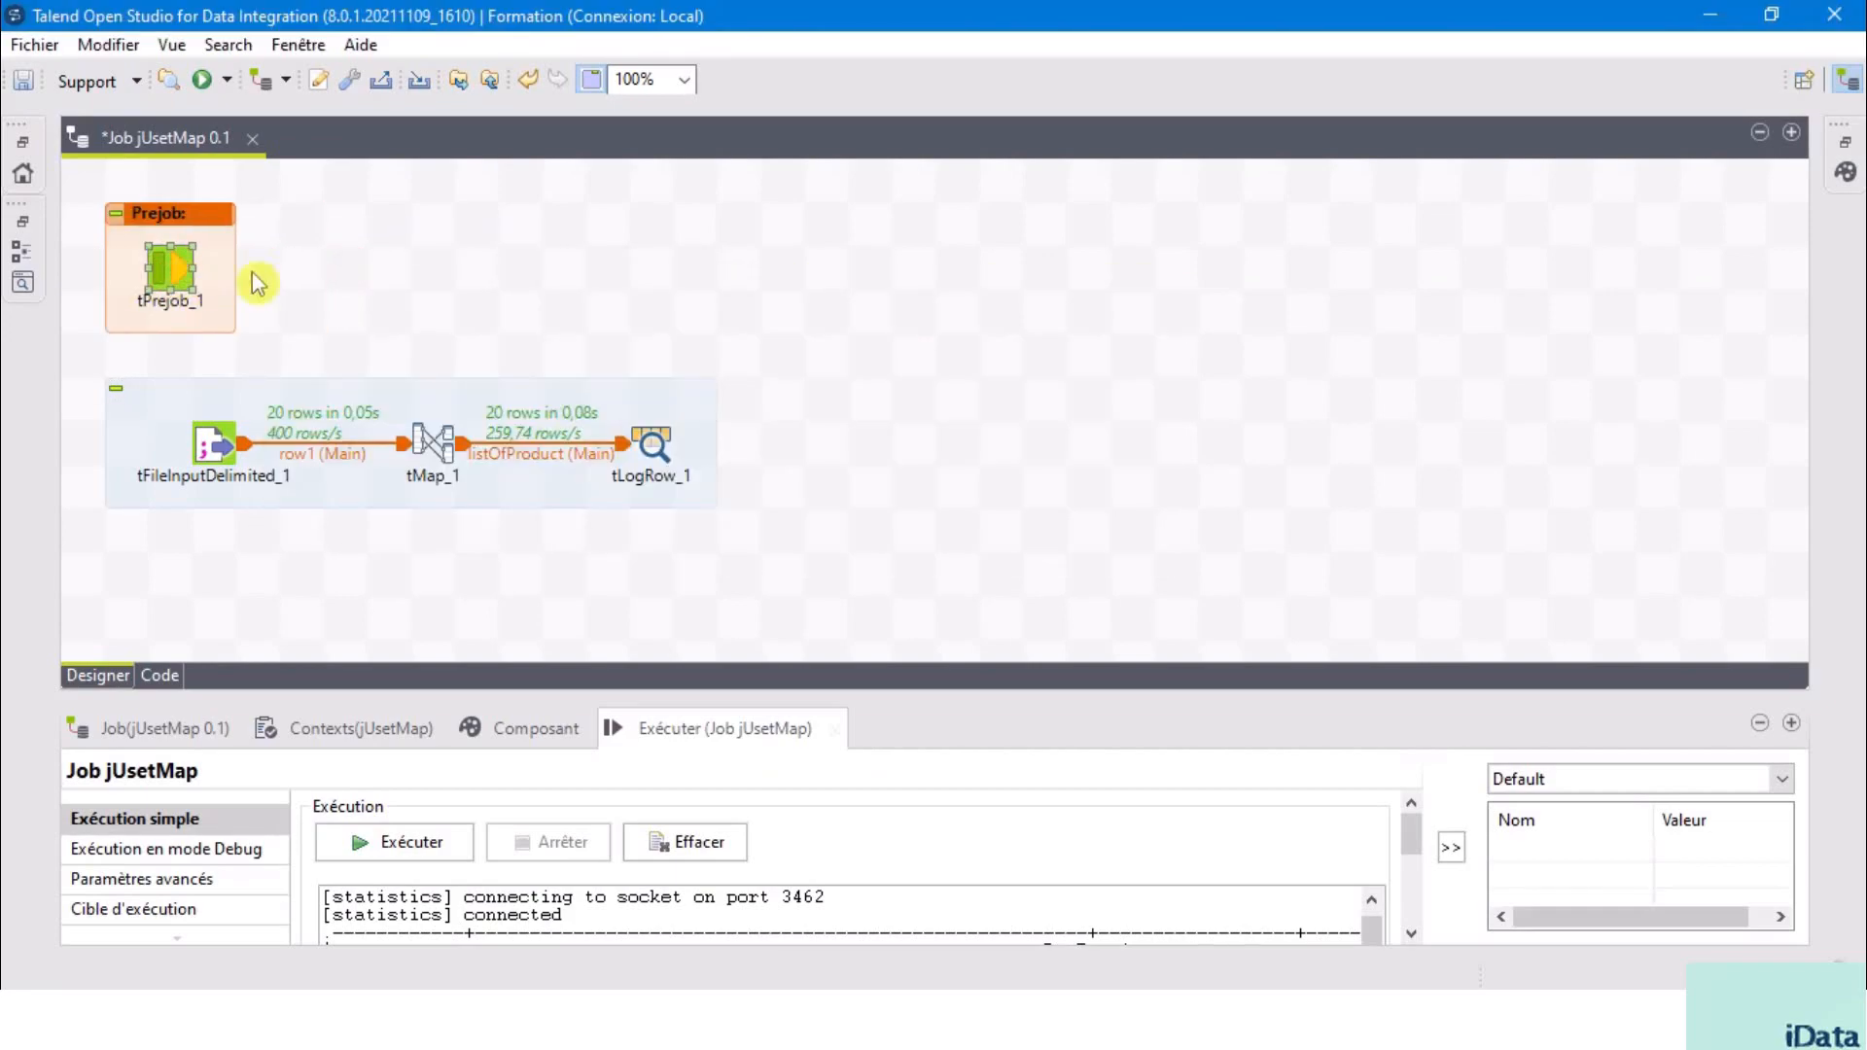
- Add a tJava component and place it close beside the tPrejob component
{"action": "type", "text": "tj"}
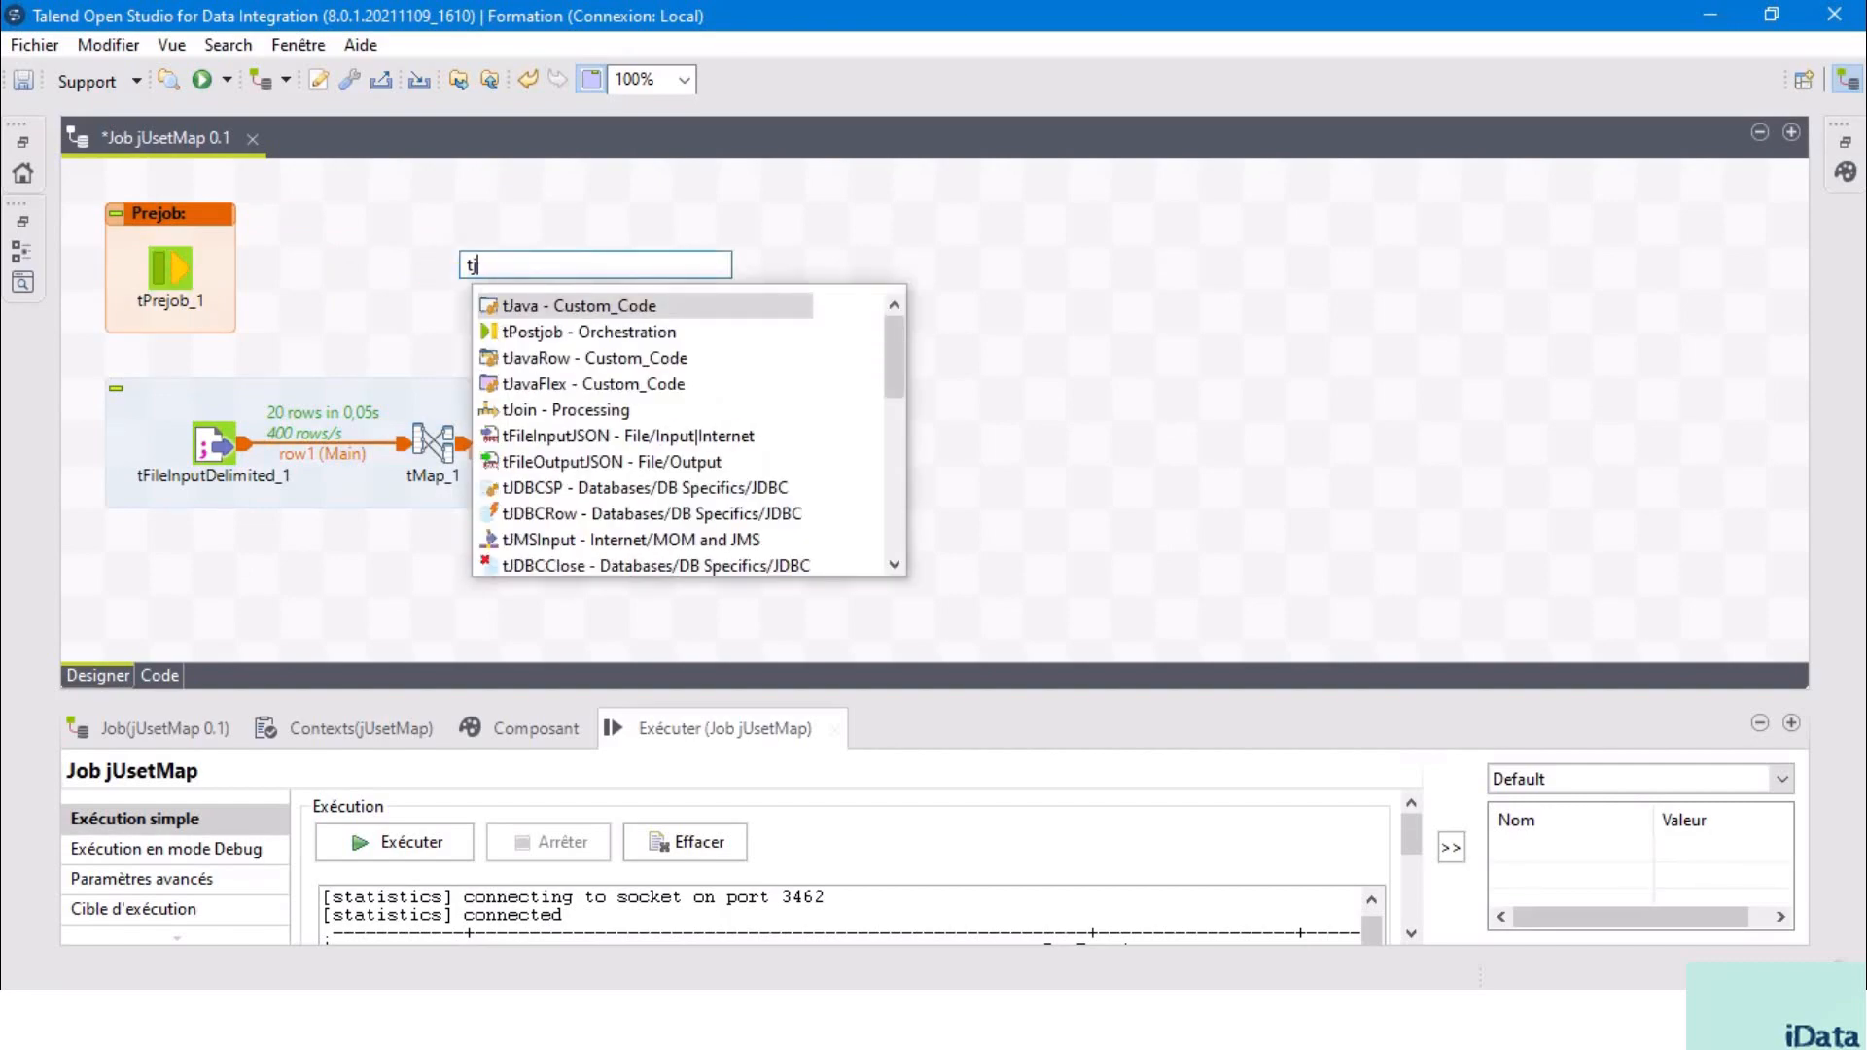
{"action": "left_click", "coordinate": [552, 311]}
{"action": "left_click", "coordinate": [552, 311]}
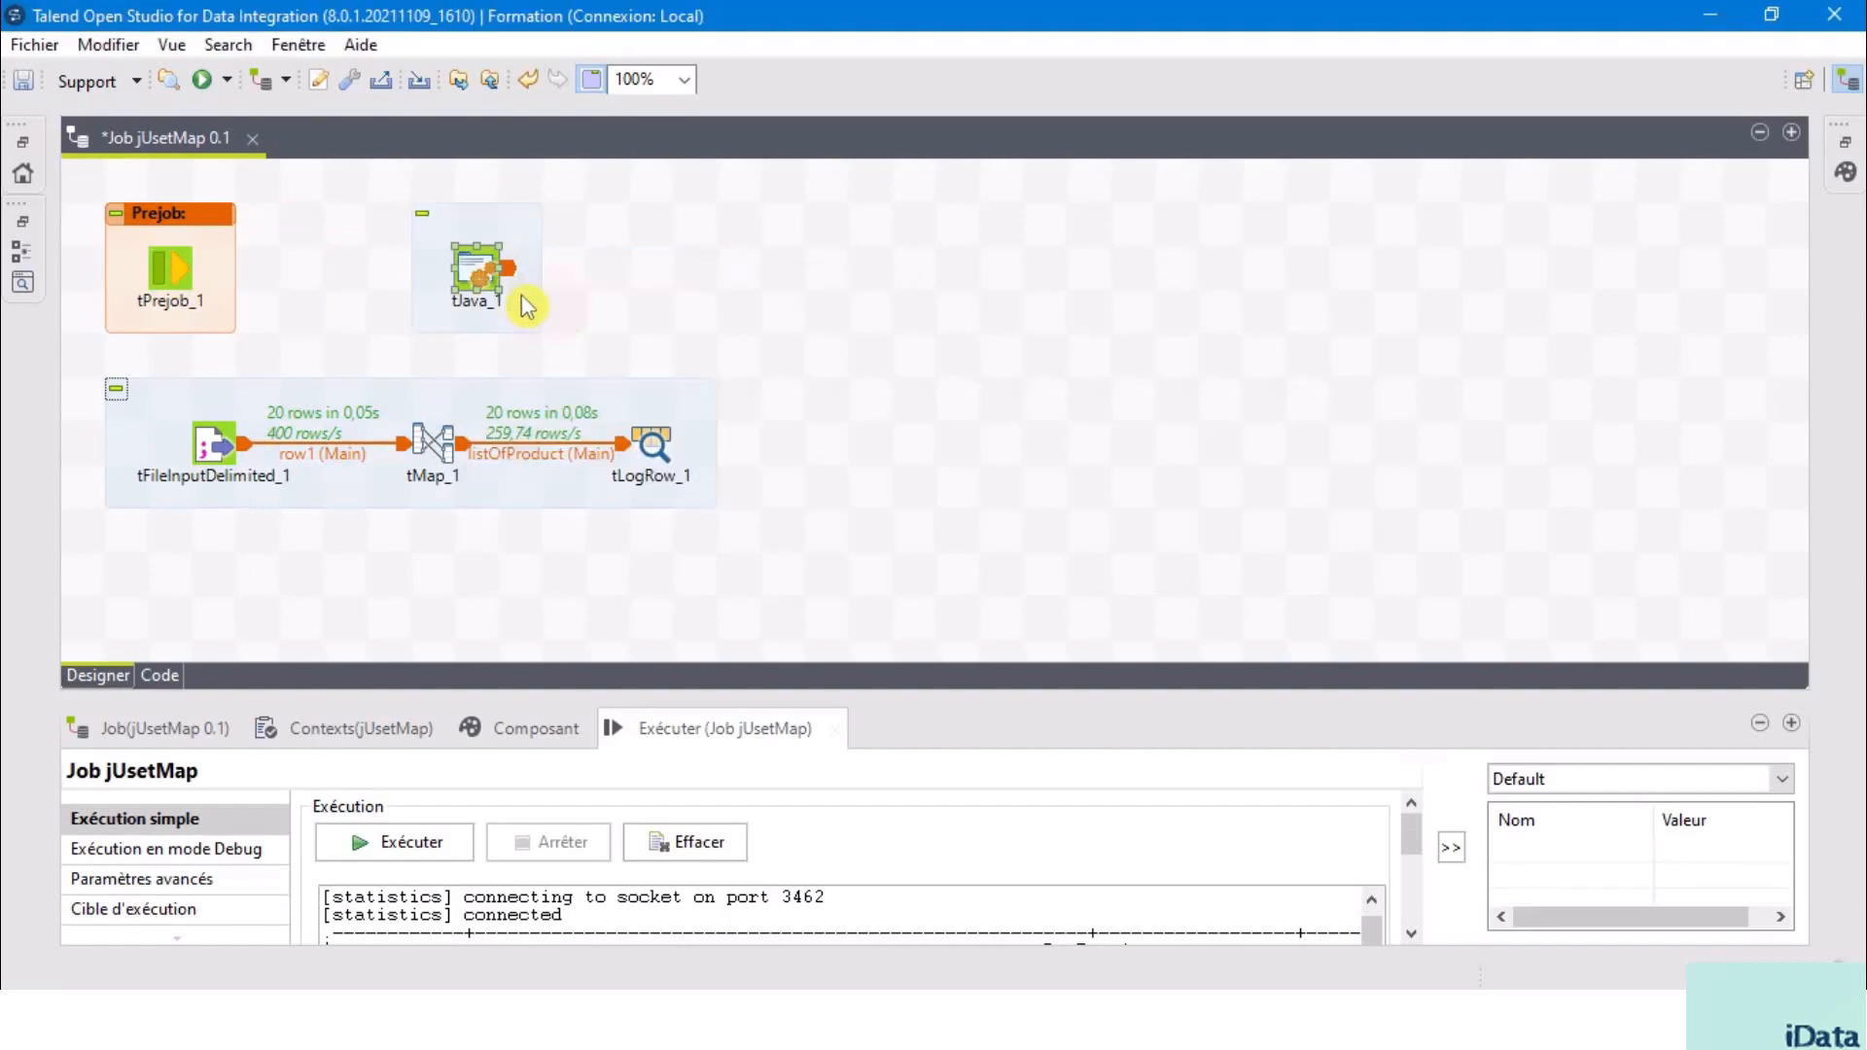
{"action": "left_click_drag", "start_coordinate": [479, 267], "coordinate": [387, 264]}
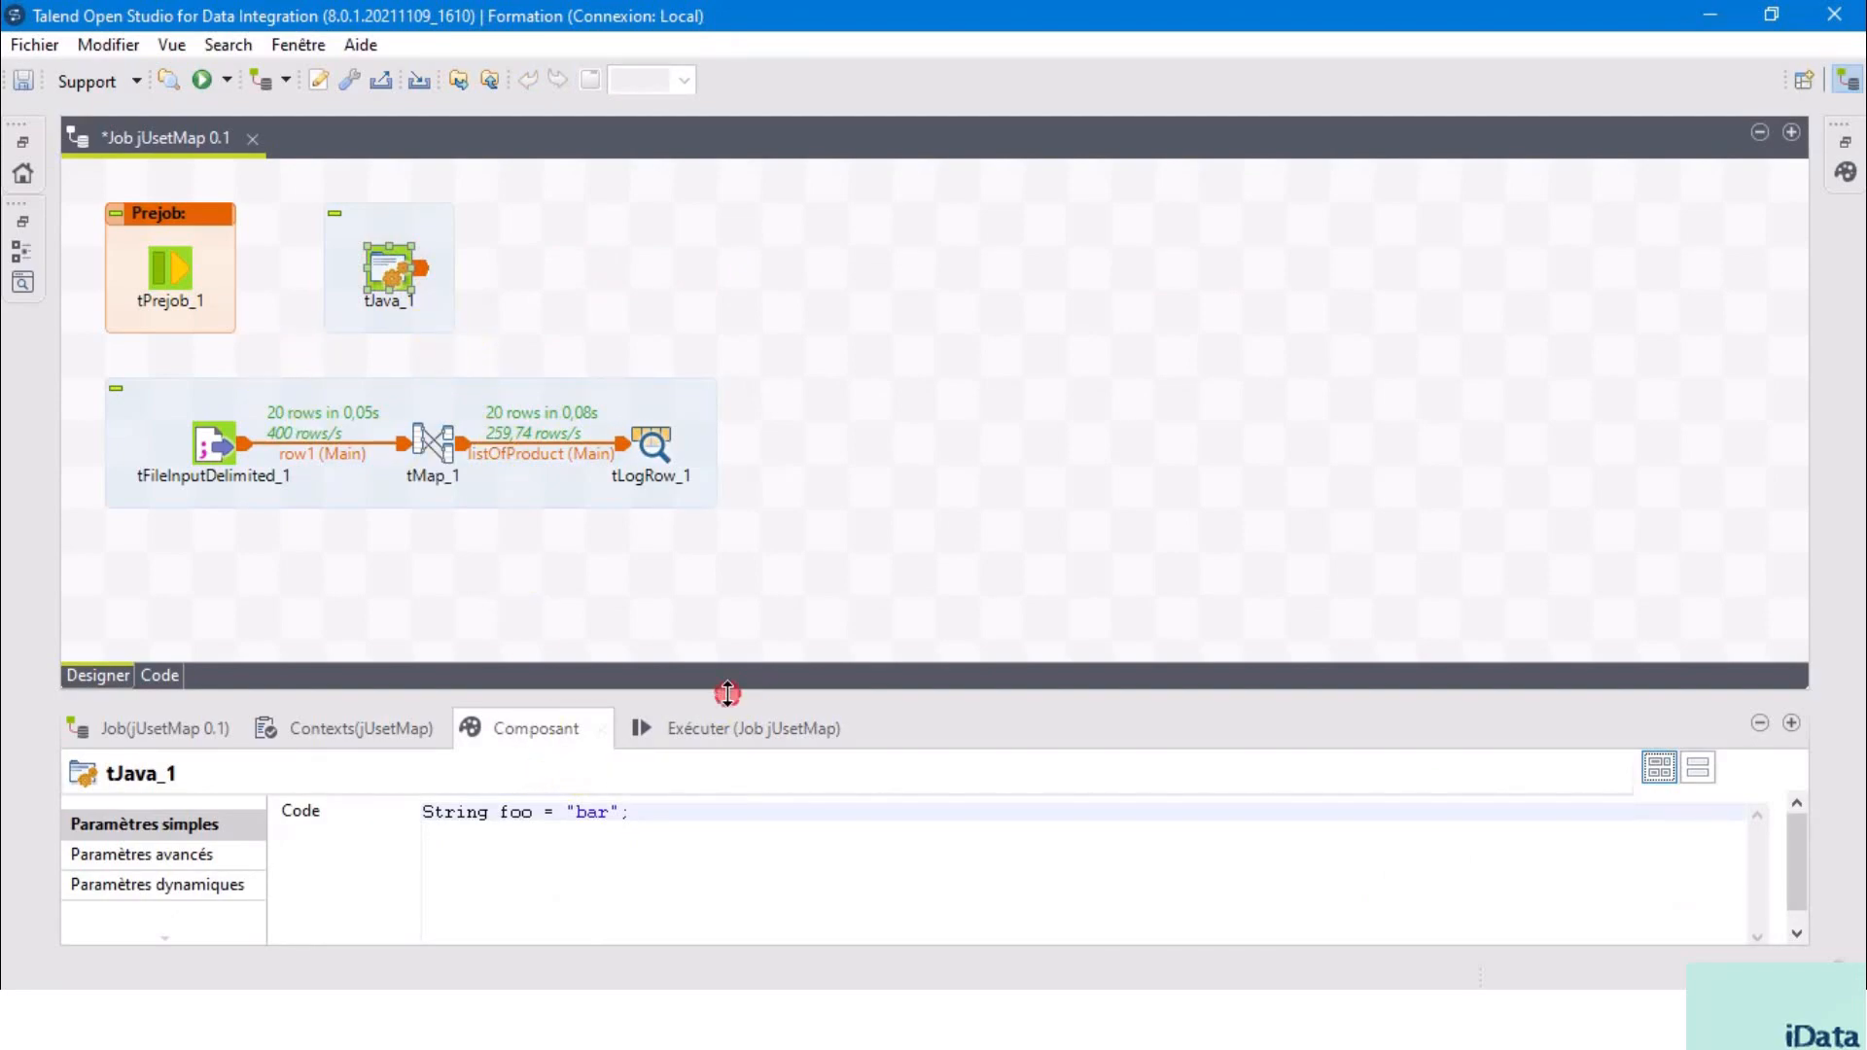
- Replace the tJava code with a string list output holding TEC-PH-5816, TEC-PH-5356, TEC-PH-5267, TEC-CO-6011 and FUR-CH-5379, stored in globalMap as "product"
{"action": "left_click_drag", "start_coordinate": [727, 693], "coordinate": [737, 415]}
{"action": "left_click", "coordinate": [654, 541]}
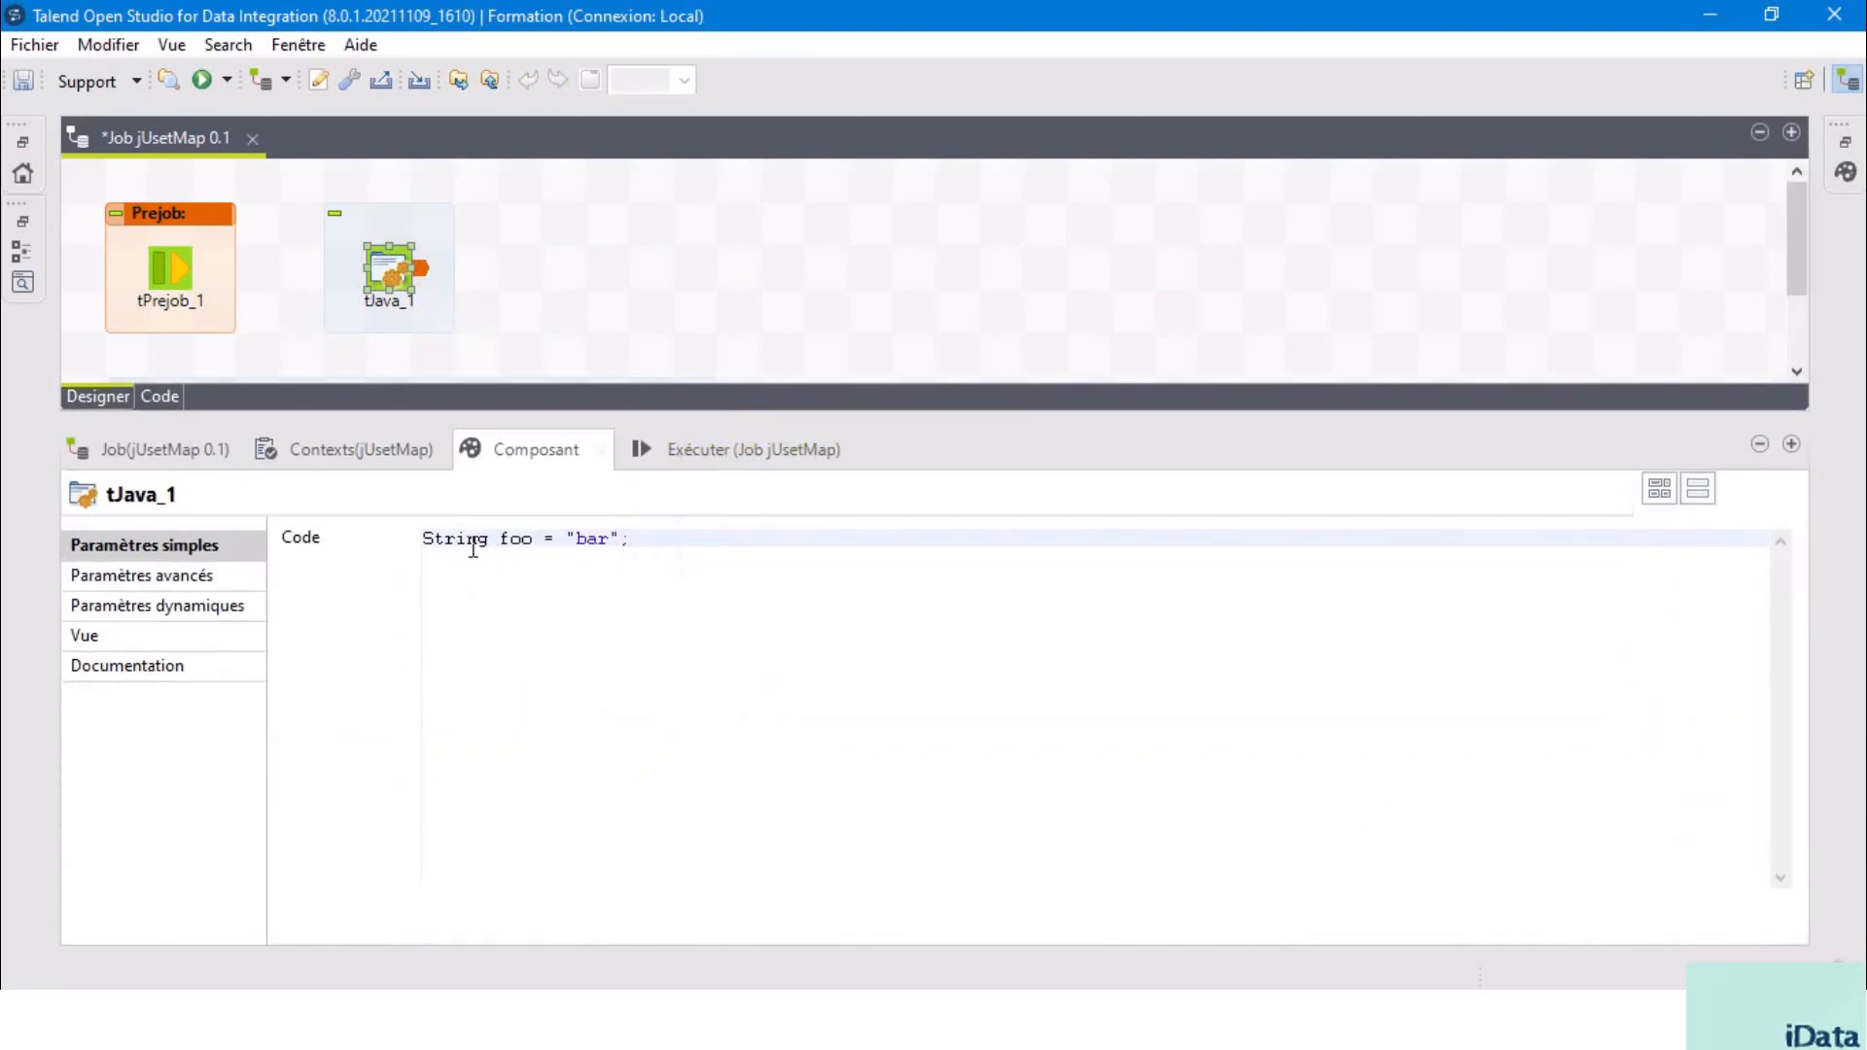
{"action": "left_click", "coordinate": [428, 538], "text": "shift"}
{"action": "key", "text": "BackSpace"}
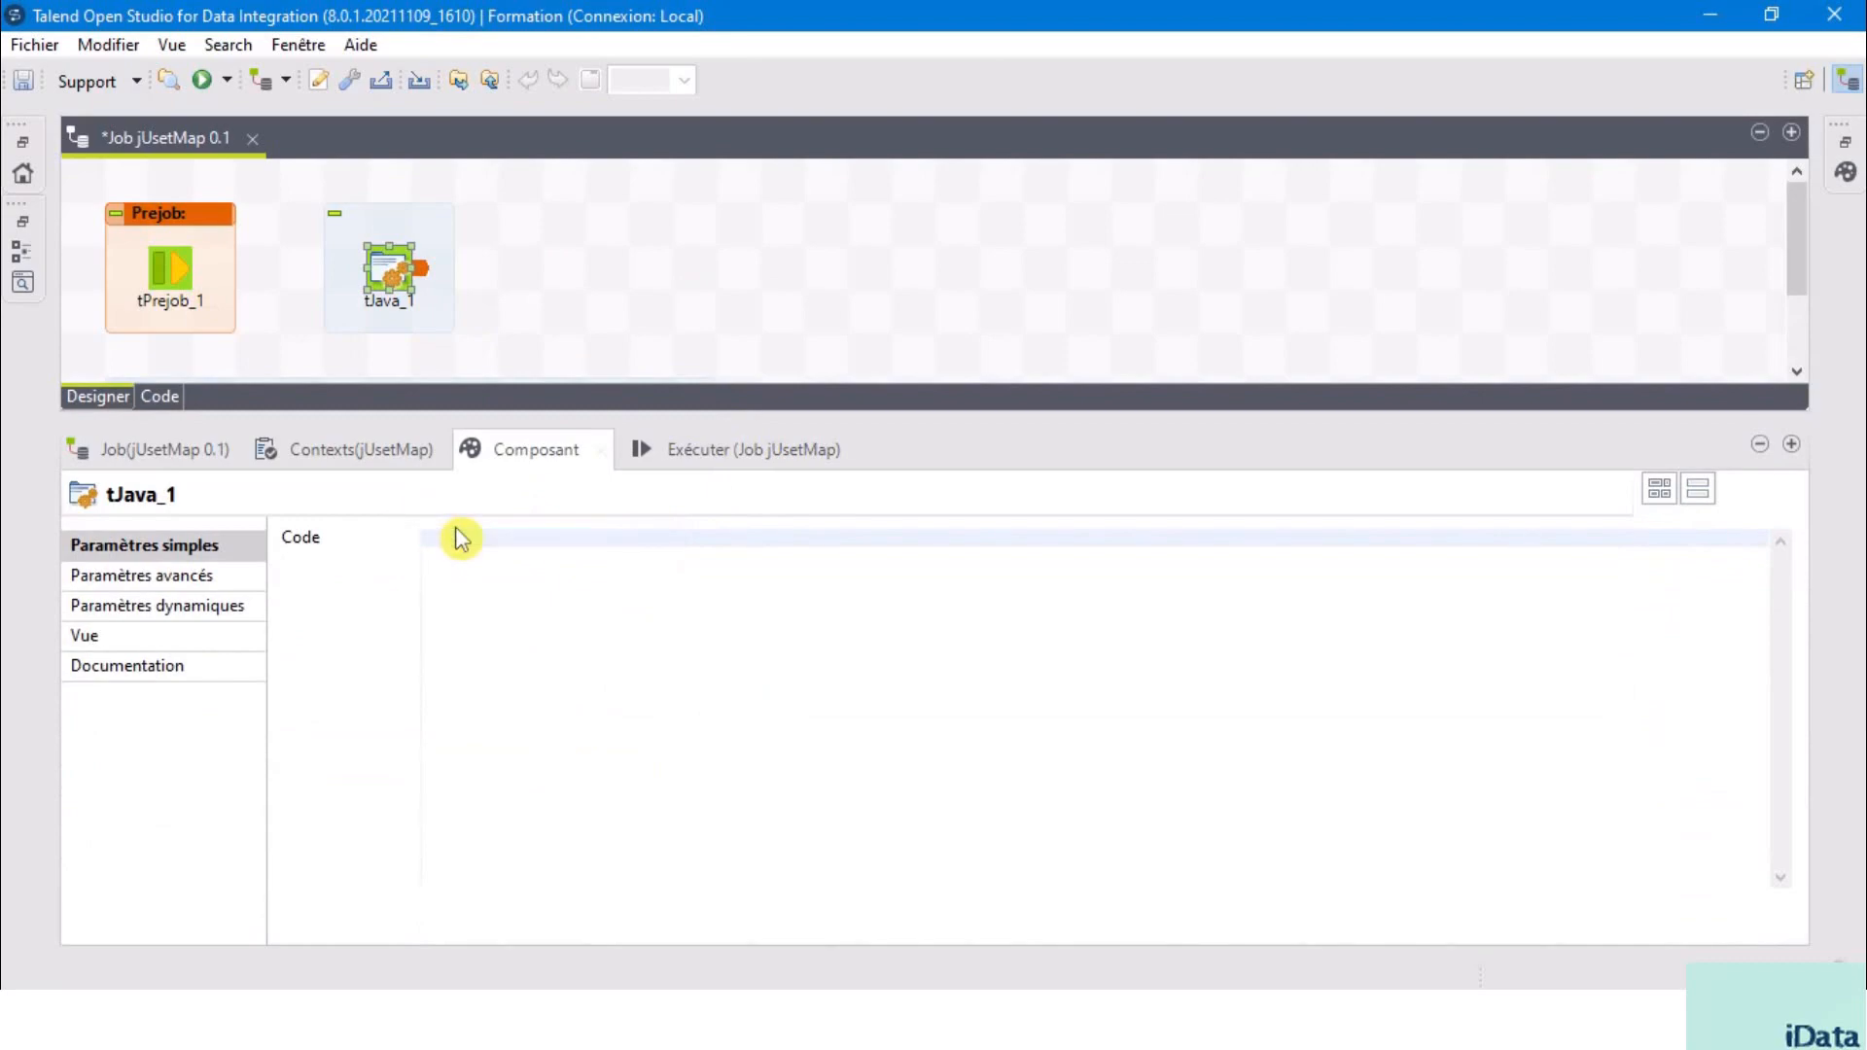
{"action": "type", "text": "java.util.List<String> output = new java.util.ArrayList<String>(); output.add(\"TEC-PH-5816\"); output.add(\"TEC-PH-5356\"); output.add(\"TEC-PH-5267\"); output.add(\"TEC-CO-6011\"); output.add(\"FUR-CH-5379\");  globalMap.put(\"product\", output);"}
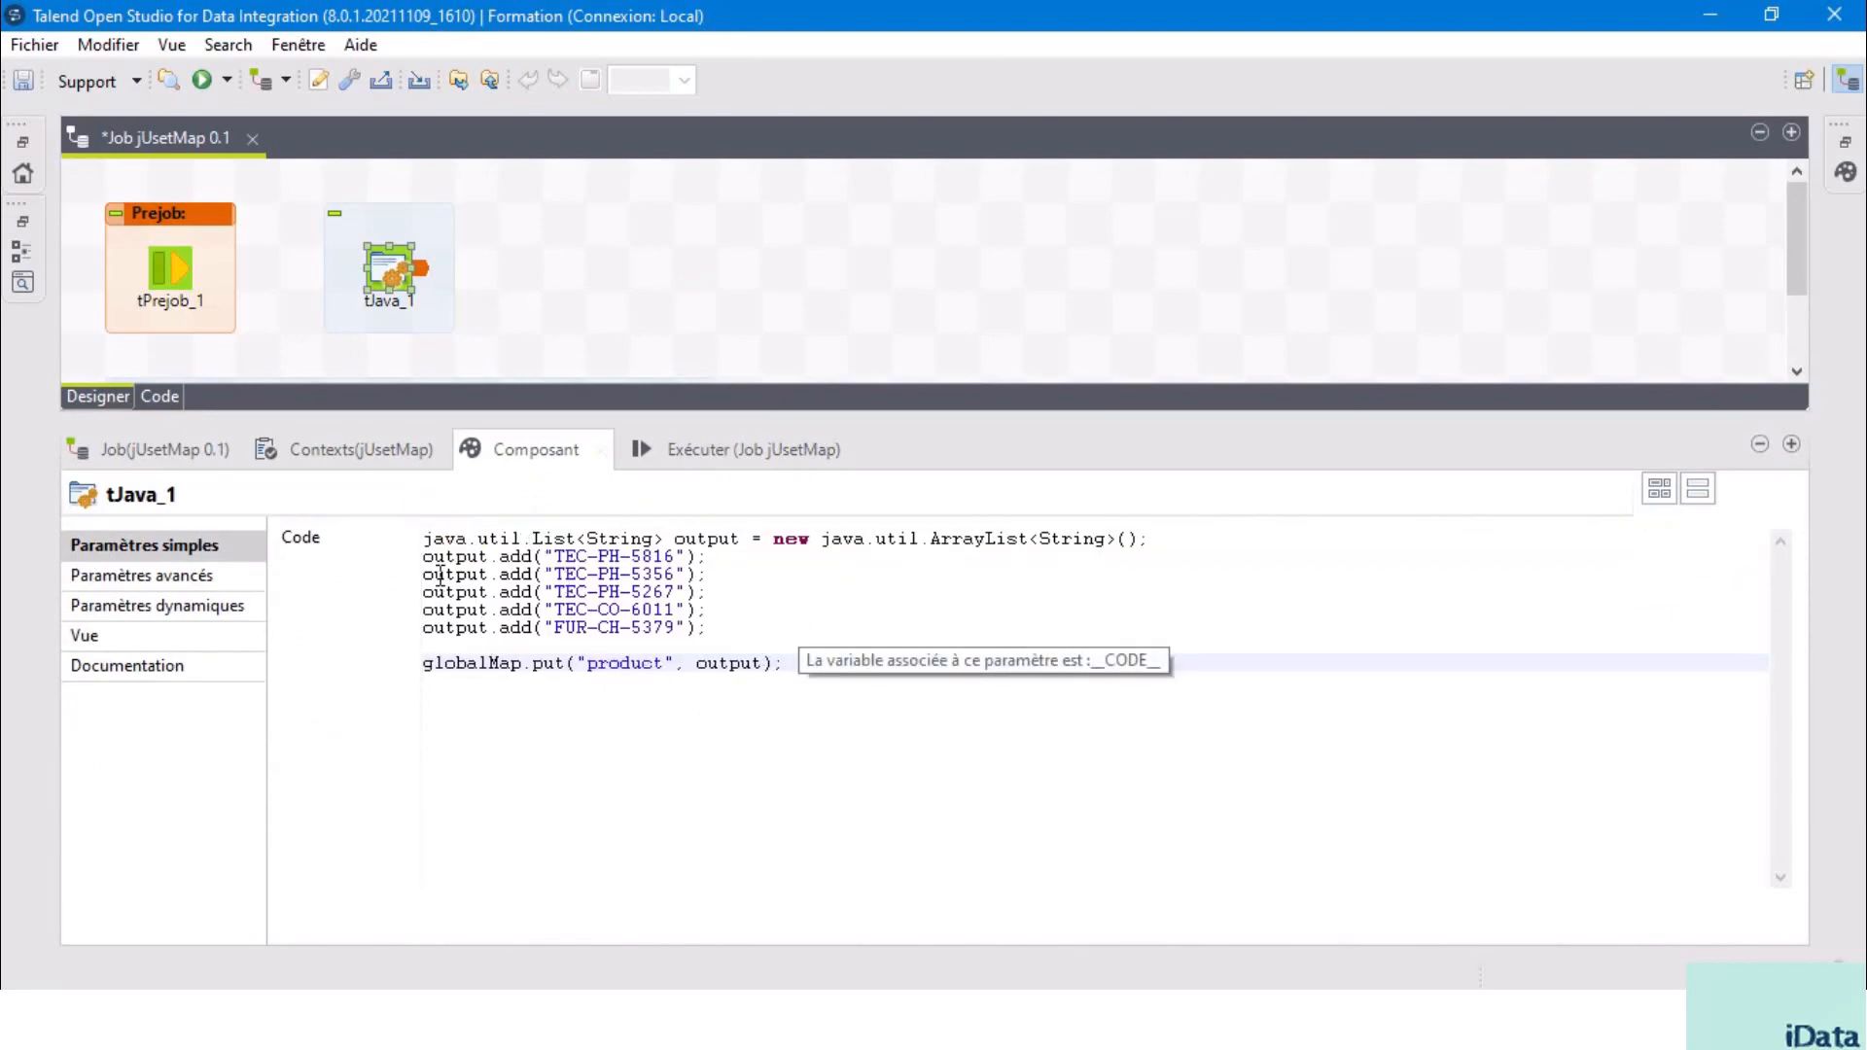
{"action": "double_click", "coordinate": [720, 538]}
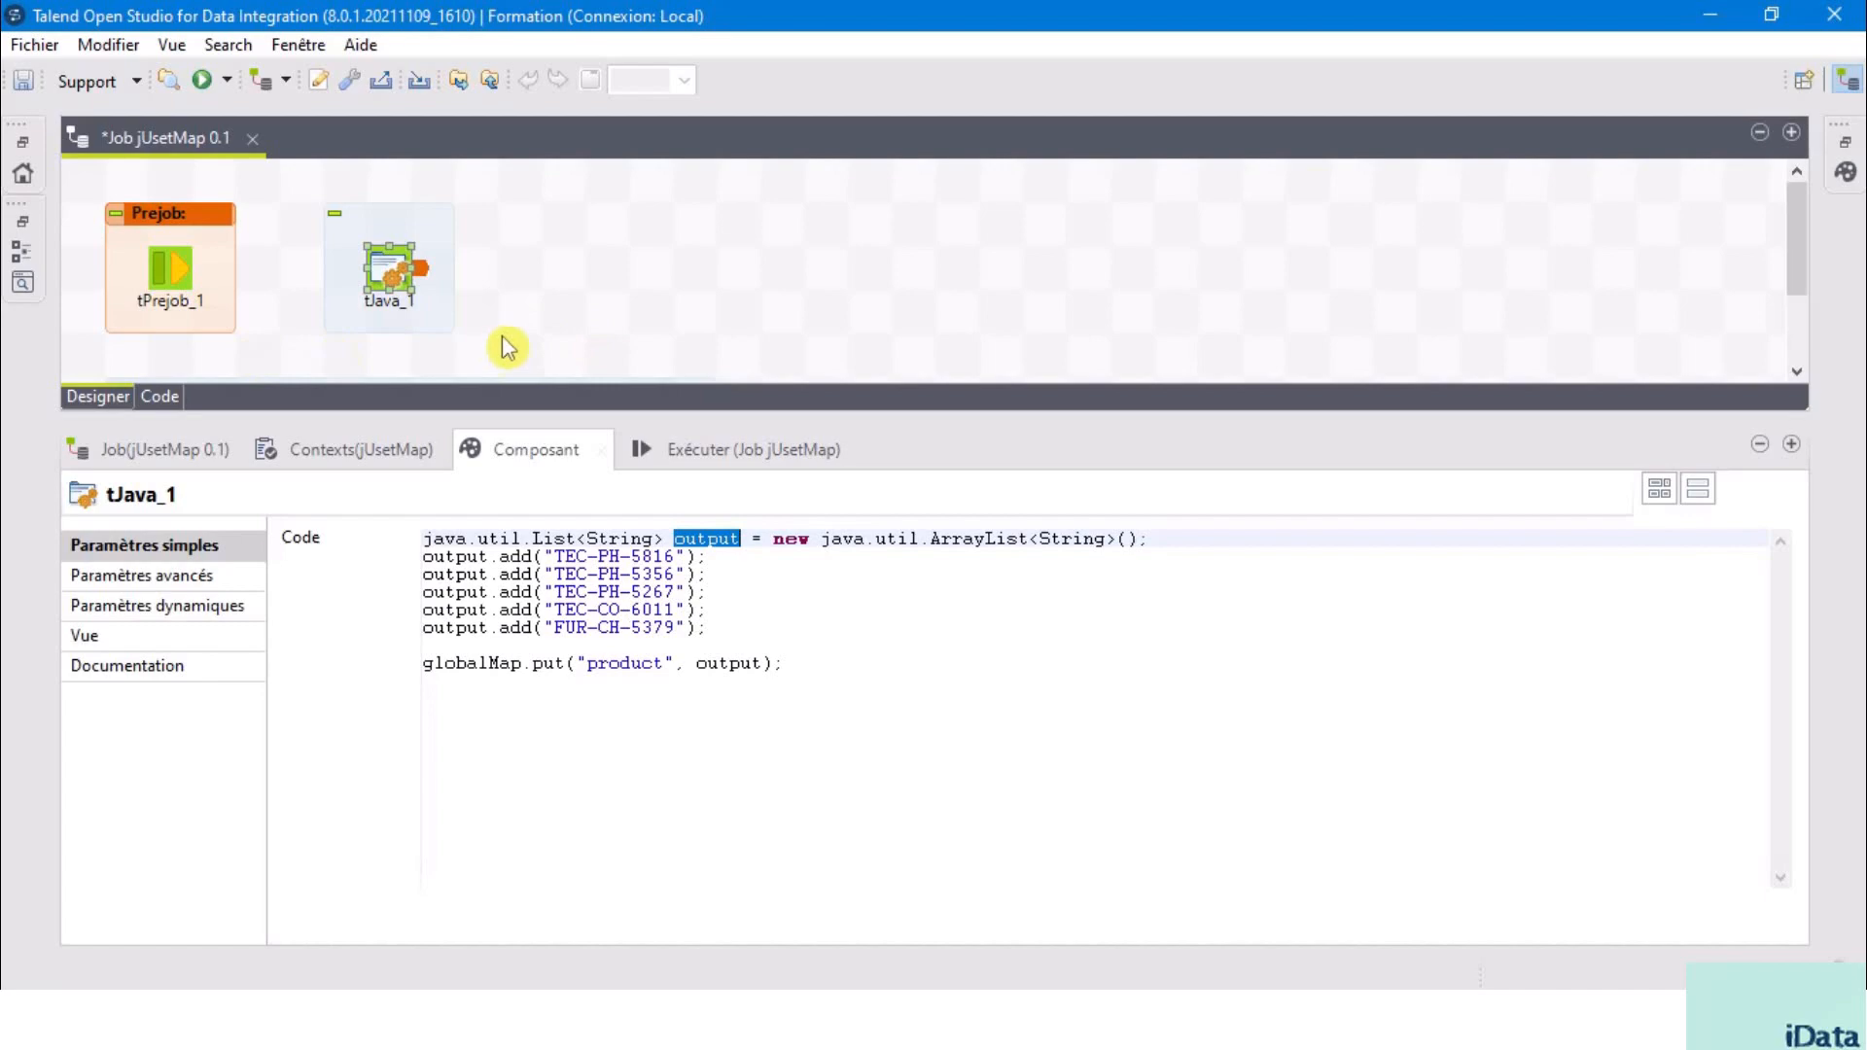
- Connect tPrejob_1 to tJava_1 with an On Component Ok trigger
{"action": "right_click", "coordinate": [179, 269]}
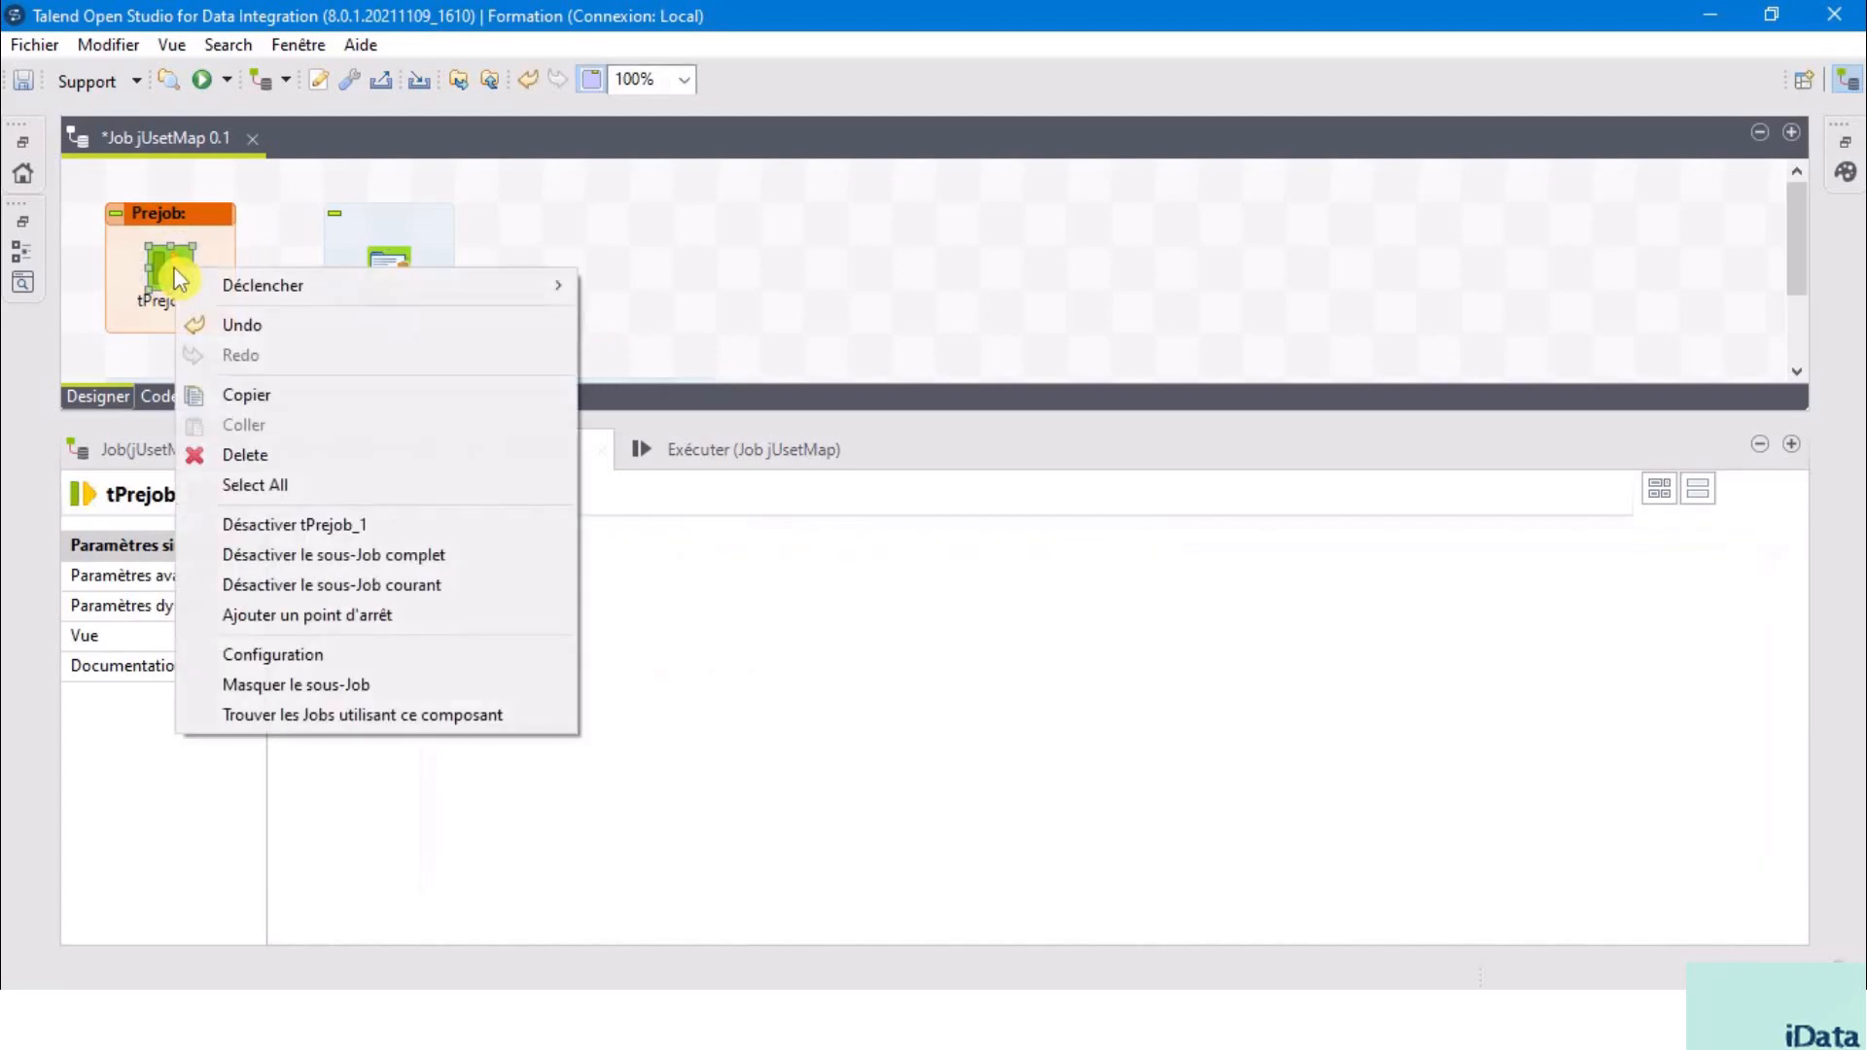
{"action": "mouse_move", "coordinate": [397, 292]}
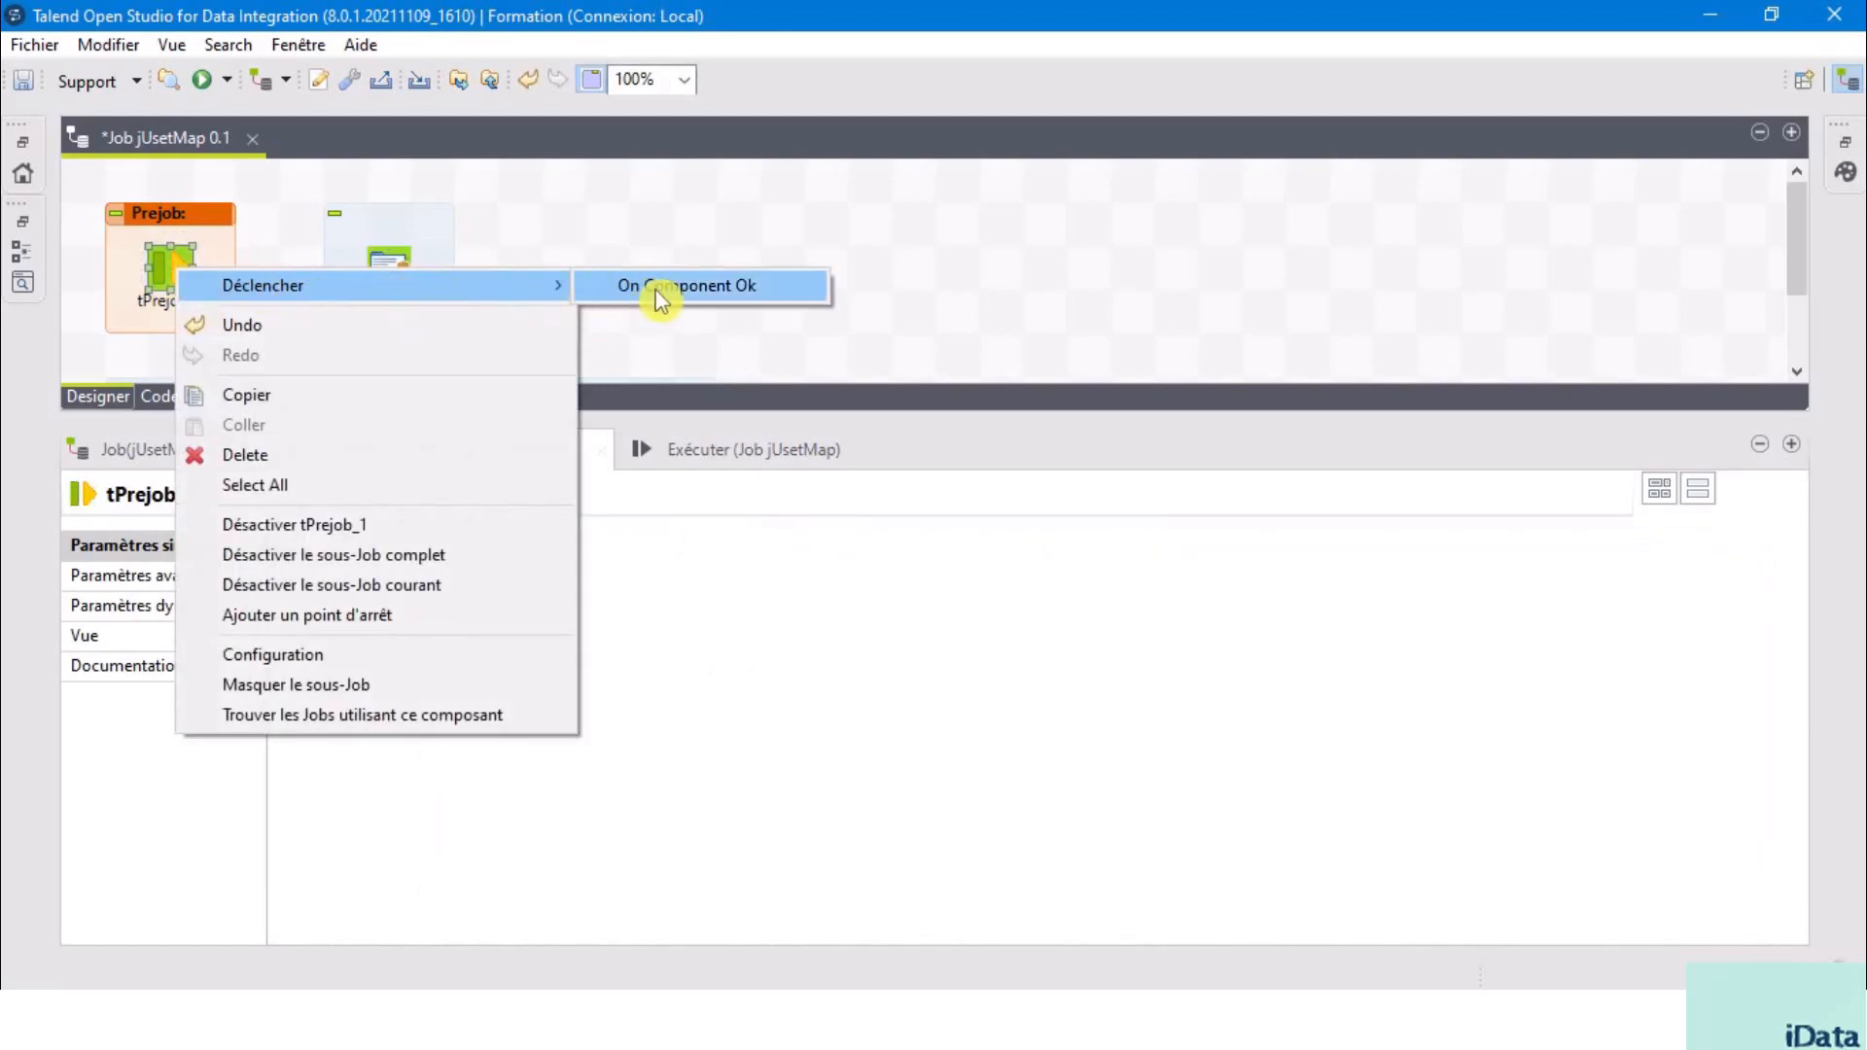
{"action": "left_click", "coordinate": [657, 287]}
{"action": "left_click", "coordinate": [380, 275]}
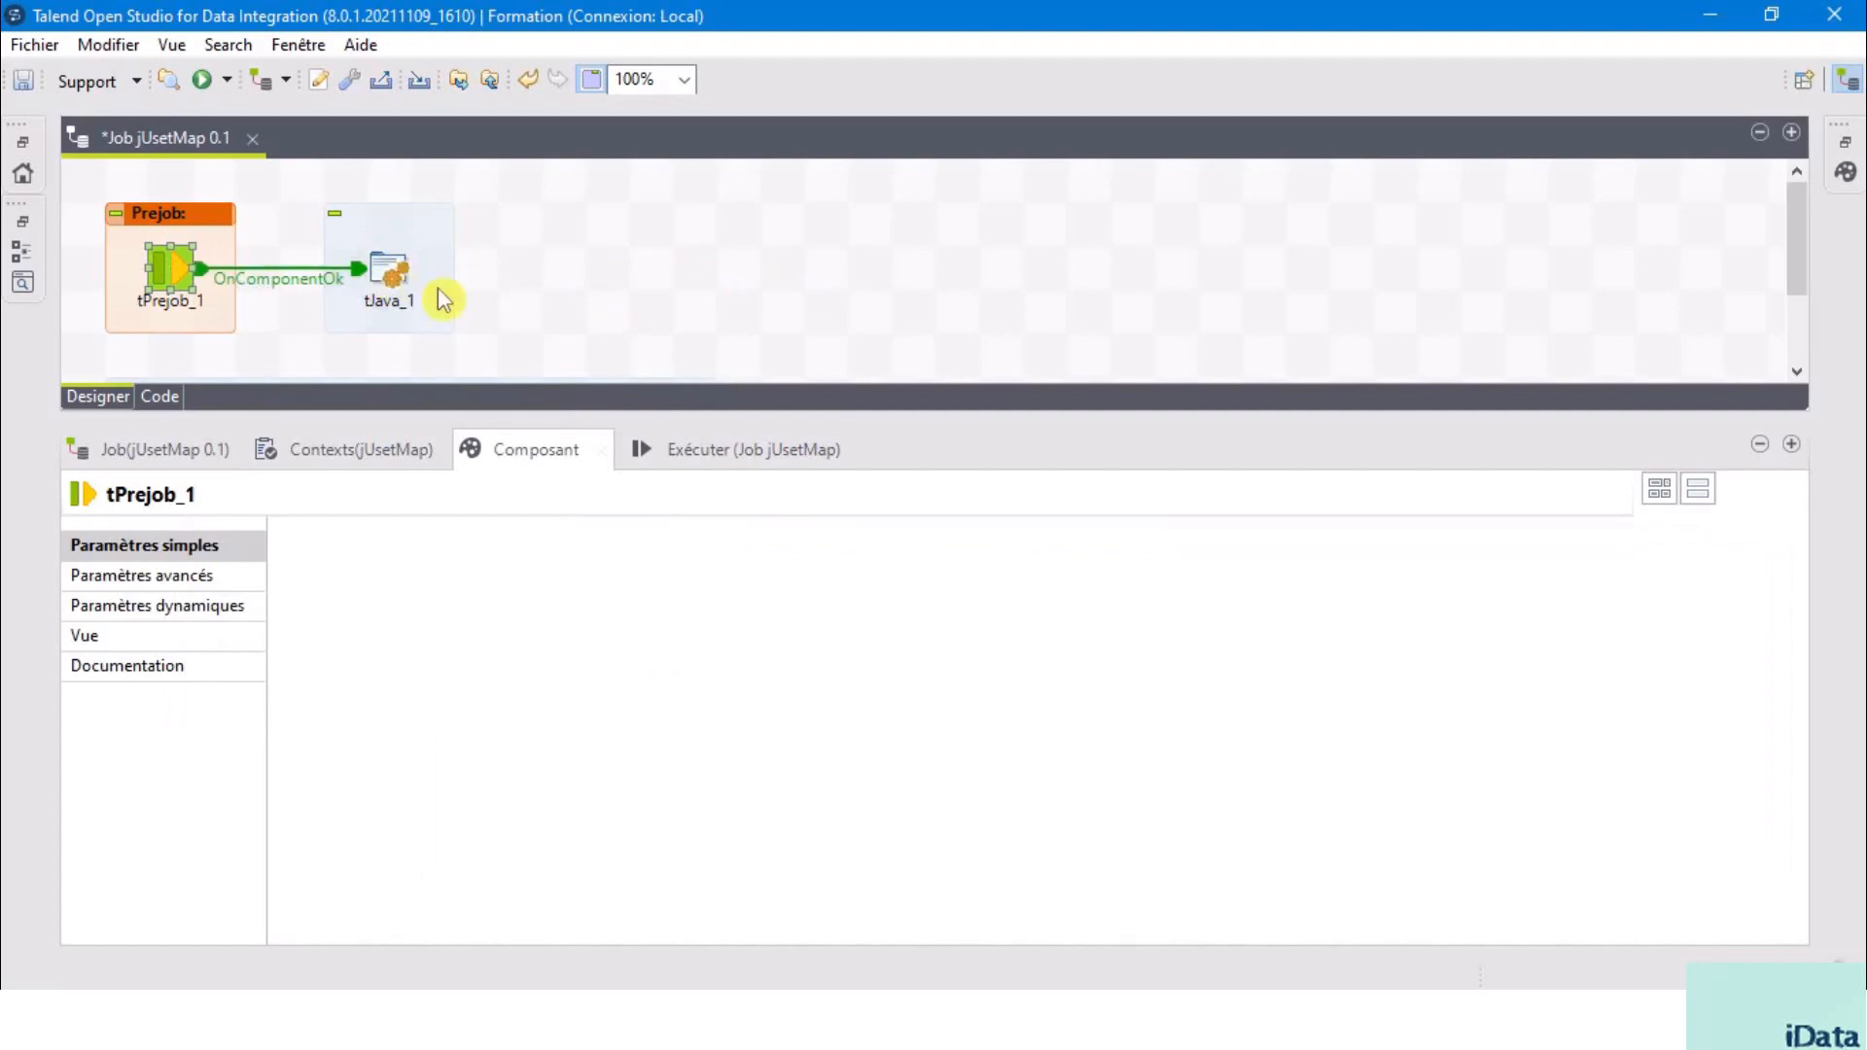
- Filter the row1 input of tMap_1 with ((java.util.List<String>)globalMap.get("product")).contains(row1.CD_PRODUIT) and validate the mapping
{"action": "scroll", "coordinate": [475, 316], "scroll_direction": "down", "scroll_amount": 2}
{"action": "scroll", "coordinate": [474, 316], "scroll_direction": "down", "scroll_amount": 1}
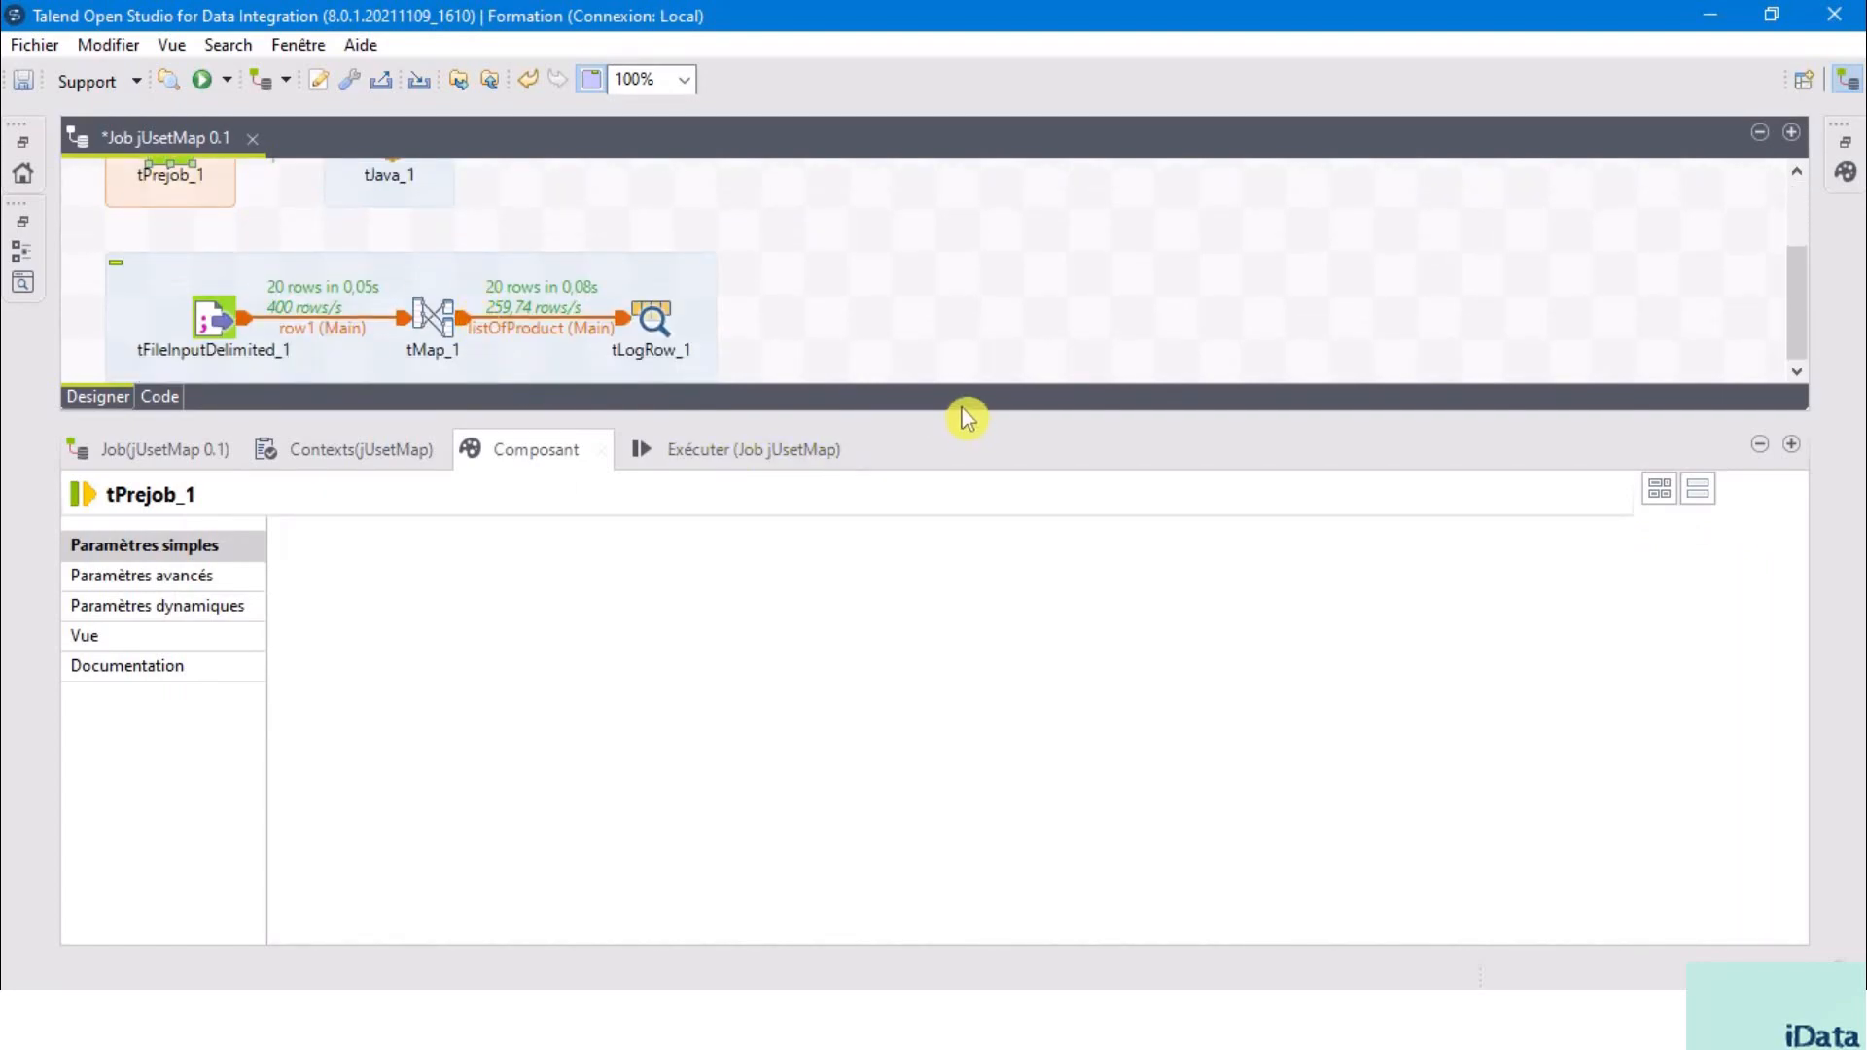
{"action": "left_click_drag", "start_coordinate": [949, 426], "coordinate": [966, 675]}
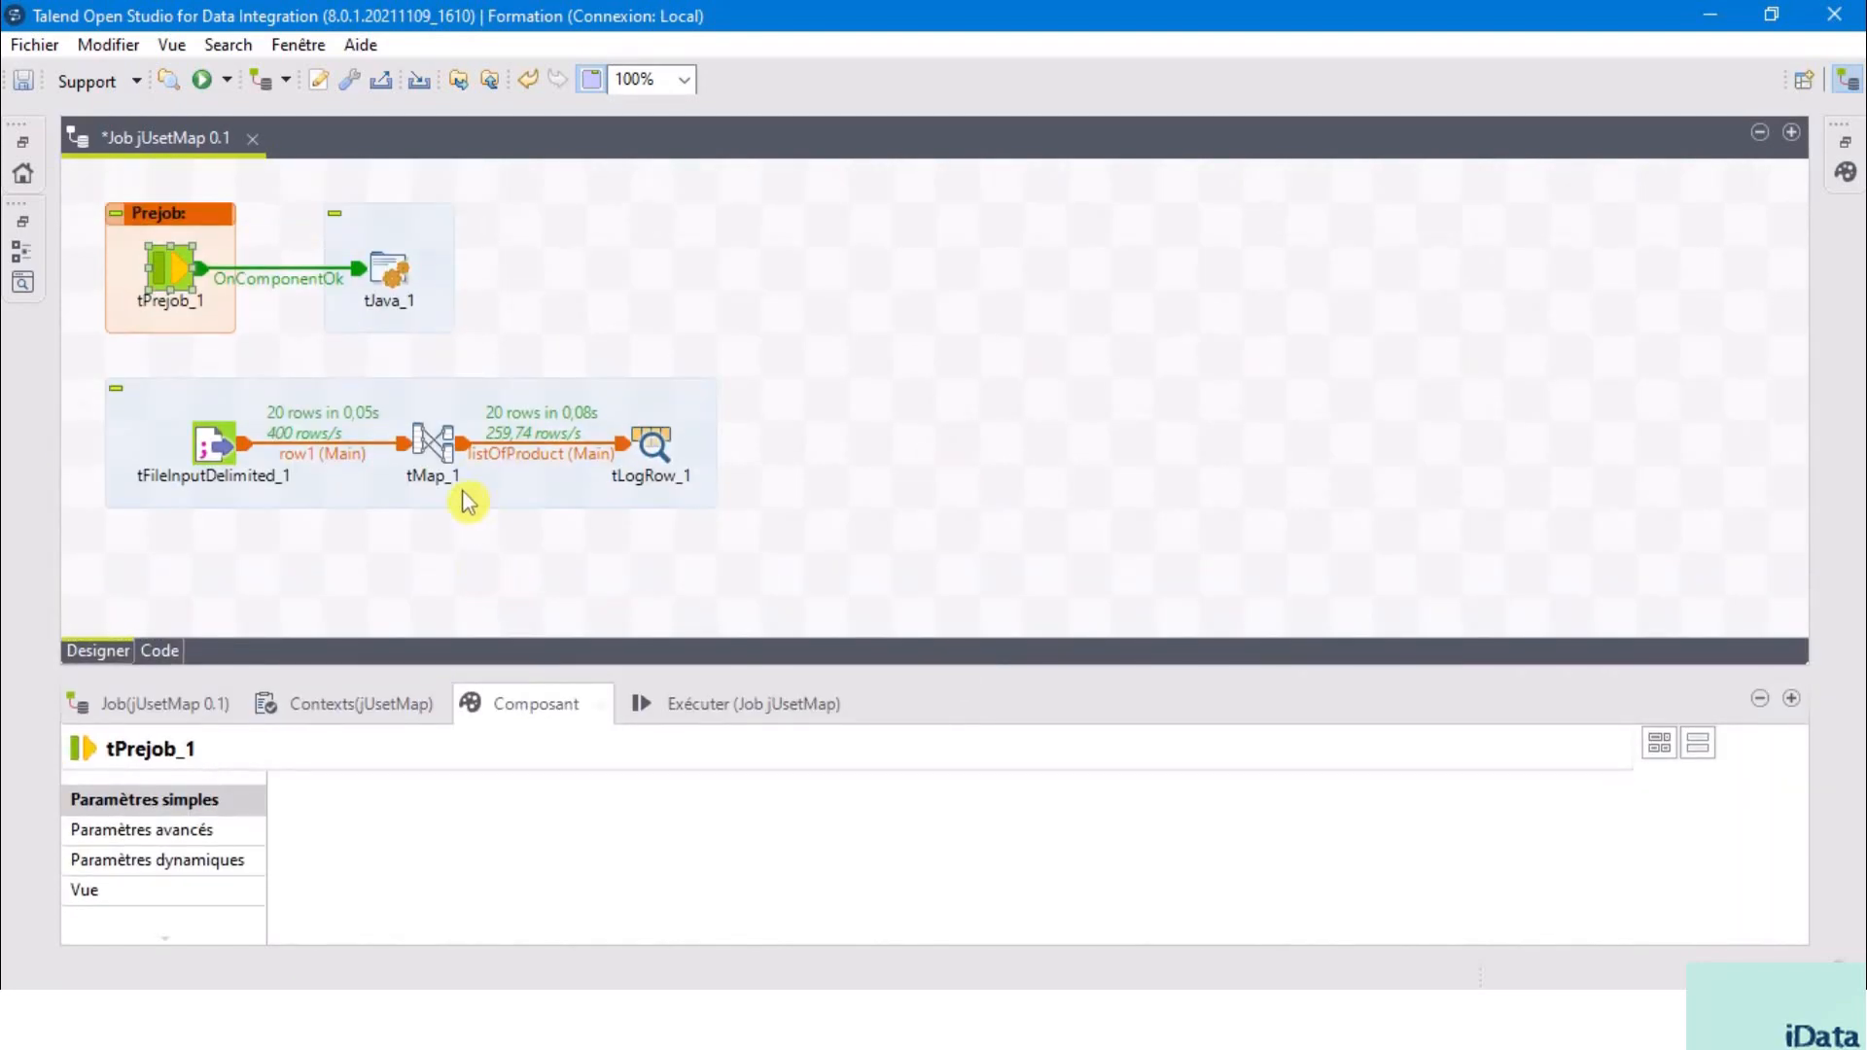
{"action": "left_click", "coordinate": [437, 450]}
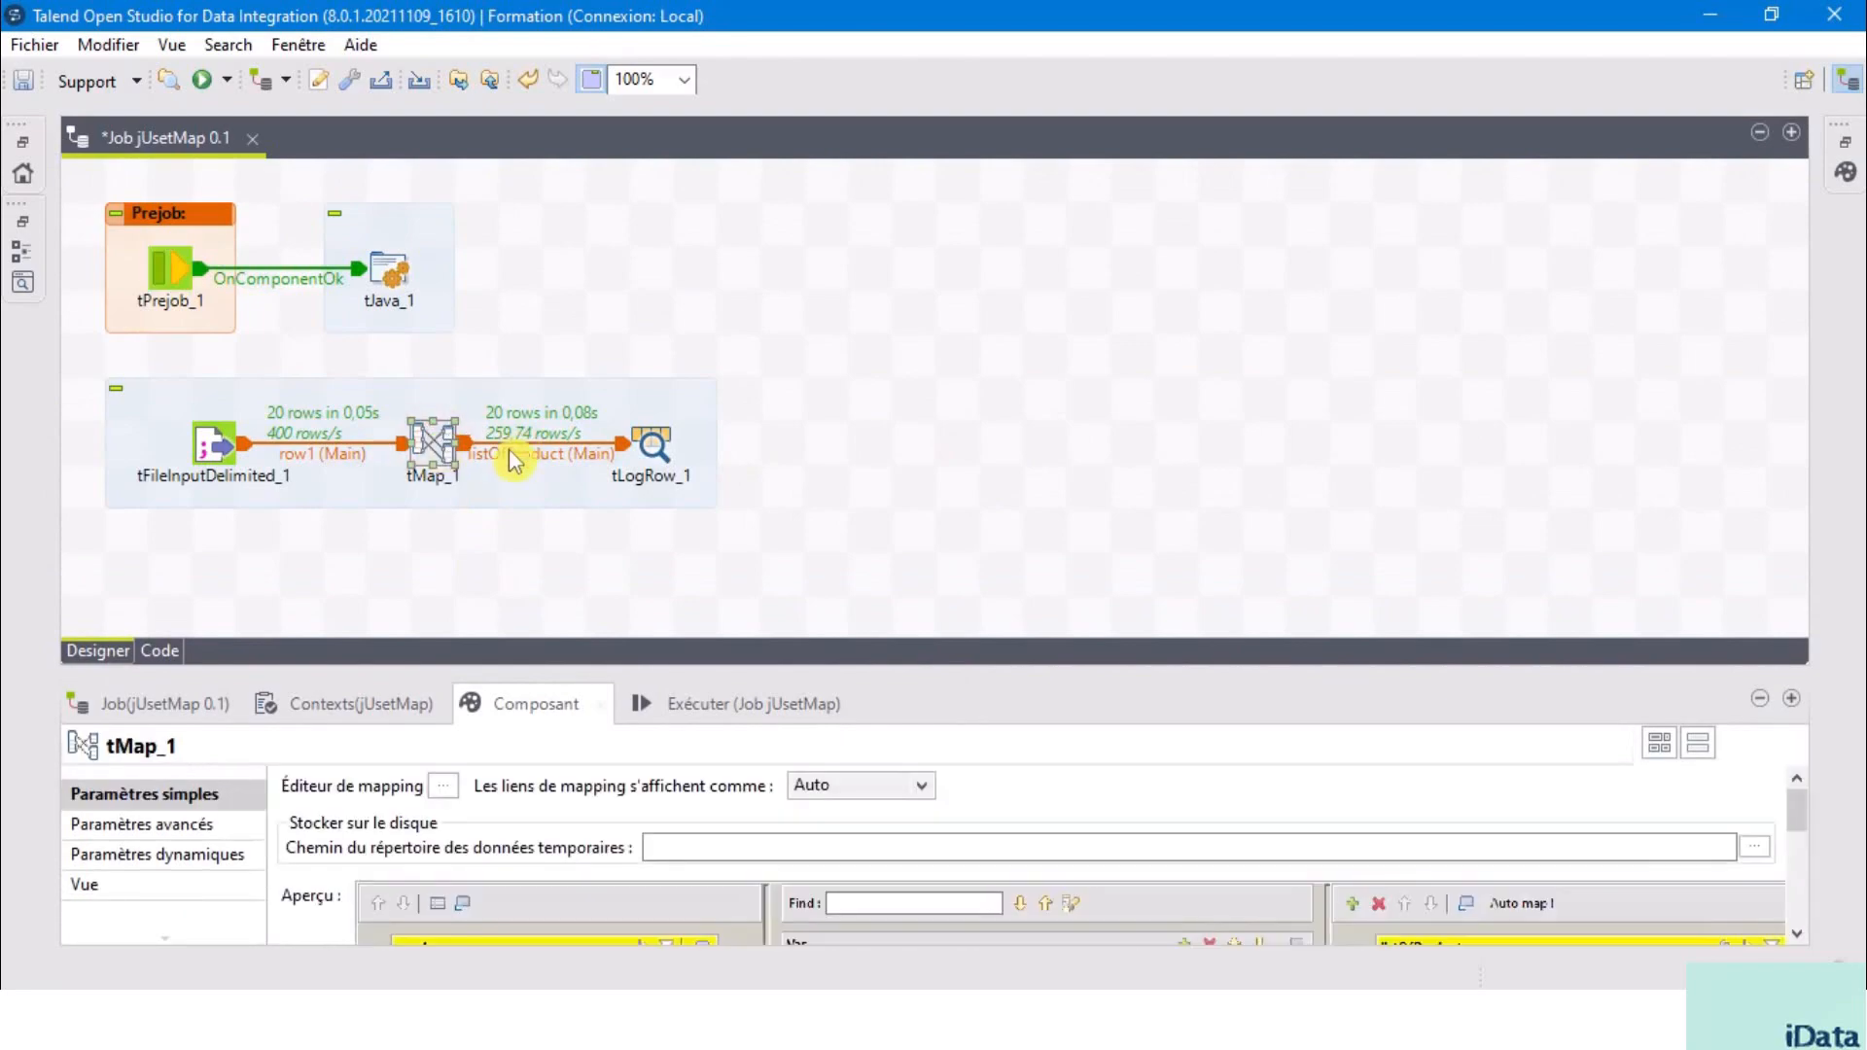
{"action": "double_click", "coordinate": [435, 432]}
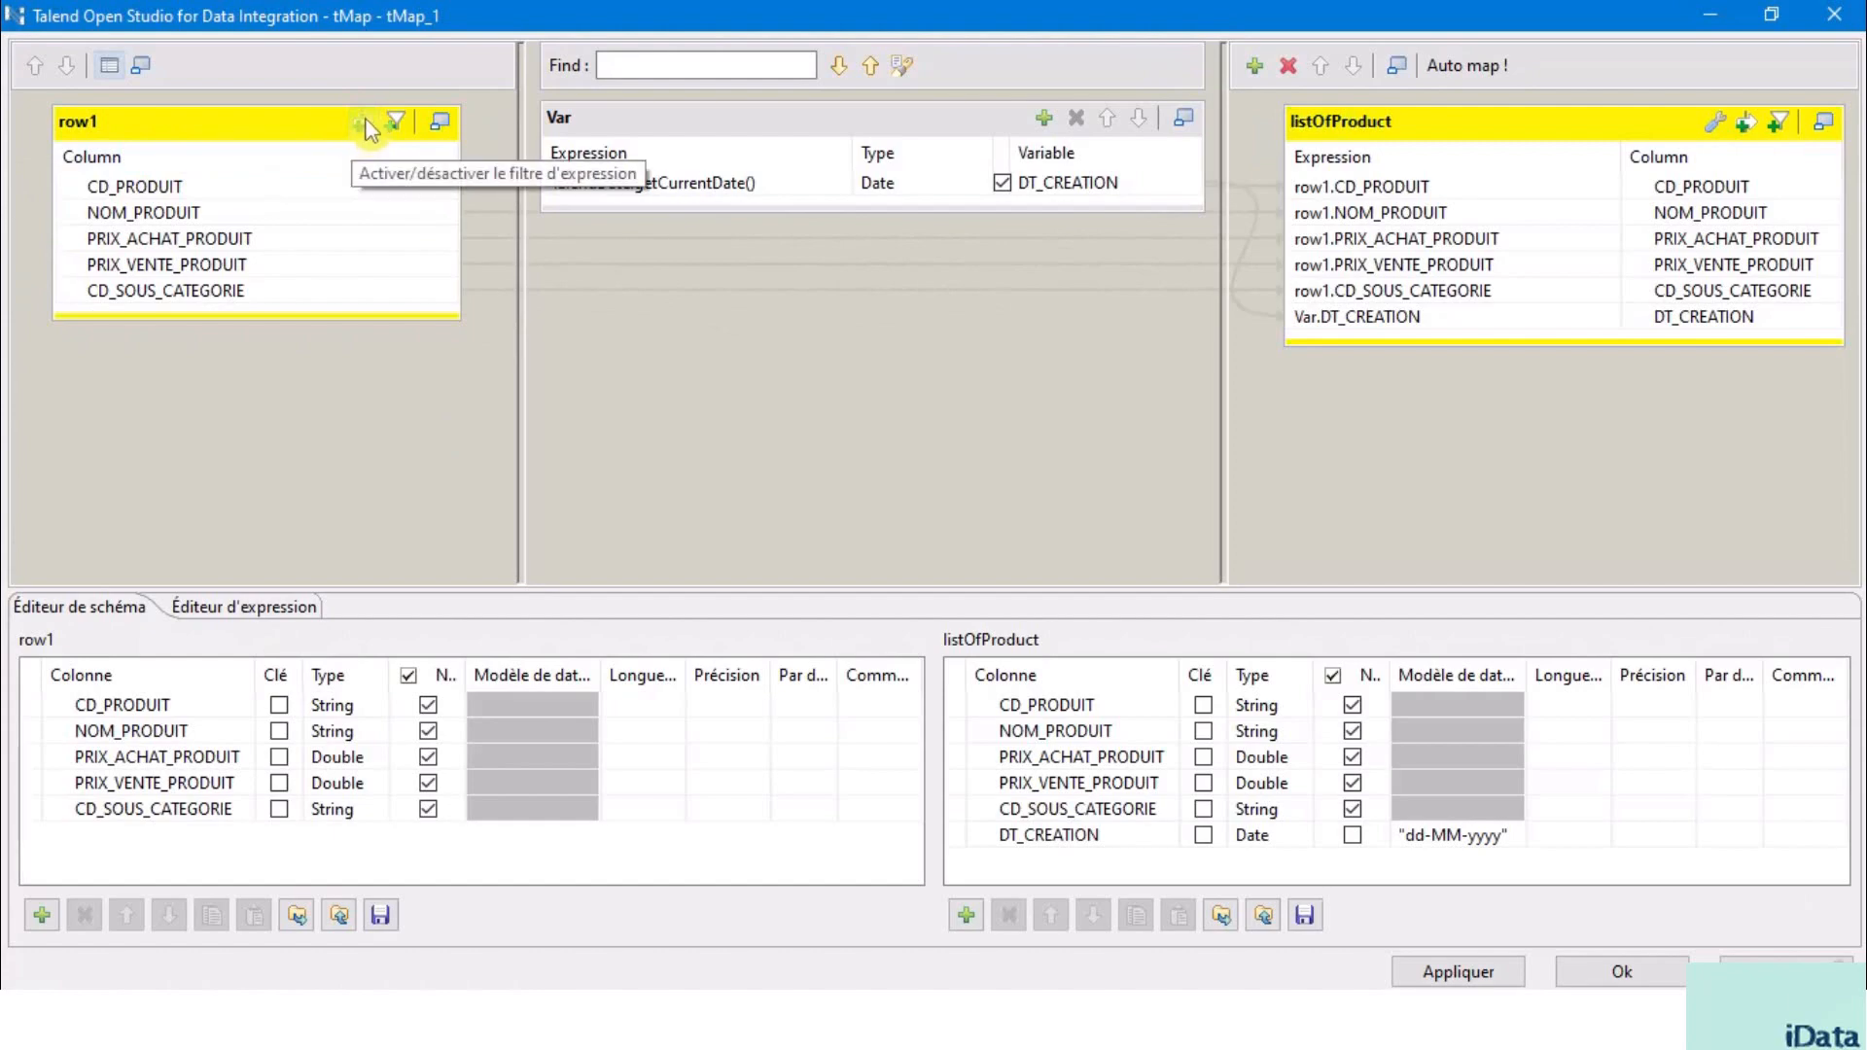
{"action": "left_click", "coordinate": [263, 124]}
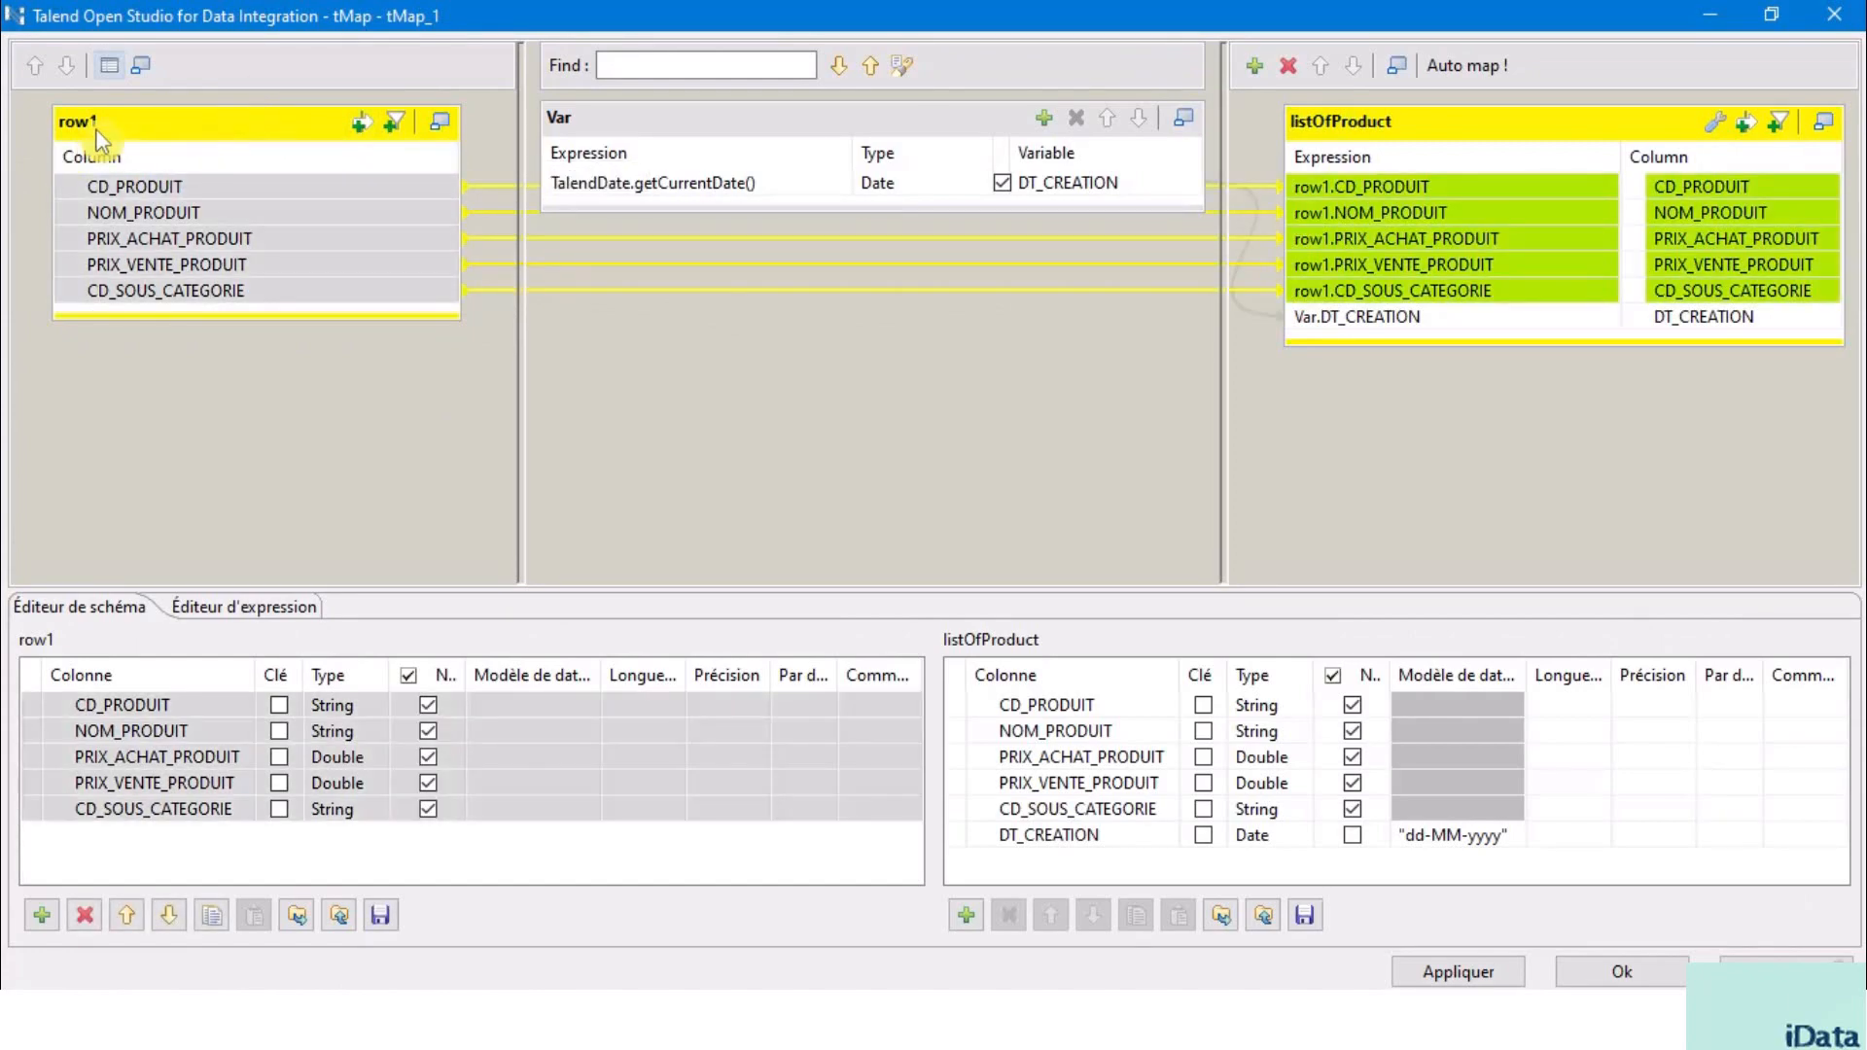
{"action": "left_click", "coordinate": [368, 127]}
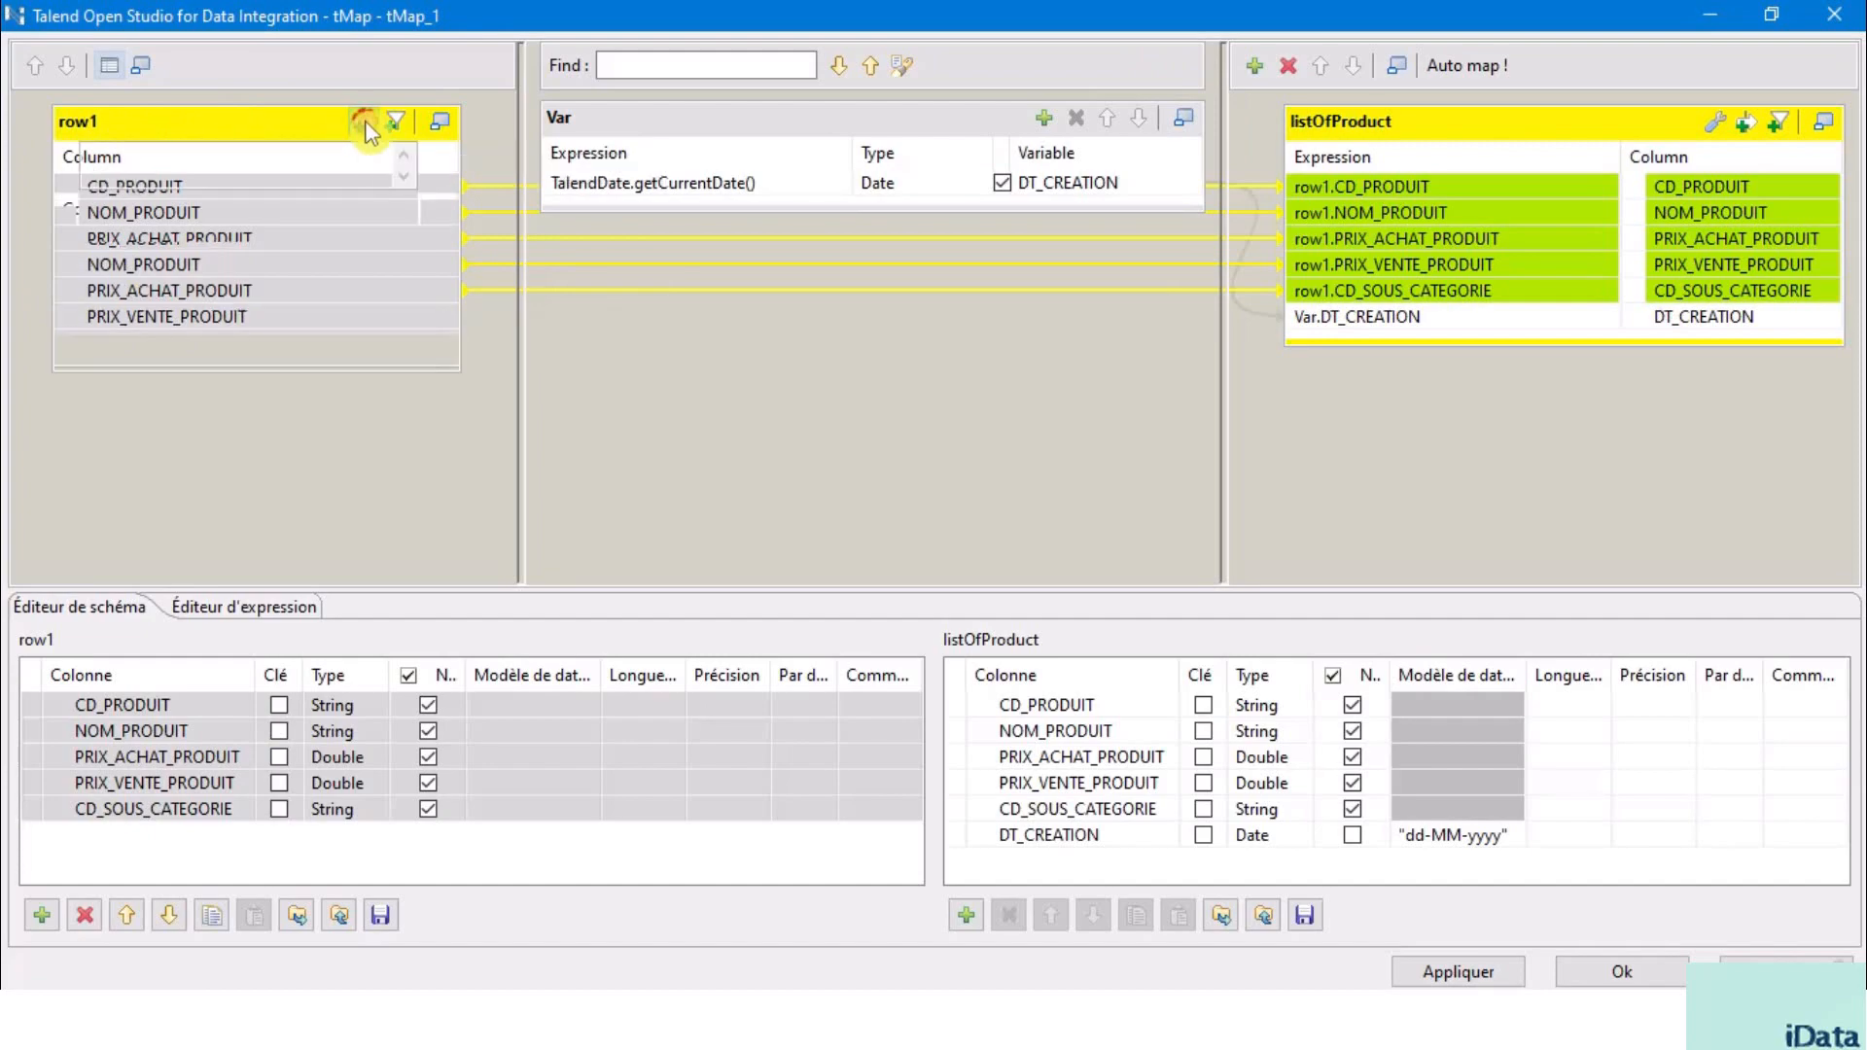
{"action": "left_click", "coordinate": [440, 173]}
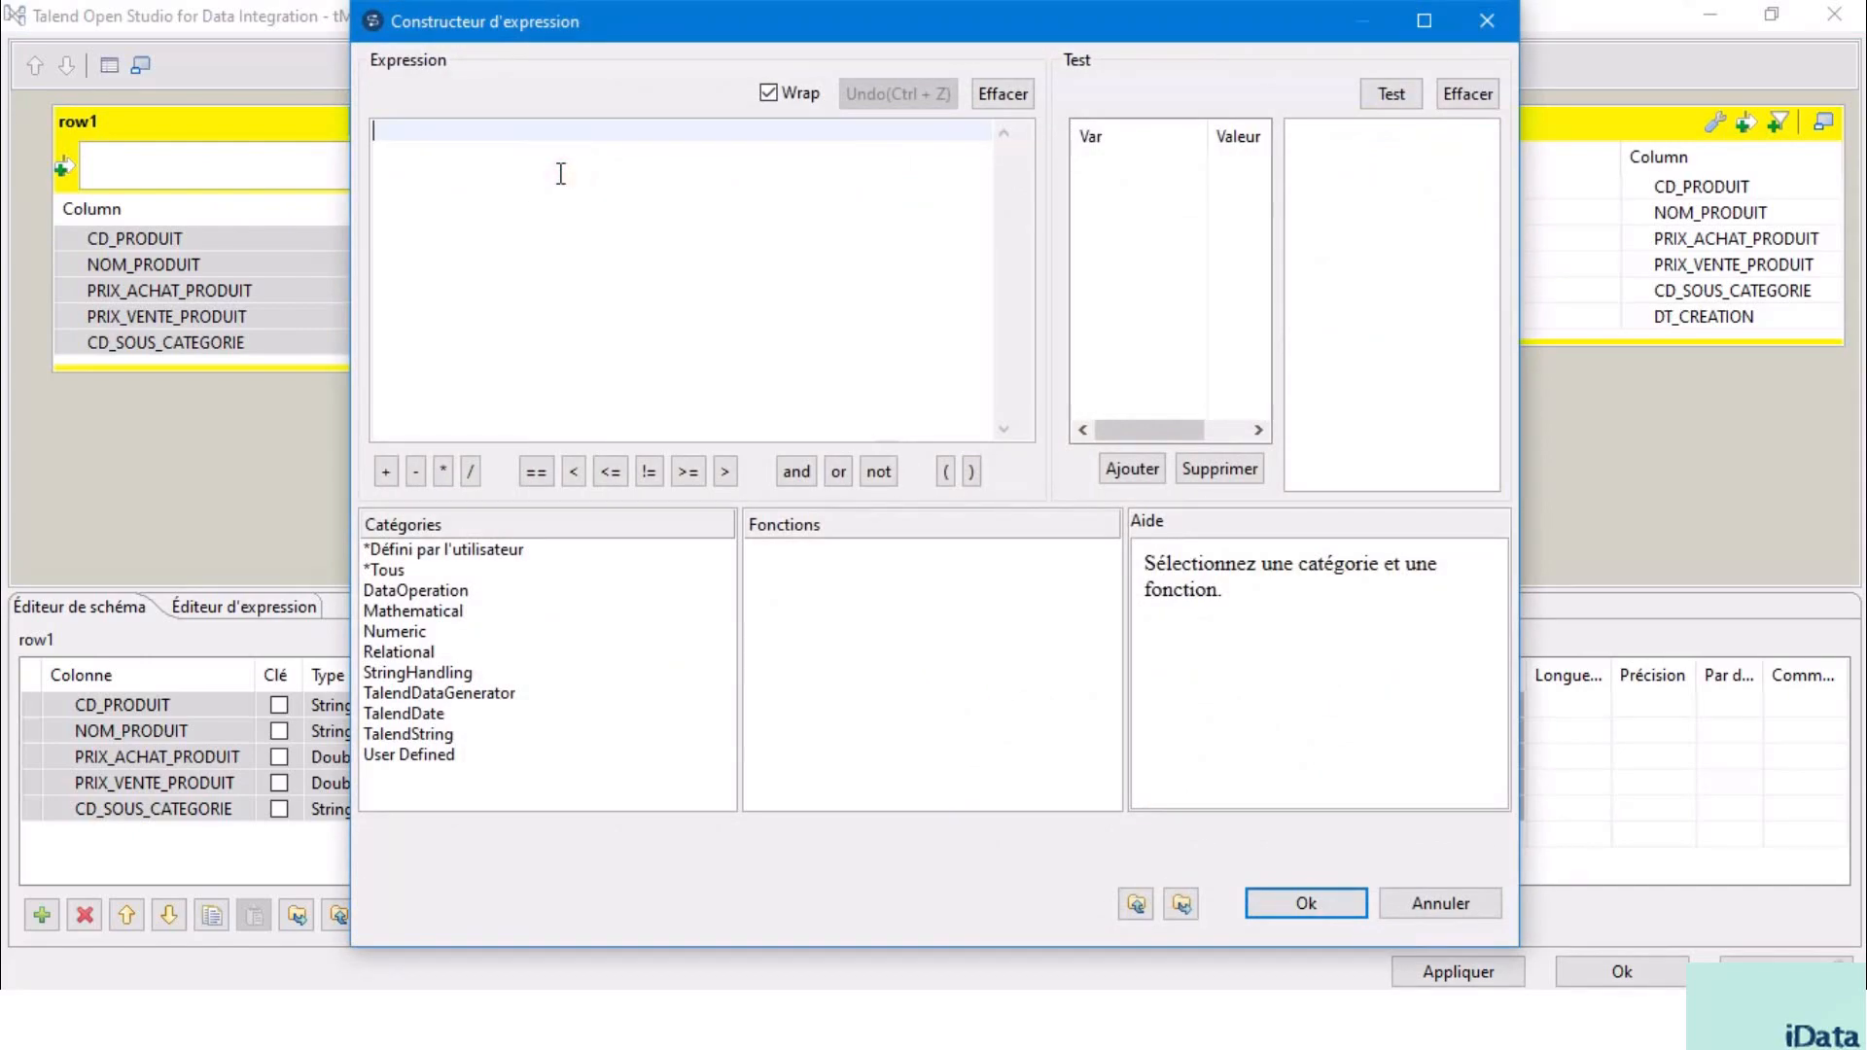
{"action": "type", "text": "((java.util.List<String>)globalMap.get(\"product\")).contains(row1.CD_PRODUIT)"}
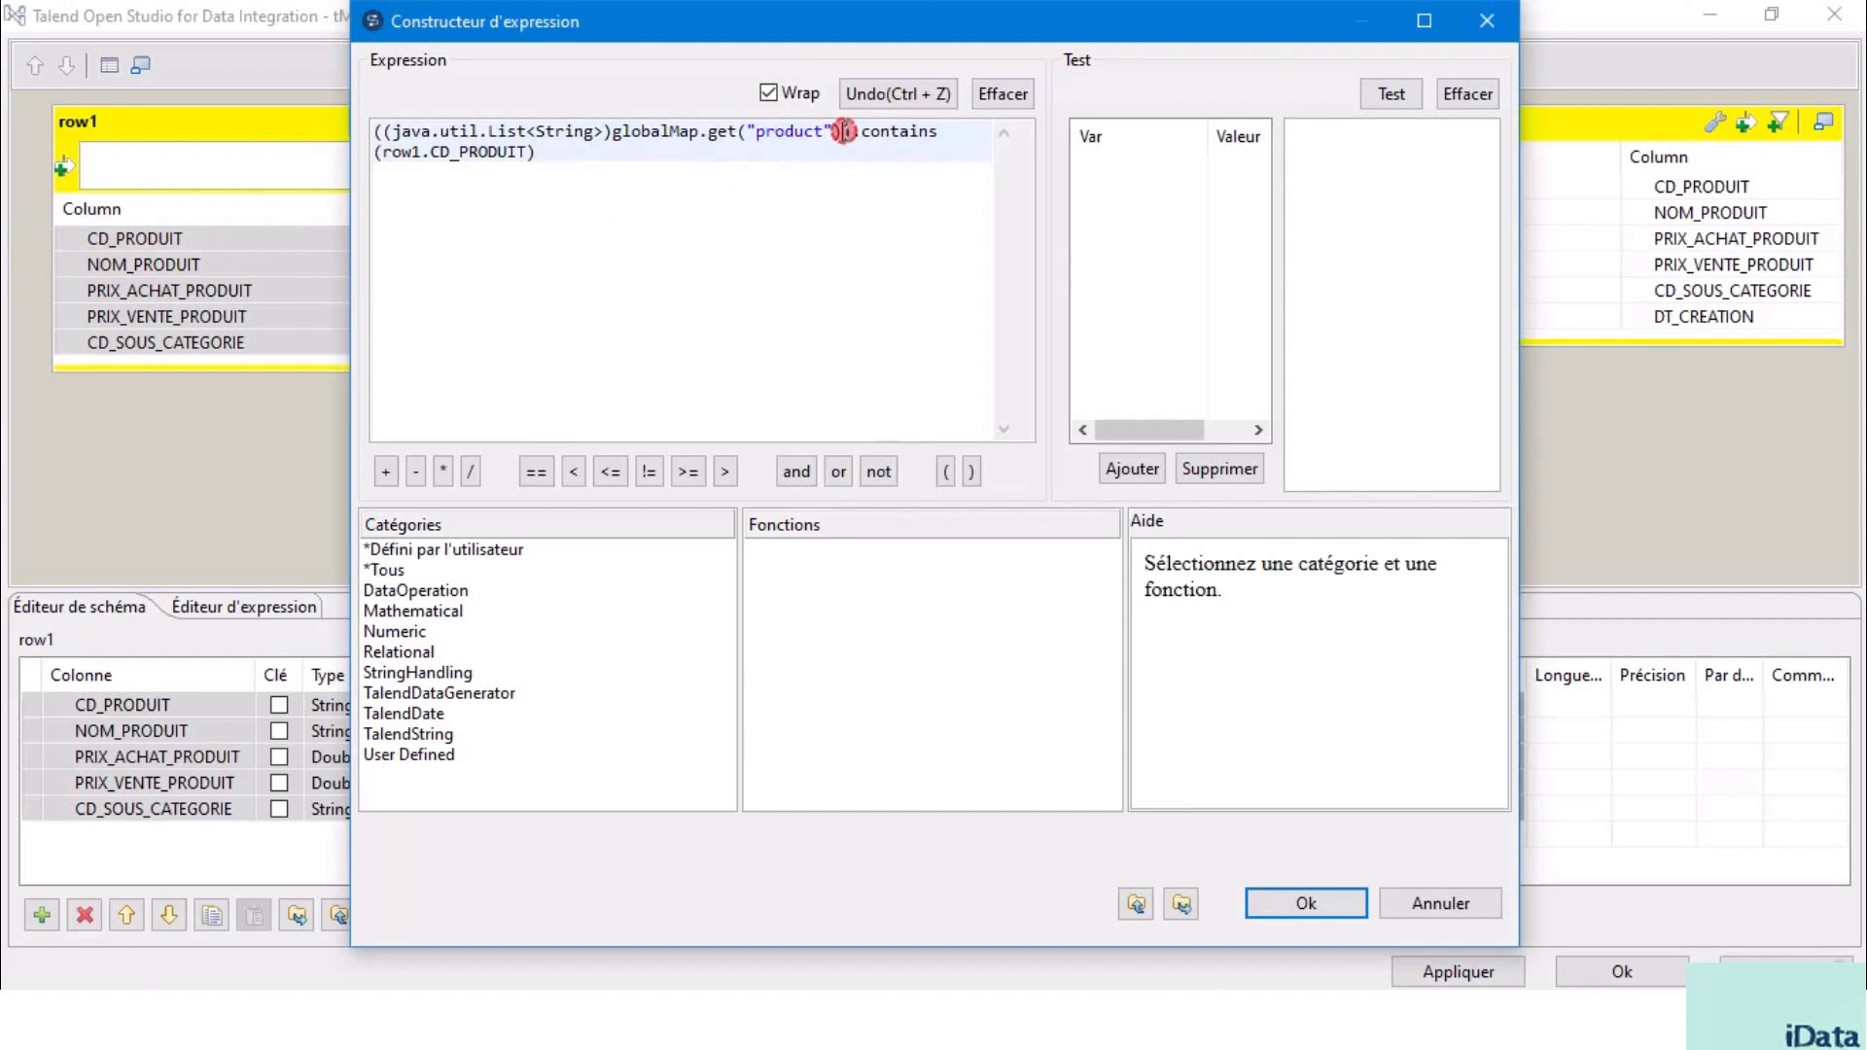
{"action": "double_click", "coordinate": [381, 137]}
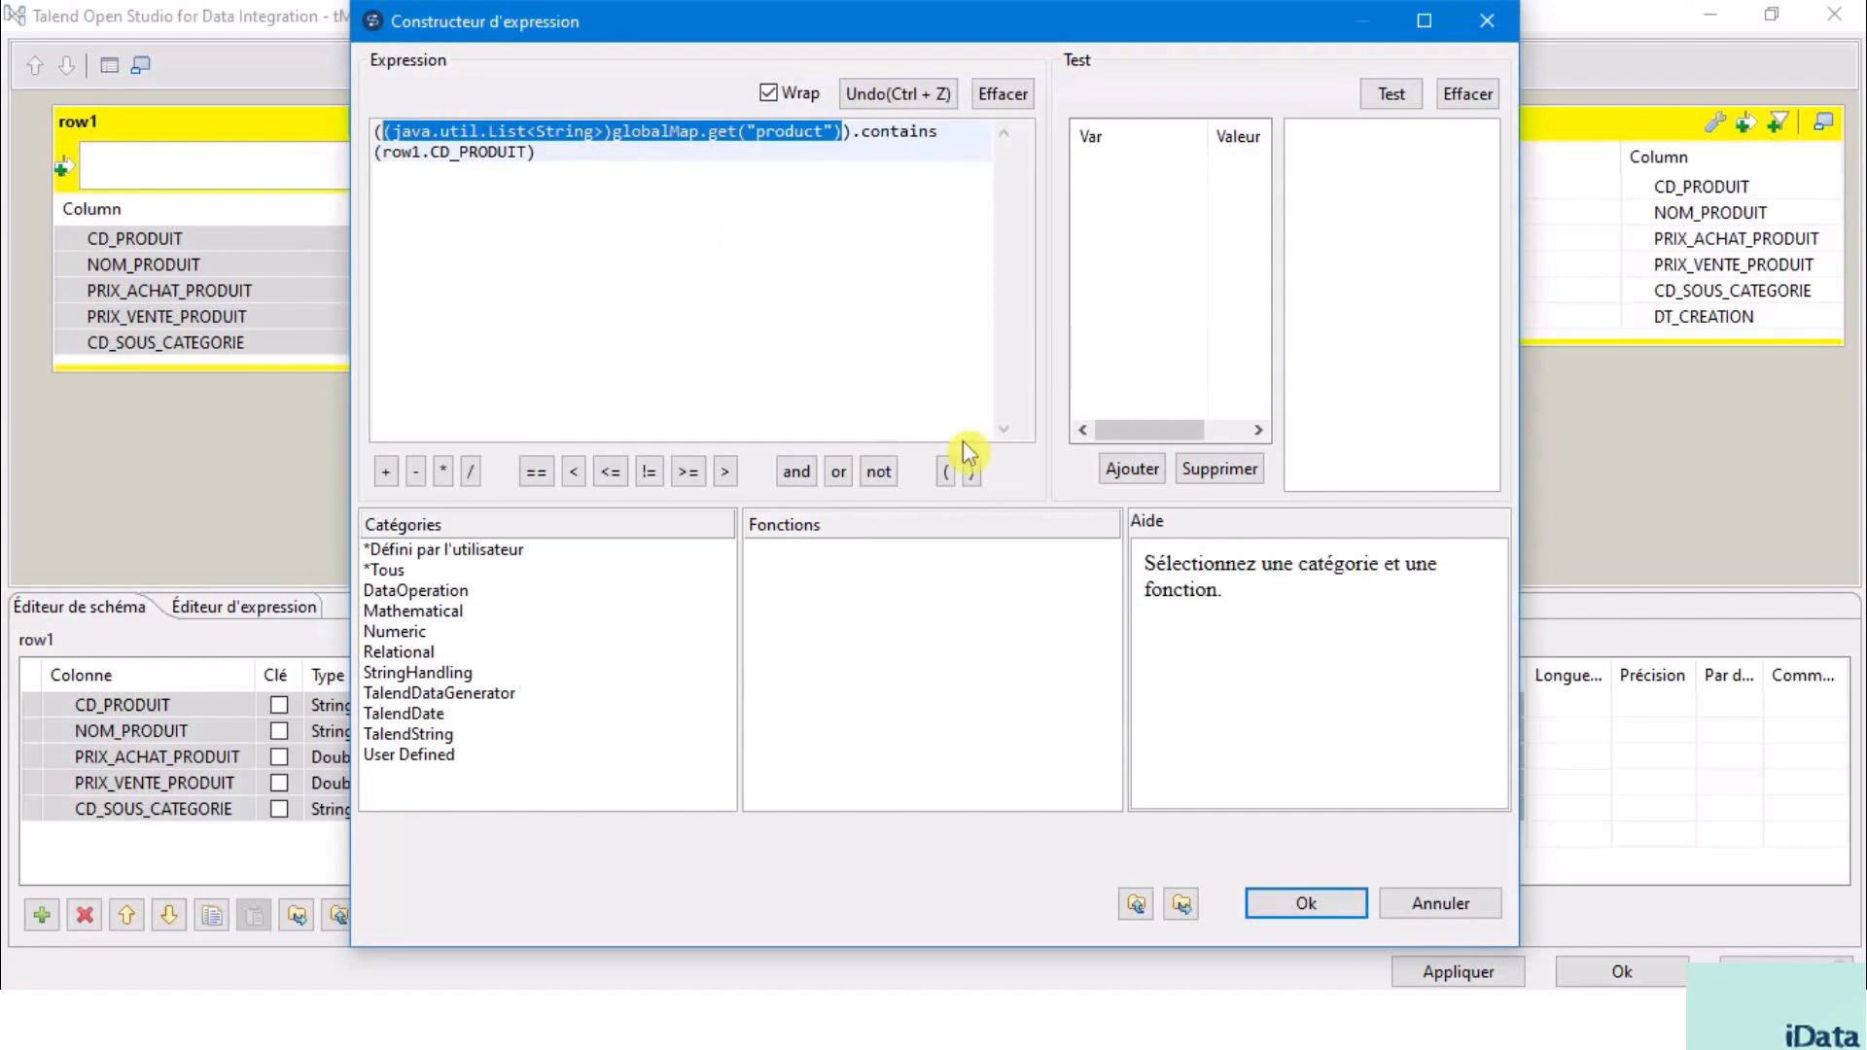
{"action": "left_click", "coordinate": [1329, 914]}
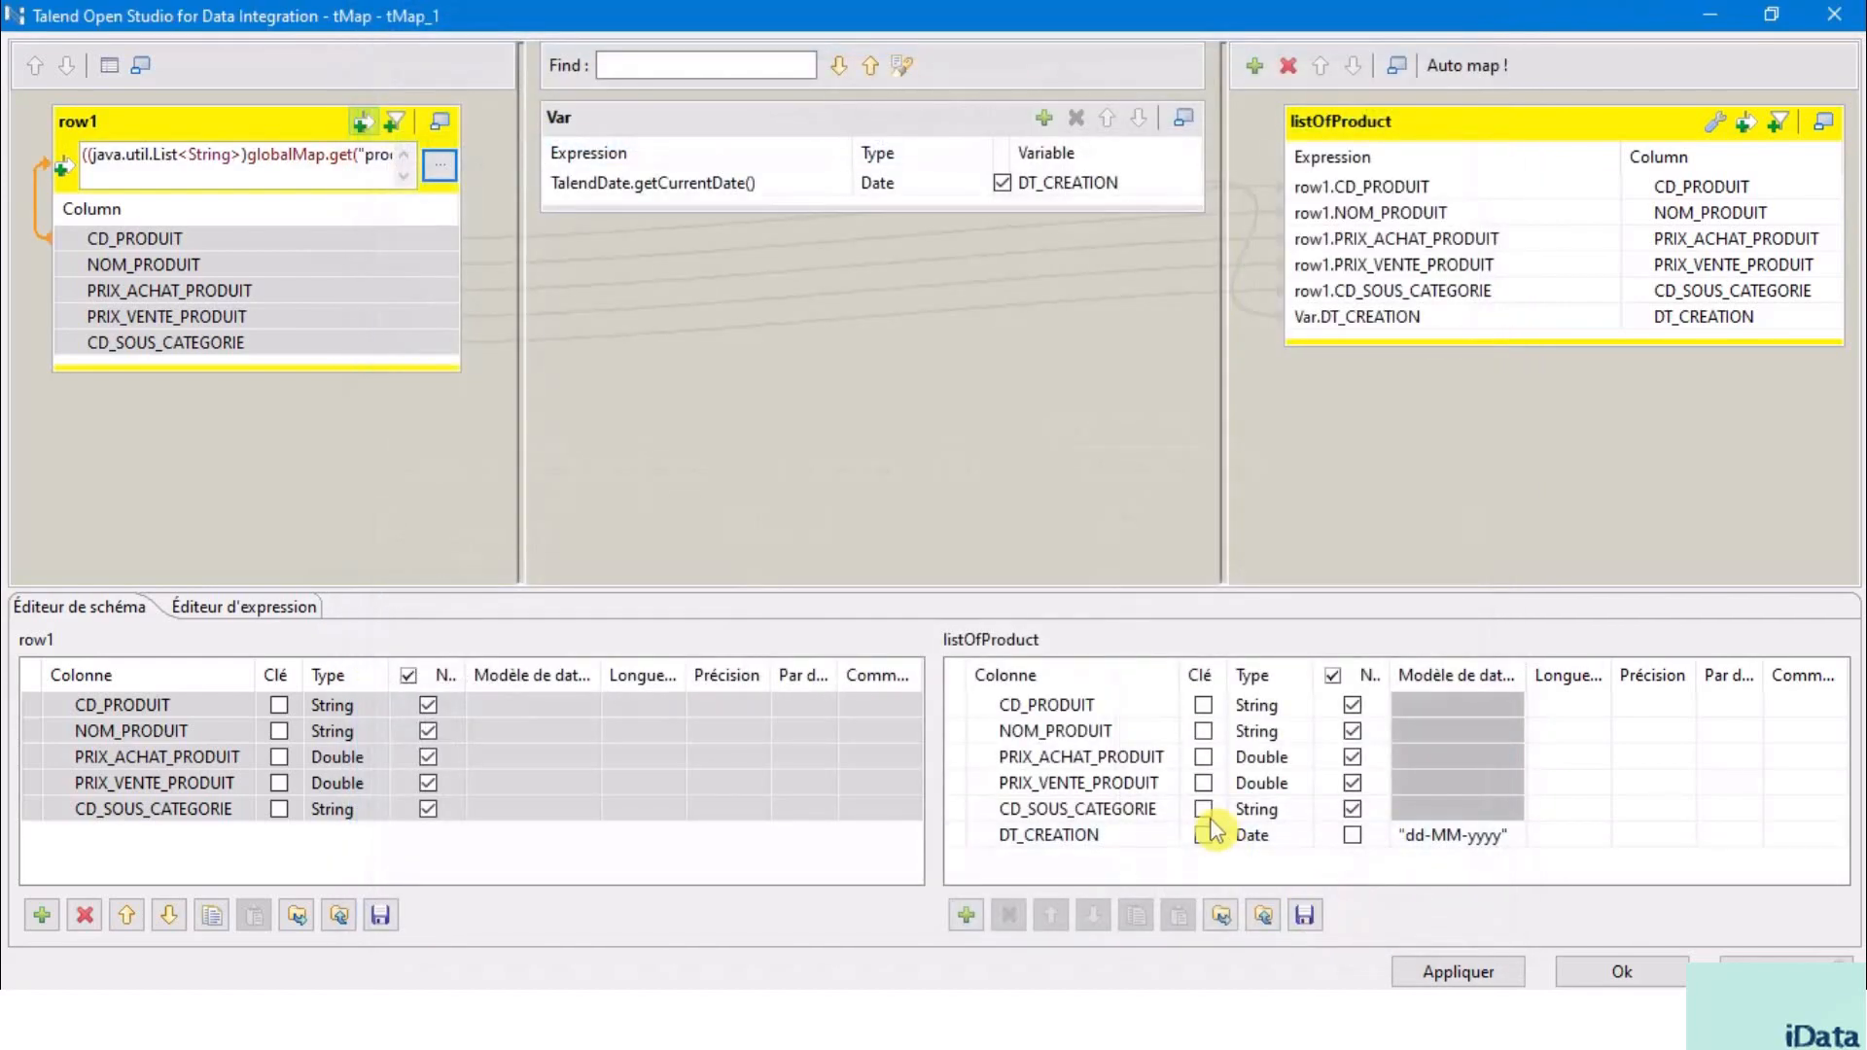
{"action": "left_click", "coordinate": [1576, 972]}
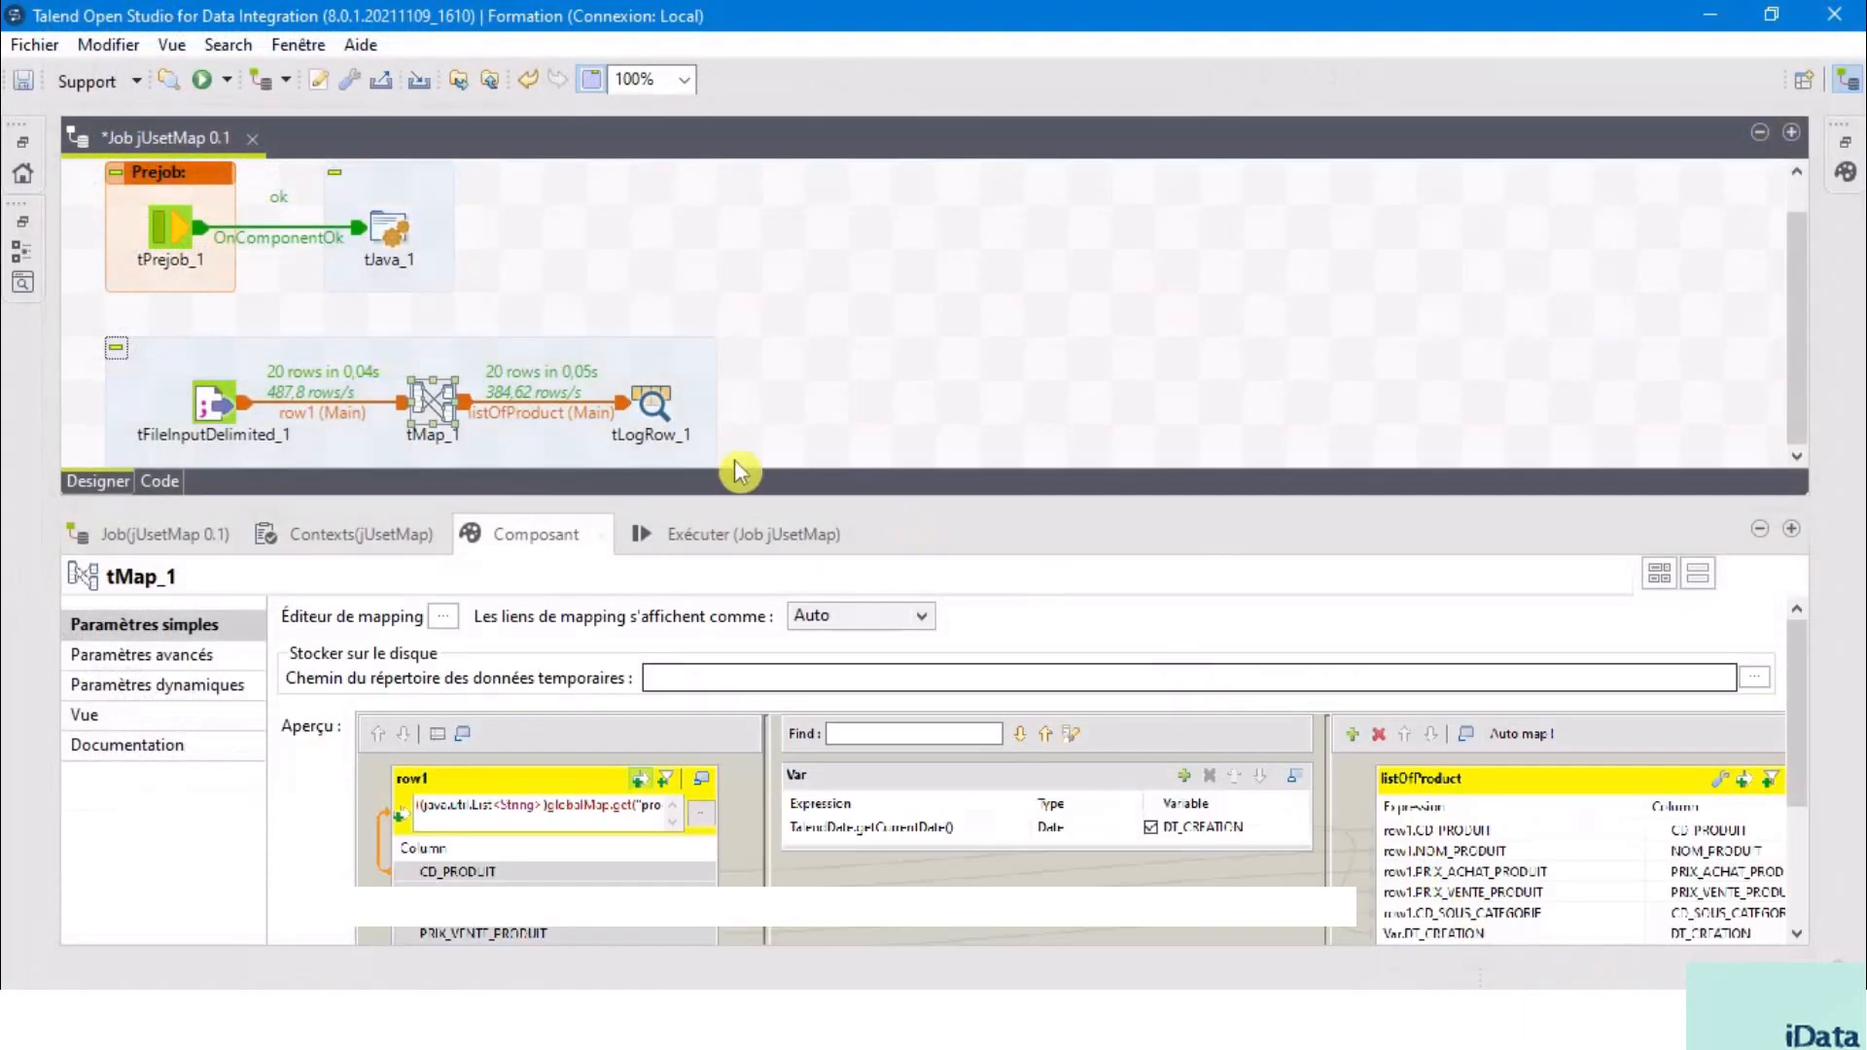
- Run the jUsetMap job with the input filter in place
{"action": "left_click", "coordinate": [753, 535]}
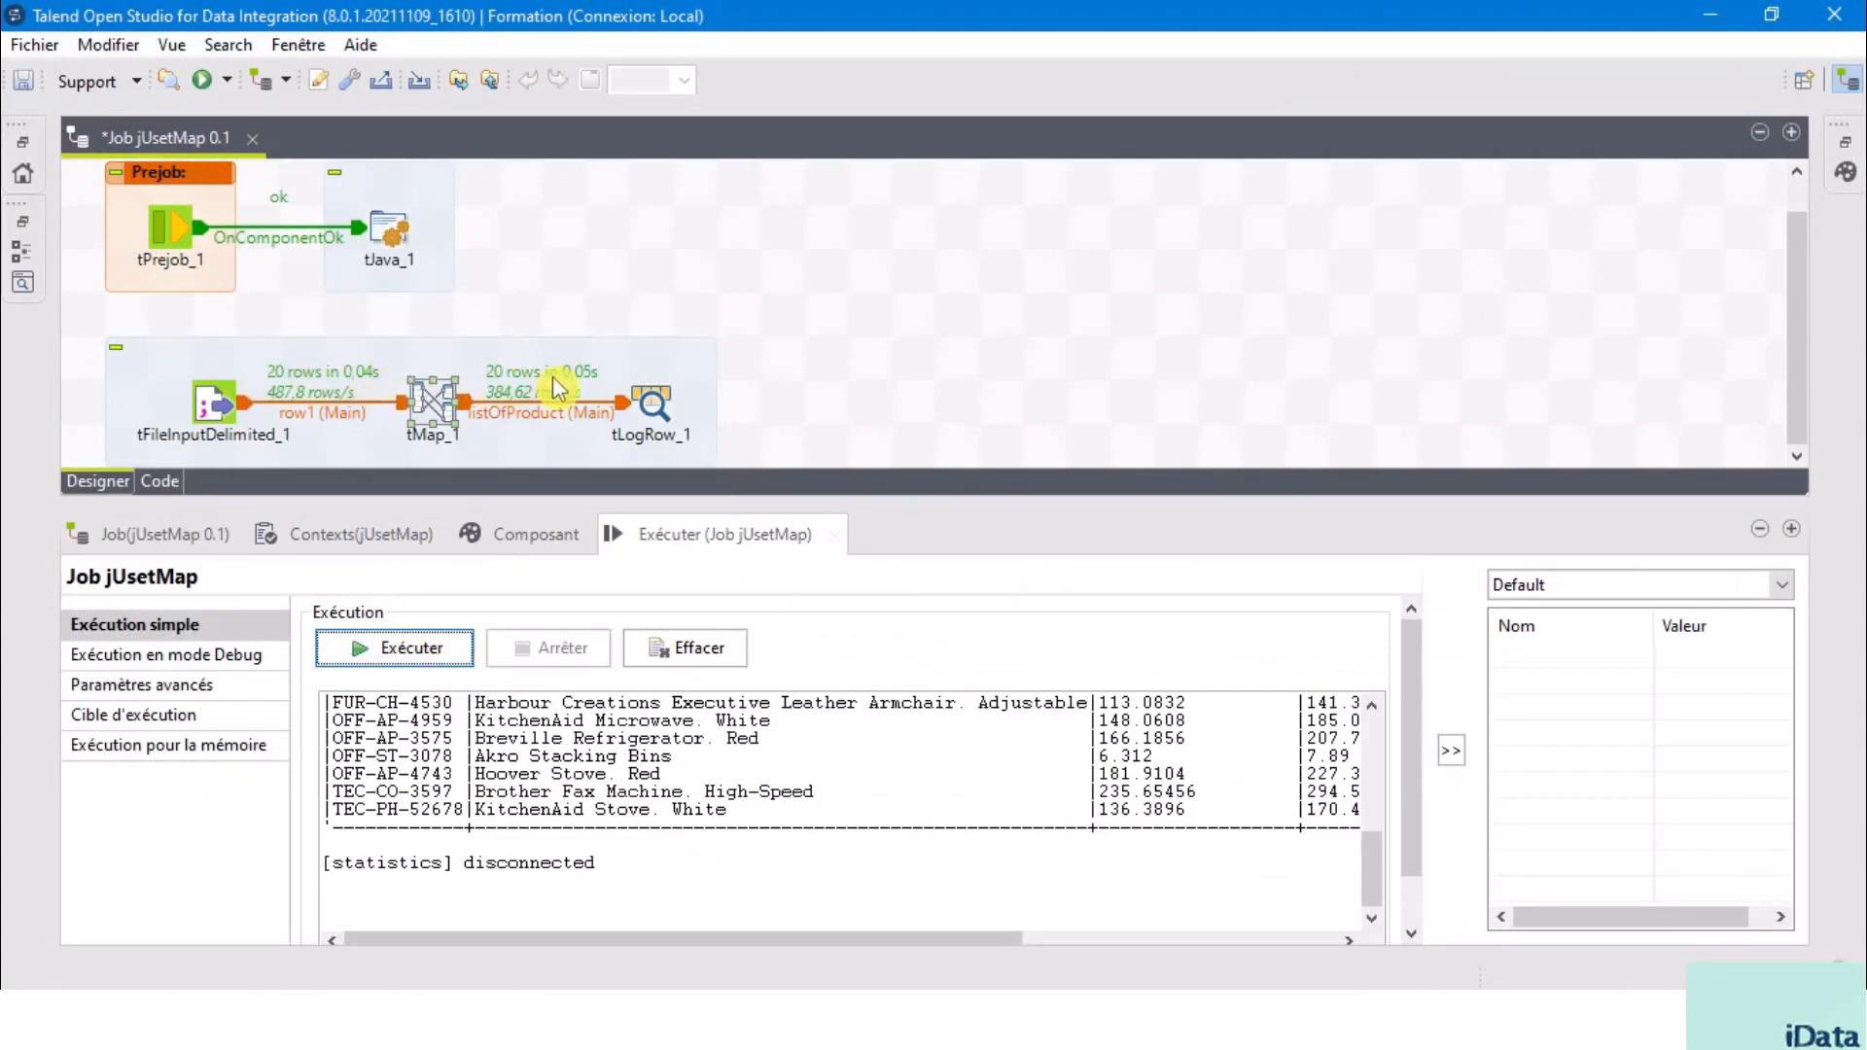
{"action": "left_click", "coordinate": [404, 652]}
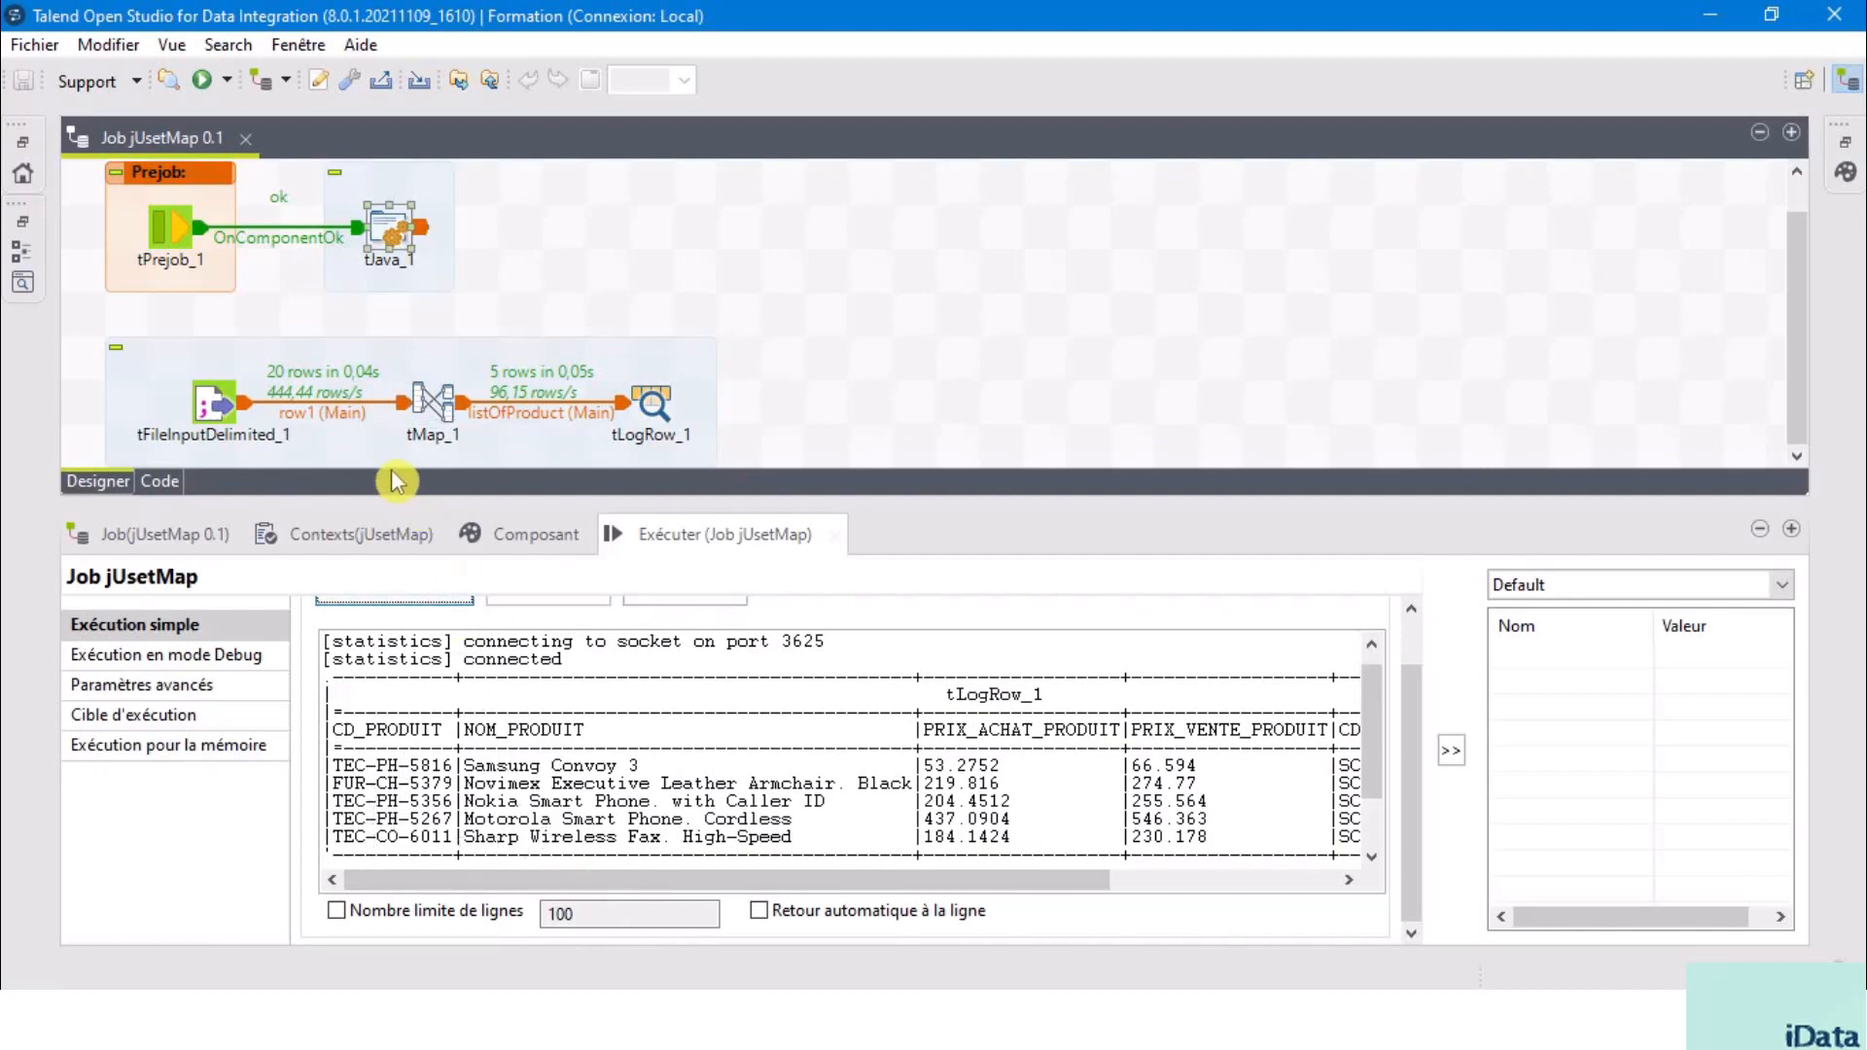
- In tMap_1, add the filter expression row1.CD_PRODUIT.equals("TEC-PH-5816") to the listOfProduct output
{"action": "double_click", "coordinate": [437, 399]}
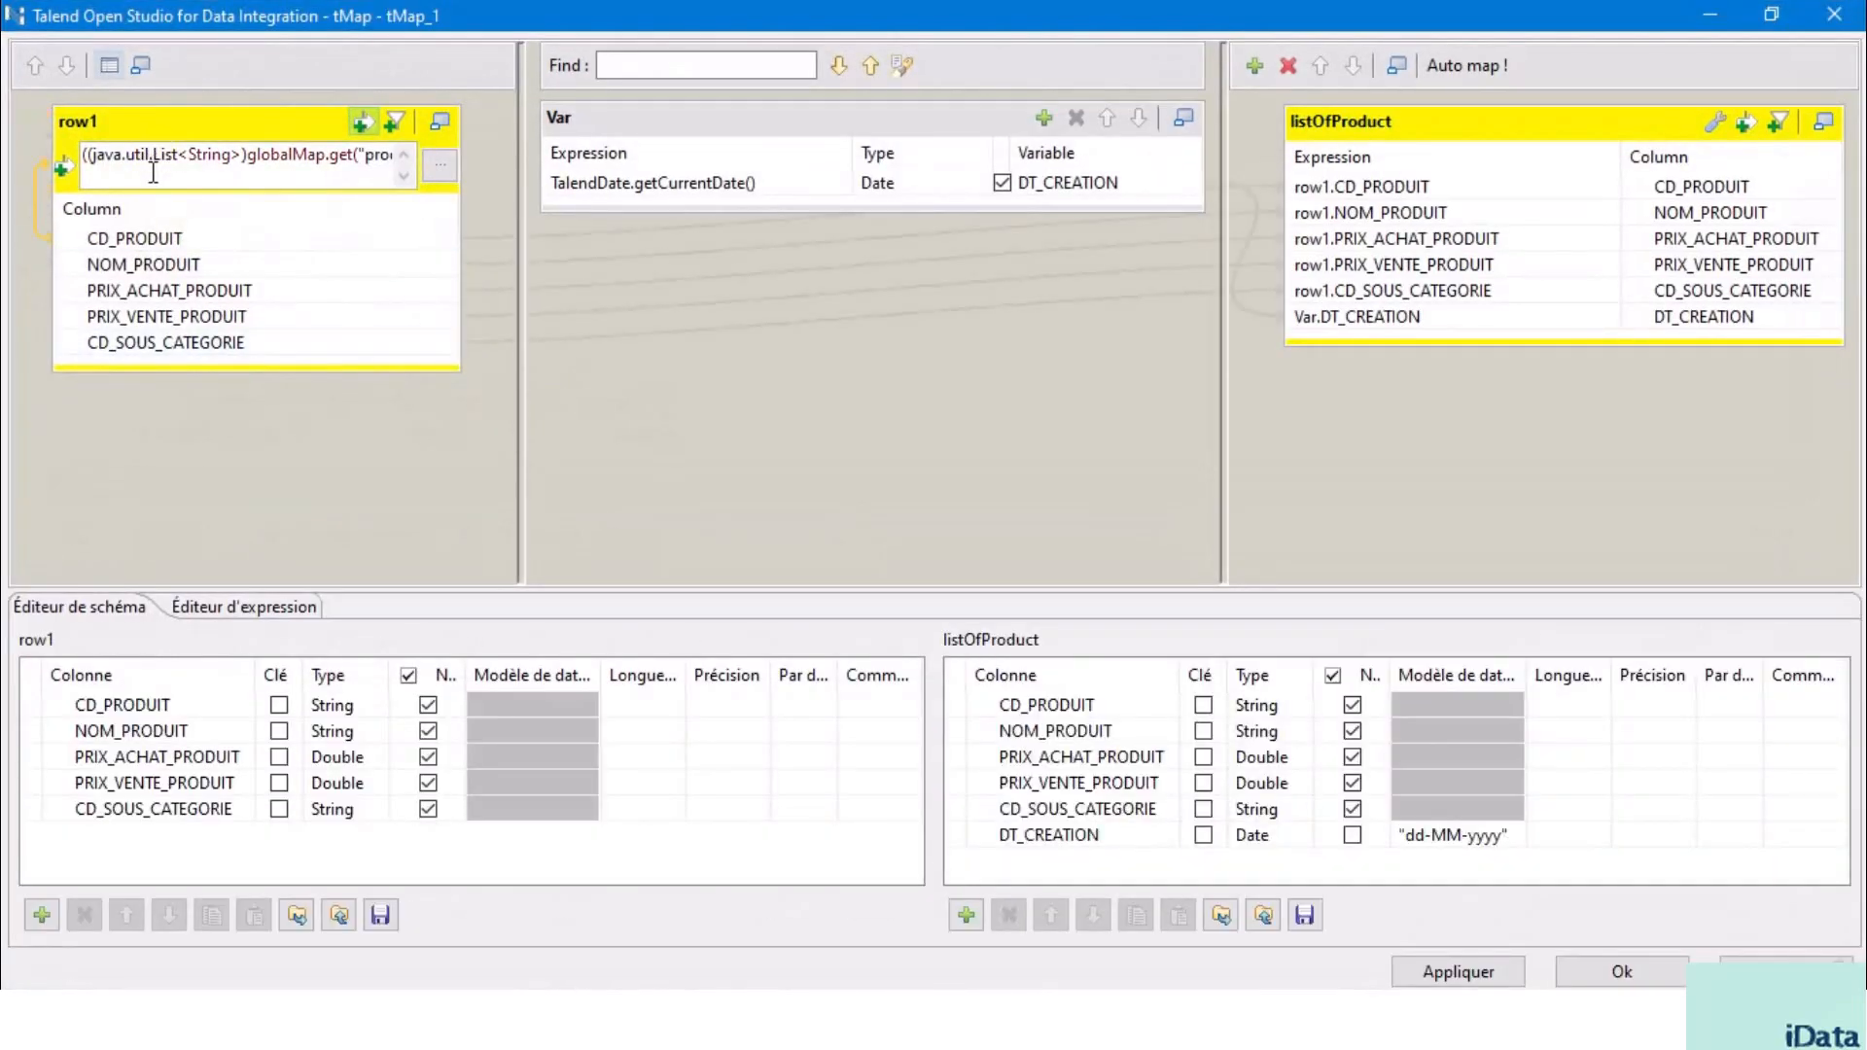
{"action": "left_click", "coordinate": [151, 161]}
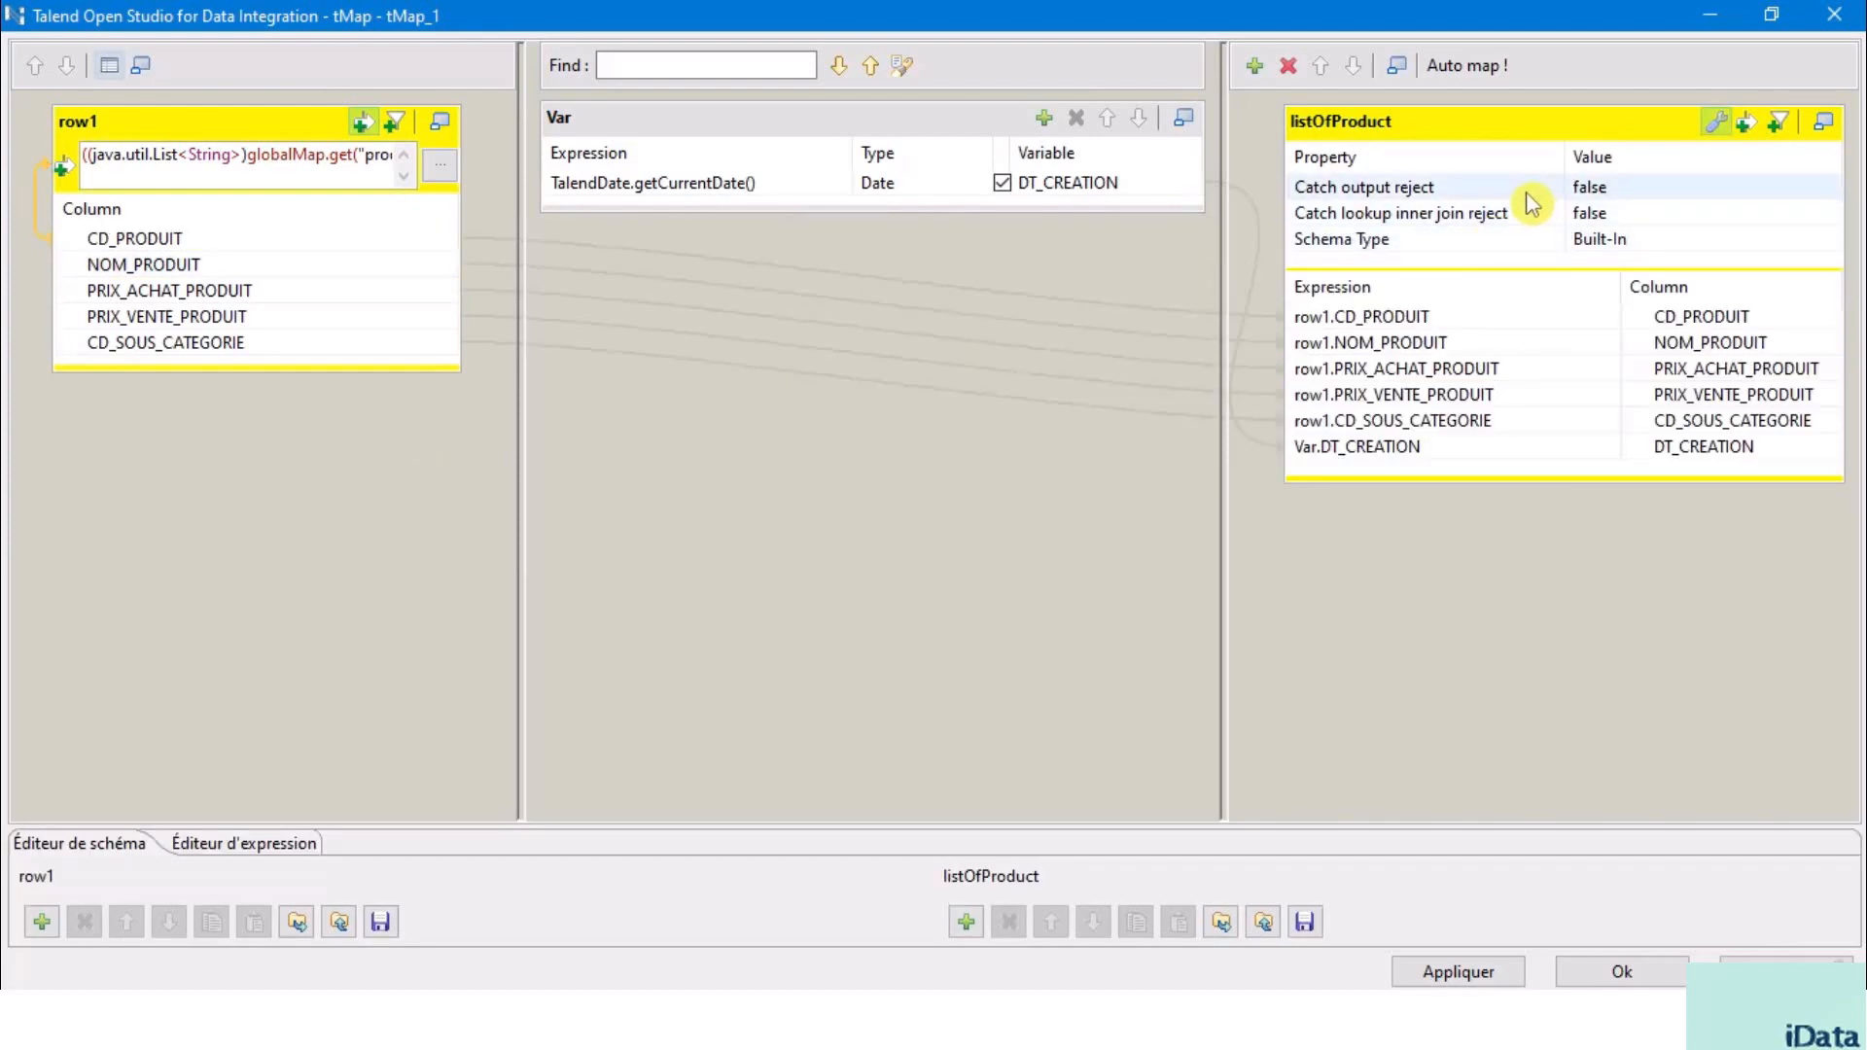
{"action": "left_click", "coordinate": [244, 120]}
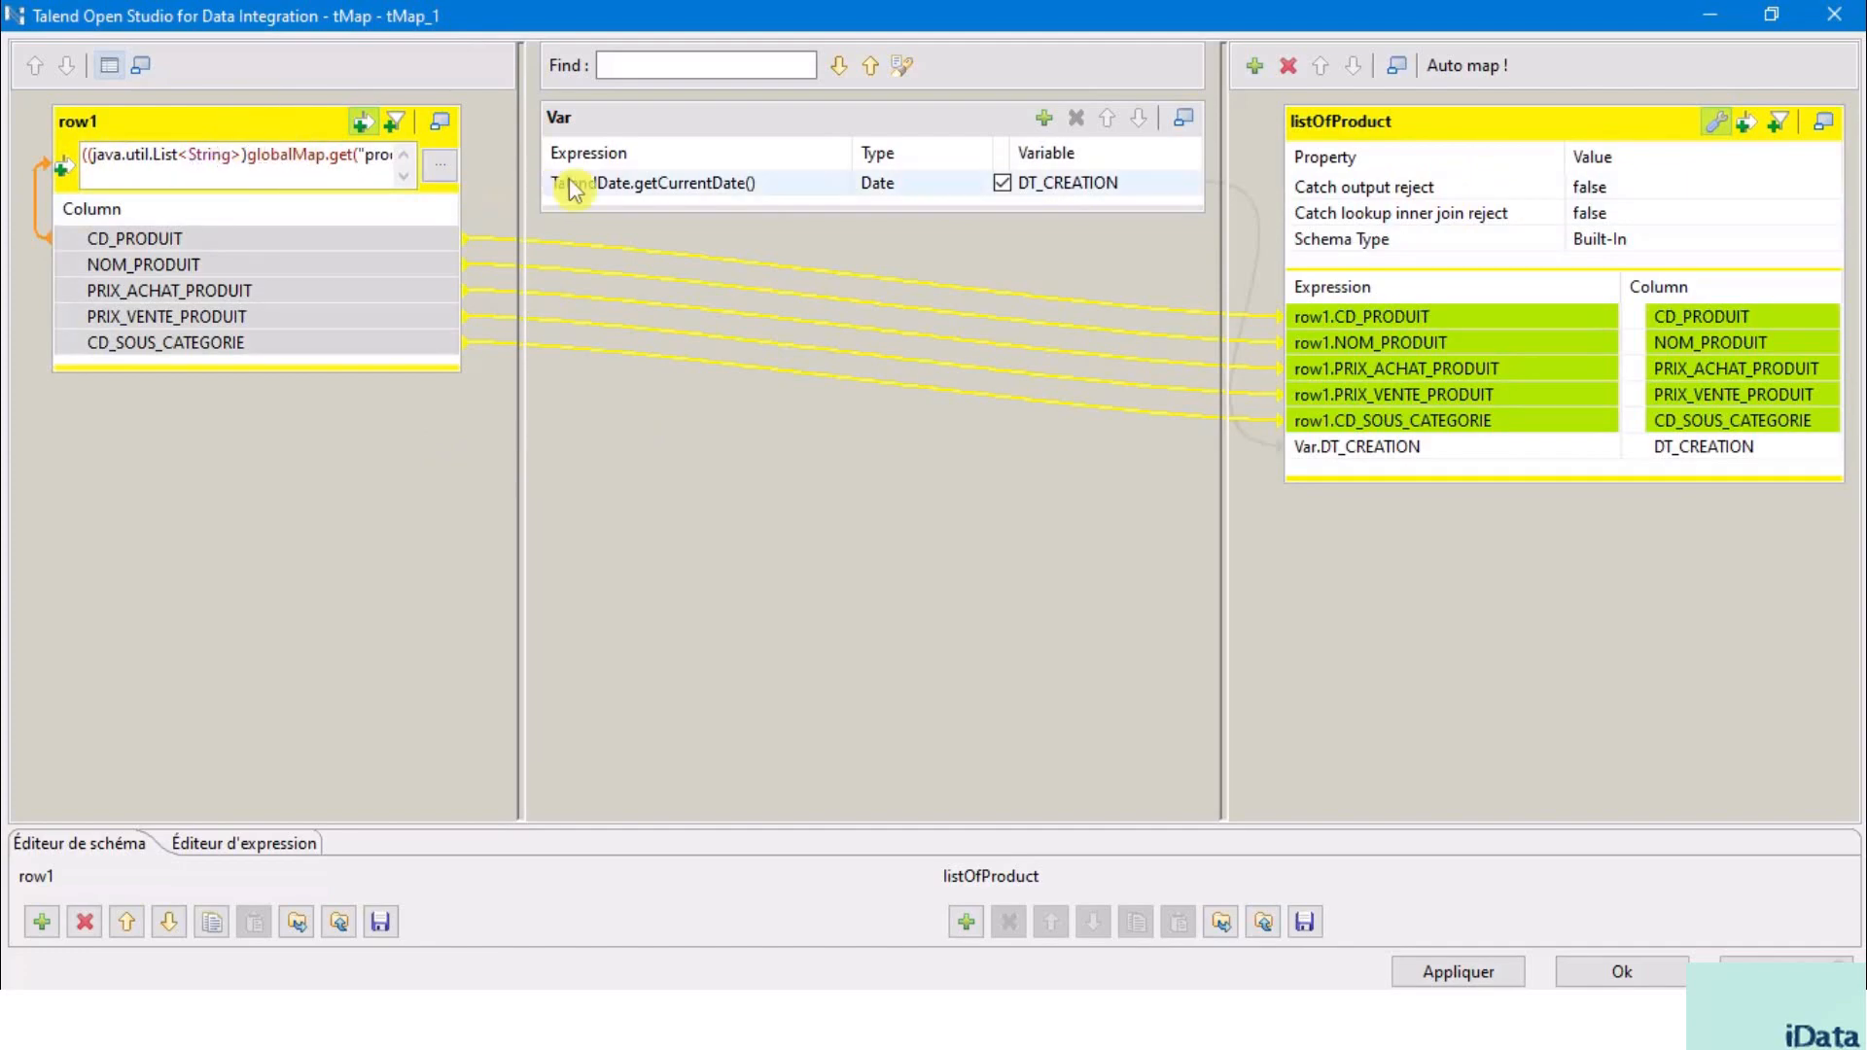
{"action": "left_click", "coordinate": [1745, 122]}
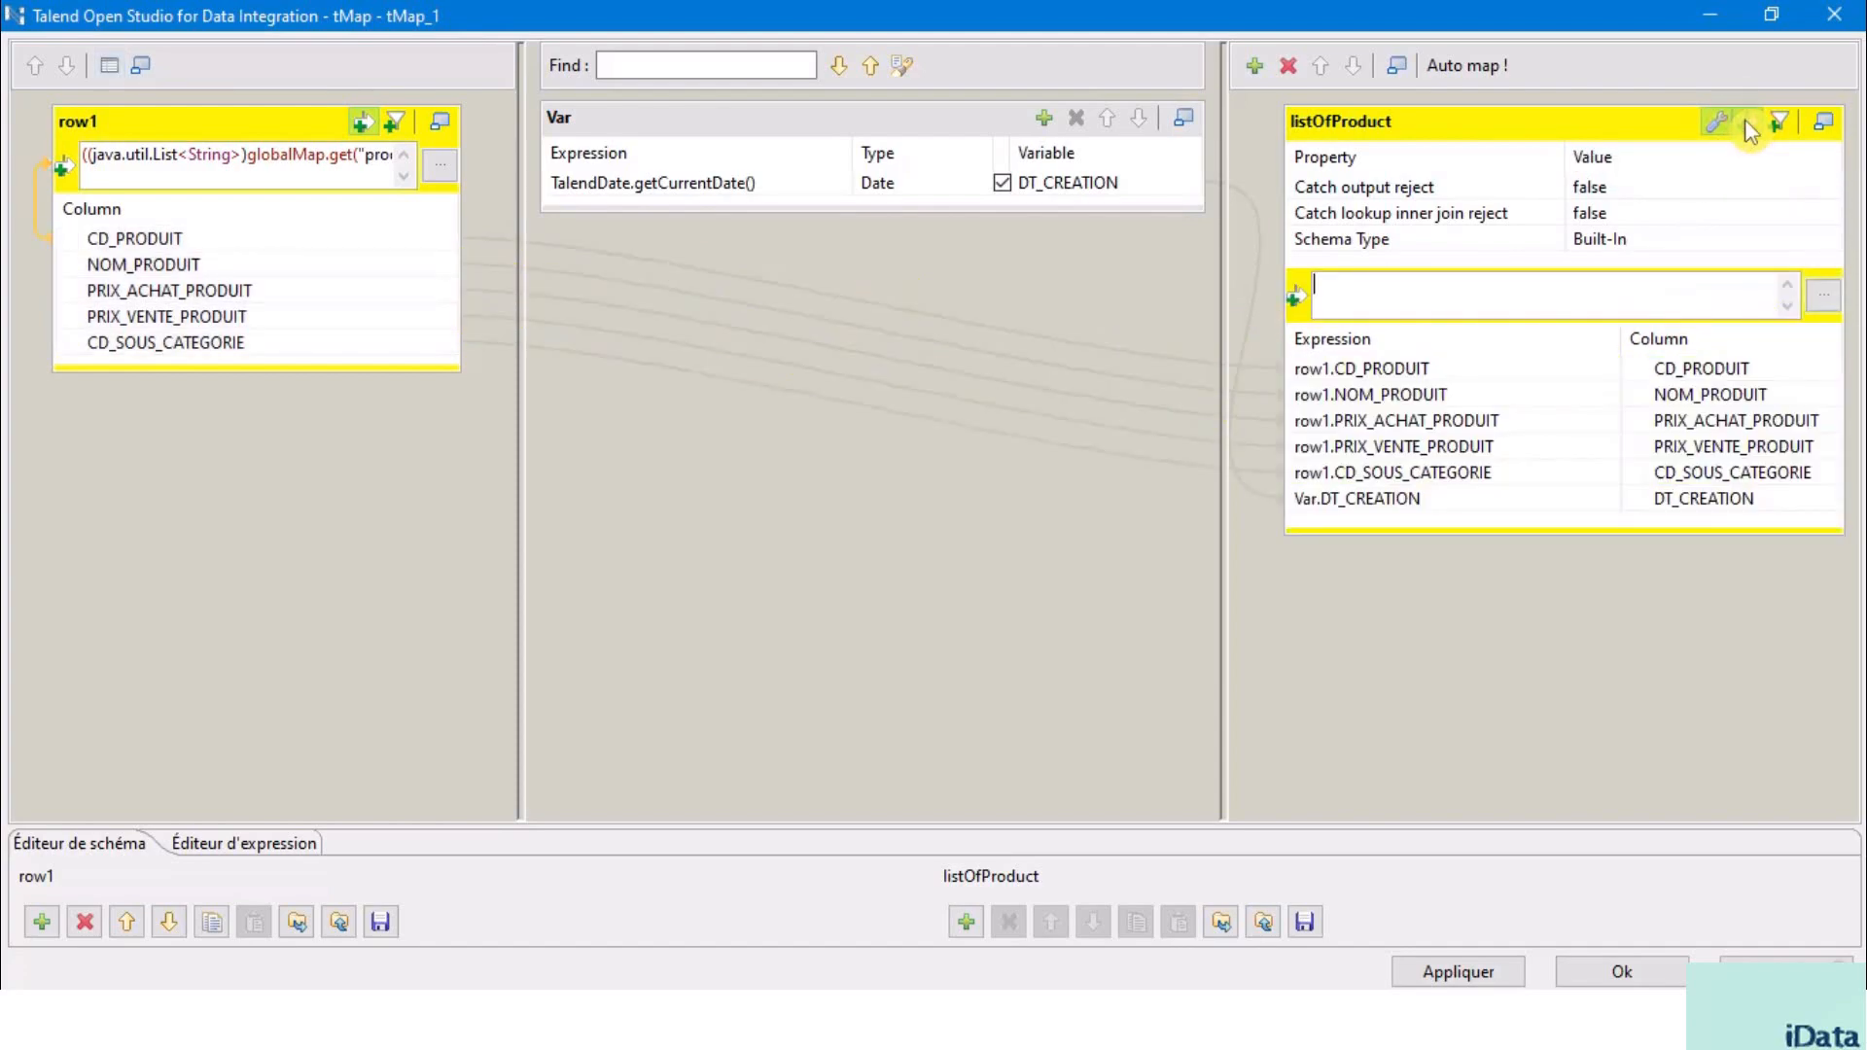
{"action": "type", "text": "row1.CD_PRODUIT.equals(\"TEC-PH-5816\")"}
{"action": "left_click", "coordinate": [1495, 288]}
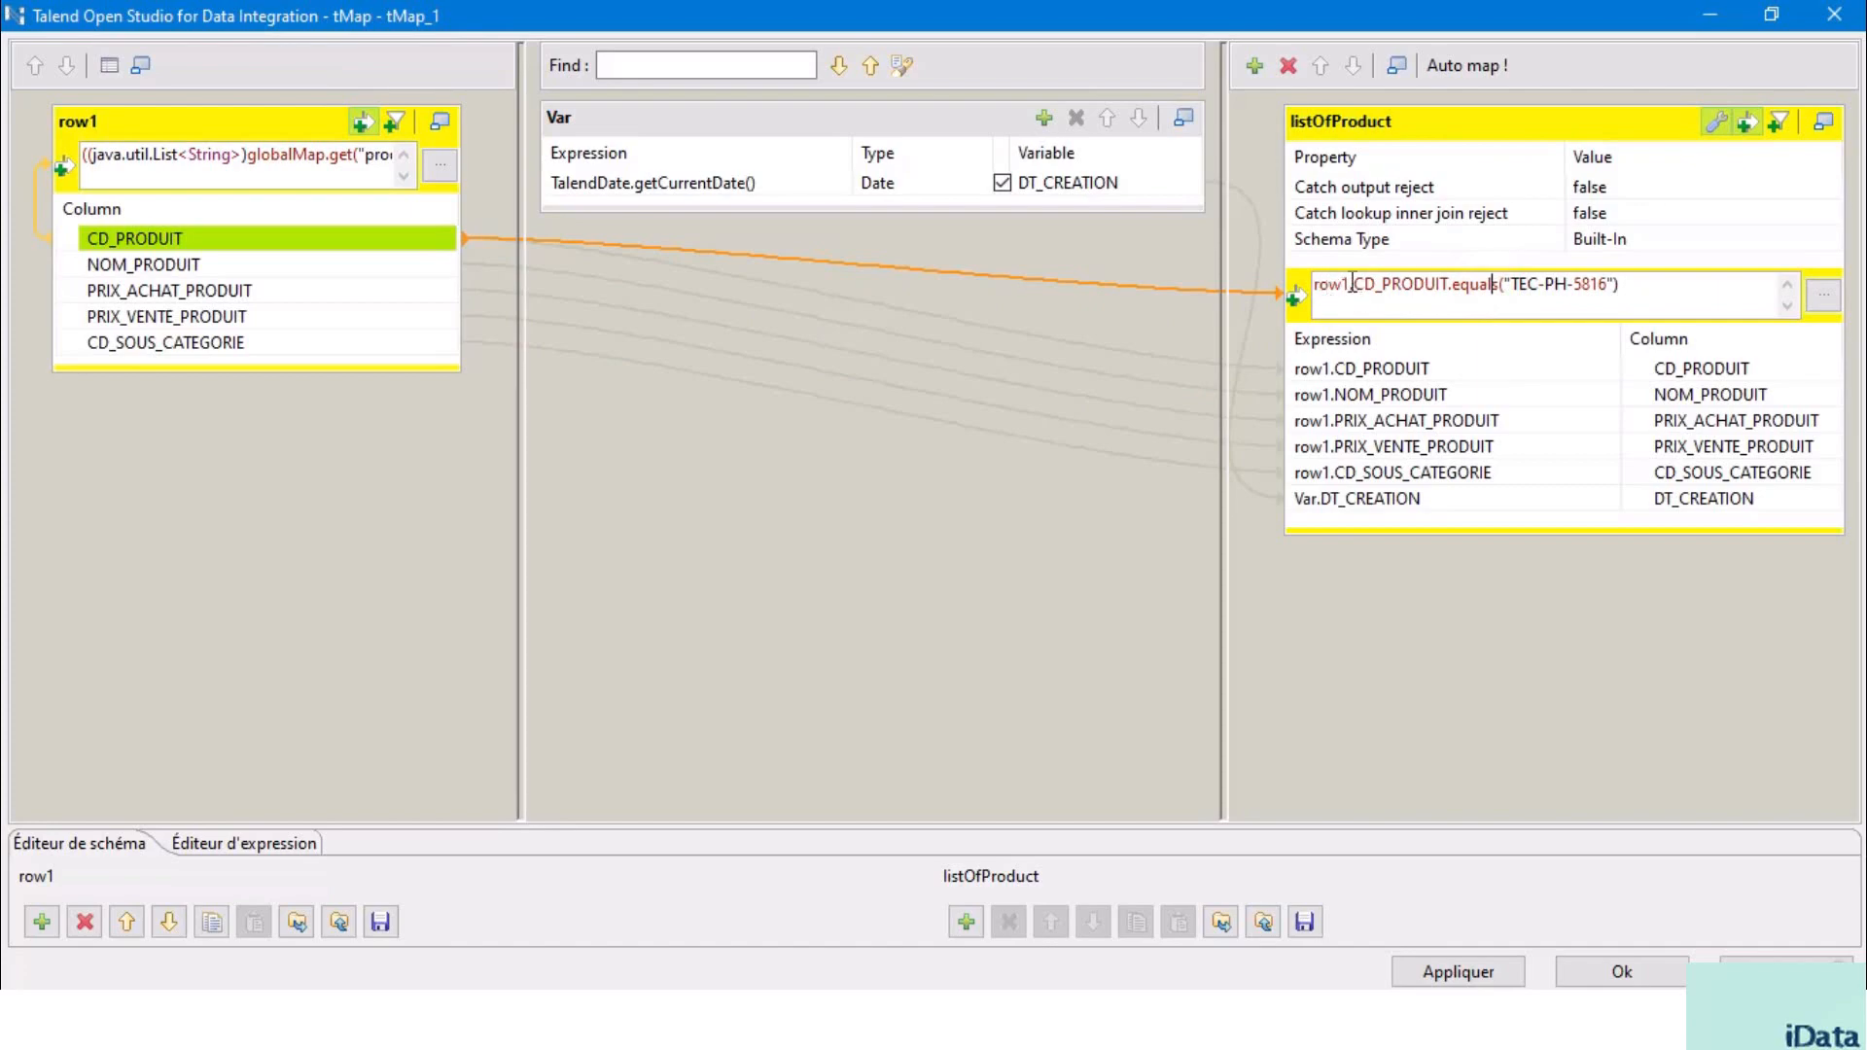
- Examine the parts of the listOfProduct filter expression and the row1 column it refers to
{"action": "double_click", "coordinate": [1424, 284]}
{"action": "left_click", "coordinate": [192, 118]}
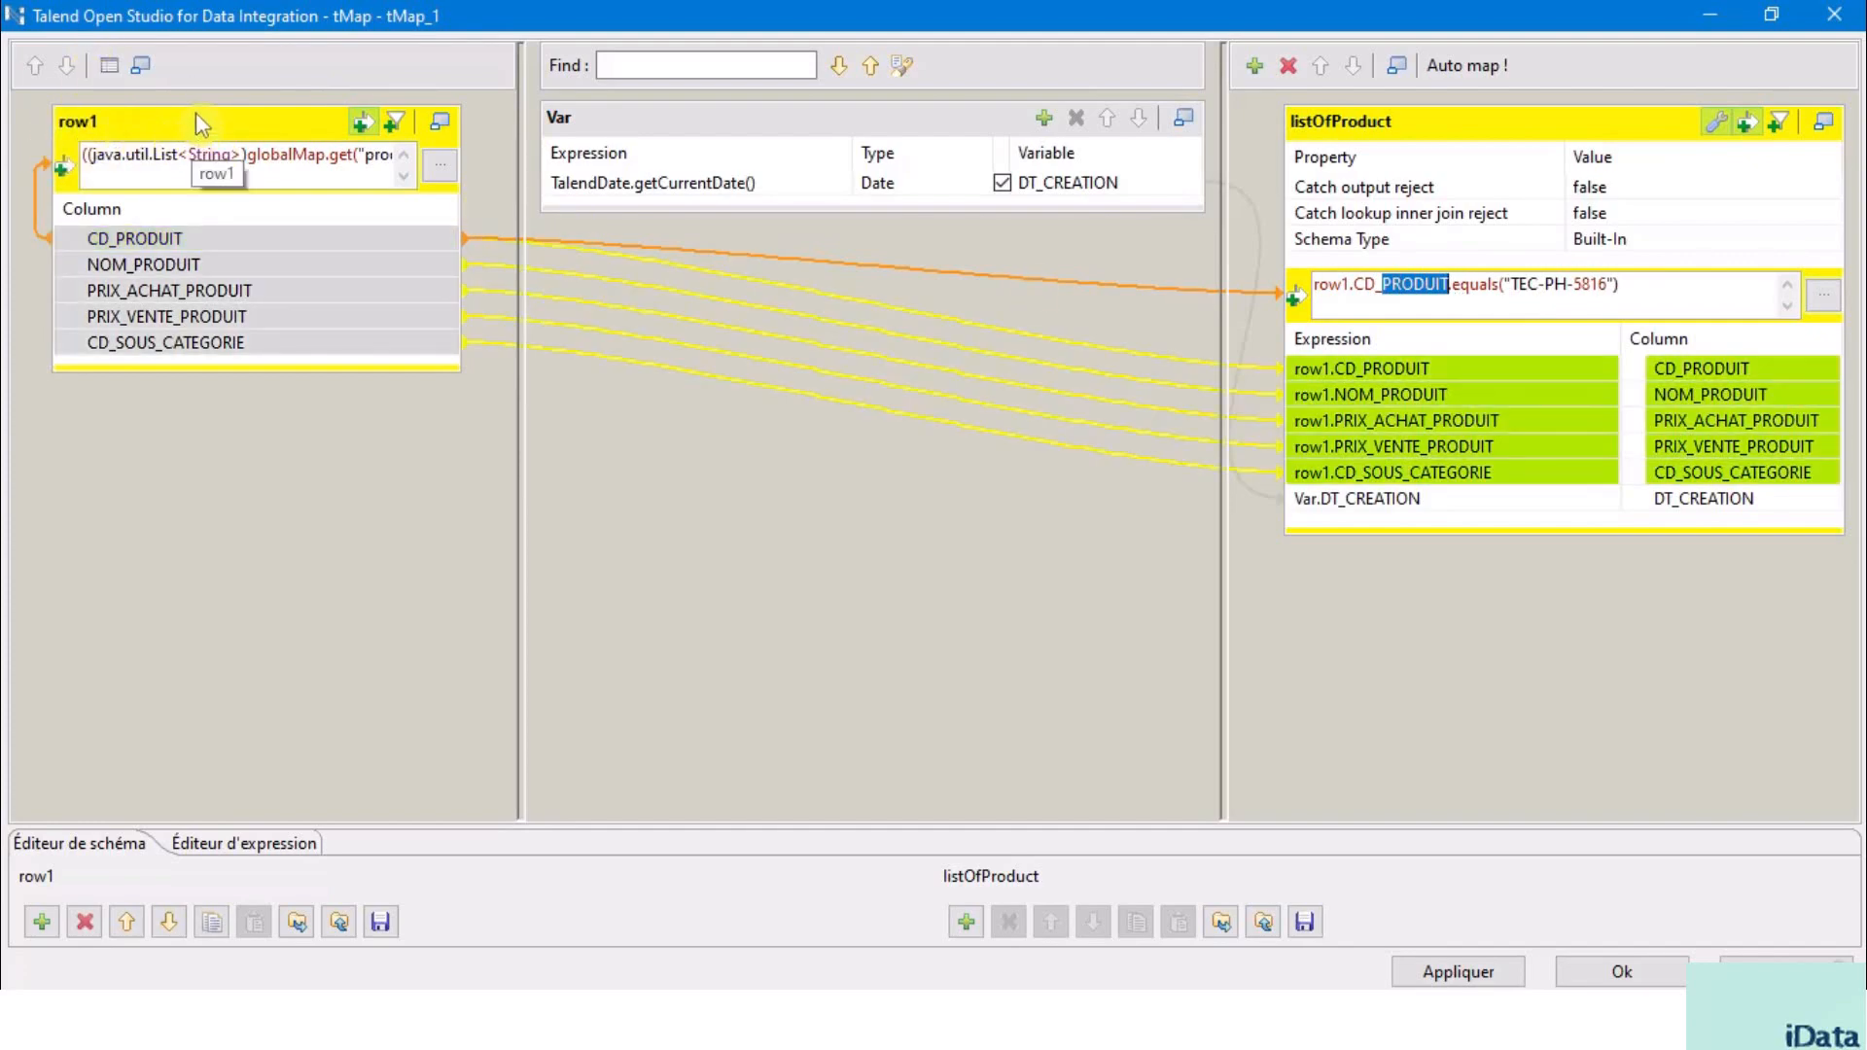
{"action": "left_click", "coordinate": [131, 240]}
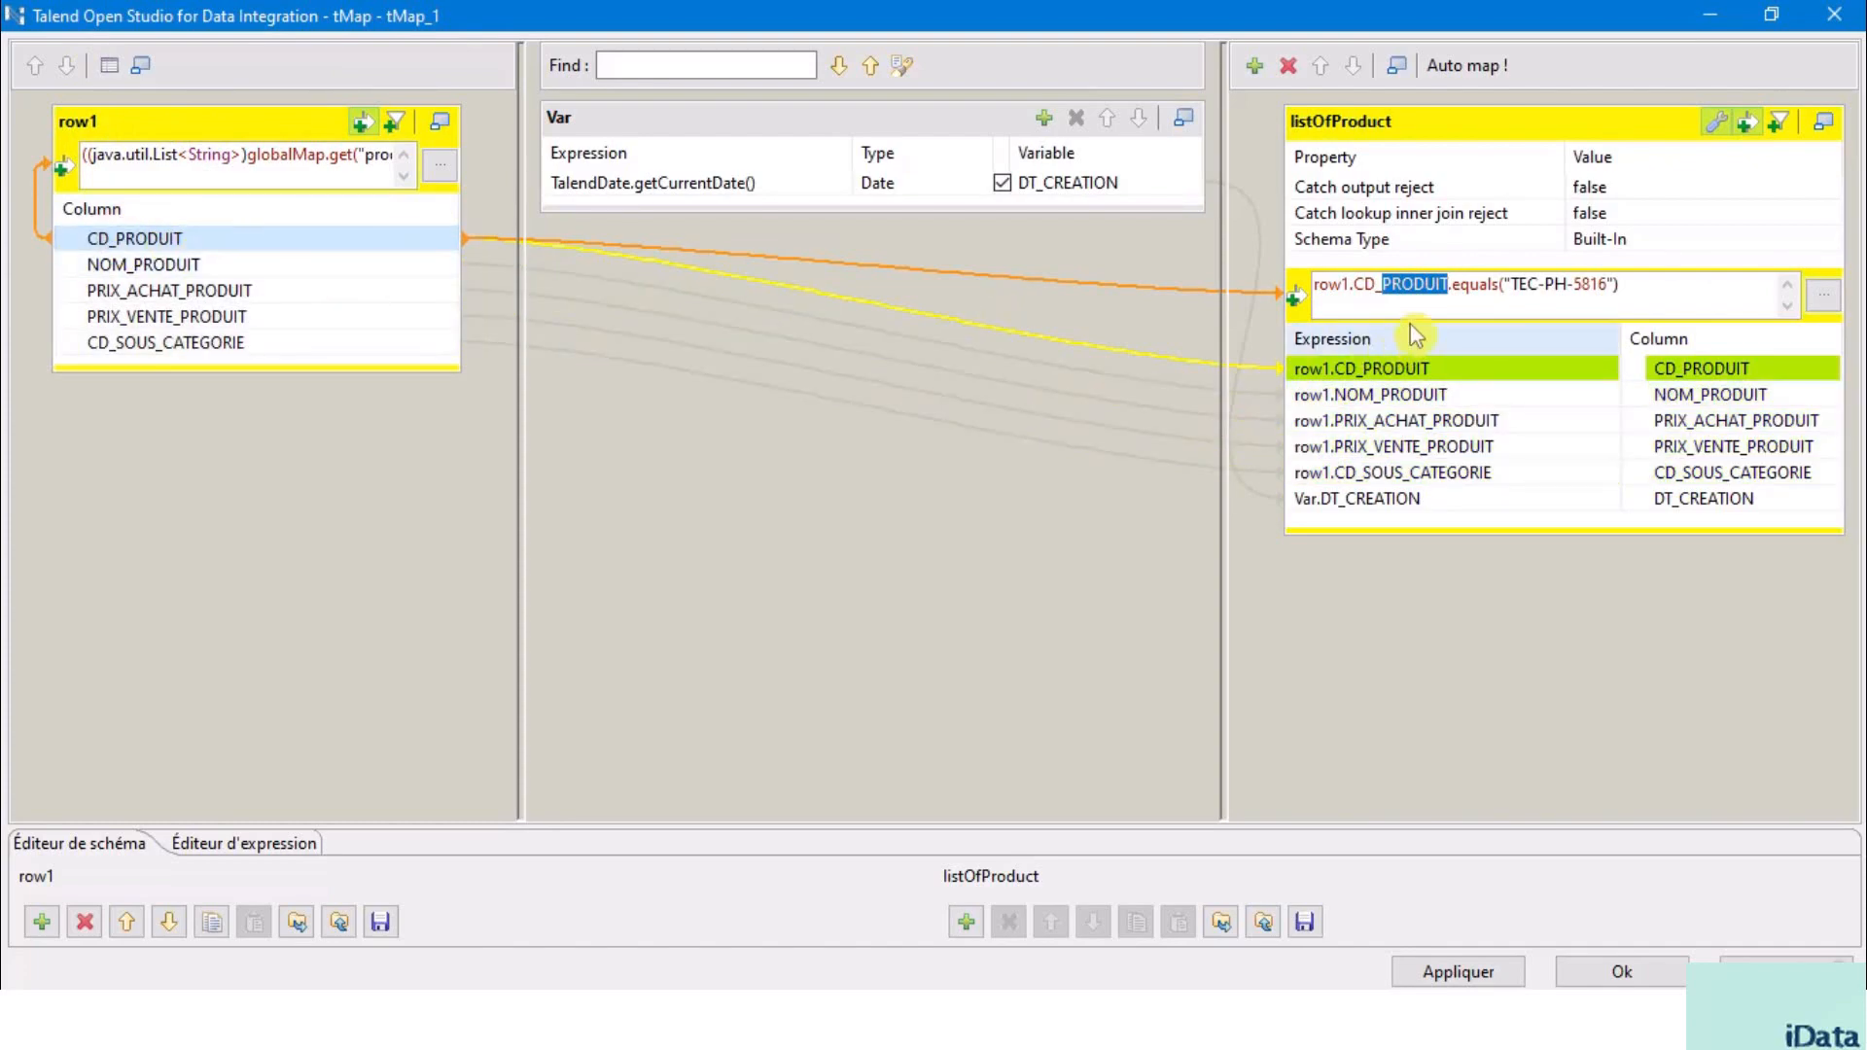
{"action": "left_click_drag", "start_coordinate": [1350, 293], "coordinate": [1293, 286]}
{"action": "mouse_move", "coordinate": [1436, 282]}
{"action": "left_mouse_down"}
{"action": "mouse_move", "coordinate": [1382, 282]}
{"action": "mouse_move", "coordinate": [1436, 282]}
{"action": "left_mouse_up"}
{"action": "double_click", "coordinate": [1475, 284]}
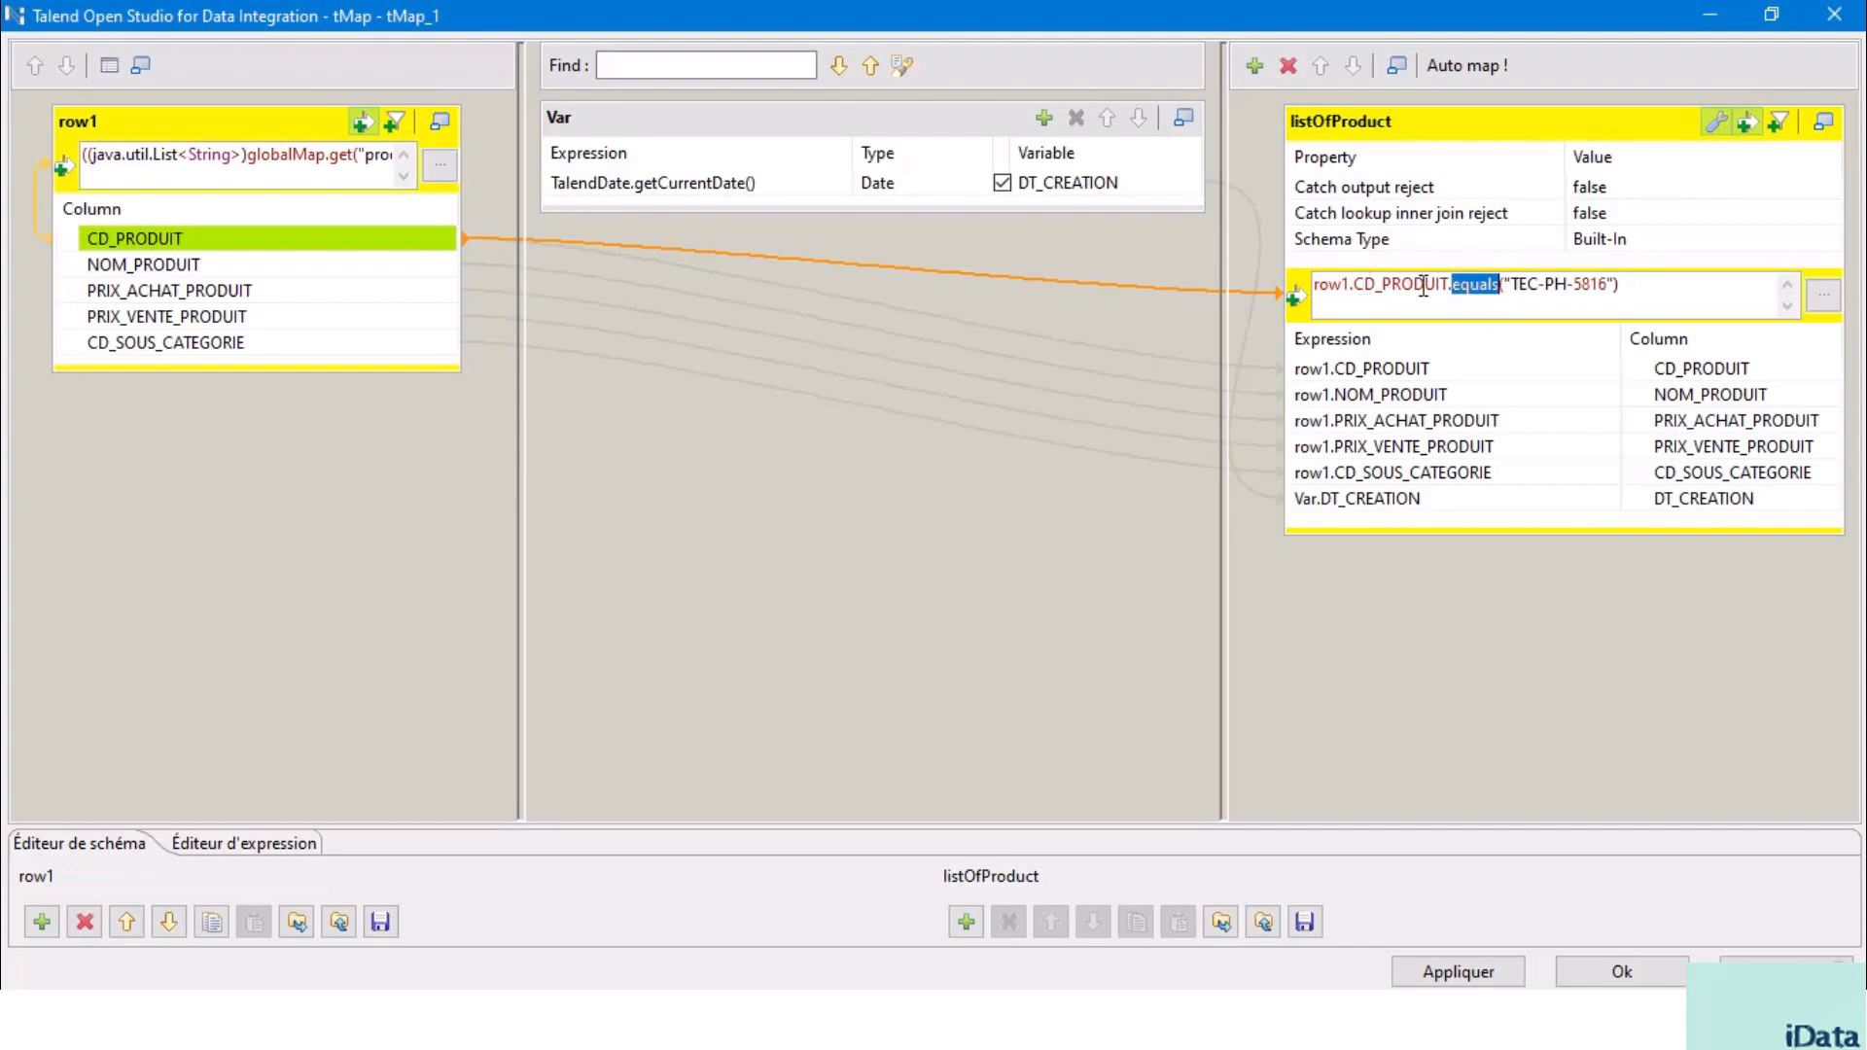
{"action": "left_click_drag", "start_coordinate": [1449, 292], "coordinate": [1281, 296]}
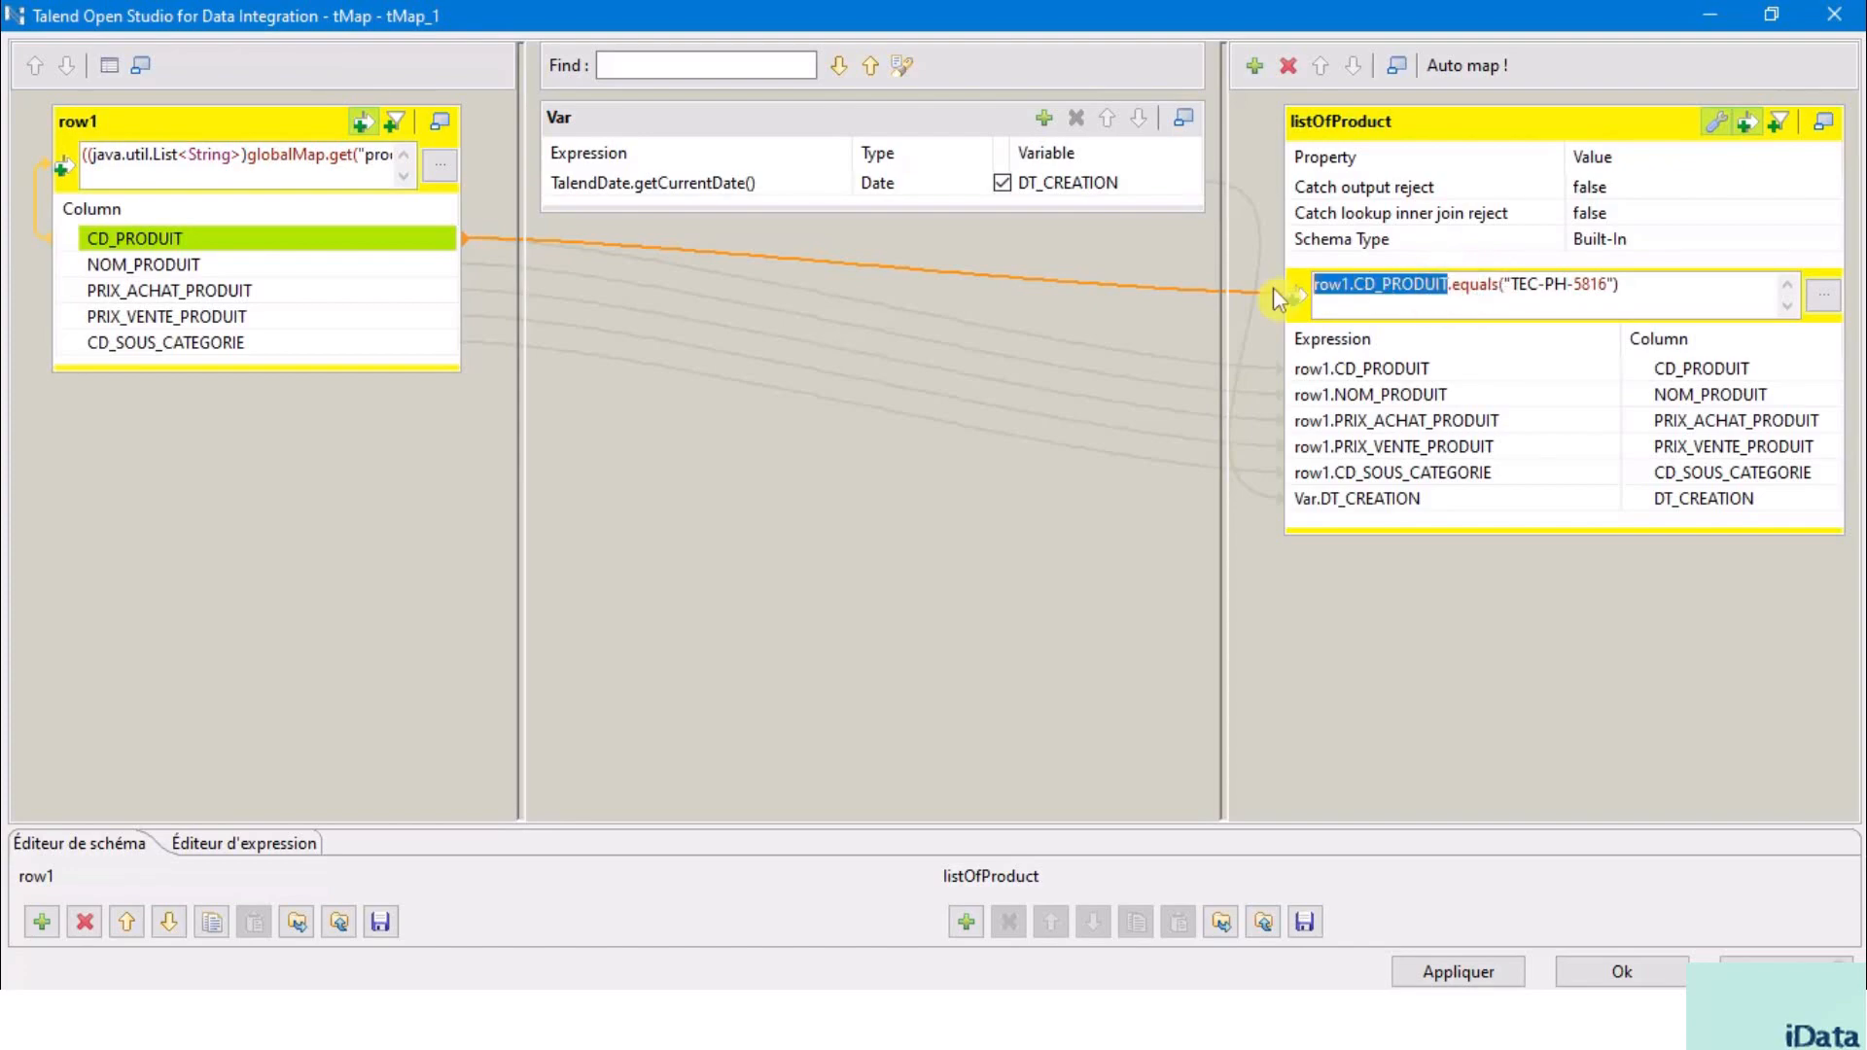
{"action": "left_click", "coordinate": [1491, 282]}
{"action": "type", "text": "."}
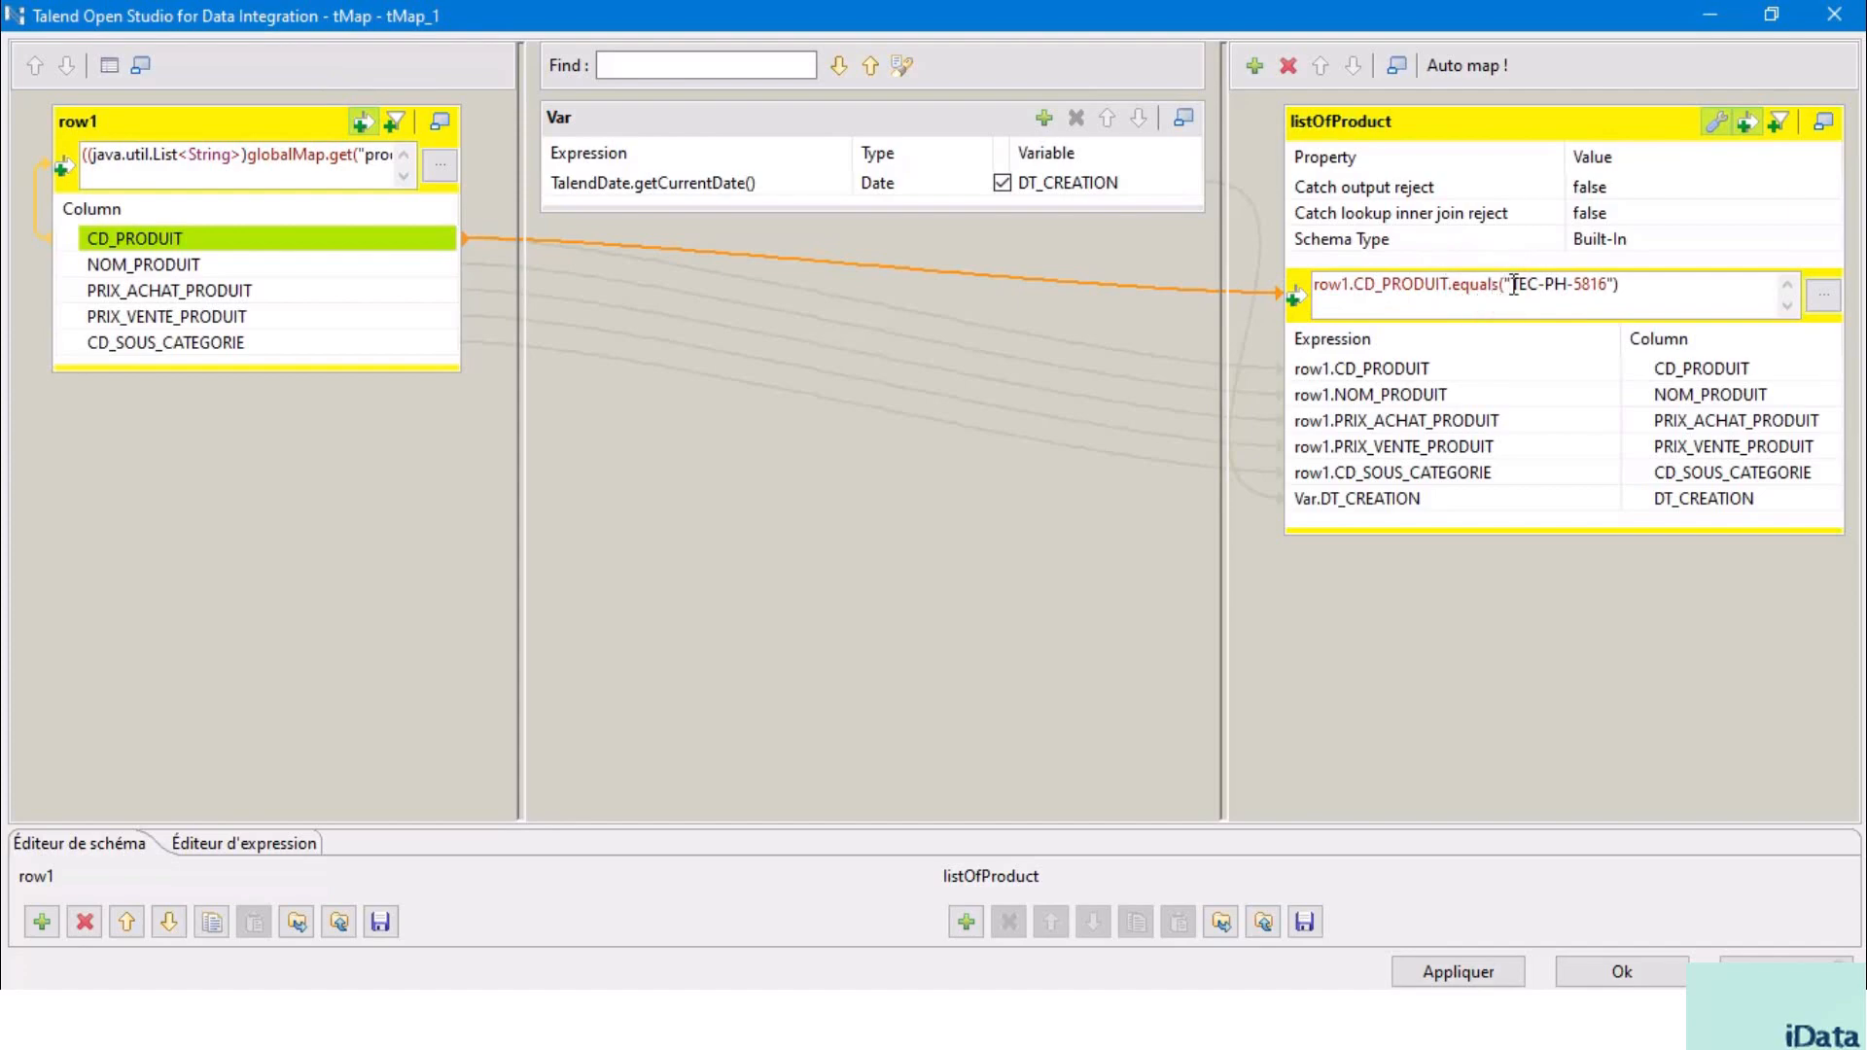
{"action": "left_click", "coordinate": [1626, 284]}
{"action": "left_click", "coordinate": [1606, 283]}
{"action": "left_click", "coordinate": [1512, 284], "text": "shift"}
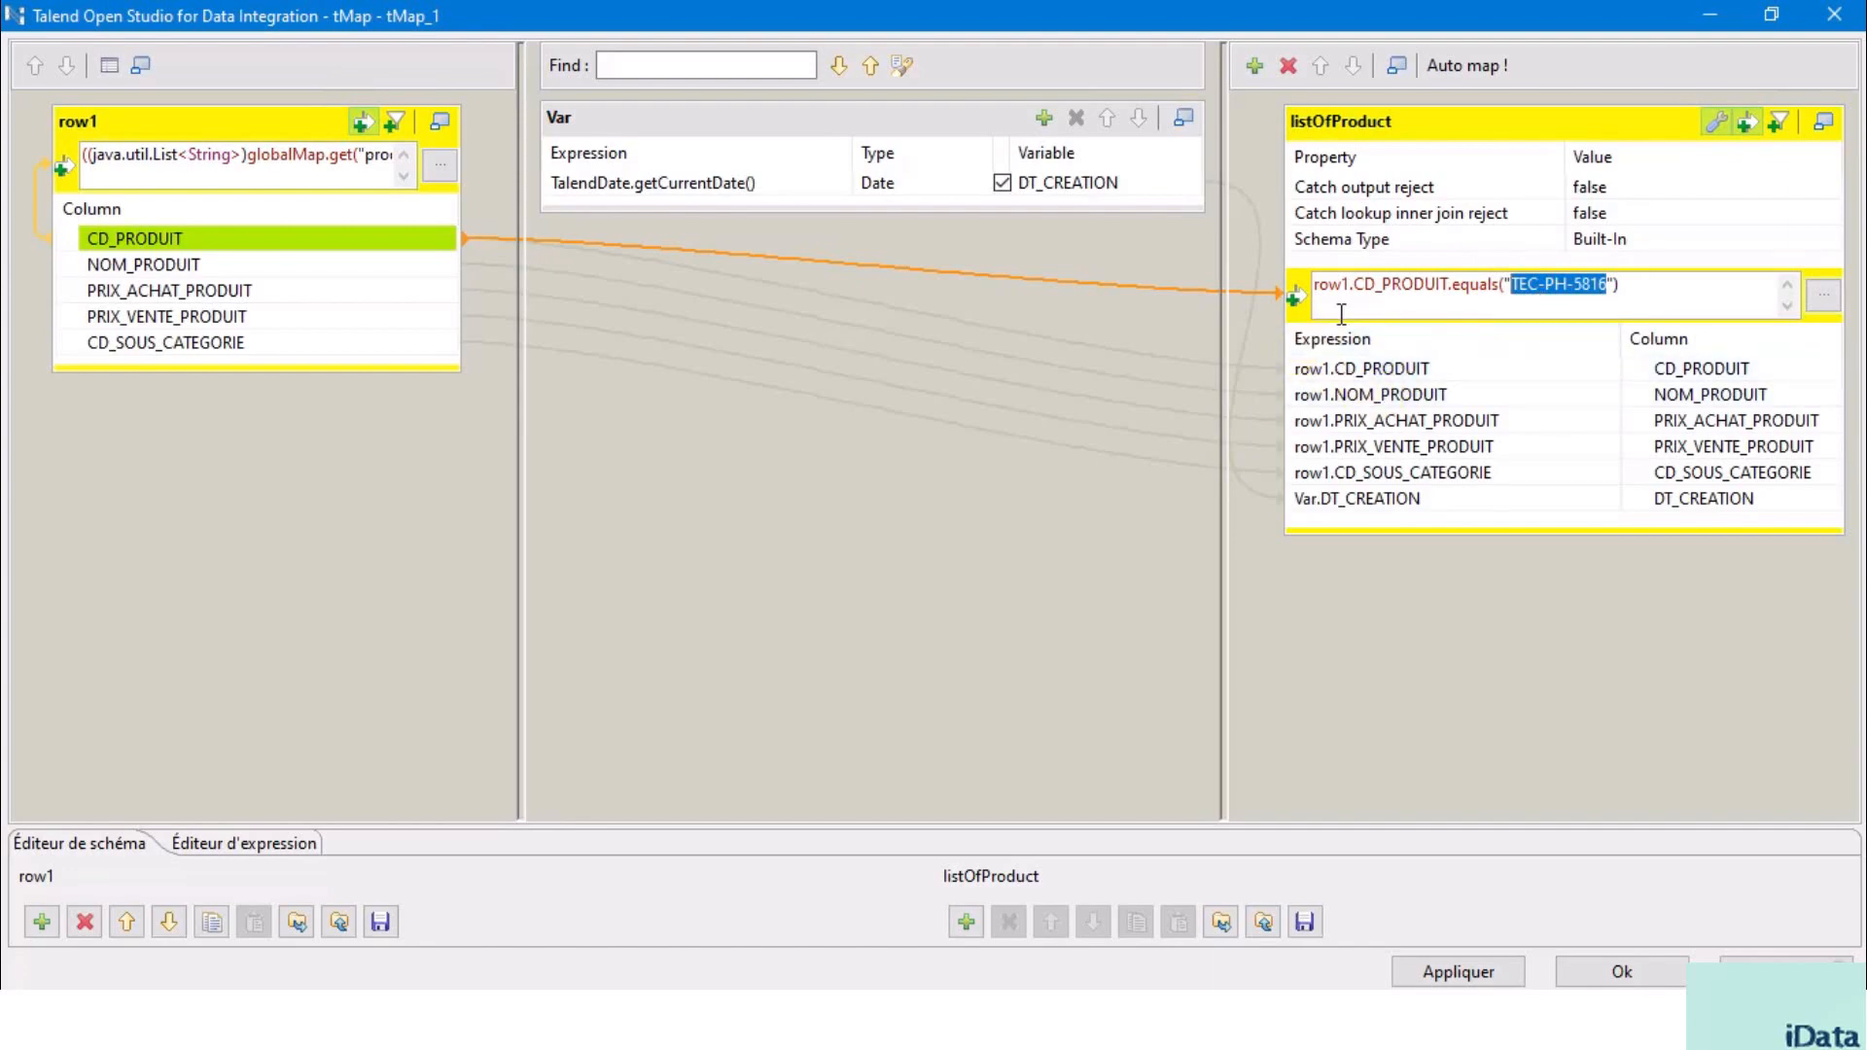
{"action": "left_click", "coordinate": [1400, 291]}
- Validate the tMap changes, run the job again and enlarge the console area to view the output
{"action": "left_click", "coordinate": [1622, 971]}
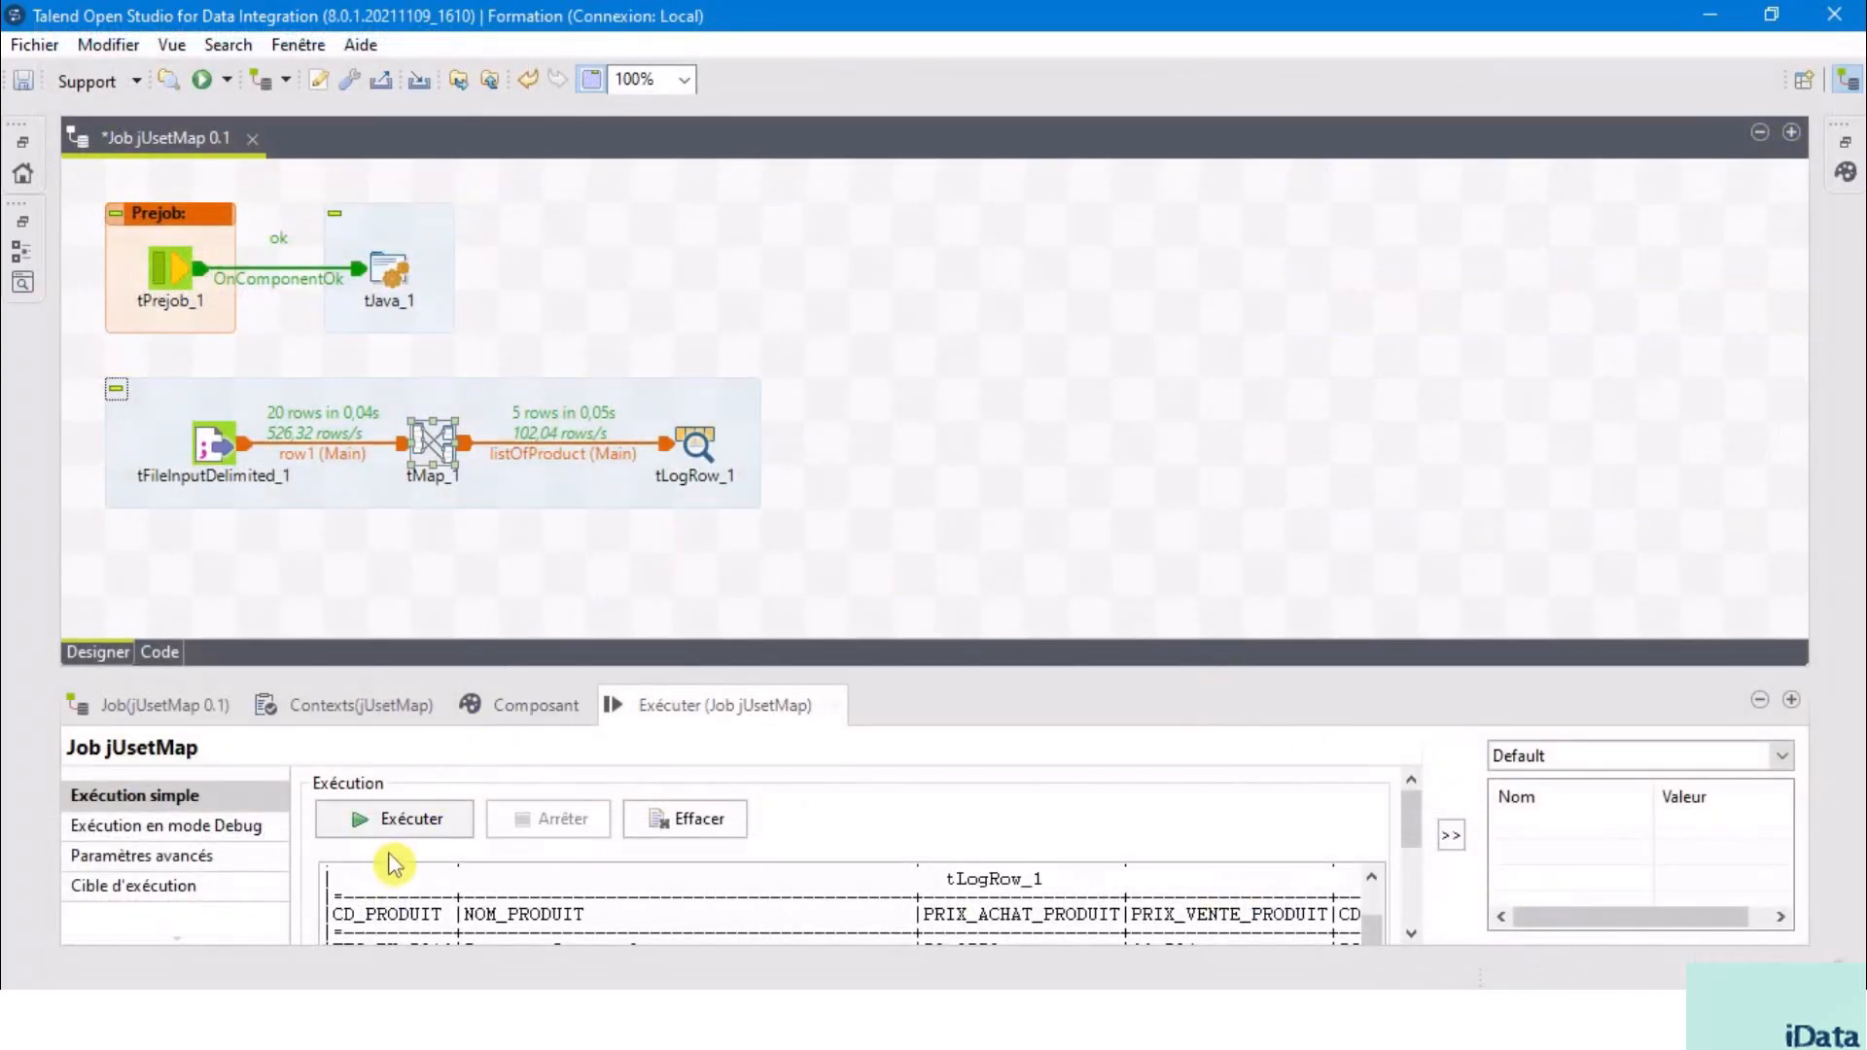
{"action": "left_click", "coordinate": [397, 822]}
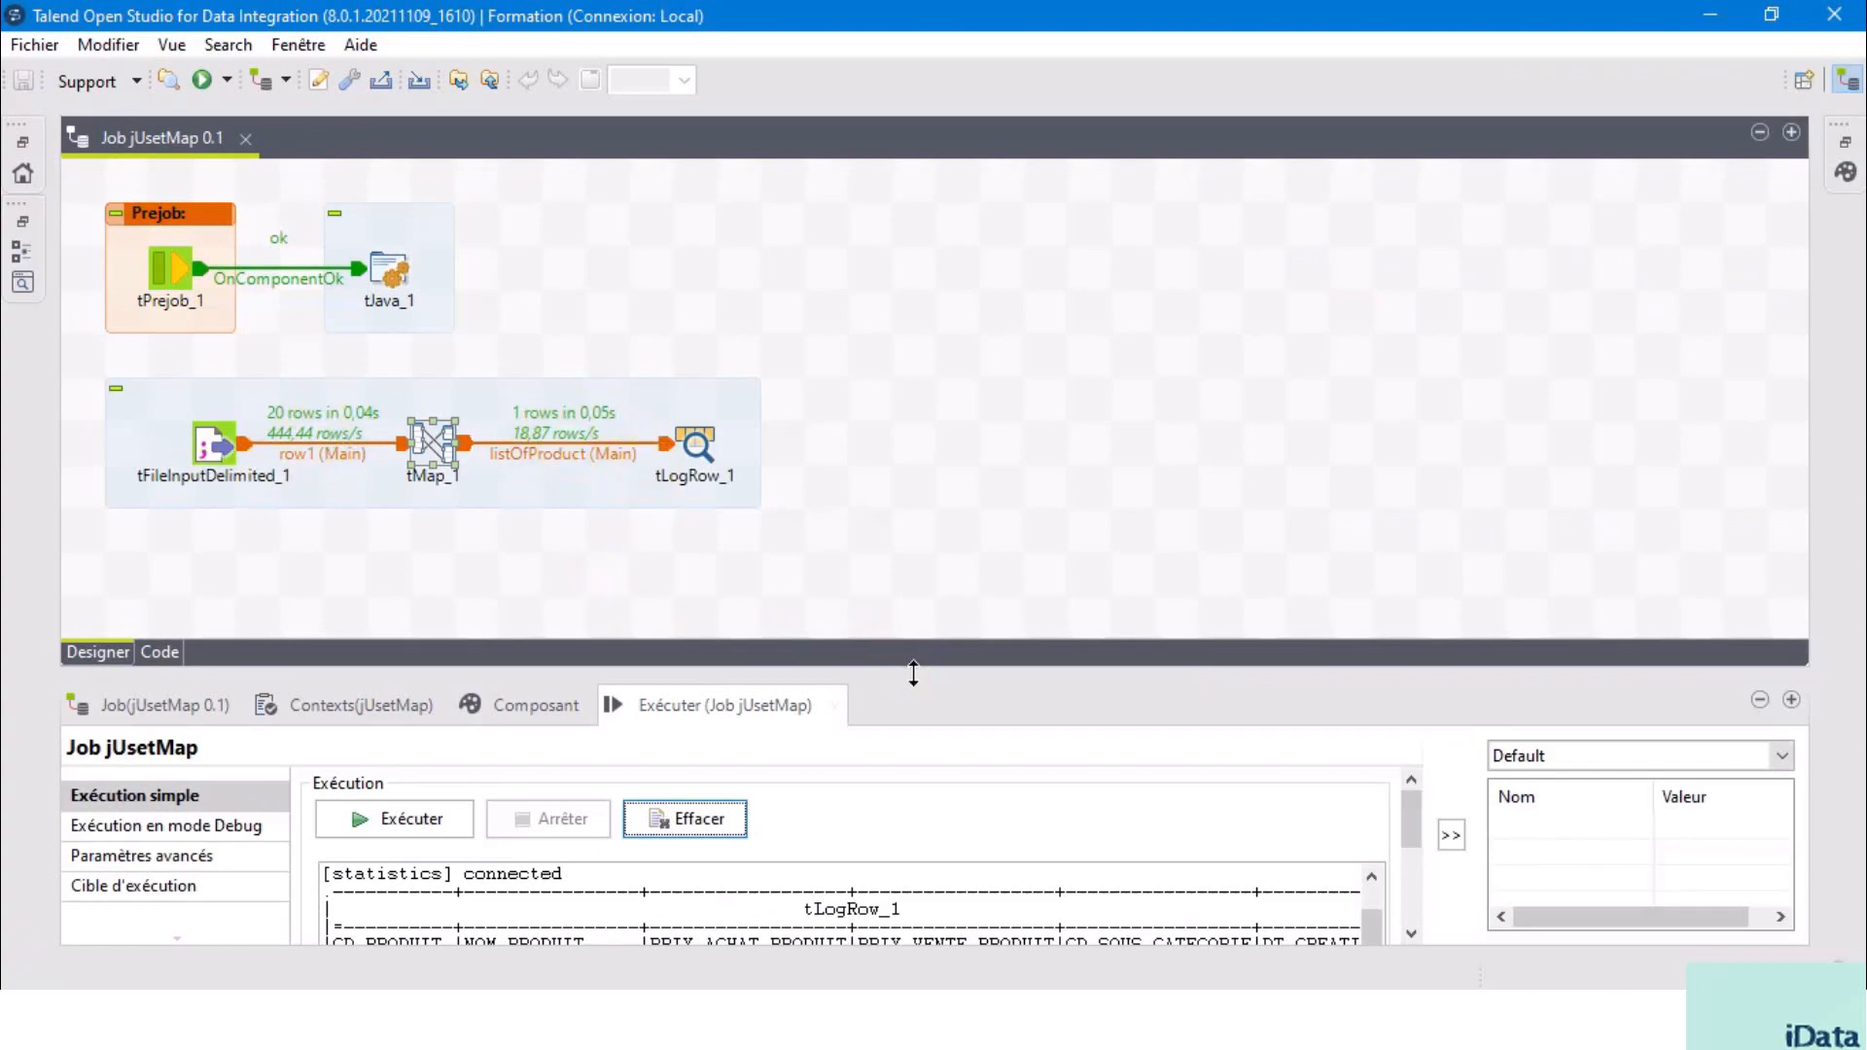
{"action": "left_click_drag", "start_coordinate": [913, 673], "coordinate": [924, 565]}
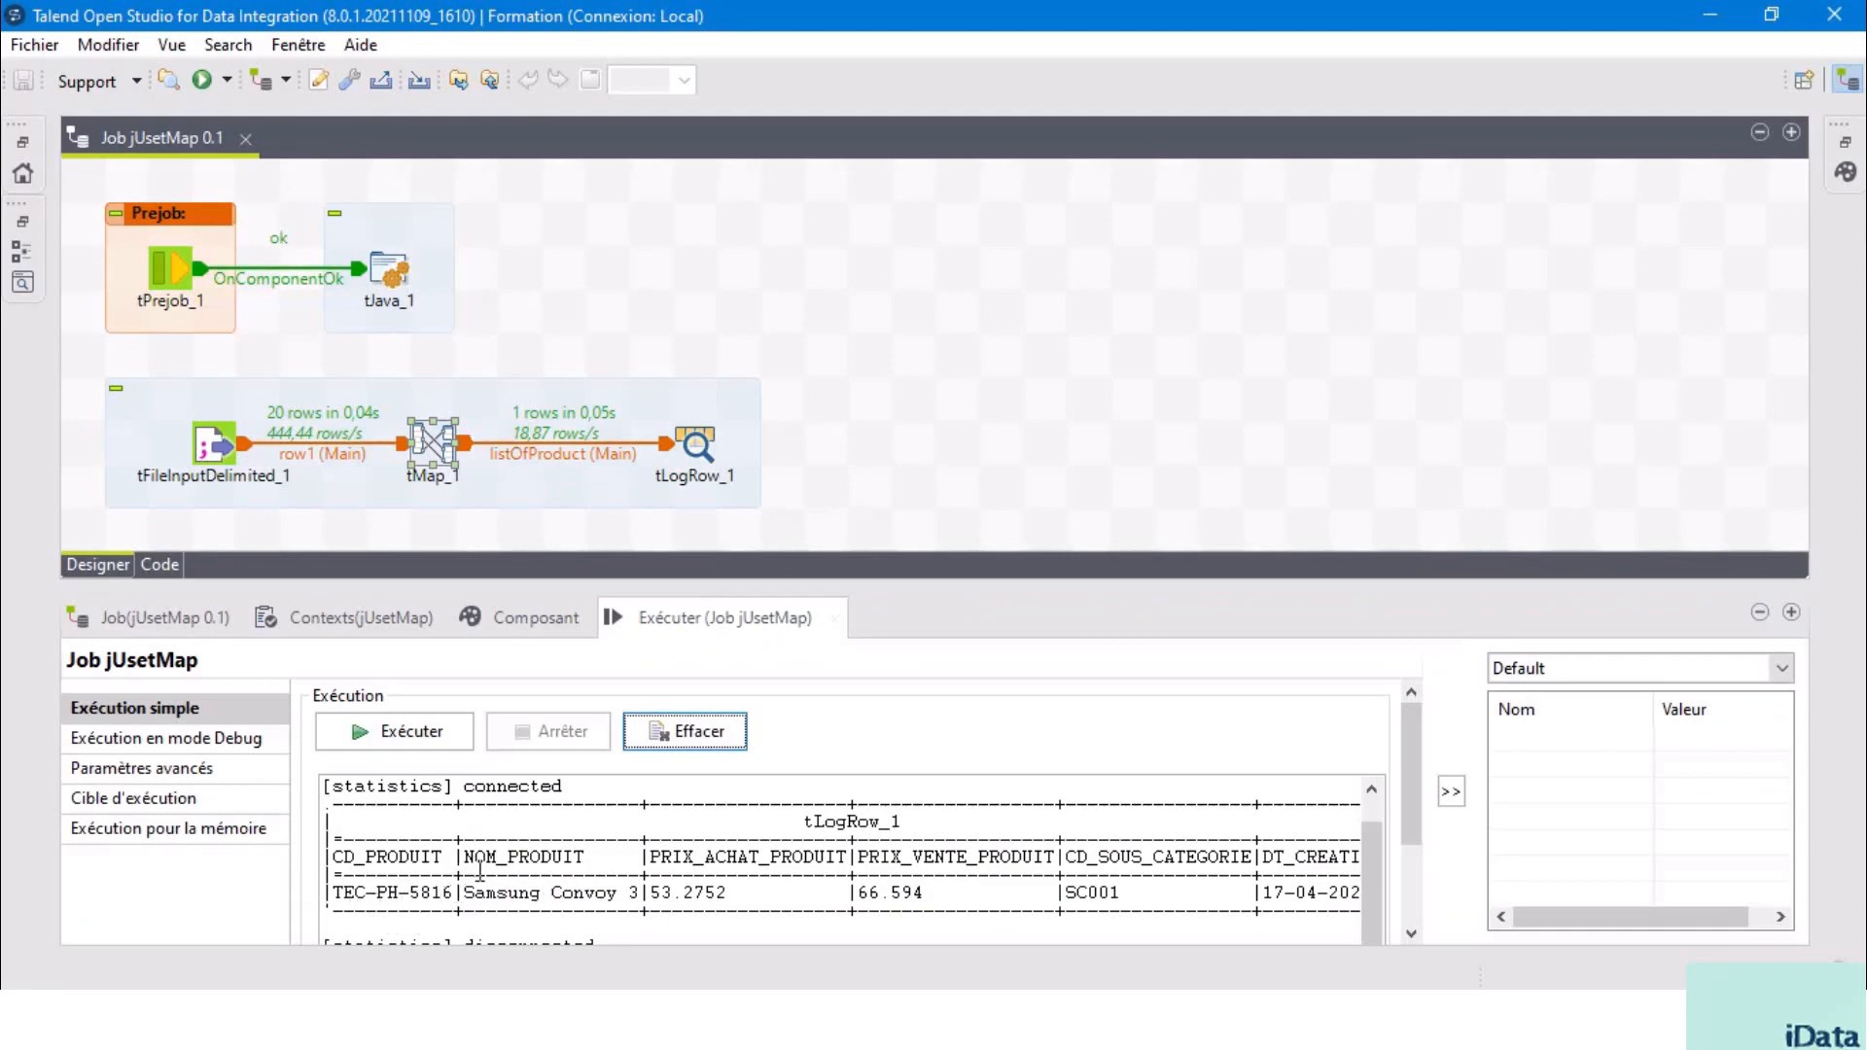
- In tMap_1, create a join table from listOfProduct named listeOfProductFiltre2 and widen the output area
{"action": "double_click", "coordinate": [431, 445]}
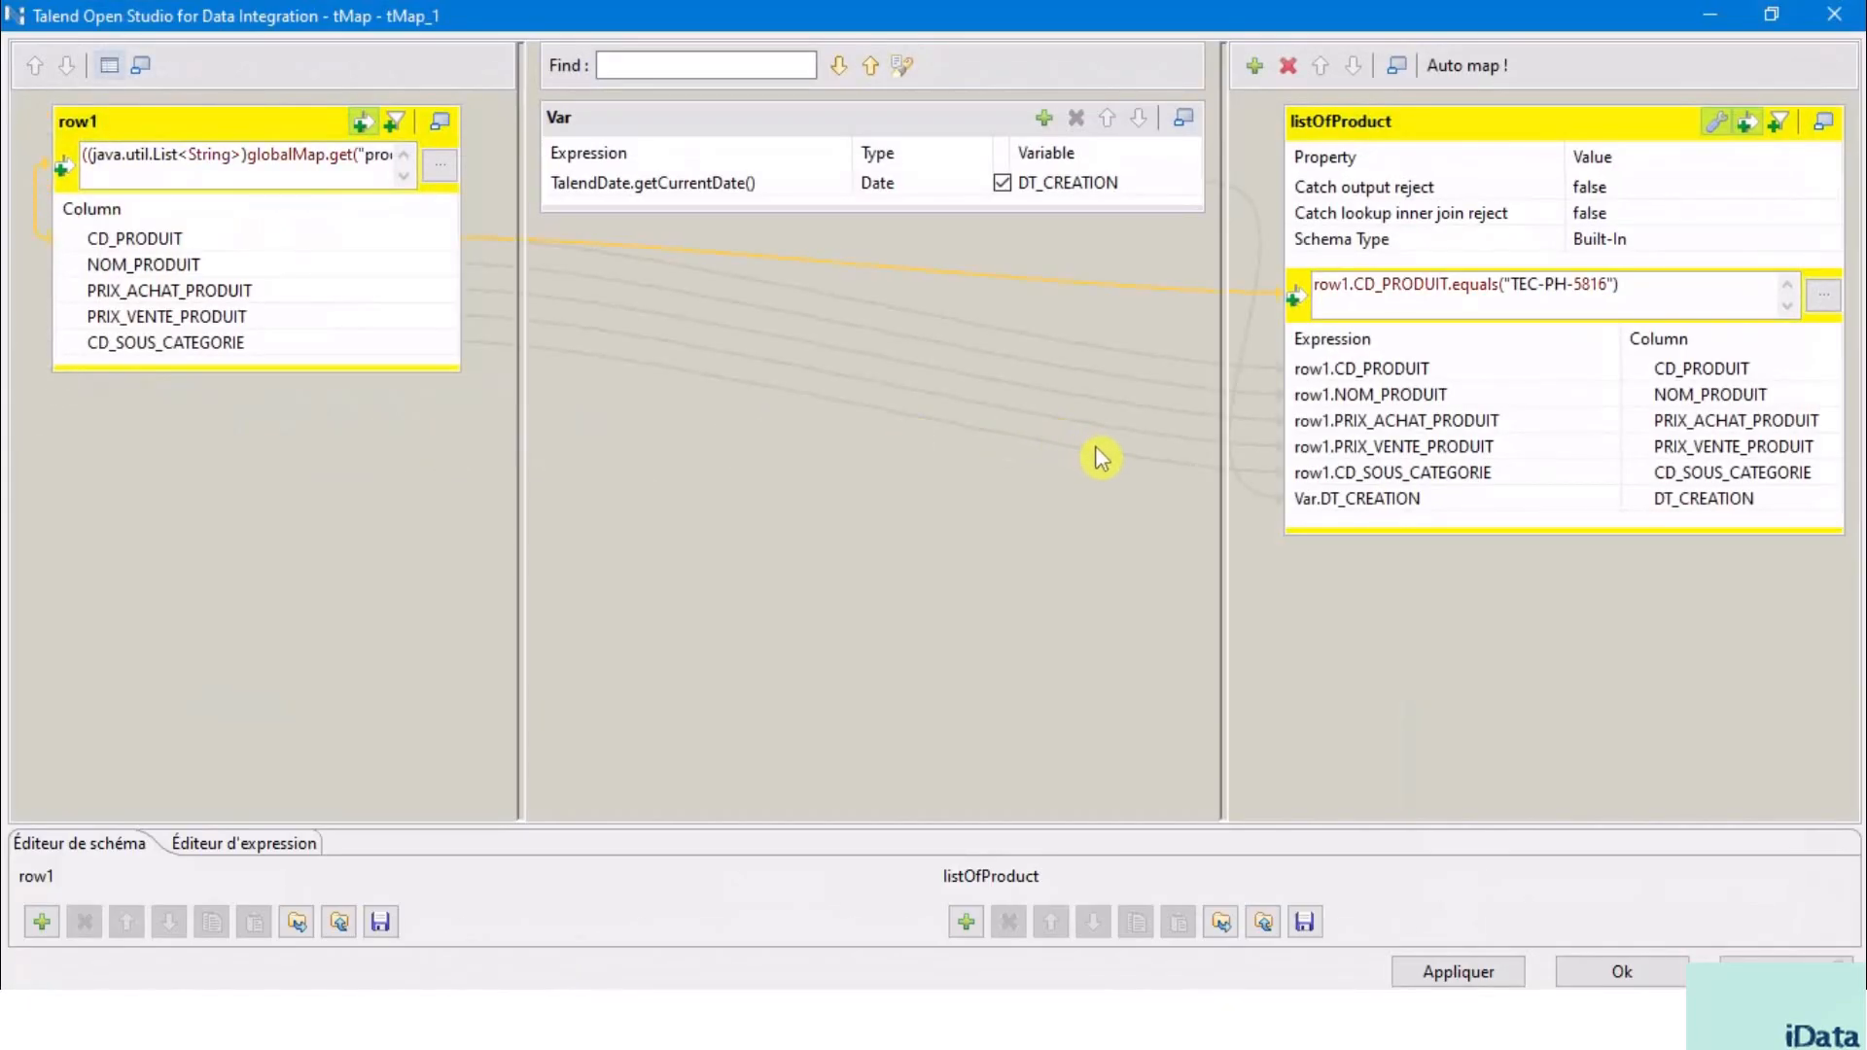
{"action": "left_click", "coordinate": [1379, 285]}
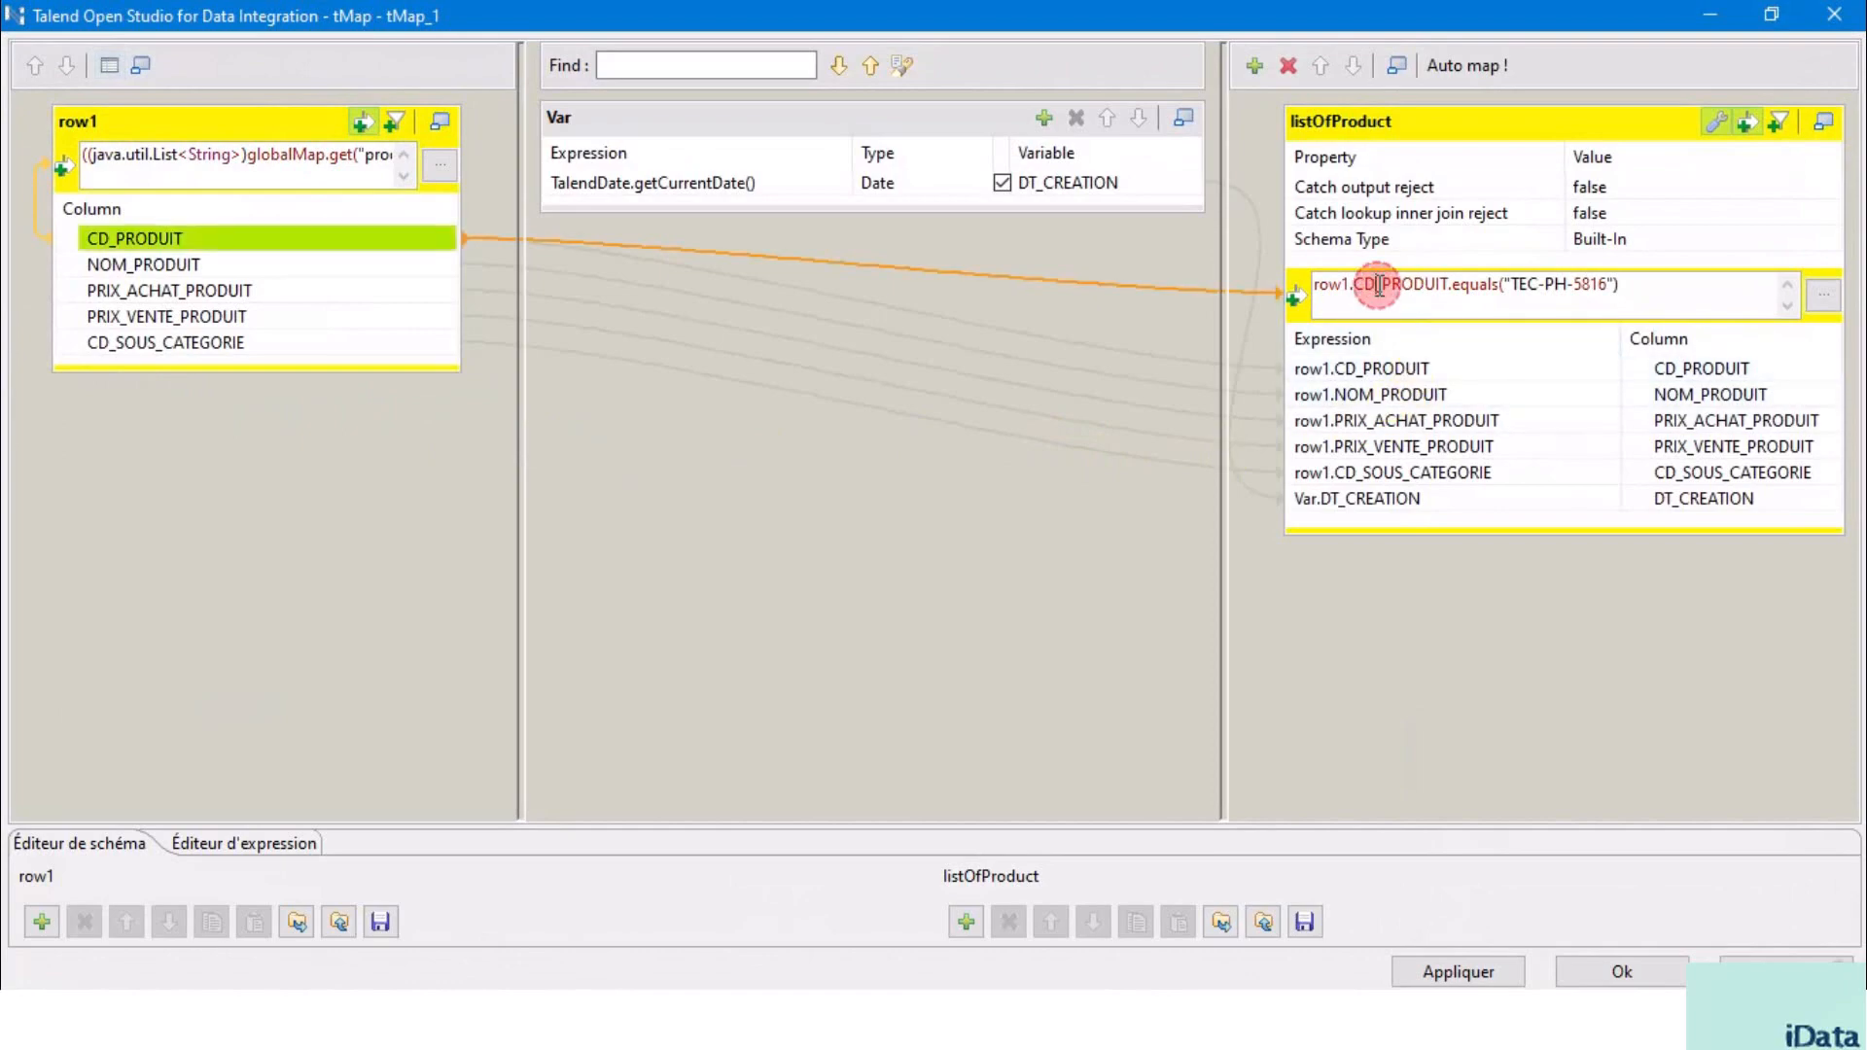
{"action": "left_click", "coordinate": [1256, 66]}
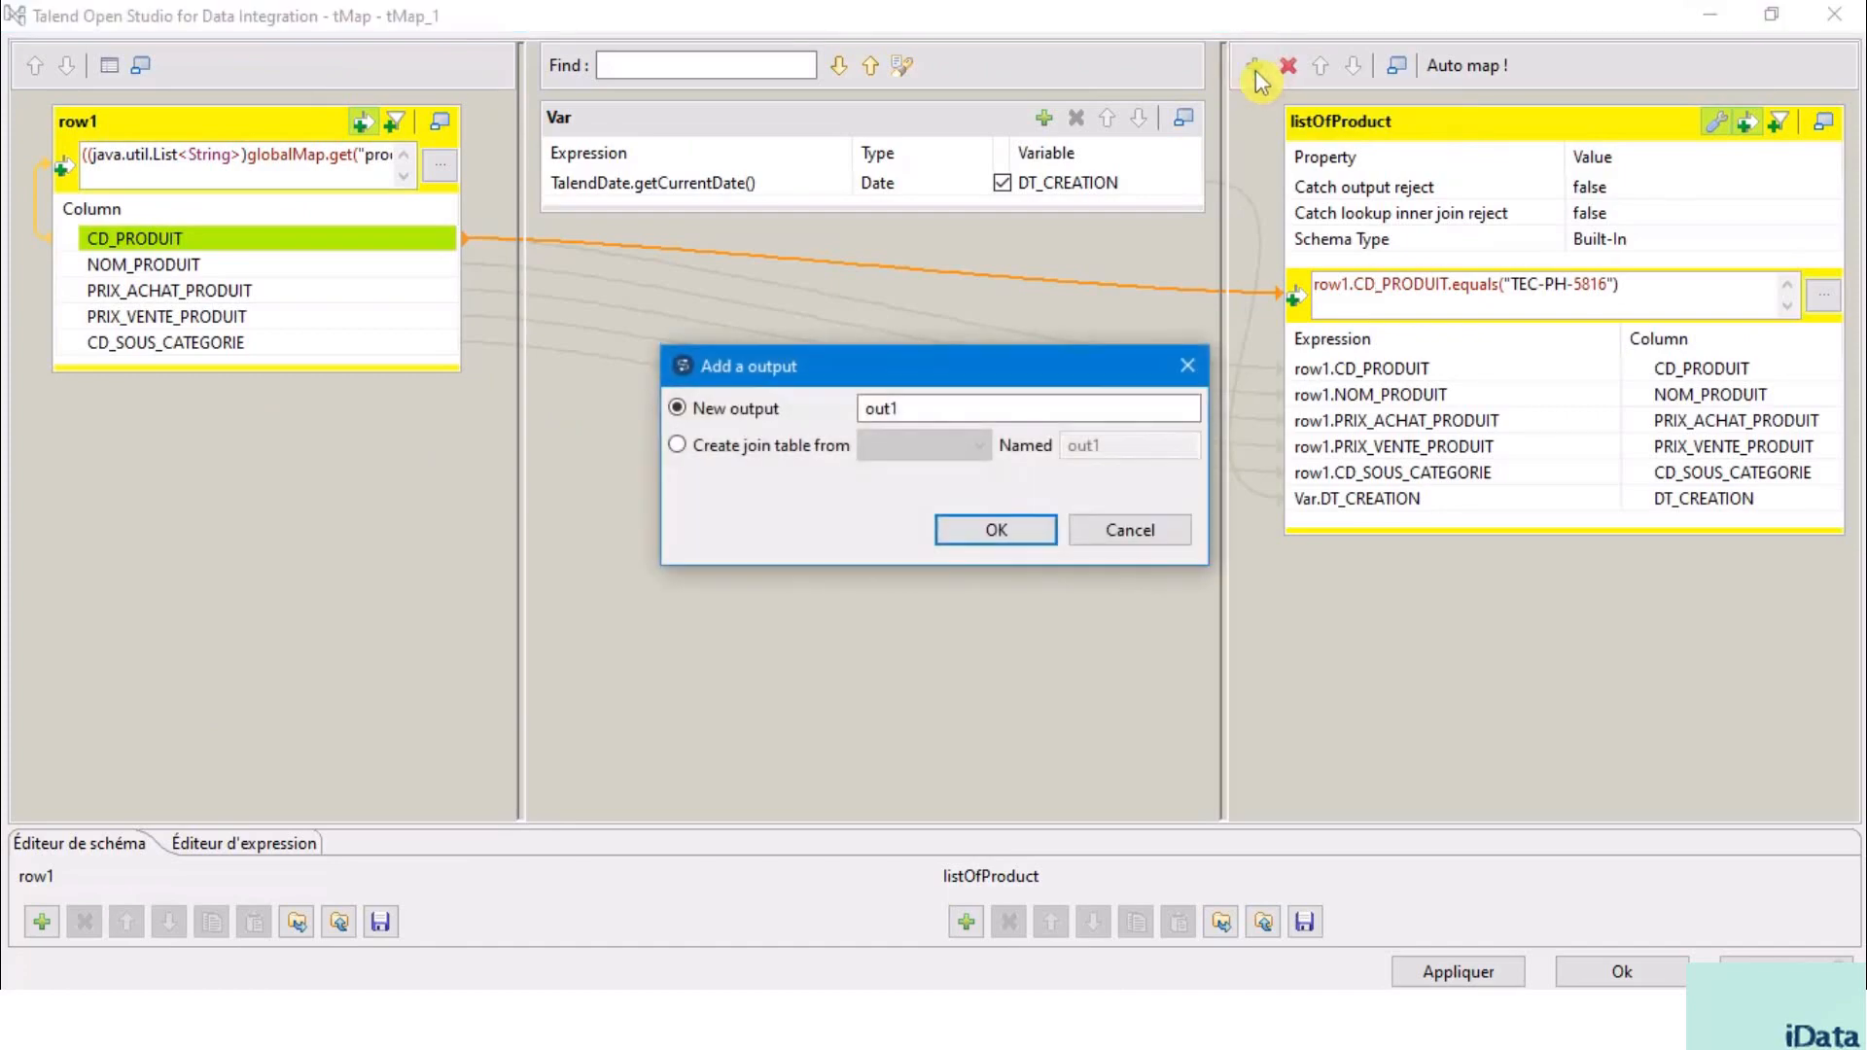
{"action": "double_click", "coordinate": [880, 409]}
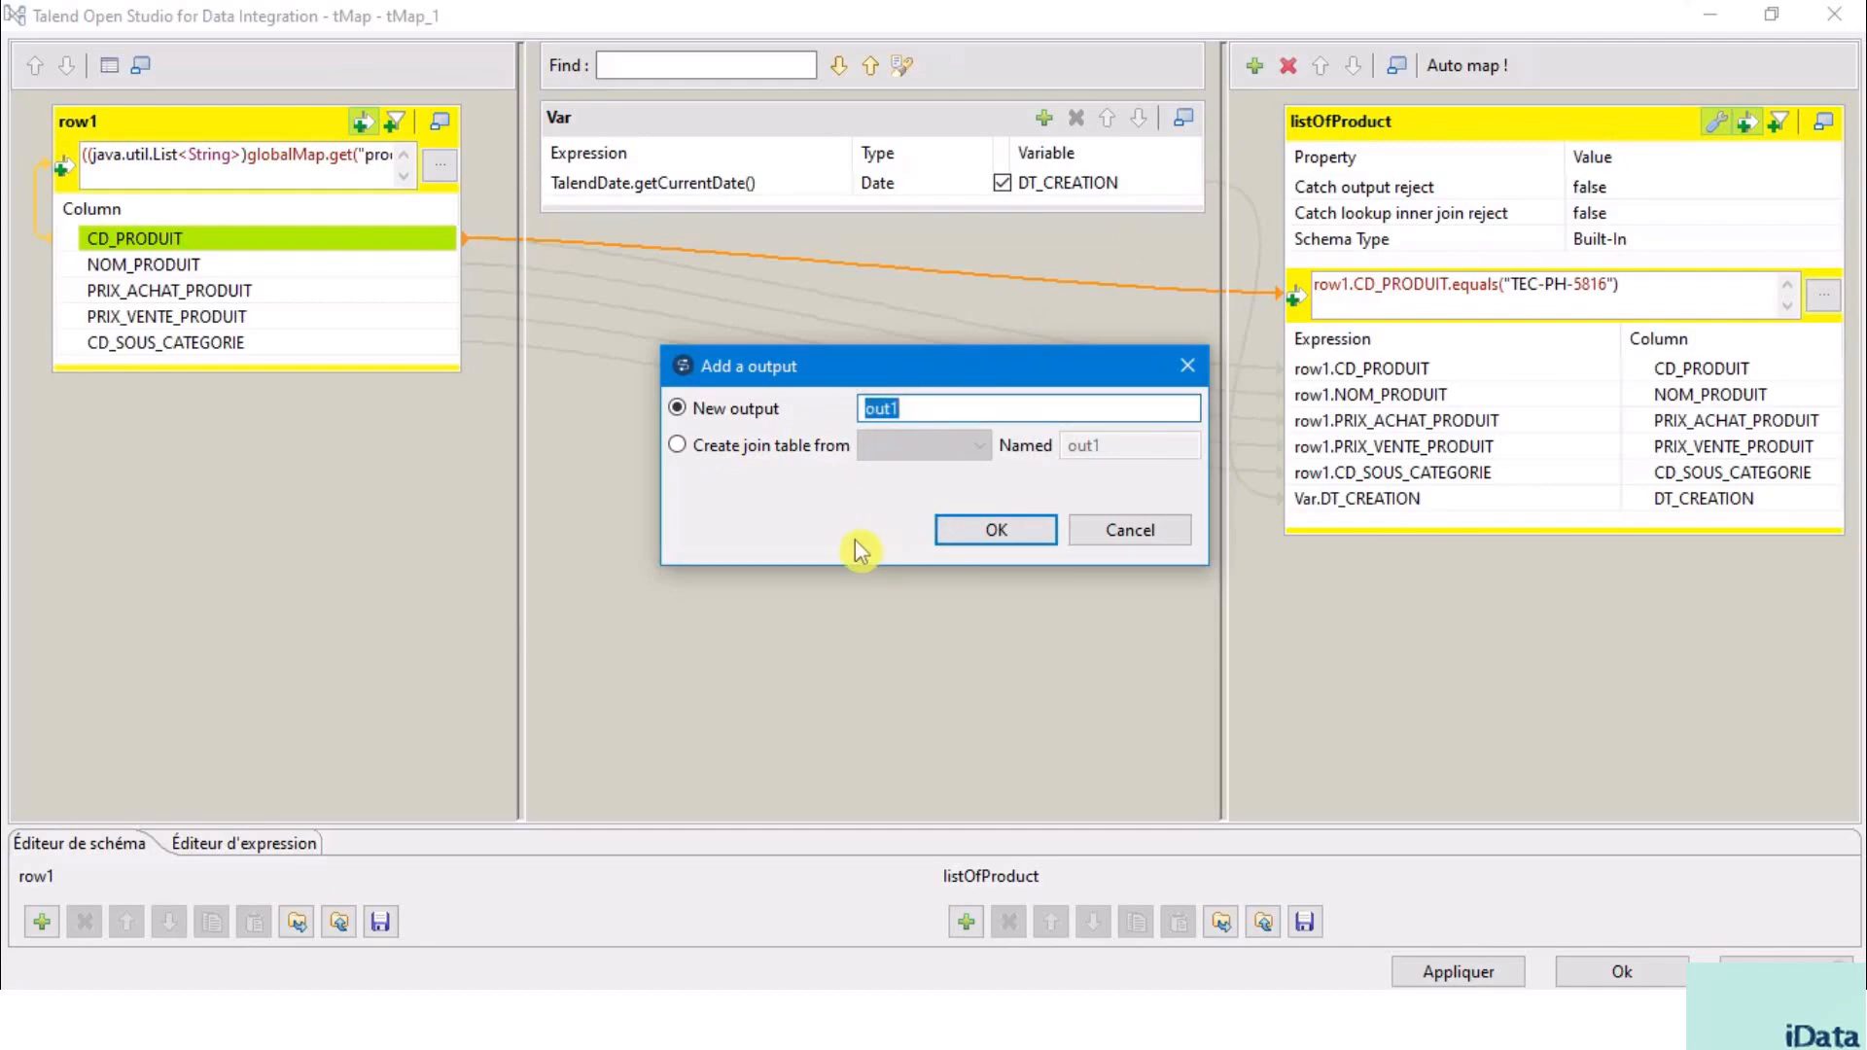
{"action": "left_click", "coordinate": [678, 445]}
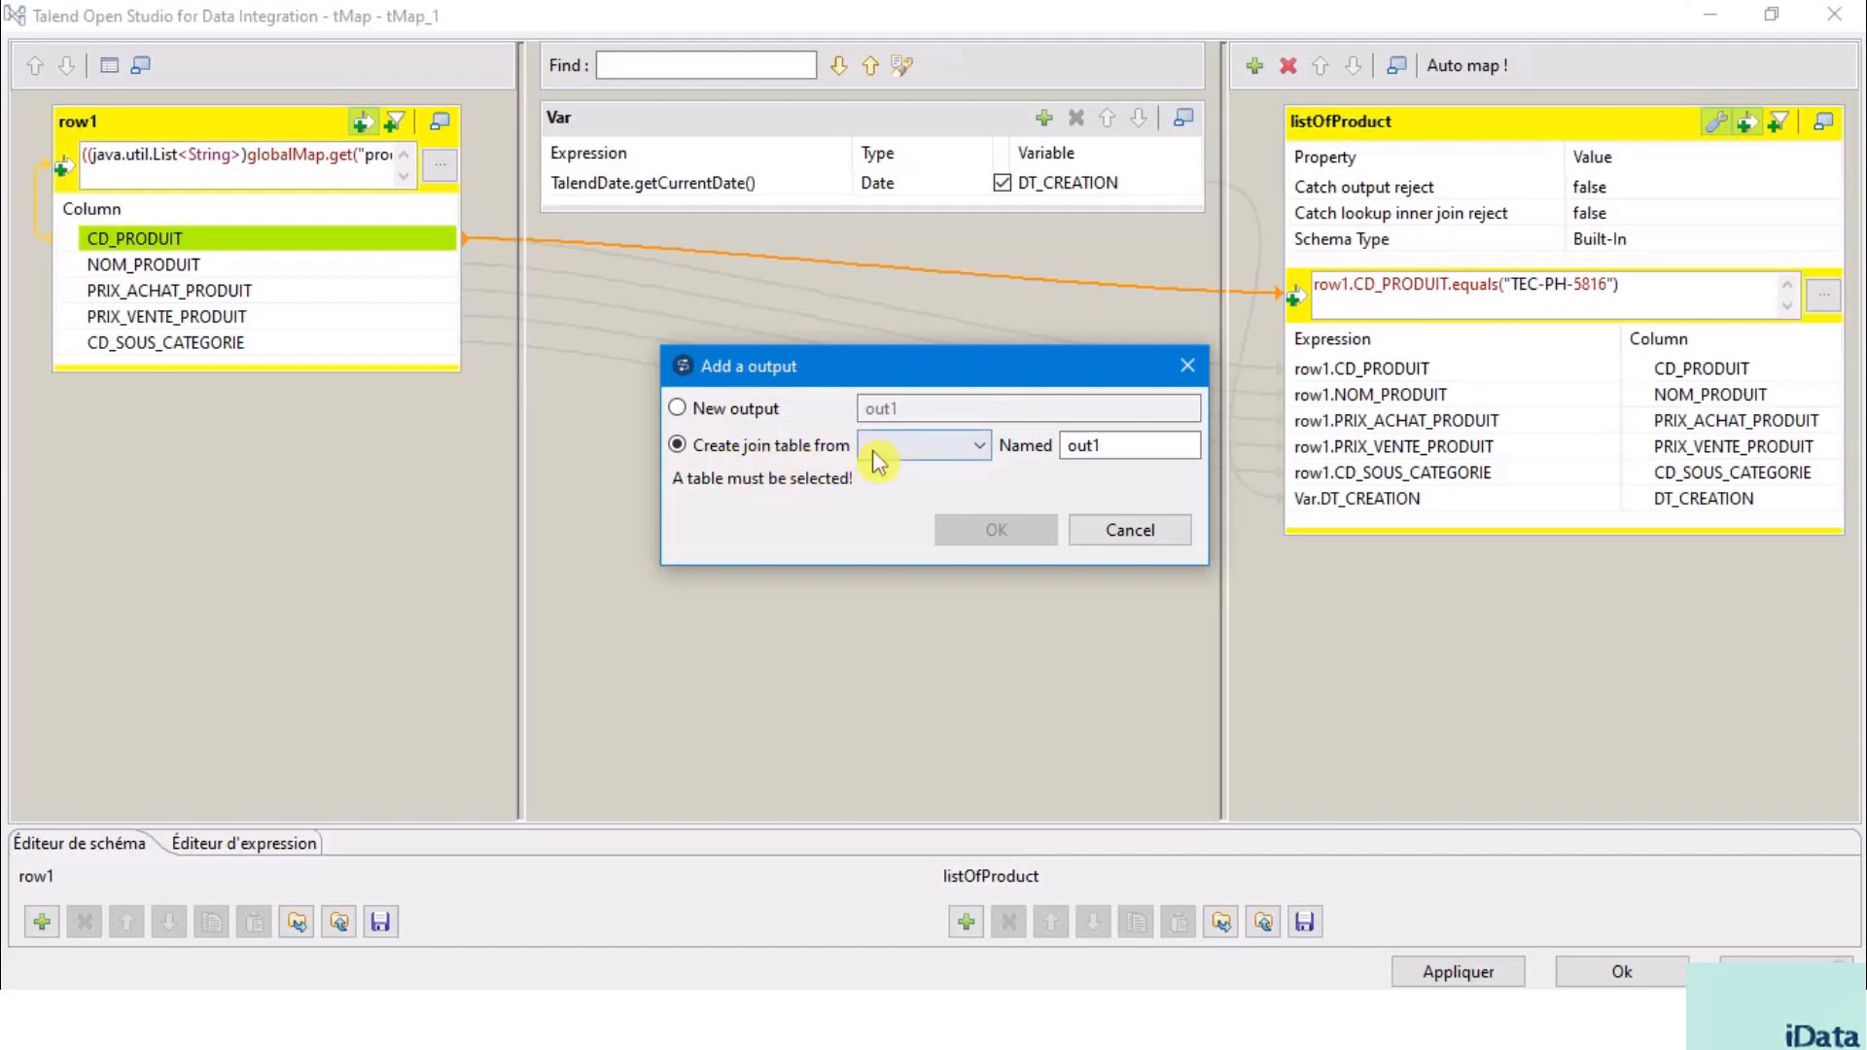
{"action": "left_click", "coordinate": [907, 450]}
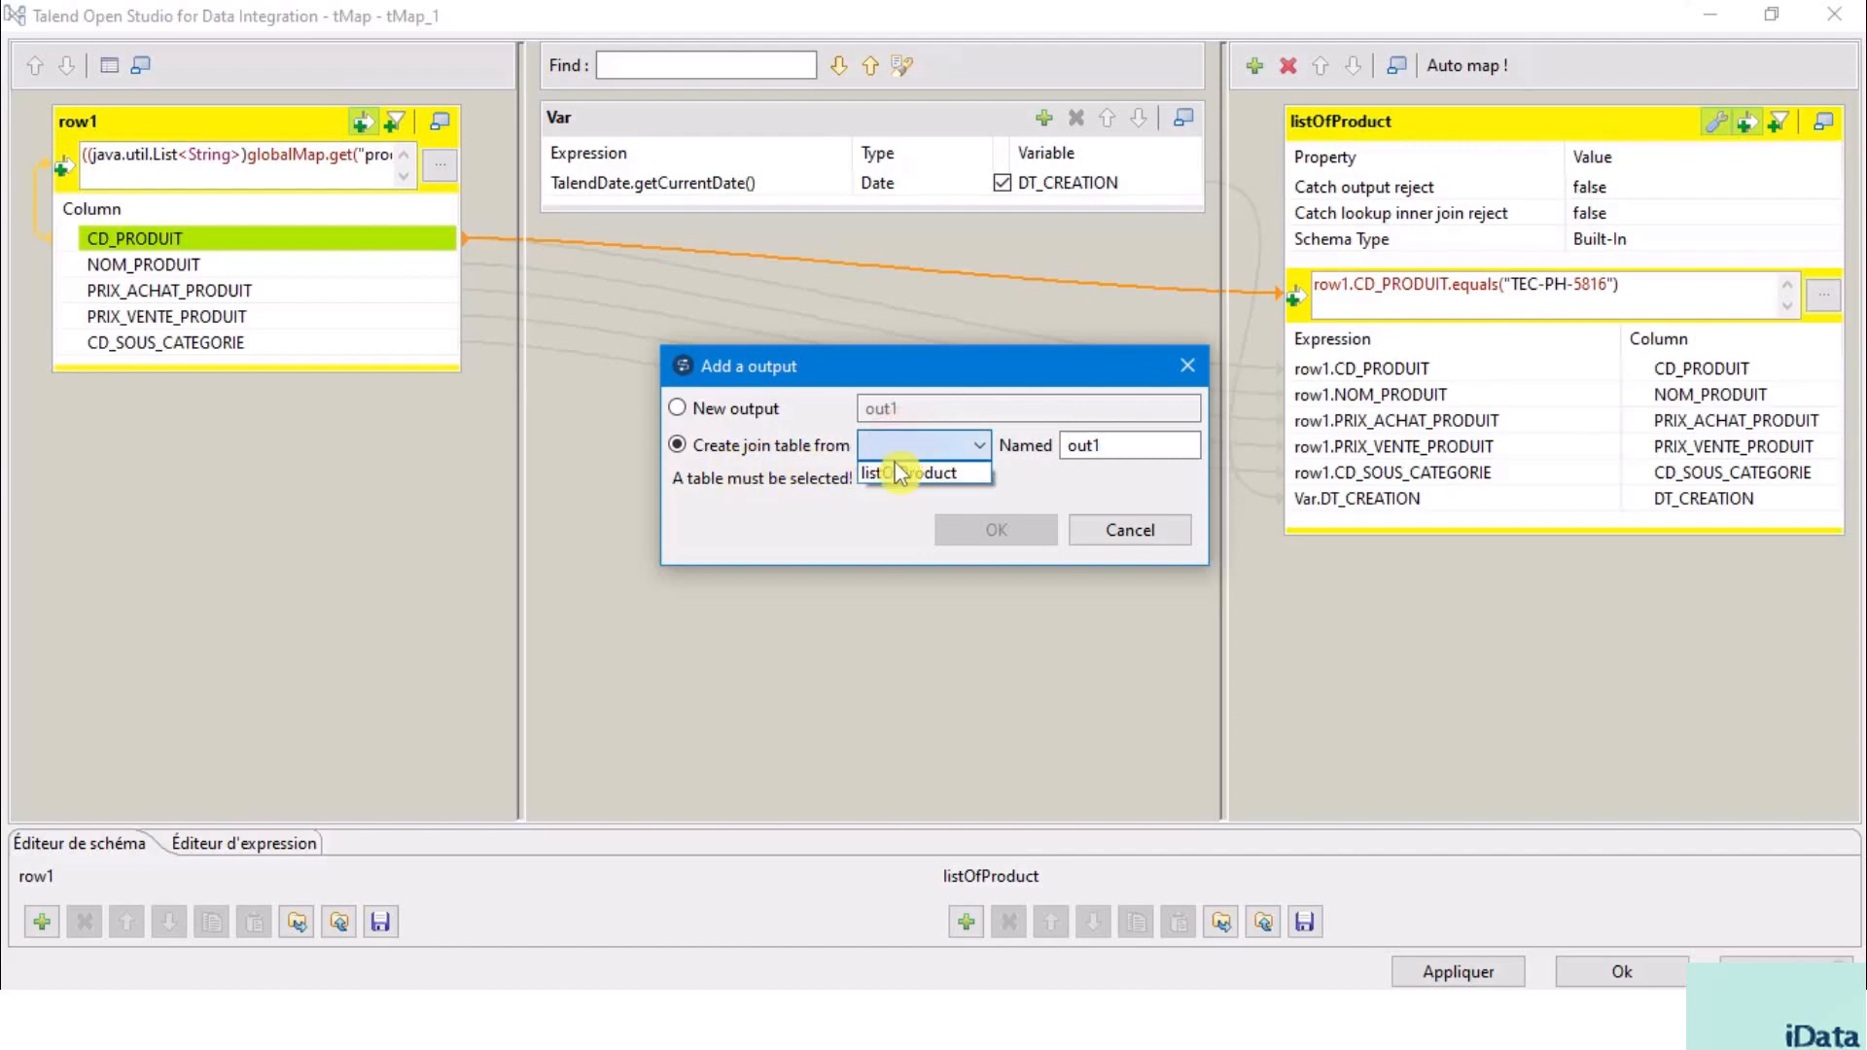
{"action": "left_click", "coordinate": [949, 477]}
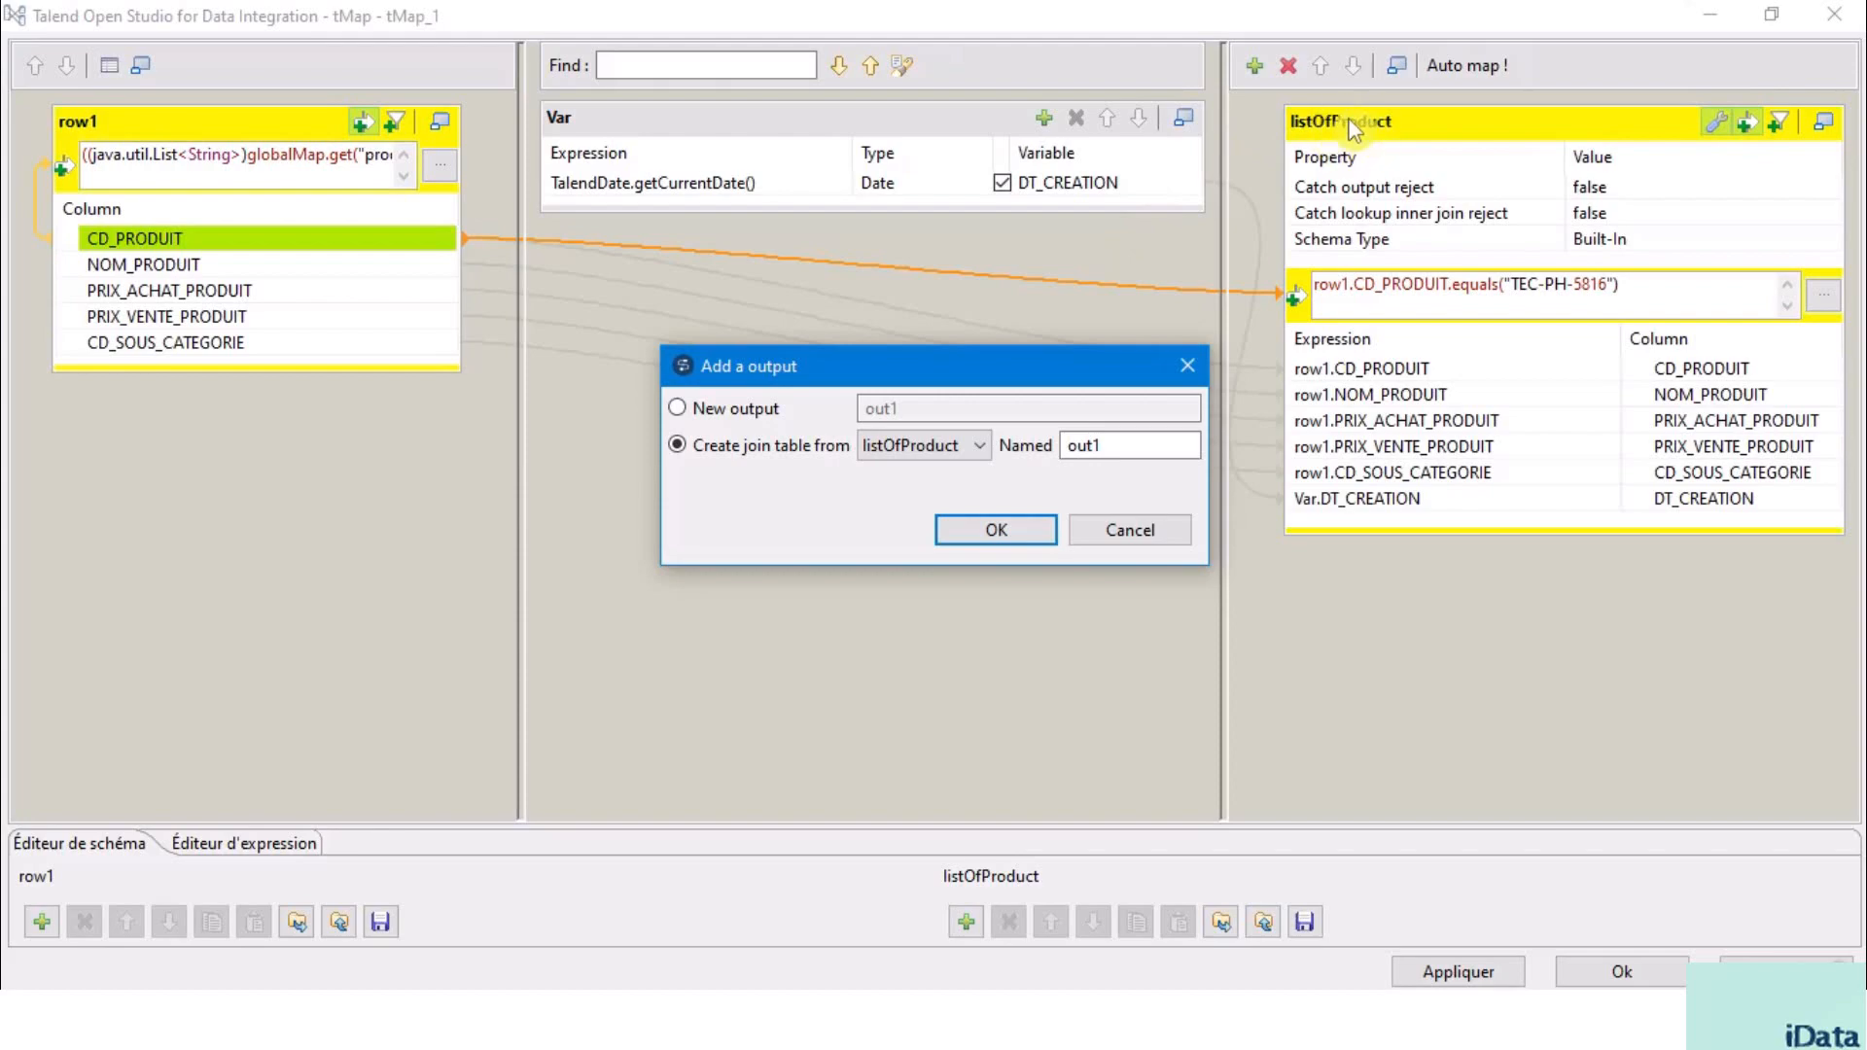
{"action": "left_click", "coordinate": [958, 457]}
{"action": "double_click", "coordinate": [1077, 448]}
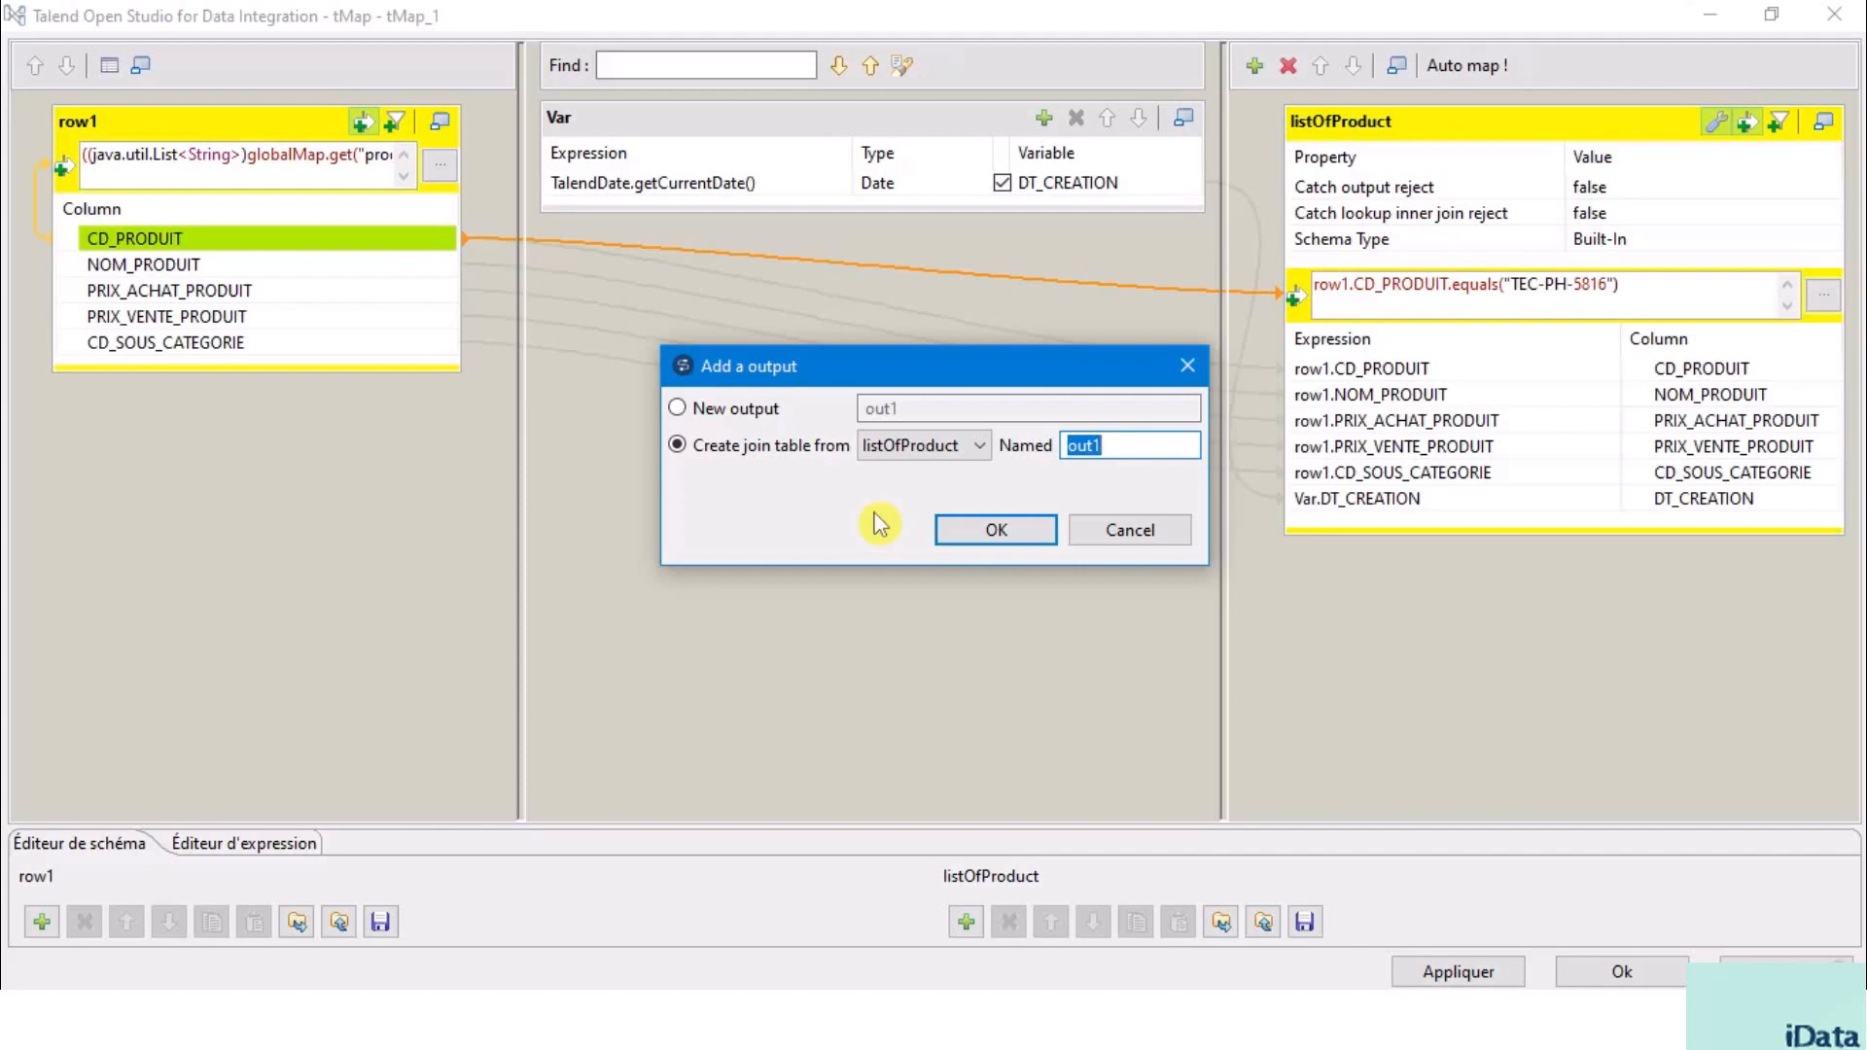
{"action": "key", "text": "ctrl+v"}
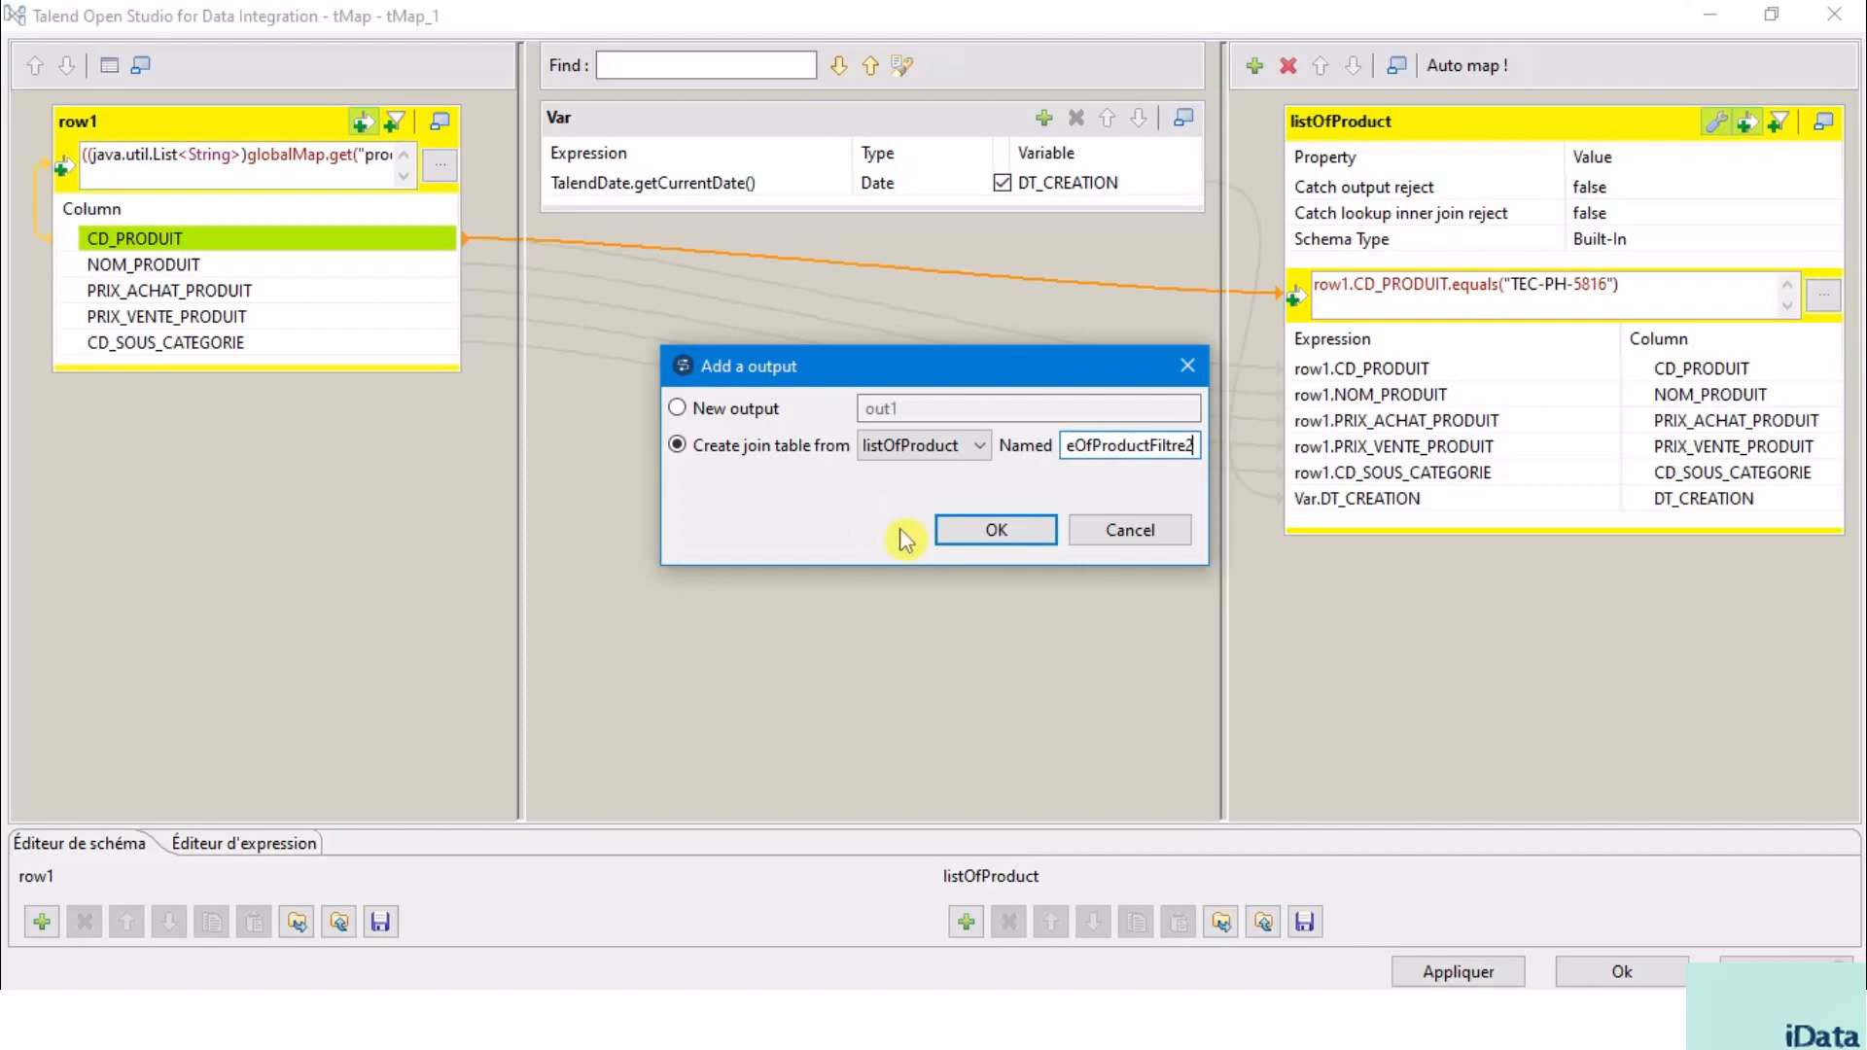
{"action": "left_click", "coordinate": [980, 532]}
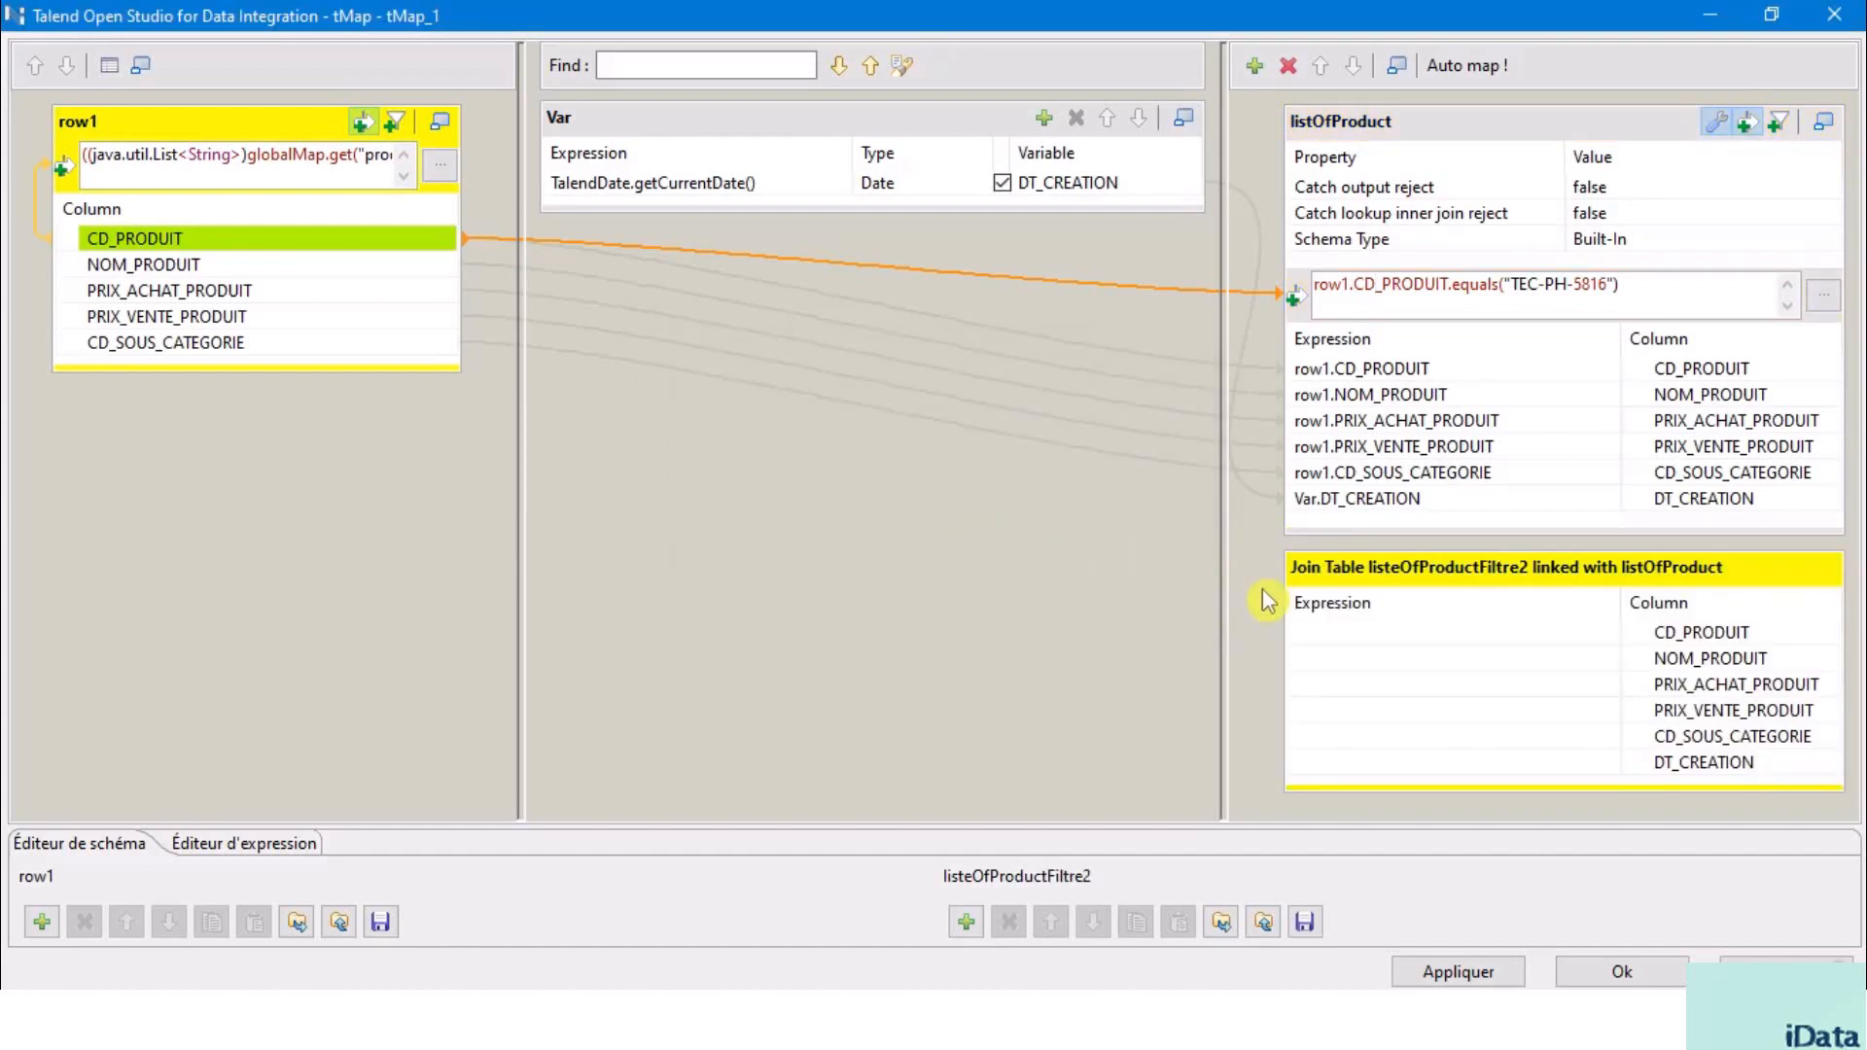
{"action": "left_click_drag", "start_coordinate": [1221, 569], "coordinate": [1088, 588]}
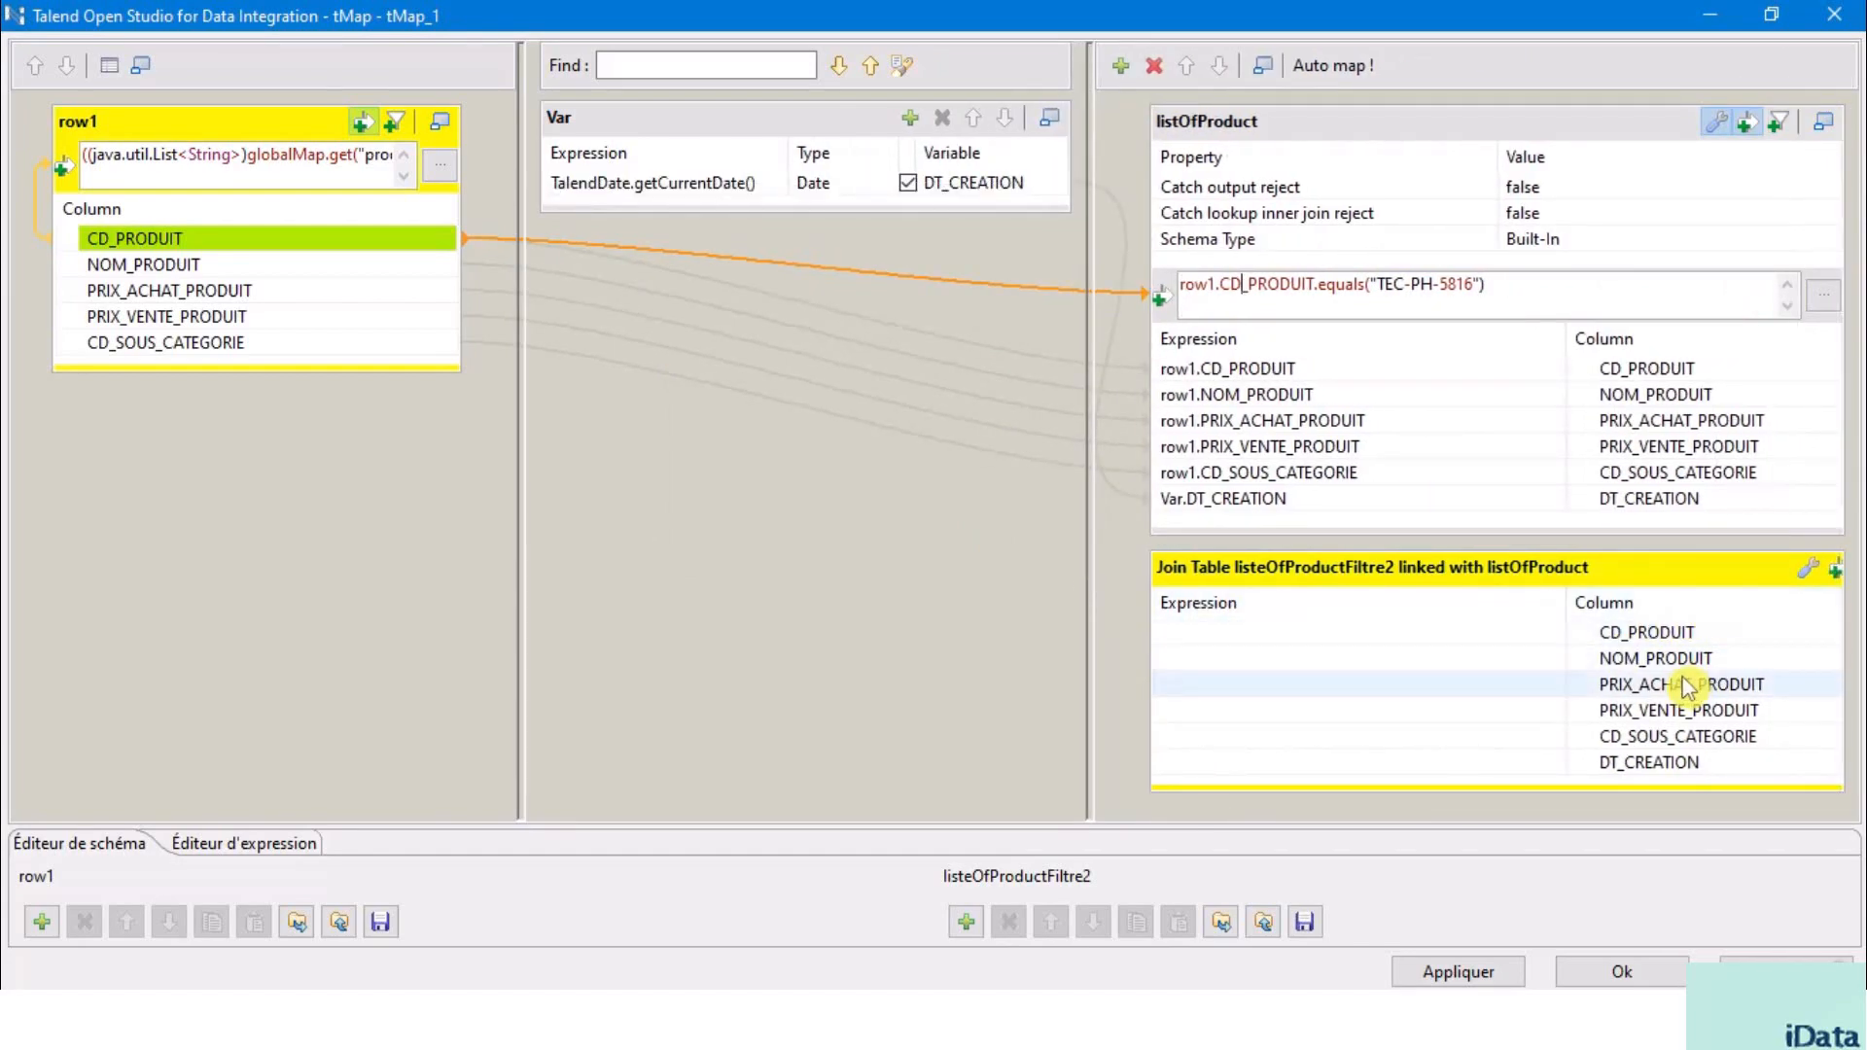
- Delete the DT_CREATION column from the listeOfProductFiltre2 join table's schema
{"action": "left_click", "coordinate": [1639, 377]}
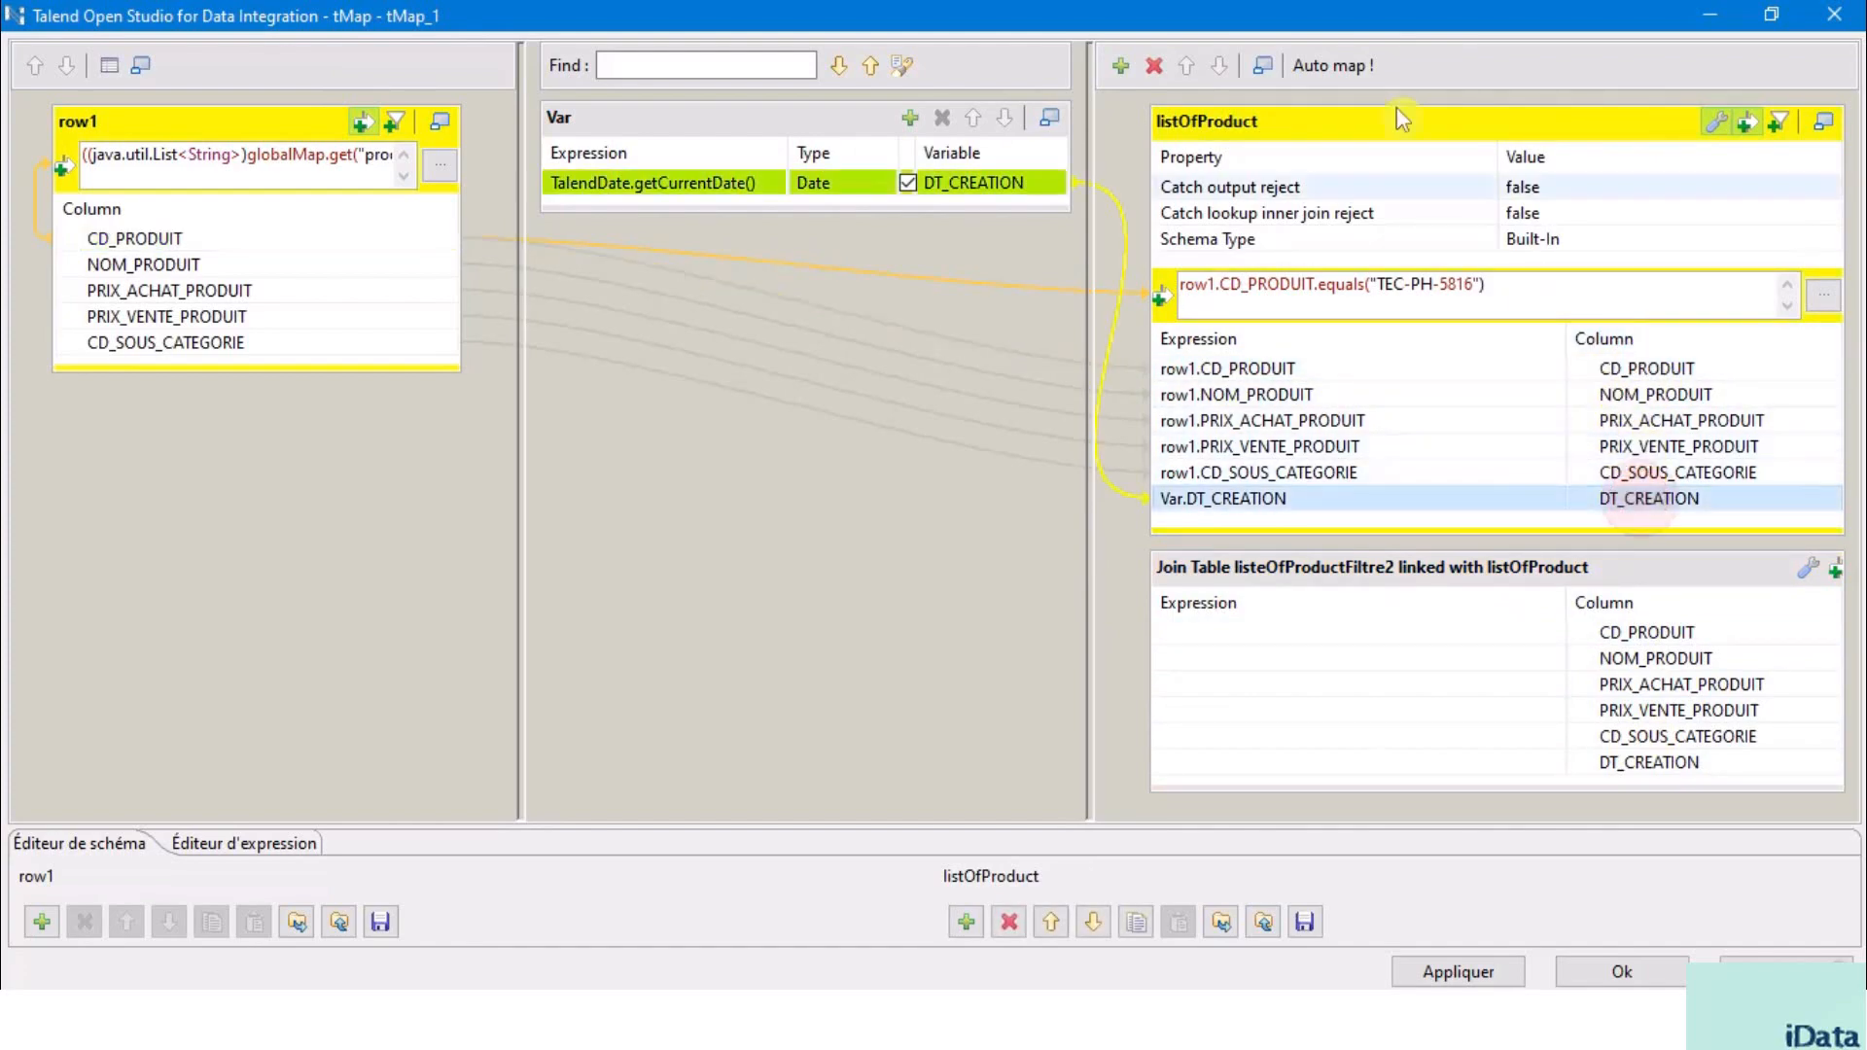
{"action": "left_click", "coordinate": [1509, 582]}
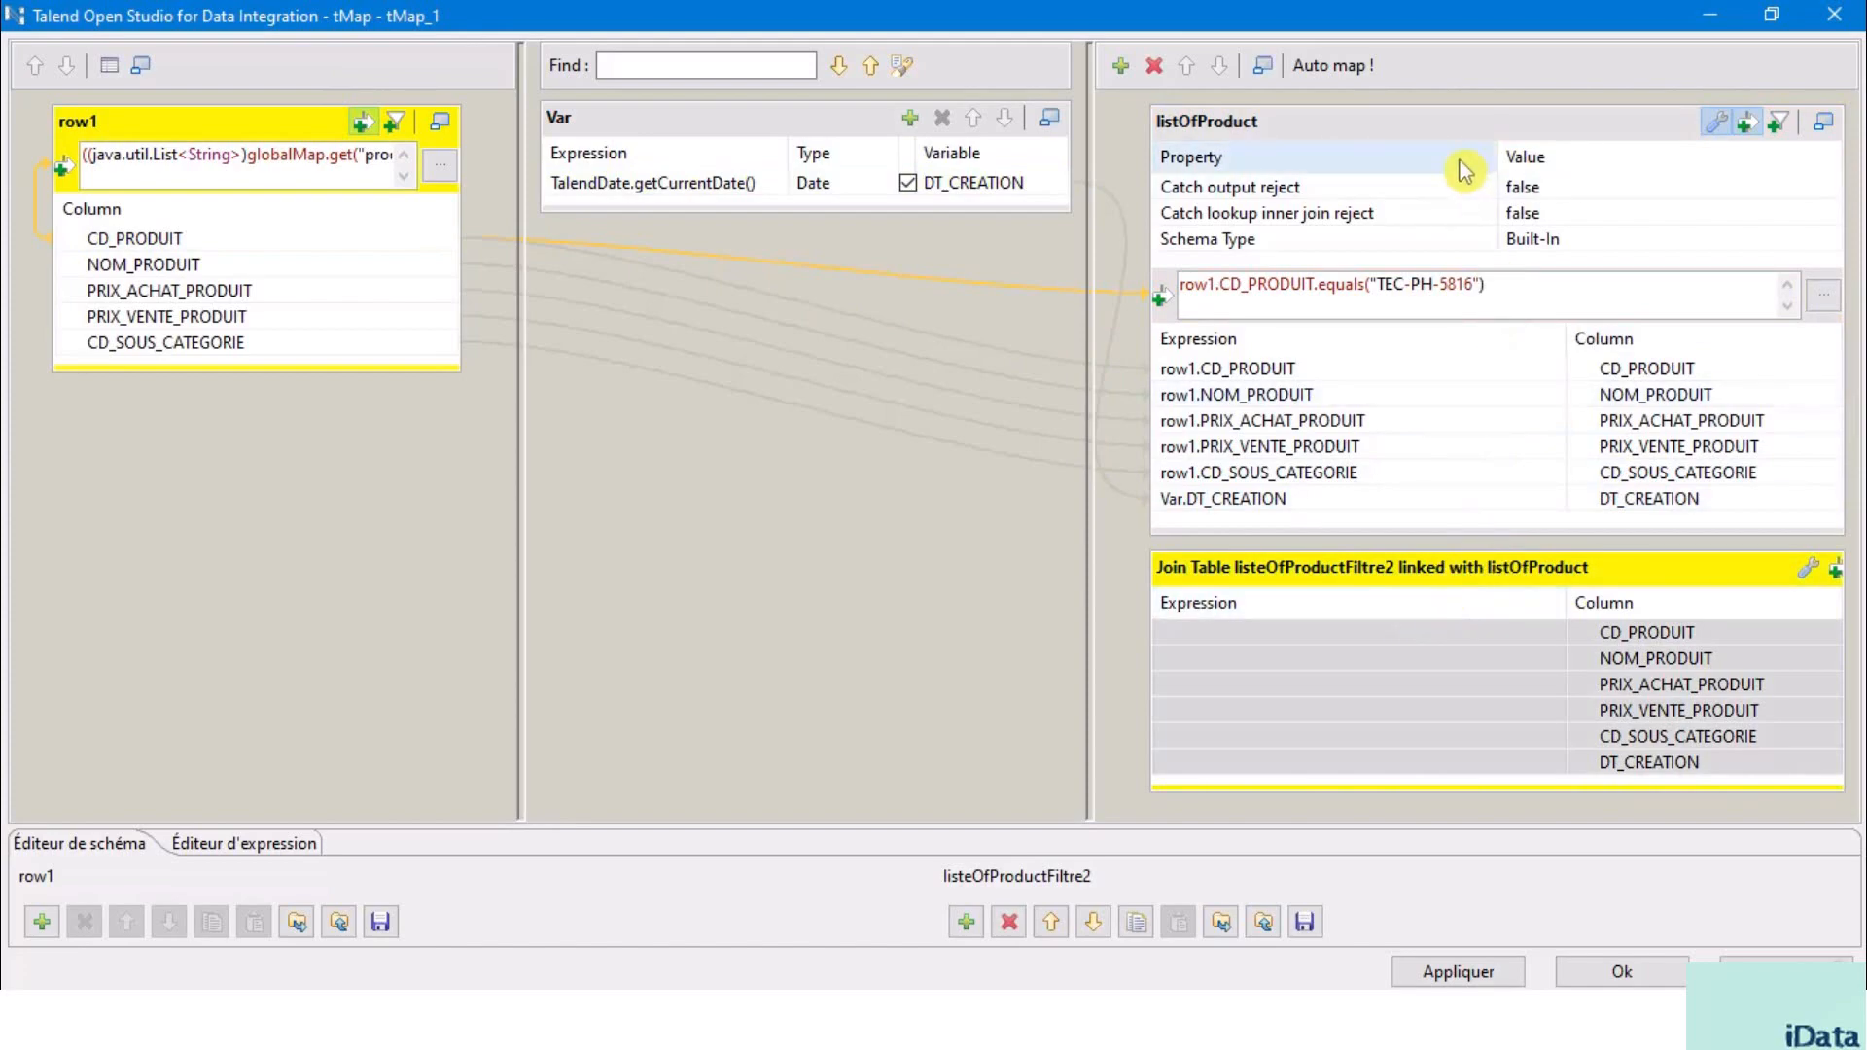
{"action": "left_click", "coordinate": [1380, 129]}
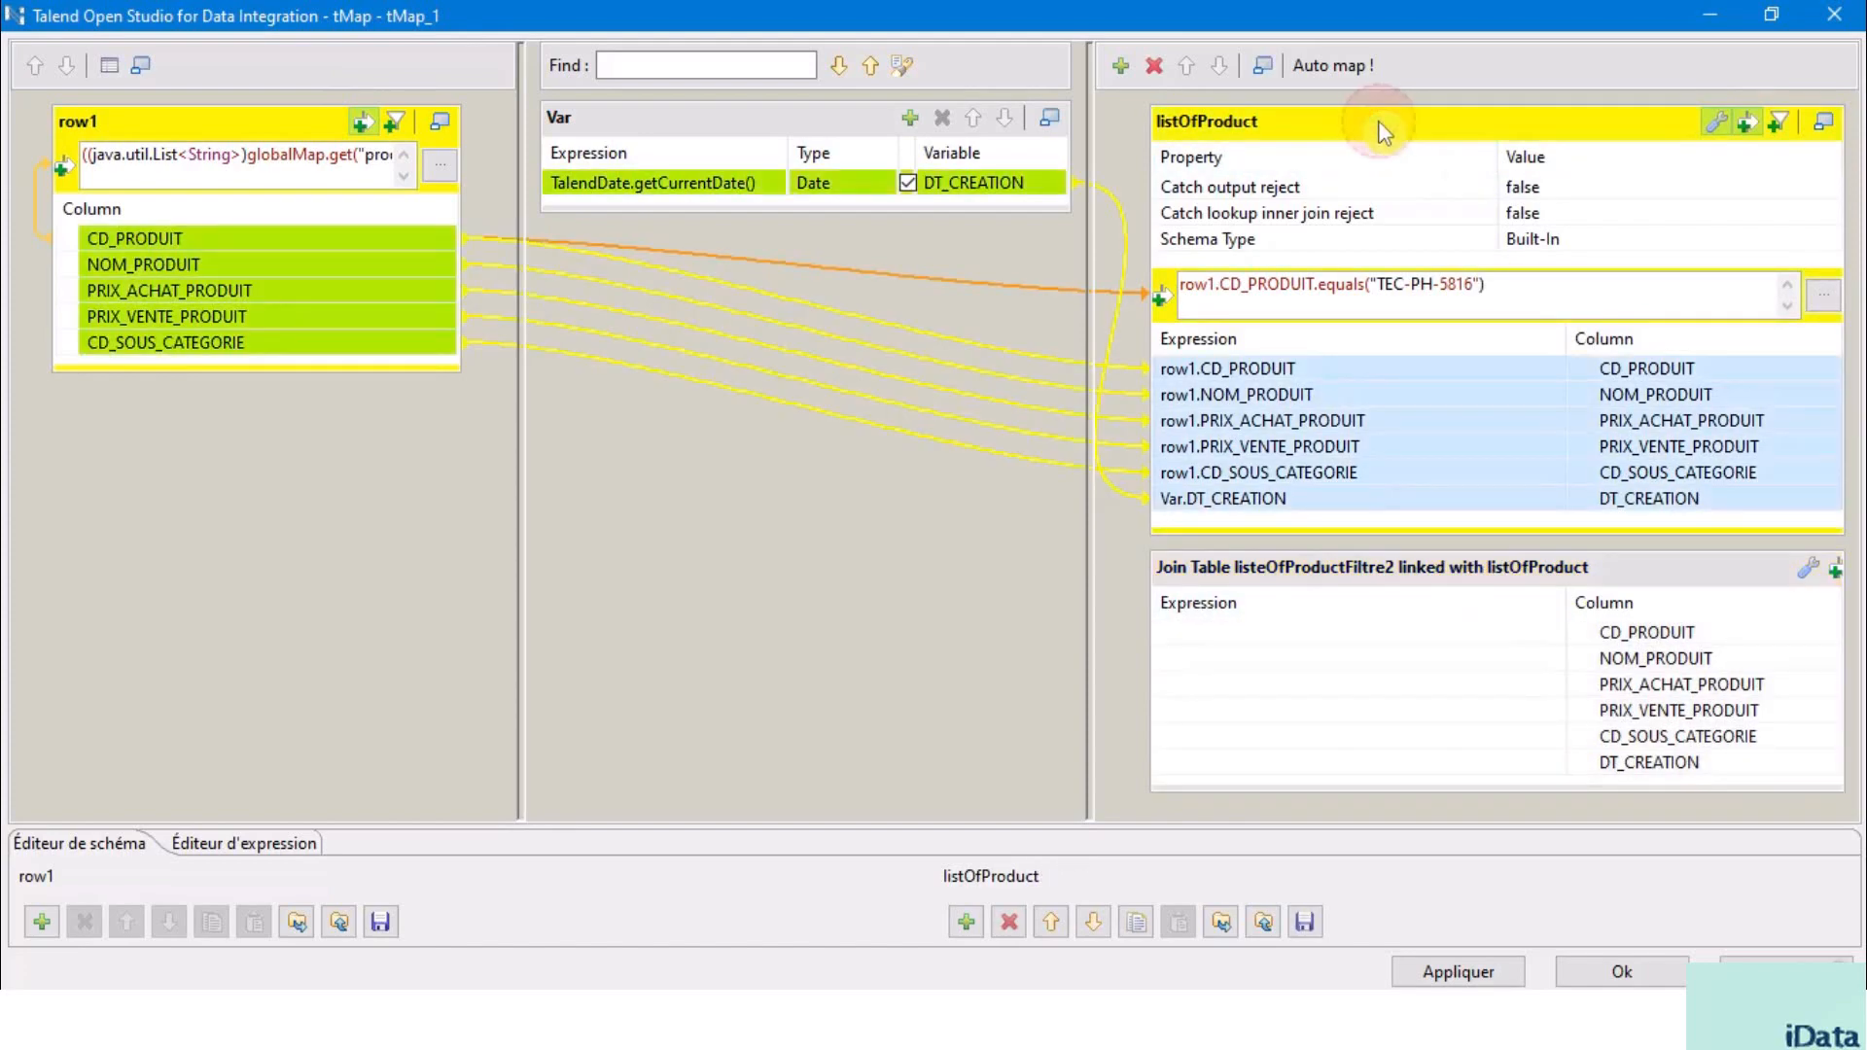
{"action": "left_click", "coordinate": [1641, 770]}
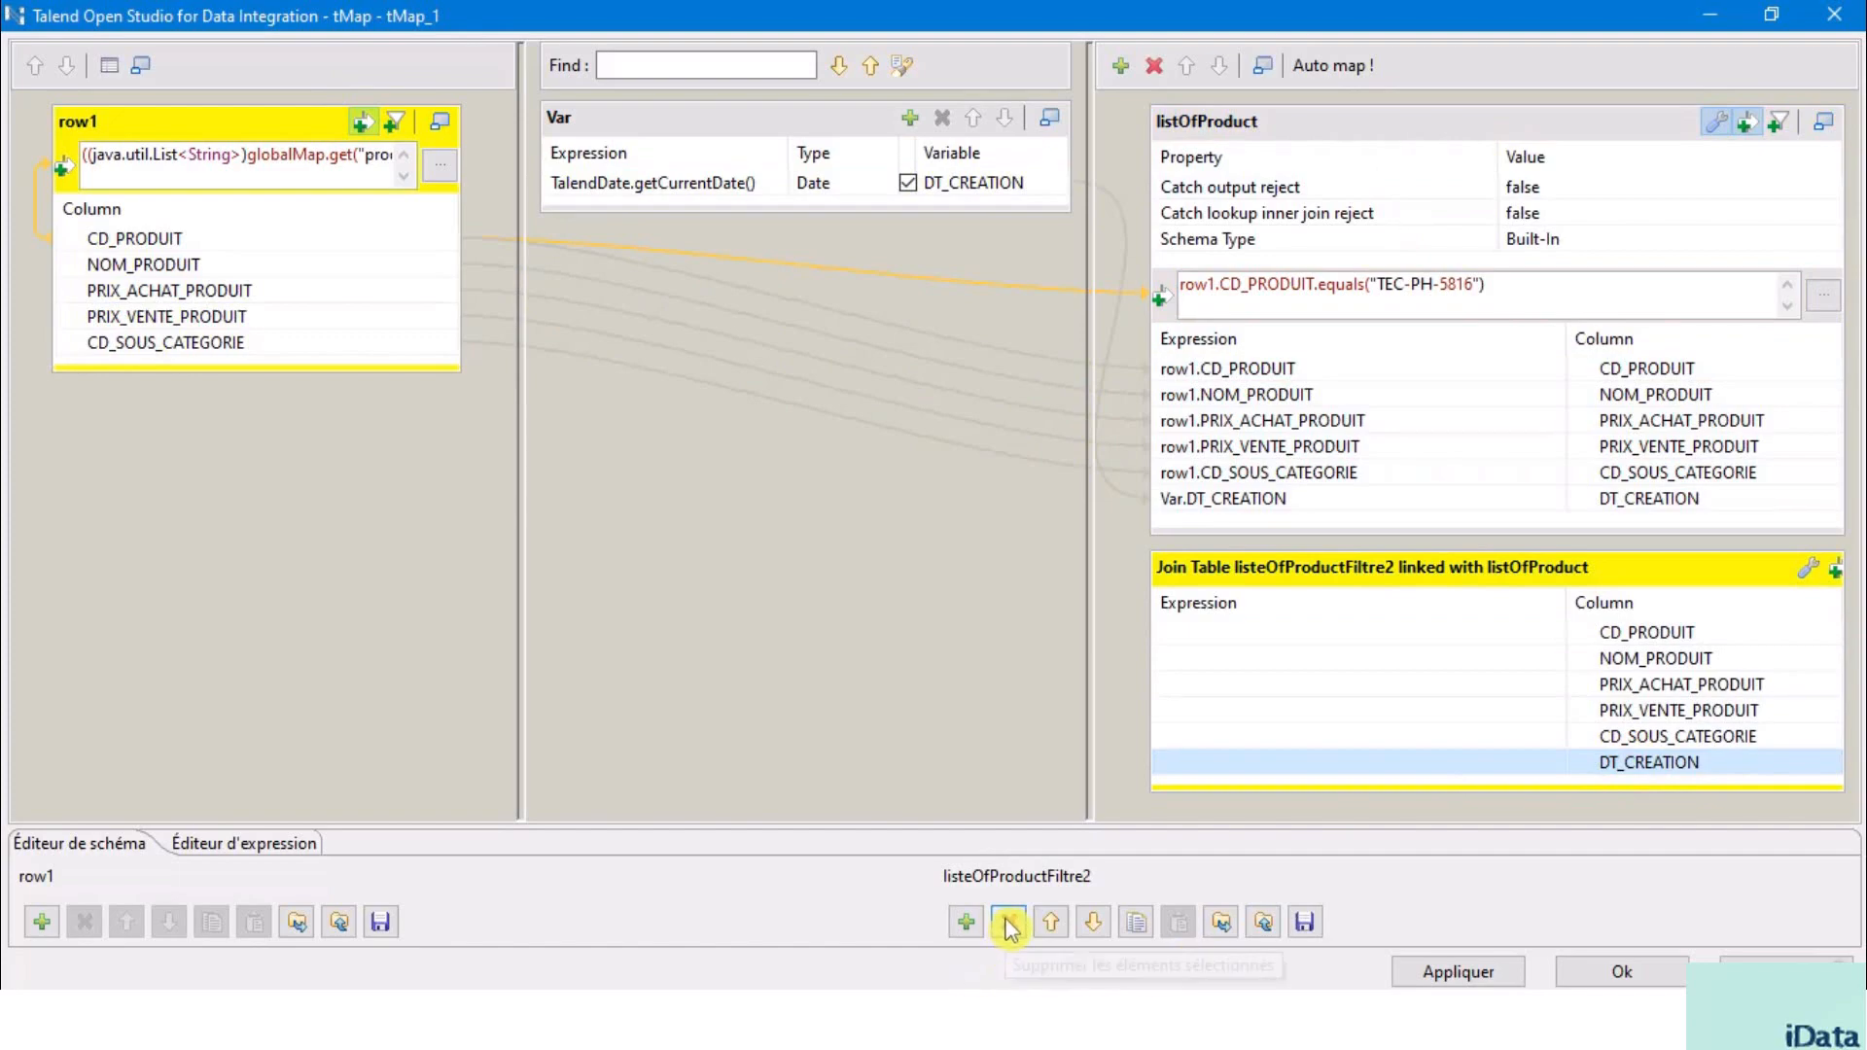
{"action": "left_click", "coordinate": [1008, 924]}
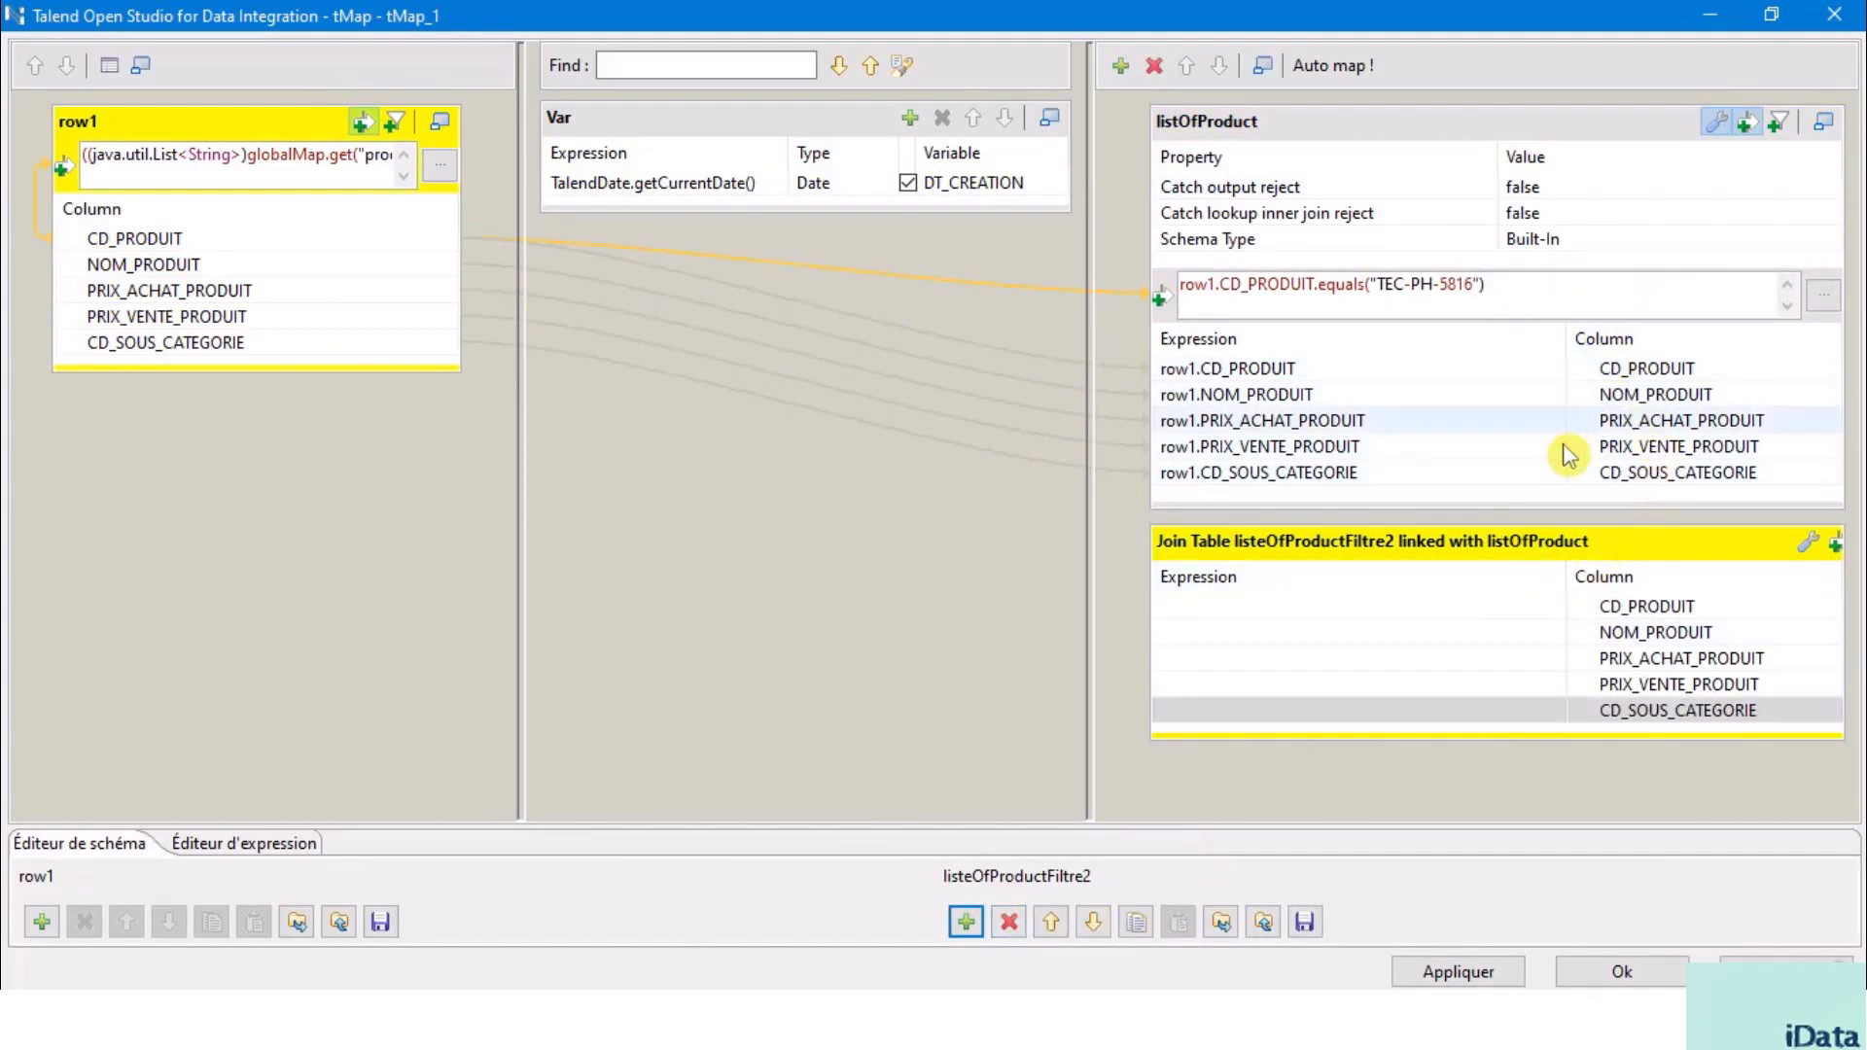
- Delete the CD_SOUS_CATEGORIE column from the listOfProduct output's schema
{"action": "left_click", "coordinate": [1519, 122]}
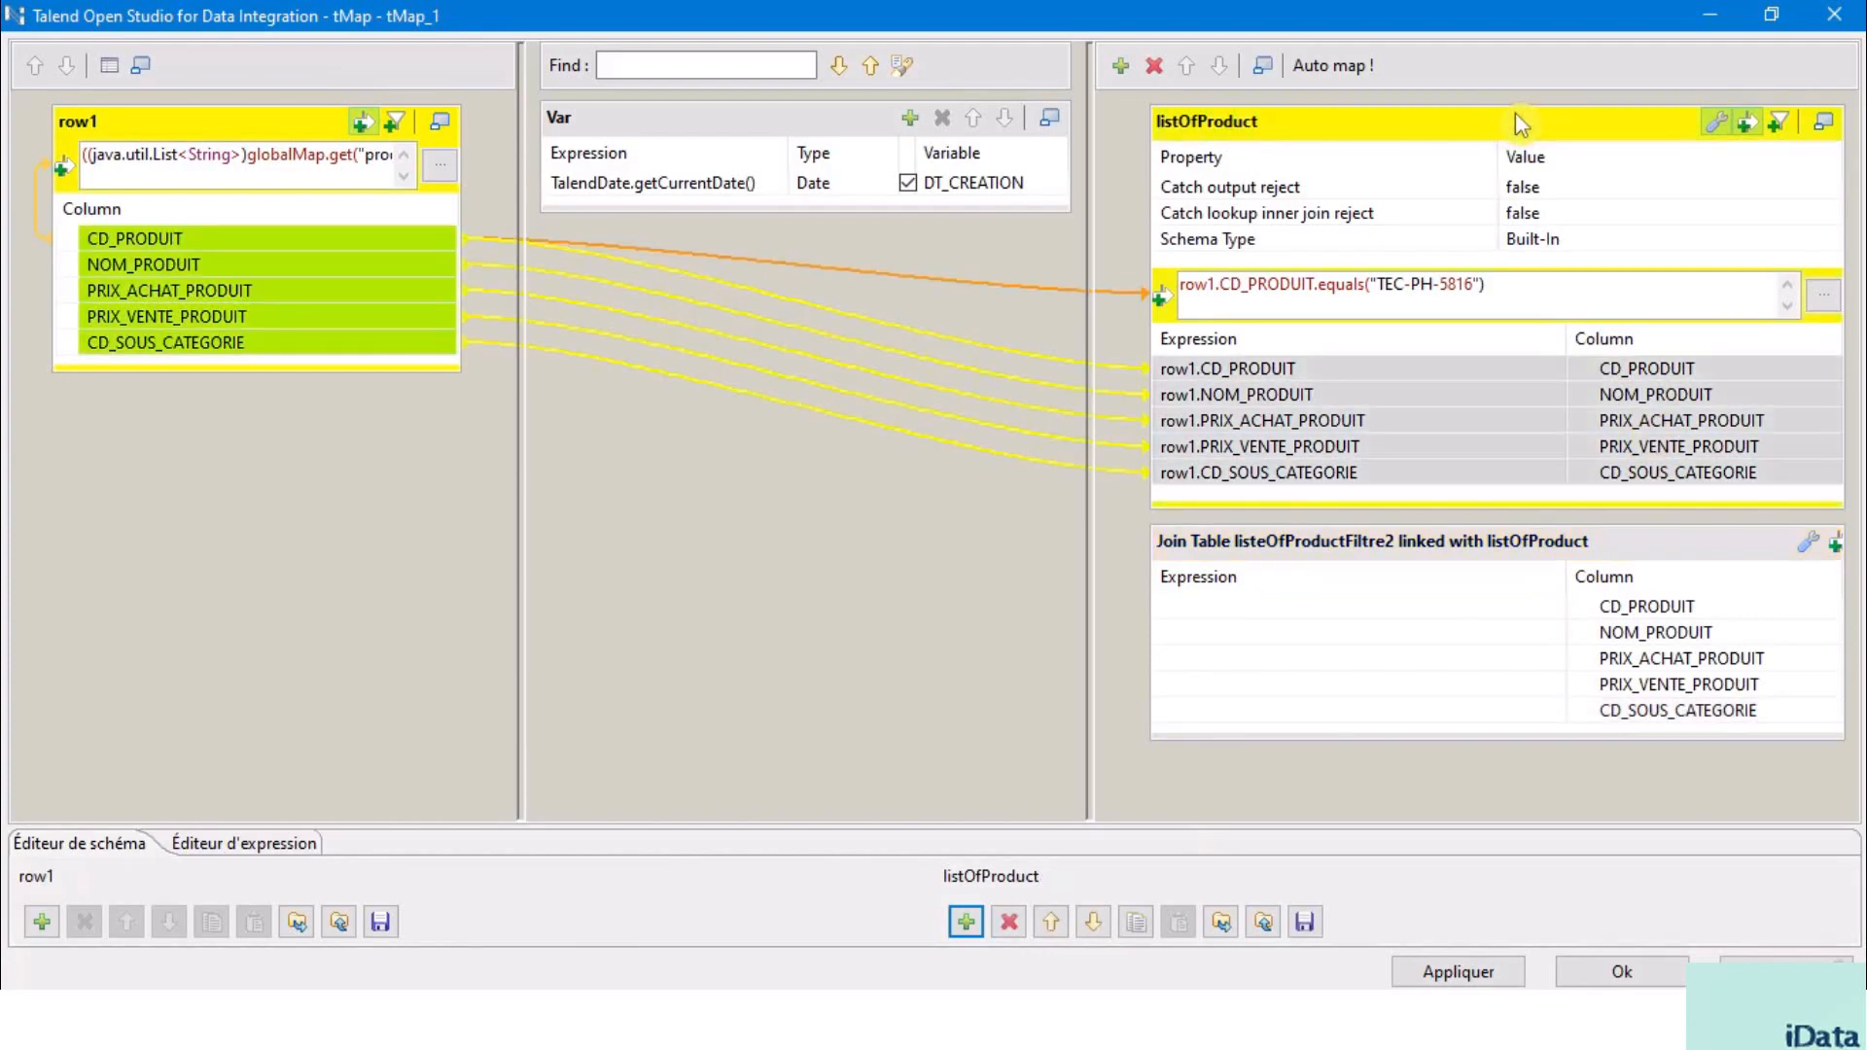
{"action": "left_click", "coordinate": [1658, 478]}
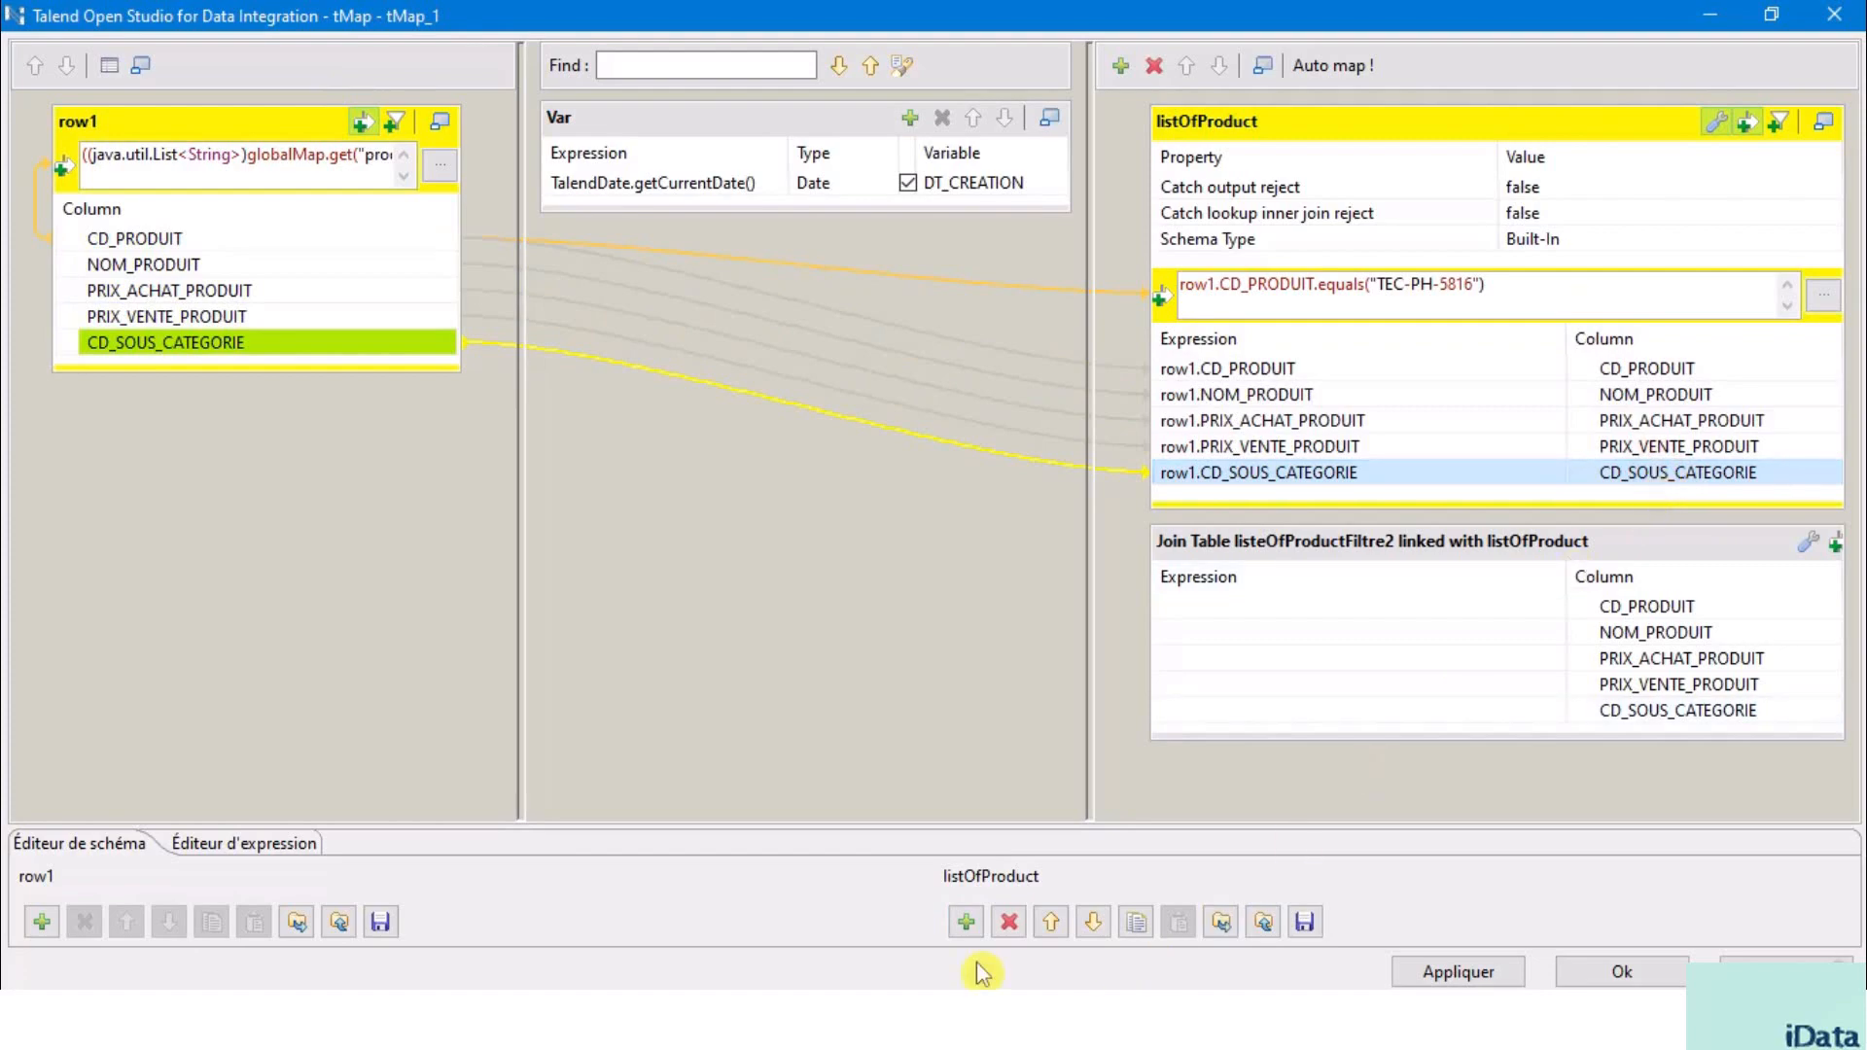
{"action": "left_click", "coordinate": [1010, 923]}
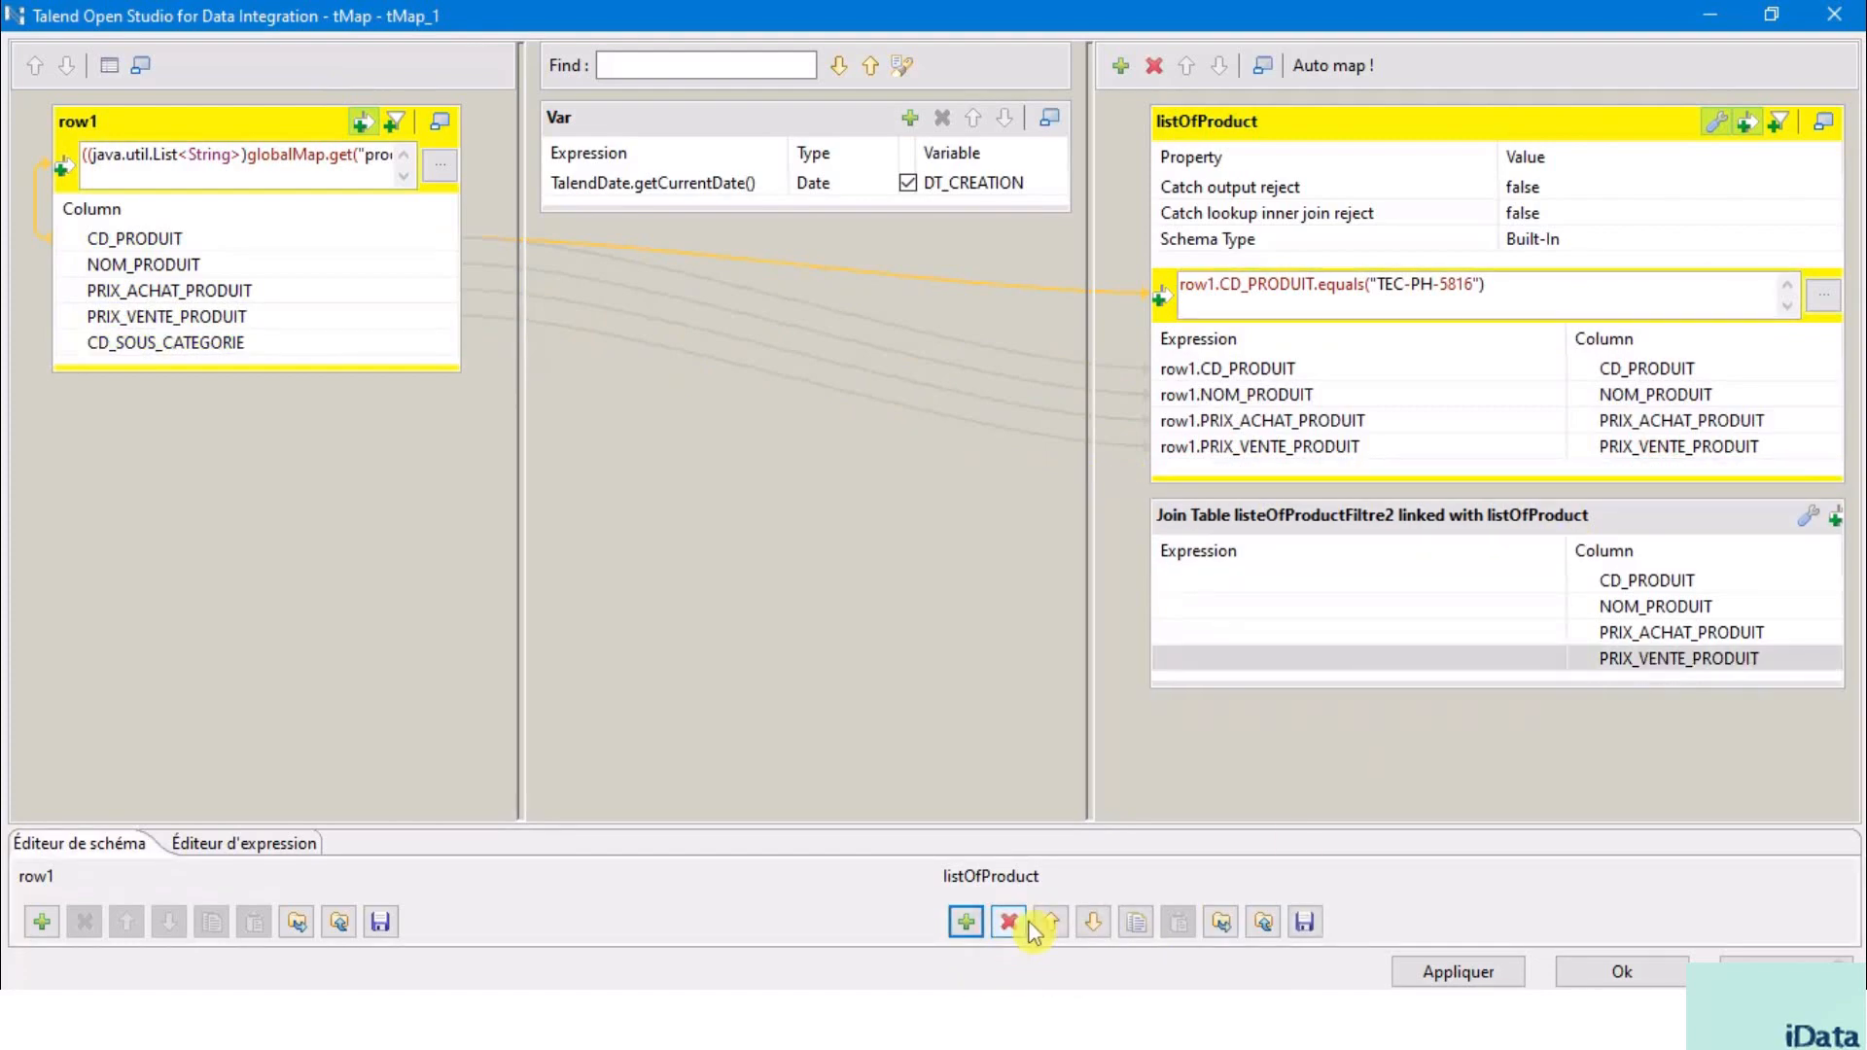
- Enlarge the listOfProduct table and map row1.CD_SOUS_CATEGORIE into it again as a new column
{"action": "left_click", "coordinate": [1437, 534]}
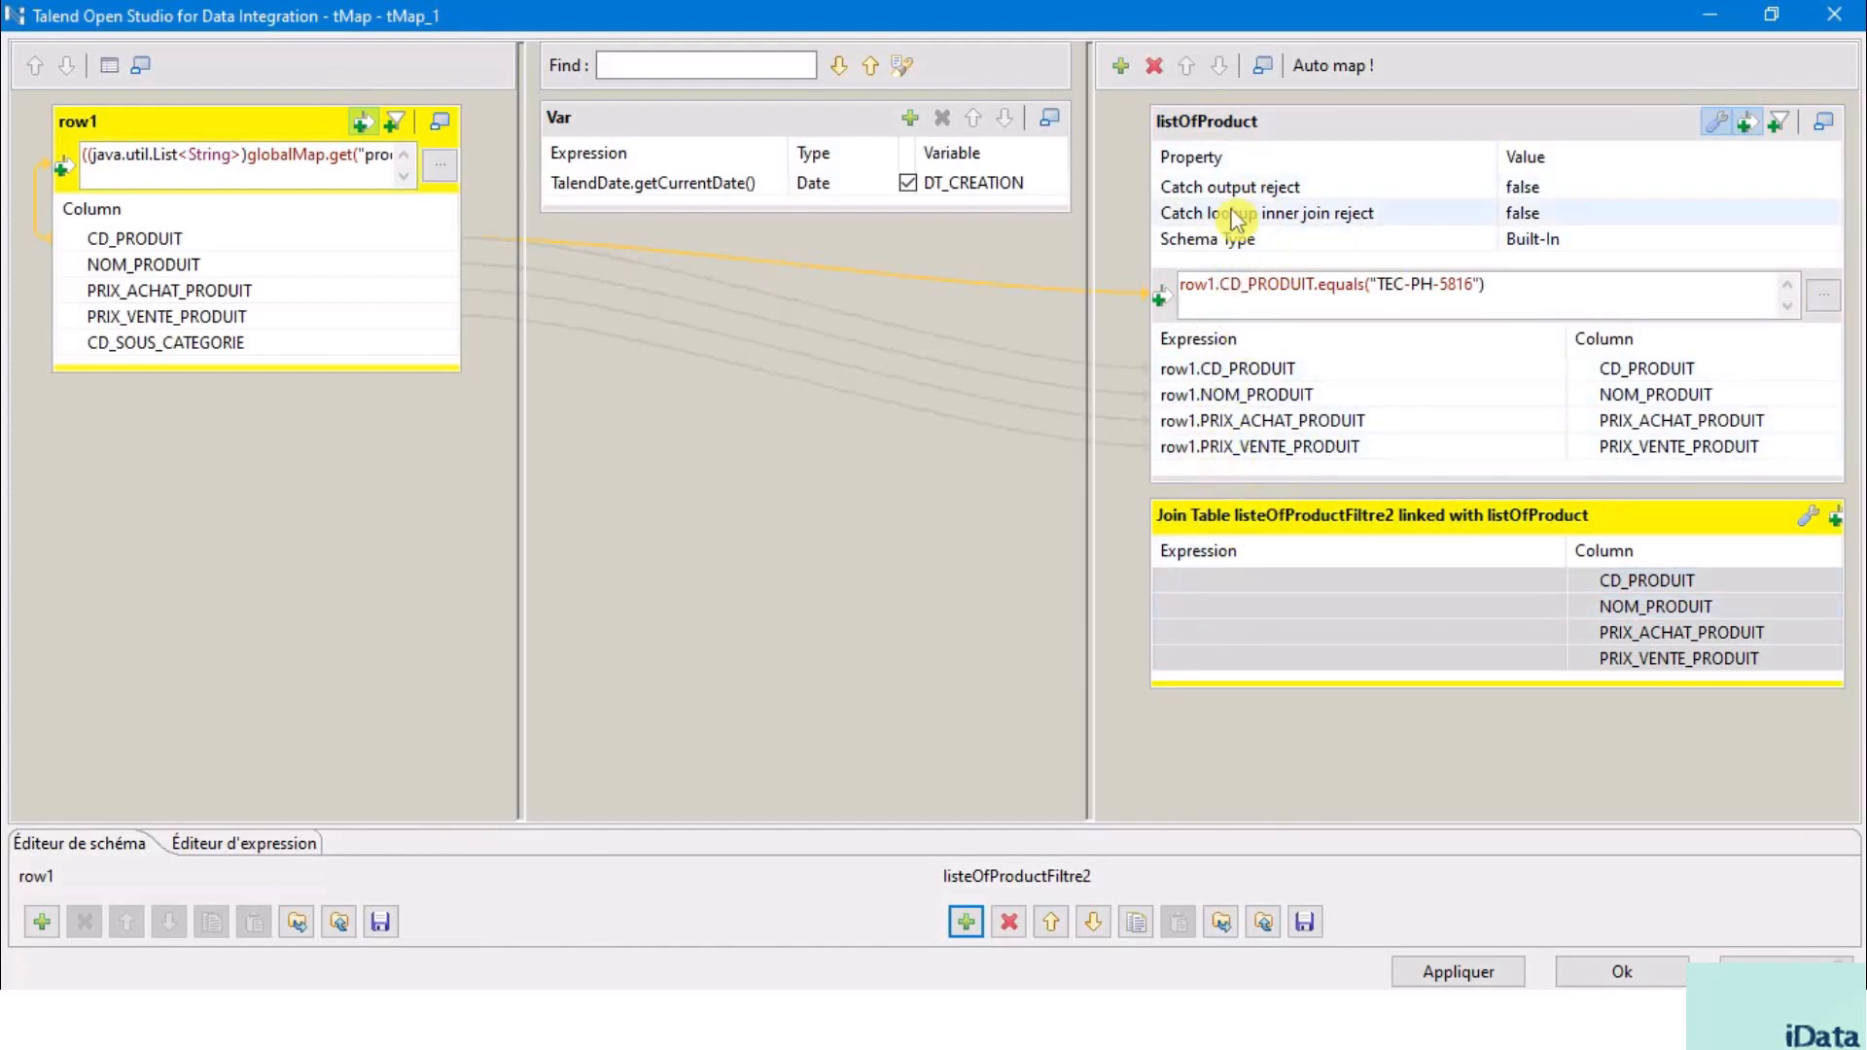
{"action": "left_click", "coordinate": [1256, 121]}
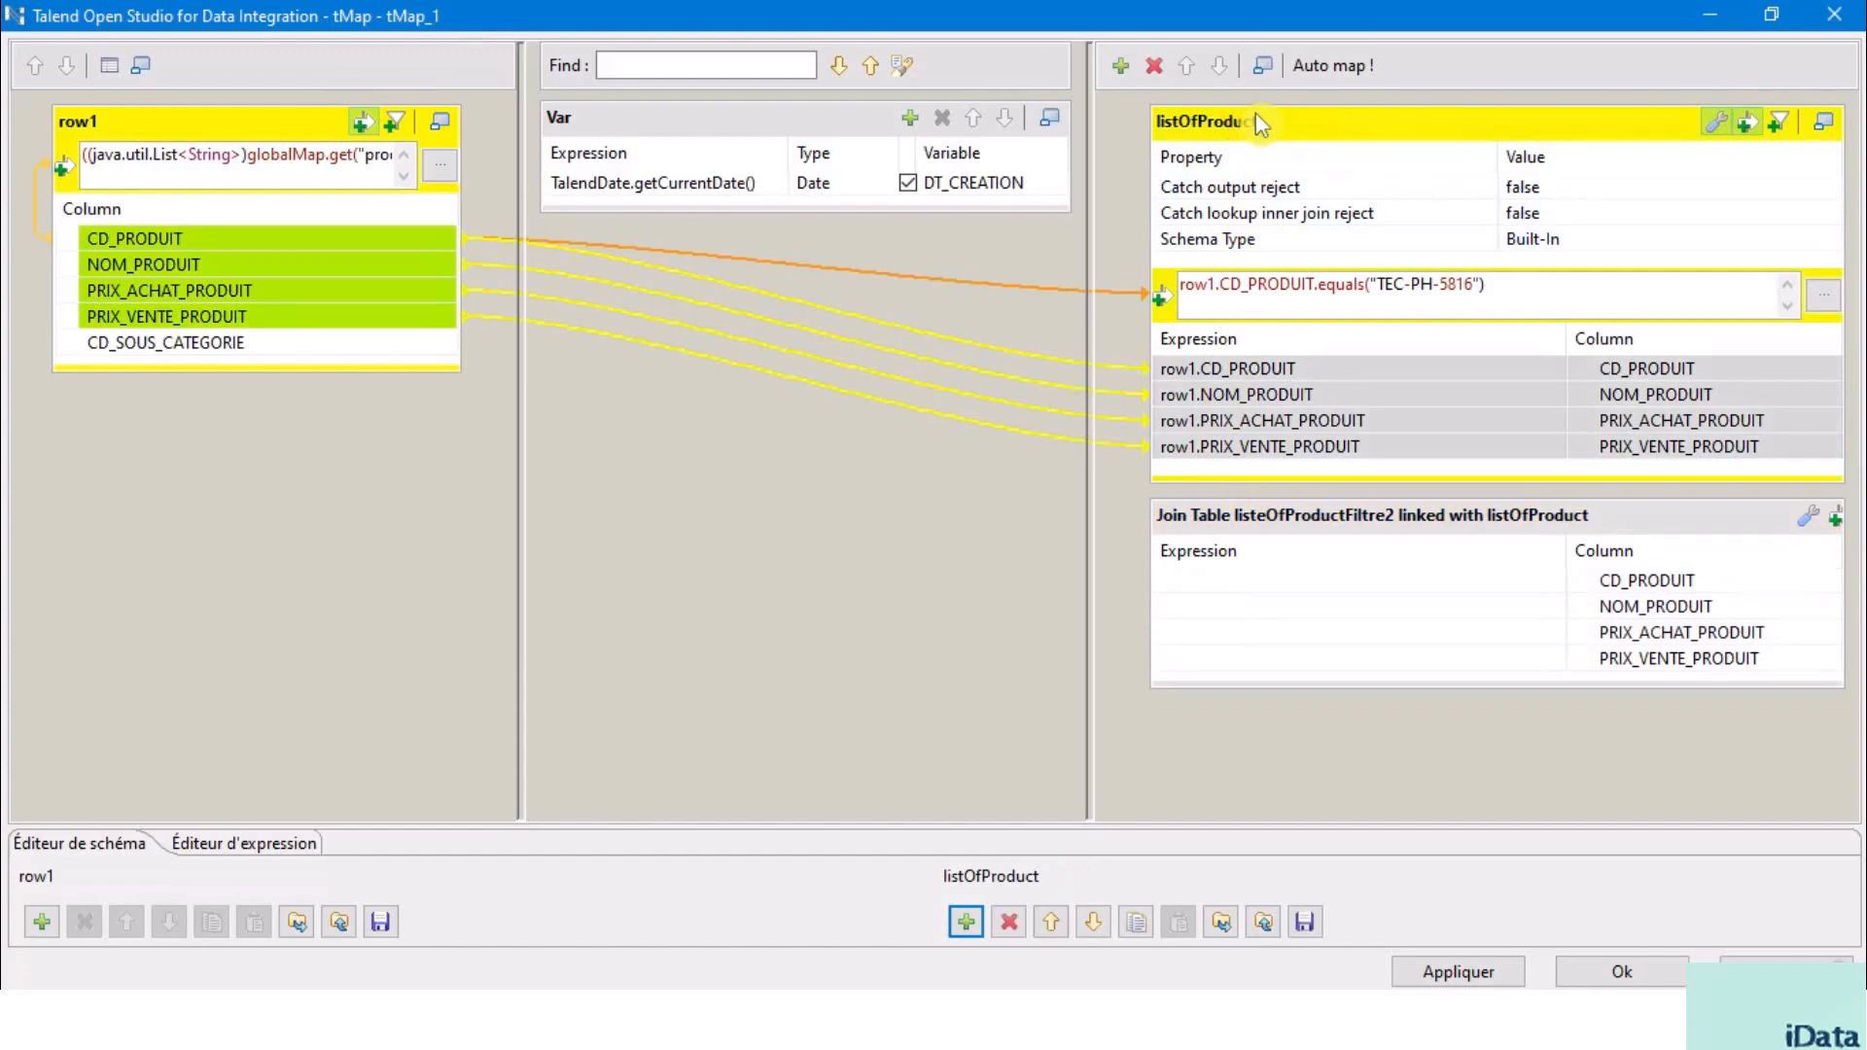
{"action": "left_click", "coordinate": [1267, 480]}
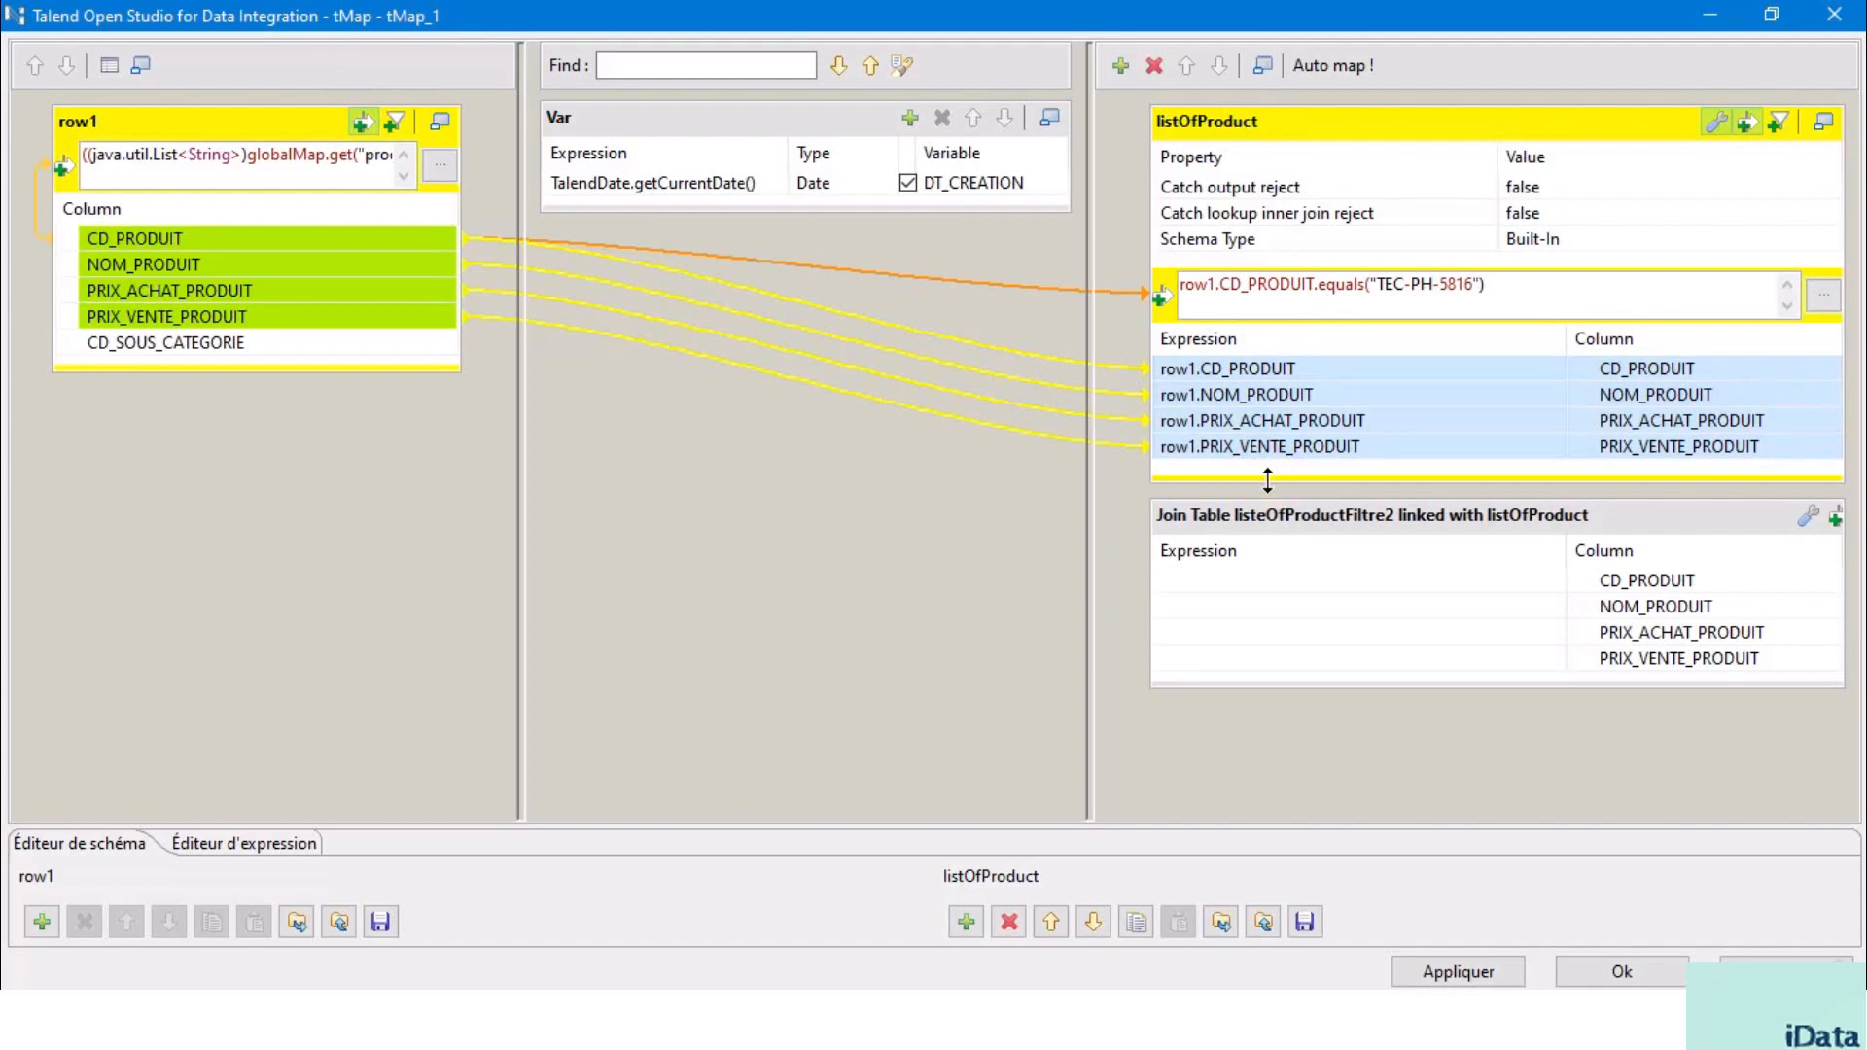
{"action": "left_click_drag", "start_coordinate": [1267, 480], "coordinate": [1275, 530]}
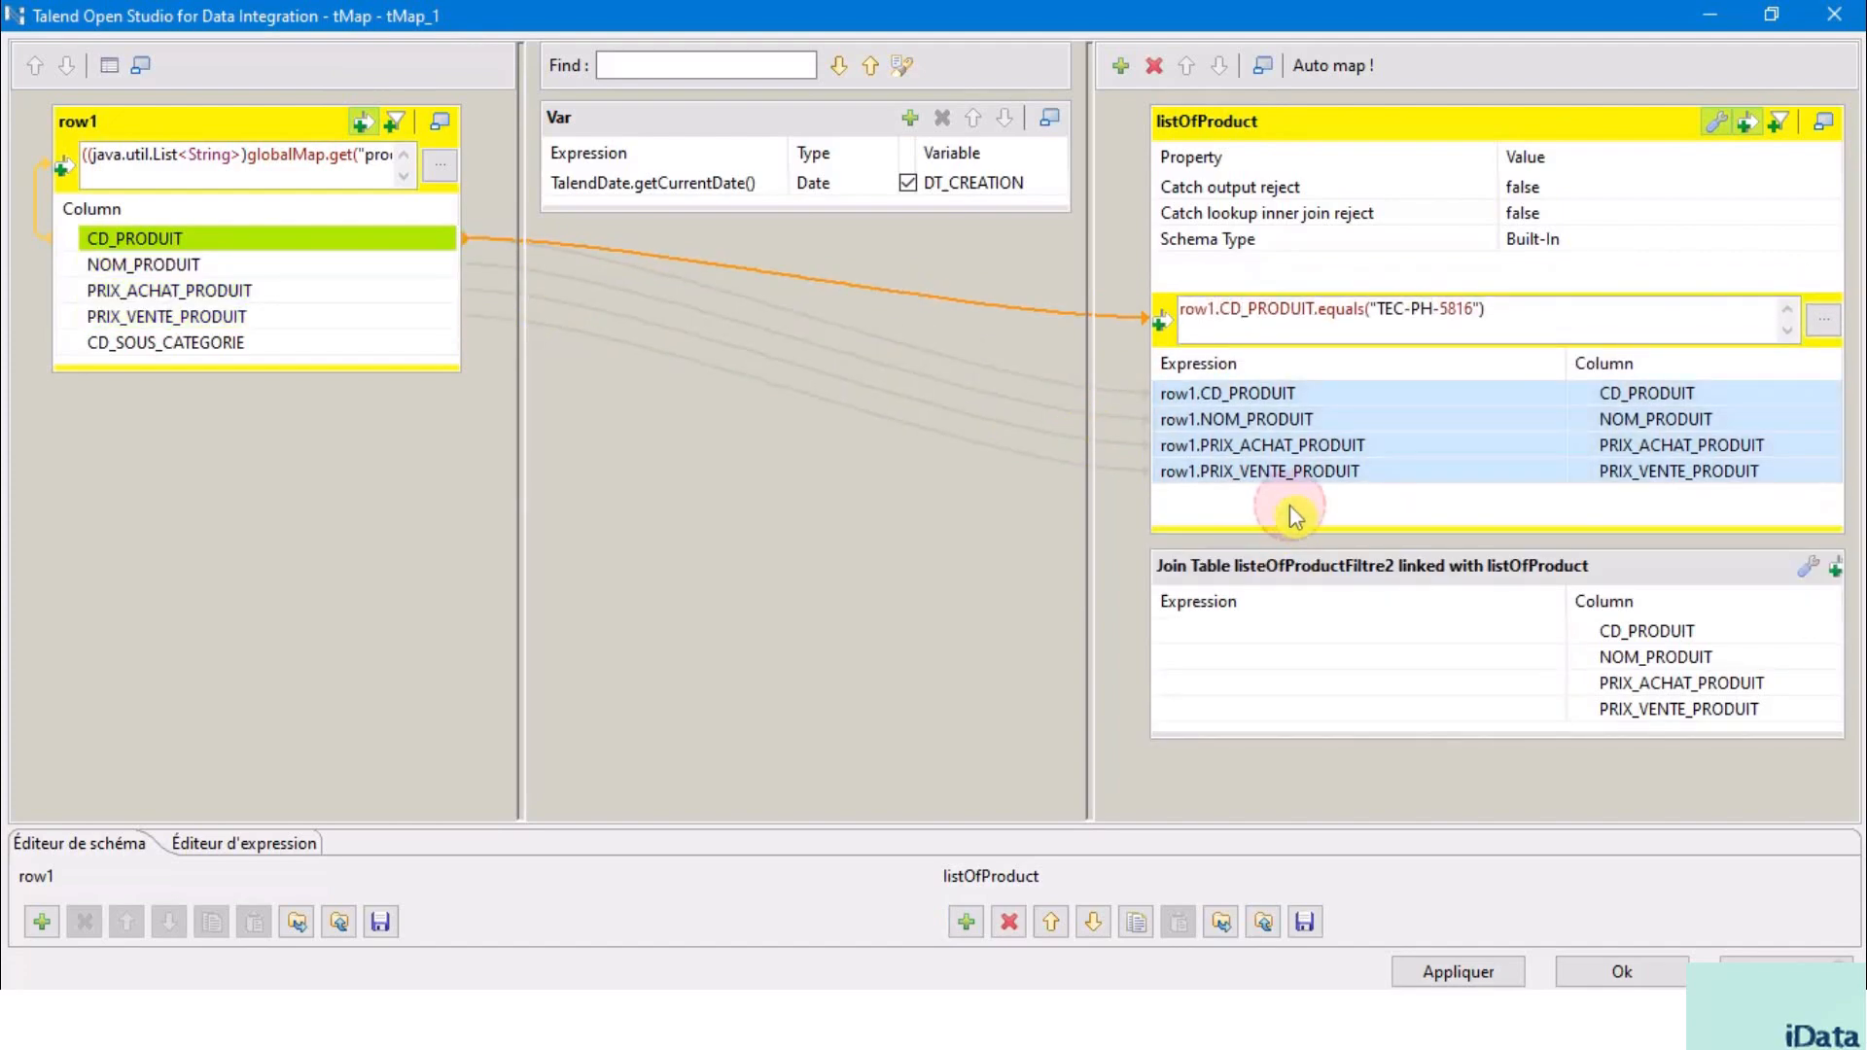
{"action": "left_click_drag", "start_coordinate": [210, 347], "coordinate": [1319, 495]}
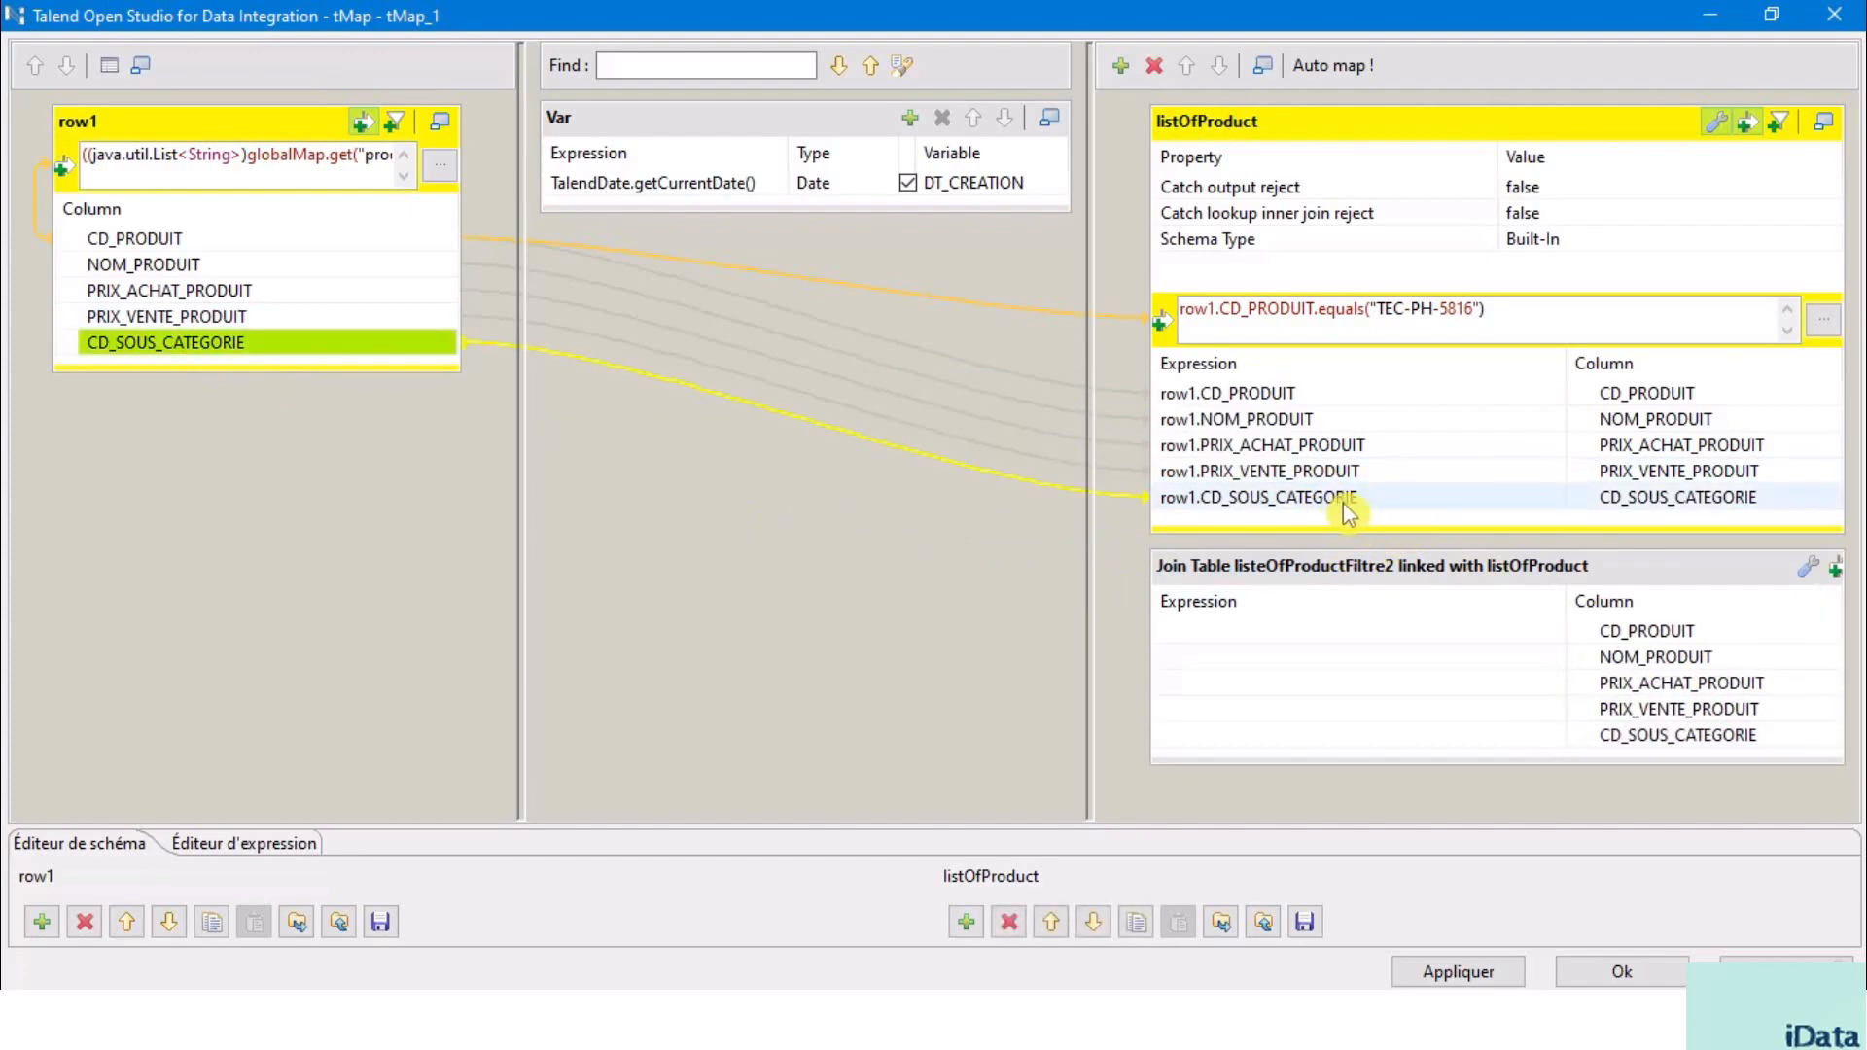
- Map the DT_CREATION variable into listOfProduct again as a new column
{"action": "left_click", "coordinate": [1629, 498]}
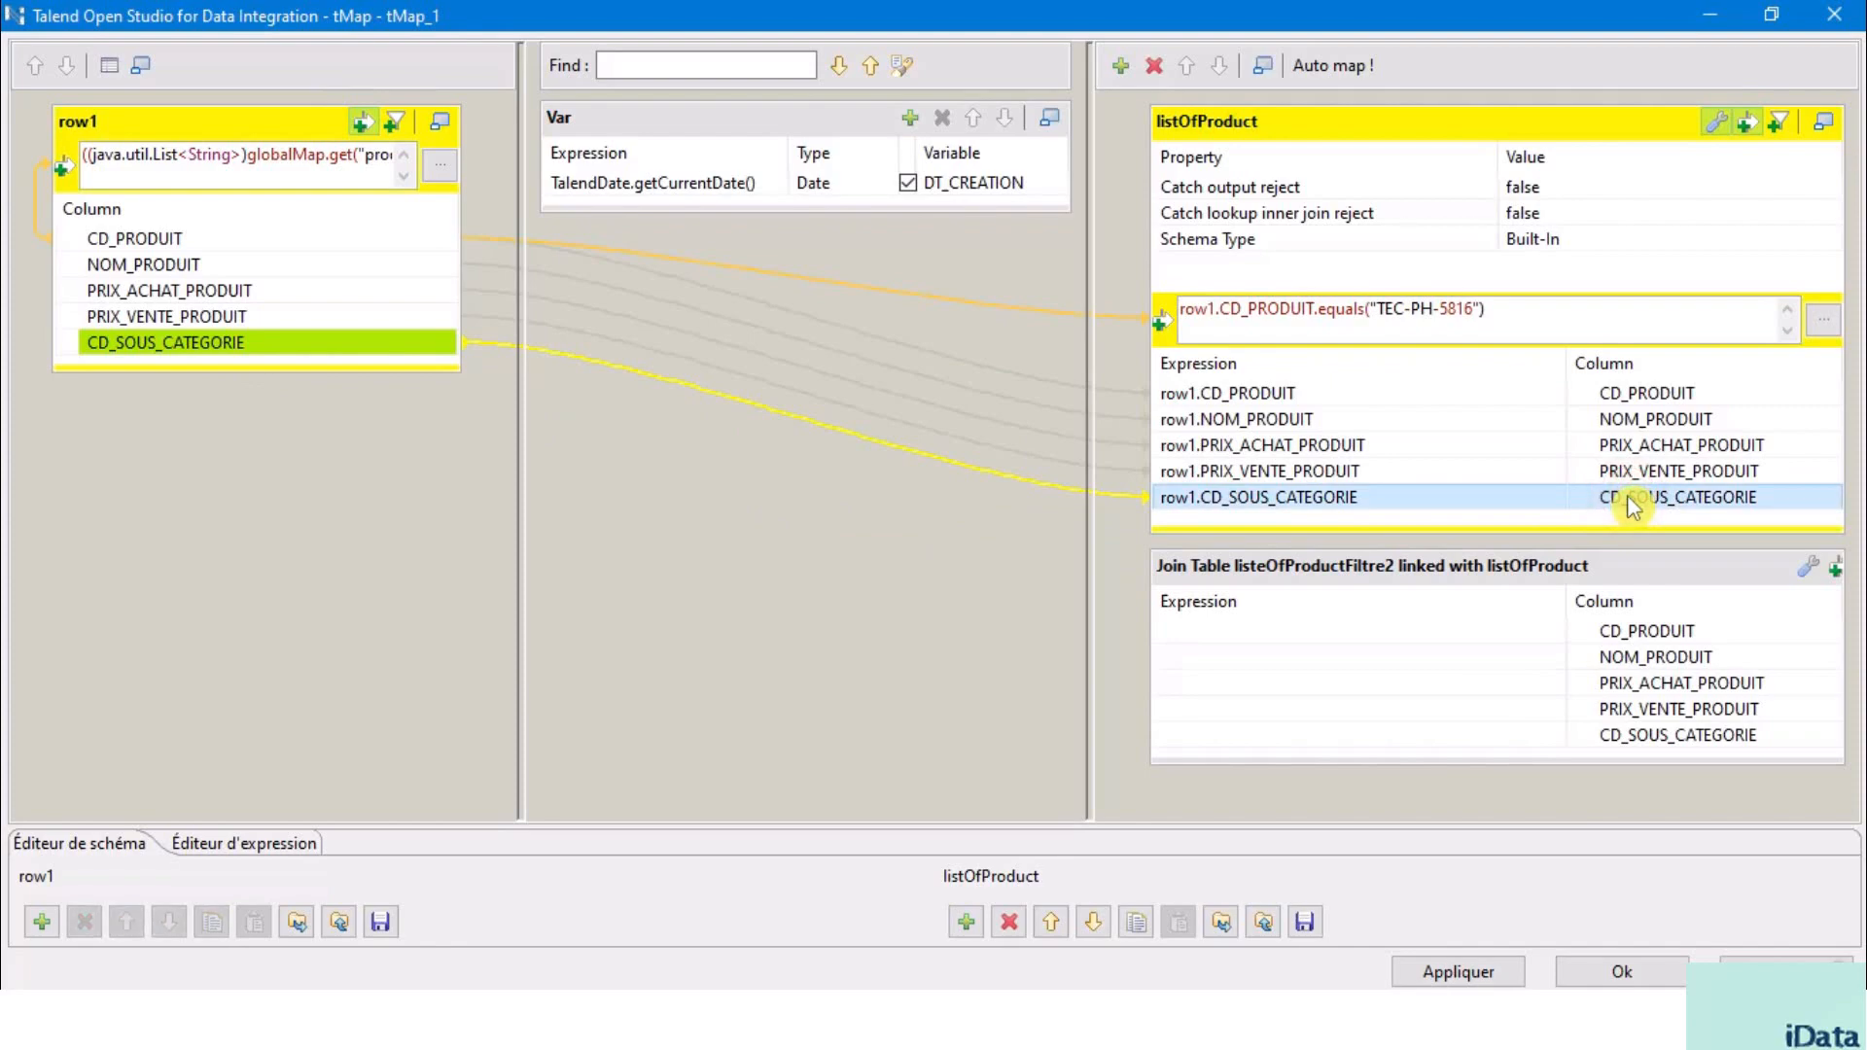
{"action": "left_click", "coordinate": [1272, 126]}
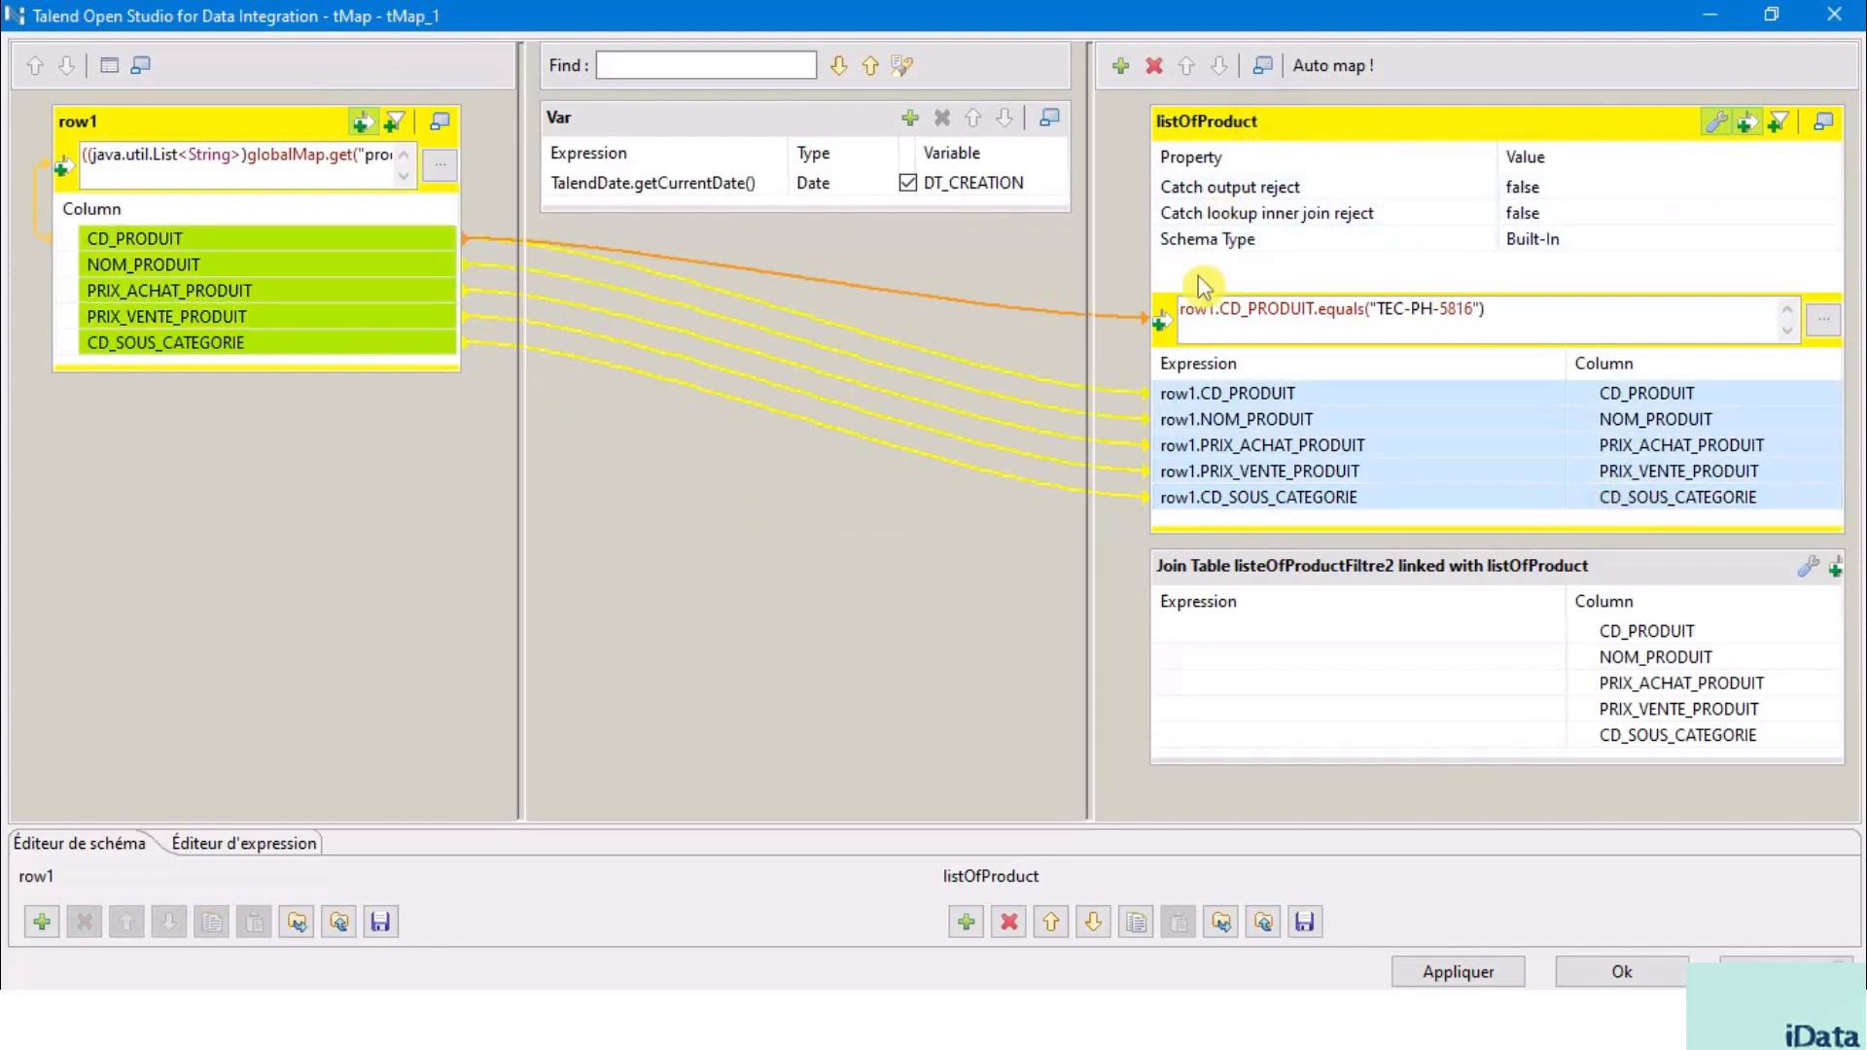
{"action": "left_click", "coordinate": [1211, 564]}
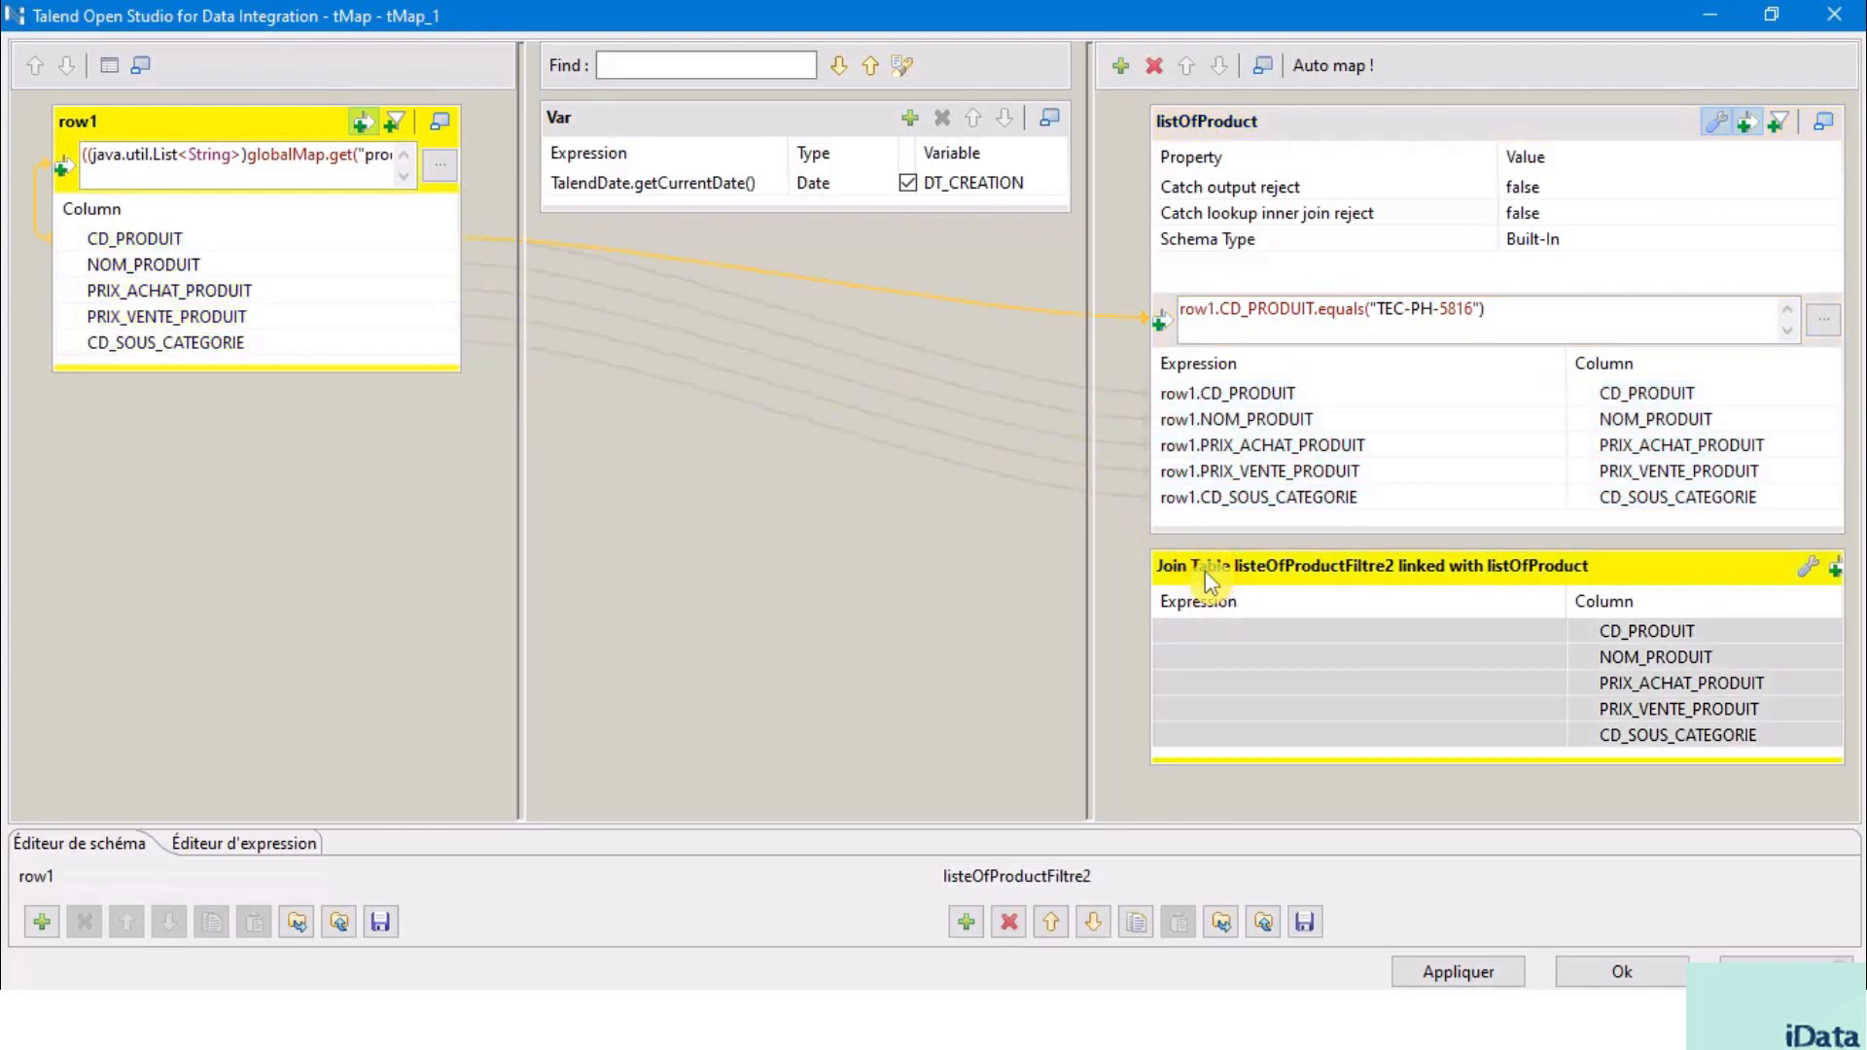
{"action": "left_click", "coordinate": [1195, 698]}
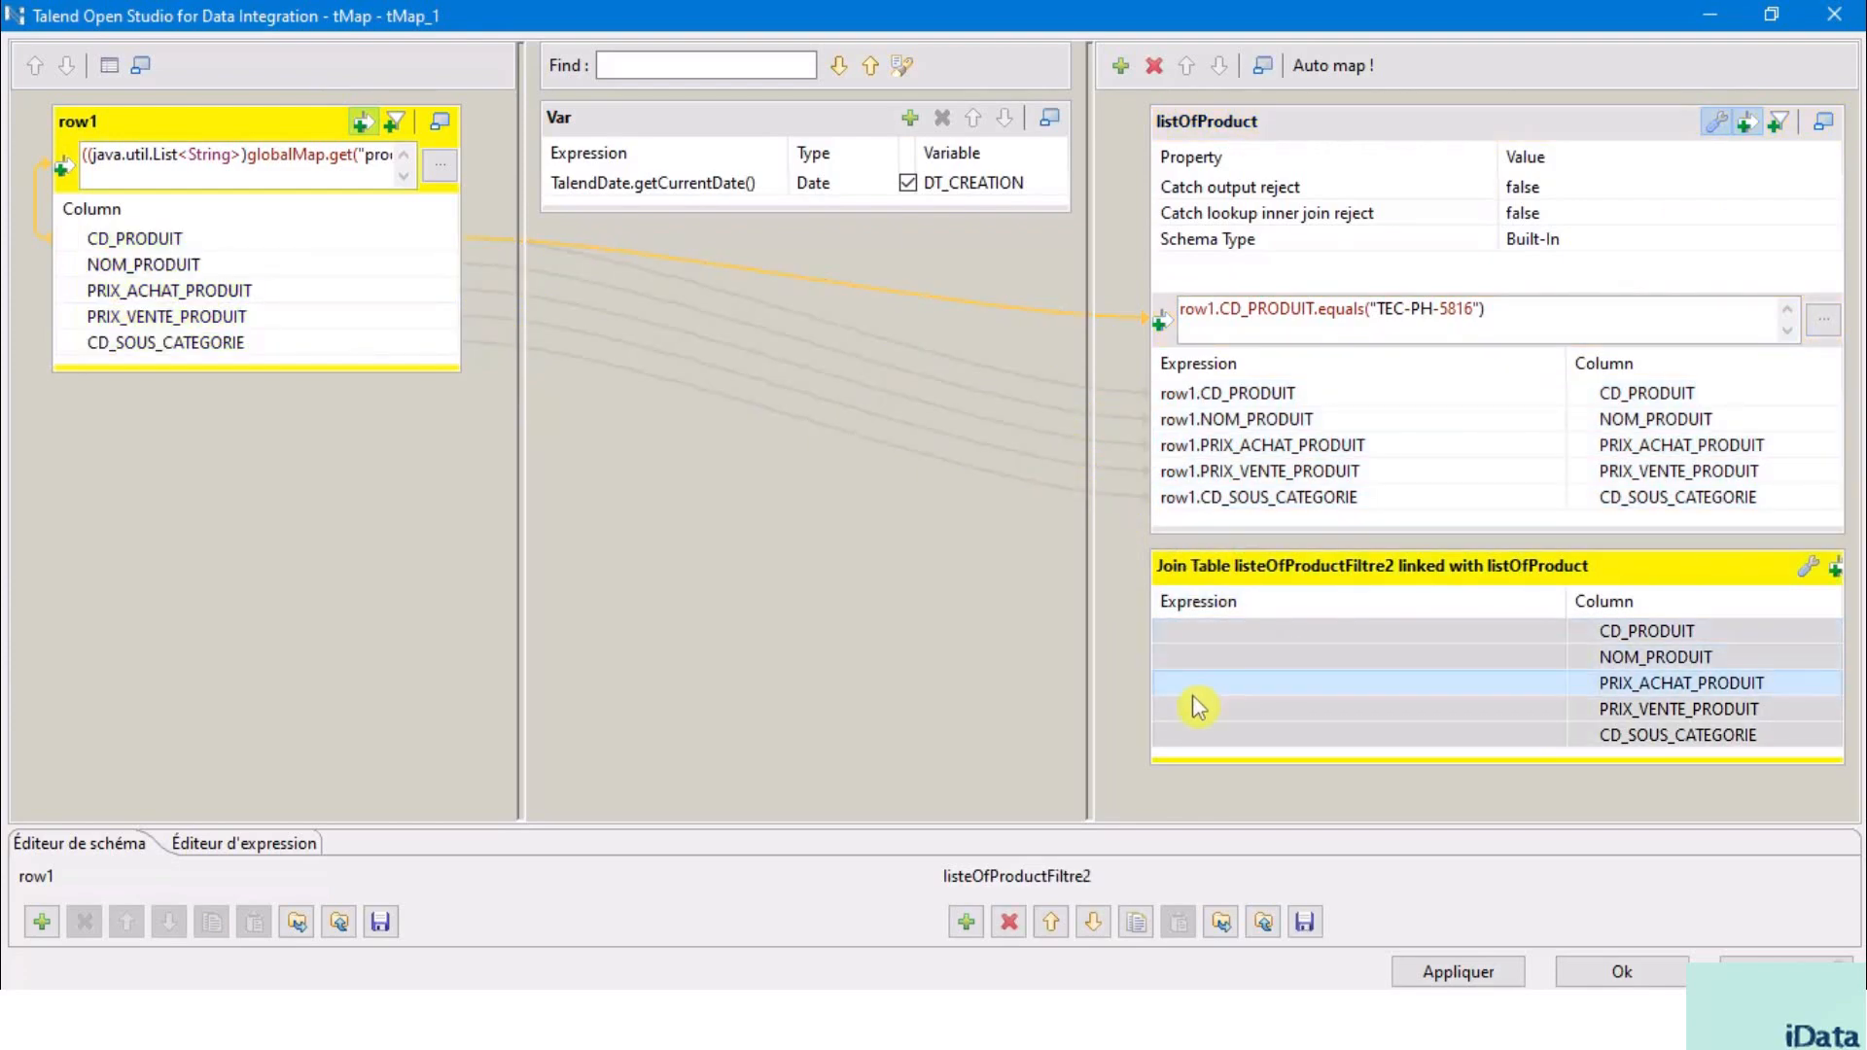
{"action": "left_click", "coordinate": [1163, 532]}
{"action": "left_click_drag", "start_coordinate": [996, 185], "coordinate": [1246, 544]}
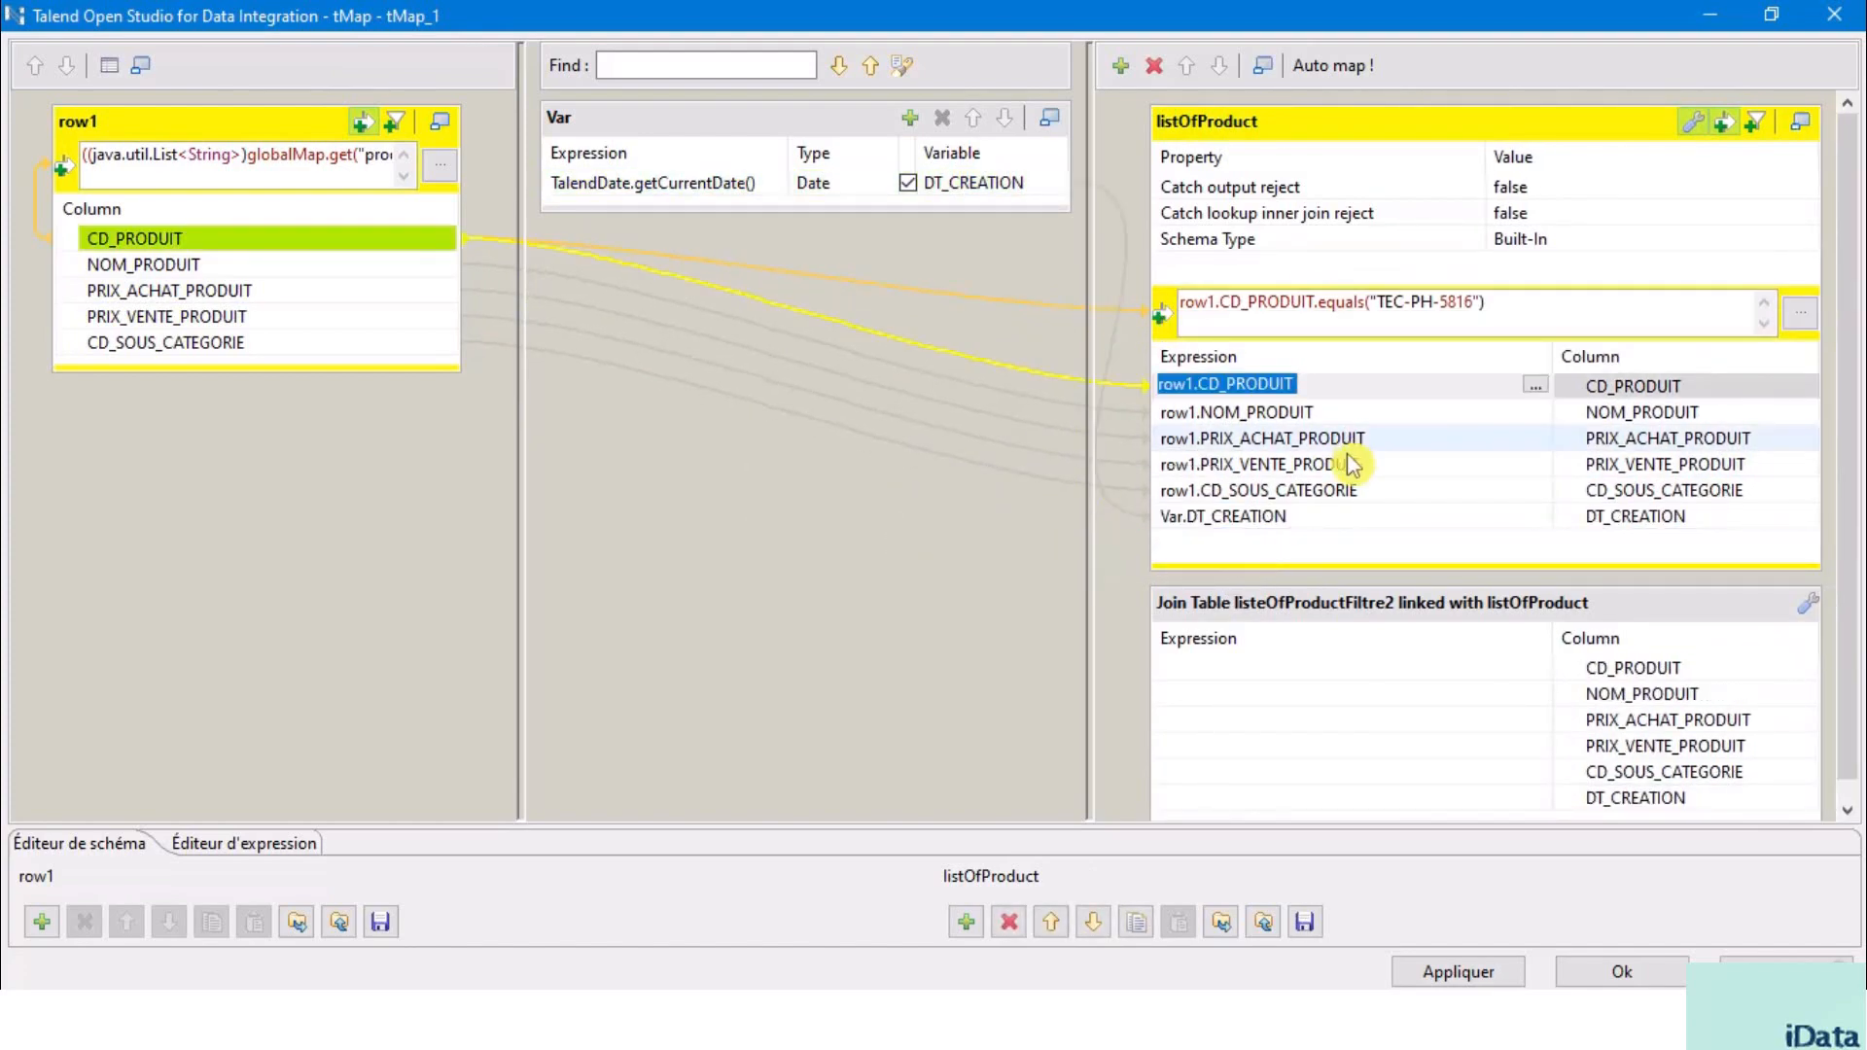
- Copy the row1.CD_PRODUIT, row1.NOM_PRODUIT and row1.PRIX_ACHAT_PRODUIT expressions from listOfProduct into the matching columns of listeOfProductFiltre2
{"action": "left_click", "coordinate": [1240, 669]}
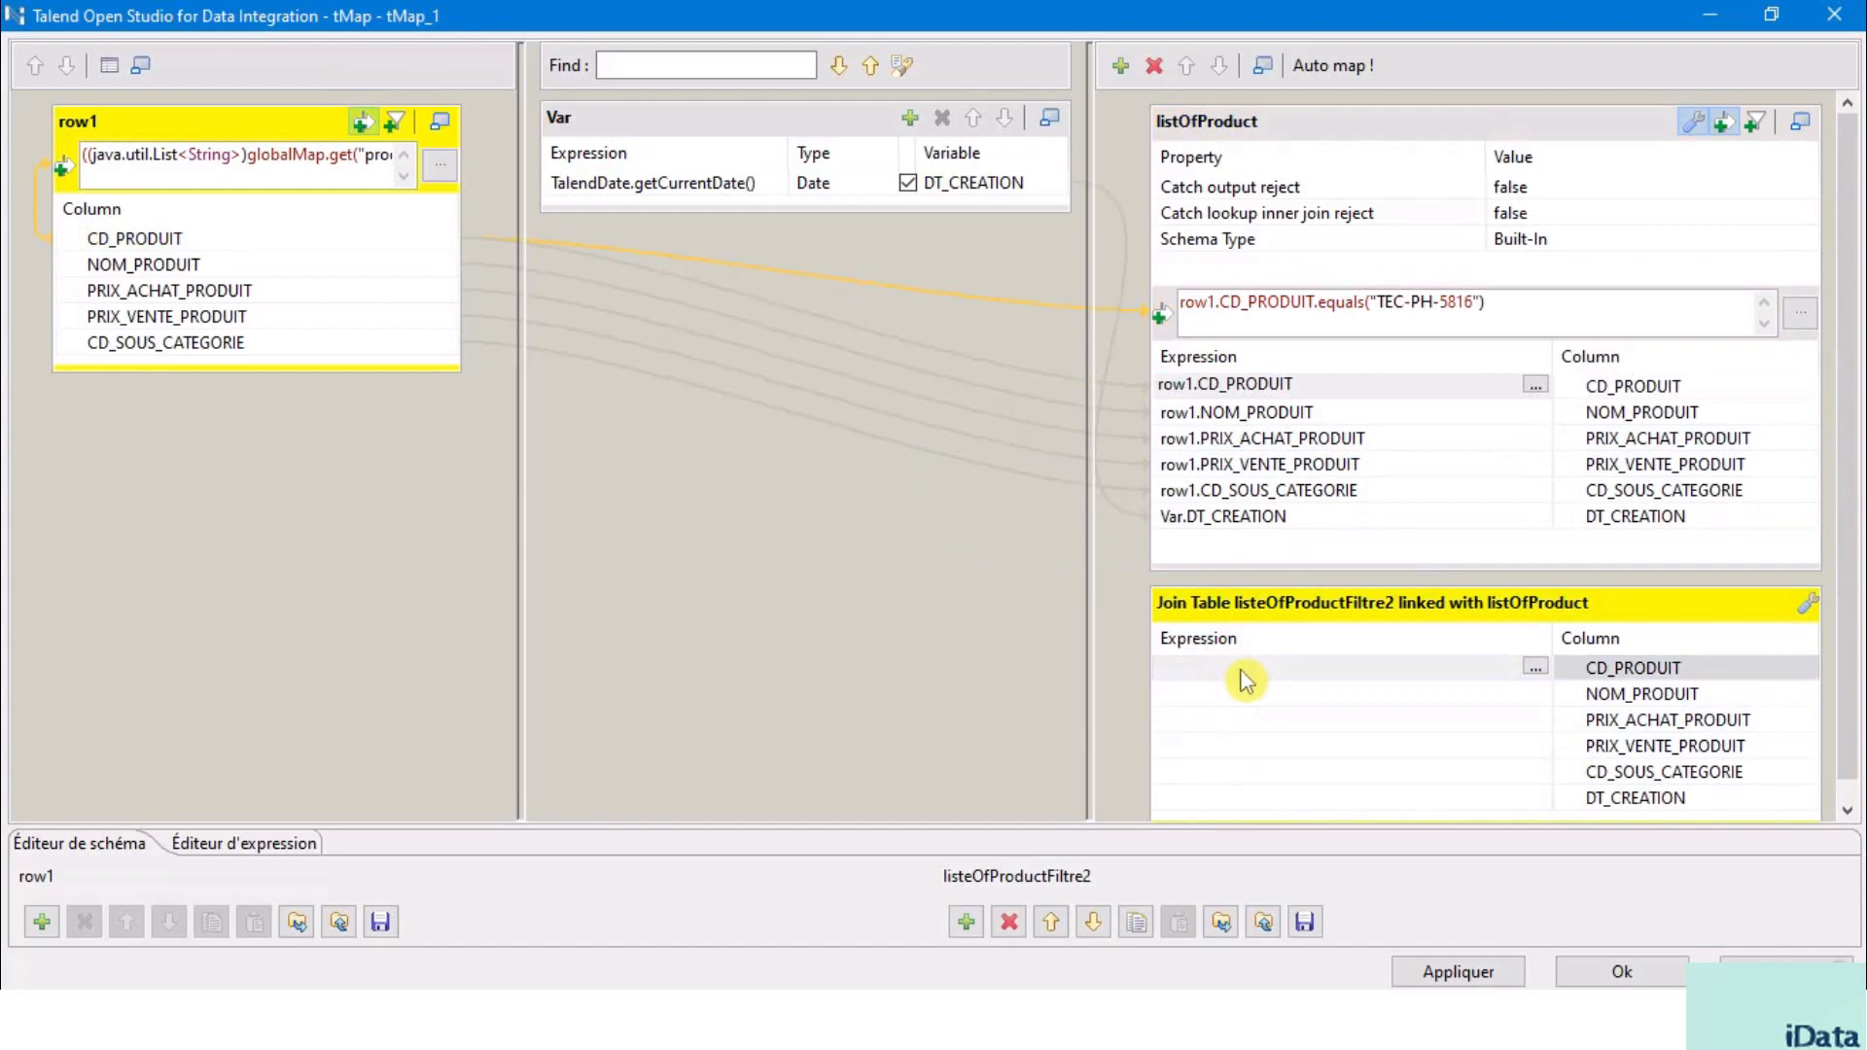
{"action": "left_click", "coordinate": [1259, 410]}
{"action": "key", "text": "ctrl+c"}
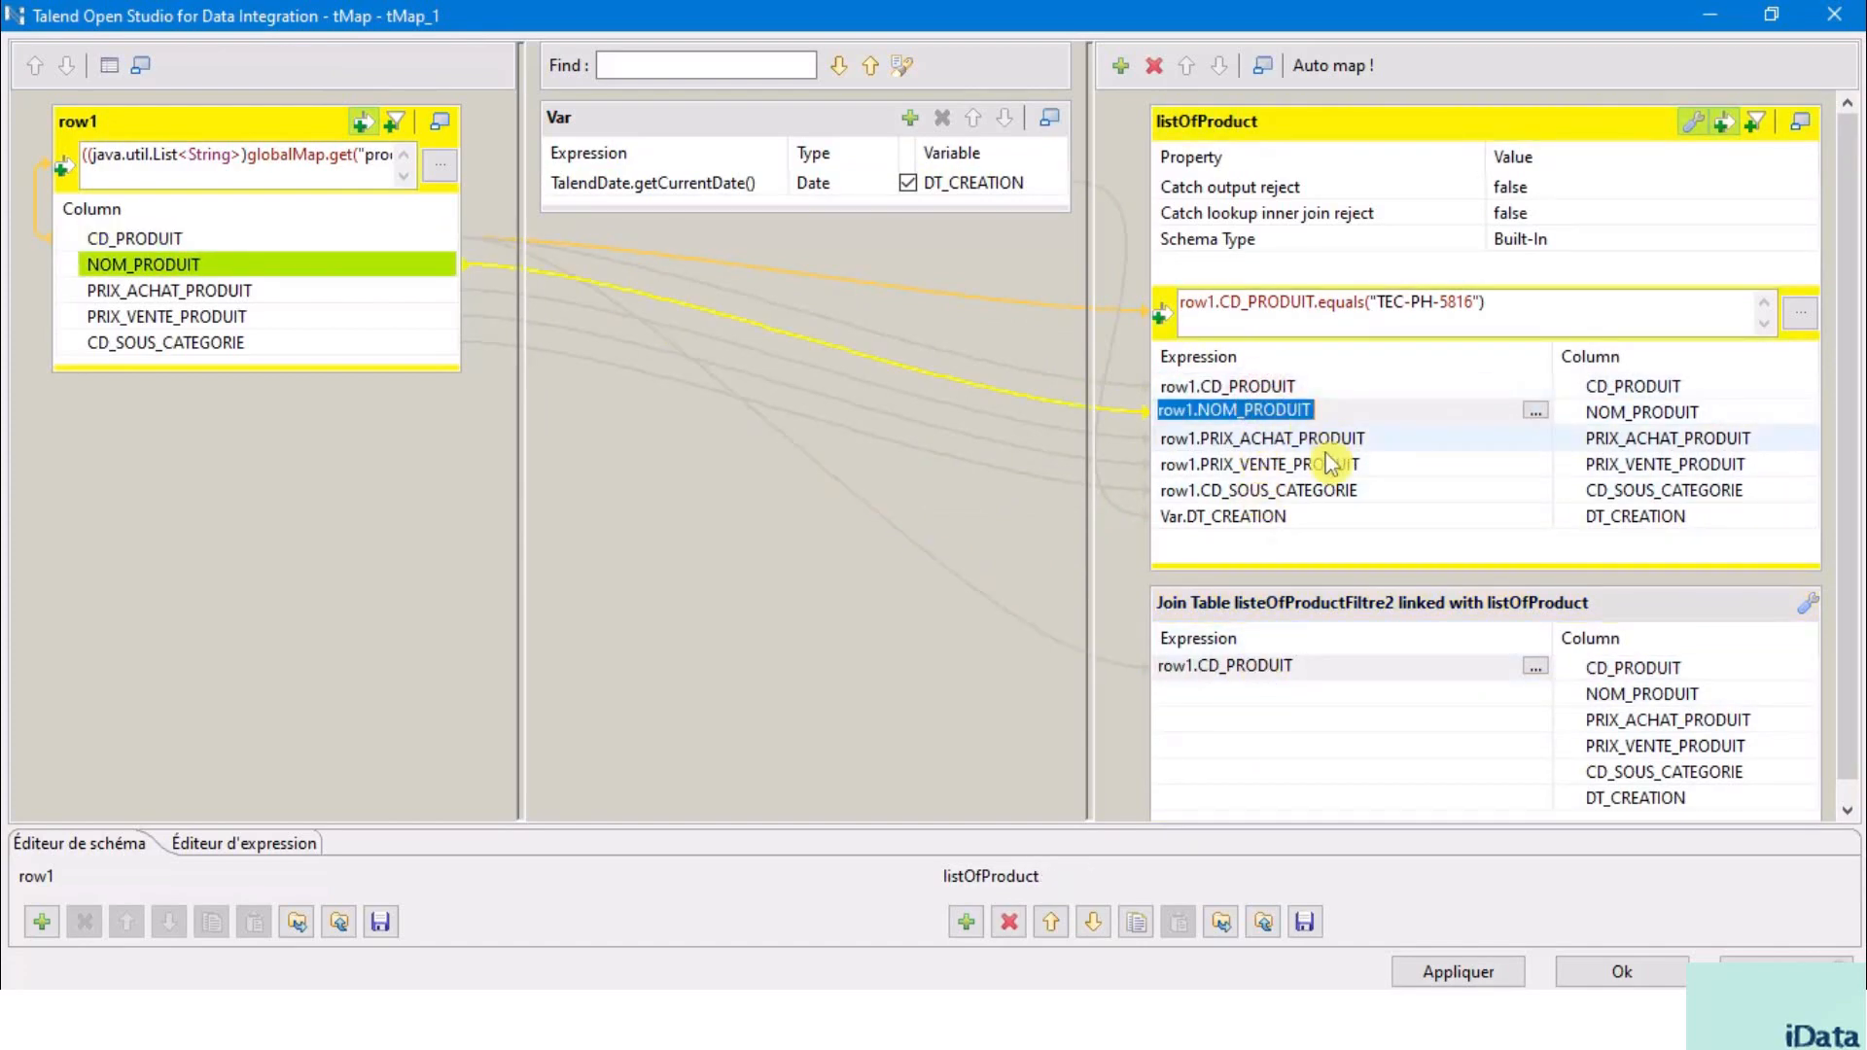
{"action": "left_click", "coordinate": [1211, 691]}
{"action": "key", "text": "ctrl+v"}
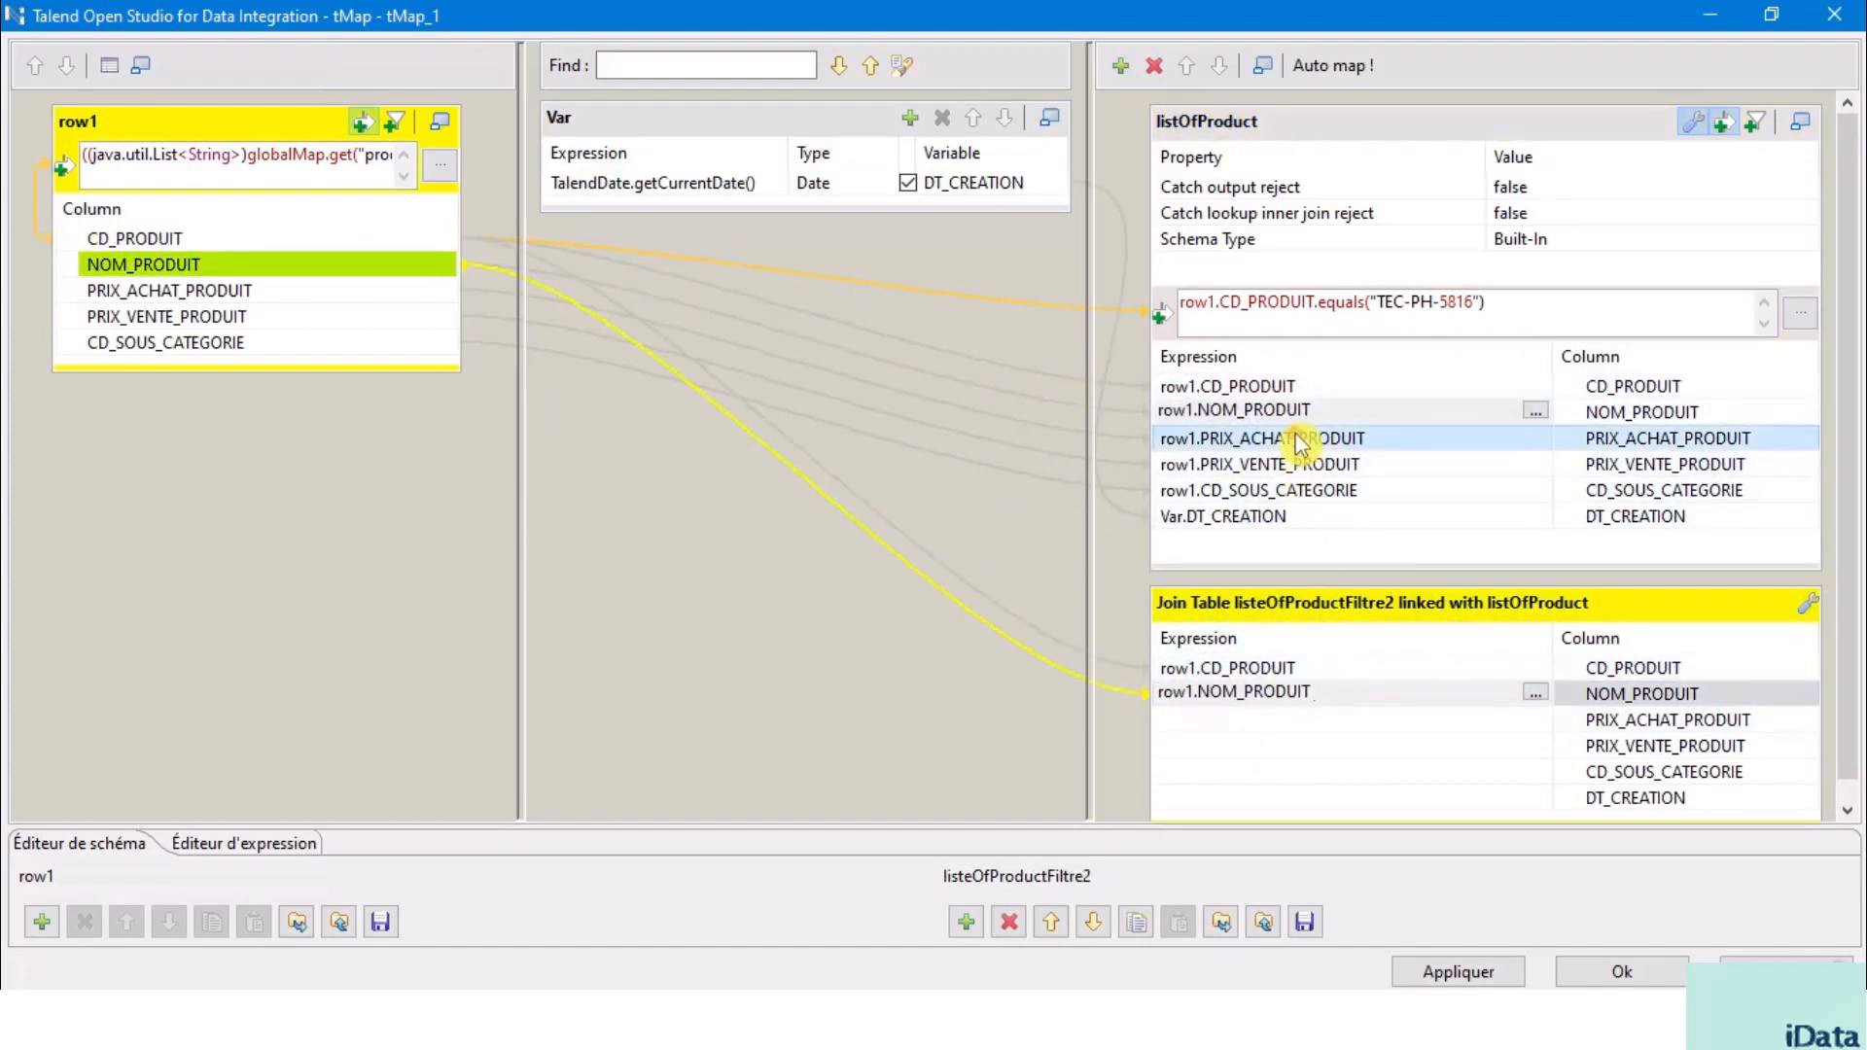
{"action": "left_click", "coordinate": [1300, 442]}
{"action": "key", "text": "ctrl+c"}
{"action": "left_click", "coordinate": [1245, 719]}
{"action": "key", "text": "ctrl+v"}
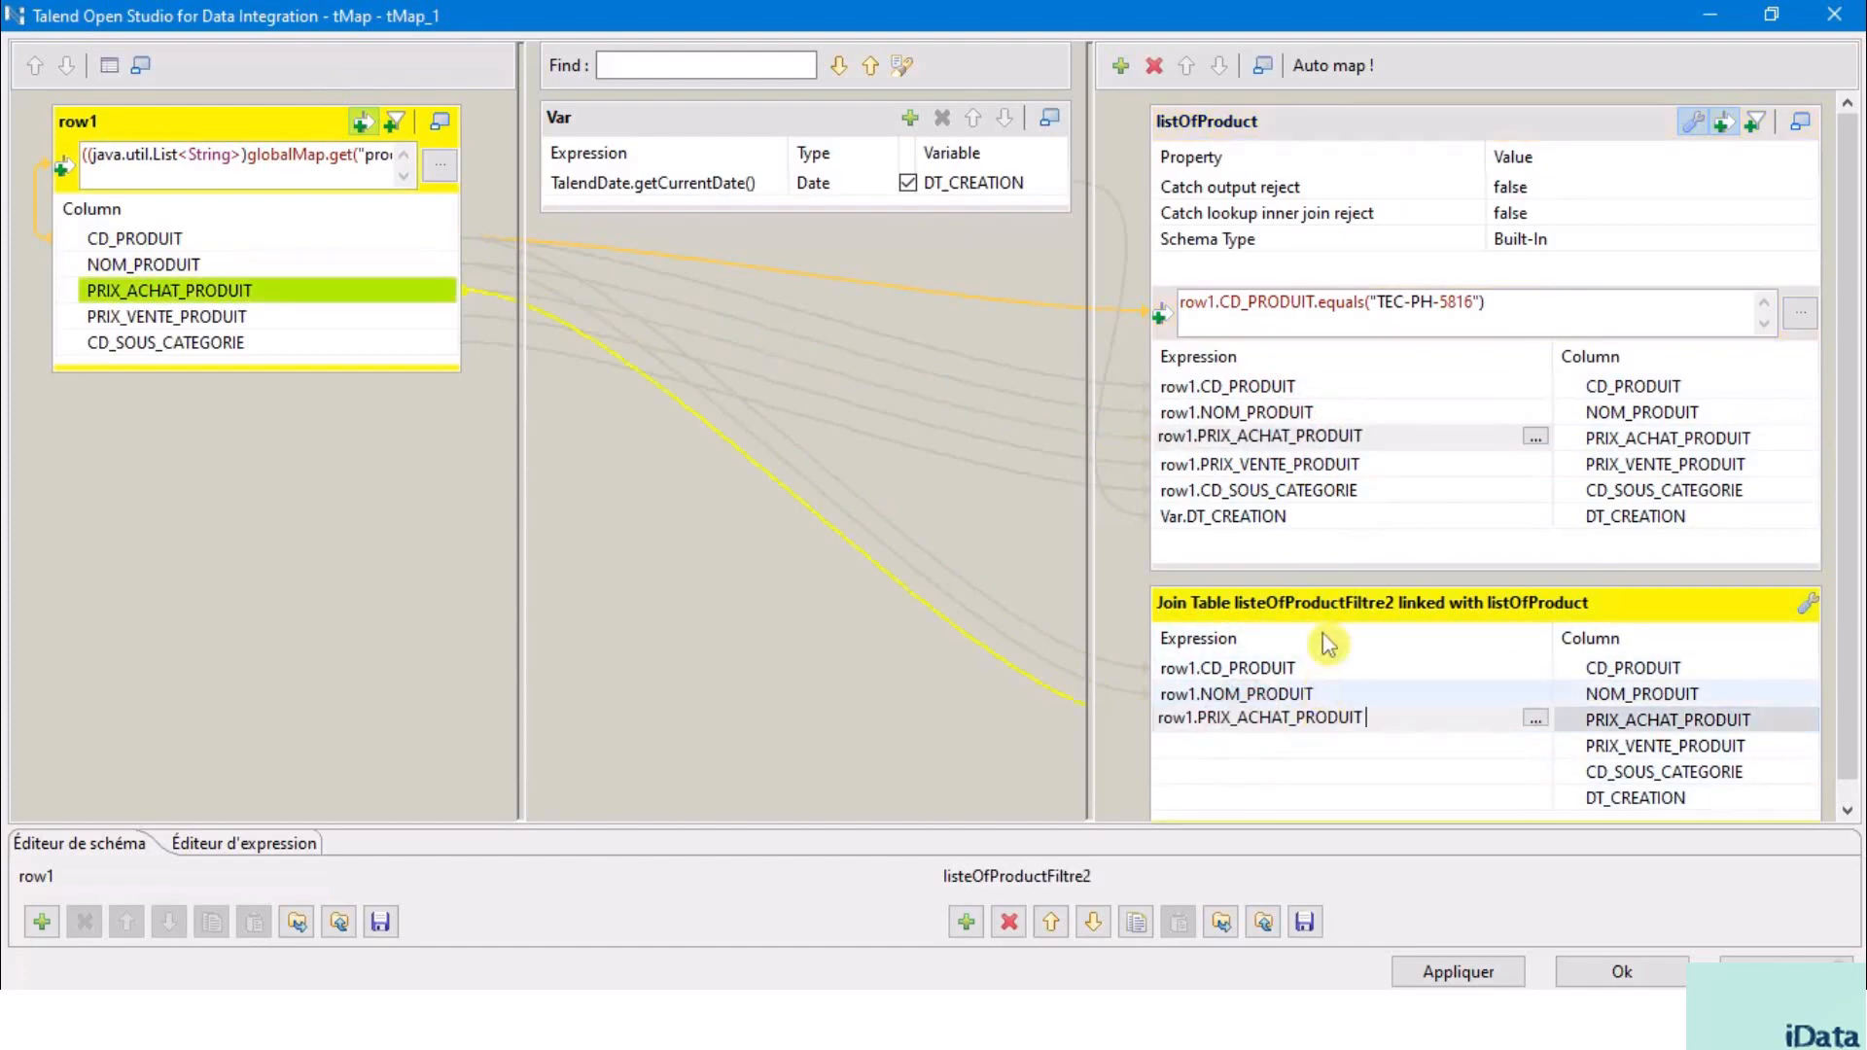
- Copy the row1.PRIX_VENTE_PRODUIT, row1.CD_SOUS_CATEGORIE and Var.DT_CREATION expressions from listOfProduct into the matching columns of listeOfProductFiltre2
{"action": "left_click", "coordinate": [1264, 465]}
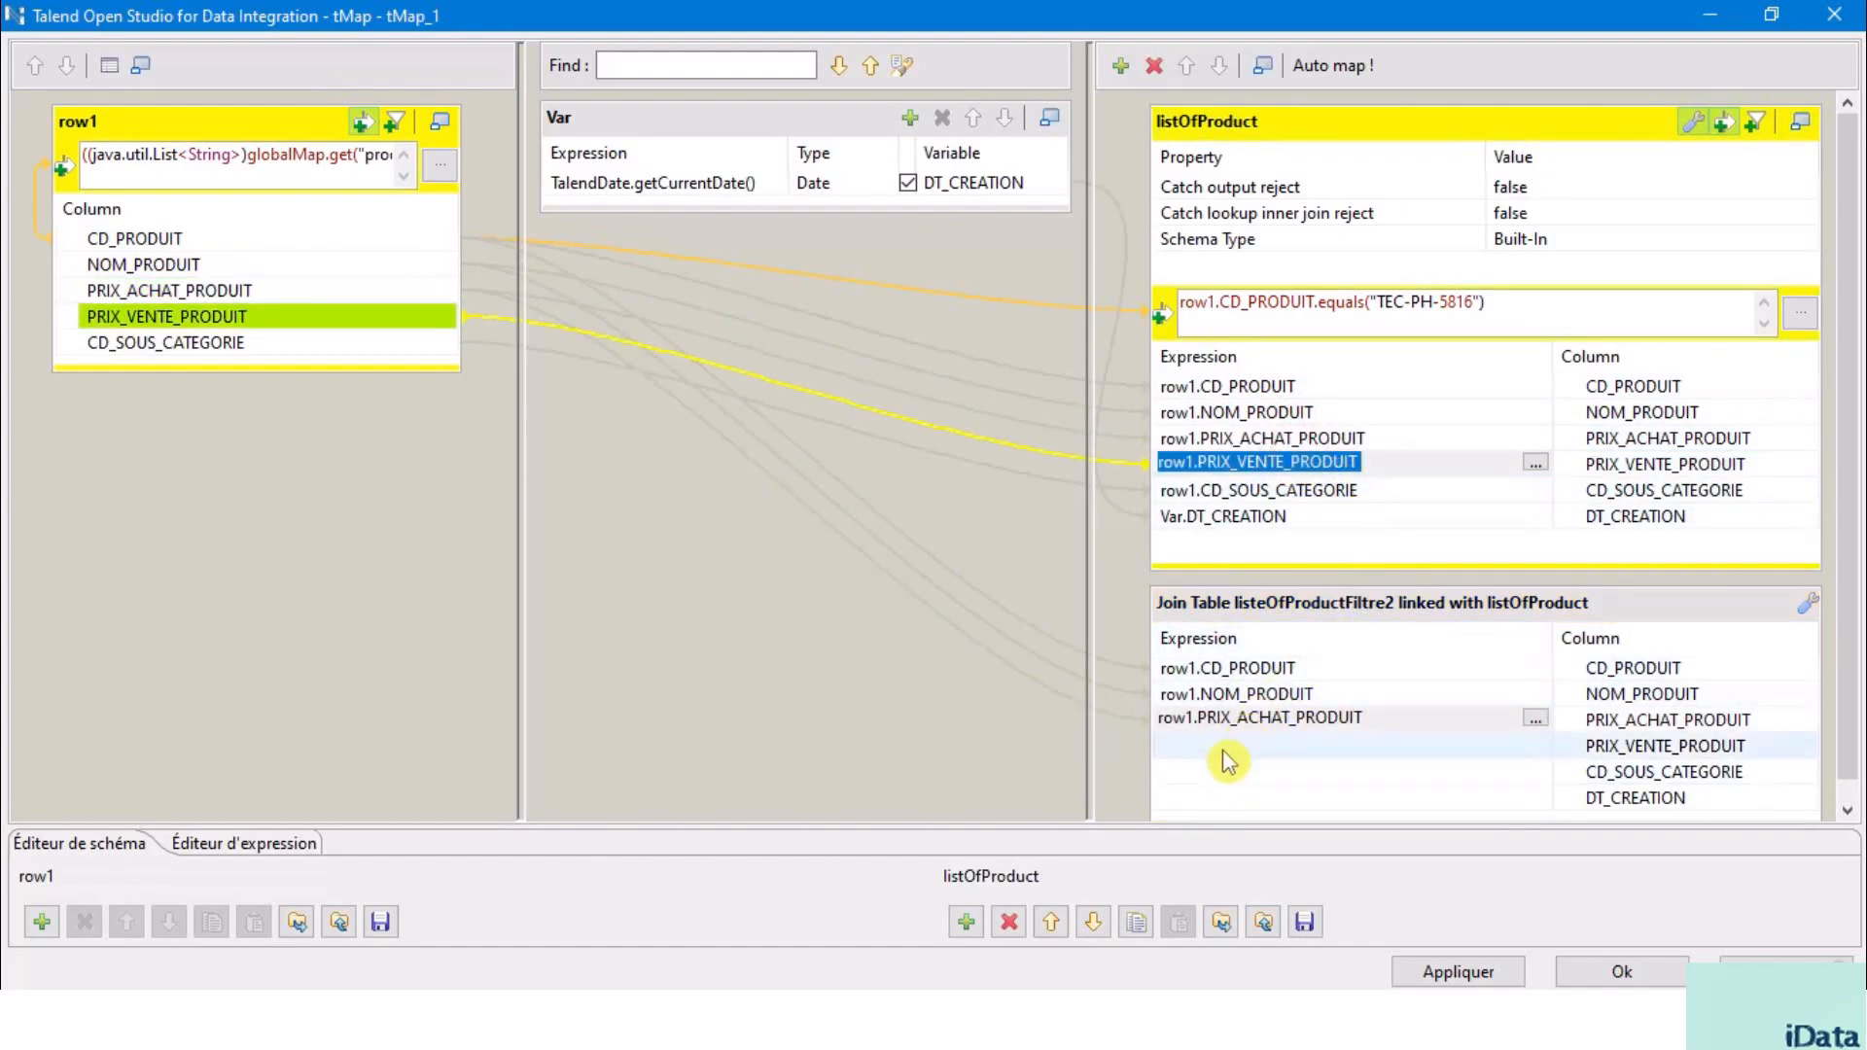
{"action": "key", "text": "ctrl+c"}
{"action": "left_click", "coordinate": [1221, 747]}
{"action": "key", "text": "ctrl+v"}
{"action": "left_click", "coordinate": [1308, 488]}
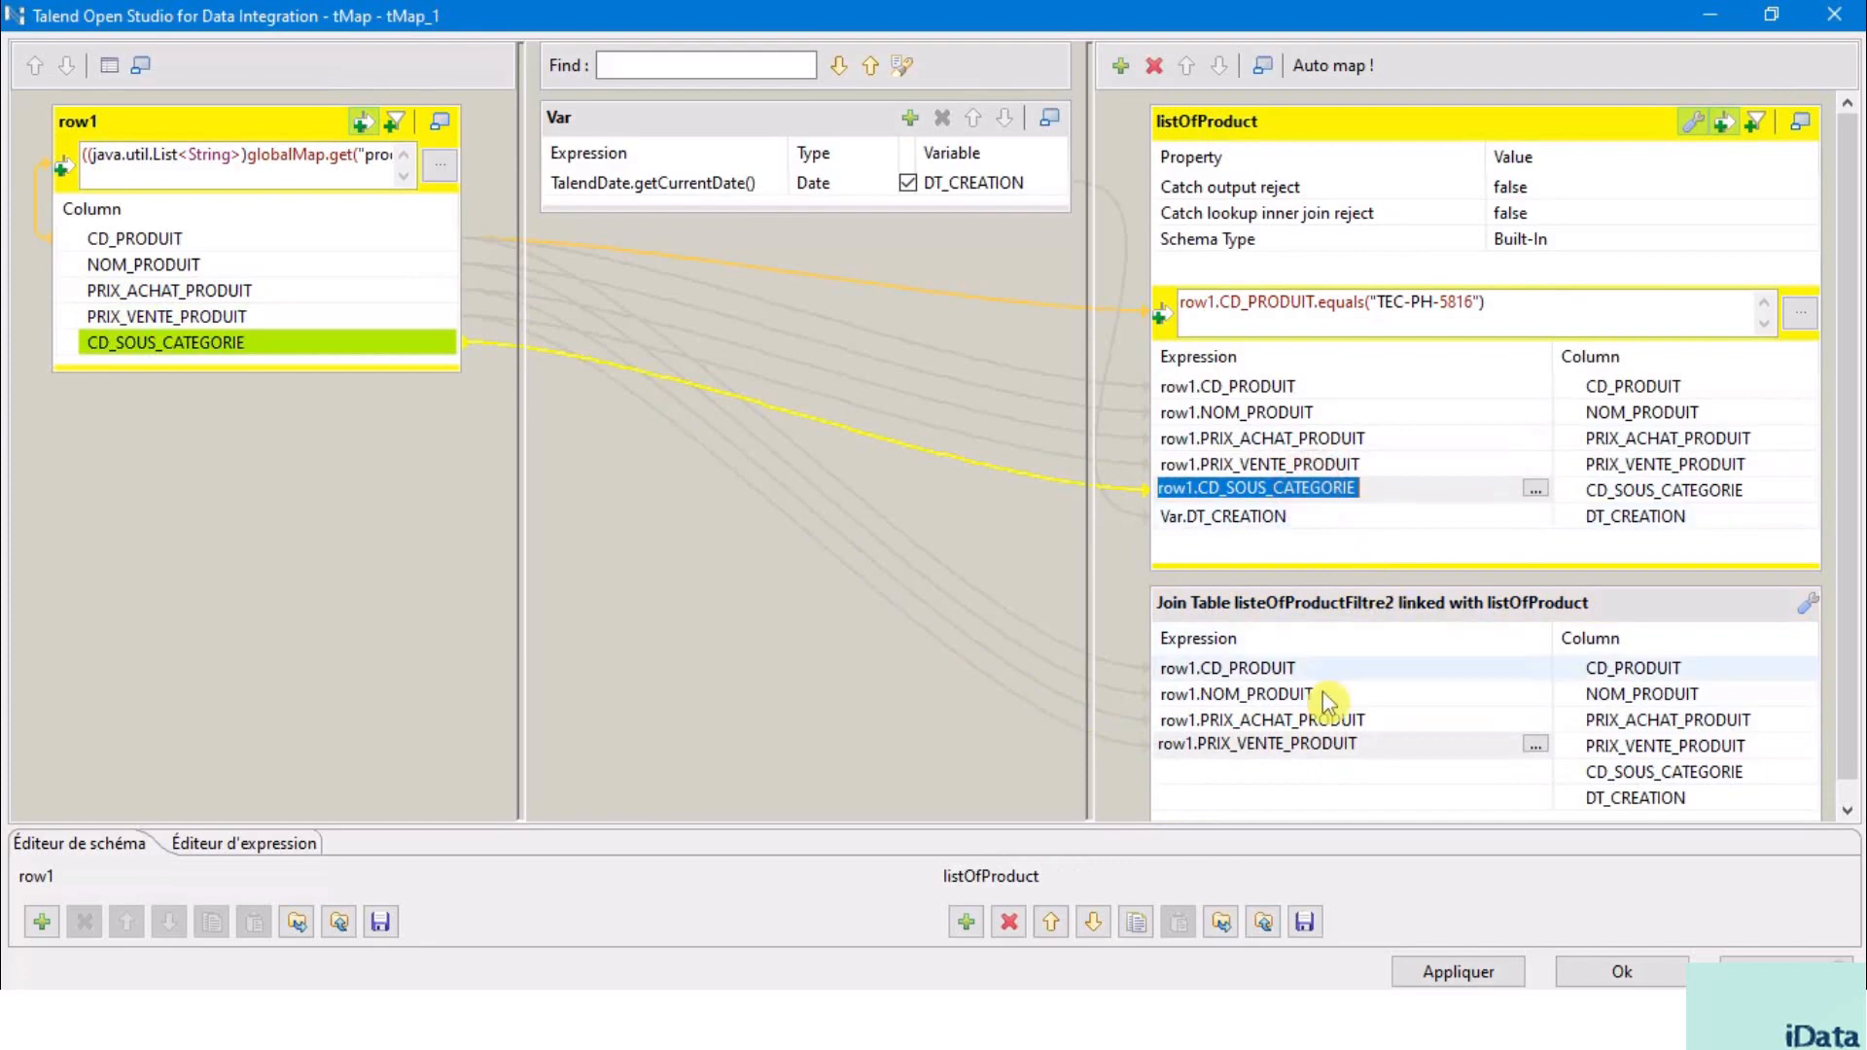
{"action": "key", "text": "ctrl+c"}
{"action": "left_click", "coordinate": [1269, 769]}
{"action": "key", "text": "ctrl+v"}
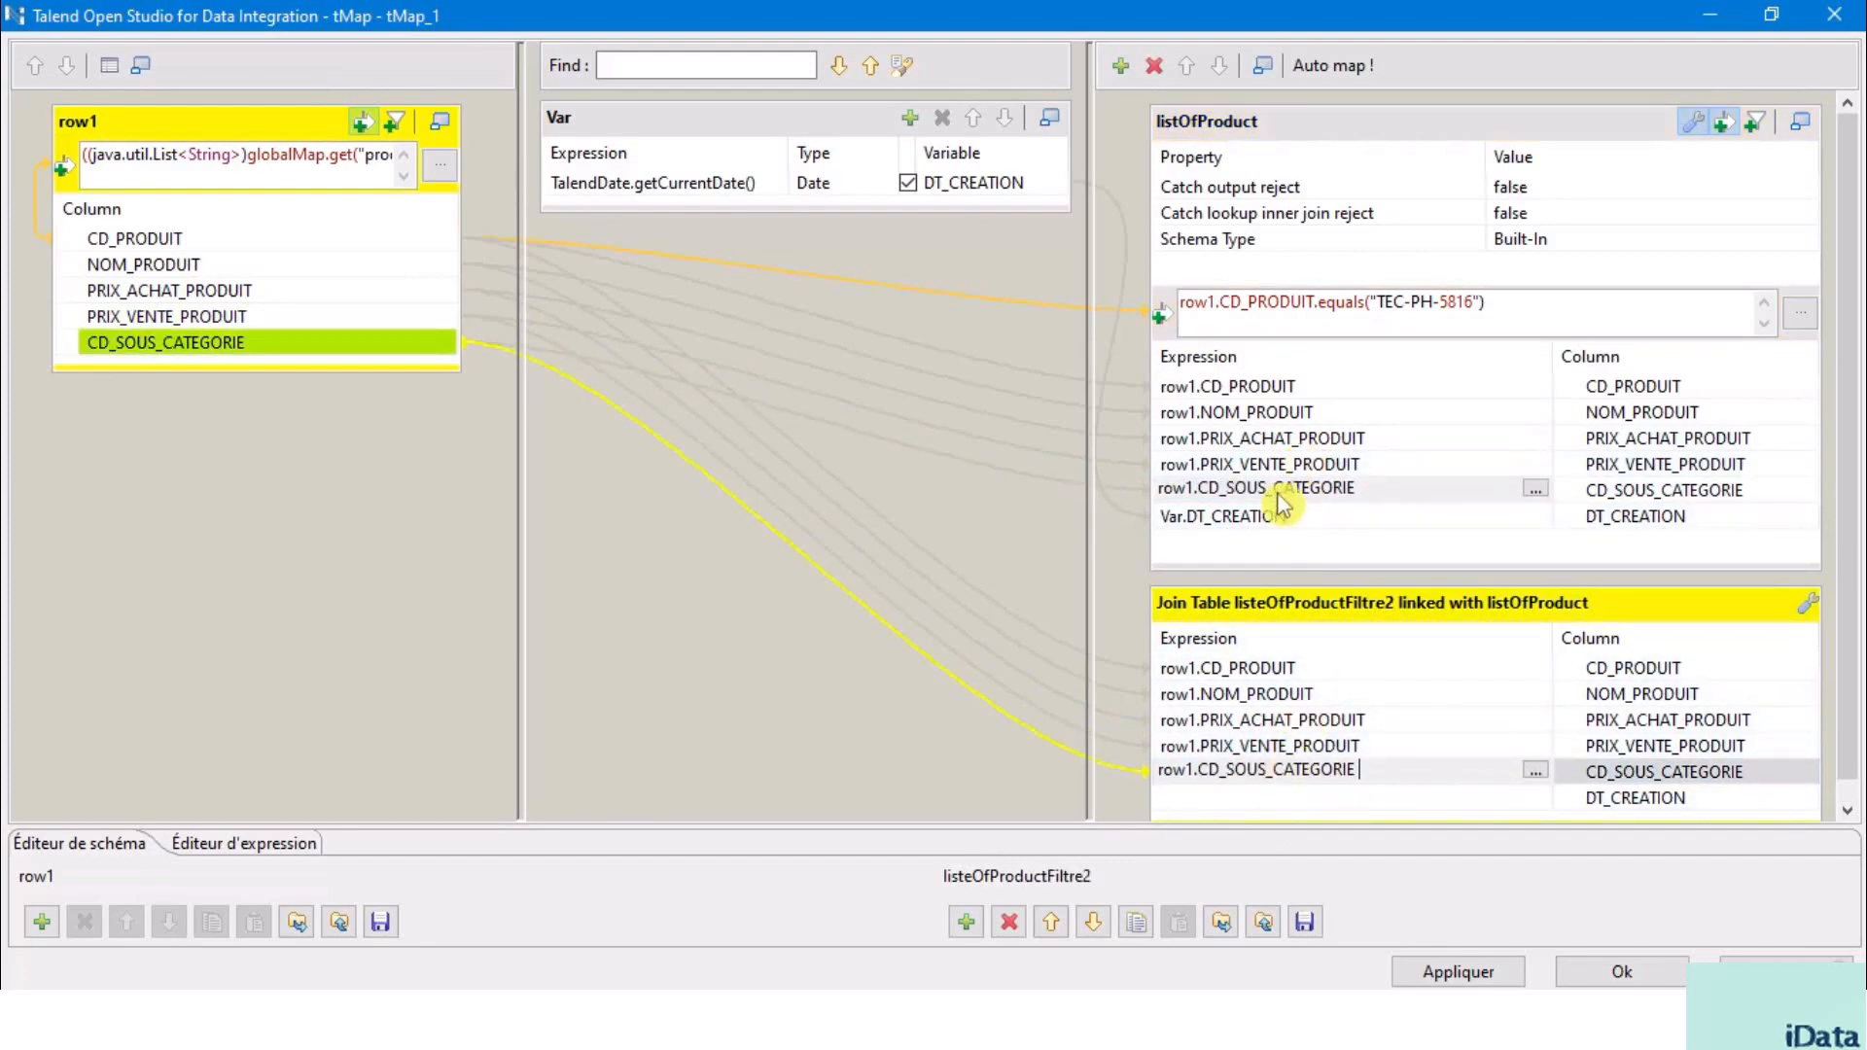
{"action": "left_click", "coordinate": [1264, 515]}
{"action": "key", "text": "ctrl+c"}
{"action": "left_click", "coordinate": [1289, 797]}
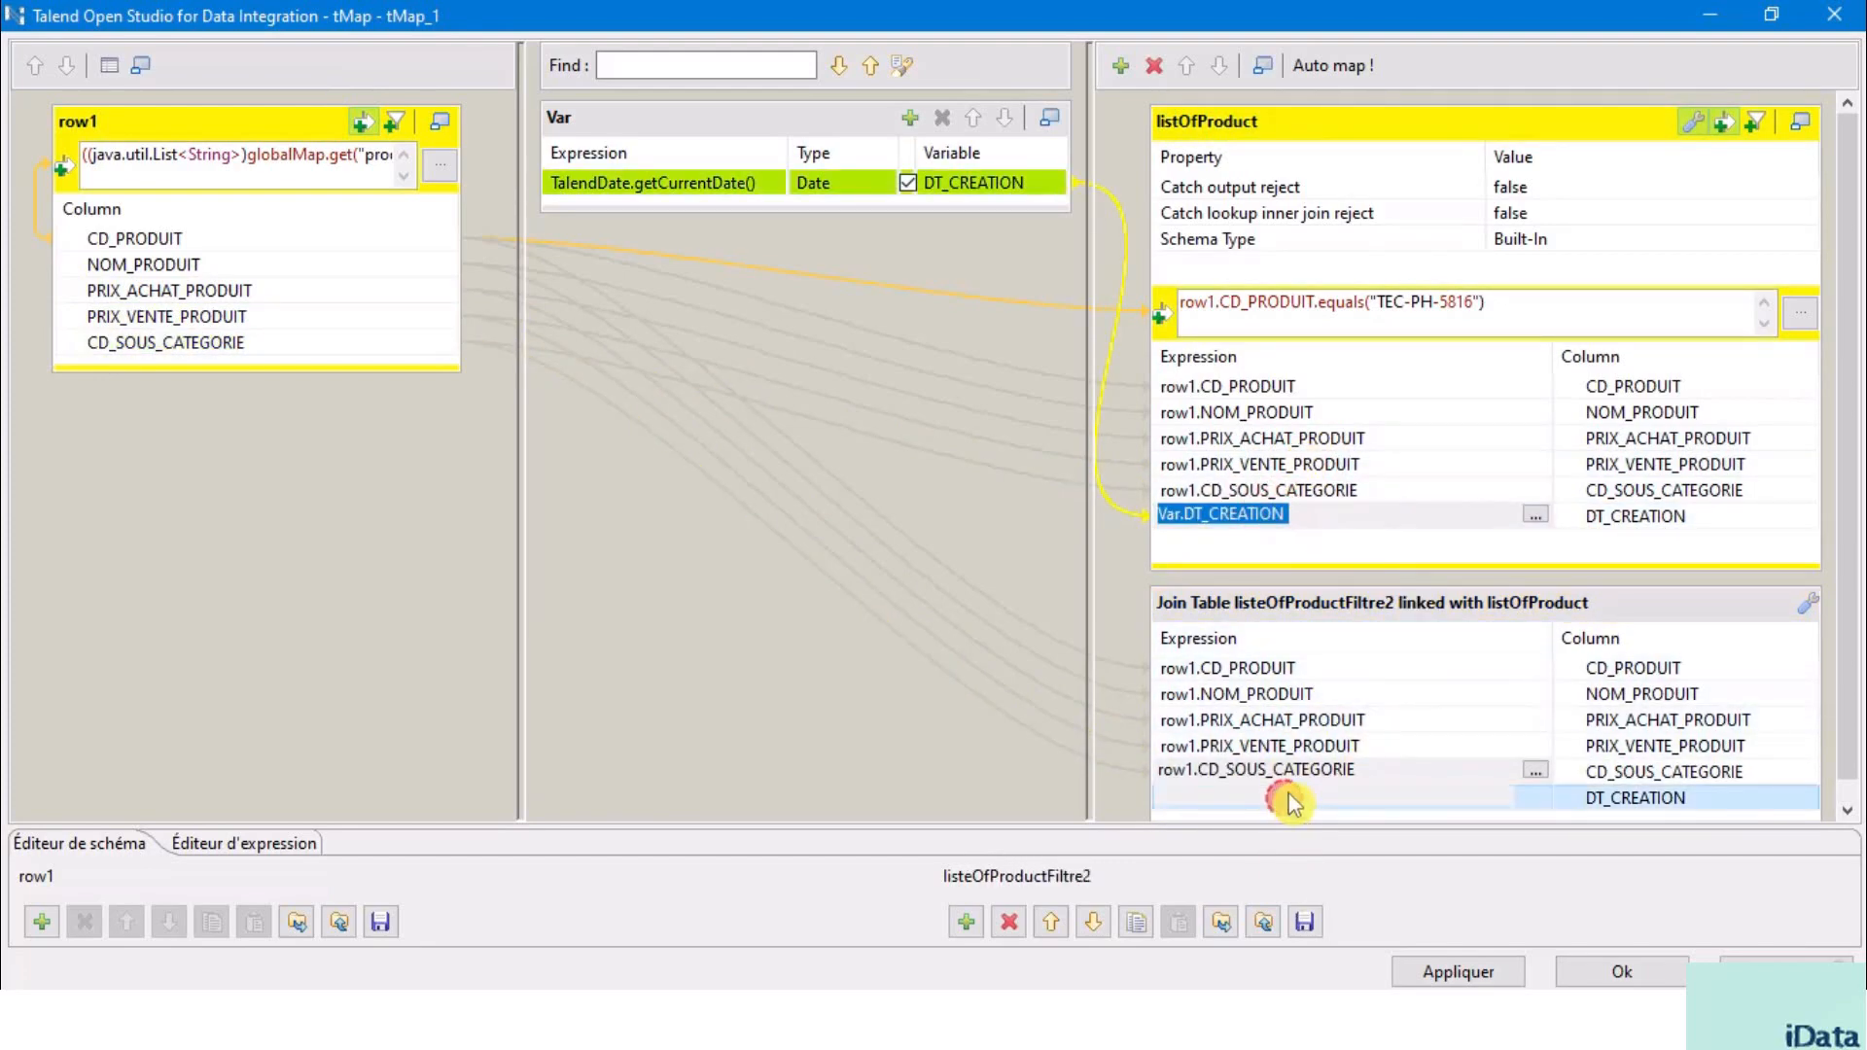
{"action": "key", "text": "ctrl+v"}
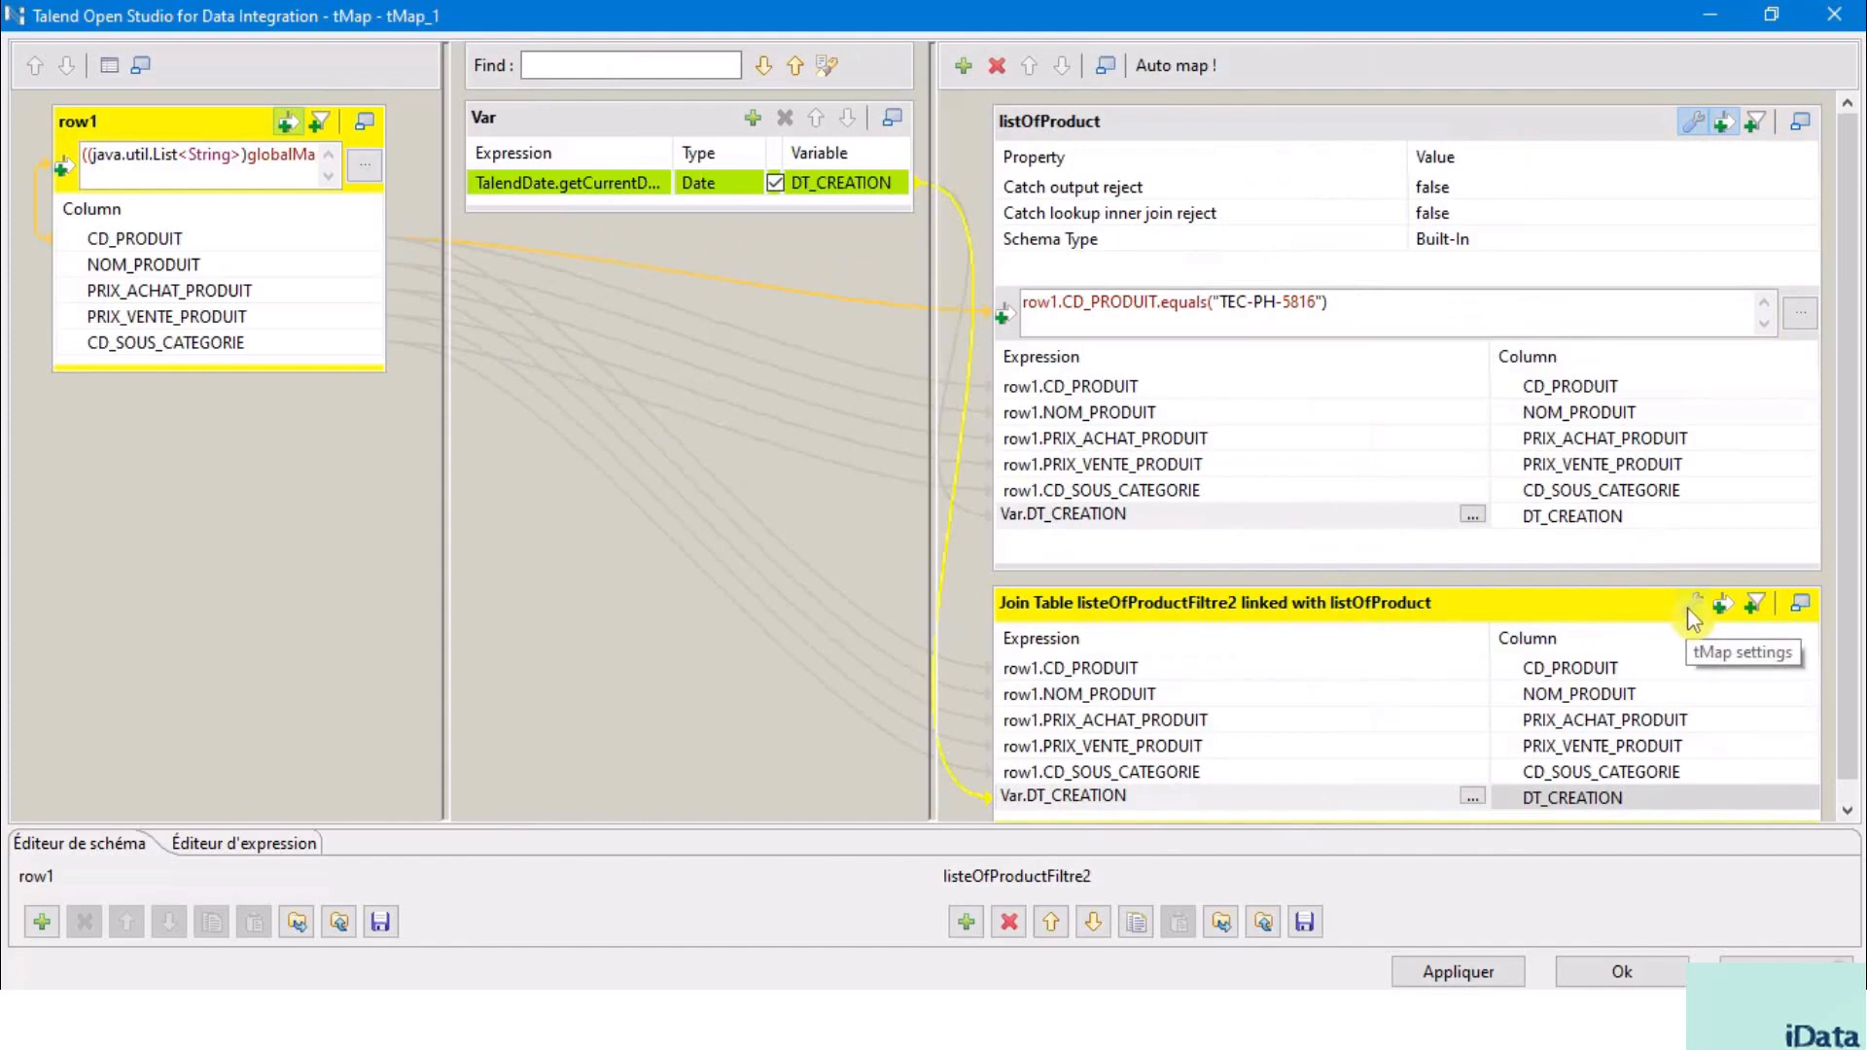
- Enable the expression filter on listeOfProductFiltre2 and base it on listOfProduct's filter, changed to row1.CD_PRODUIT.equals("FUR-CH-5379")
{"action": "left_click", "coordinate": [1361, 136]}
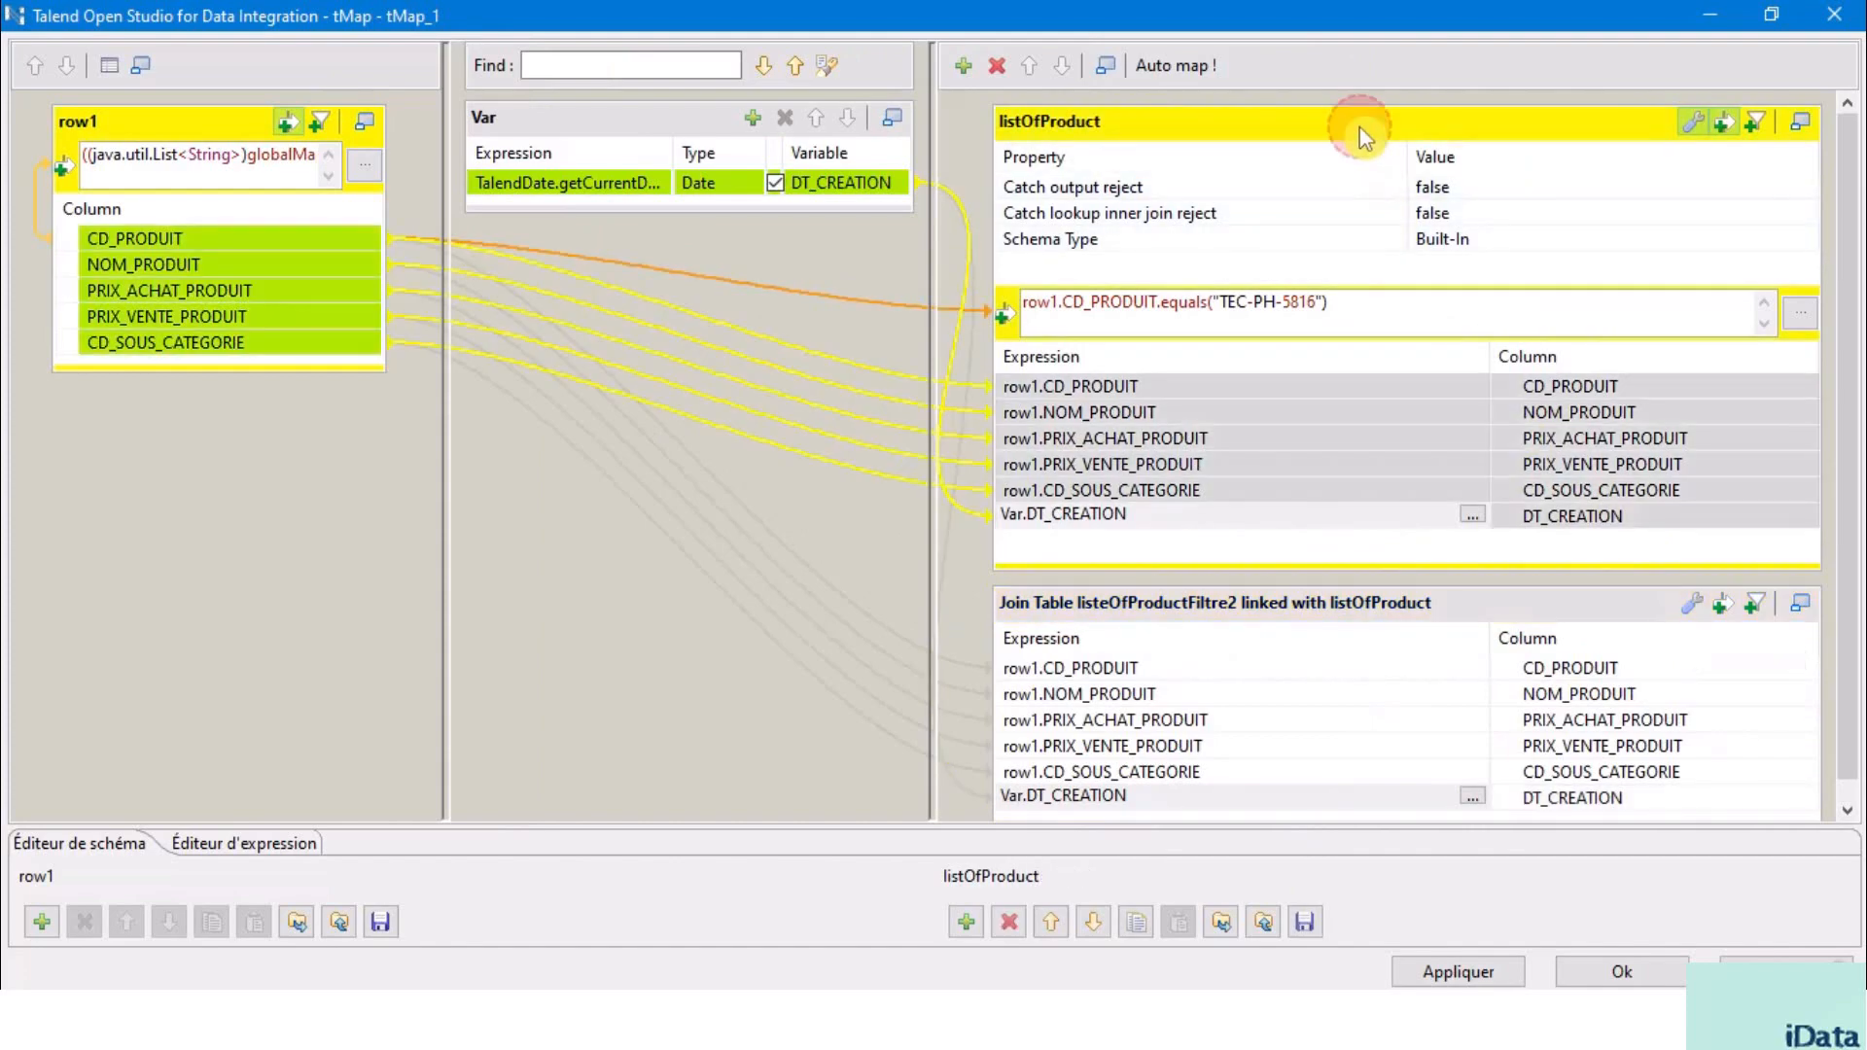
{"action": "triple_click", "coordinate": [1382, 304]}
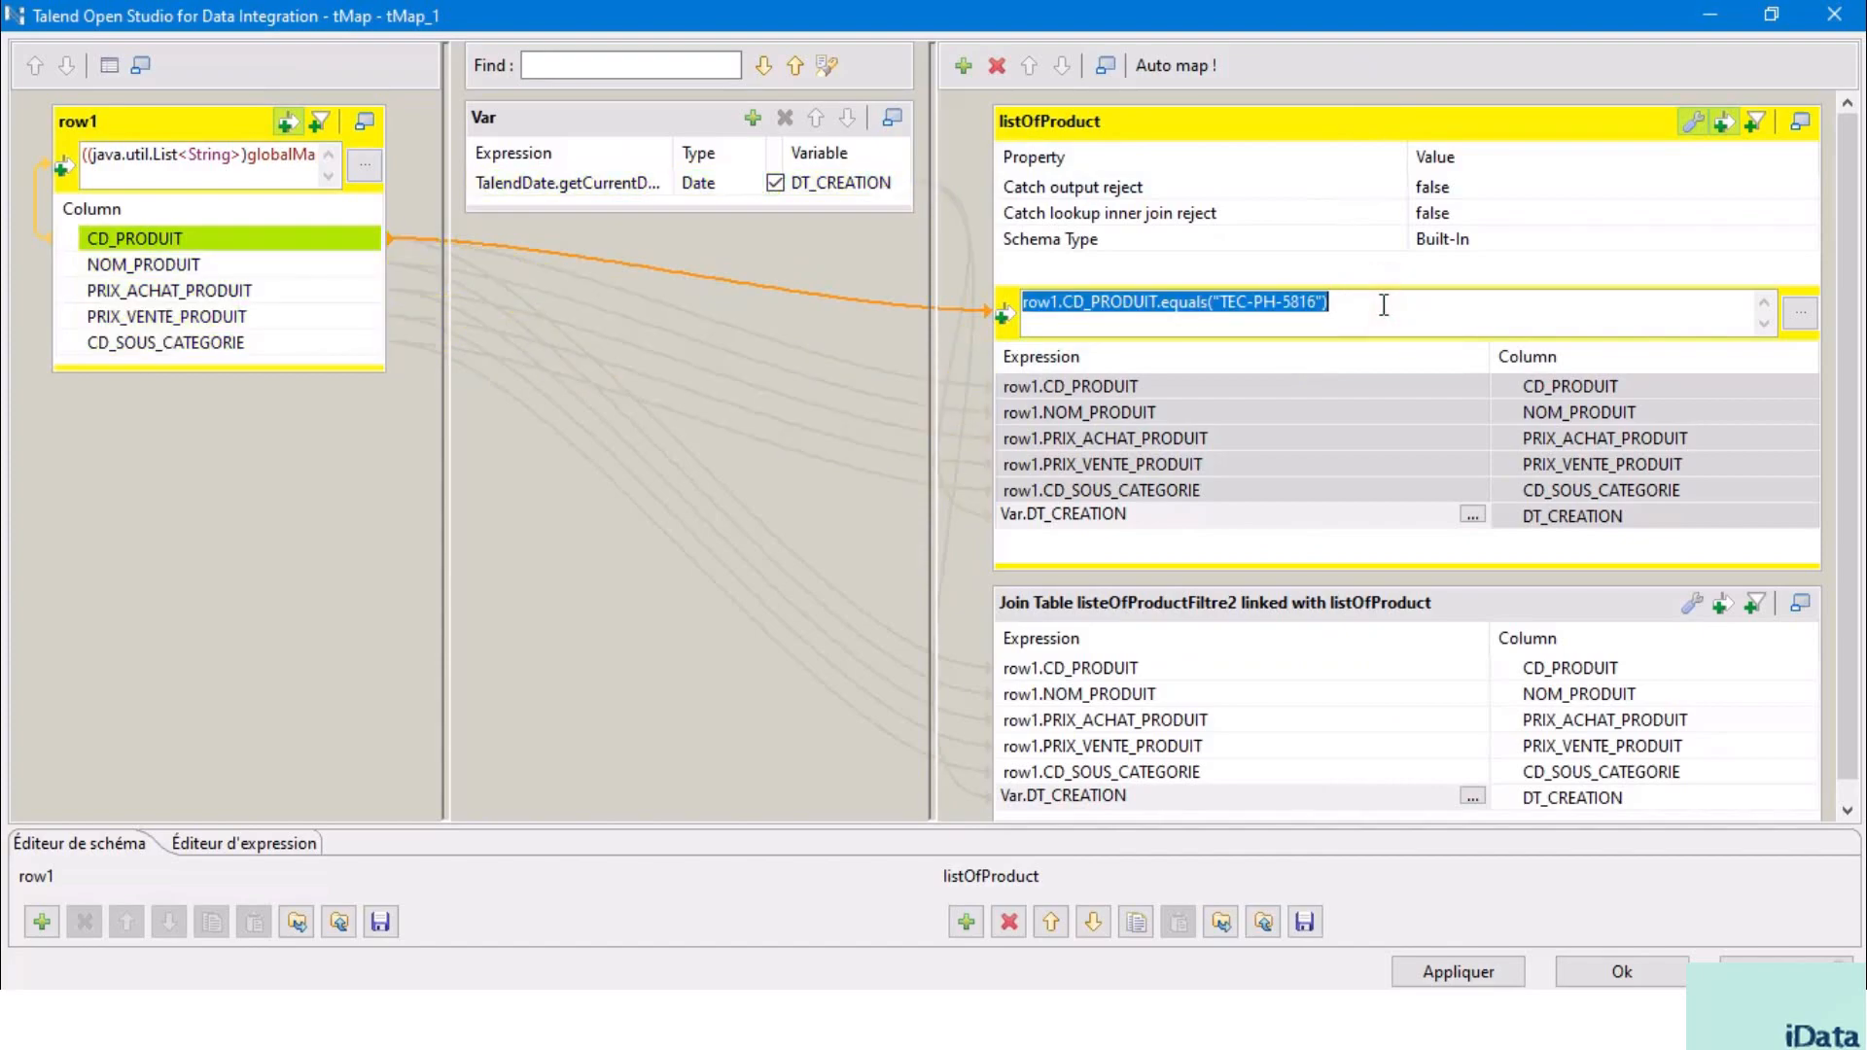
{"action": "left_click", "coordinate": [1673, 608]}
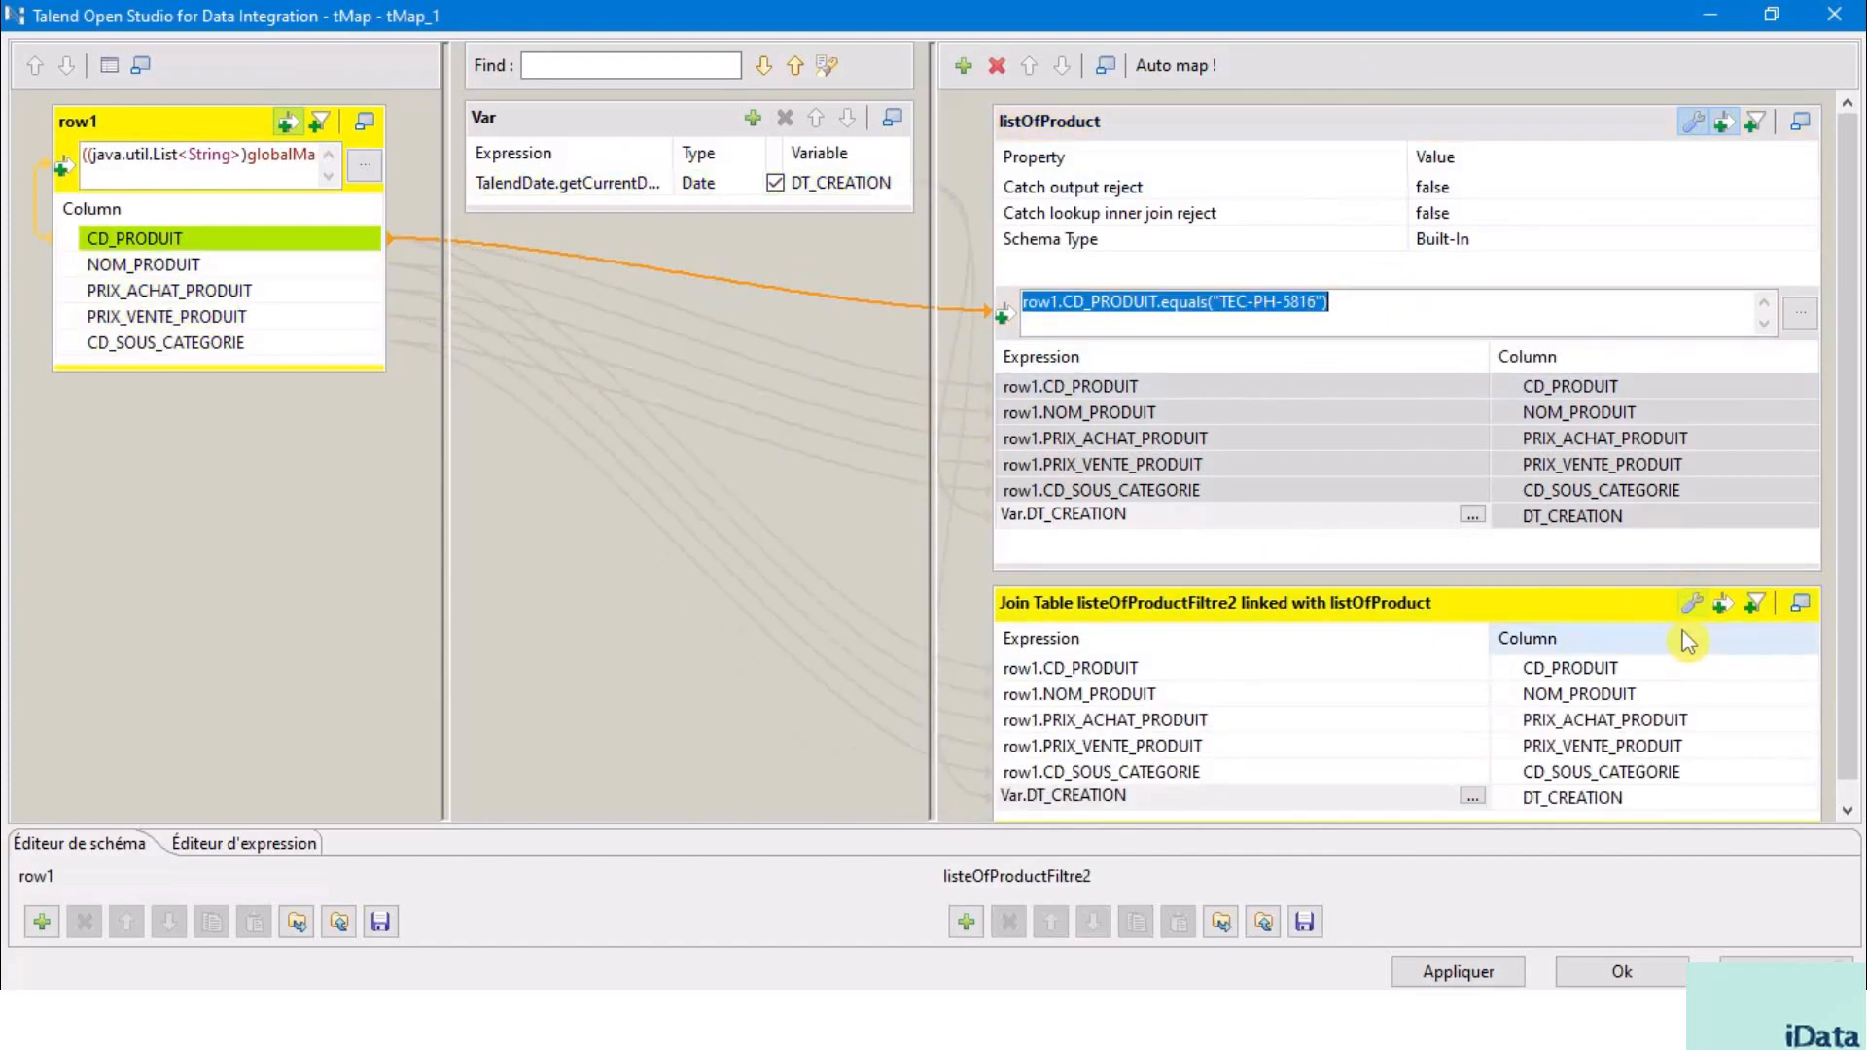
{"action": "left_click", "coordinate": [1724, 605]}
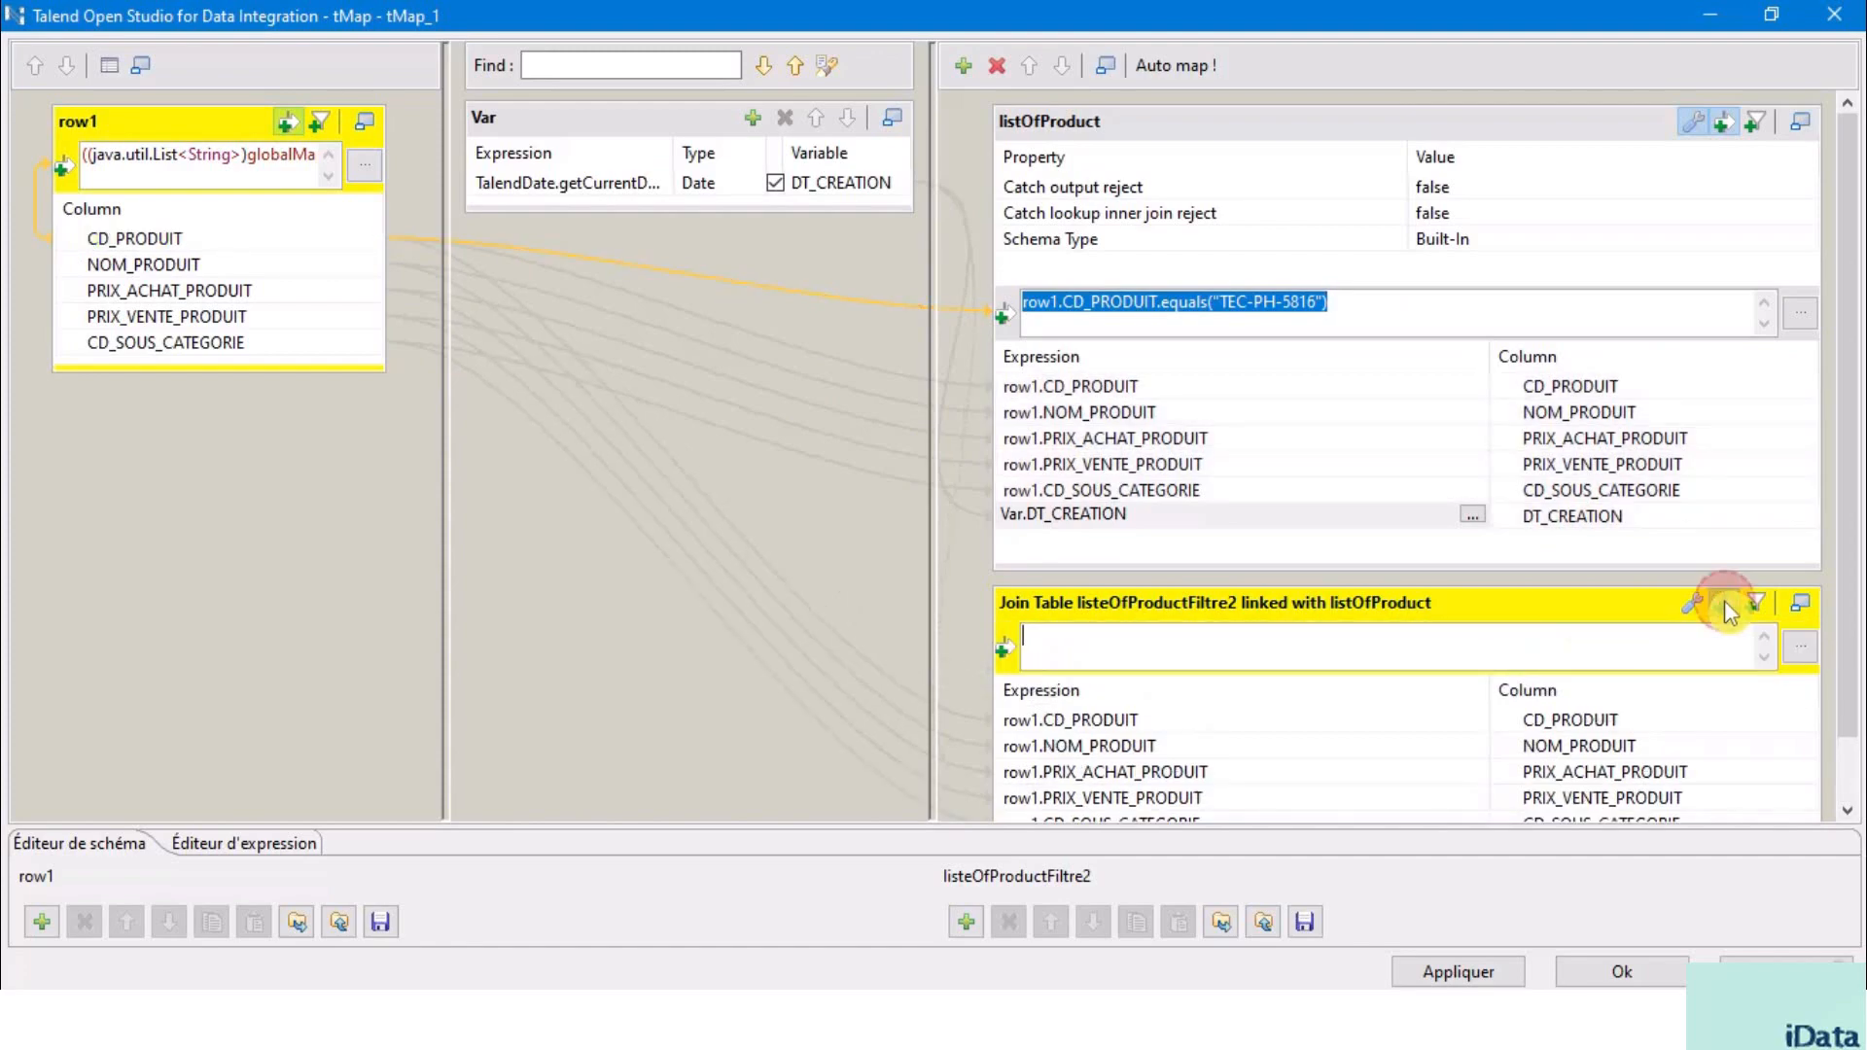
{"action": "left_click", "coordinate": [1128, 639]}
{"action": "key", "text": "ctrl+v"}
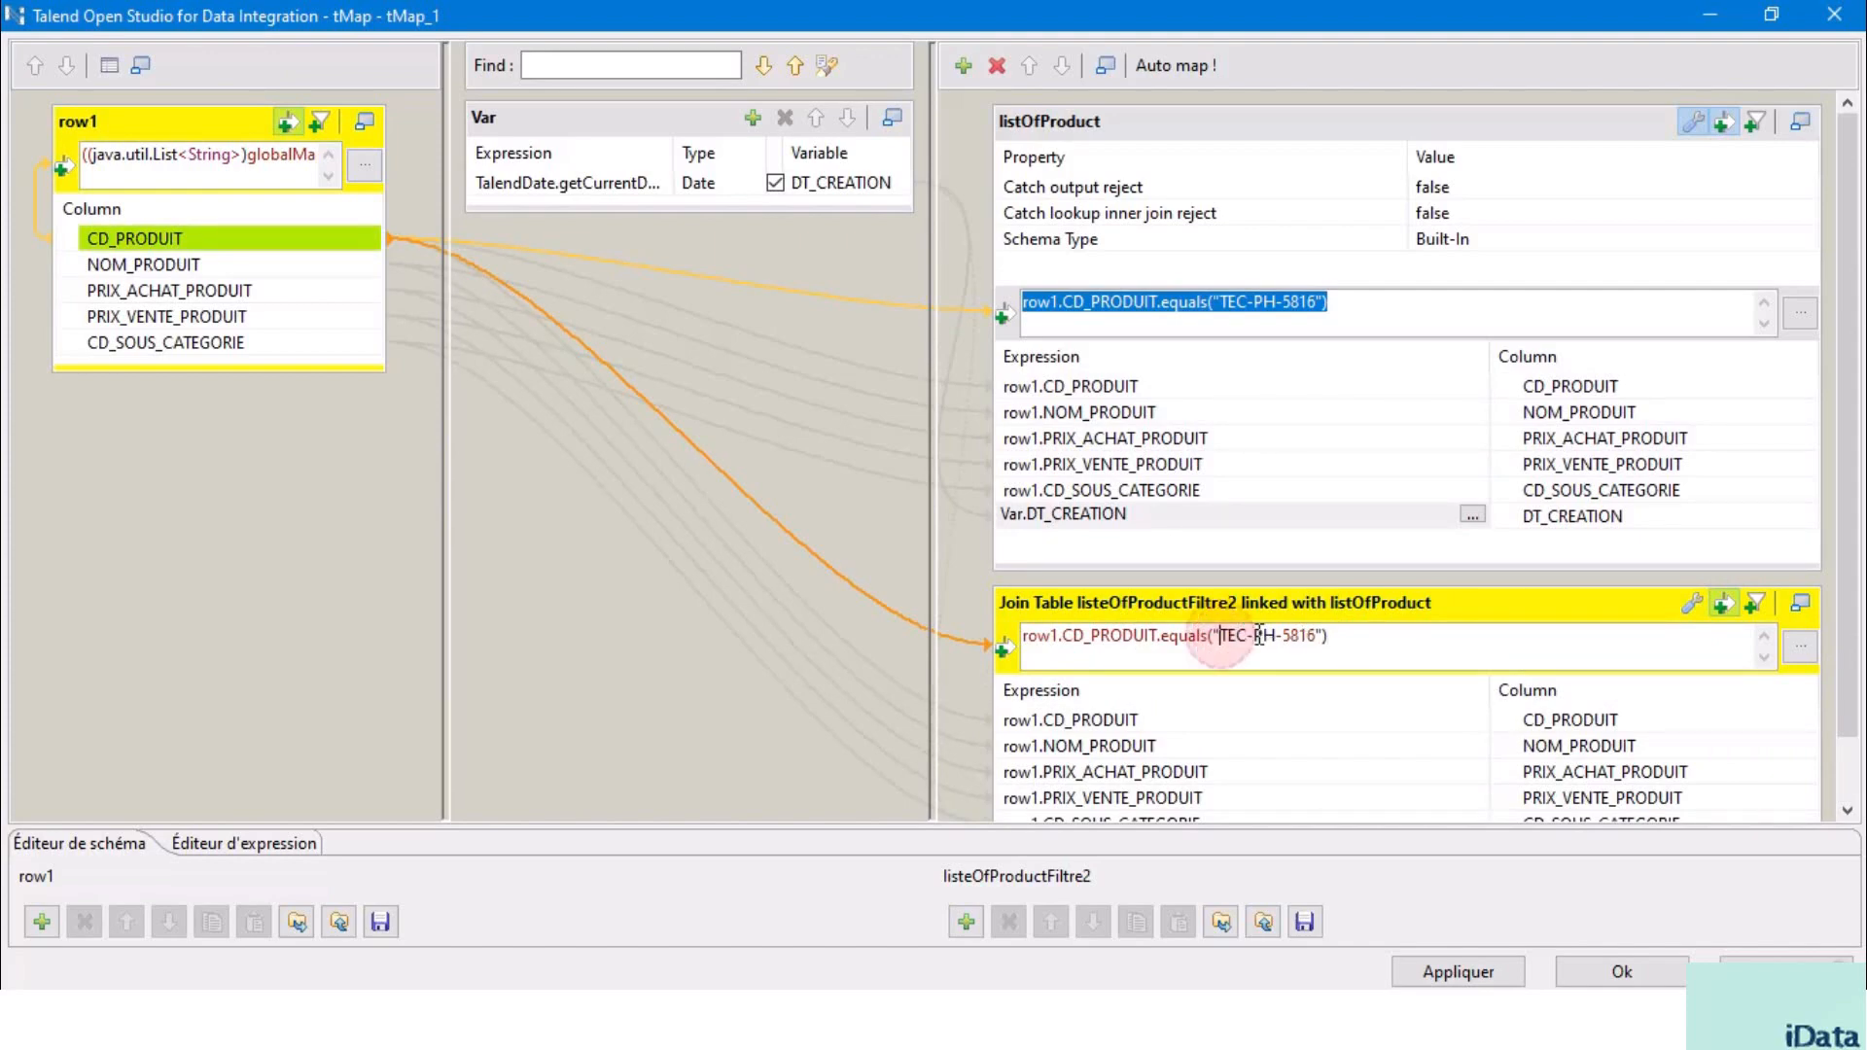
{"action": "left_click_drag", "start_coordinate": [1319, 643], "coordinate": [1315, 641]}
- Compare the filter expressions and column links of the listOfProduct and listeOfProductFiltre2 outputs
{"action": "left_click", "coordinate": [1361, 300]}
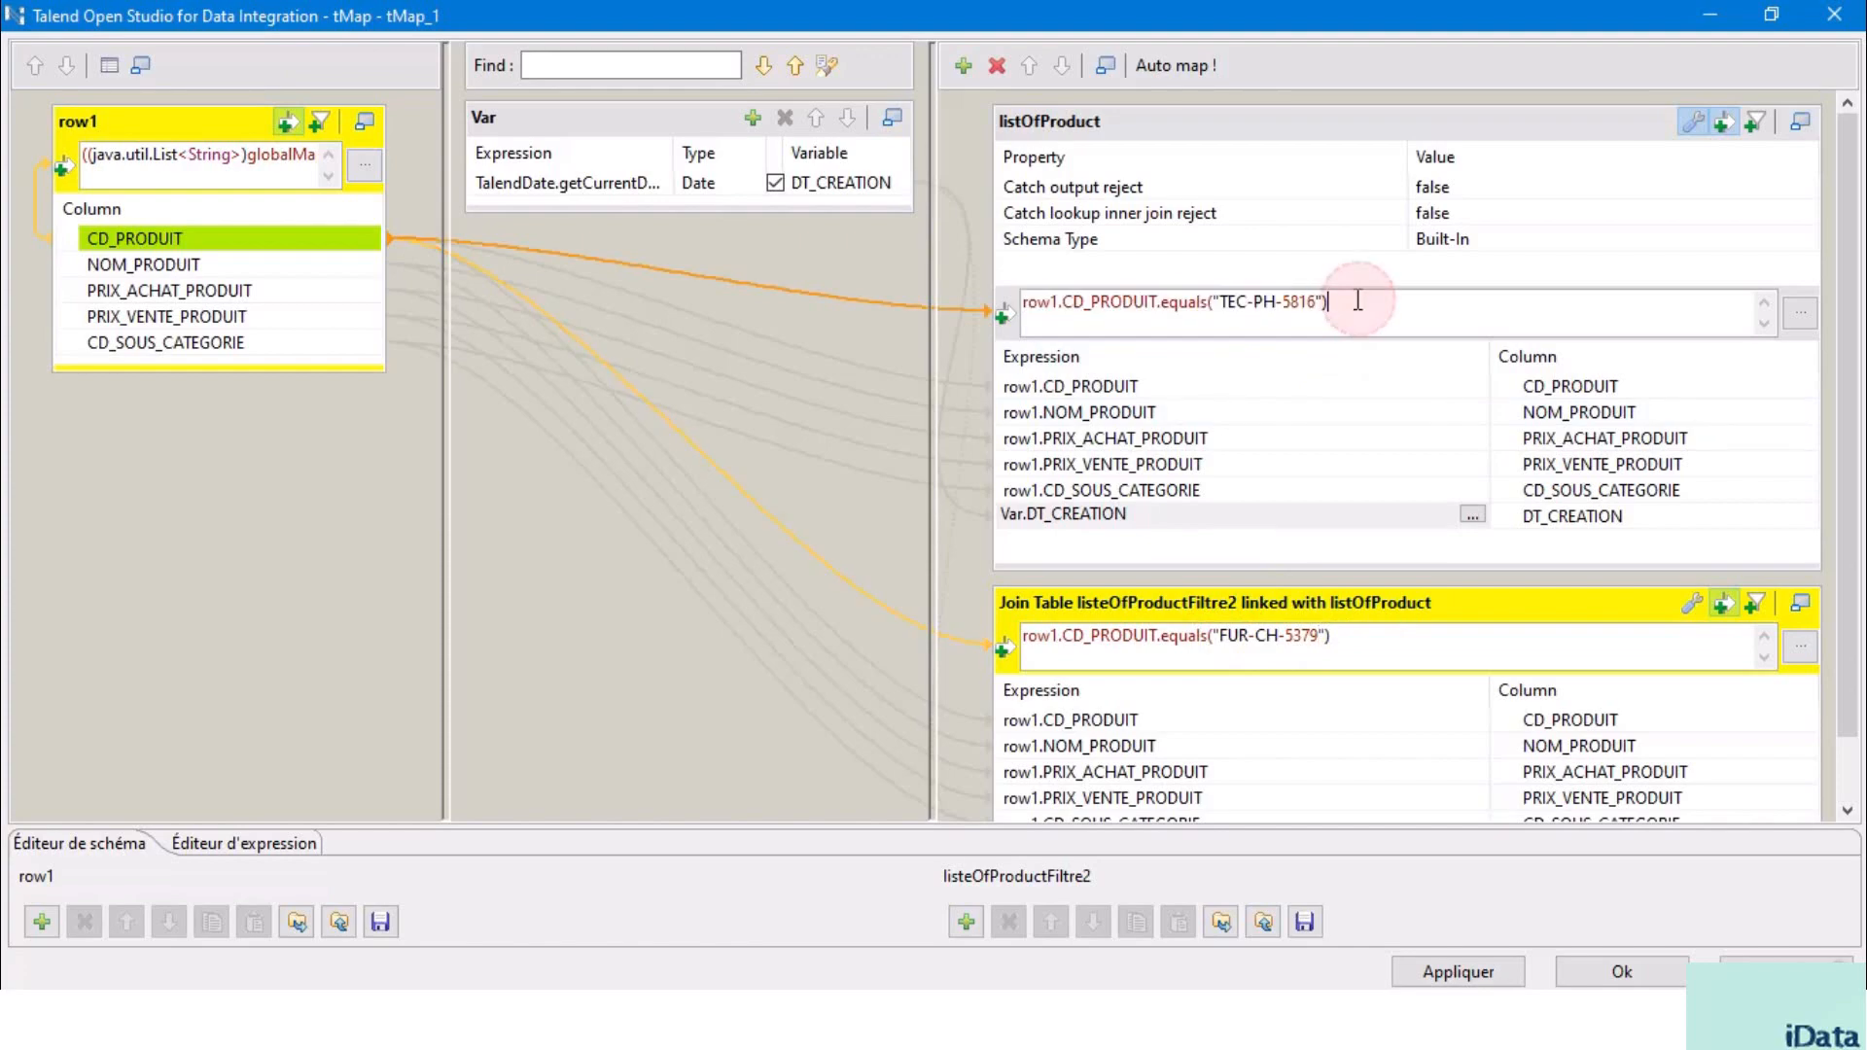
{"action": "left_click", "coordinate": [1120, 129]}
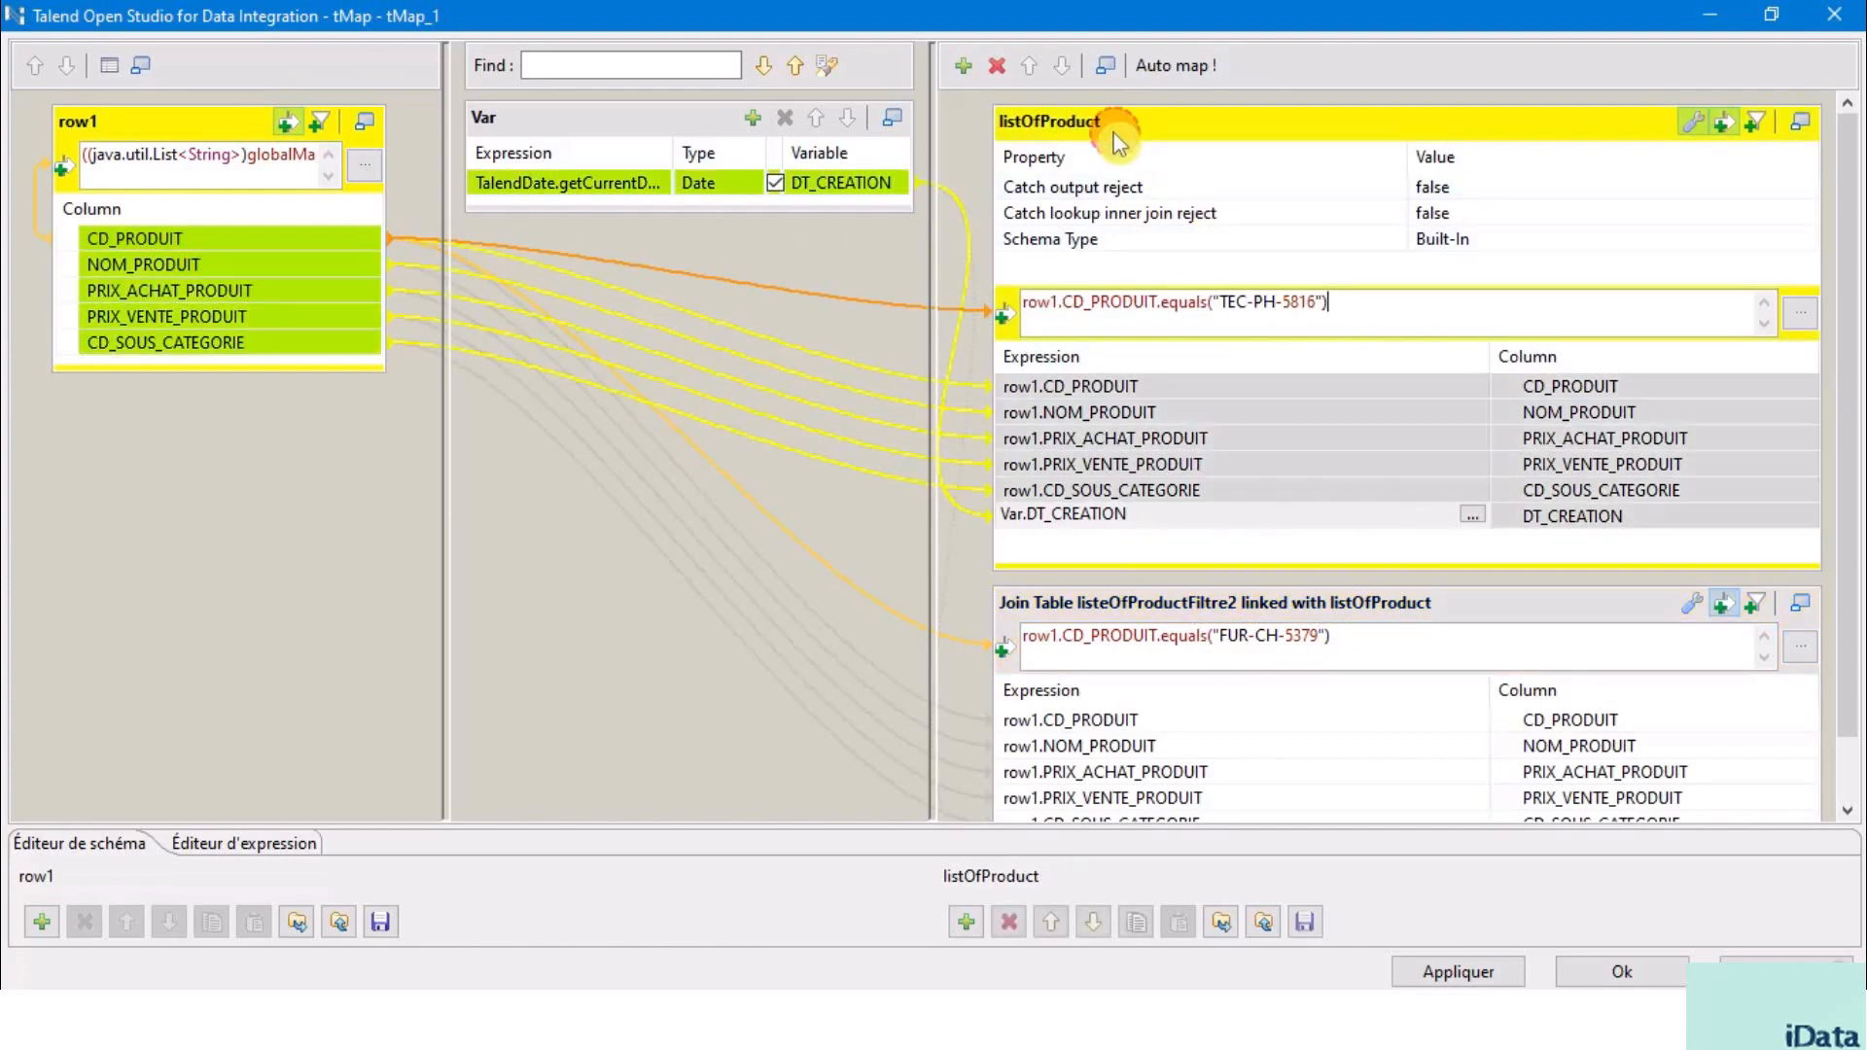
{"action": "left_click", "coordinate": [1357, 304]}
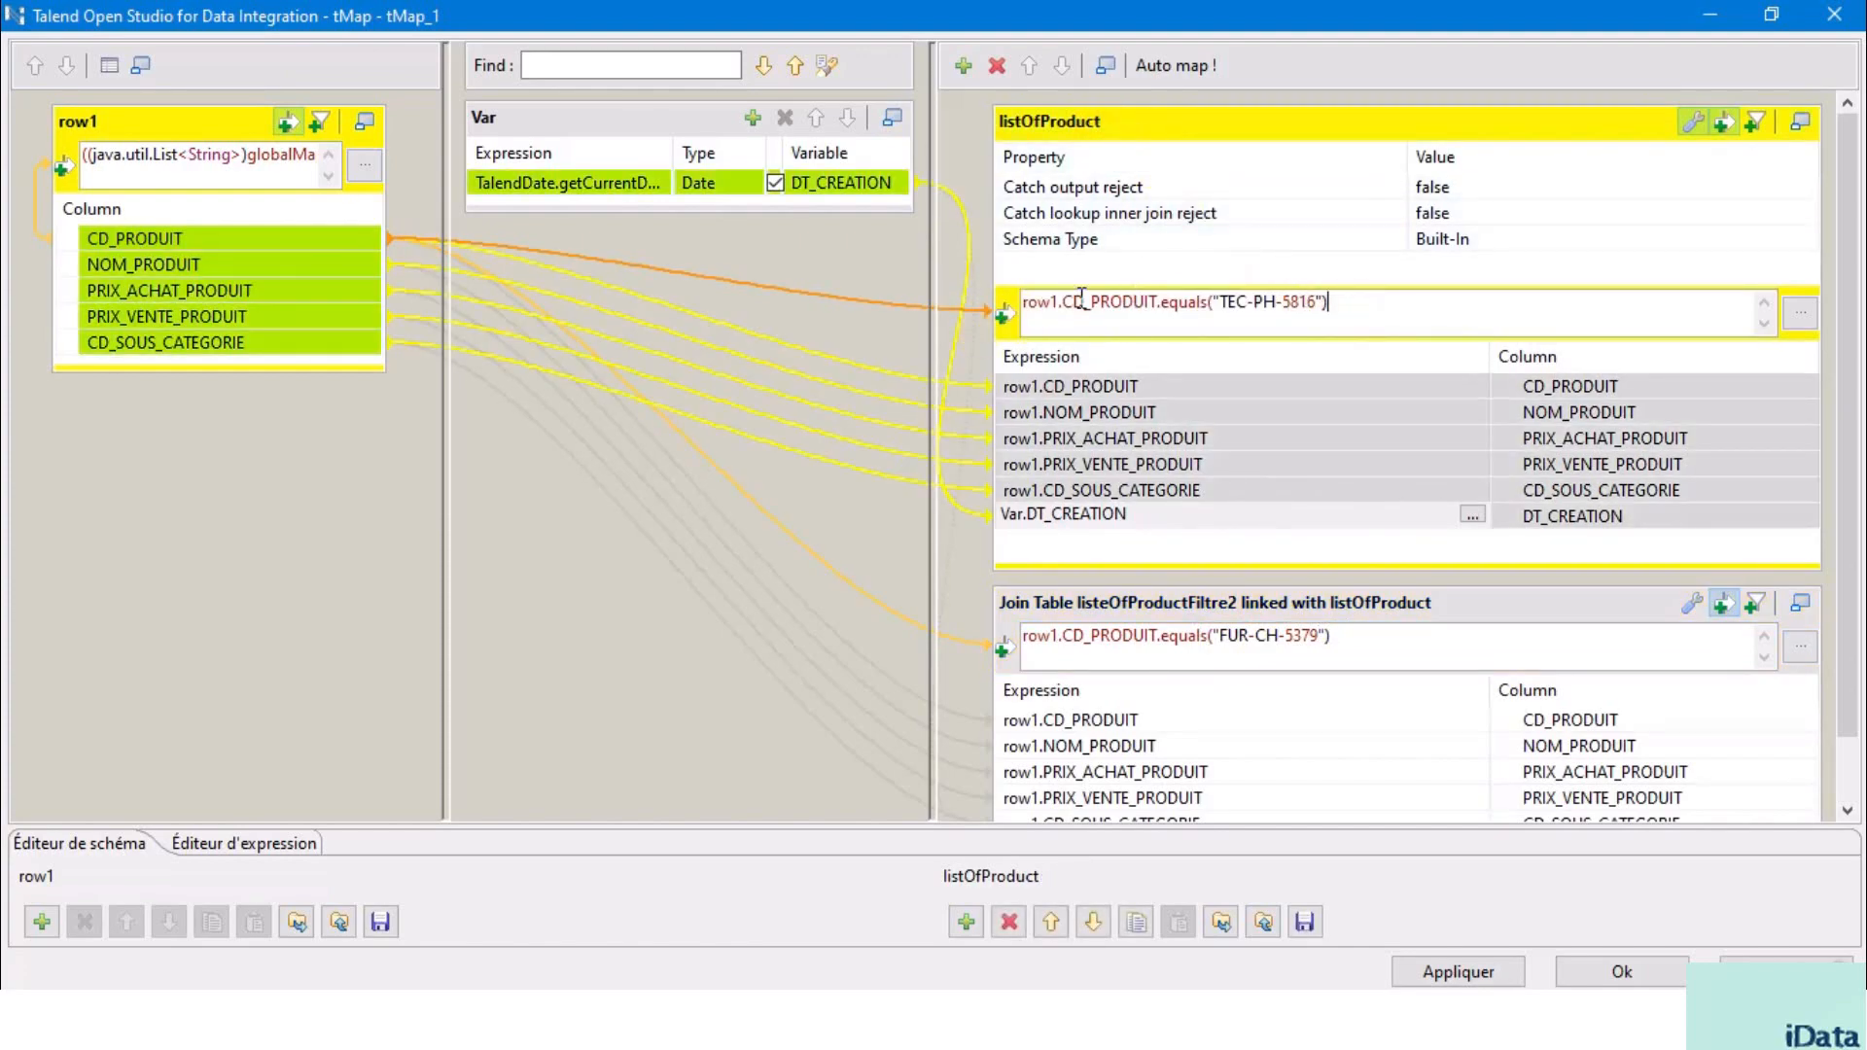
{"action": "left_click", "coordinate": [1417, 644]}
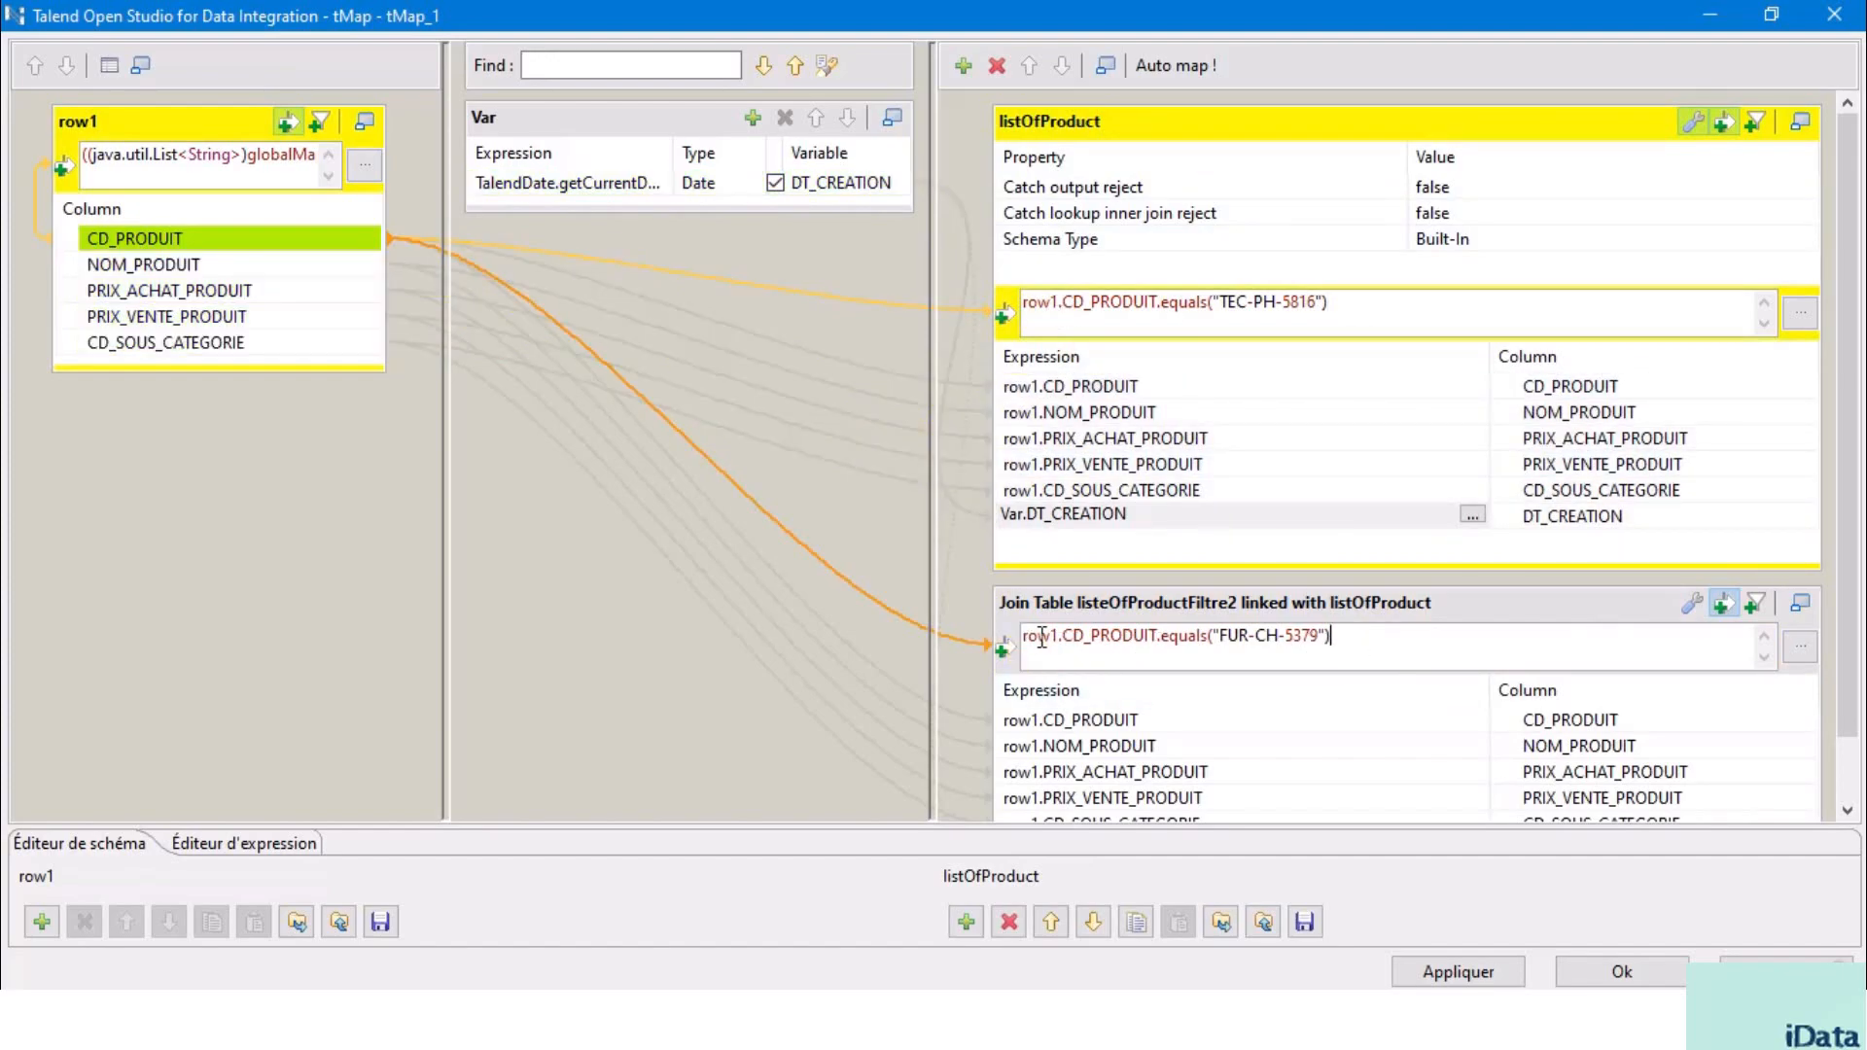
{"action": "left_click", "coordinate": [1249, 121]}
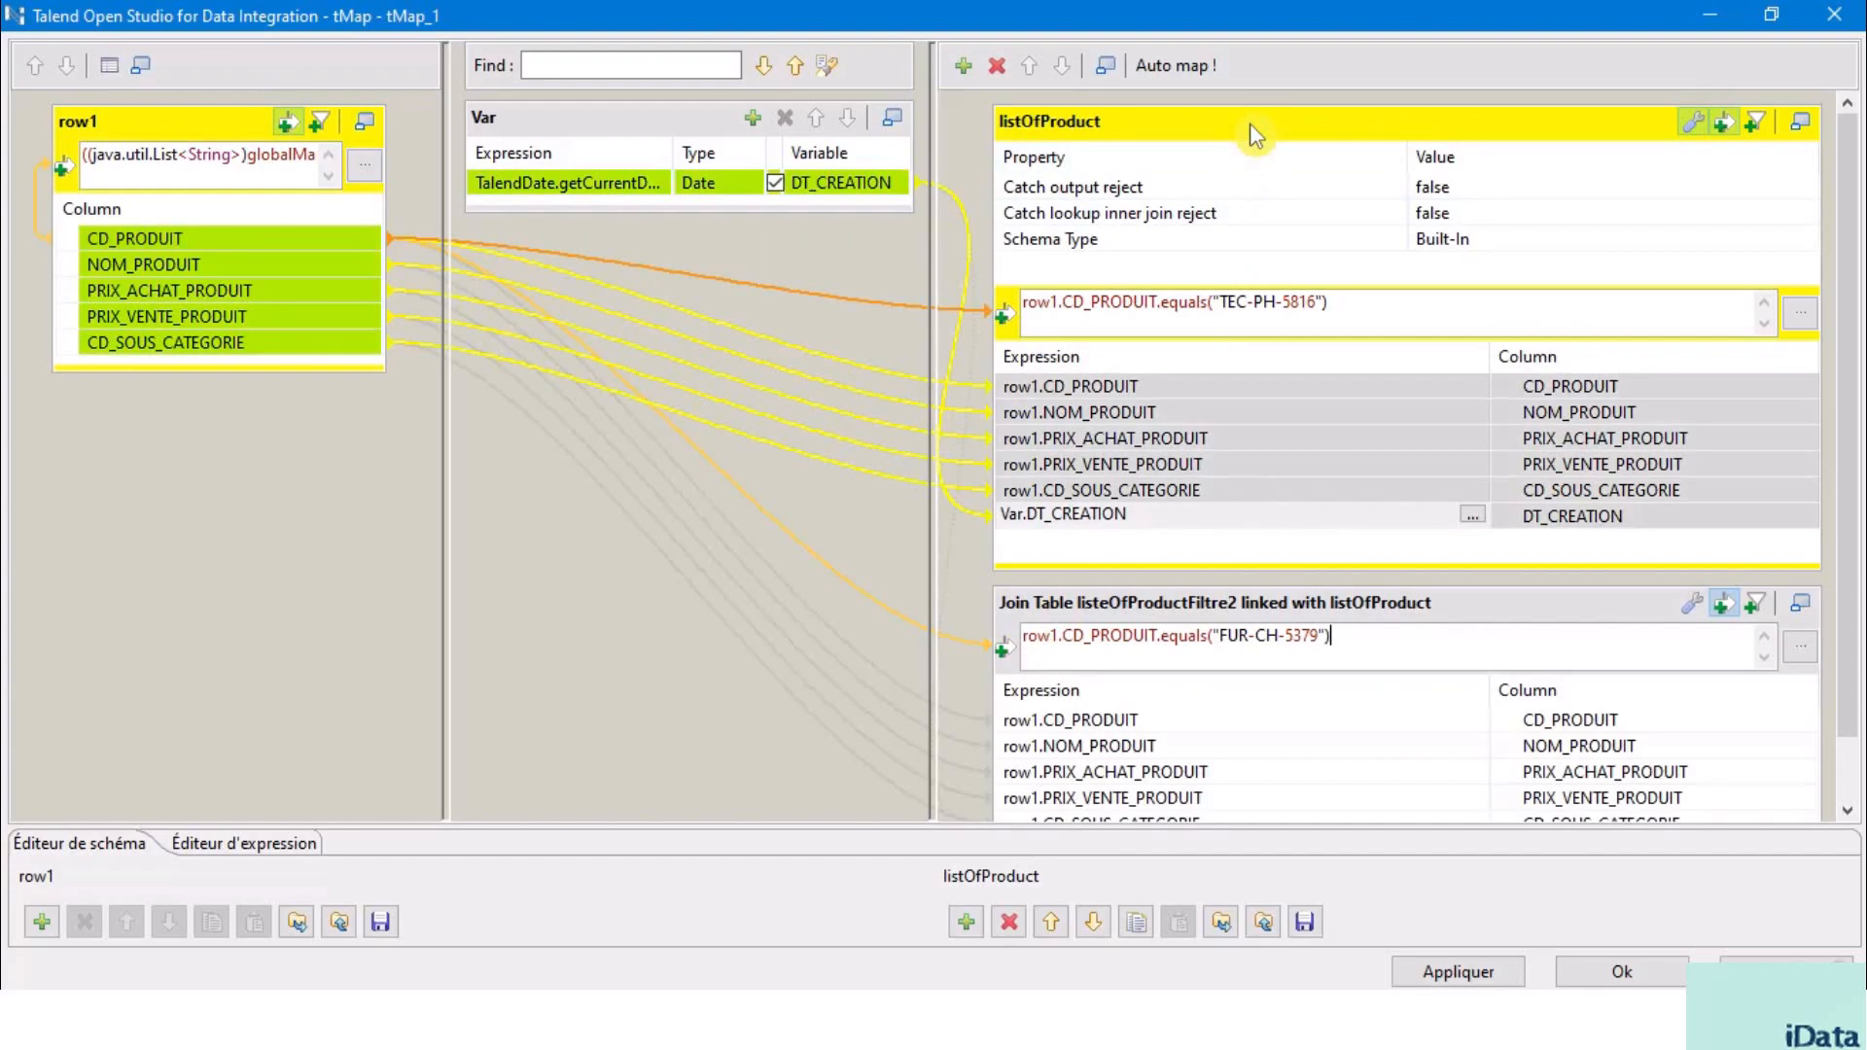
{"action": "left_click", "coordinate": [1517, 605]}
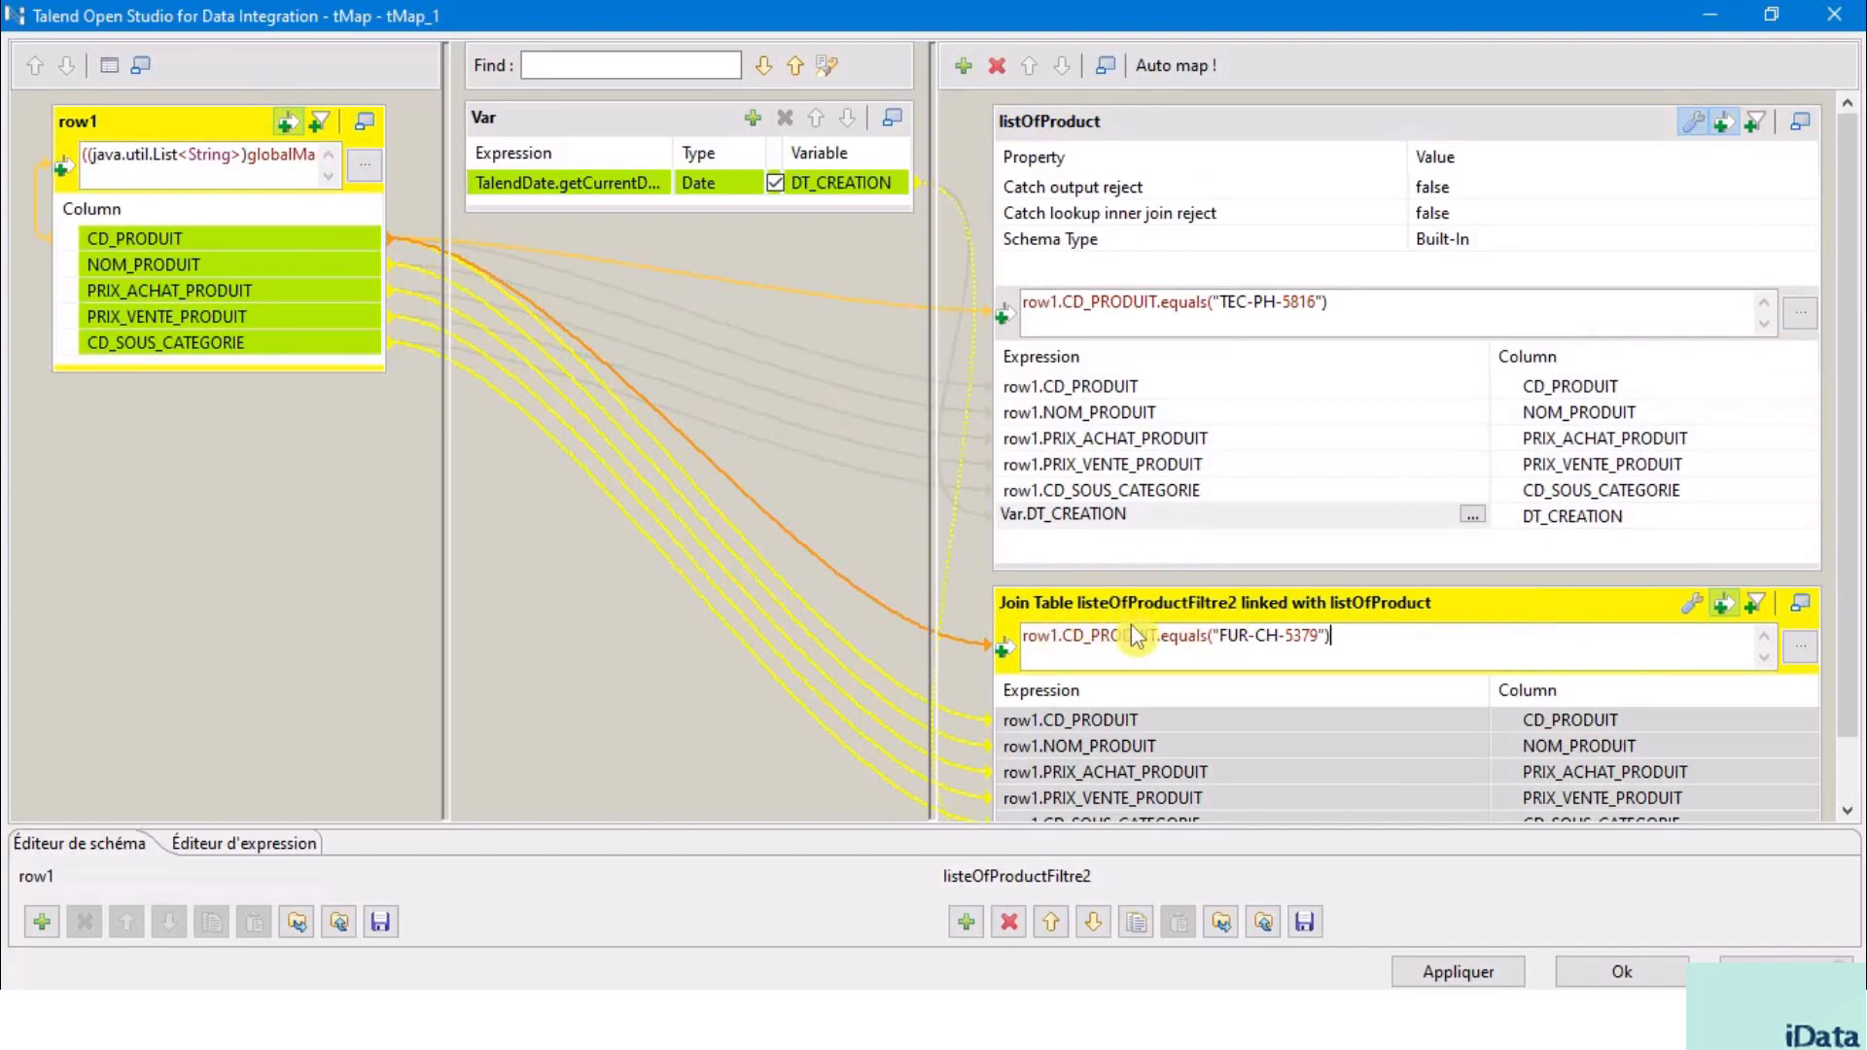
{"action": "left_click", "coordinate": [1087, 132]}
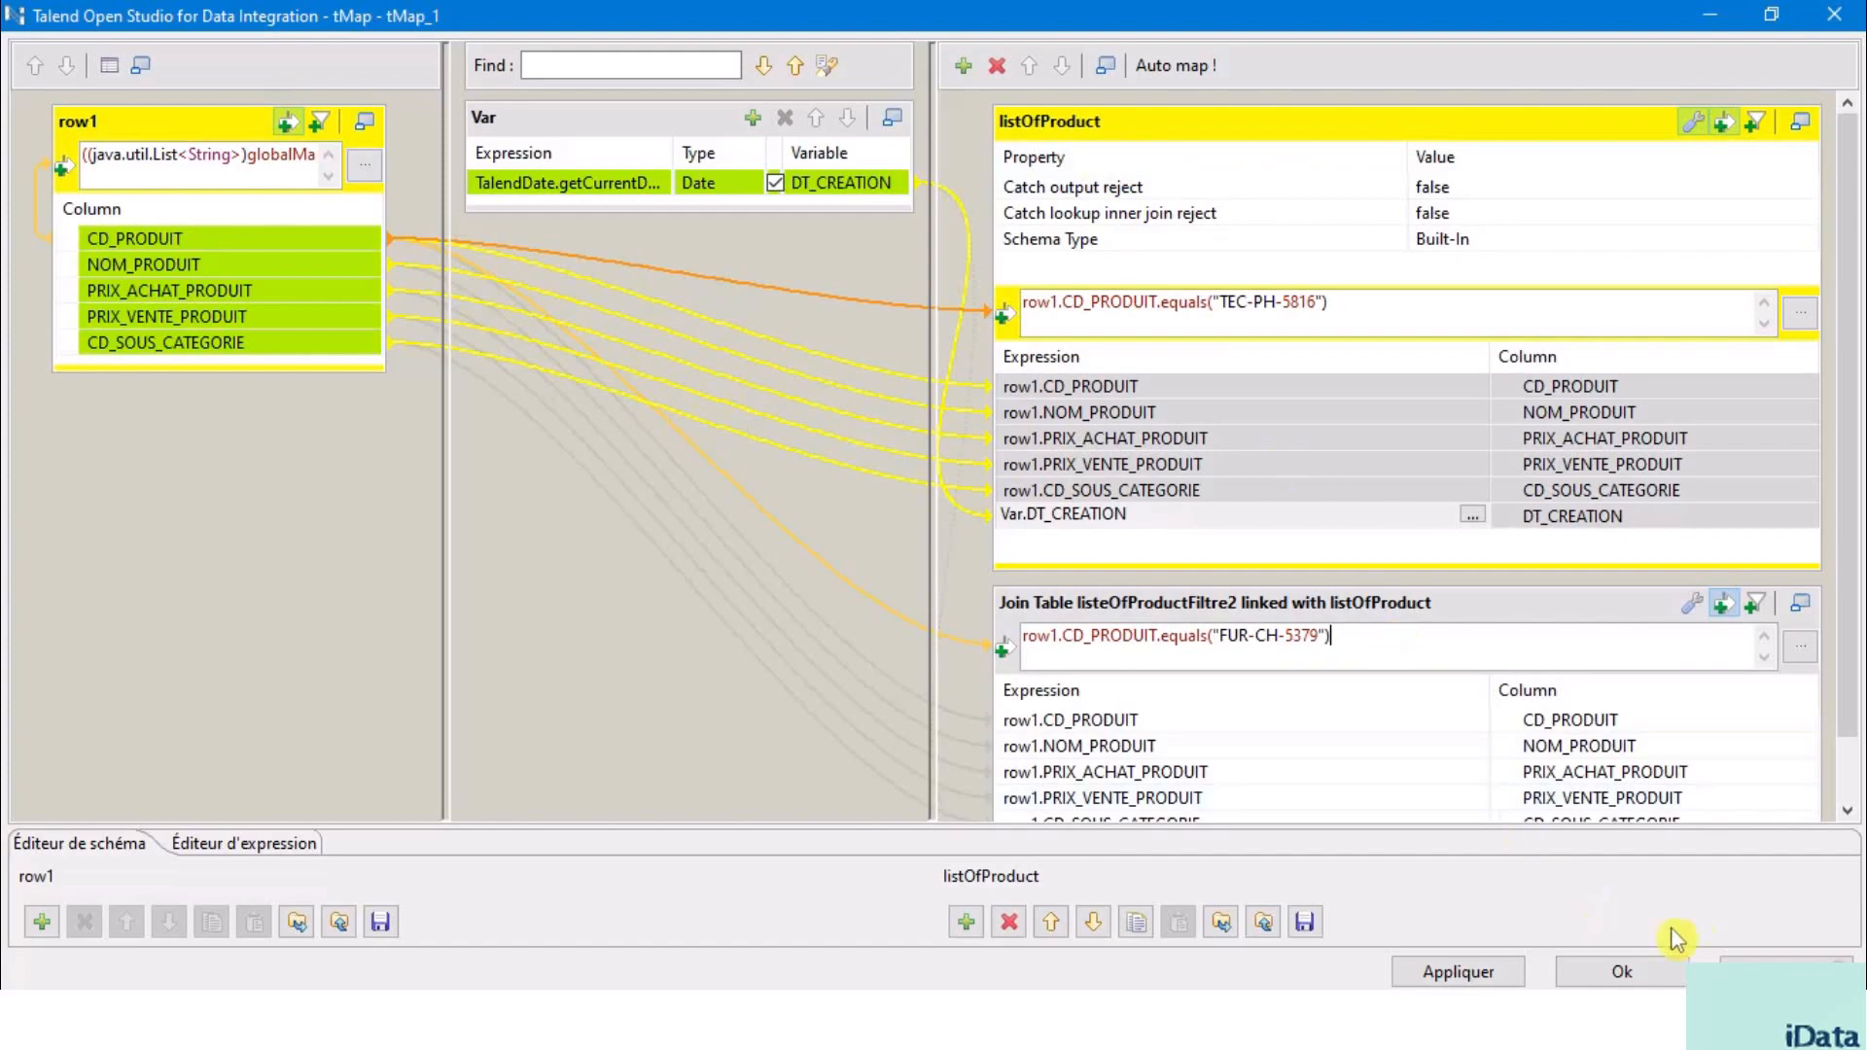
- Set the DT_CREATION date pattern in the listOfProduct schema to "dd-MM-yyyy", accept the mapping and propagate the changes
{"action": "left_click", "coordinate": [1622, 972]}
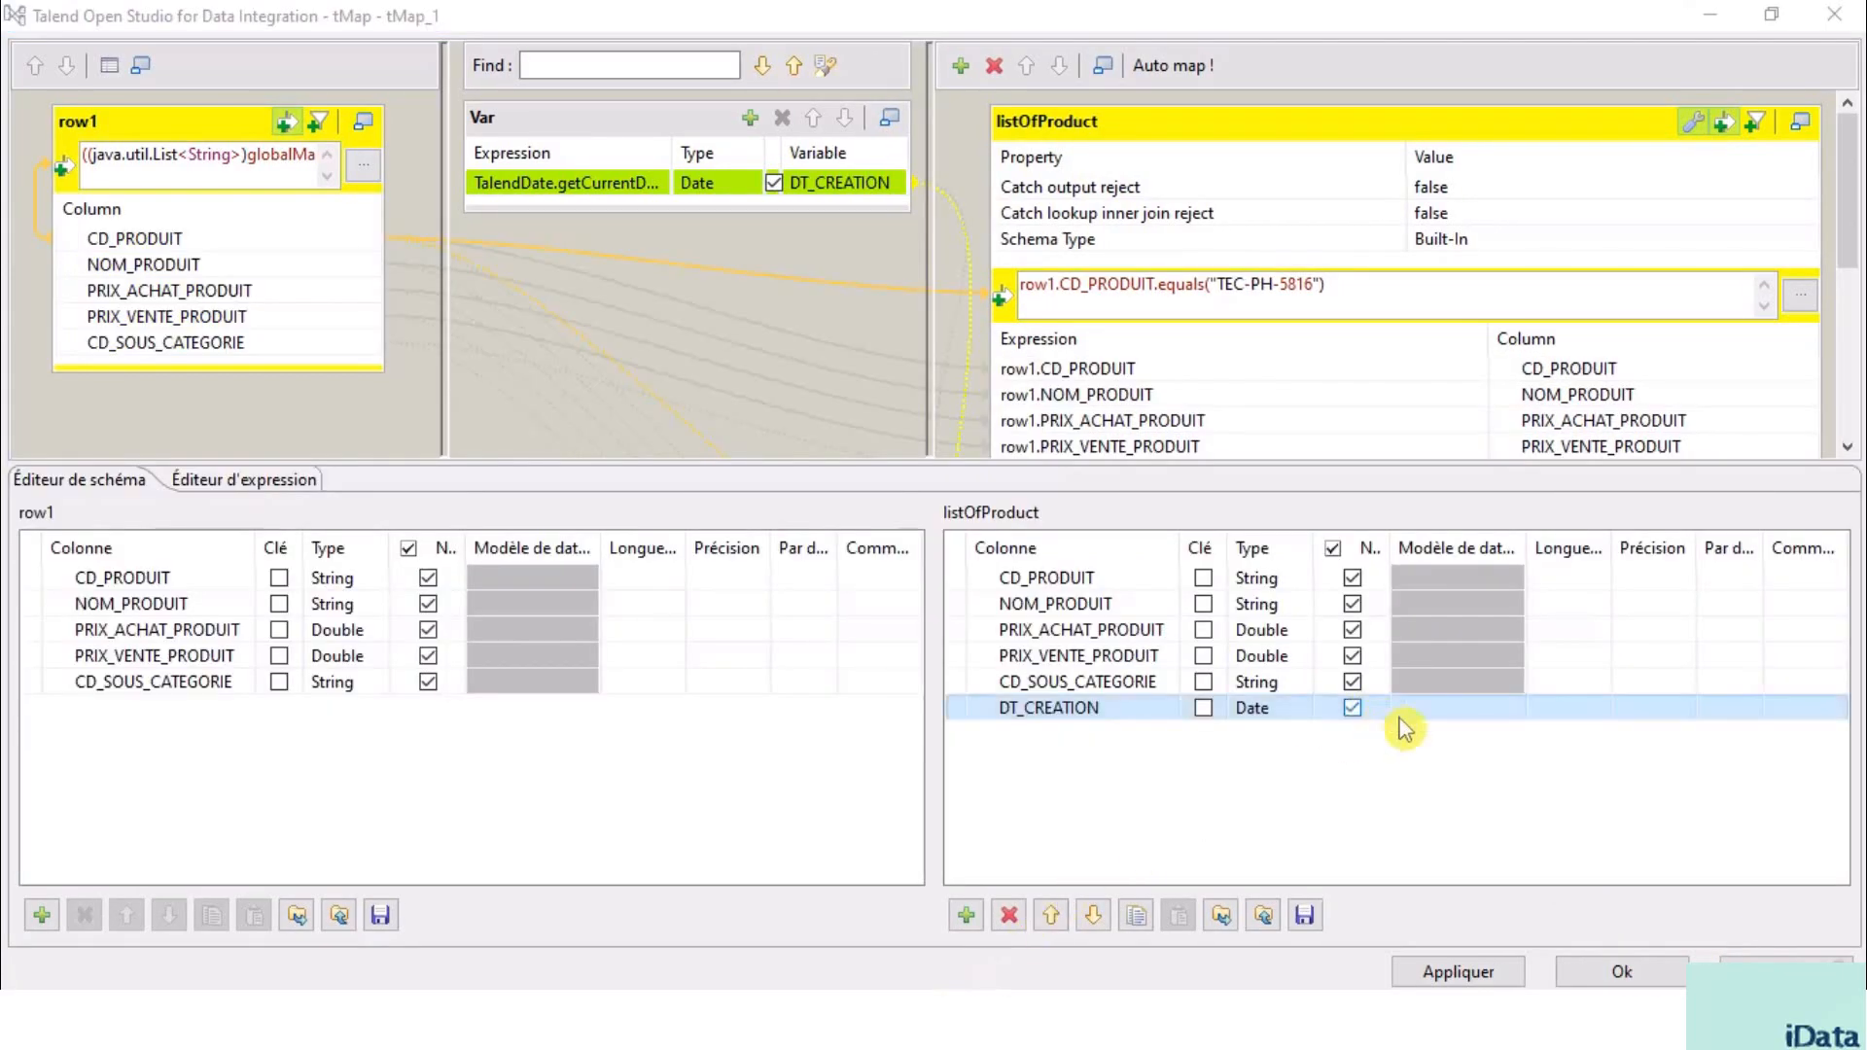
{"action": "left_click", "coordinate": [1465, 704]}
{"action": "key", "text": "ctrl+v"}
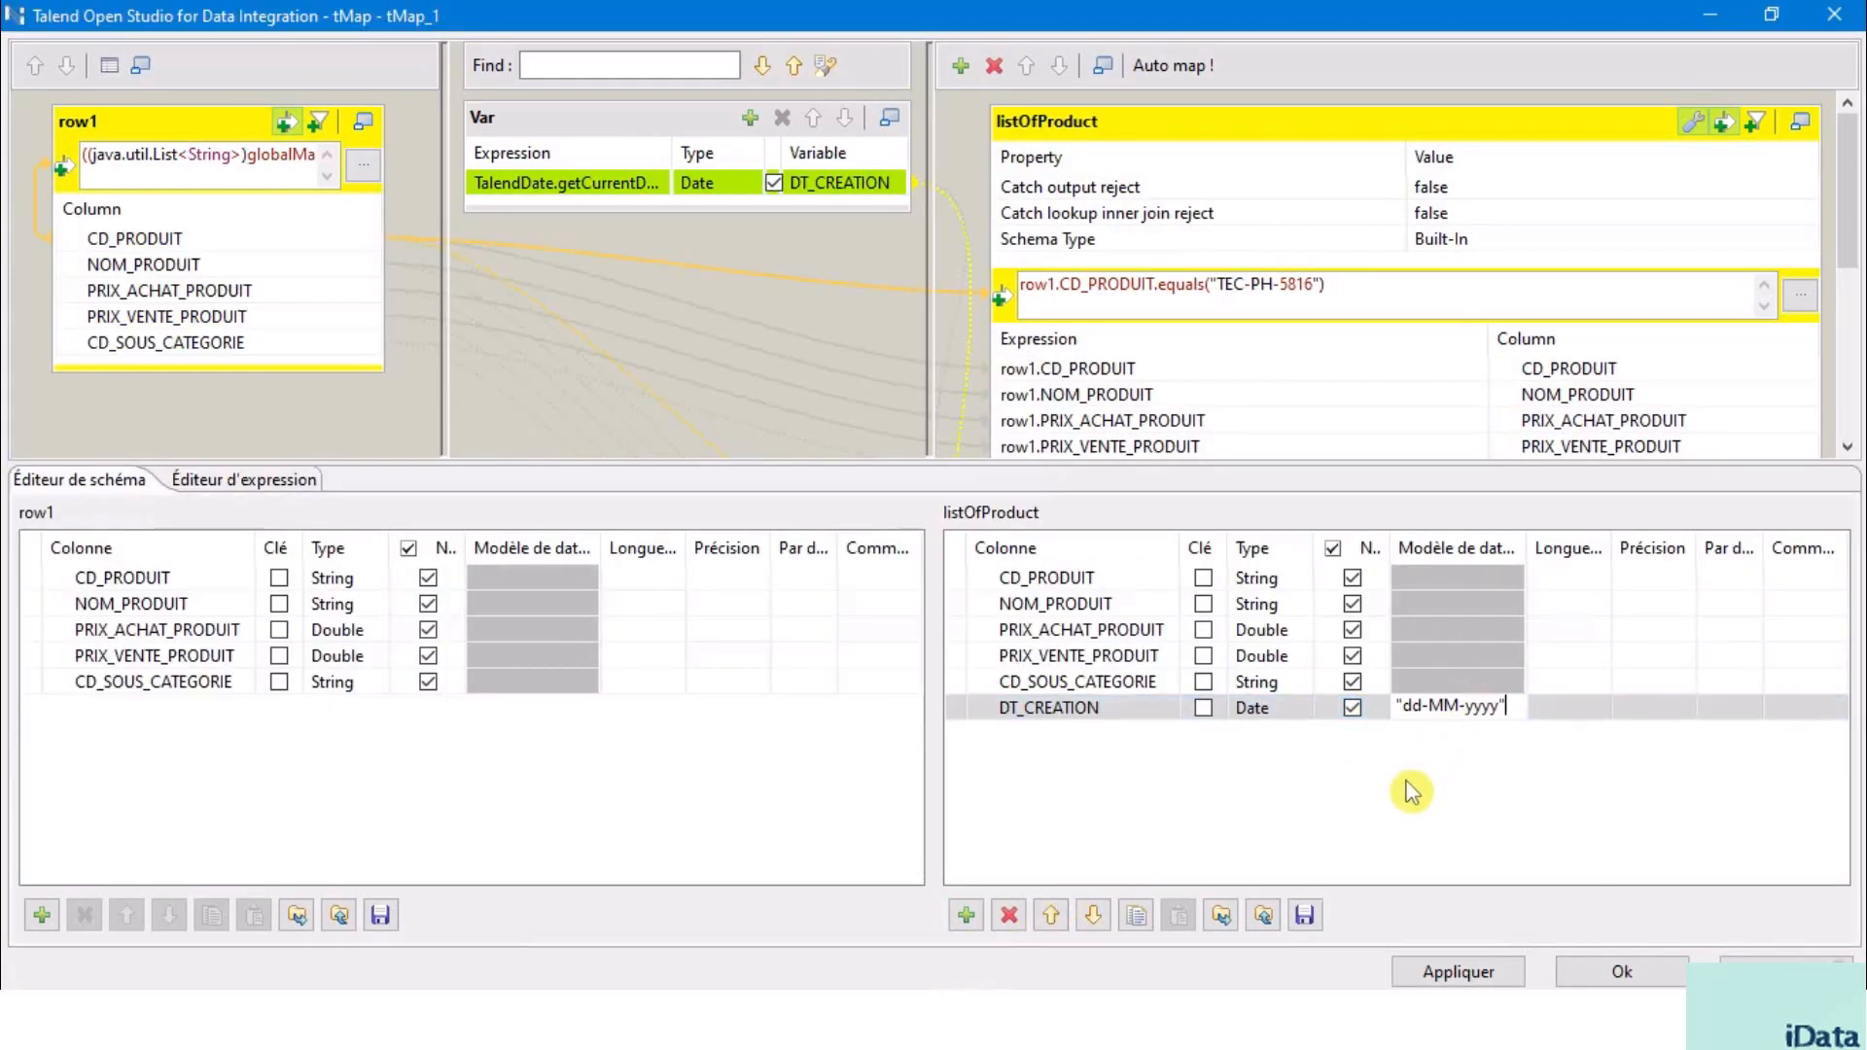
{"action": "left_click", "coordinate": [1403, 793]}
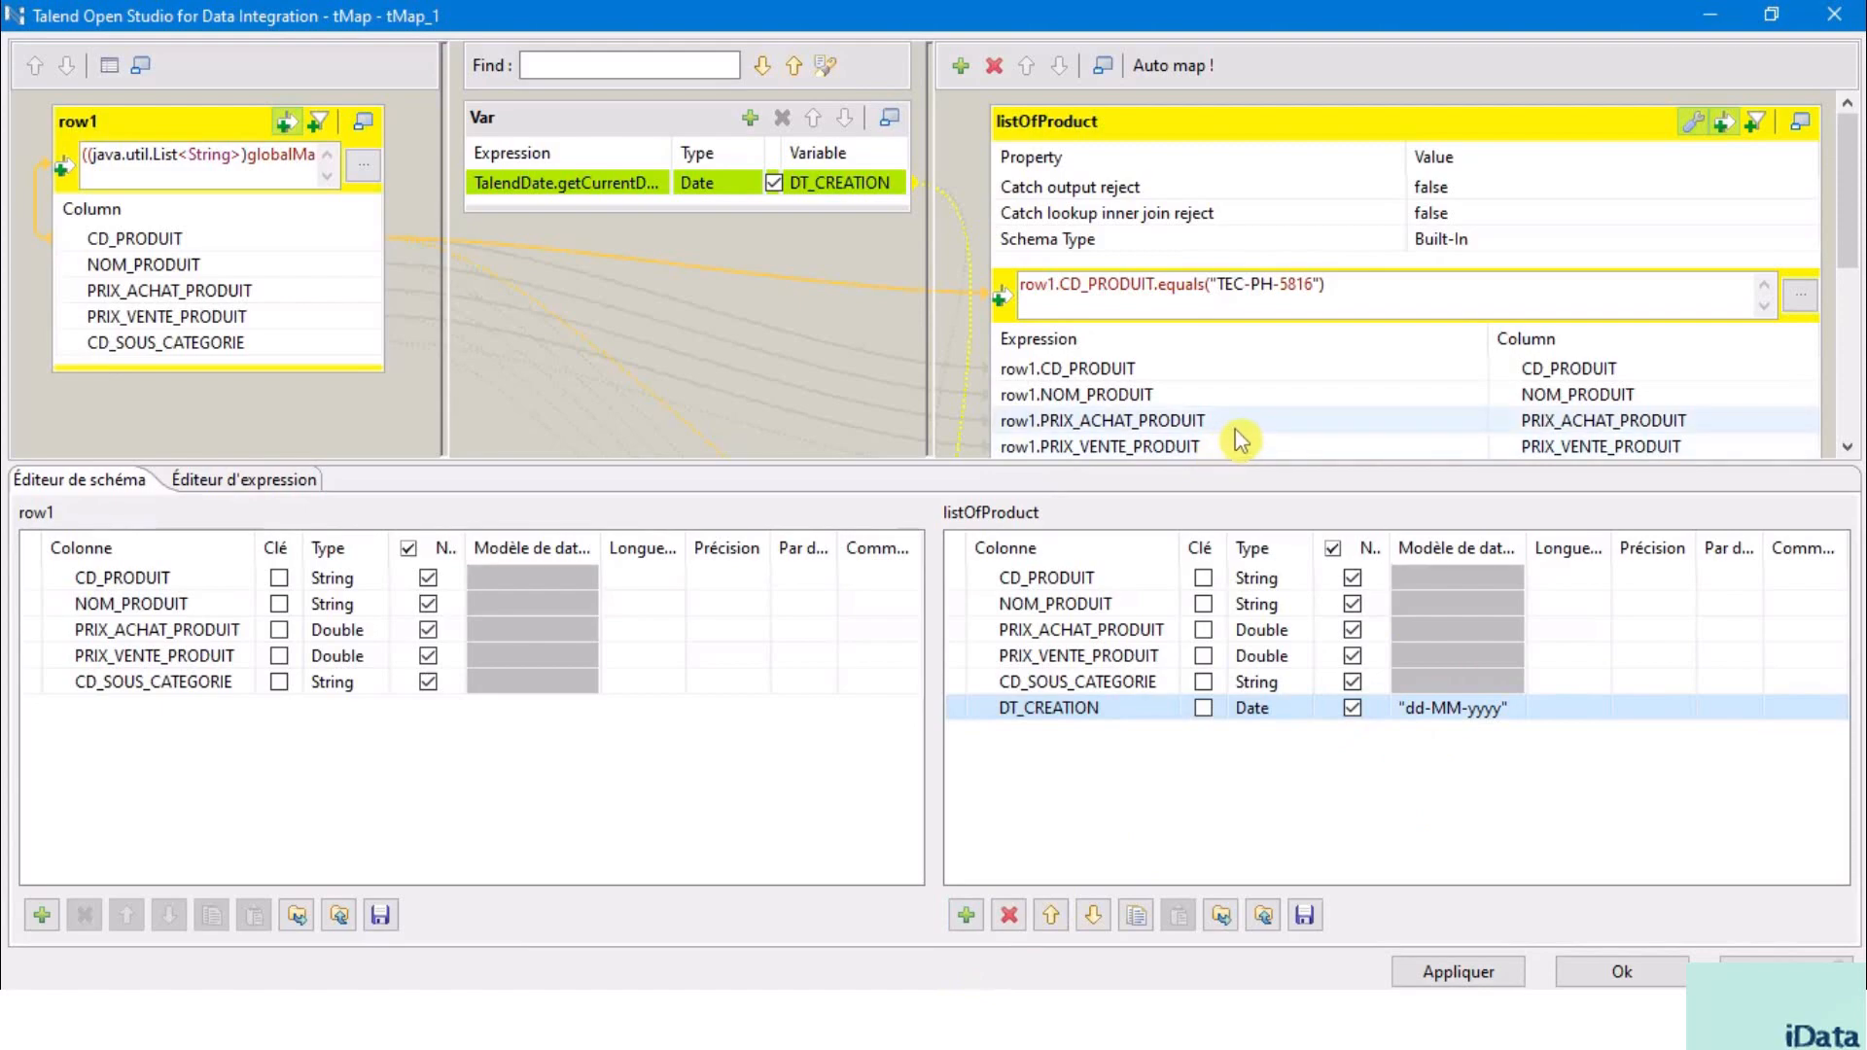
{"action": "scroll", "coordinate": [1245, 438], "scroll_direction": "down", "scroll_amount": 1}
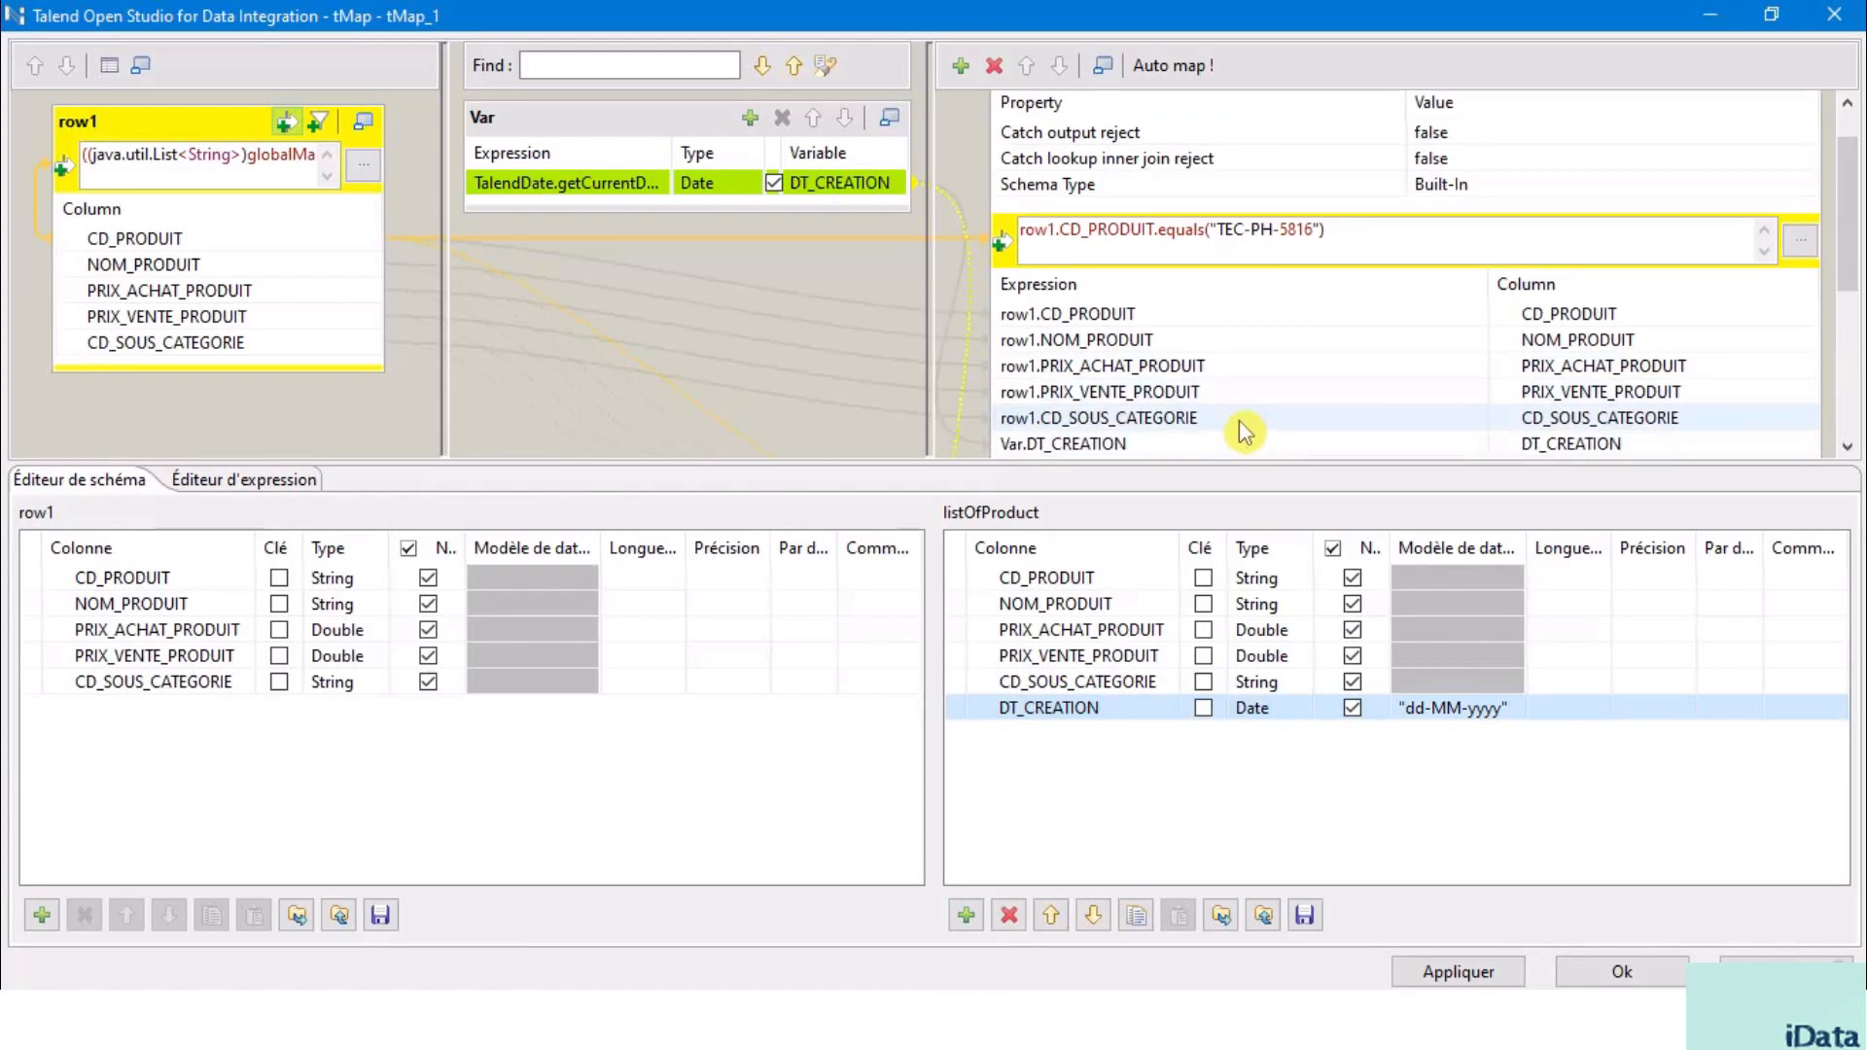
{"action": "left_click", "coordinate": [1619, 970]}
{"action": "left_click", "coordinate": [1037, 522]}
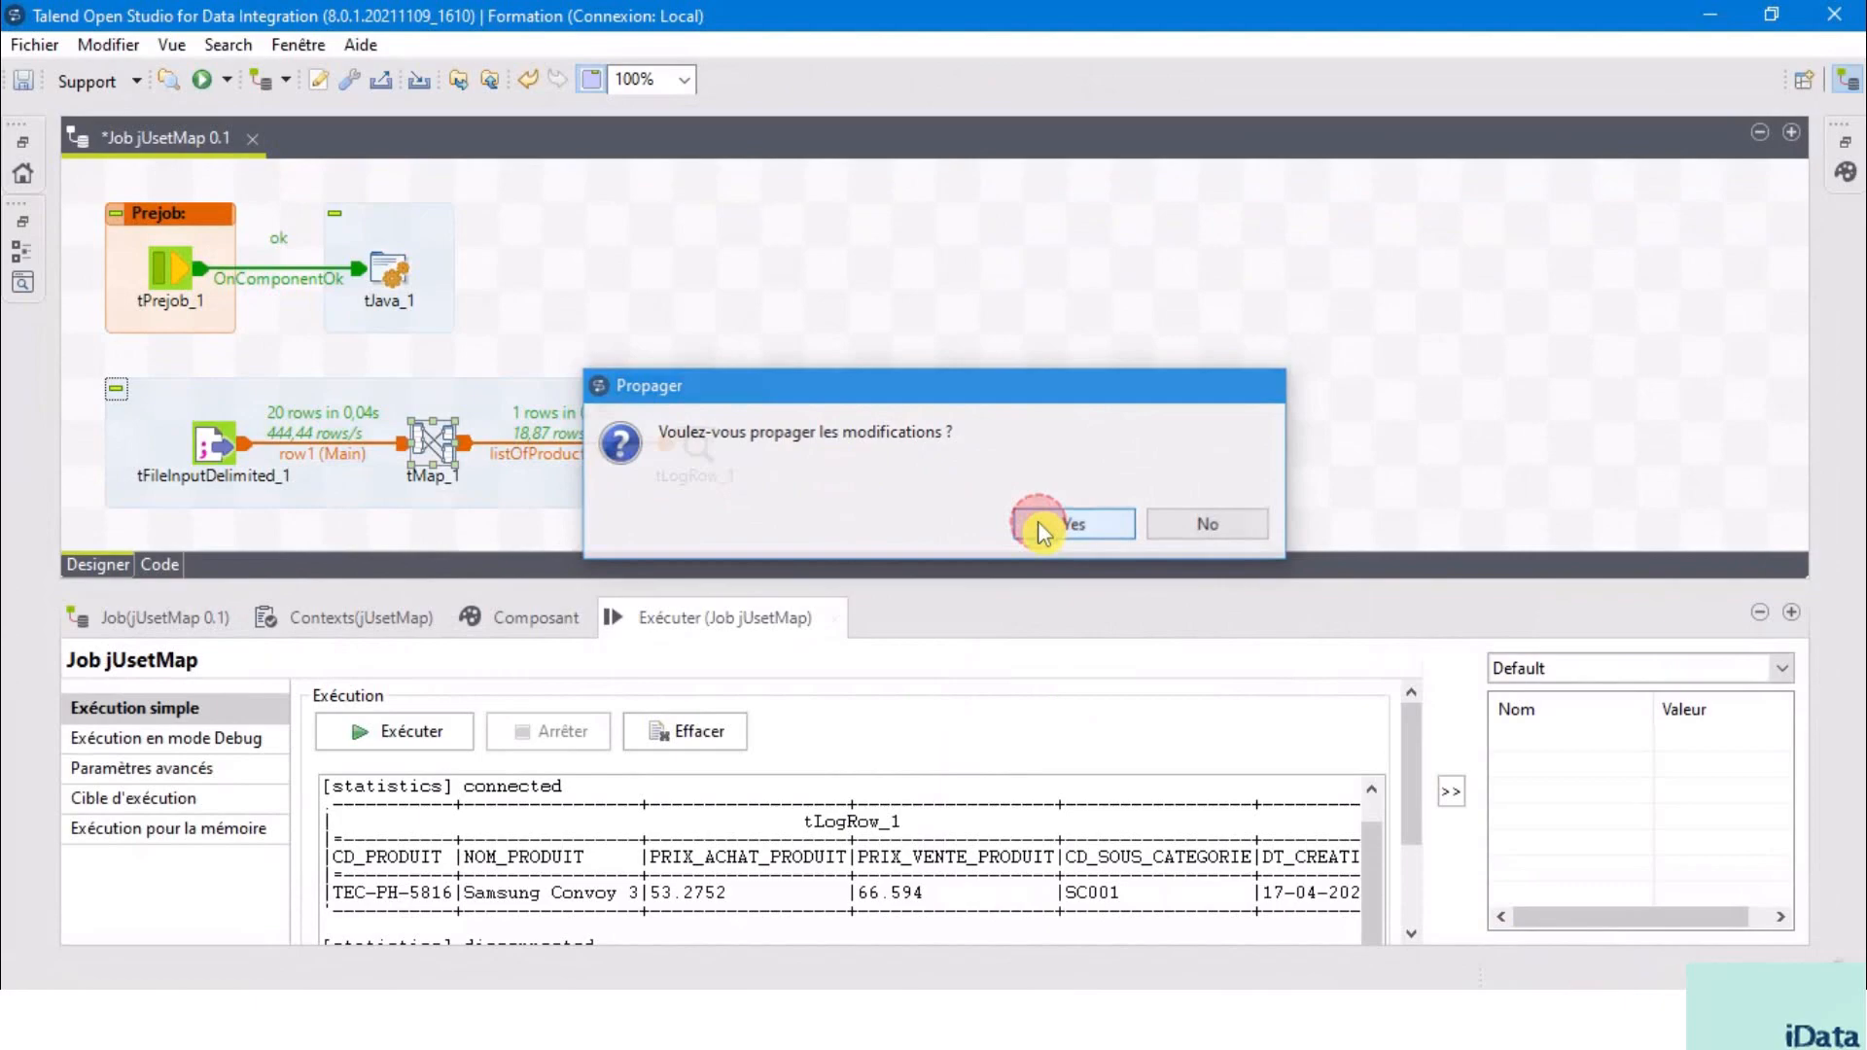
- Run the jUsetMap job and check the product codes printed by tLogRow_1
{"action": "left_click", "coordinate": [433, 745]}
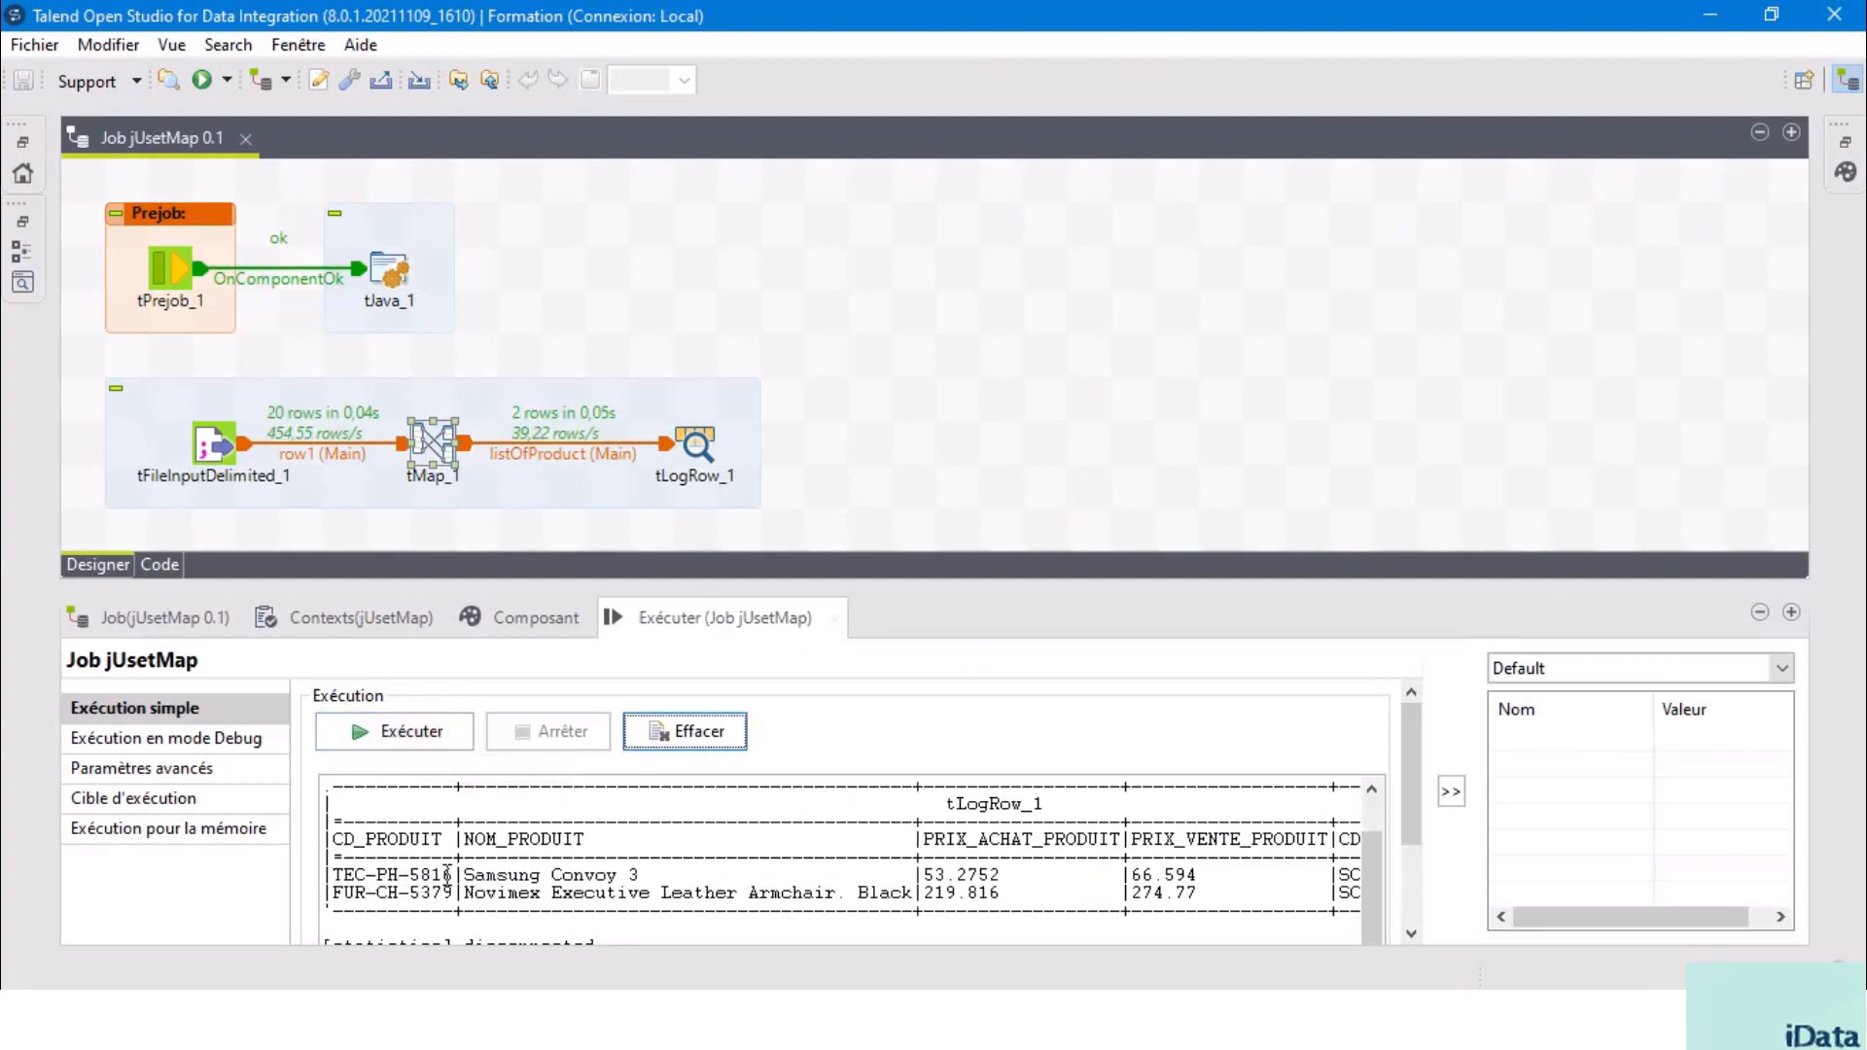
{"action": "left_click", "coordinate": [339, 880]}
{"action": "left_click_drag", "start_coordinate": [334, 877], "coordinate": [454, 877]}
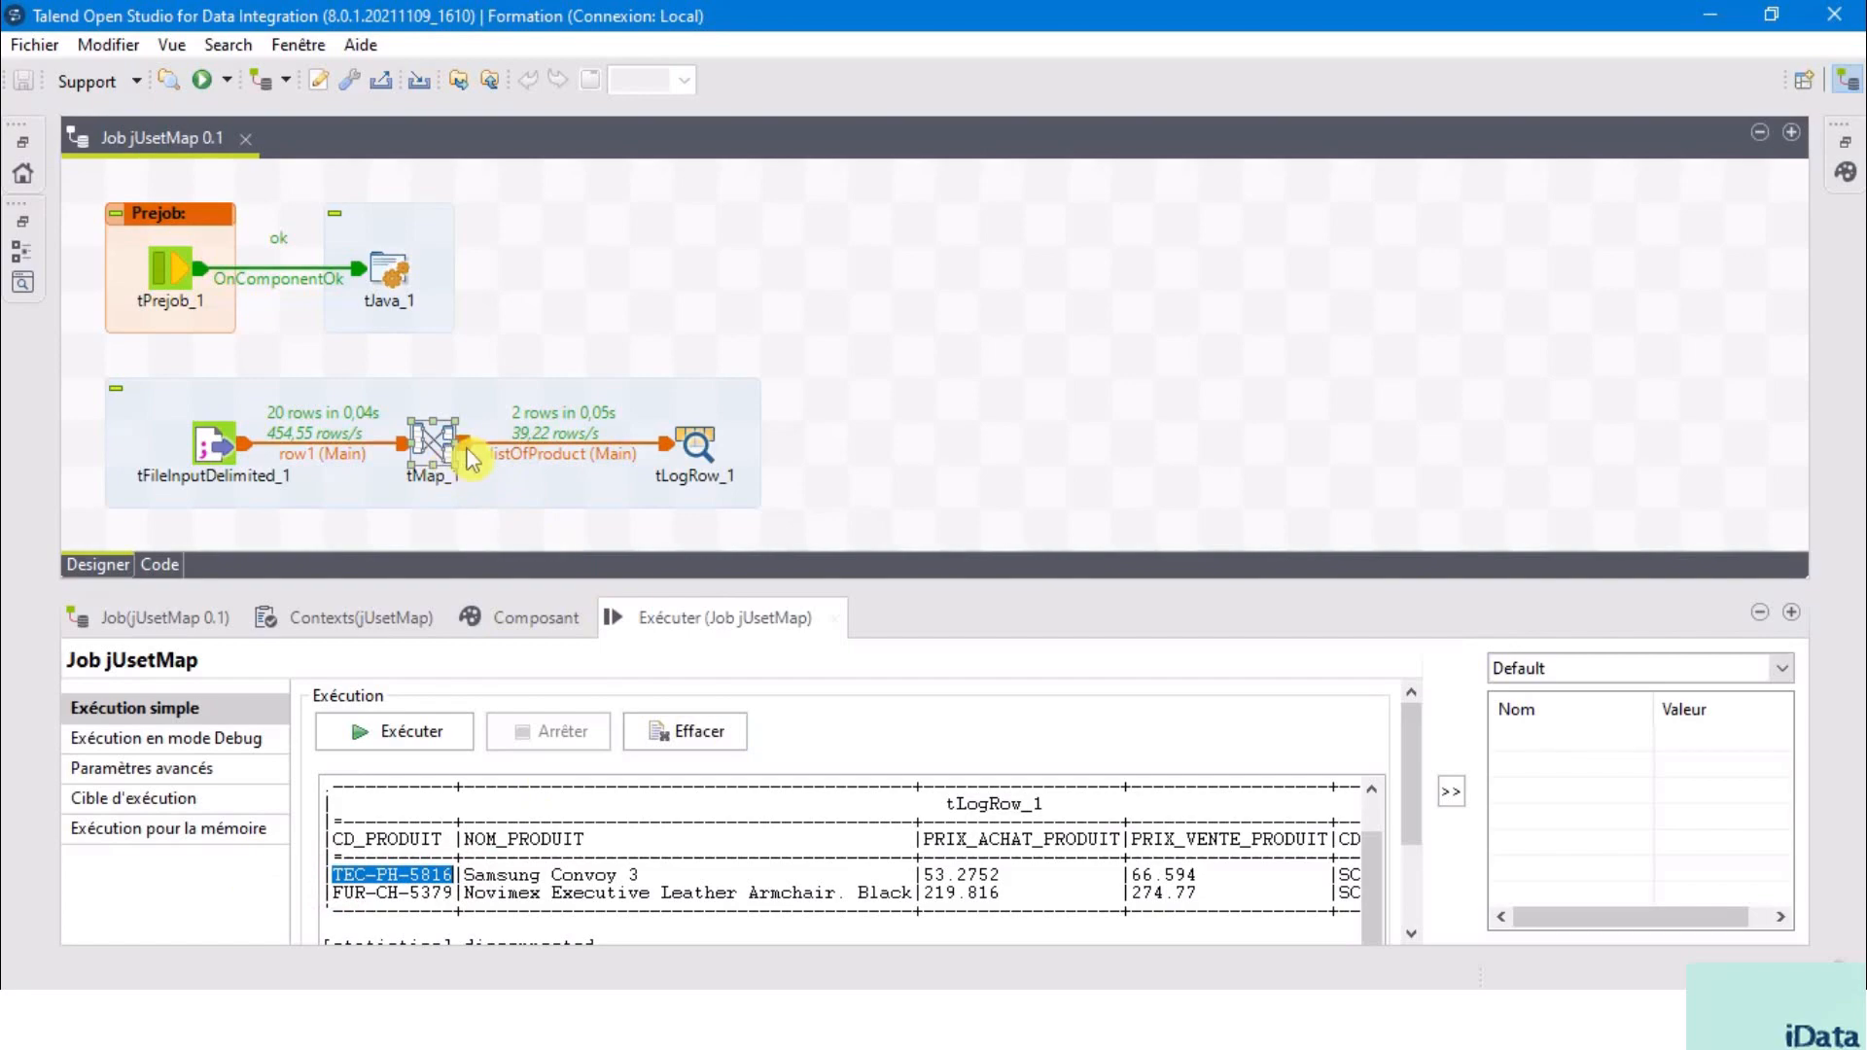
{"action": "left_click_drag", "start_coordinate": [332, 892], "coordinate": [461, 899]}
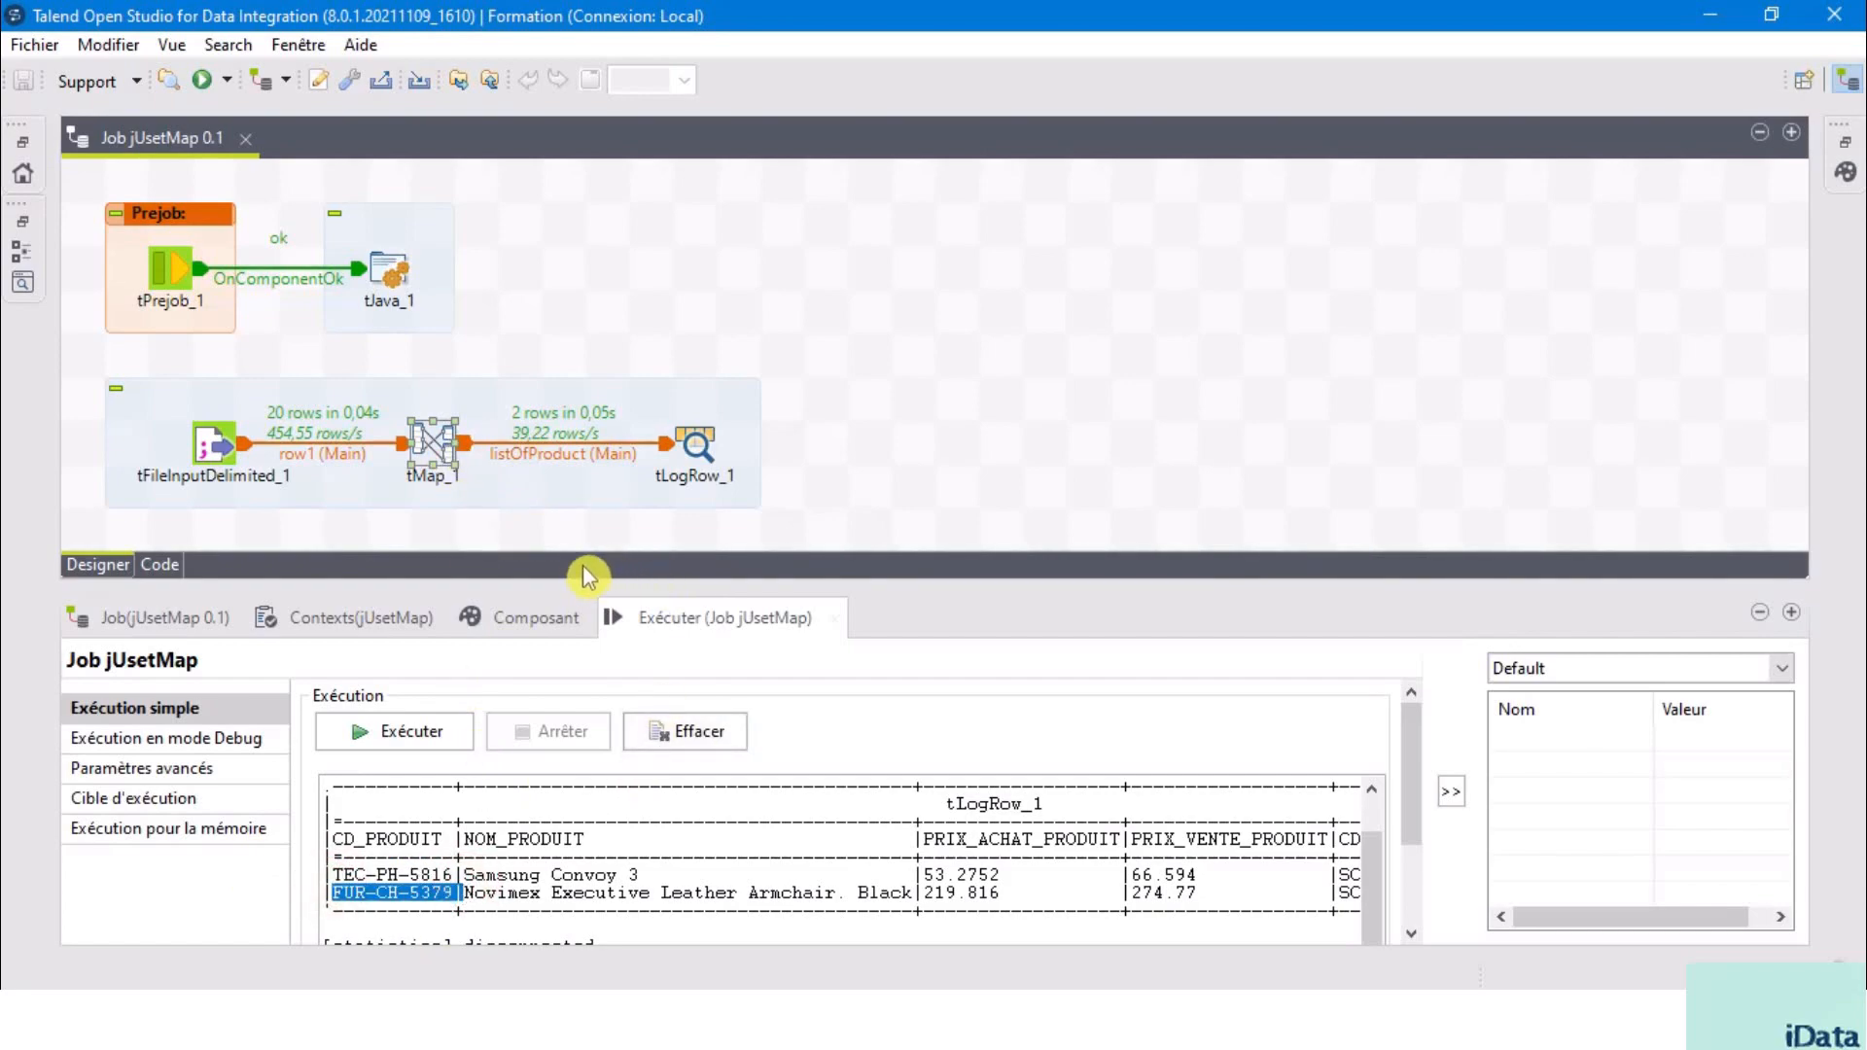
- Check which output row links are available from tMap_1 without creating one
{"action": "right_click", "coordinate": [440, 449]}
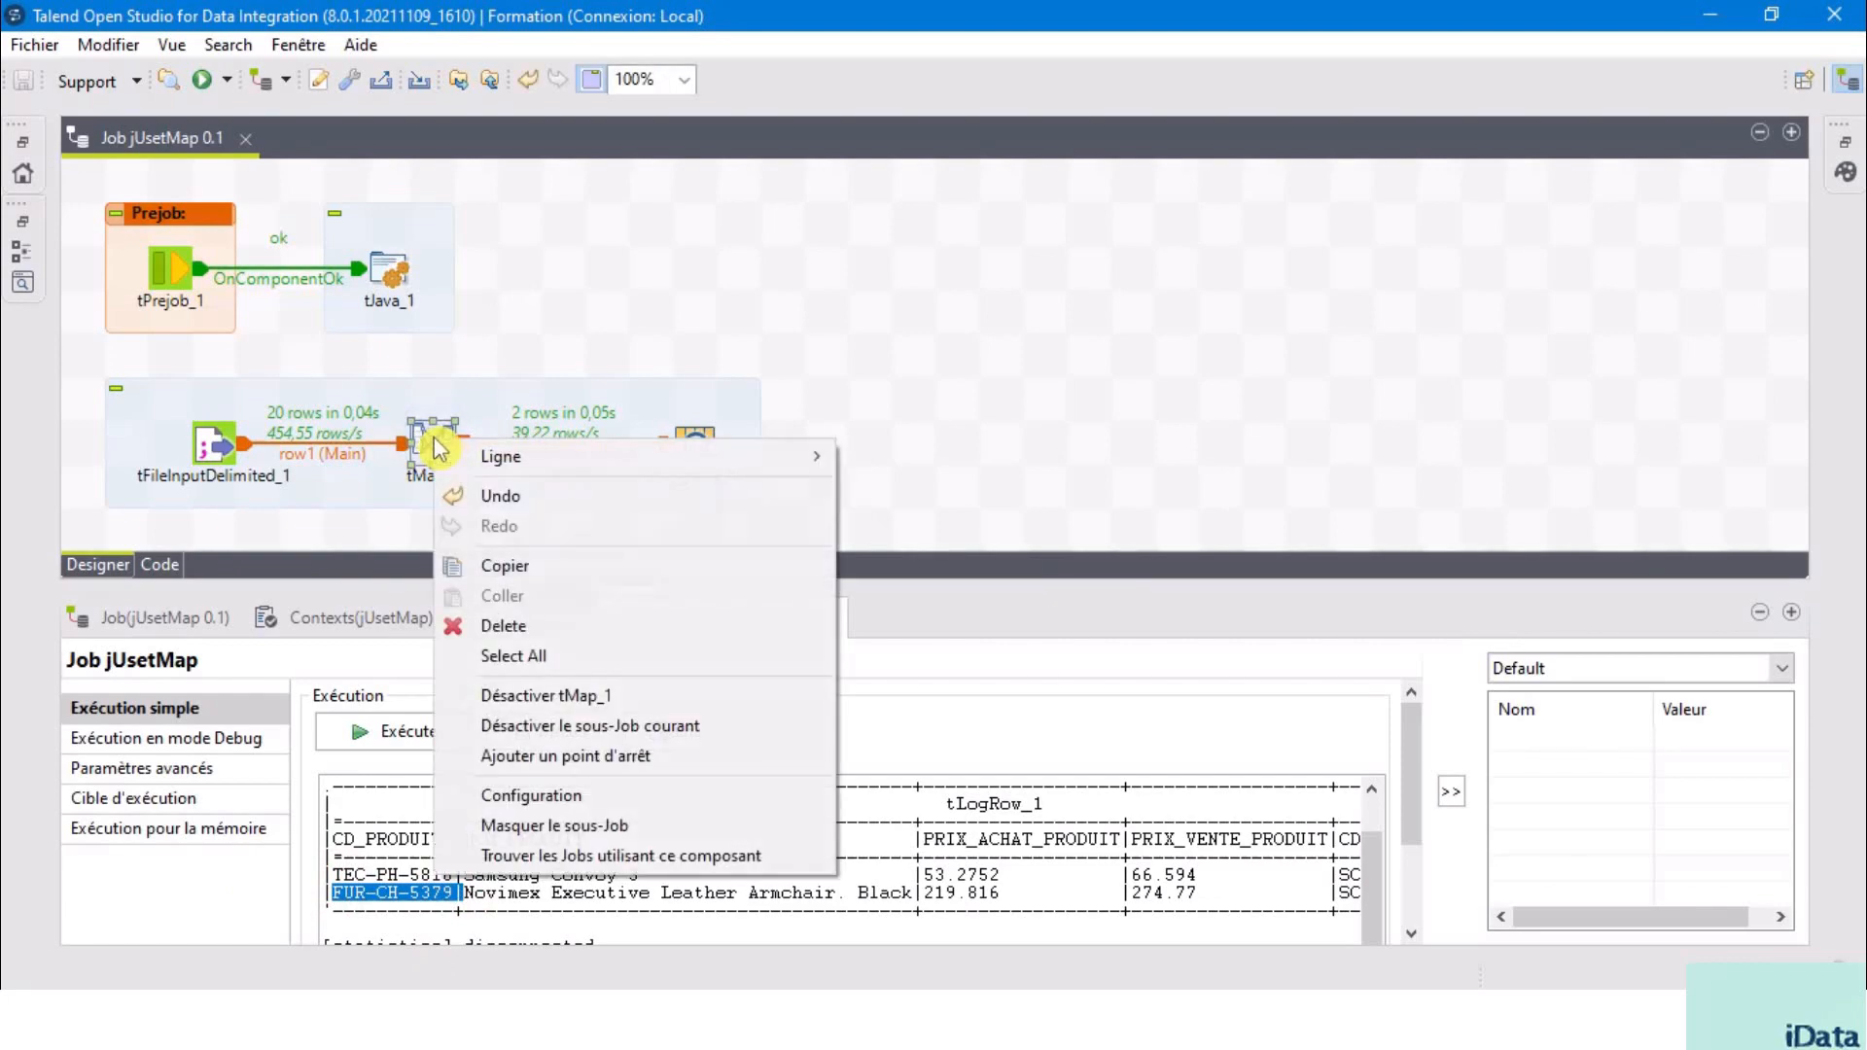
{"action": "mouse_move", "coordinate": [604, 458]}
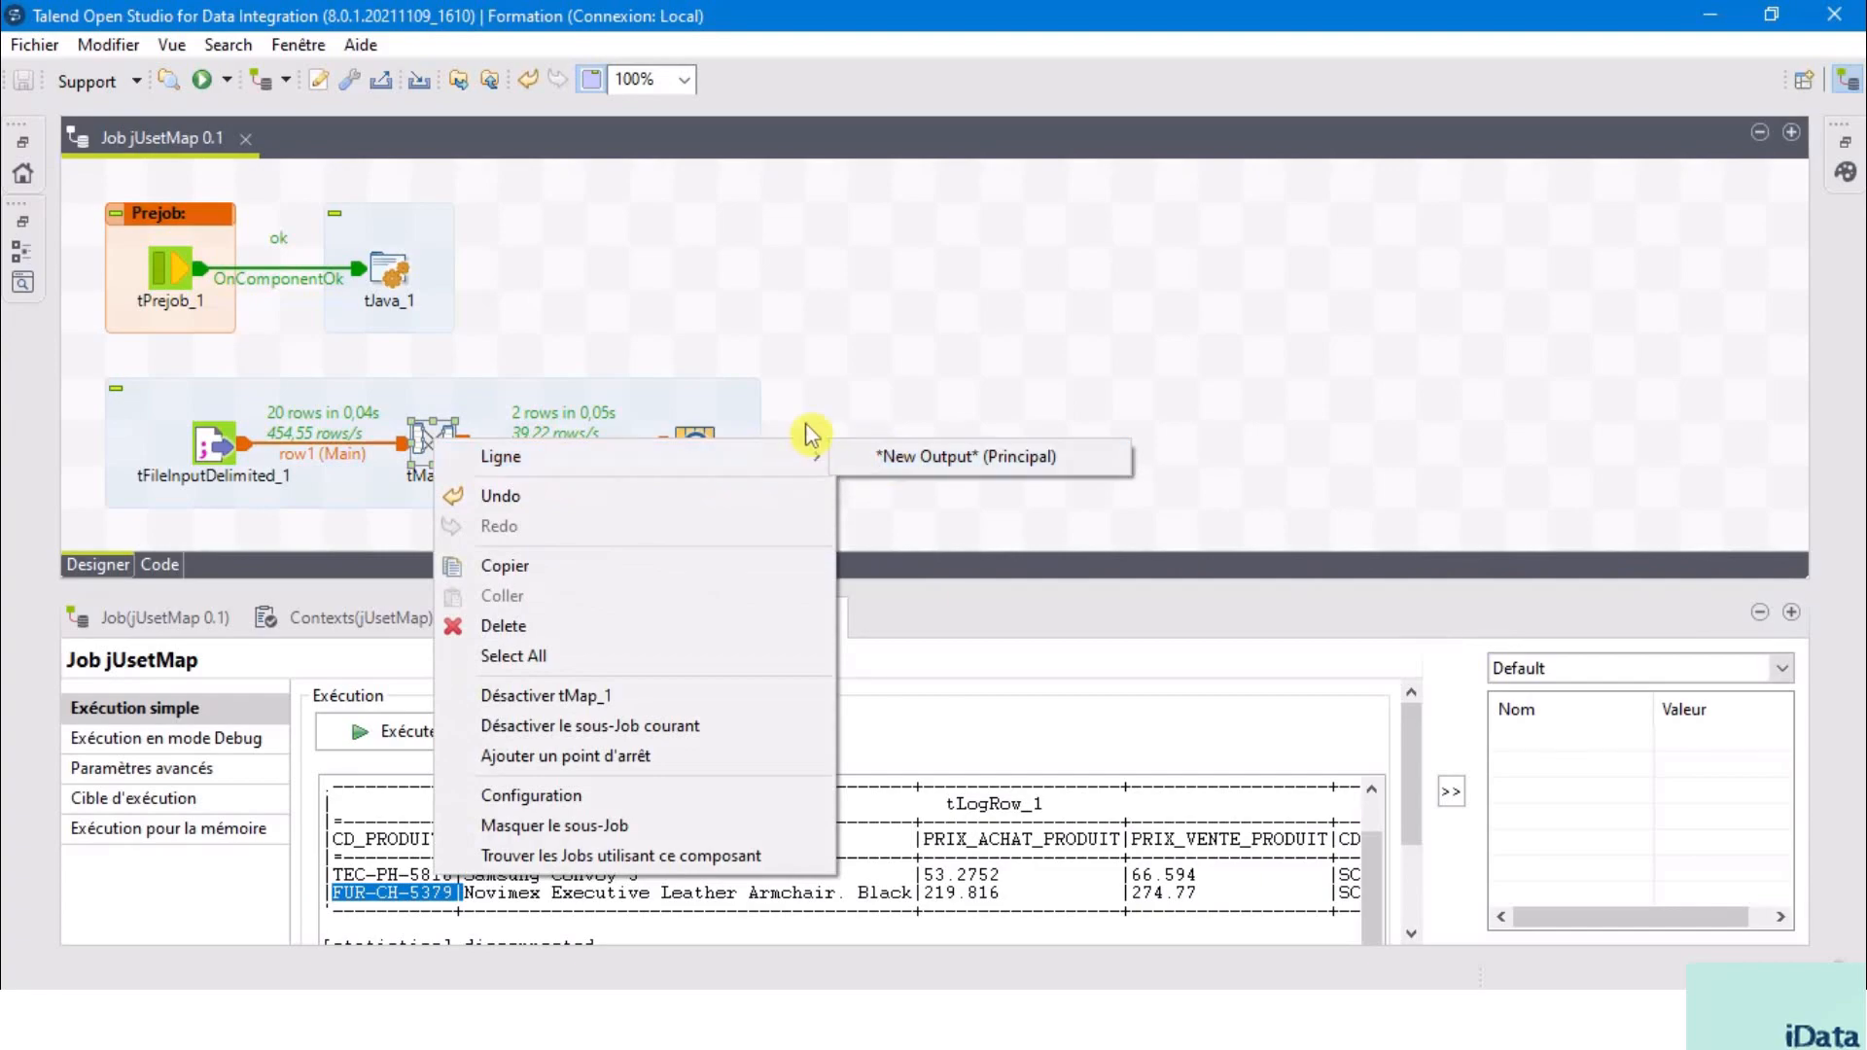
{"action": "left_click", "coordinate": [879, 372]}
- Reopen the tMap_1 mapping, enlarge its mapping area and review the links of both output tables
{"action": "double_click", "coordinate": [440, 443]}
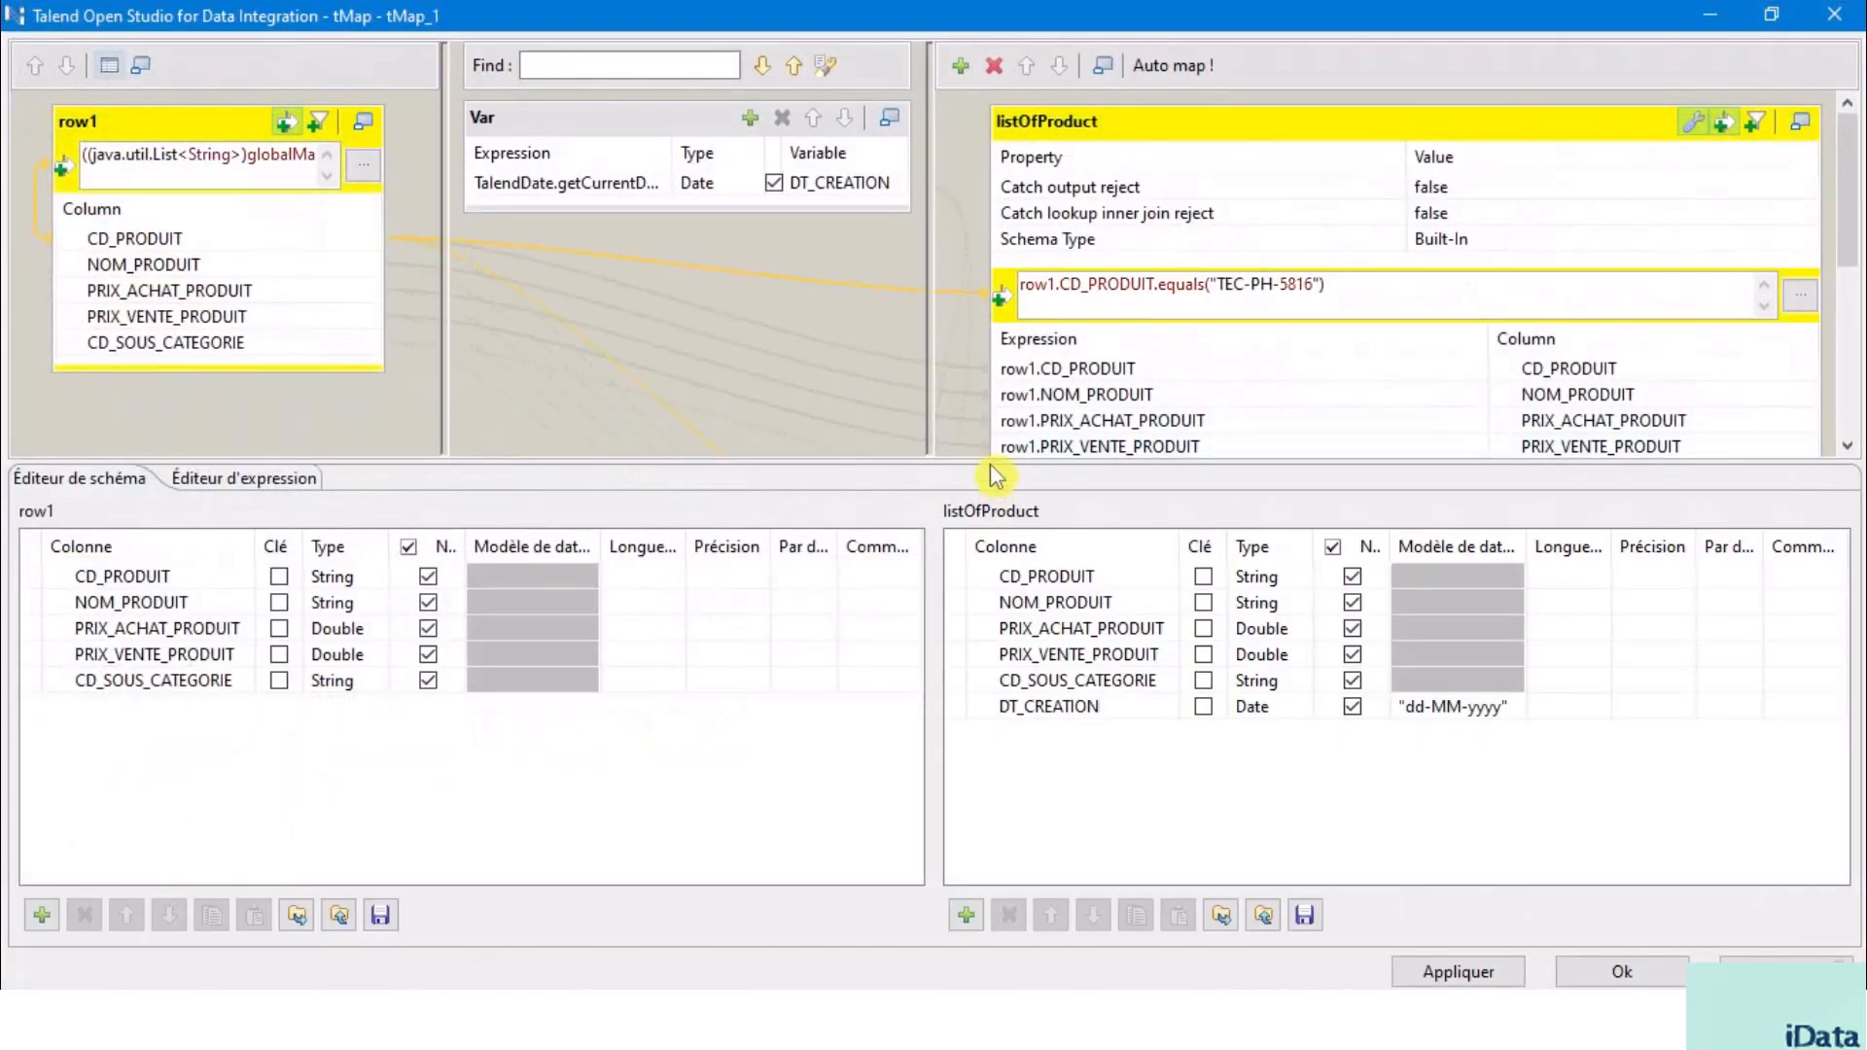
{"action": "left_click_drag", "start_coordinate": [990, 460], "coordinate": [988, 745]}
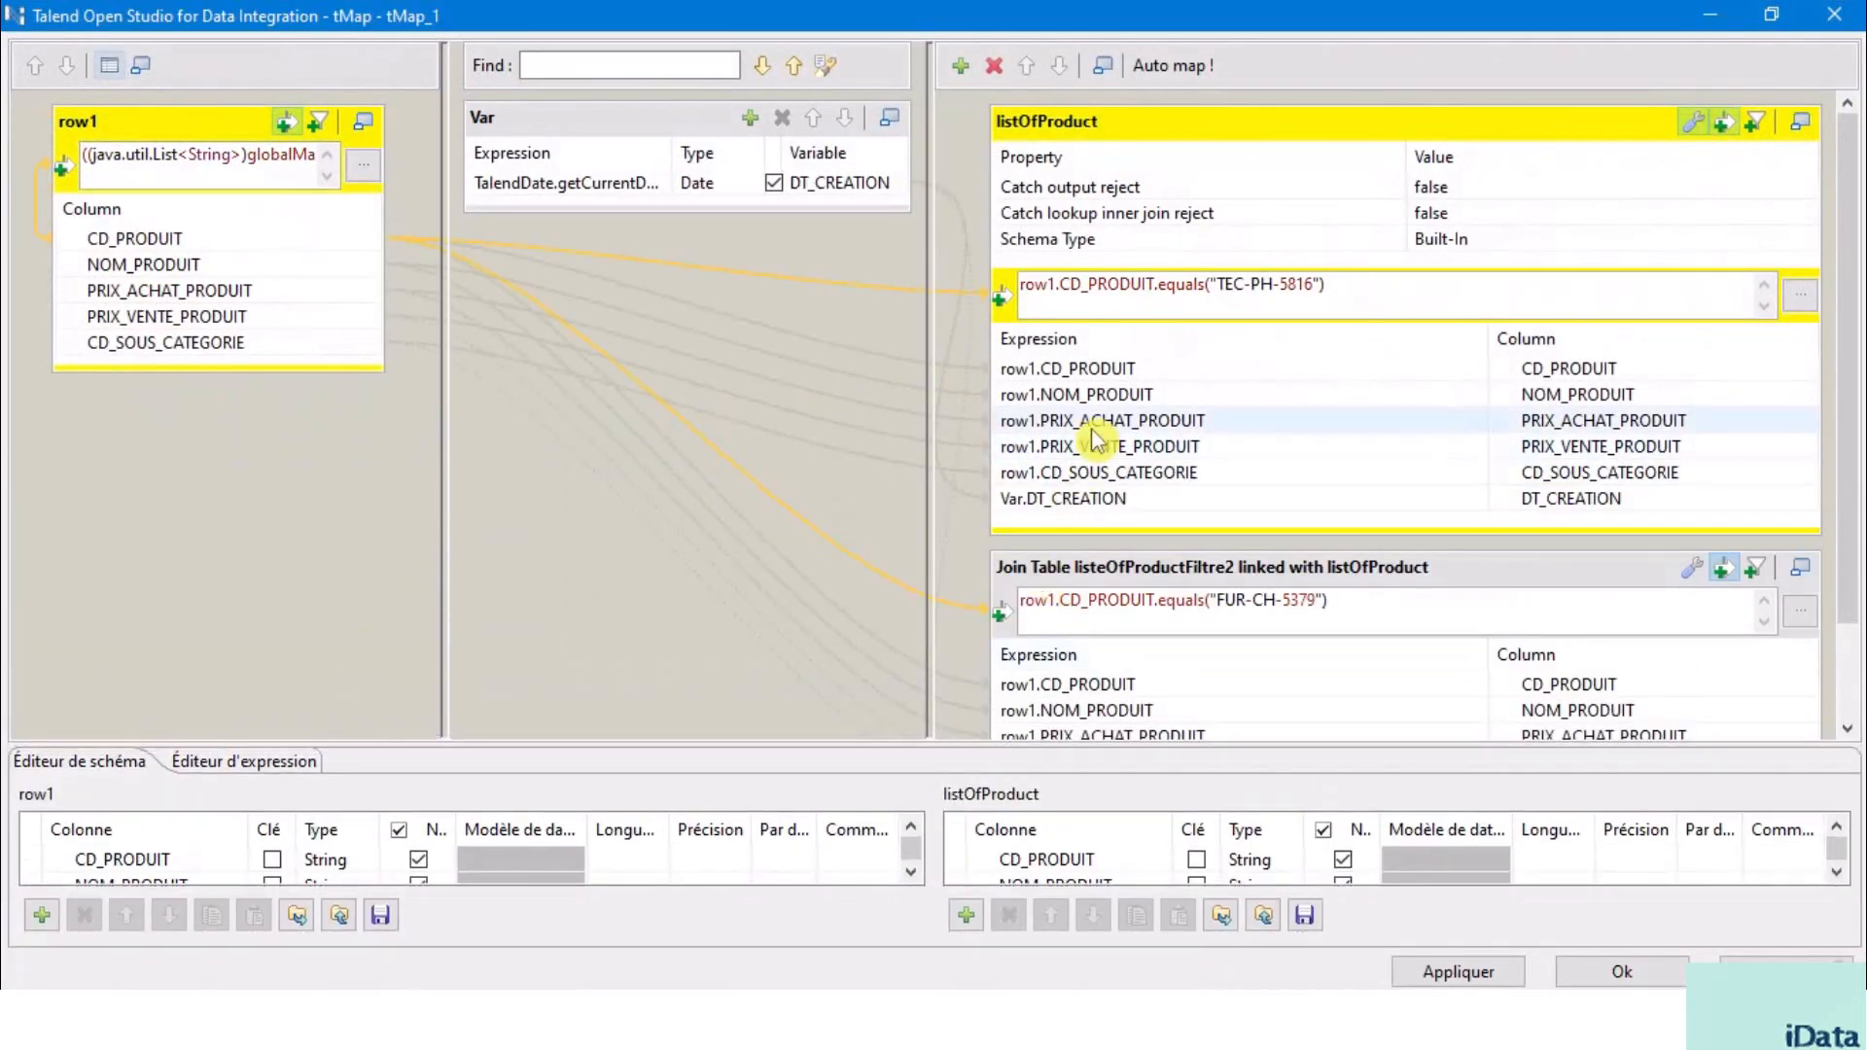
{"action": "left_click", "coordinate": [1179, 133]}
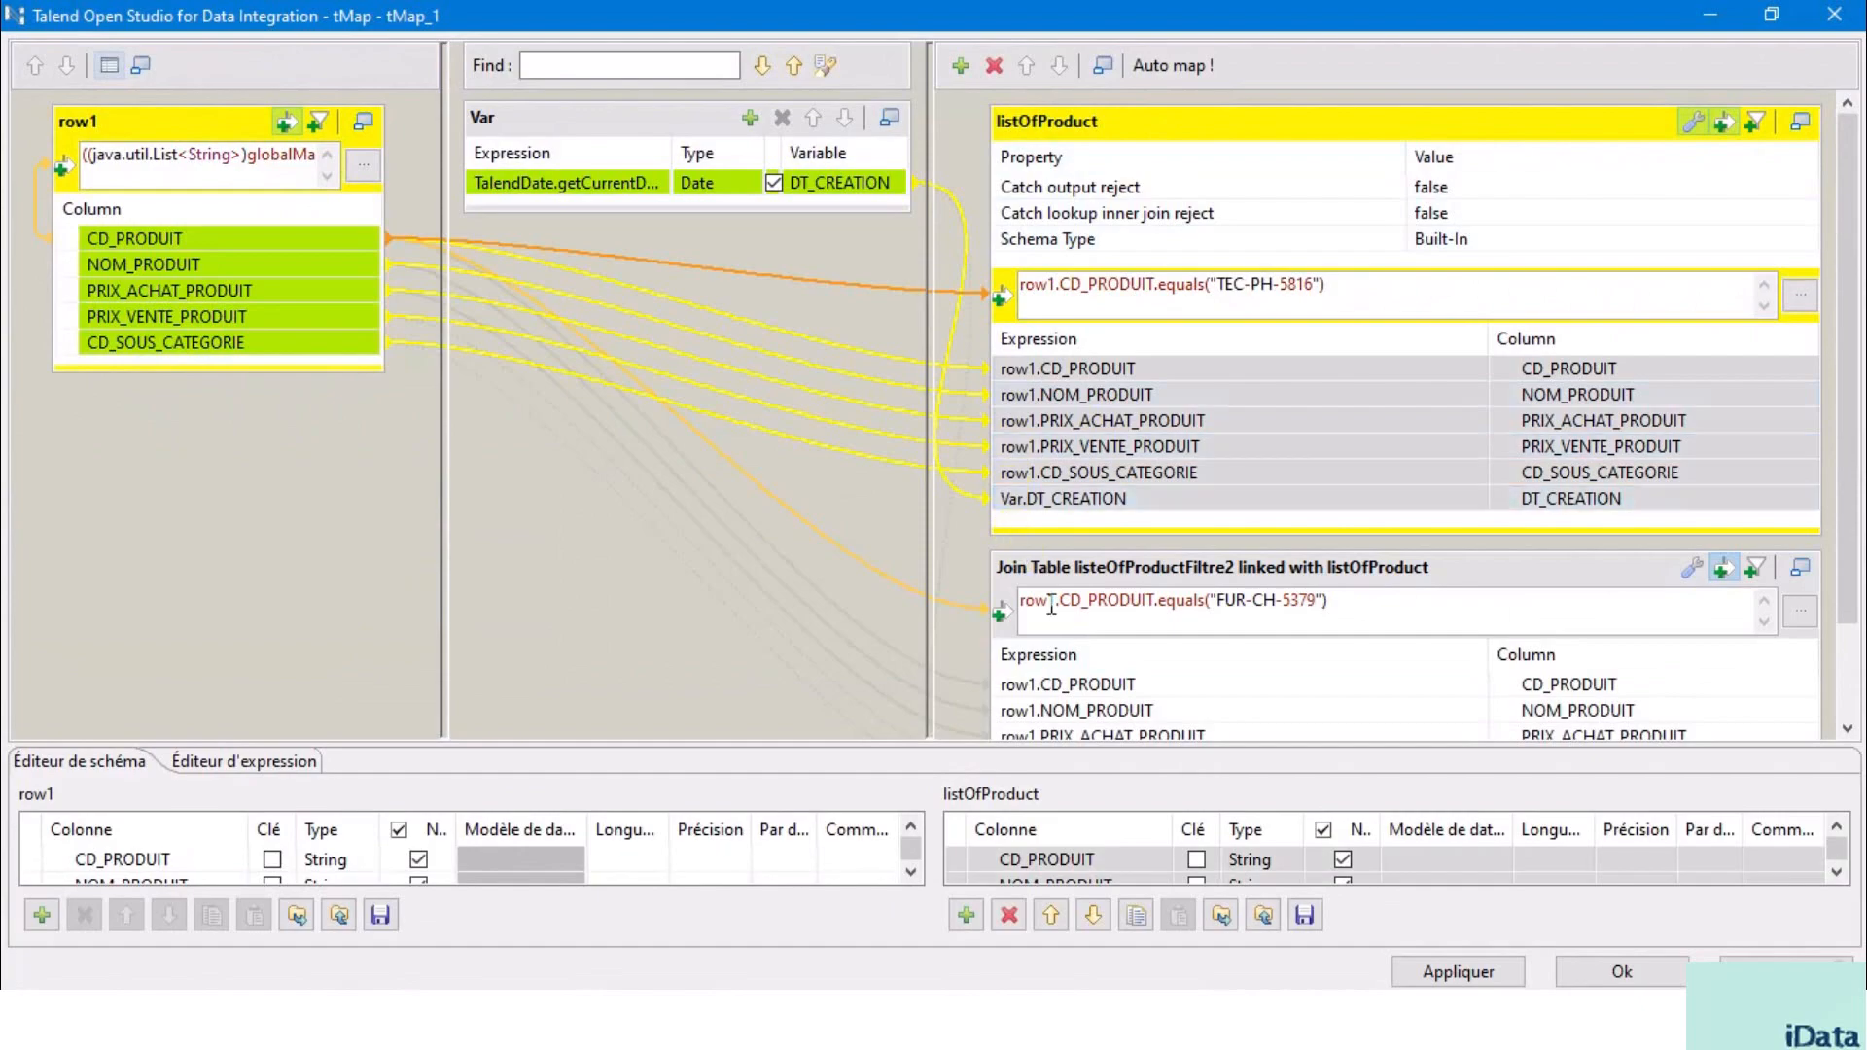
{"action": "left_click", "coordinate": [1054, 568]}
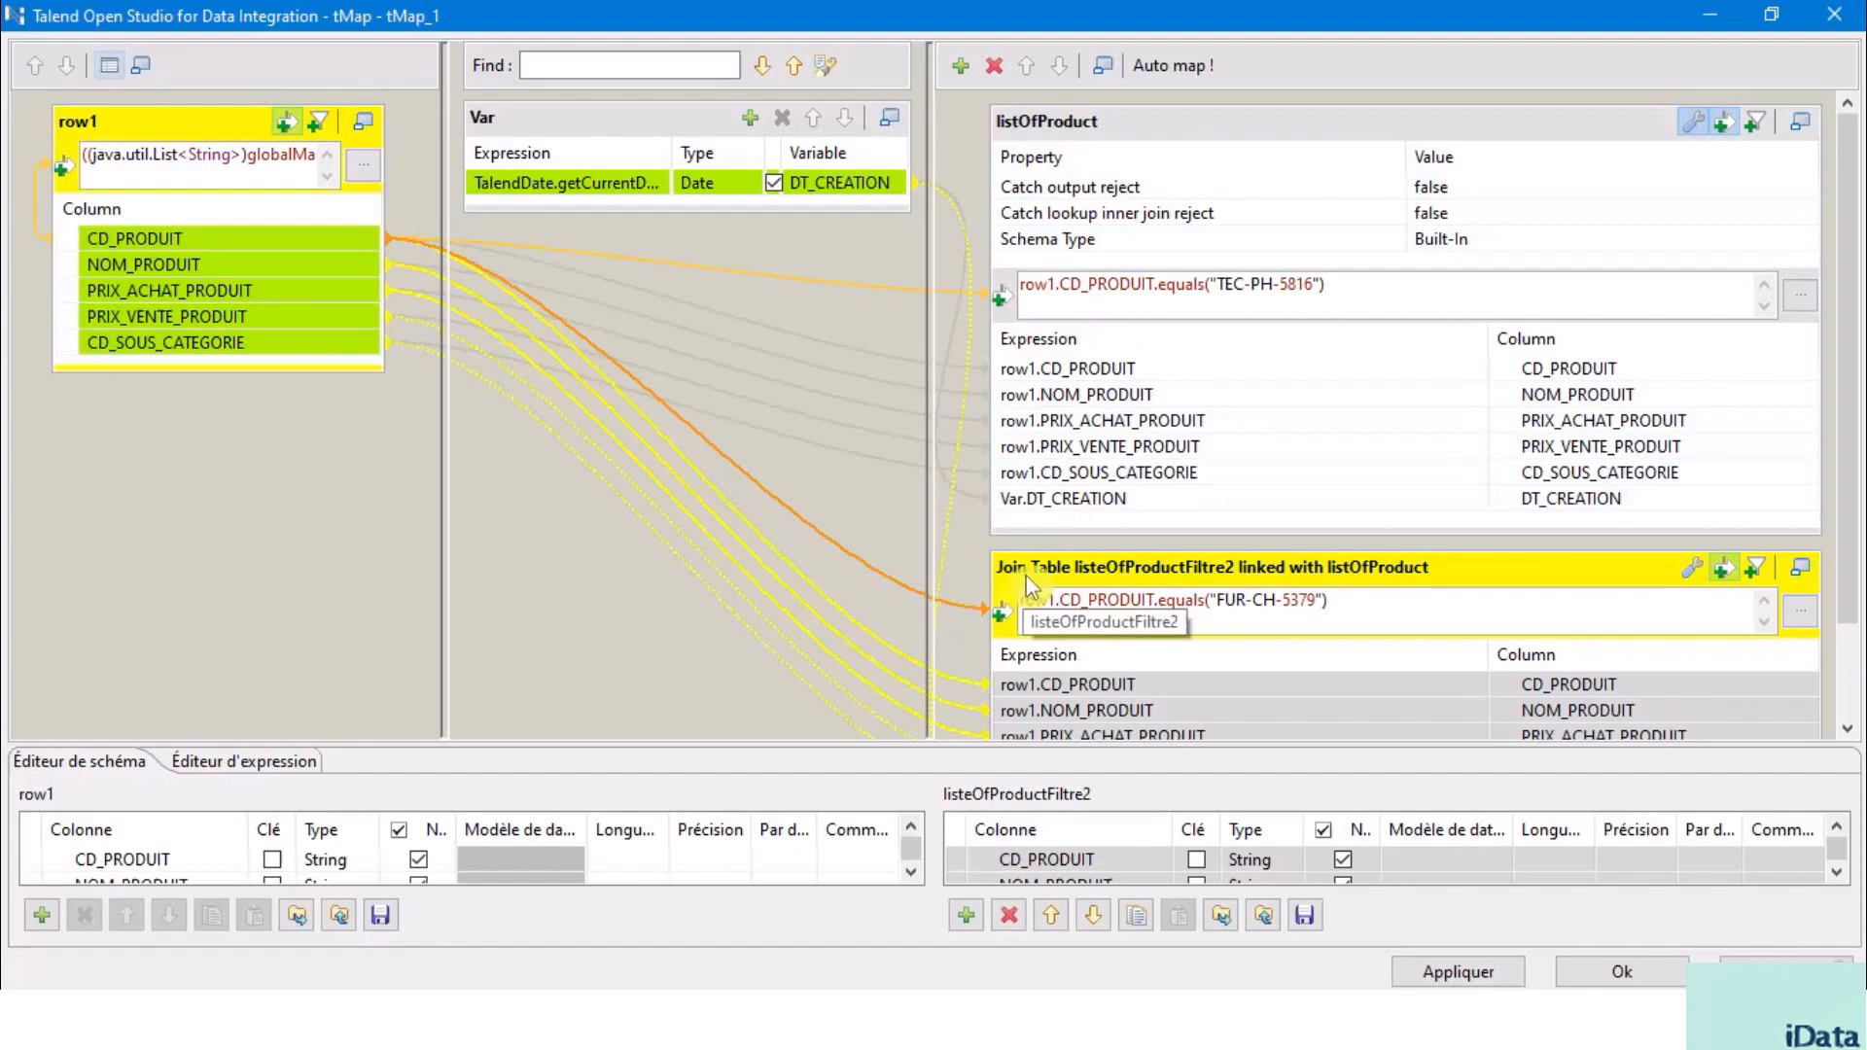
- Collapse the listOfProduct and listeOfProductFiltre2 output tables to their headers and highlight each table's links in turn
{"action": "left_click", "coordinate": [1806, 127]}
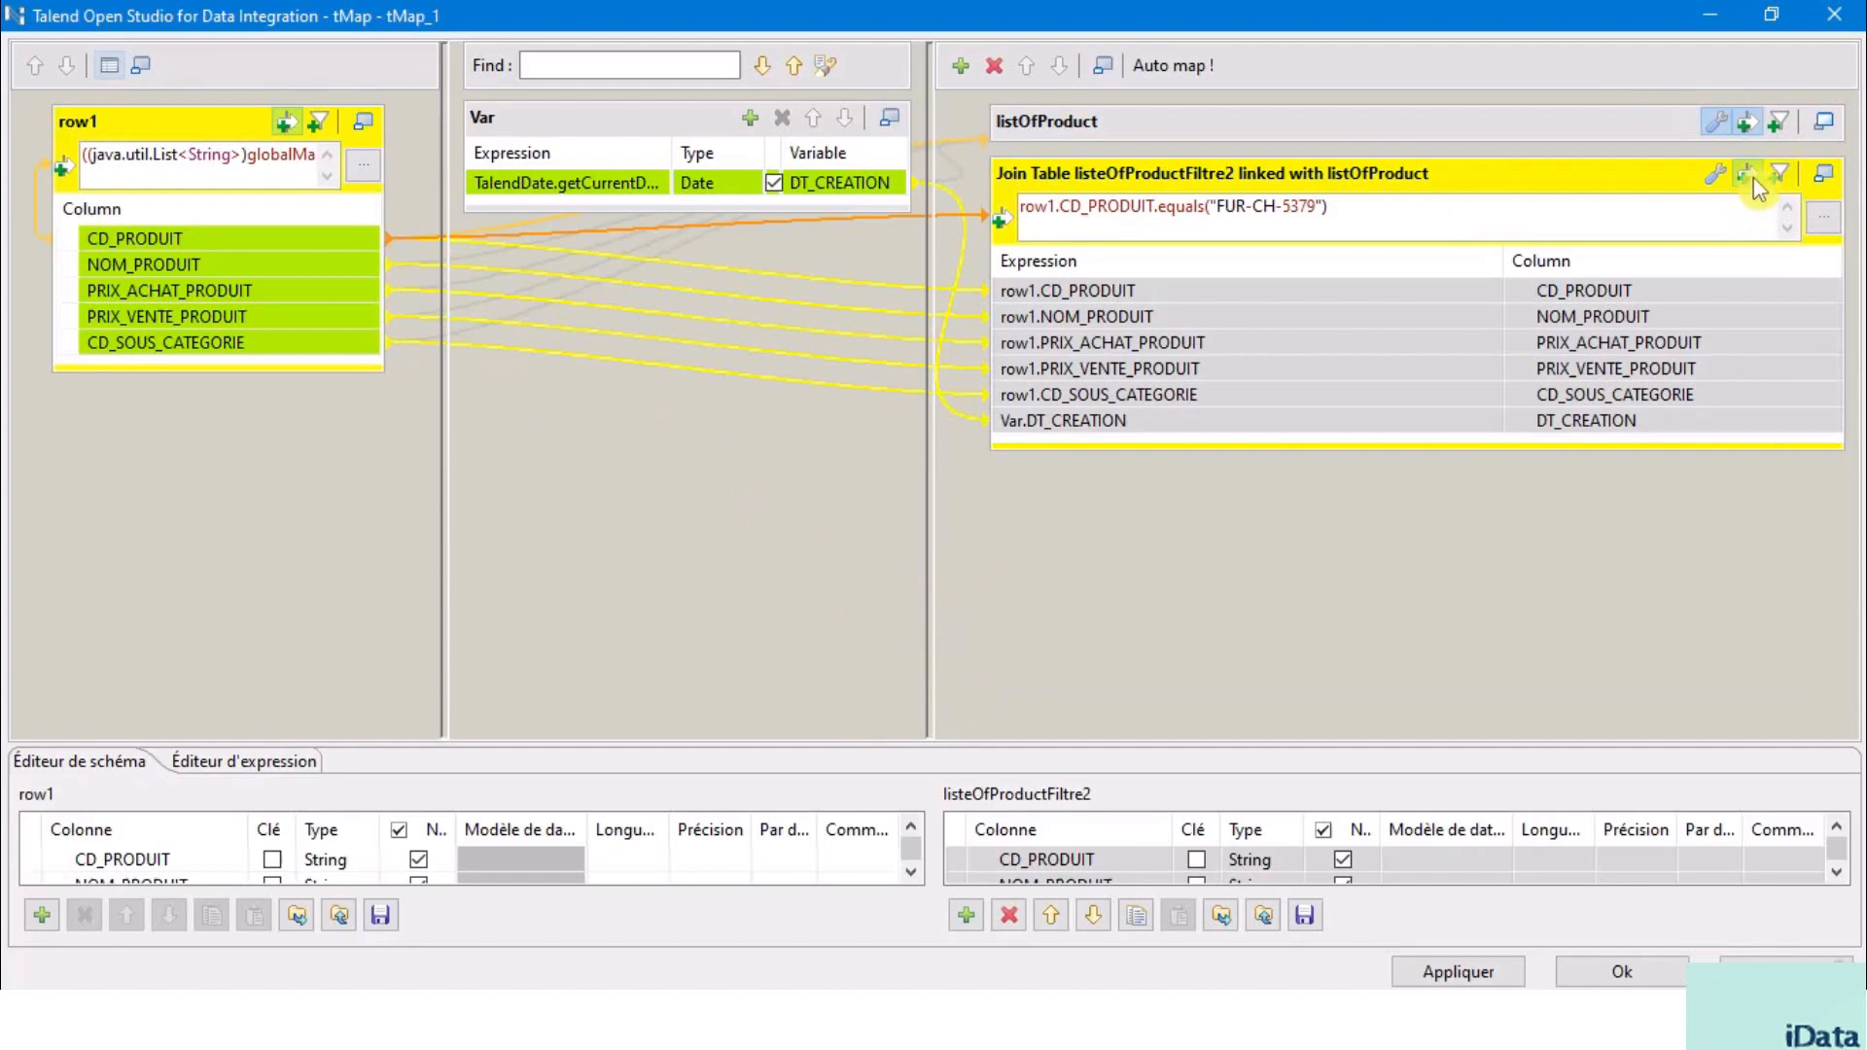
{"action": "left_click", "coordinate": [1826, 173]}
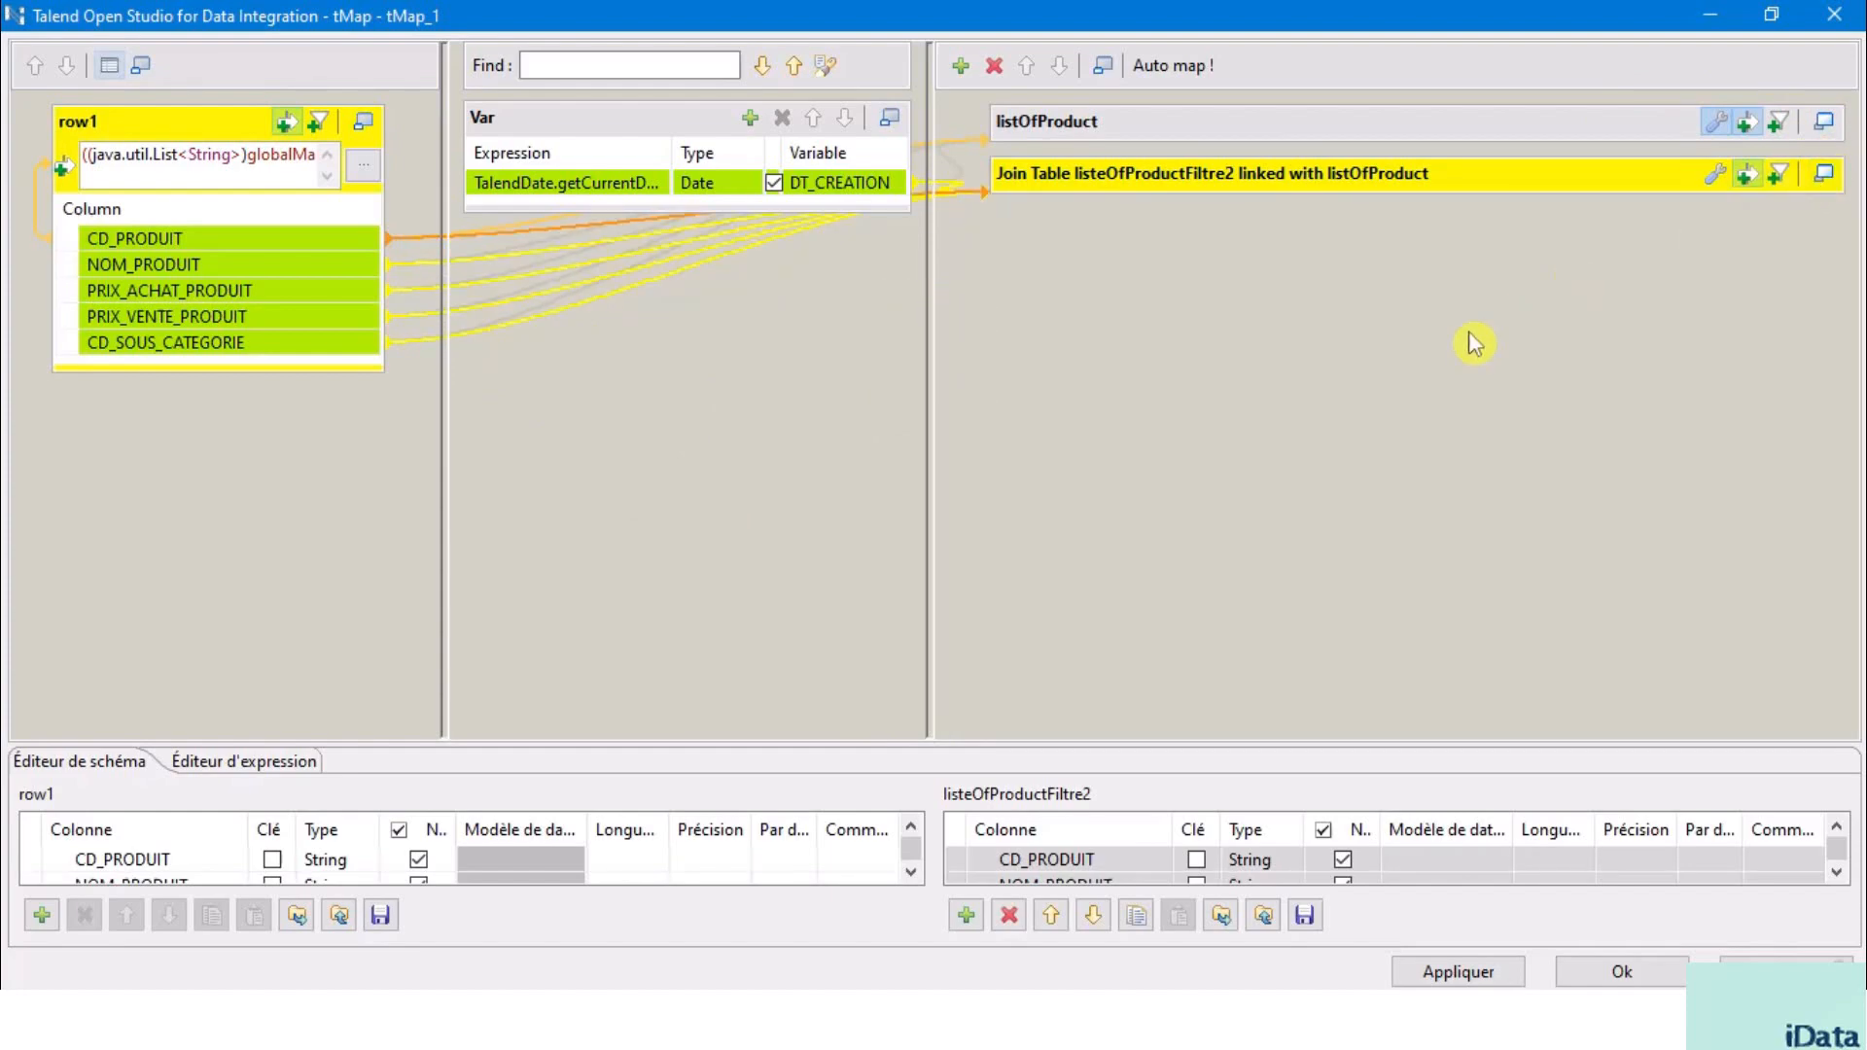
{"action": "left_click", "coordinate": [1438, 352]}
{"action": "left_click", "coordinate": [1136, 123]}
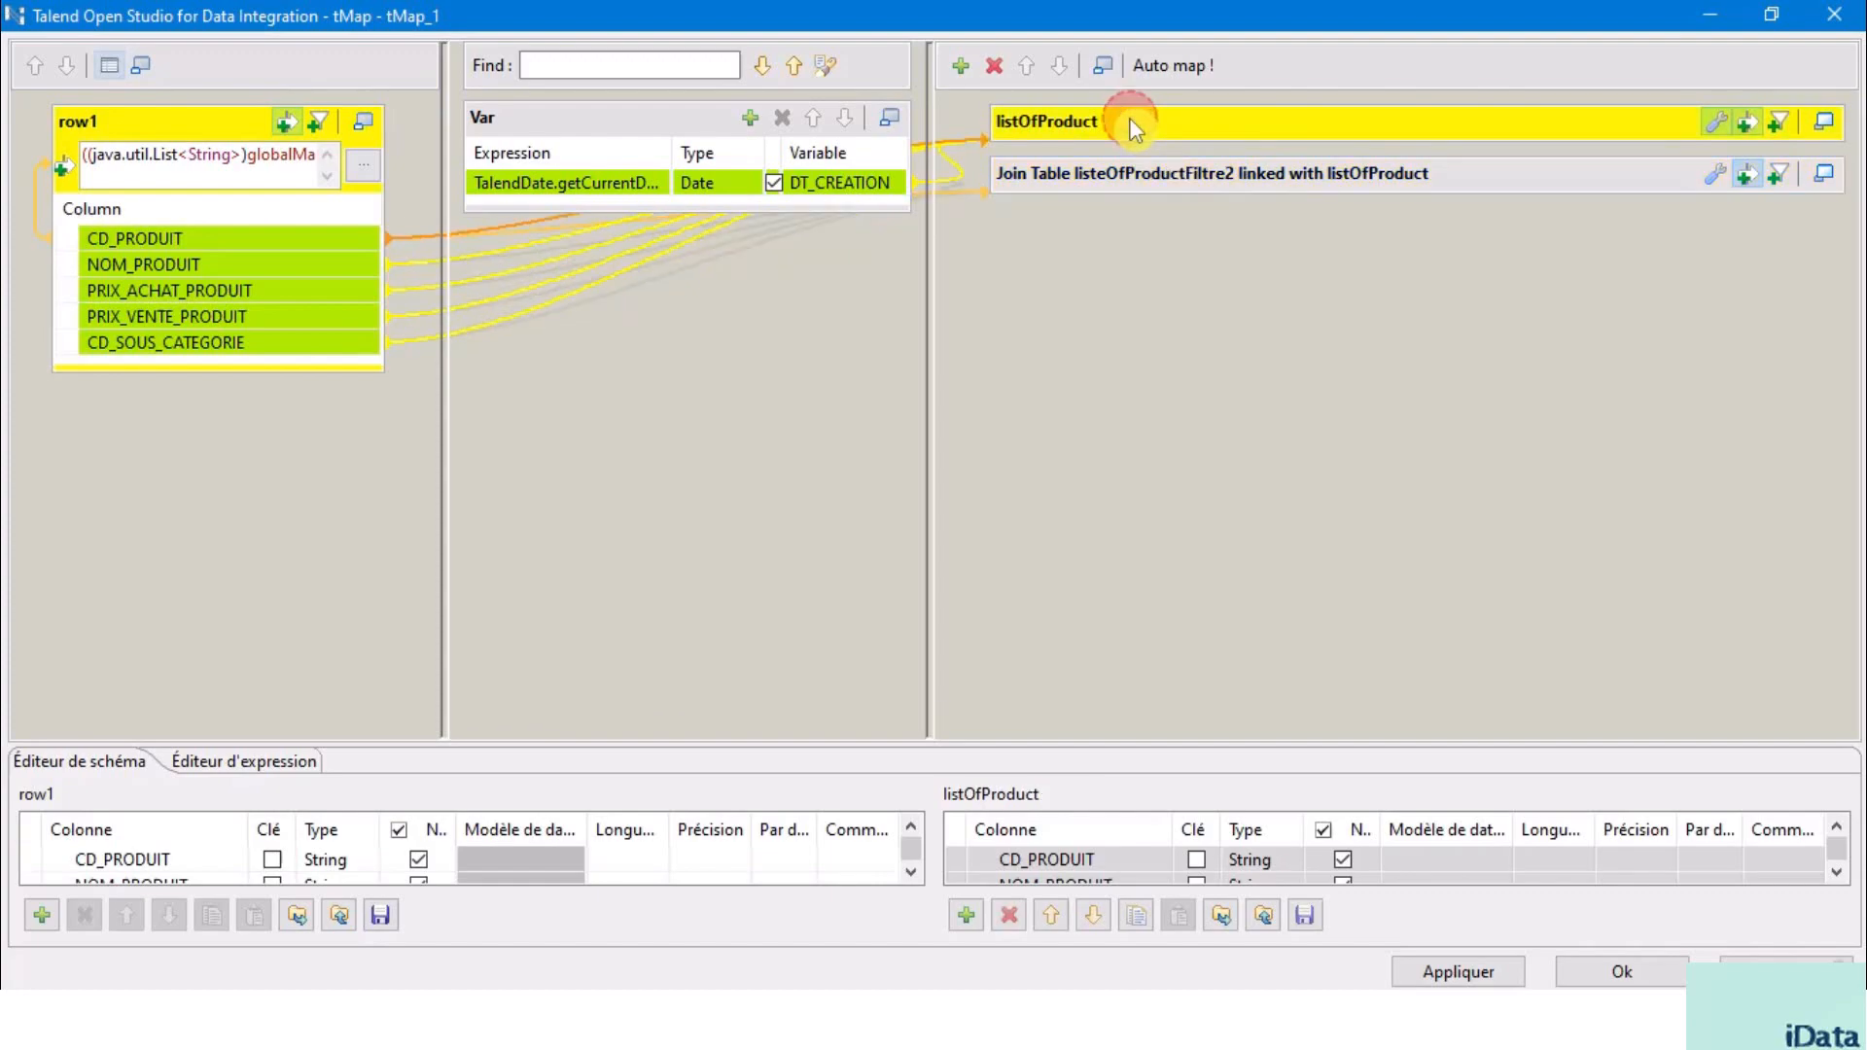
{"action": "left_click", "coordinate": [1121, 177]}
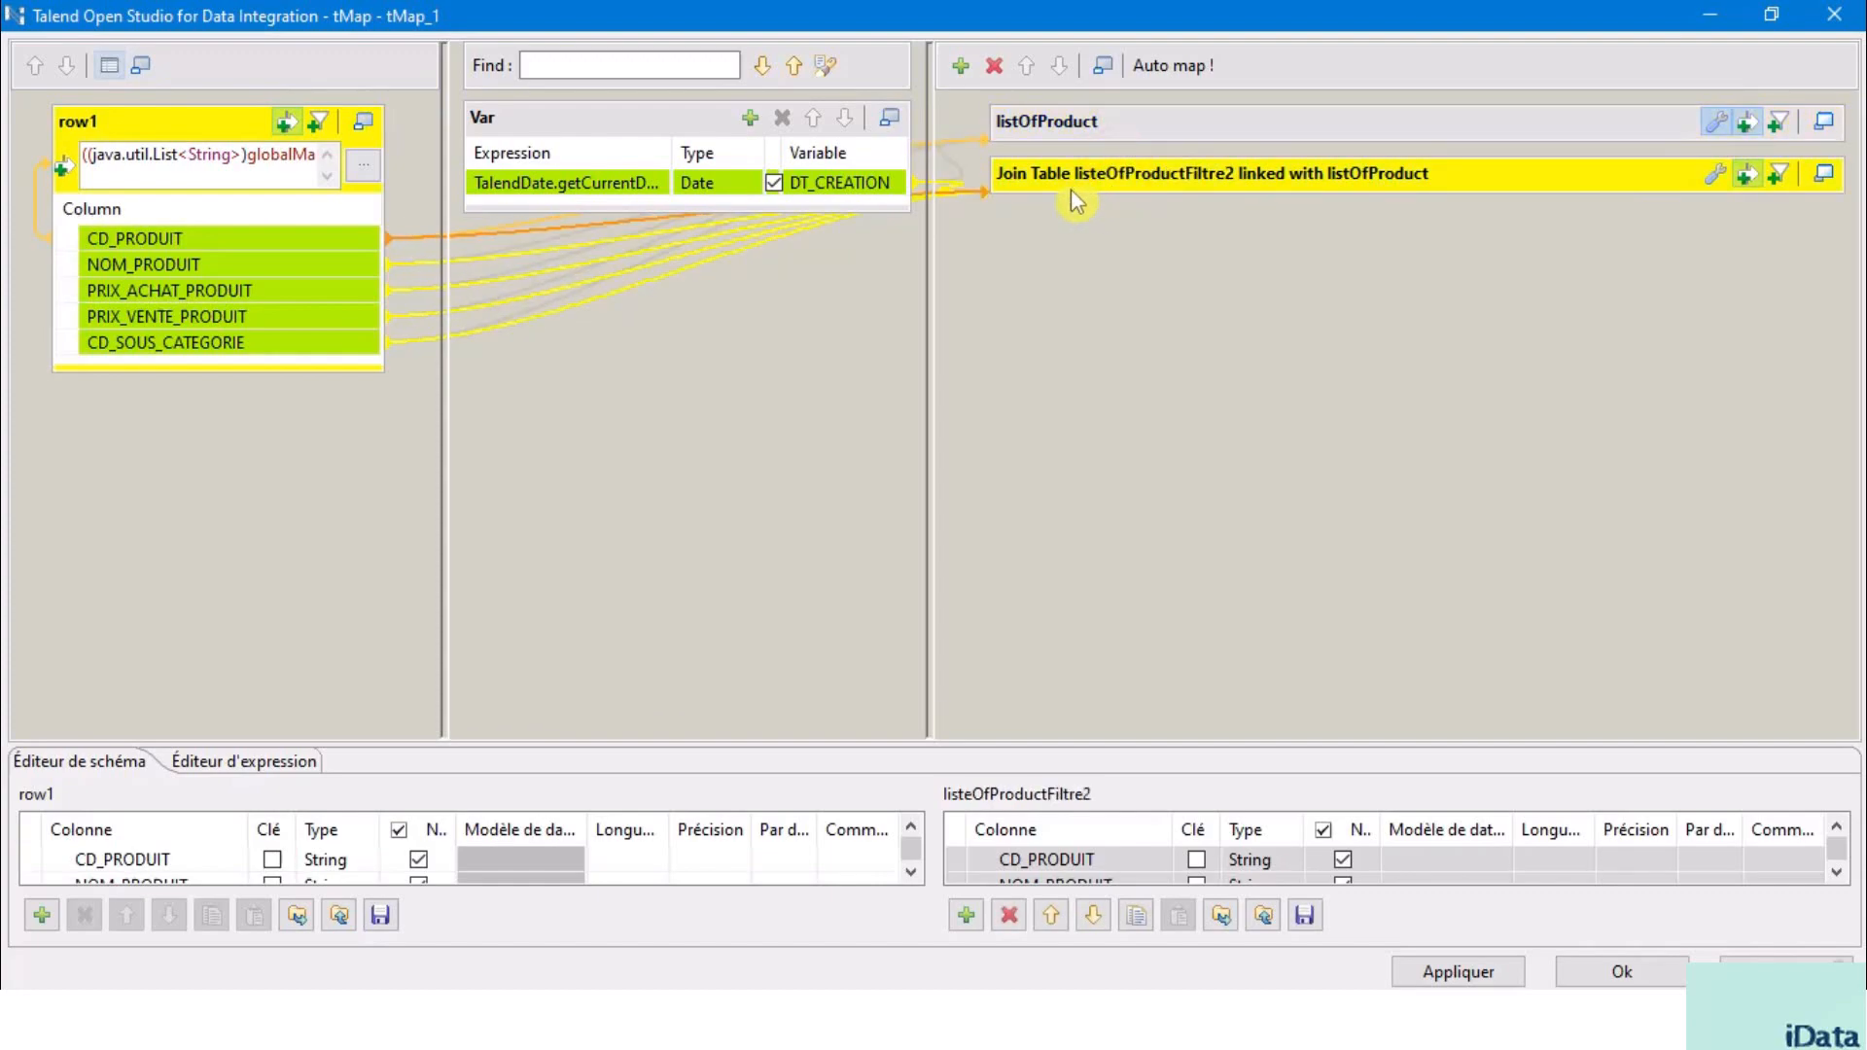
- Add a new output table named outputReject to the tMap and enlarge it downward
{"action": "left_click", "coordinate": [962, 70]}
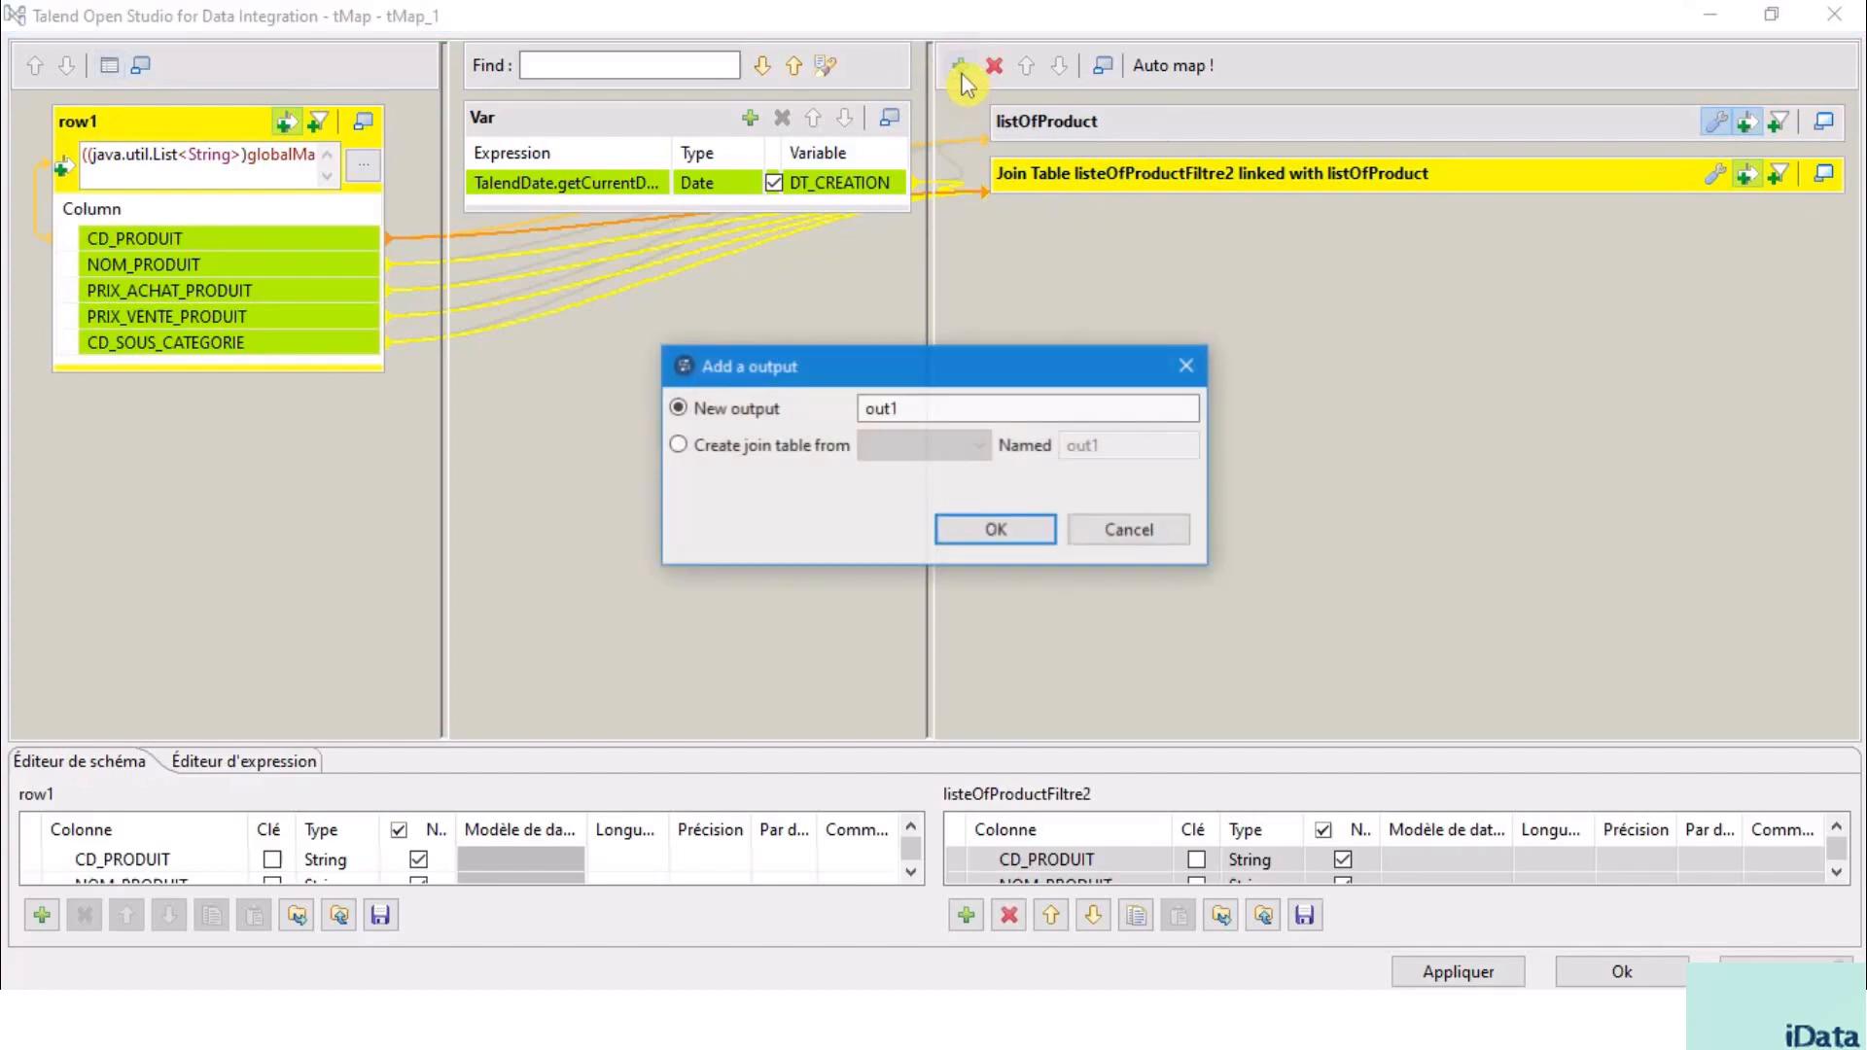
{"action": "double_click", "coordinate": [880, 408]}
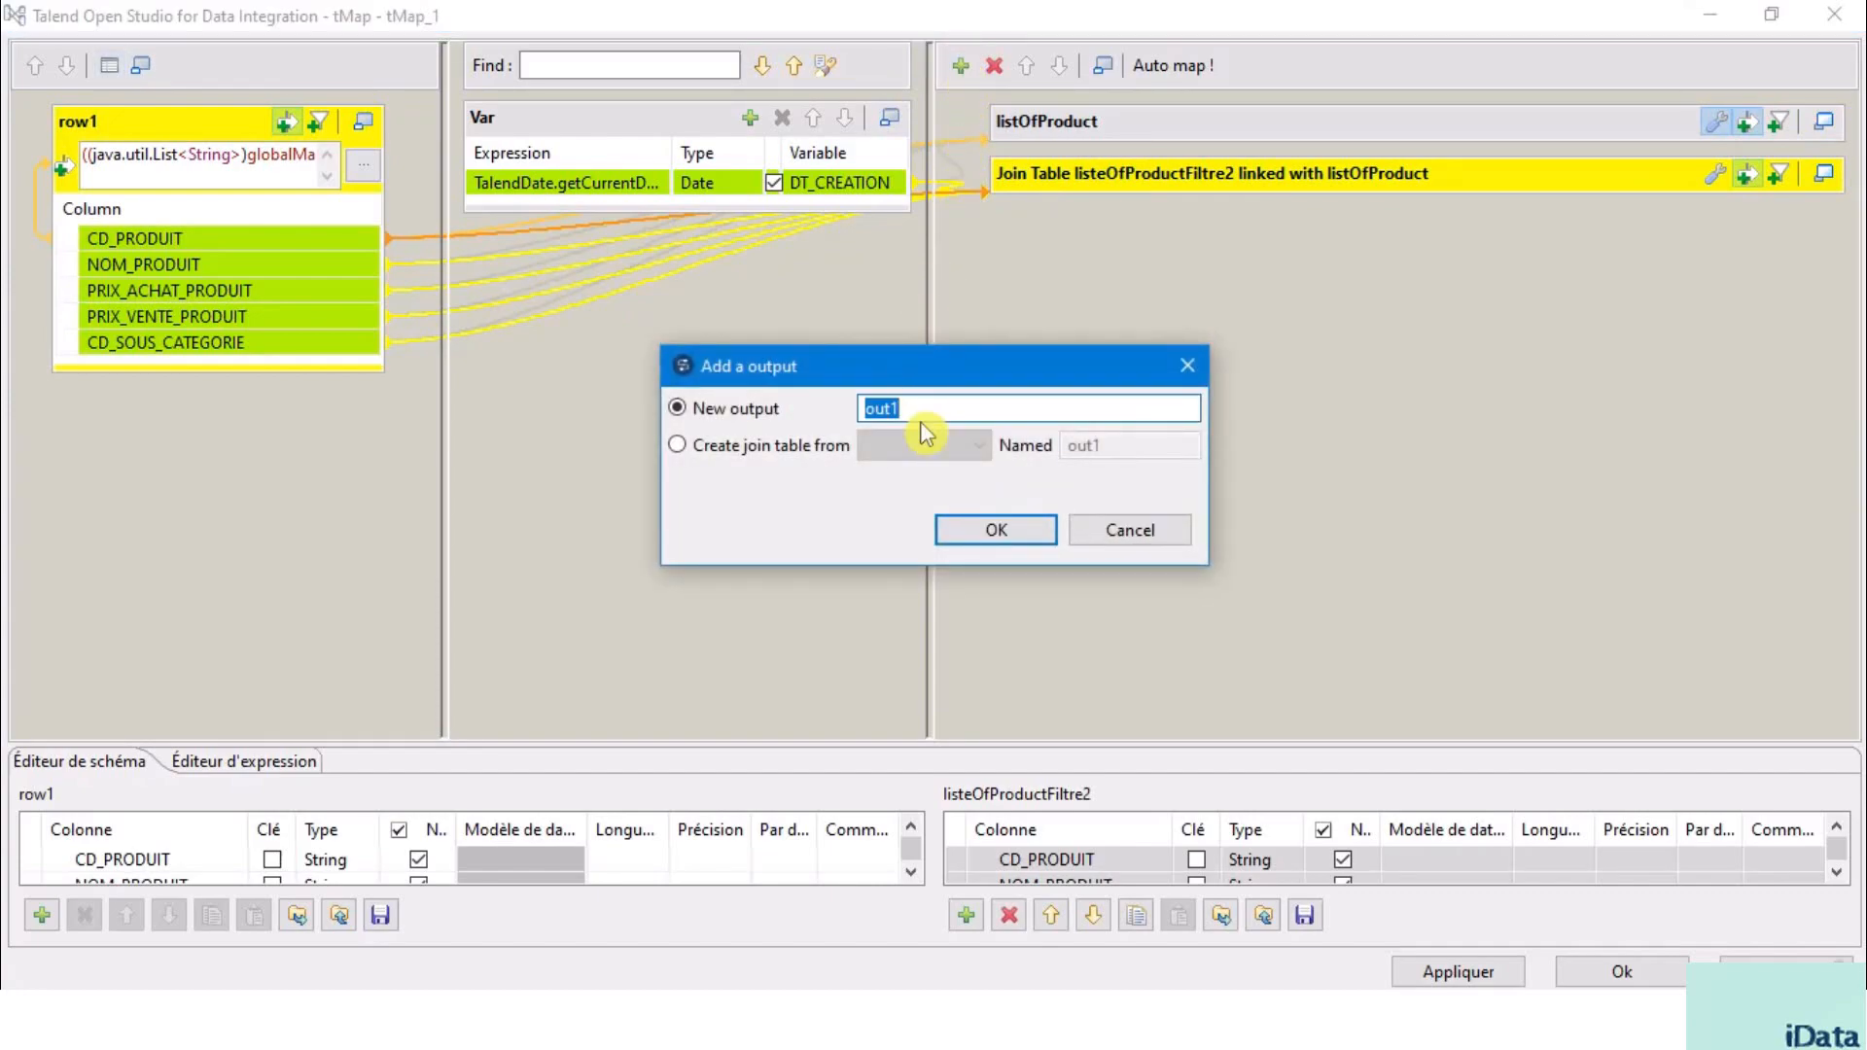
{"action": "type", "text": "outputProduct"}
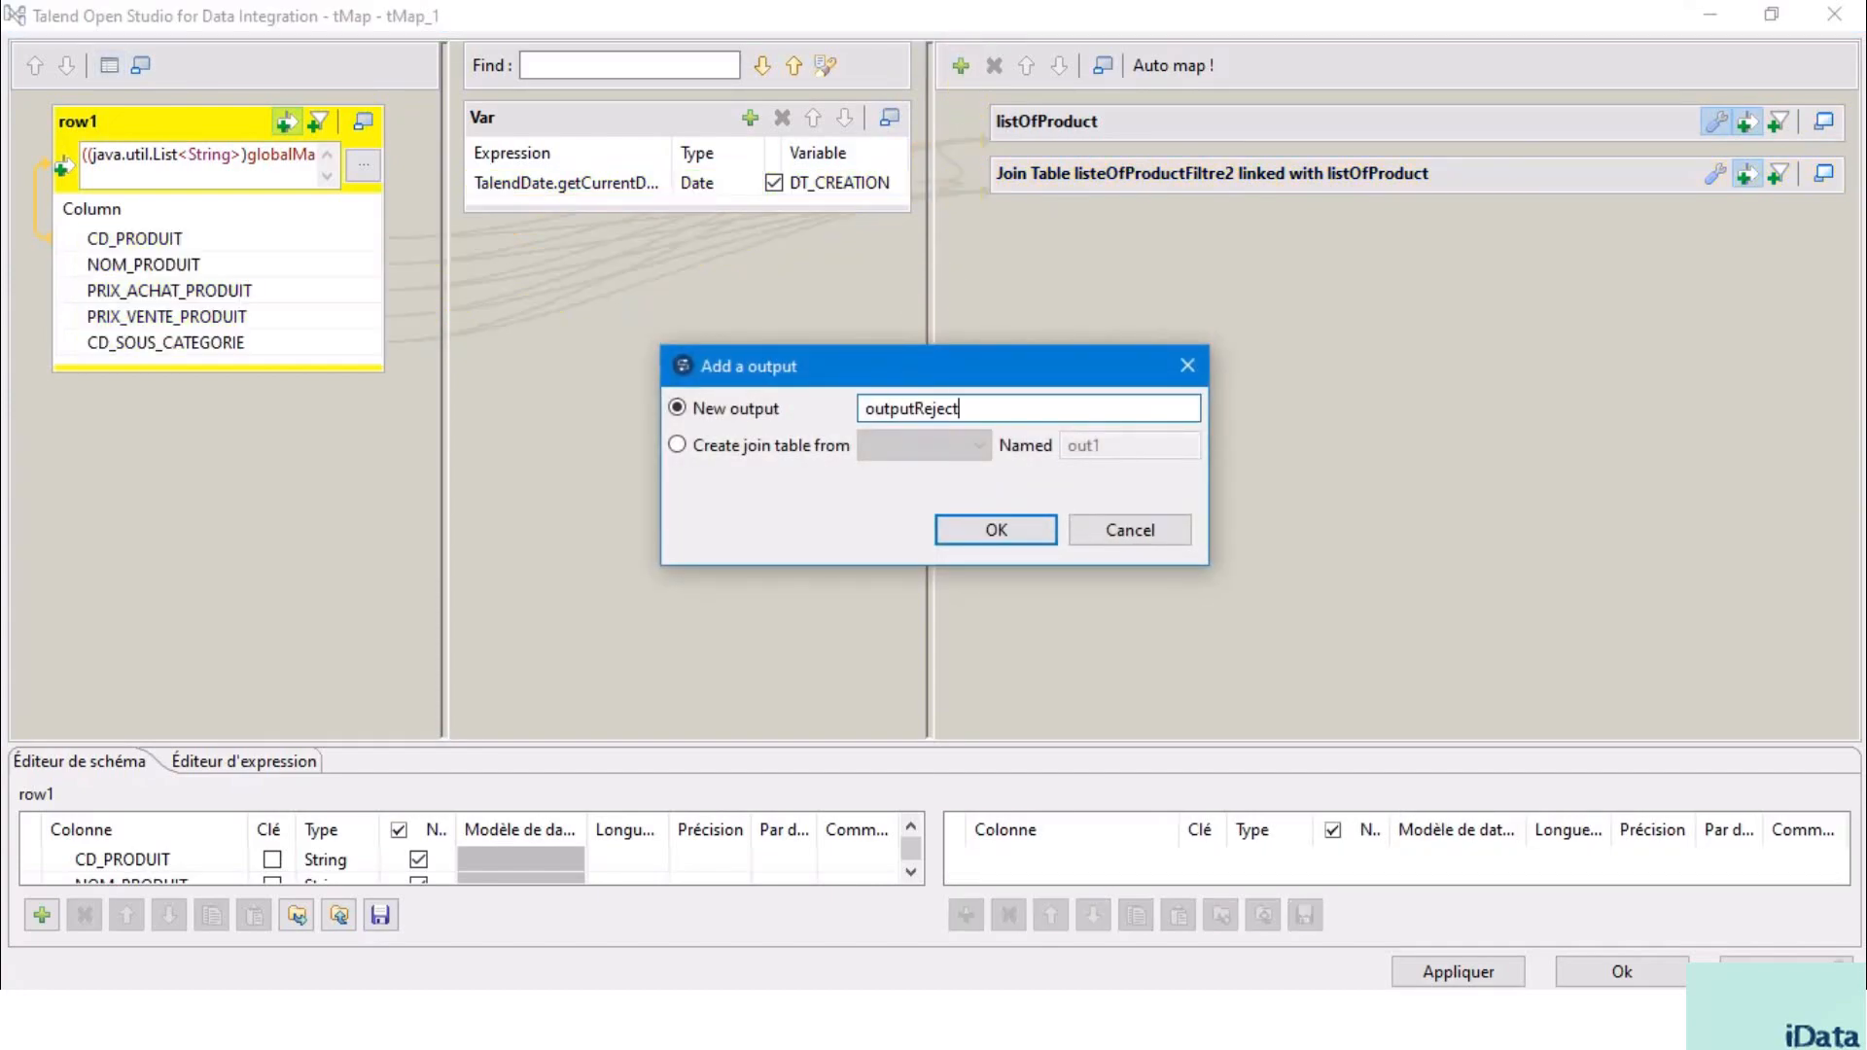
{"action": "left_click", "coordinate": [1012, 534]}
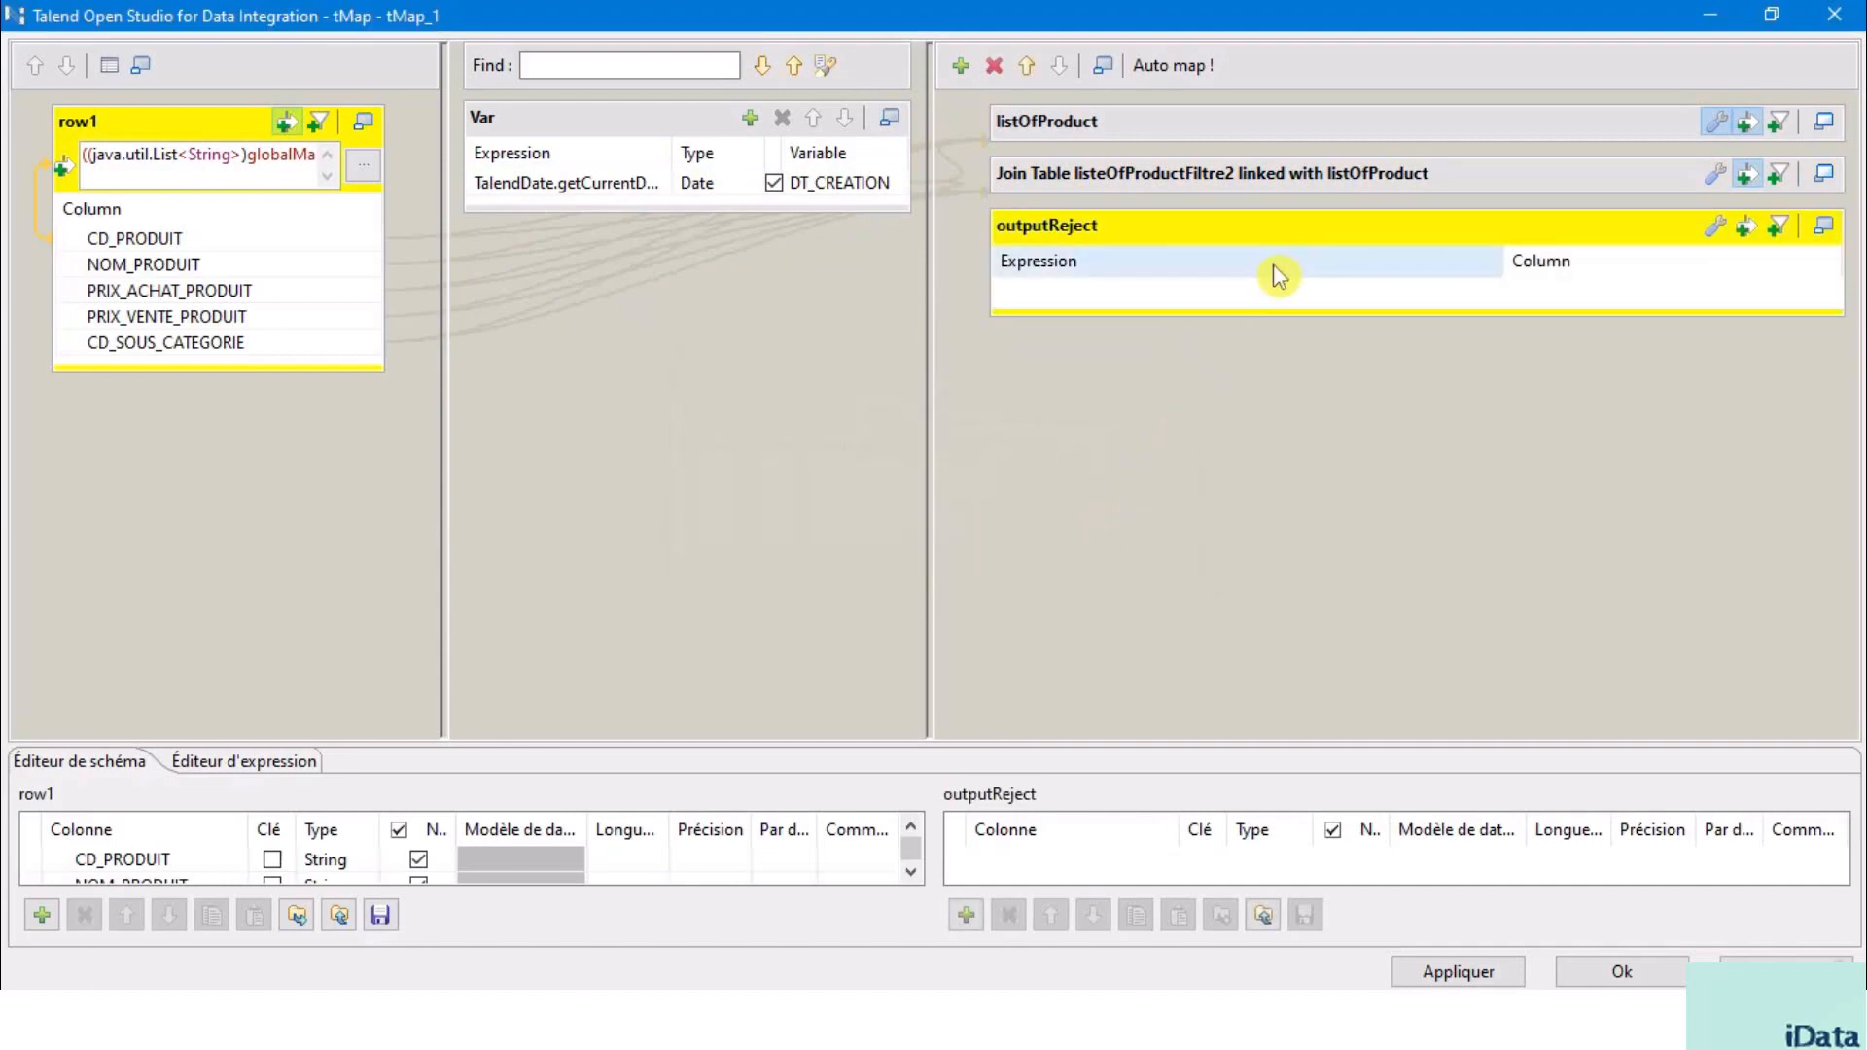
{"action": "left_click_drag", "start_coordinate": [1241, 309], "coordinate": [1262, 486]}
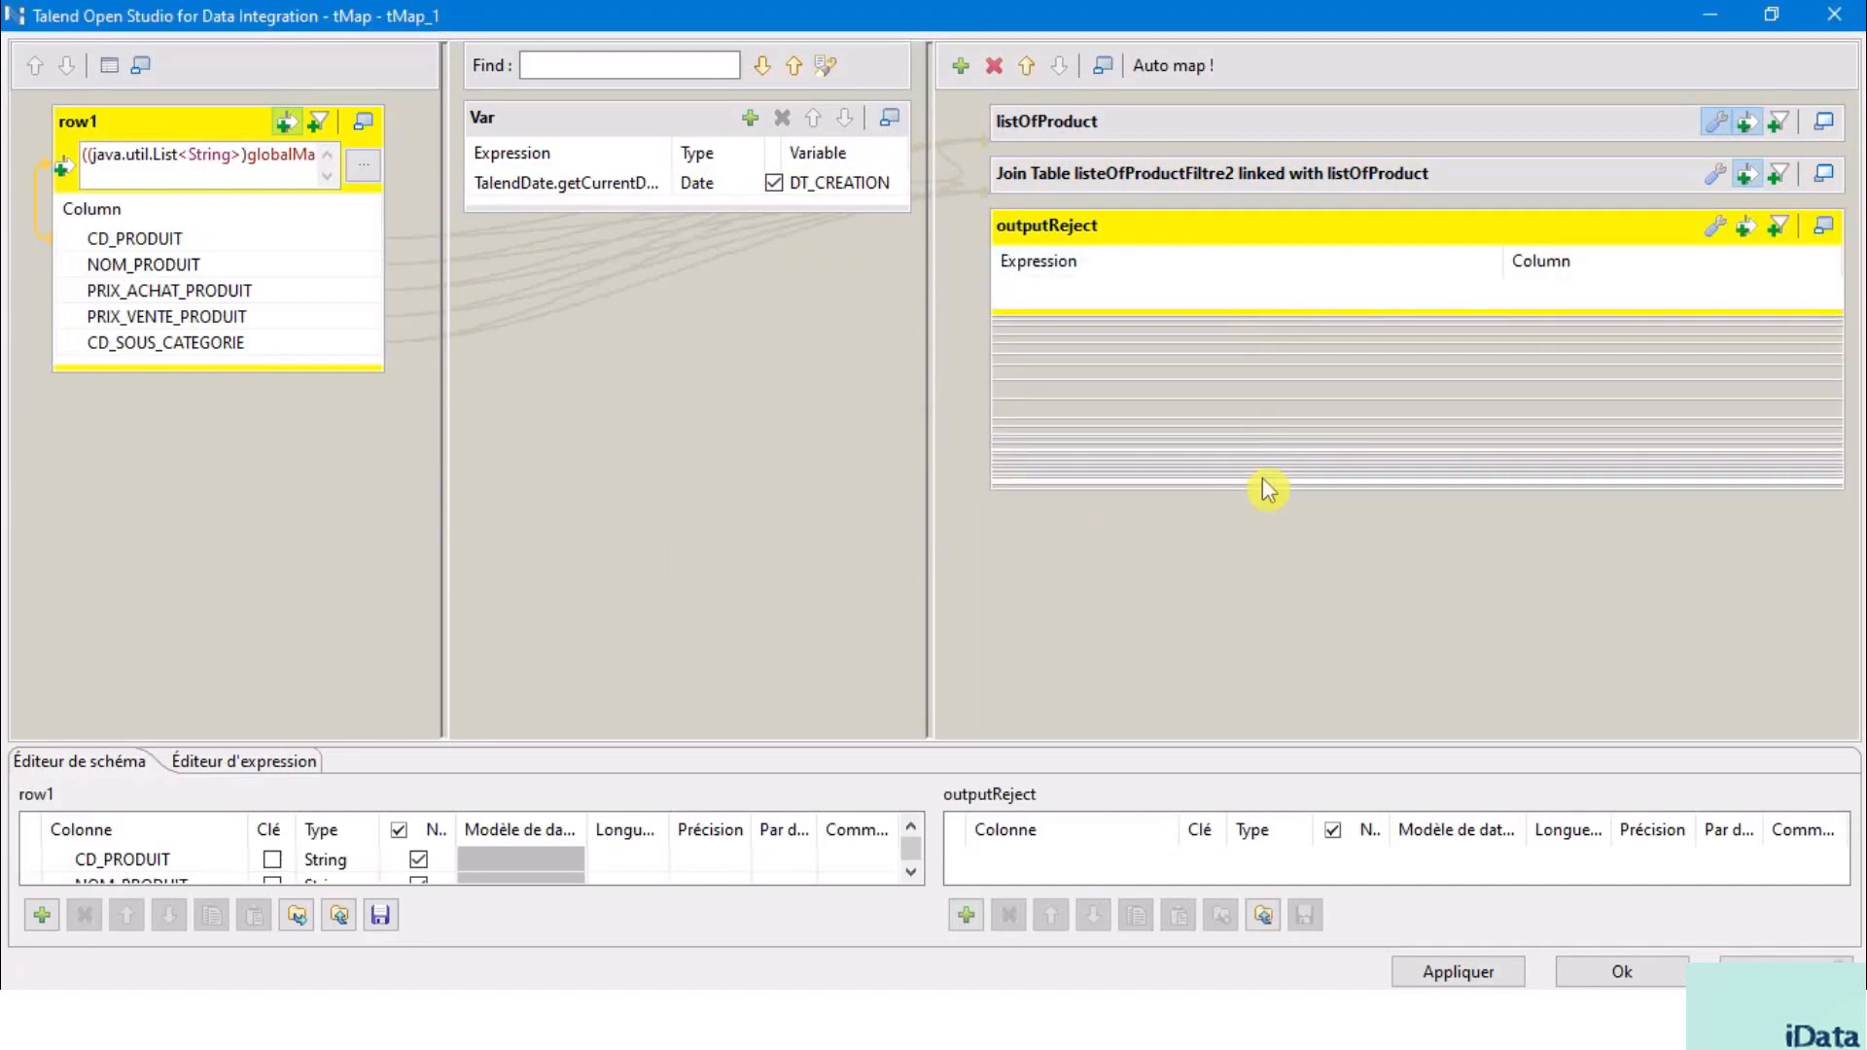
- Copy all six listOfProduct columns, CD_PRODUIT through DT_CREATION, with their expressions into outputReject and collapse listOfProduct again
{"action": "left_click", "coordinate": [1824, 129]}
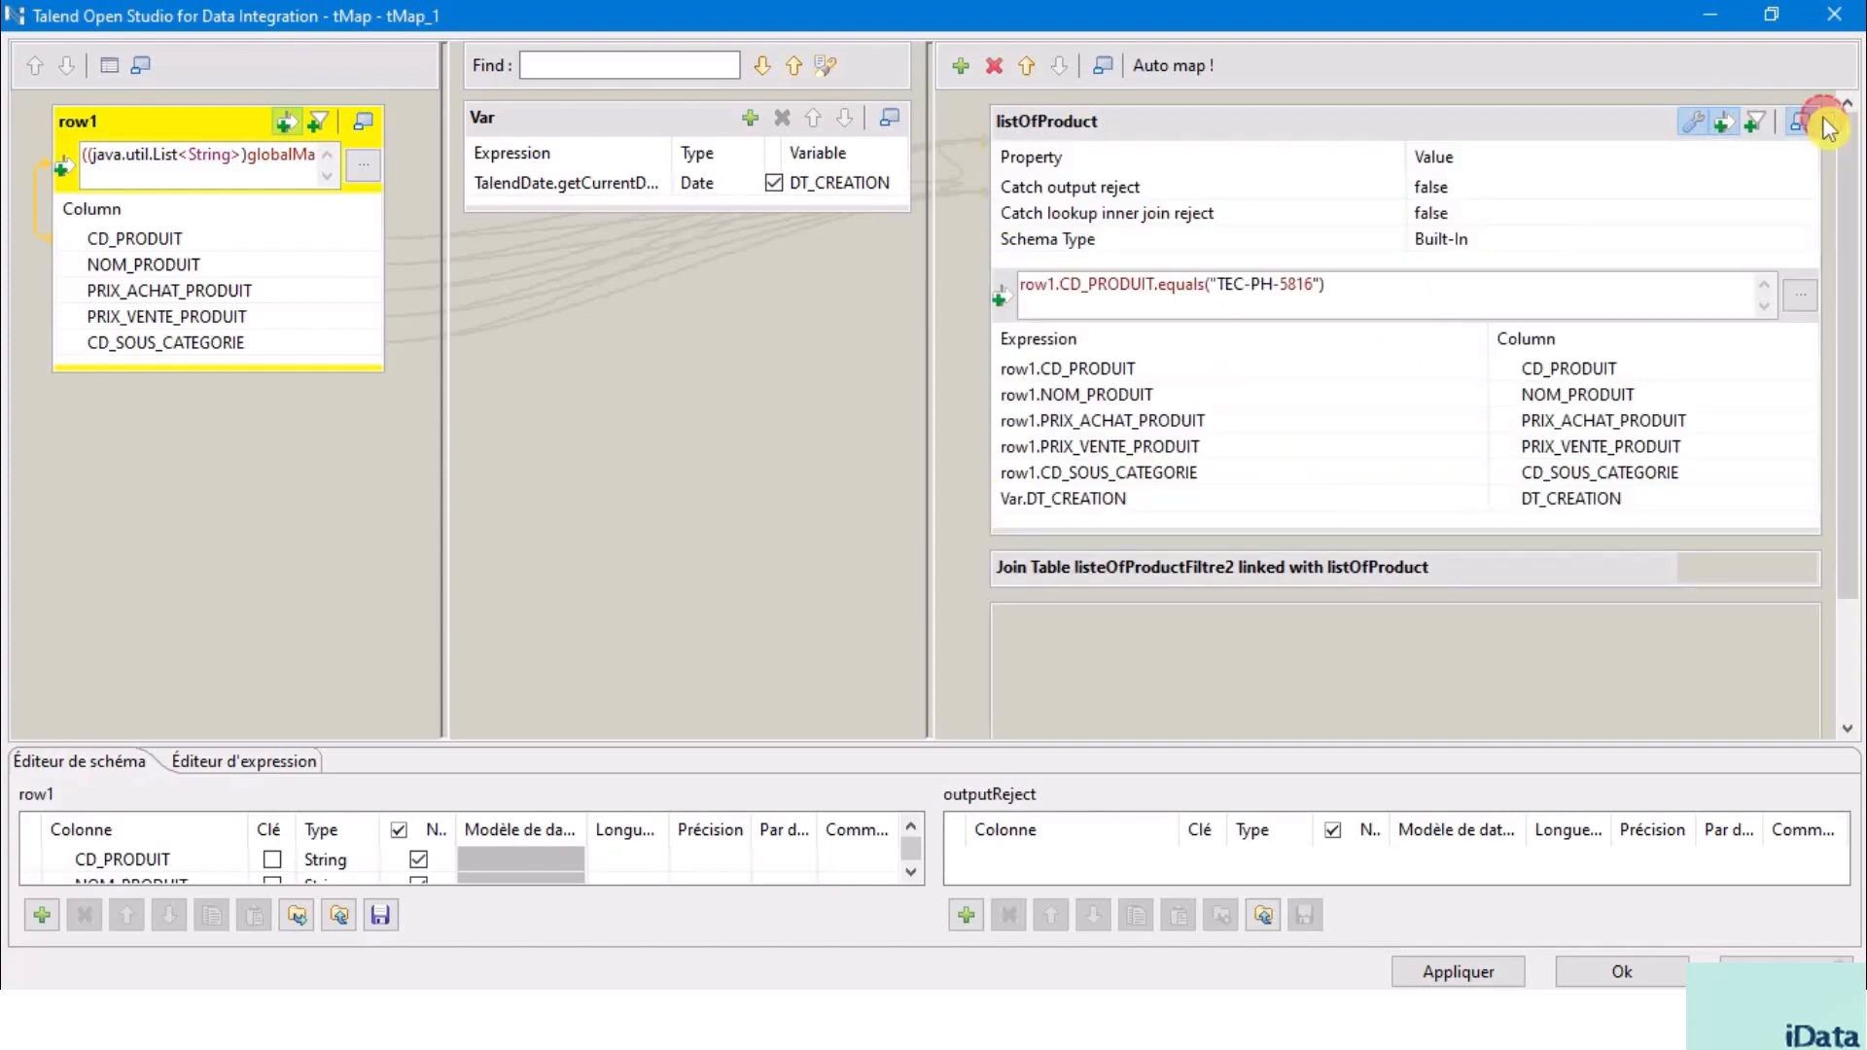
{"action": "left_click", "coordinate": [1600, 369]}
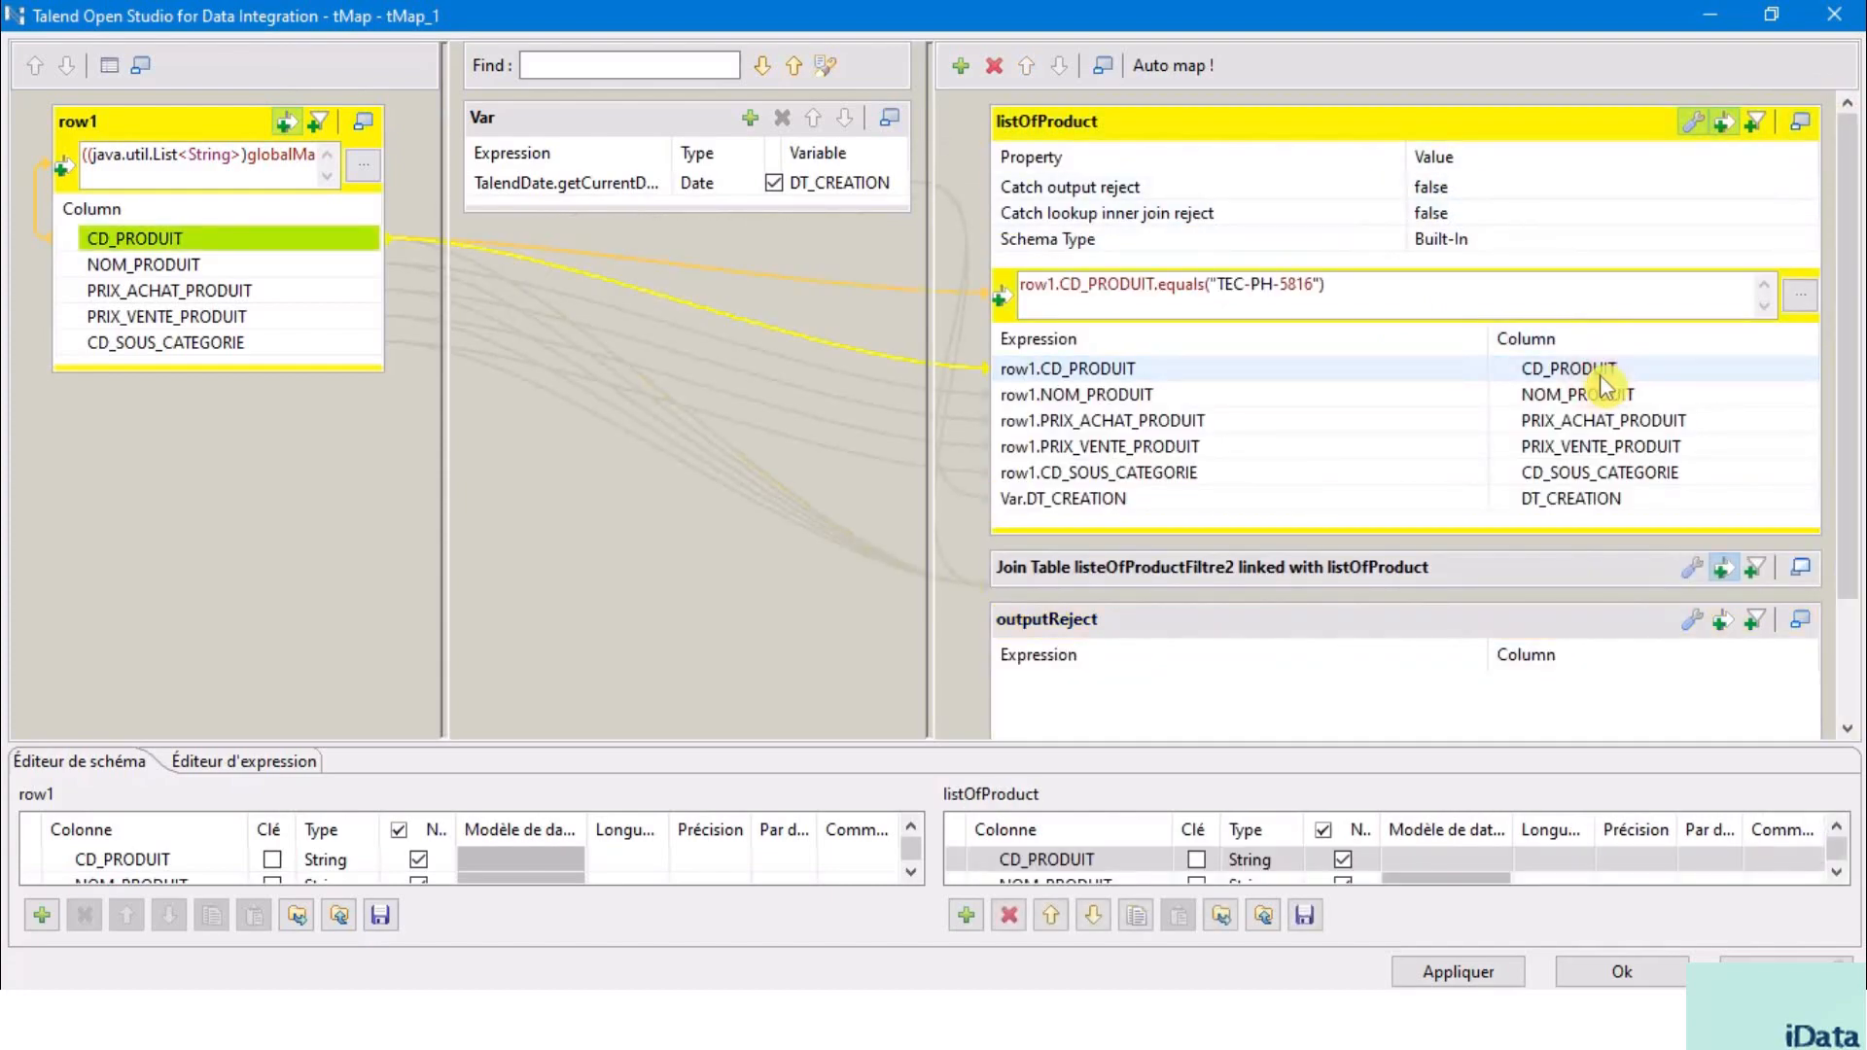
{"action": "left_click", "coordinate": [1557, 503], "text": "shift"}
{"action": "left_click_drag", "start_coordinate": [1562, 370], "coordinate": [1556, 609]}
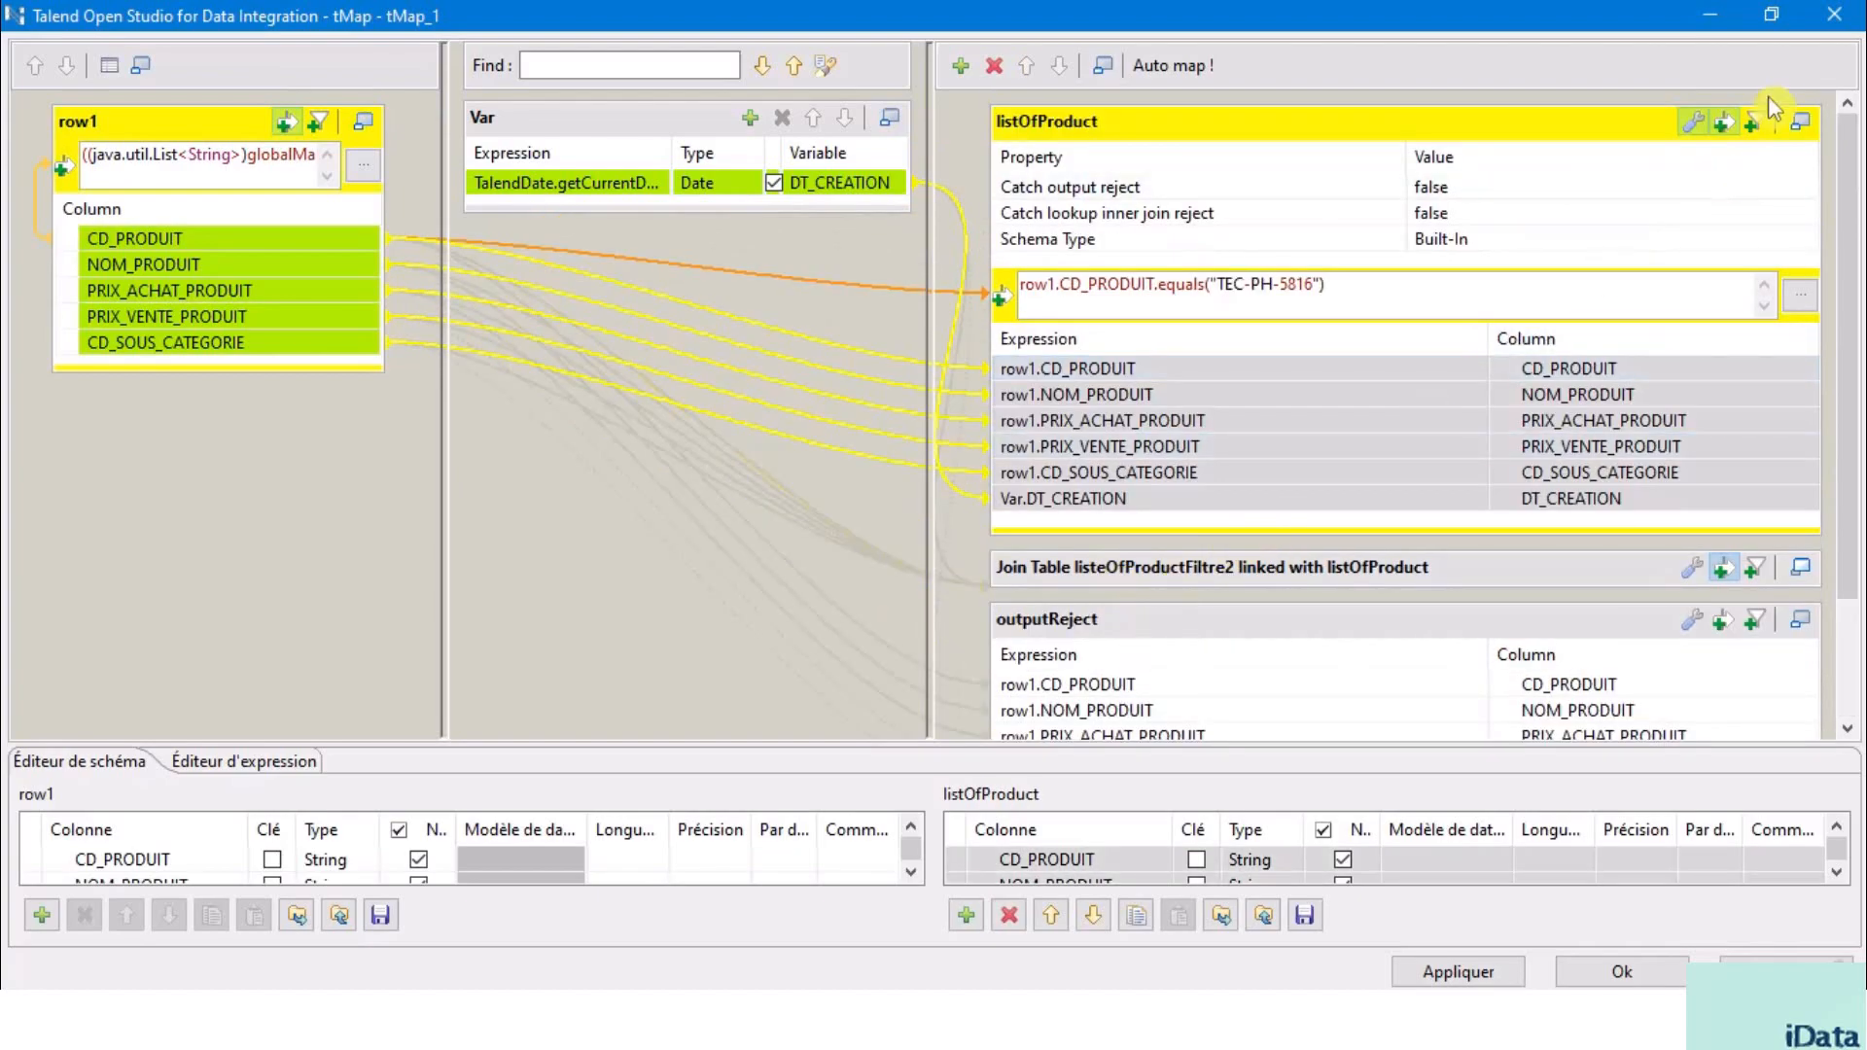
{"action": "left_click", "coordinate": [1804, 123]}
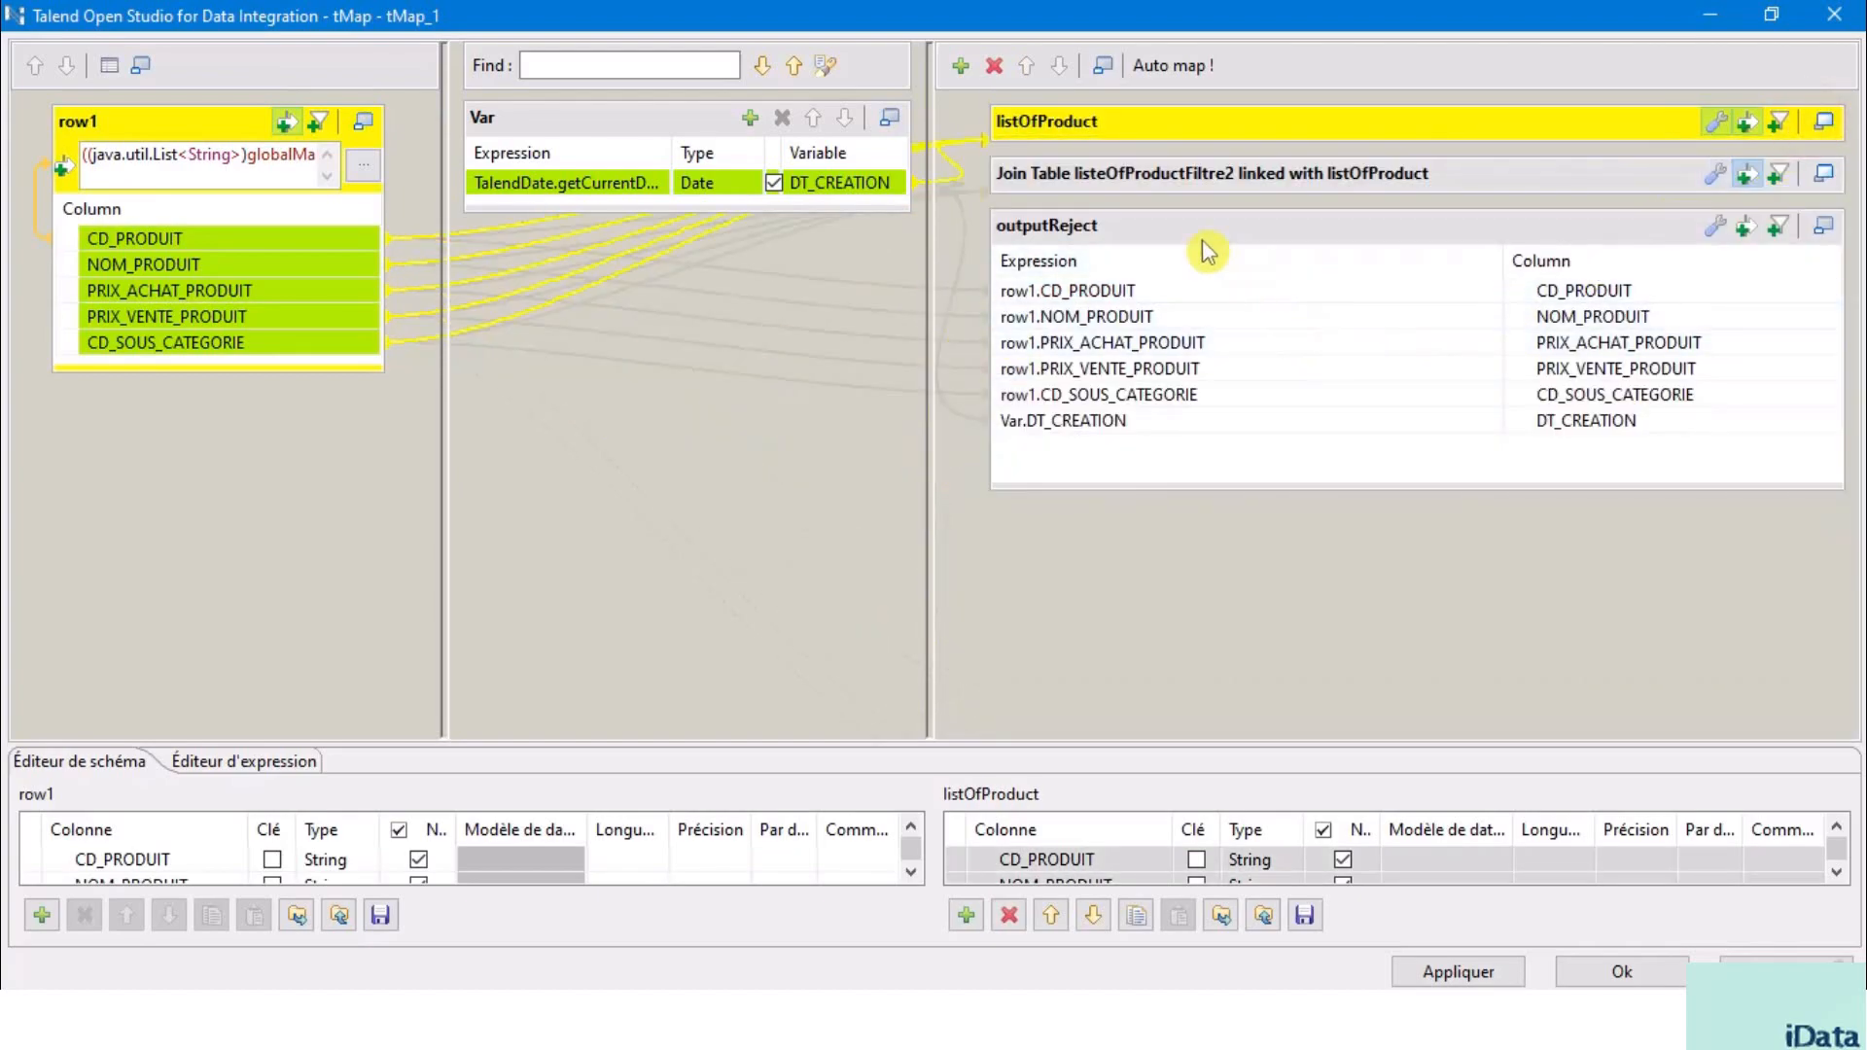
- Open outputReject's Catch output reject property for editing and highlight the links of listOfProduct and listeOfProductFiltre2 in turn
{"action": "left_click", "coordinate": [1201, 223]}
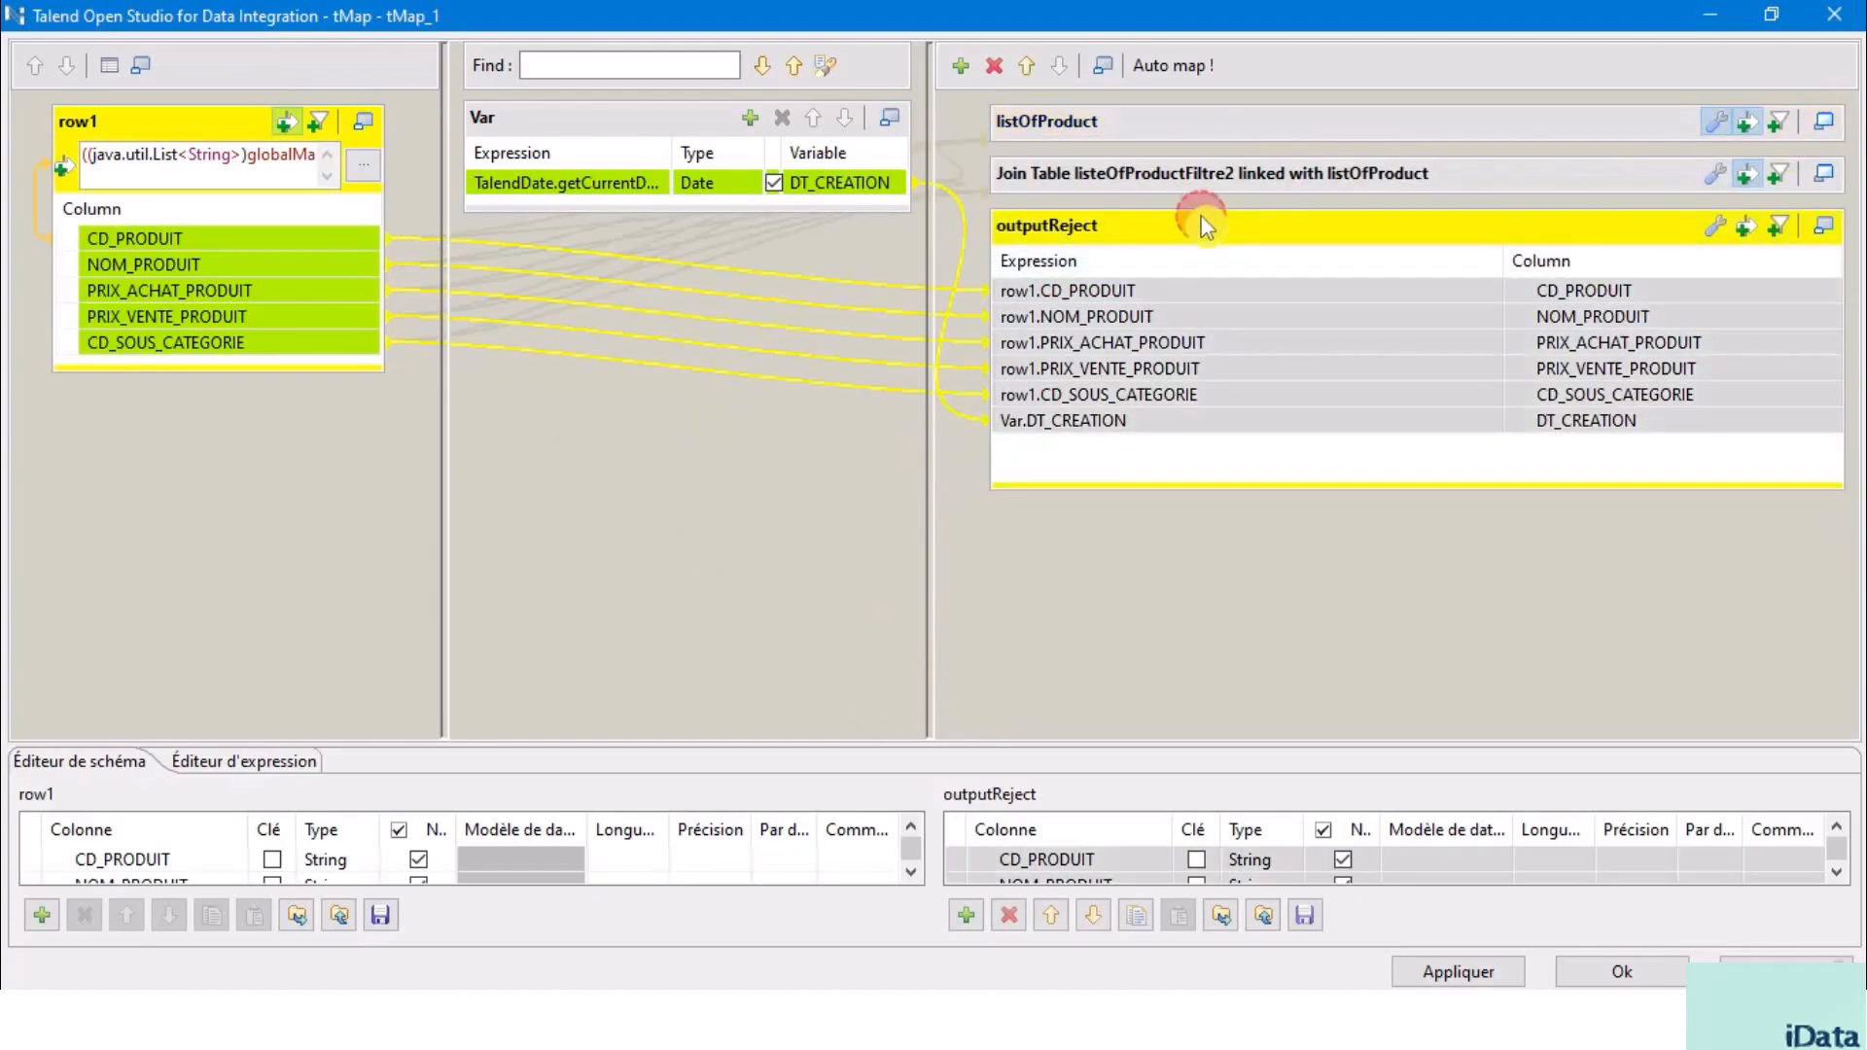
{"action": "left_click", "coordinate": [1715, 228]}
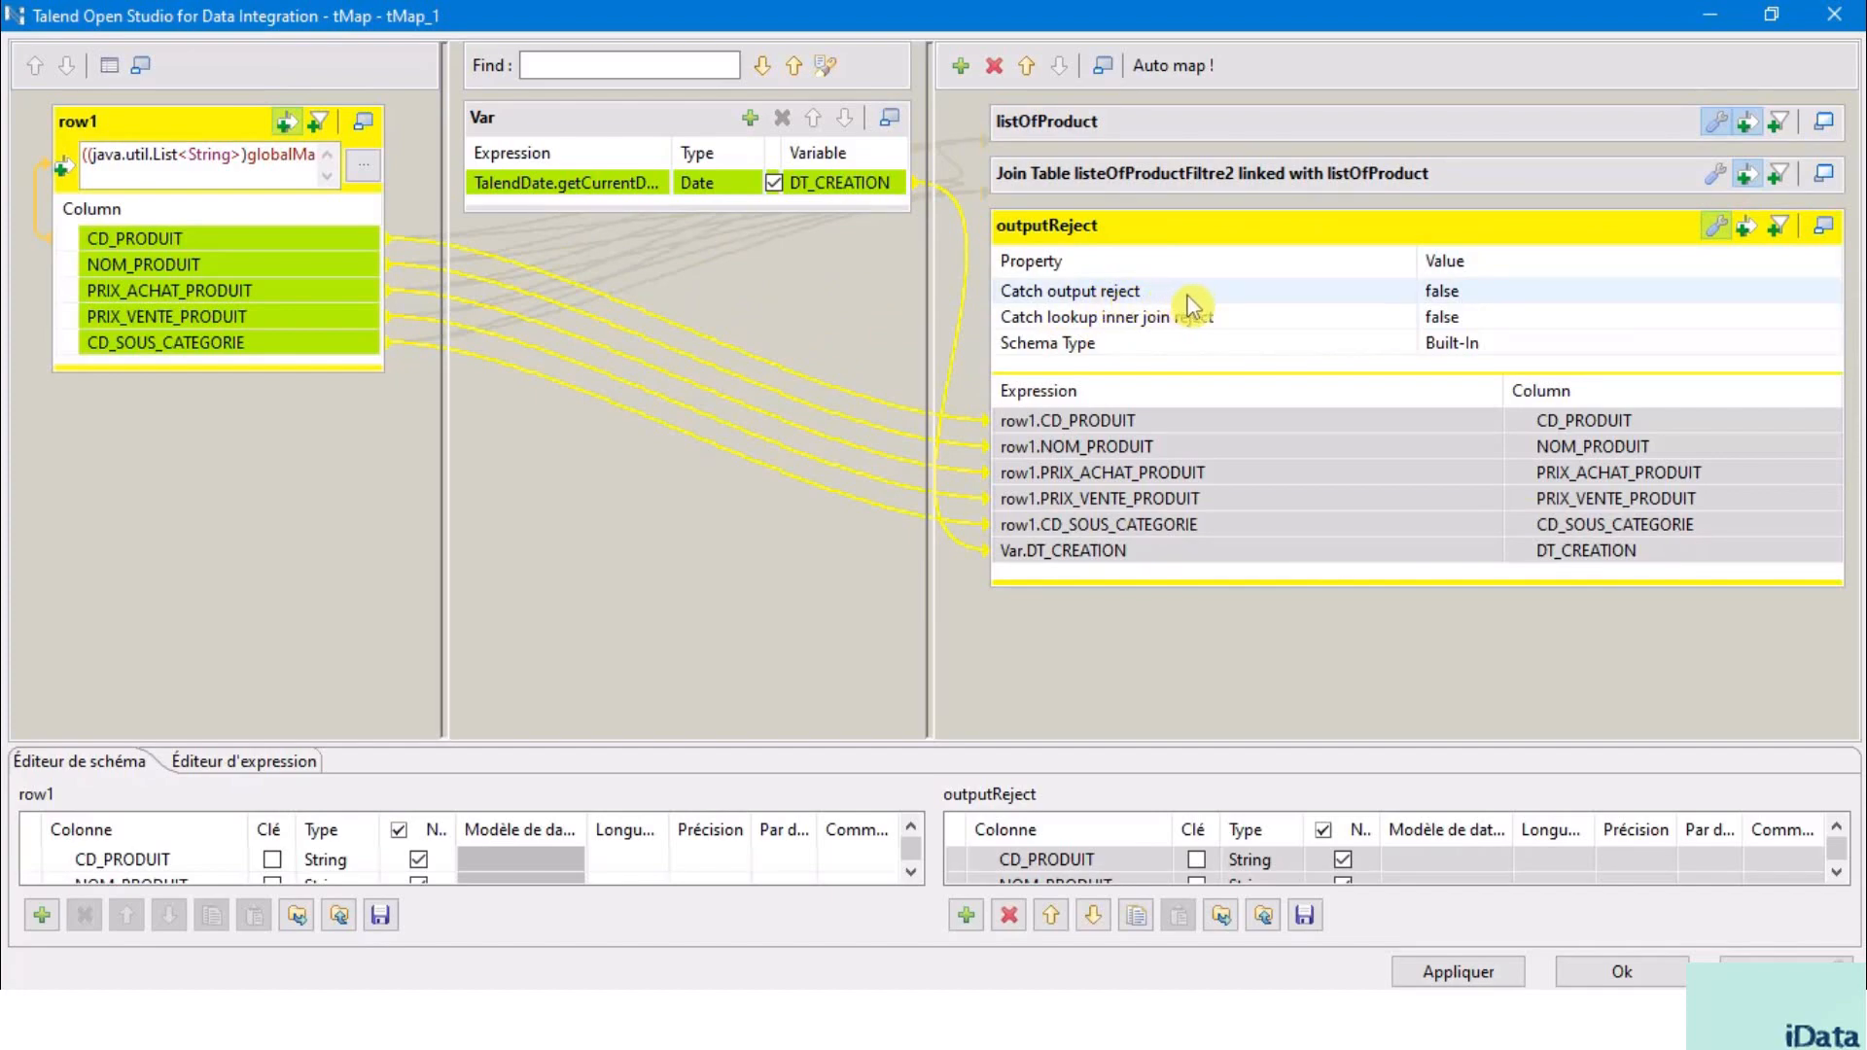
{"action": "left_click", "coordinate": [1464, 291]}
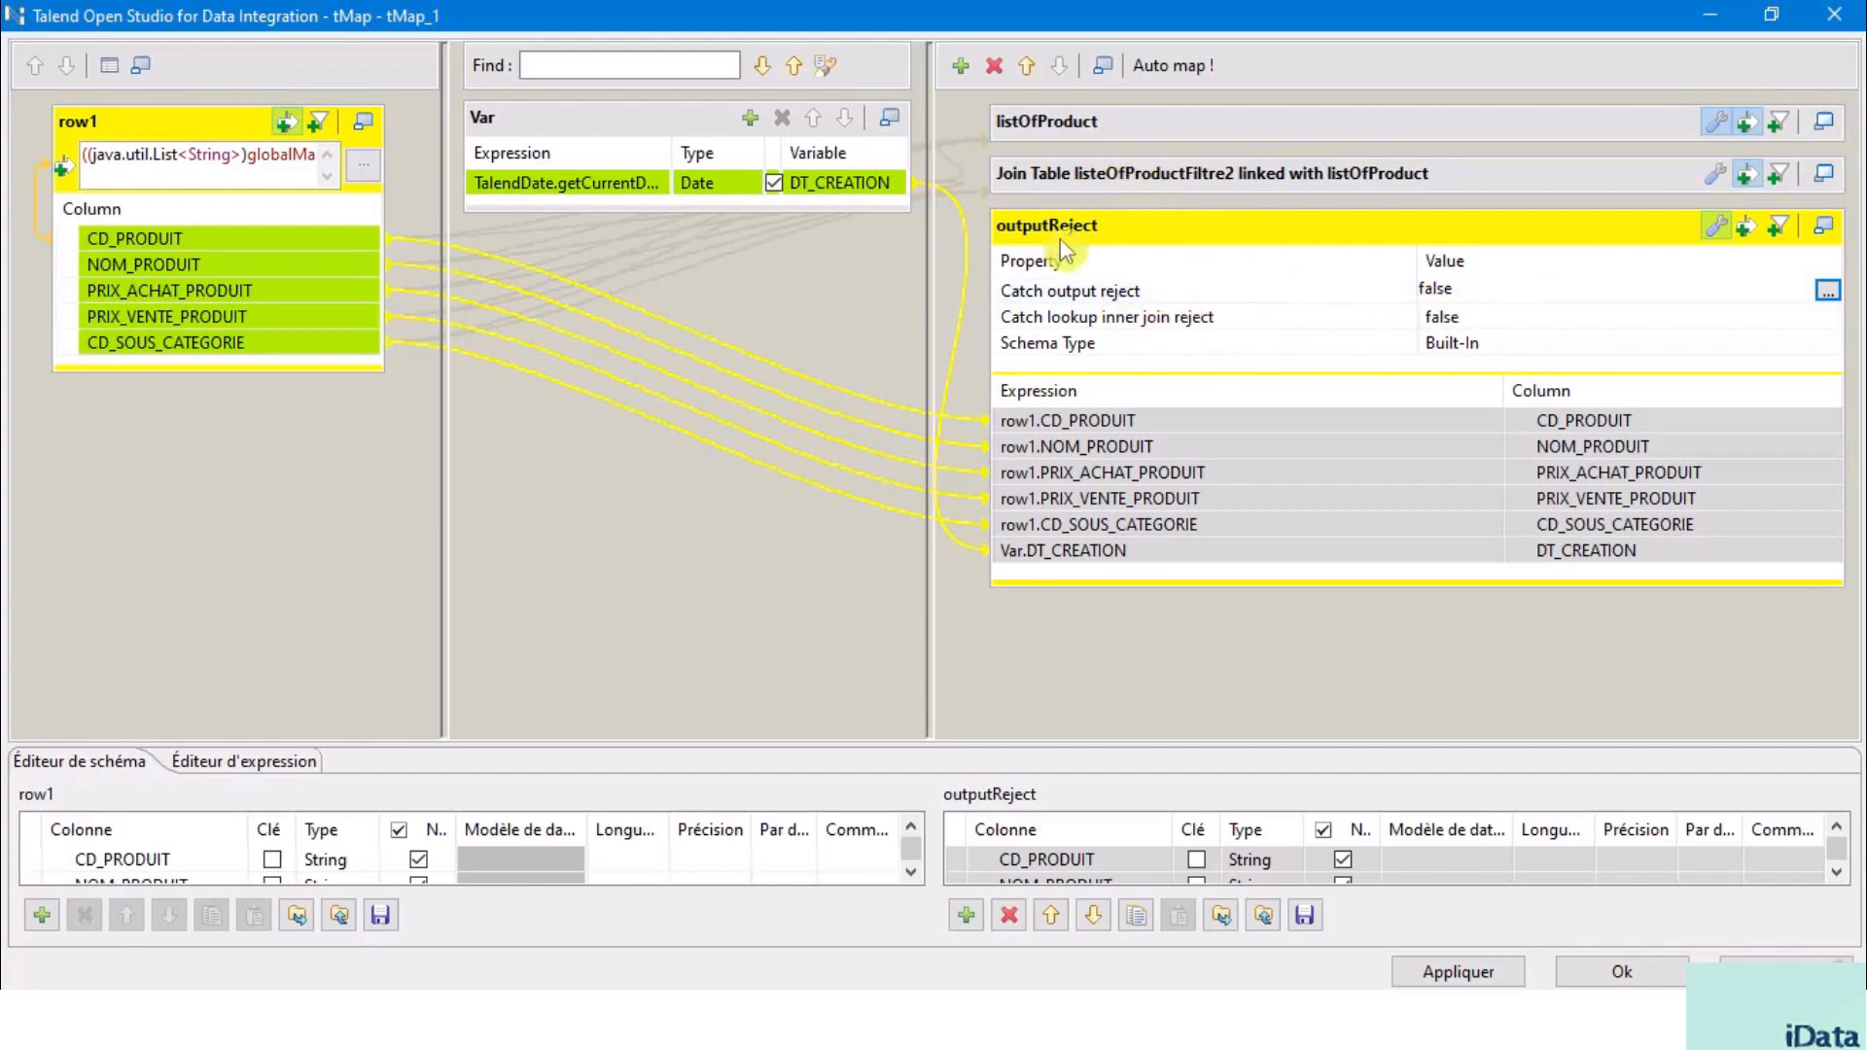
{"action": "left_click", "coordinate": [1123, 122]}
{"action": "left_click", "coordinate": [1101, 184]}
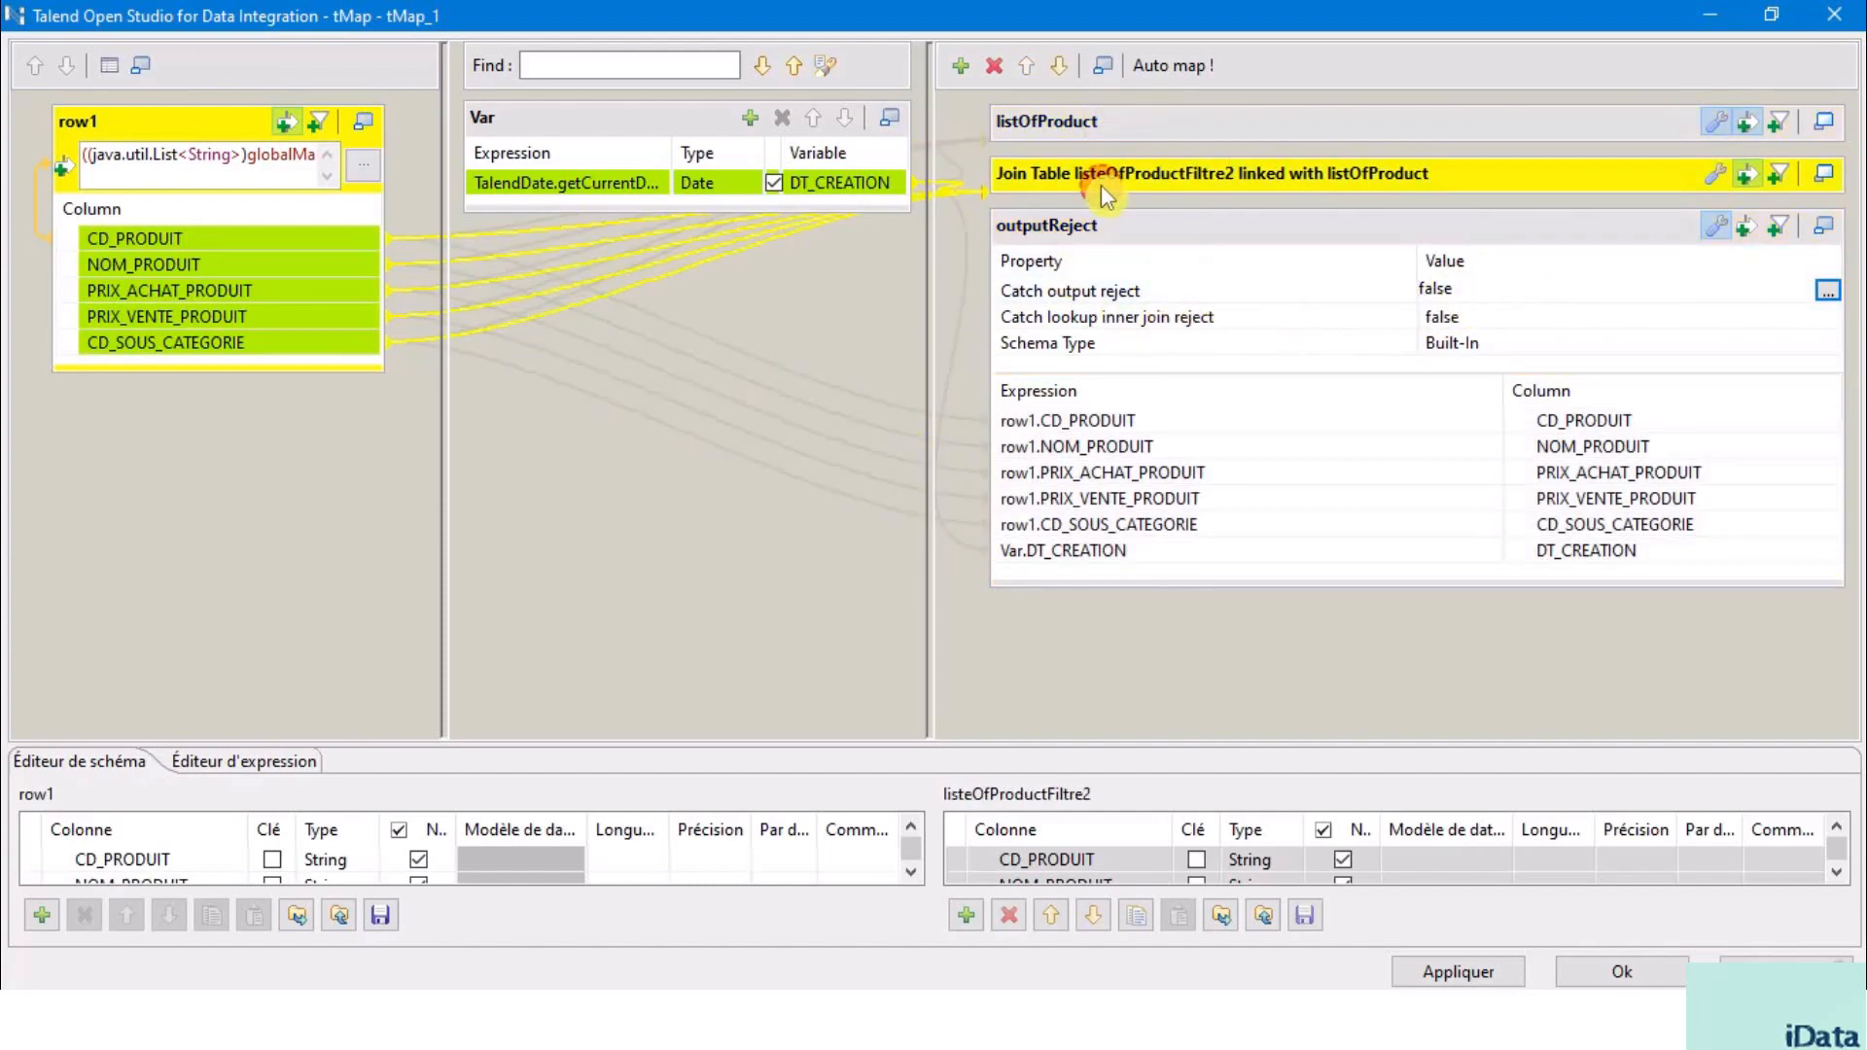
- Set Catch output reject to true for the outputReject output and accept the tMap_1 mapping
{"action": "left_click", "coordinate": [1089, 124]}
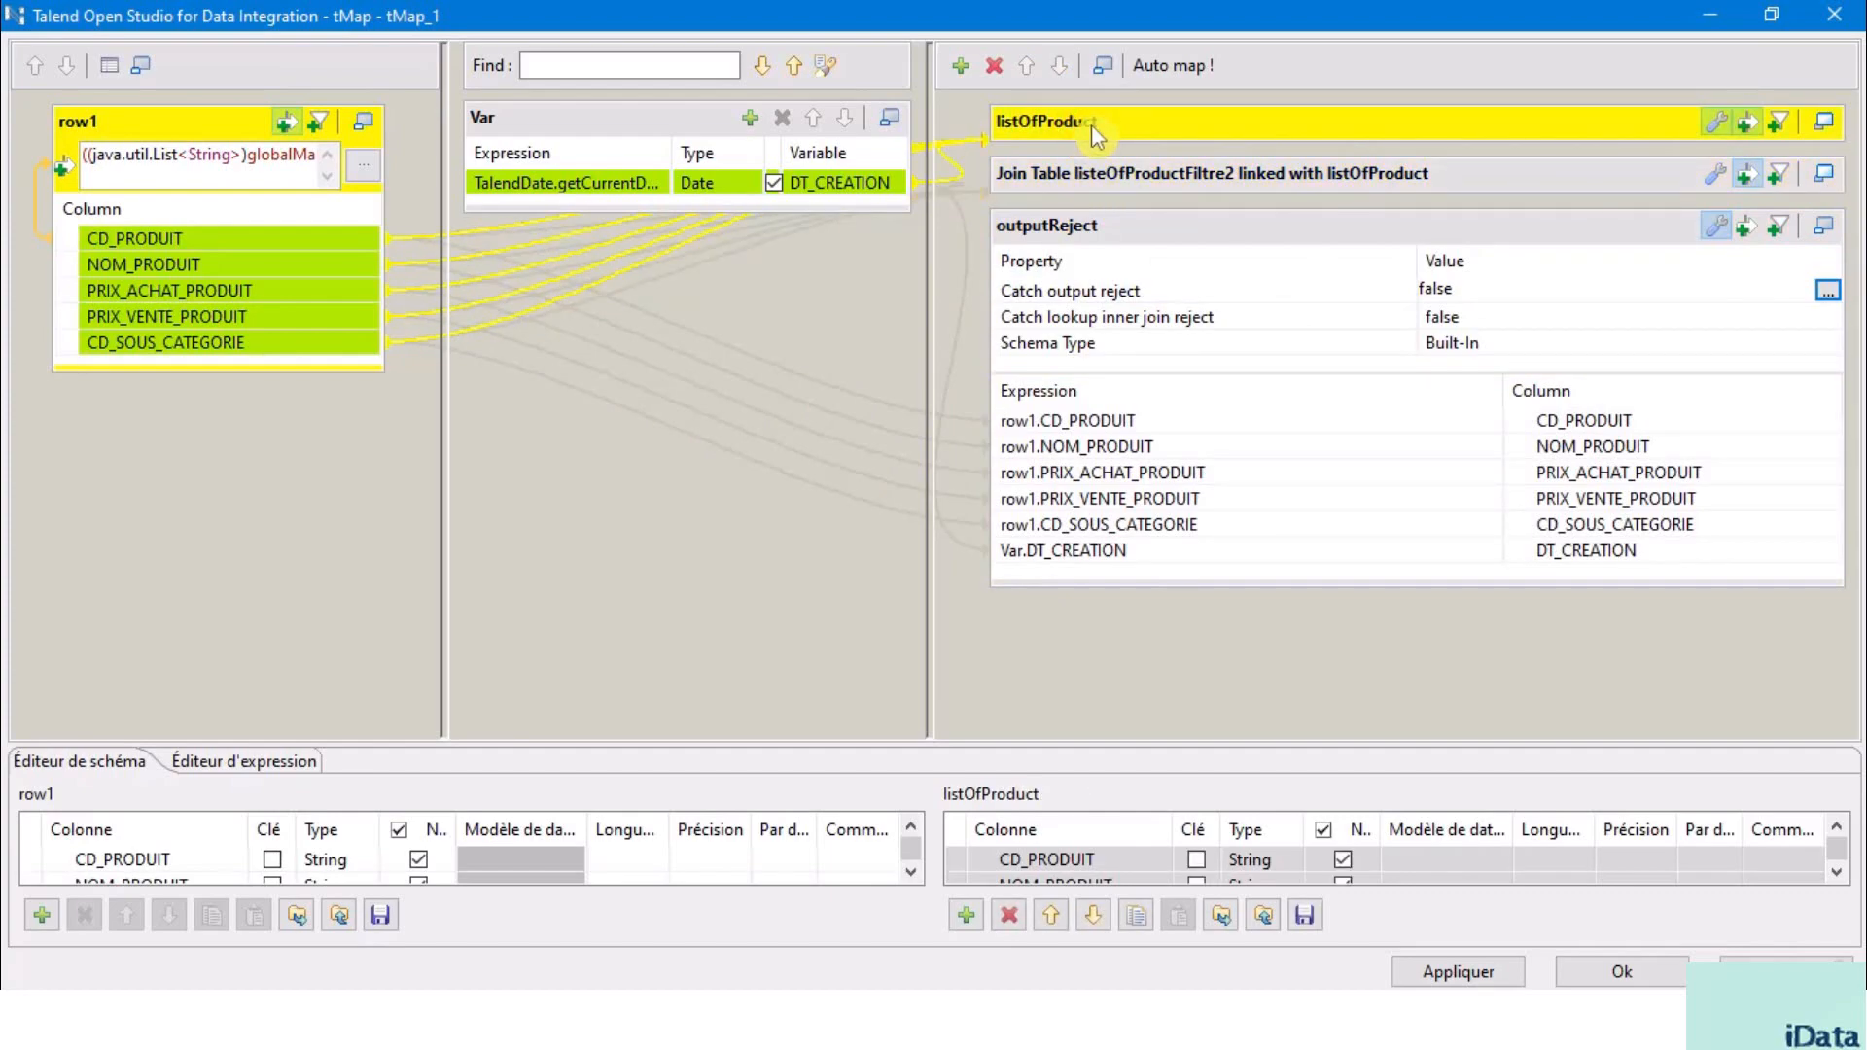
{"action": "left_click", "coordinate": [1098, 179]}
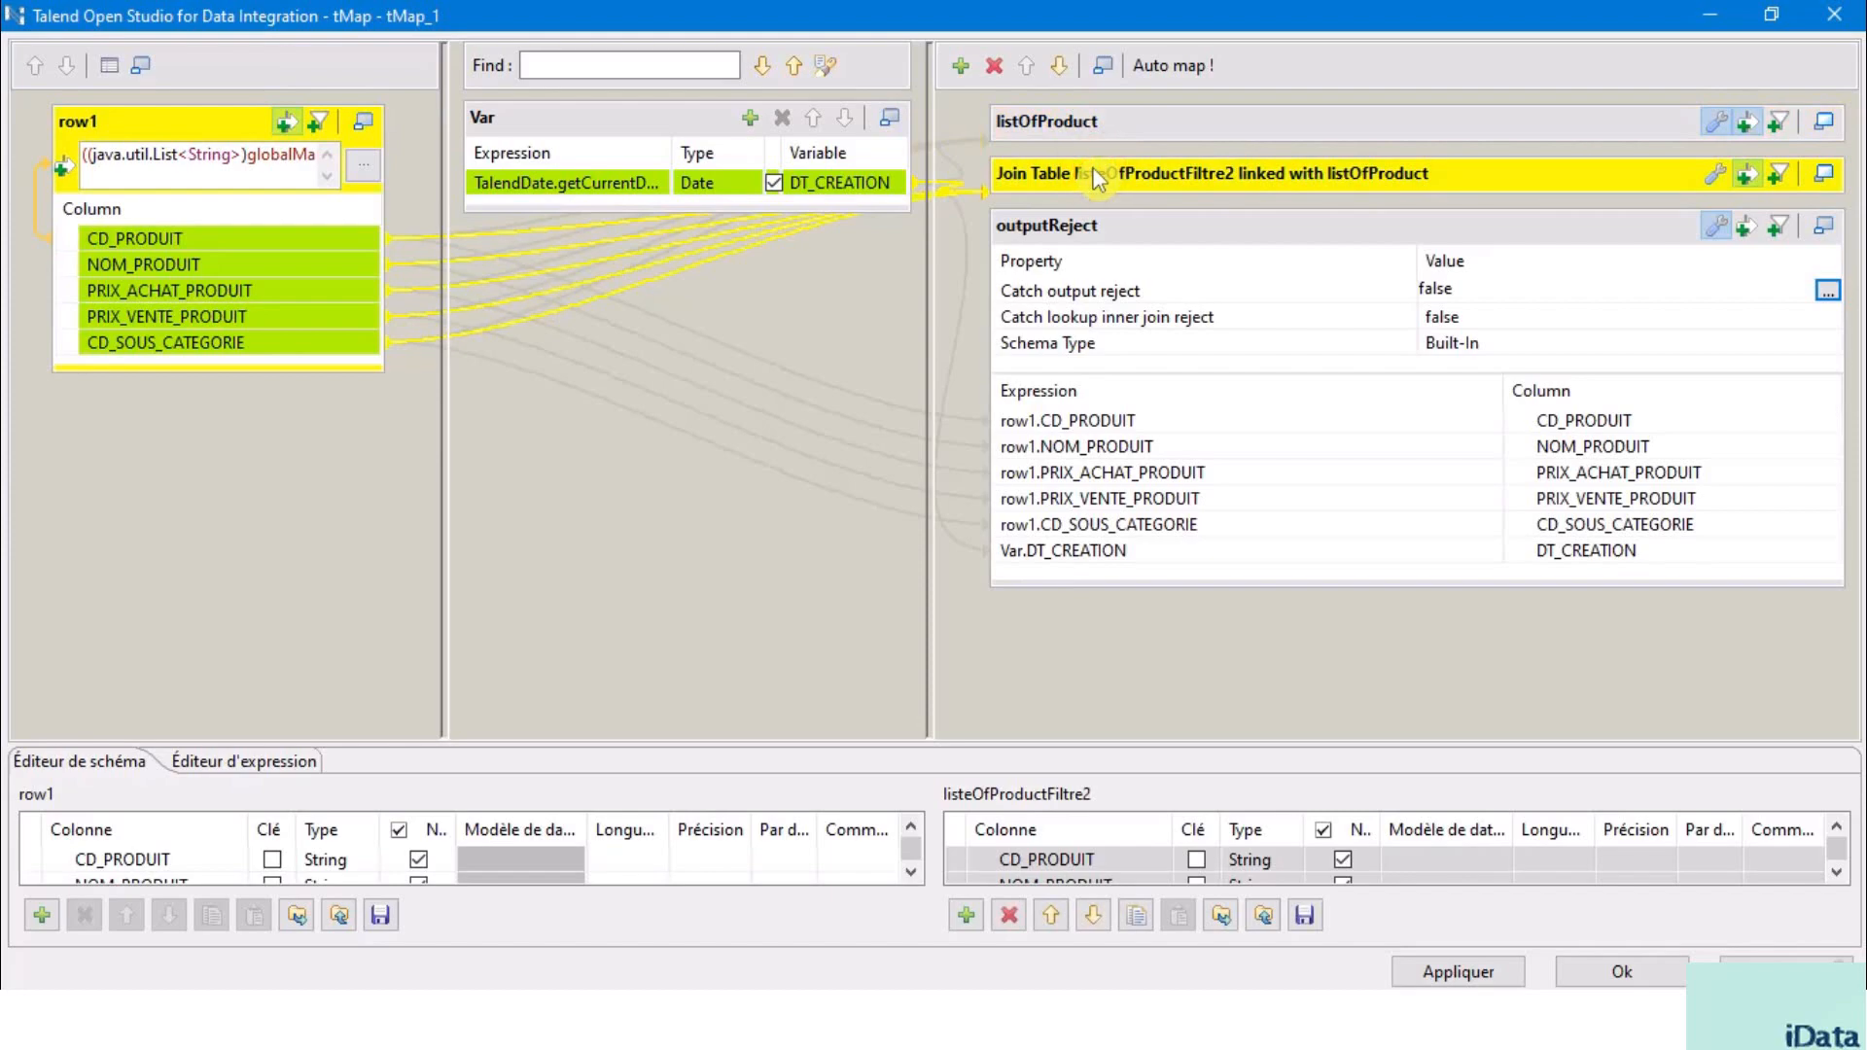
{"action": "left_click", "coordinate": [1114, 230]}
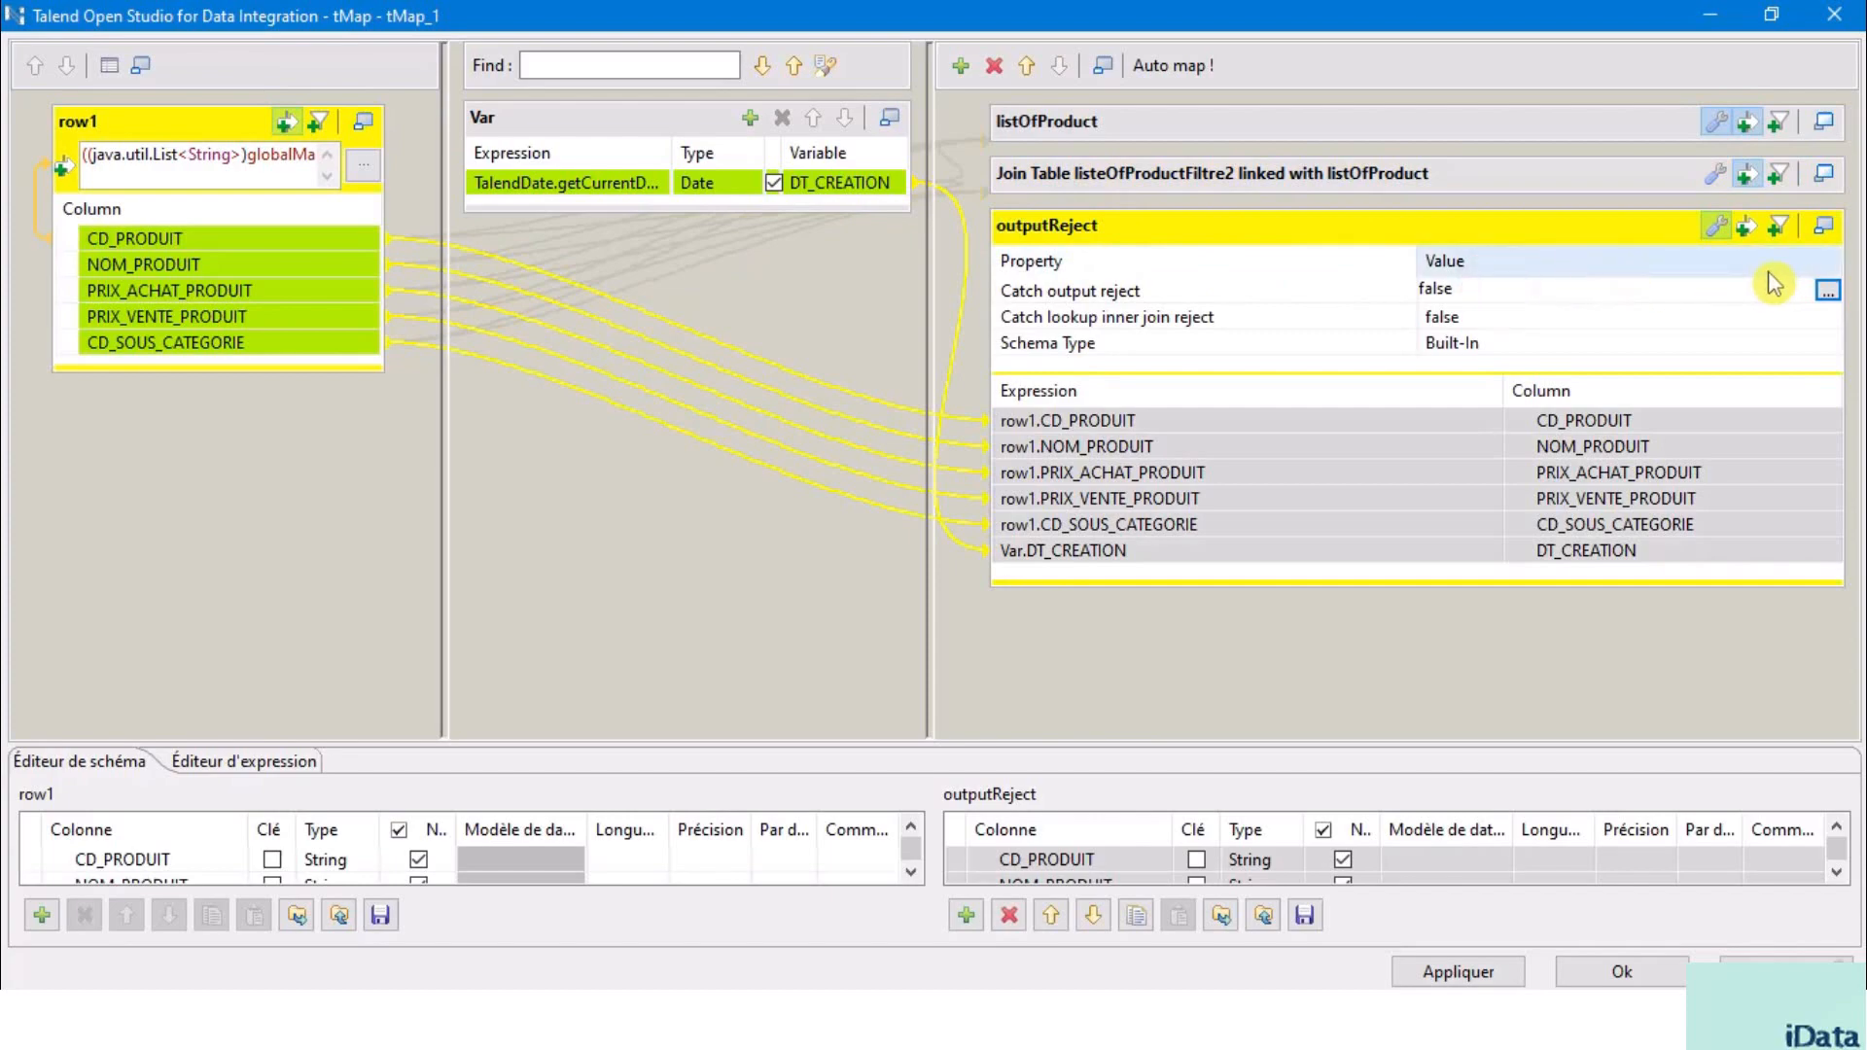
{"action": "left_click", "coordinate": [1828, 291]}
{"action": "left_click", "coordinate": [932, 416]}
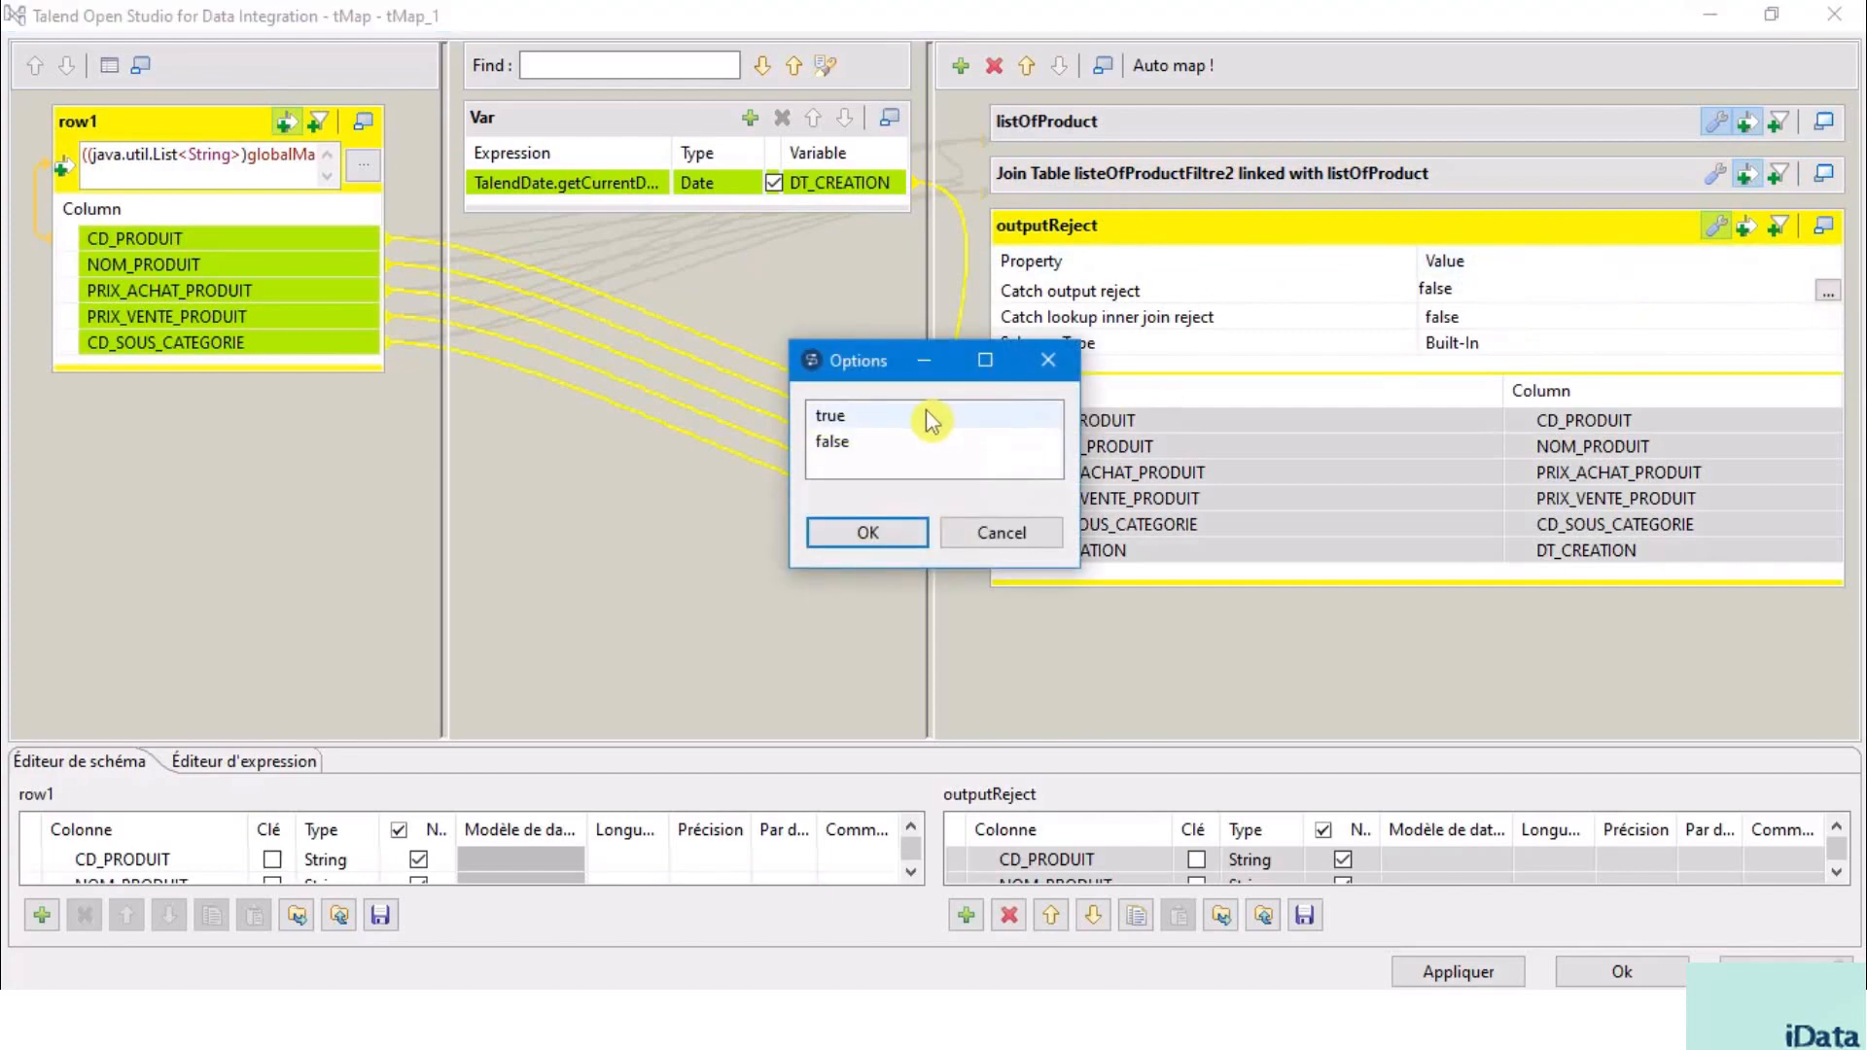
{"action": "left_click", "coordinate": [885, 533]}
{"action": "left_click", "coordinate": [1128, 125]}
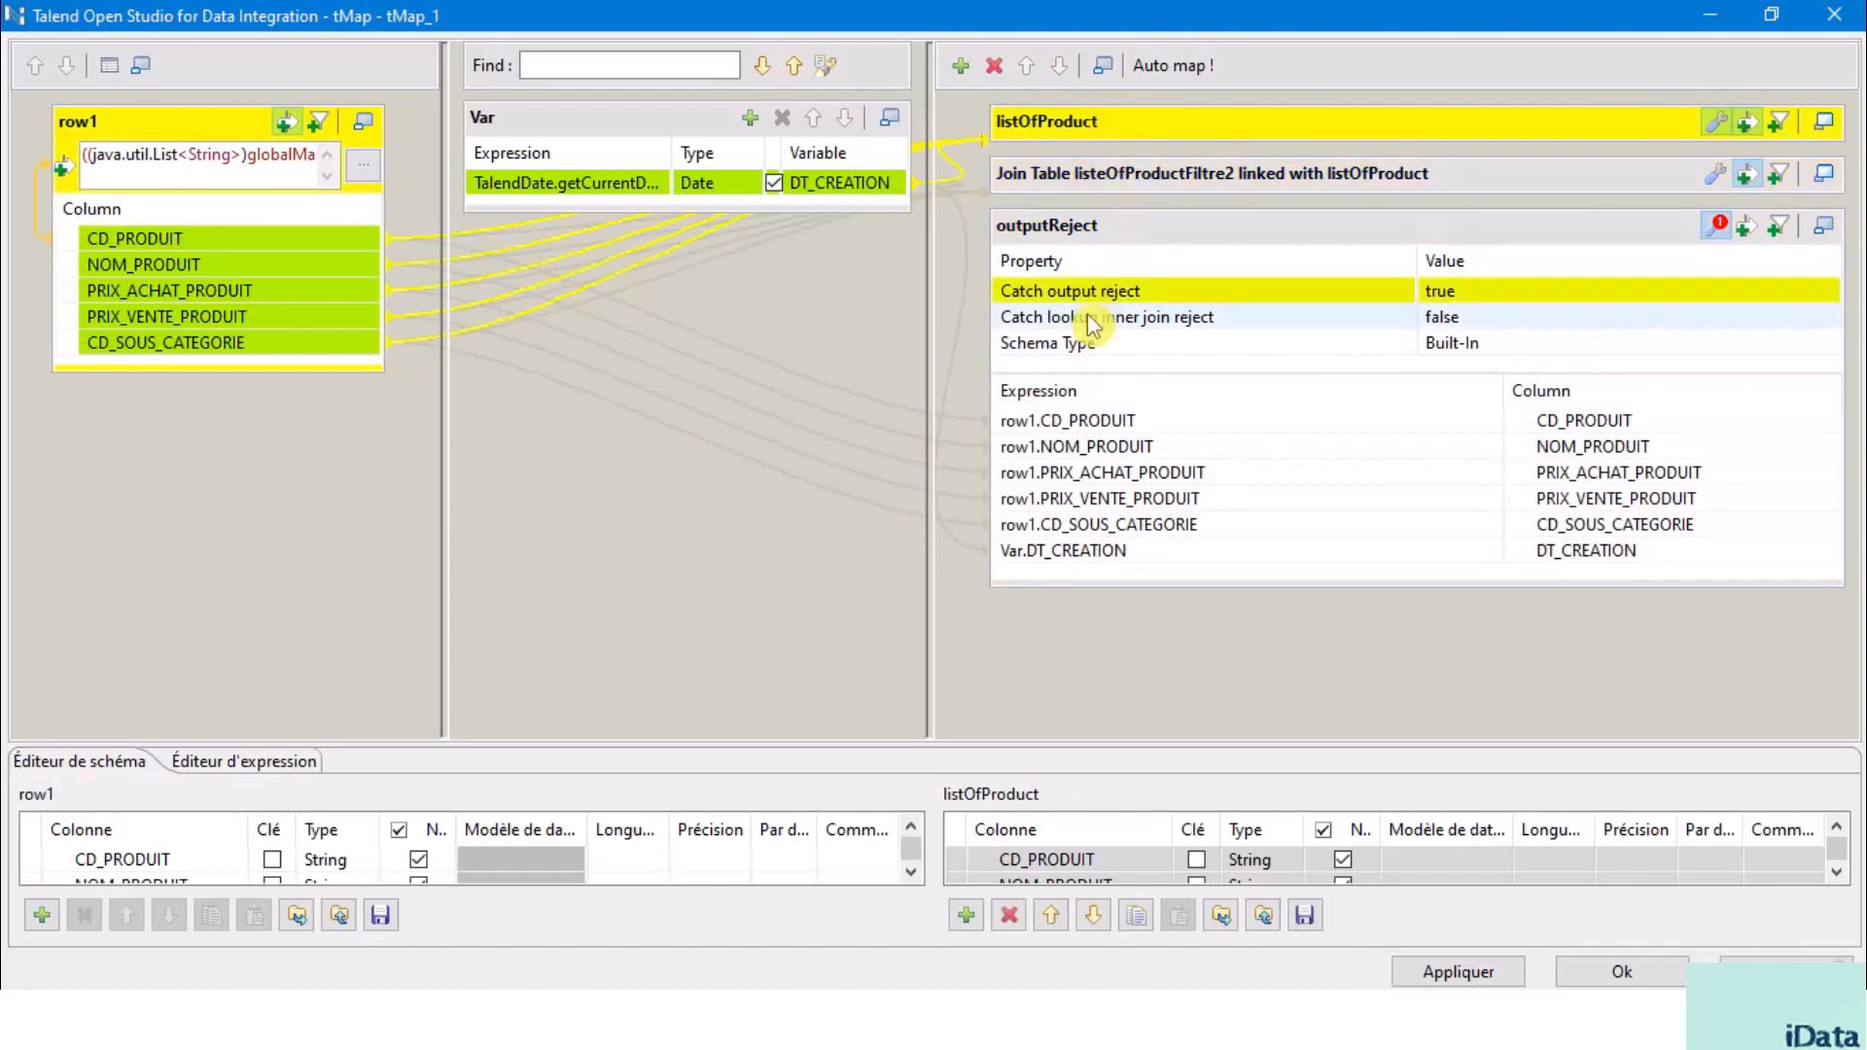
{"action": "left_click", "coordinate": [1662, 975]}
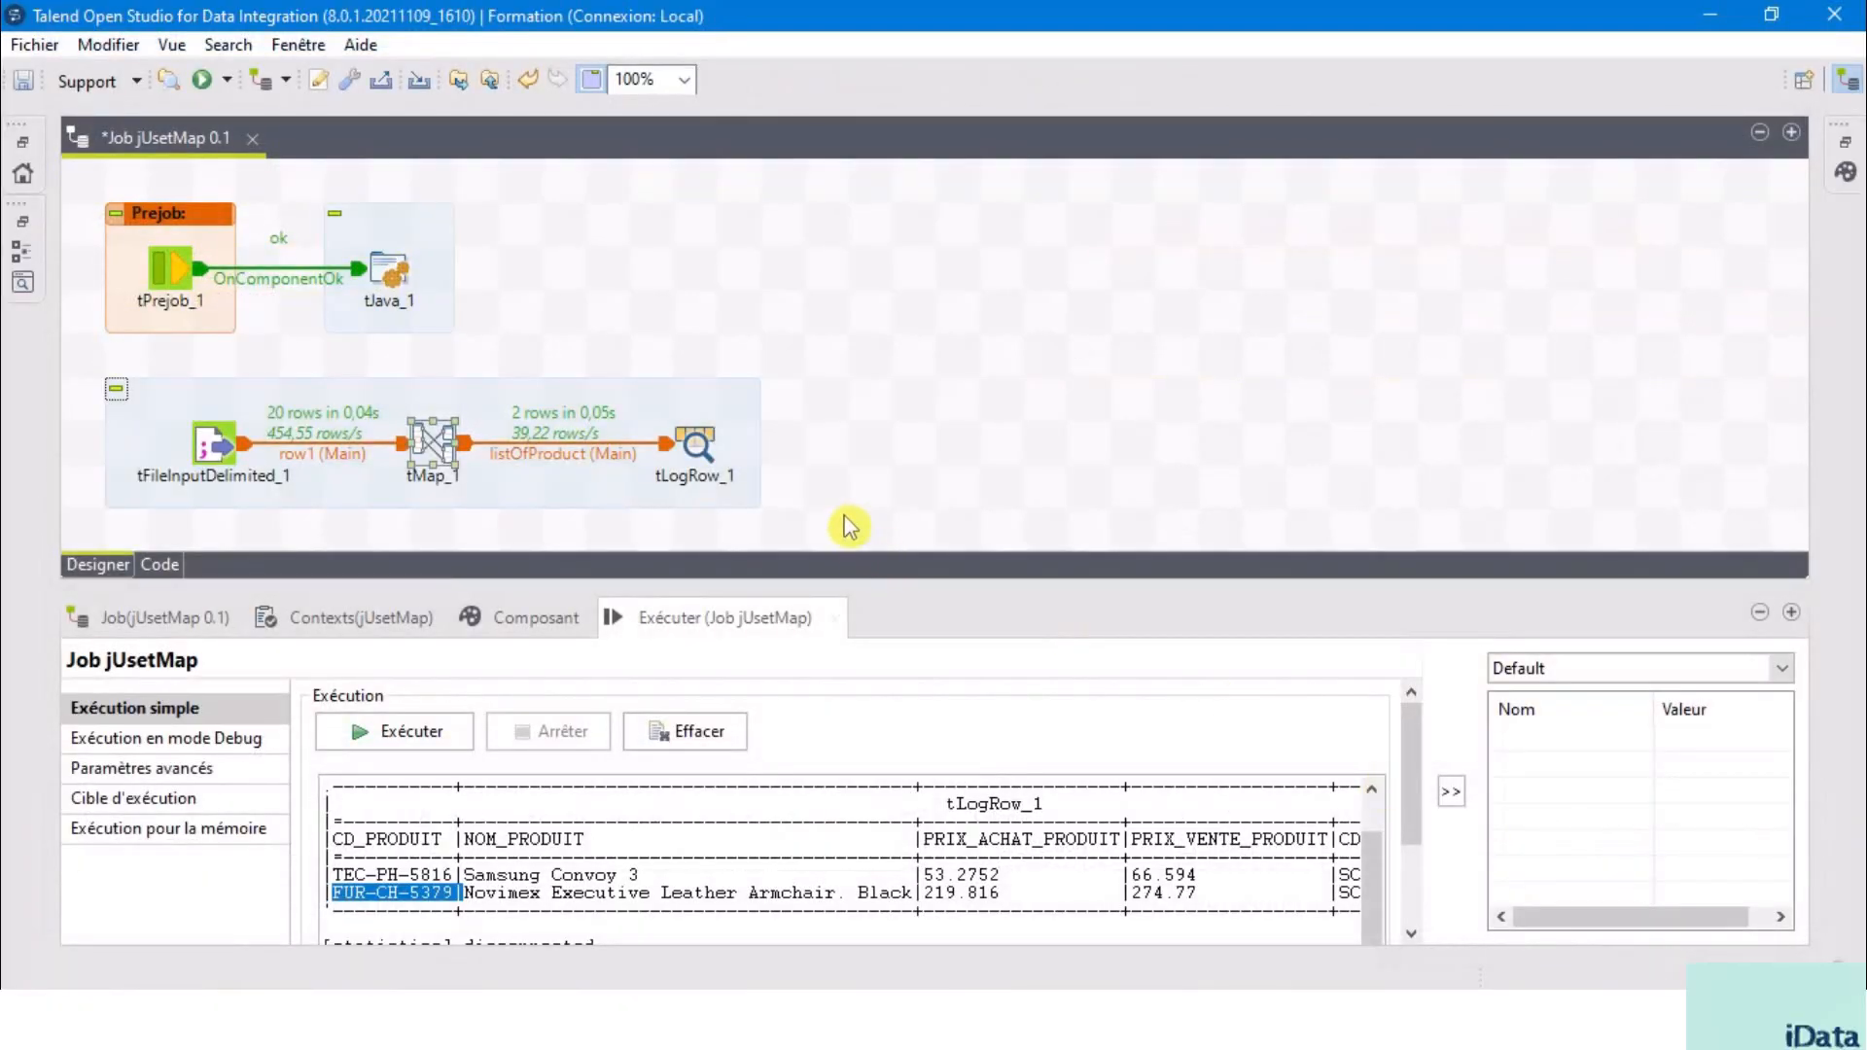
- Enlarge the job design area and move tLogRow_1 up, above the level of tMap_1
{"action": "left_click_drag", "start_coordinate": [816, 581], "coordinate": [826, 716]}
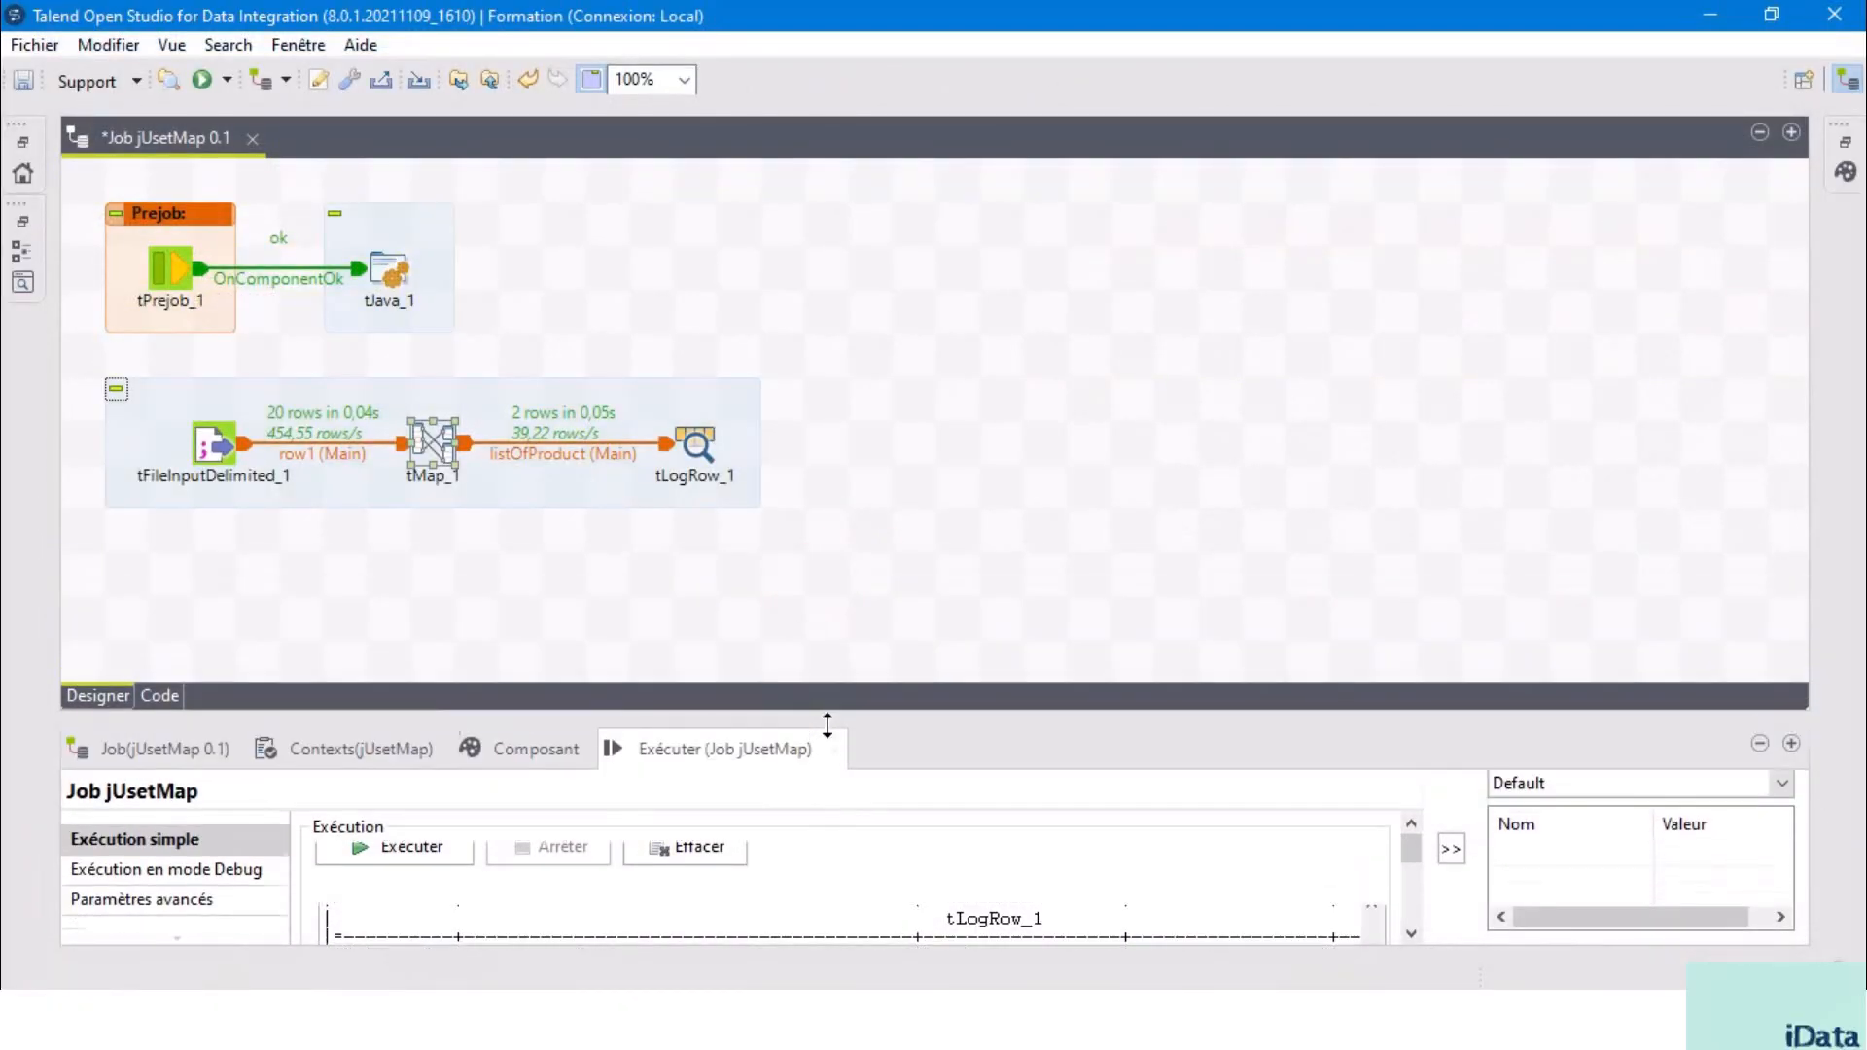
{"action": "left_click", "coordinate": [754, 618]}
{"action": "double_click", "coordinate": [708, 447]}
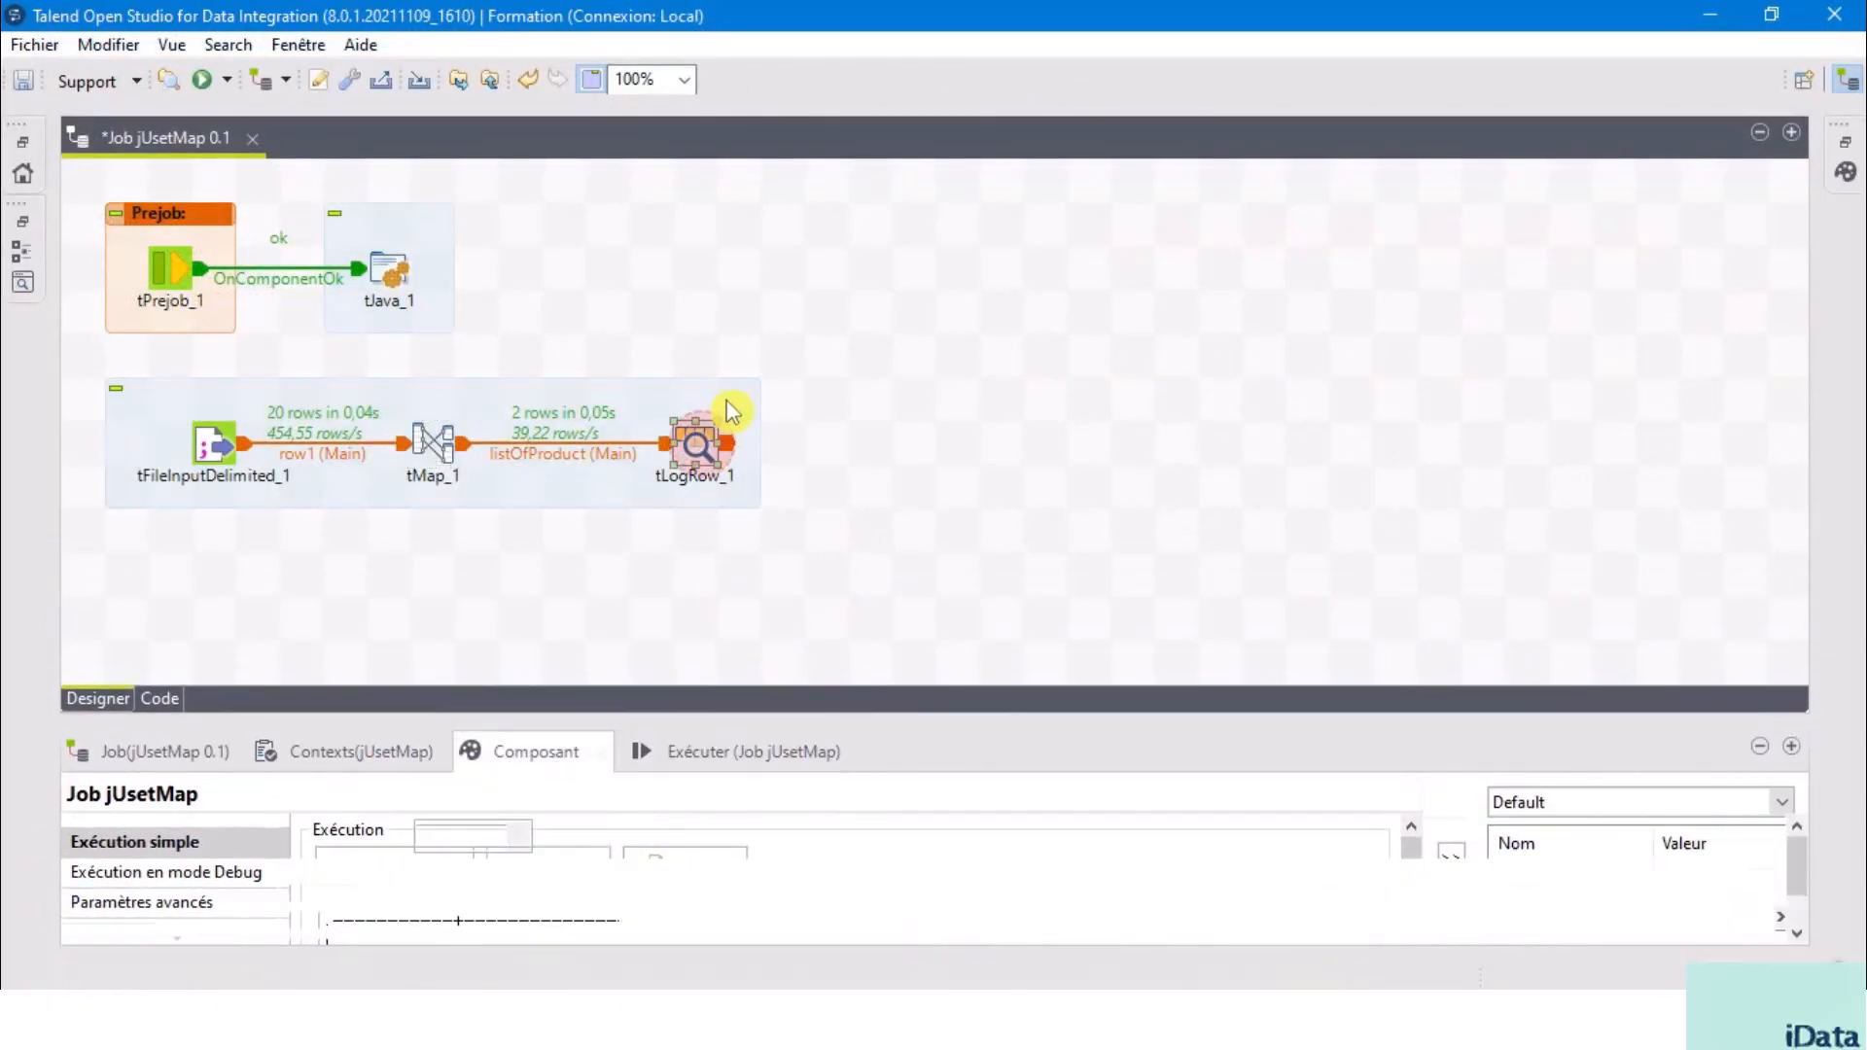
{"action": "left_click_drag", "start_coordinate": [697, 436], "coordinate": [703, 342]}
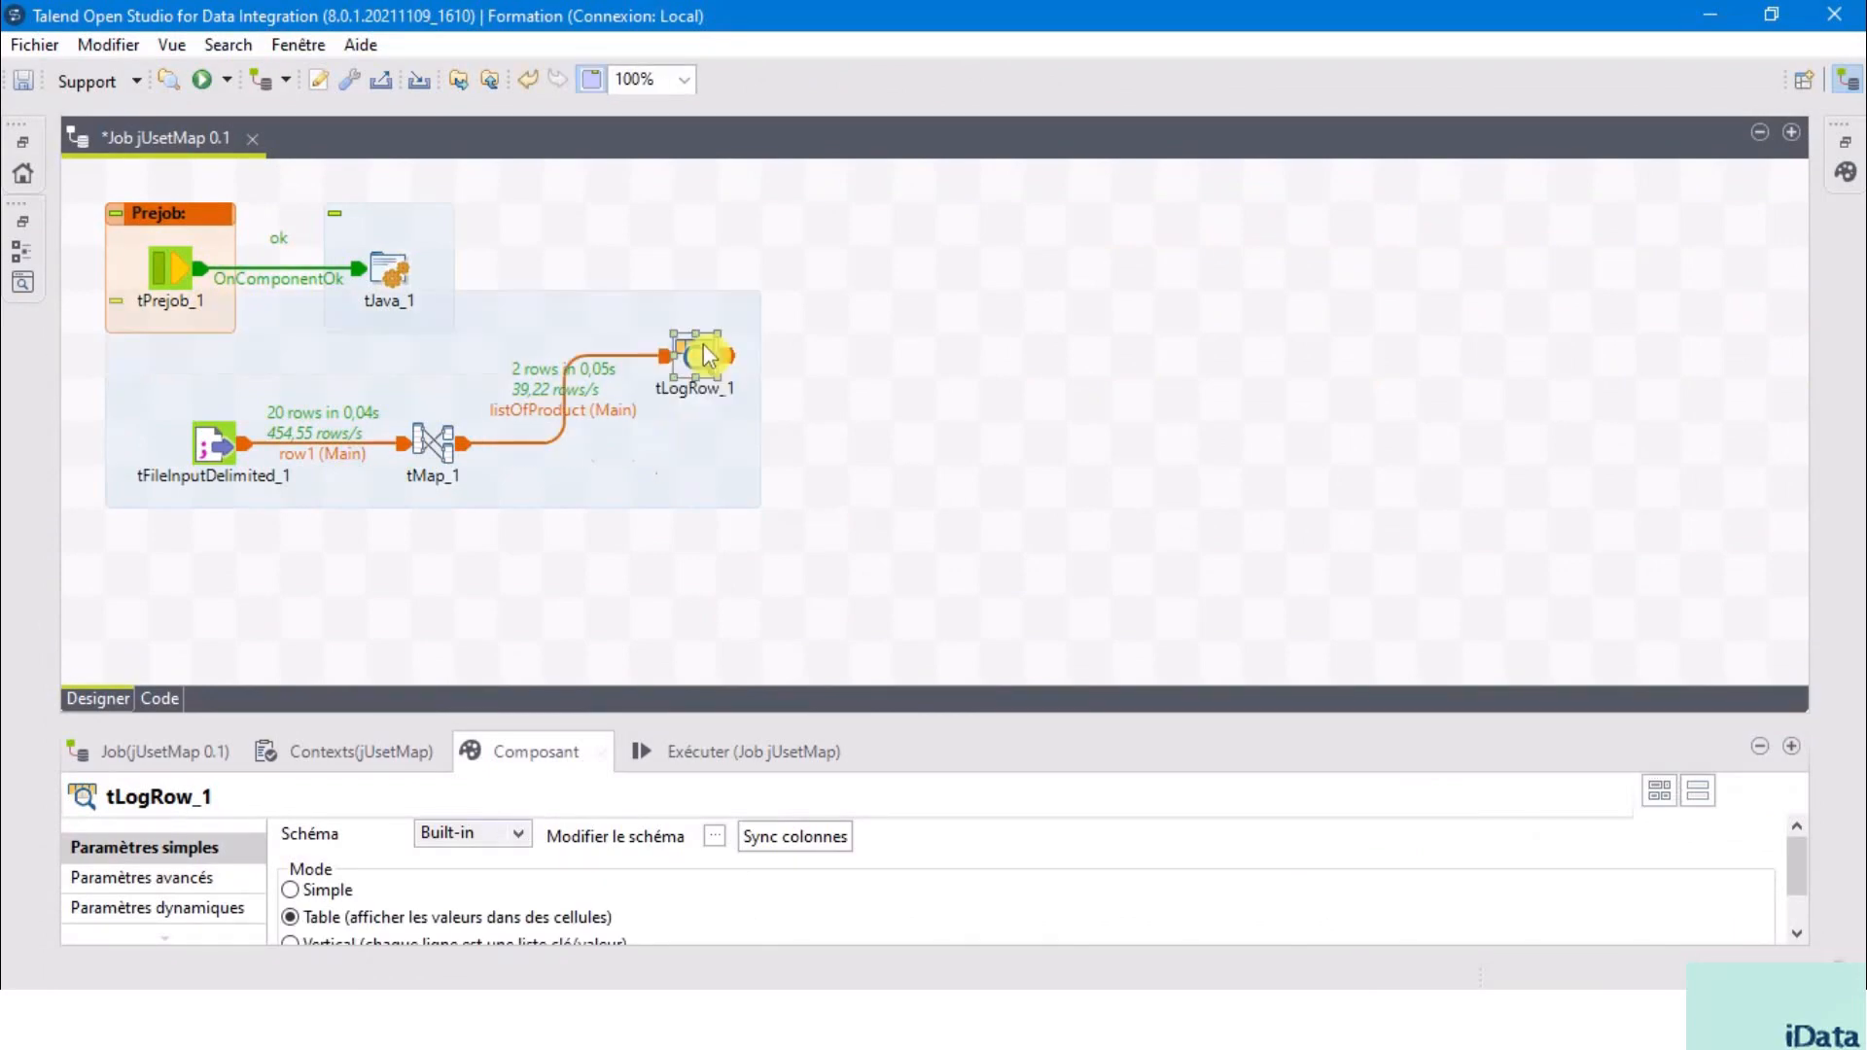
{"action": "left_click", "coordinate": [700, 433]}
- Add a second tLogRow component and place it below tLogRow_1
{"action": "left_click", "coordinate": [779, 559]}
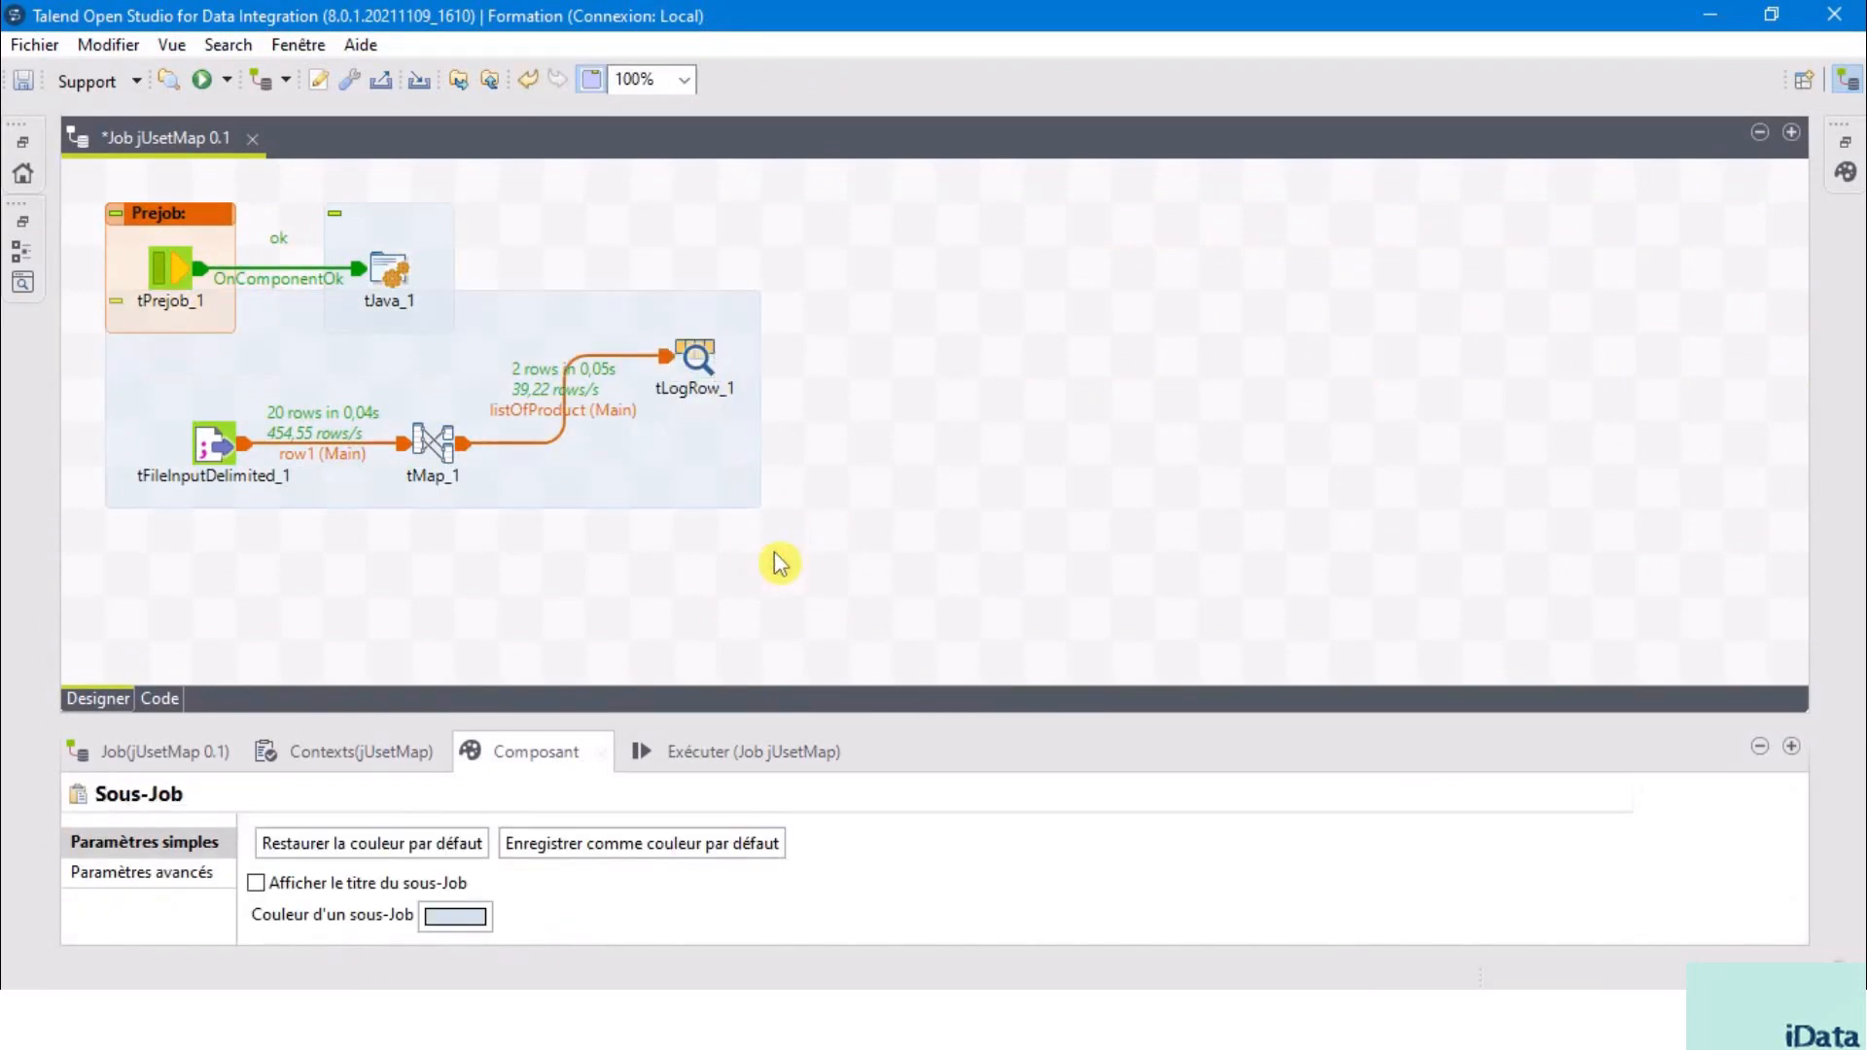
{"action": "type", "text": "tlo"}
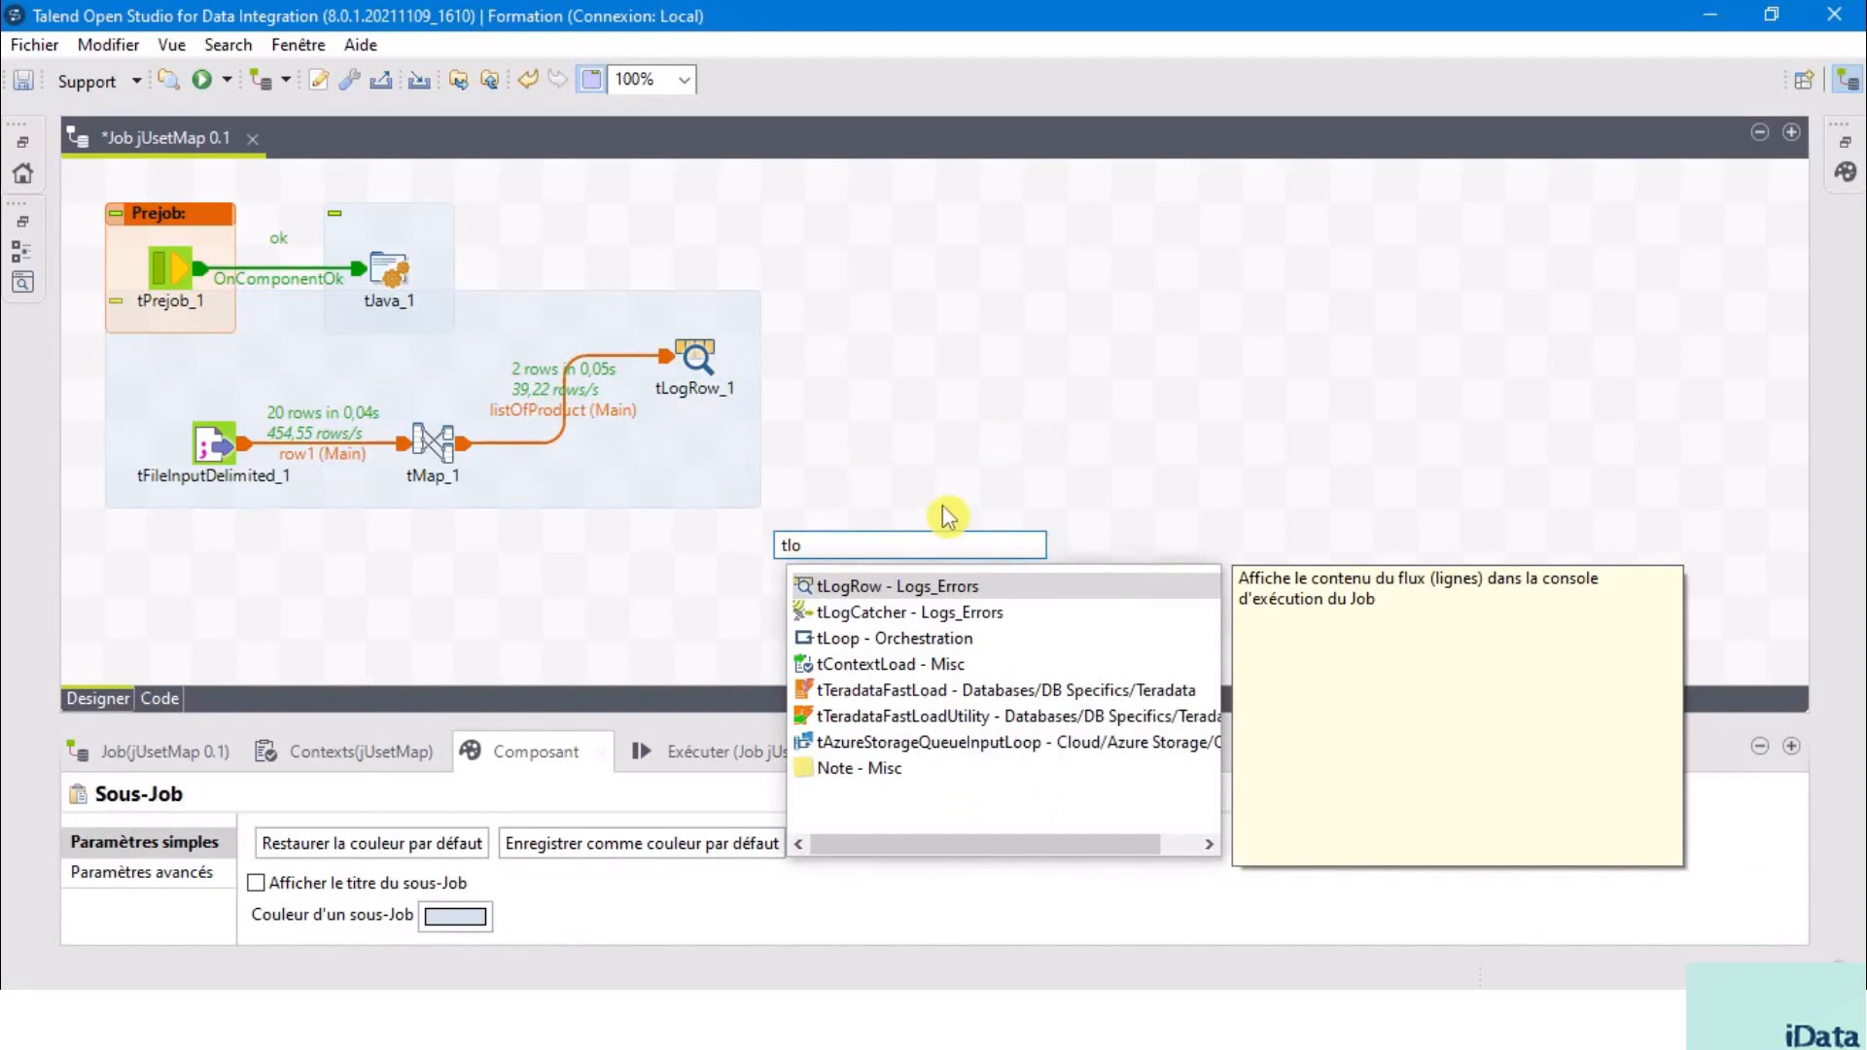
{"action": "left_click", "coordinate": [860, 586]}
{"action": "left_click_drag", "start_coordinate": [779, 529], "coordinate": [695, 475]}
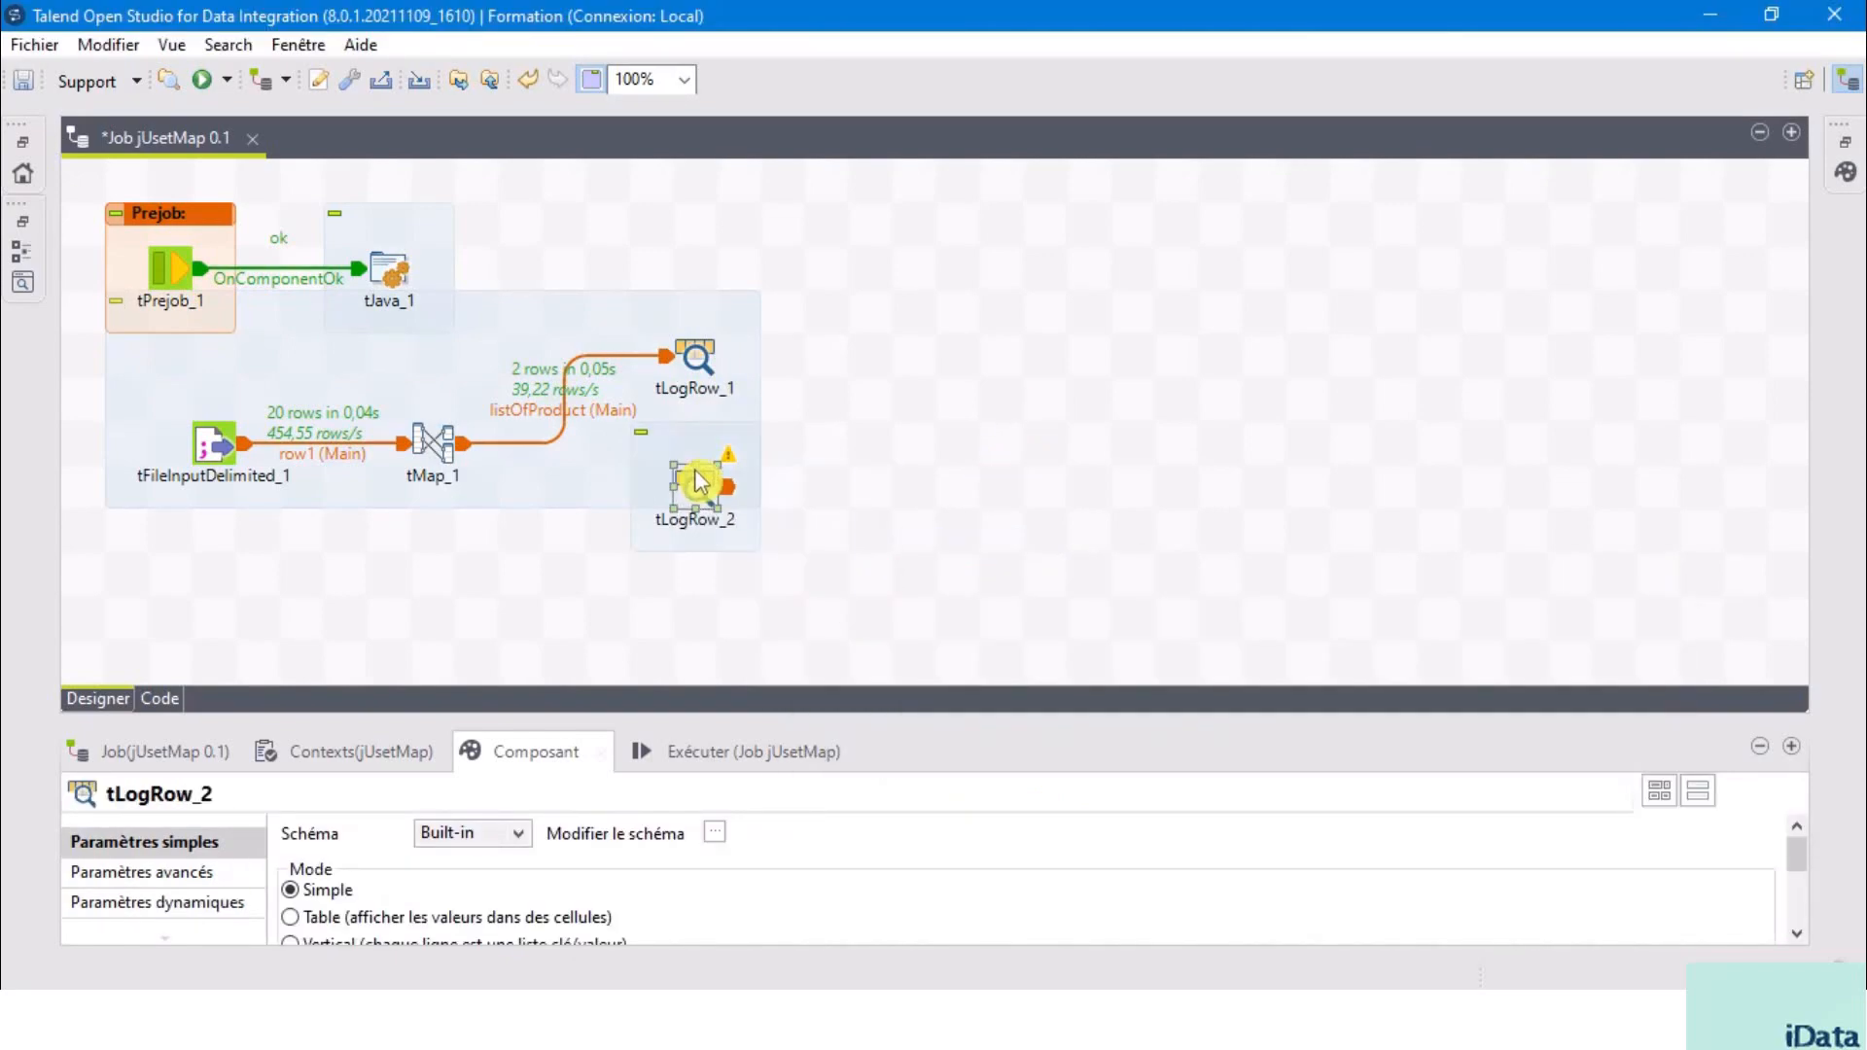
- Connect tMap_1 to tLogRow_2 with the outputReject row
{"action": "left_click", "coordinate": [436, 442]}
{"action": "right_click", "coordinate": [438, 440]}
{"action": "mouse_move", "coordinate": [575, 452]}
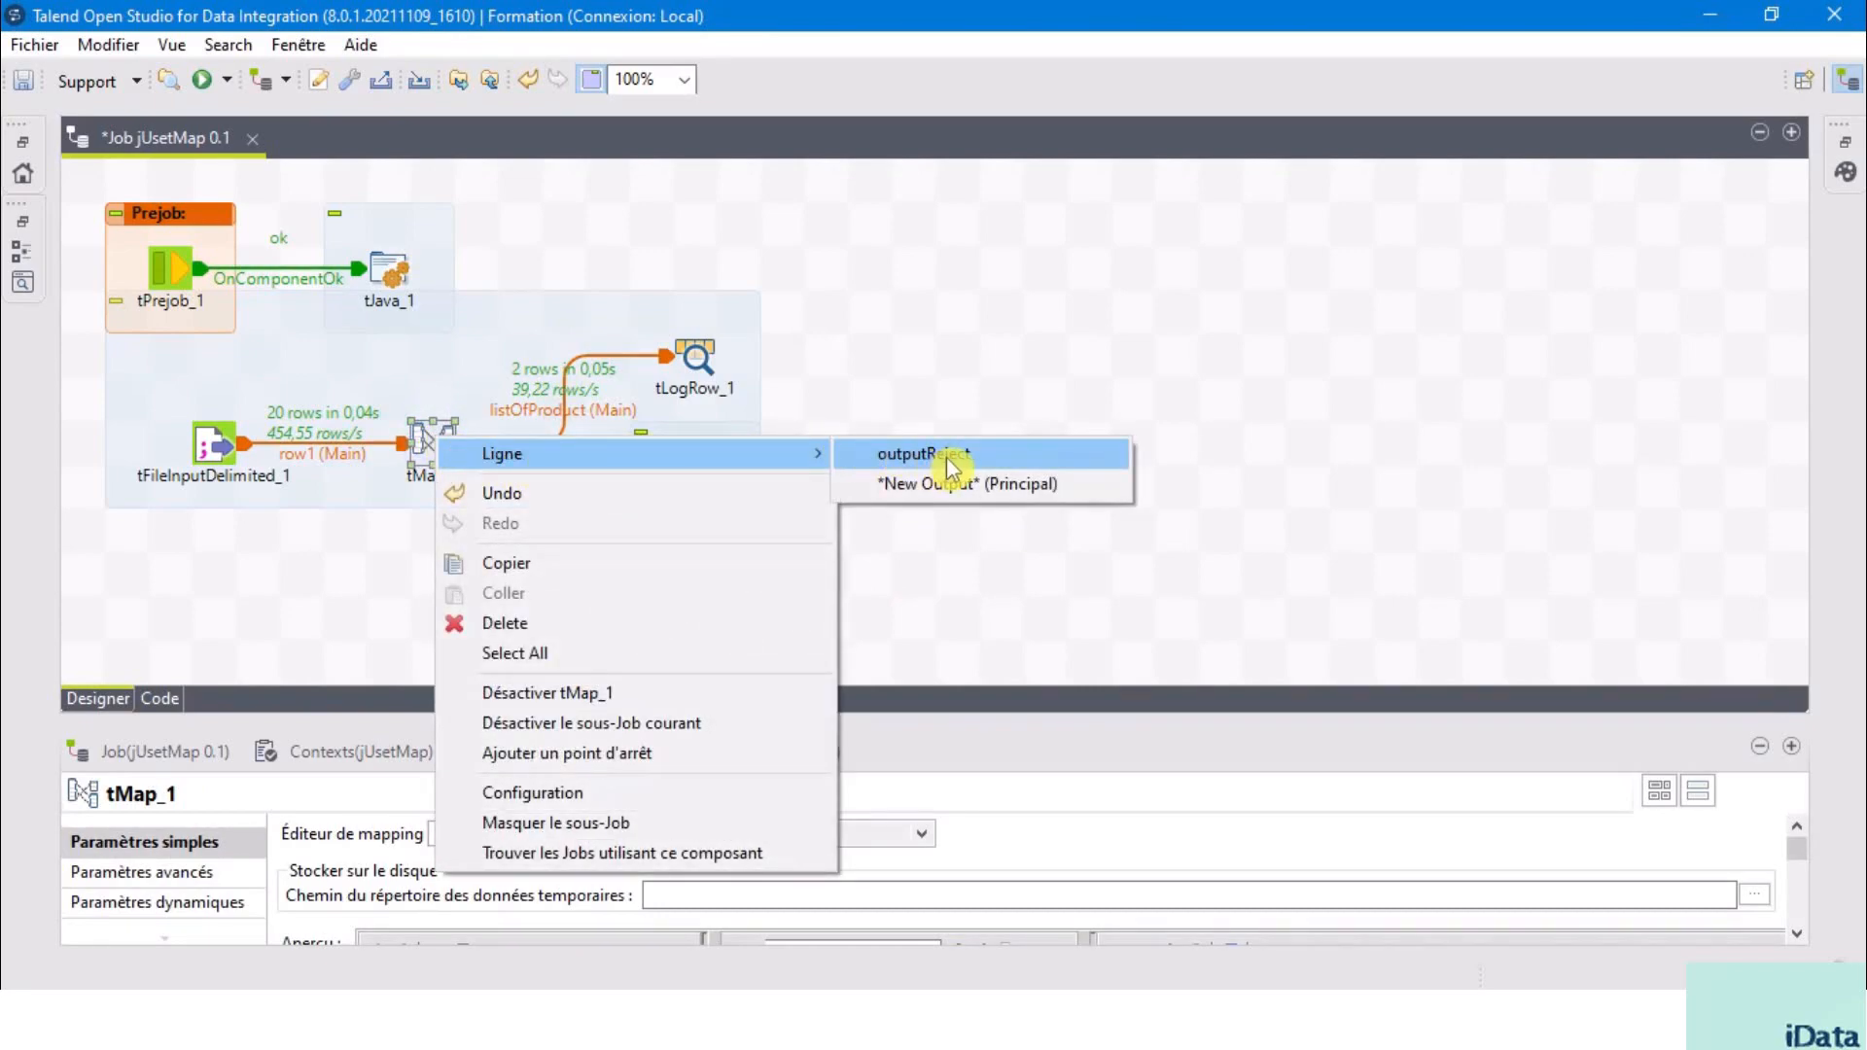
{"action": "left_click", "coordinate": [1004, 466]}
{"action": "left_click", "coordinate": [700, 489]}
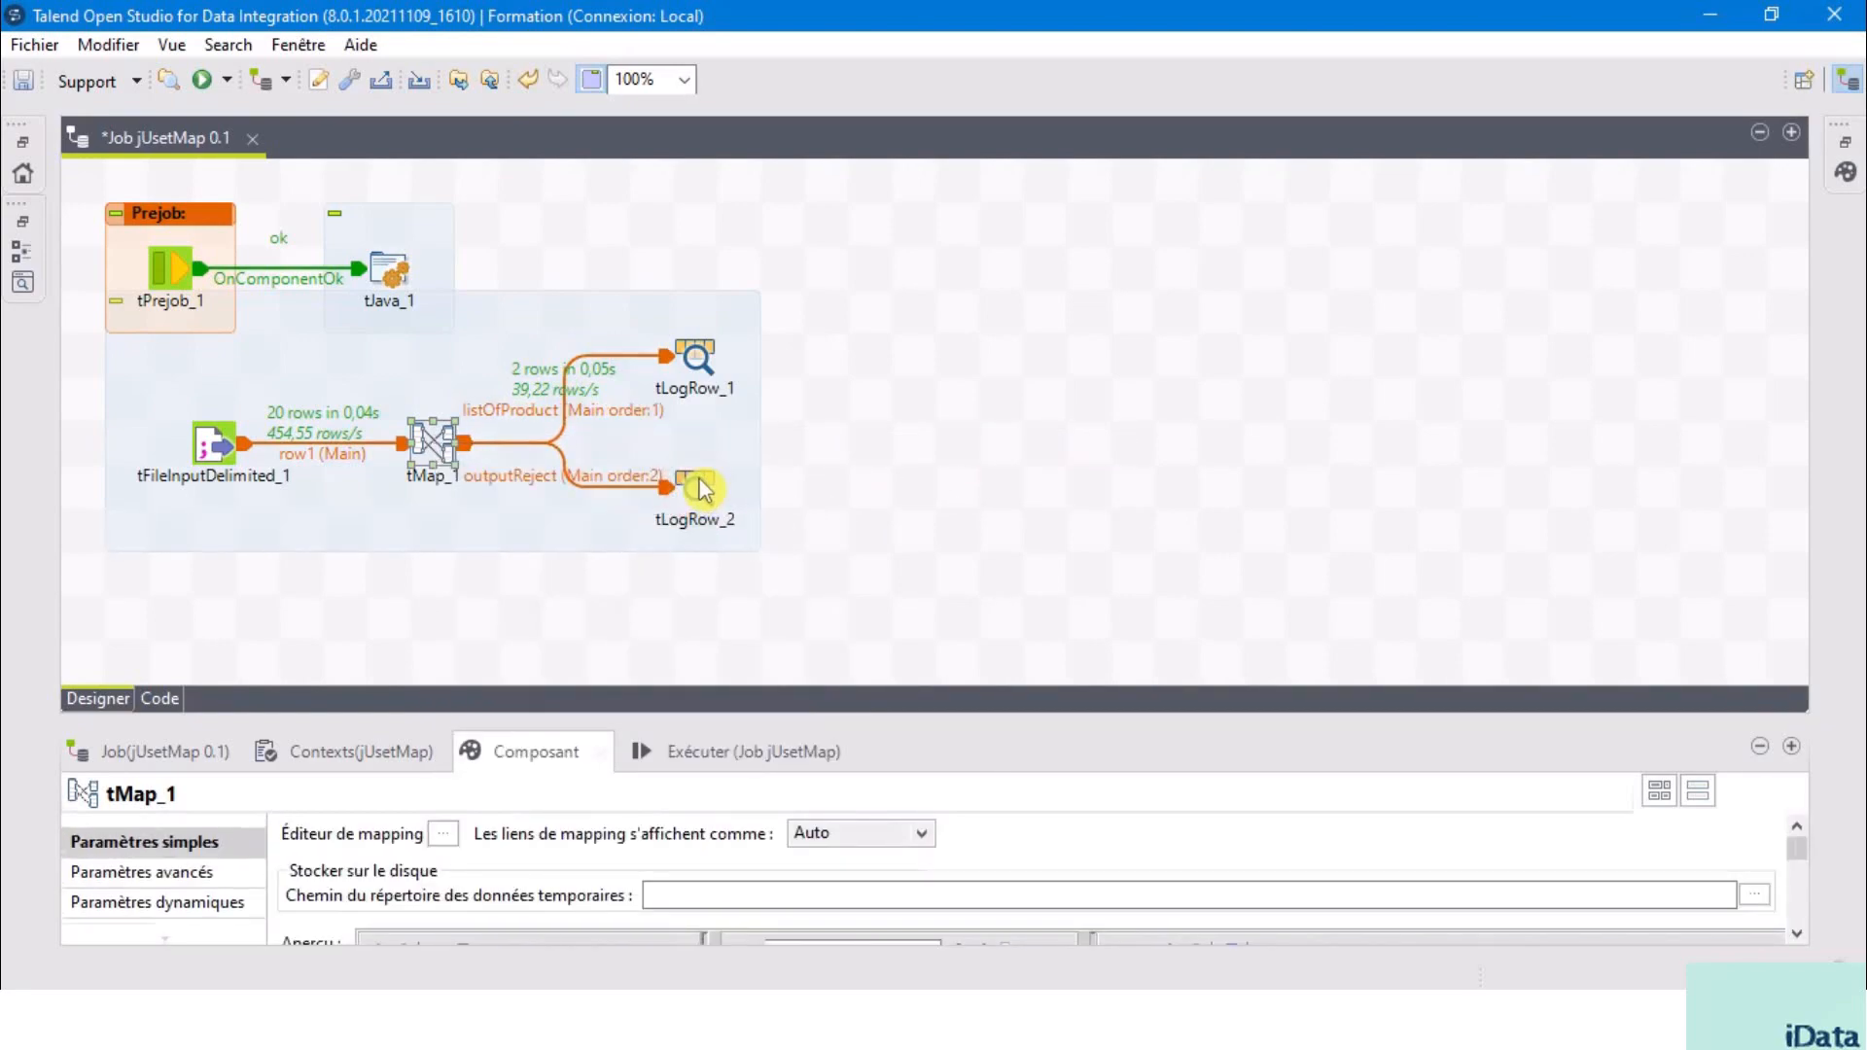
- Align tLogRow_2 with tMap_1 and set its display mode to Table
{"action": "left_click", "coordinate": [701, 492]}
{"action": "left_click_drag", "start_coordinate": [700, 491], "coordinate": [699, 447]}
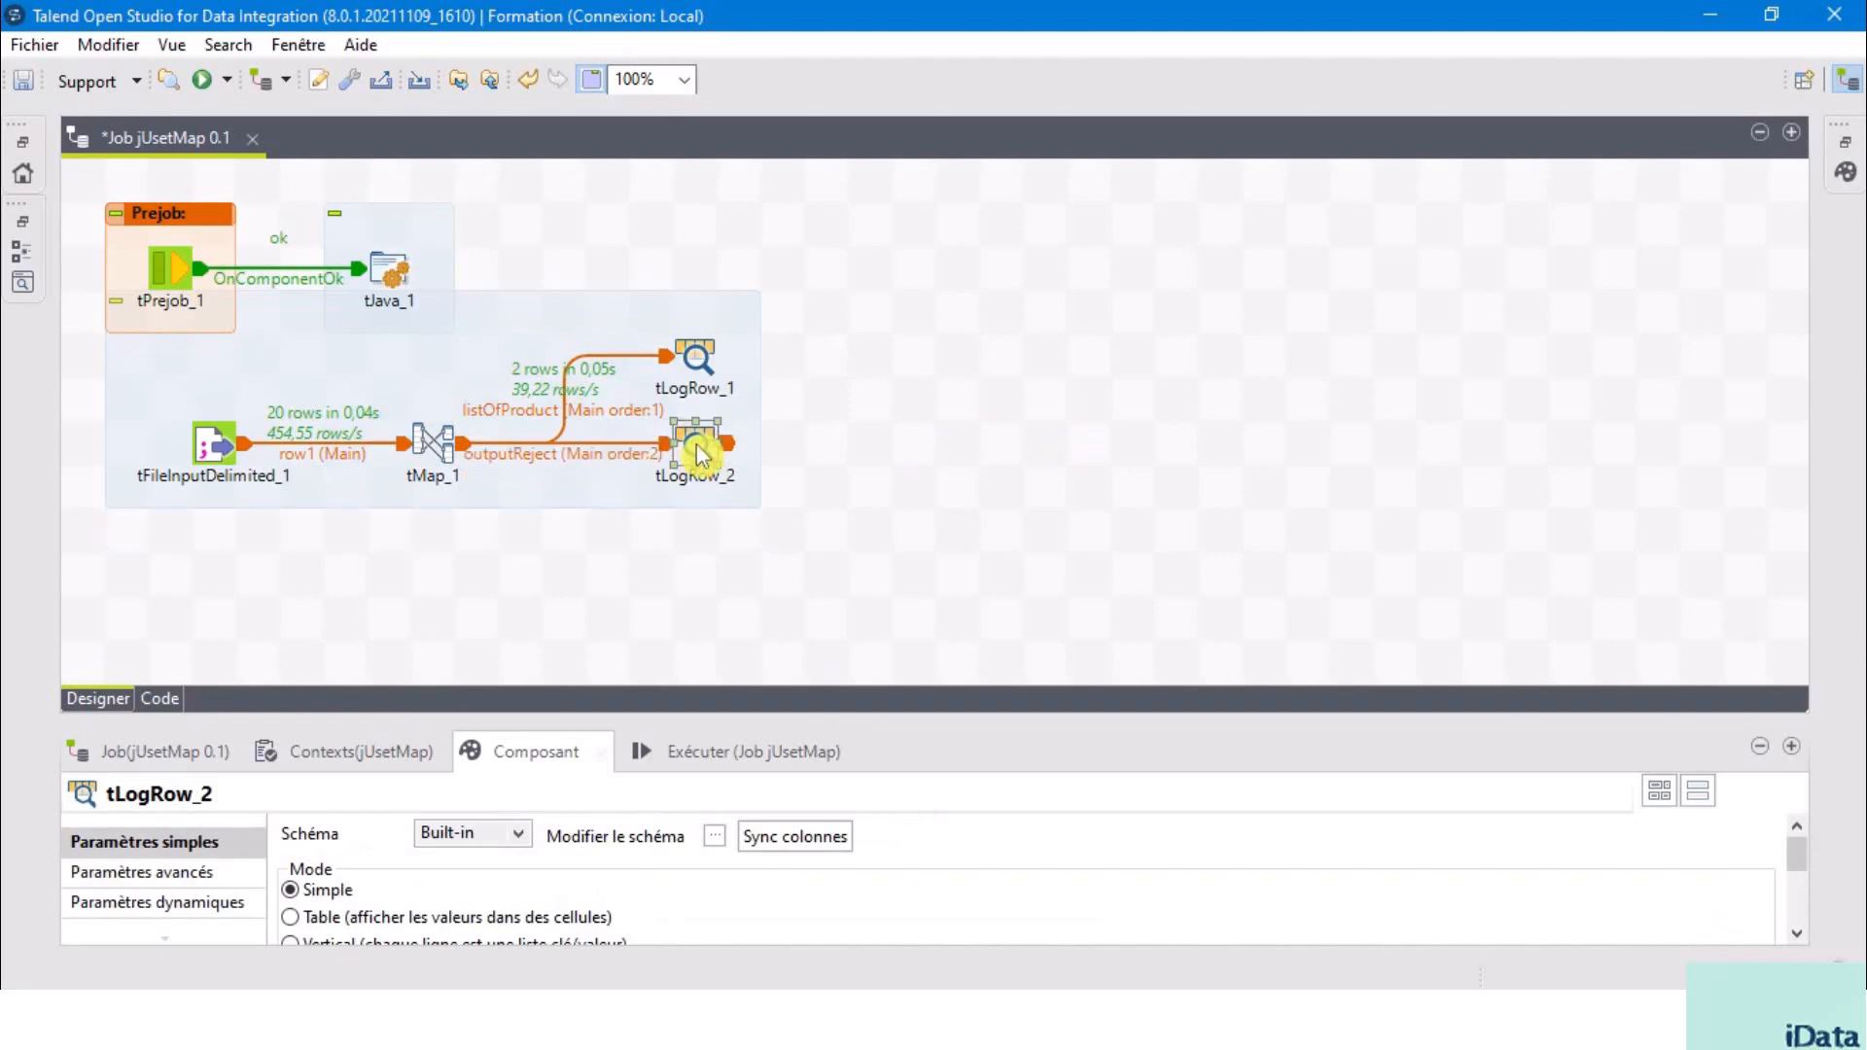
{"action": "left_click", "coordinate": [325, 917]}
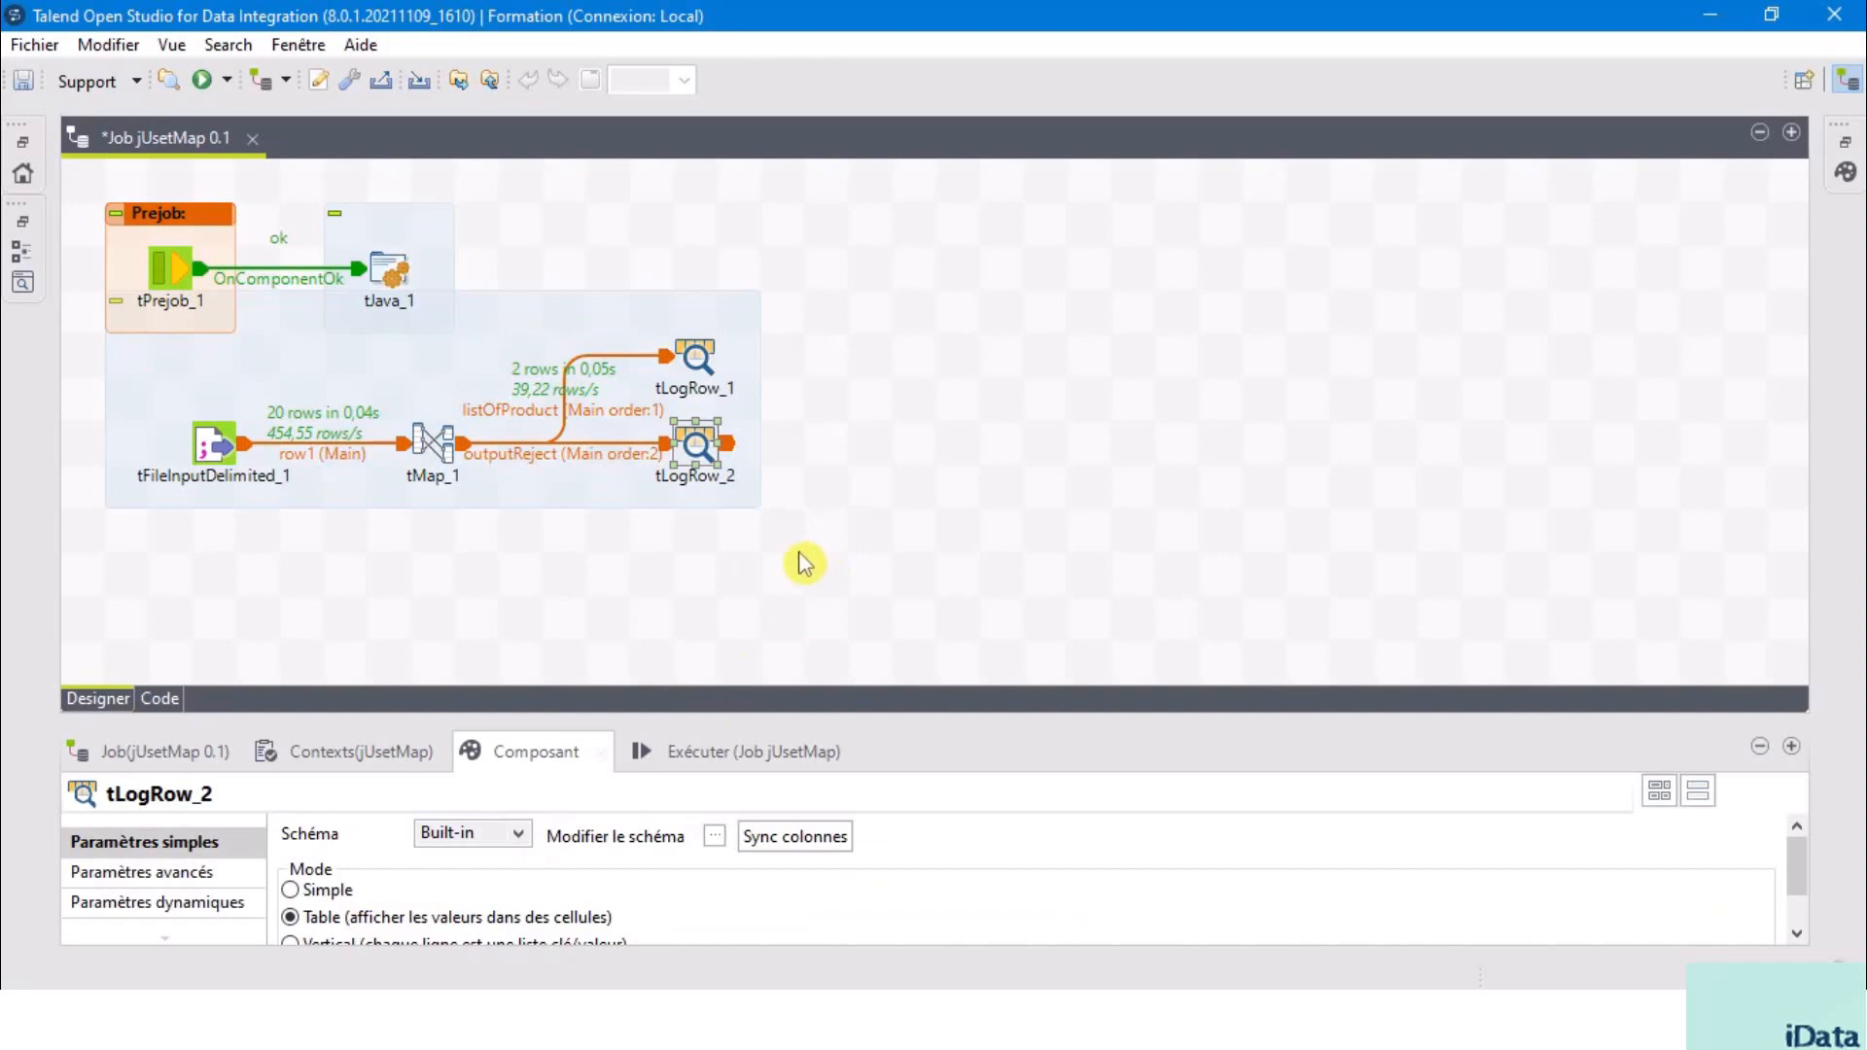
- Run the job jUsetMap and move tLogRow_2 down, below the level of tMap_1
{"action": "left_click", "coordinate": [696, 753]}
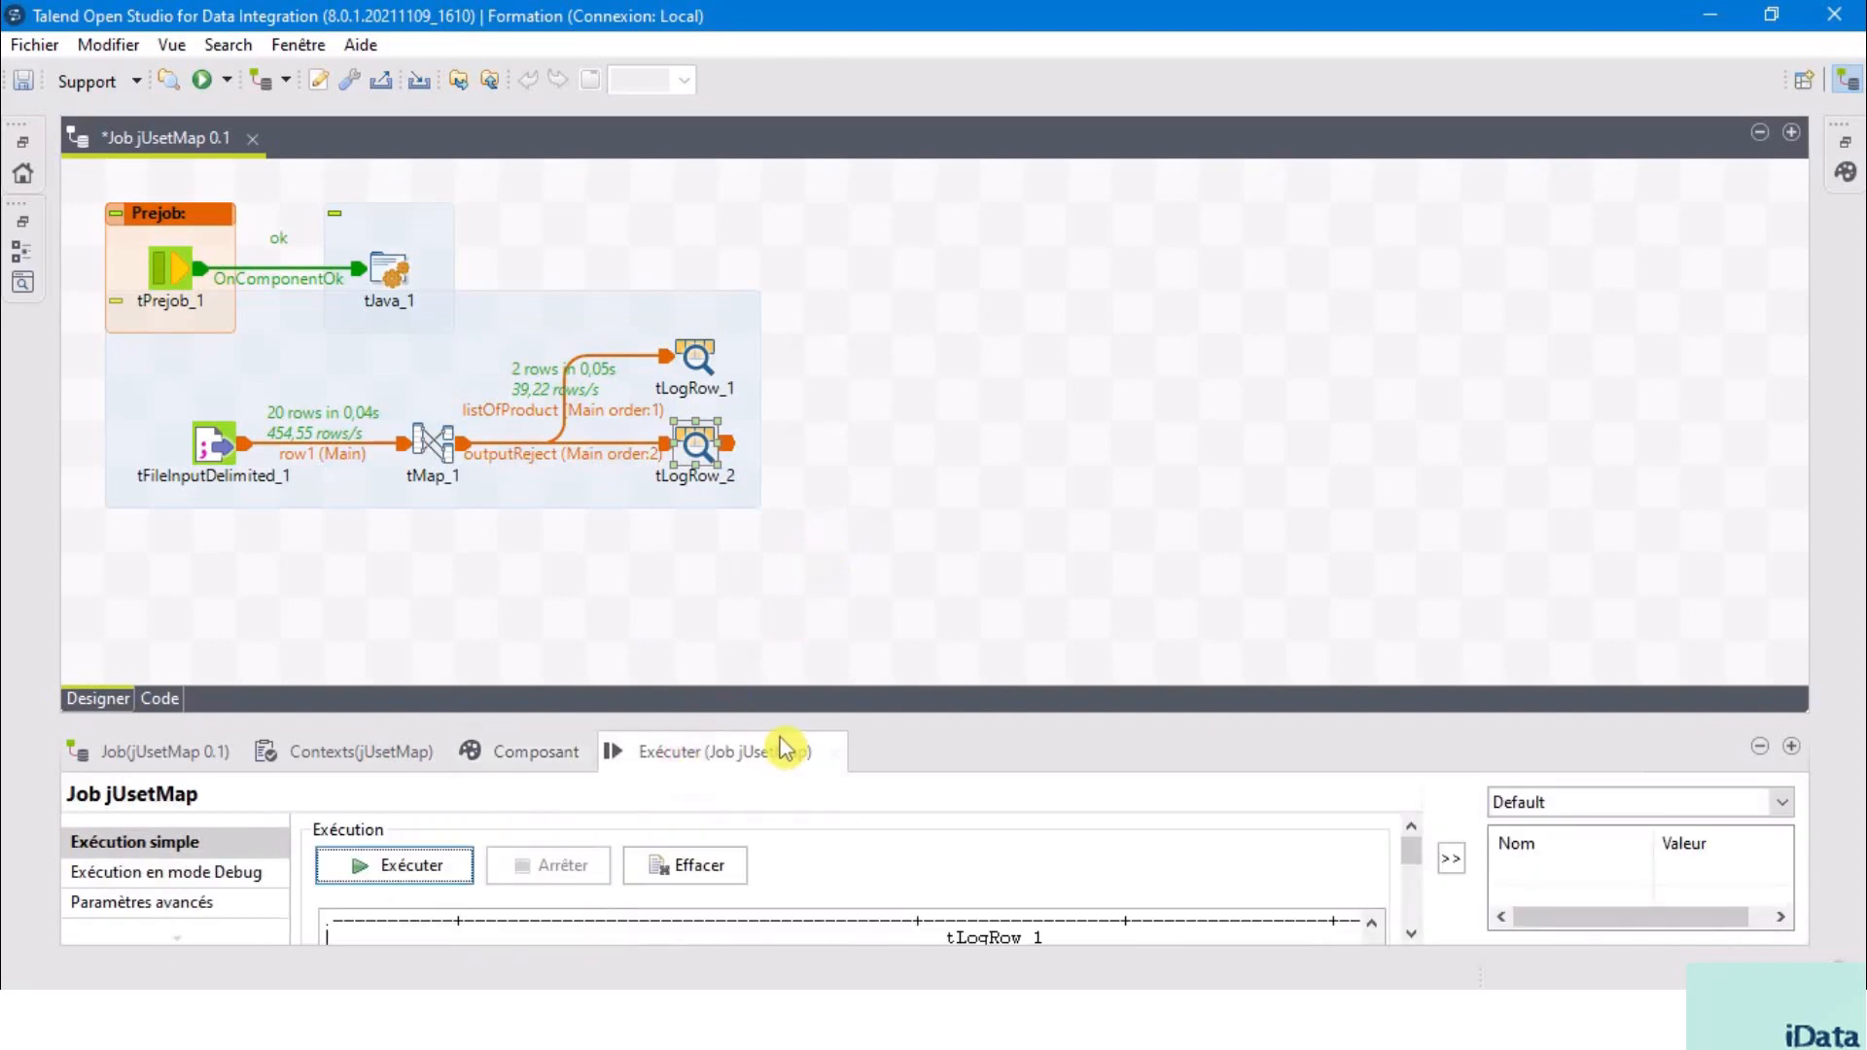
{"action": "left_click", "coordinate": [377, 875]}
{"action": "left_click_drag", "start_coordinate": [700, 449], "coordinate": [700, 537]}
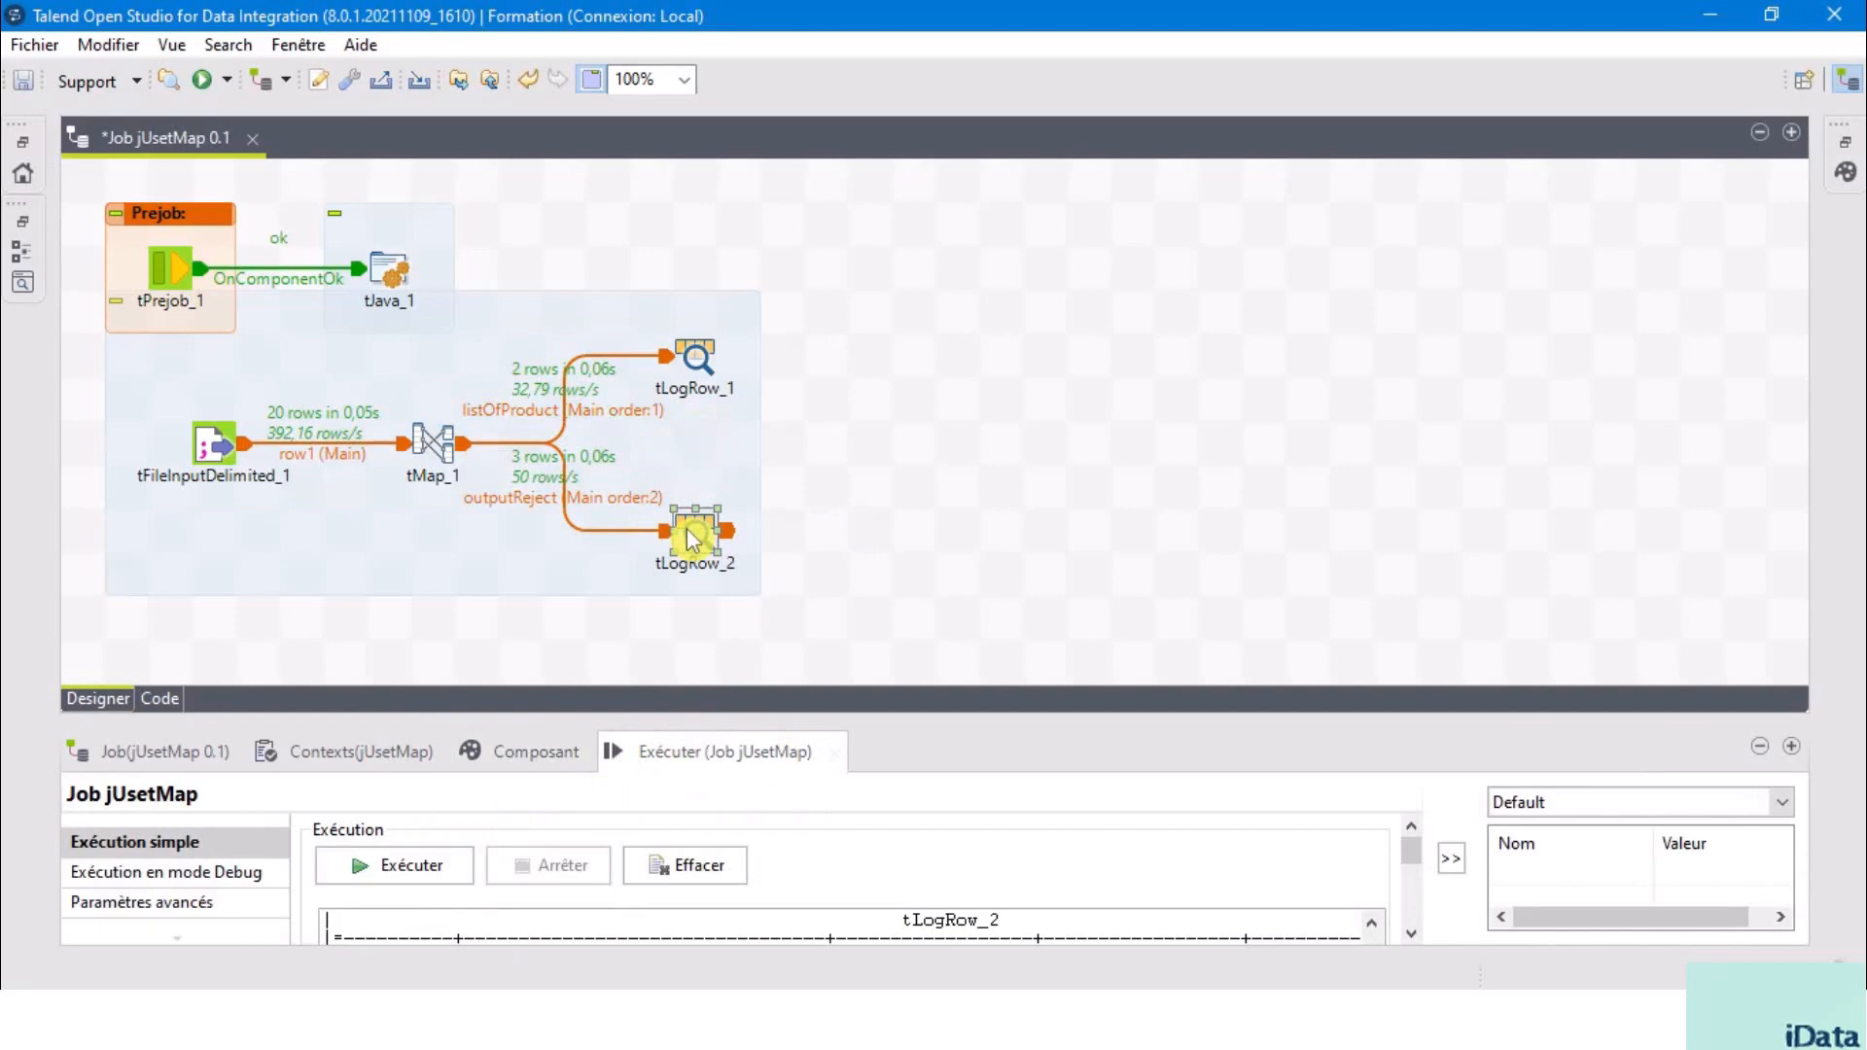
{"action": "left_click", "coordinate": [954, 386]}
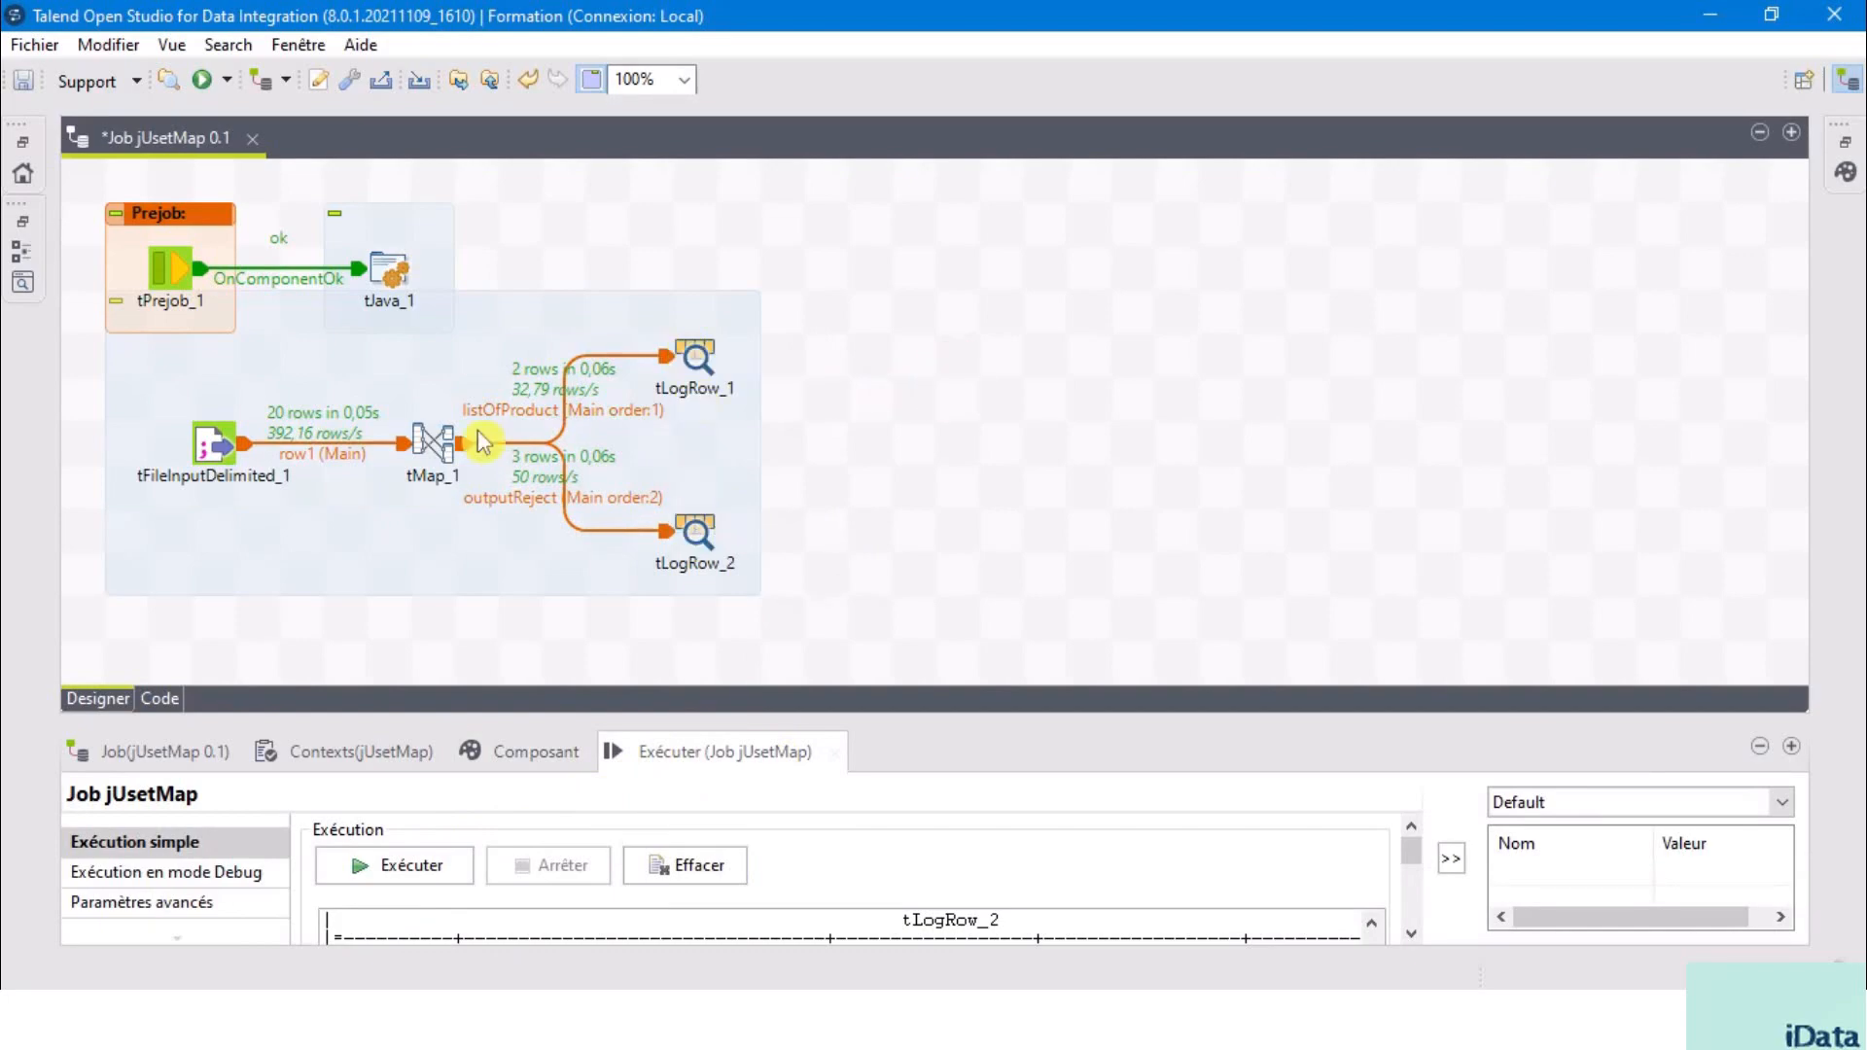
- Examine the row counts on the links and the tLogRow_1 and tLogRow_2 tables in the run output
{"action": "left_click", "coordinate": [214, 452]}
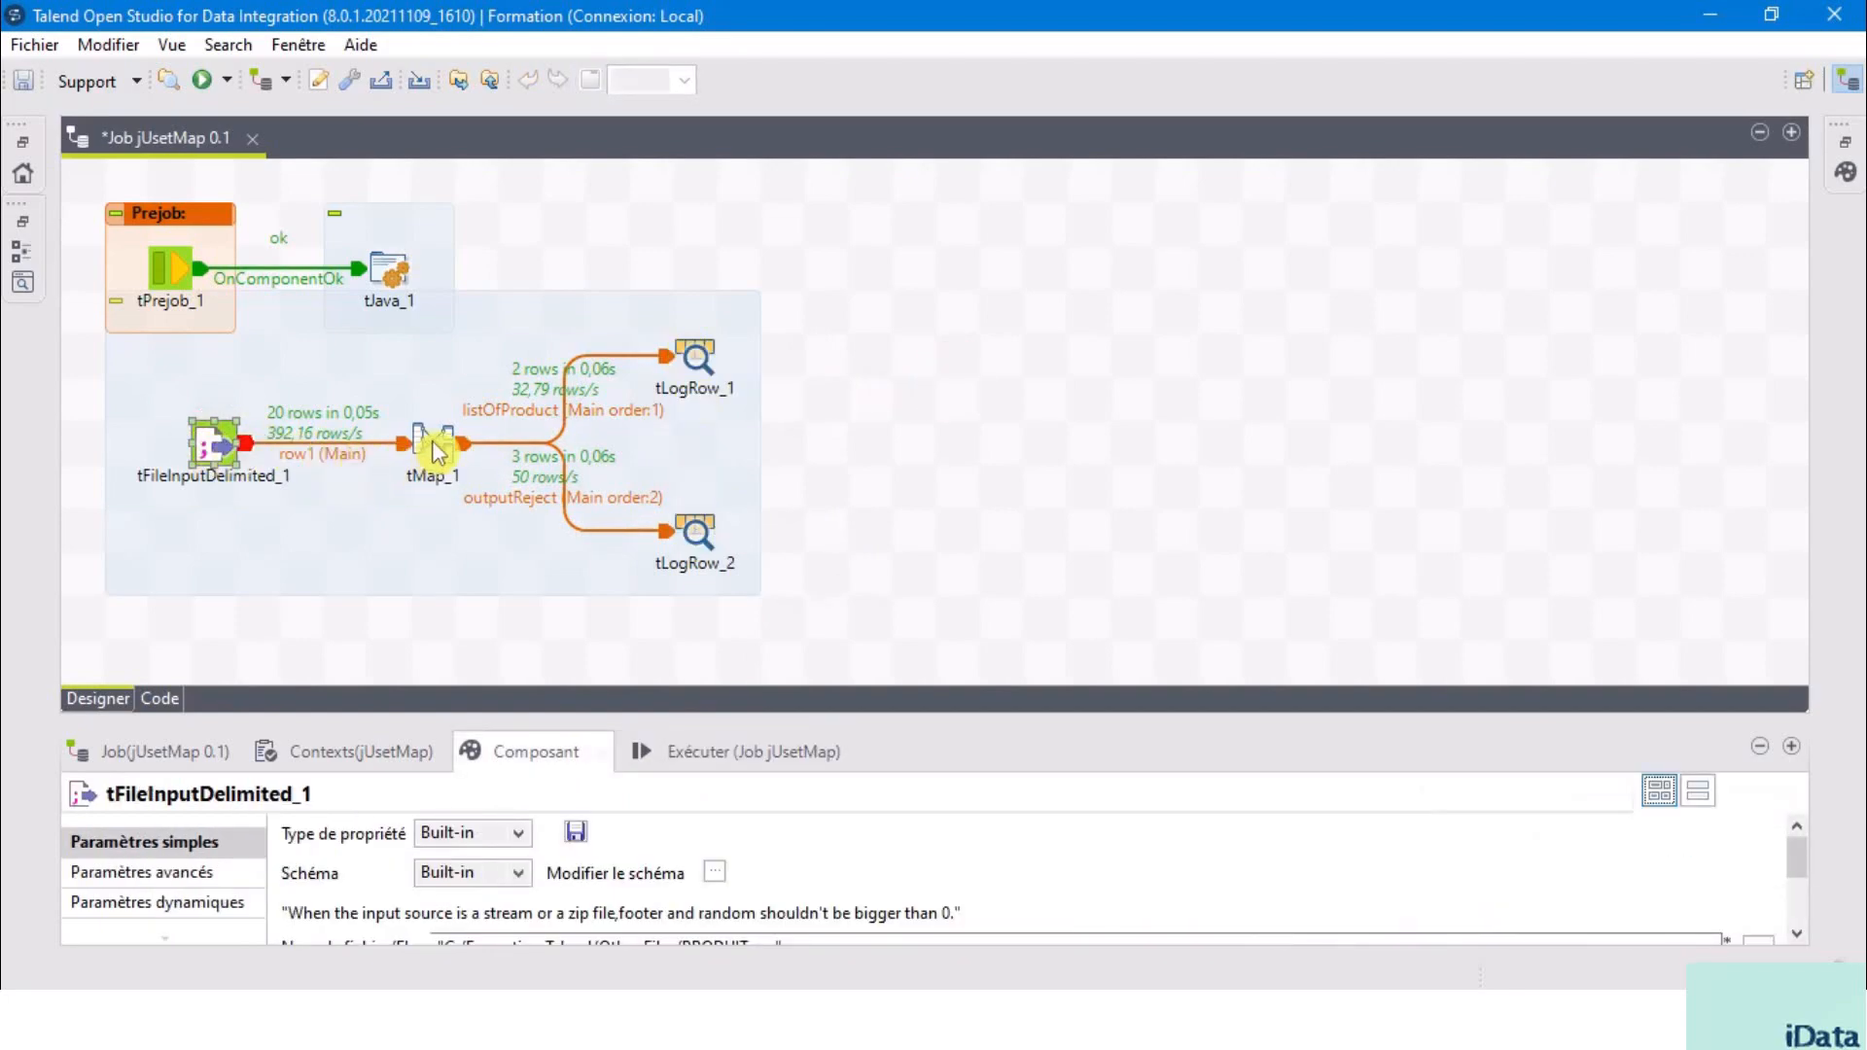
{"action": "left_click", "coordinate": [562, 381]}
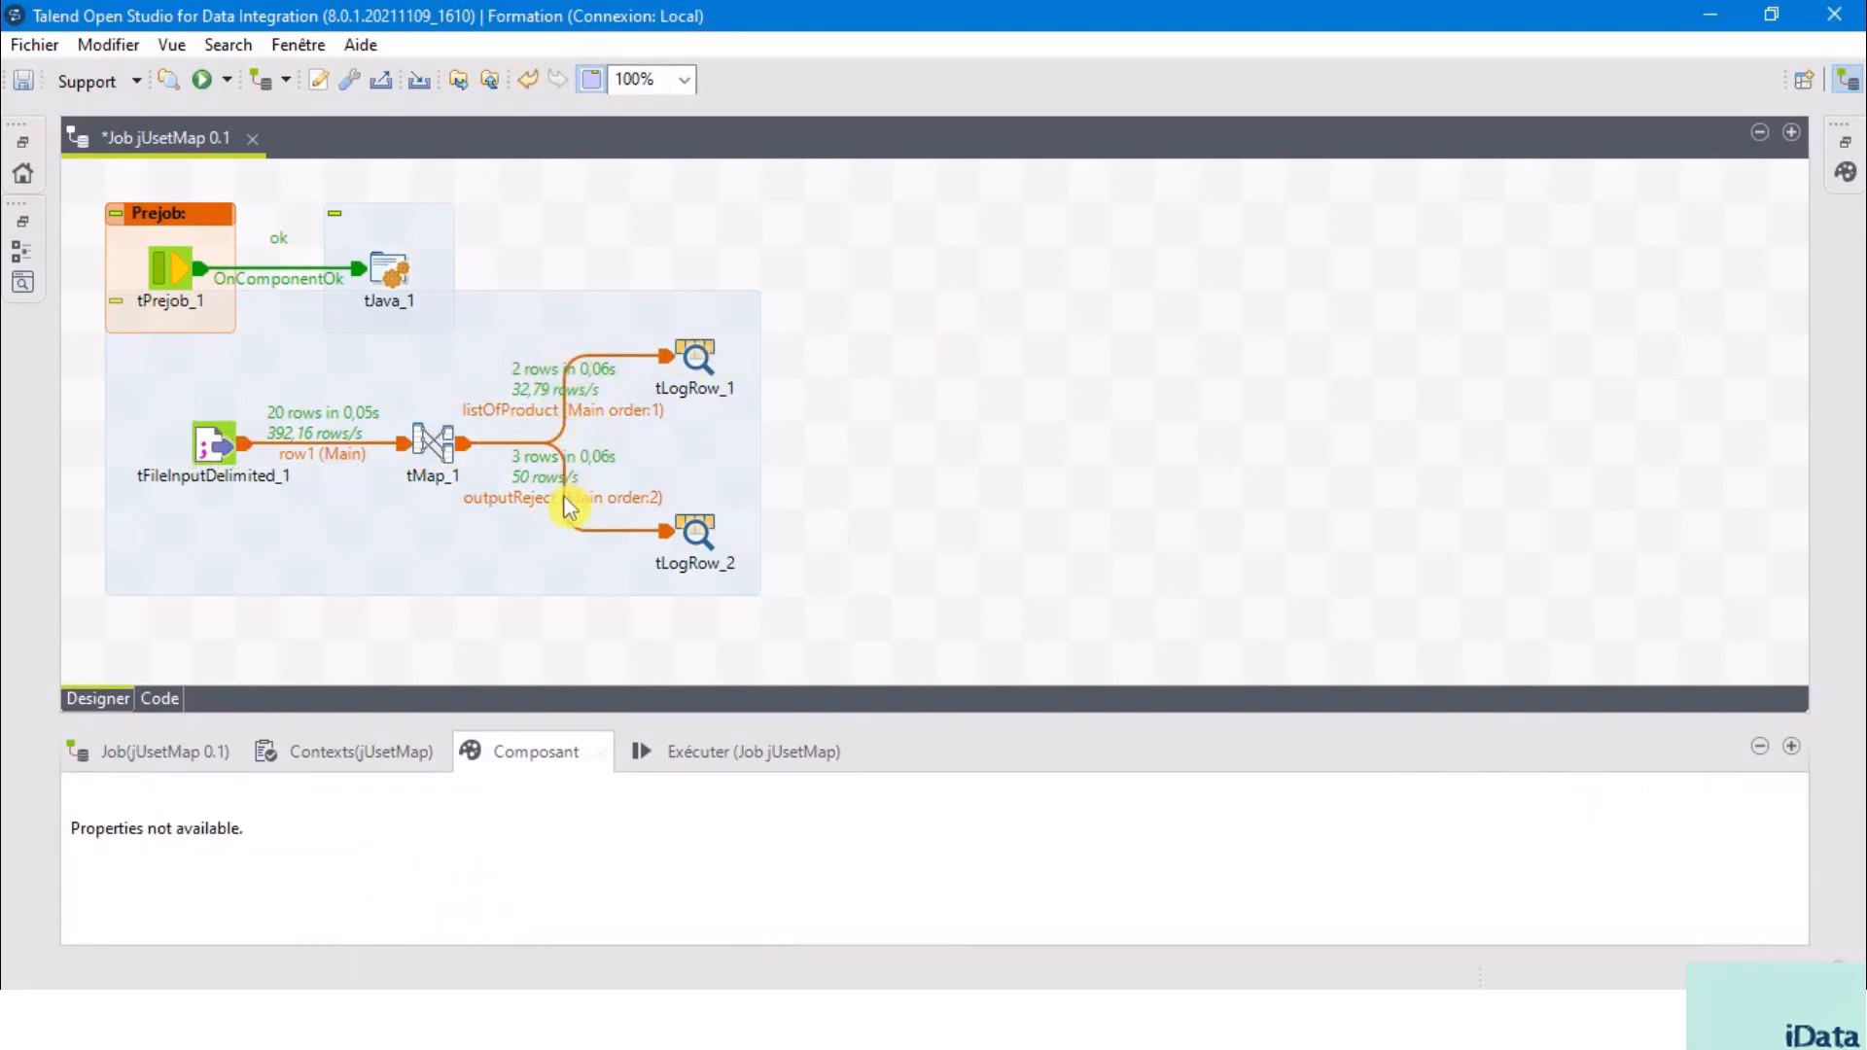
{"action": "left_click", "coordinate": [696, 534]}
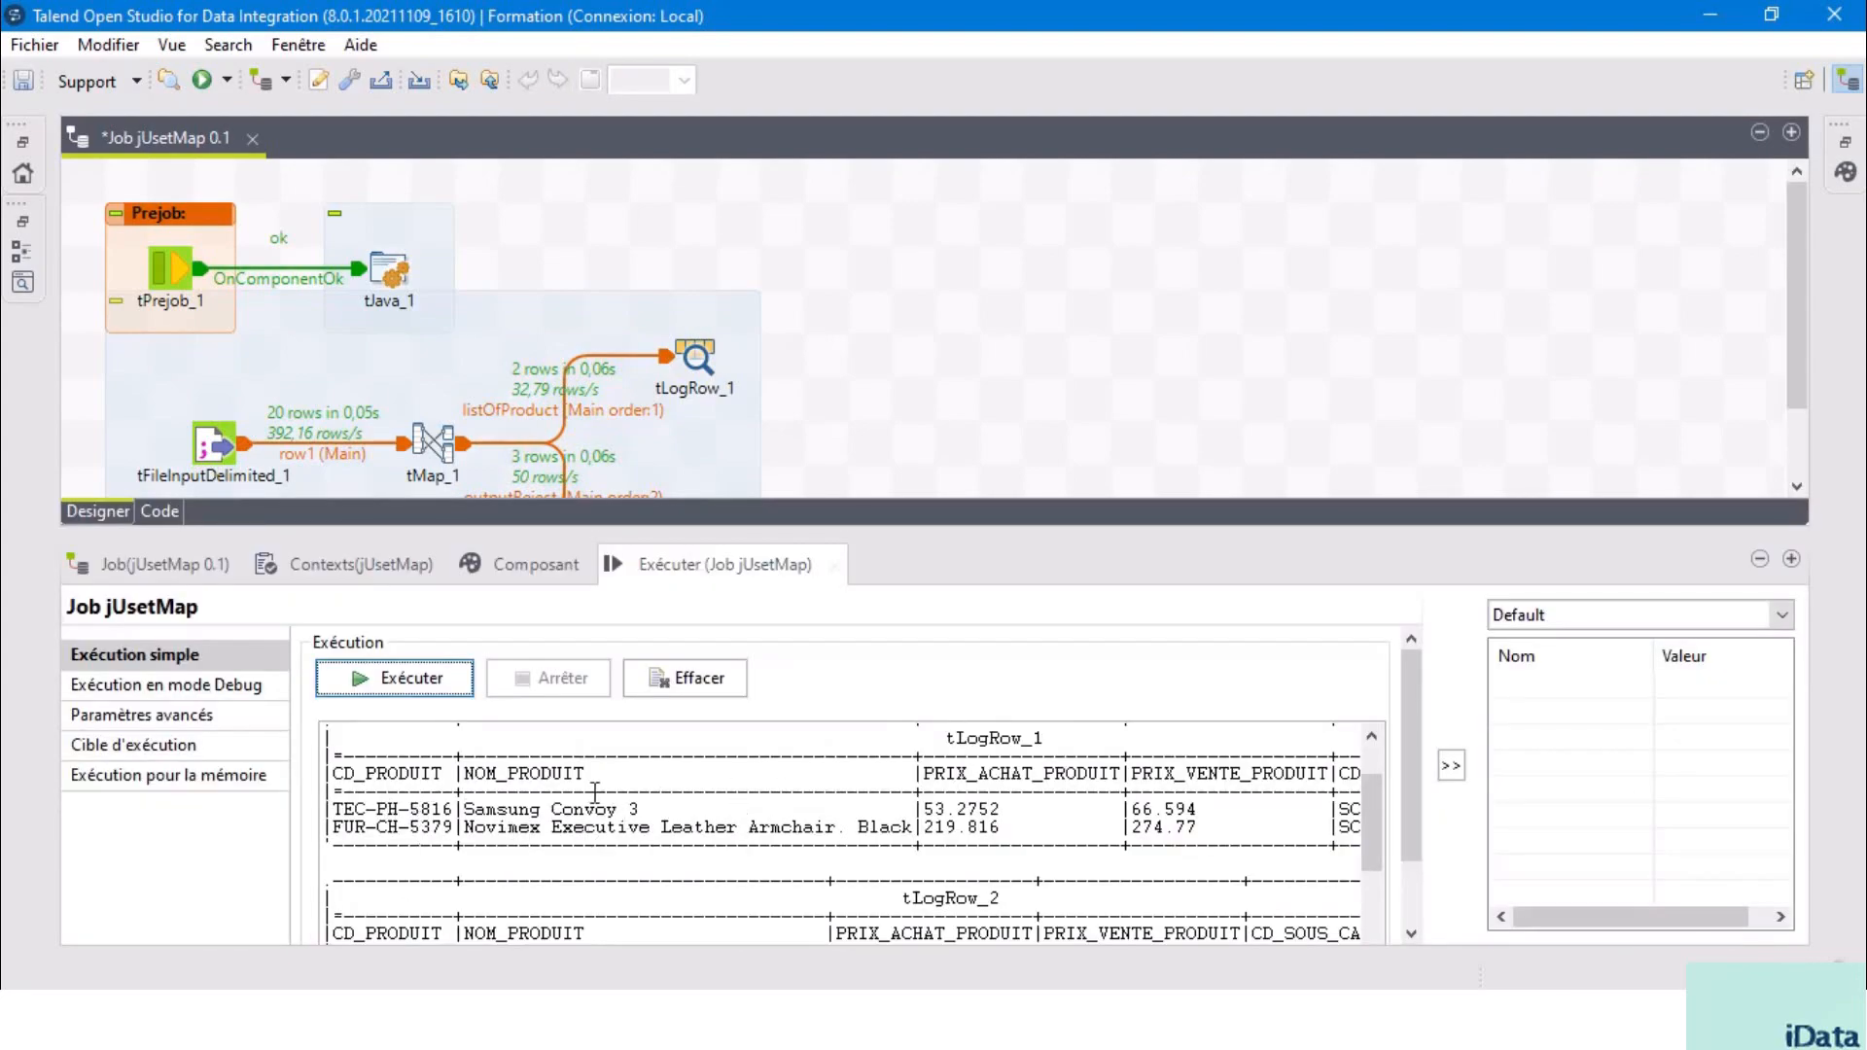
{"action": "scroll", "coordinate": [595, 793], "scroll_direction": "down", "scroll_amount": 2}
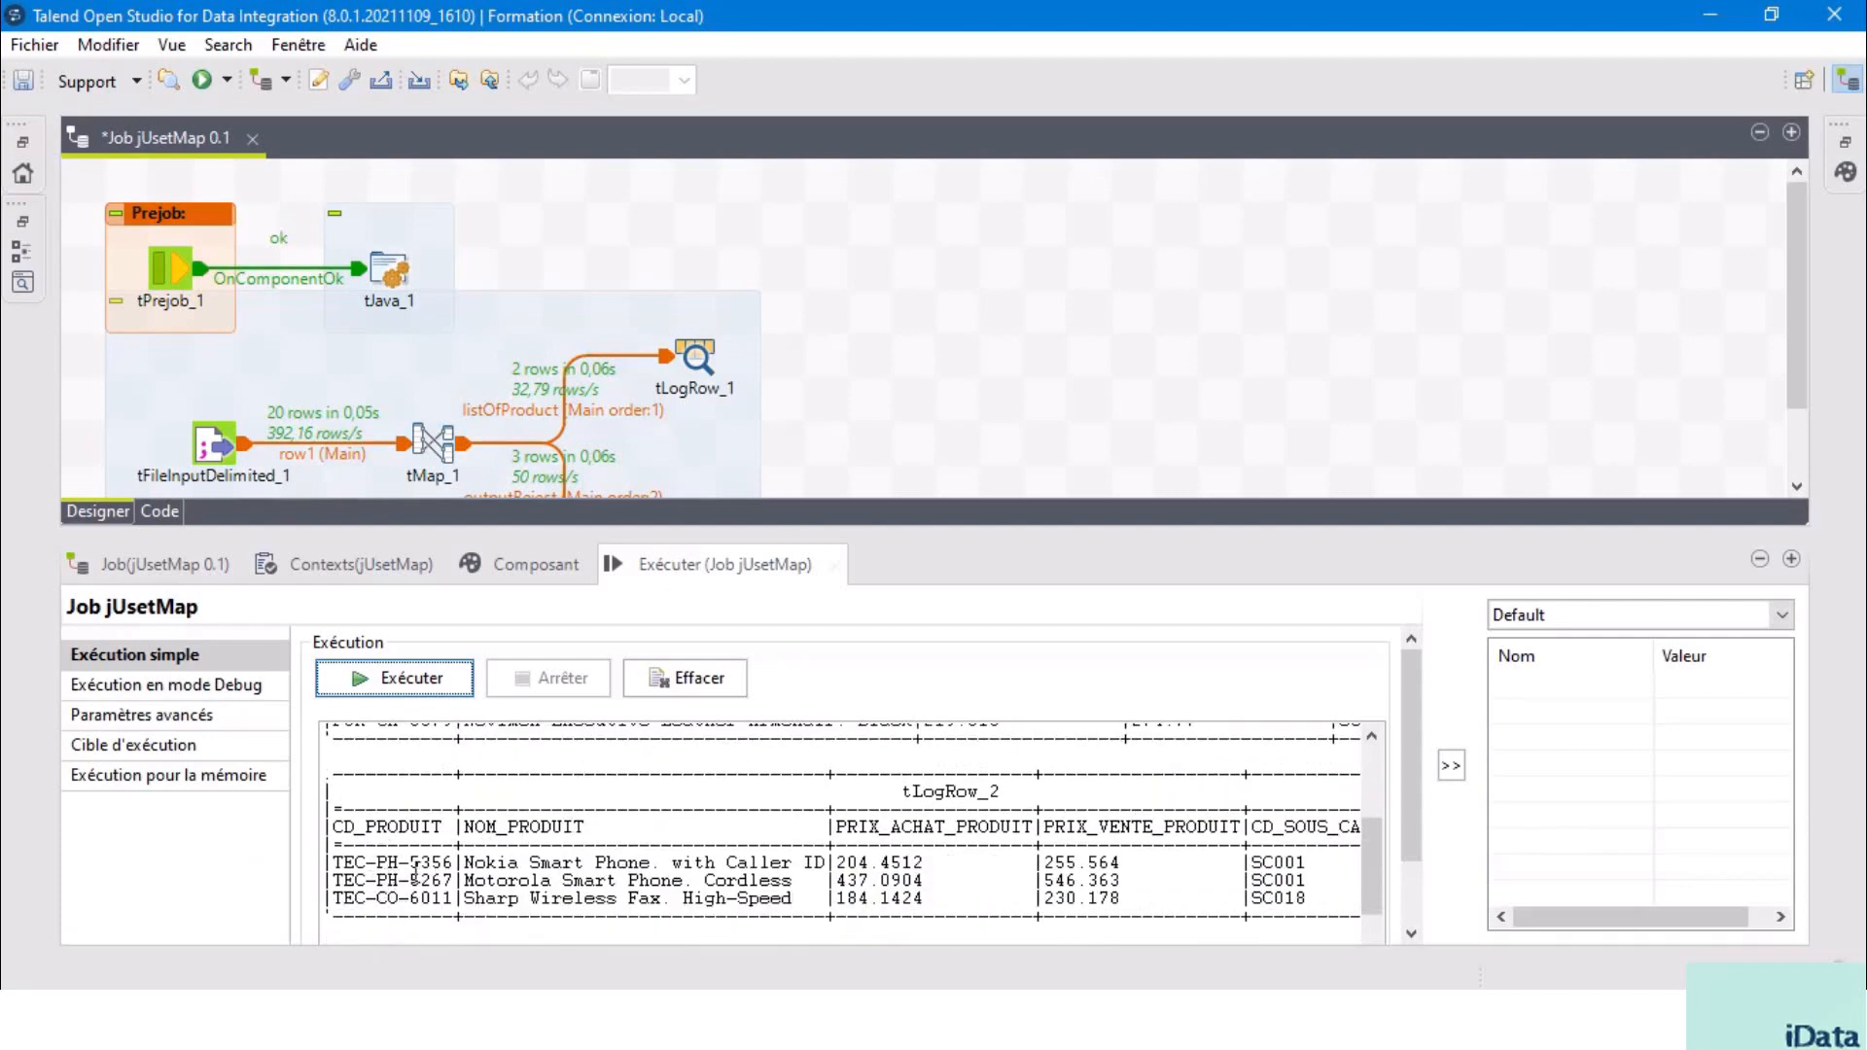
- Reopen tMap_1's mapping and compare listOfProduct, listeOfProductFiltre2 and outputReject, including outputReject's Catch output reject setting
{"action": "double_click", "coordinate": [431, 440]}
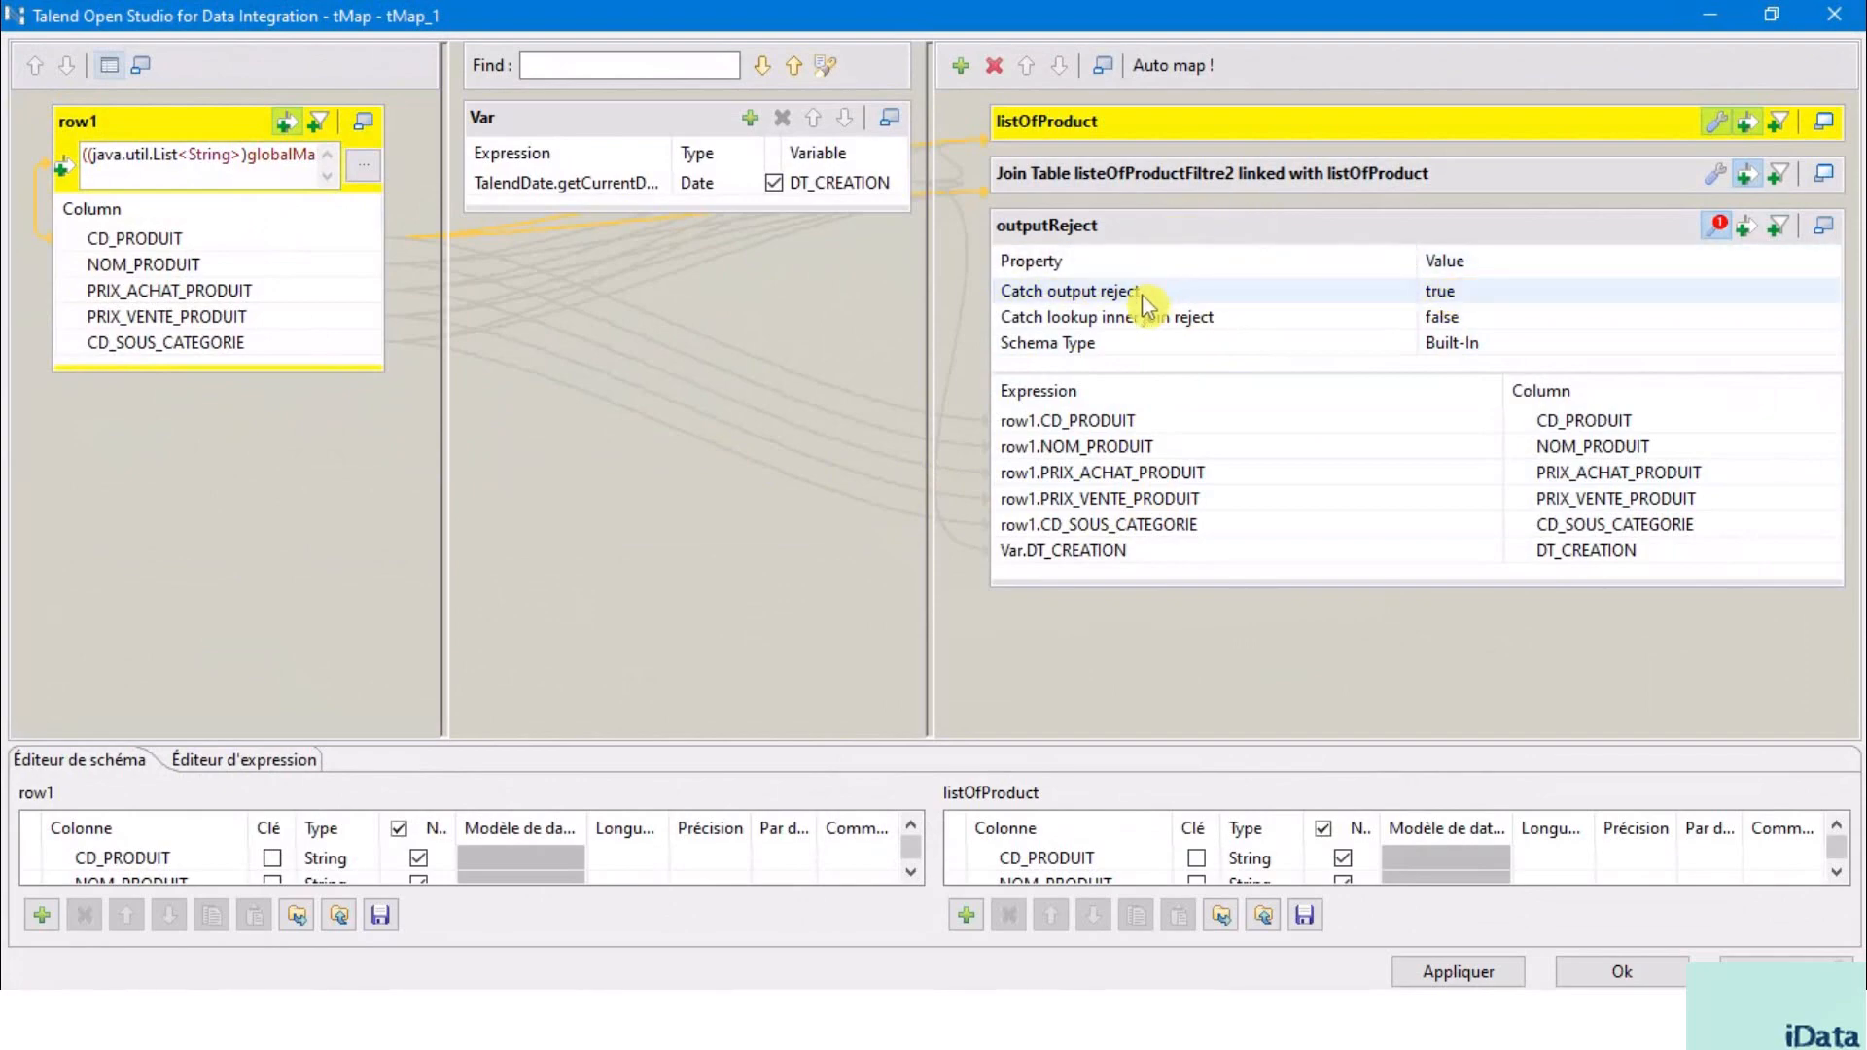
{"action": "left_click", "coordinate": [1262, 113]}
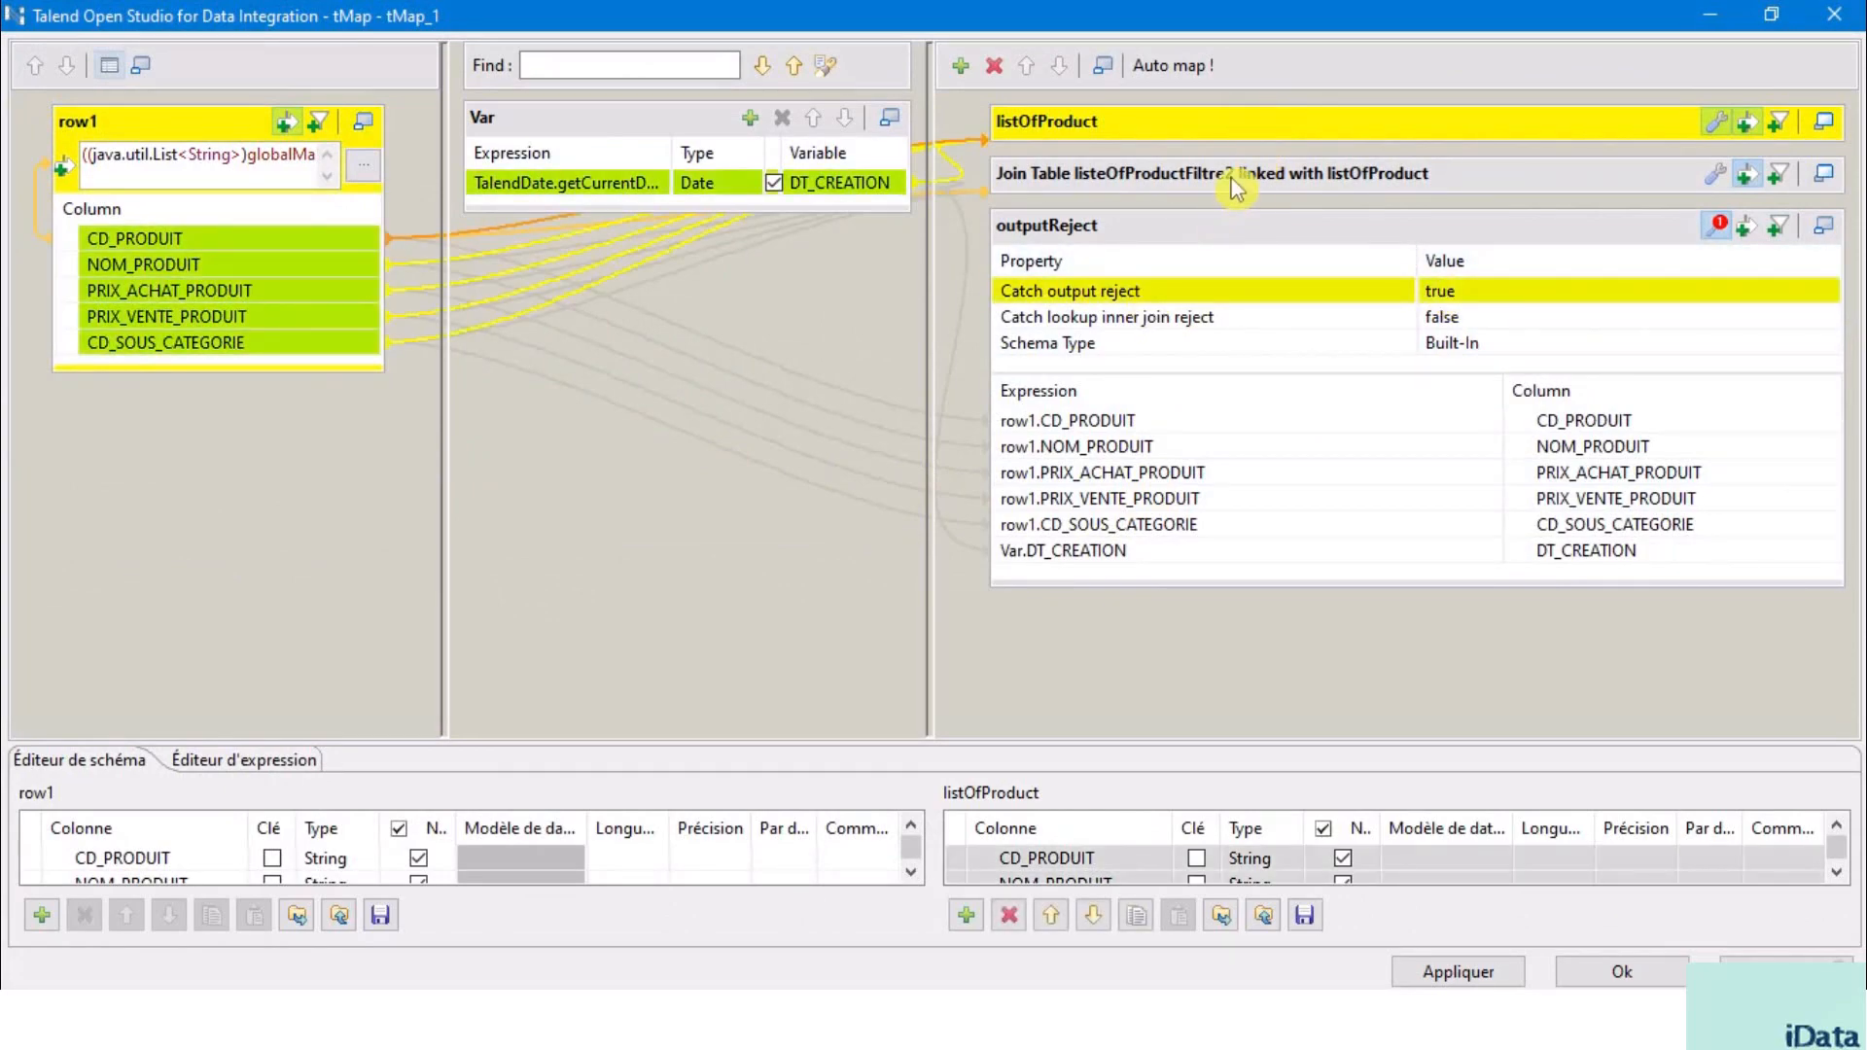
{"action": "left_click", "coordinate": [1233, 182]}
{"action": "left_click", "coordinate": [1248, 125]}
{"action": "left_click", "coordinate": [1231, 183]}
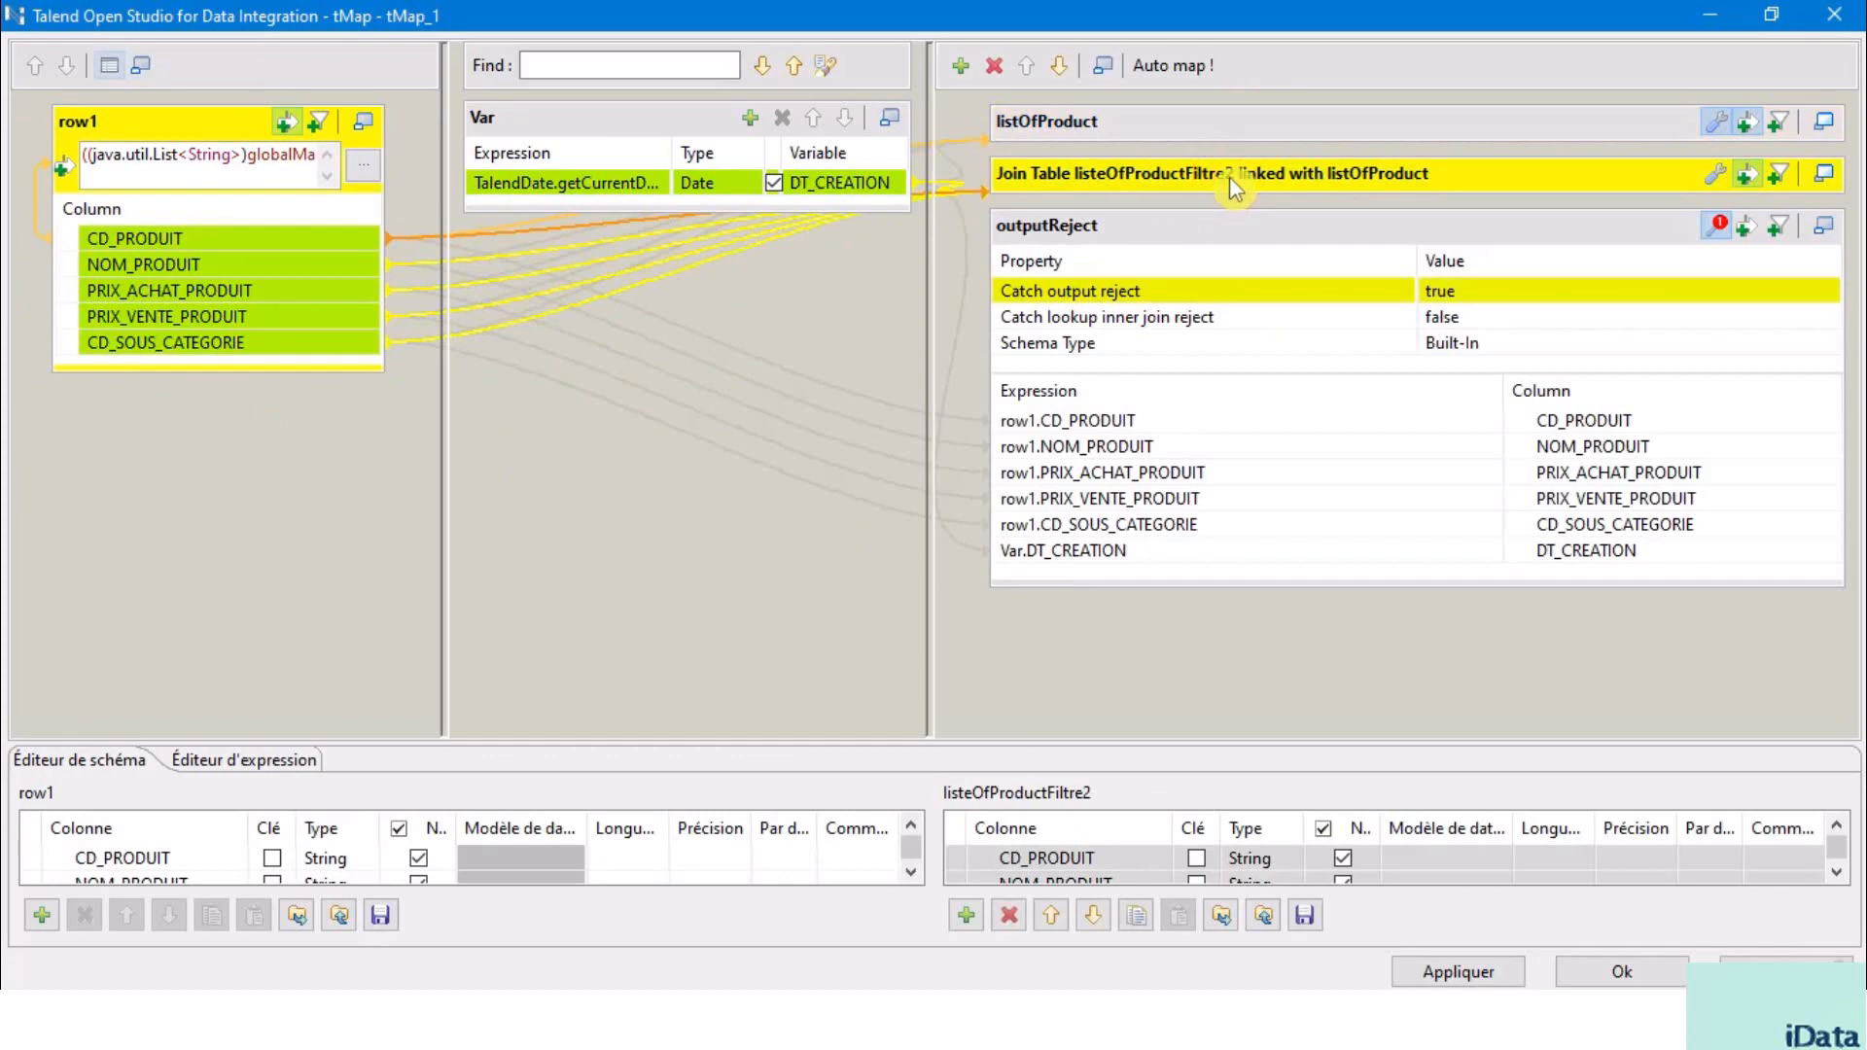
{"action": "left_click", "coordinate": [1214, 128]}
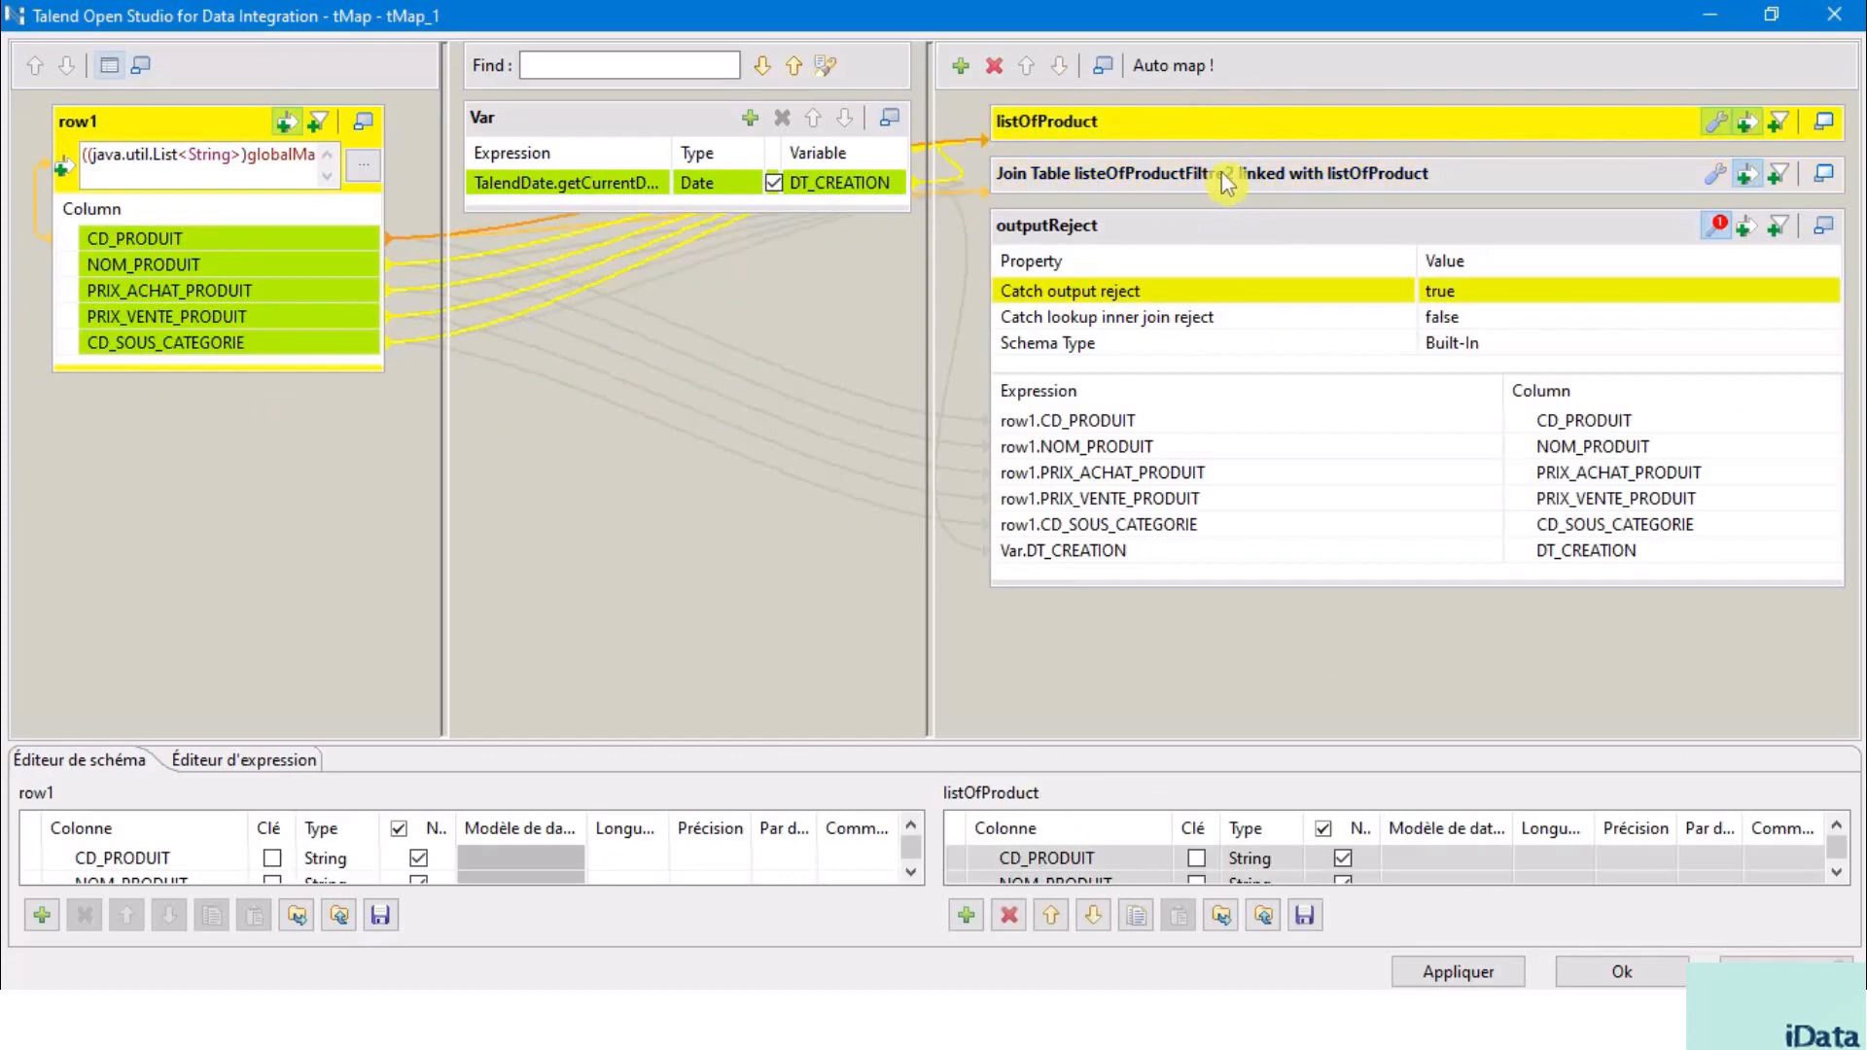
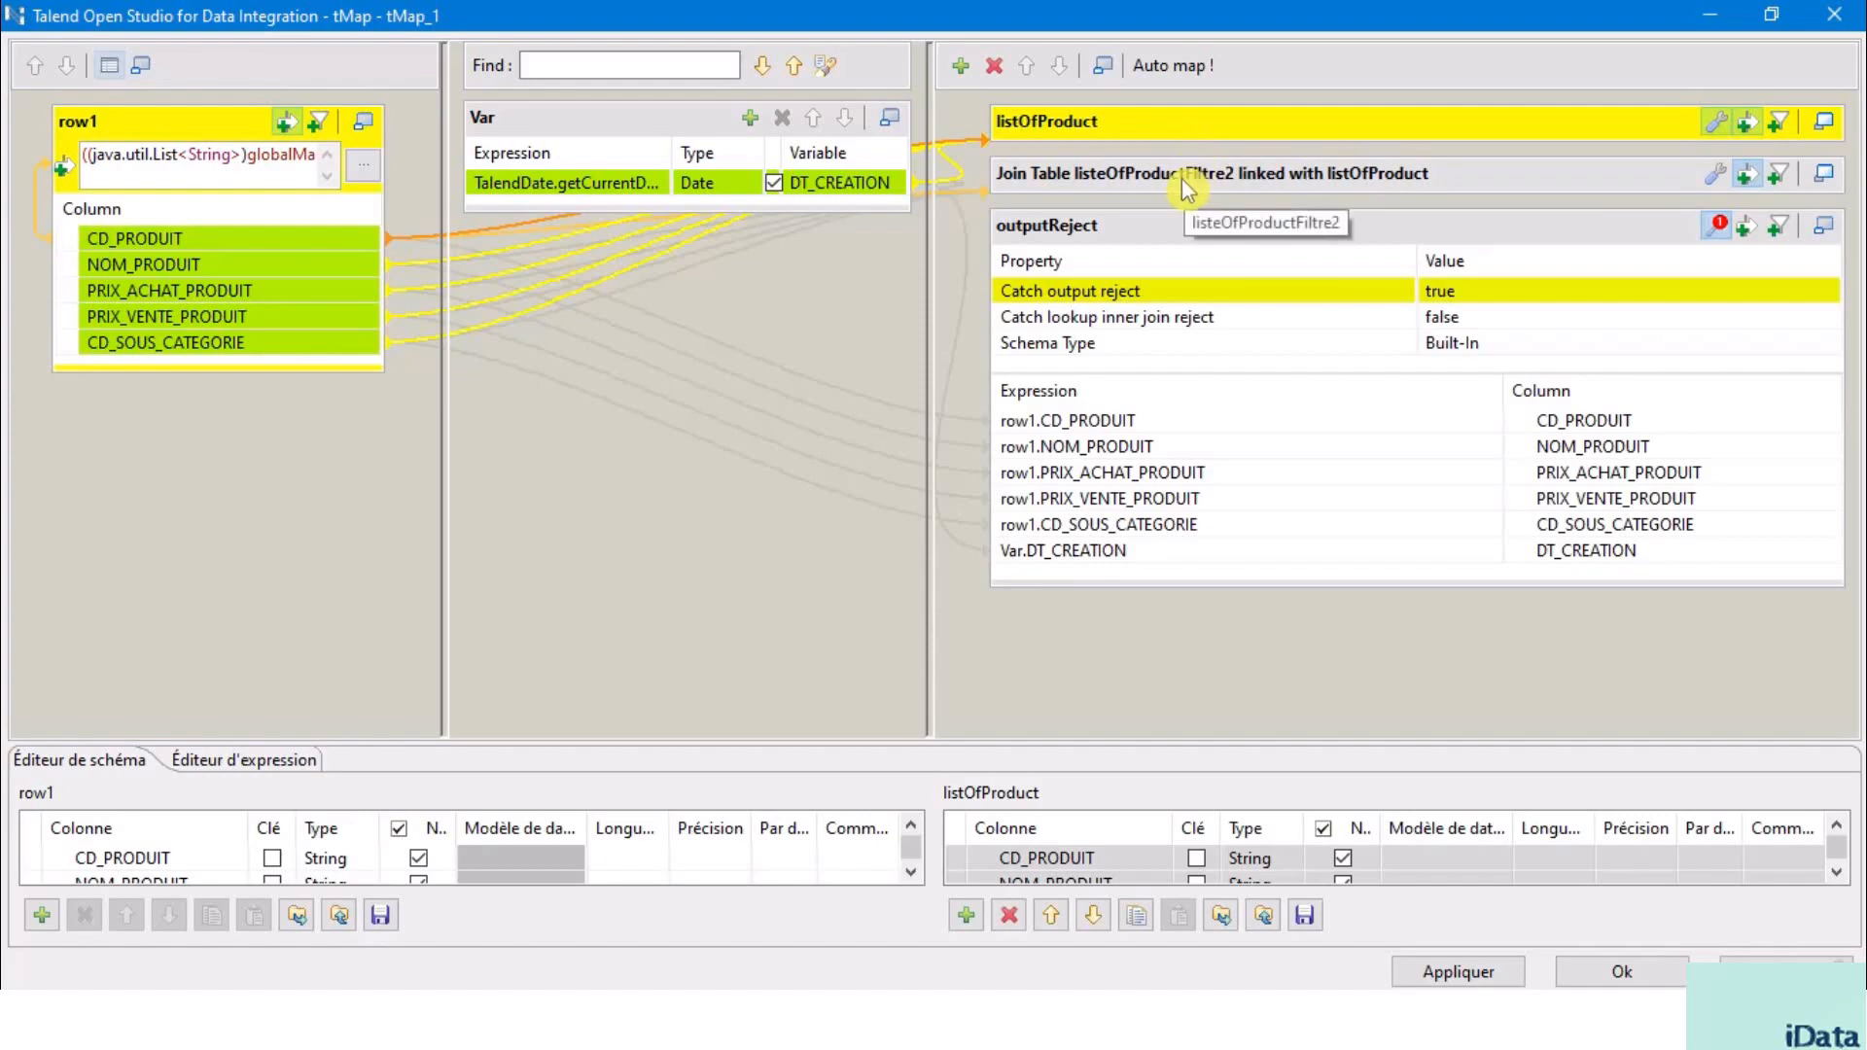
{"action": "left_click", "coordinate": [1175, 175]}
{"action": "left_click", "coordinate": [1145, 230]}
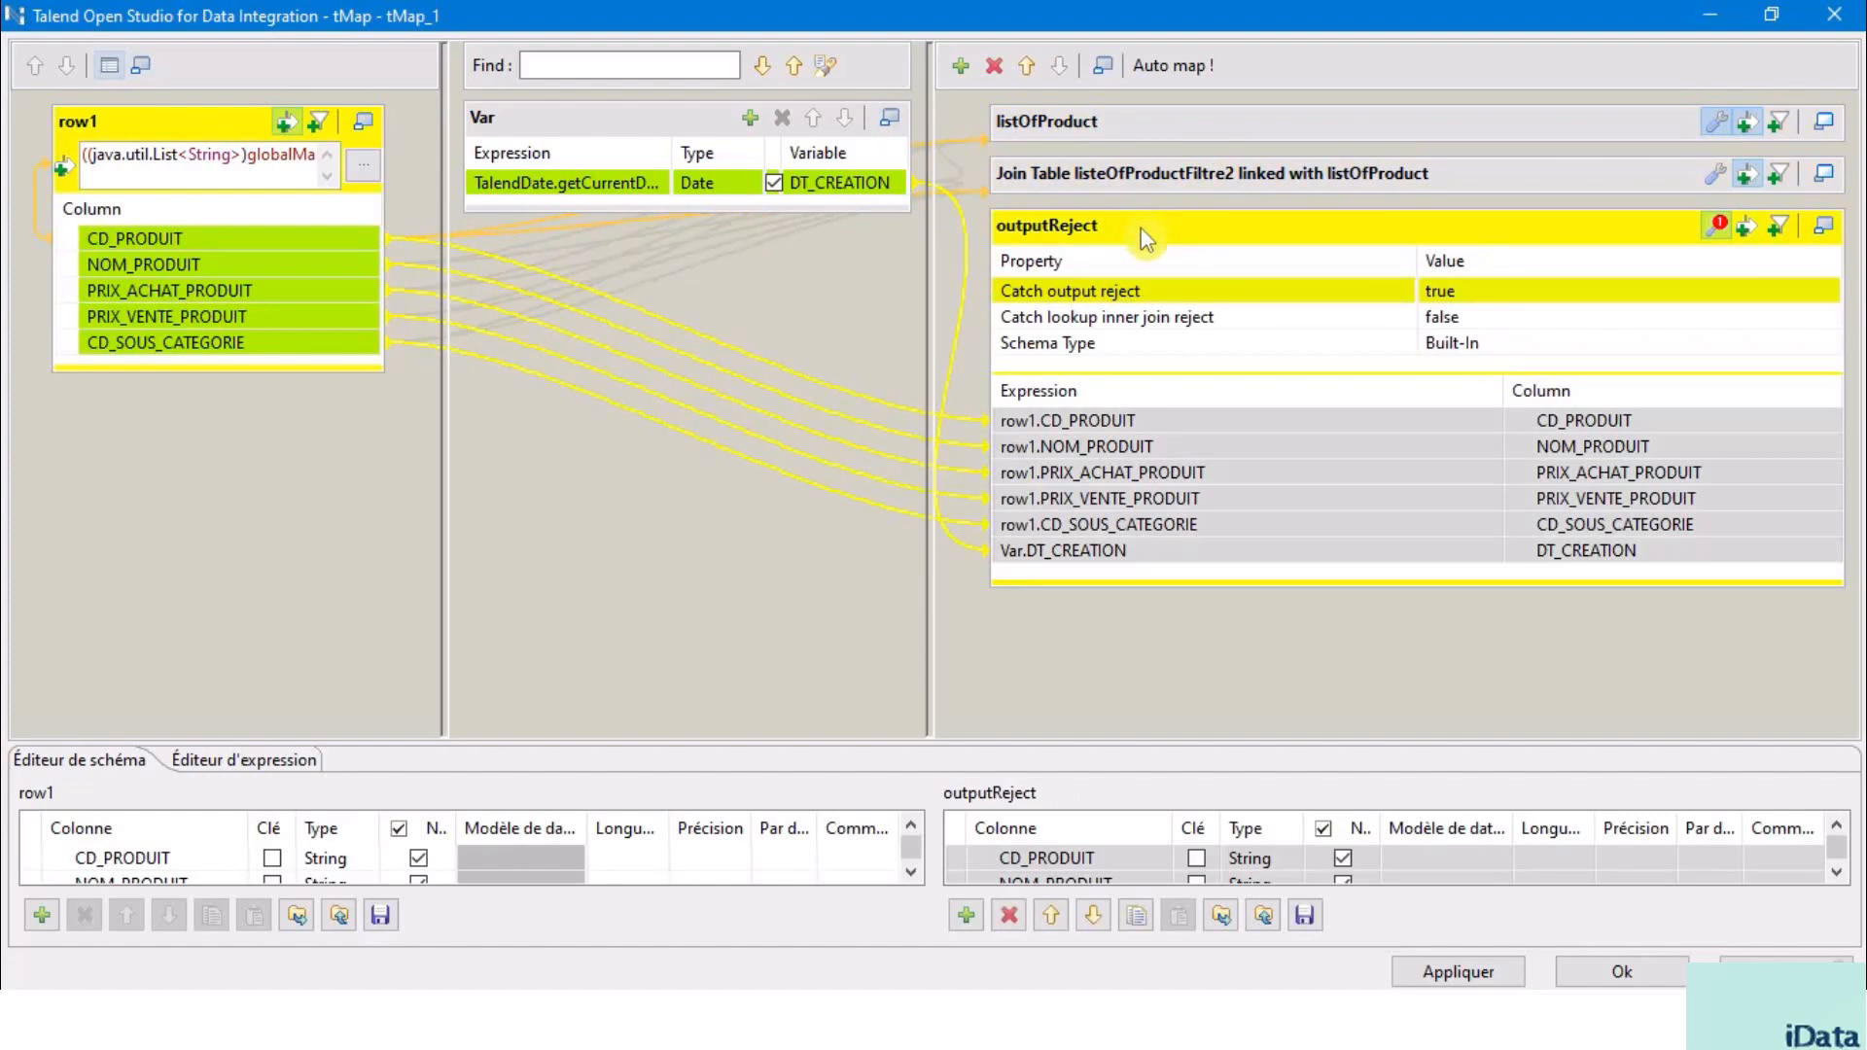
{"action": "left_click", "coordinate": [1154, 331]}
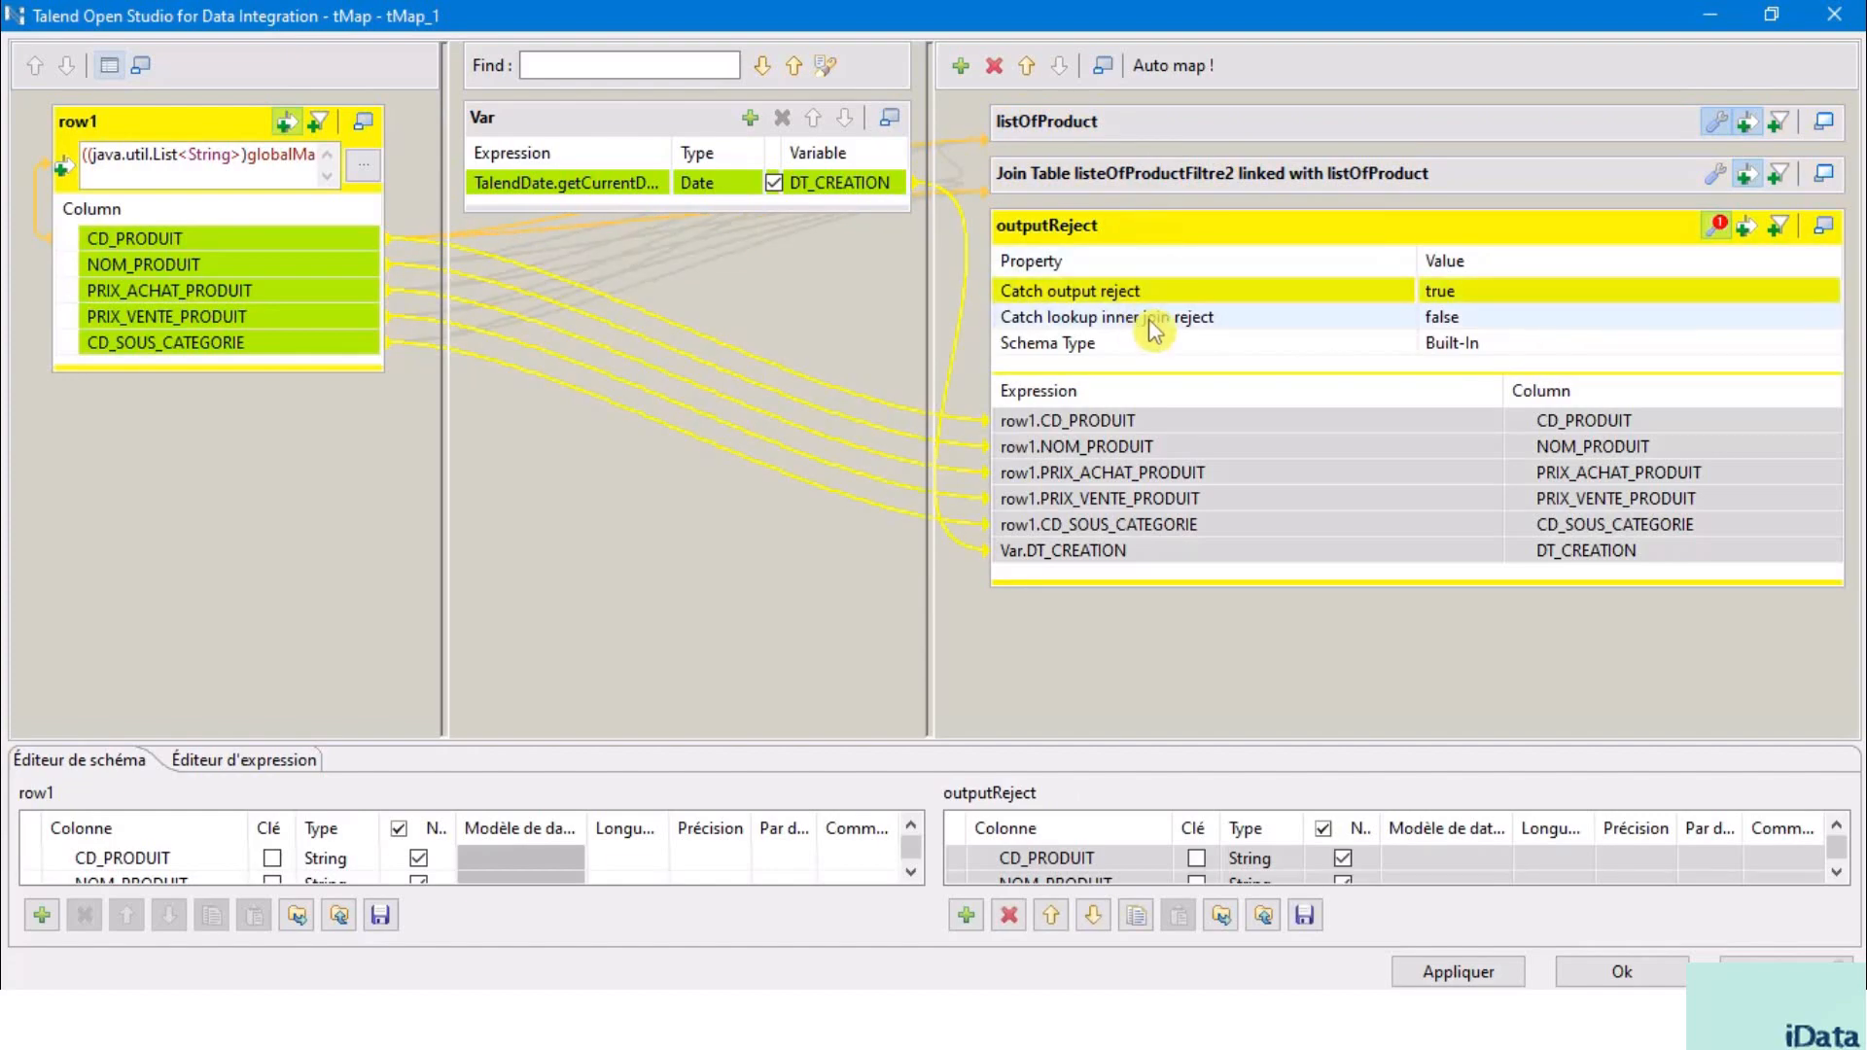
{"action": "left_click", "coordinate": [1088, 120]}
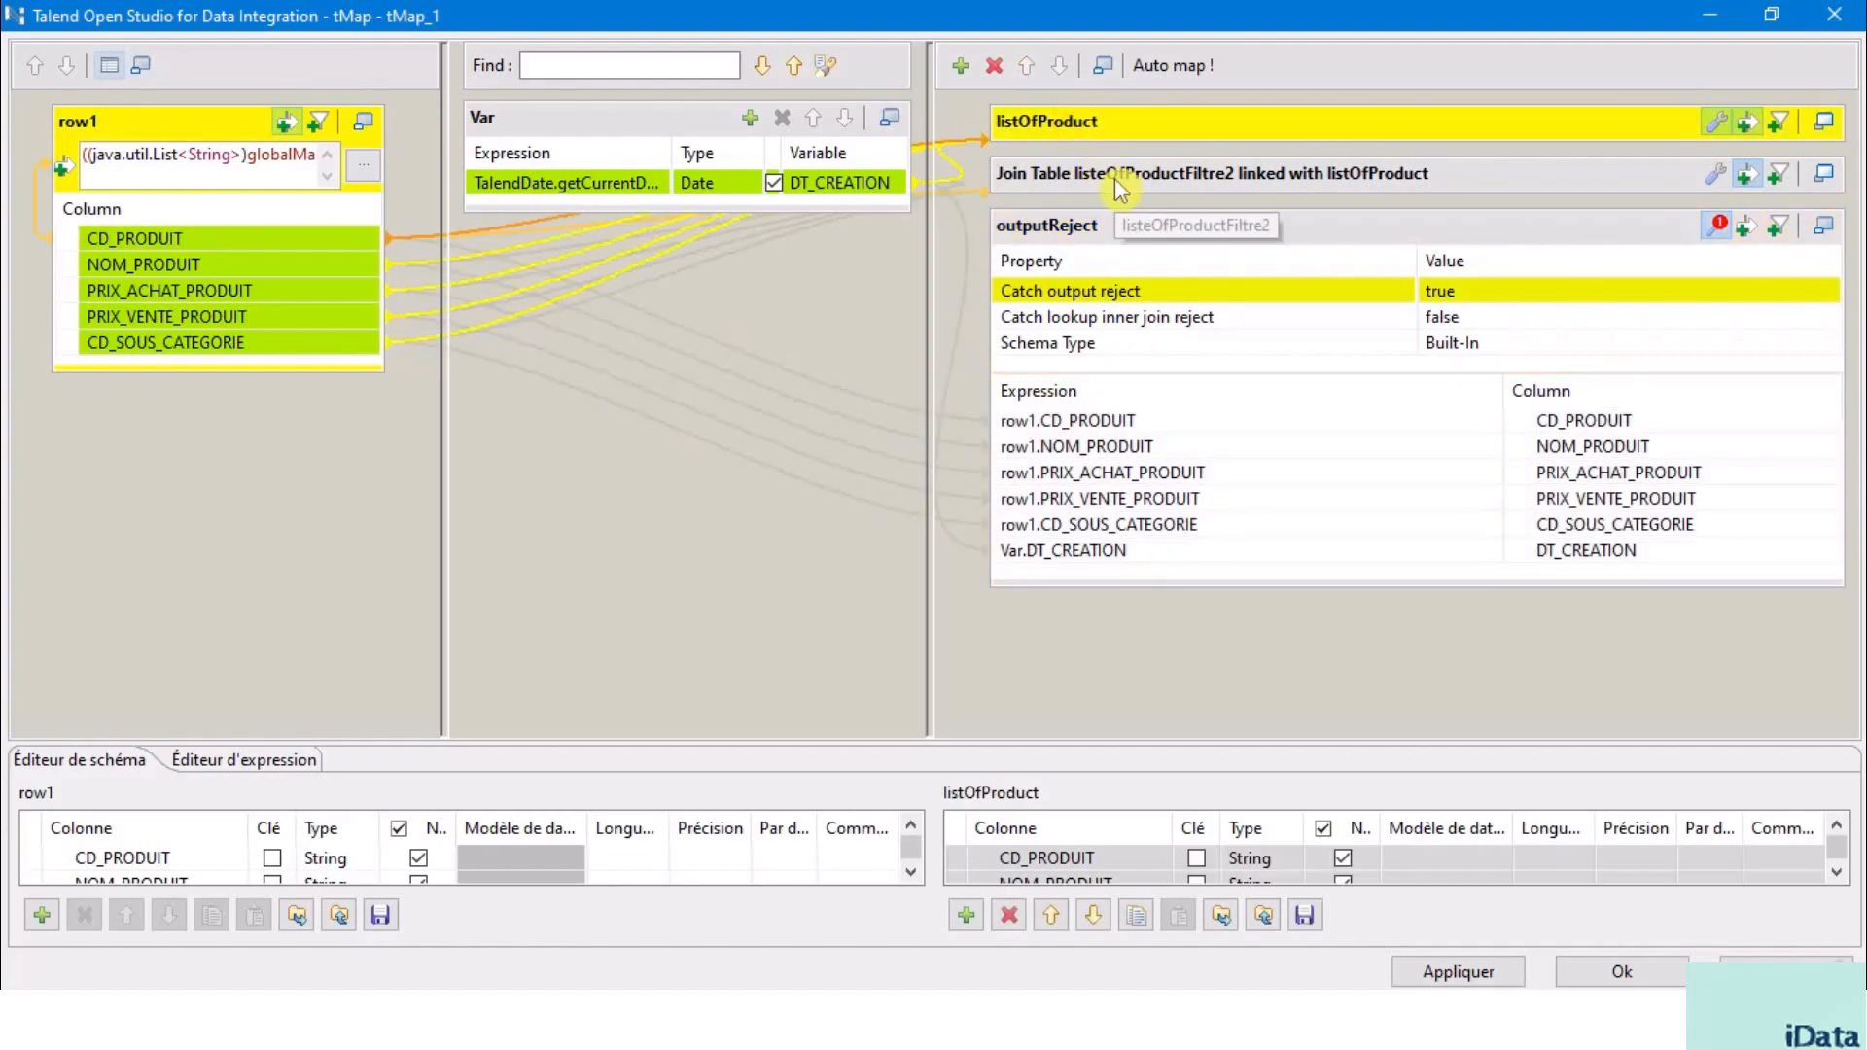
{"action": "left_click", "coordinate": [1070, 233]}
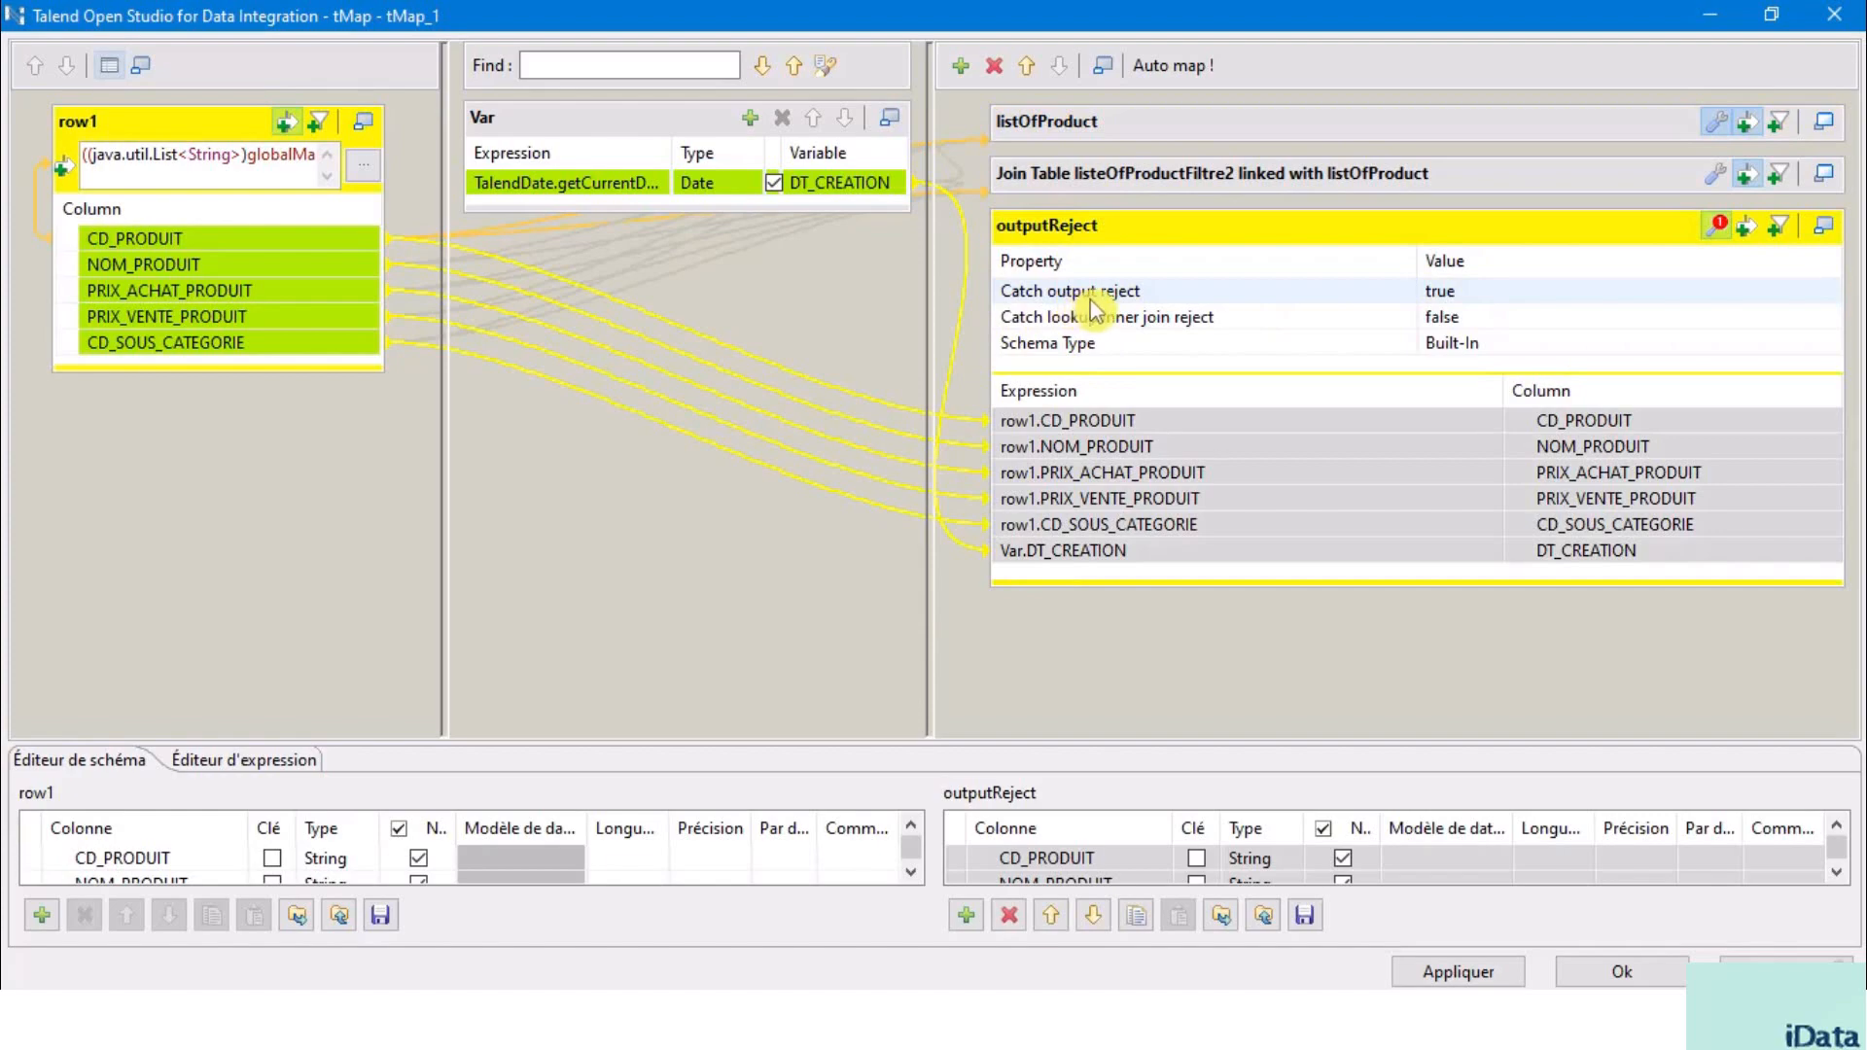
{"action": "left_click", "coordinate": [1466, 294]}
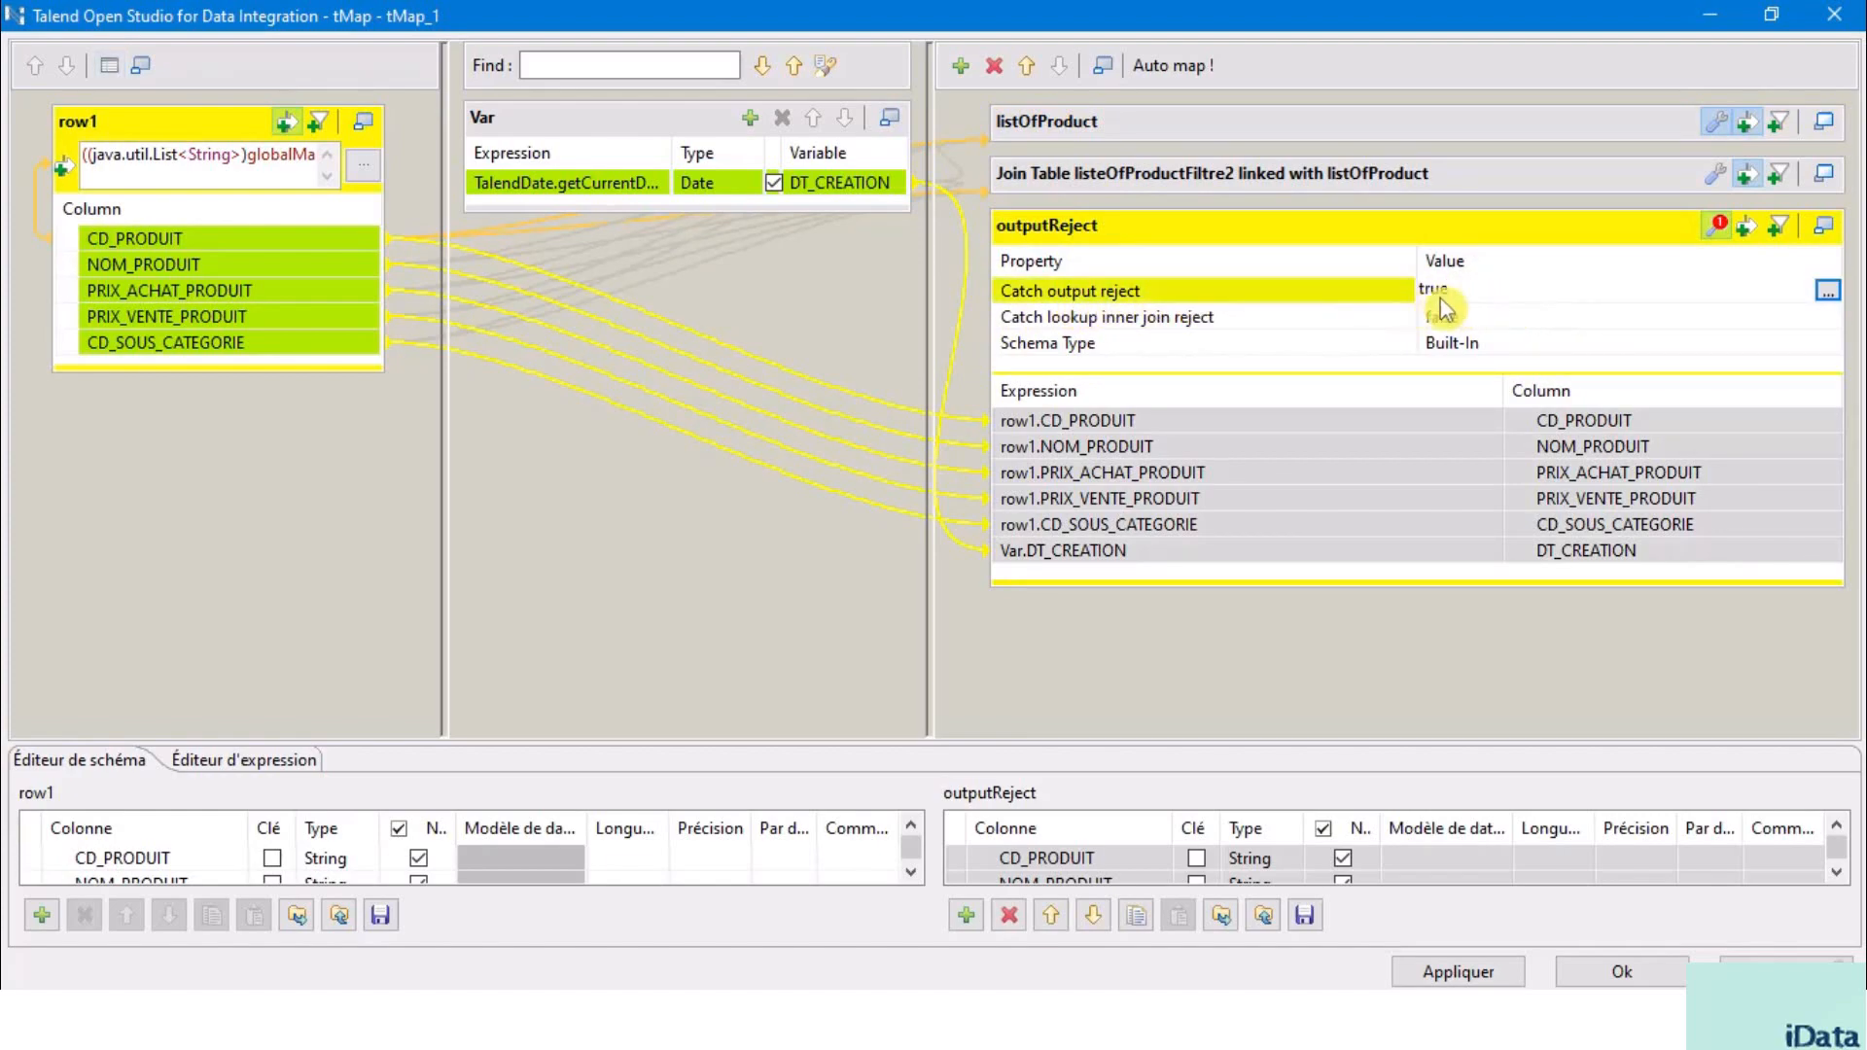
- Enable an expression filter on outputReject and show the filter expression of listeOfProductFiltre2 in the tMap_1 mapping
{"action": "left_click", "coordinate": [1750, 229]}
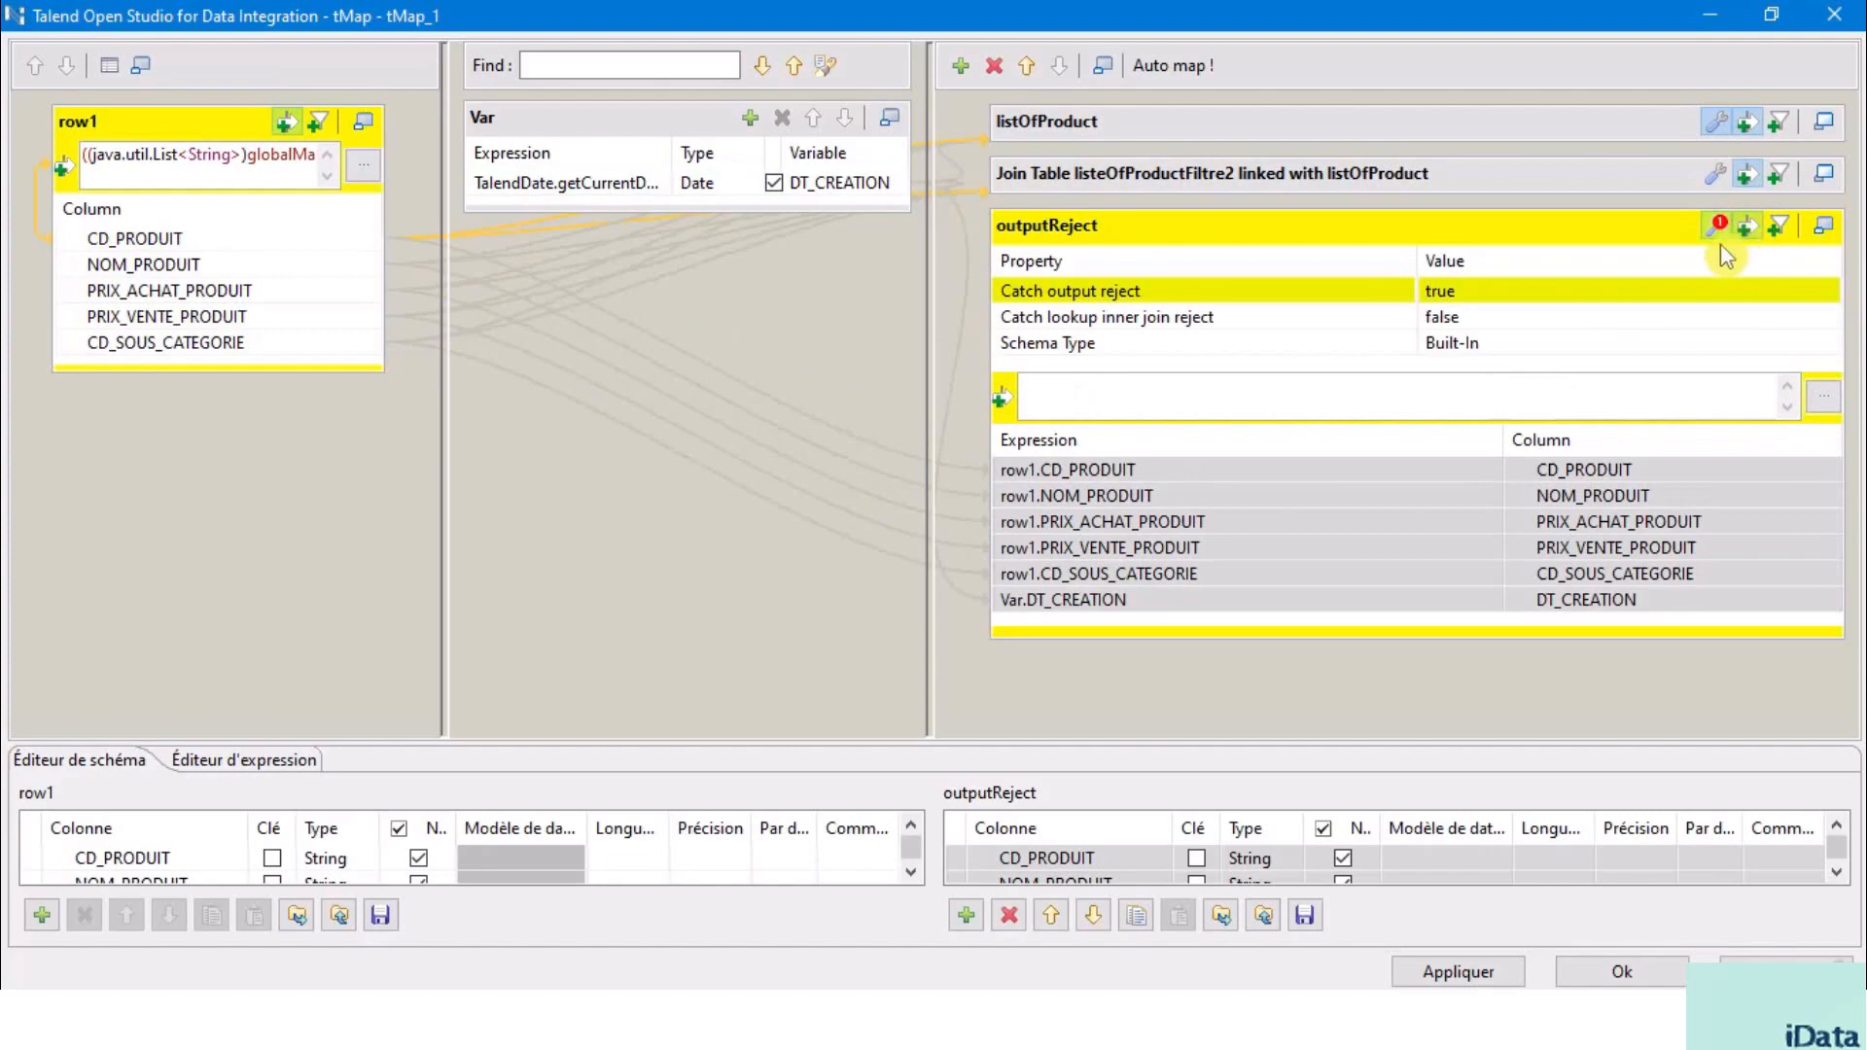
{"action": "left_click", "coordinate": [1097, 409]}
{"action": "left_click", "coordinate": [1748, 177]}
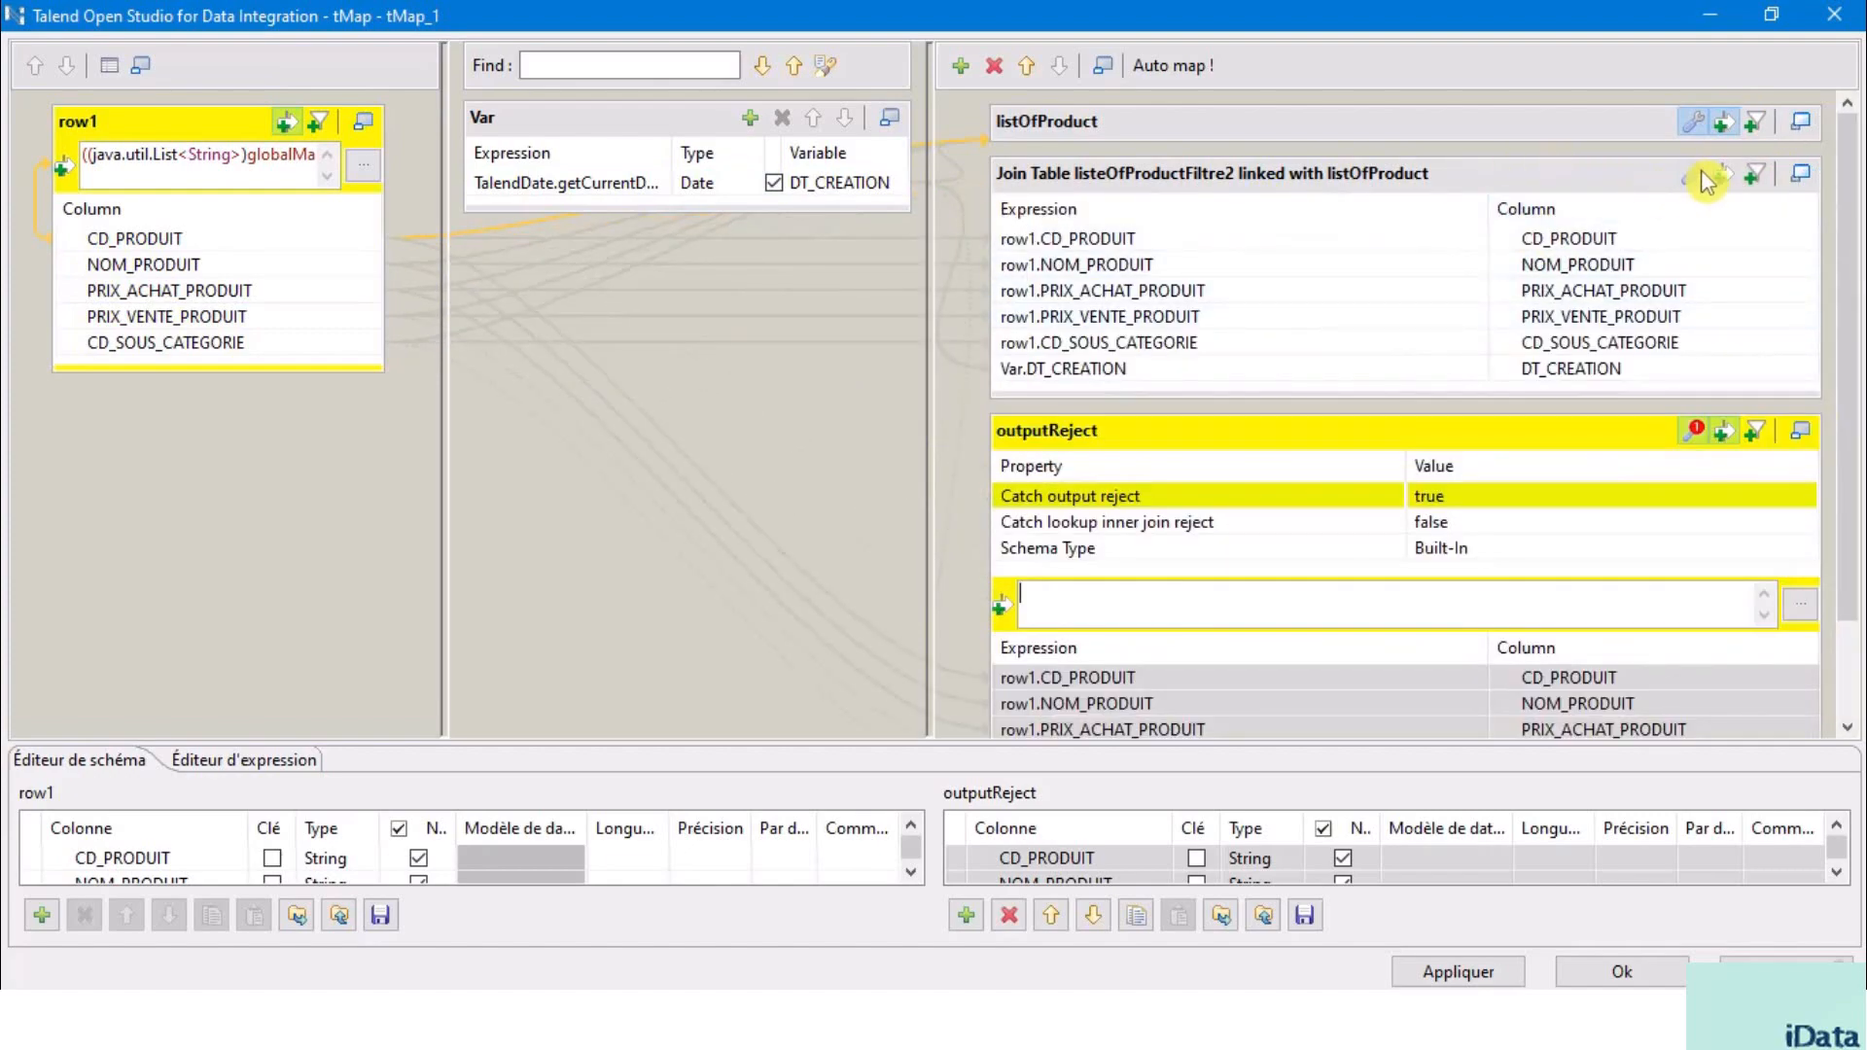
{"action": "left_click", "coordinate": [1754, 174]}
{"action": "left_click_drag", "start_coordinate": [1375, 213], "coordinate": [1070, 207]}
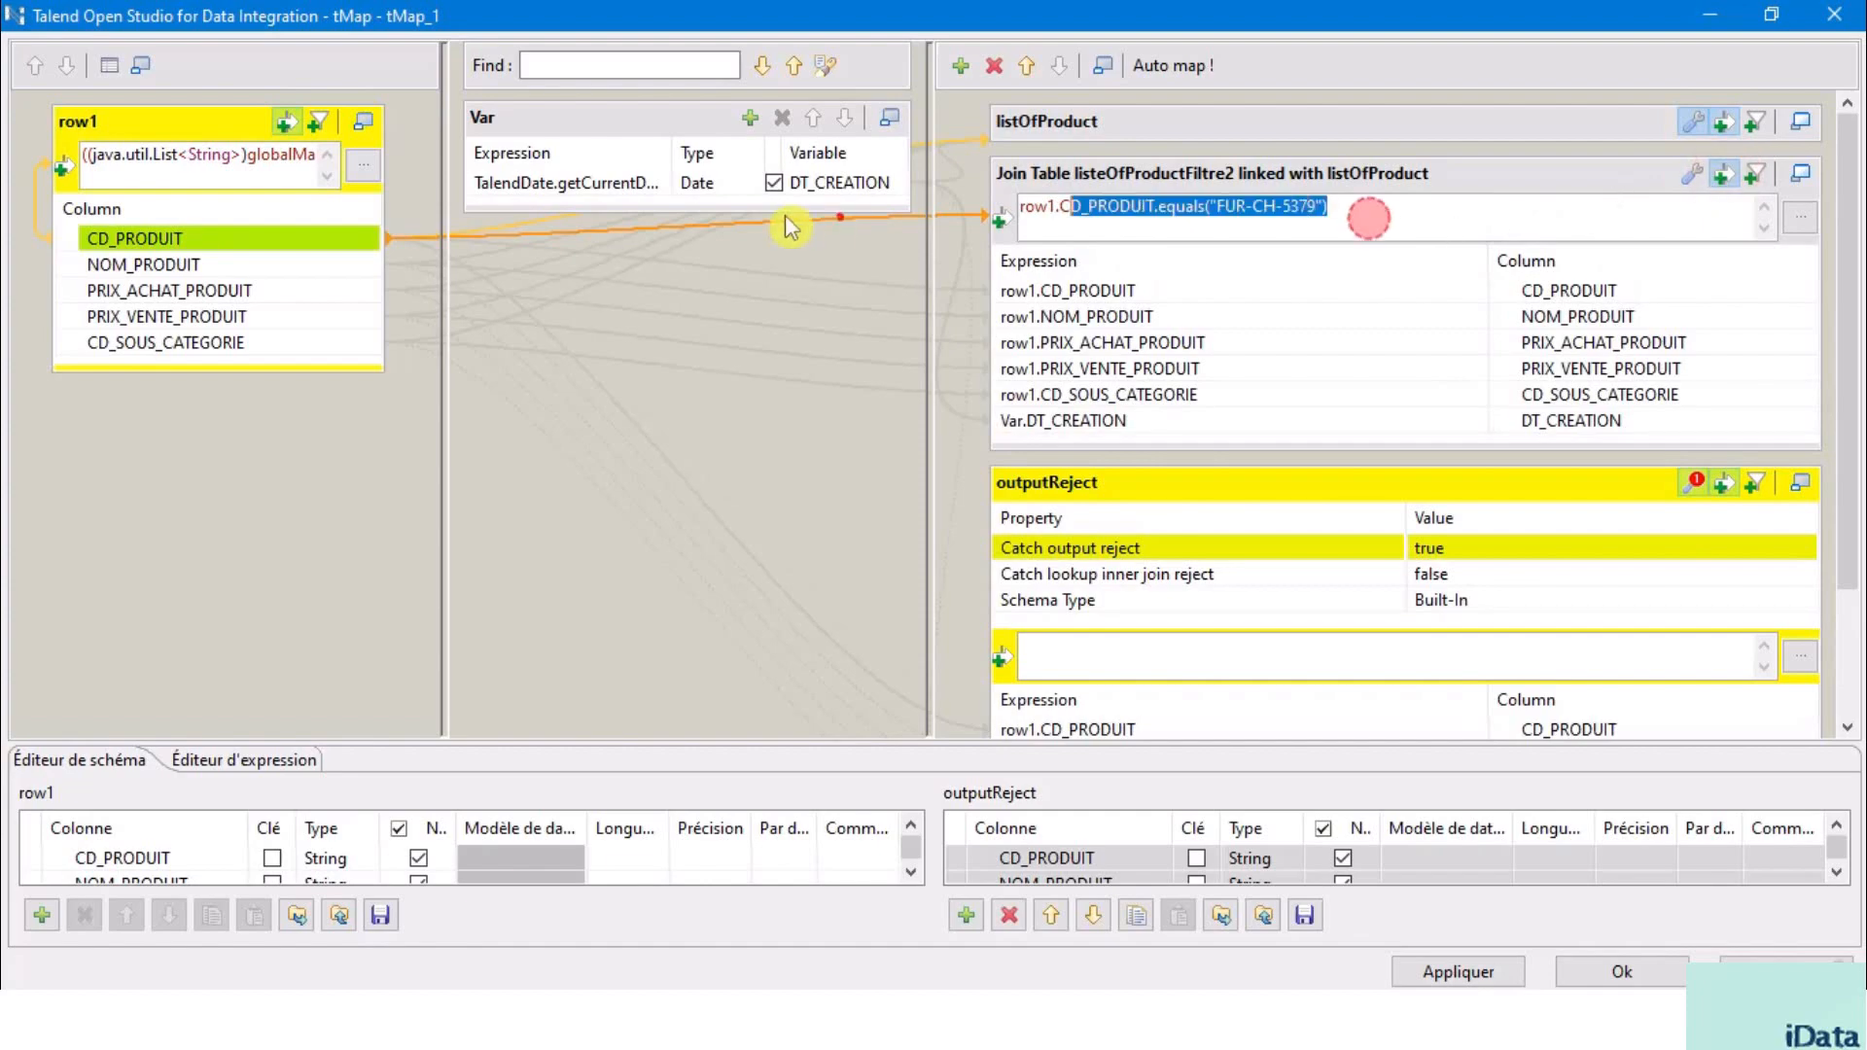
- Copy the filter row1.CD_PRODUIT.equals("FUR-CH-5379") from listeOfProductFiltre2 into outputReject's filter, accept the mapping and run the job
{"action": "left_click", "coordinate": [1227, 212]}
{"action": "key", "text": "ctrl+a"}
{"action": "key", "text": "ctrl+c"}
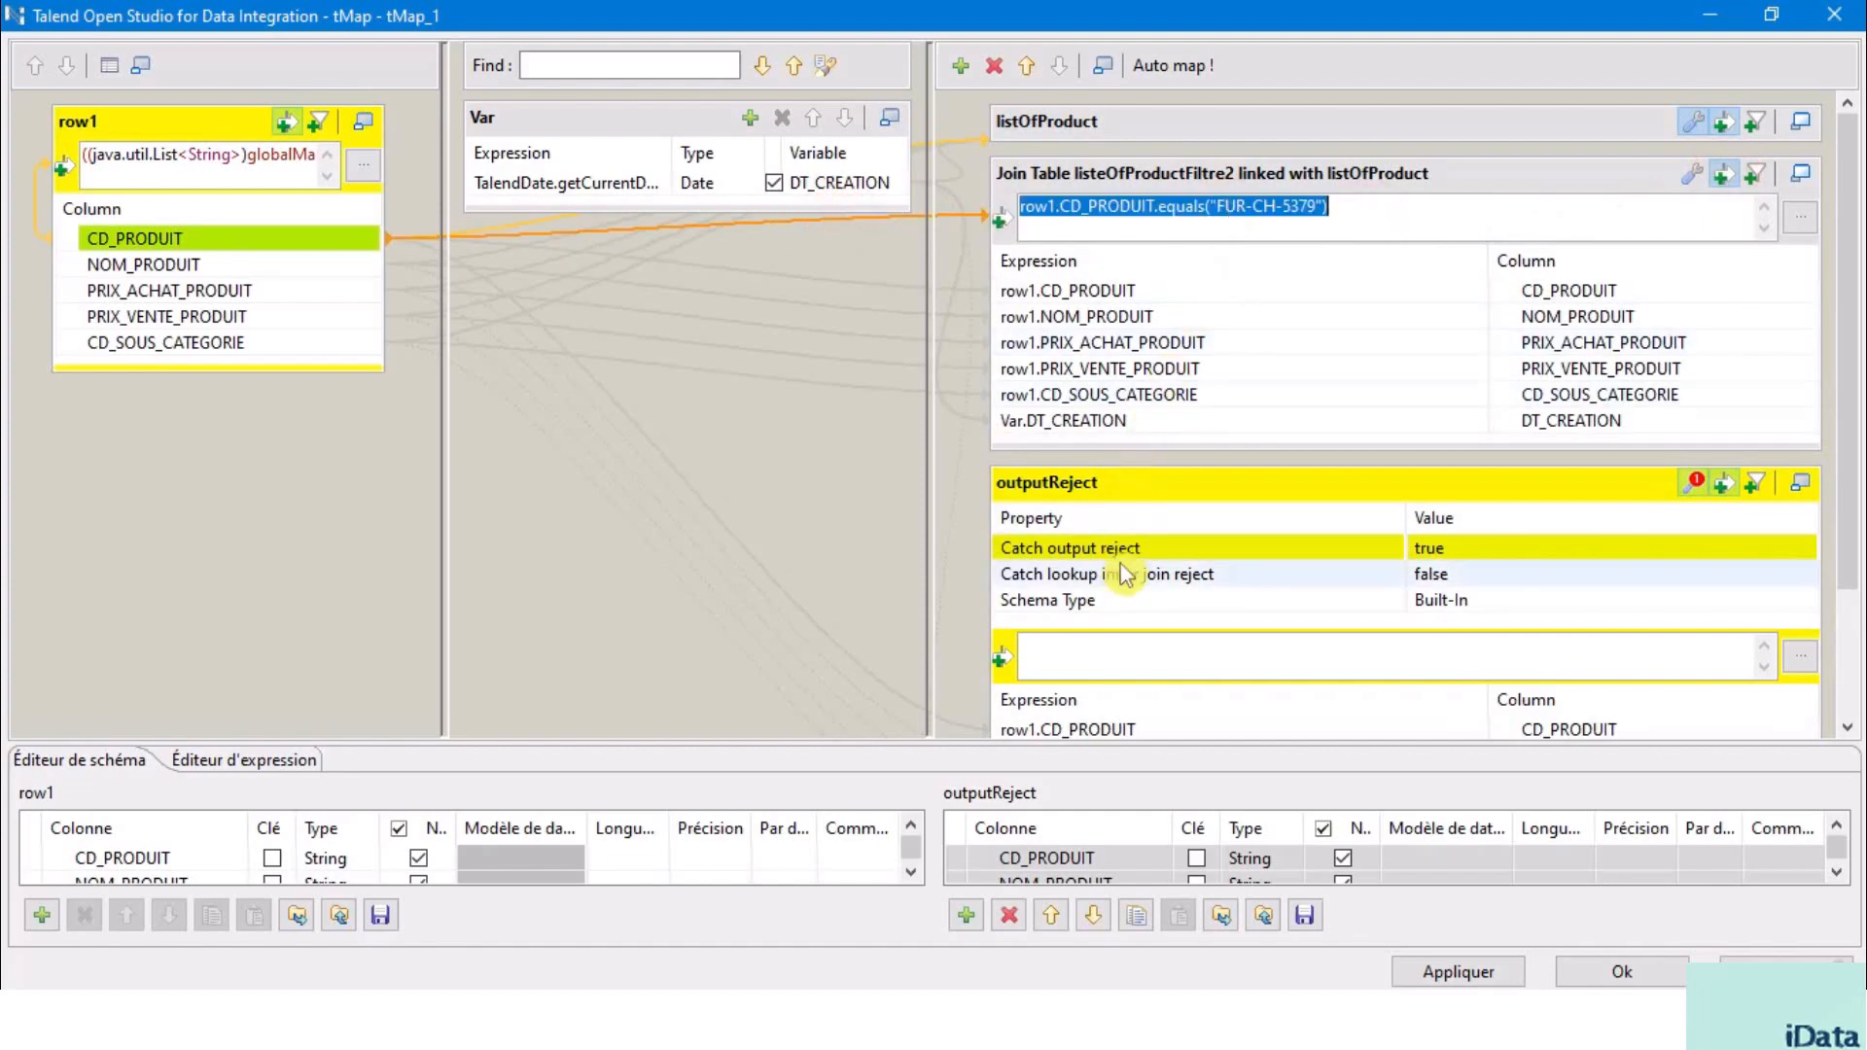
{"action": "scroll", "coordinate": [1275, 479], "scroll_direction": "down", "scroll_amount": 3}
{"action": "left_click", "coordinate": [1224, 522]}
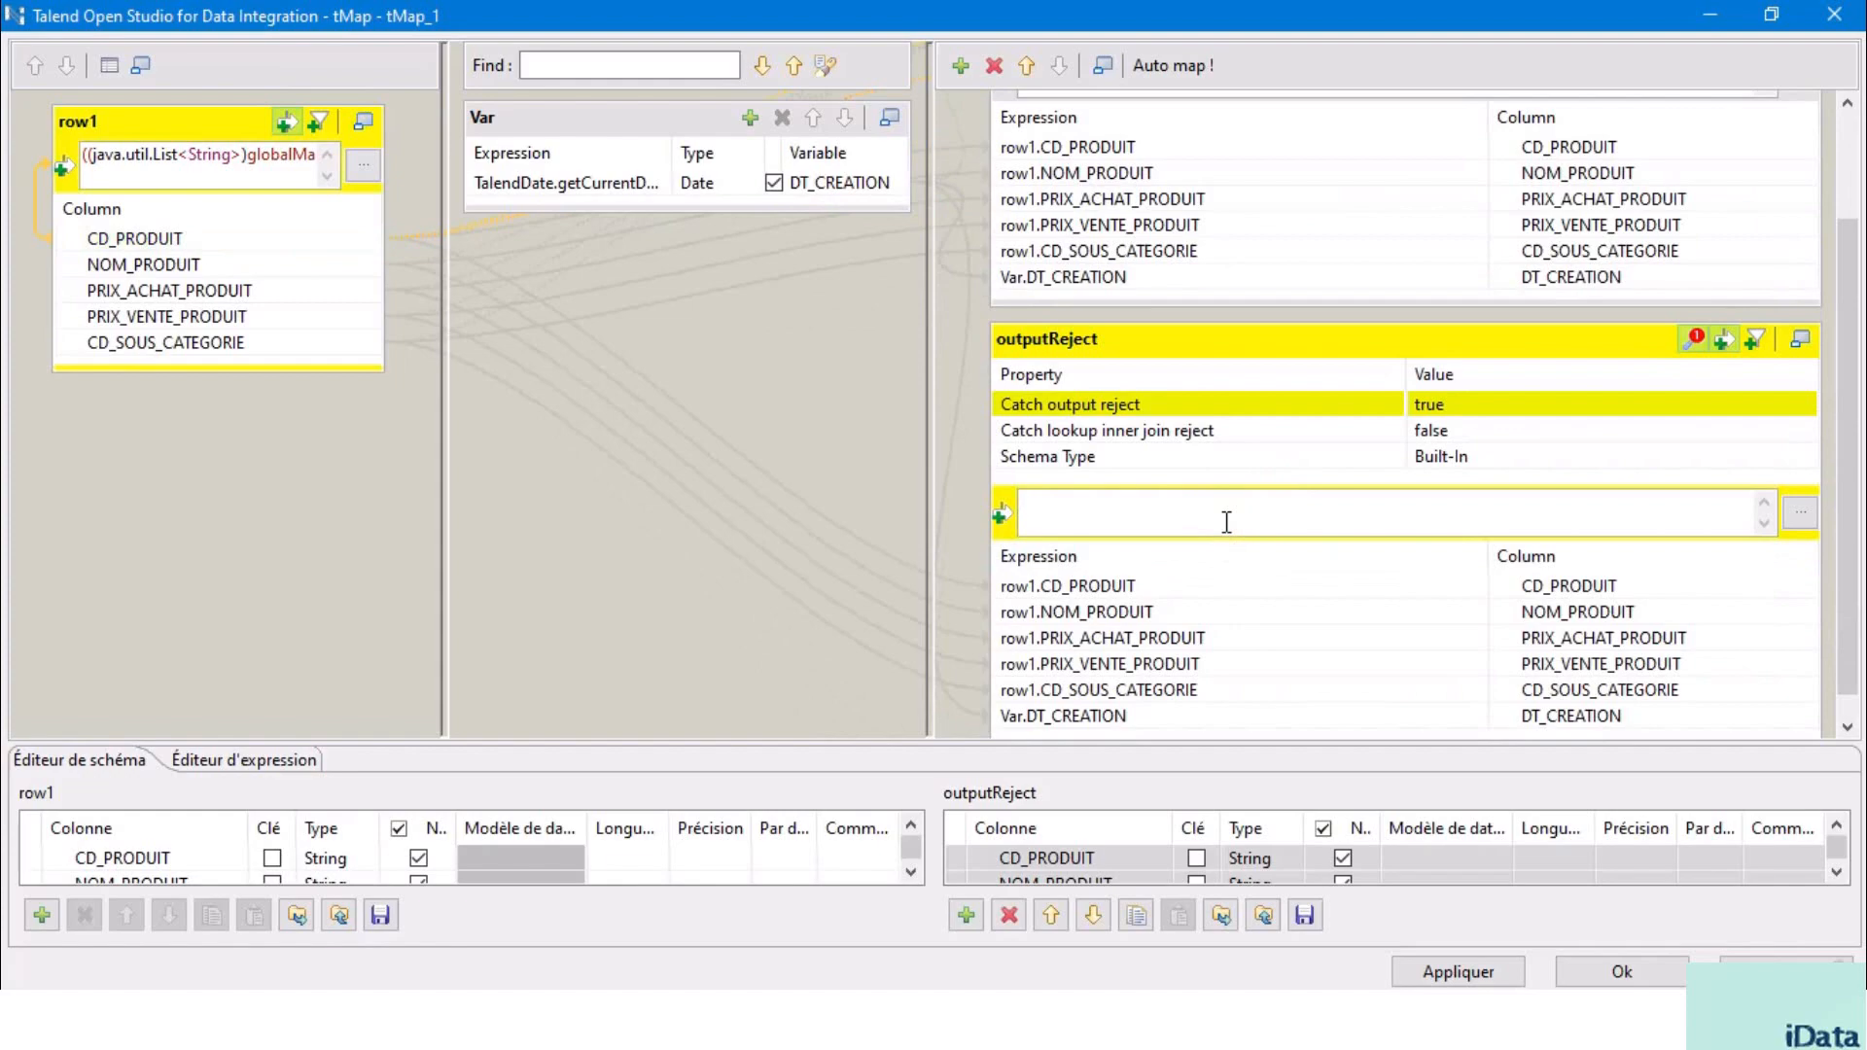
{"action": "key", "text": "ctrl+v"}
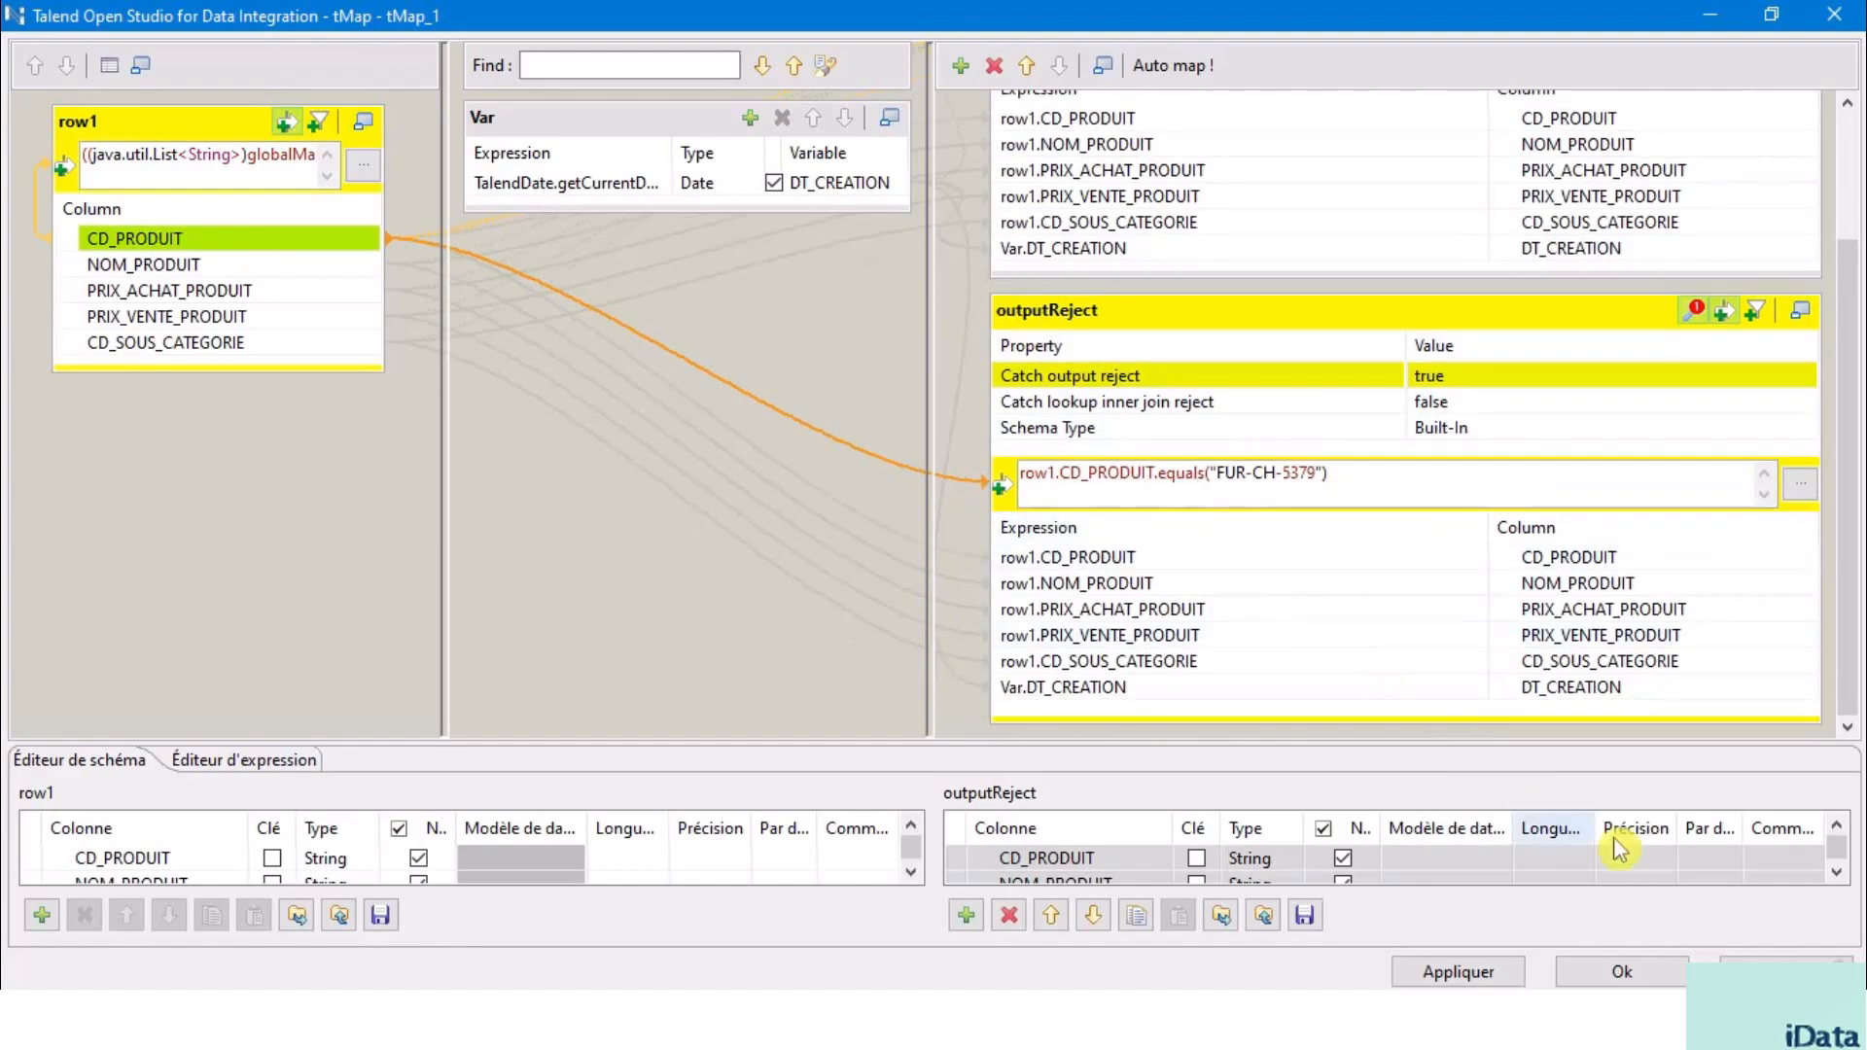
{"action": "left_click", "coordinate": [1622, 972]}
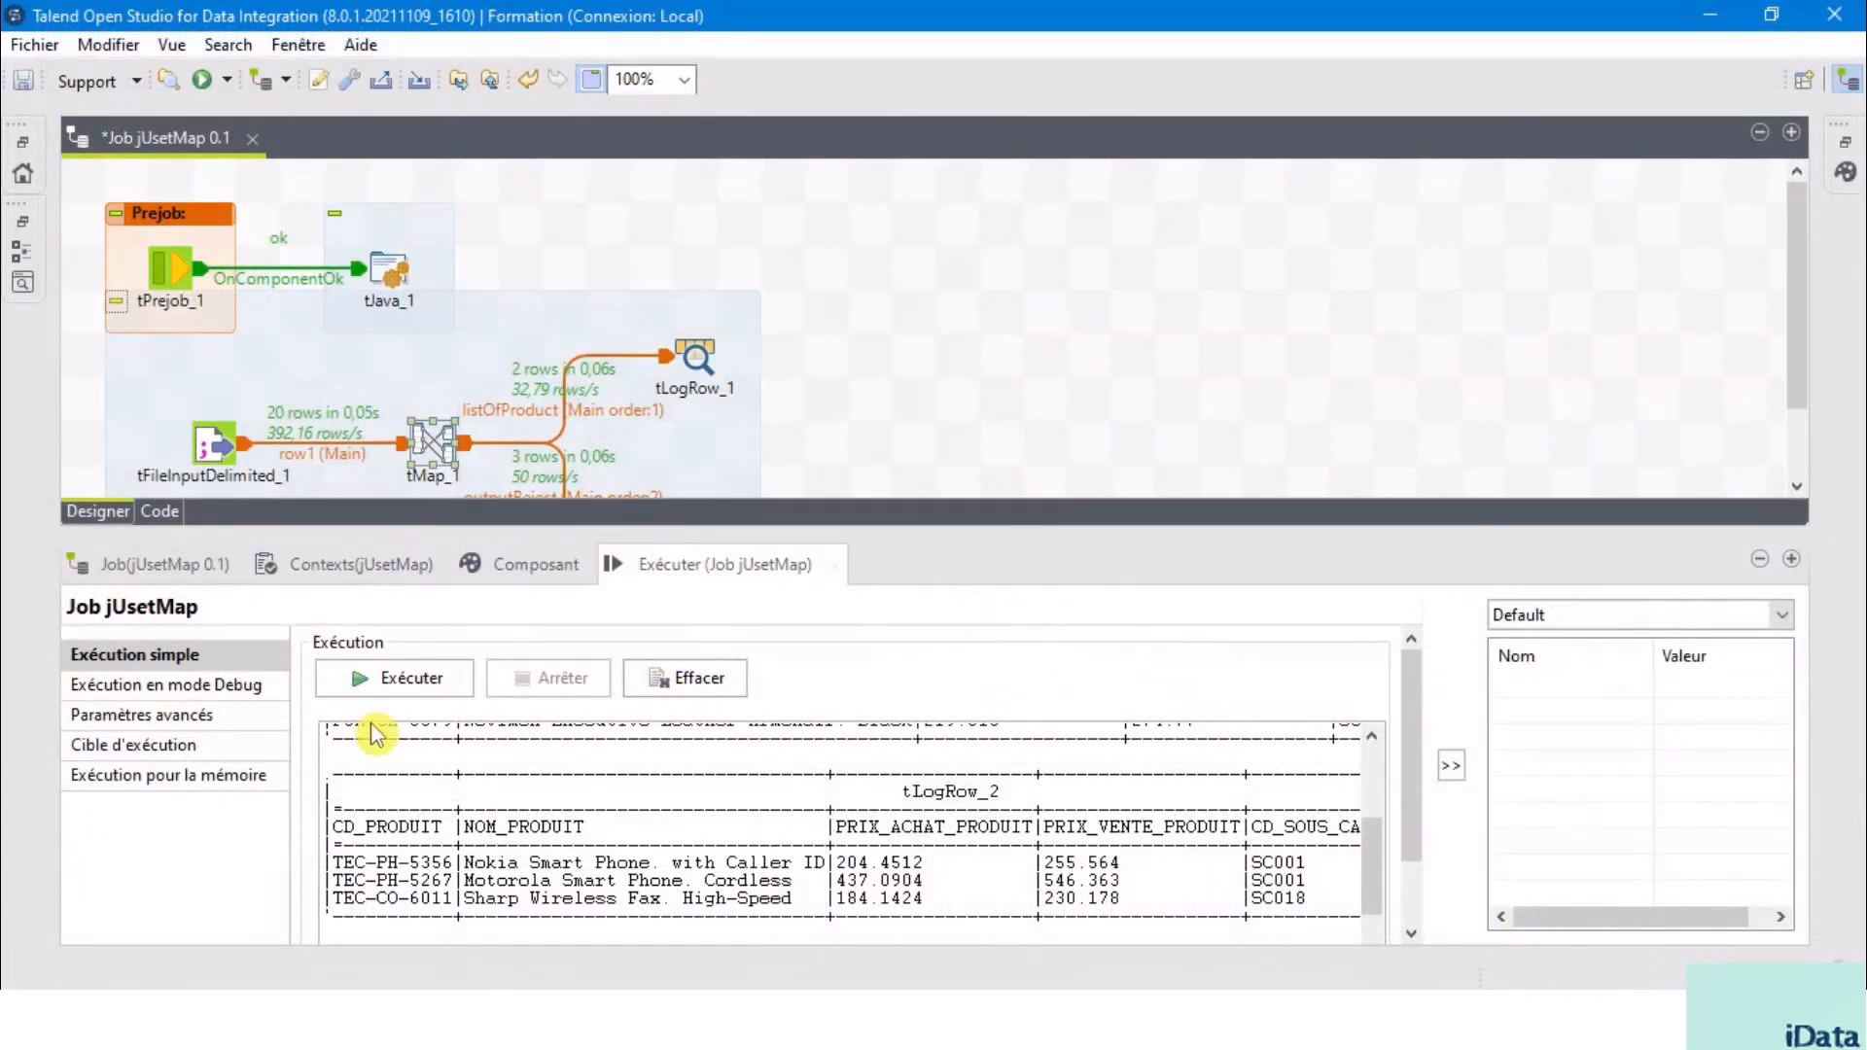
{"action": "left_click", "coordinate": [403, 680]}
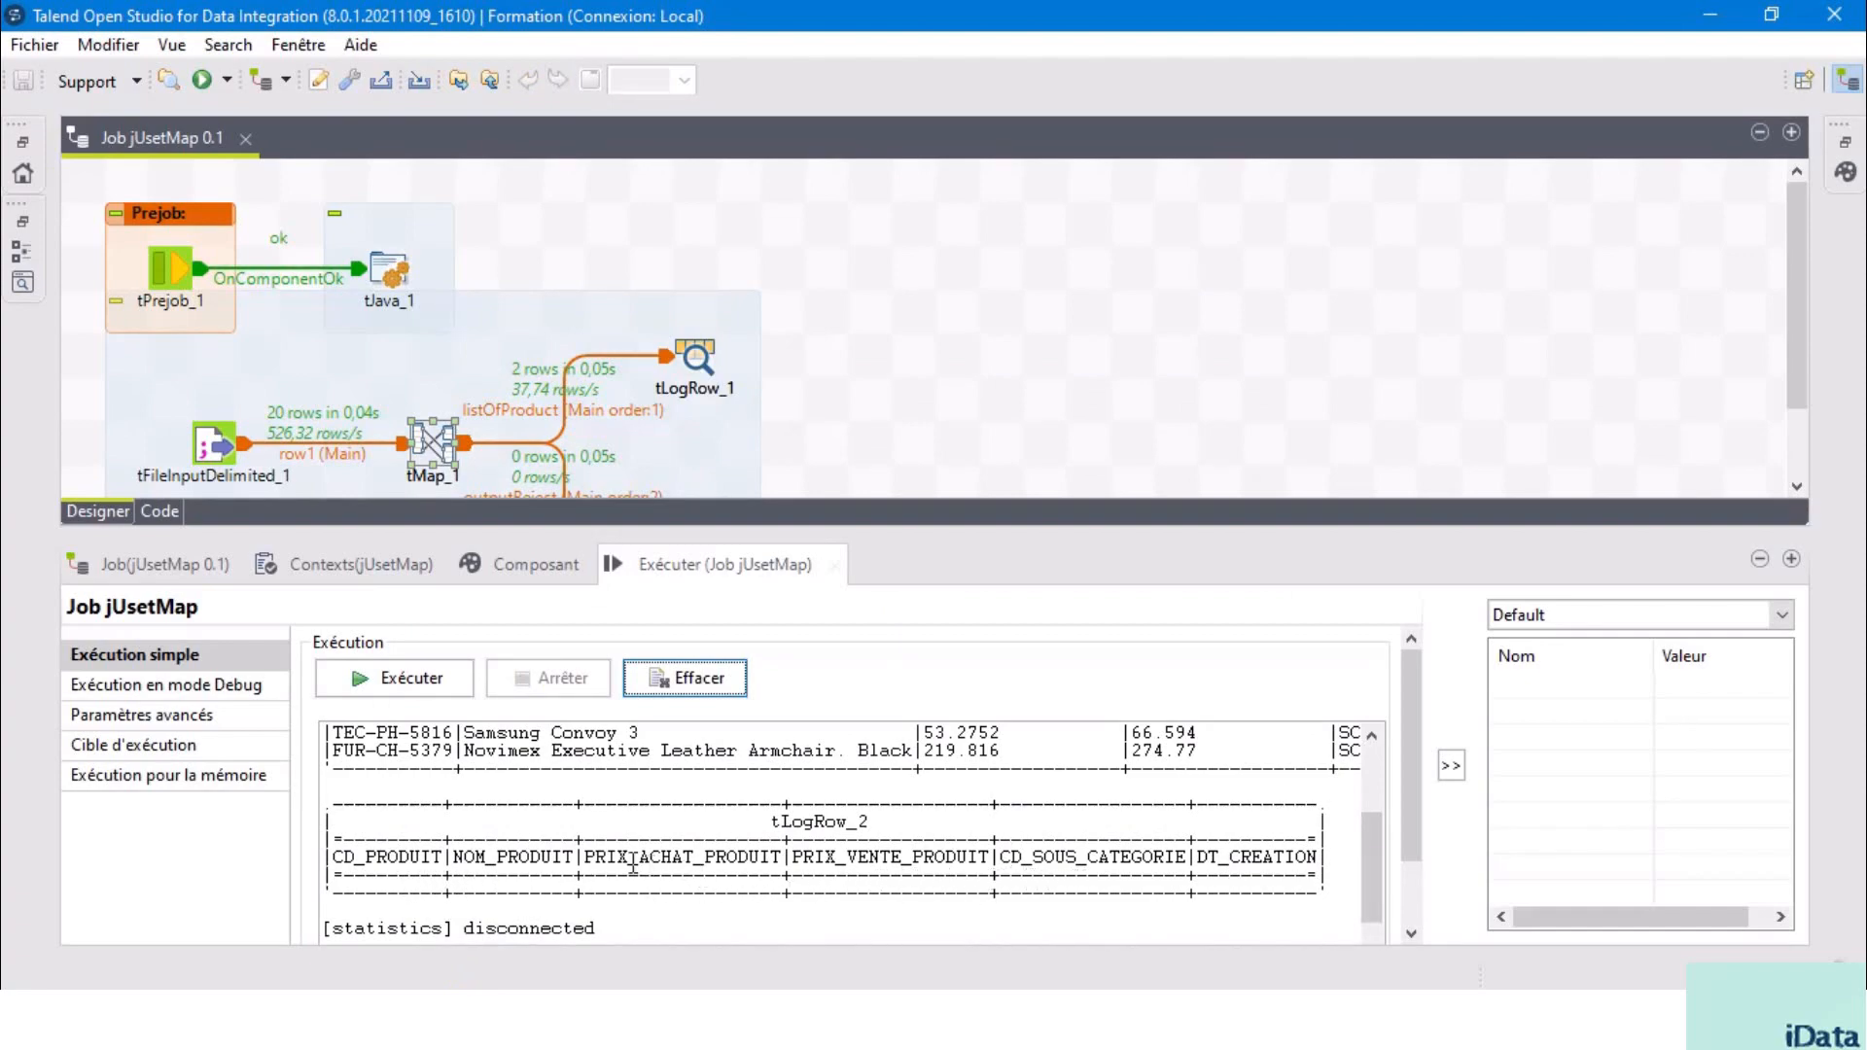
- Reopen tMap_1's mapping, remove the whole filter expression from outputReject and accept the mapping
{"action": "double_click", "coordinate": [431, 445]}
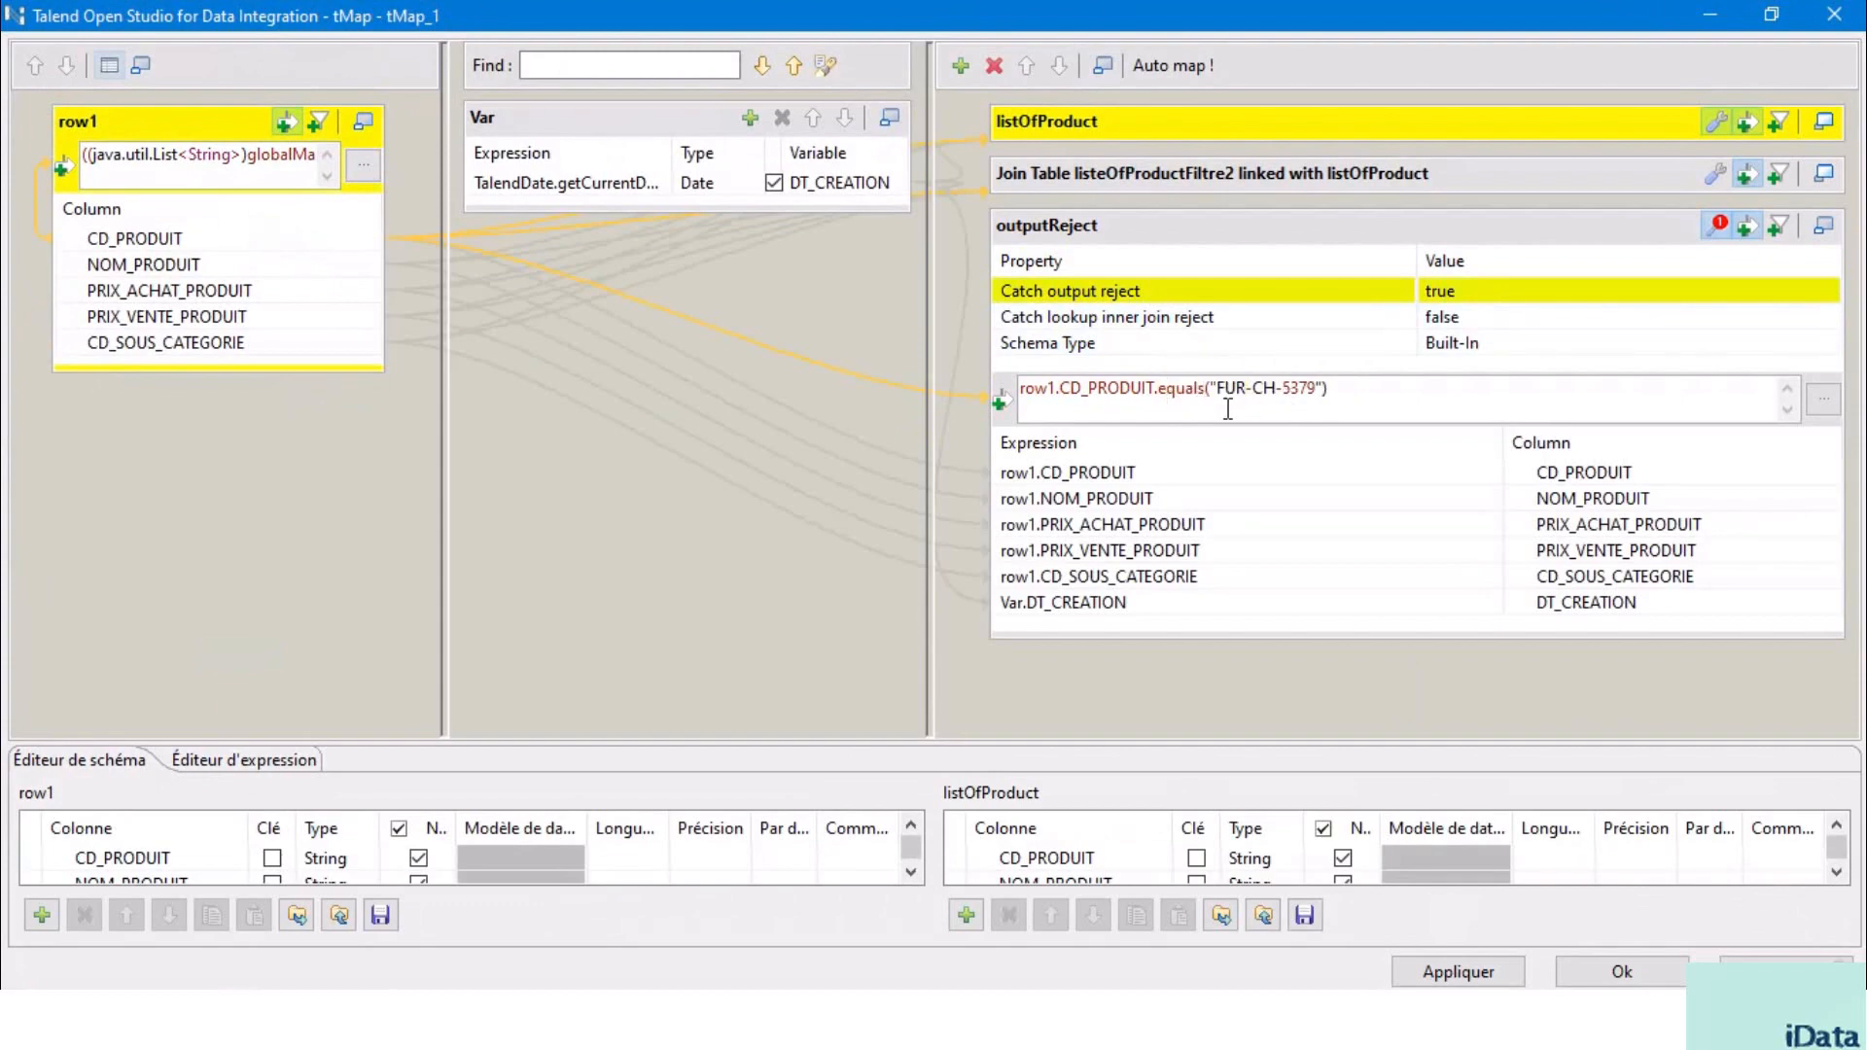
{"action": "left_click", "coordinate": [1217, 388]}
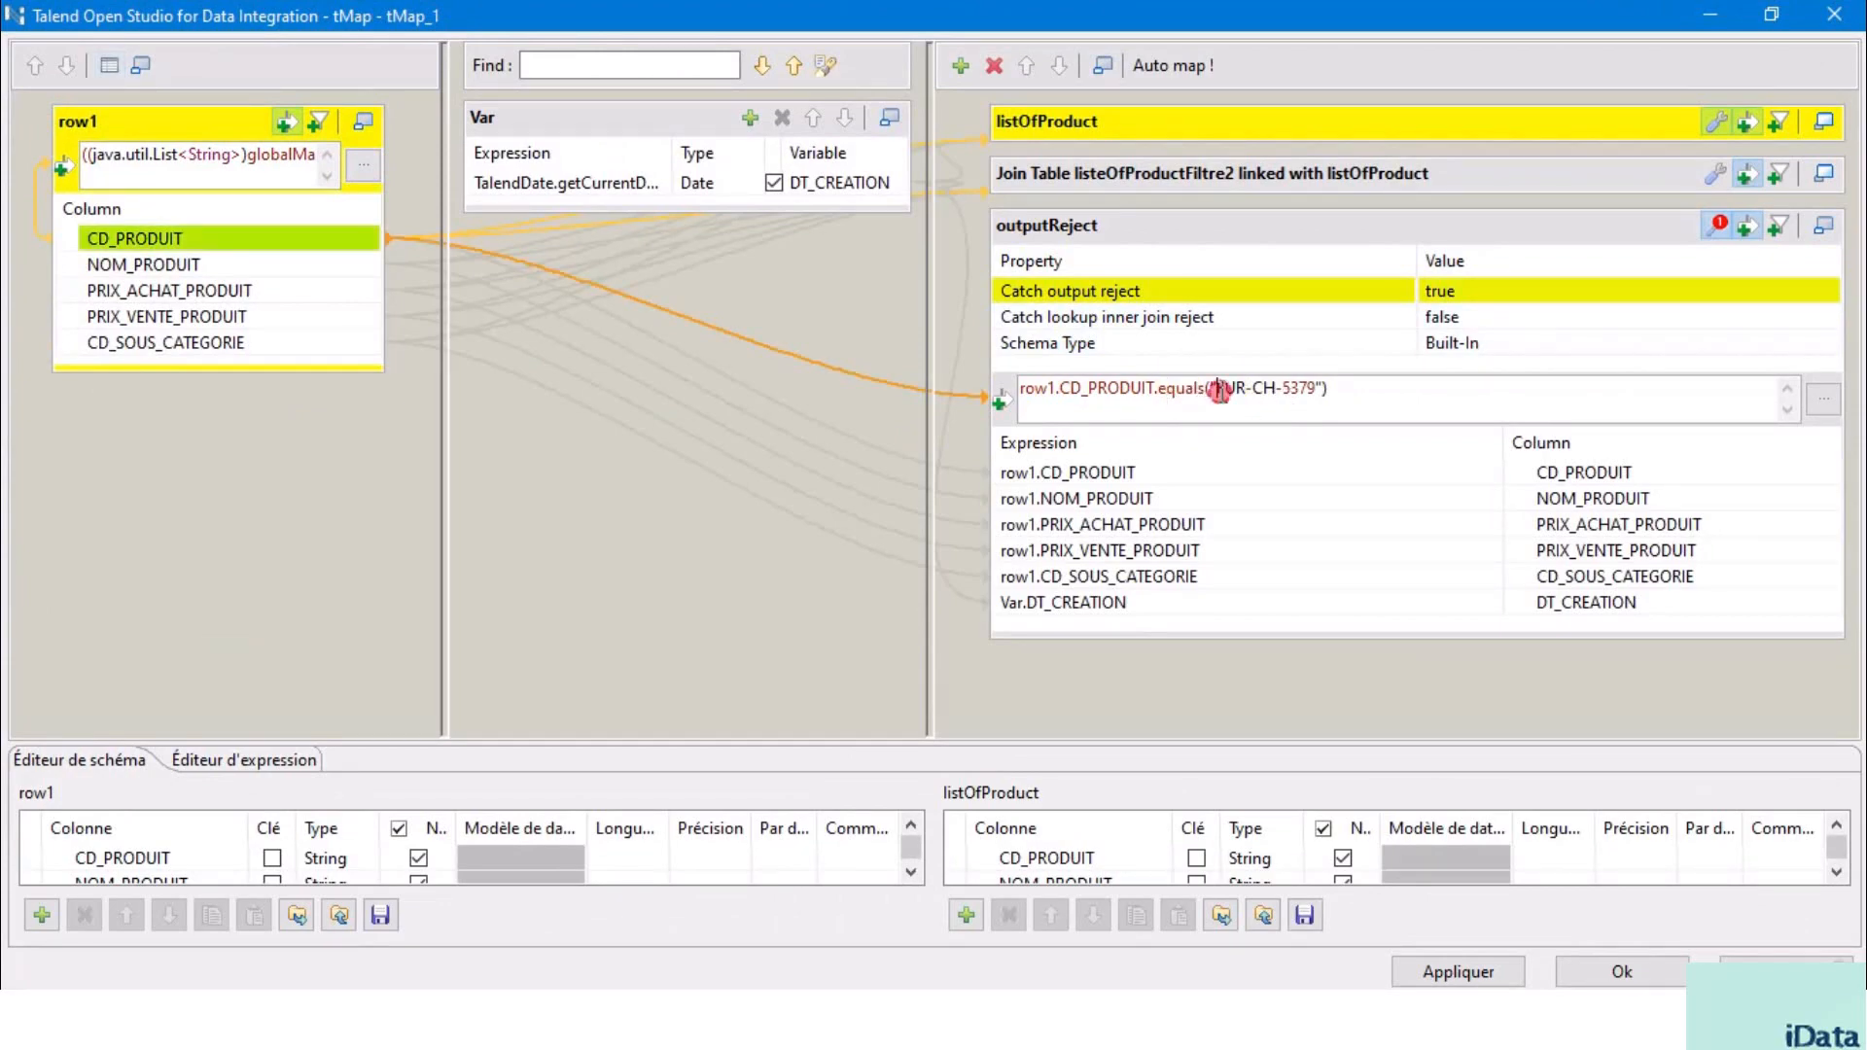
{"action": "left_click", "coordinate": [1315, 388], "text": "shift"}
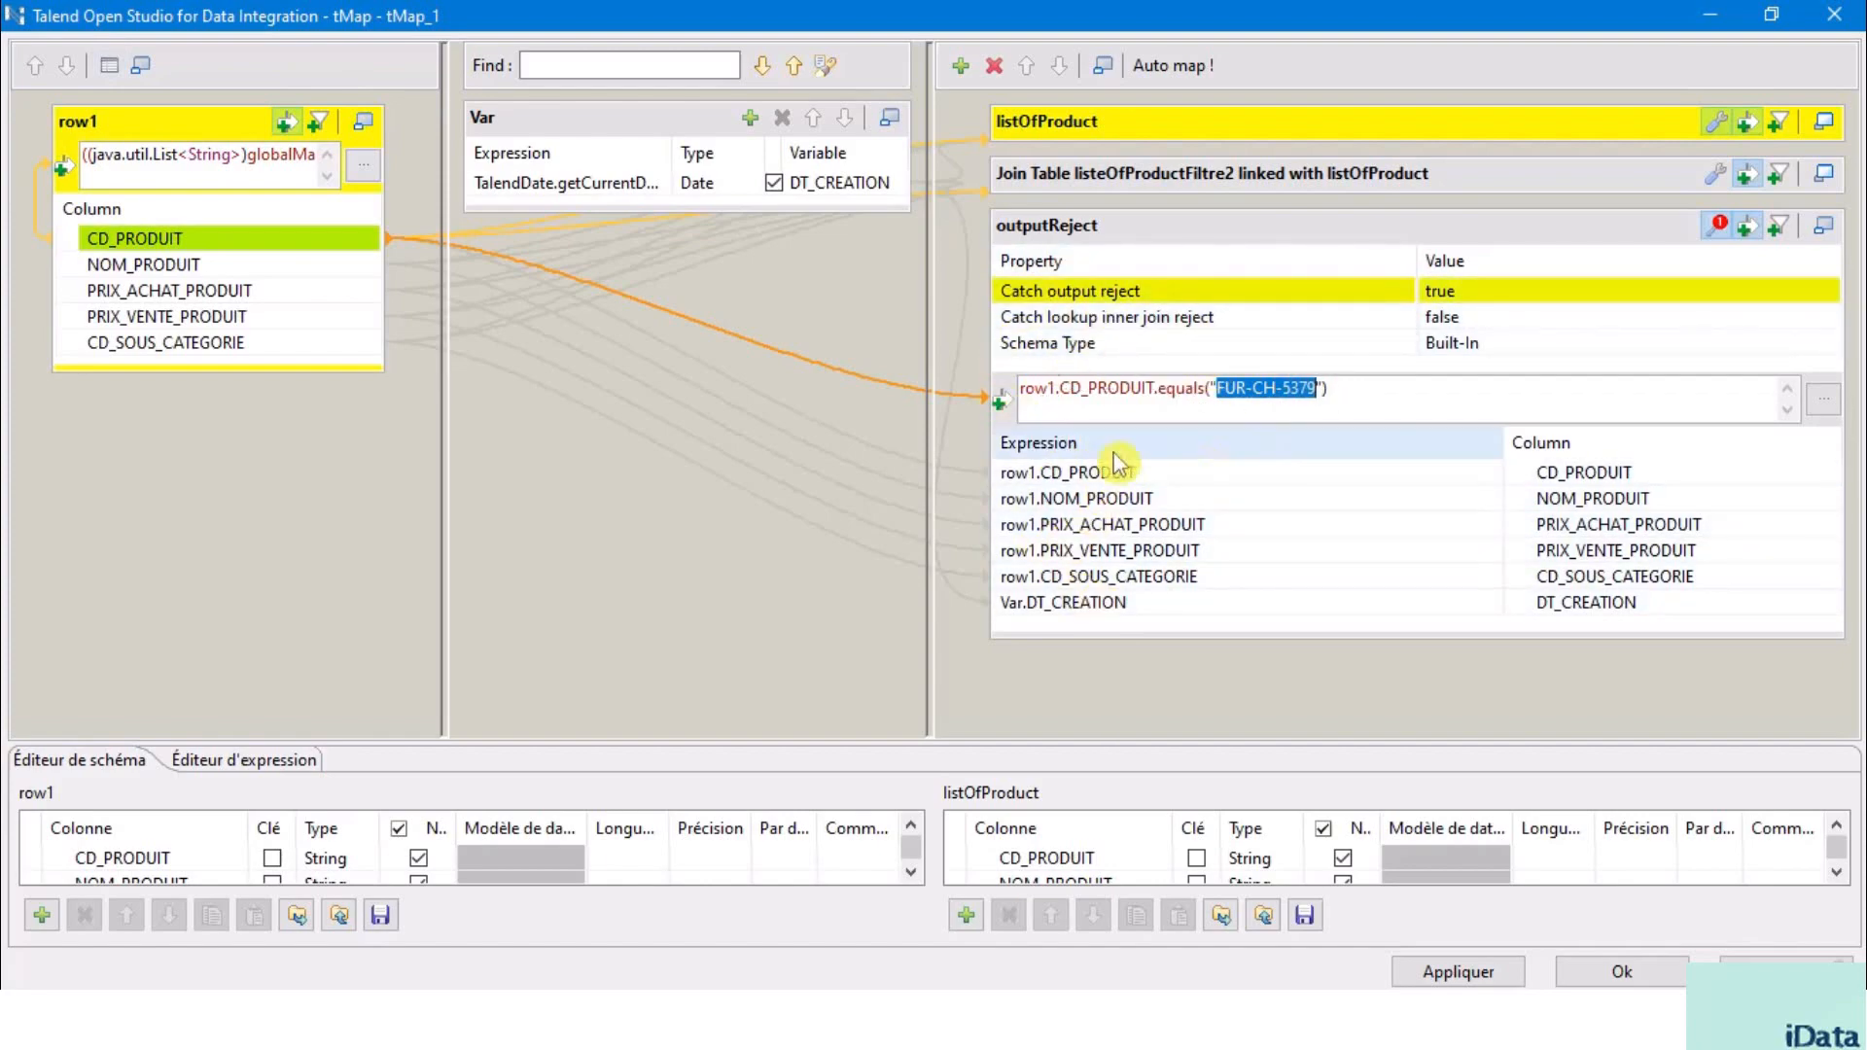
{"action": "left_click", "coordinate": [1358, 397]}
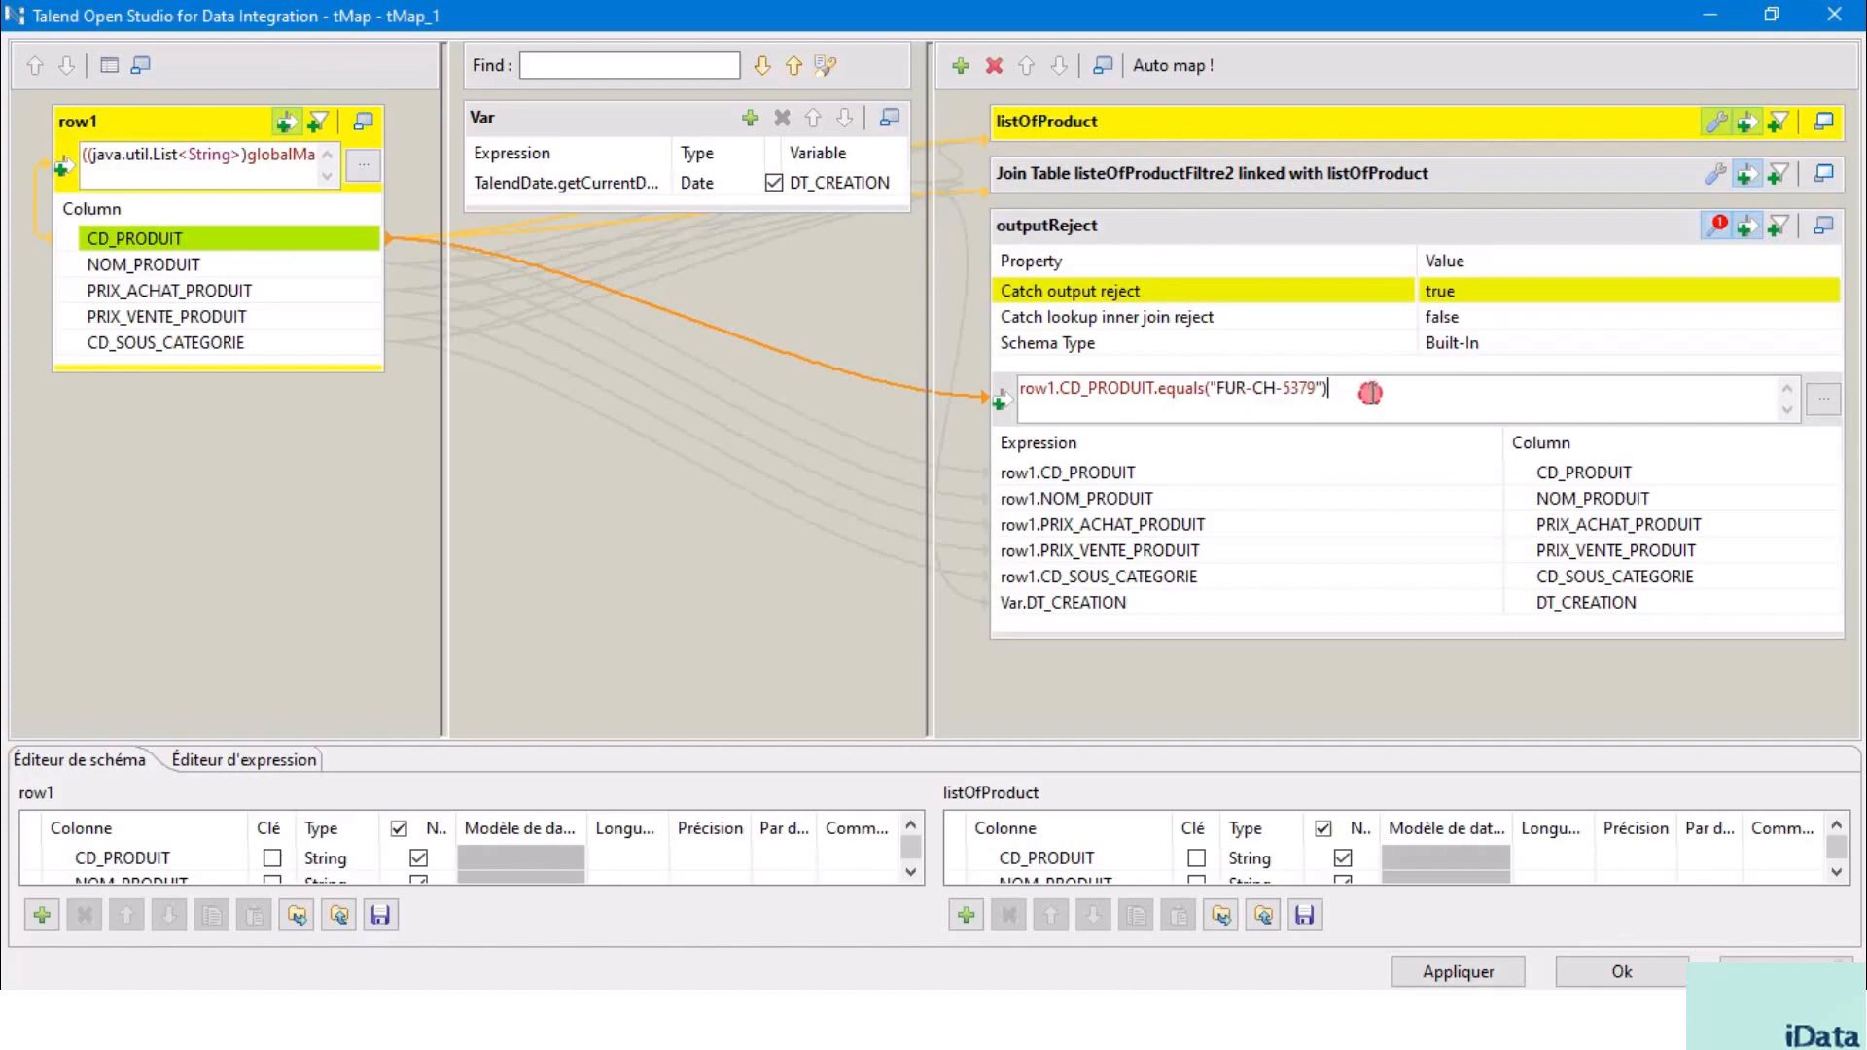
{"action": "left_click_drag", "start_coordinate": [1401, 383], "coordinate": [1034, 389]}
{"action": "left_click", "coordinate": [1340, 389]}
{"action": "left_click_drag", "start_coordinate": [1022, 395], "coordinate": [1015, 396]}
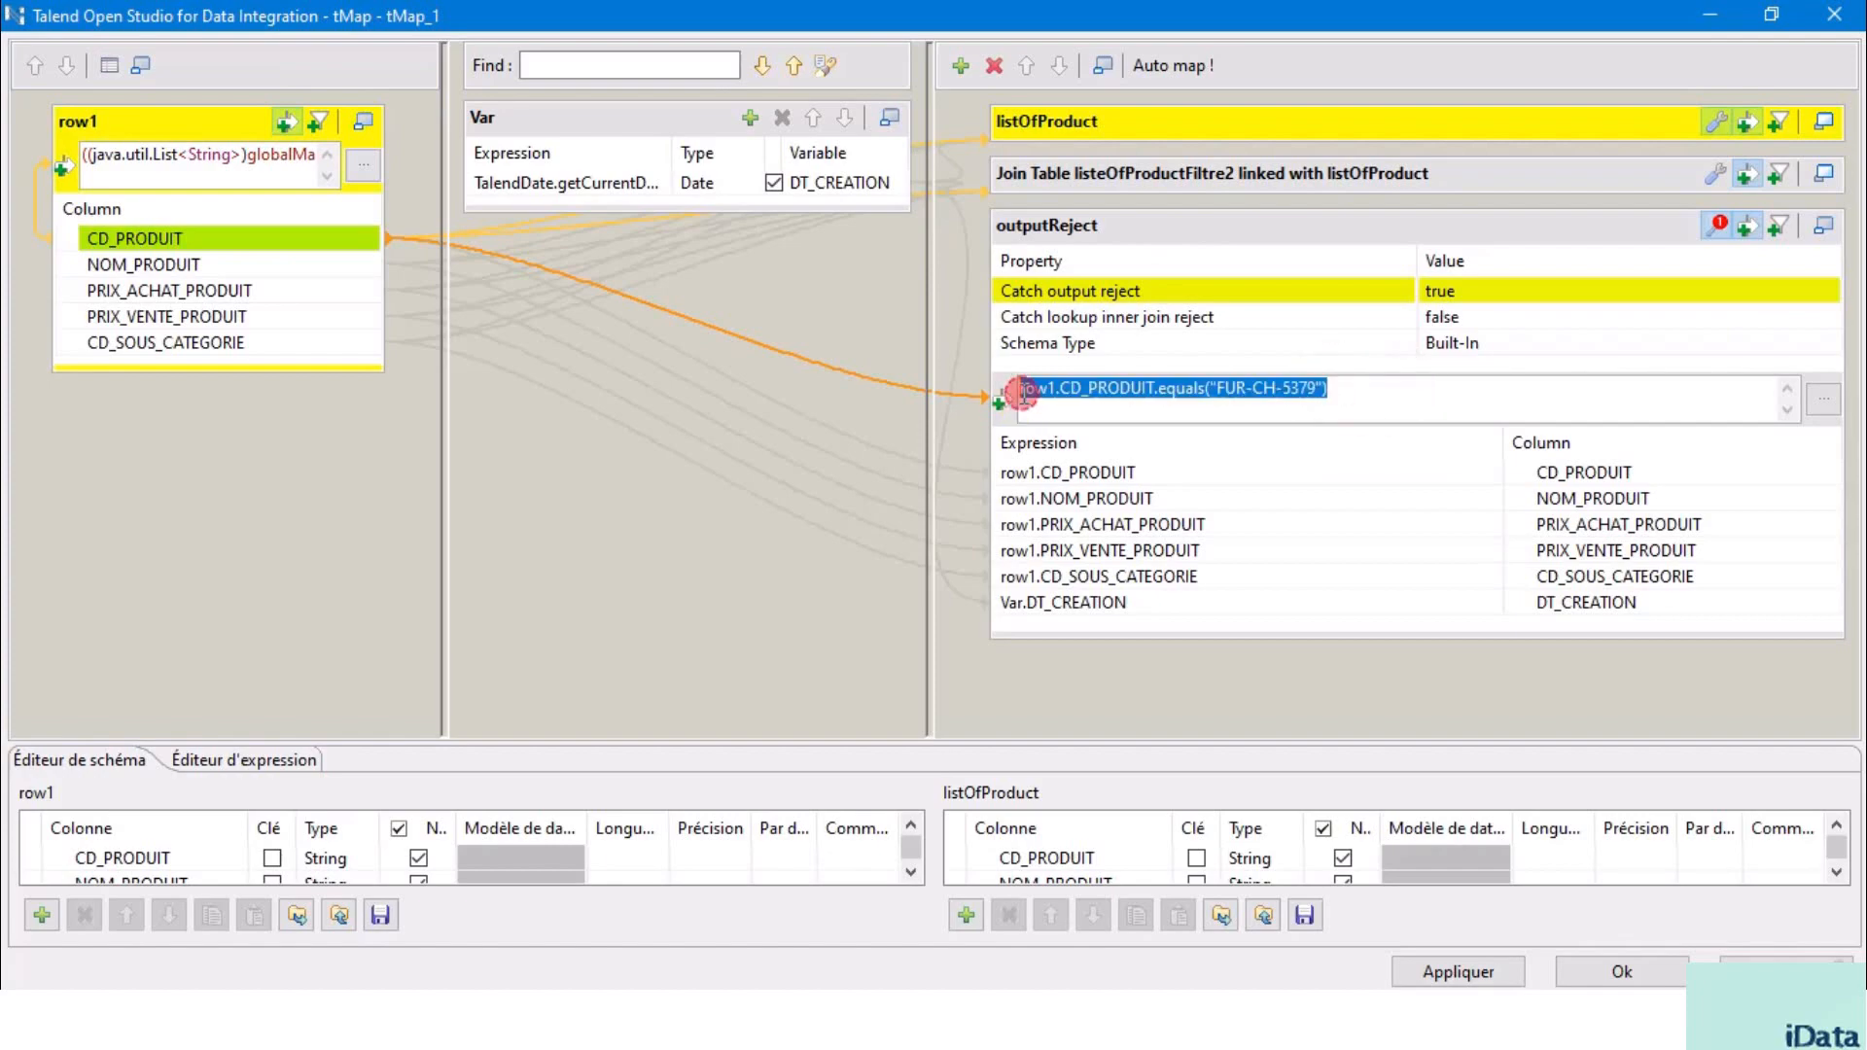
{"action": "key", "text": "Delete"}
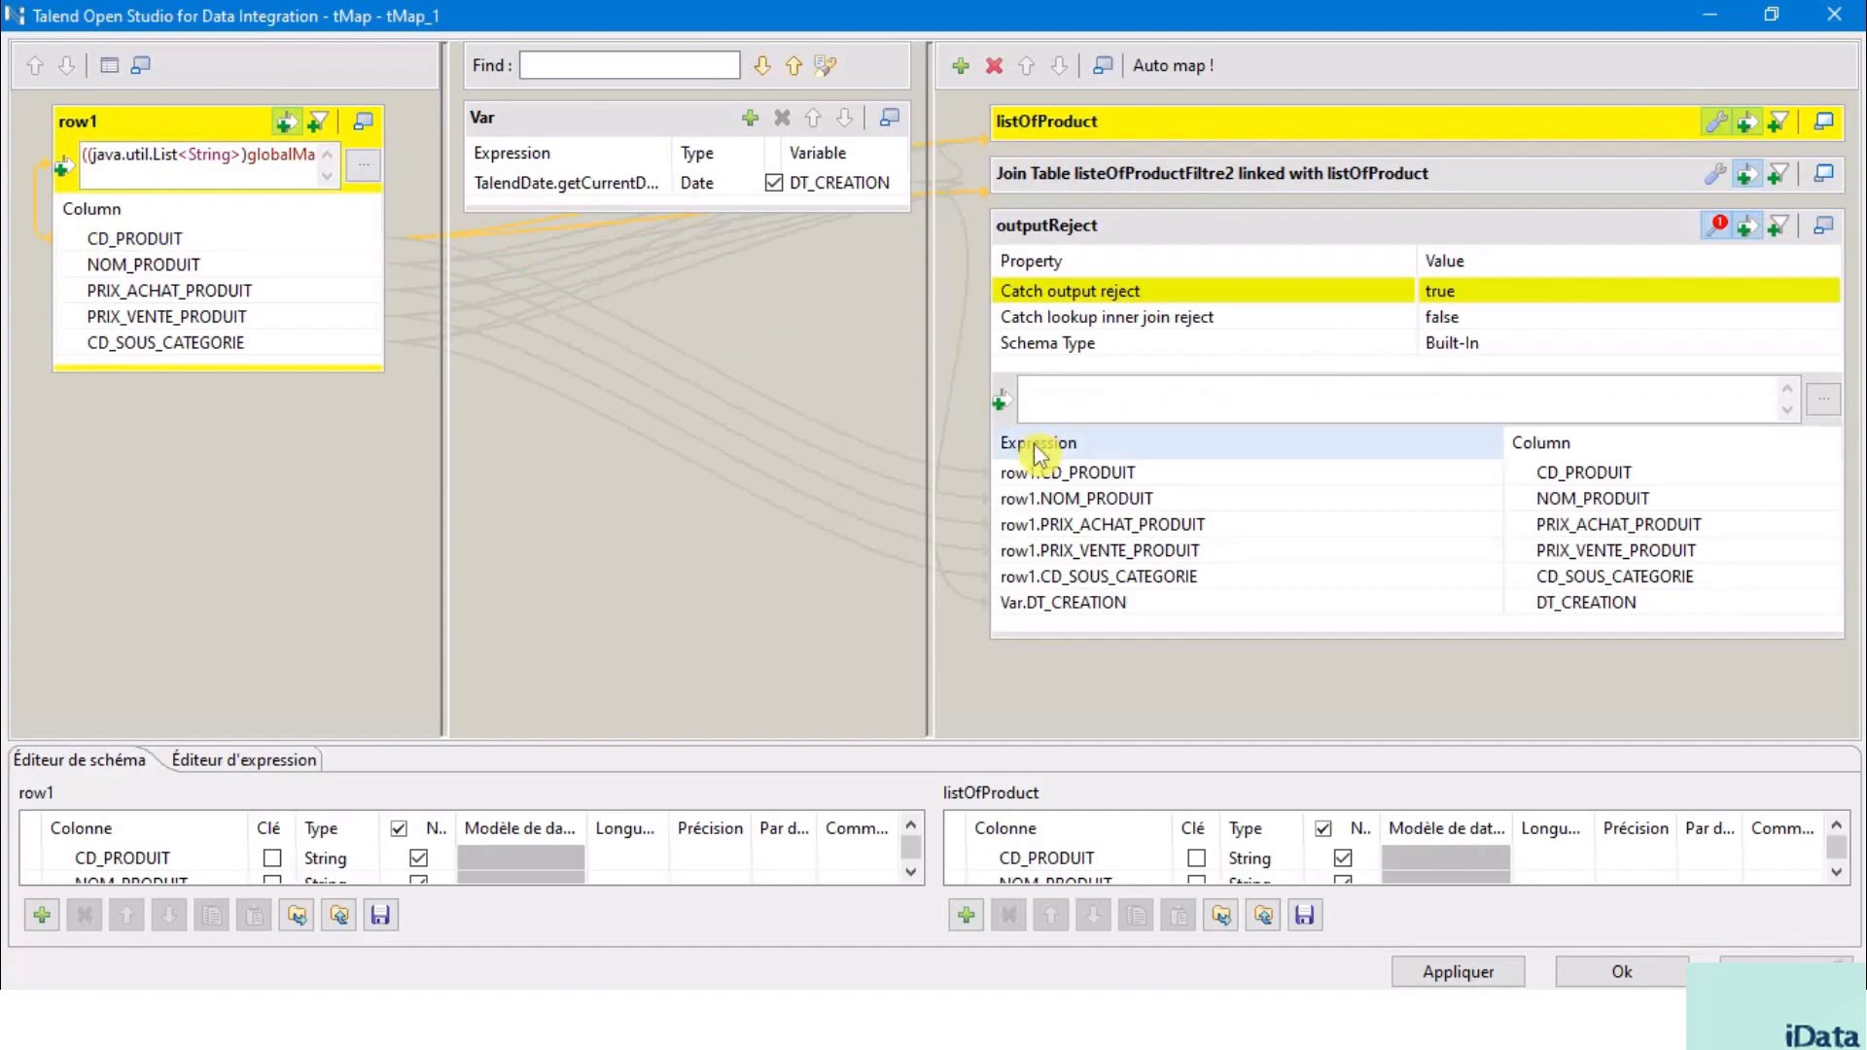
{"action": "left_click", "coordinate": [1641, 976]}
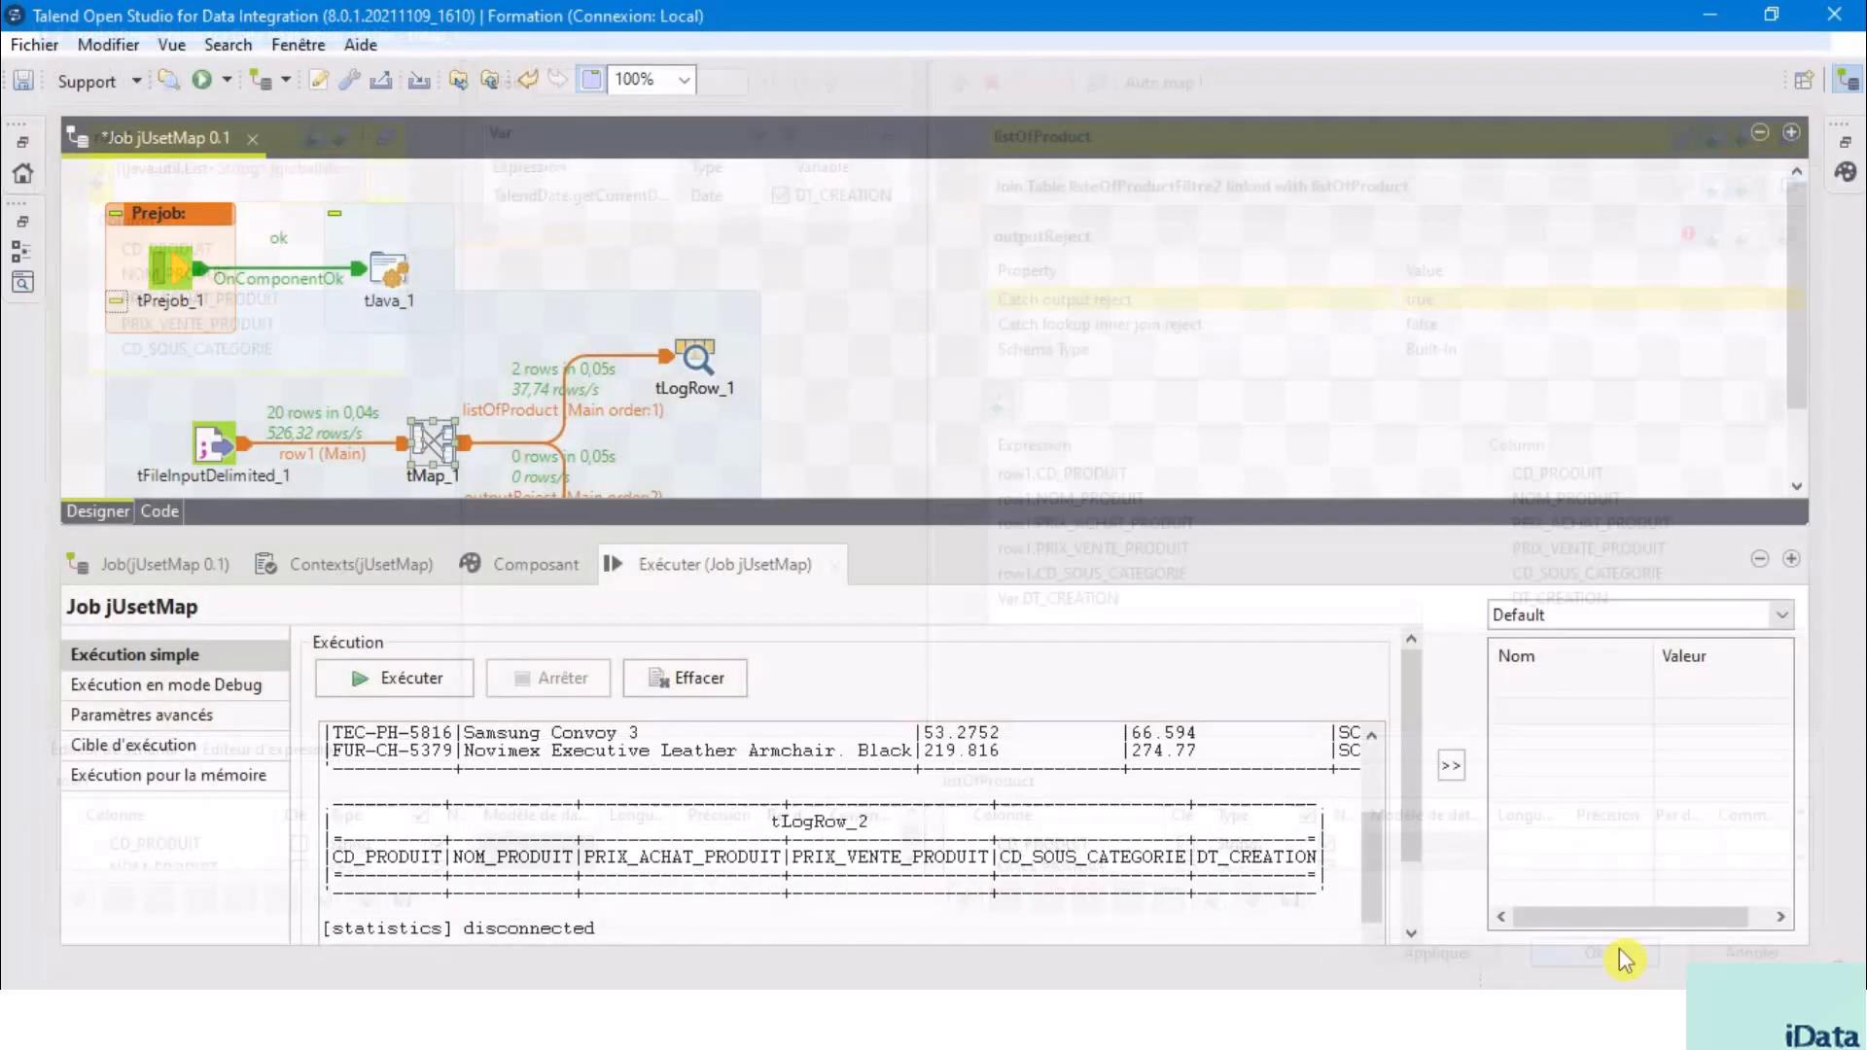
- Rerun the job jUsetMap and look over the complete job flow from tFileInputDelimited_1 to both tLogRow components
{"action": "left_click", "coordinate": [417, 683]}
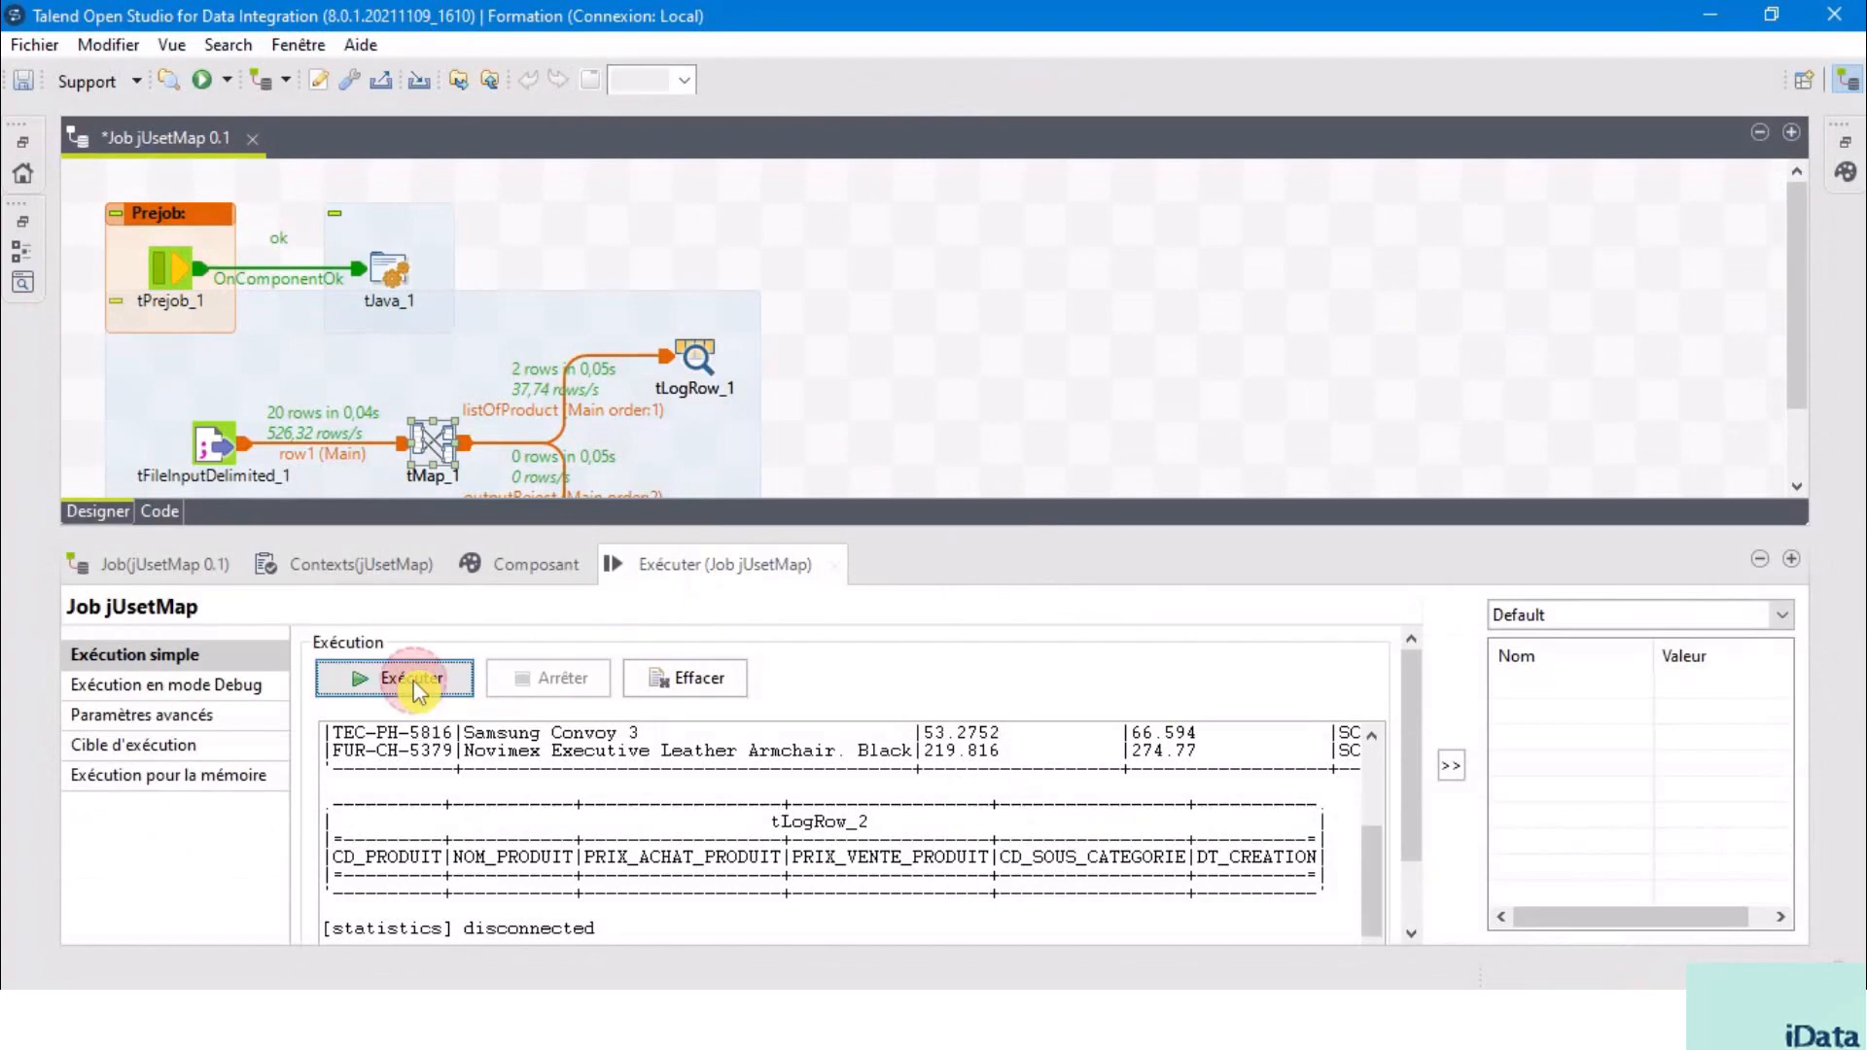
{"action": "left_click_drag", "start_coordinate": [1391, 885], "coordinate": [1396, 832]}
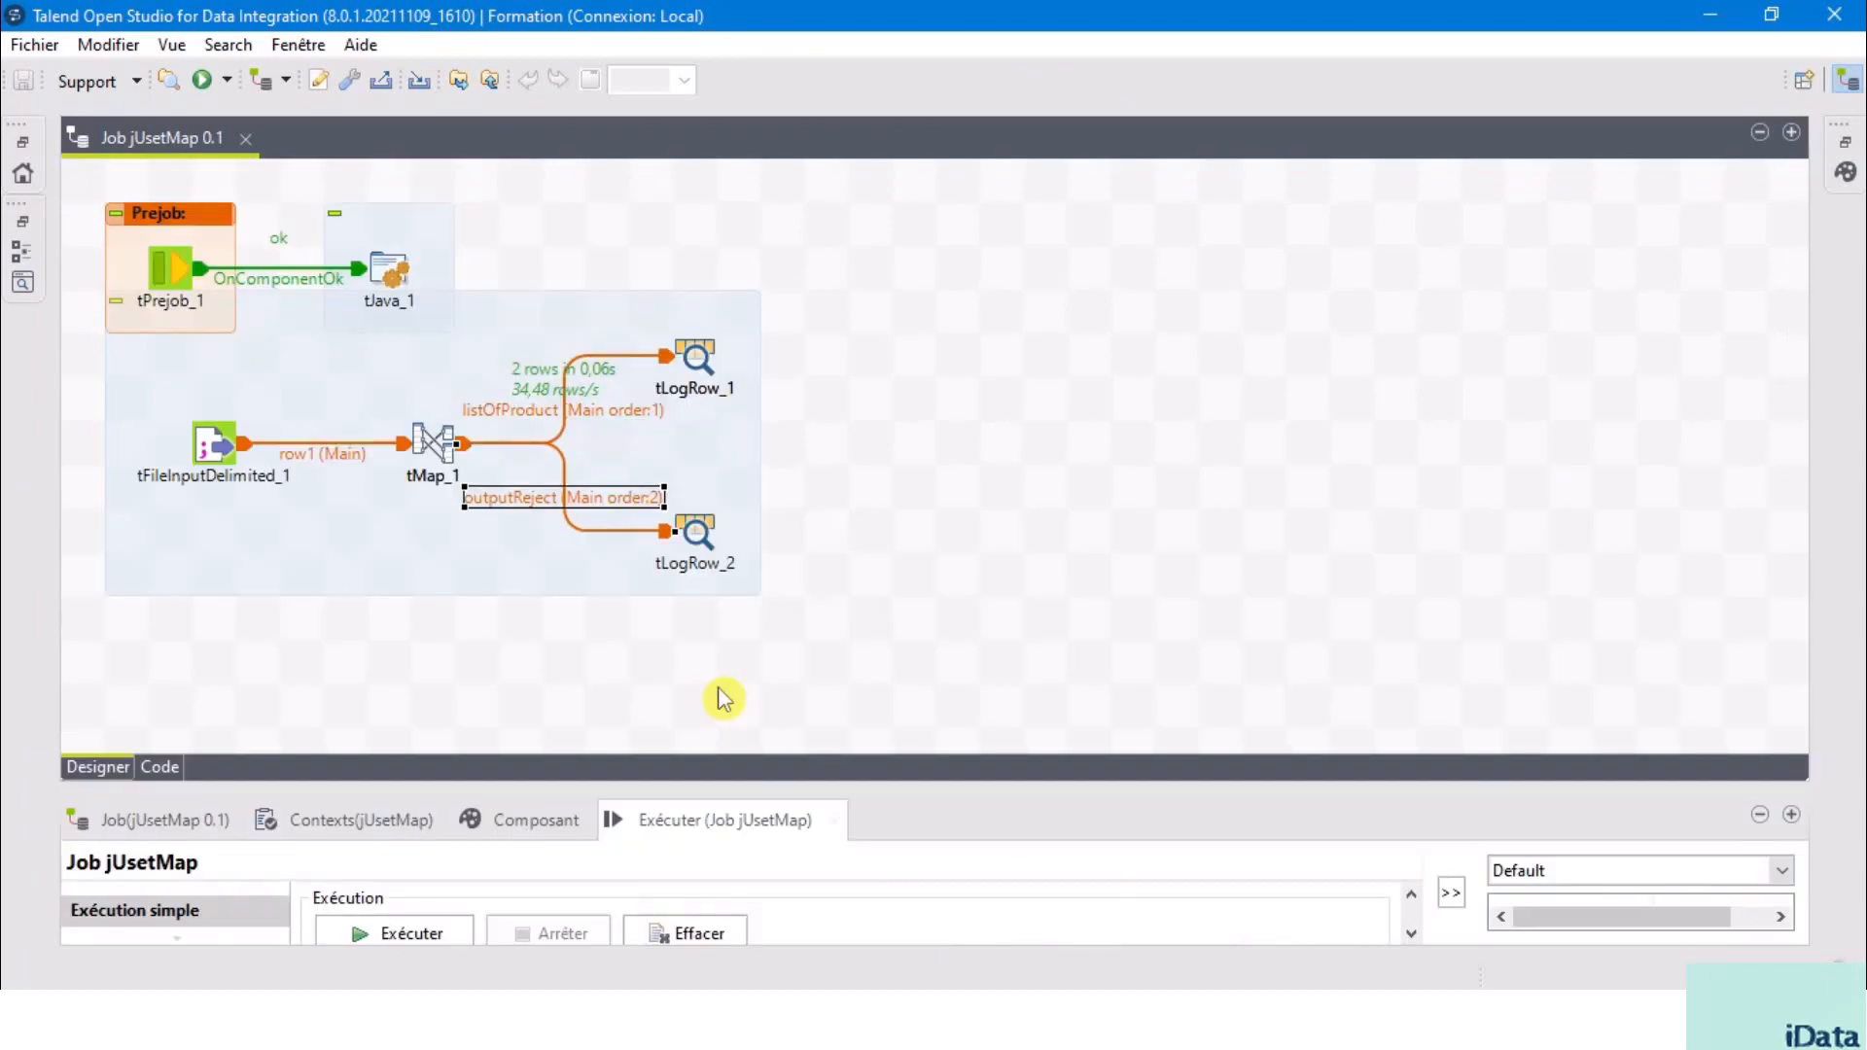
{"action": "left_click", "coordinate": [615, 669]}
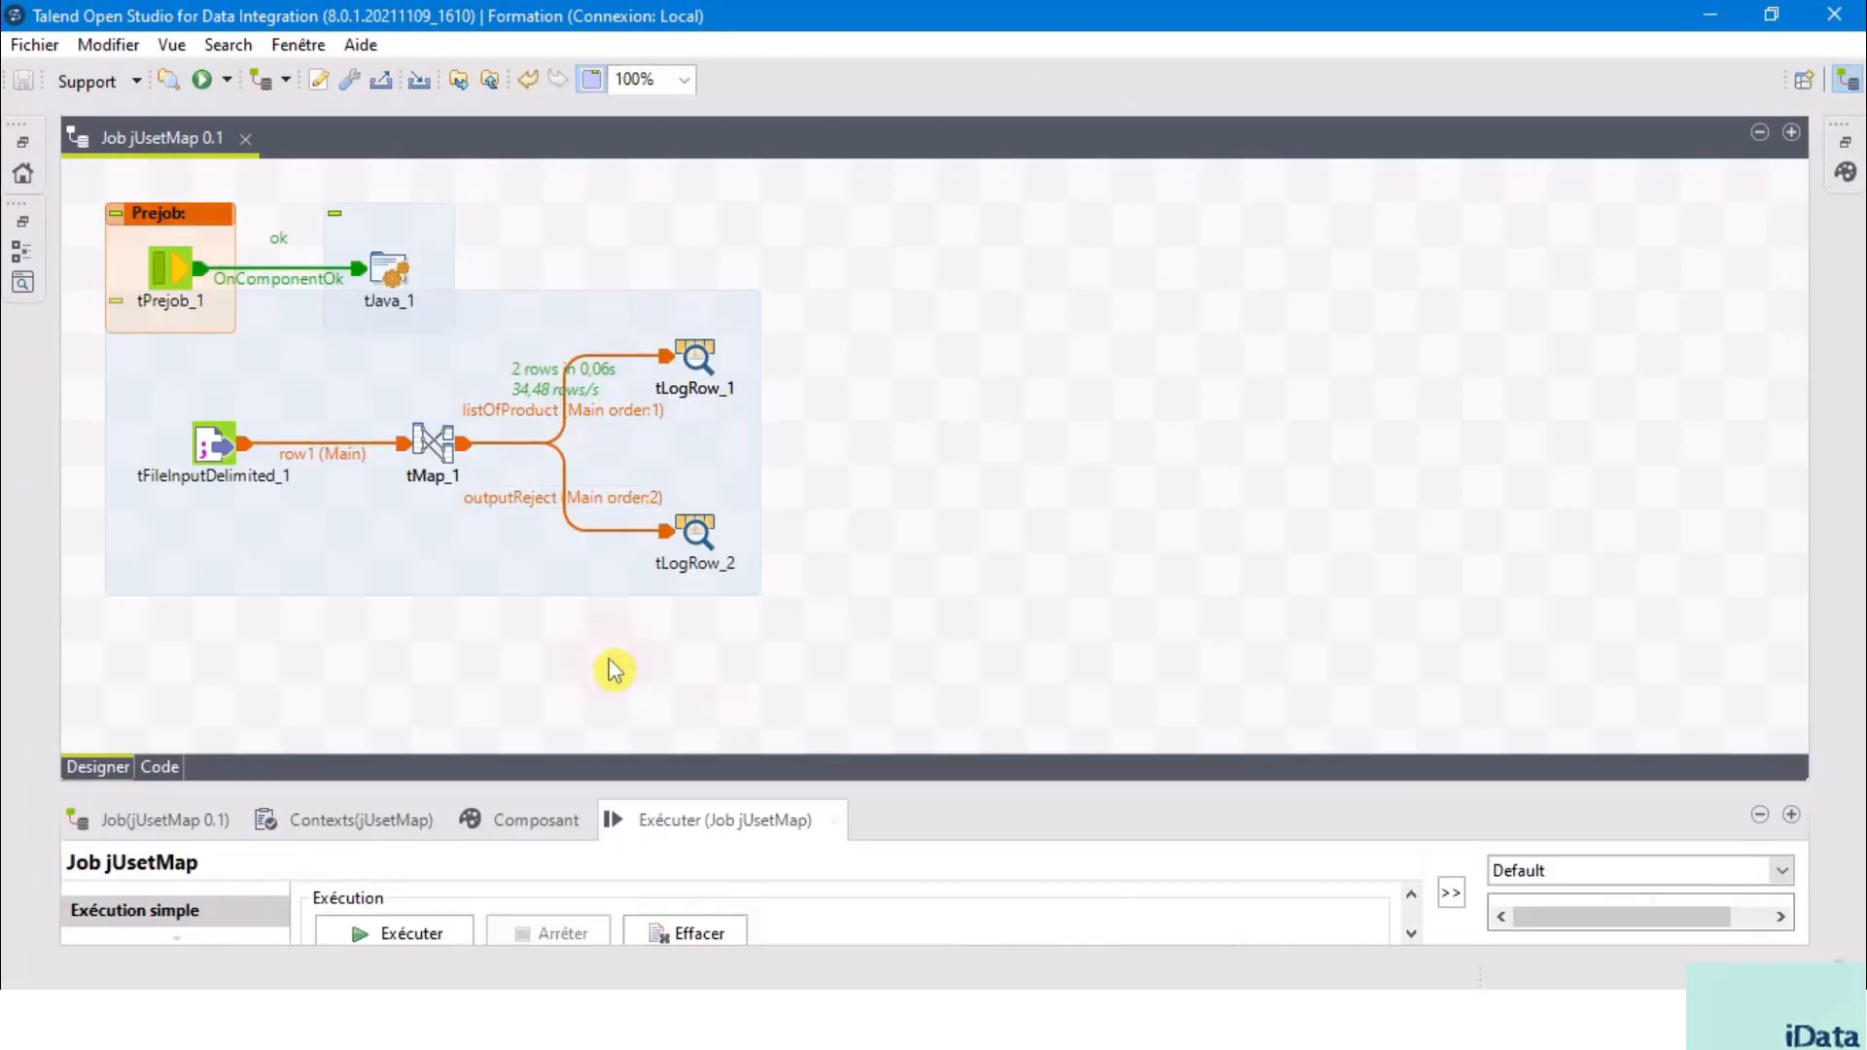
{"action": "left_click", "coordinate": [438, 425]}
{"action": "left_click", "coordinate": [385, 707]}
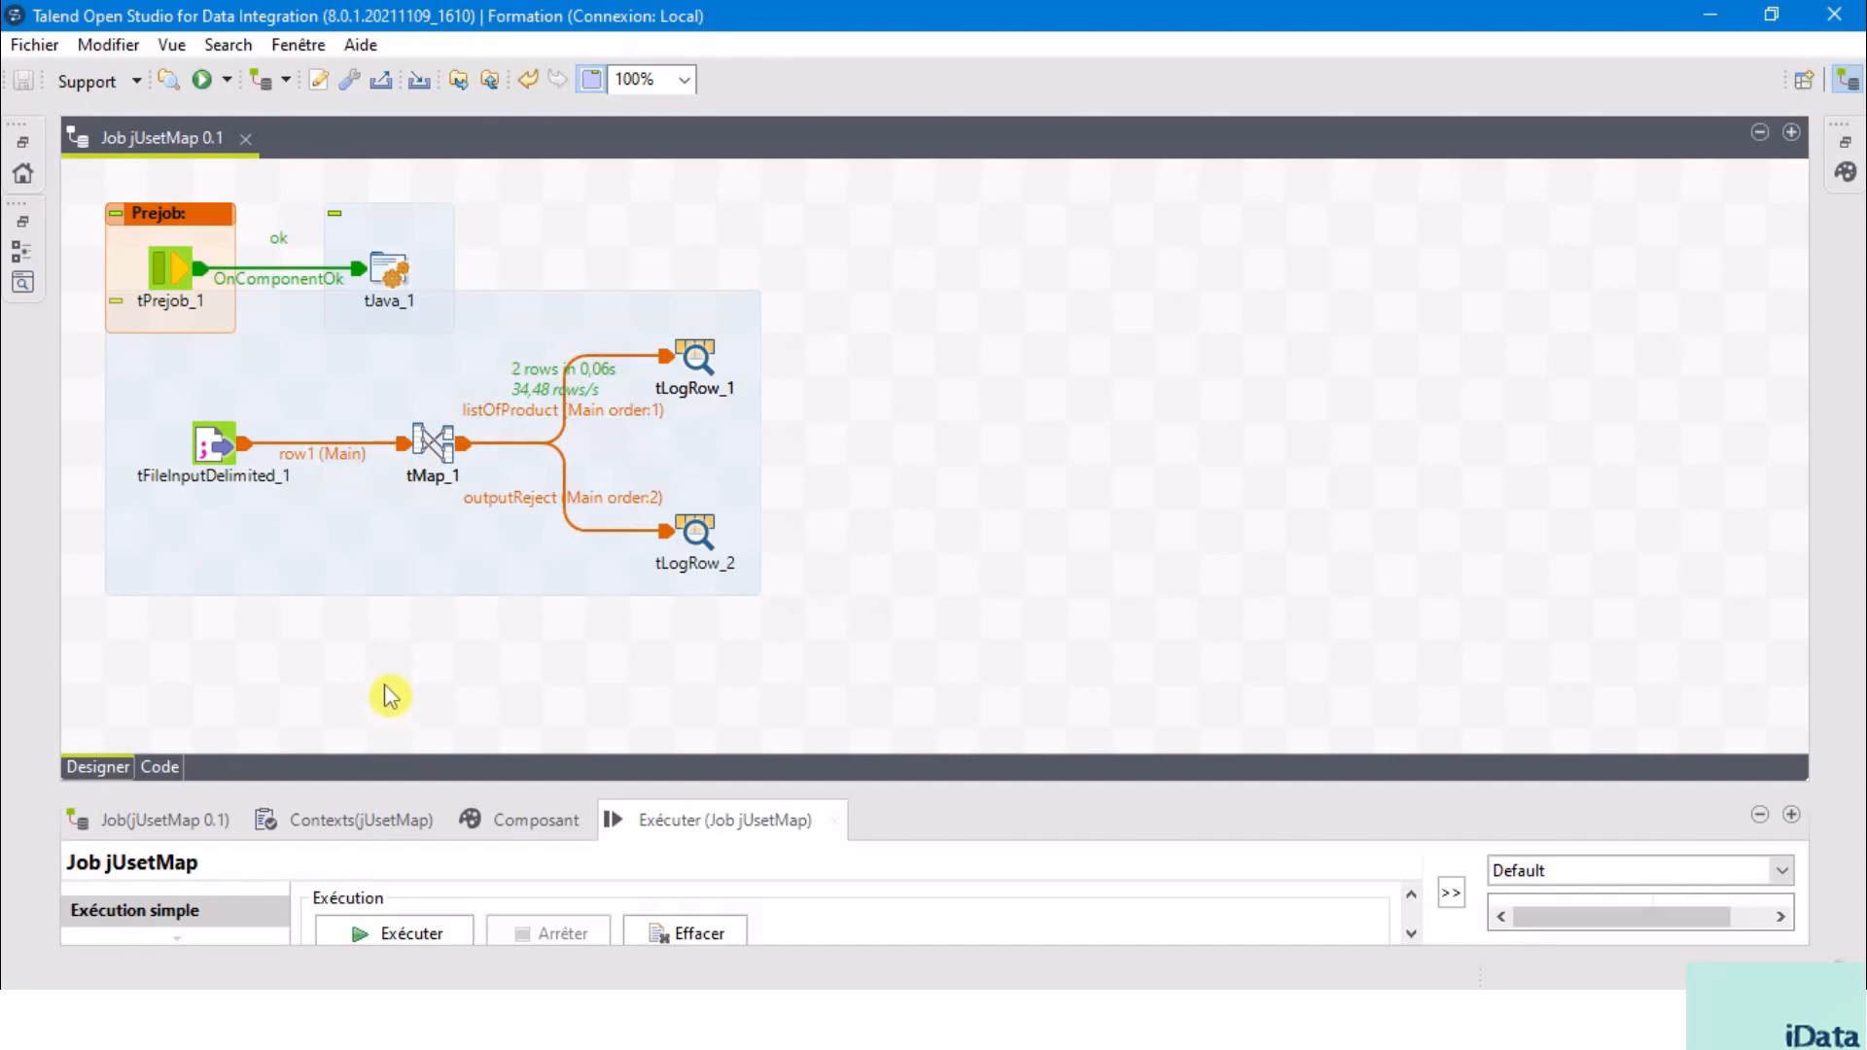
{"action": "left_click", "coordinate": [207, 463]}
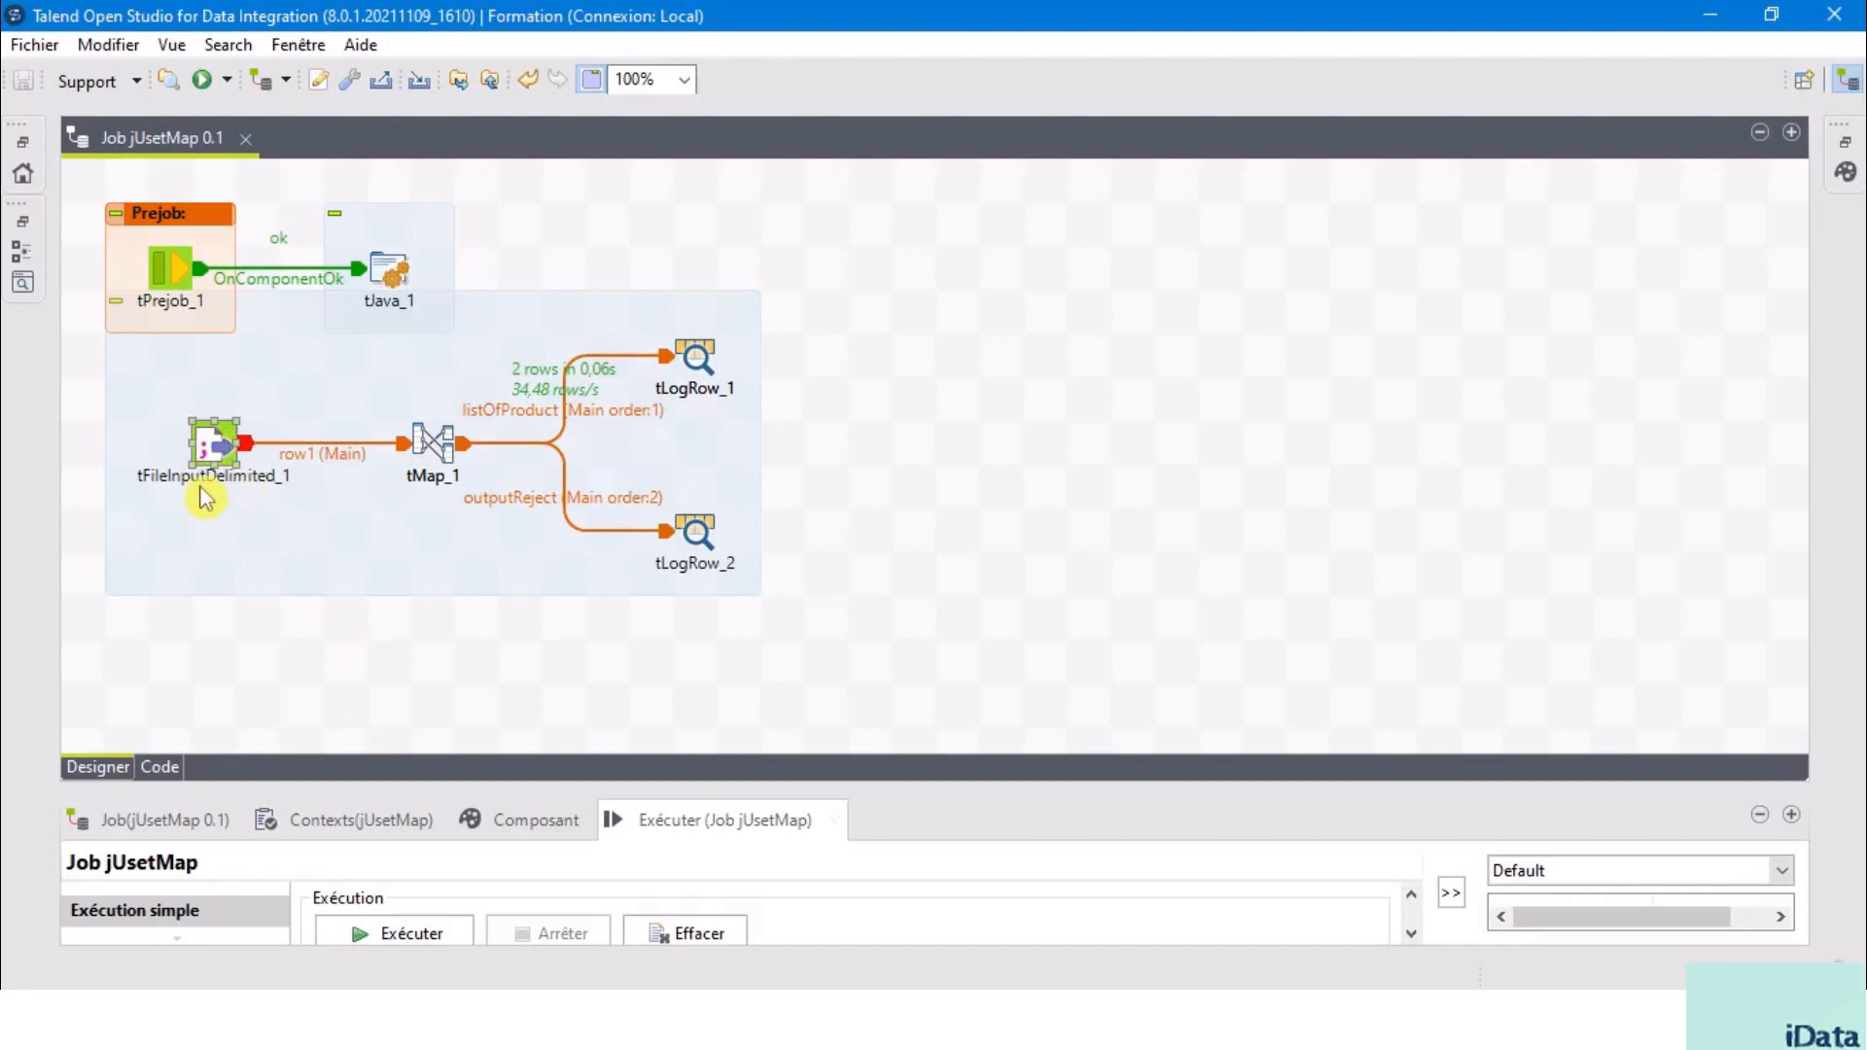
- Rename the row1 link between tFileInputDelimited_1 and tMap_1 to Product
{"action": "left_click", "coordinate": [325, 457]}
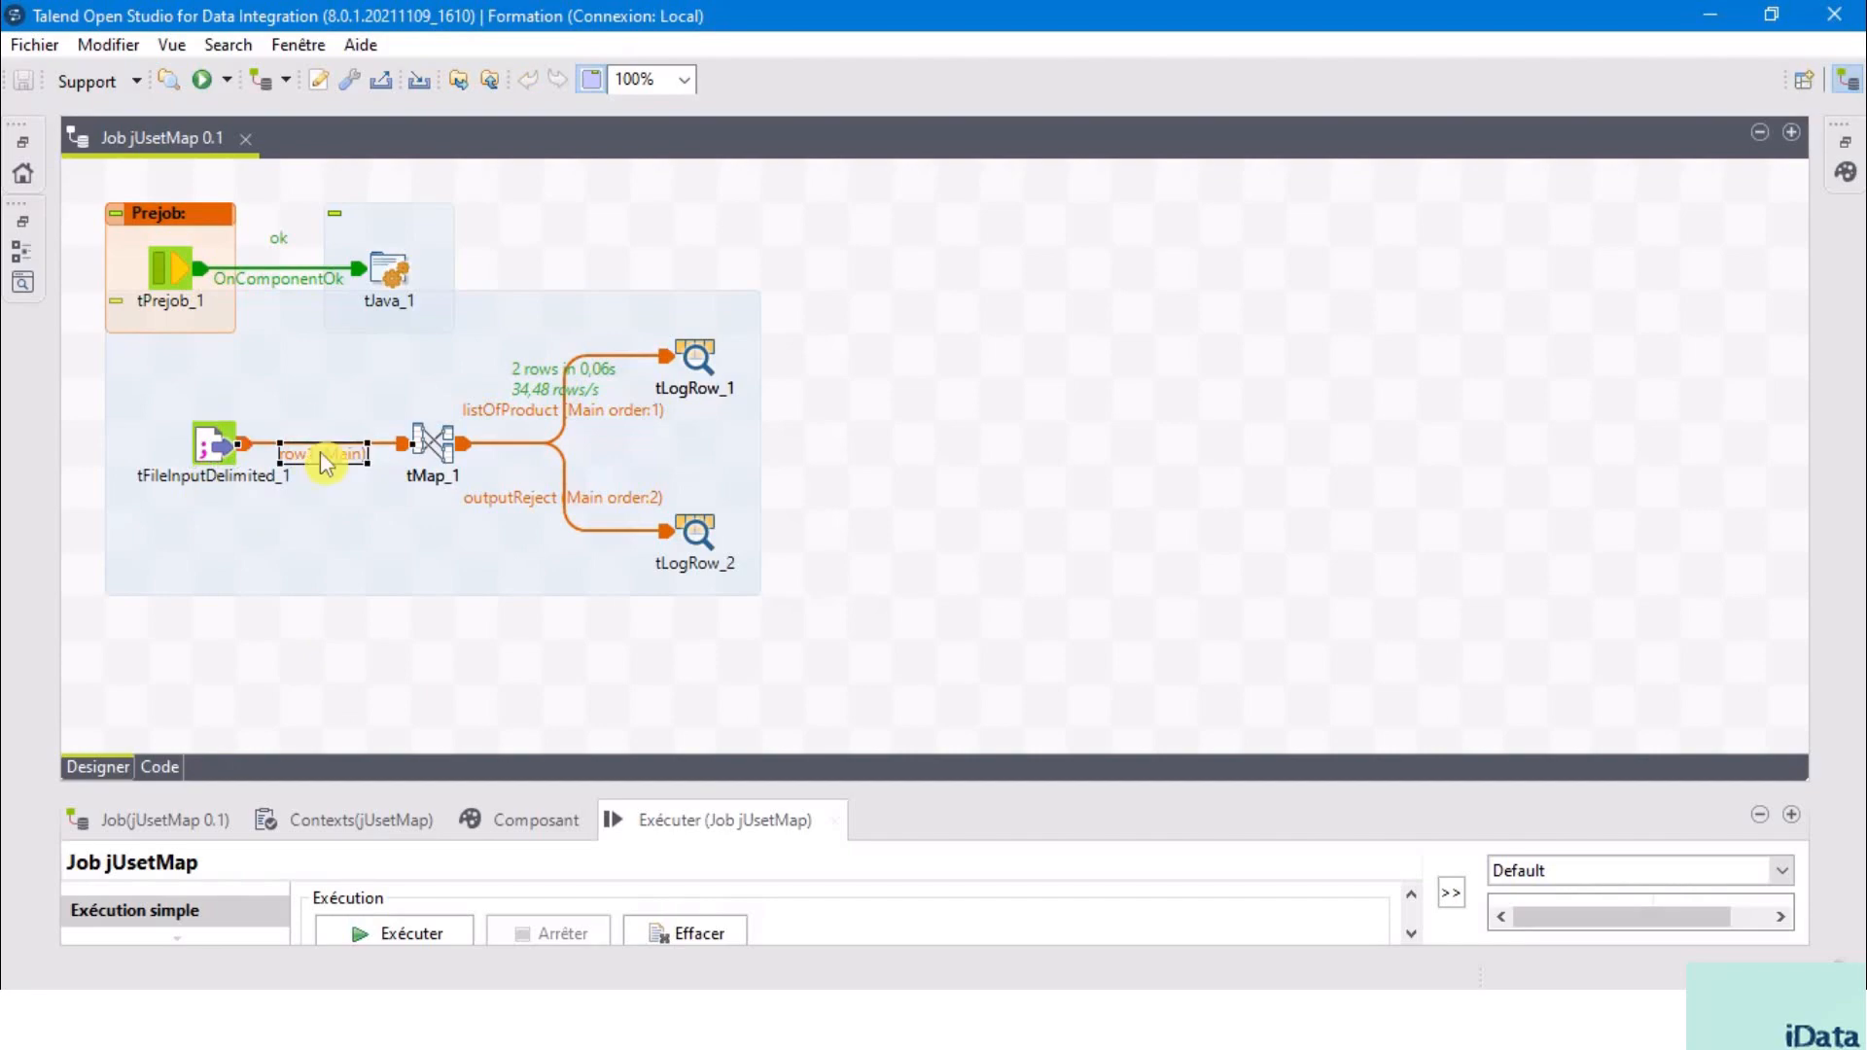
{"action": "left_click", "coordinate": [321, 457]}
{"action": "type", "text": "Product"}
{"action": "left_click", "coordinate": [352, 630]}
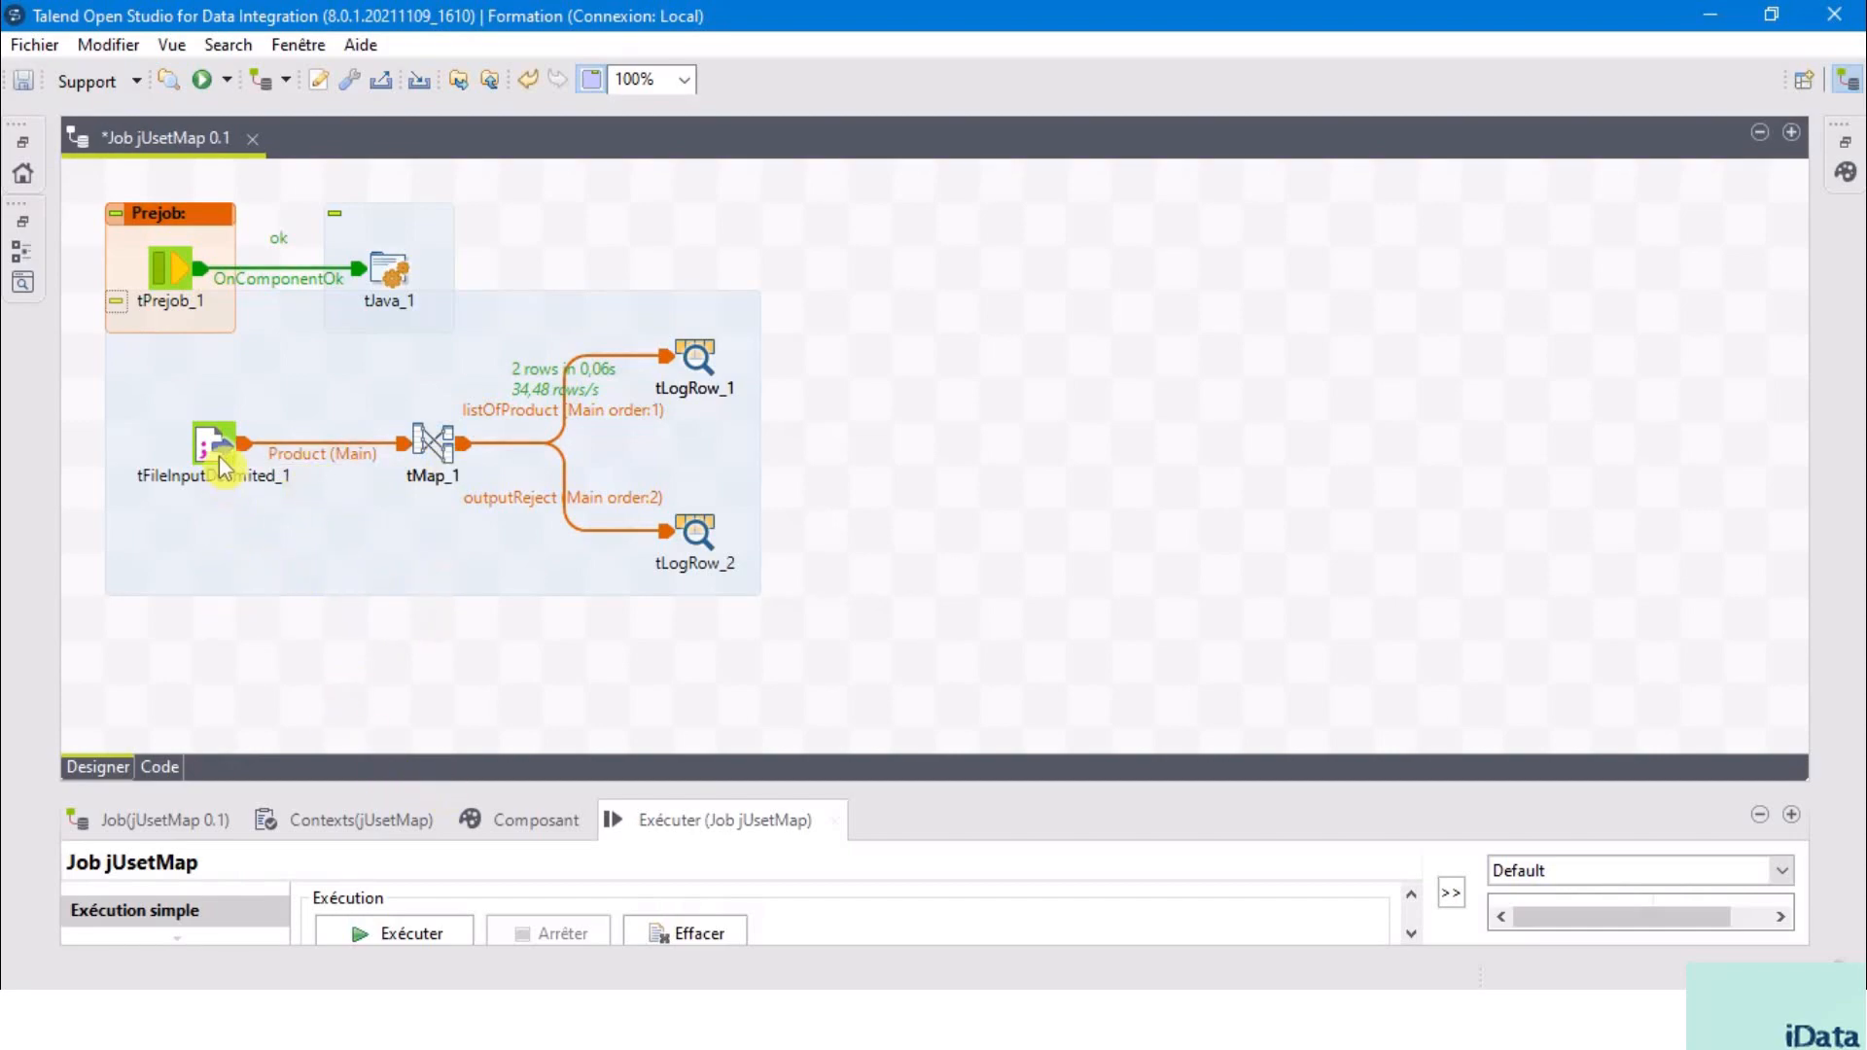
- Add a second tFileInputDelimited component to the job and place it directly below tMap_1
{"action": "left_click", "coordinate": [364, 675]}
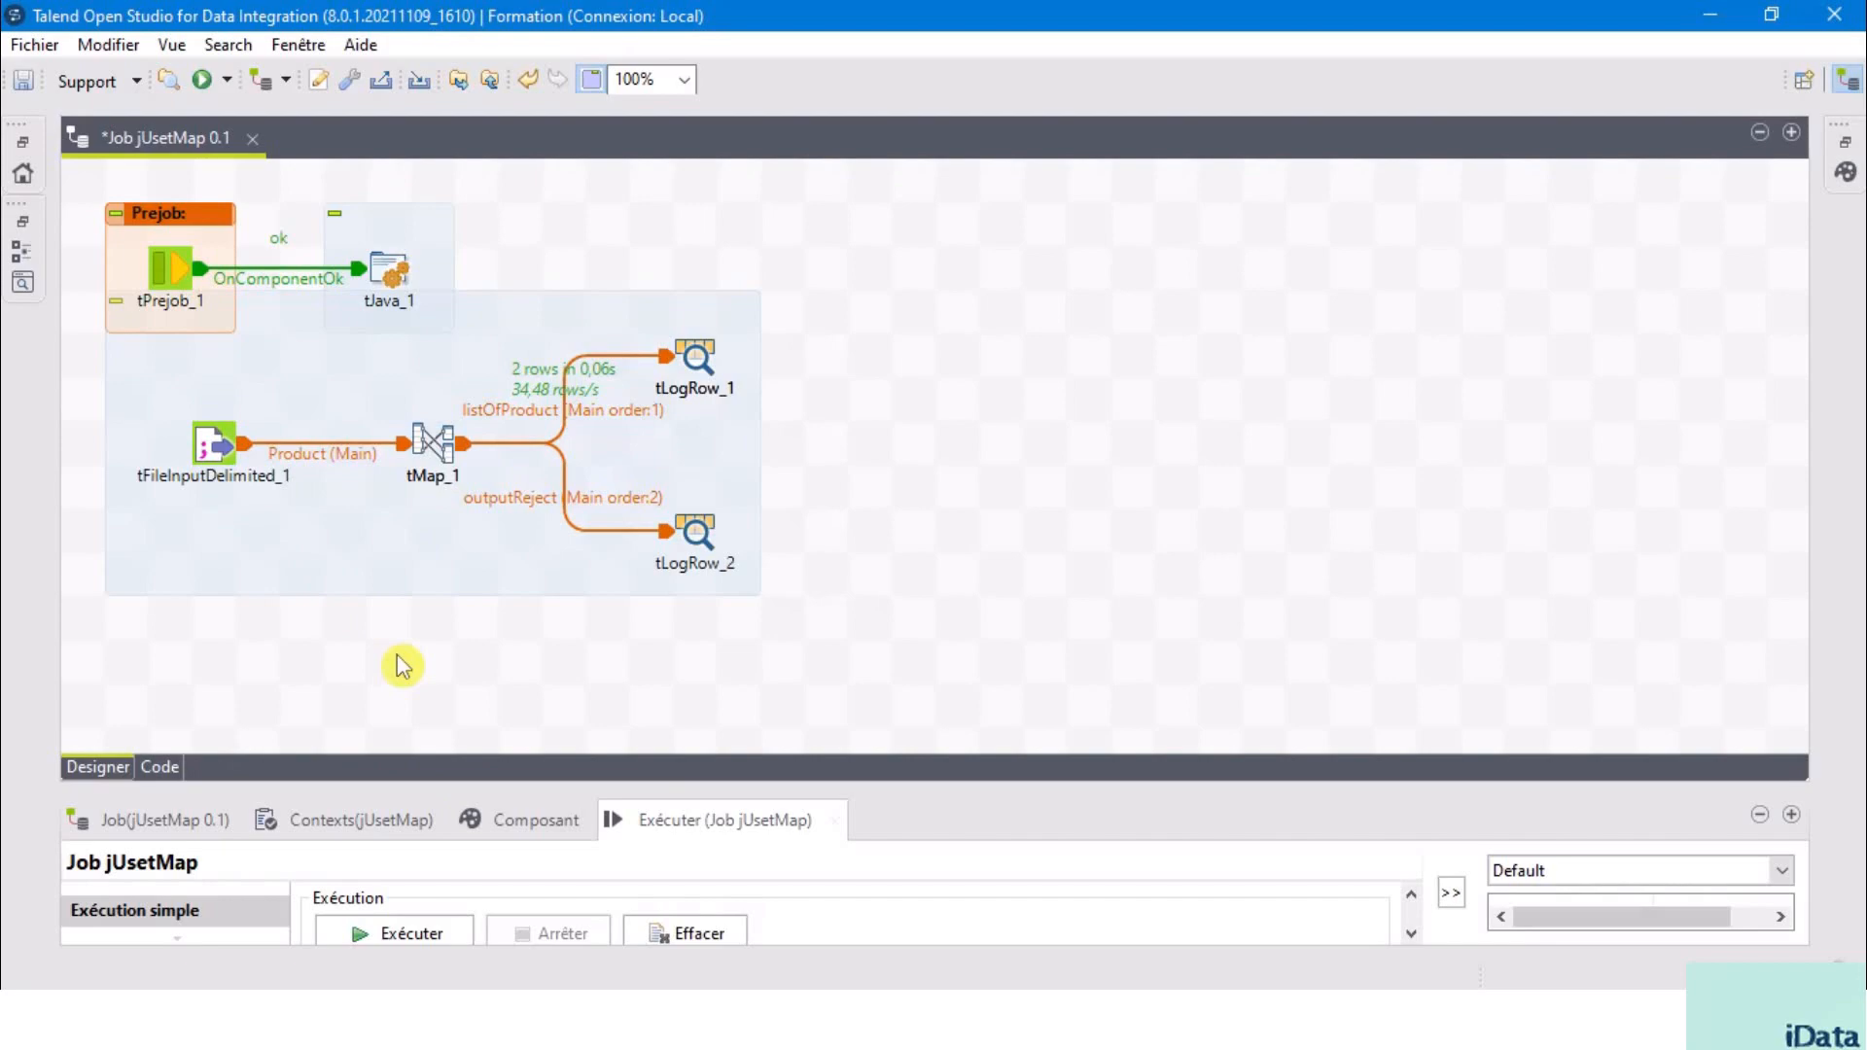
{"action": "type", "text": "tfile"}
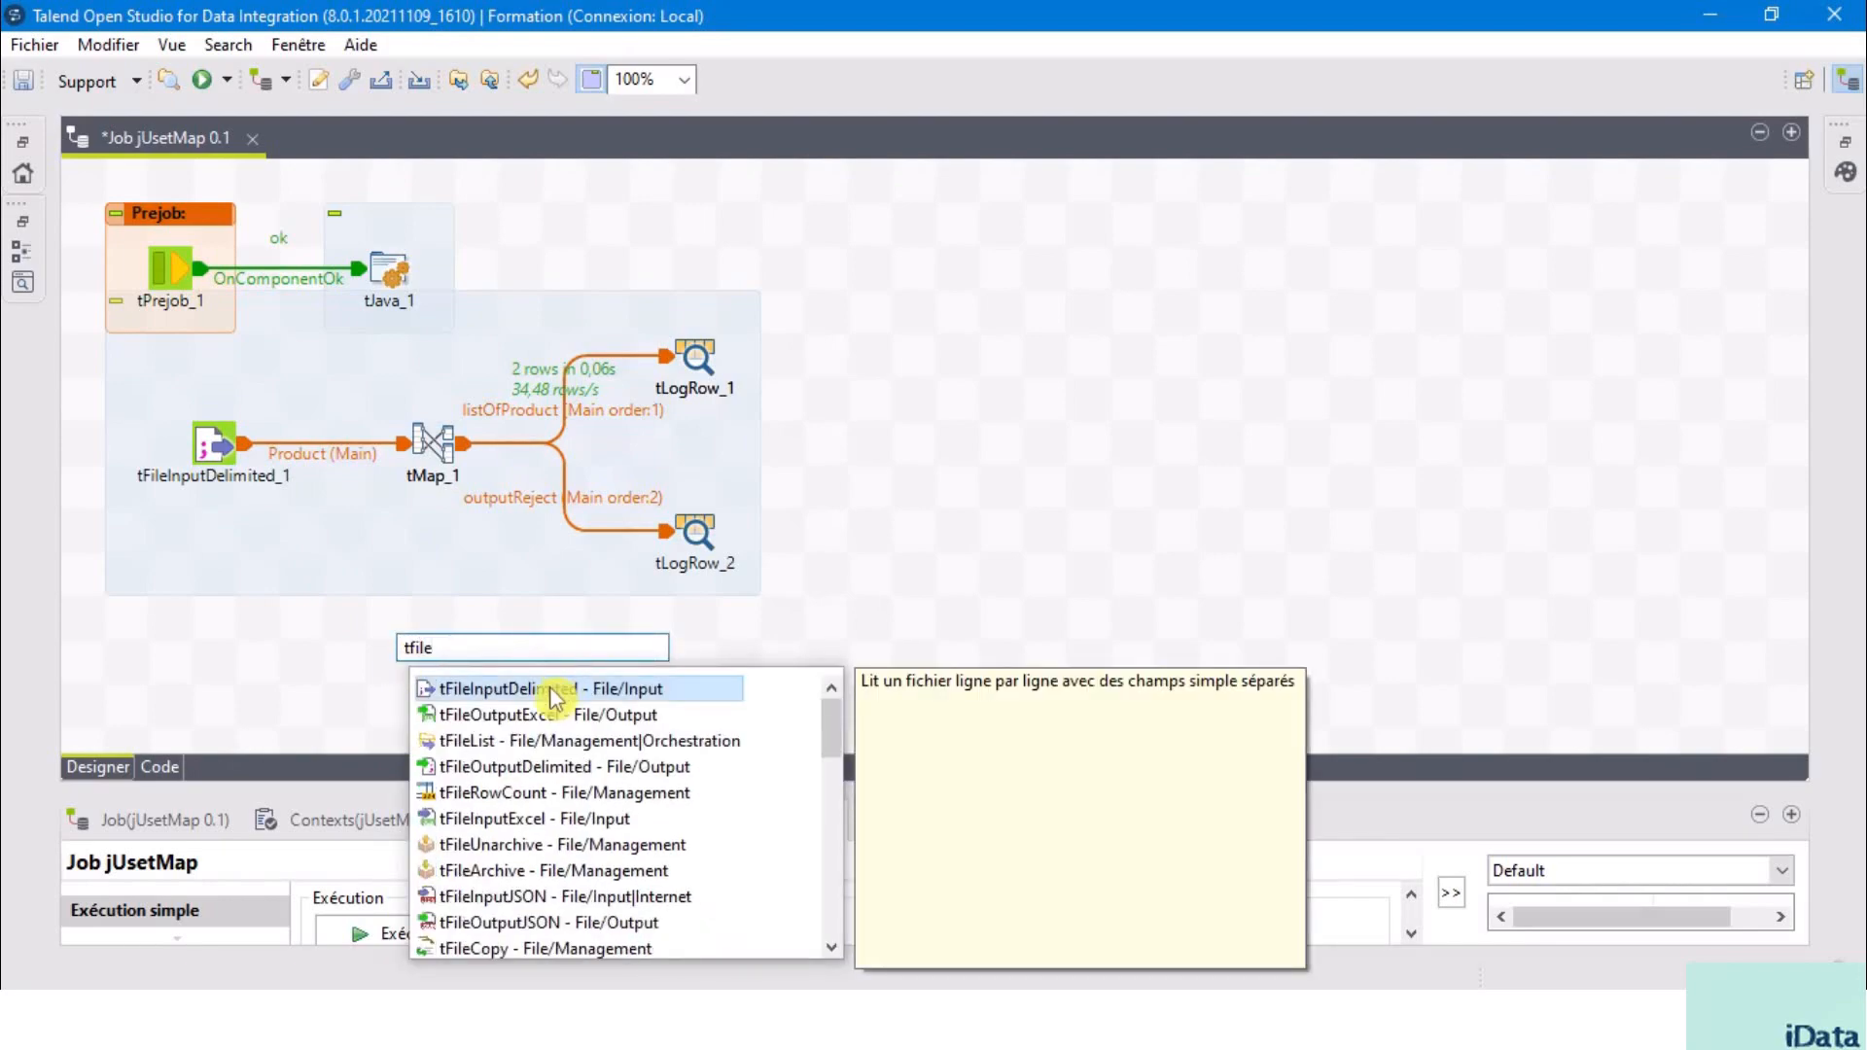
{"action": "left_click", "coordinate": [534, 692]}
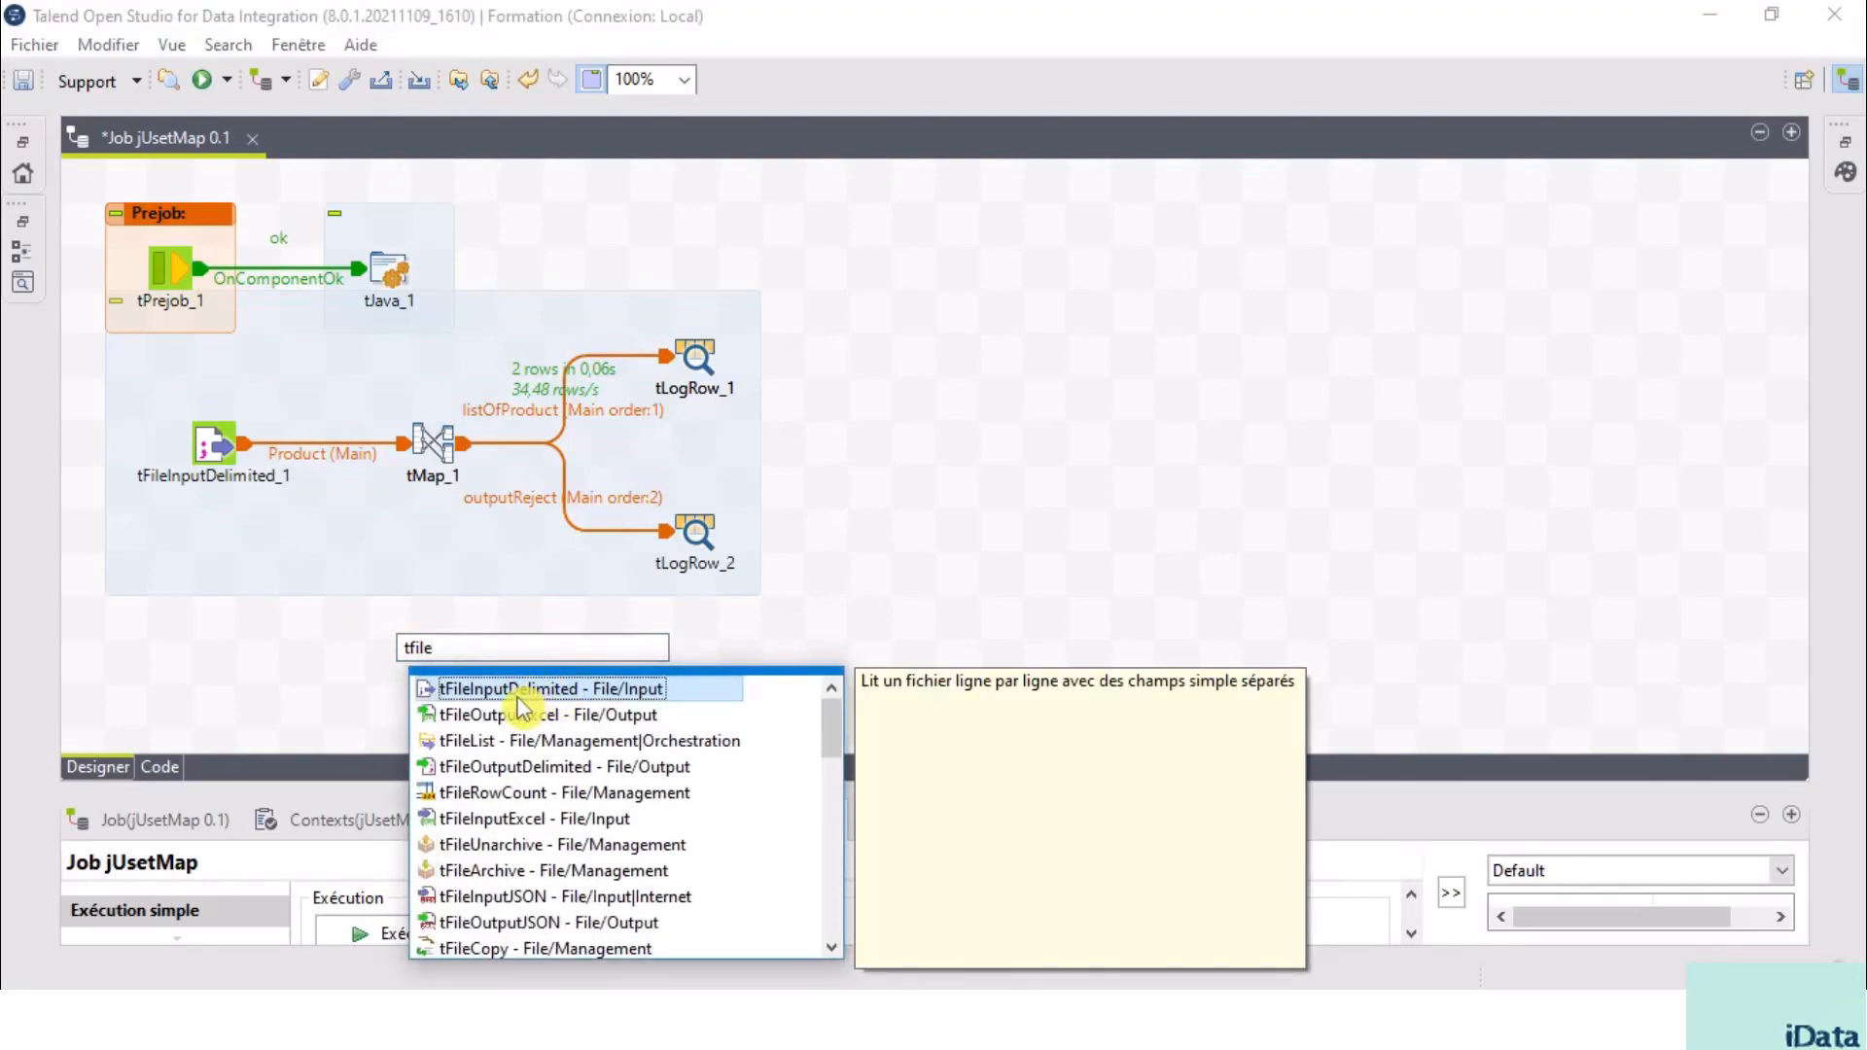
{"action": "double_click", "coordinate": [520, 697]}
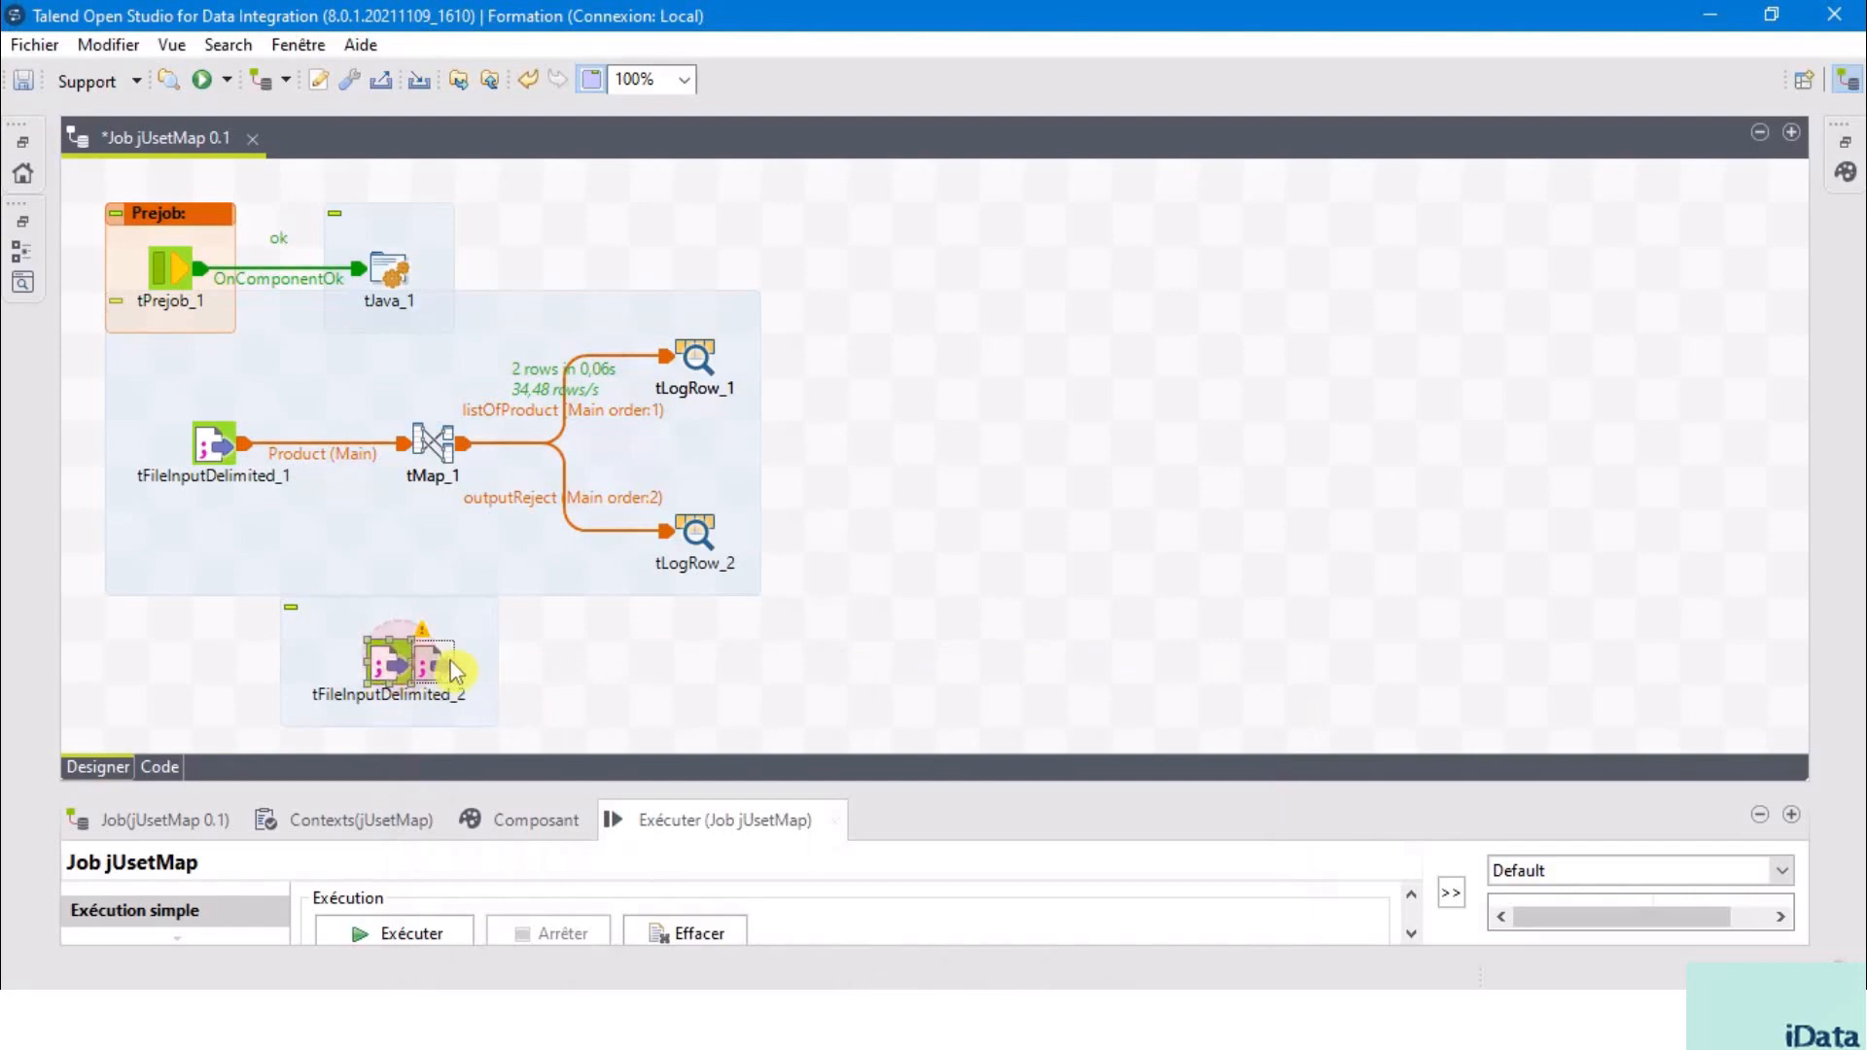
{"action": "left_click_drag", "start_coordinate": [455, 671], "coordinate": [442, 645]}
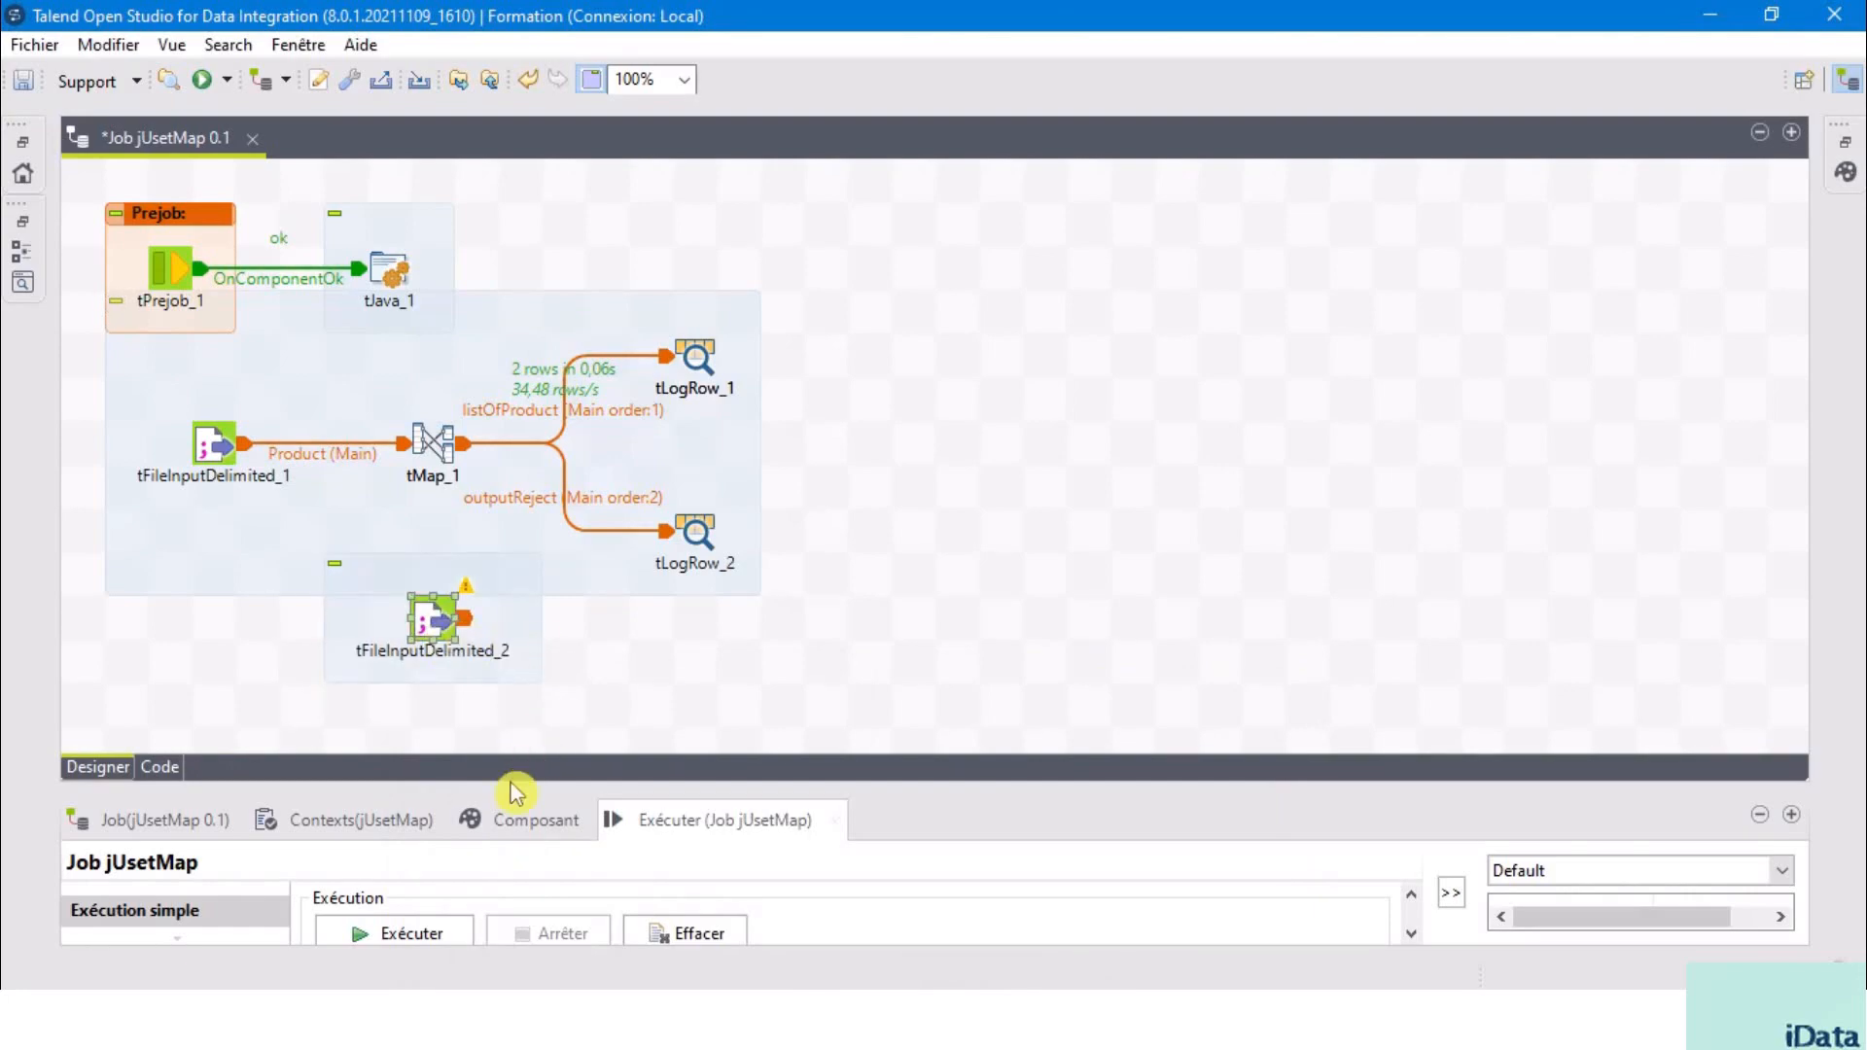
{"action": "key", "text": "alt"}
{"action": "left_click", "coordinate": [797, 646]}
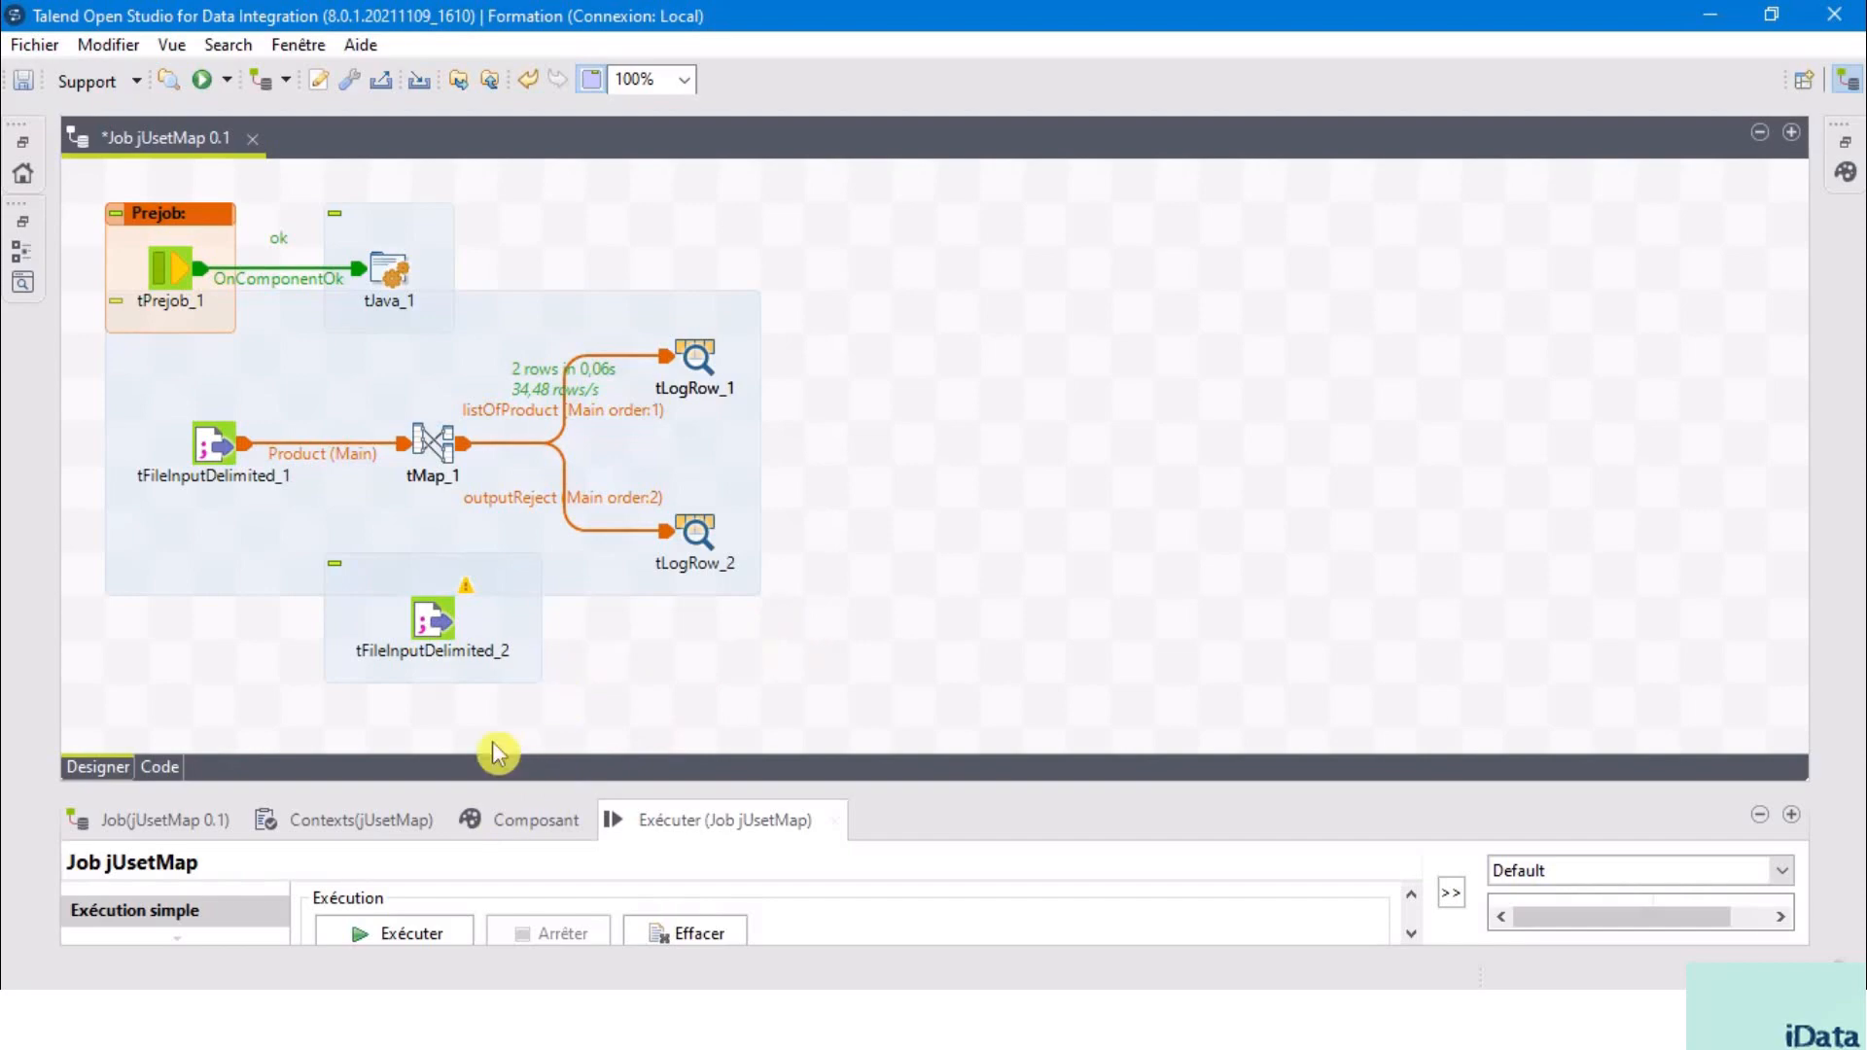
- Set the file name of tFileInputDelimited_2 to "C:/Formation Talend/Other Files/SOUS_CATEGORIE.csv" in its component settings
{"action": "double_click", "coordinate": [433, 619]}
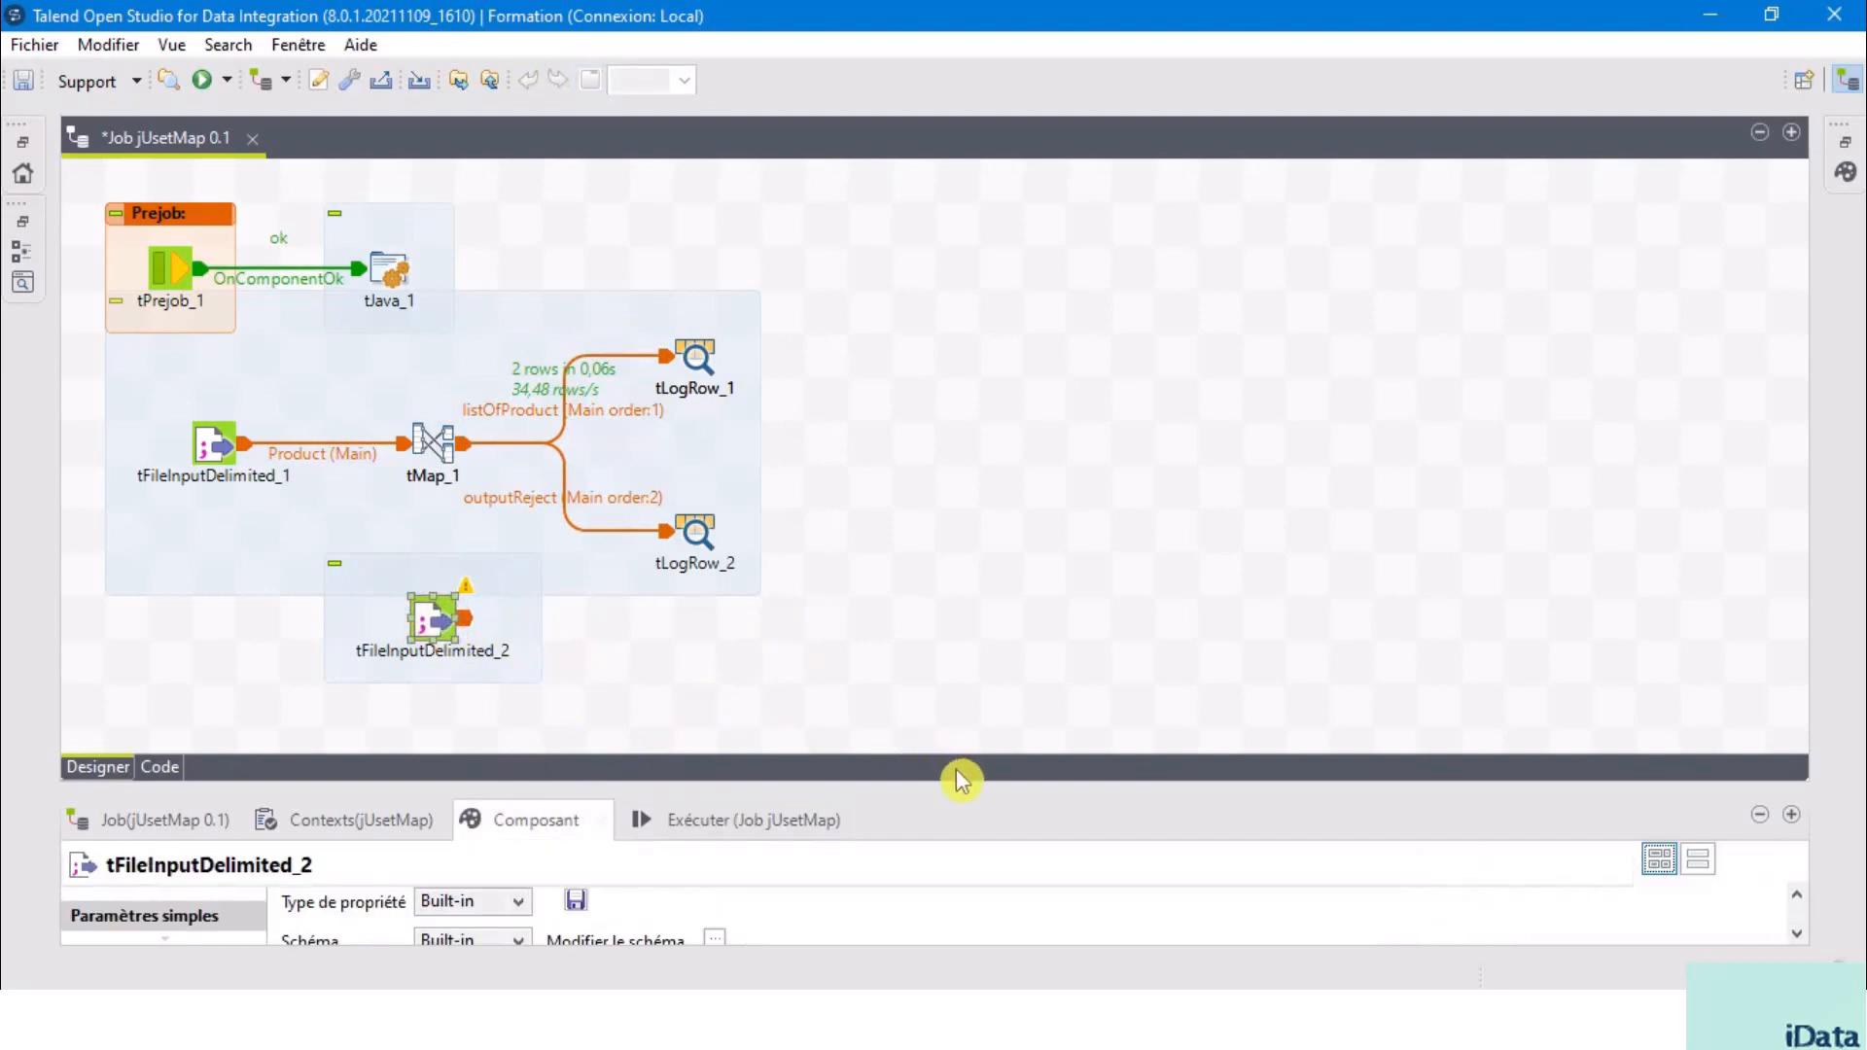
{"action": "left_click_drag", "start_coordinate": [954, 788], "coordinate": [1002, 498]}
{"action": "scroll", "coordinate": [783, 302], "scroll_direction": "down", "scroll_amount": 1}
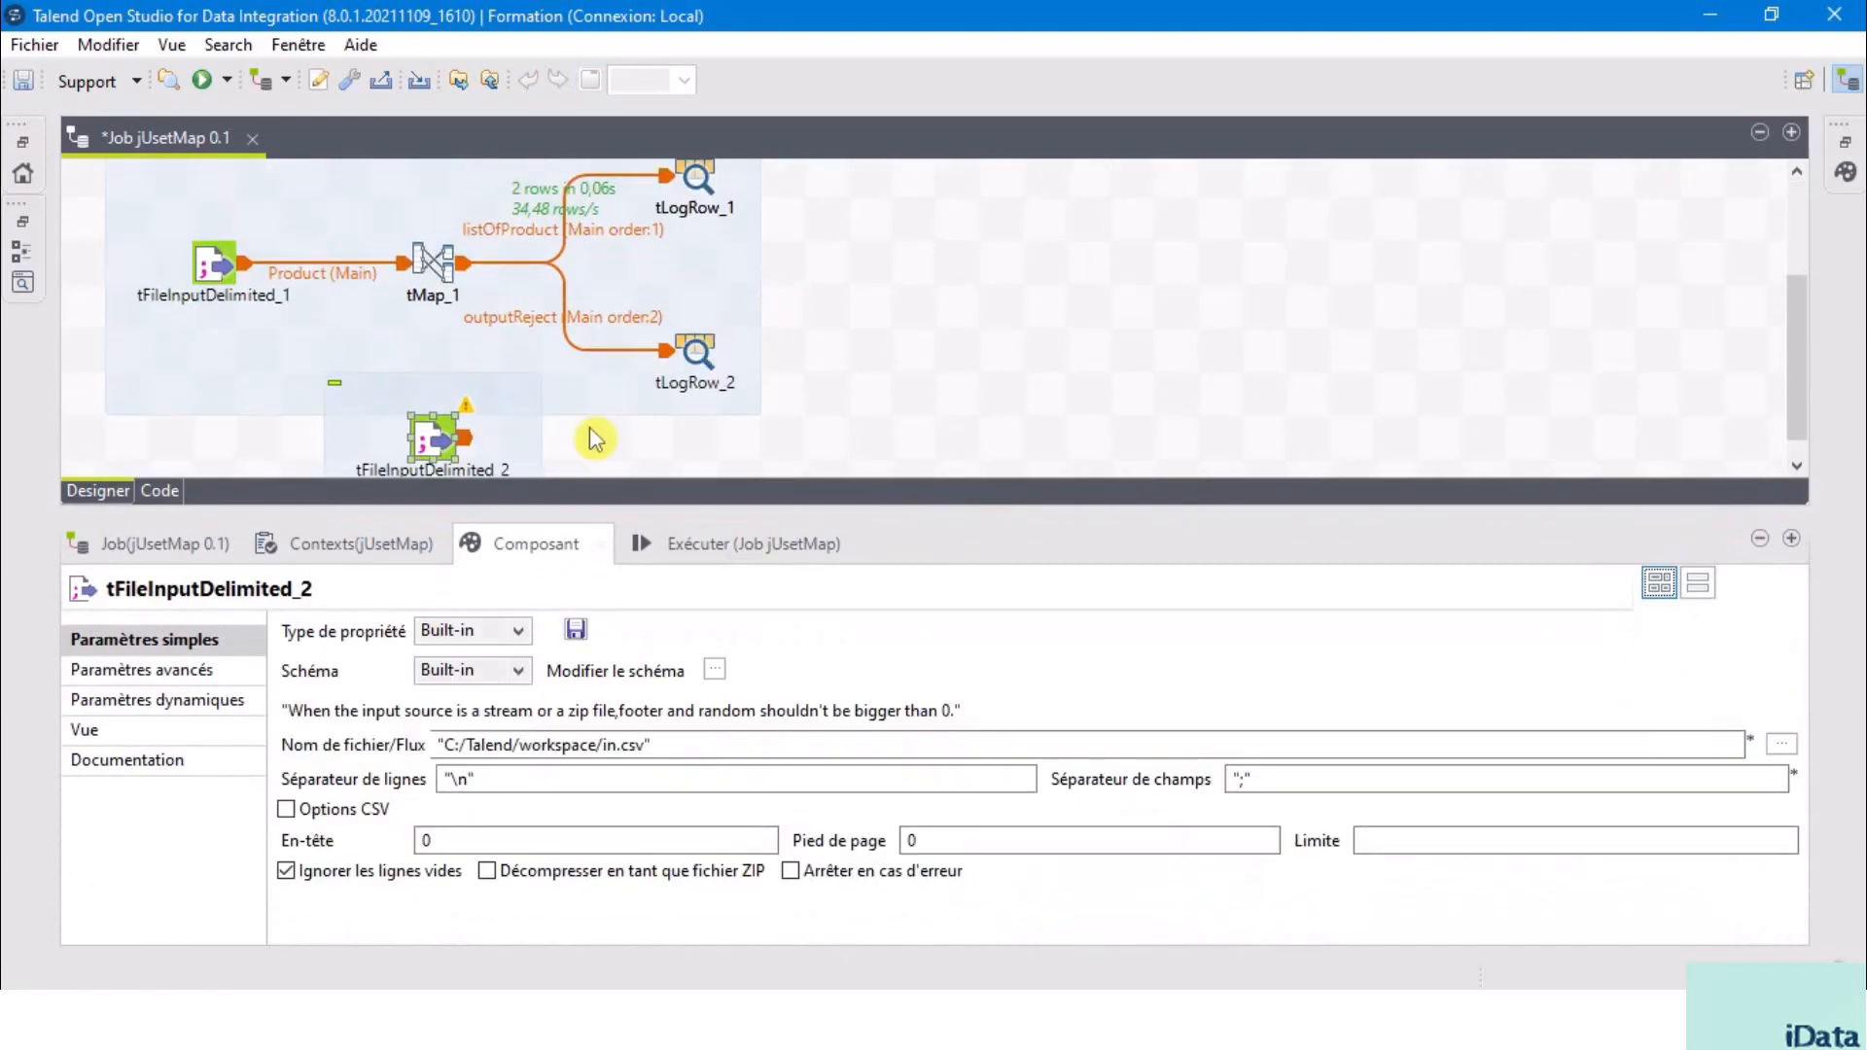
{"action": "left_click", "coordinate": [443, 745]}
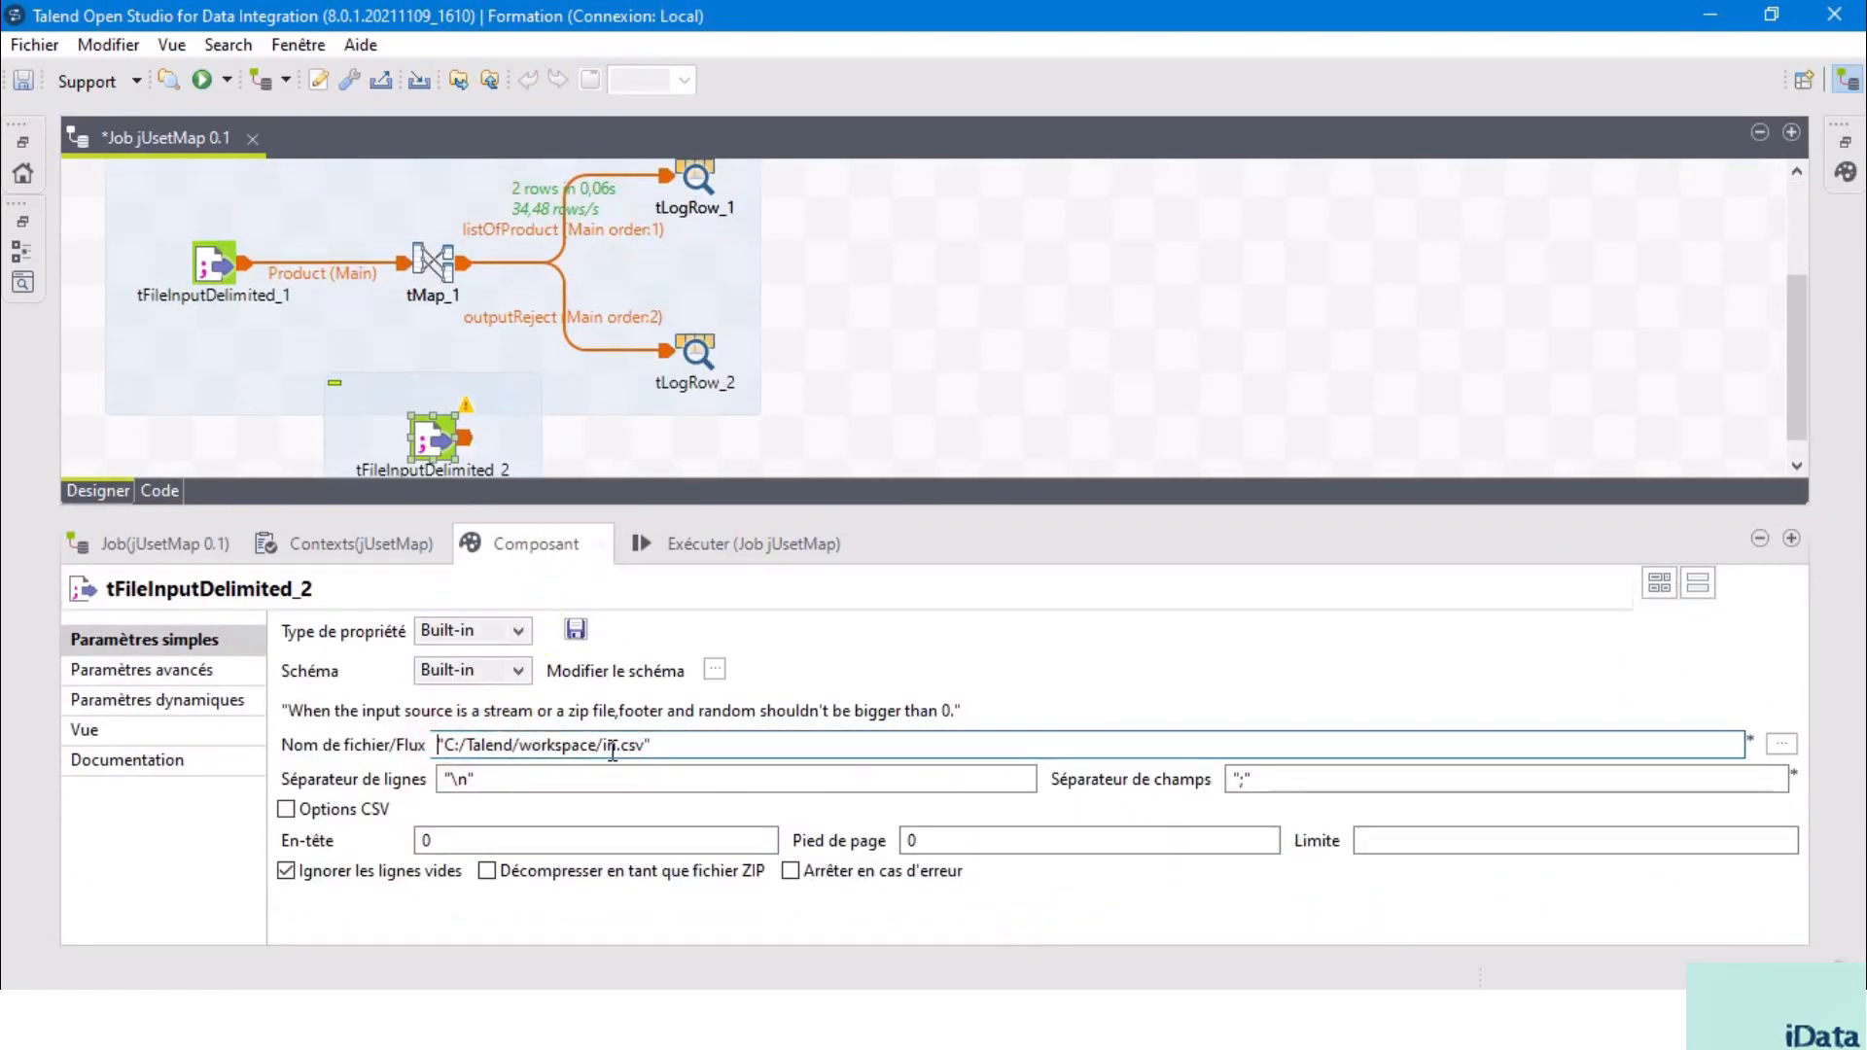
{"action": "key", "text": "ctrl+a"}
{"action": "type", "text": "\"C:/Formation Talend/Other Files/SOUS_CATEGORIE.csv\""}
{"action": "left_click", "coordinate": [878, 747]}
{"action": "left_click", "coordinate": [434, 745], "text": "shift"}
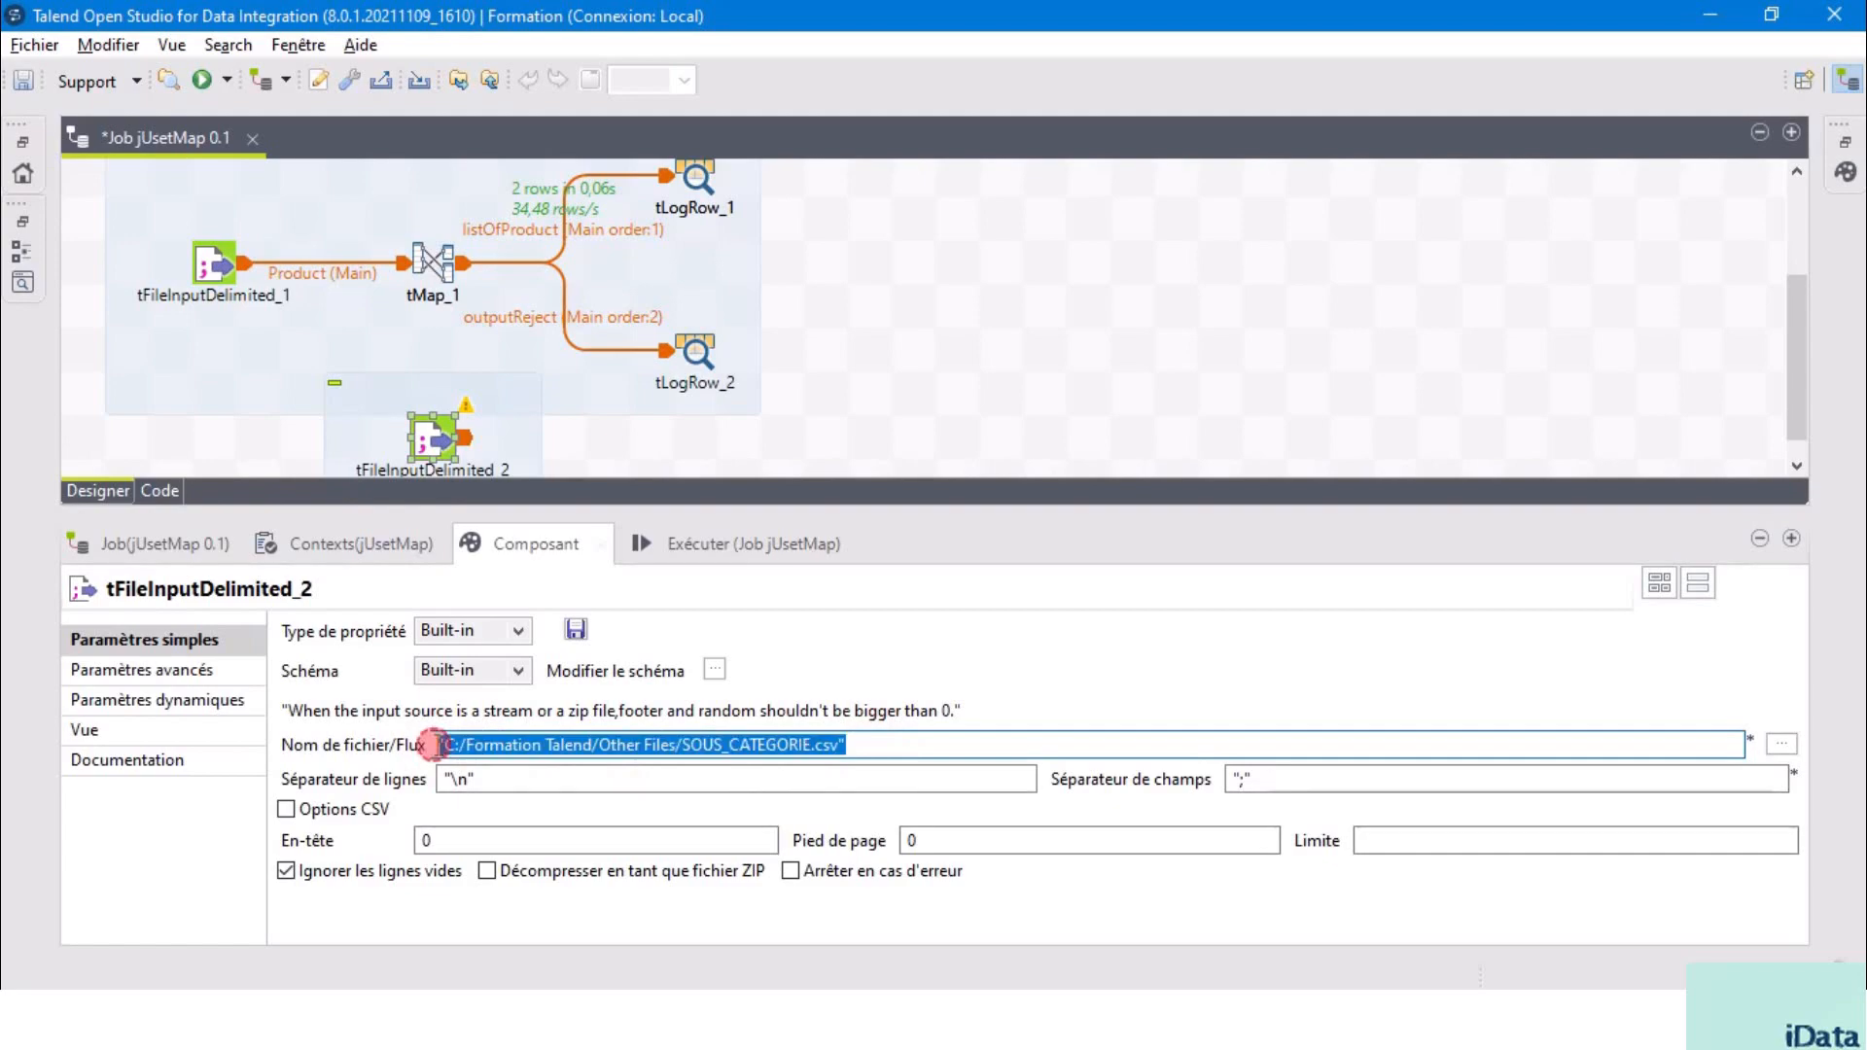
- Set the field separator of tFileInputDelimited_2 to "|" and its header to 1
{"action": "left_click", "coordinate": [1241, 782]}
{"action": "type", "text": ";"}
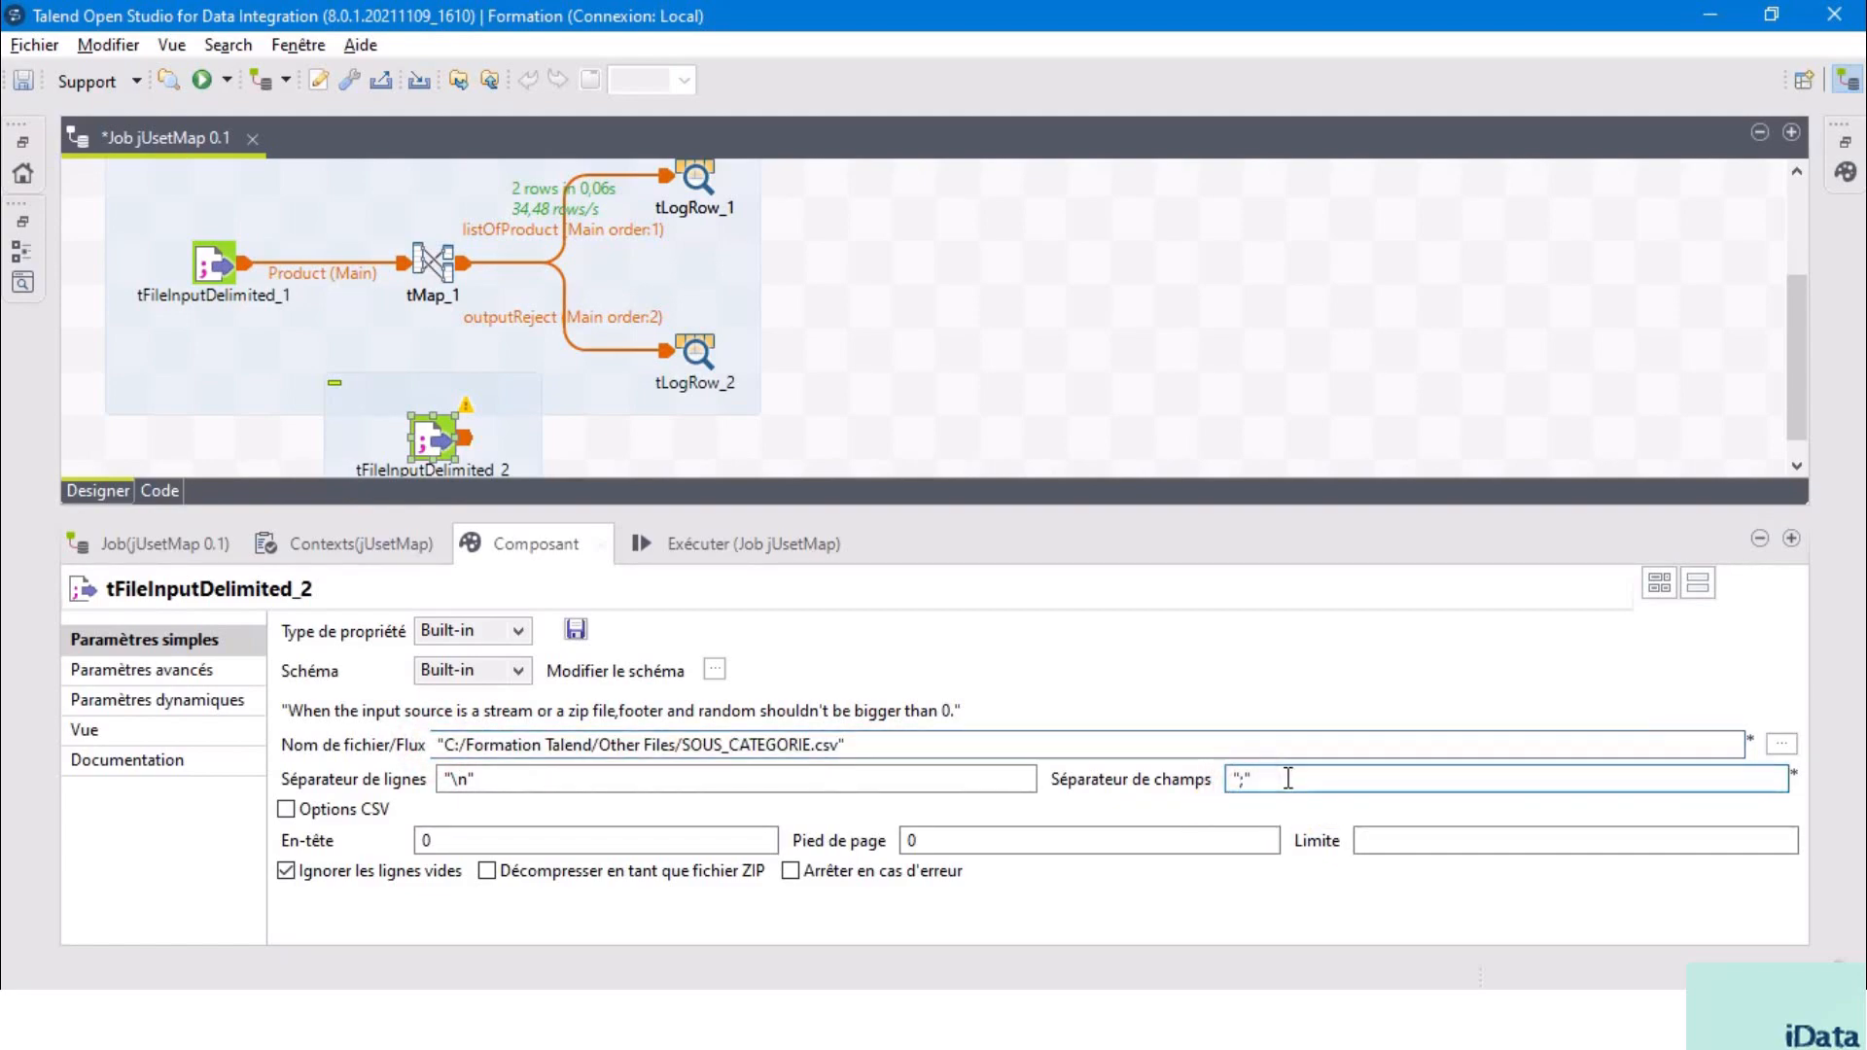
{"action": "type", "text": "|"}
{"action": "left_click", "coordinate": [479, 844]}
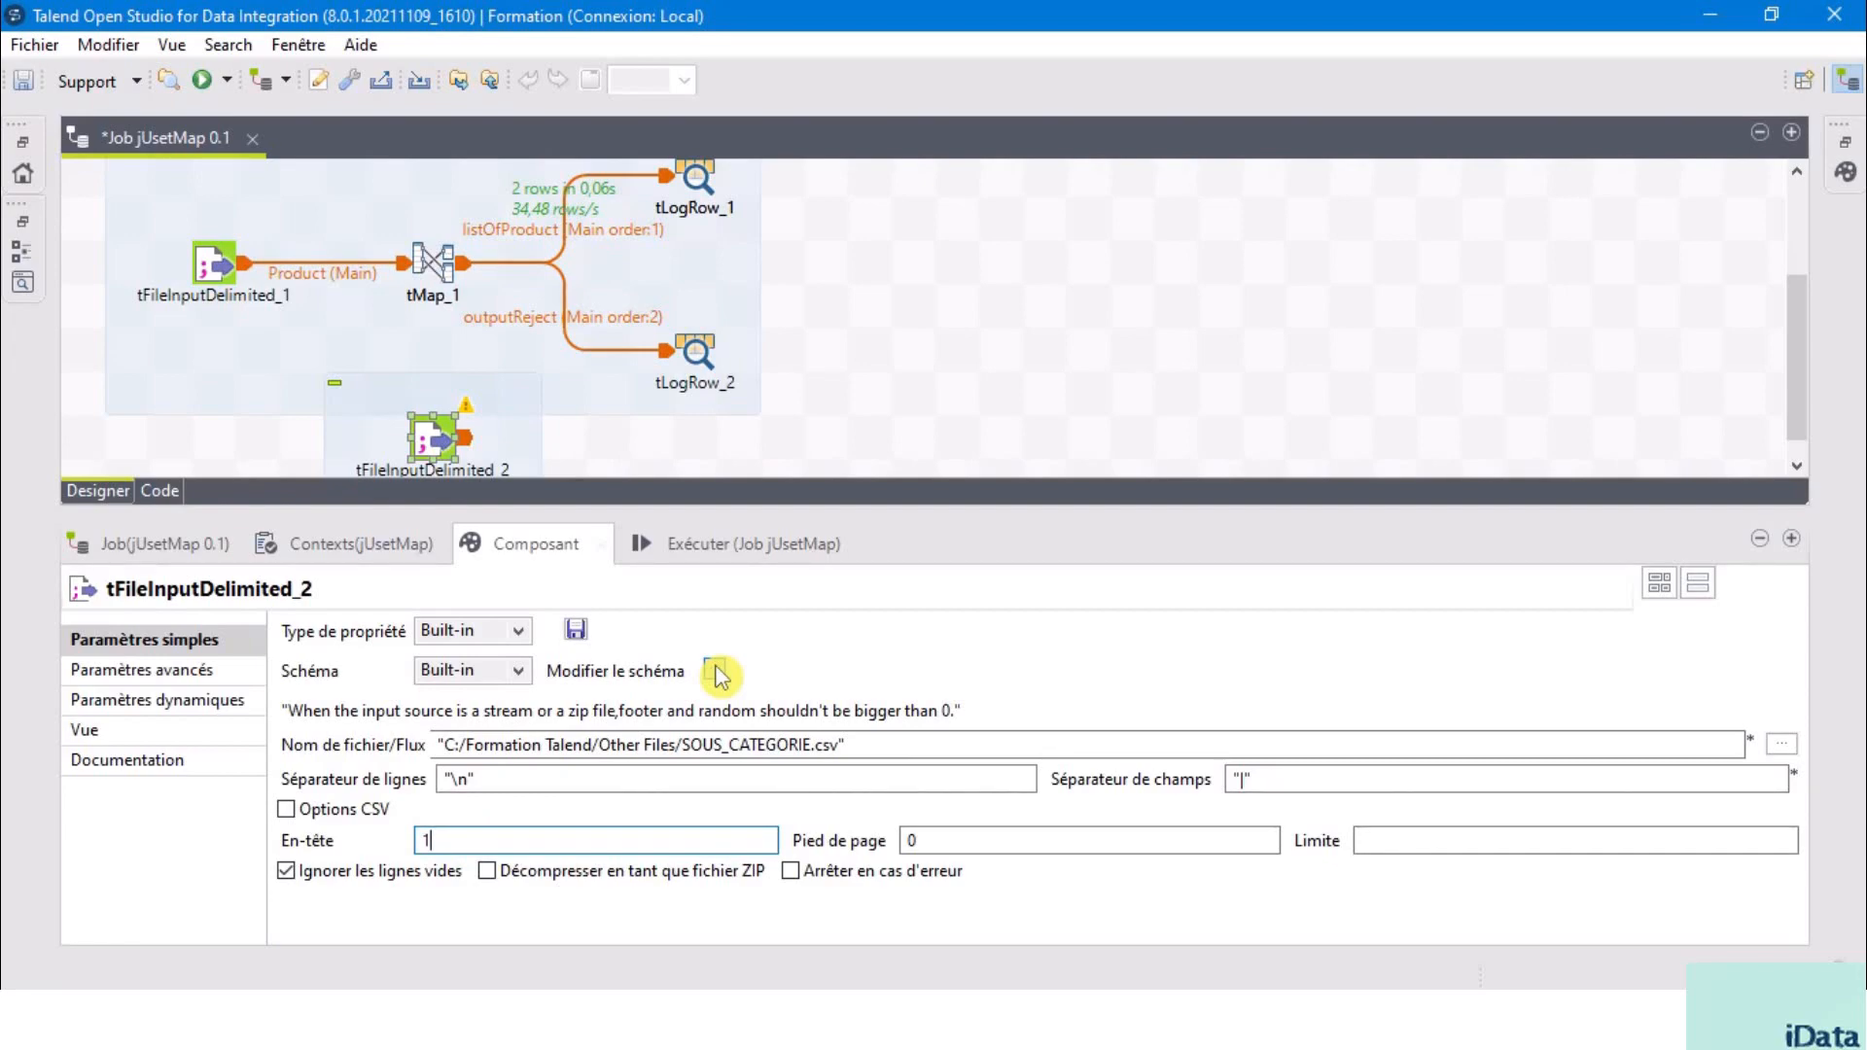
- Define the schema of tFileInputDelimited_2 with the String columns CD_SOUS_CATEGORIE, LB_SOUS_CATEGORIE and CD_CATEGORIE, taken from the header of SOUS_CATEGORIE.csv
{"action": "left_click", "coordinate": [715, 671]}
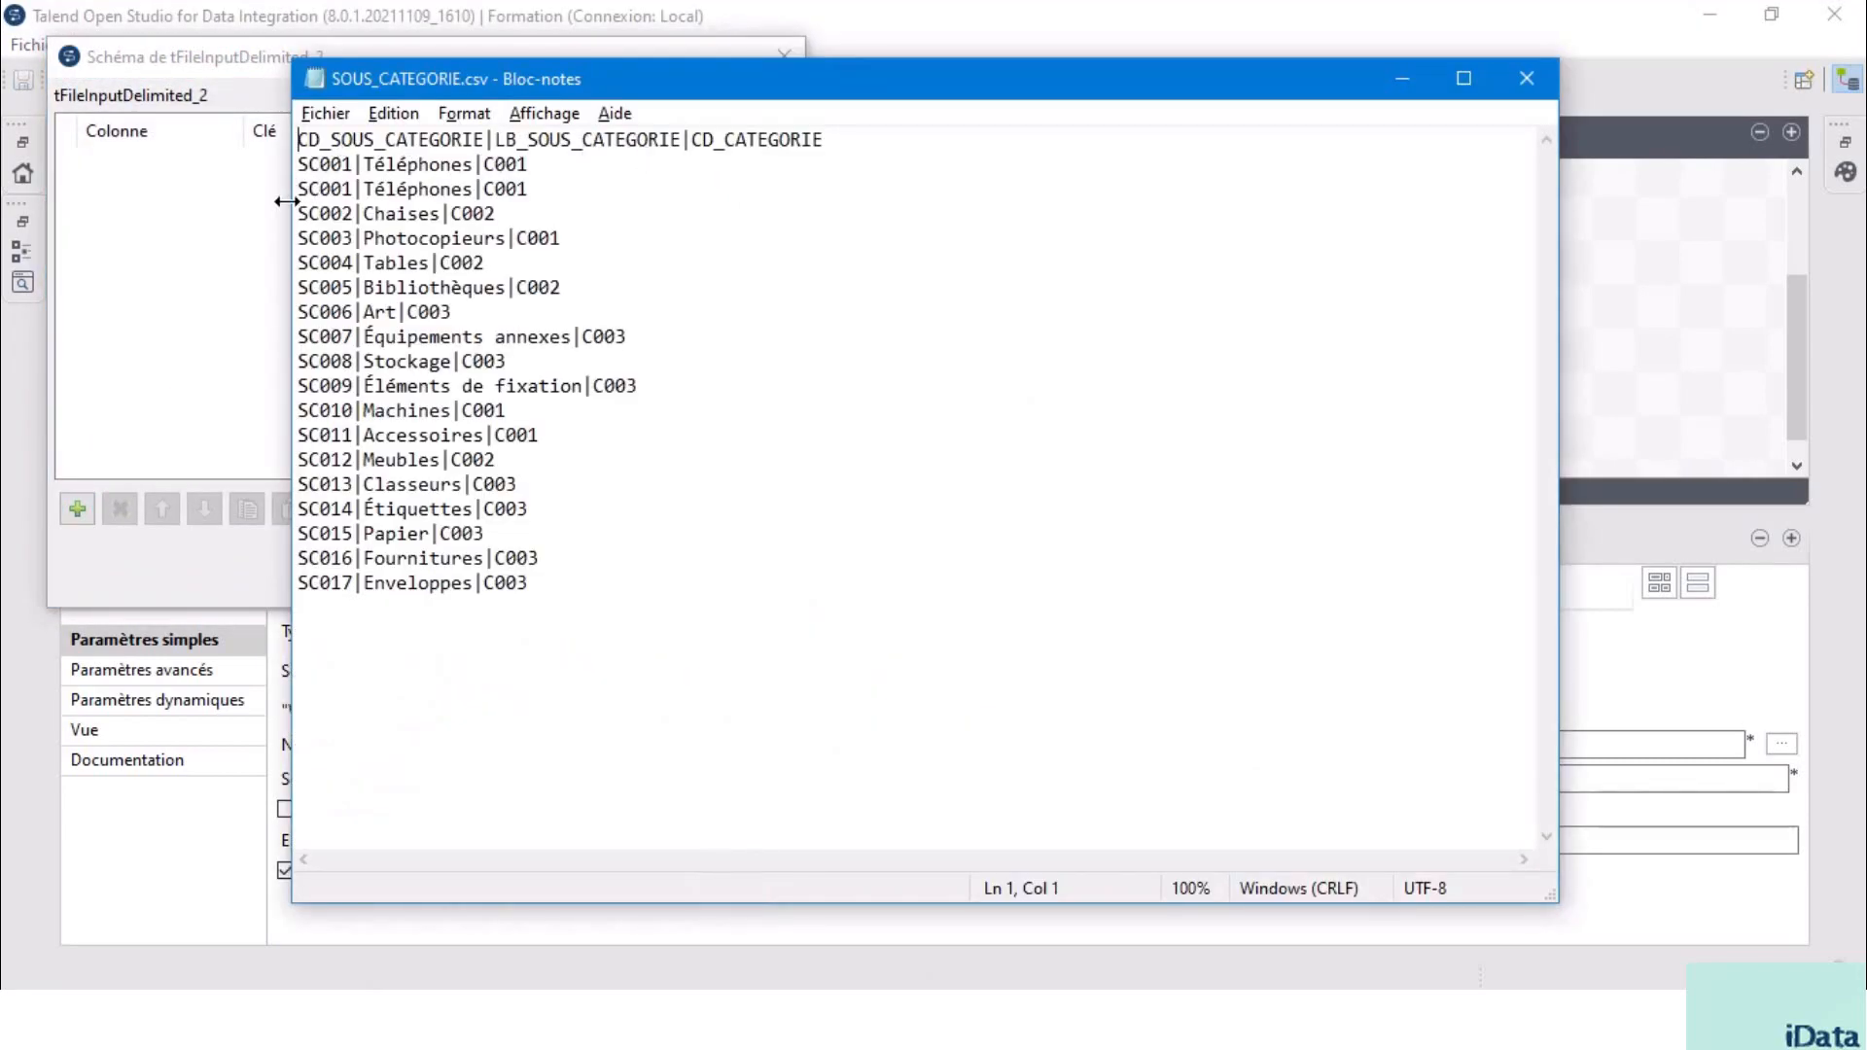
{"action": "left_click_drag", "start_coordinate": [287, 201], "coordinate": [590, 204]}
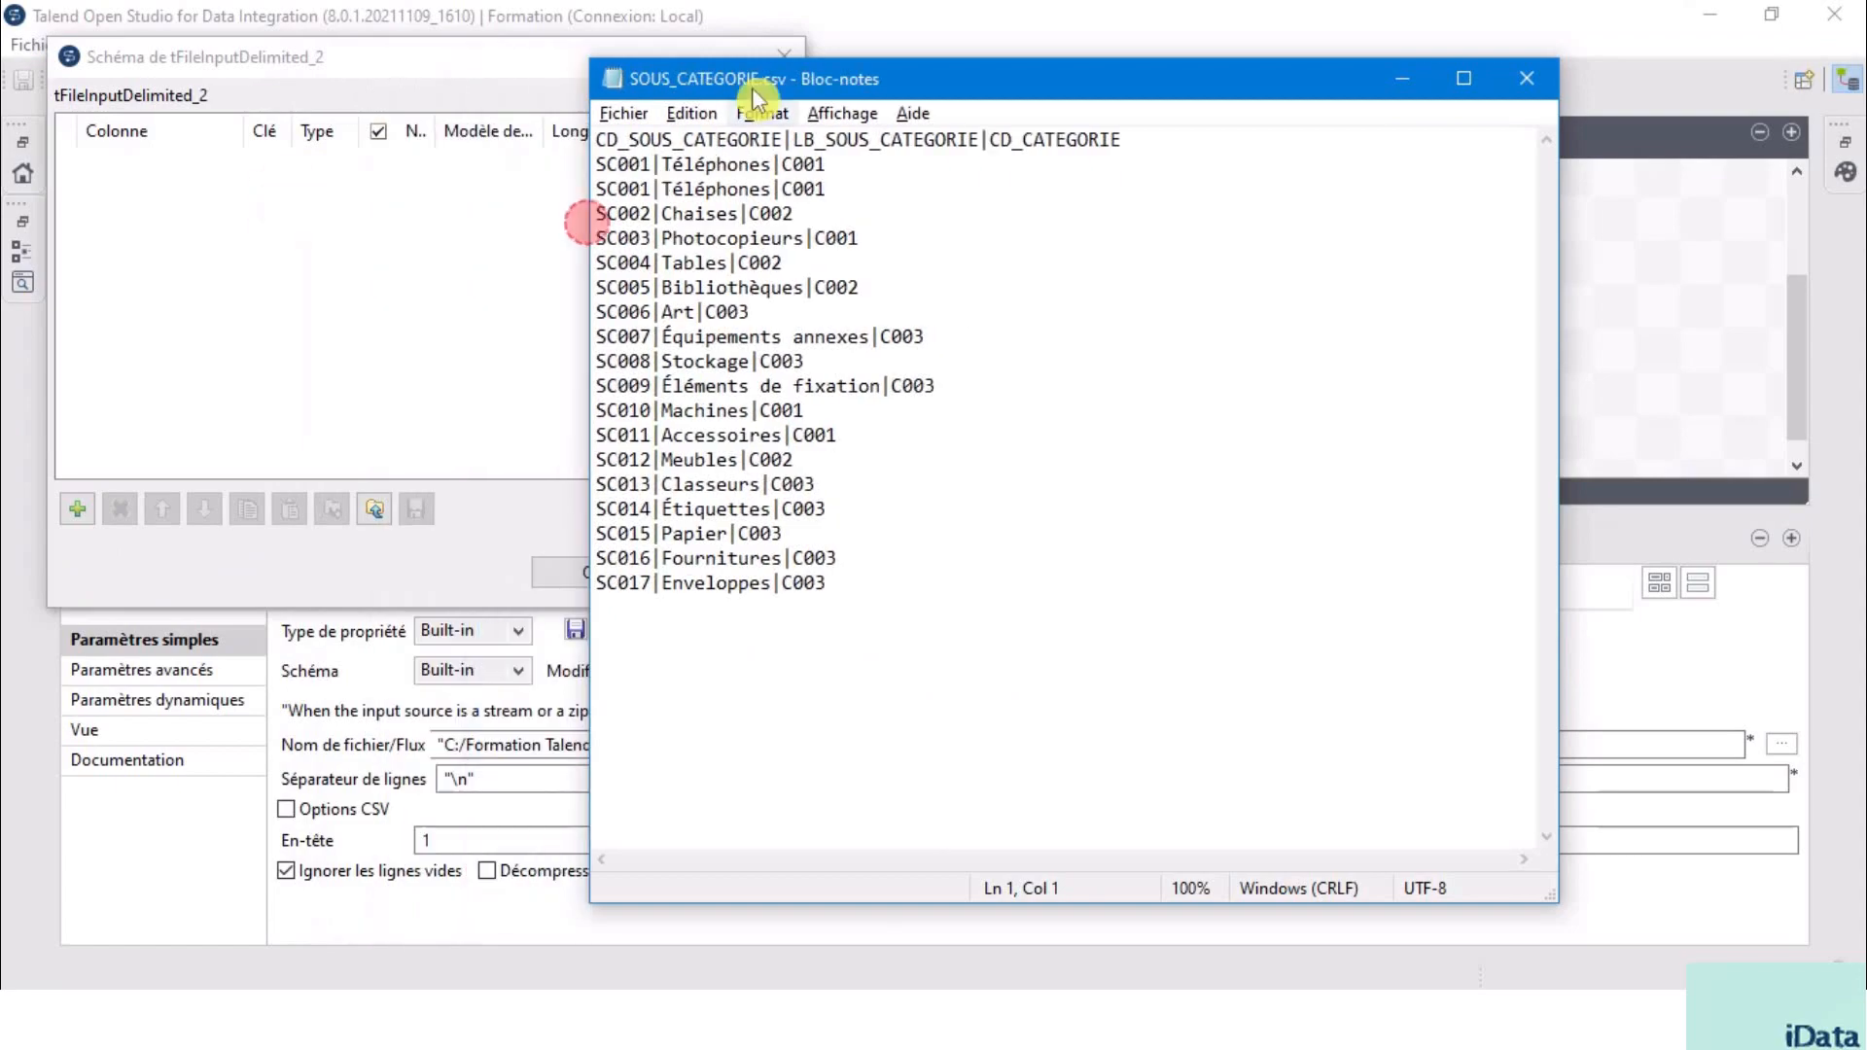
{"action": "left_click", "coordinate": [786, 141]}
{"action": "left_click", "coordinate": [1045, 139]}
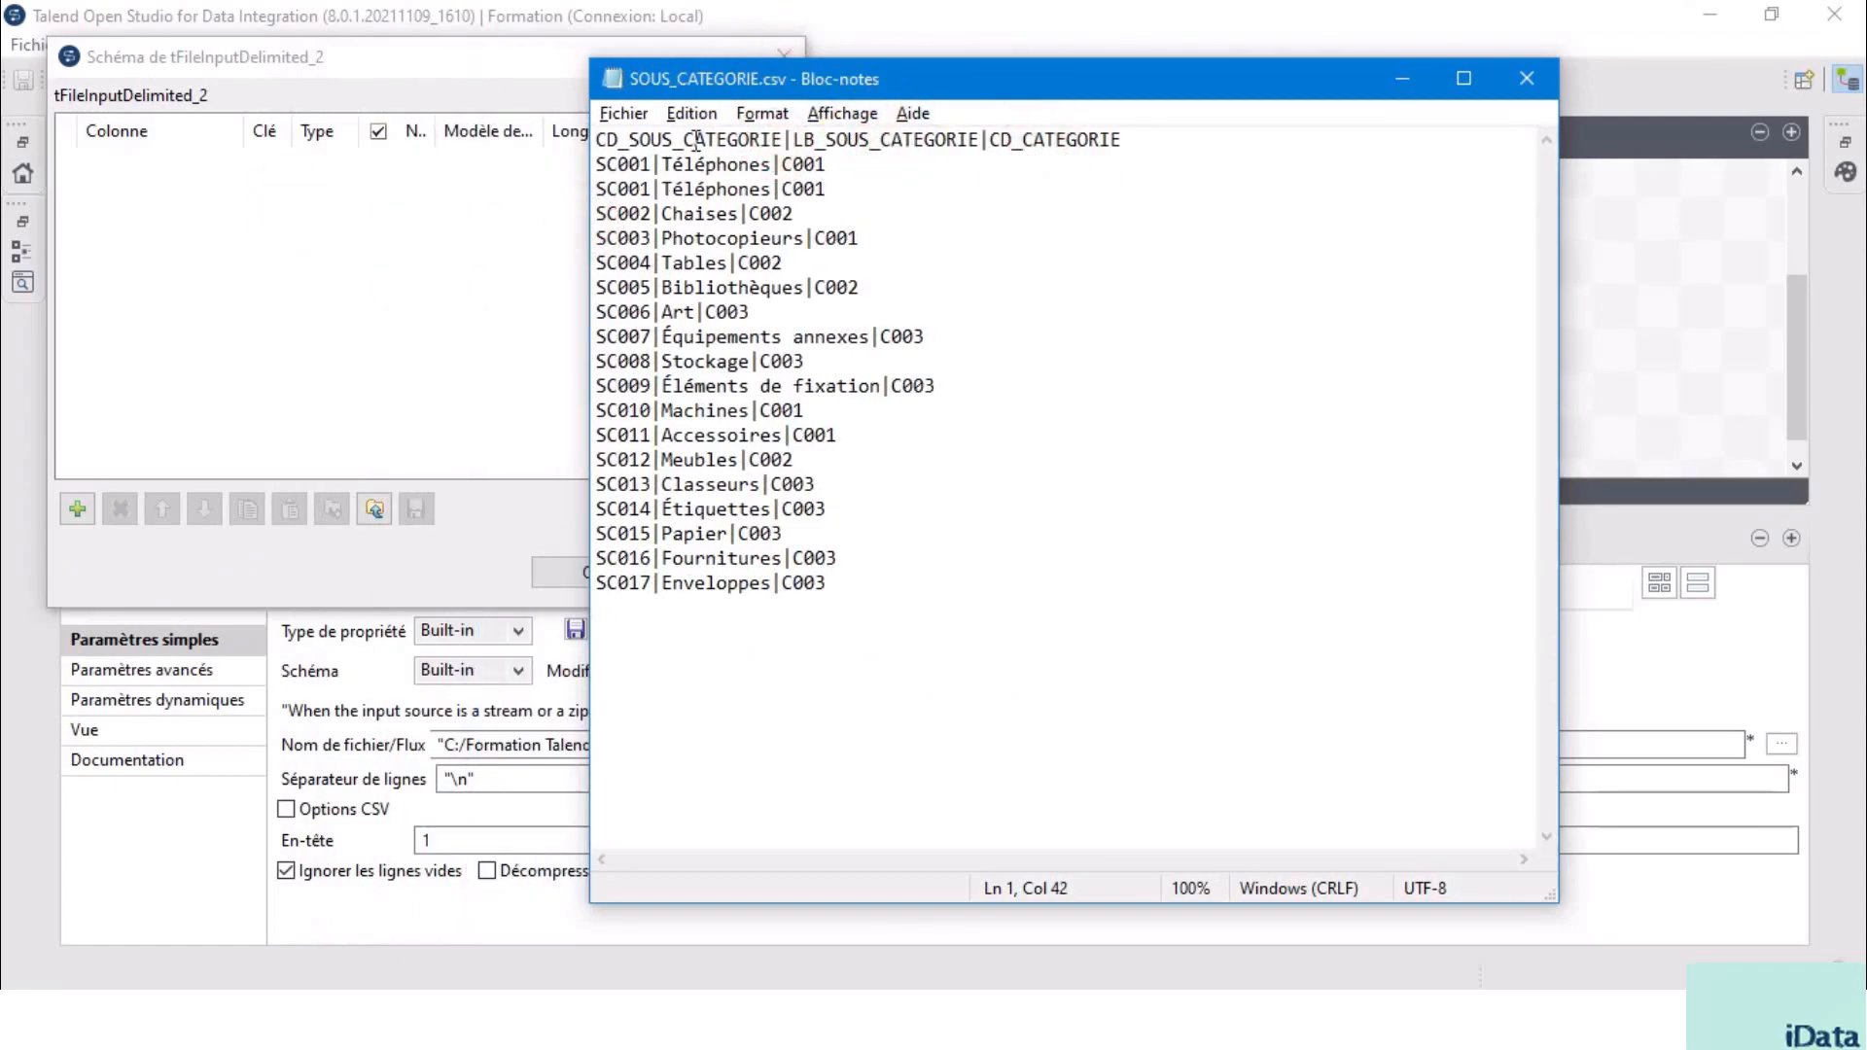
{"action": "left_click", "coordinate": [784, 141]}
{"action": "key", "text": "shift+Home"}
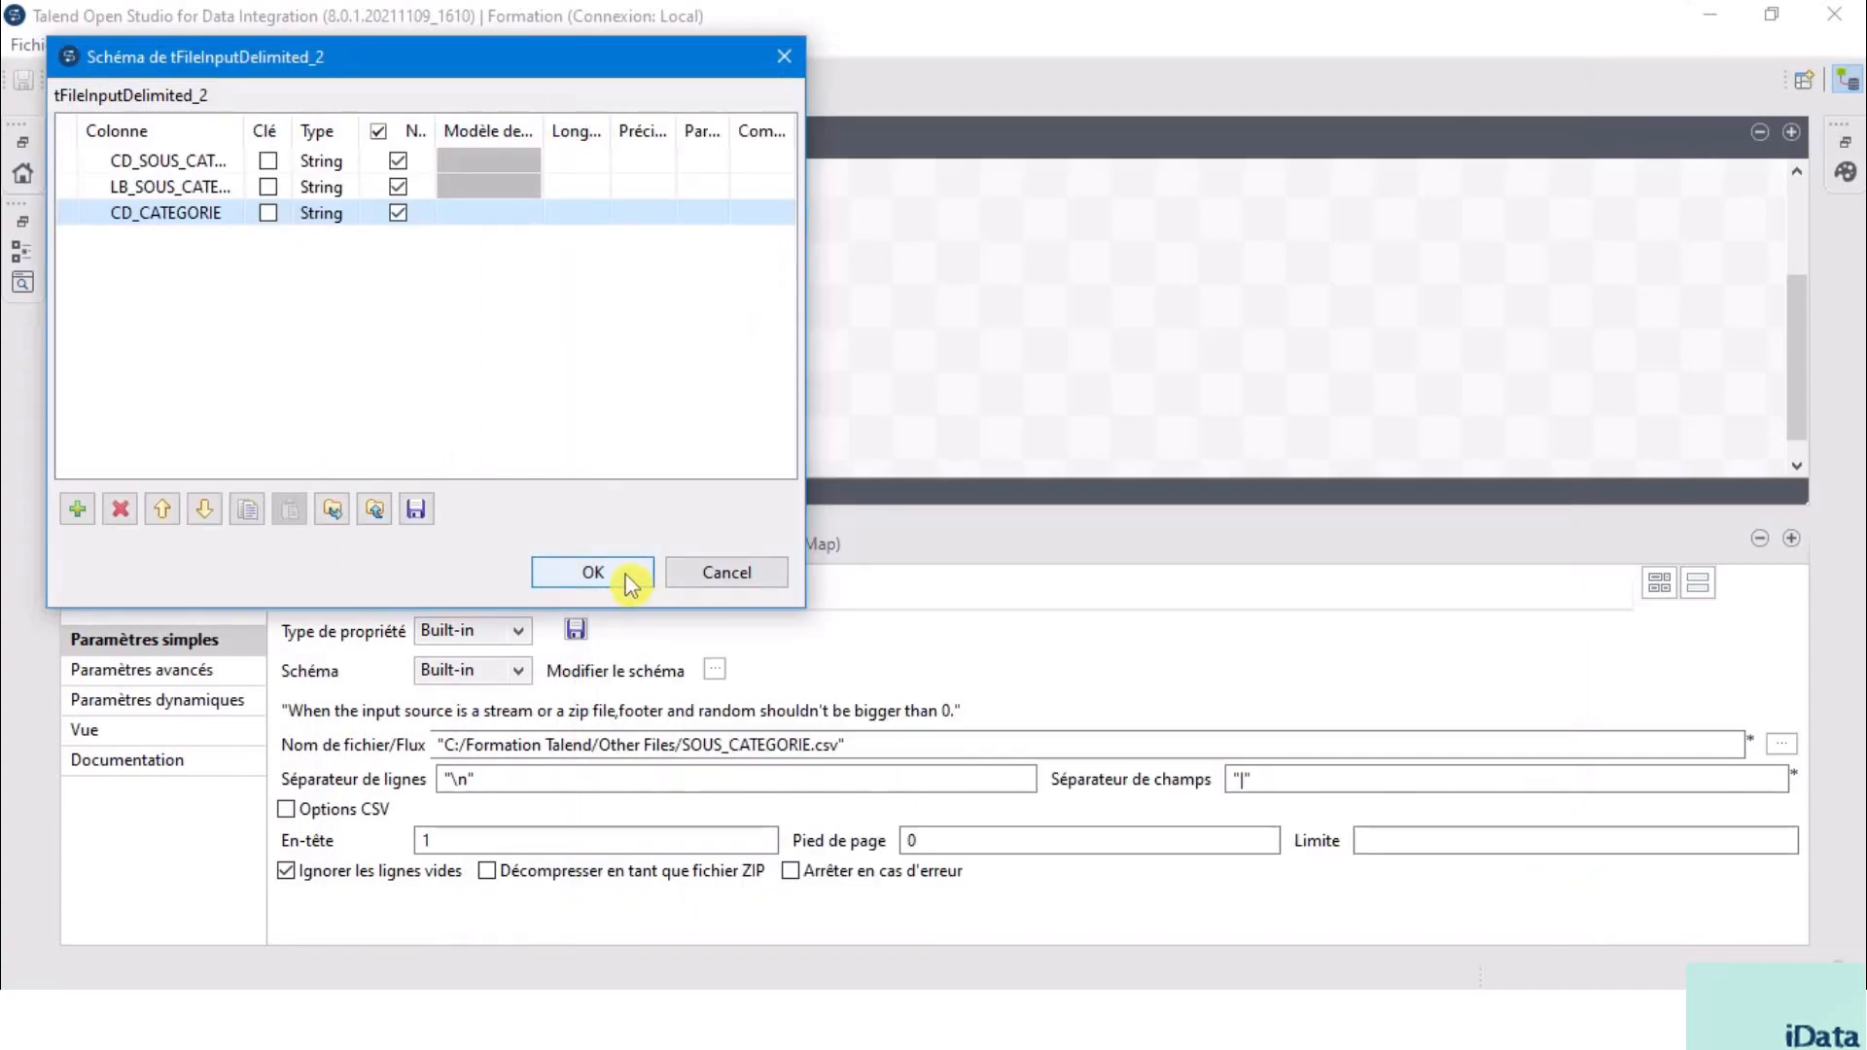
{"action": "left_click", "coordinate": [627, 581]}
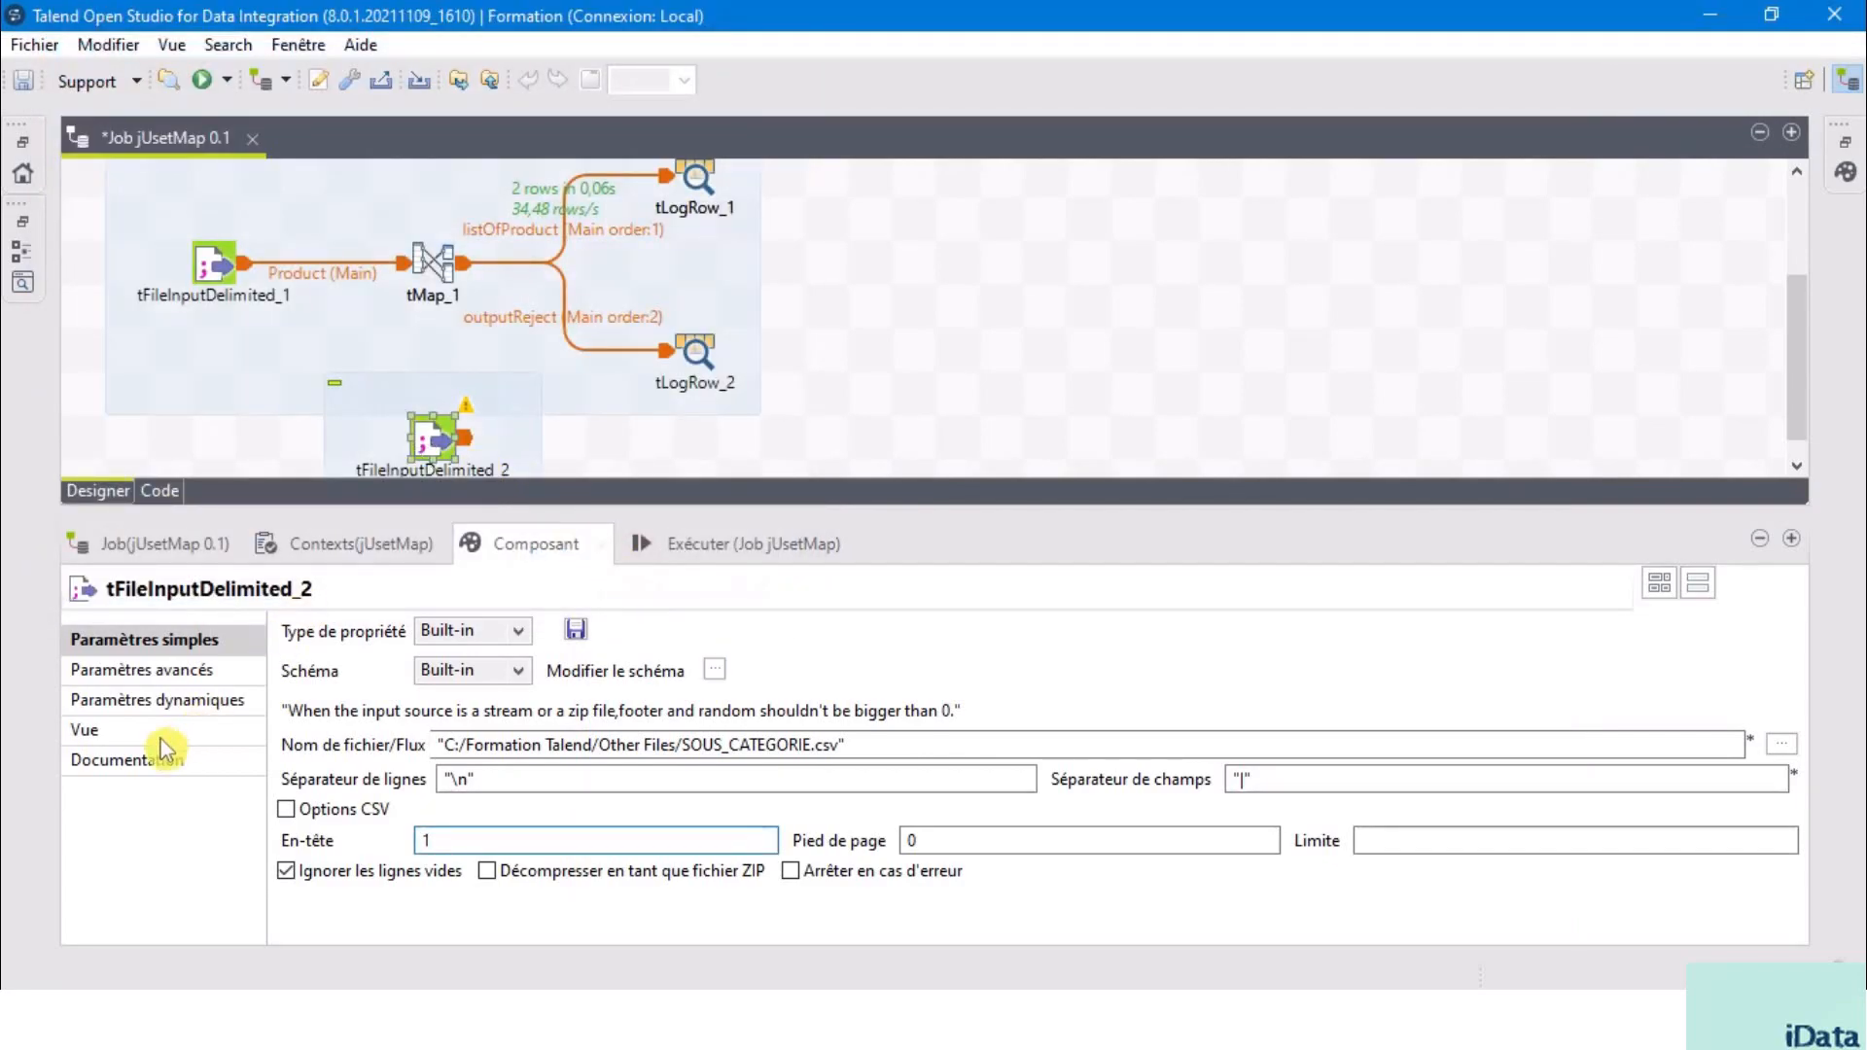
{"action": "right_click", "coordinate": [428, 439]}
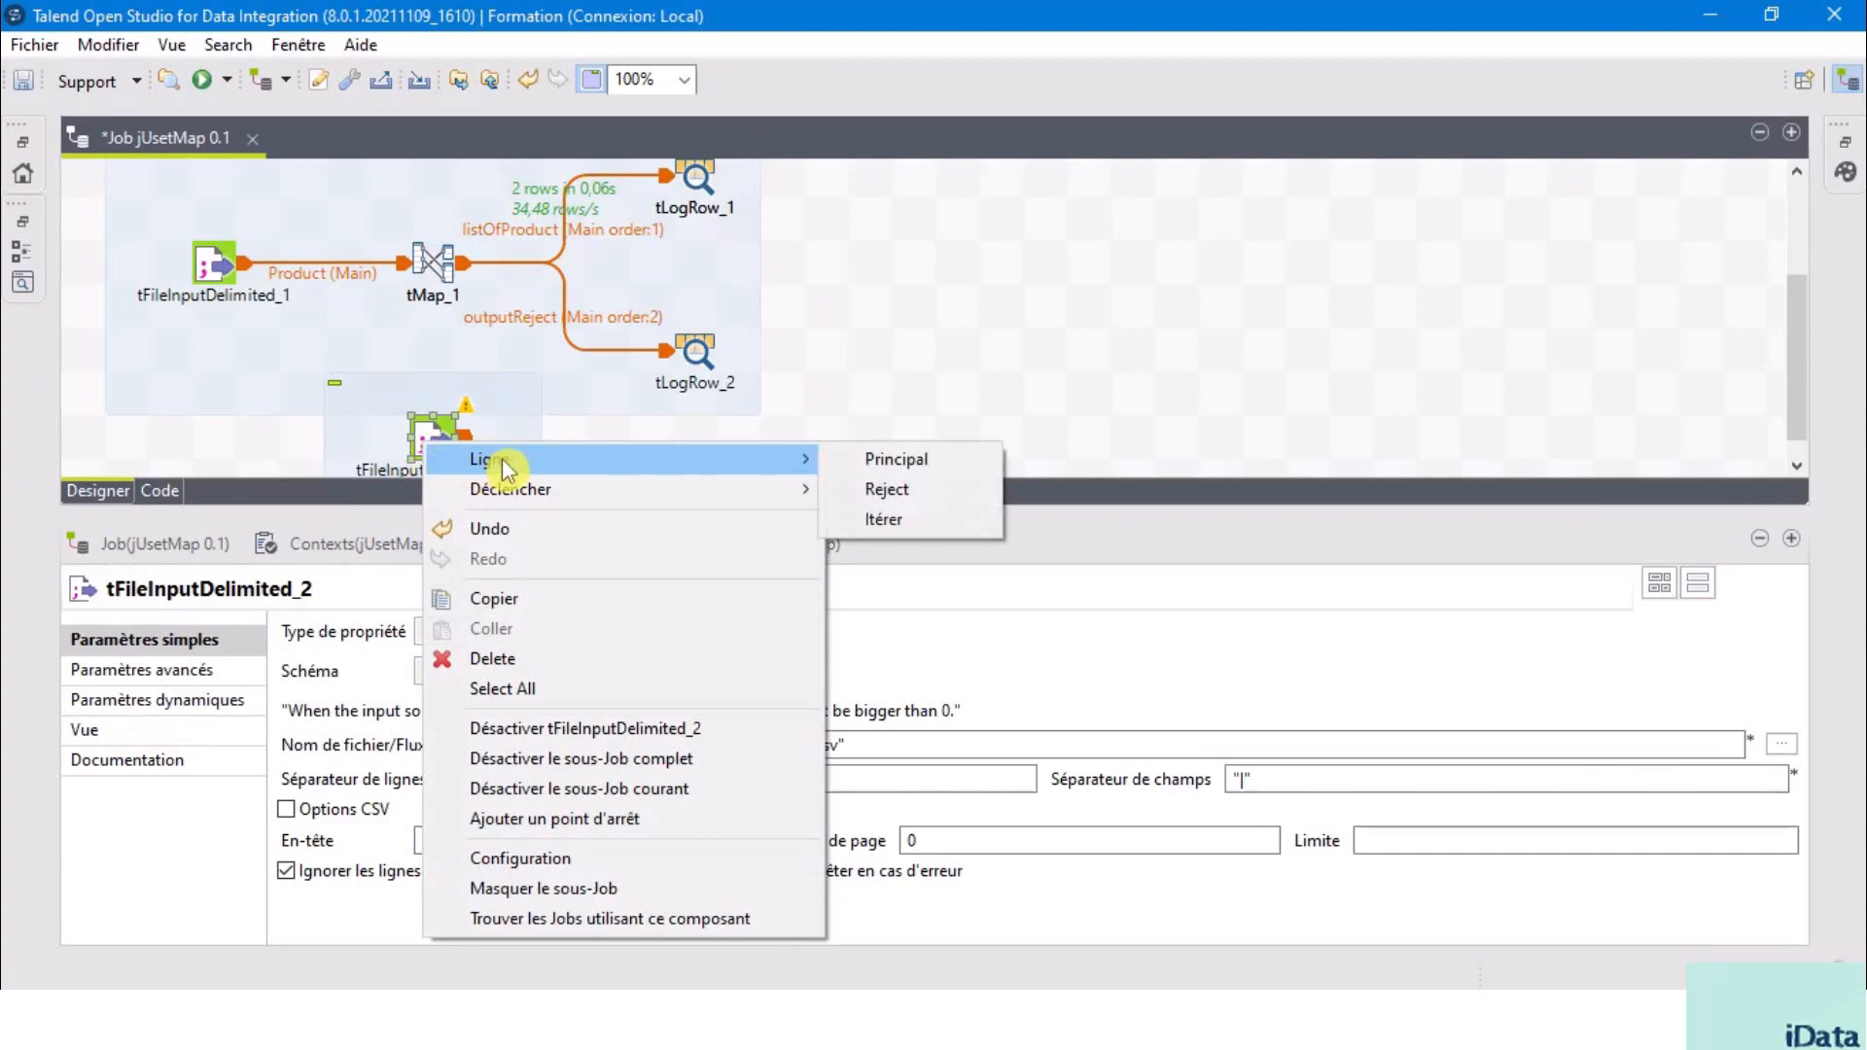
{"action": "left_click", "coordinate": [1121, 346]}
{"action": "left_click", "coordinate": [456, 433]}
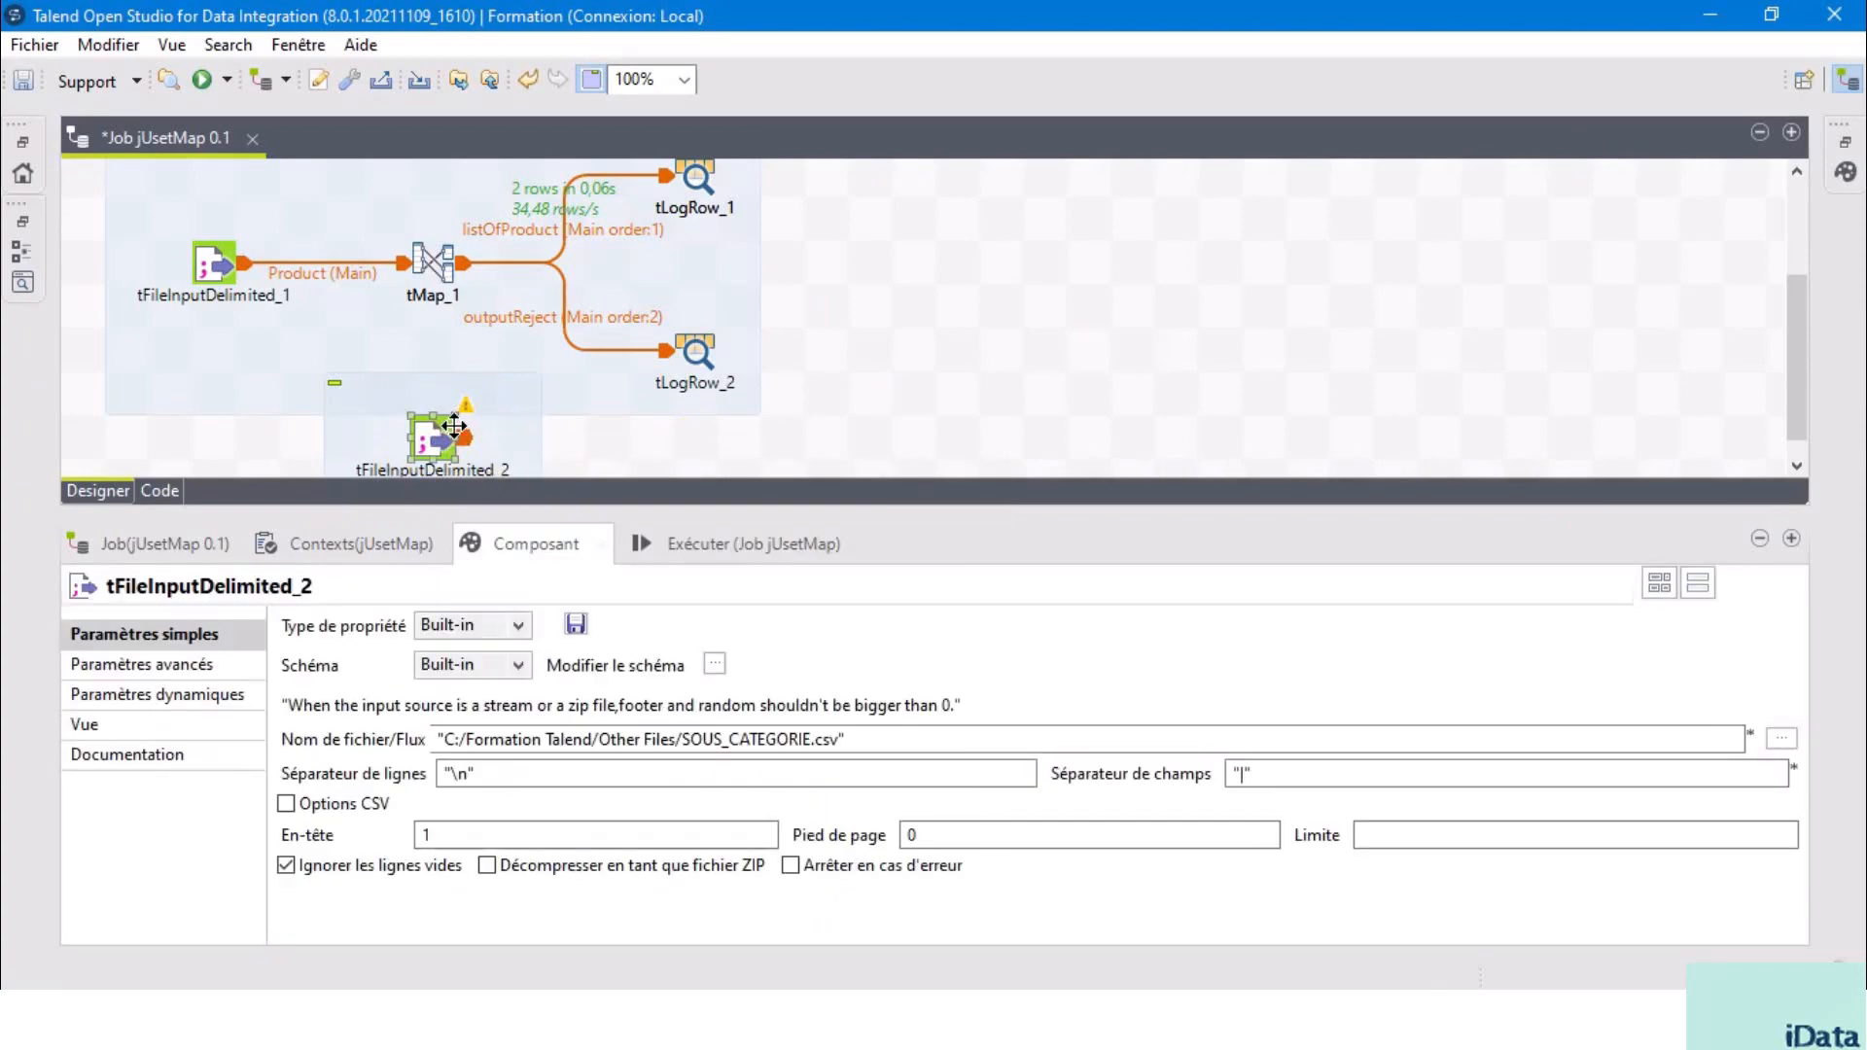
{"action": "left_click", "coordinate": [432, 265]}
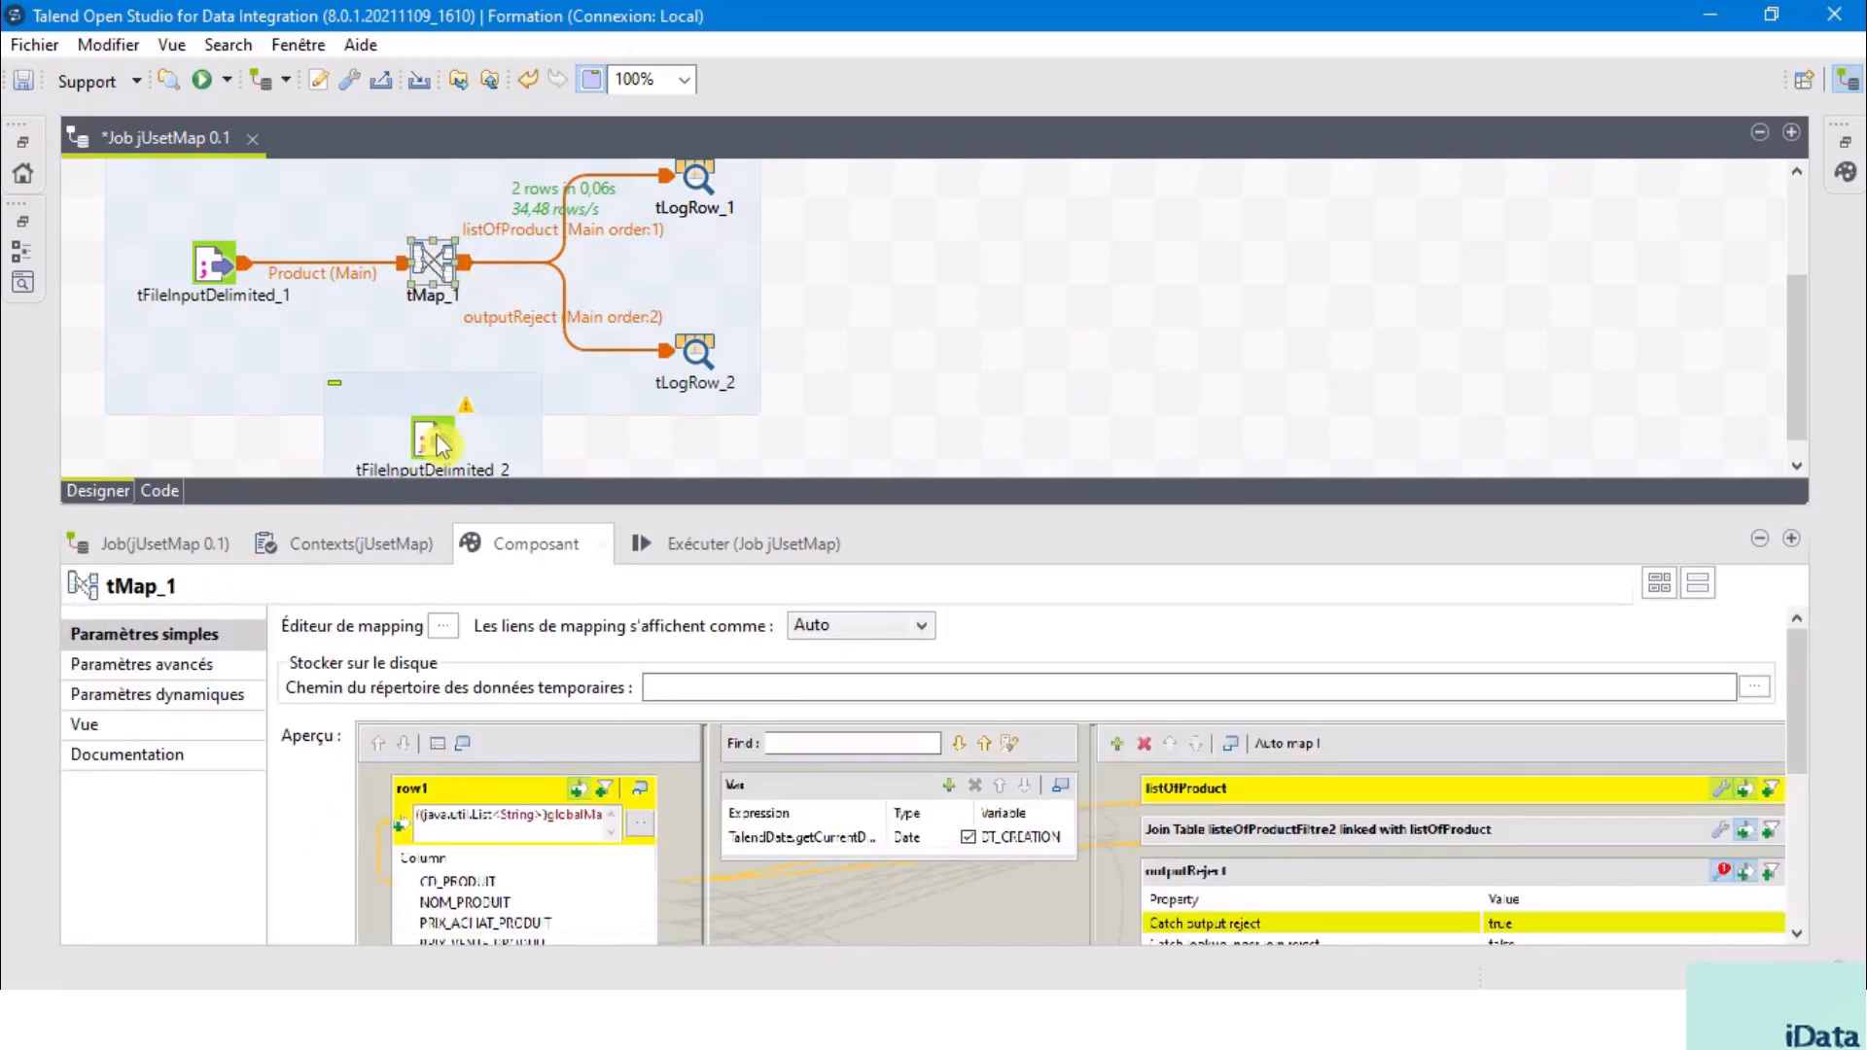
- Connect tFileInputDelimited_2 to tMap_1 with a Principal row link
{"action": "left_click", "coordinate": [440, 445]}
{"action": "right_click", "coordinate": [431, 438]}
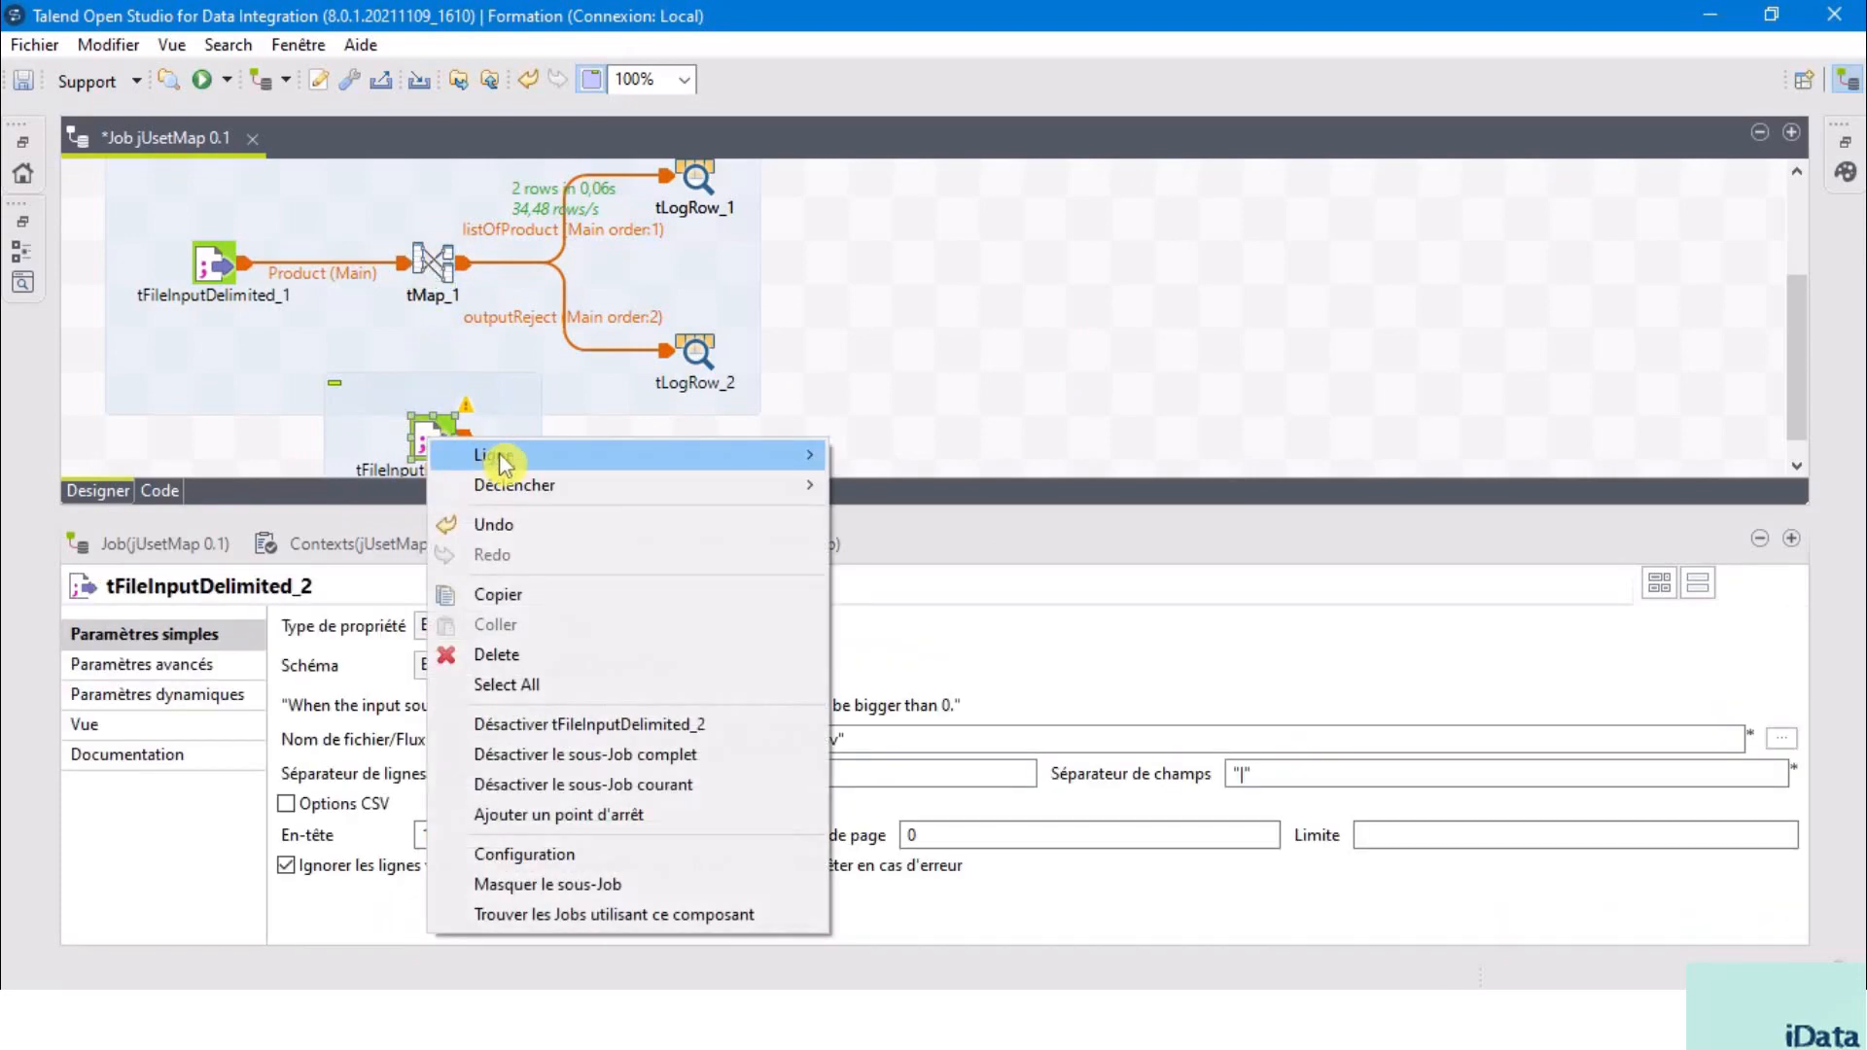
{"action": "mouse_move", "coordinate": [501, 462]}
{"action": "left_click", "coordinate": [948, 455]}
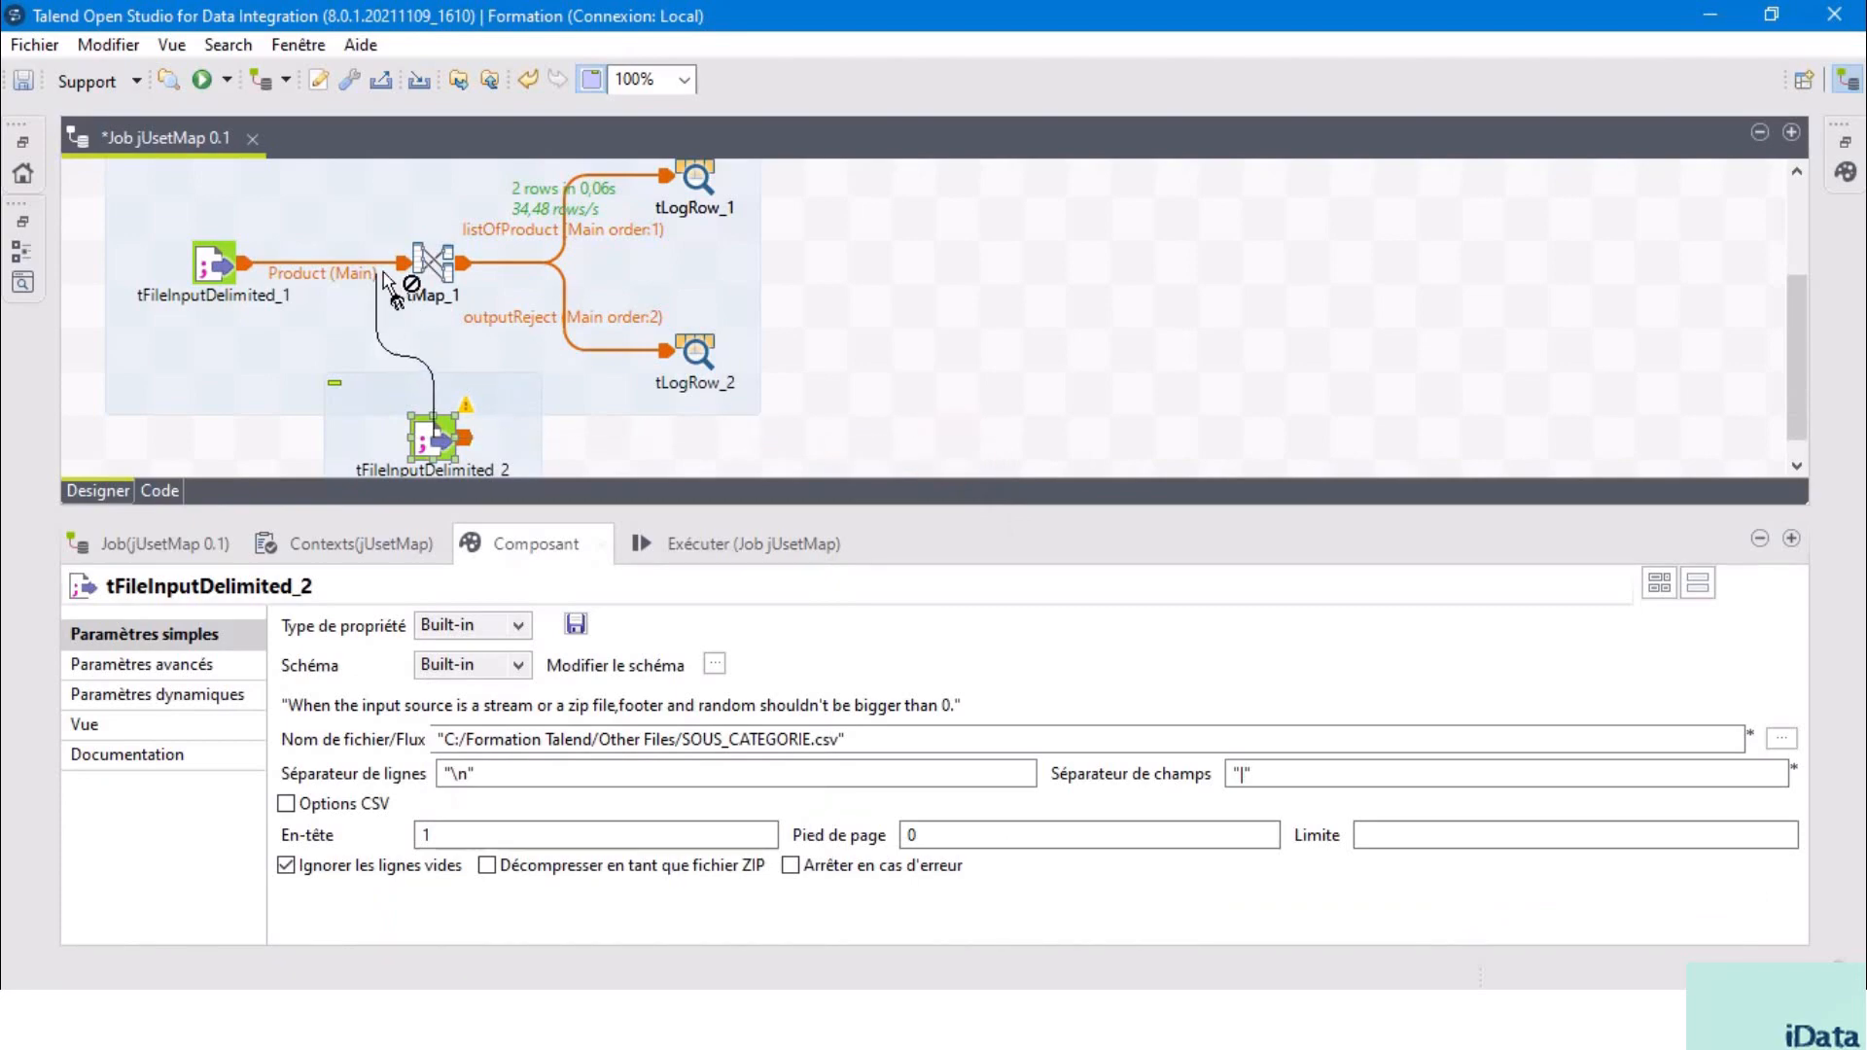
{"action": "left_click", "coordinate": [433, 265]}
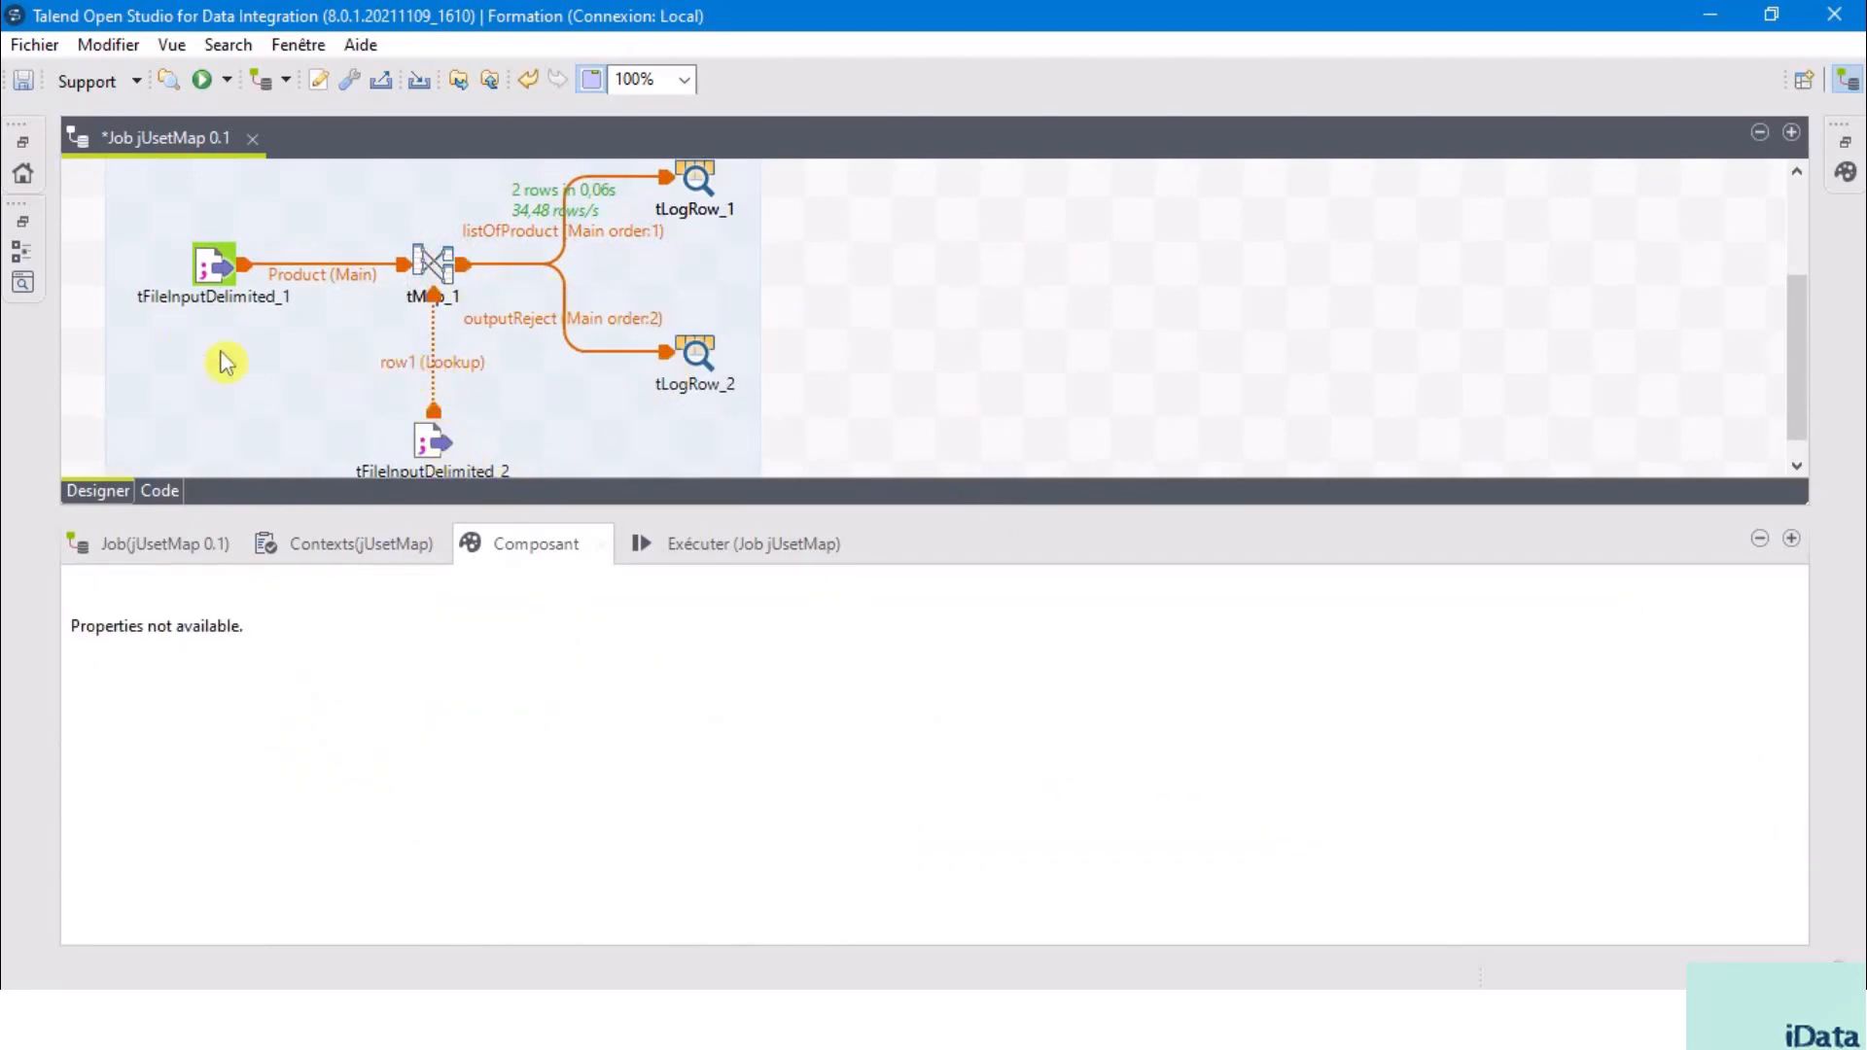
- Compare the schemas of the Product main link and the row1 lookup link feeding tMap_1
{"action": "left_click", "coordinate": [325, 280]}
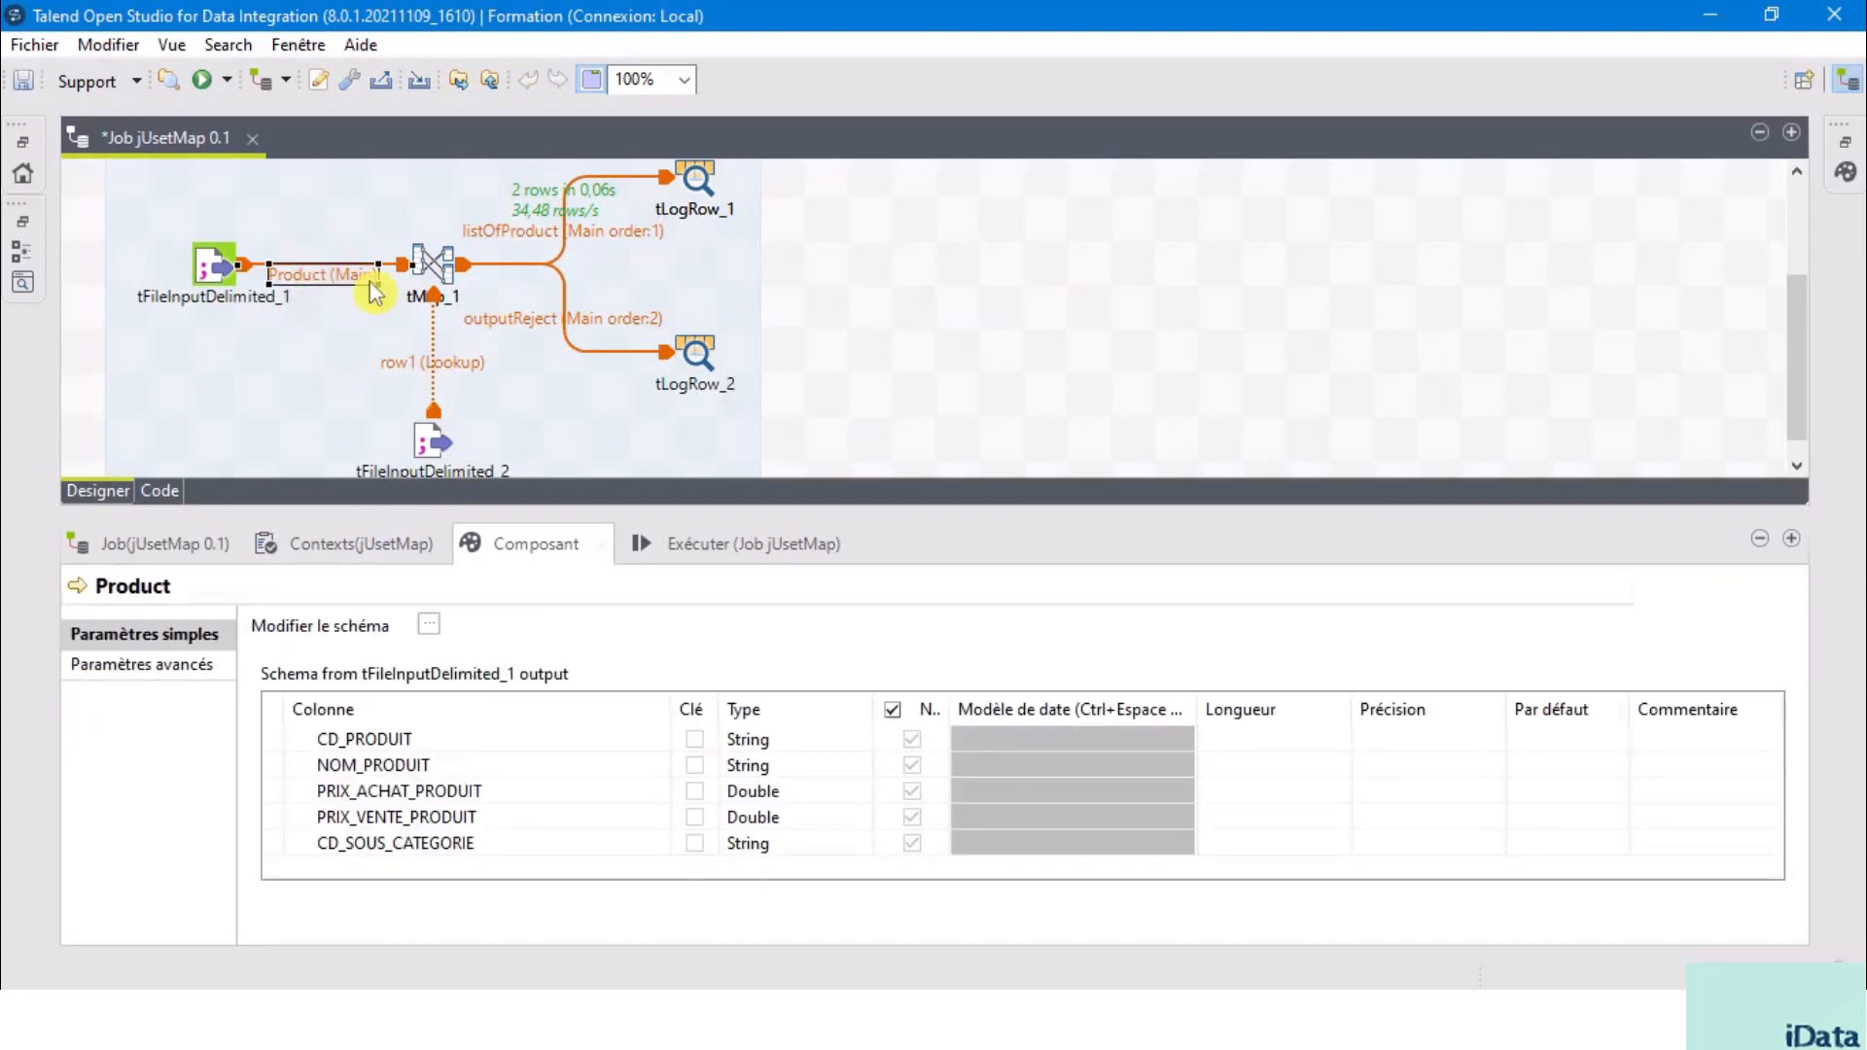
{"action": "left_click", "coordinate": [438, 373]}
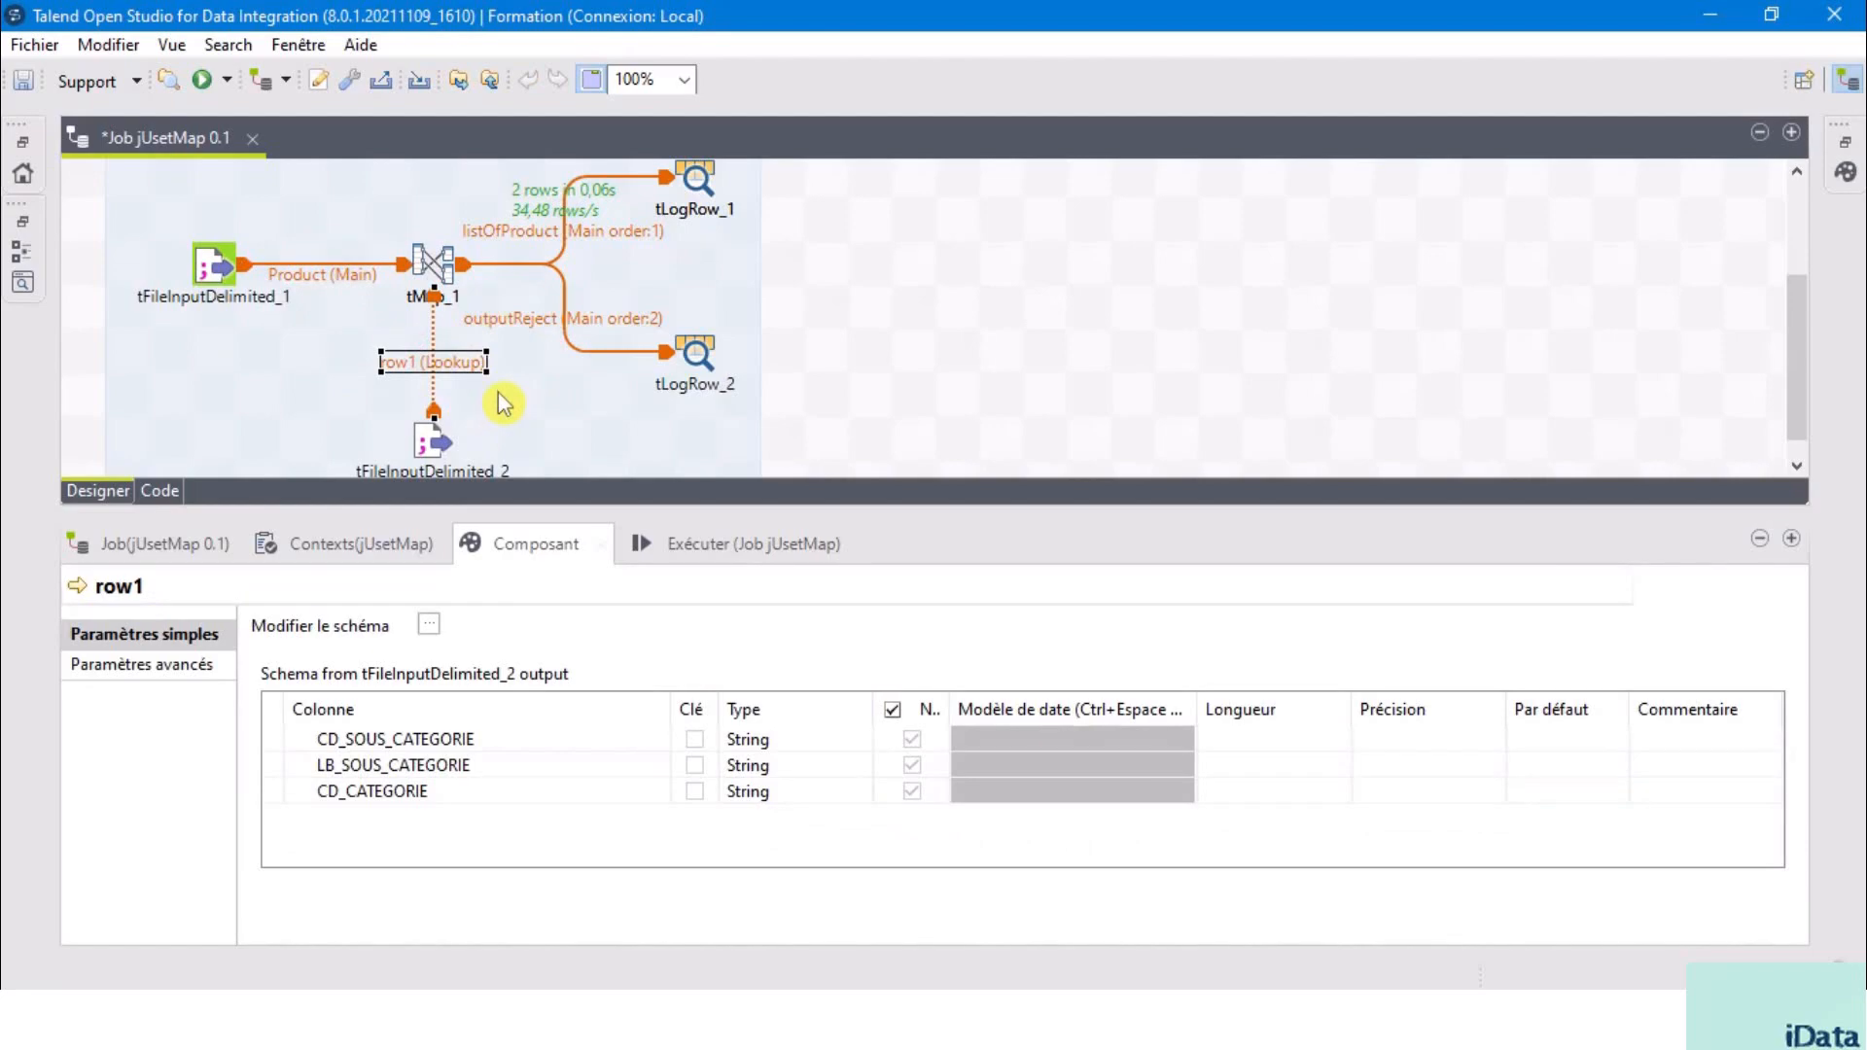
{"action": "left_click", "coordinate": [338, 276]}
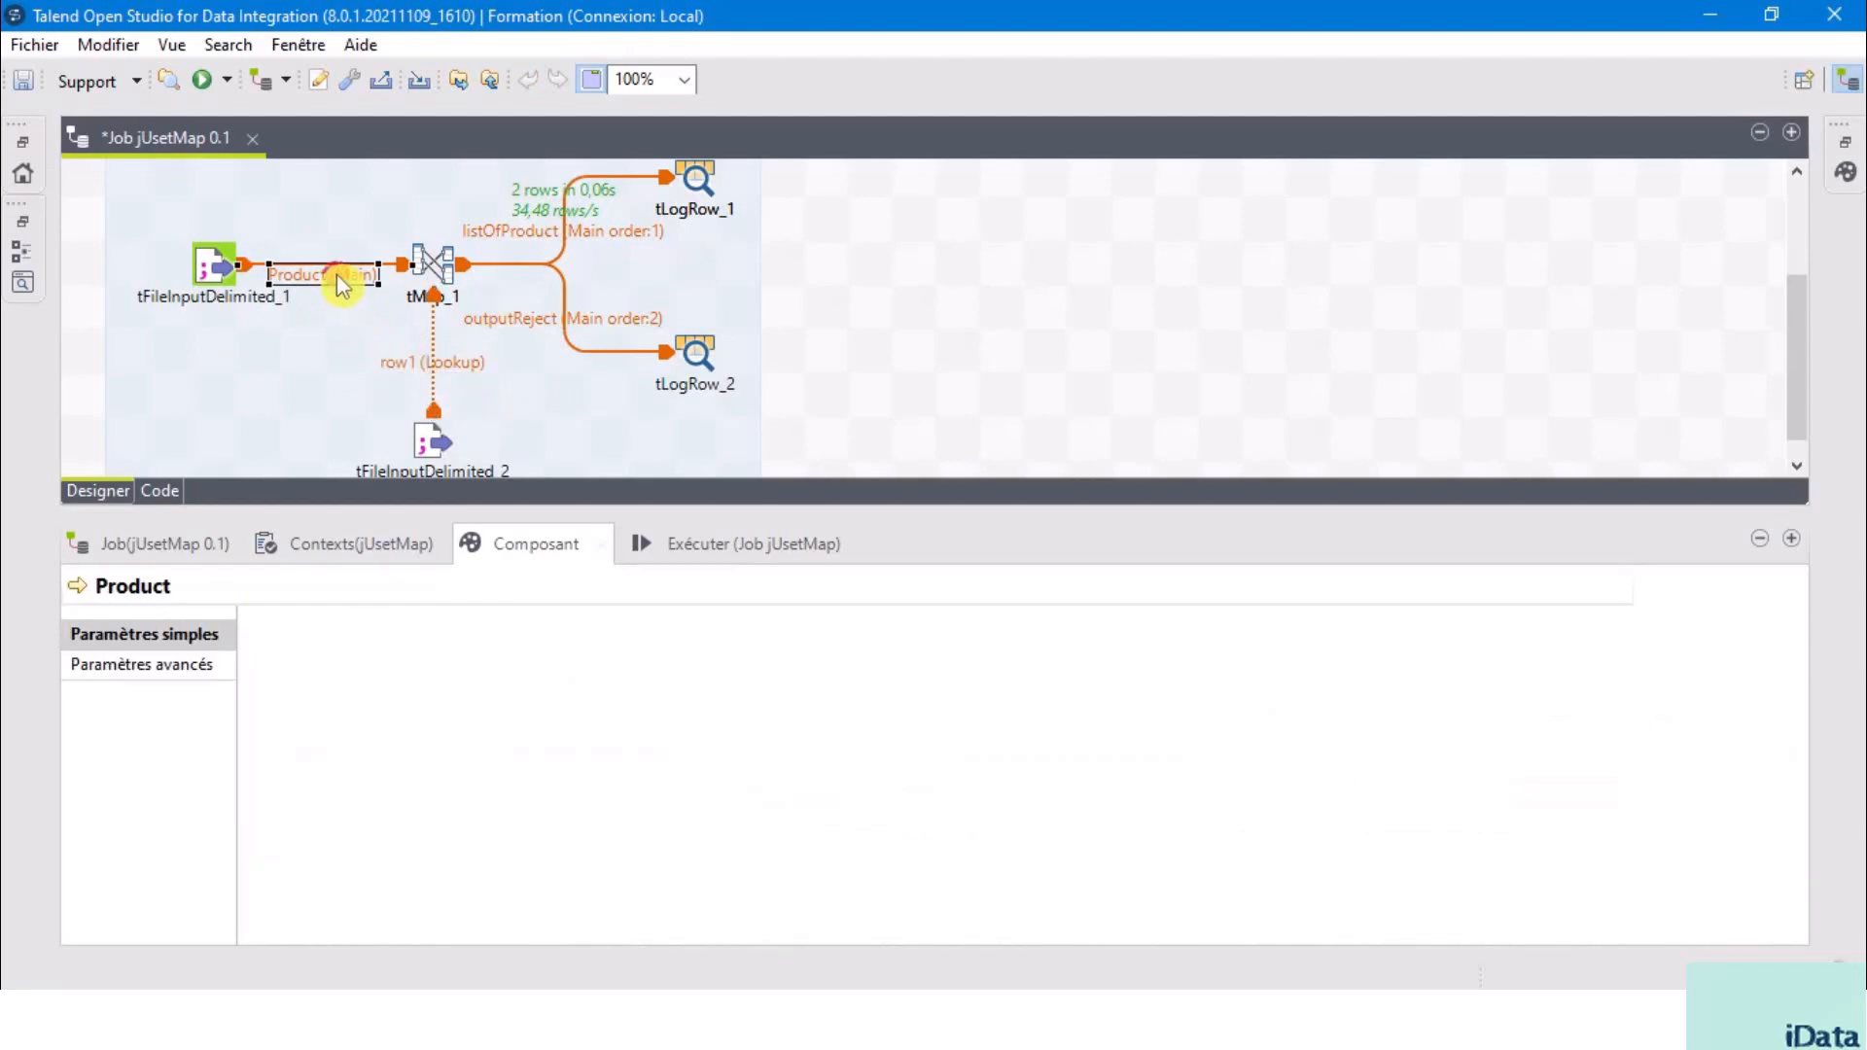
- Set the row1 connection from tFileInputDelimited_2 as the Main input of tMap_1
{"action": "left_click", "coordinate": [458, 379]}
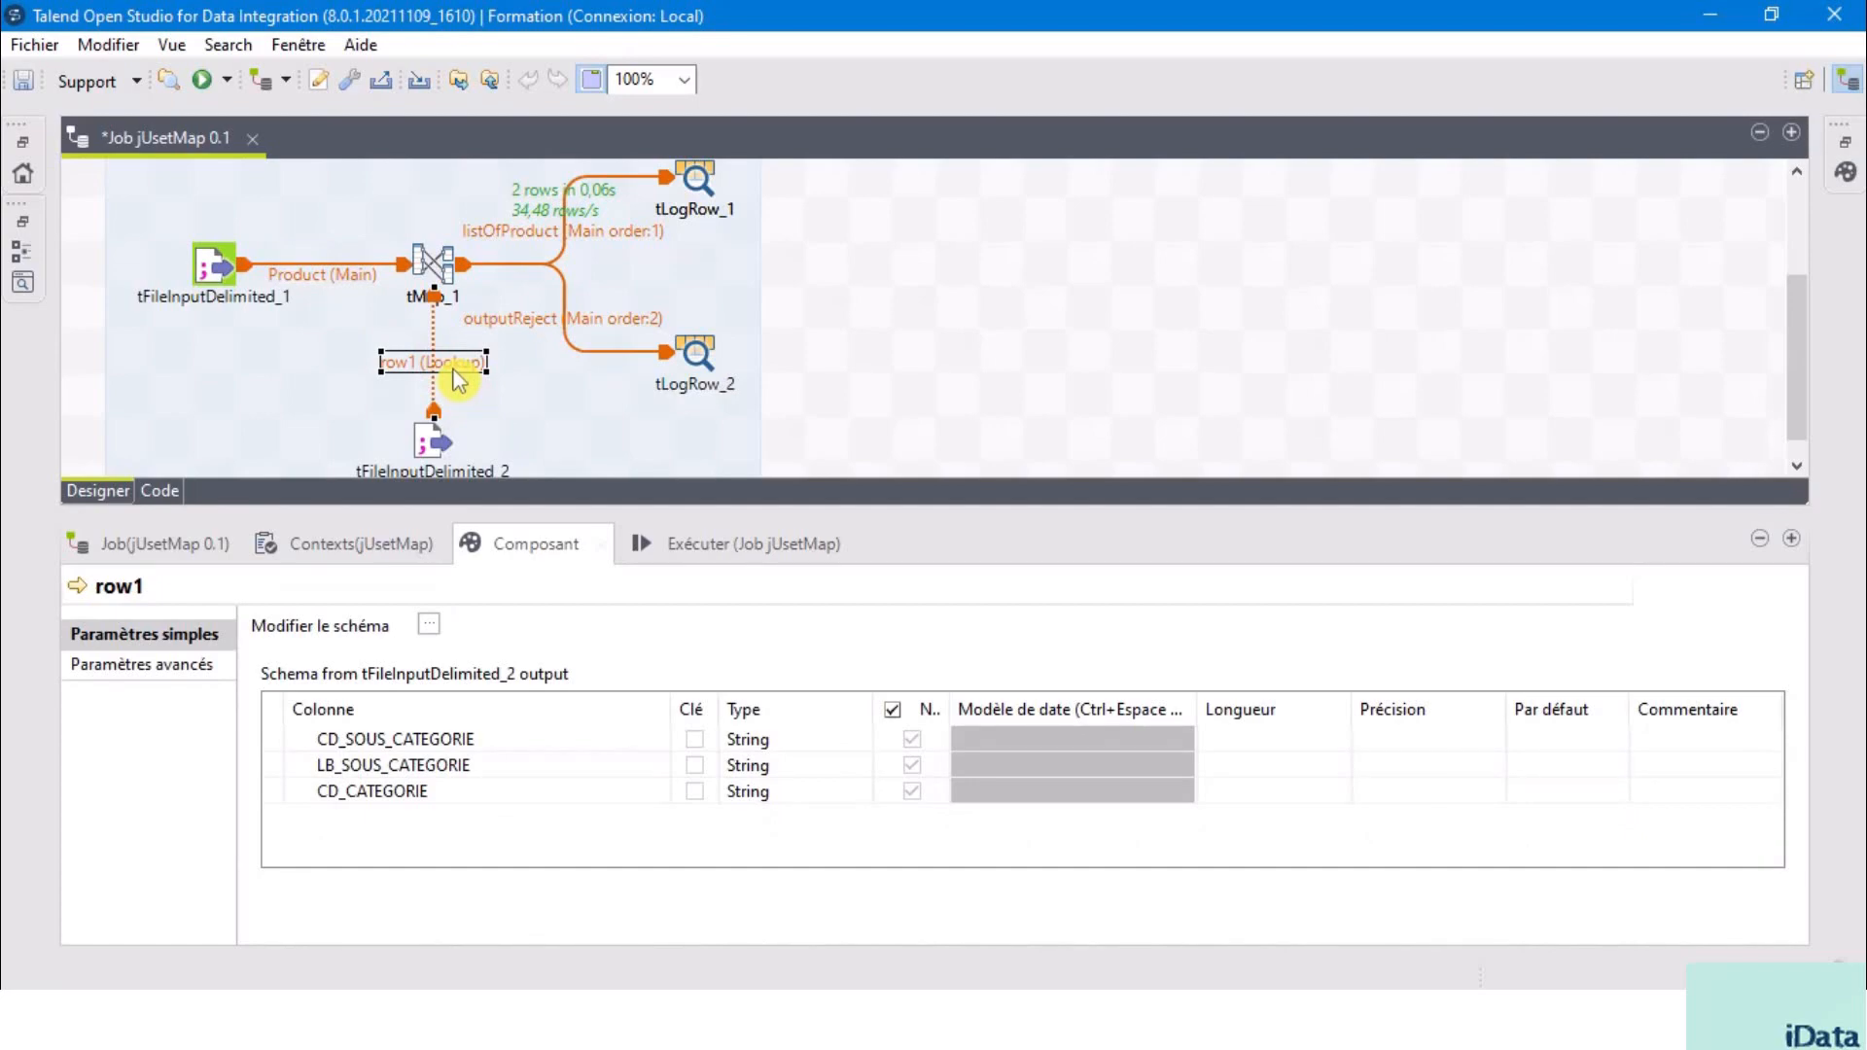
{"action": "right_click", "coordinate": [438, 373]}
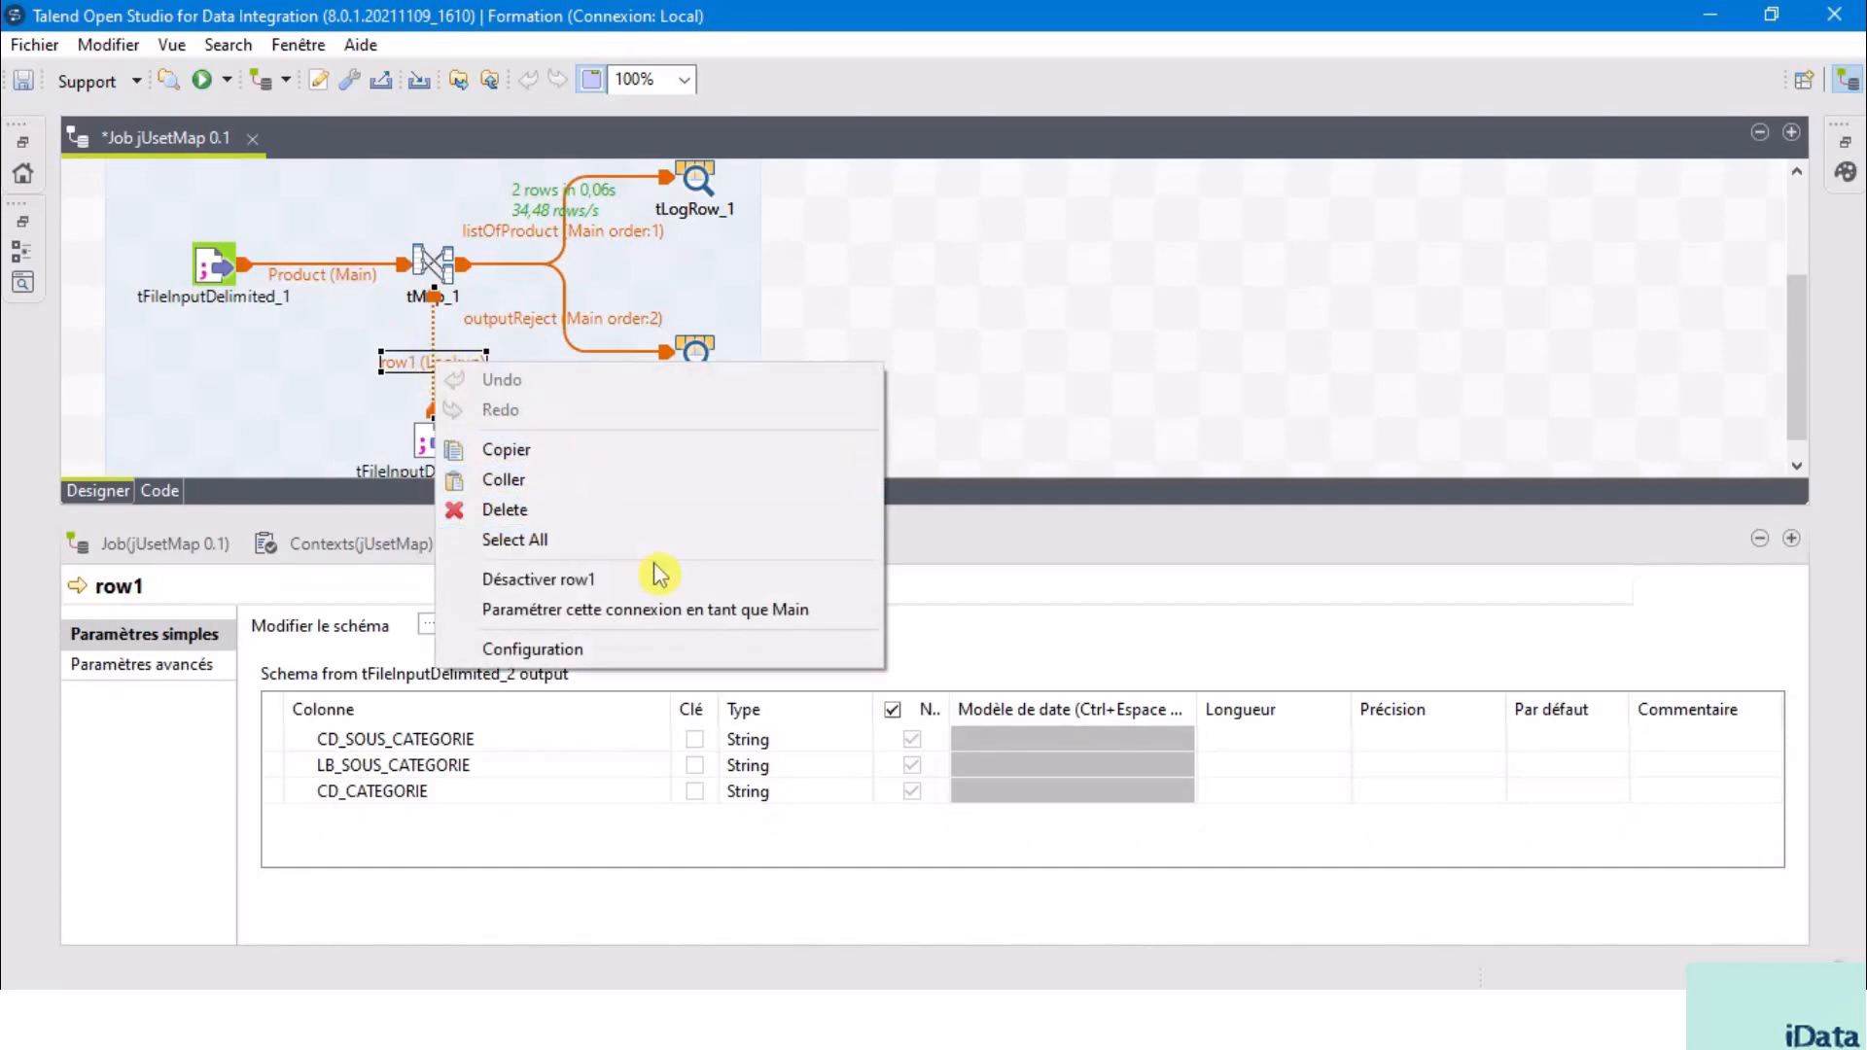
{"action": "left_click", "coordinate": [805, 610]}
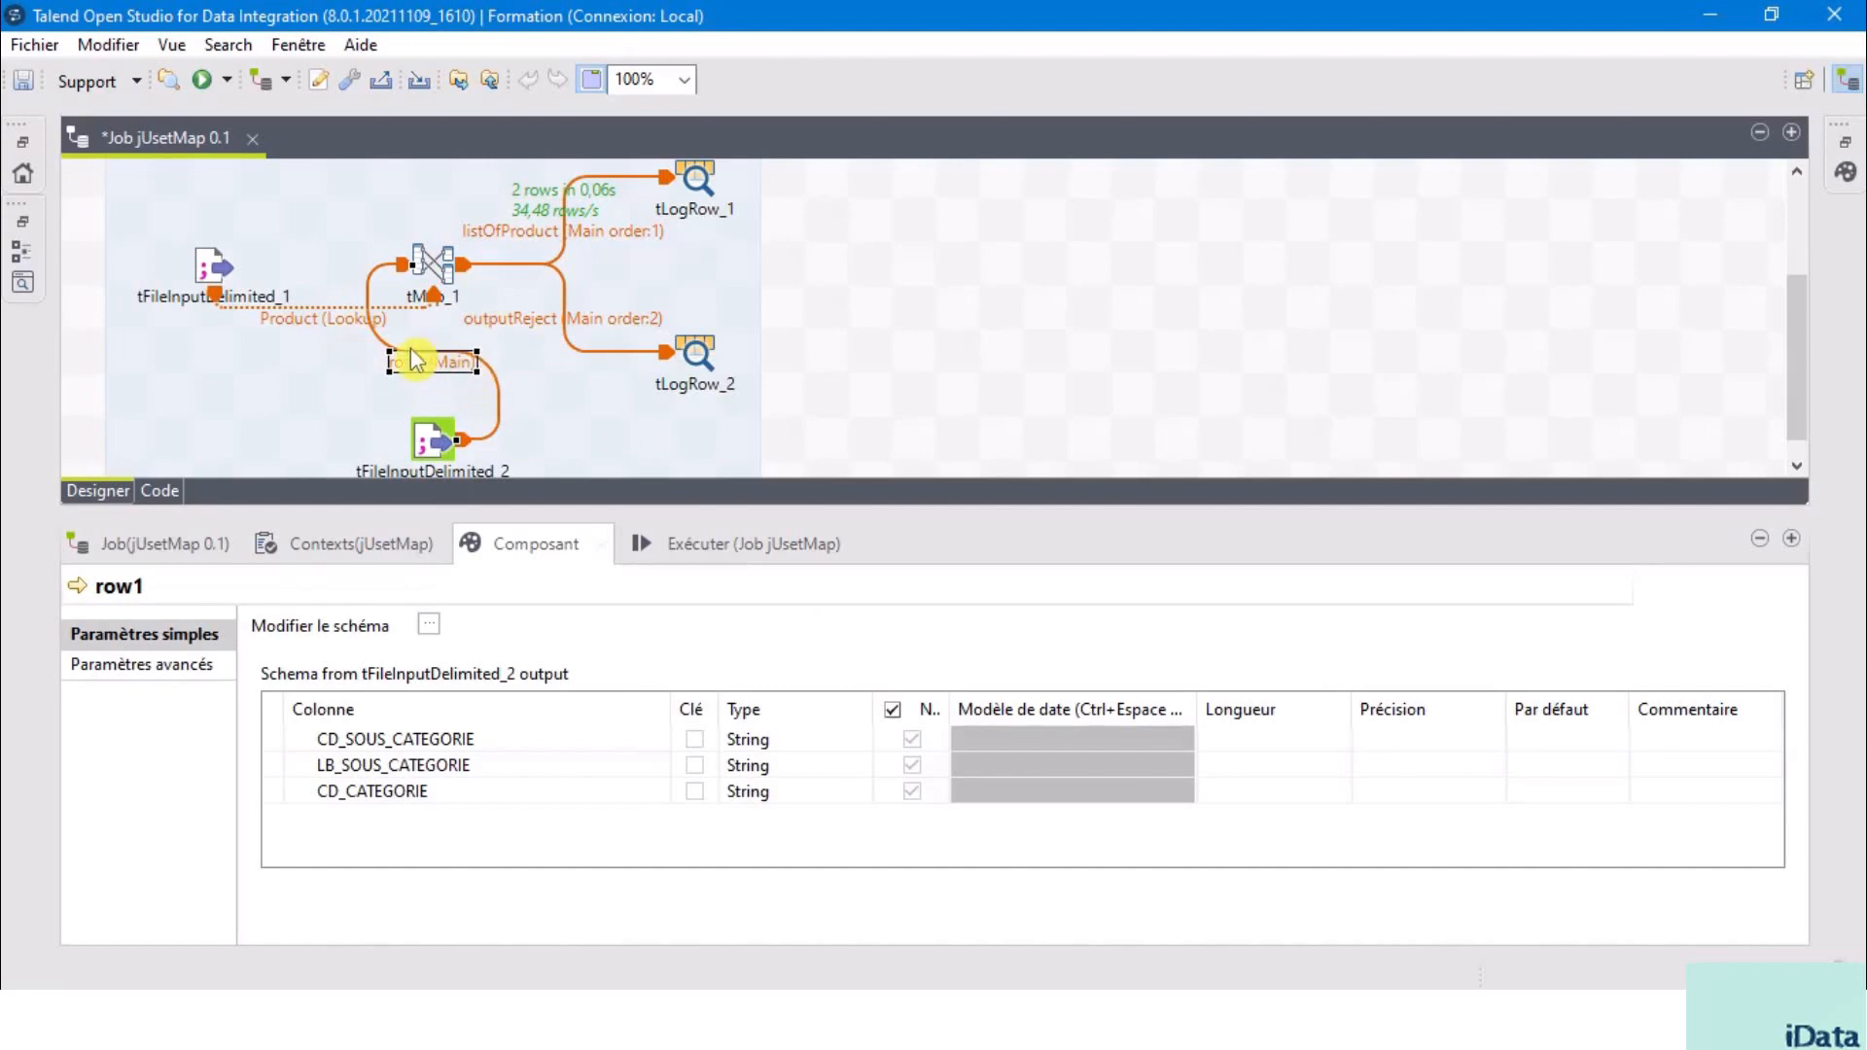
- Set the Product connection from tFileInputDelimited_1 back as the Main input of tMap_1
{"action": "left_click", "coordinate": [313, 321]}
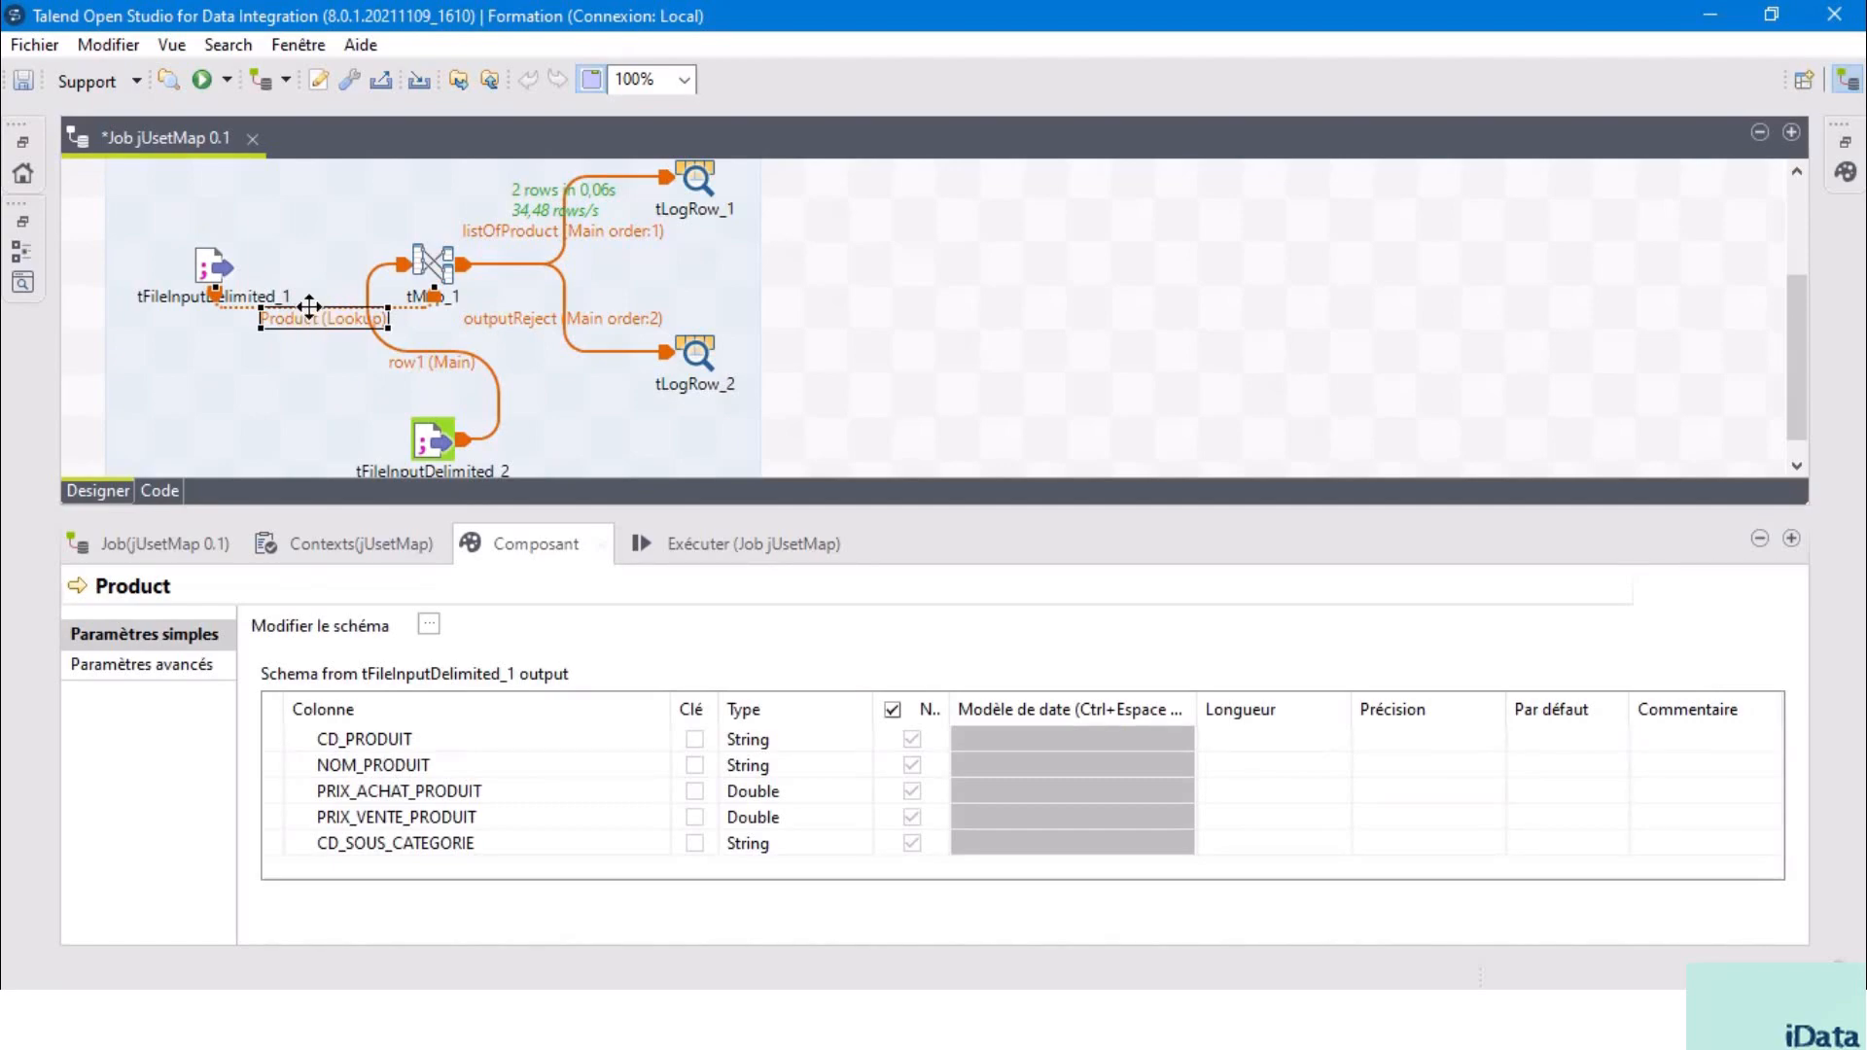
{"action": "right_click", "coordinate": [310, 321]}
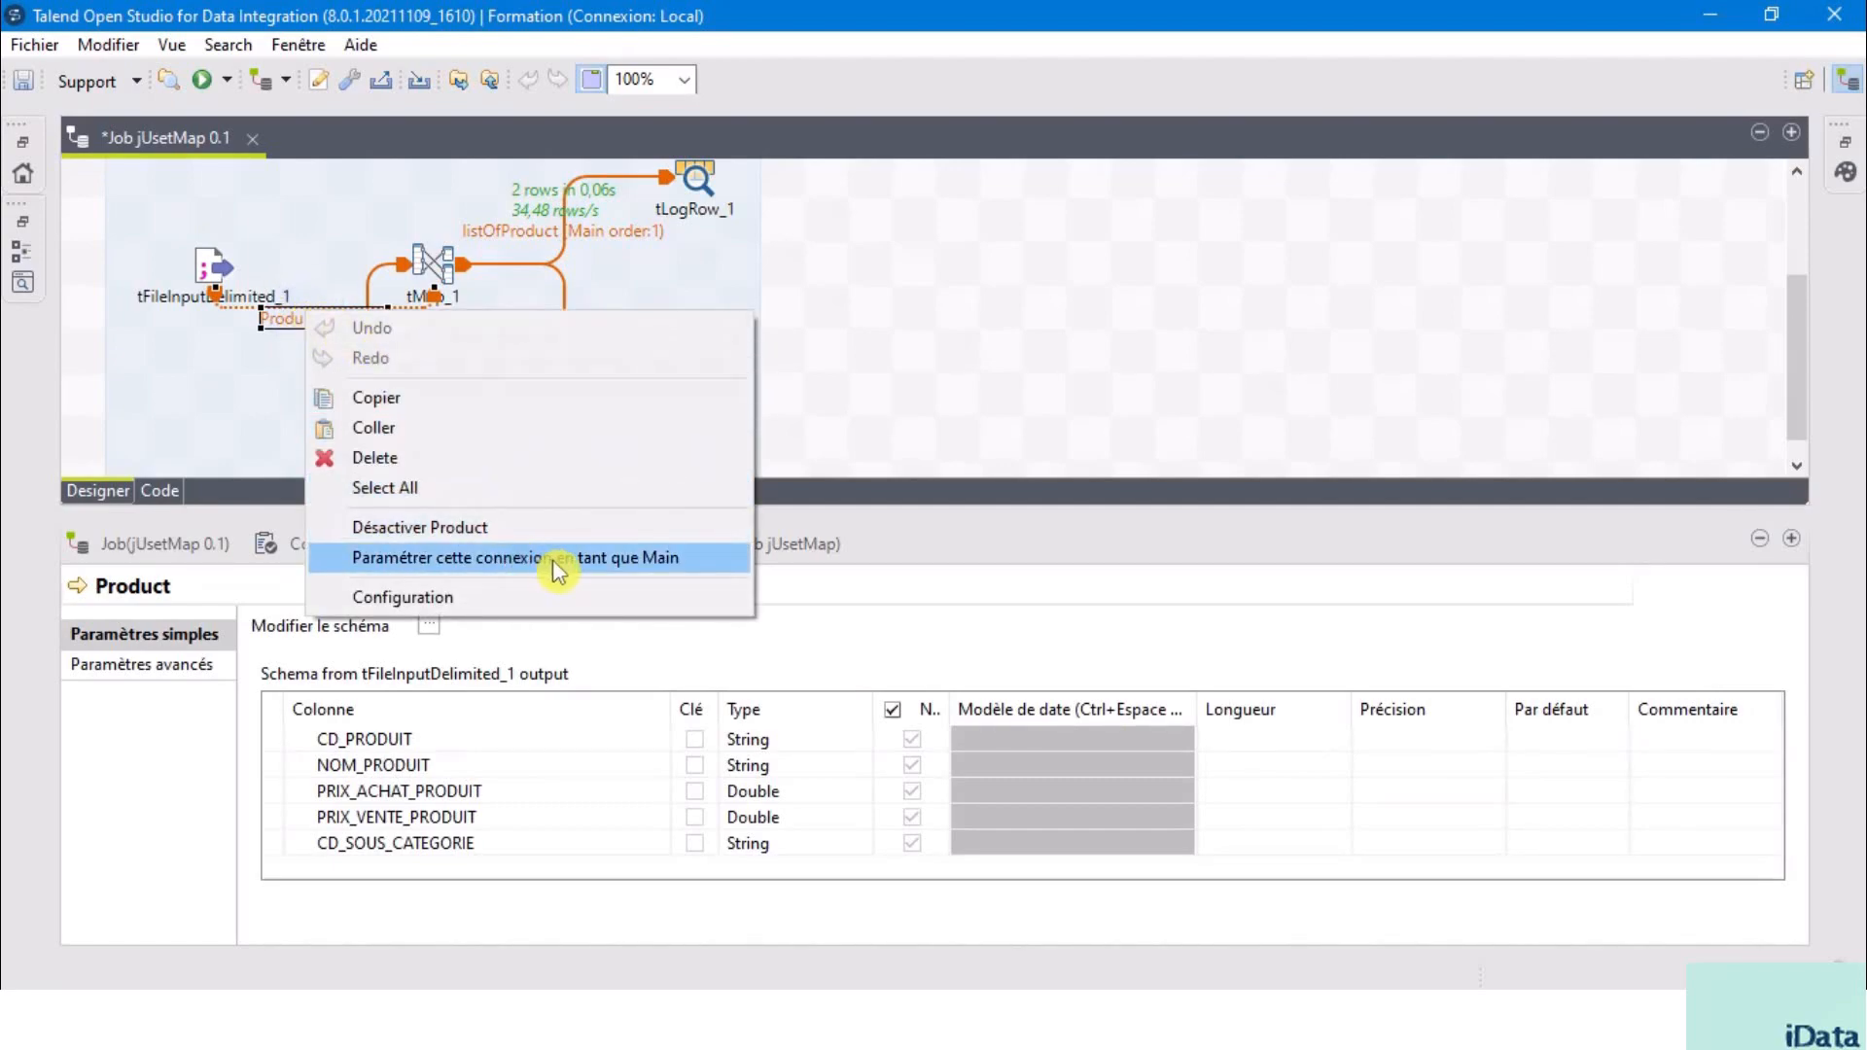
{"action": "left_click", "coordinate": [696, 560]}
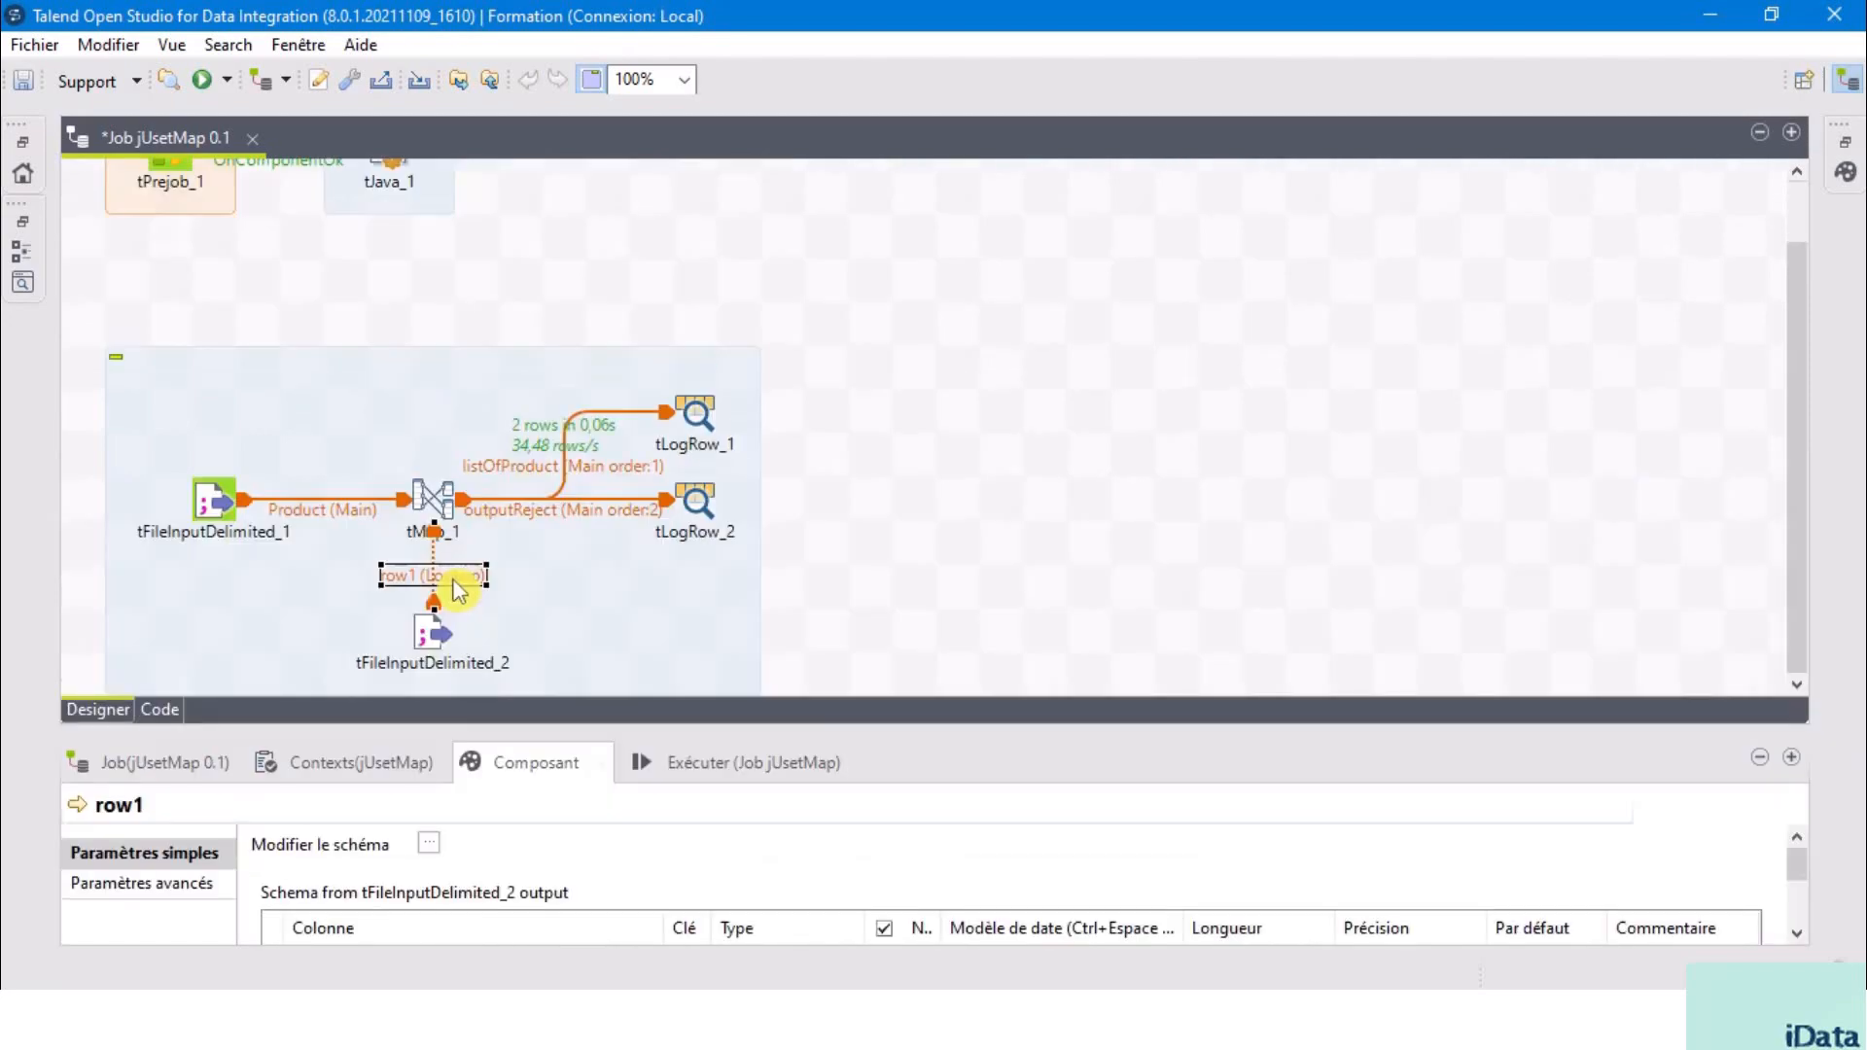
- Rename the row1 lookup link between tFileInputDelimited_2 and tMap_1 to SubCategory
{"action": "left_click", "coordinate": [449, 576]}
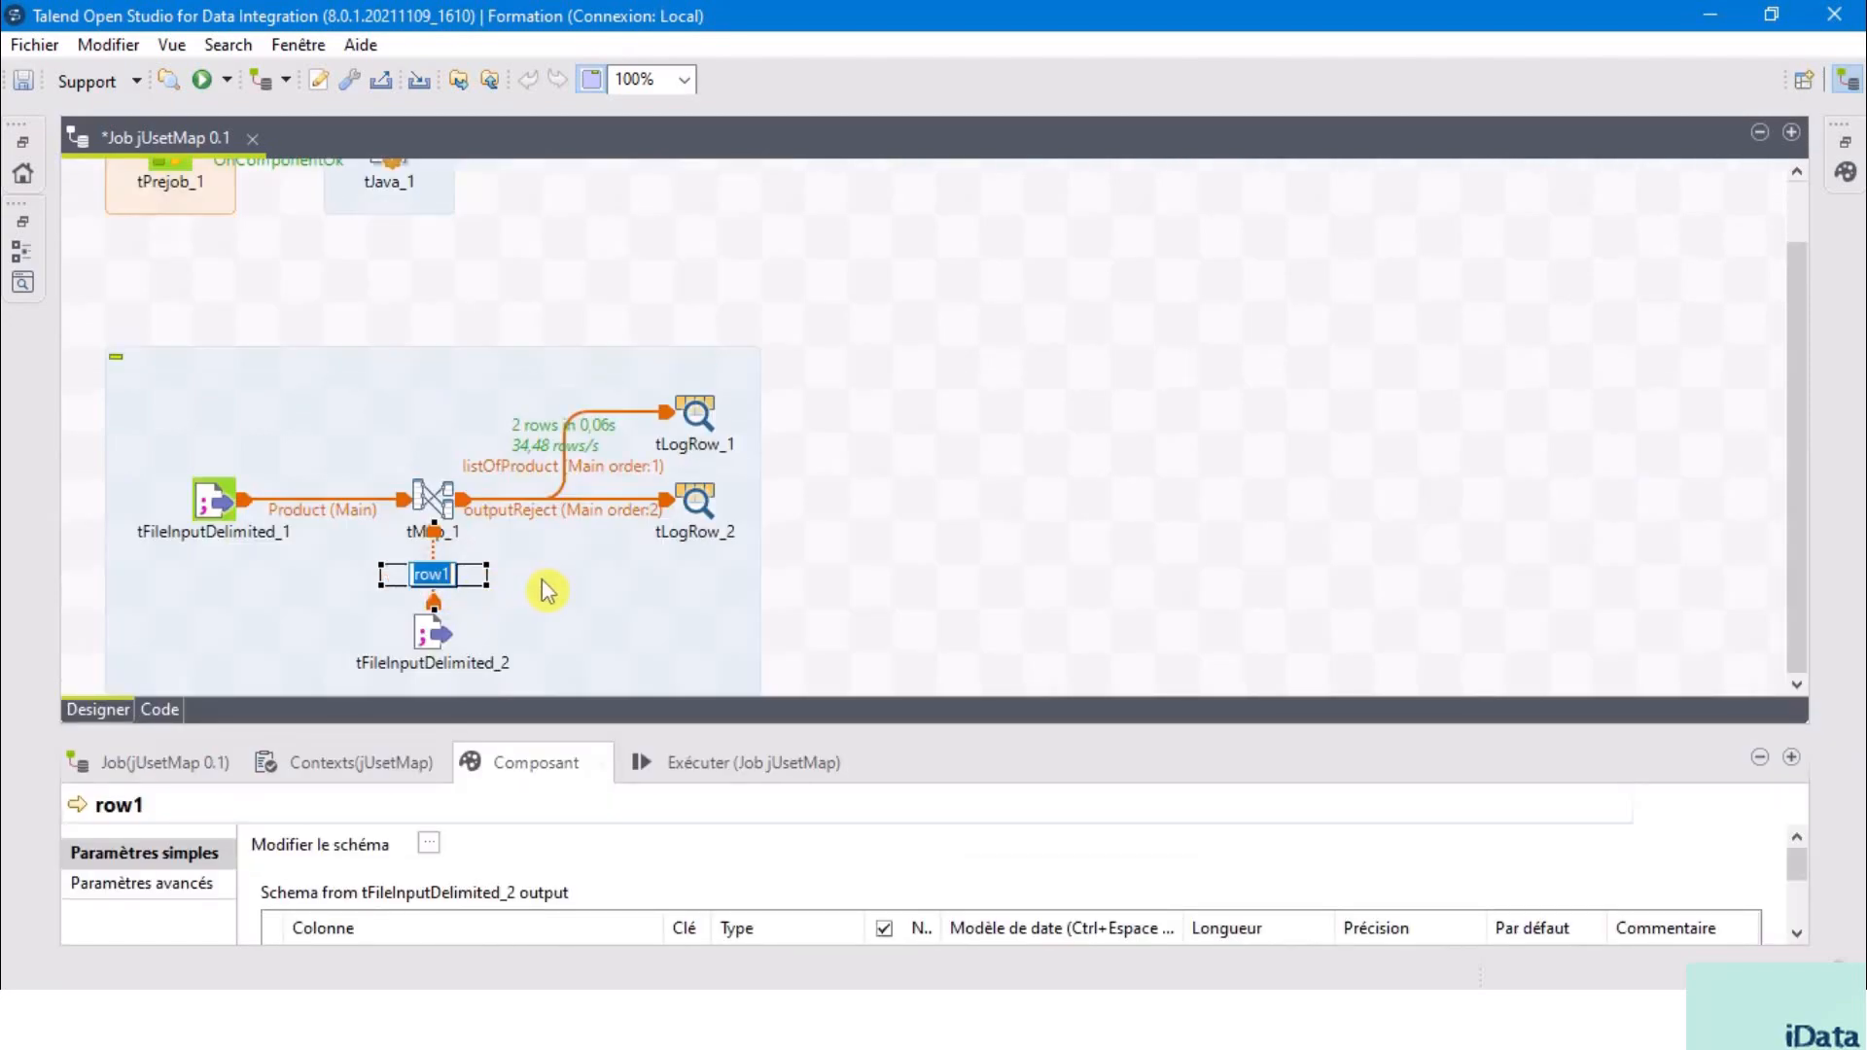
{"action": "type", "text": "SubCategory"}
{"action": "left_click", "coordinate": [538, 295]}
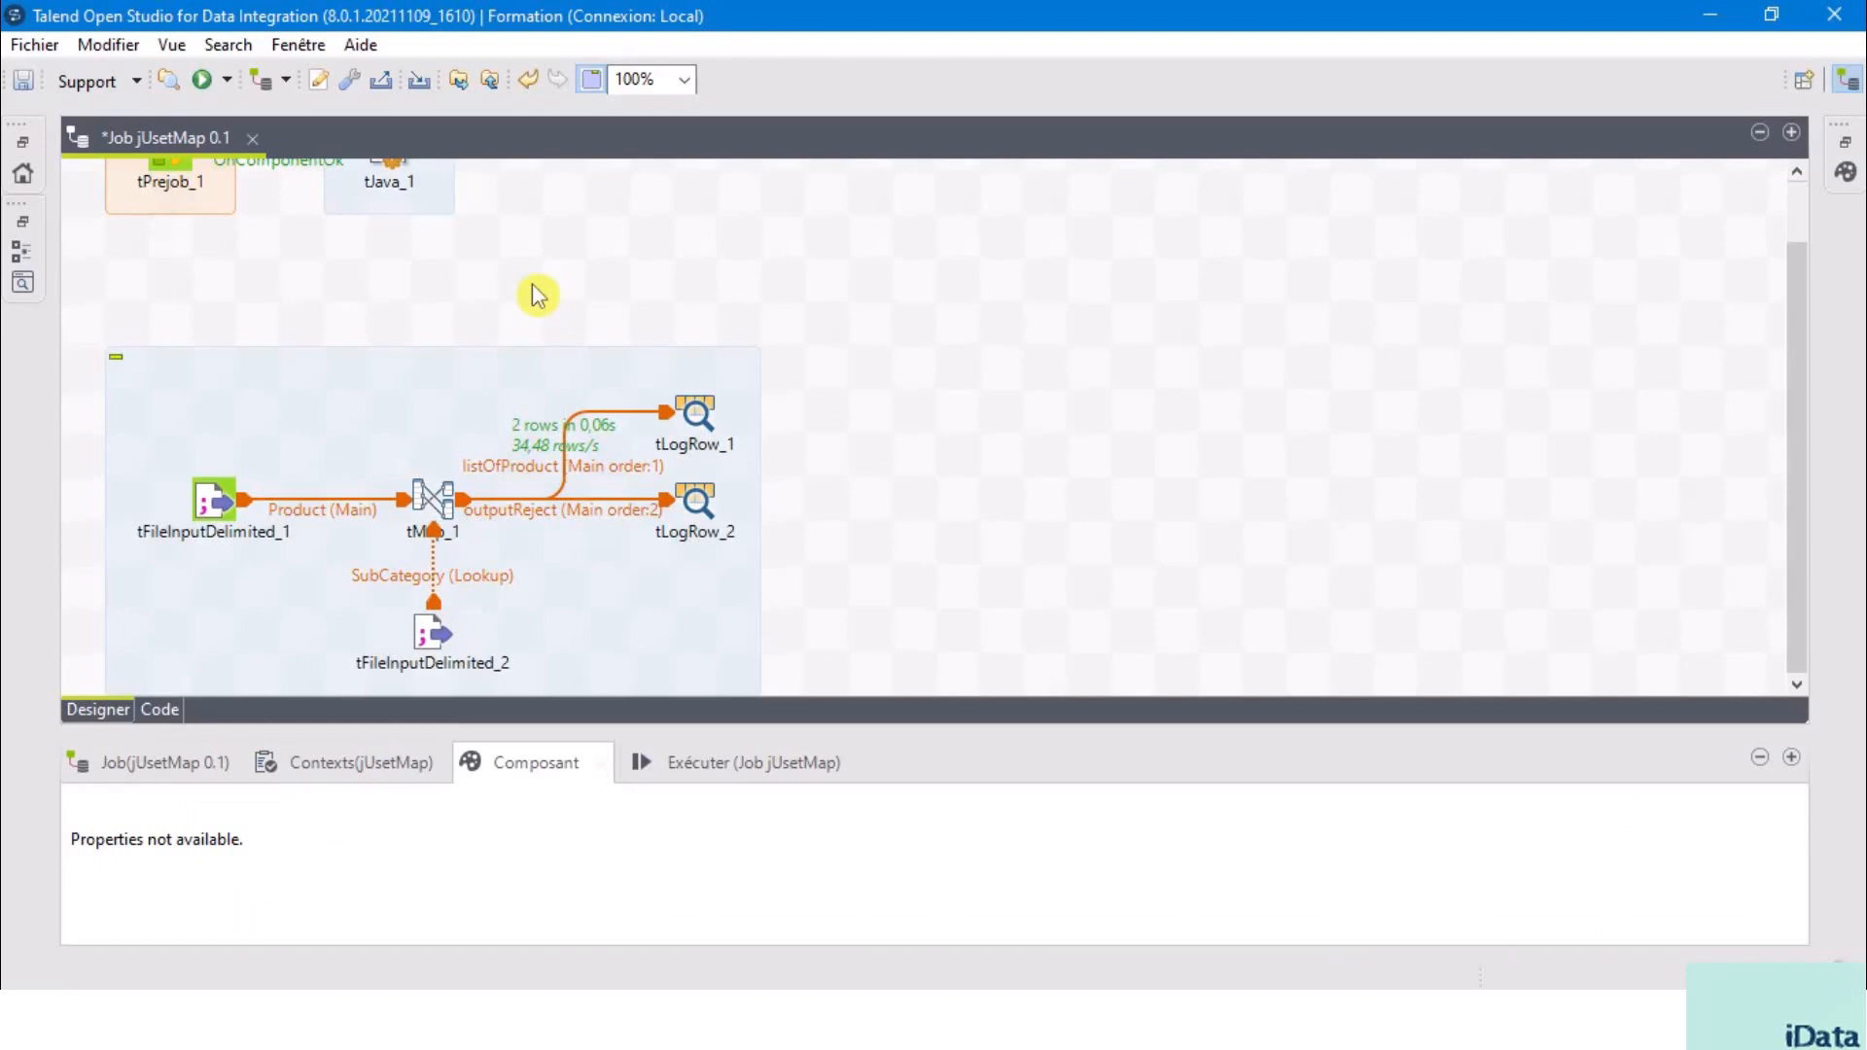
- Add a third tFileInputDelimited component to the job and place it directly above tMap_1
{"action": "type", "text": "tfile"}
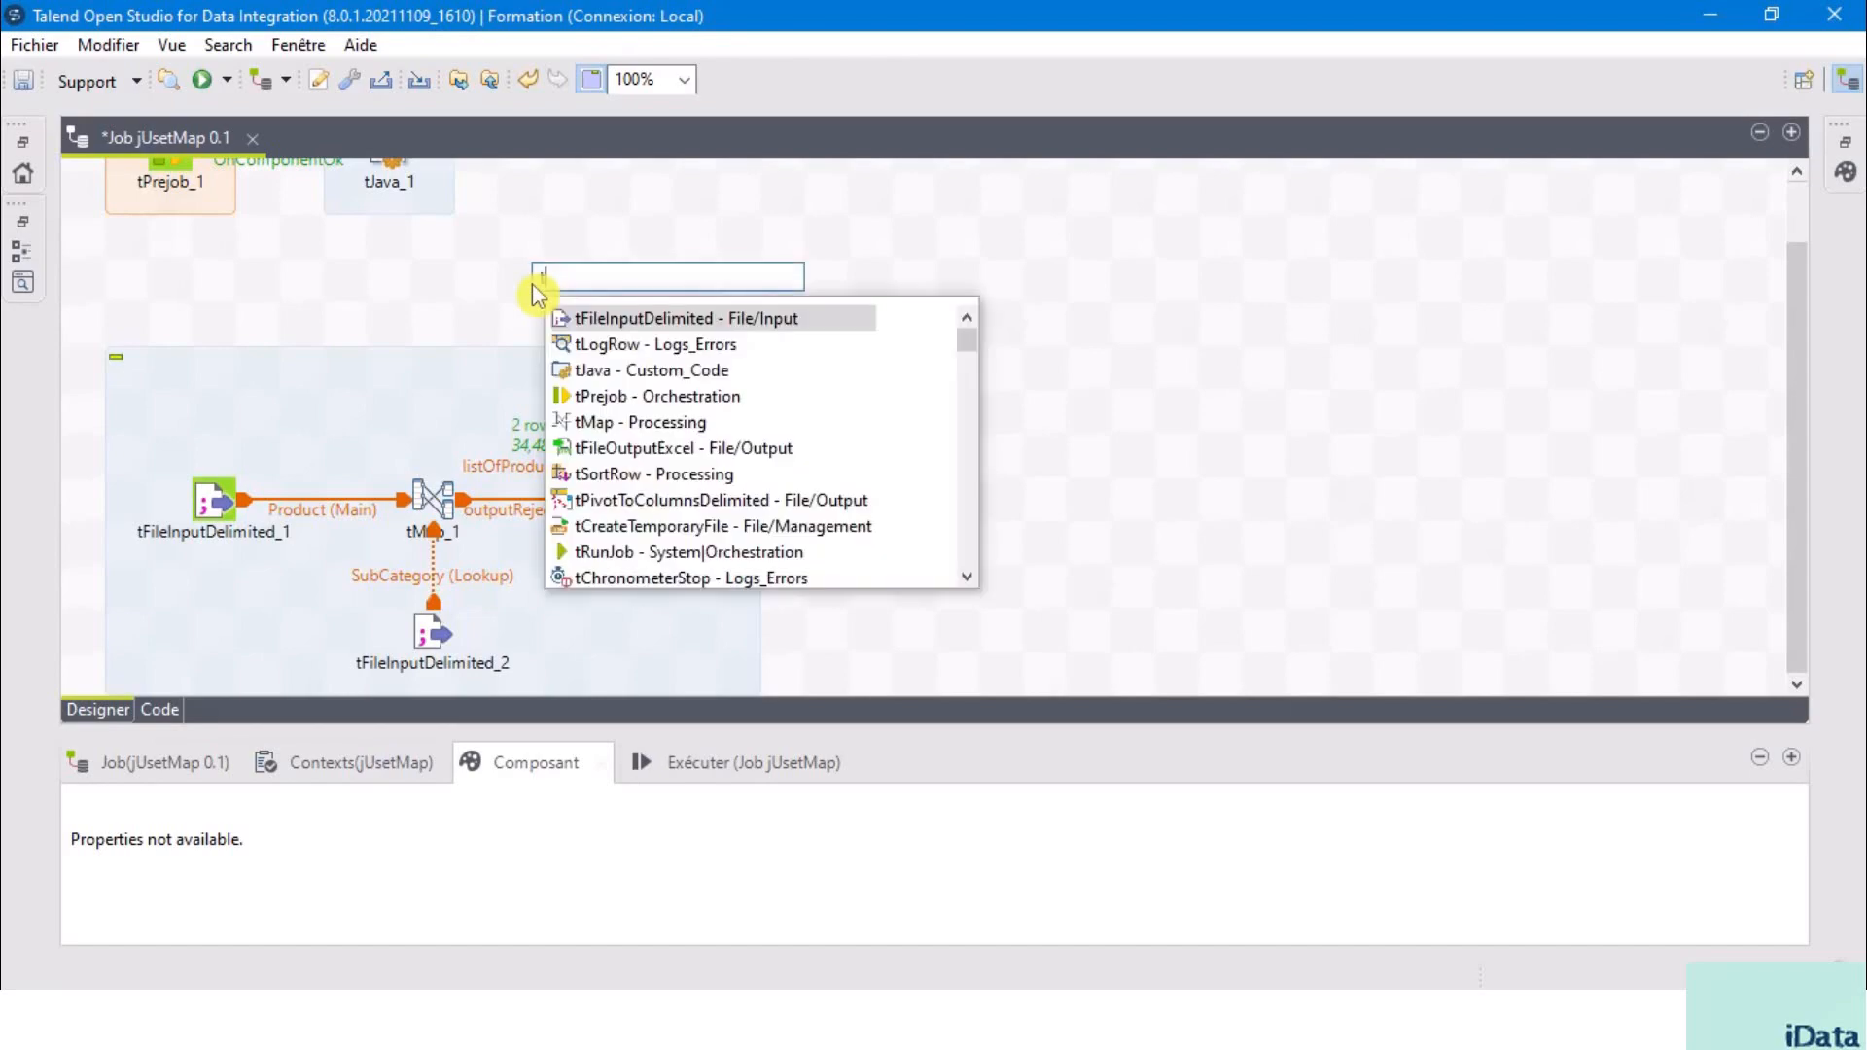
{"action": "double_click", "coordinate": [589, 319]}
{"action": "left_click_drag", "start_coordinate": [525, 289], "coordinate": [438, 346]}
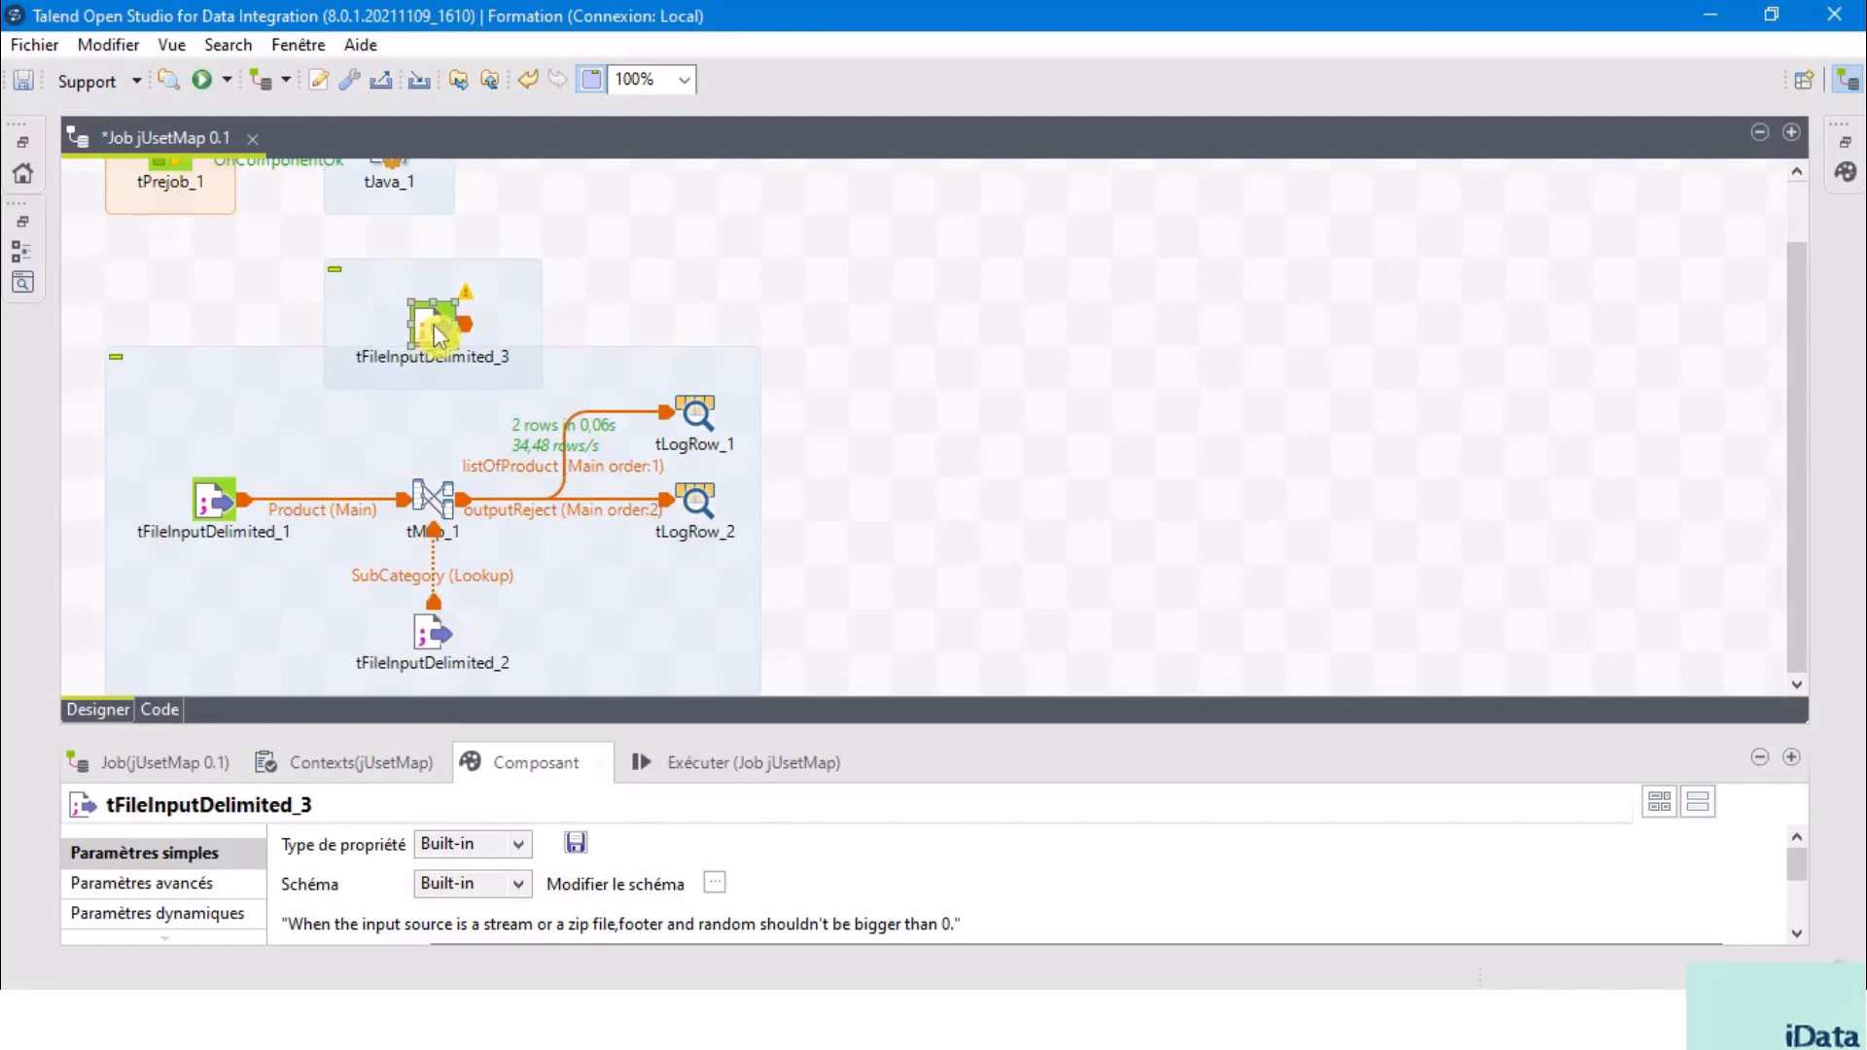
{"action": "left_click_drag", "start_coordinate": [870, 729], "coordinate": [864, 430]}
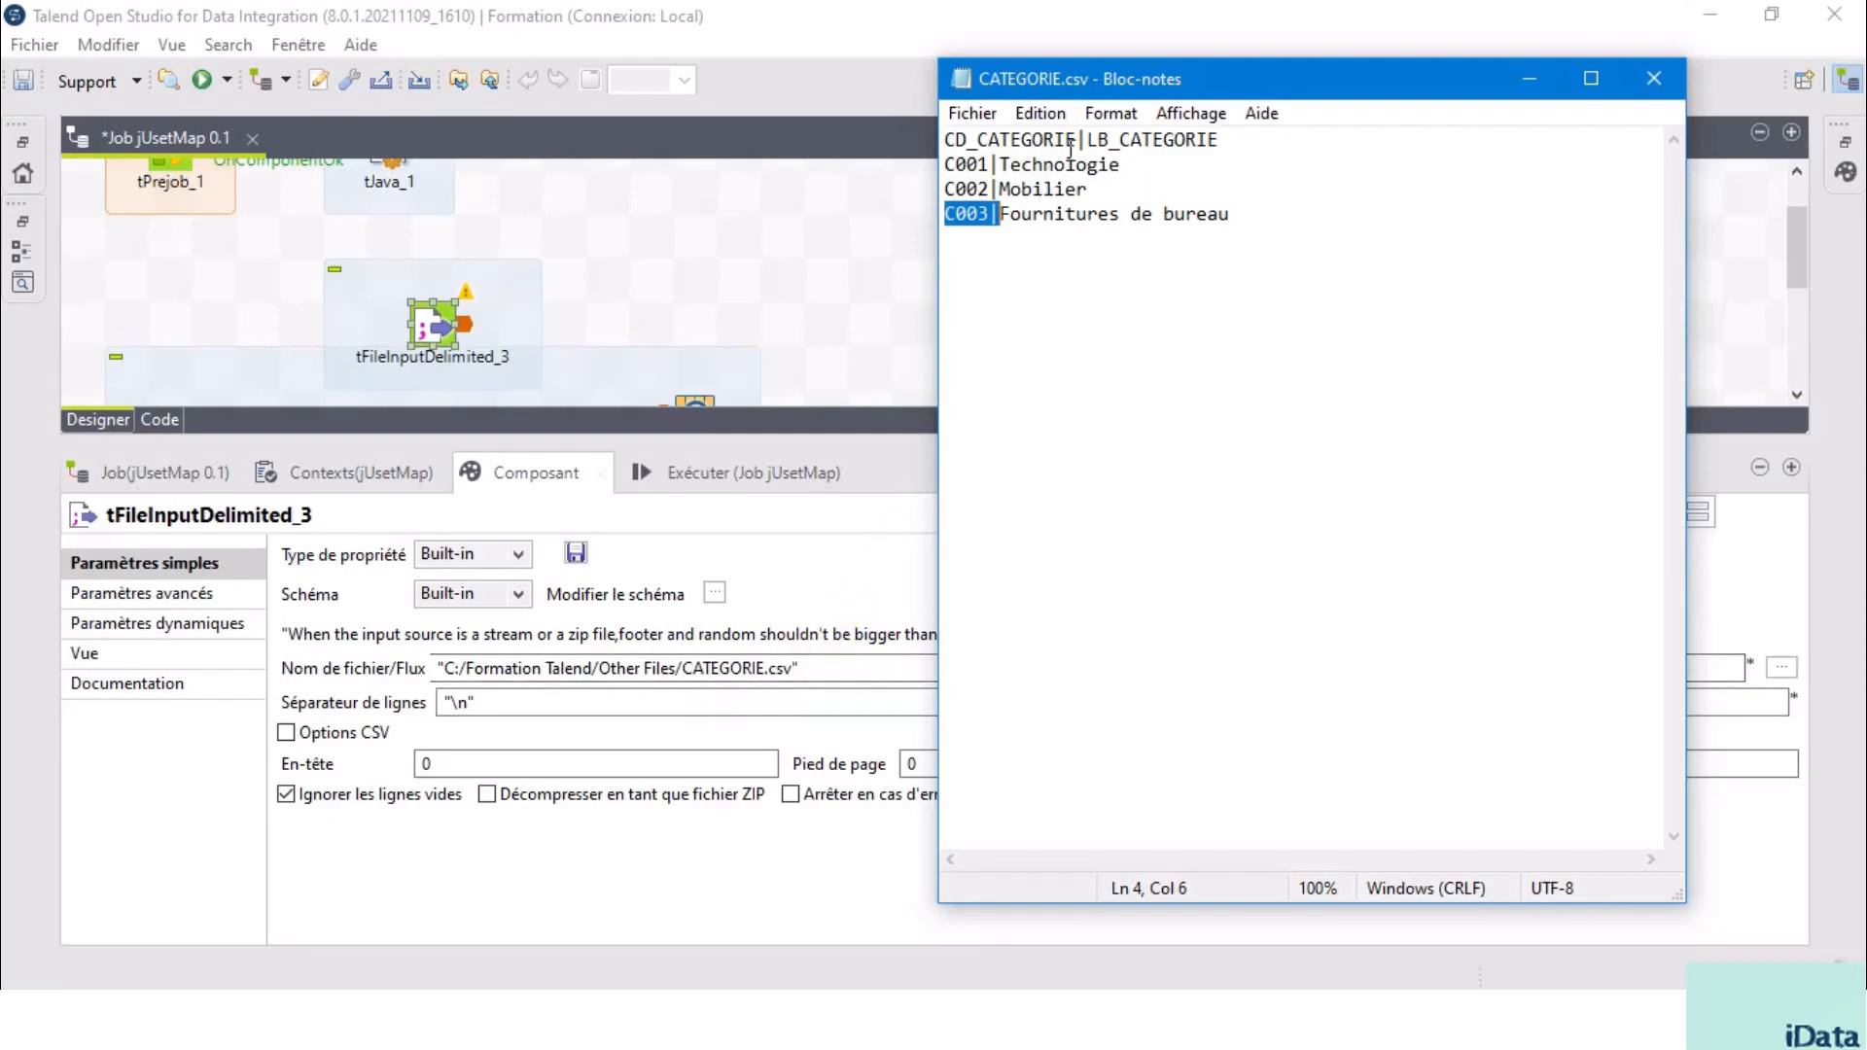
- Add a CD_CATEGORIE column to the schema of tFileInputDelimited_3, copying its name from the header of CATEGORIE.csv
{"action": "left_click_drag", "start_coordinate": [1079, 139], "coordinate": [943, 141]}
{"action": "key", "text": "ctrl+c"}
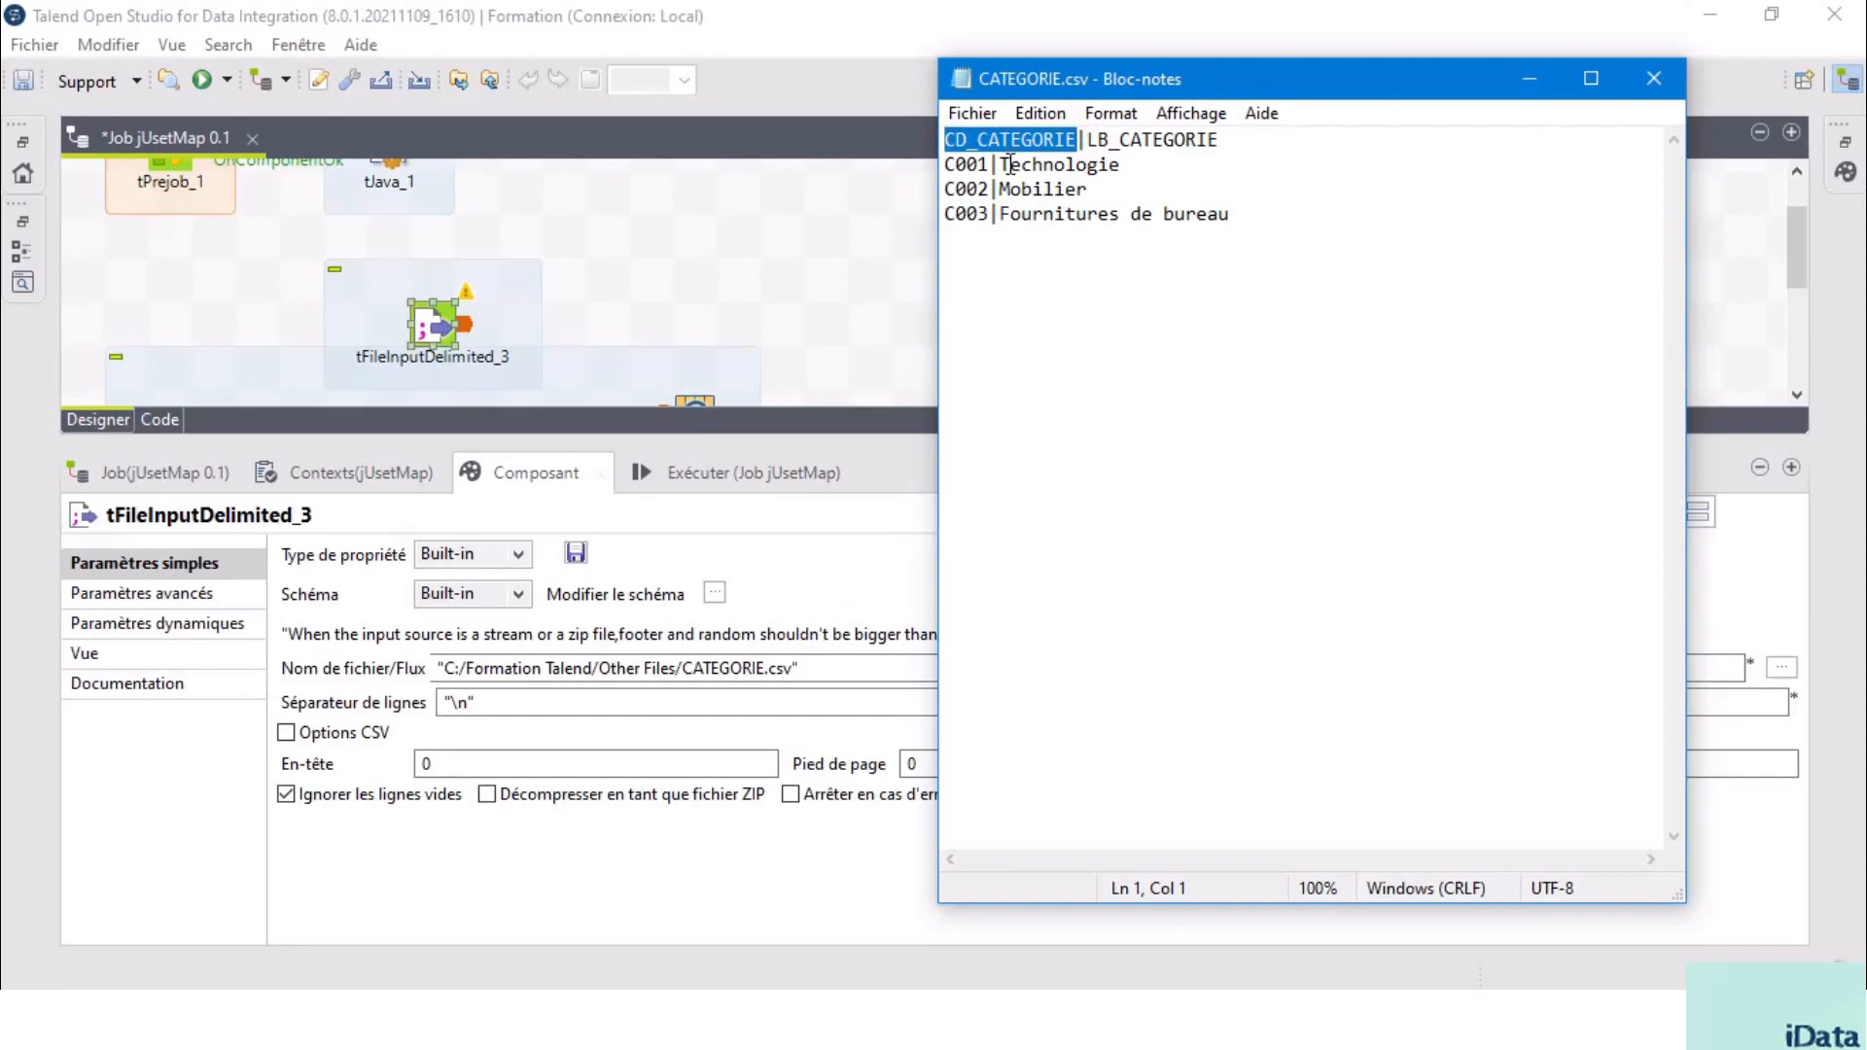
{"action": "left_click", "coordinate": [715, 592]}
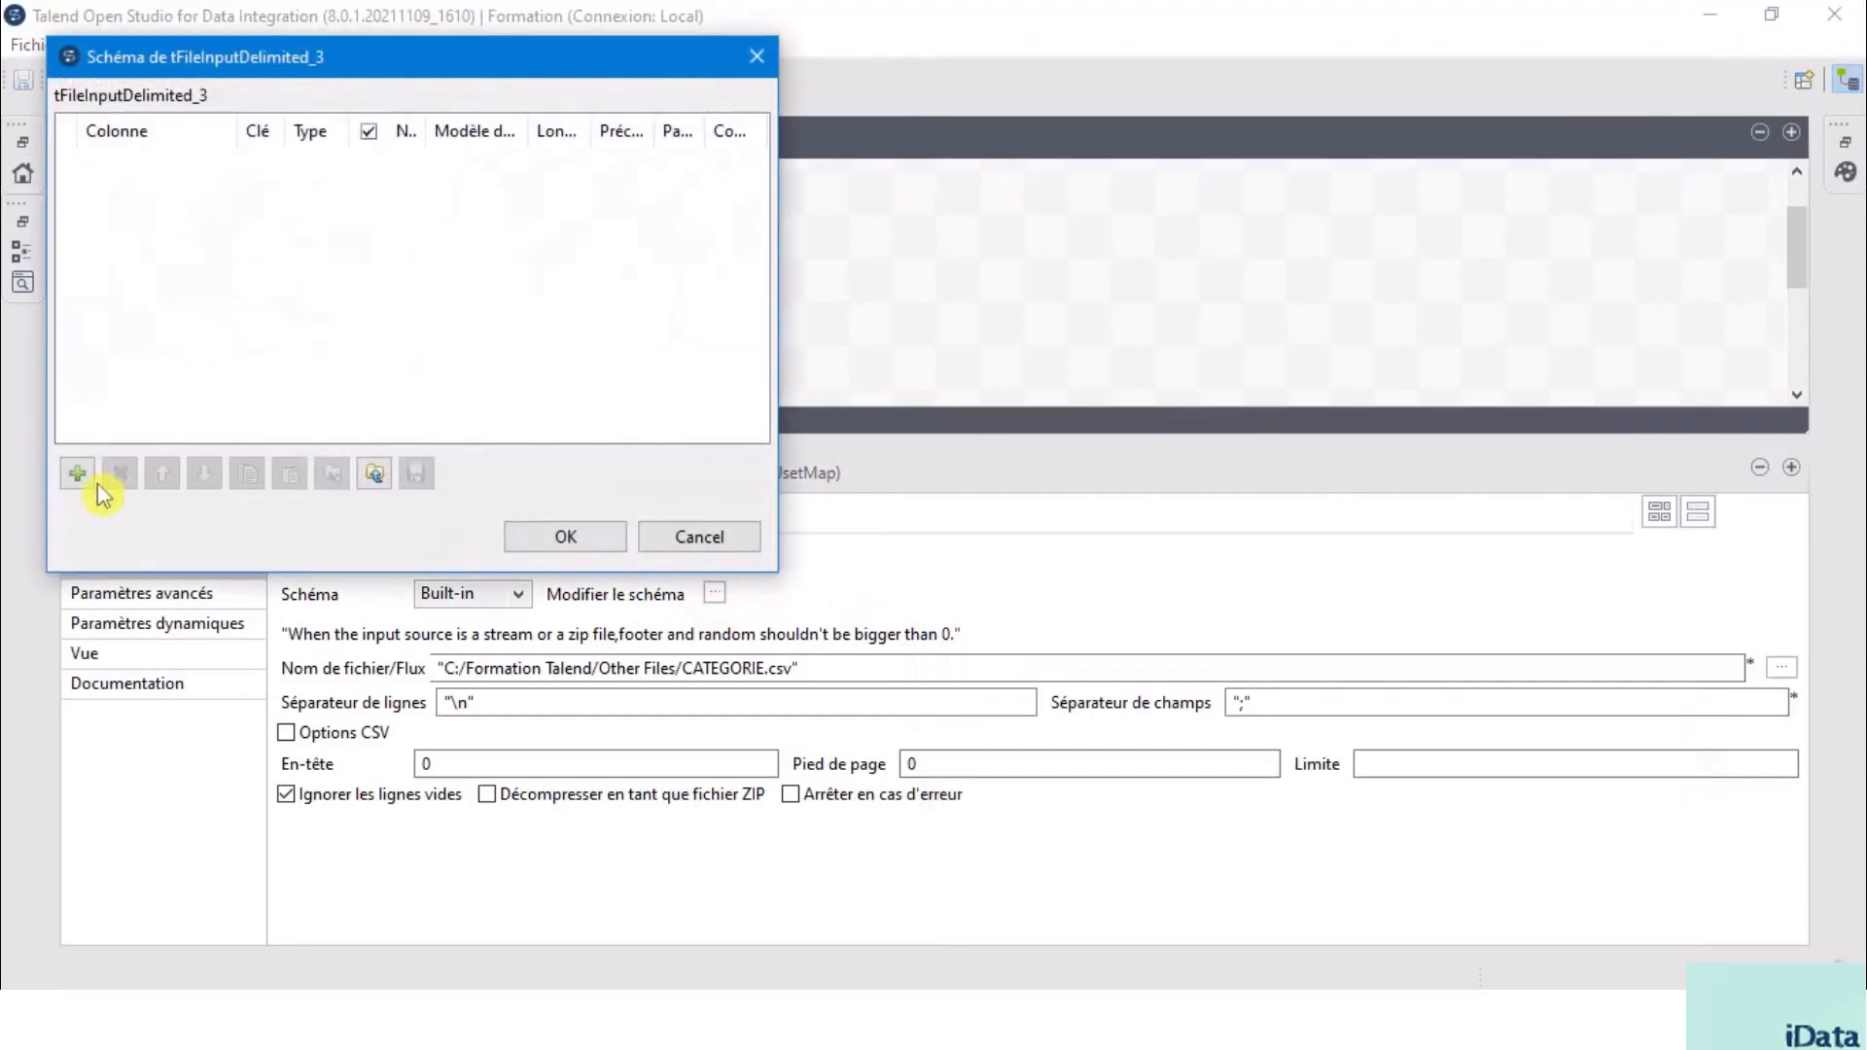
{"action": "left_click", "coordinate": [77, 473]}
{"action": "left_click", "coordinate": [194, 170]}
{"action": "key", "text": "ctrl+v"}
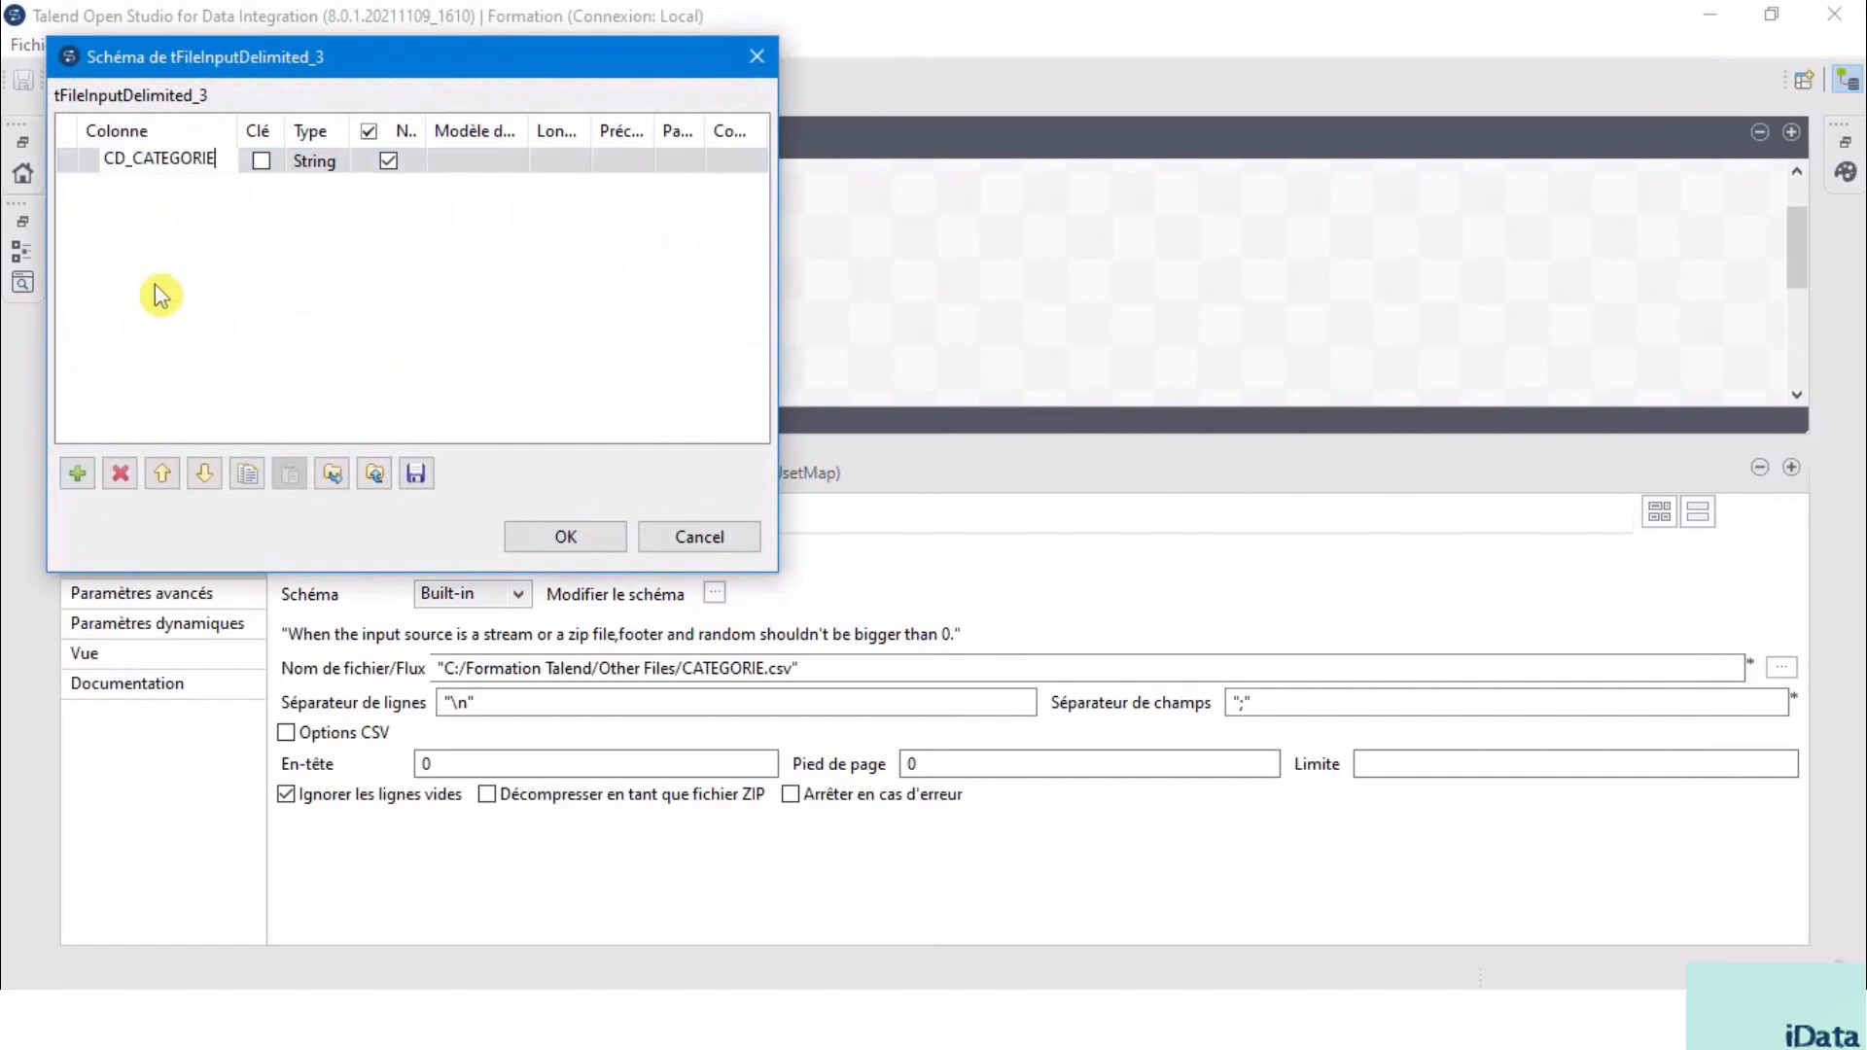
- Add a second column named LB_CATEGORIE to the schema of tFileInputDelimited_3 and save the schema
{"action": "left_click", "coordinate": [76, 473]}
{"action": "left_click", "coordinate": [170, 187]}
{"action": "key", "text": "ctrl+v"}
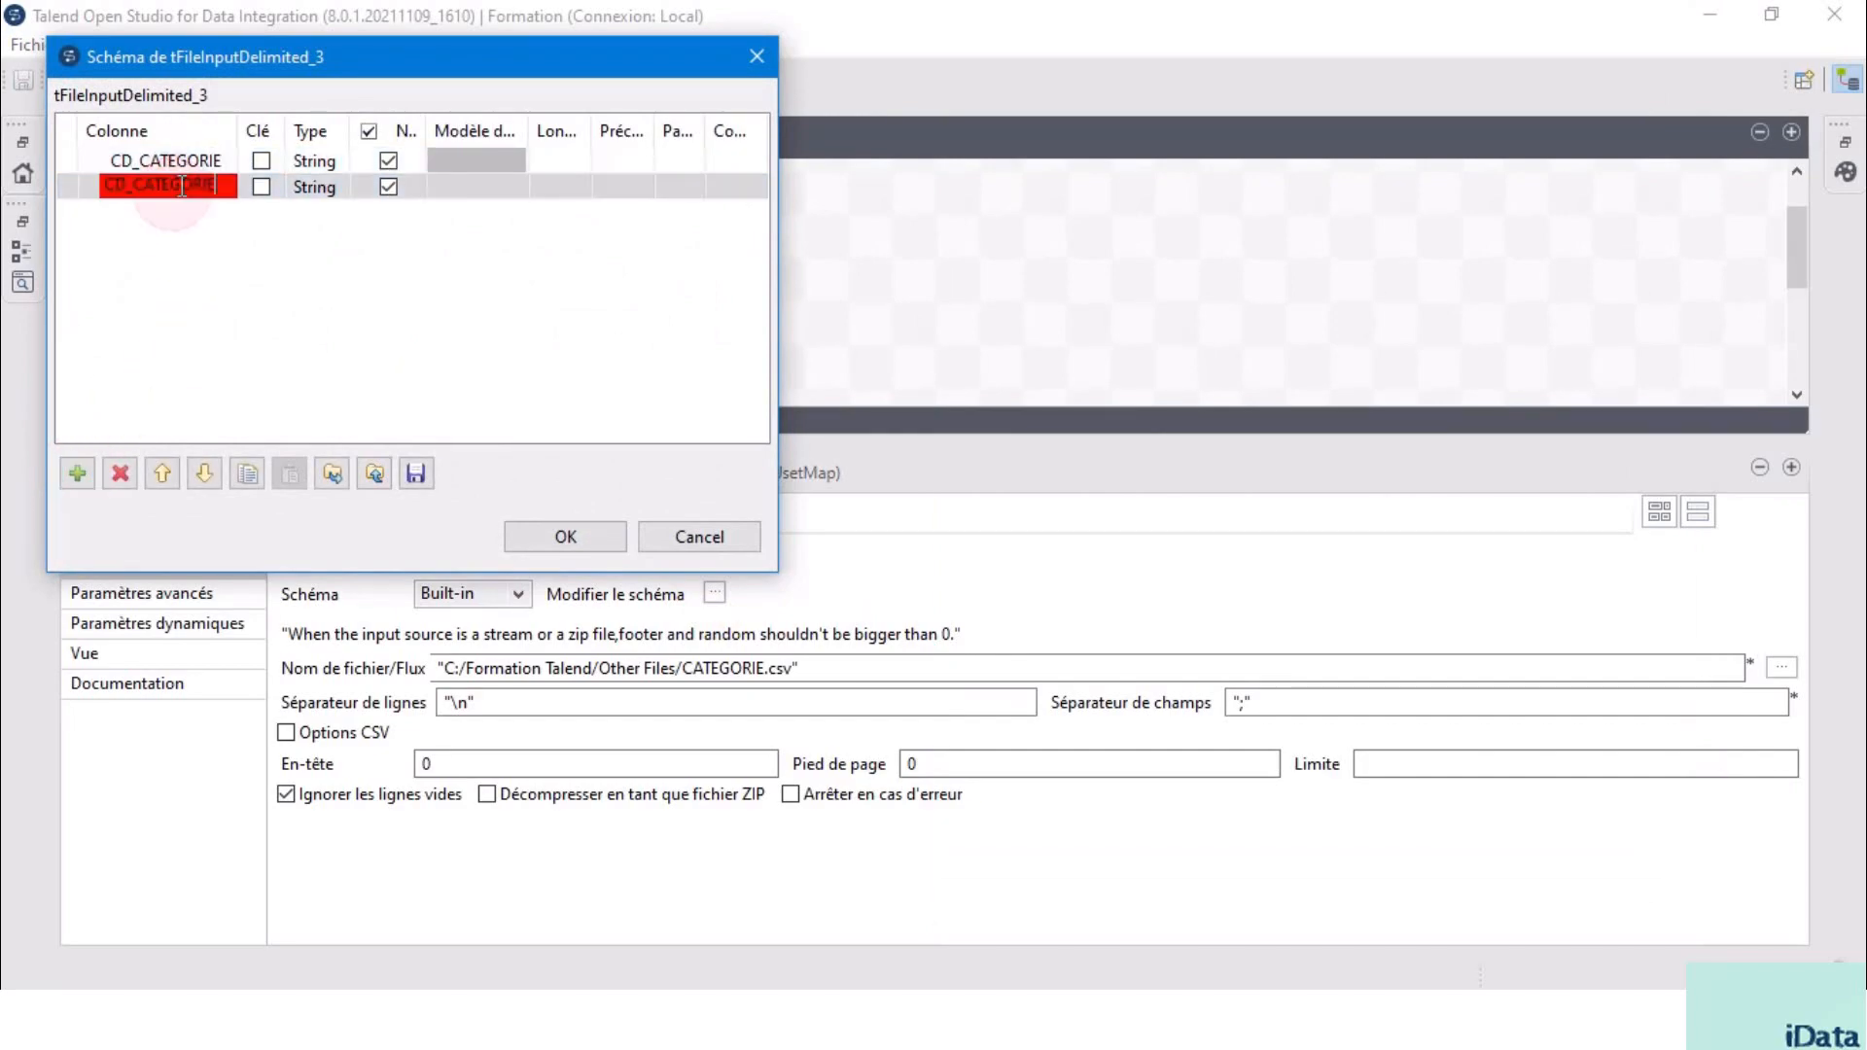
{"action": "key", "text": "BackSpace"}
{"action": "key", "text": "BackSpace"}
{"action": "key", "text": "BackSpace"}
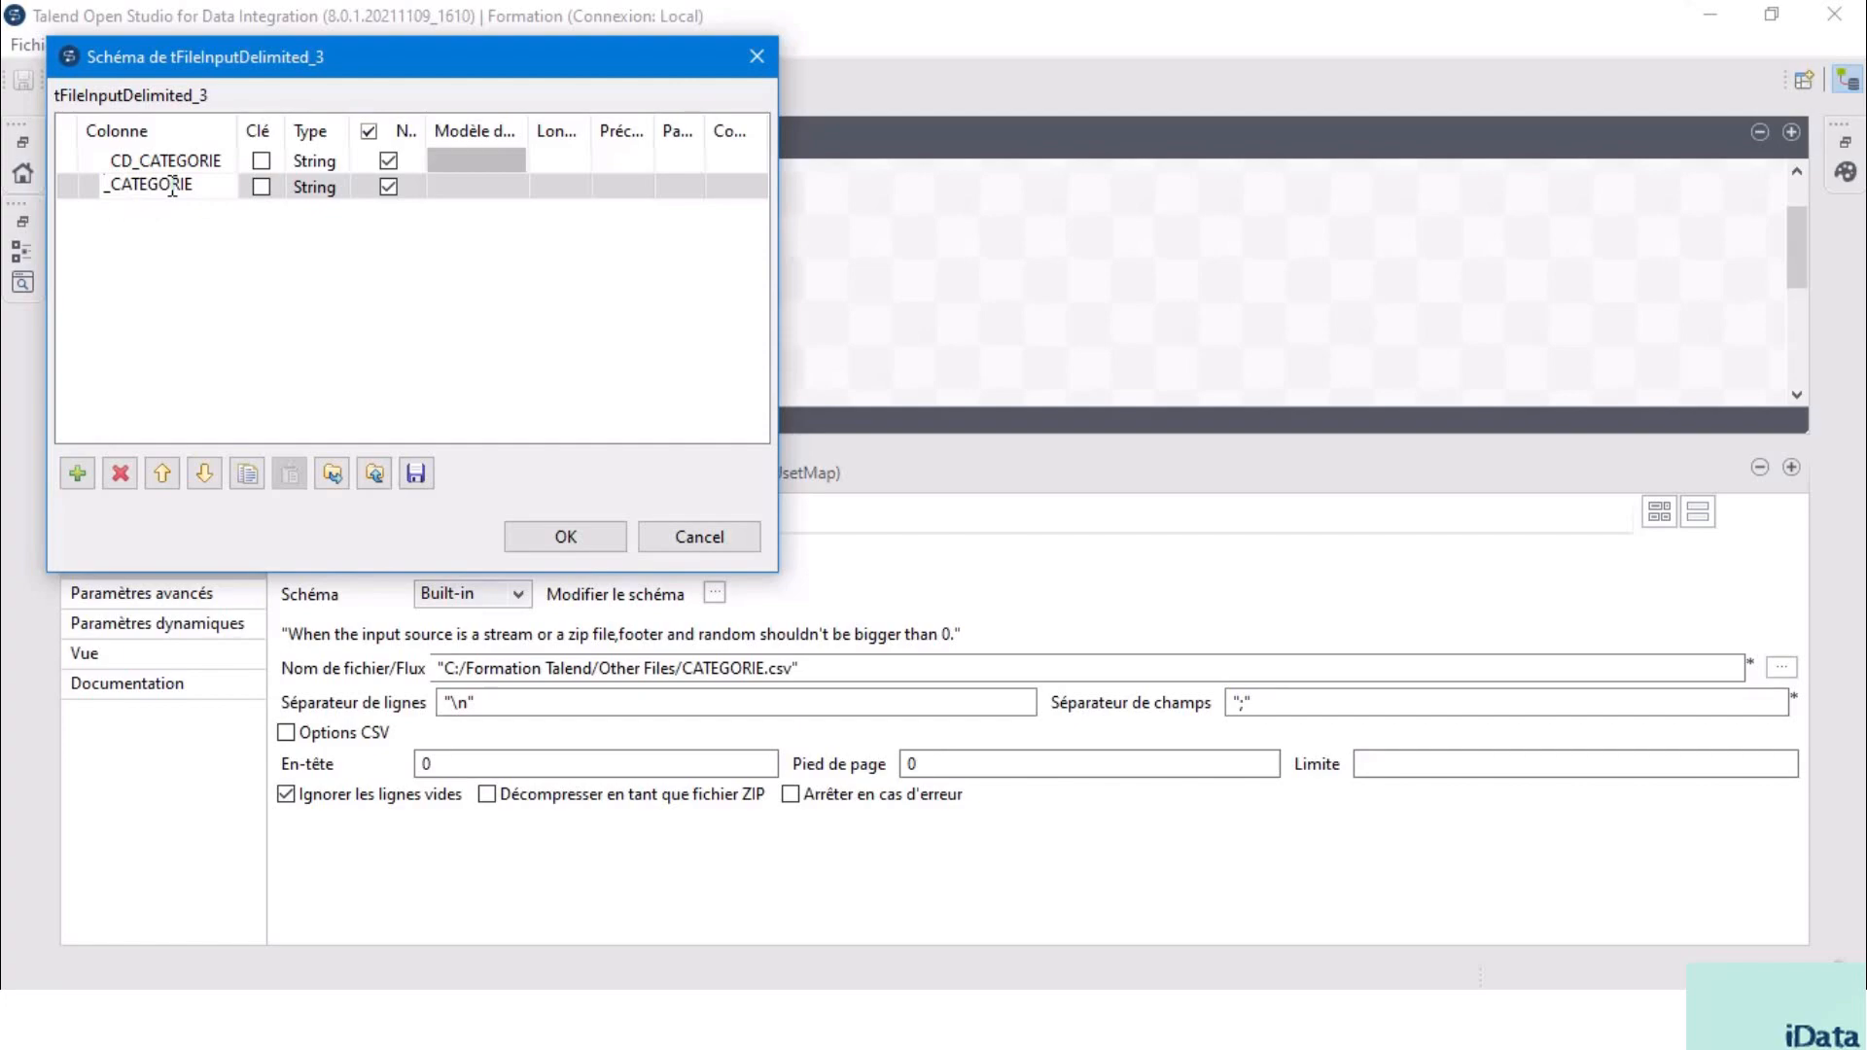
{"action": "type", "text": "LB"}
{"action": "left_click", "coordinate": [221, 350]}
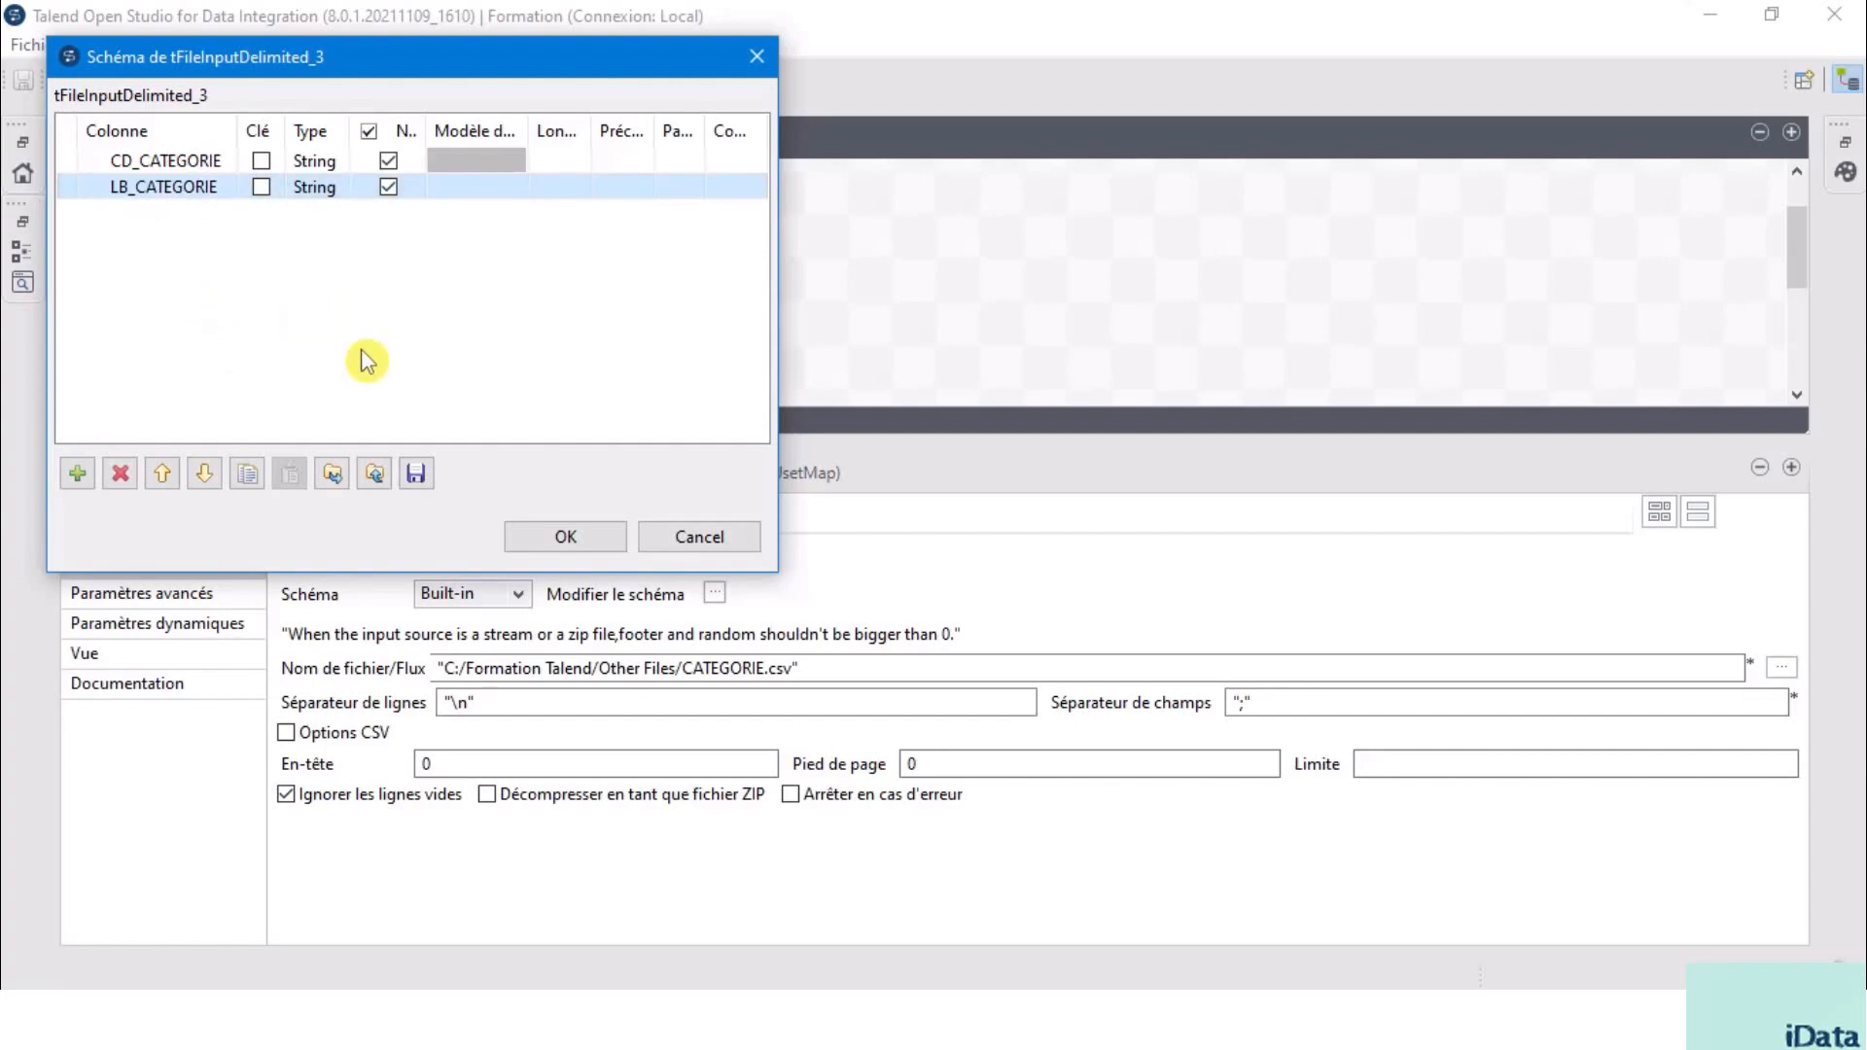
{"action": "left_click", "coordinate": [574, 544]}
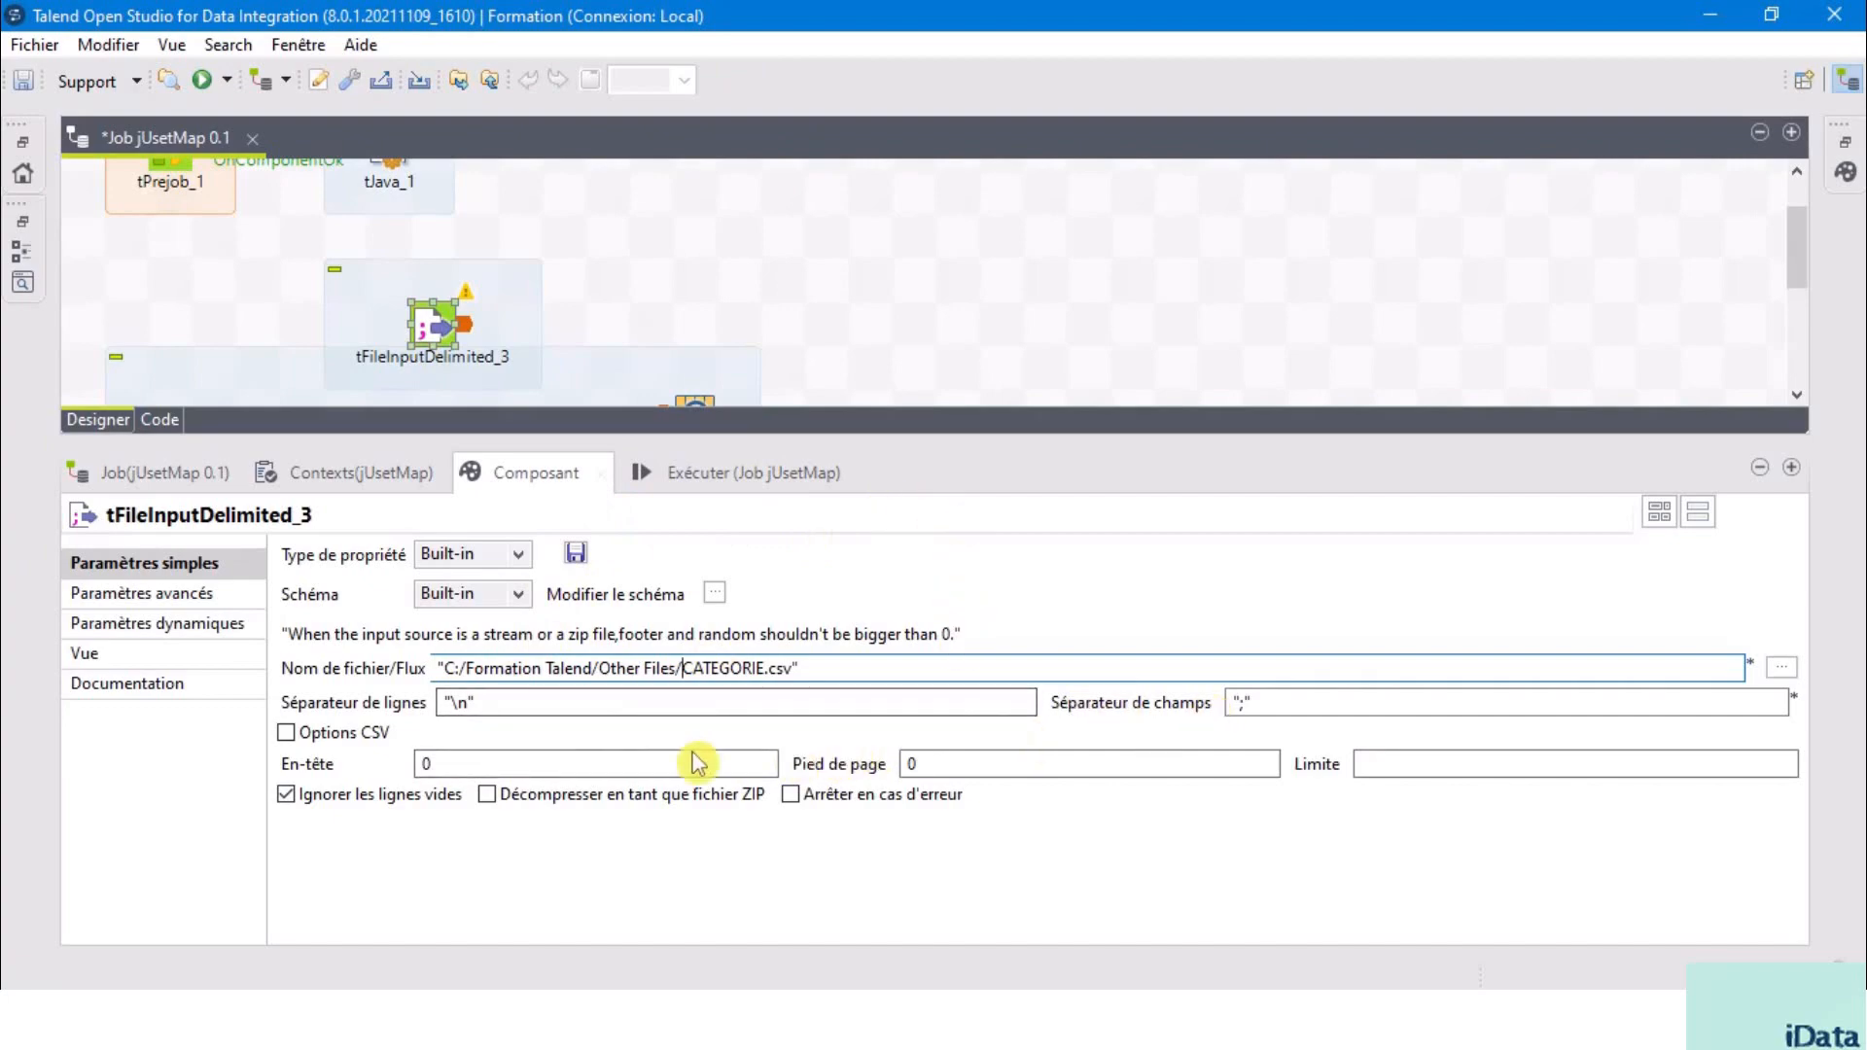
- Set the header to 1 and the field separator to "|" for tFileInputDelimited_3
{"action": "left_click", "coordinate": [469, 762]}
{"action": "key", "text": "BackSpace"}
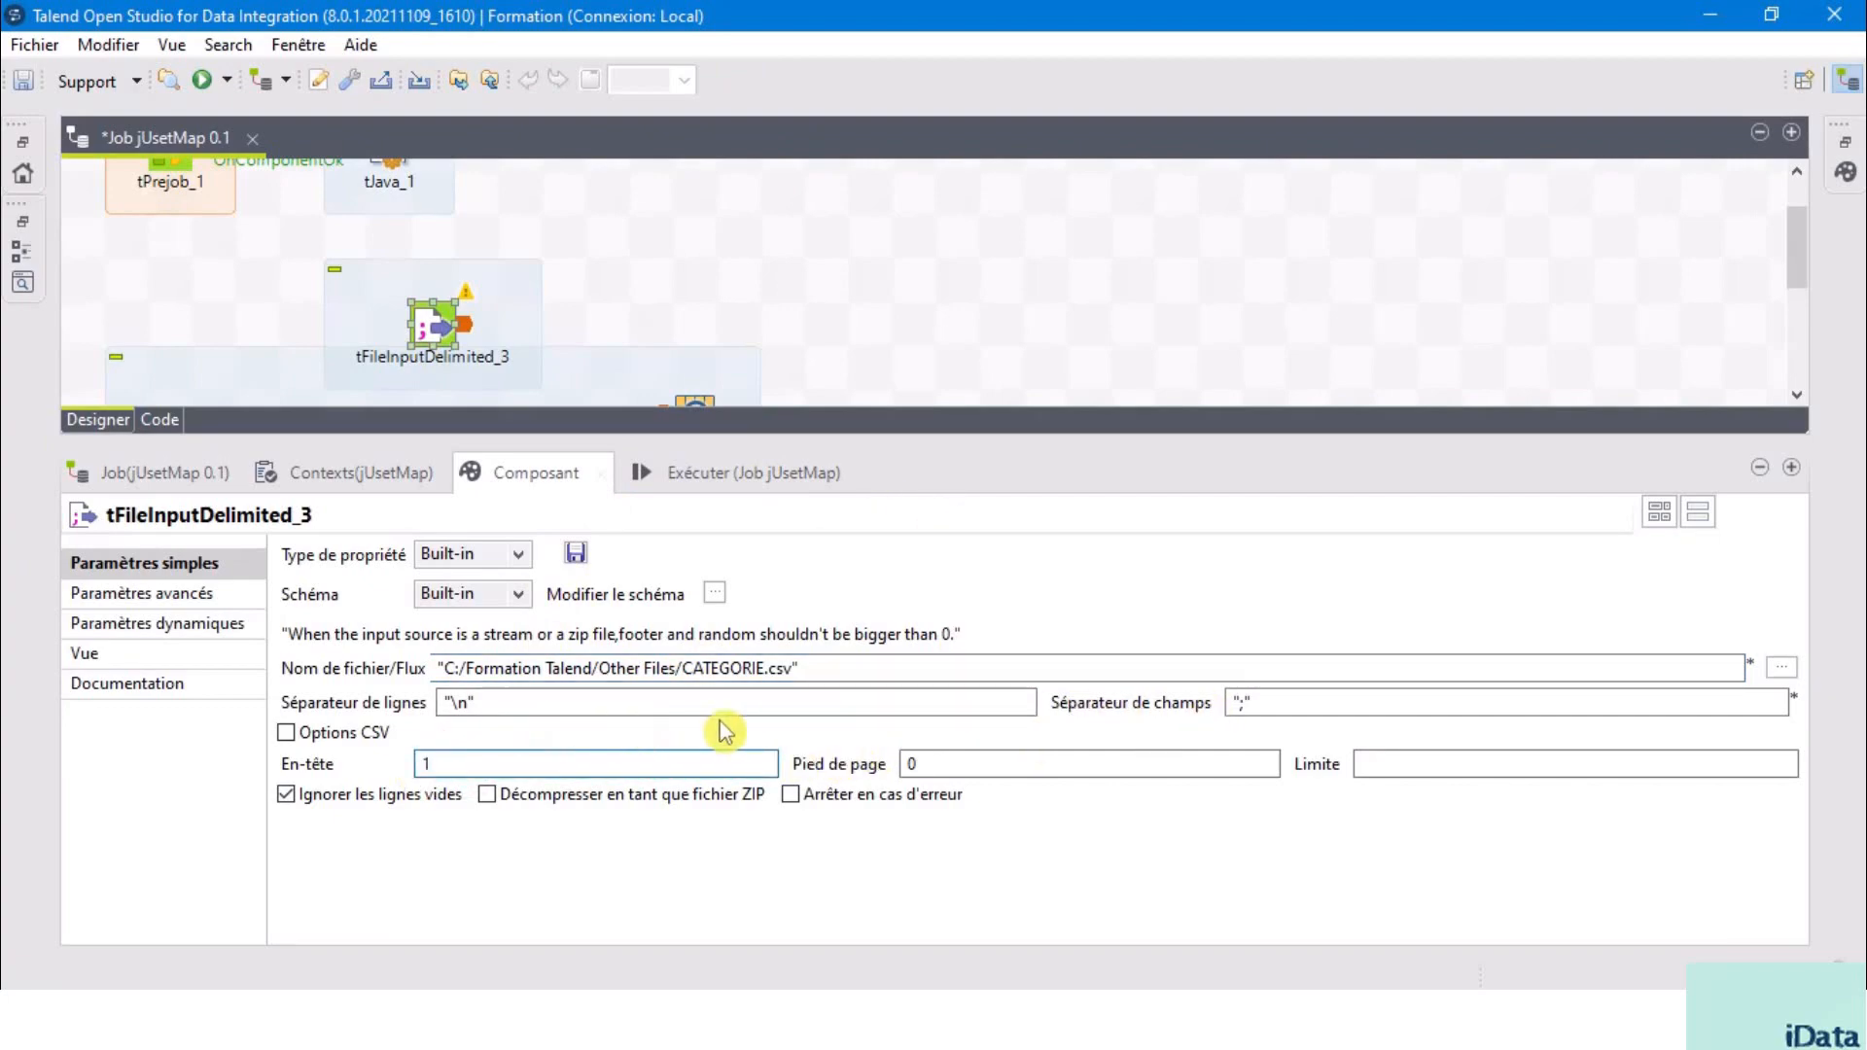
{"action": "left_click", "coordinate": [1237, 702]}
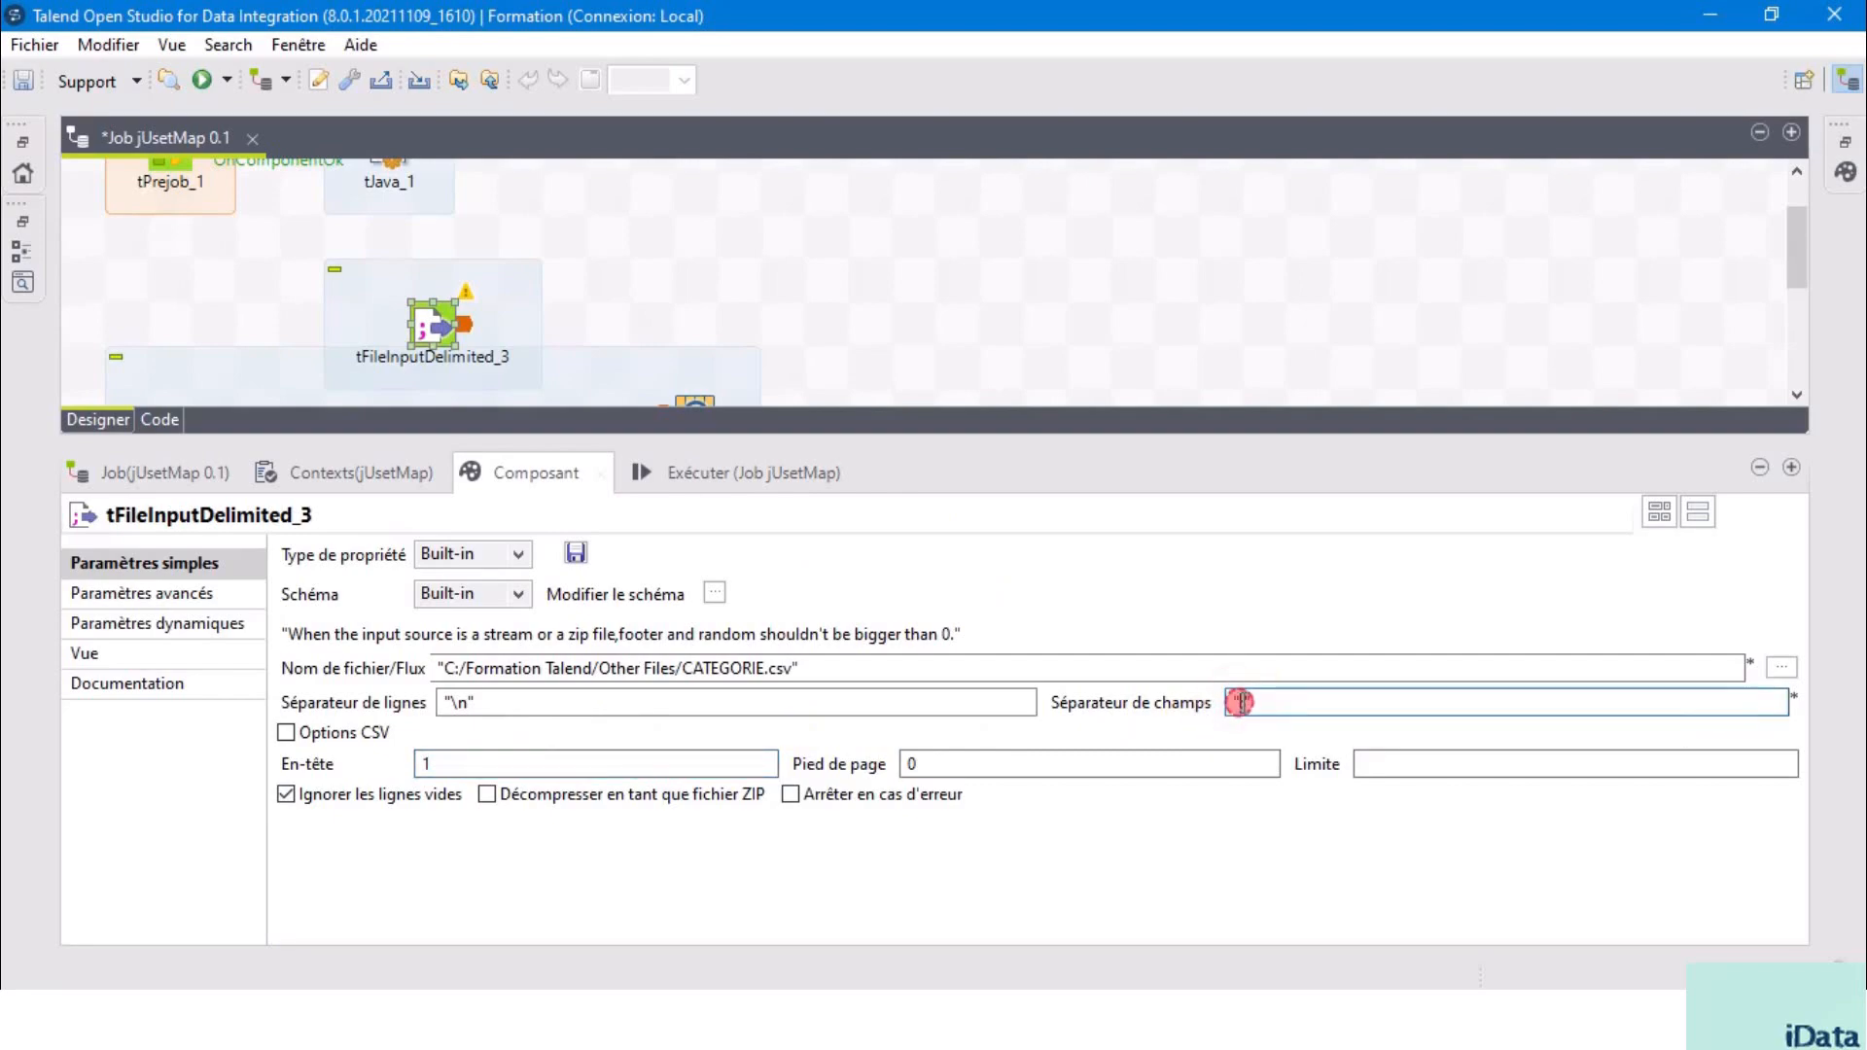
{"action": "left_click", "coordinate": [1243, 704]}
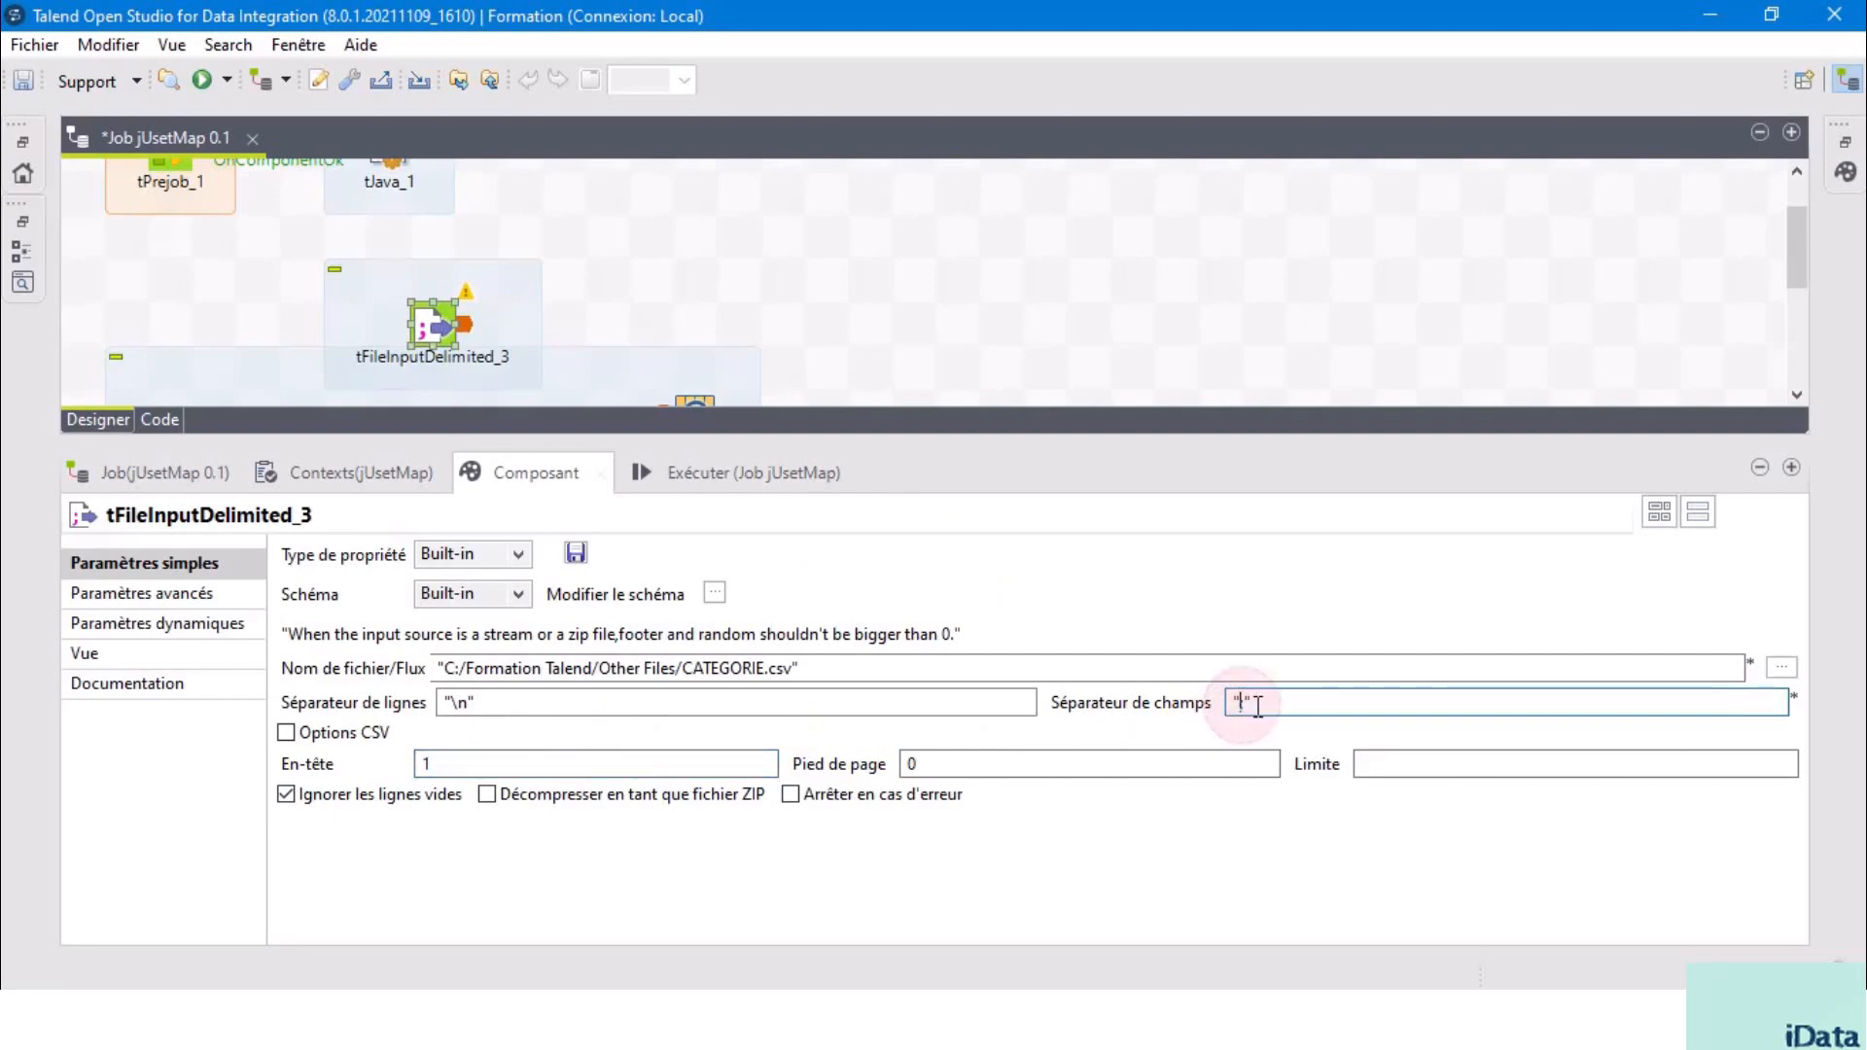
{"action": "left_click_drag", "start_coordinate": [1240, 704], "coordinate": [1248, 704]}
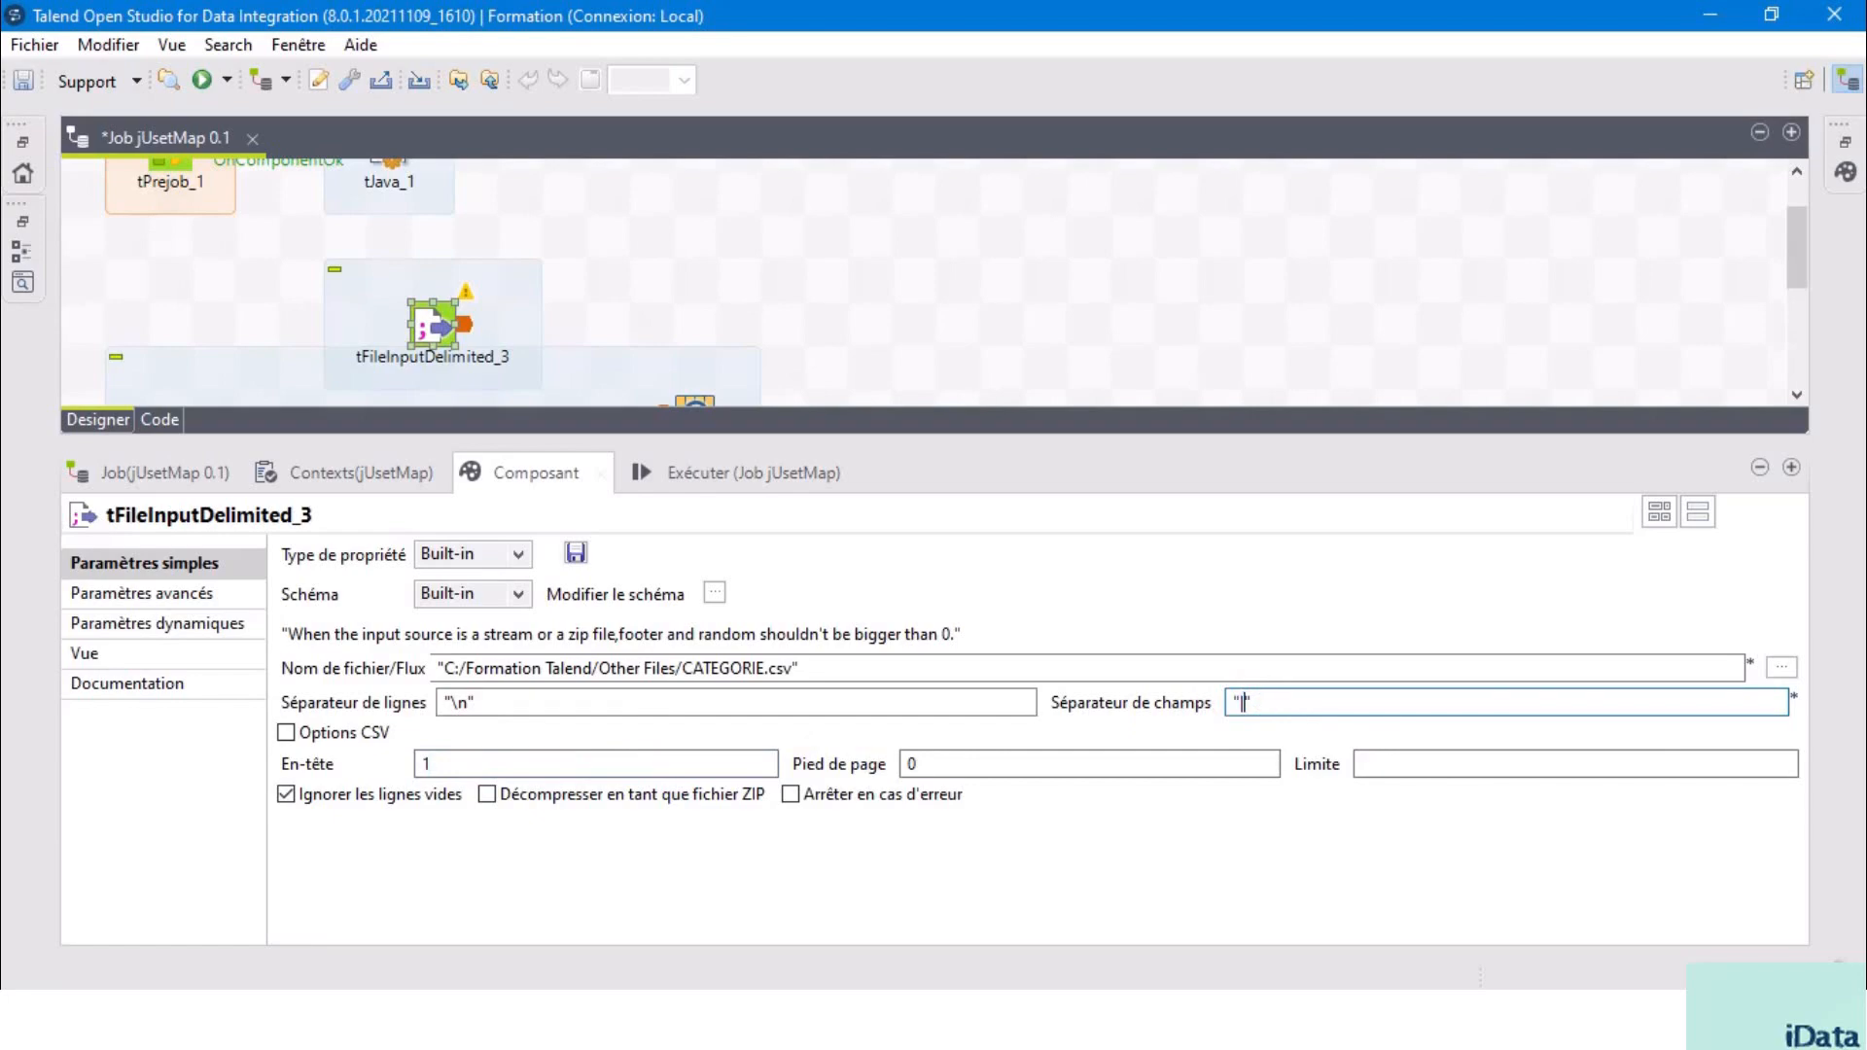
{"action": "type", "text": "|"}
{"action": "left_click", "coordinate": [951, 304]}
- Connect tFileInputDelimited_3 to tMap_1 with a row link as a lookup input
{"action": "left_click", "coordinate": [562, 279]}
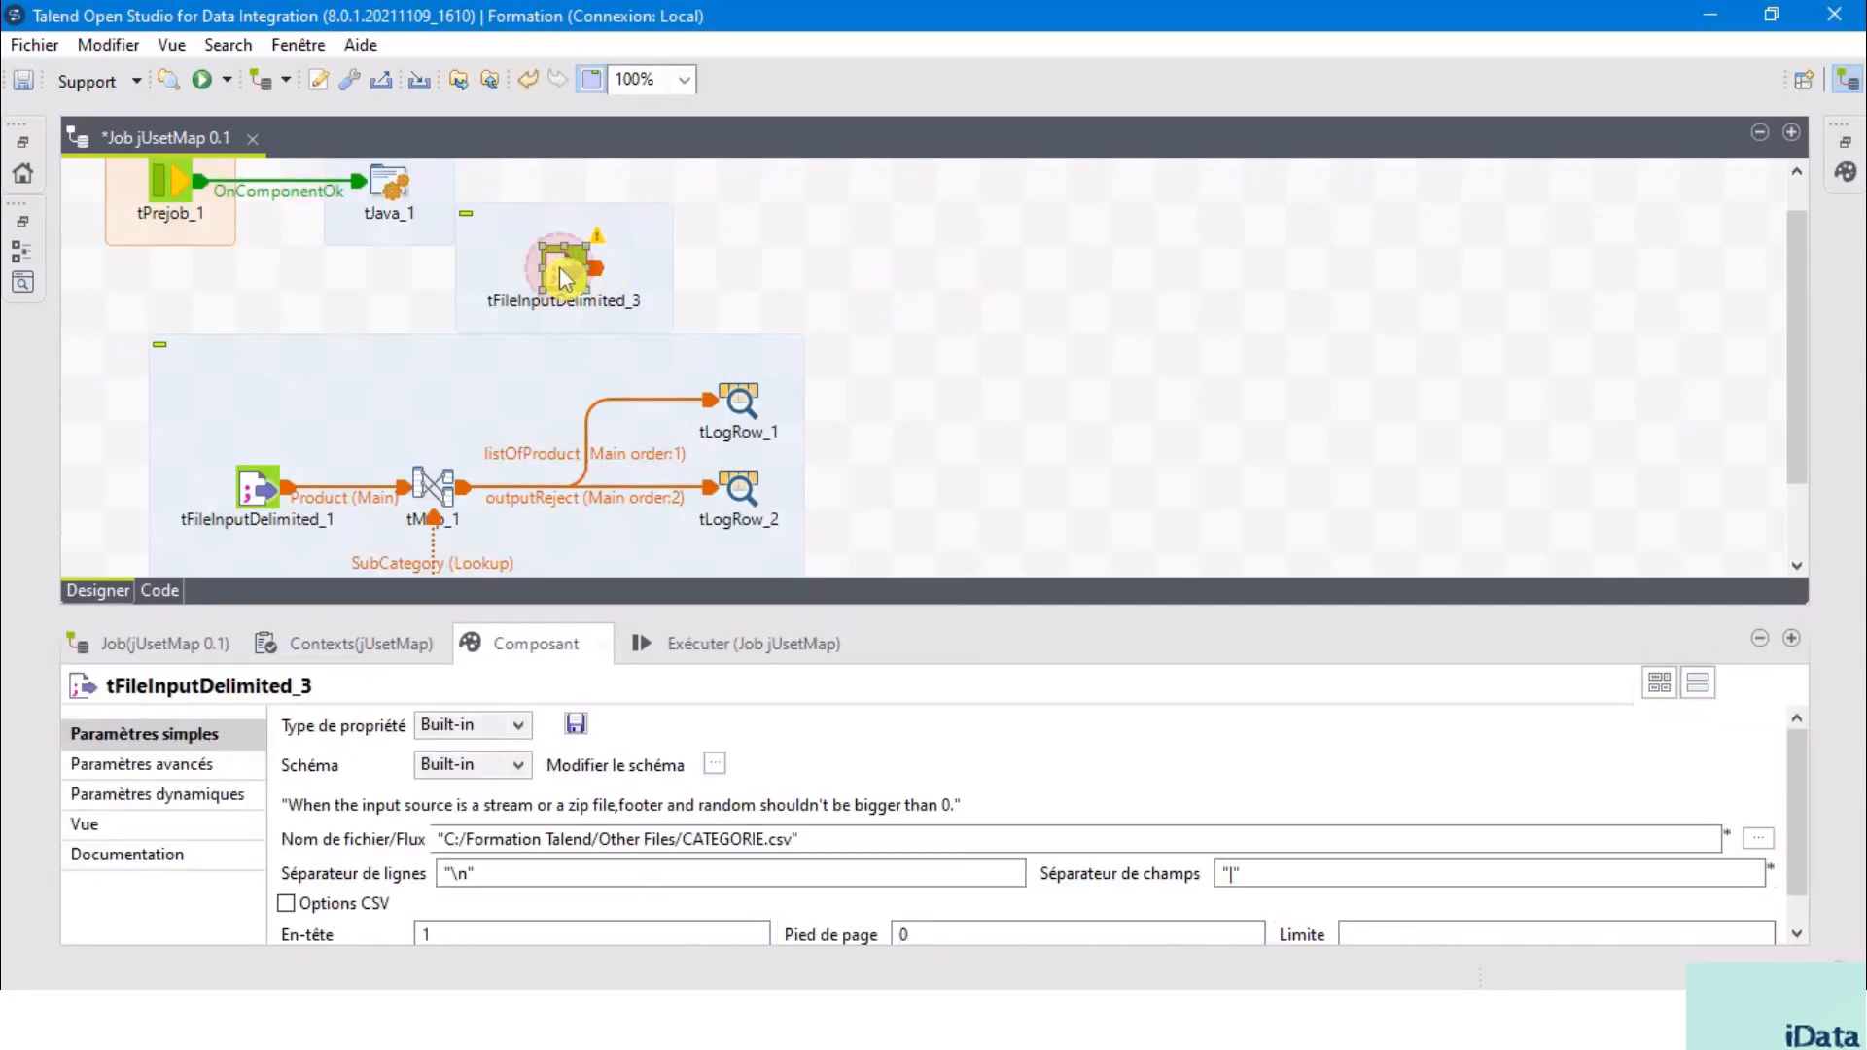
{"action": "right_click", "coordinate": [562, 280]}
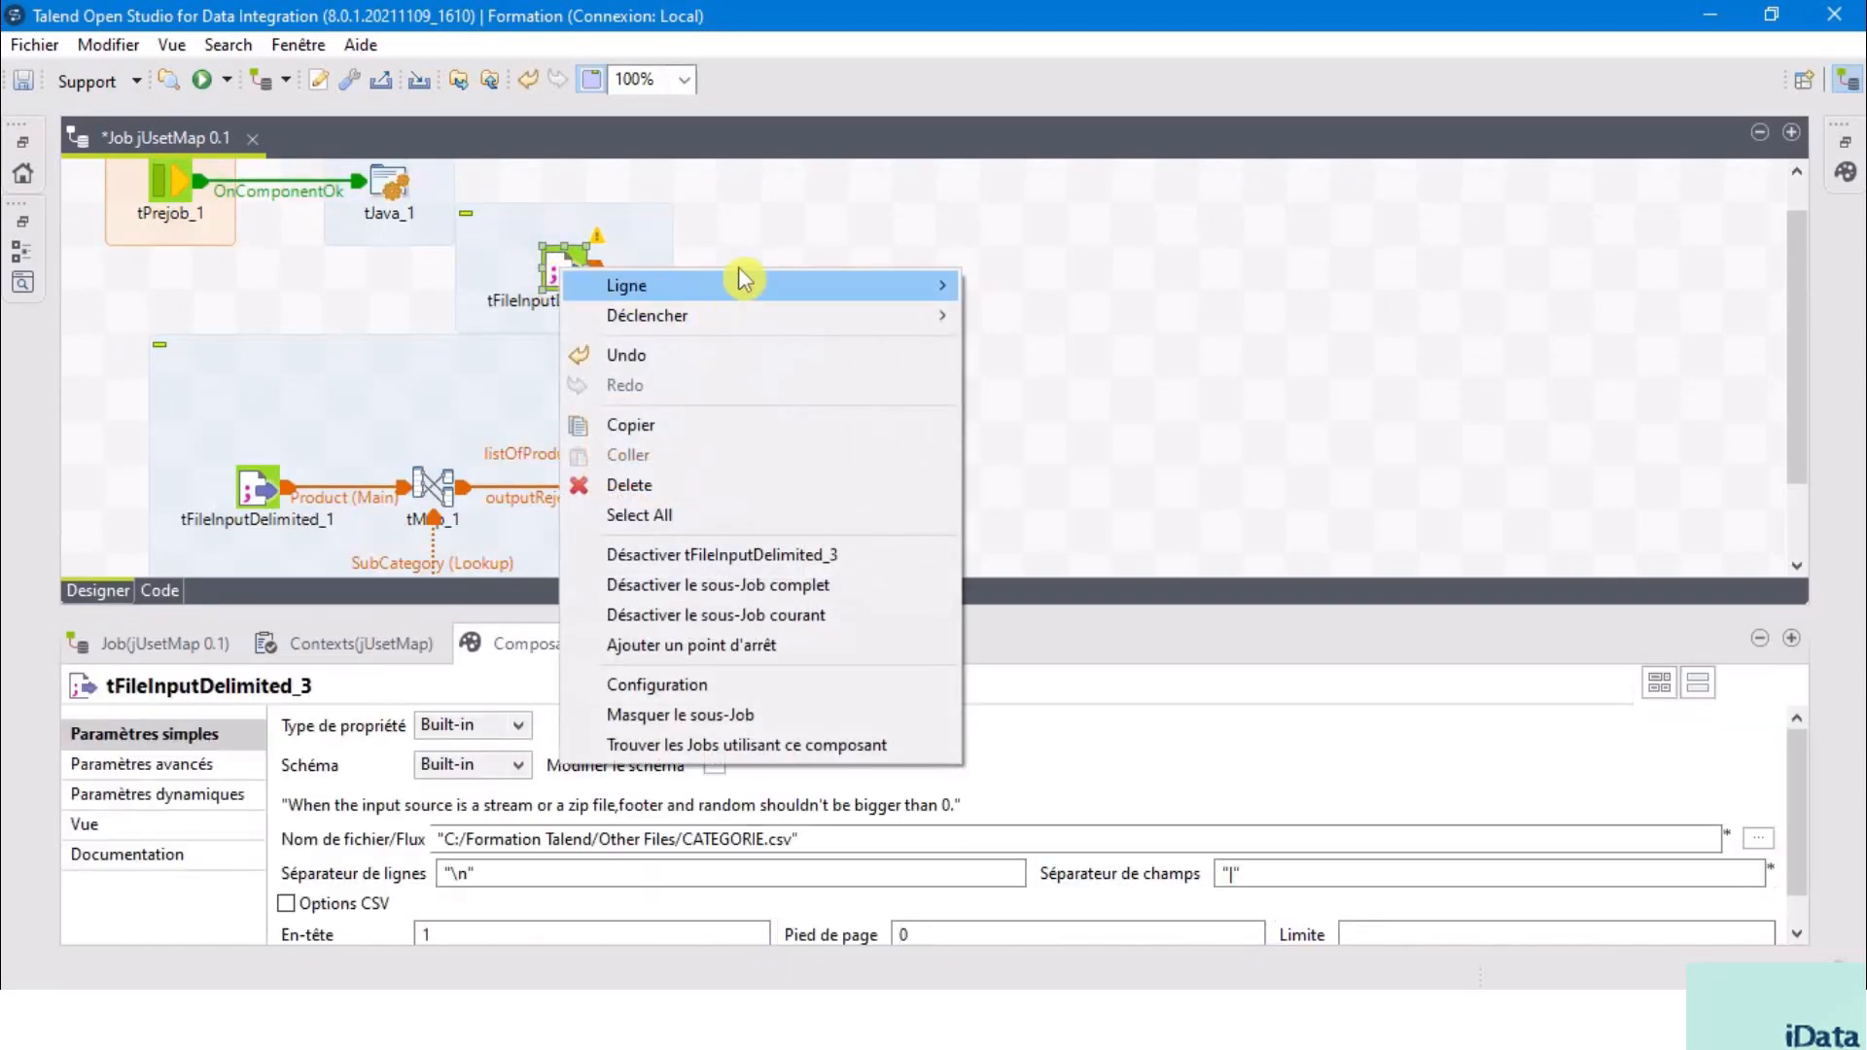
{"action": "mouse_move", "coordinate": [742, 286]}
{"action": "left_click", "coordinate": [1102, 290]}
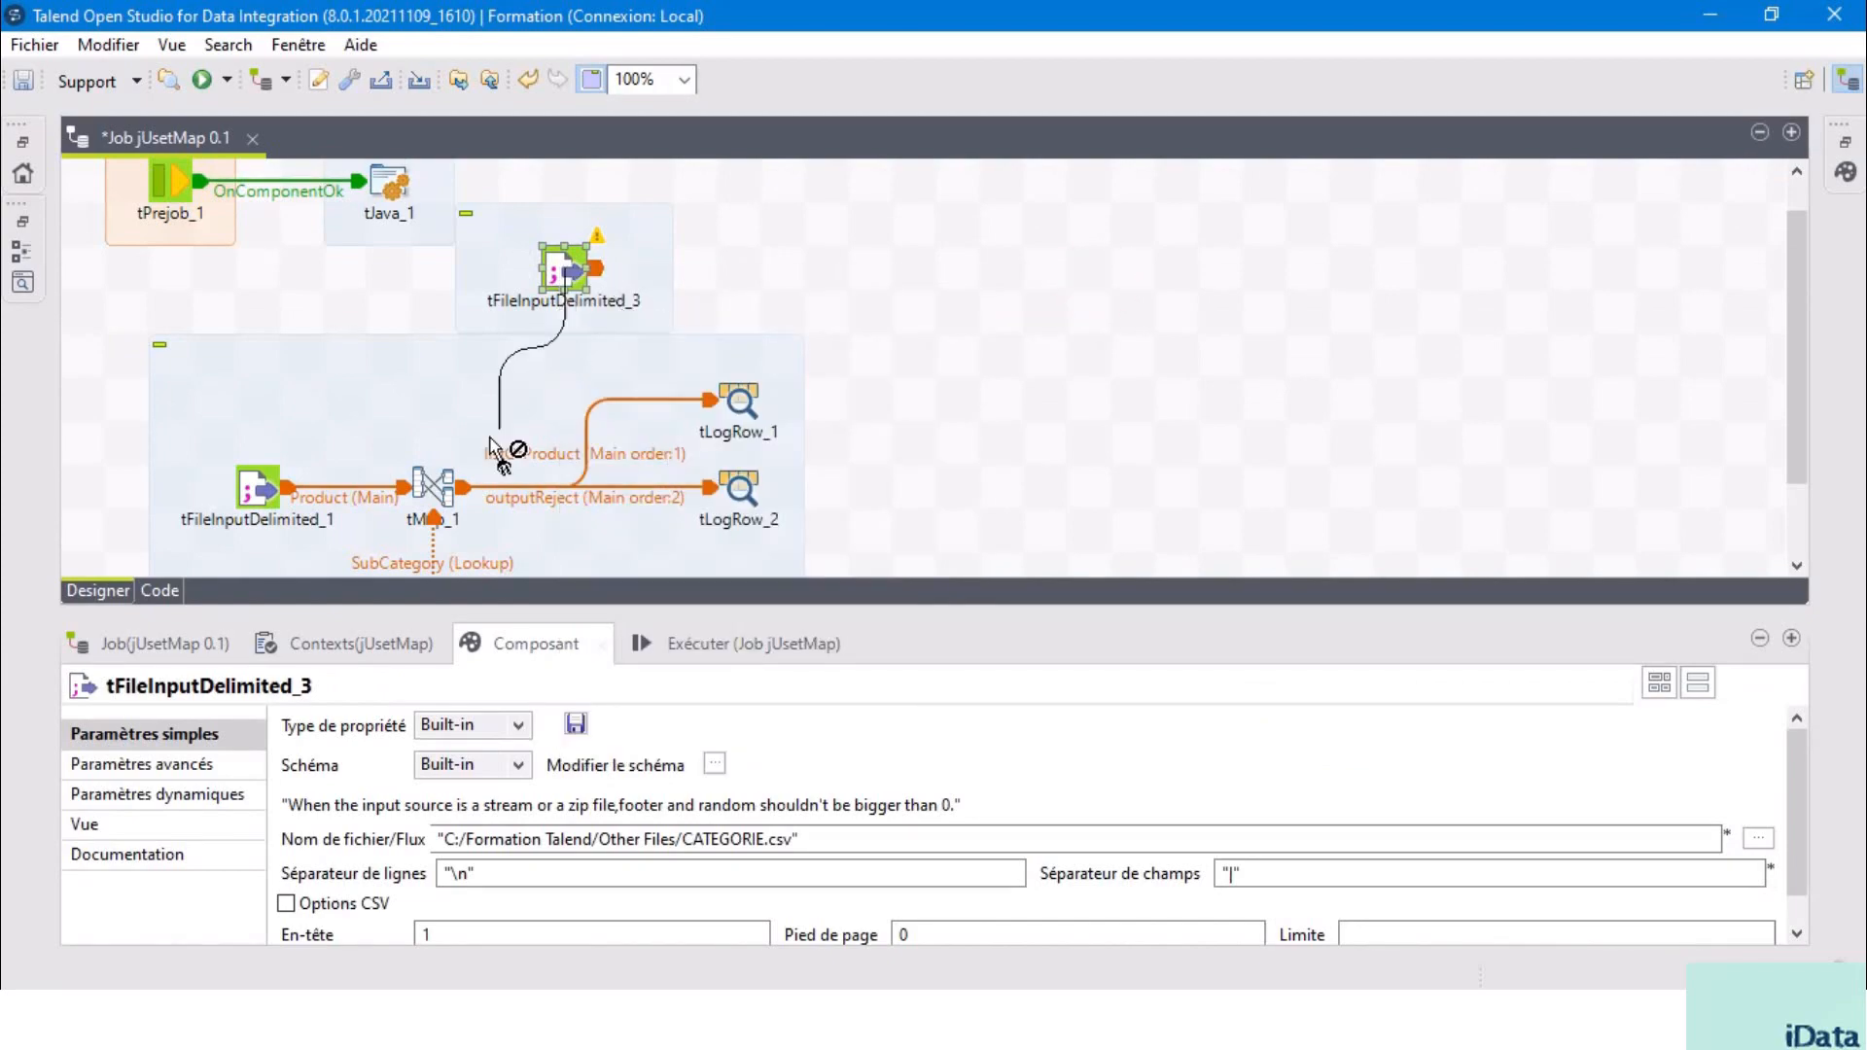
{"action": "left_click", "coordinate": [472, 477]}
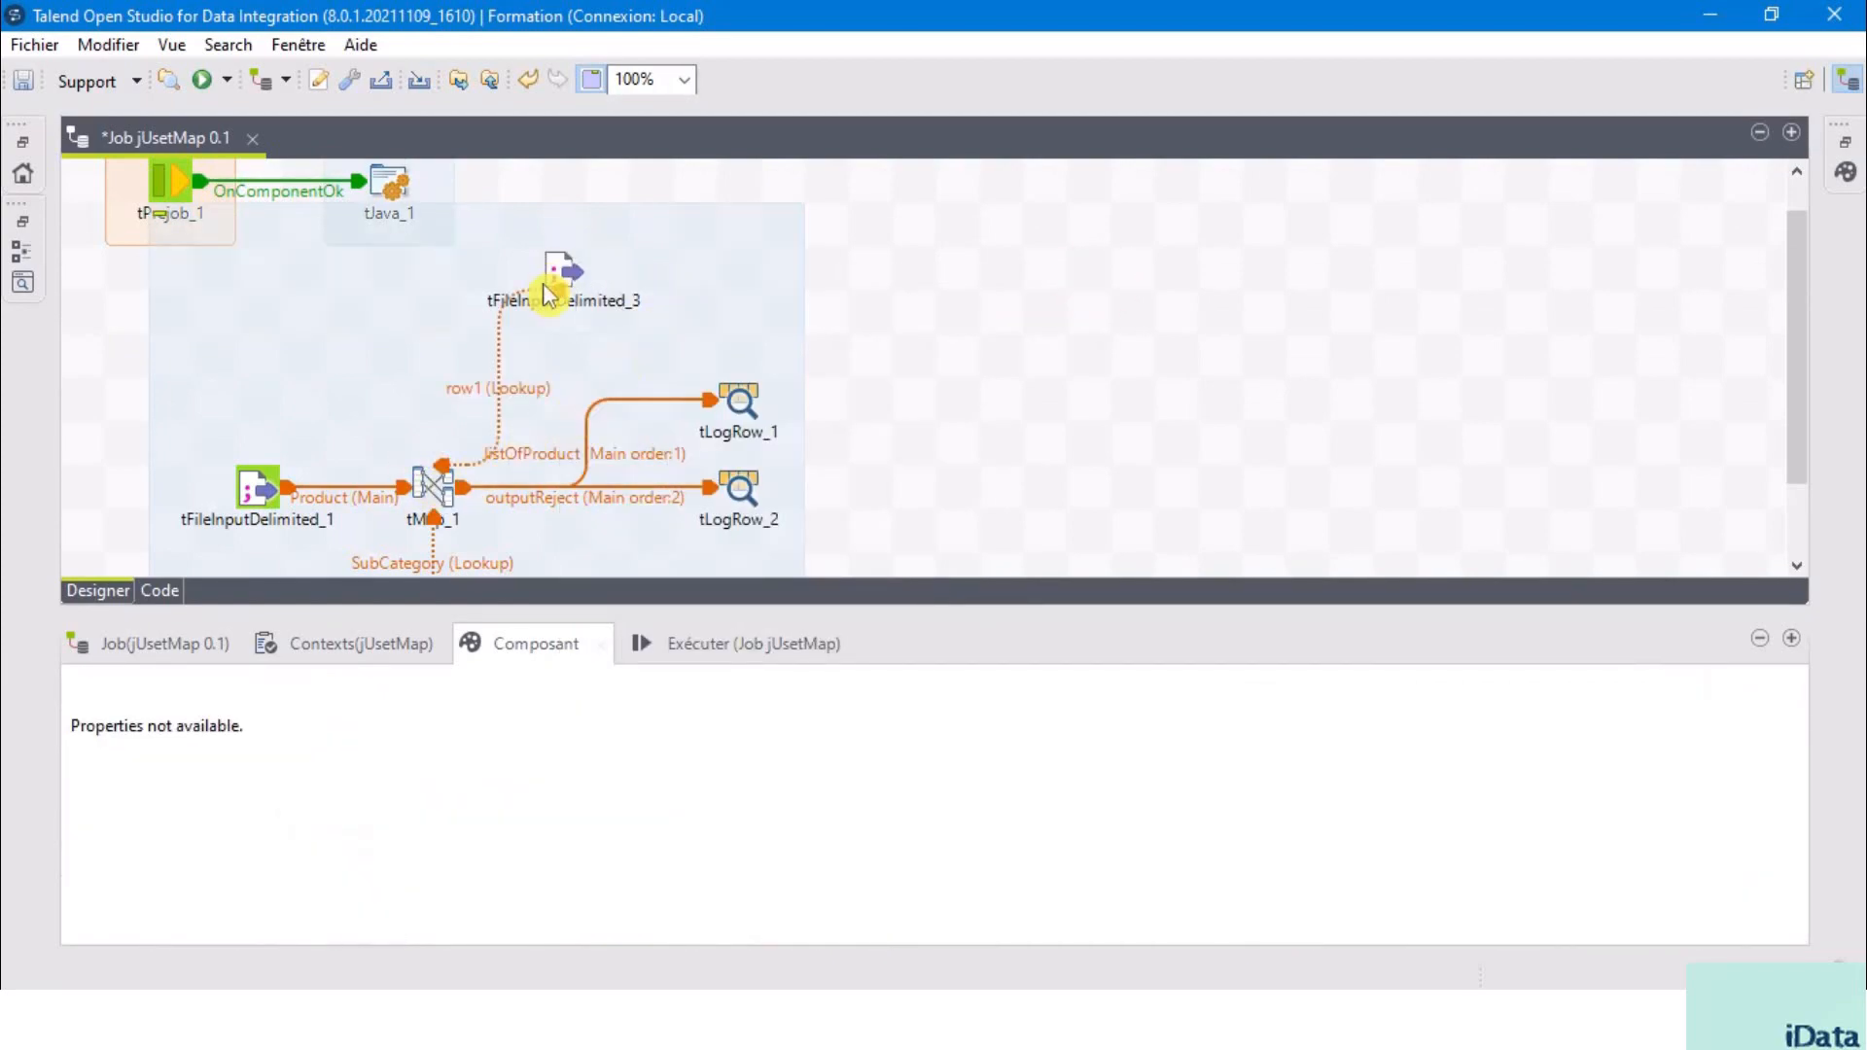
- Enlarge the job design area and move tFileInputDelimited_3 directly above tMap_1
{"action": "scroll", "coordinate": [771, 354], "scroll_direction": "down", "scroll_amount": 1}
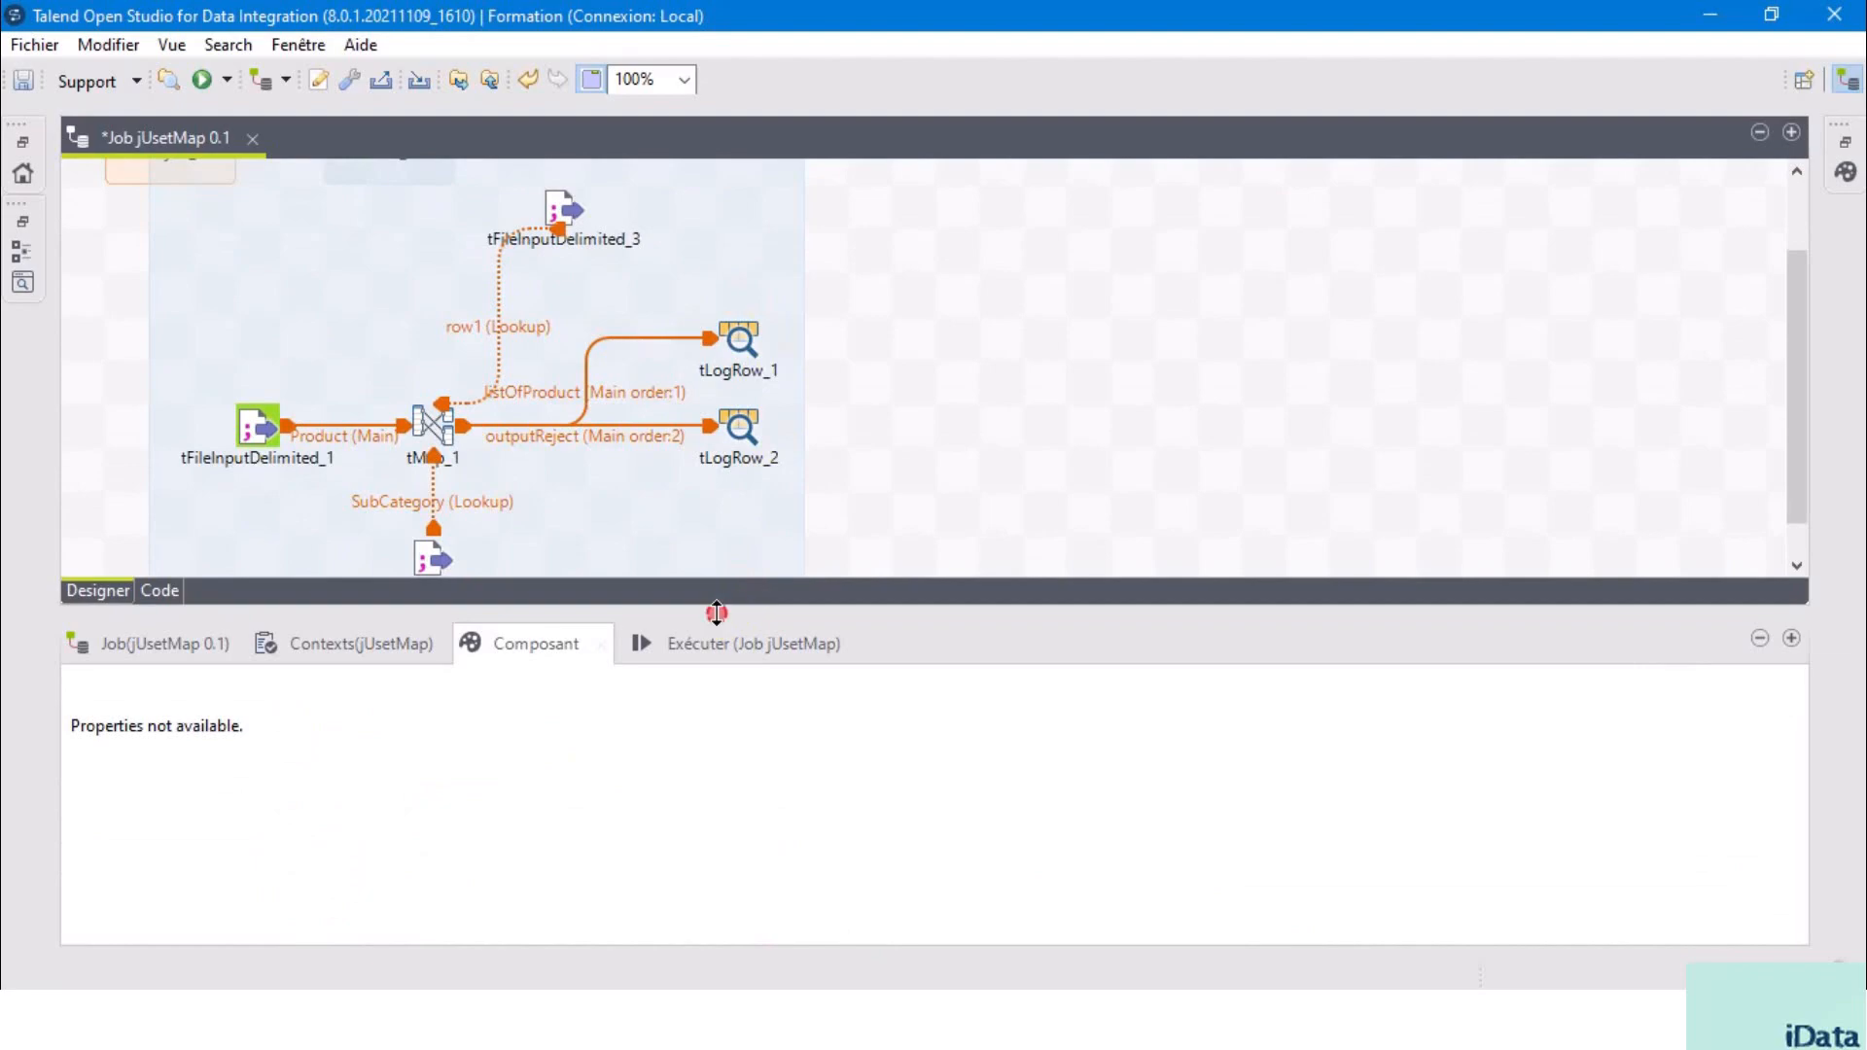
{"action": "left_click_drag", "start_coordinate": [716, 613], "coordinate": [717, 858]}
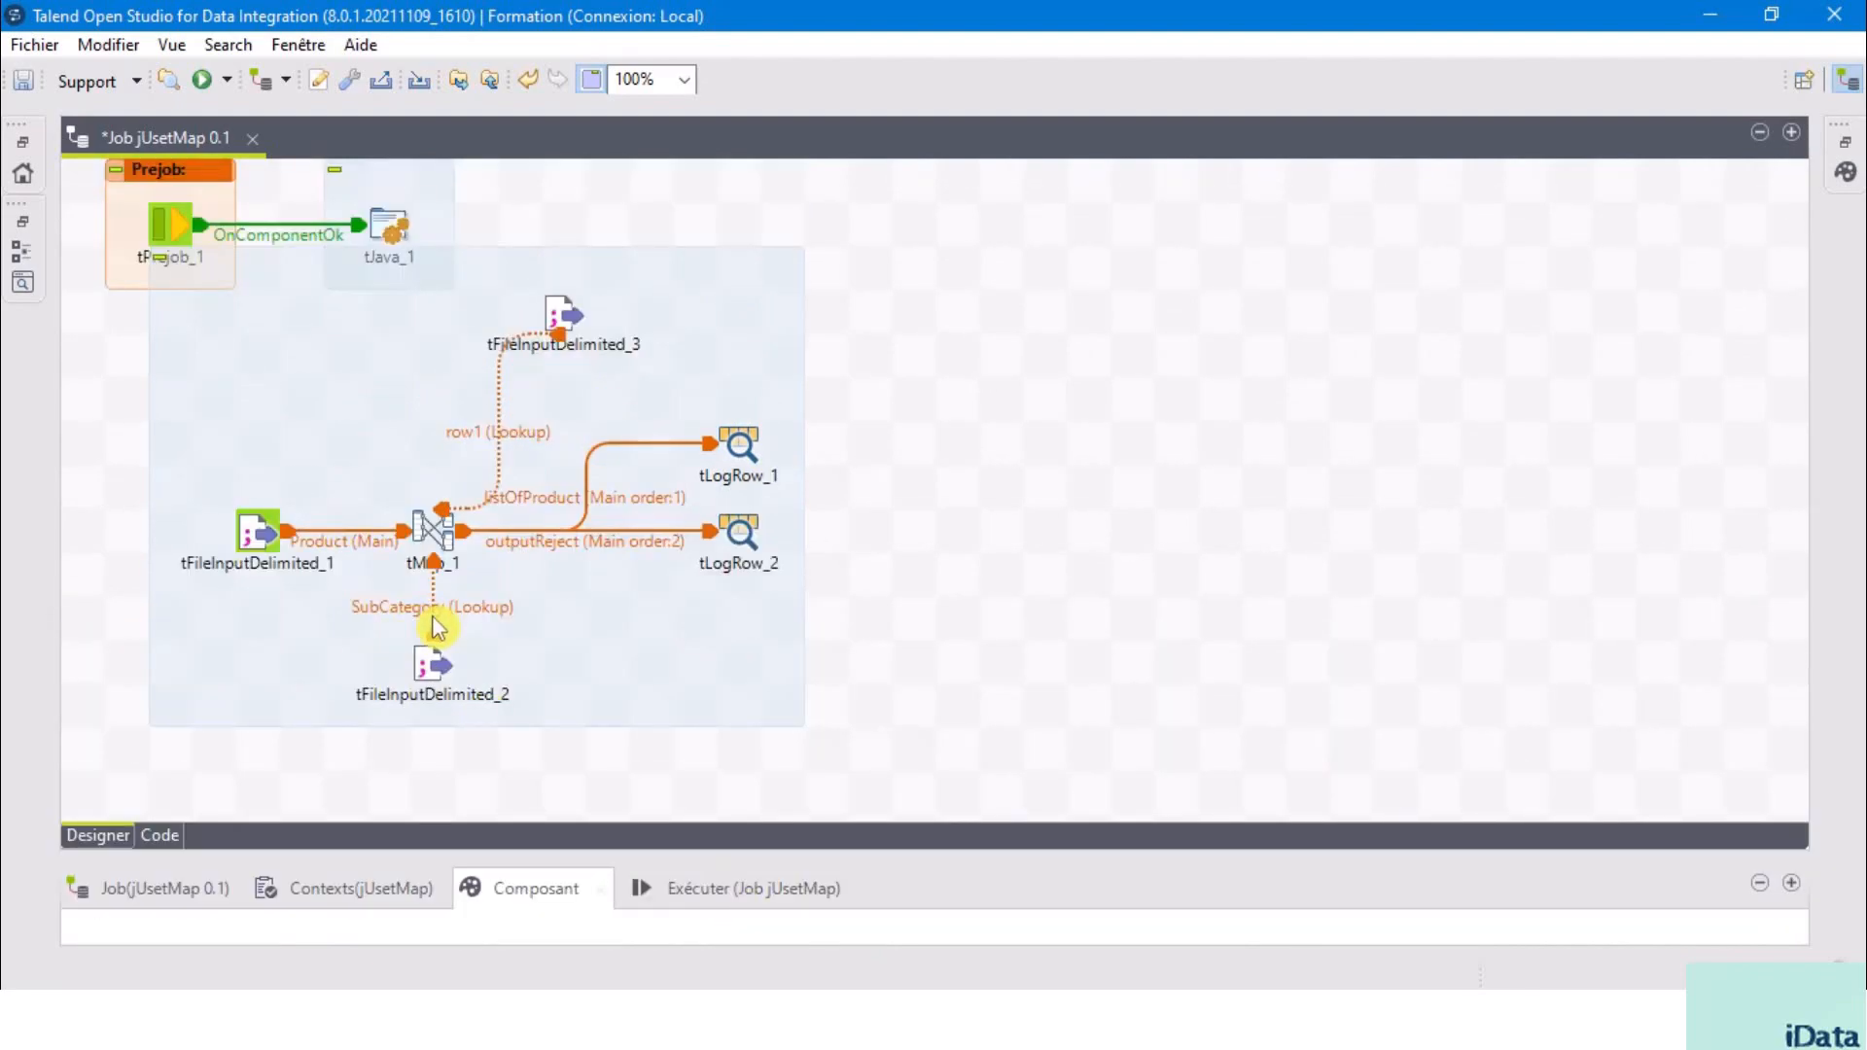
{"action": "left_click", "coordinate": [509, 430]}
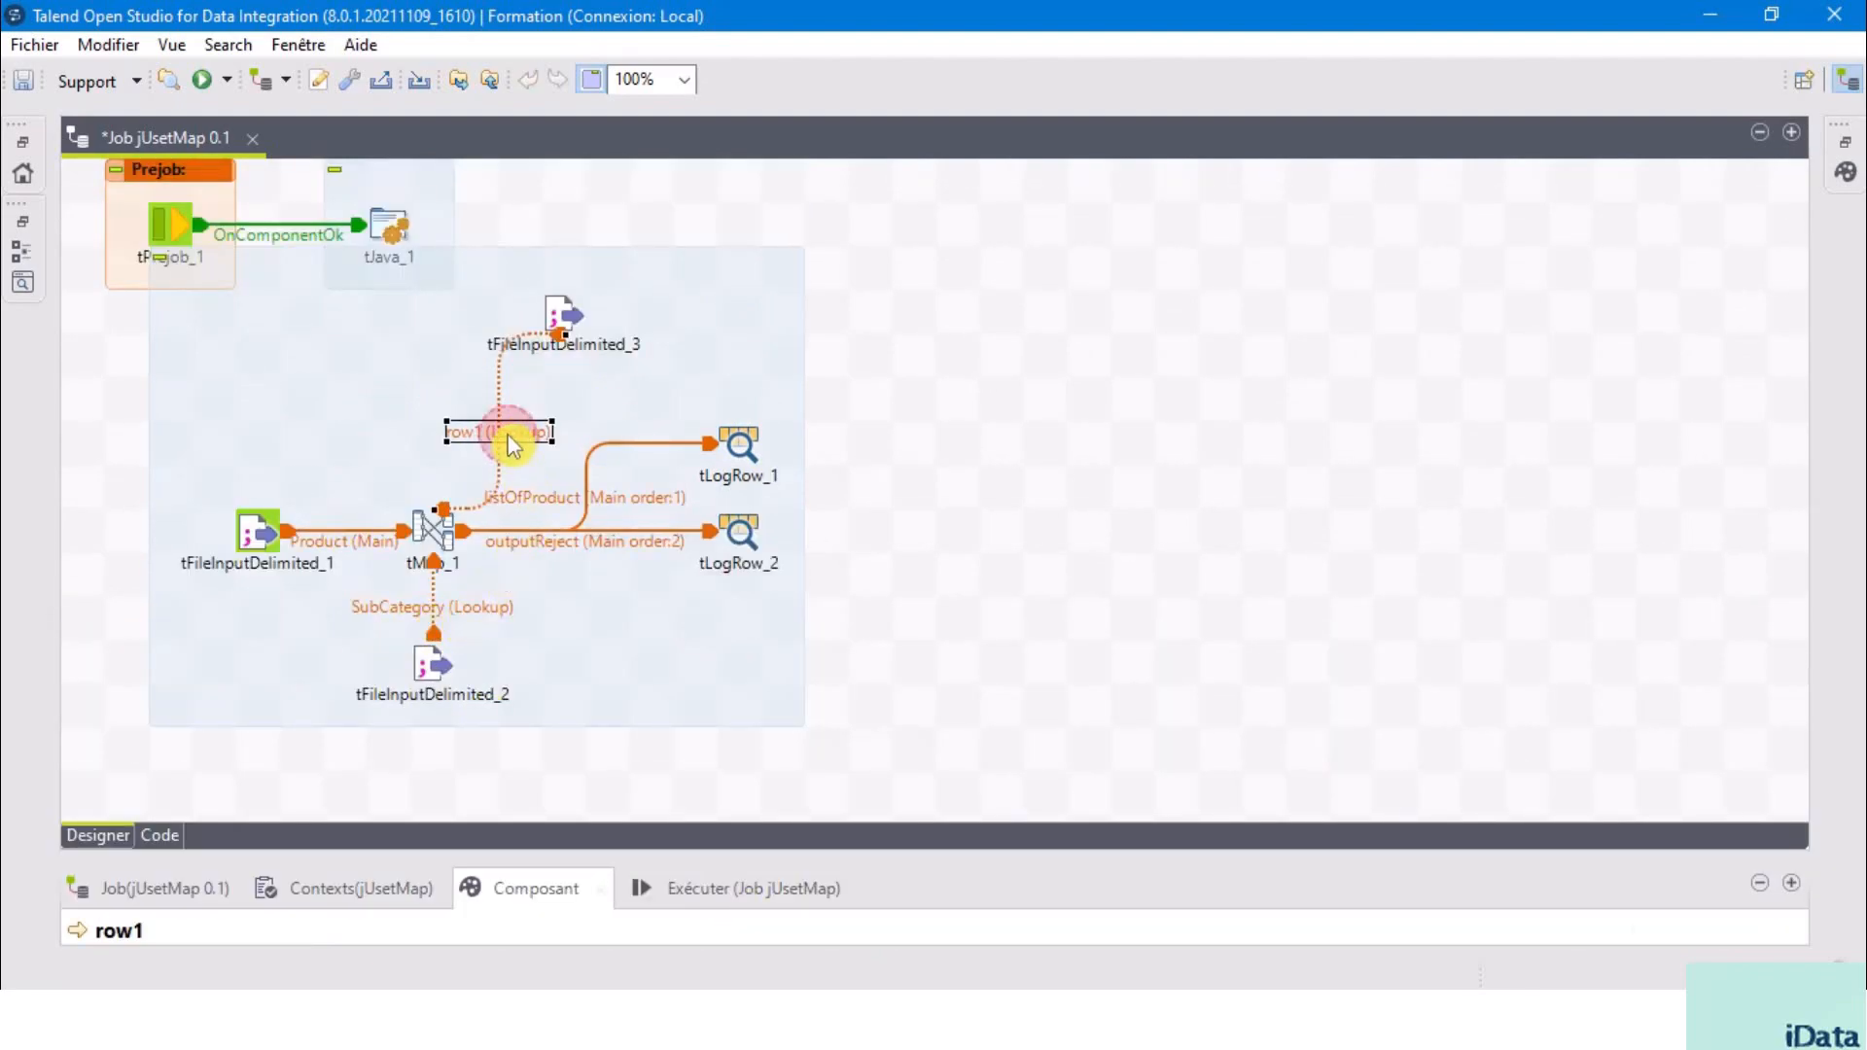
{"action": "left_click", "coordinate": [559, 334]}
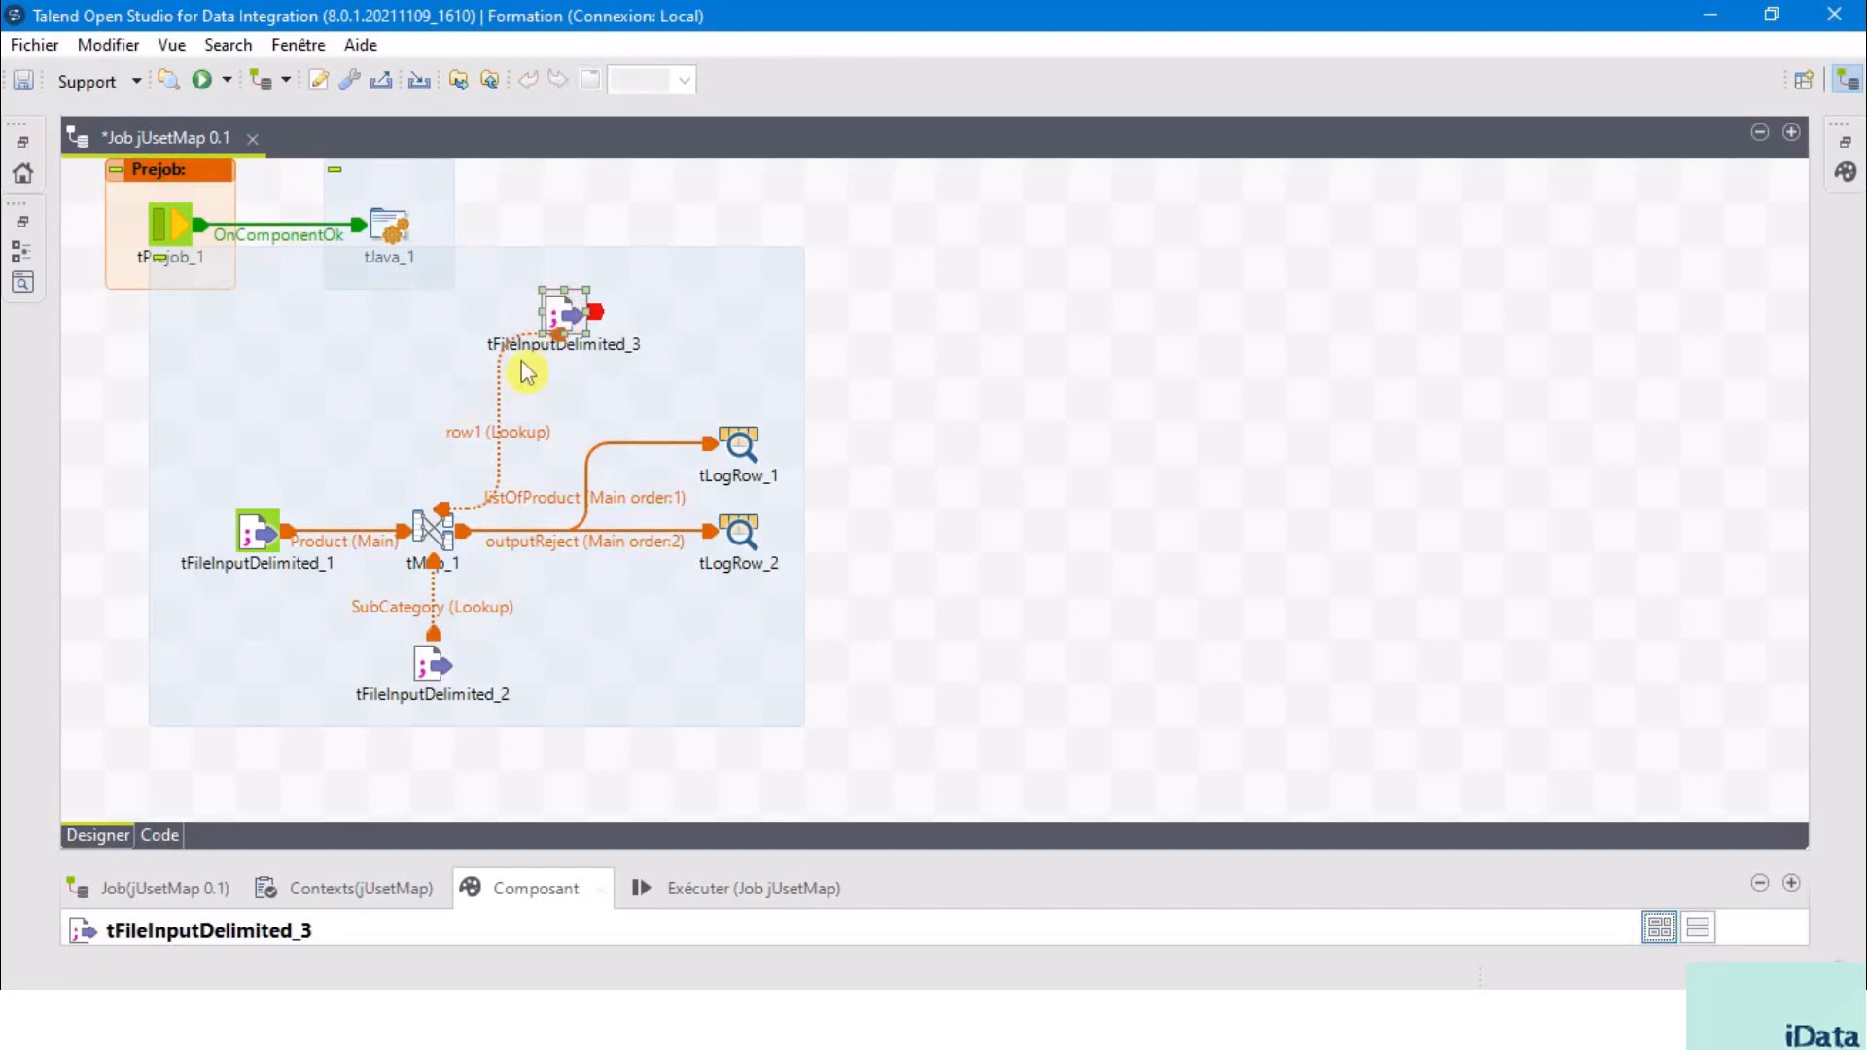
{"action": "left_click_drag", "start_coordinate": [571, 312], "coordinate": [442, 411]}
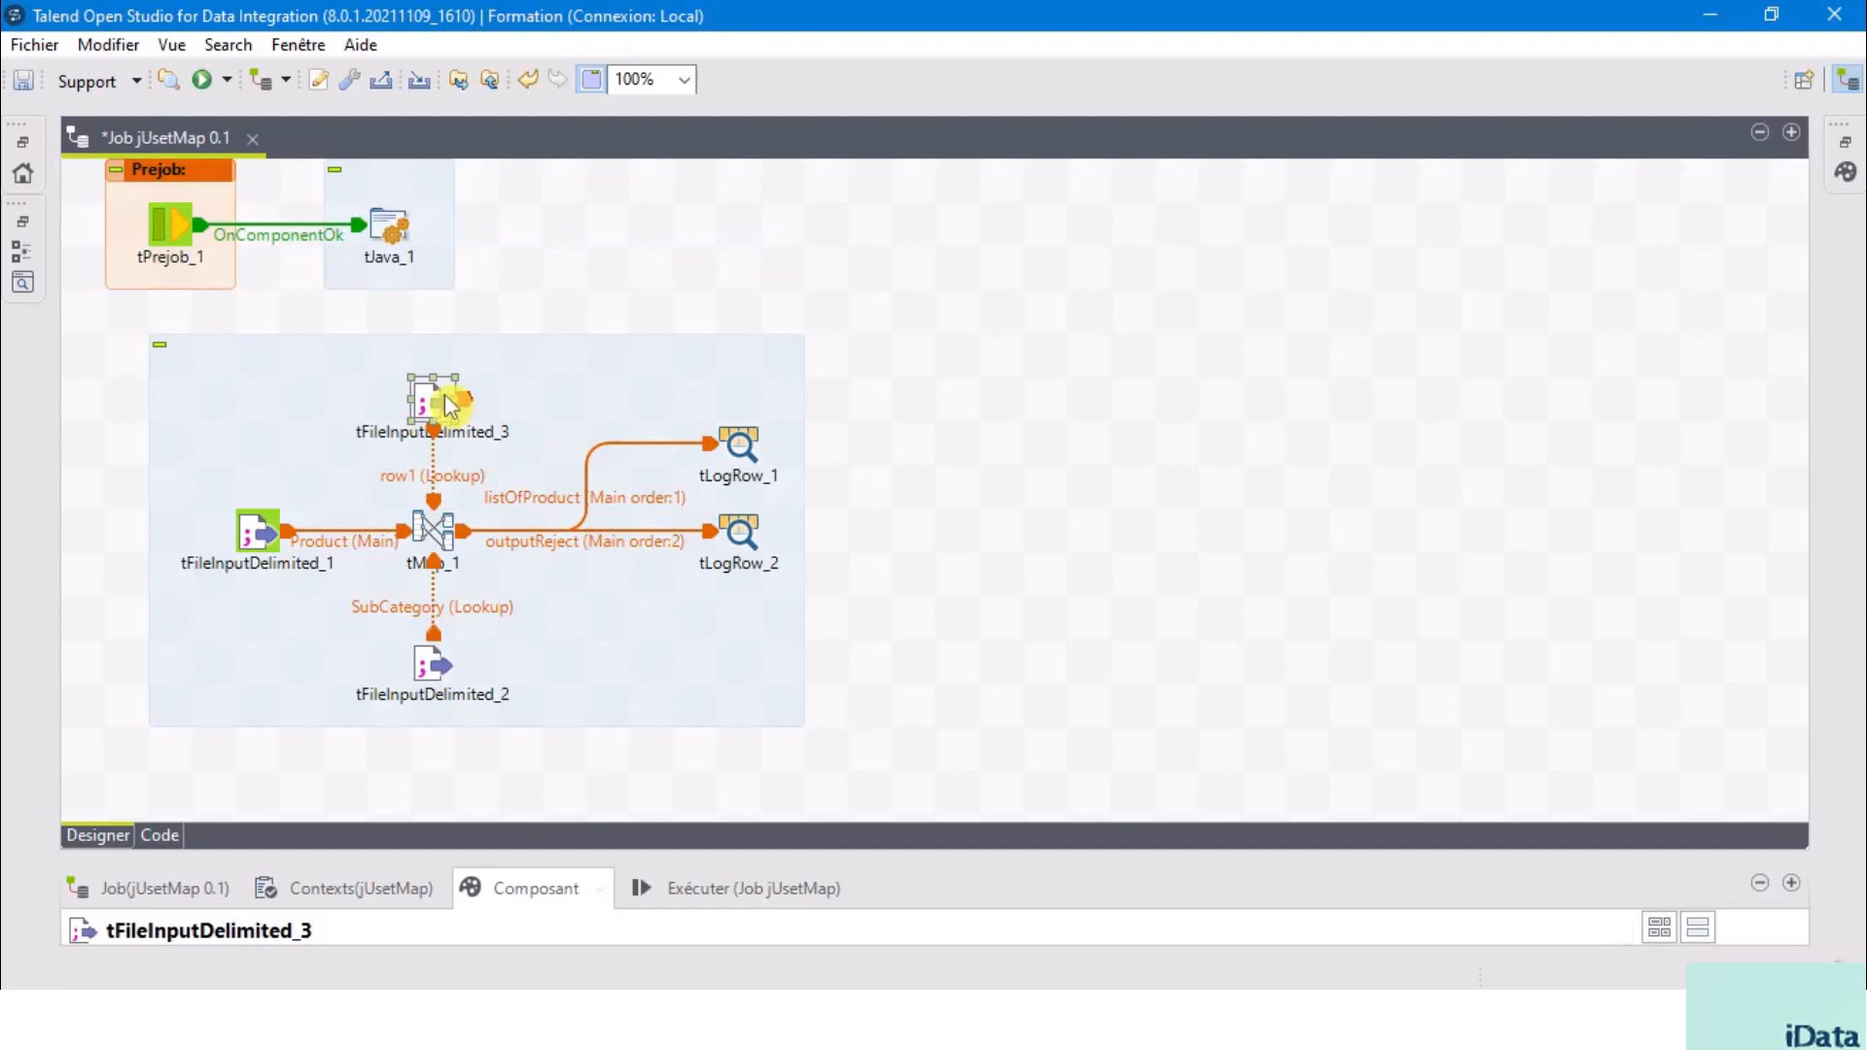
- Rename the row1 lookup link between tFileInputDelimited_3 and tMap_1 to Category
{"action": "left_click", "coordinate": [429, 479]}
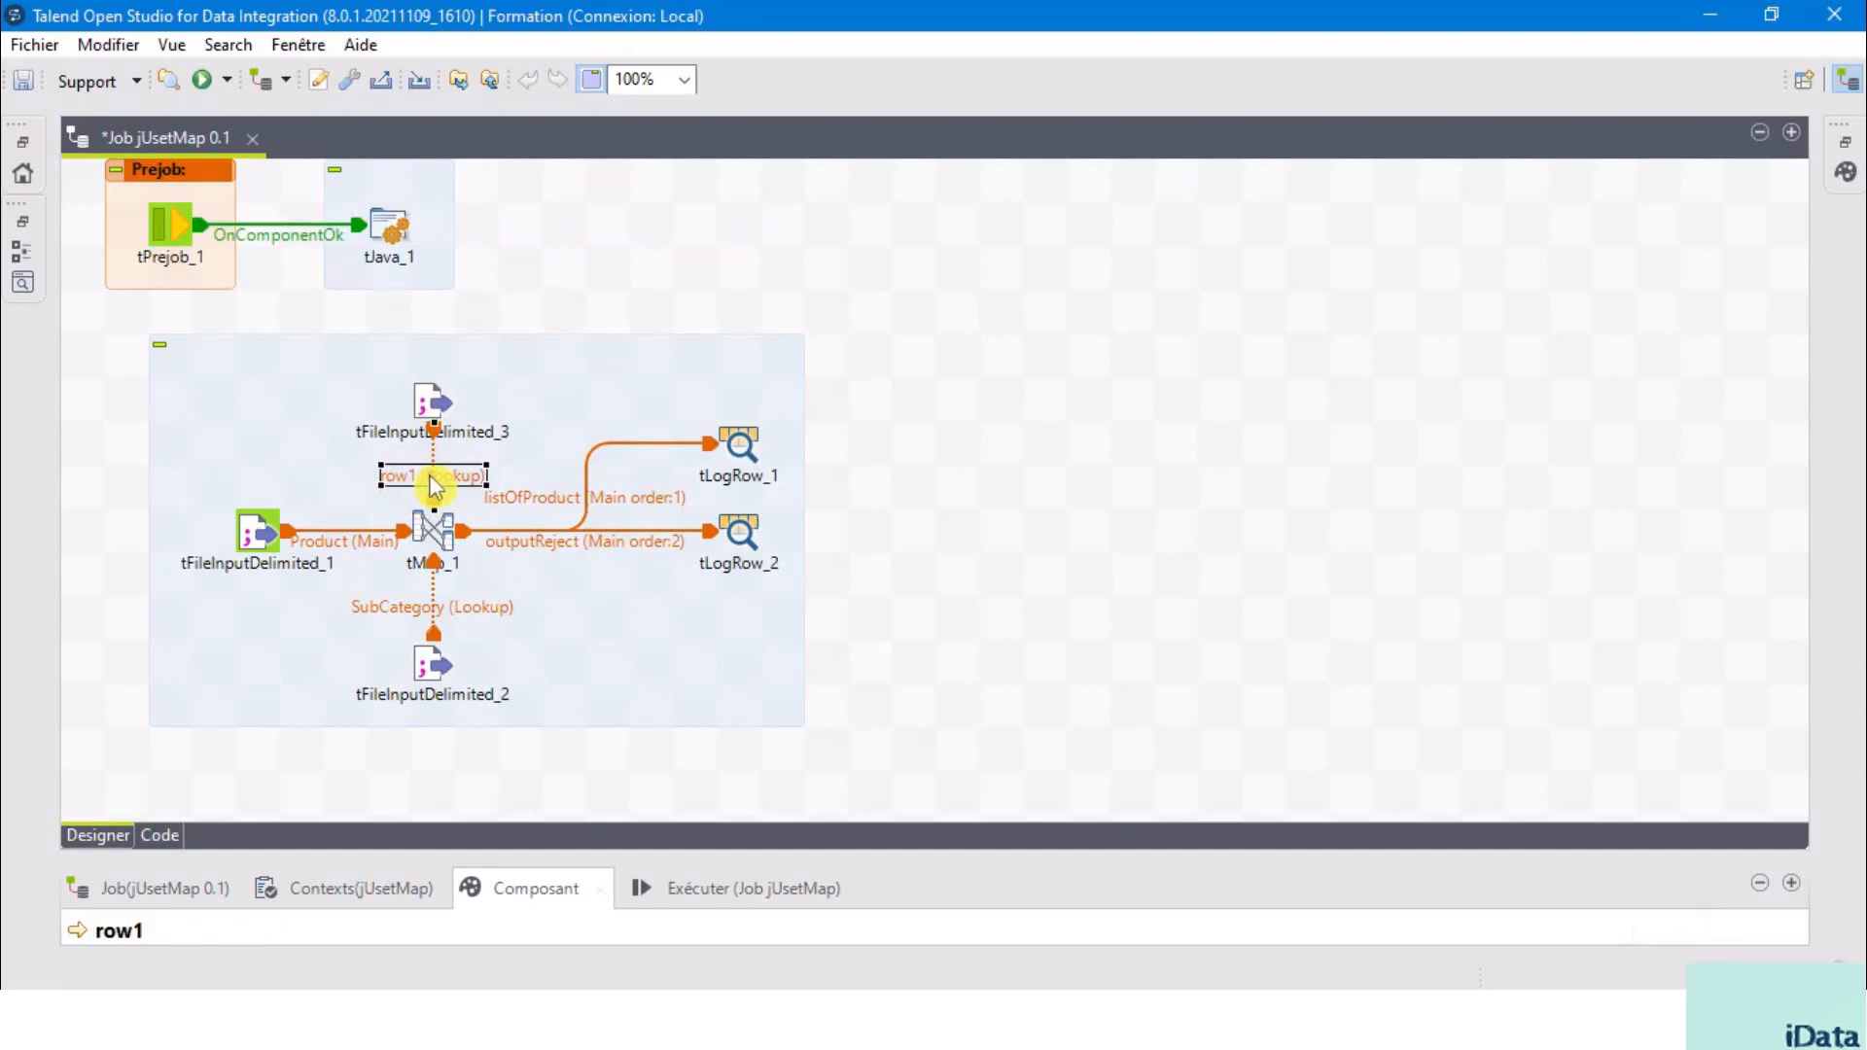
{"action": "left_click", "coordinate": [428, 474]}
{"action": "type", "text": "Category"}
{"action": "key", "text": "Return"}
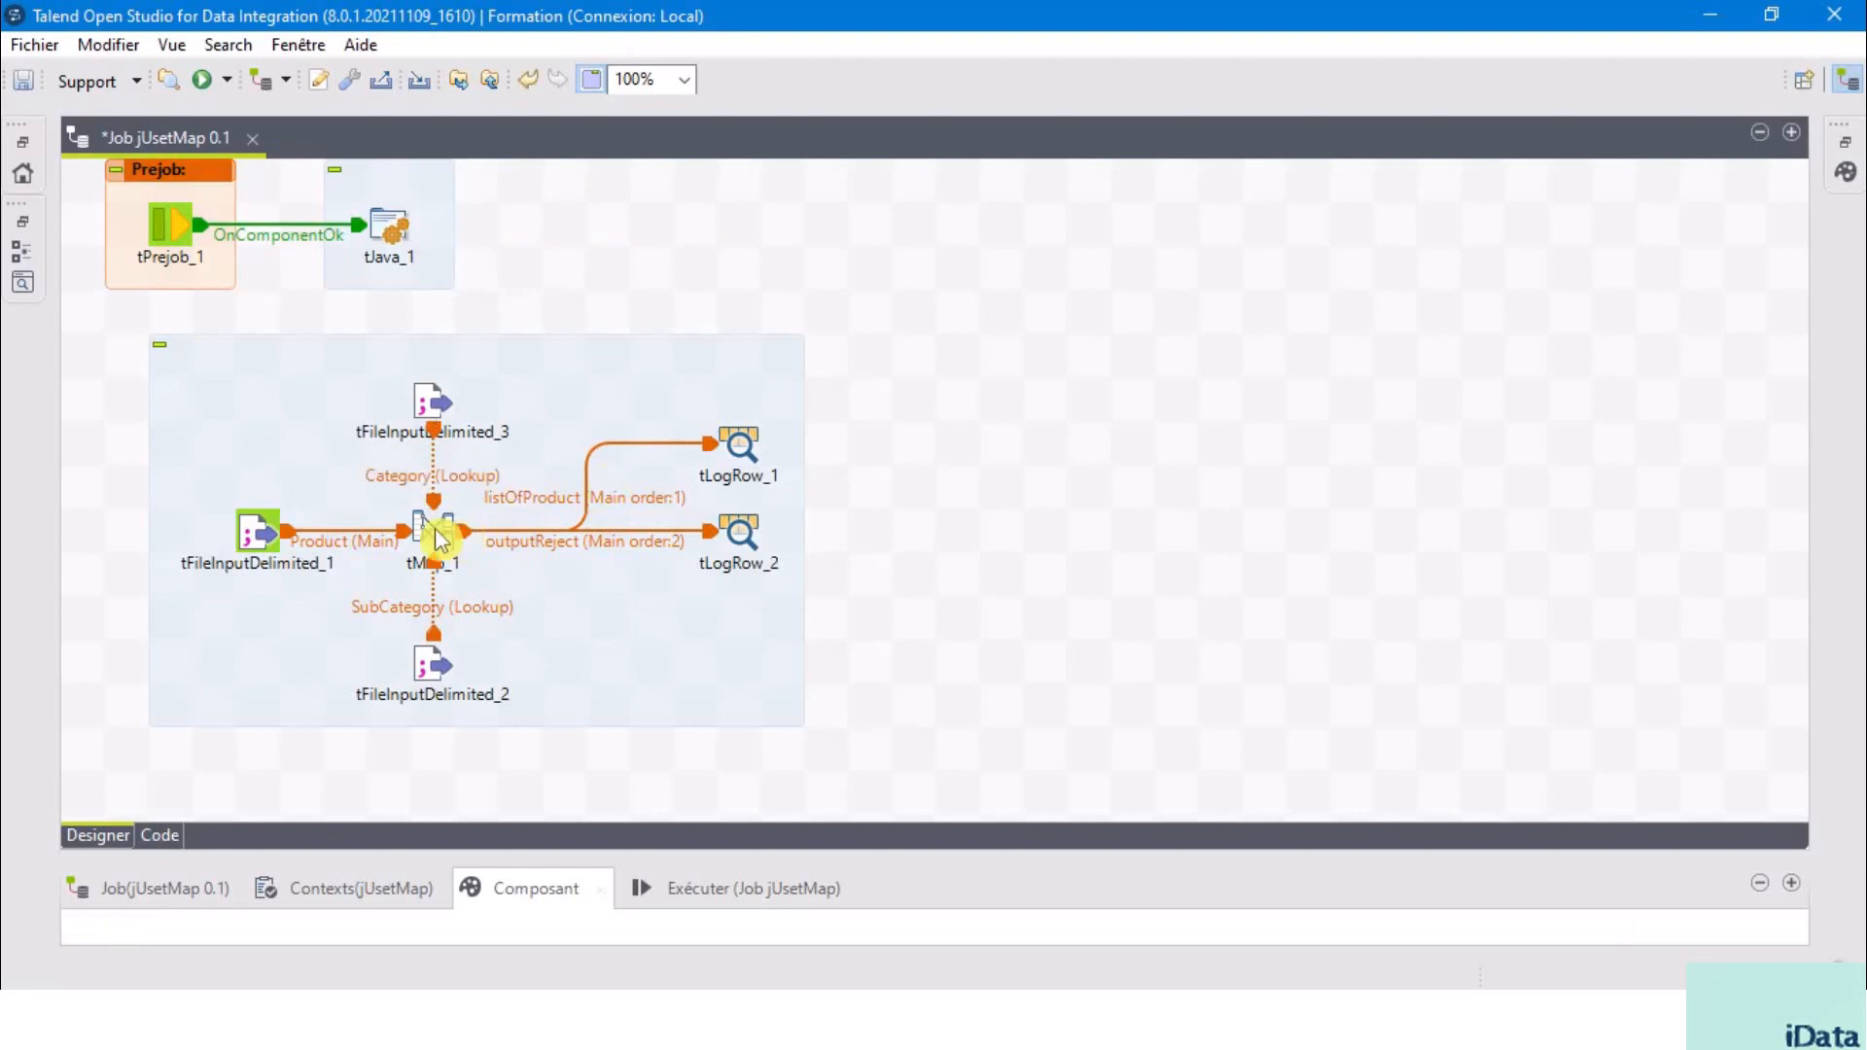
- Open the tMap_1 mapping editor and enlarge the area showing the input tables
{"action": "left_click", "coordinate": [434, 528]}
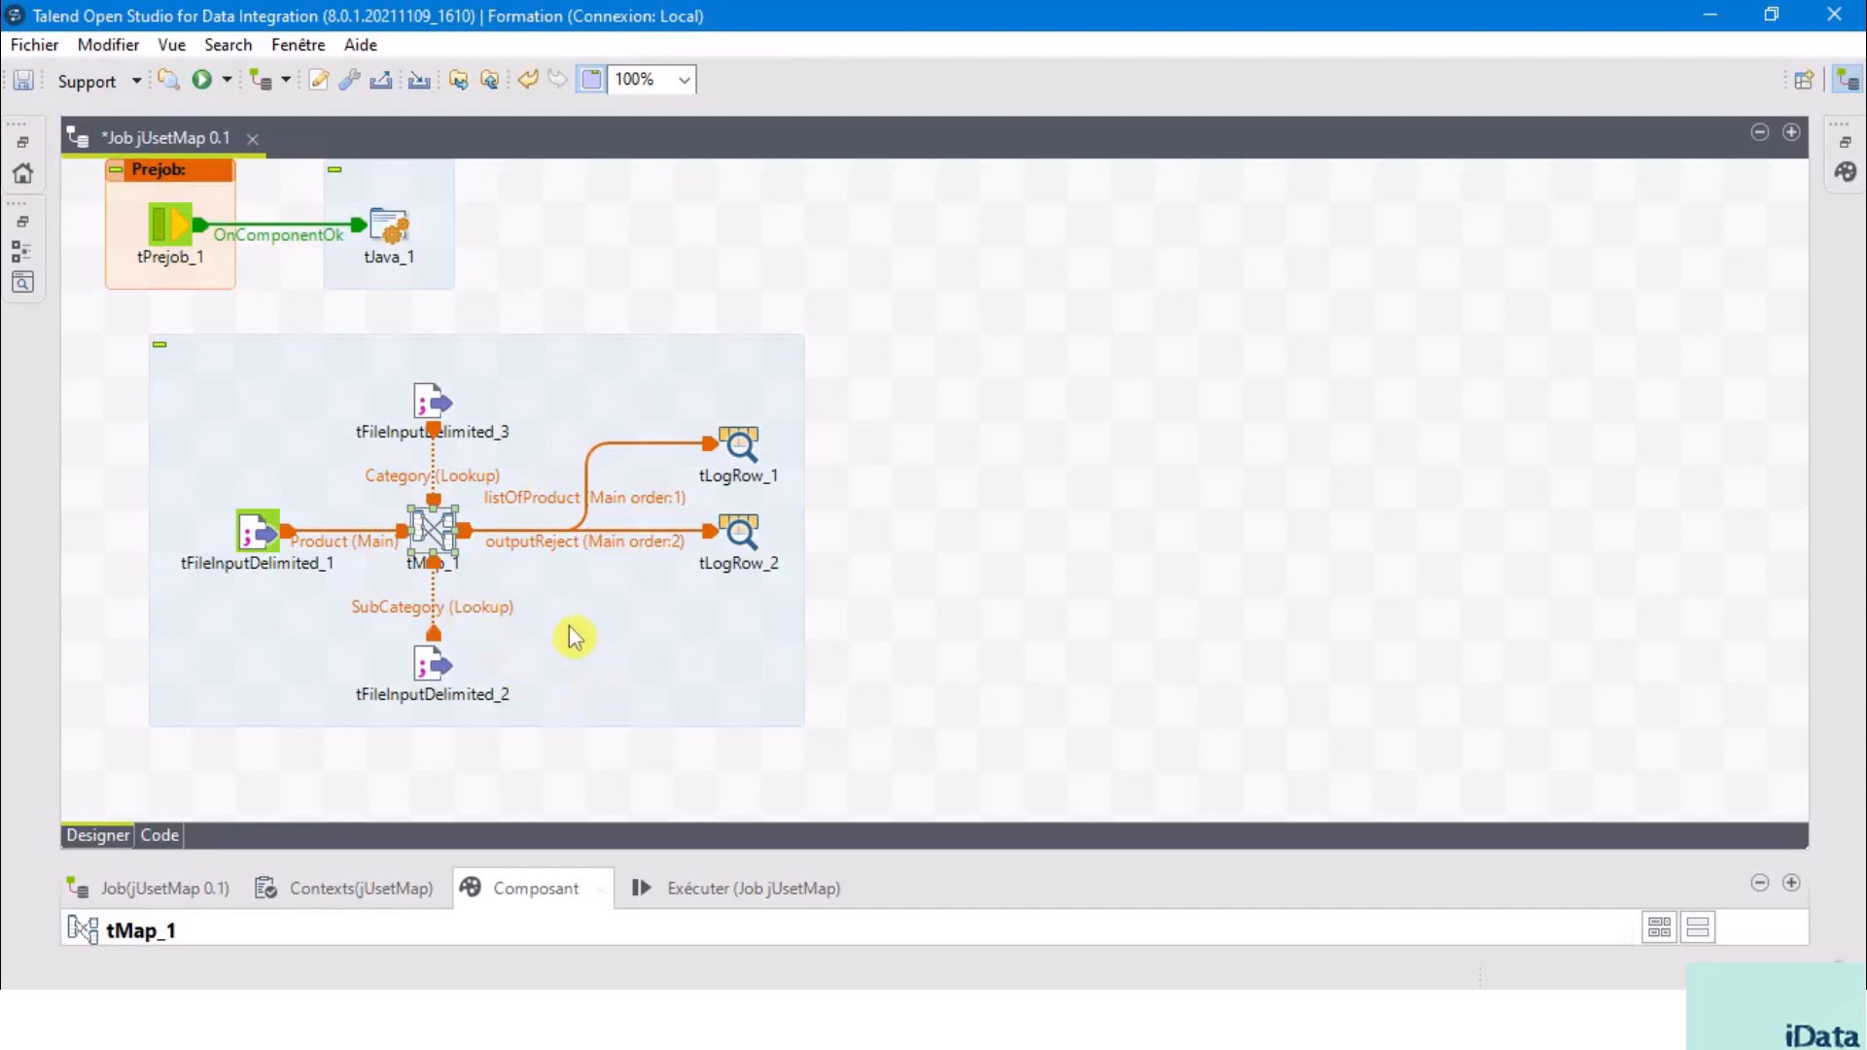
{"action": "double_click", "coordinate": [436, 537]}
{"action": "double_click", "coordinate": [435, 535]}
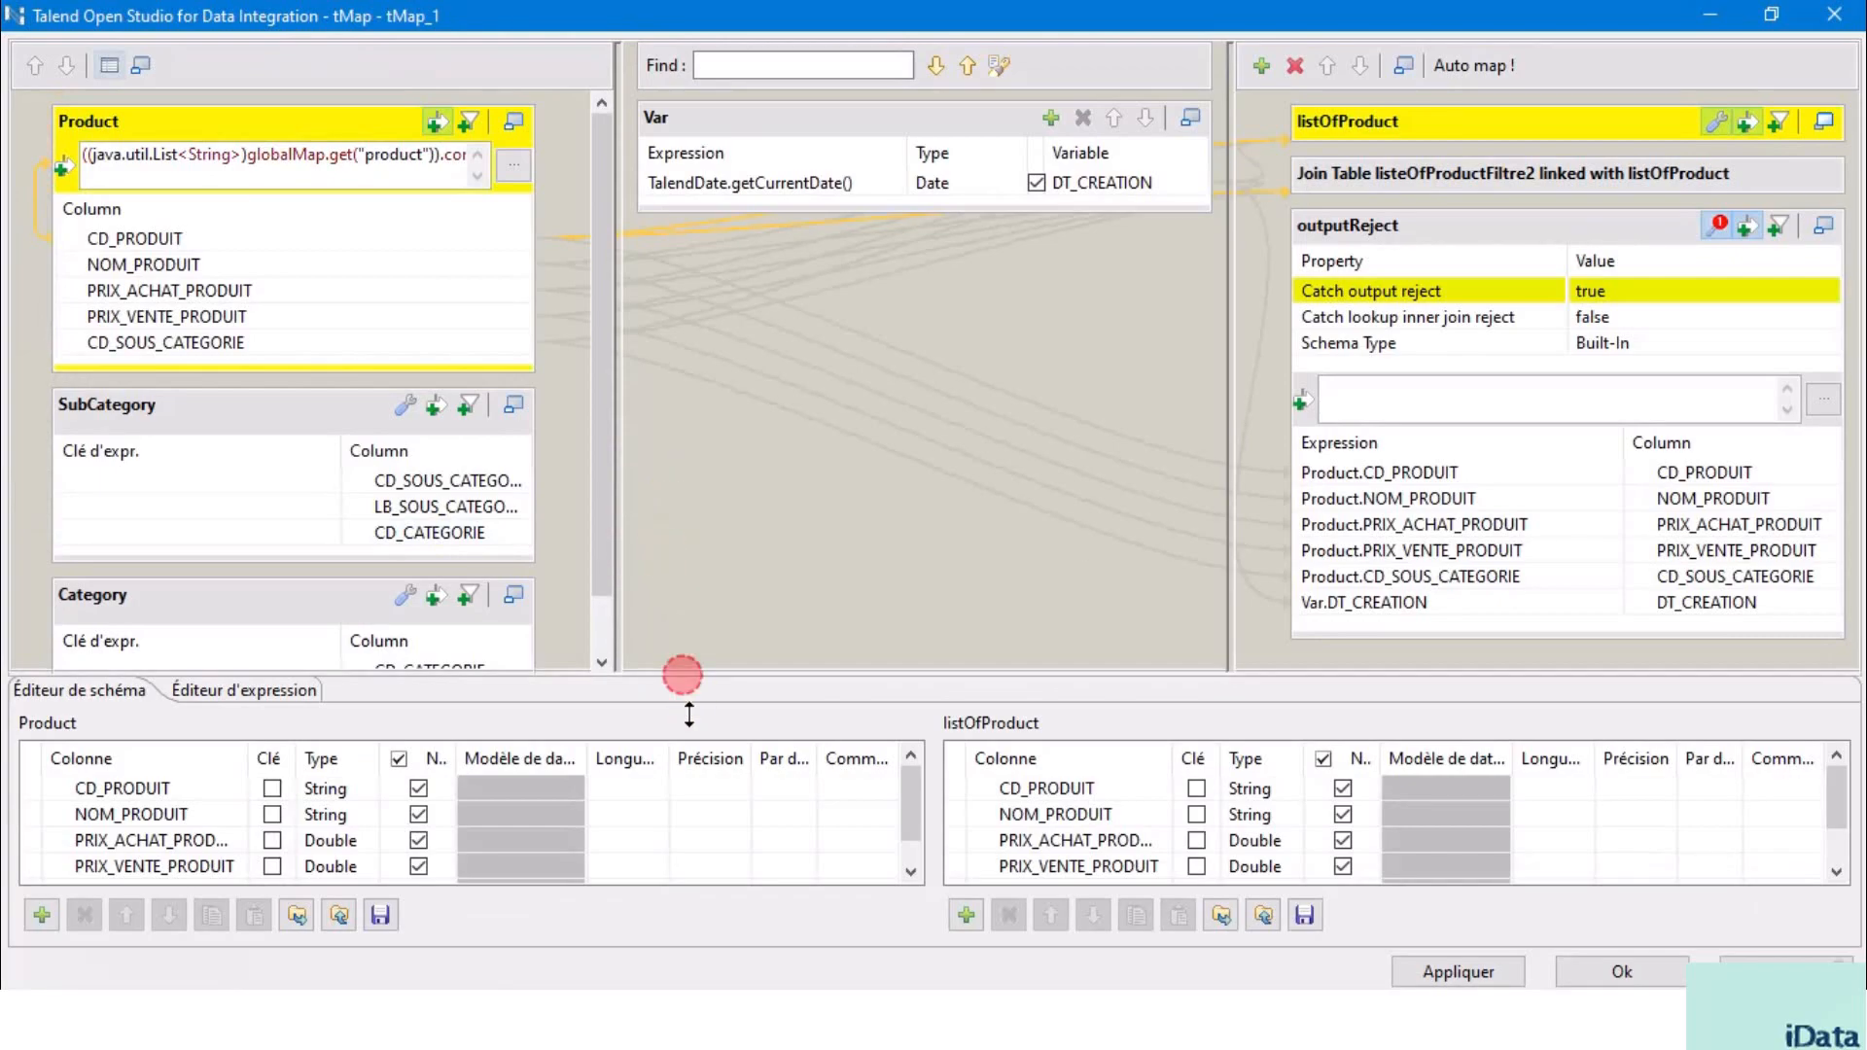
{"action": "left_click_drag", "start_coordinate": [683, 674], "coordinate": [695, 792]}
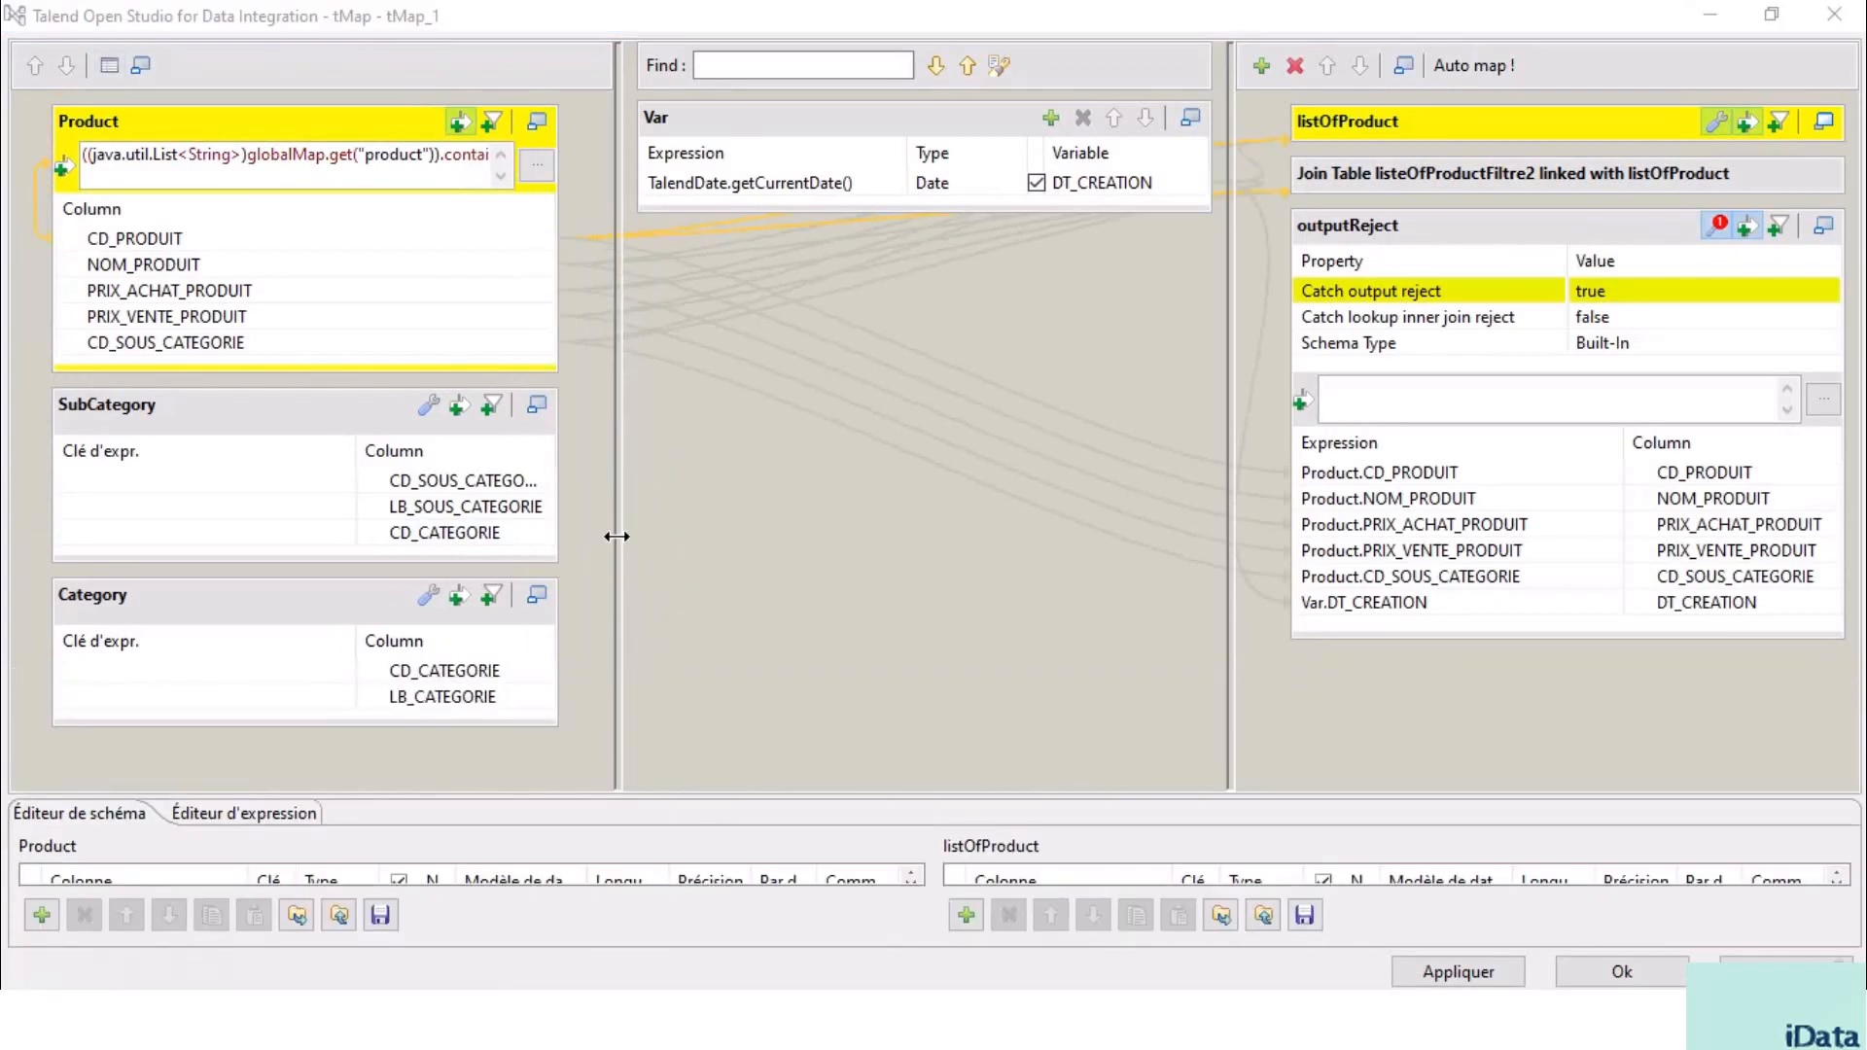
{"action": "left_click_drag", "start_coordinate": [619, 555], "coordinate": [678, 555]}
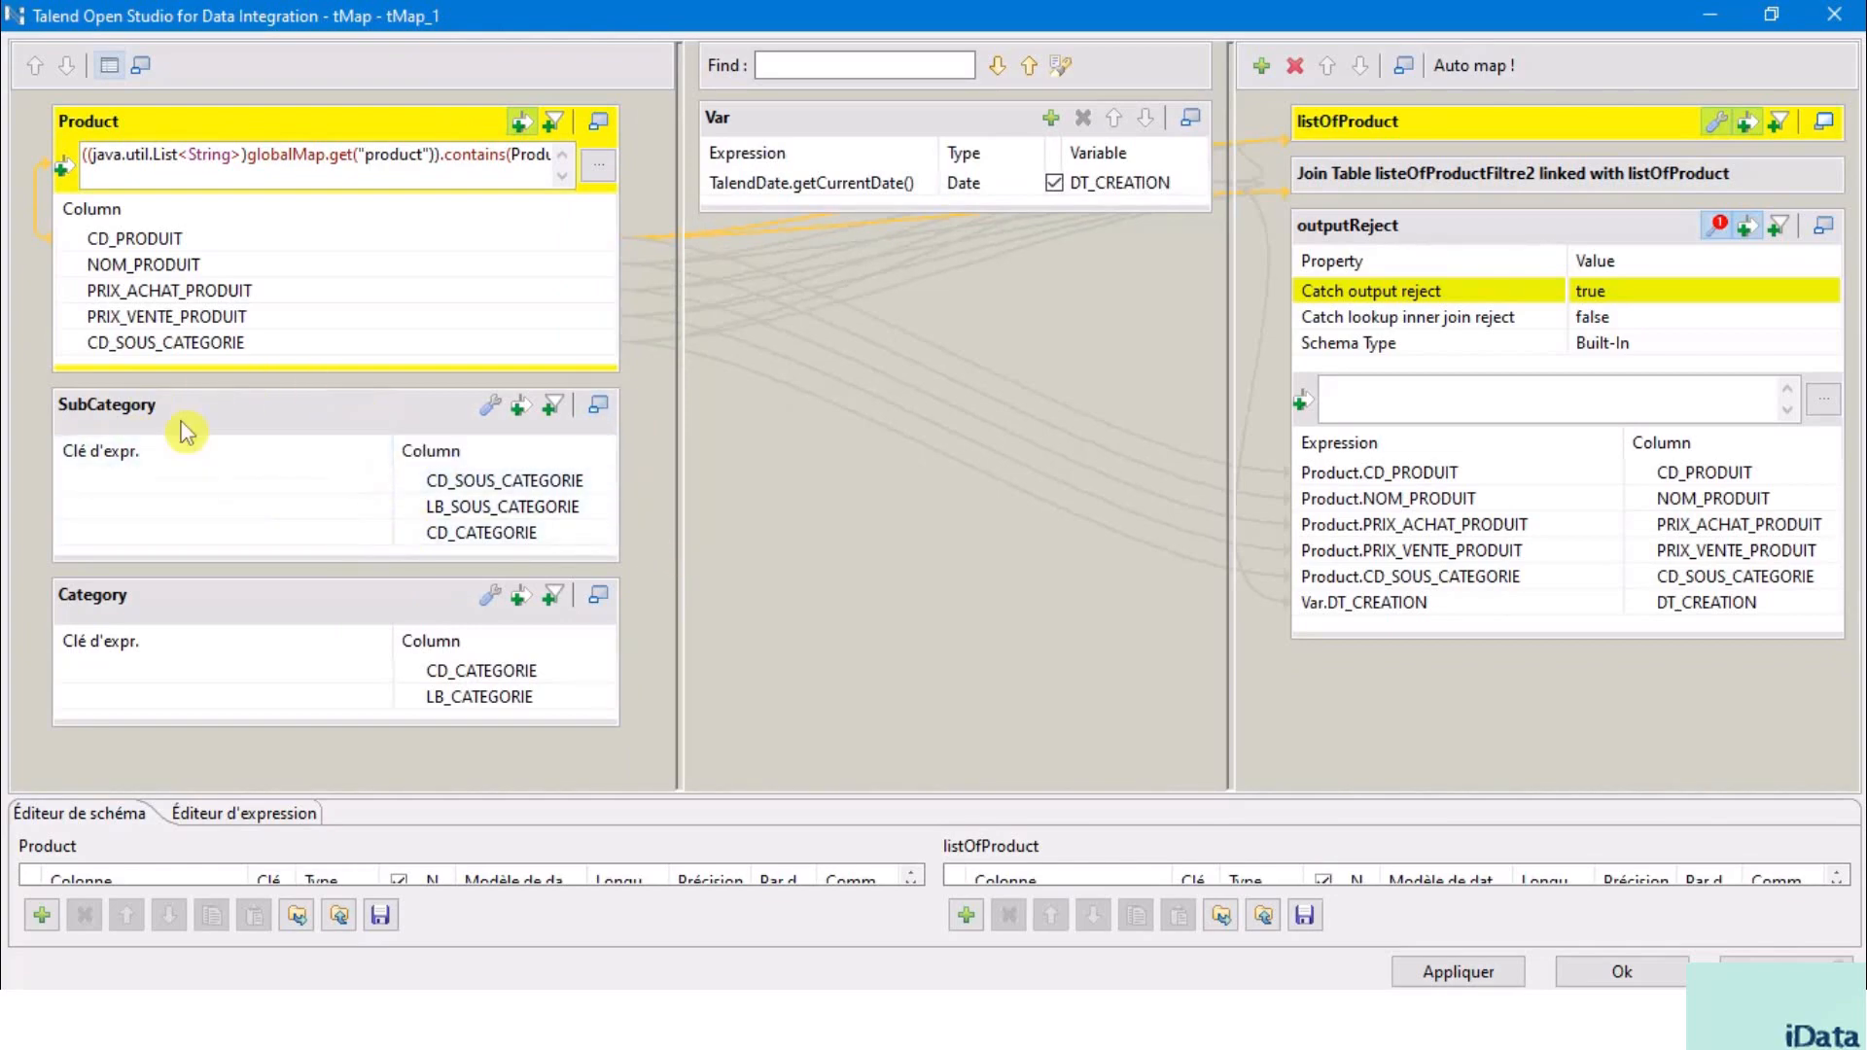
- Examine the Product main table and the SubCategory and Category lookup tables among the tMap_1 inputs
{"action": "left_click", "coordinate": [280, 117]}
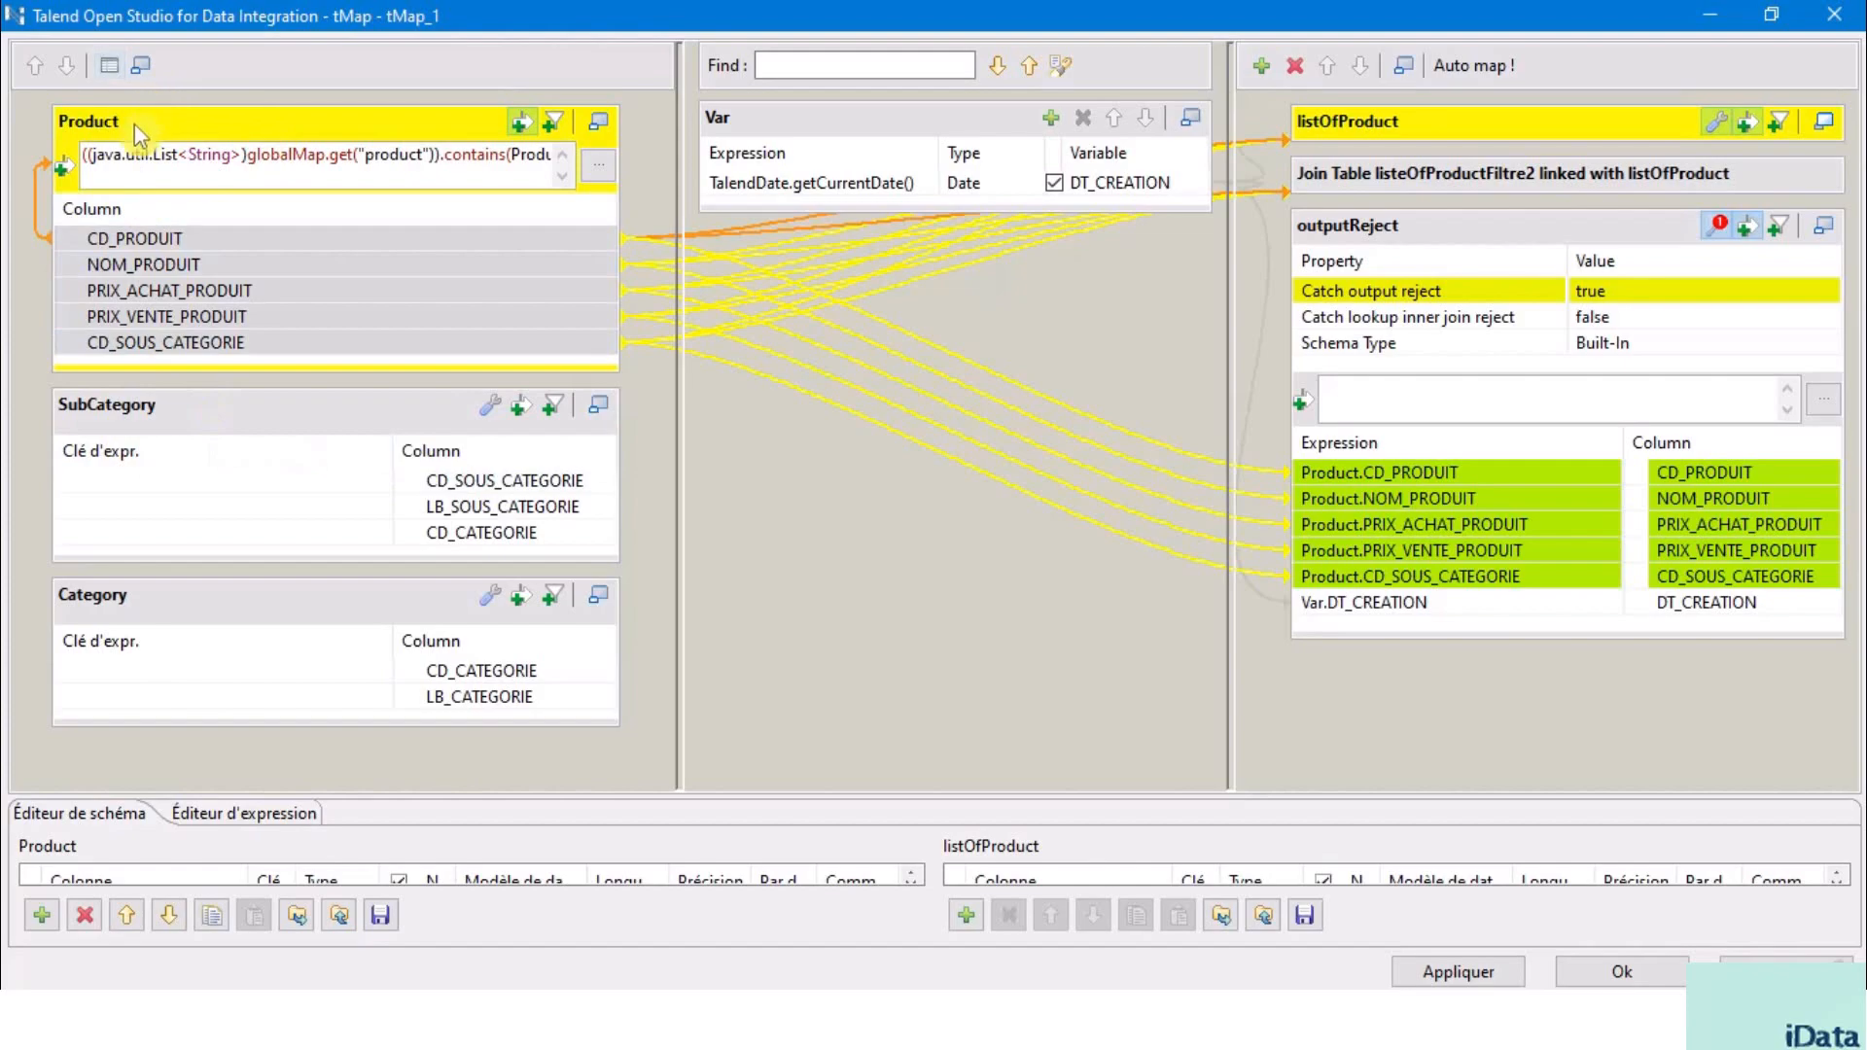
{"action": "left_click", "coordinate": [182, 409]}
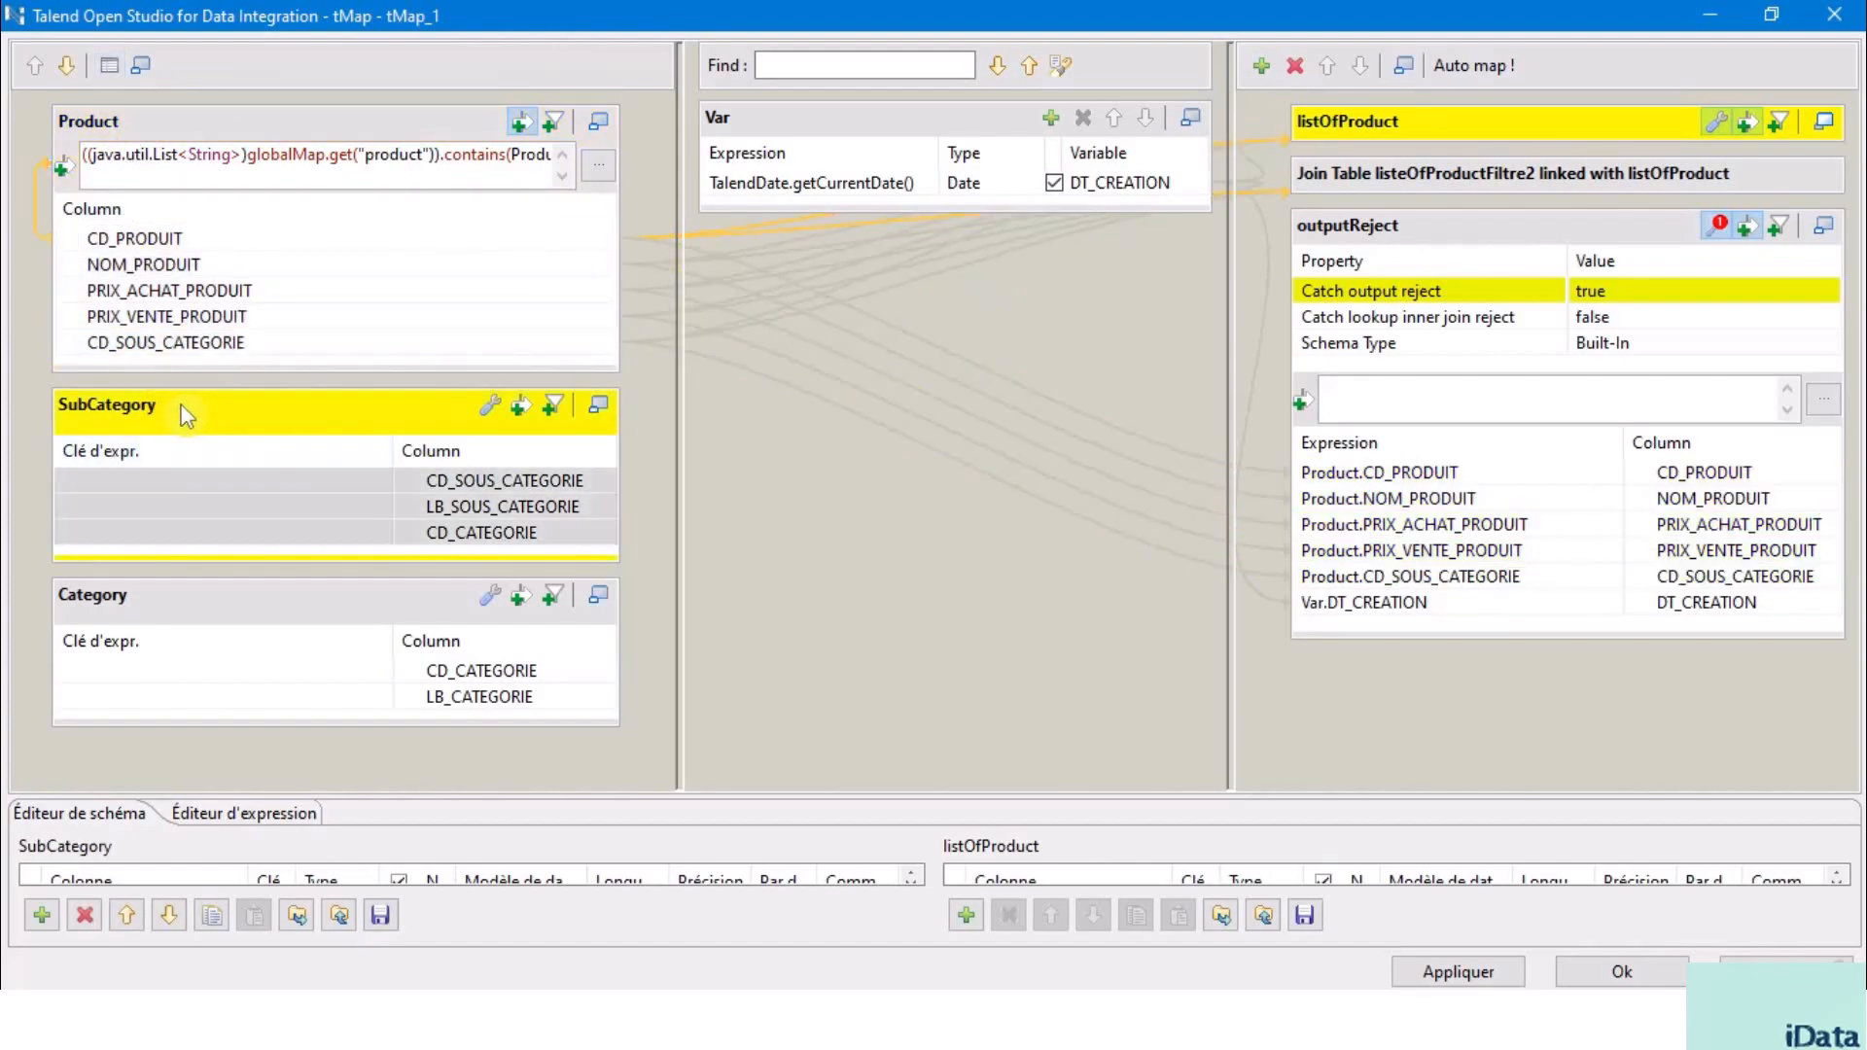
{"action": "left_click", "coordinate": [240, 611]}
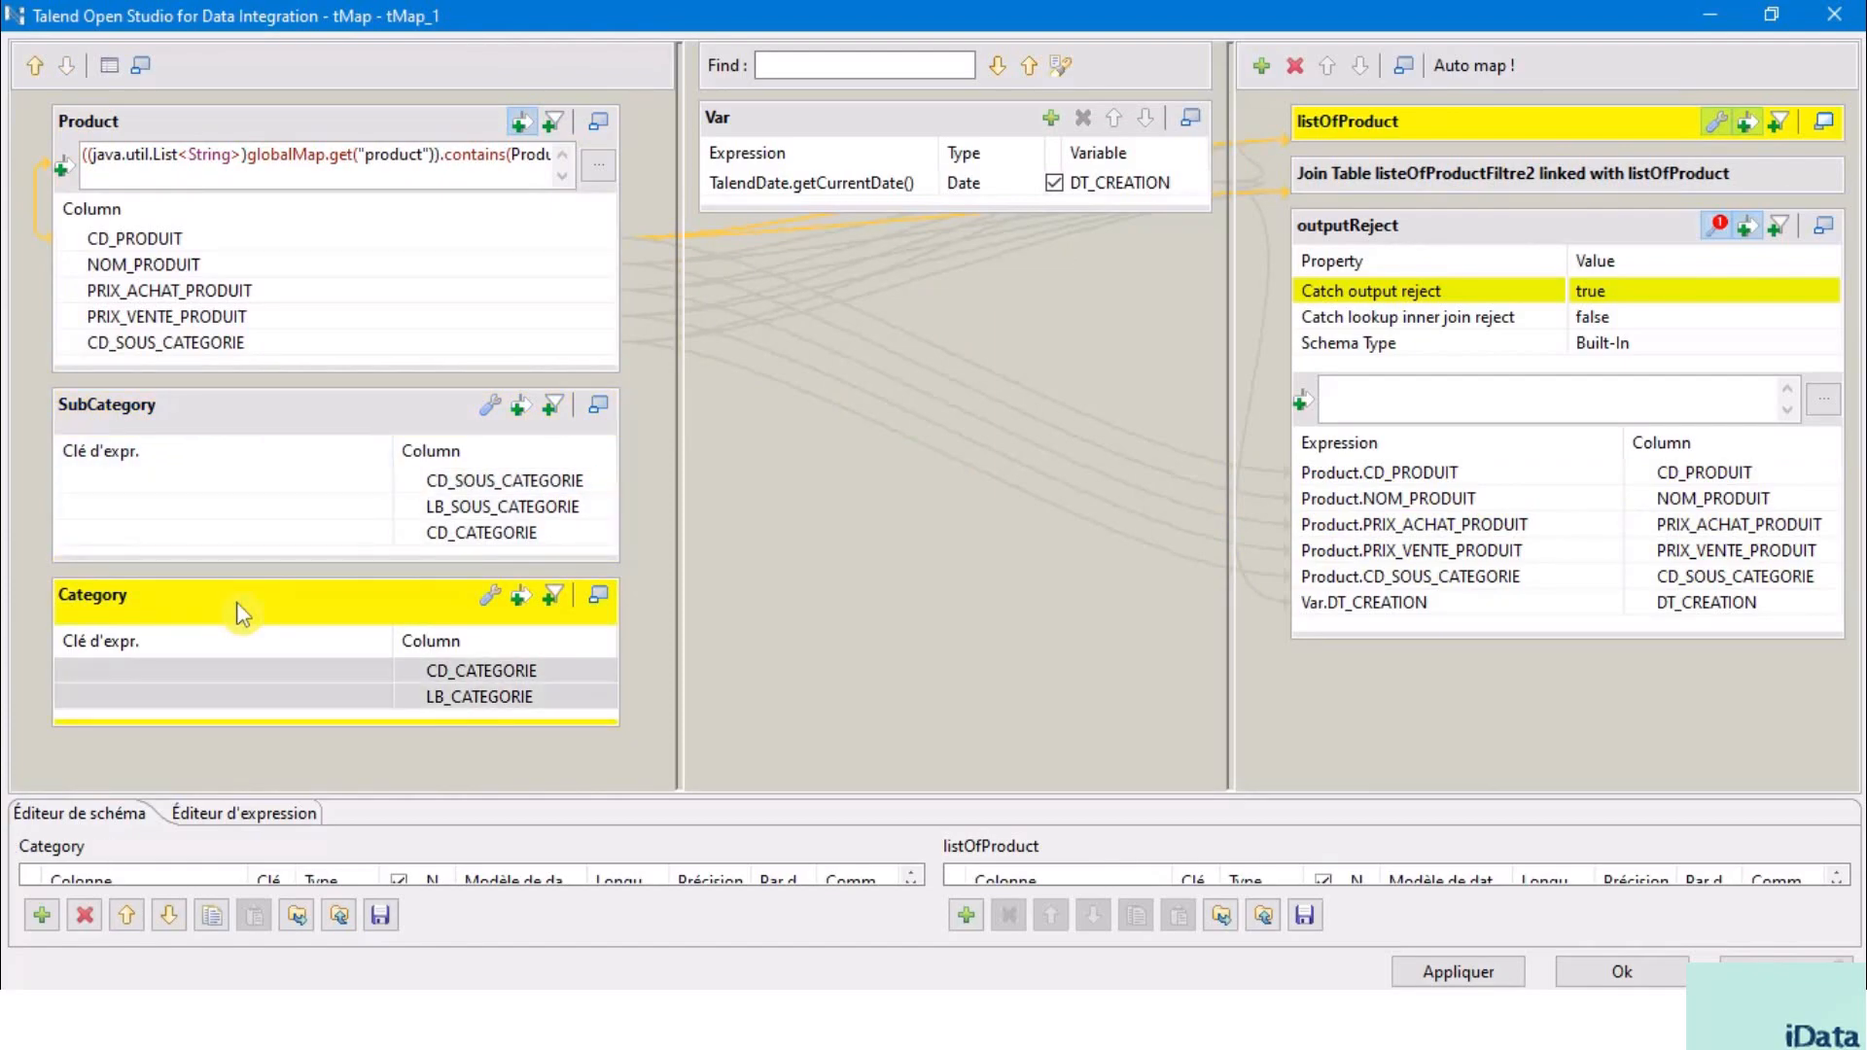
{"action": "left_click", "coordinate": [440, 130]}
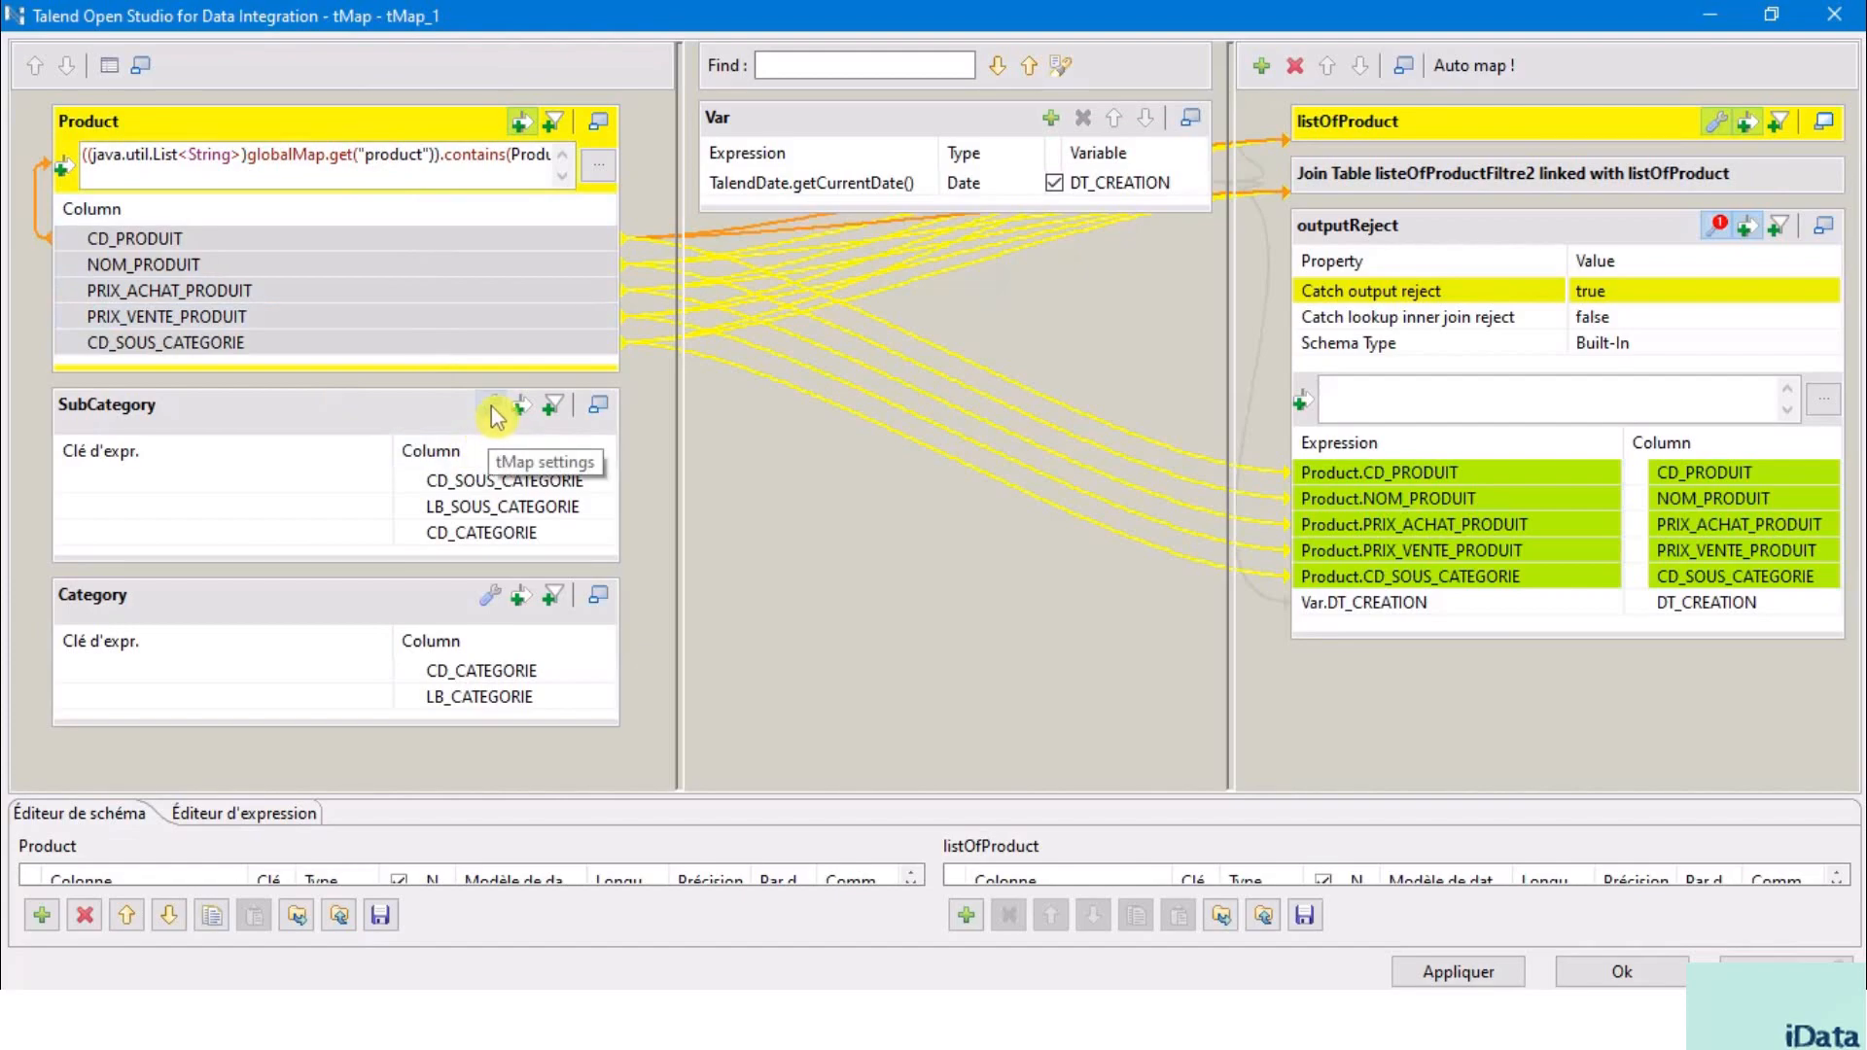
{"action": "left_click", "coordinate": [327, 408]}
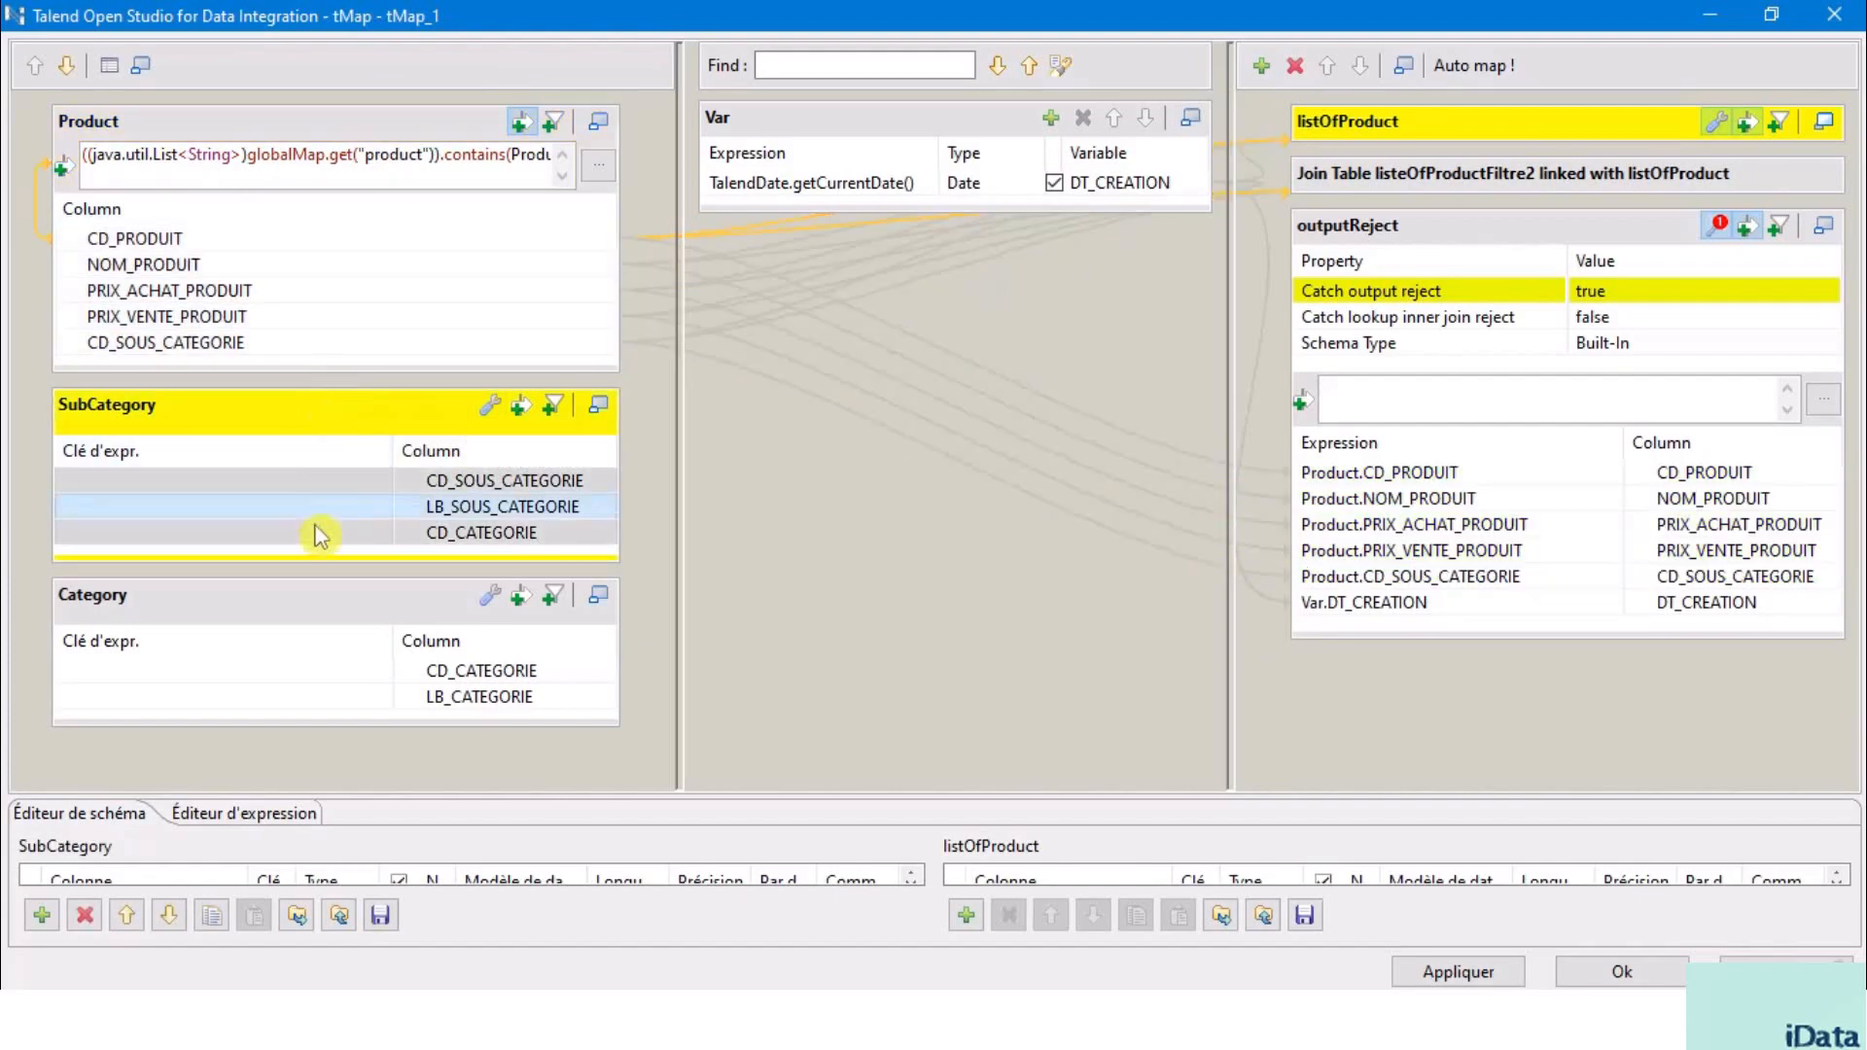
{"action": "left_click", "coordinate": [306, 595]}
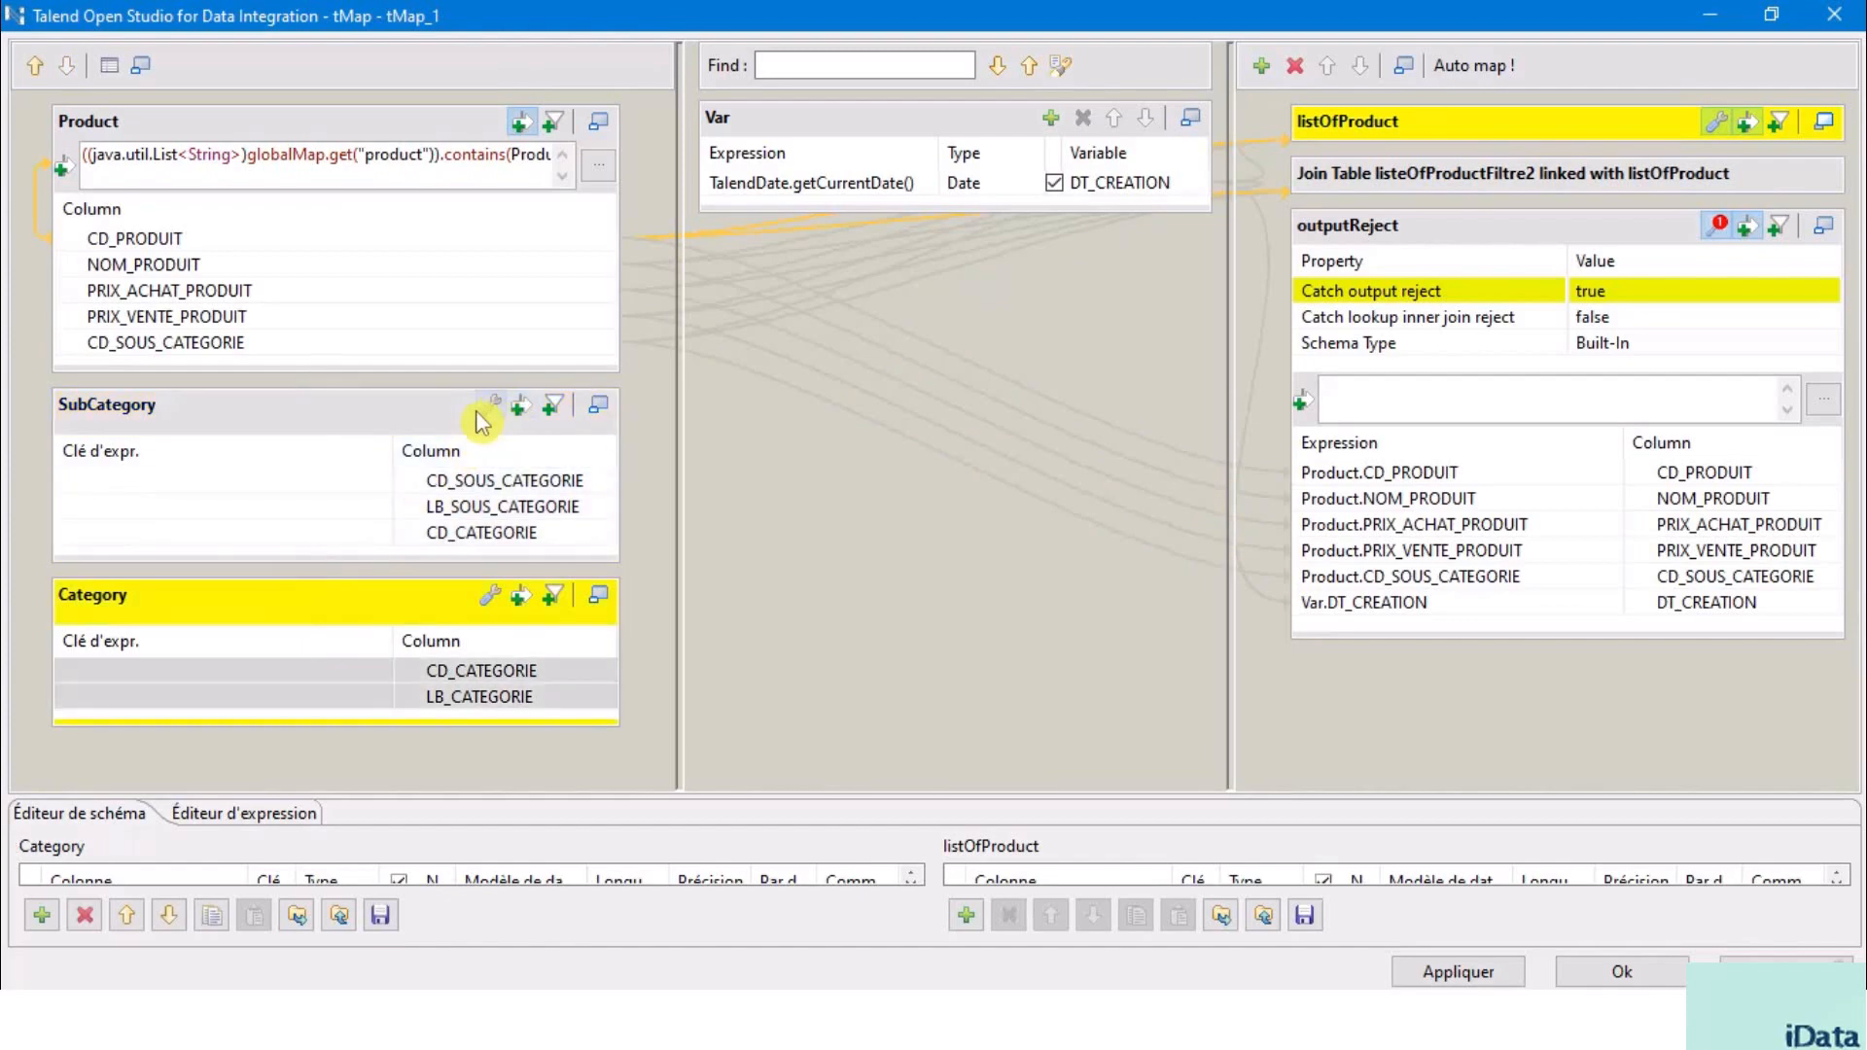
{"action": "left_click", "coordinate": [298, 410]}
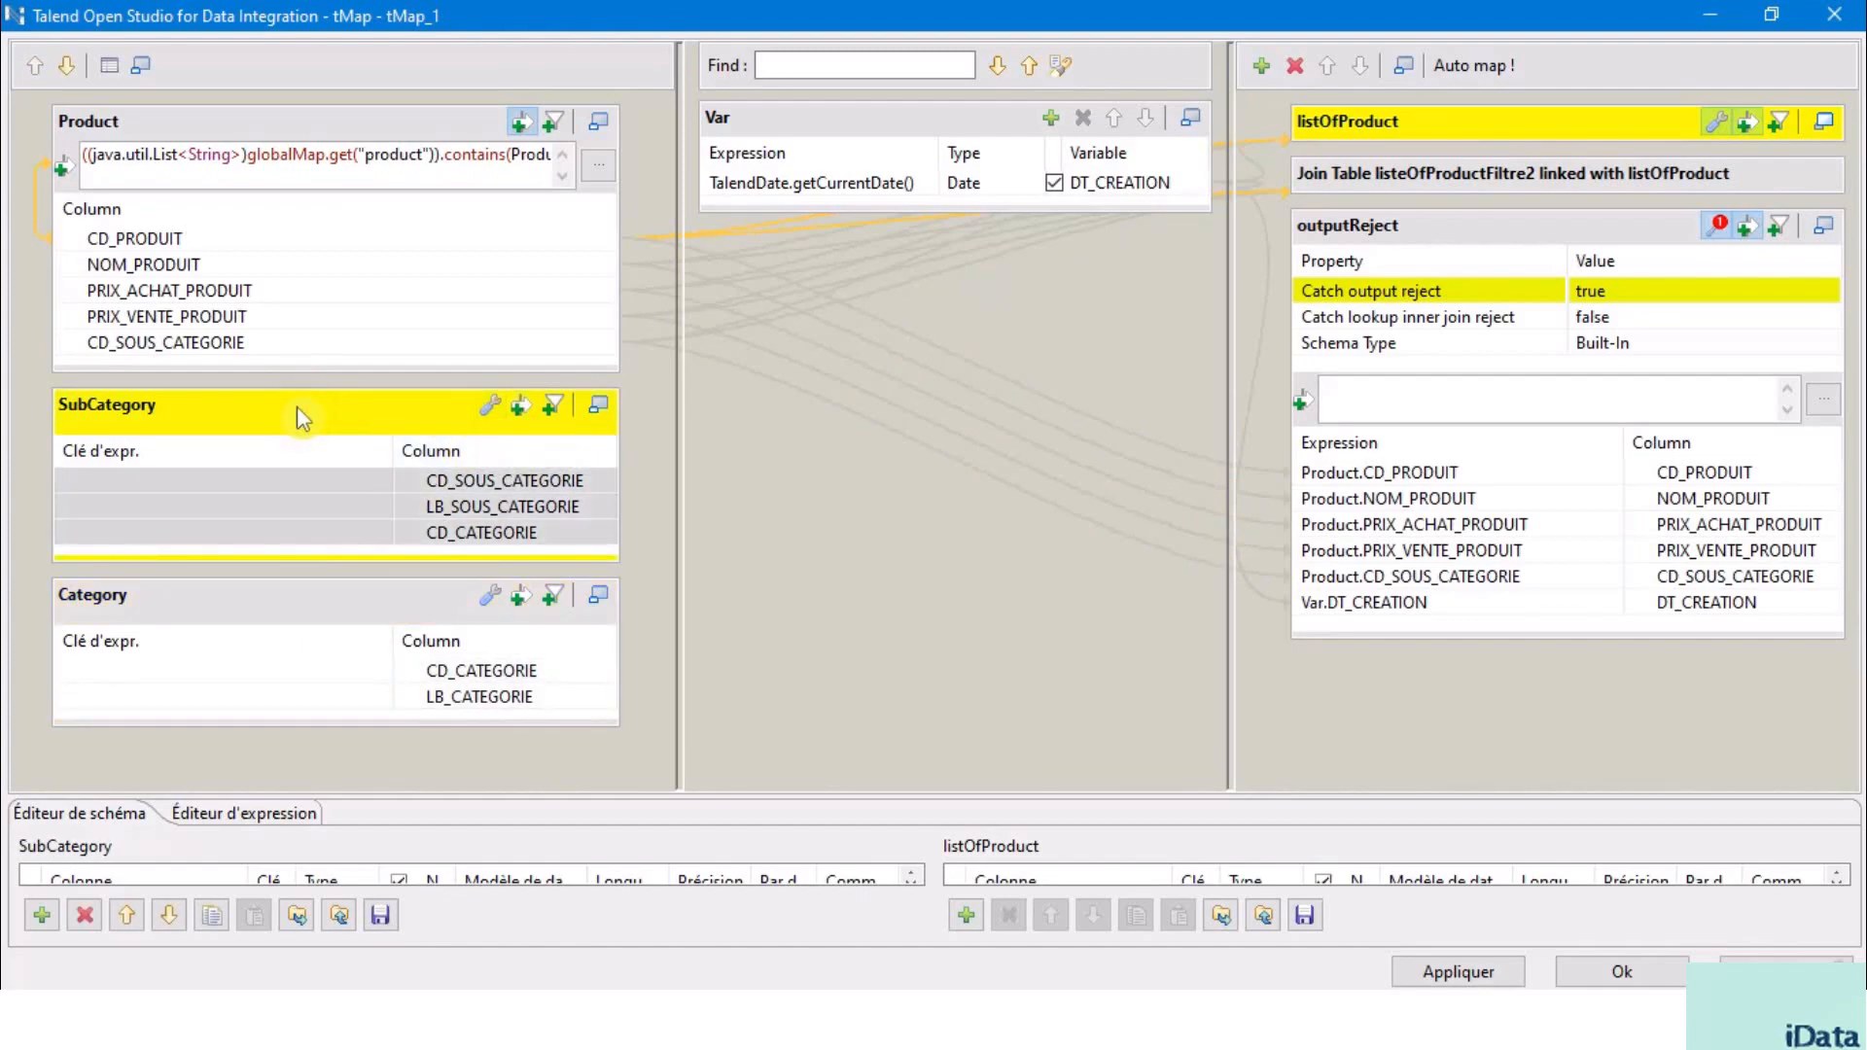
- Show the SubCategory lookup settings and join Product's CD_SOUS_CATEGORIE to the key expression of SubCategory's CD_SOUS_CATEGORIE
{"action": "left_click", "coordinate": [491, 404]}
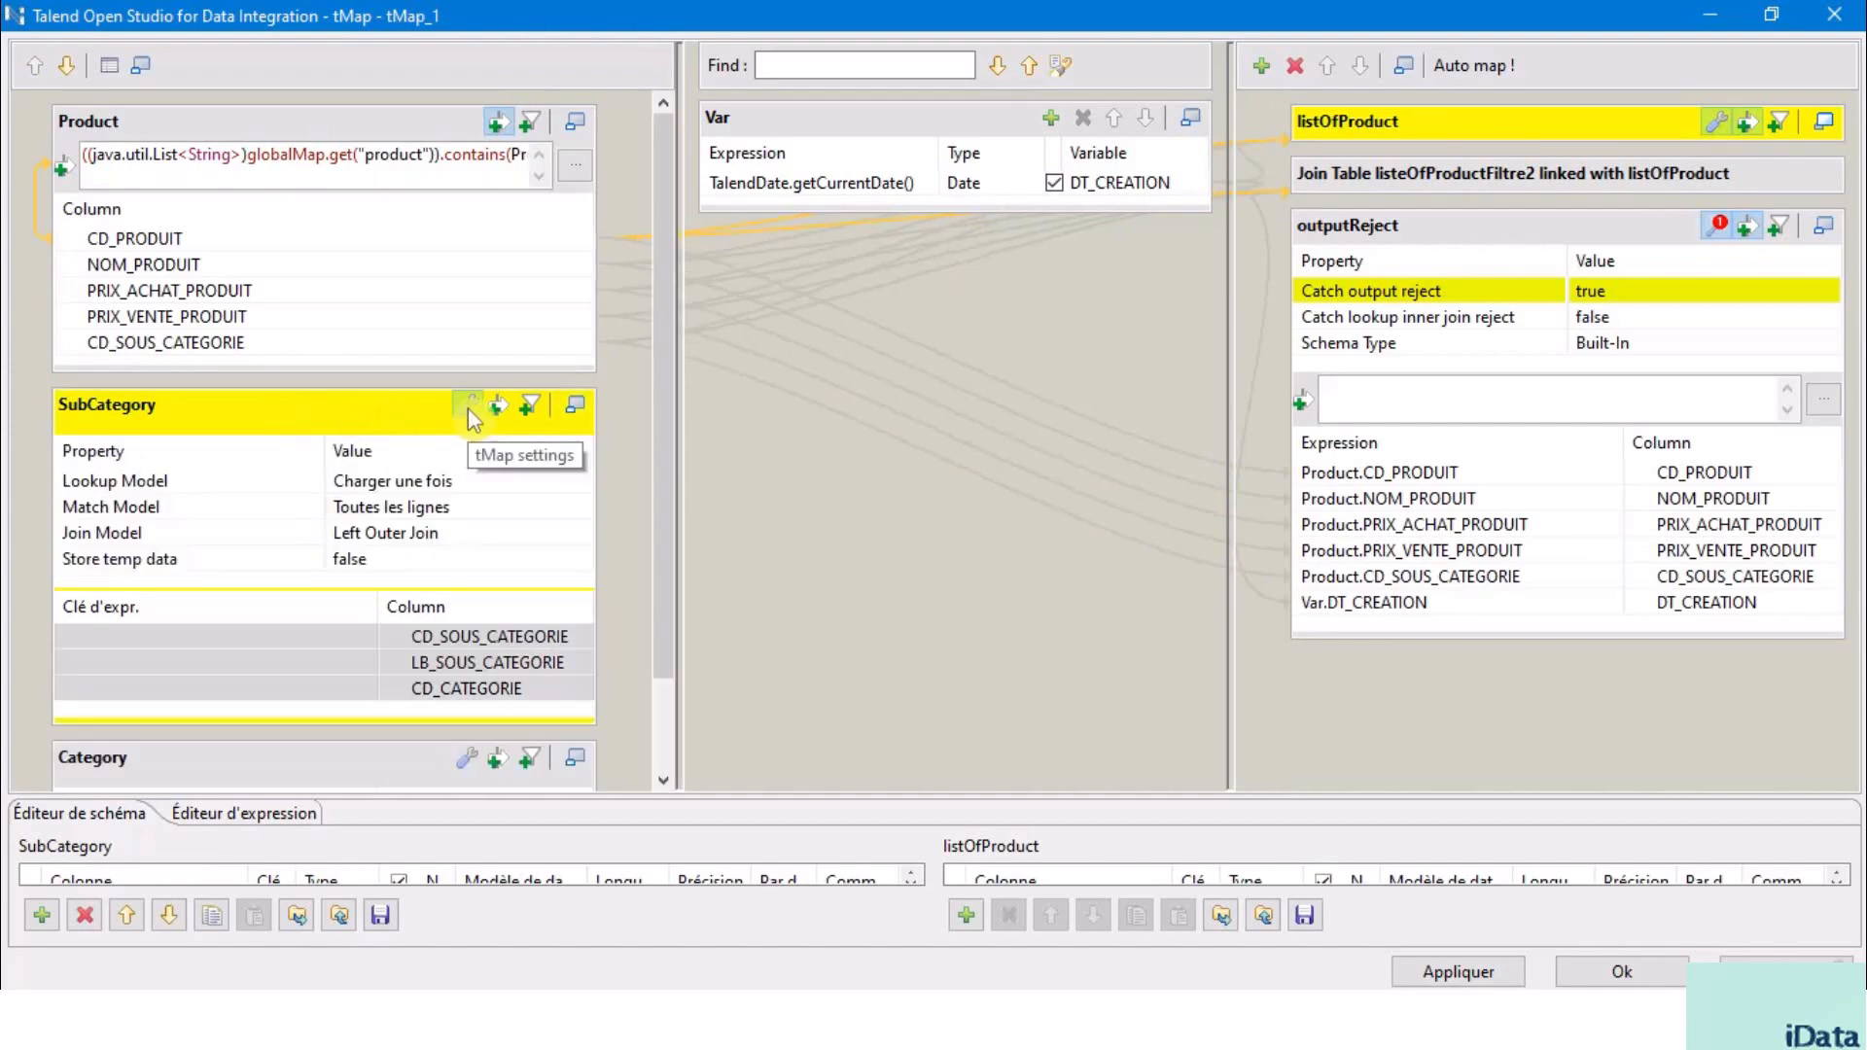
{"action": "left_click", "coordinate": [312, 126]}
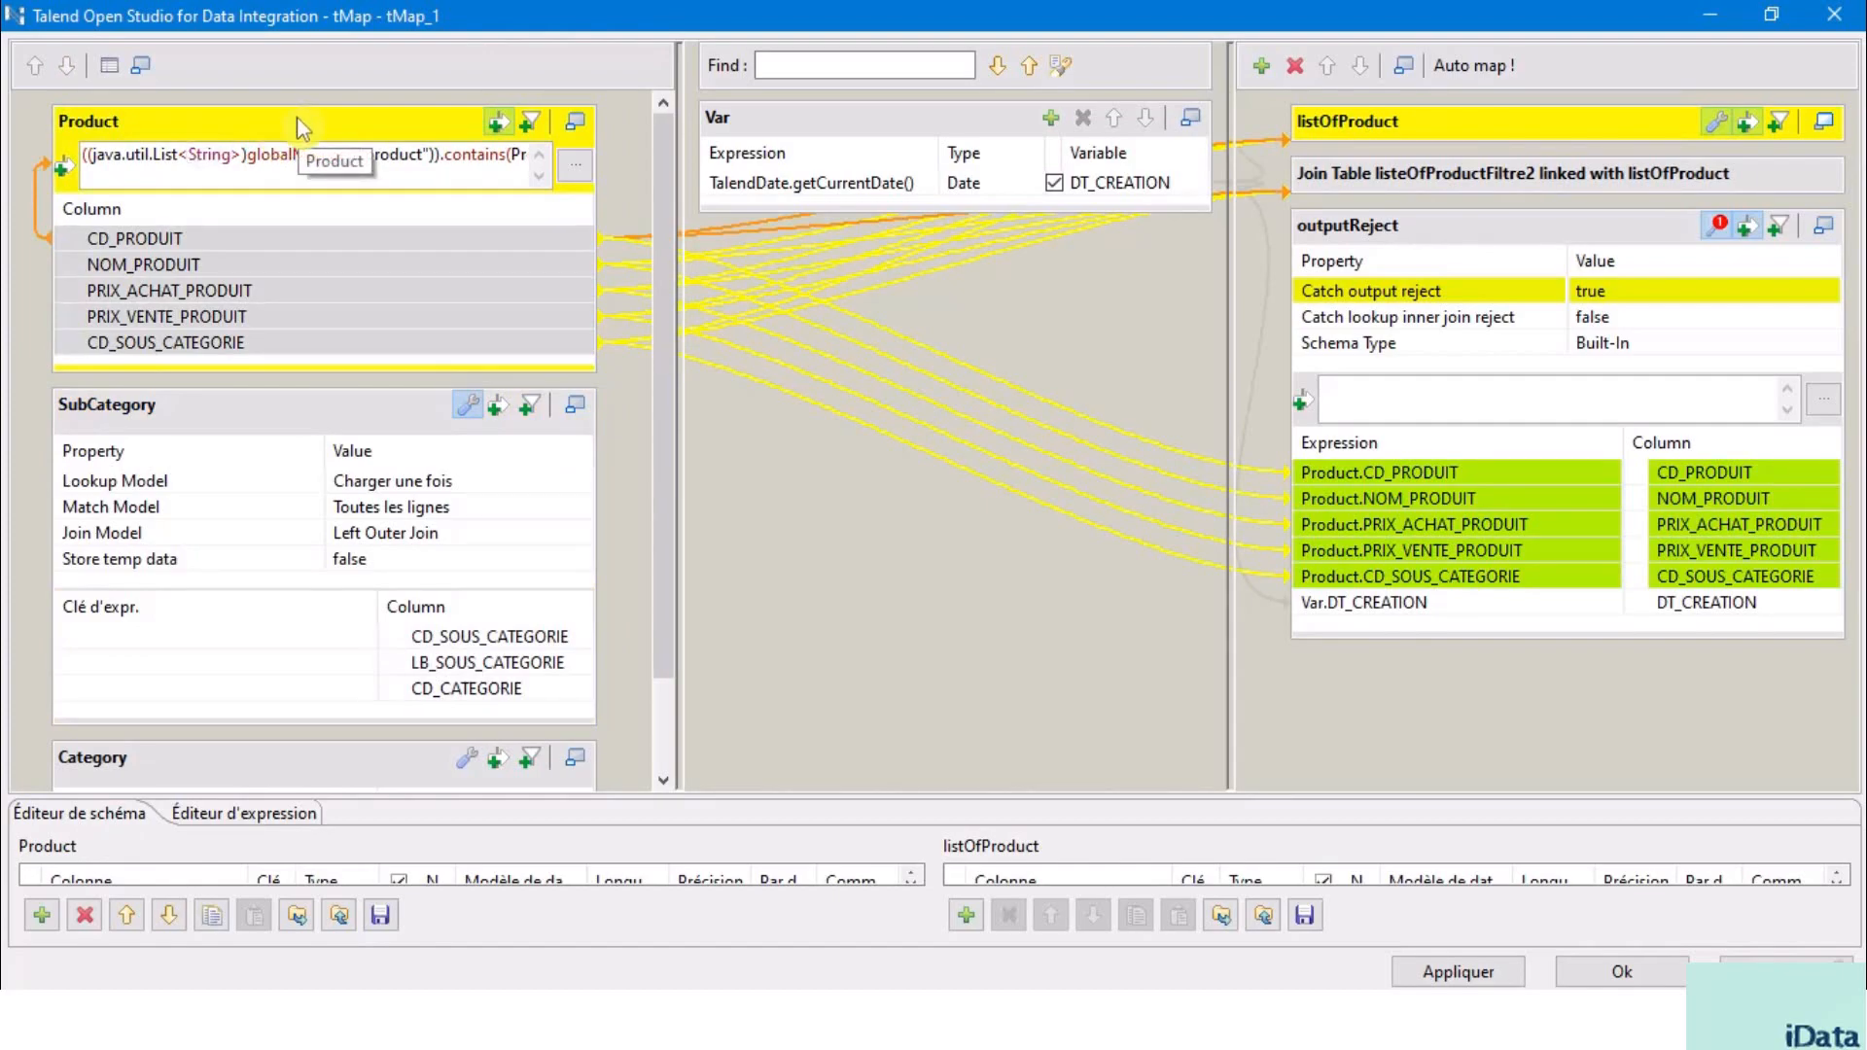
{"action": "left_click", "coordinate": [219, 407]}
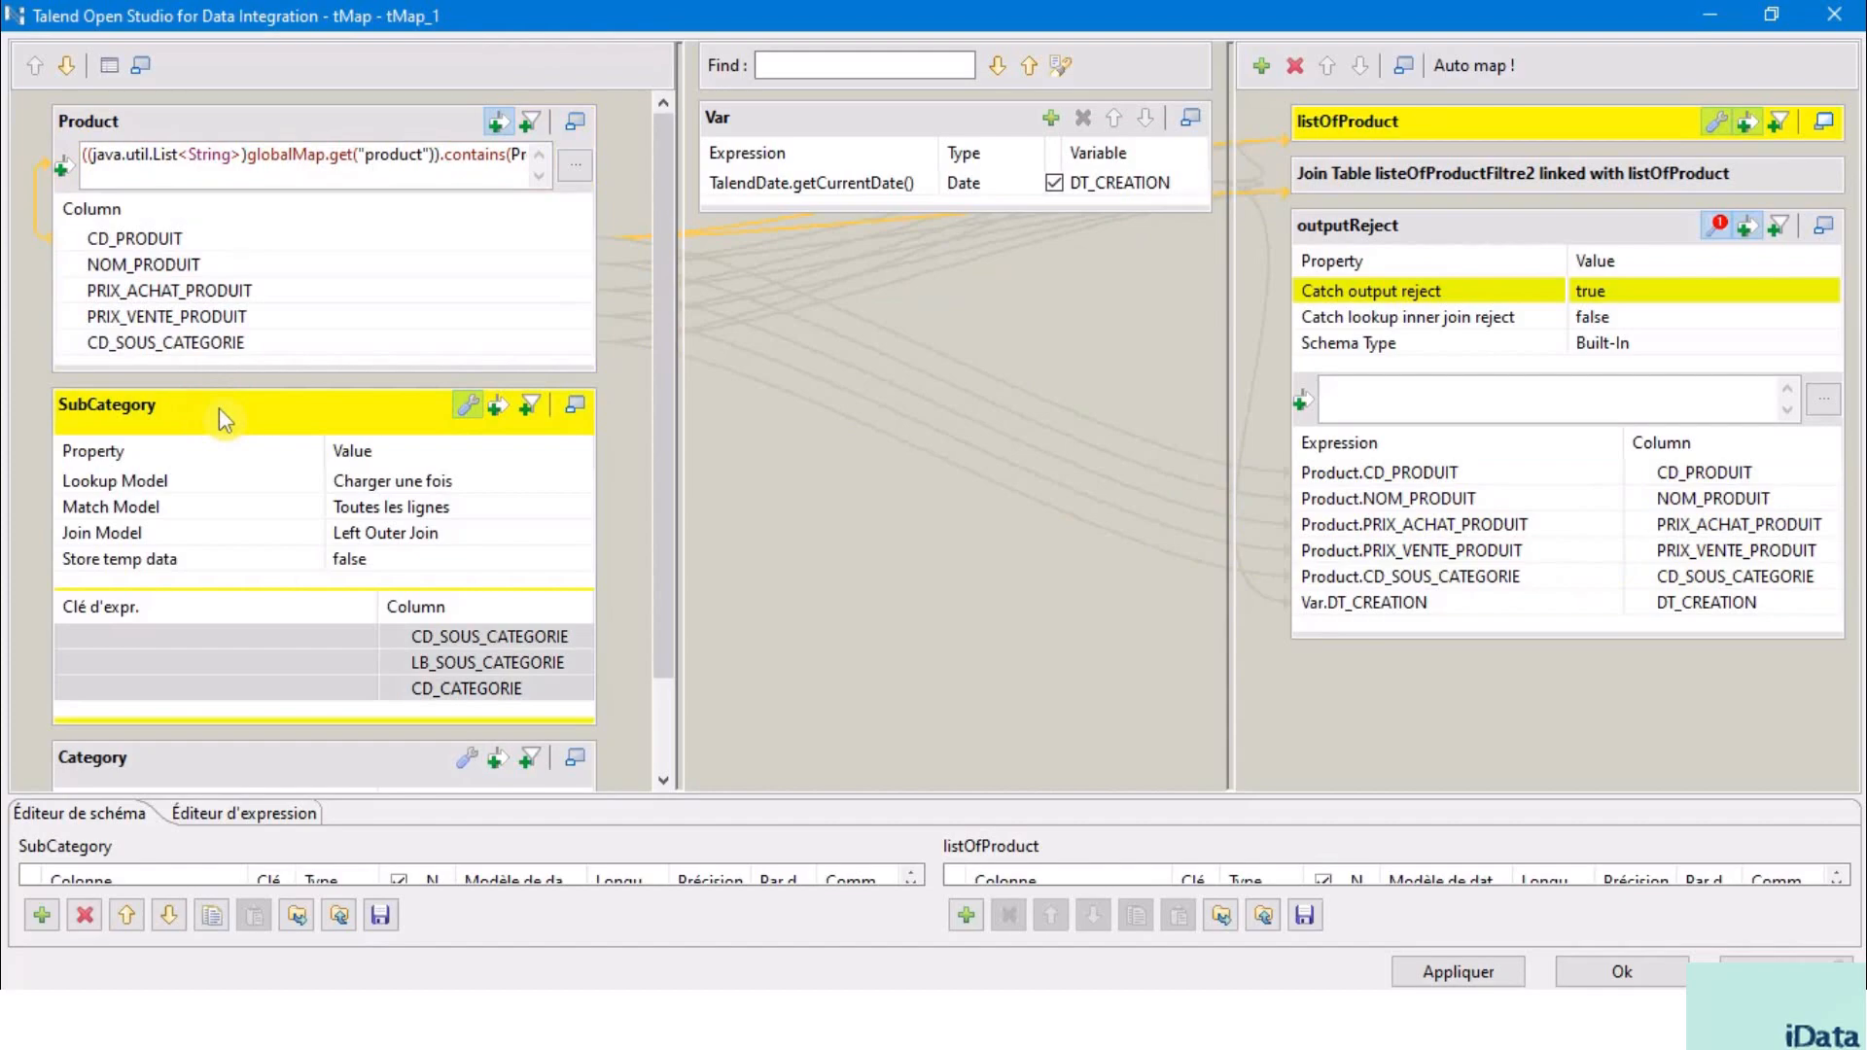
{"action": "left_click", "coordinate": [216, 346]}
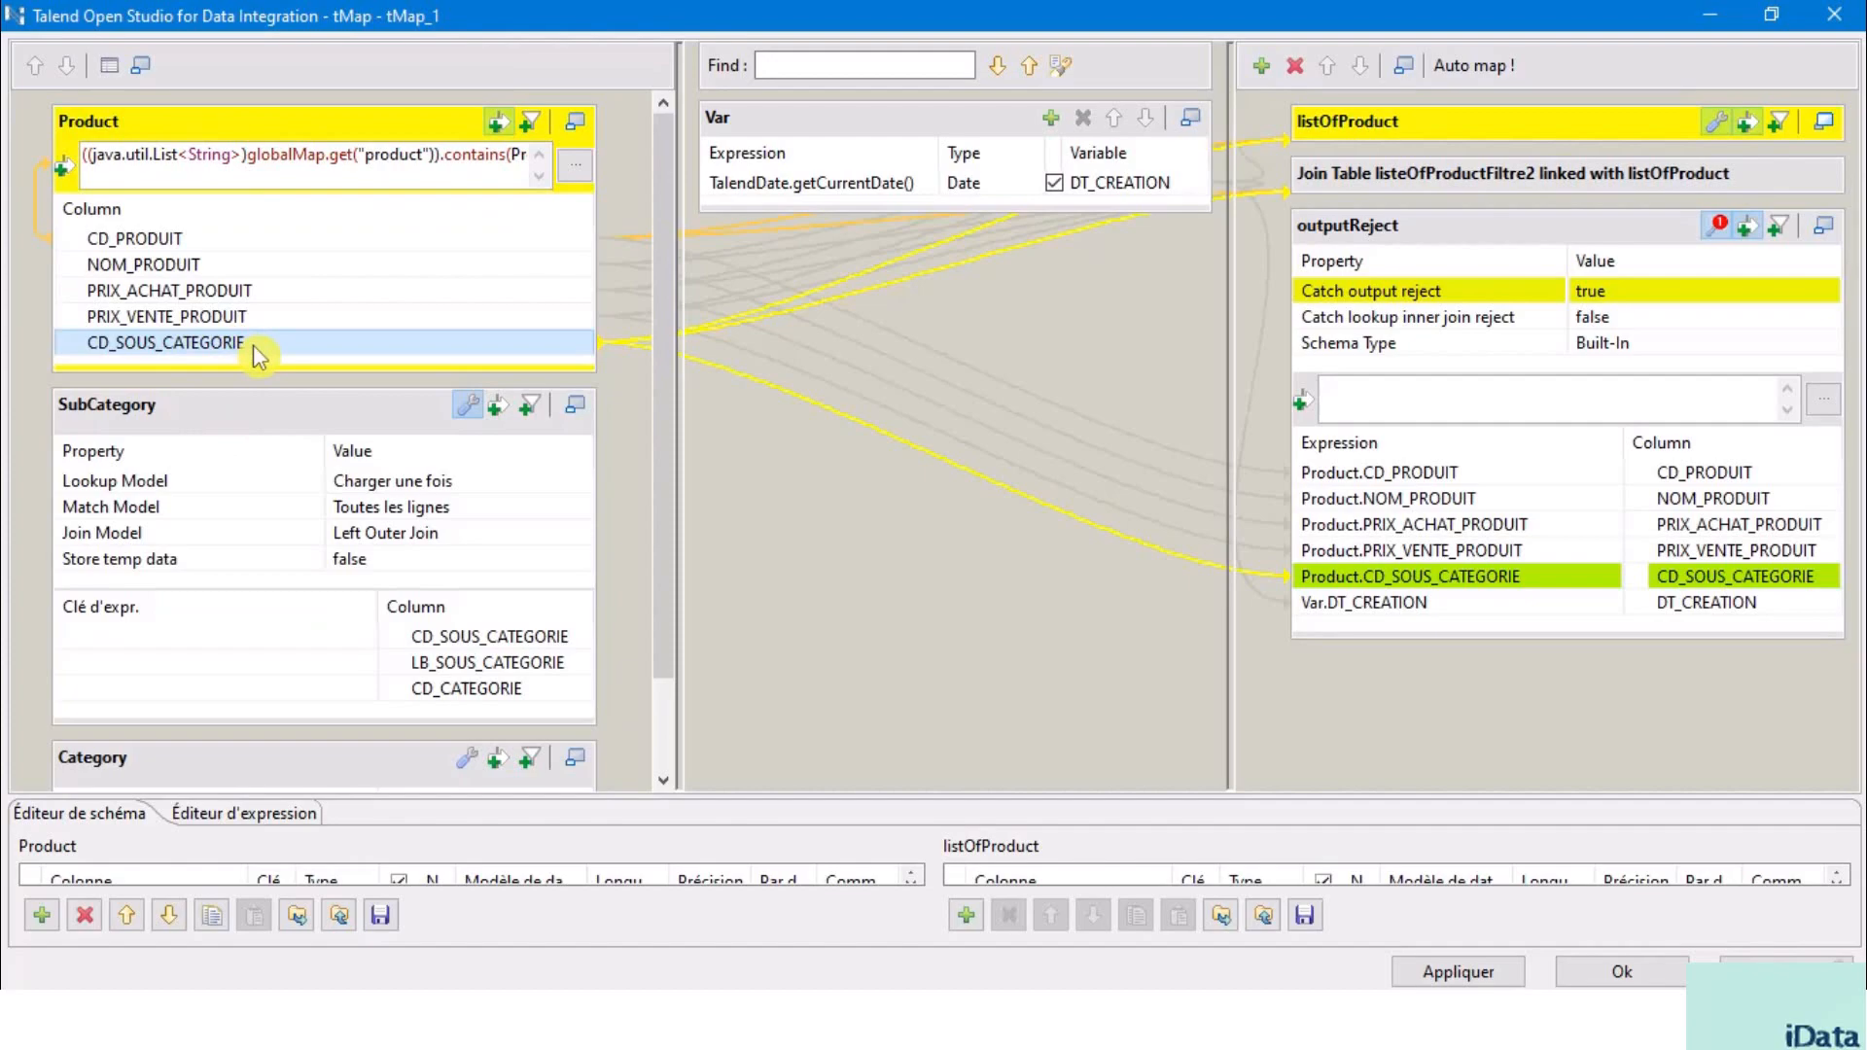
{"action": "left_click_drag", "start_coordinate": [303, 350], "coordinate": [282, 544]}
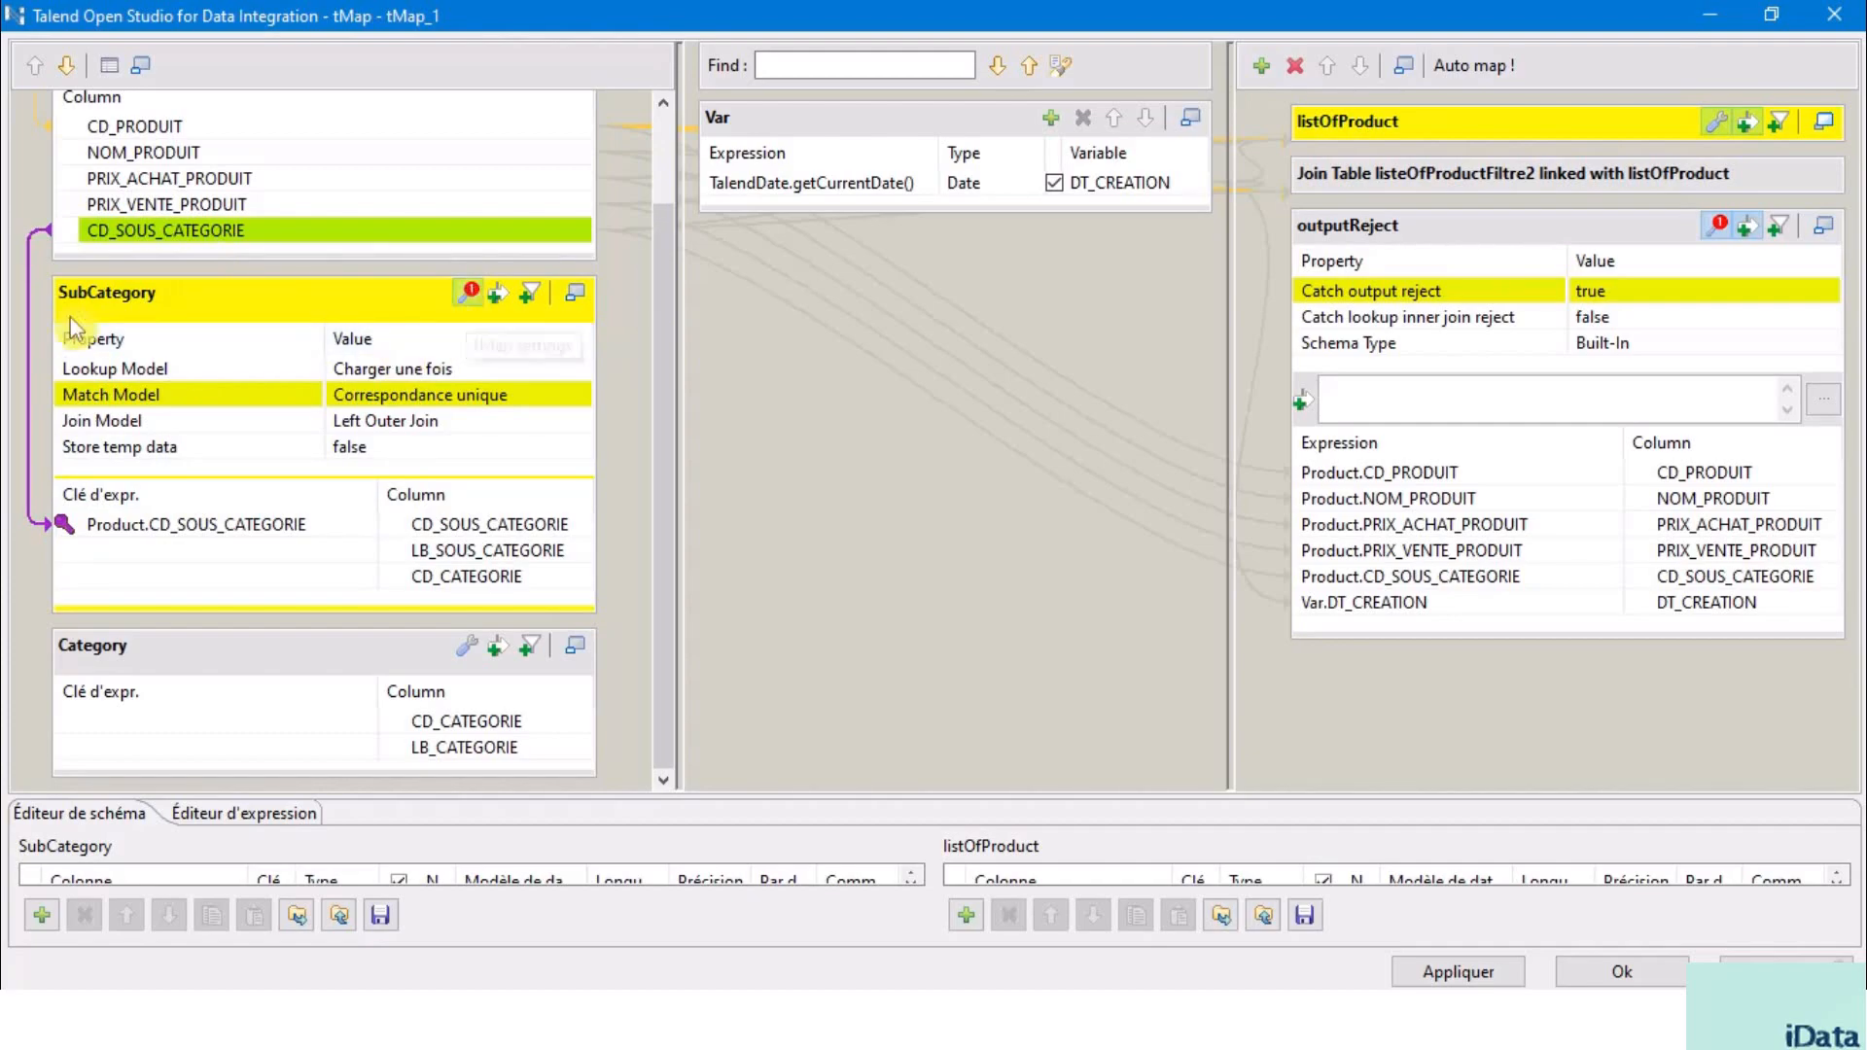
- Try setting the SubCategory lookup's Match Model to Toutes les lignes, confirm the mapping and inspect the warning on tMap_1
{"action": "left_click", "coordinate": [163, 238]}
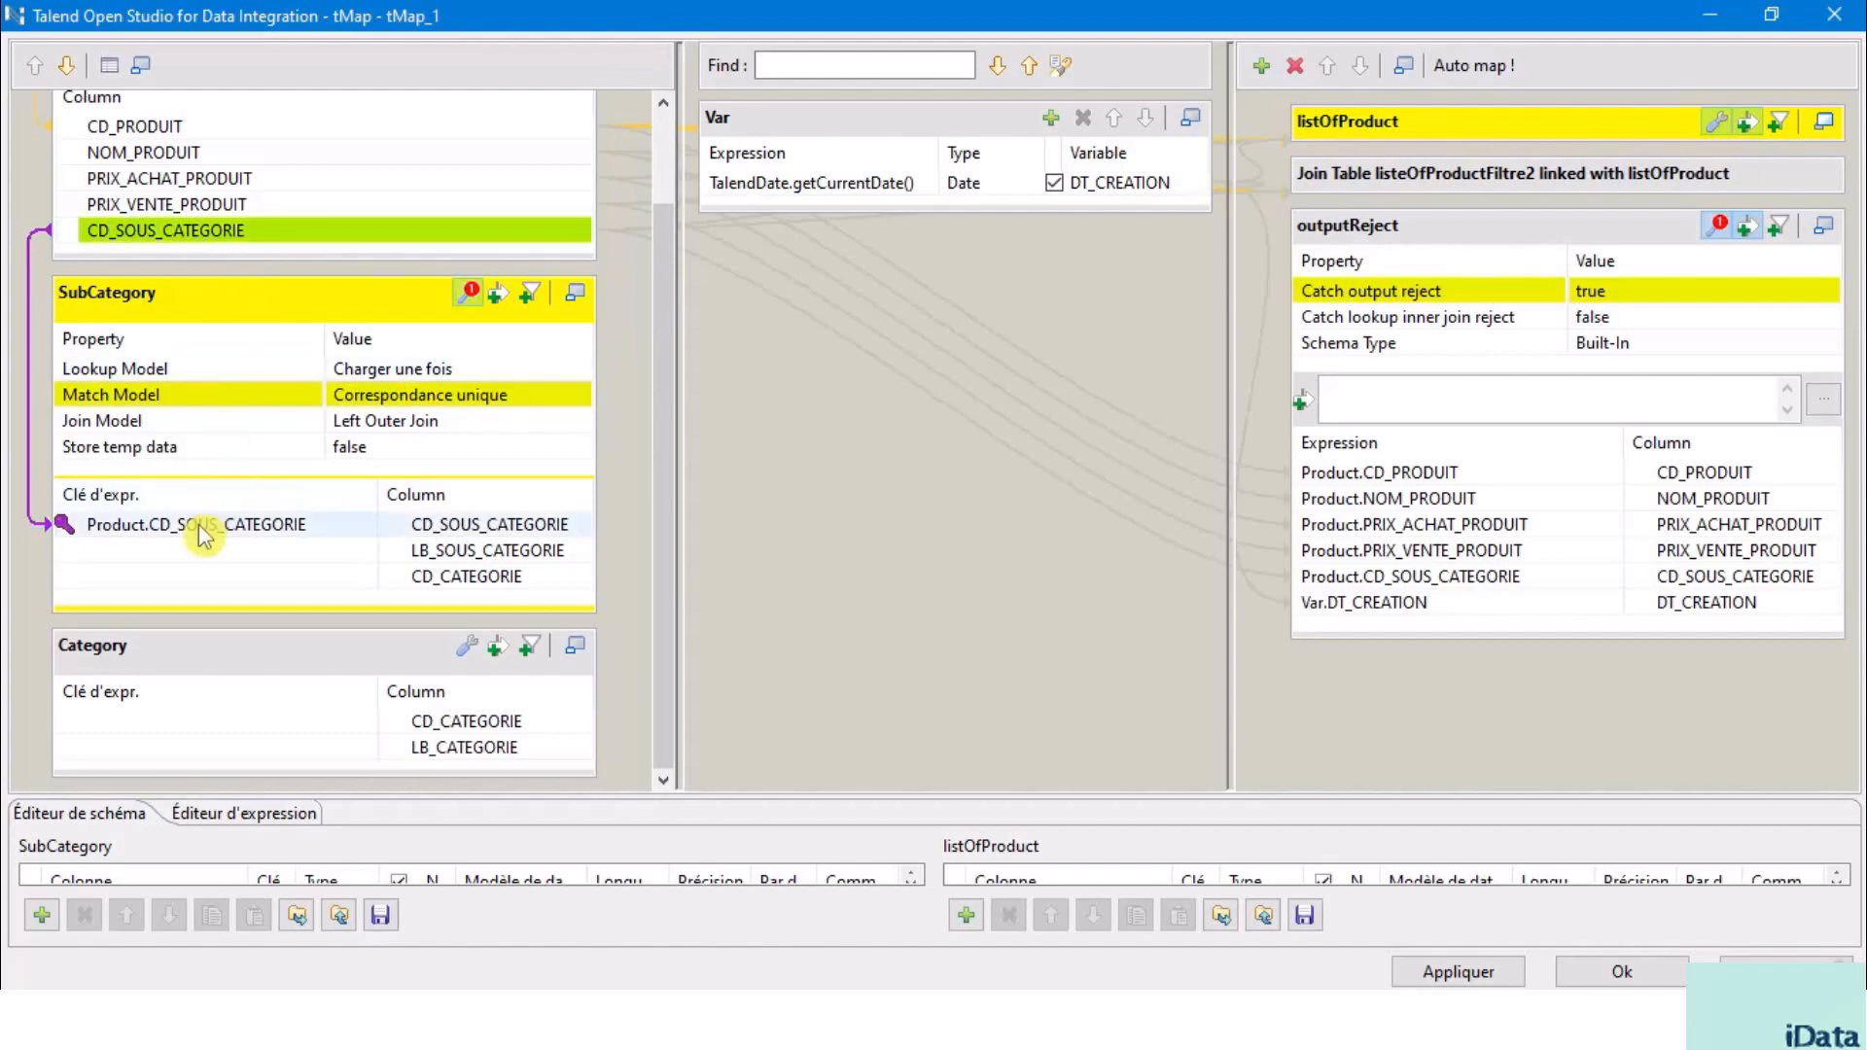
{"action": "left_click", "coordinate": [95, 526]}
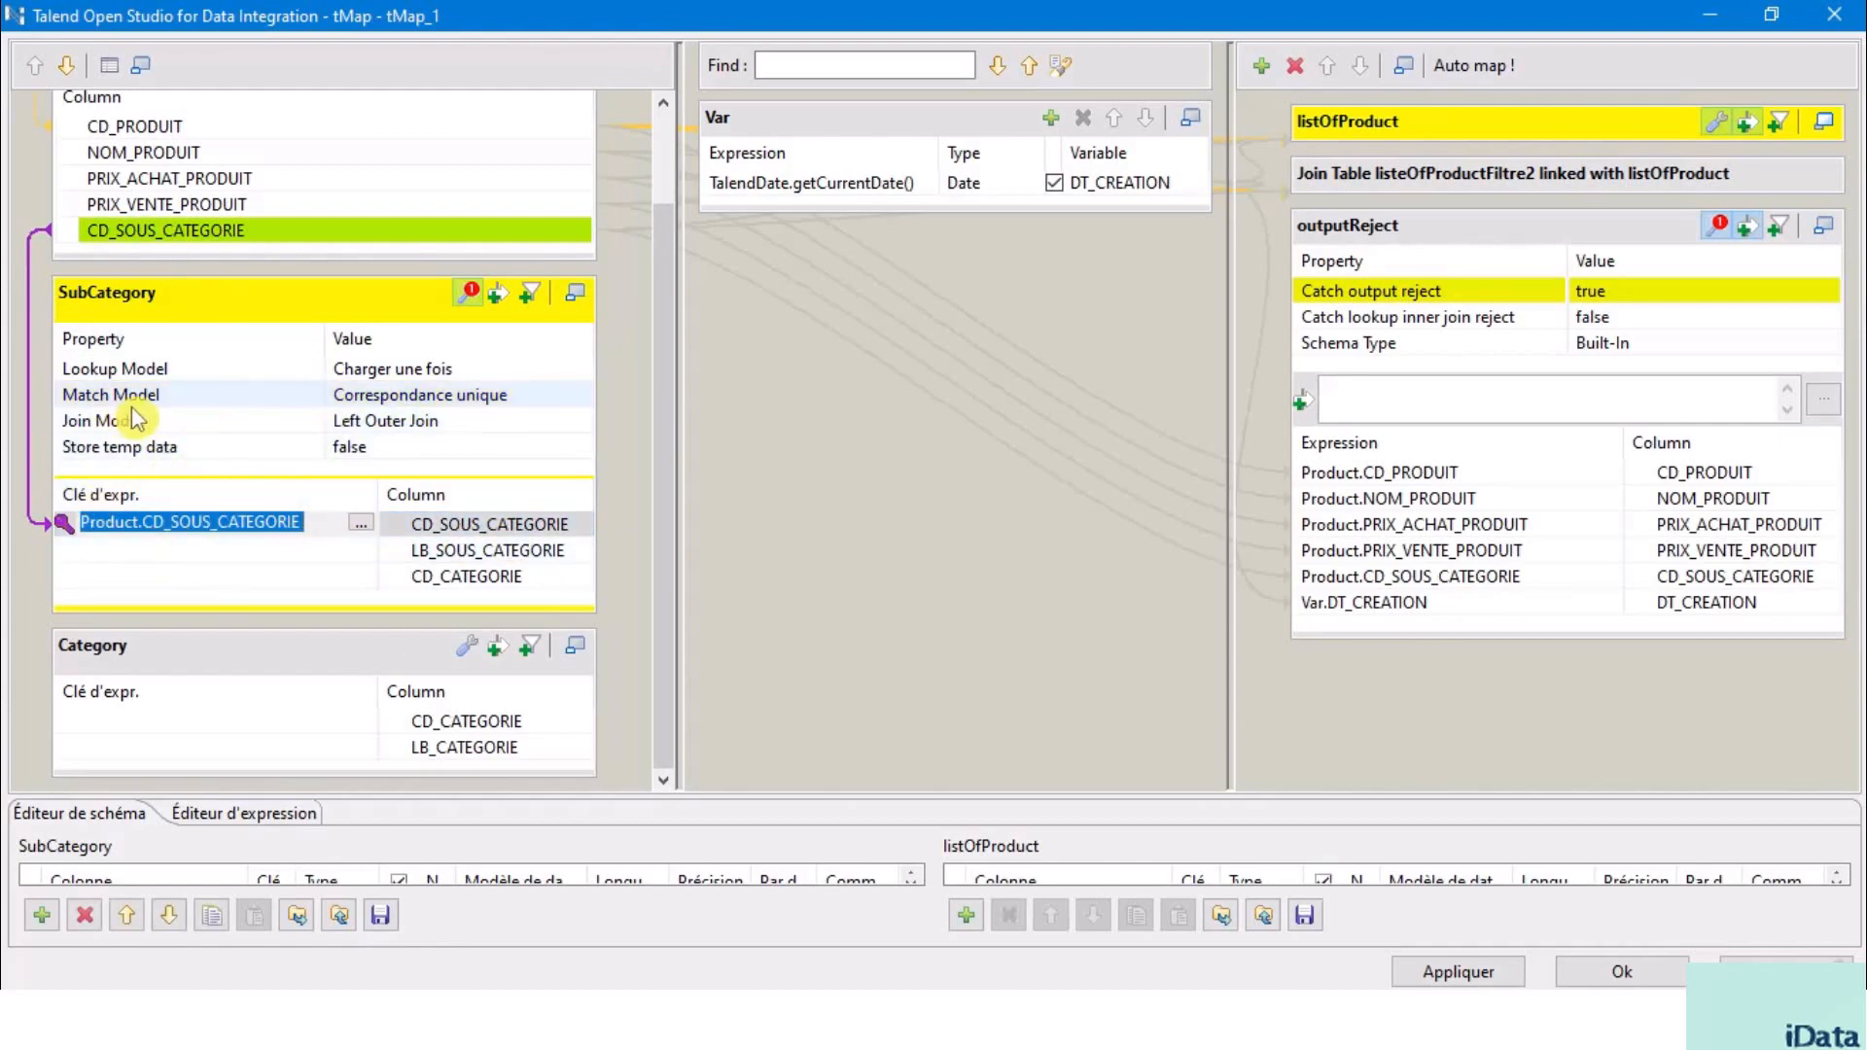
{"action": "left_click", "coordinate": [476, 397]}
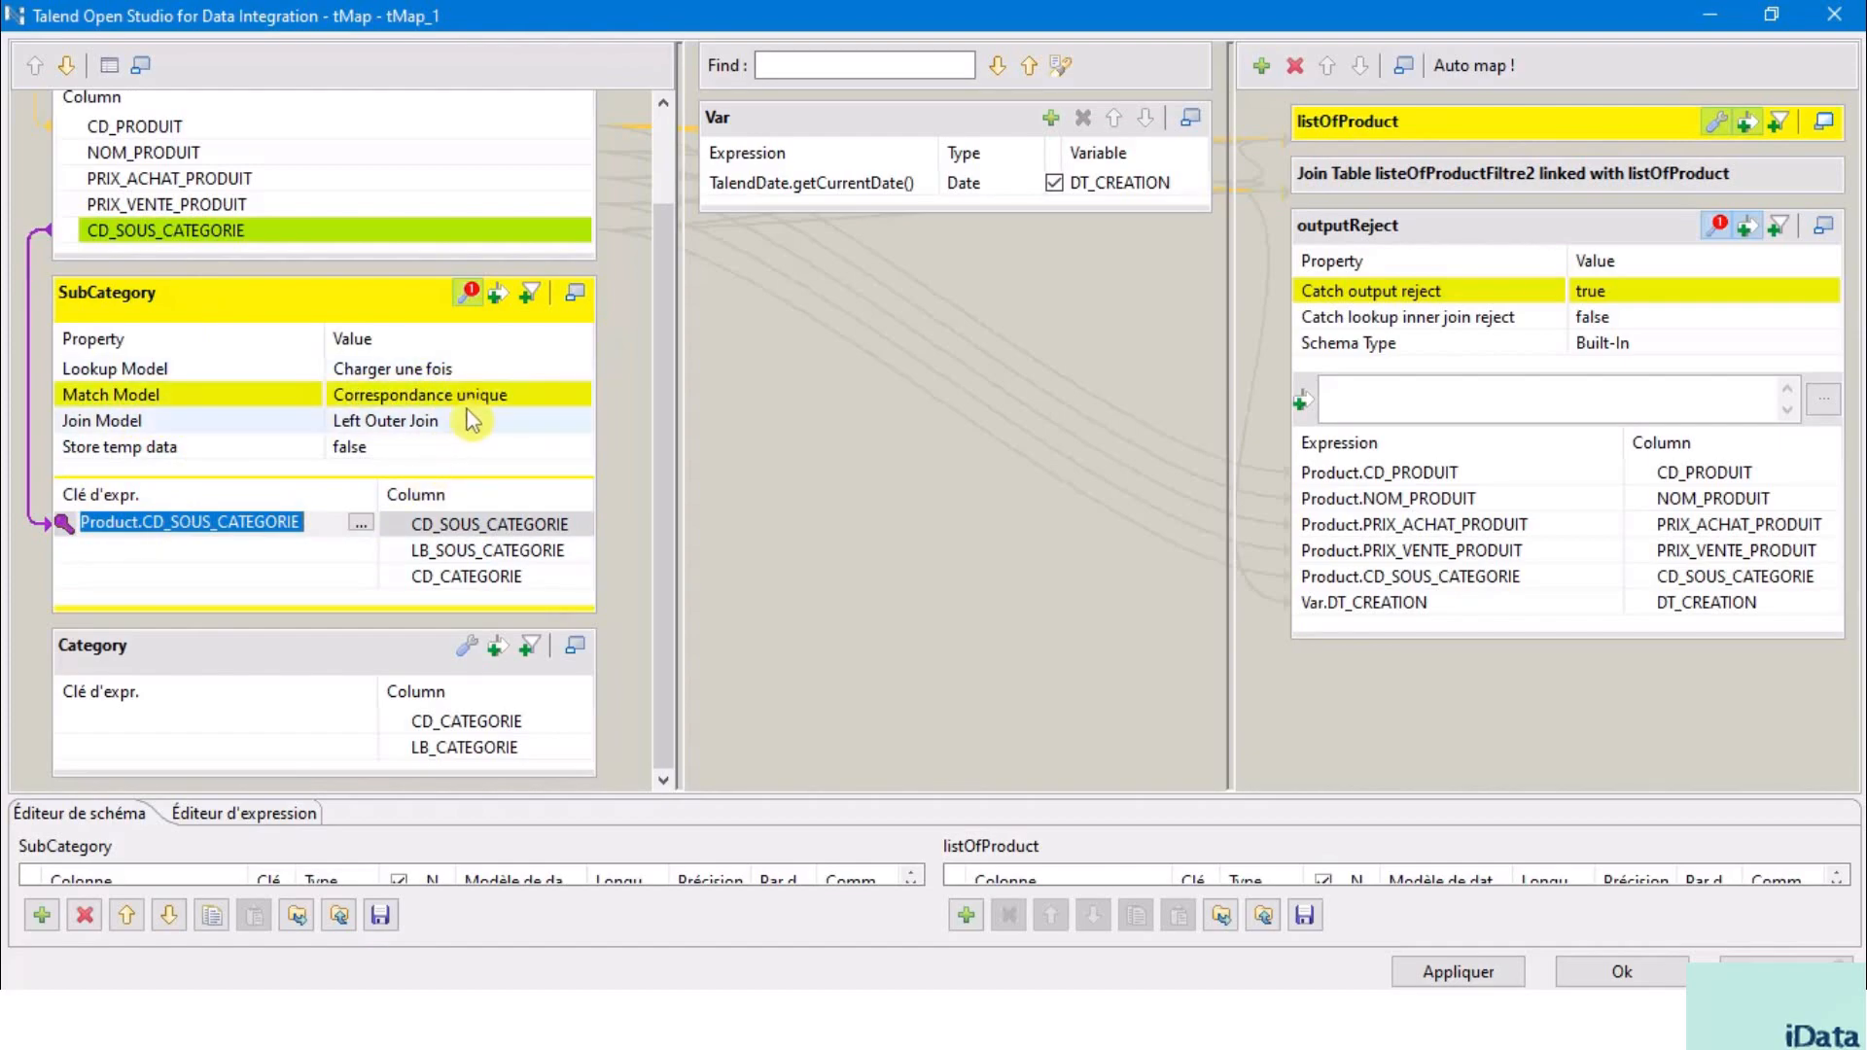
{"action": "left_click", "coordinate": [498, 397]}
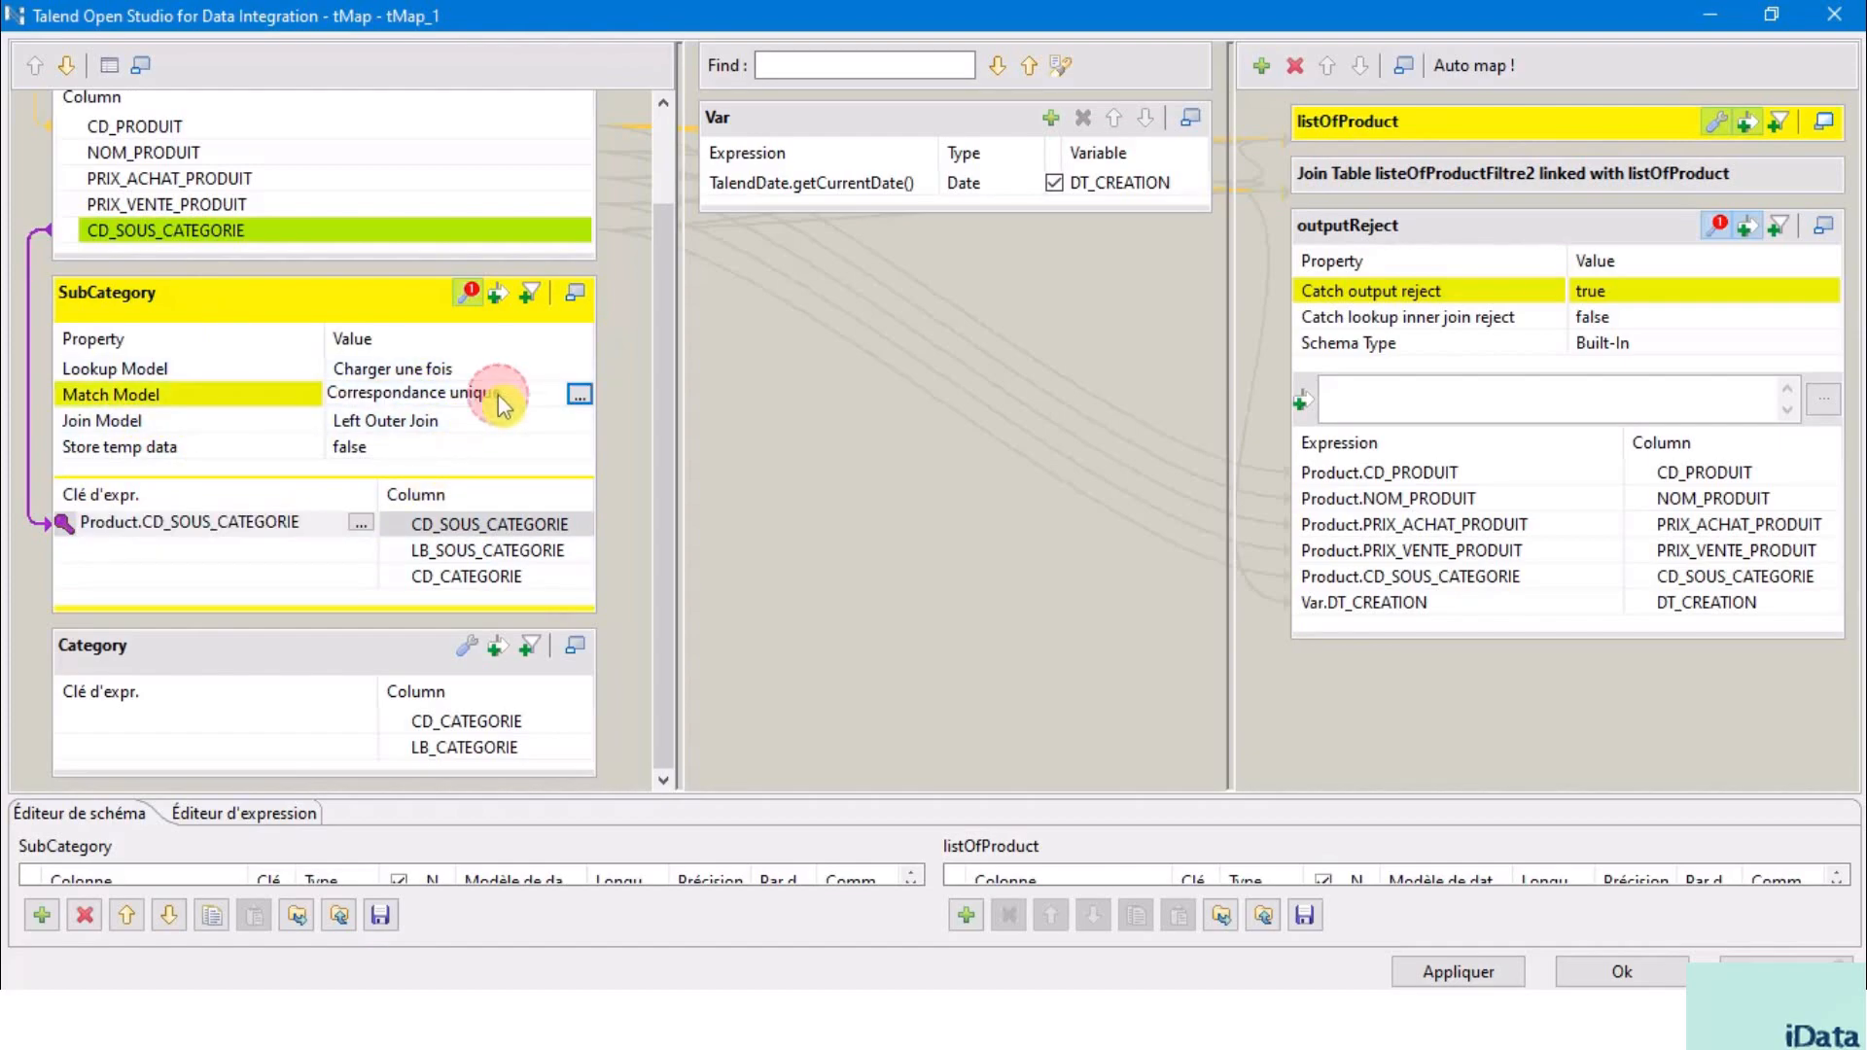
{"action": "left_click", "coordinate": [581, 394]}
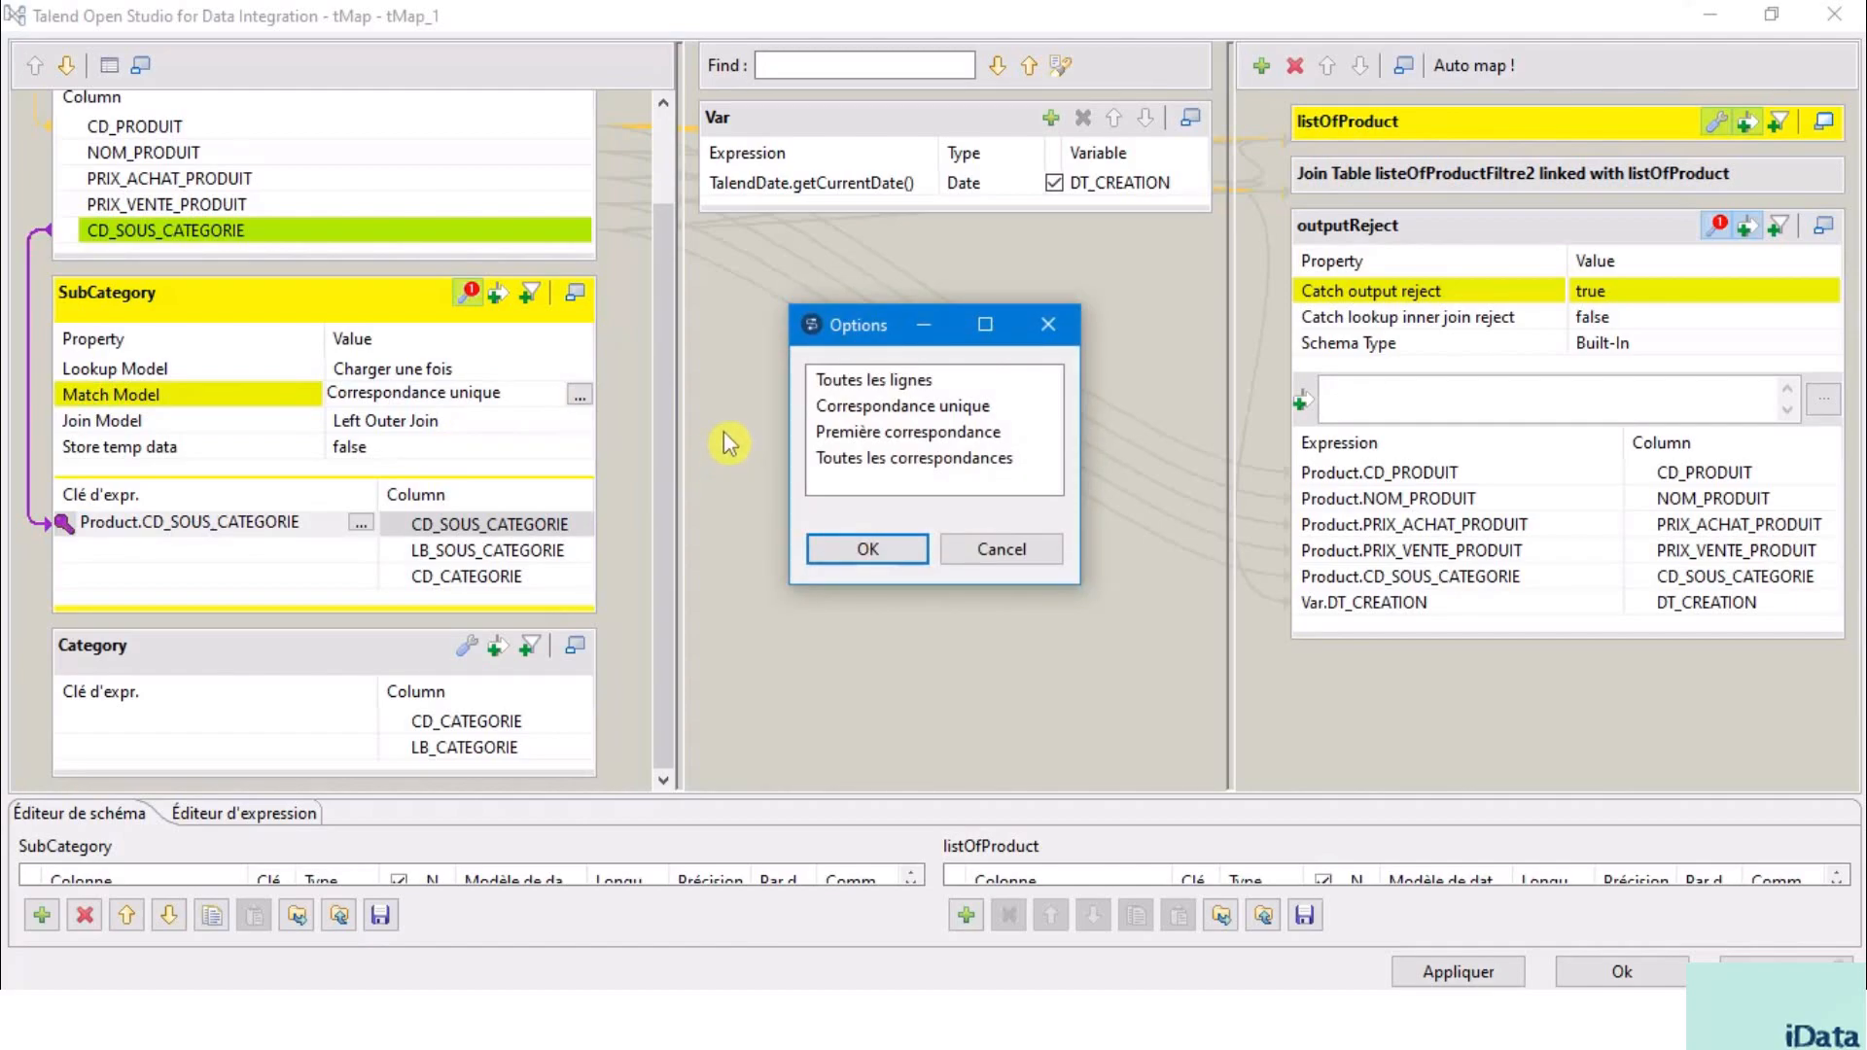
{"action": "left_click", "coordinate": [874, 380]}
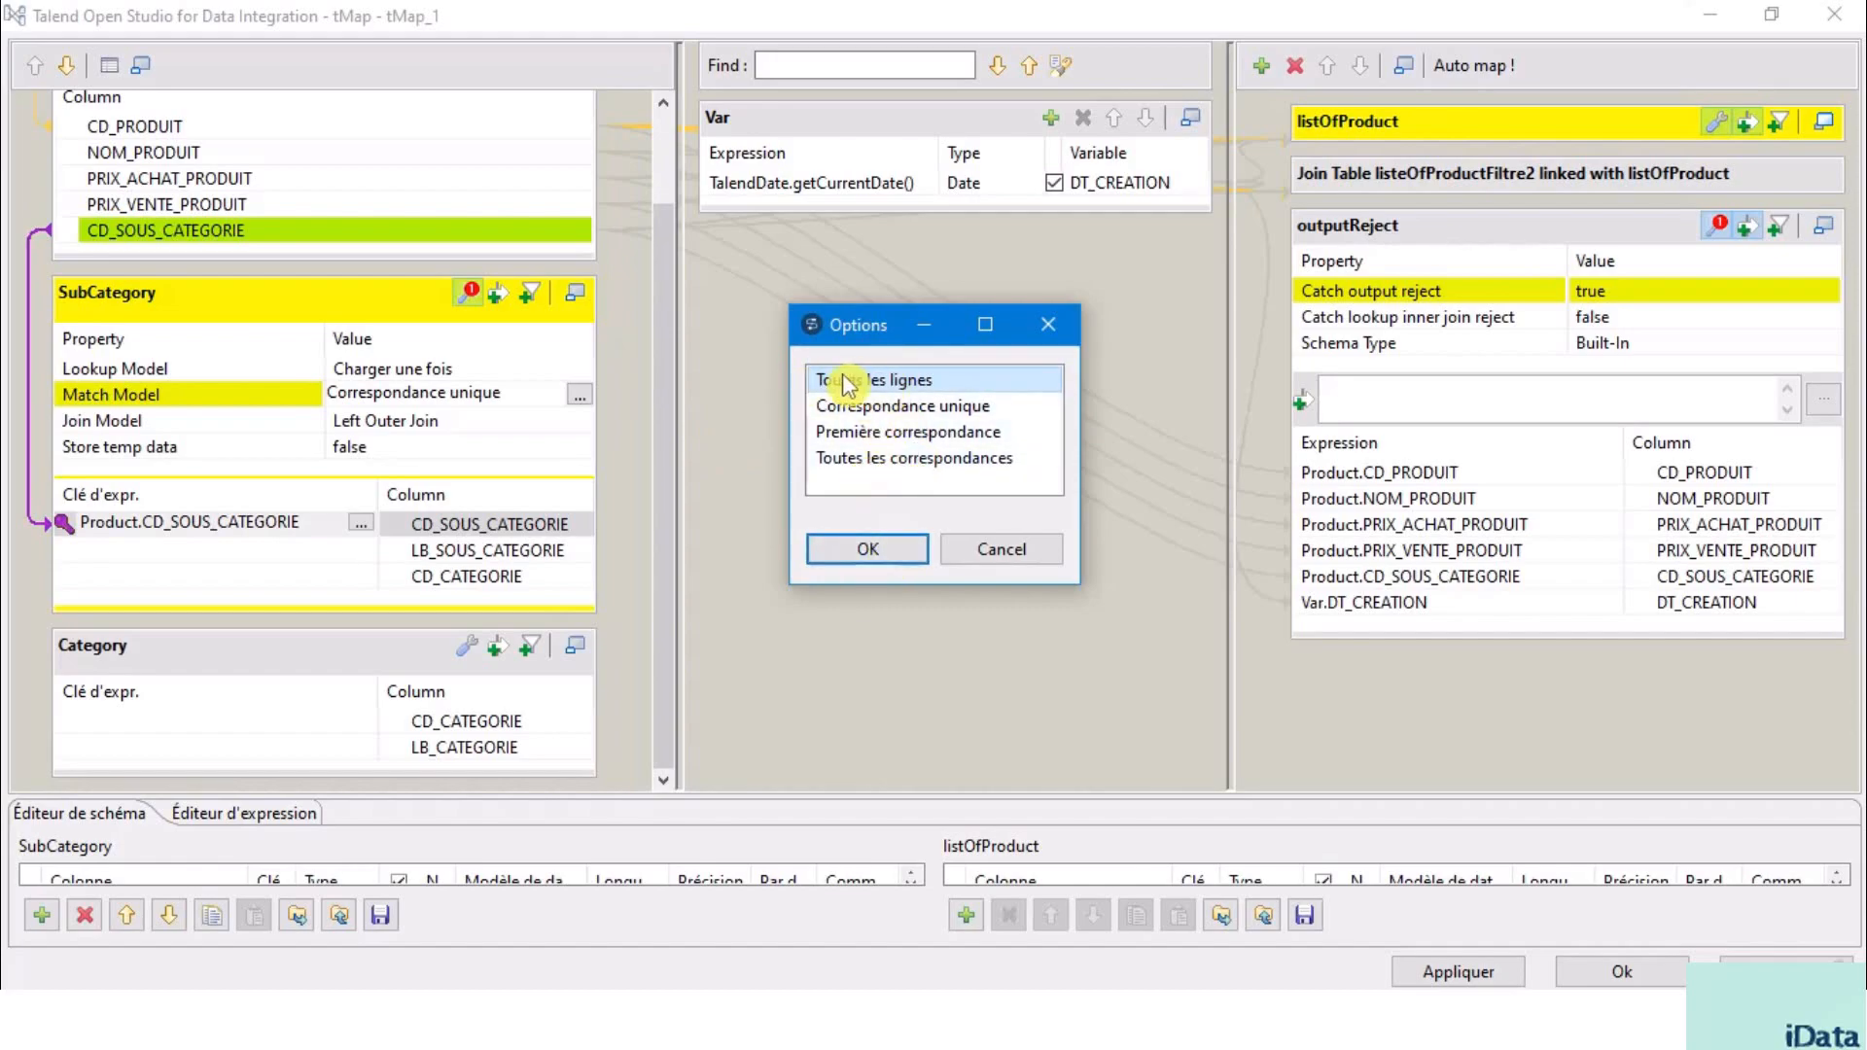
{"action": "left_click", "coordinate": [888, 550]}
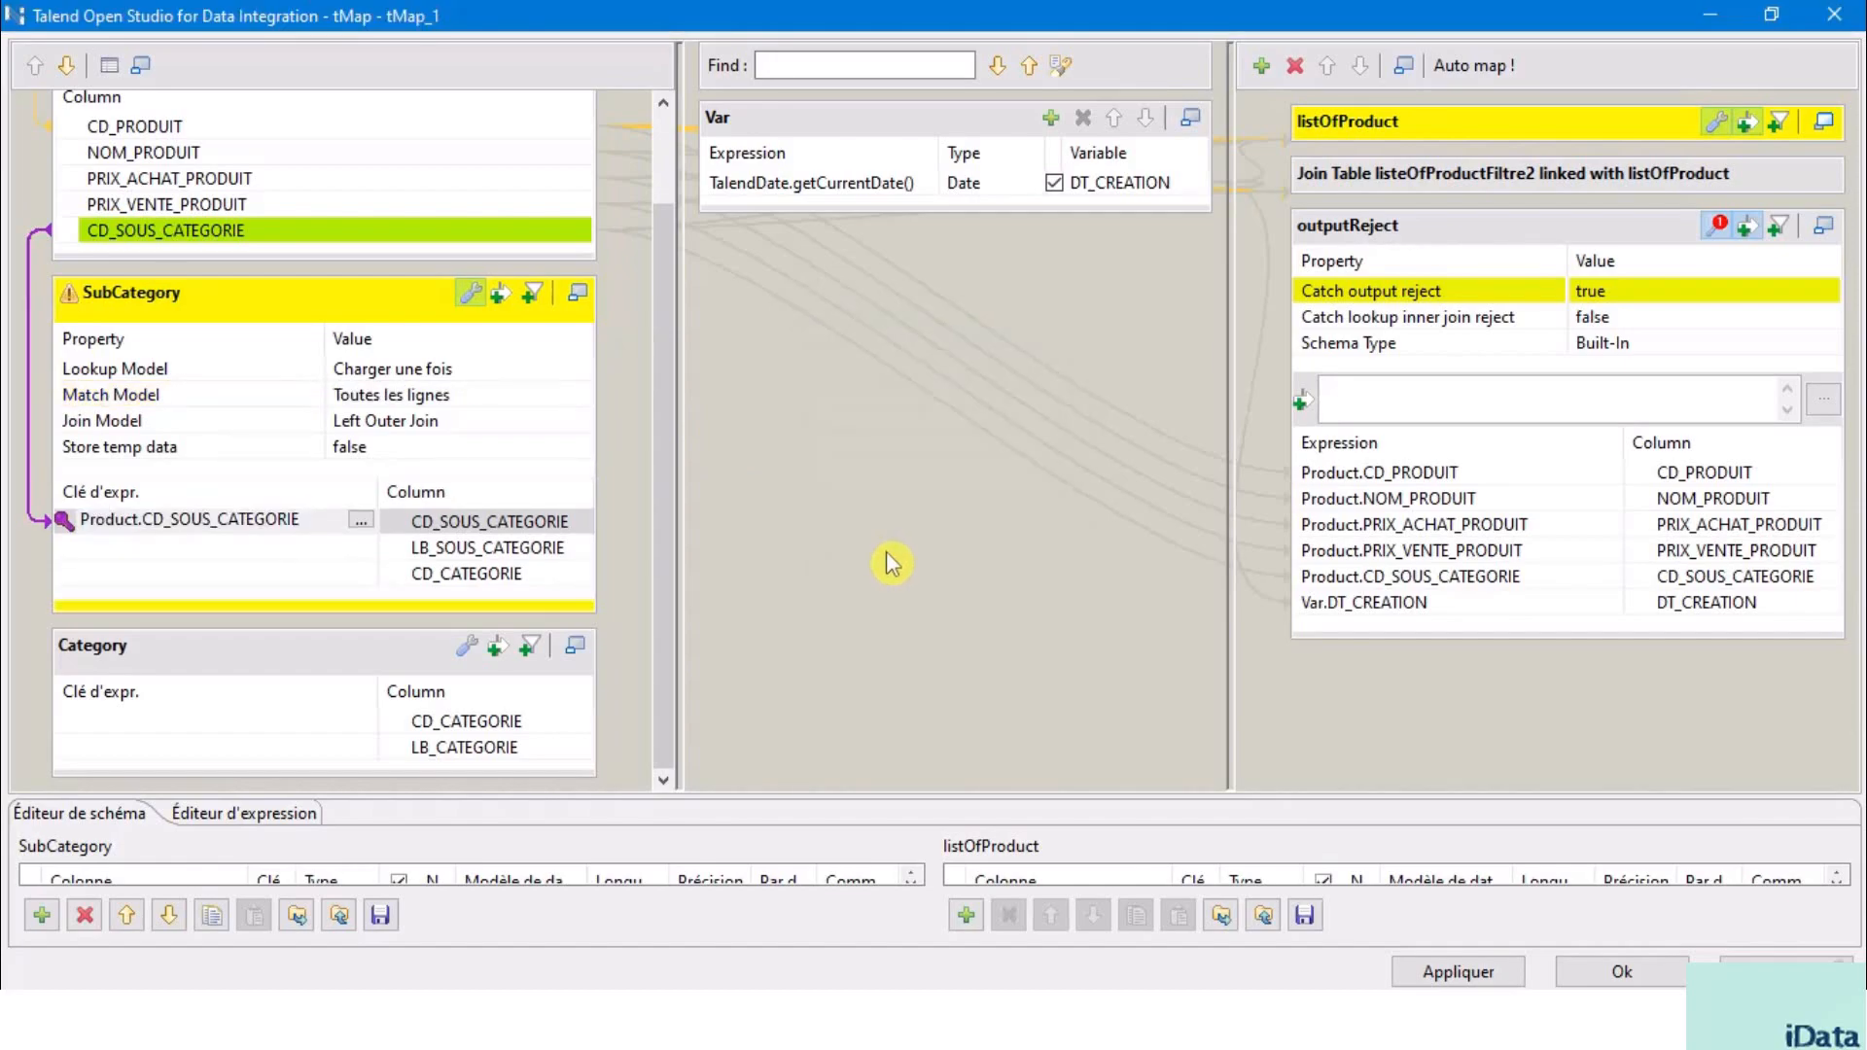
{"action": "left_click", "coordinate": [1624, 974]}
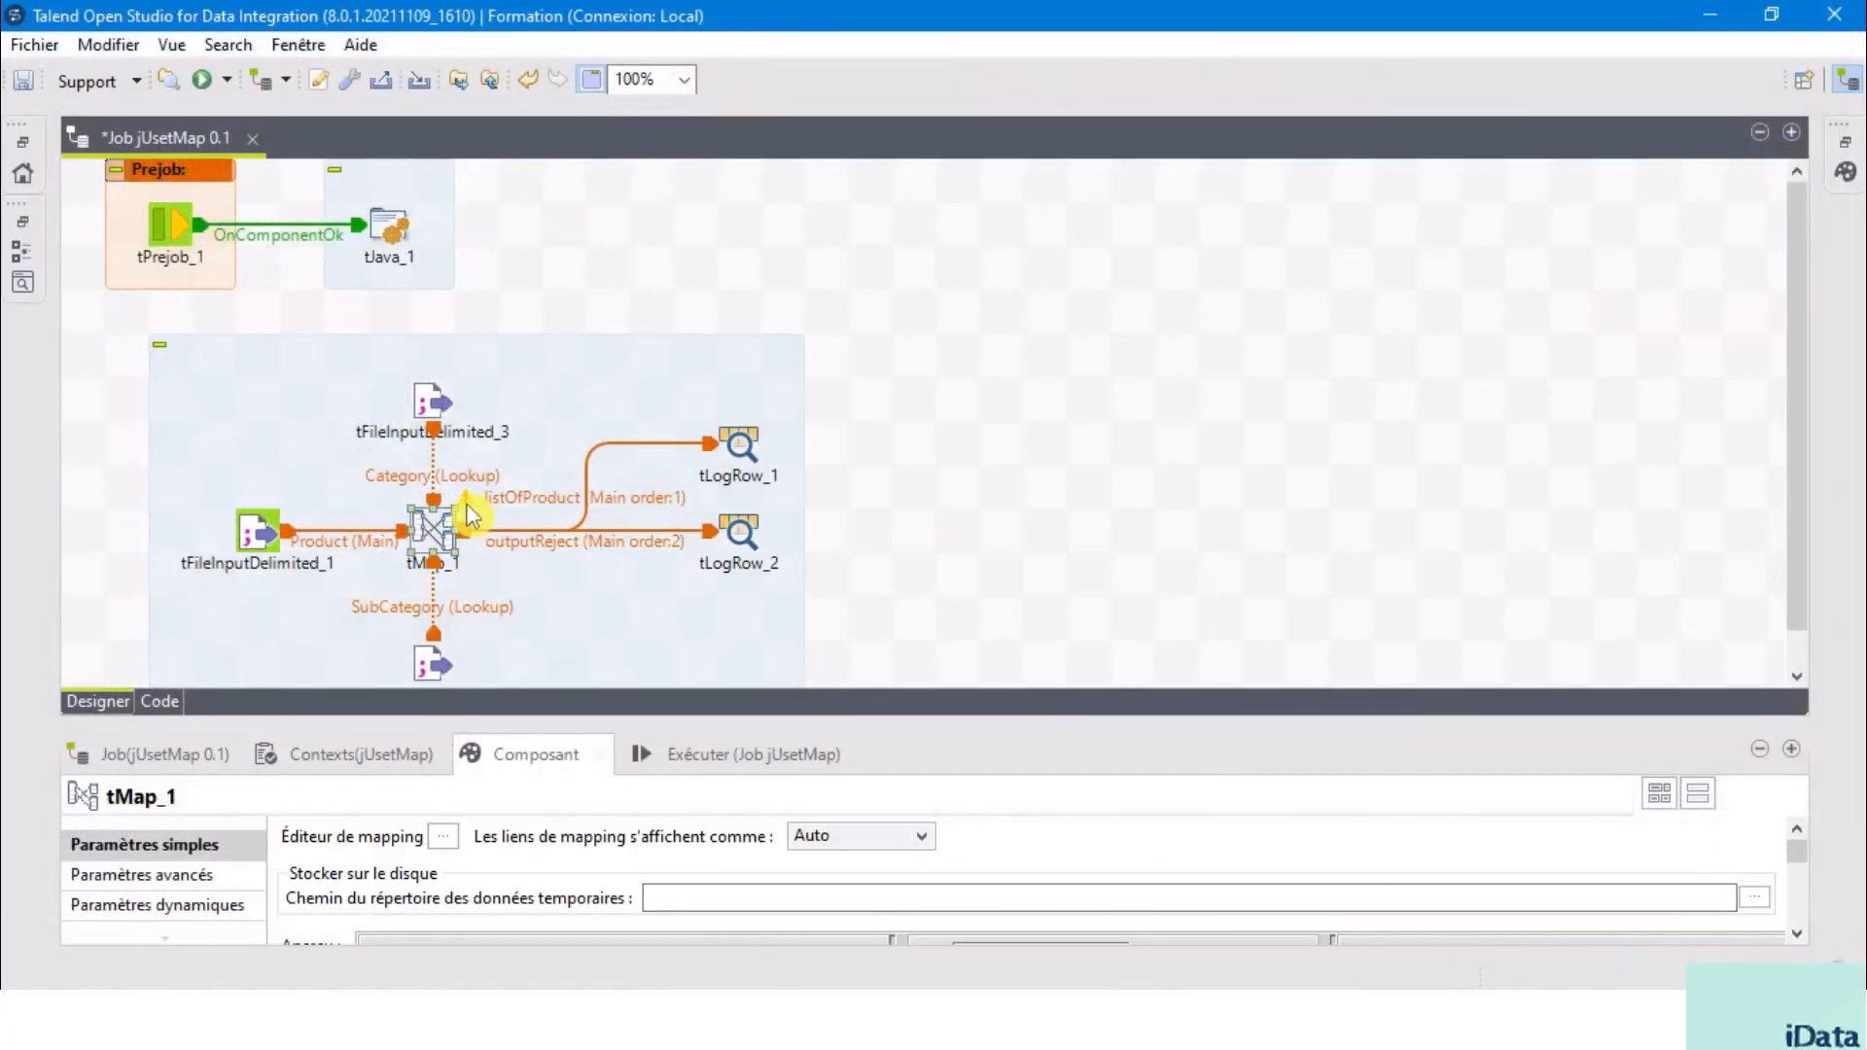
{"action": "mouse_move", "coordinate": [471, 510]}
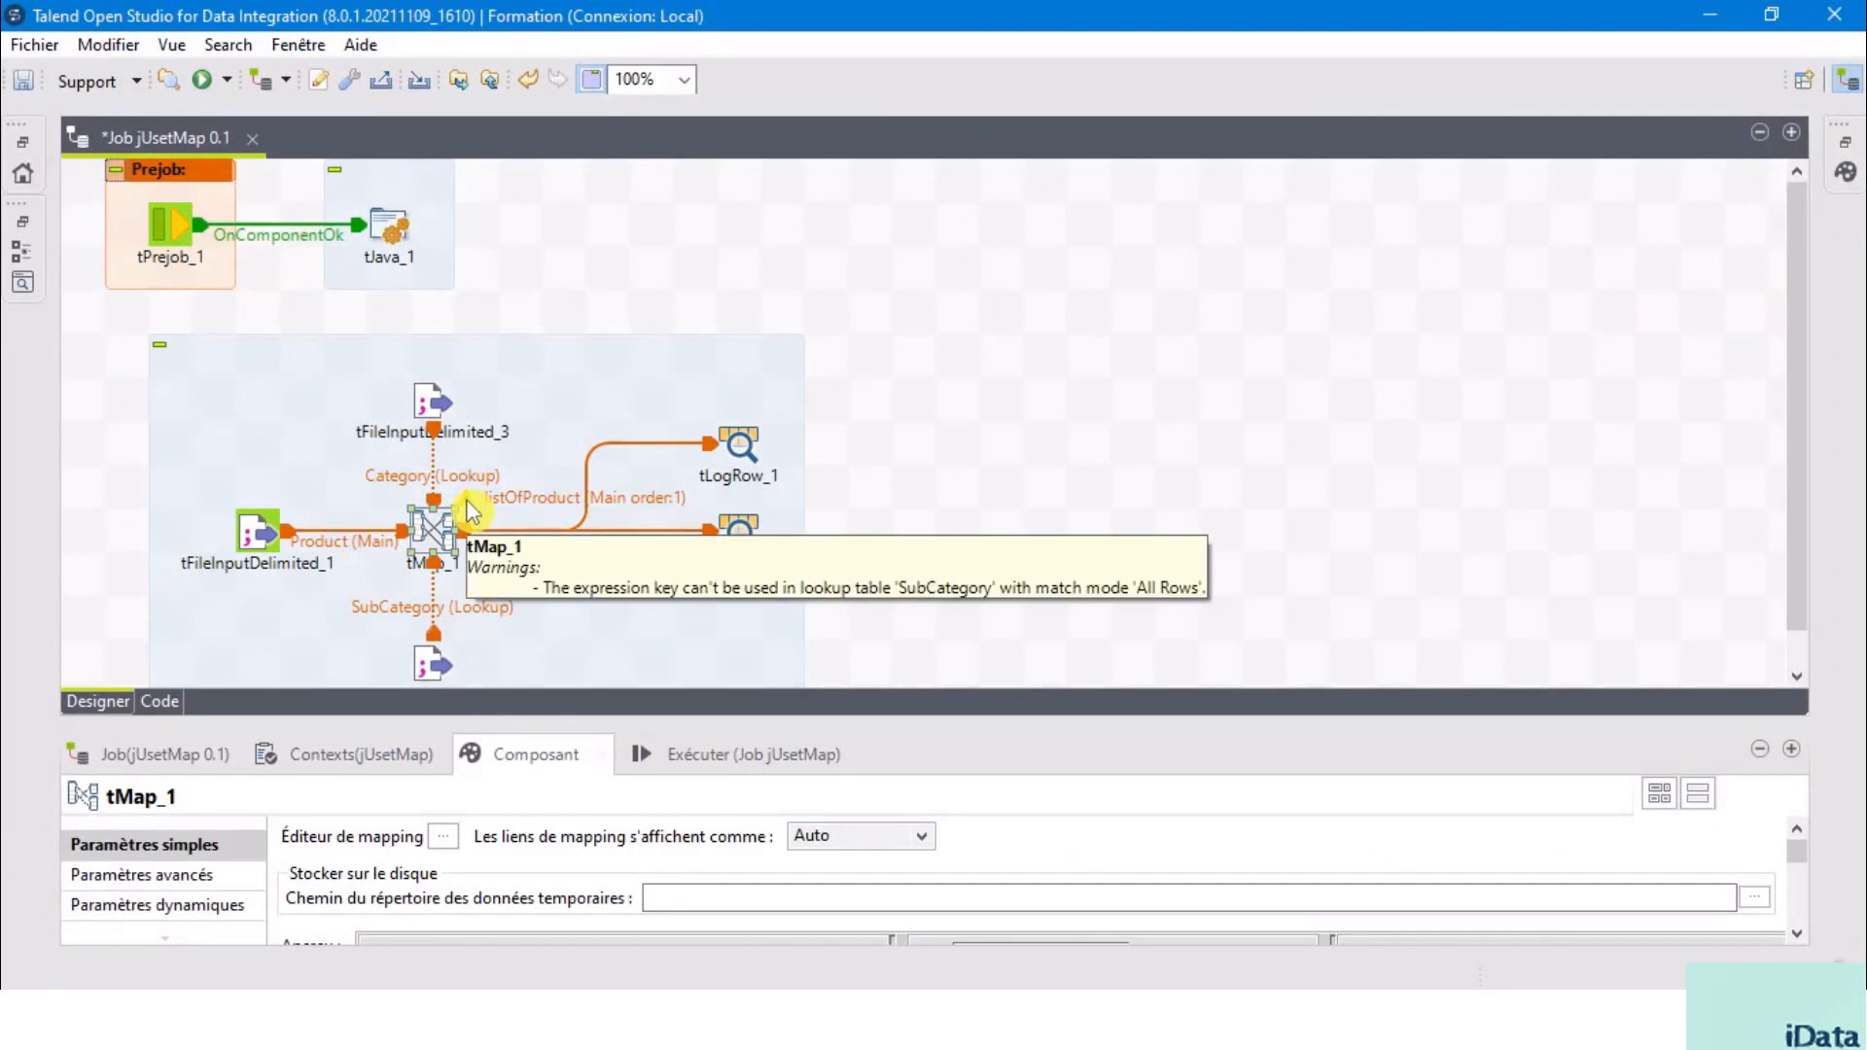
- Reopen the tMap_1 mapping editor and inspect the links of the Product and SubCategory tables
{"action": "double_click", "coordinate": [426, 528]}
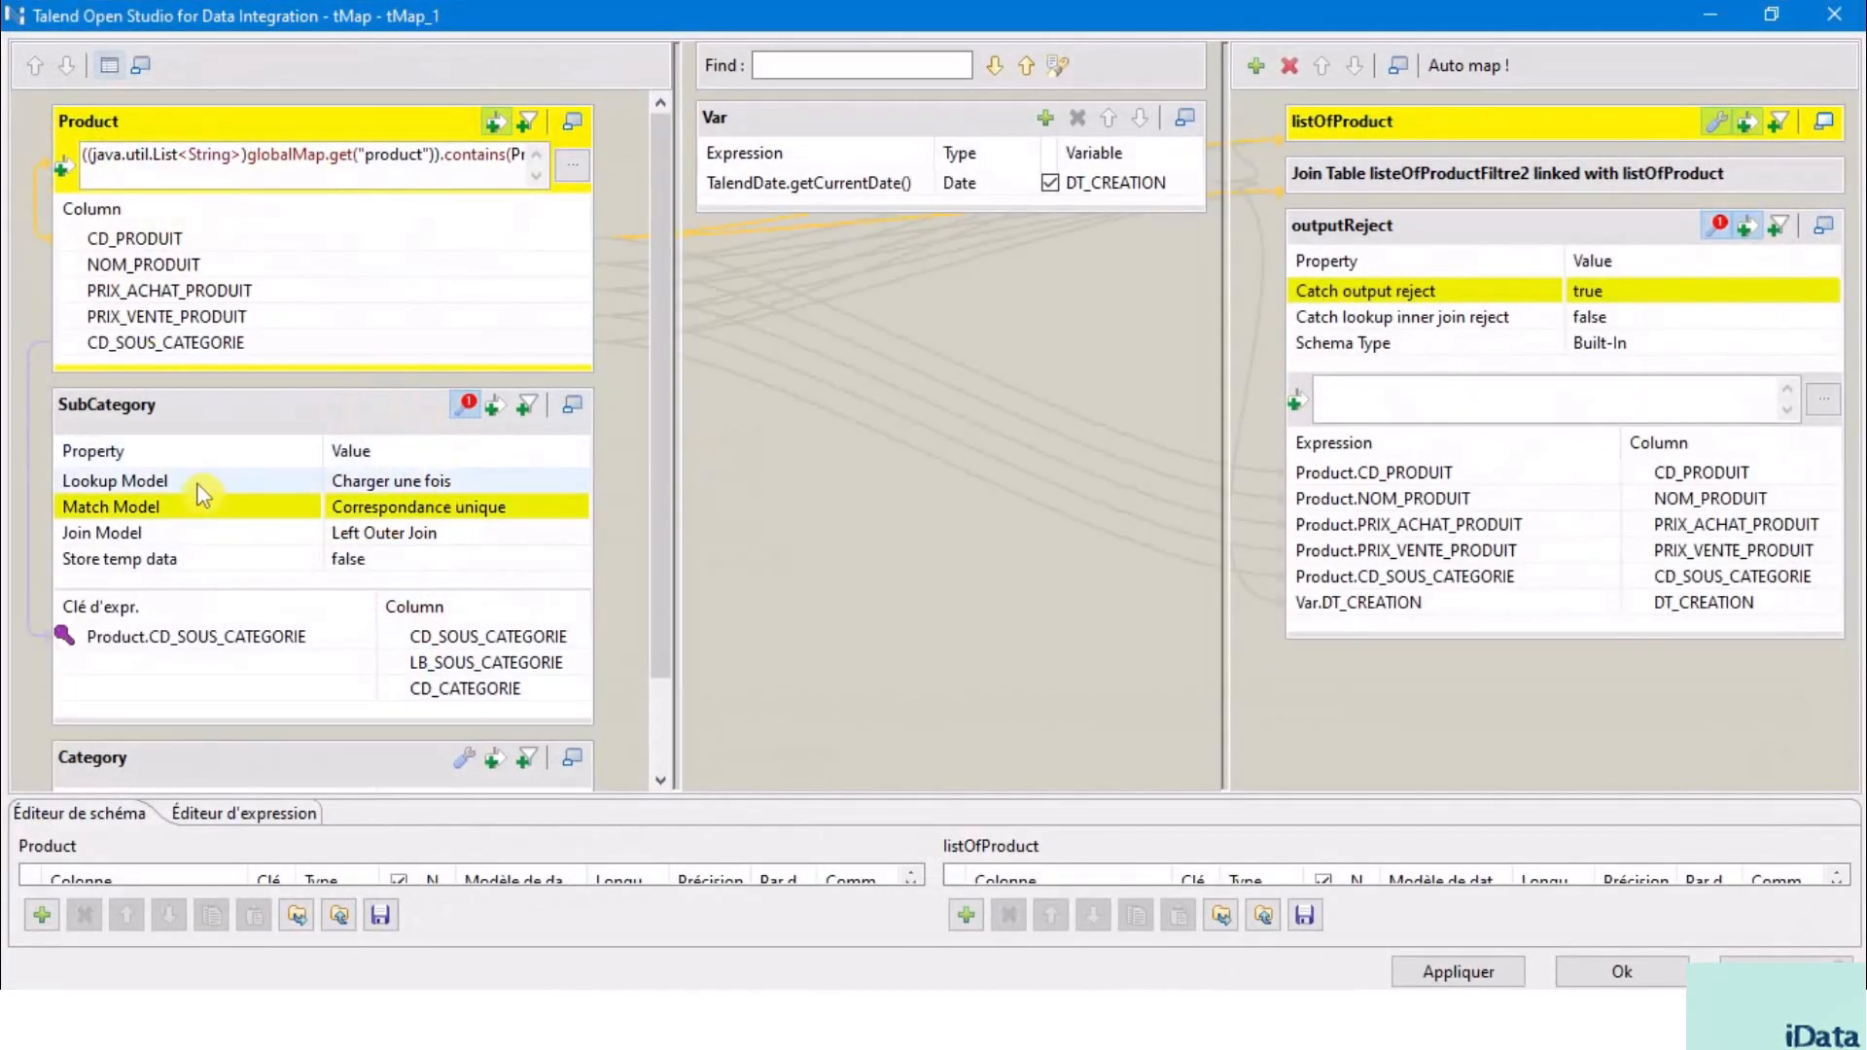
{"action": "left_click", "coordinate": [228, 122]}
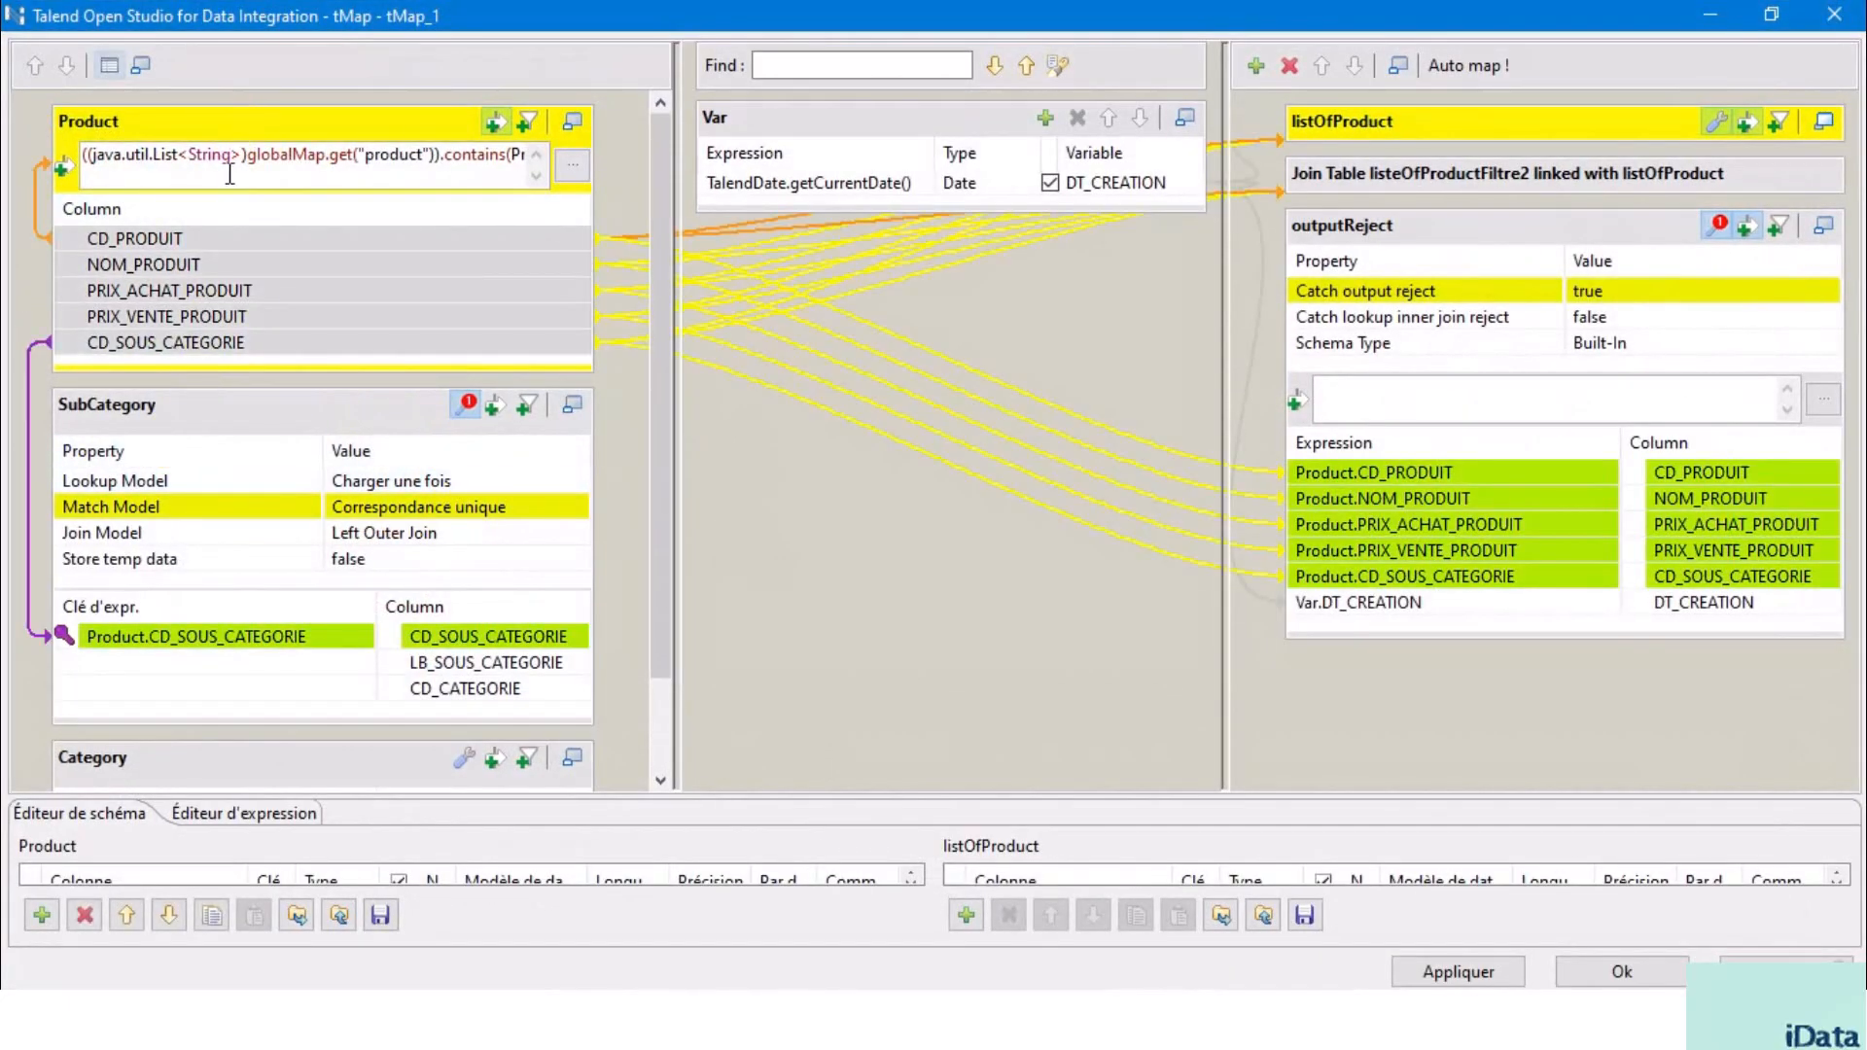
{"action": "left_click", "coordinate": [211, 416]}
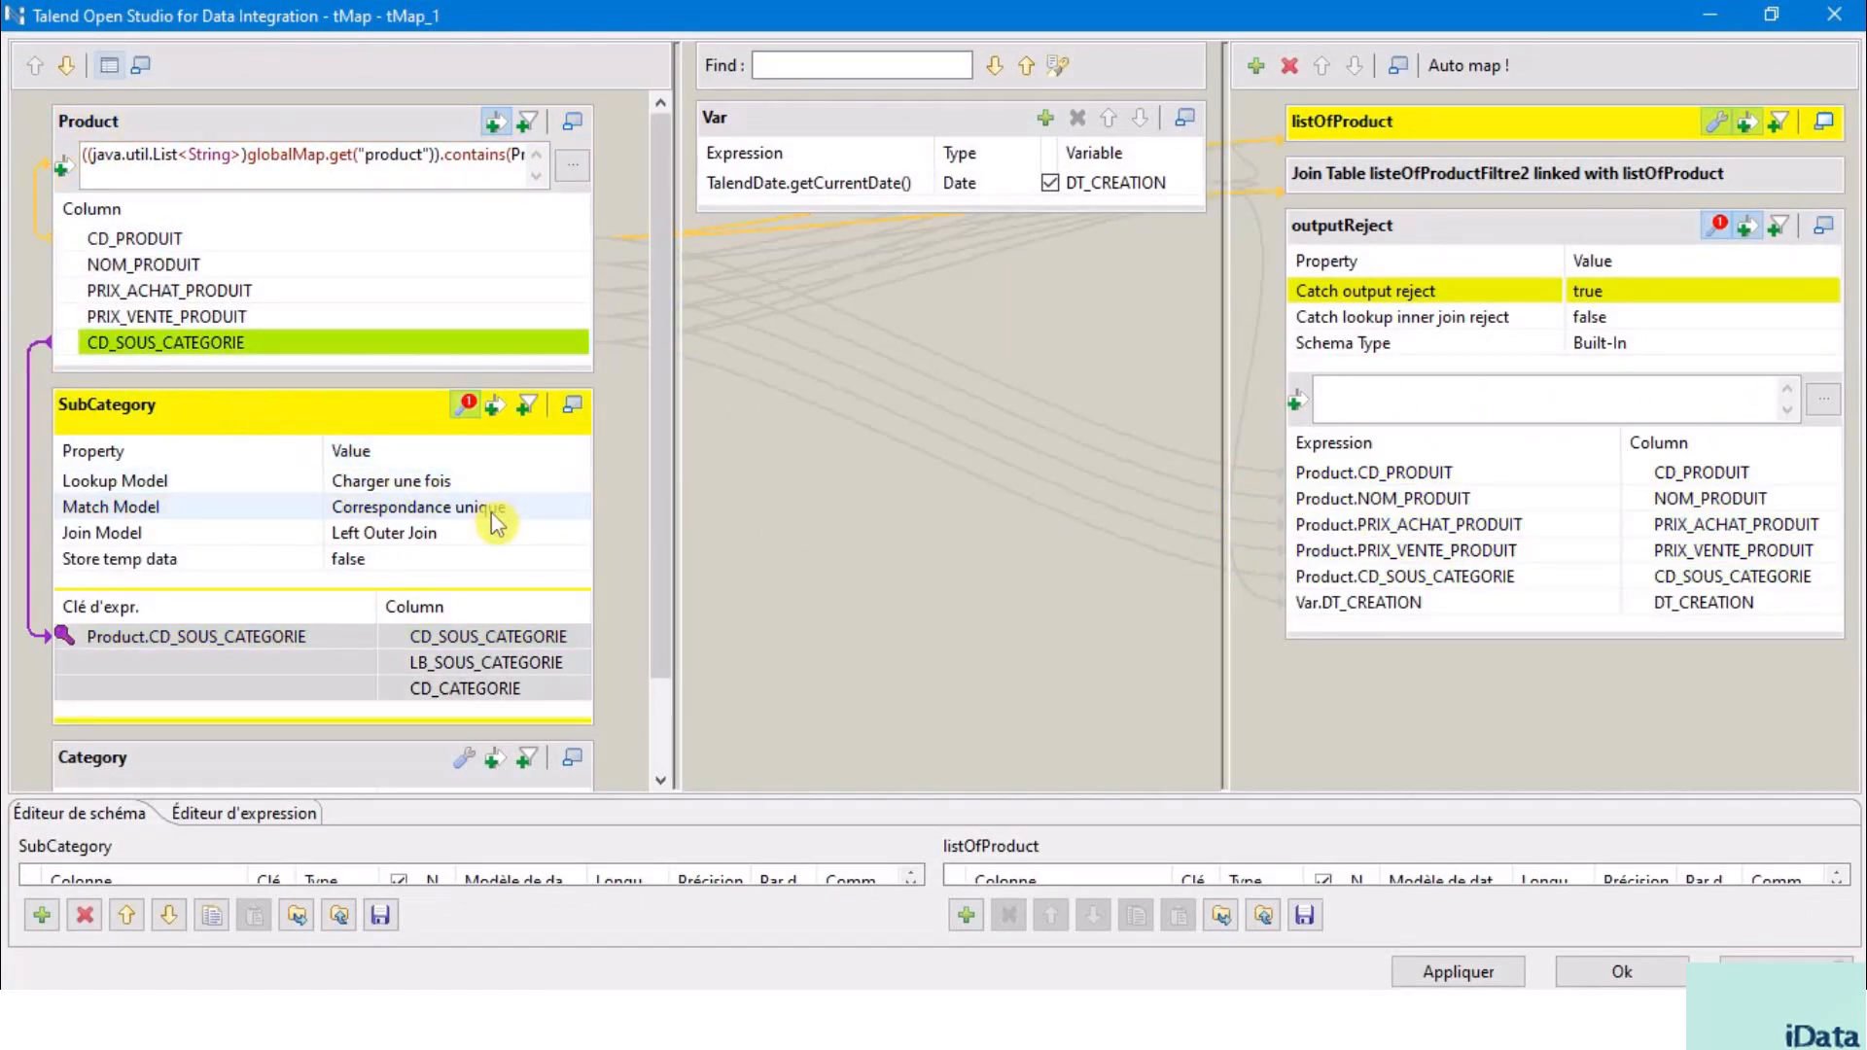
- Go through the Match Model options of the SubCategory lookup and choose Correspondance unique
{"action": "left_click", "coordinate": [416, 513]}
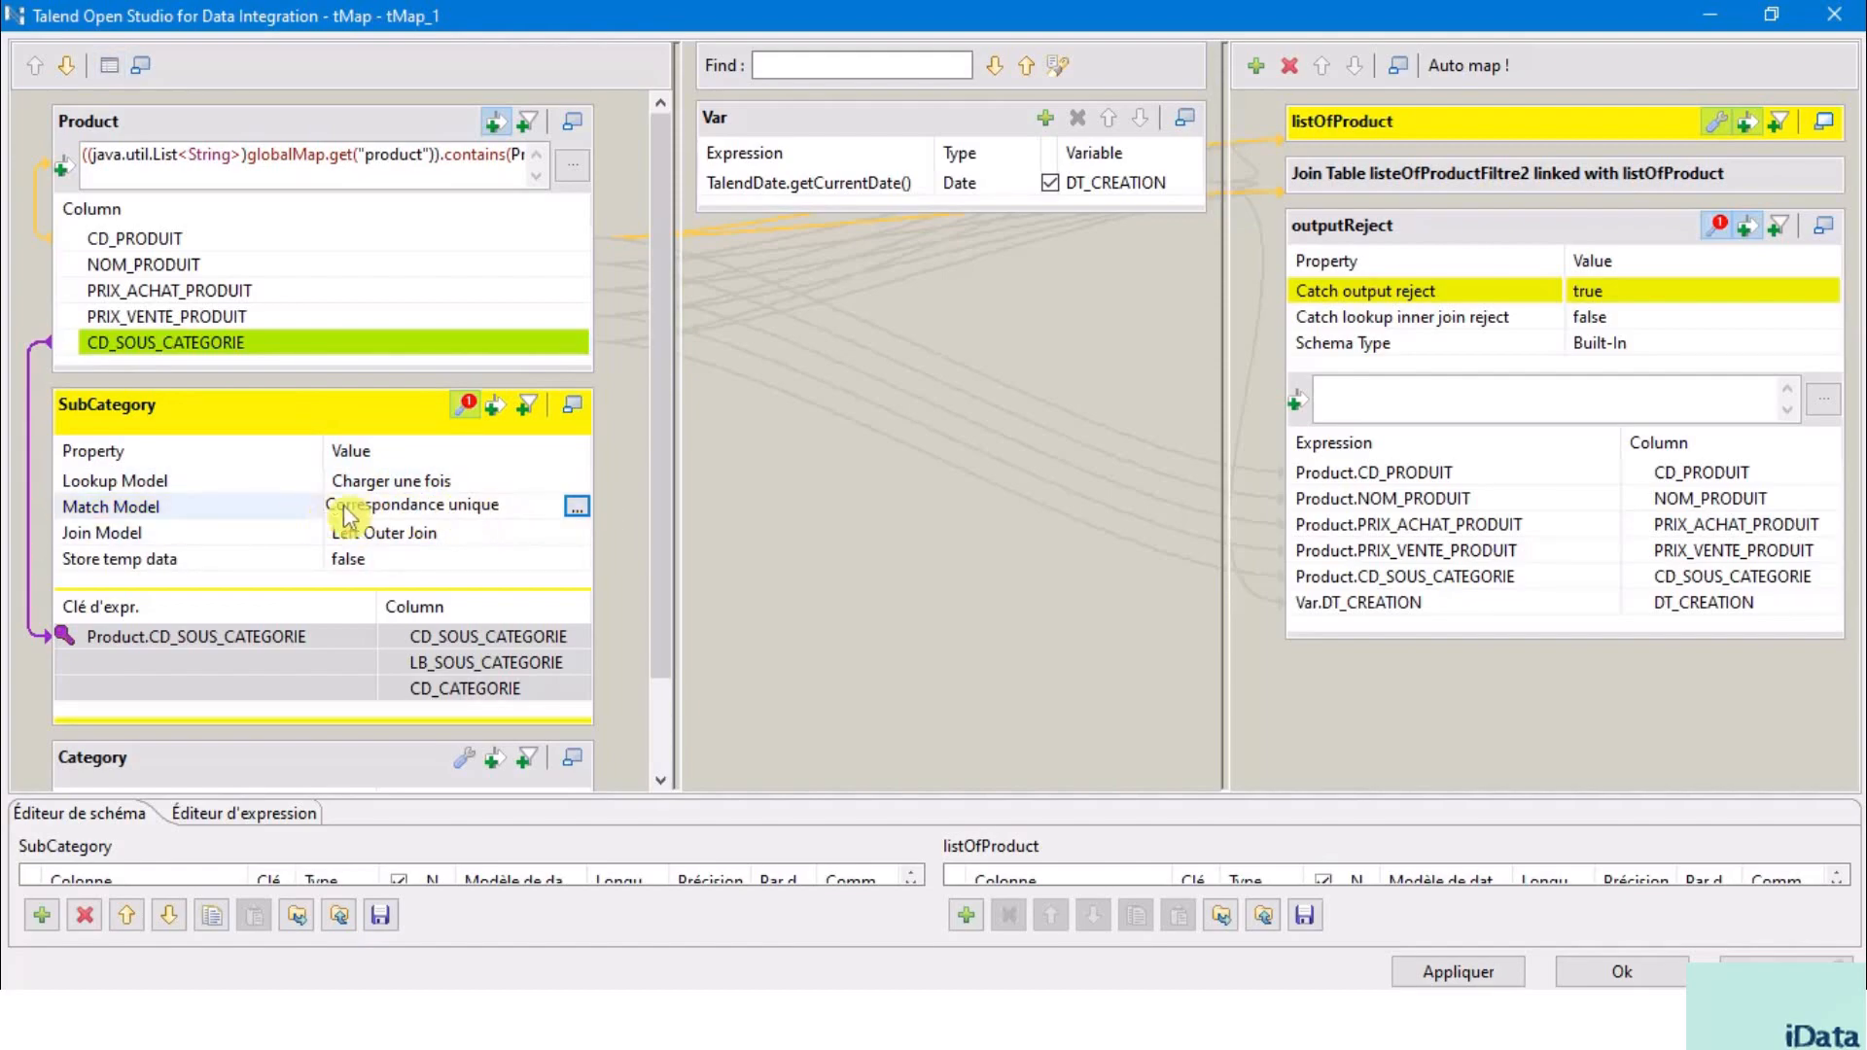
{"action": "scroll", "coordinate": [530, 589], "scroll_direction": "down", "scroll_amount": 3}
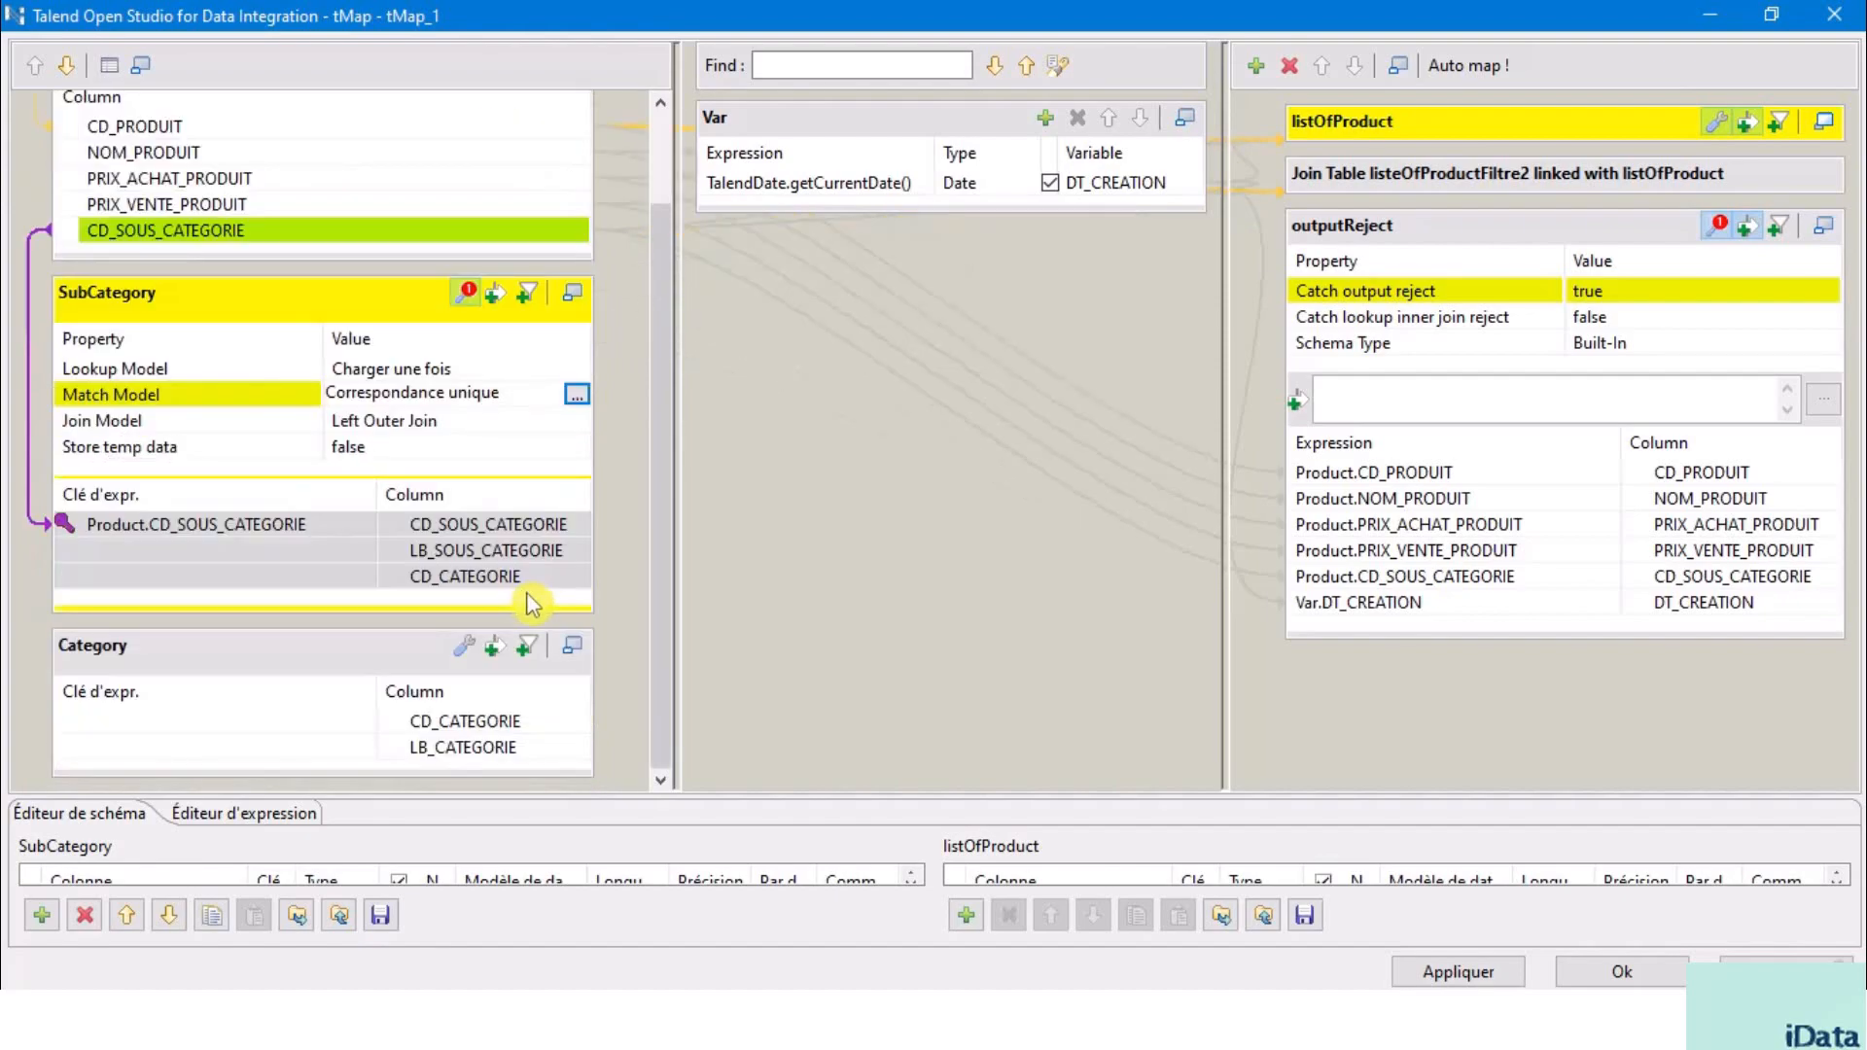
{"action": "left_click", "coordinate": [576, 394]}
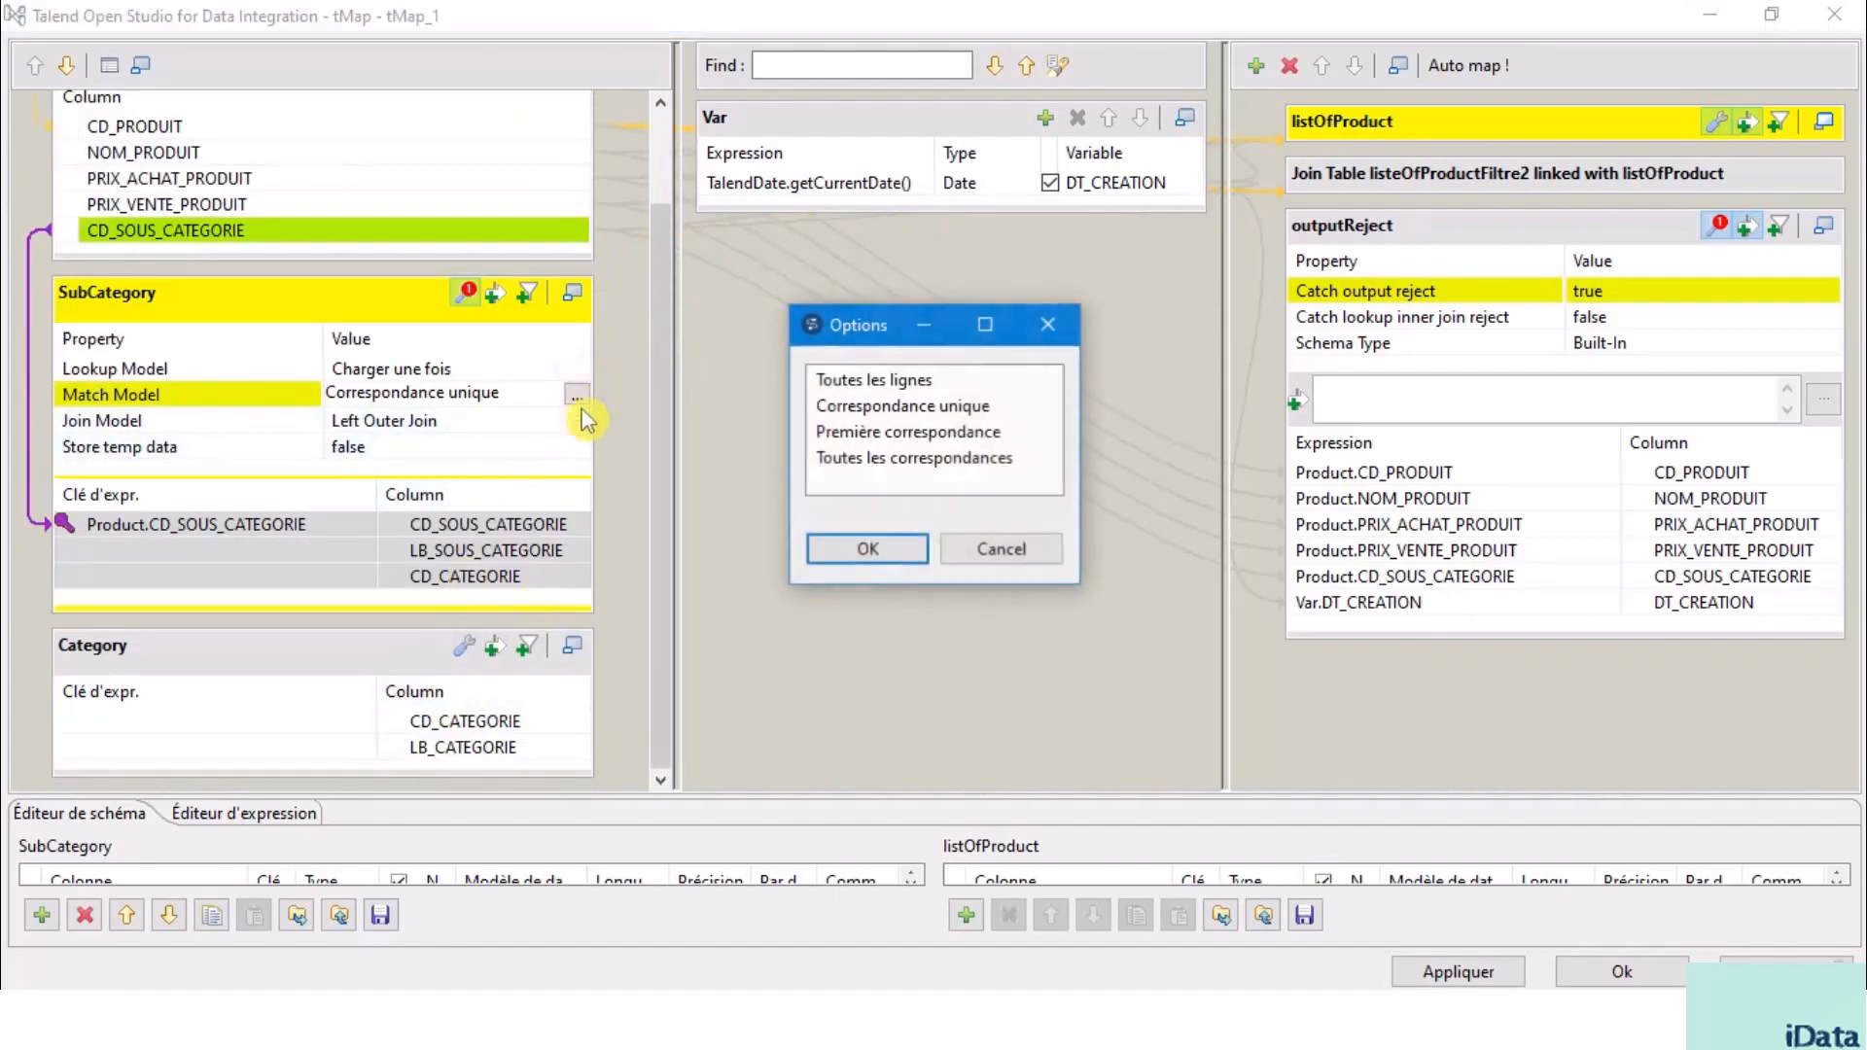
{"action": "left_click", "coordinate": [903, 385]}
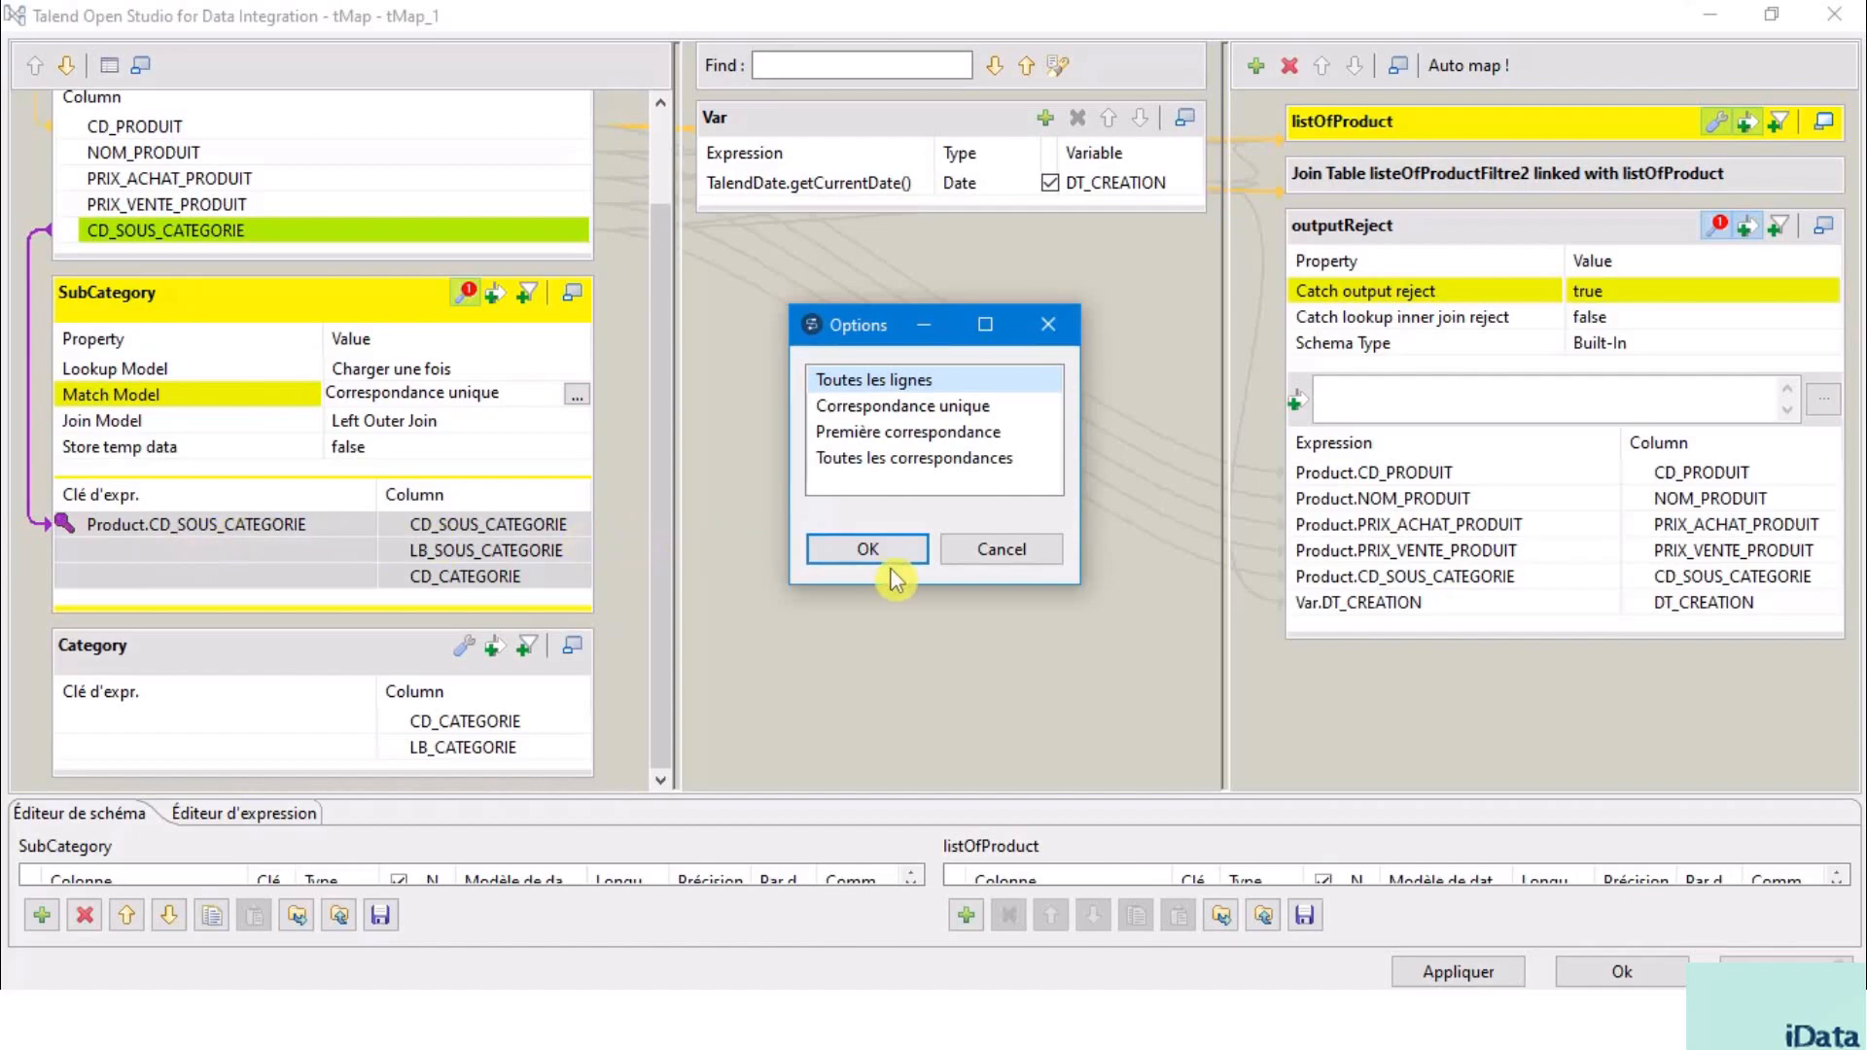
{"action": "left_click", "coordinate": [912, 405]}
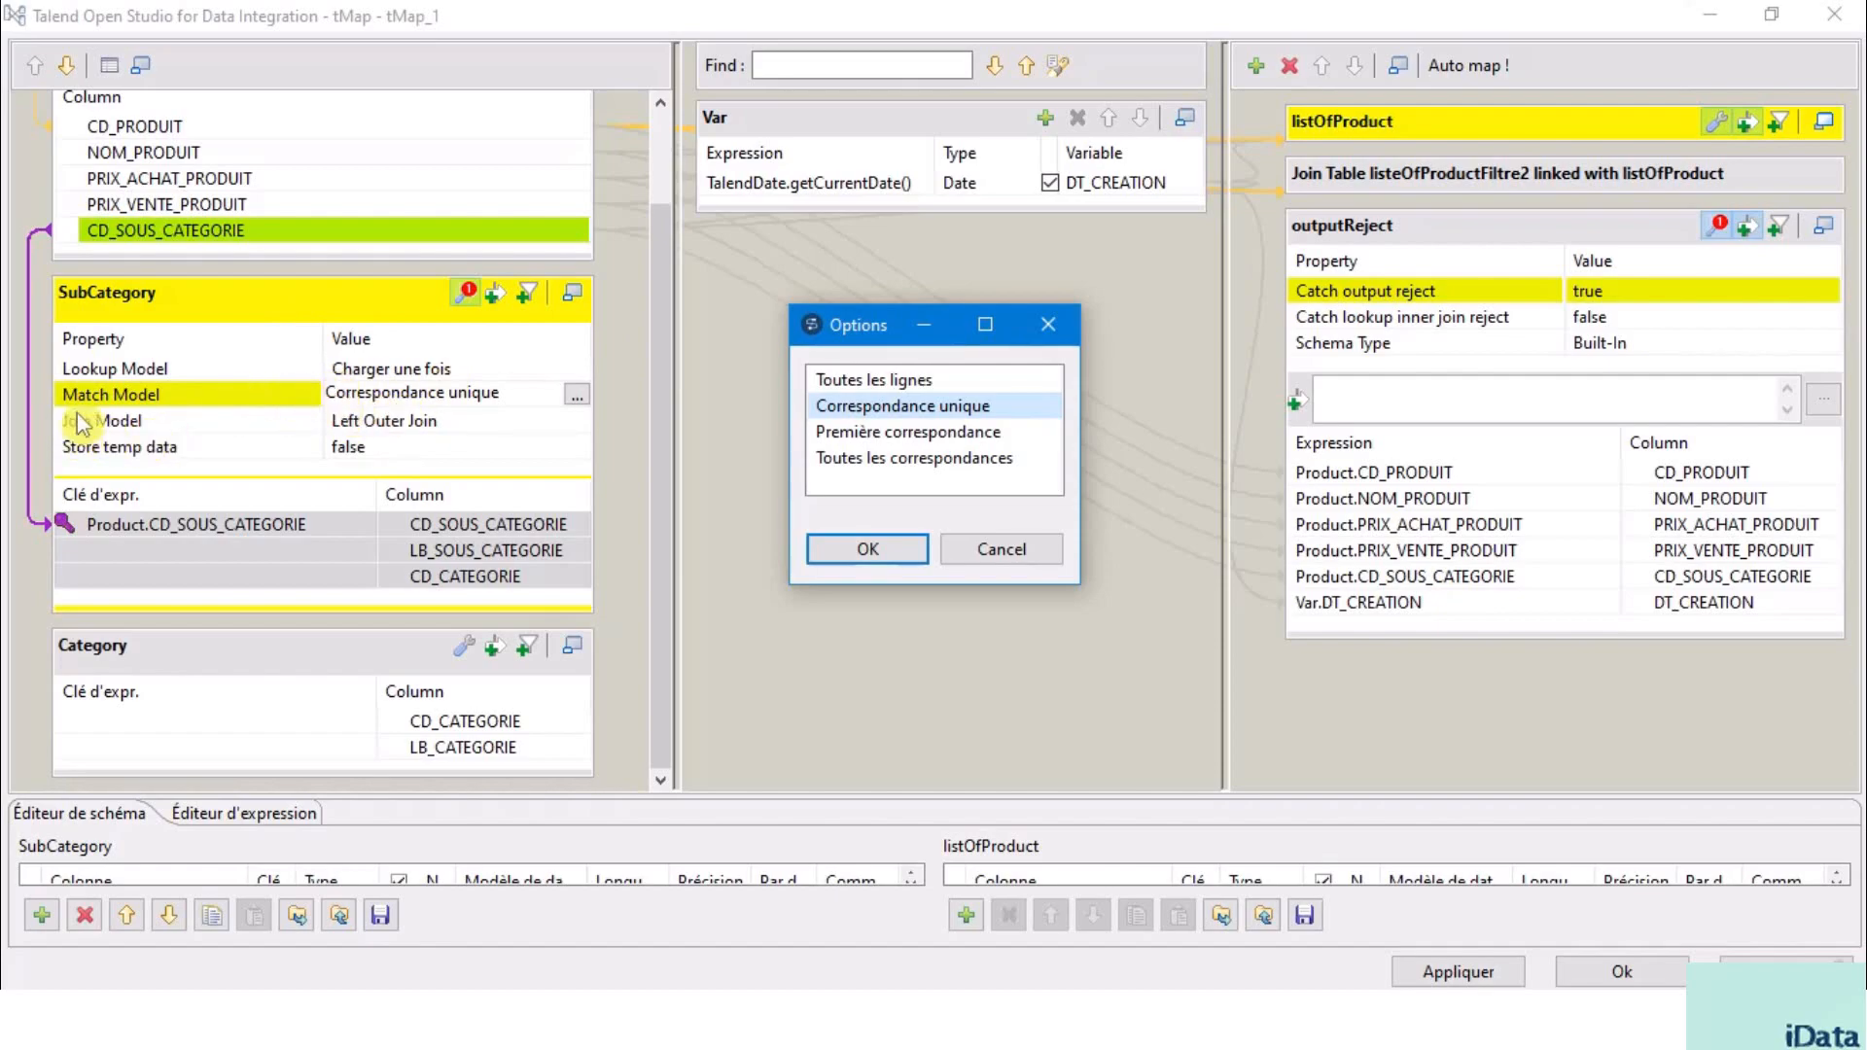
{"action": "left_click", "coordinate": [855, 433]}
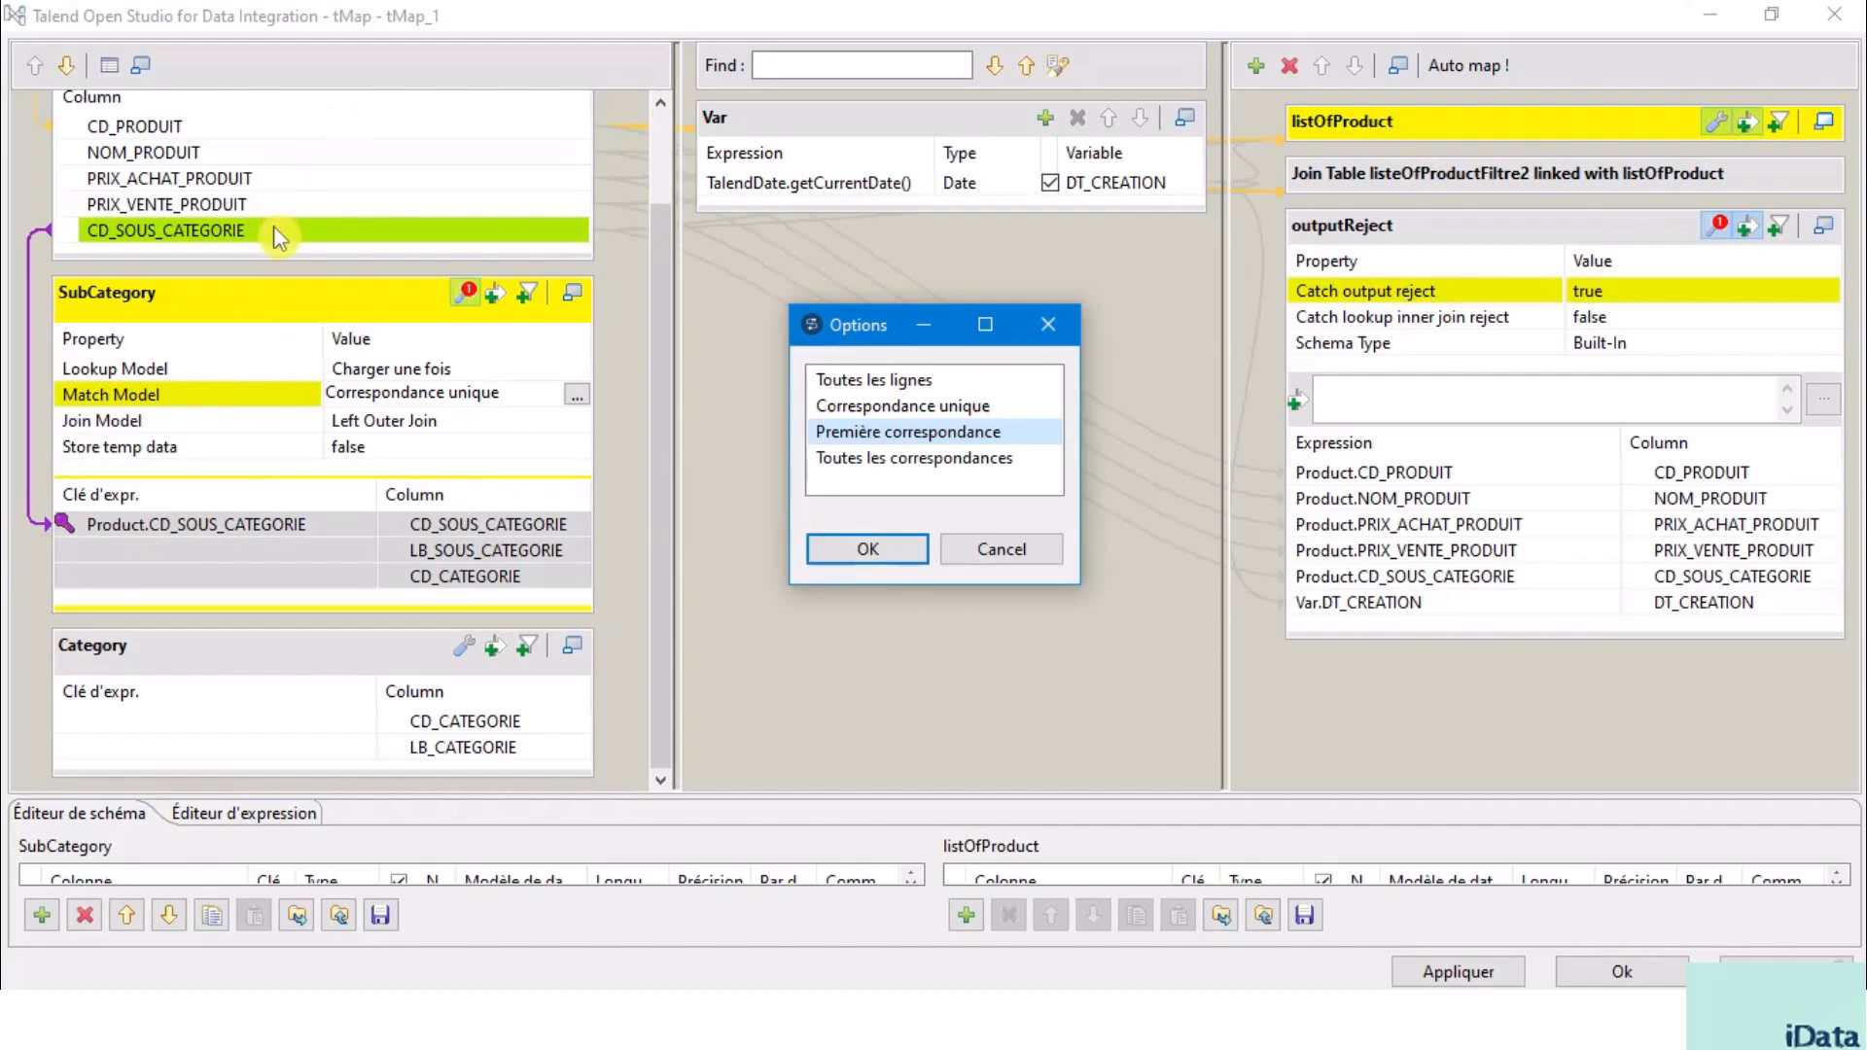
{"action": "left_click", "coordinate": [907, 464]}
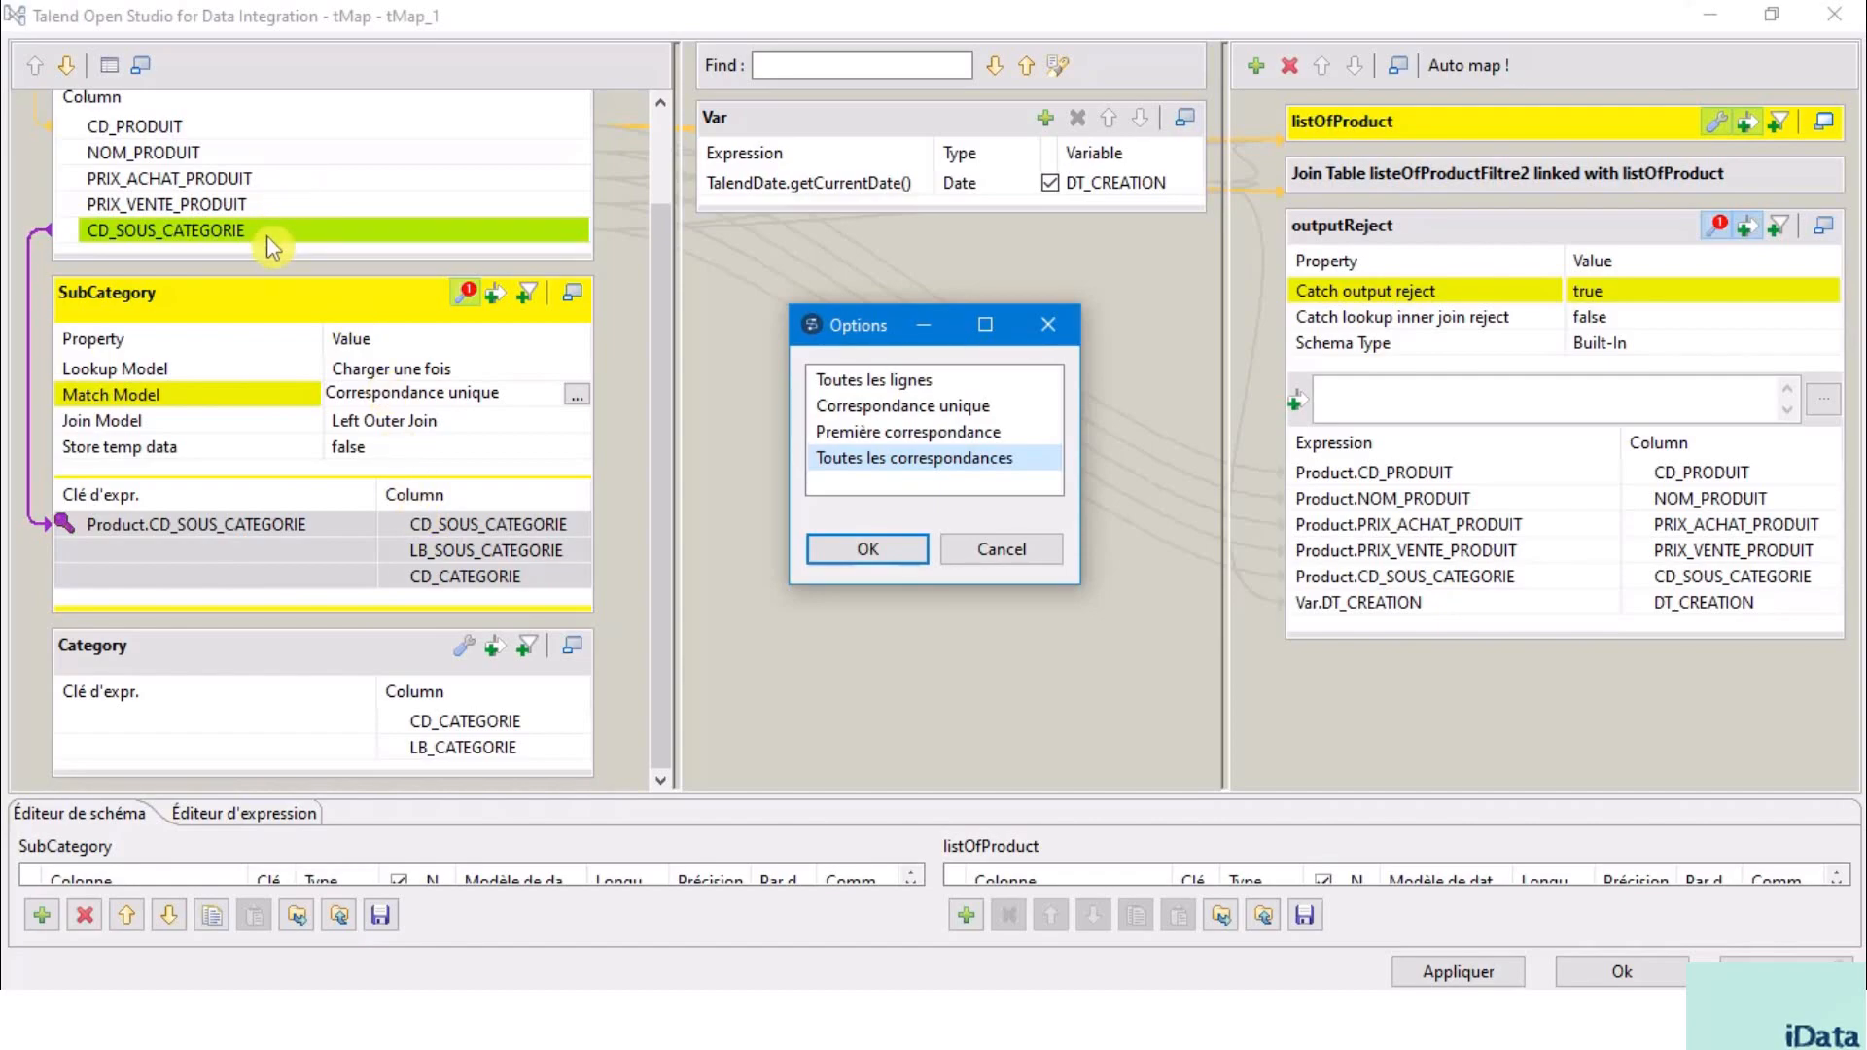
{"action": "left_click", "coordinate": [884, 406]}
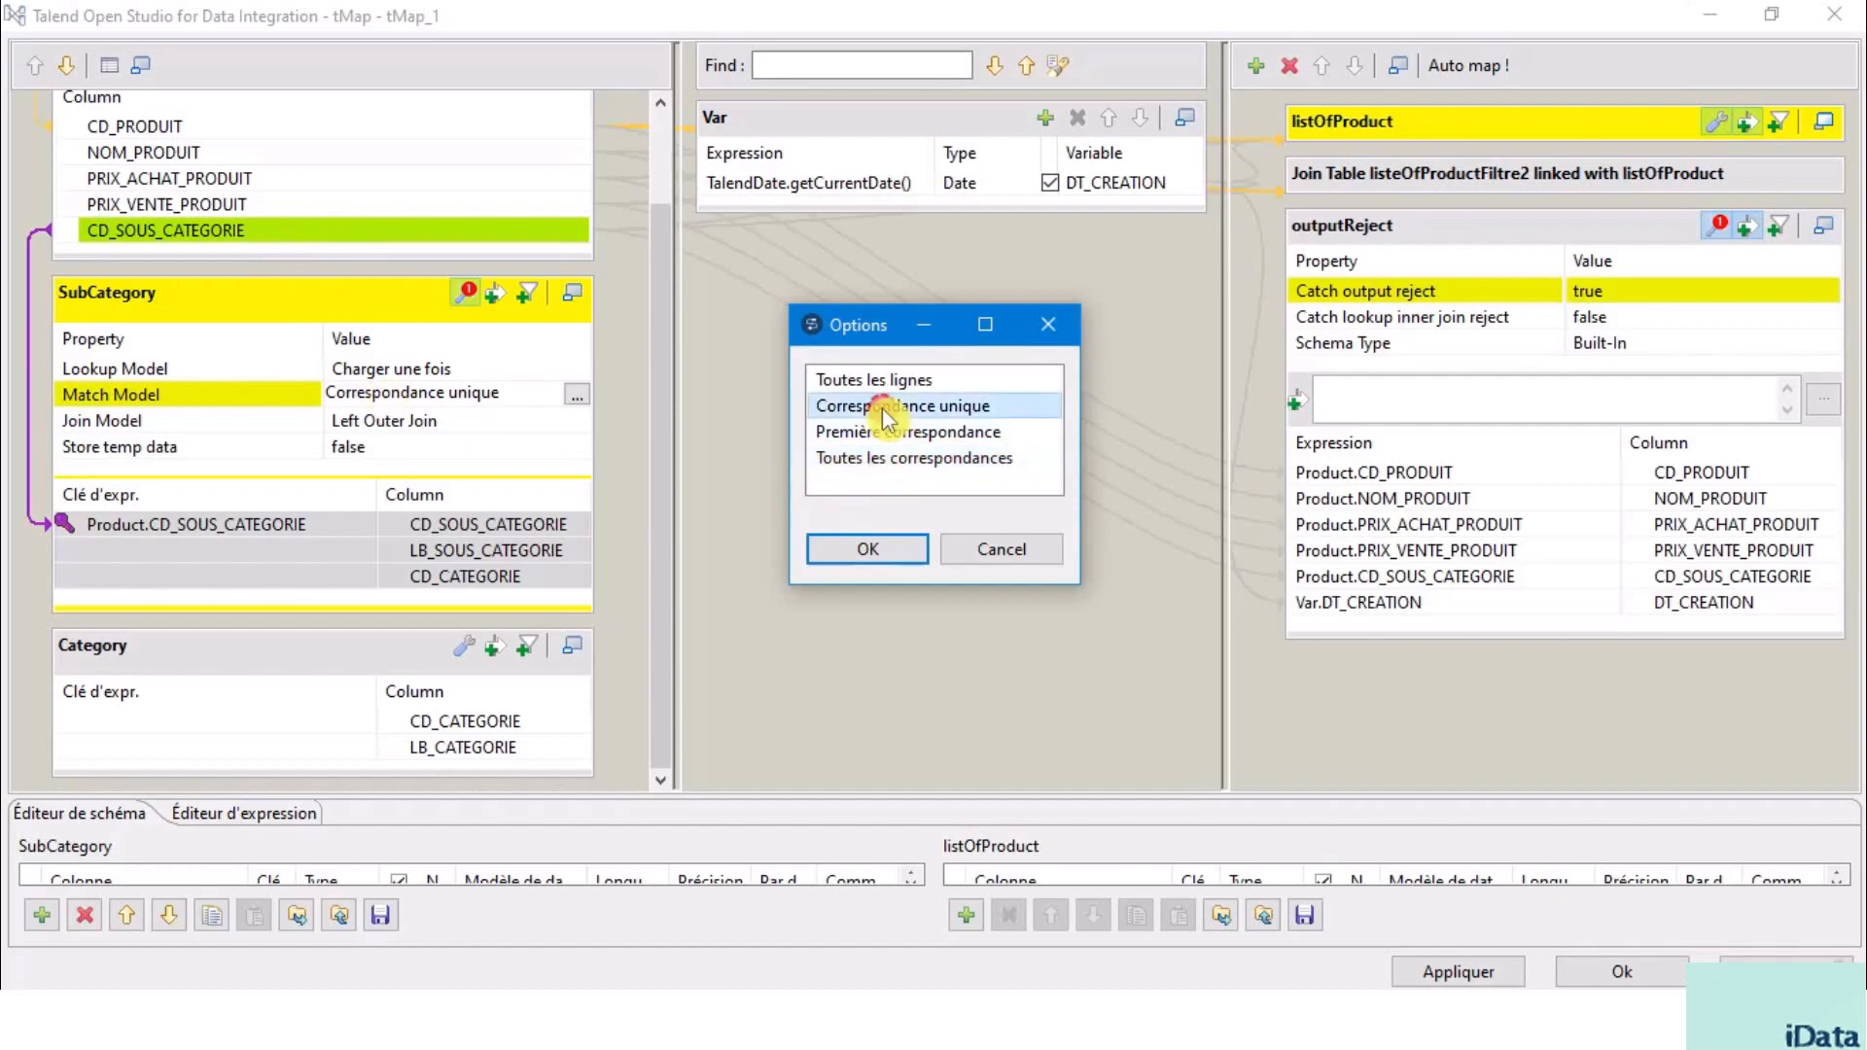
{"action": "left_click", "coordinate": [864, 552]}
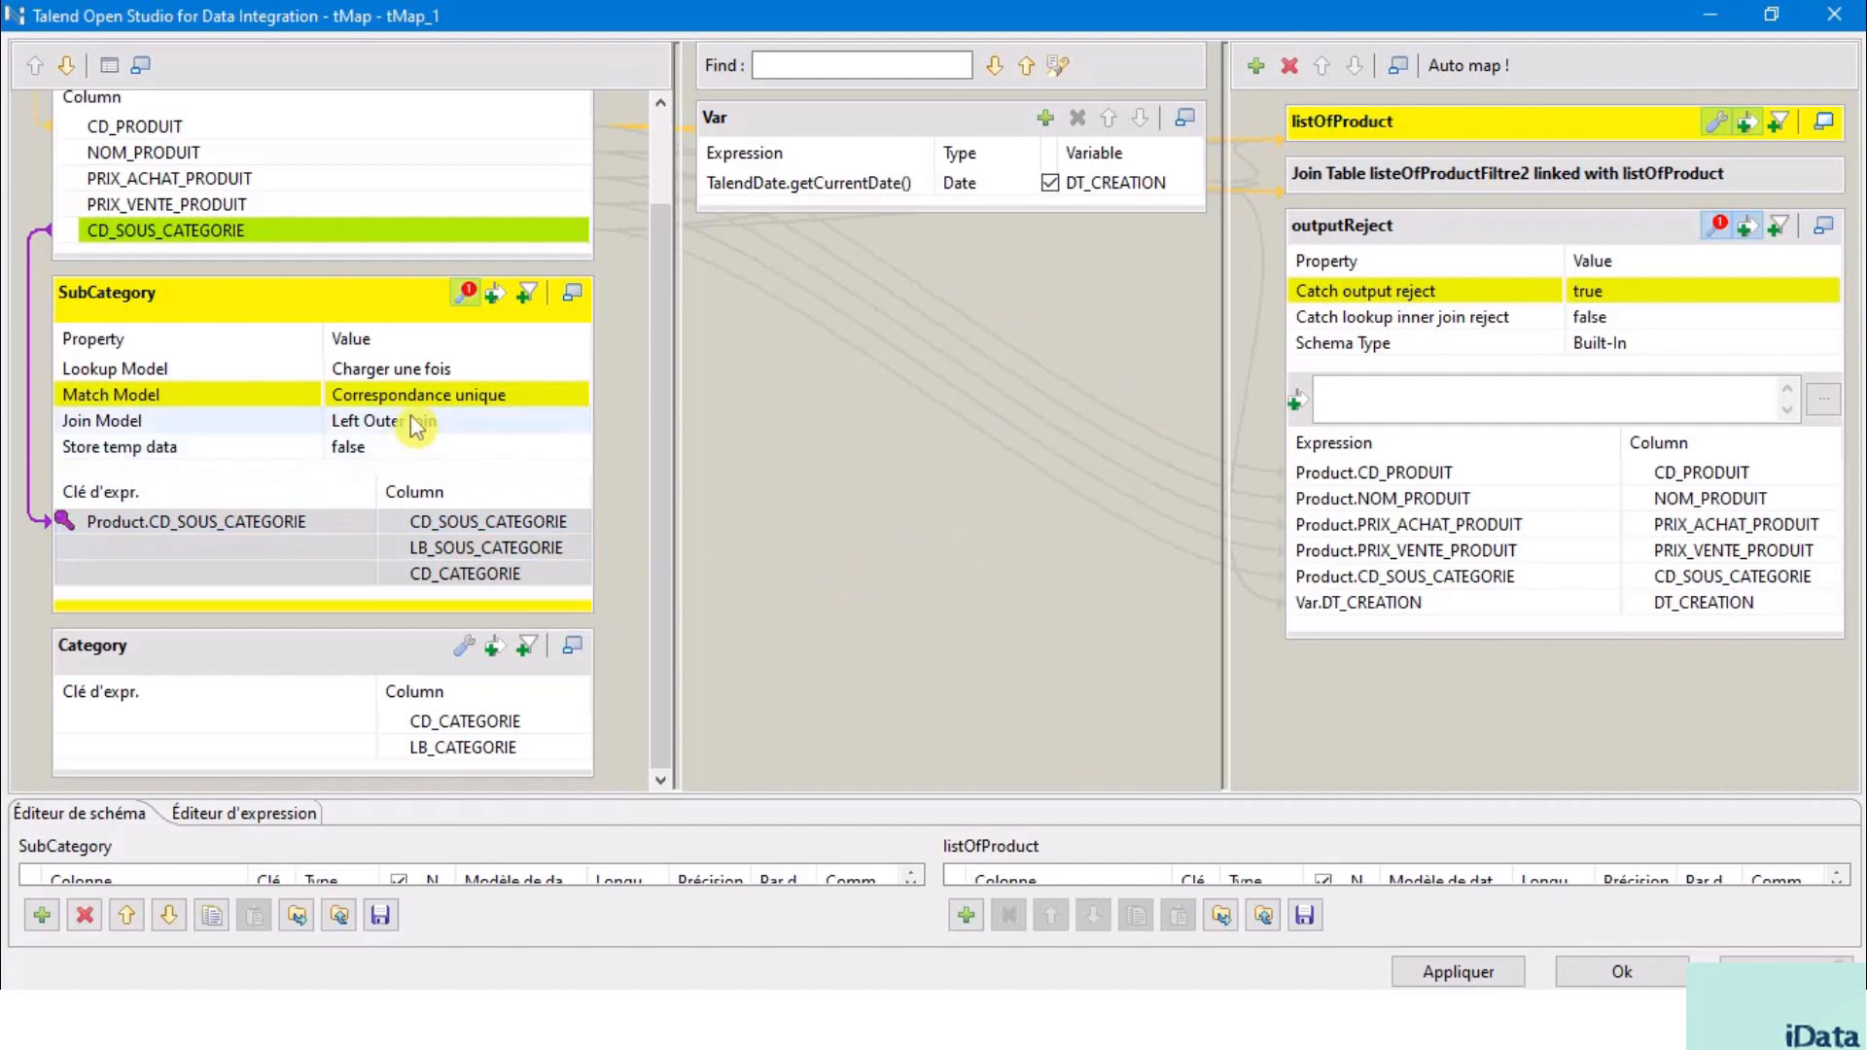
- Set the SubCategory lookup's Join Model to Inner Join
{"action": "left_click", "coordinate": [446, 424]}
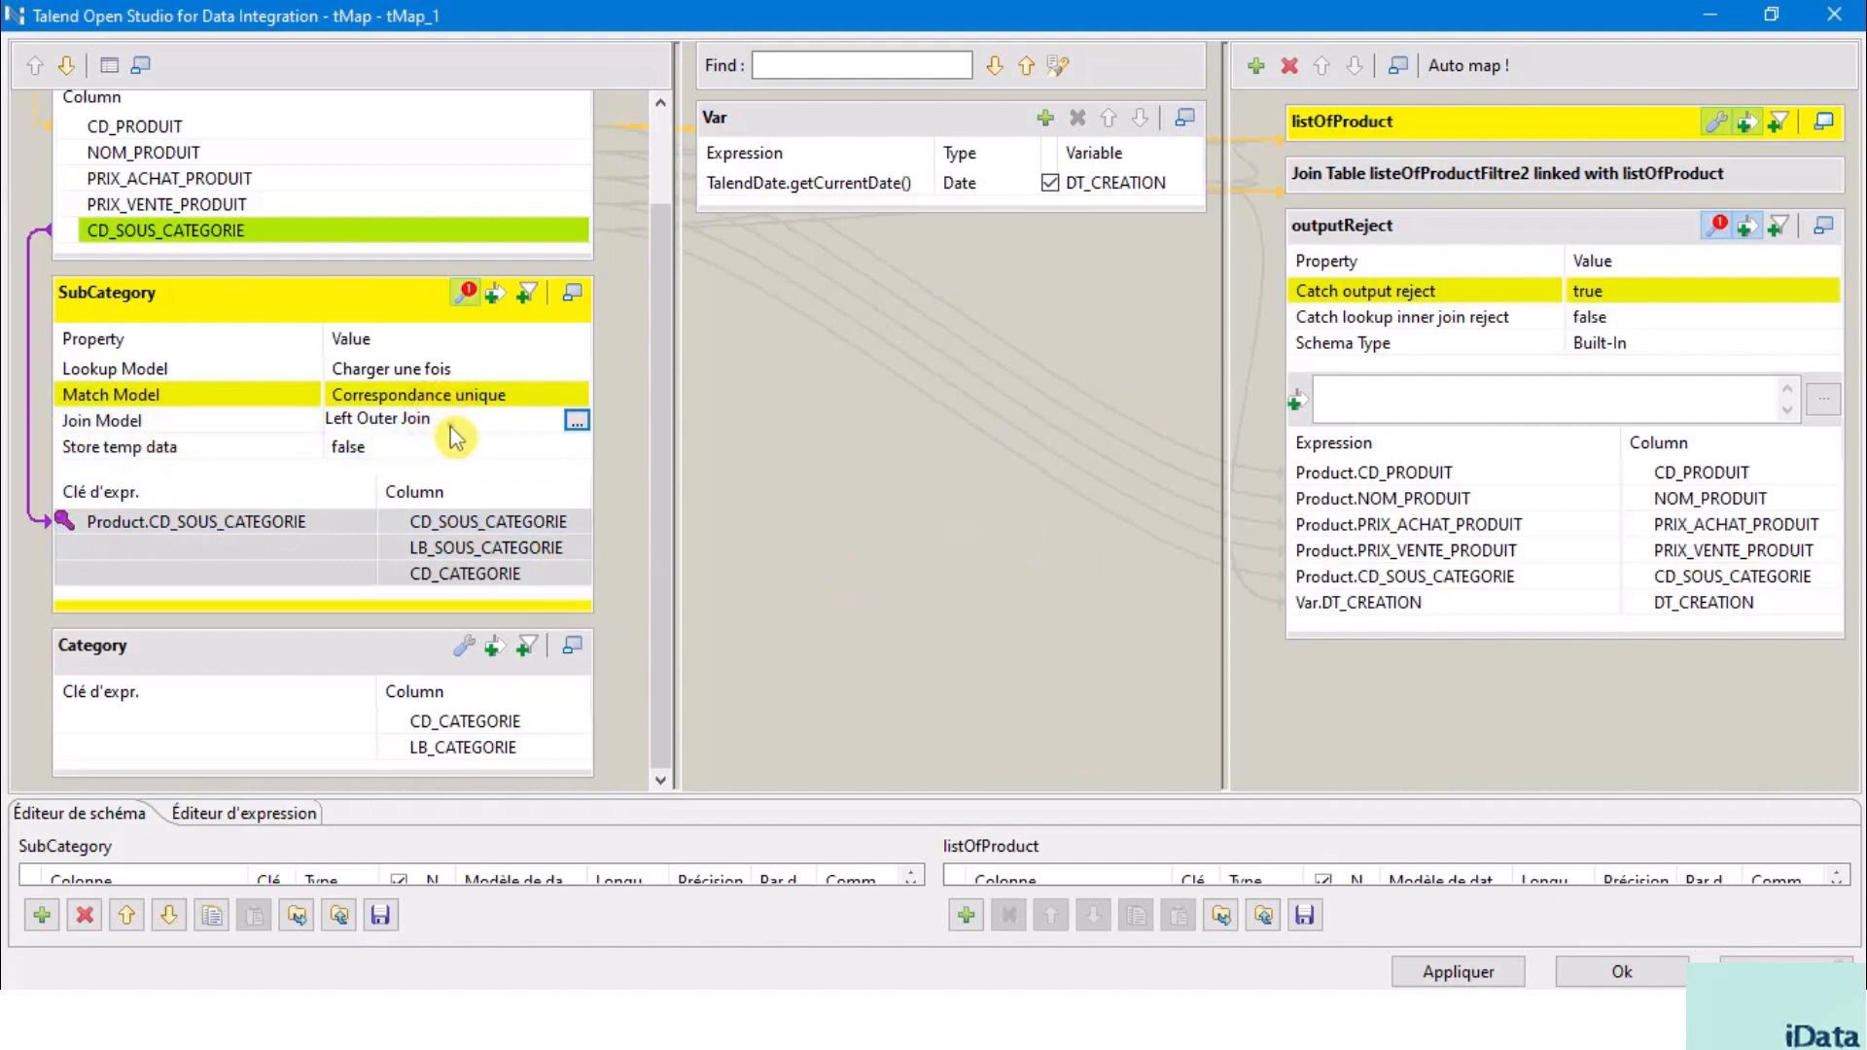
{"action": "left_click", "coordinate": [580, 427]}
{"action": "double_click", "coordinate": [933, 418]}
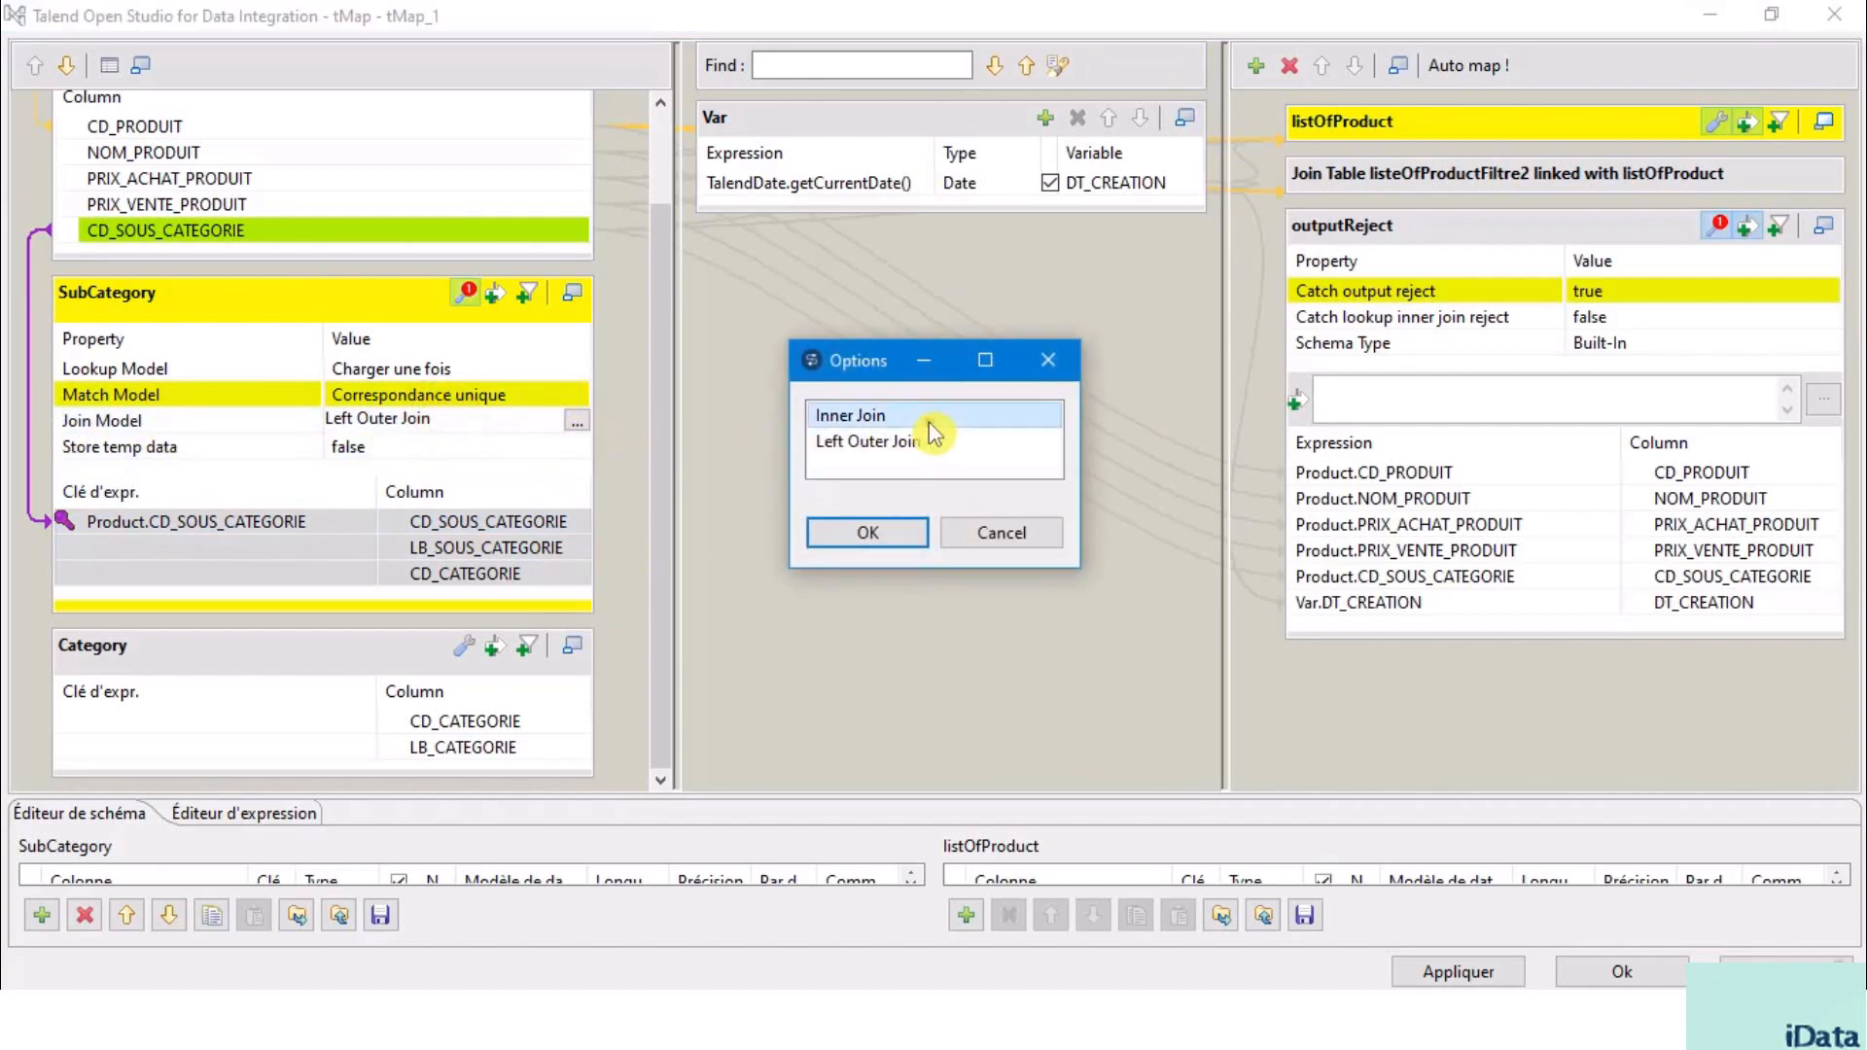
{"action": "left_click", "coordinate": [465, 420]}
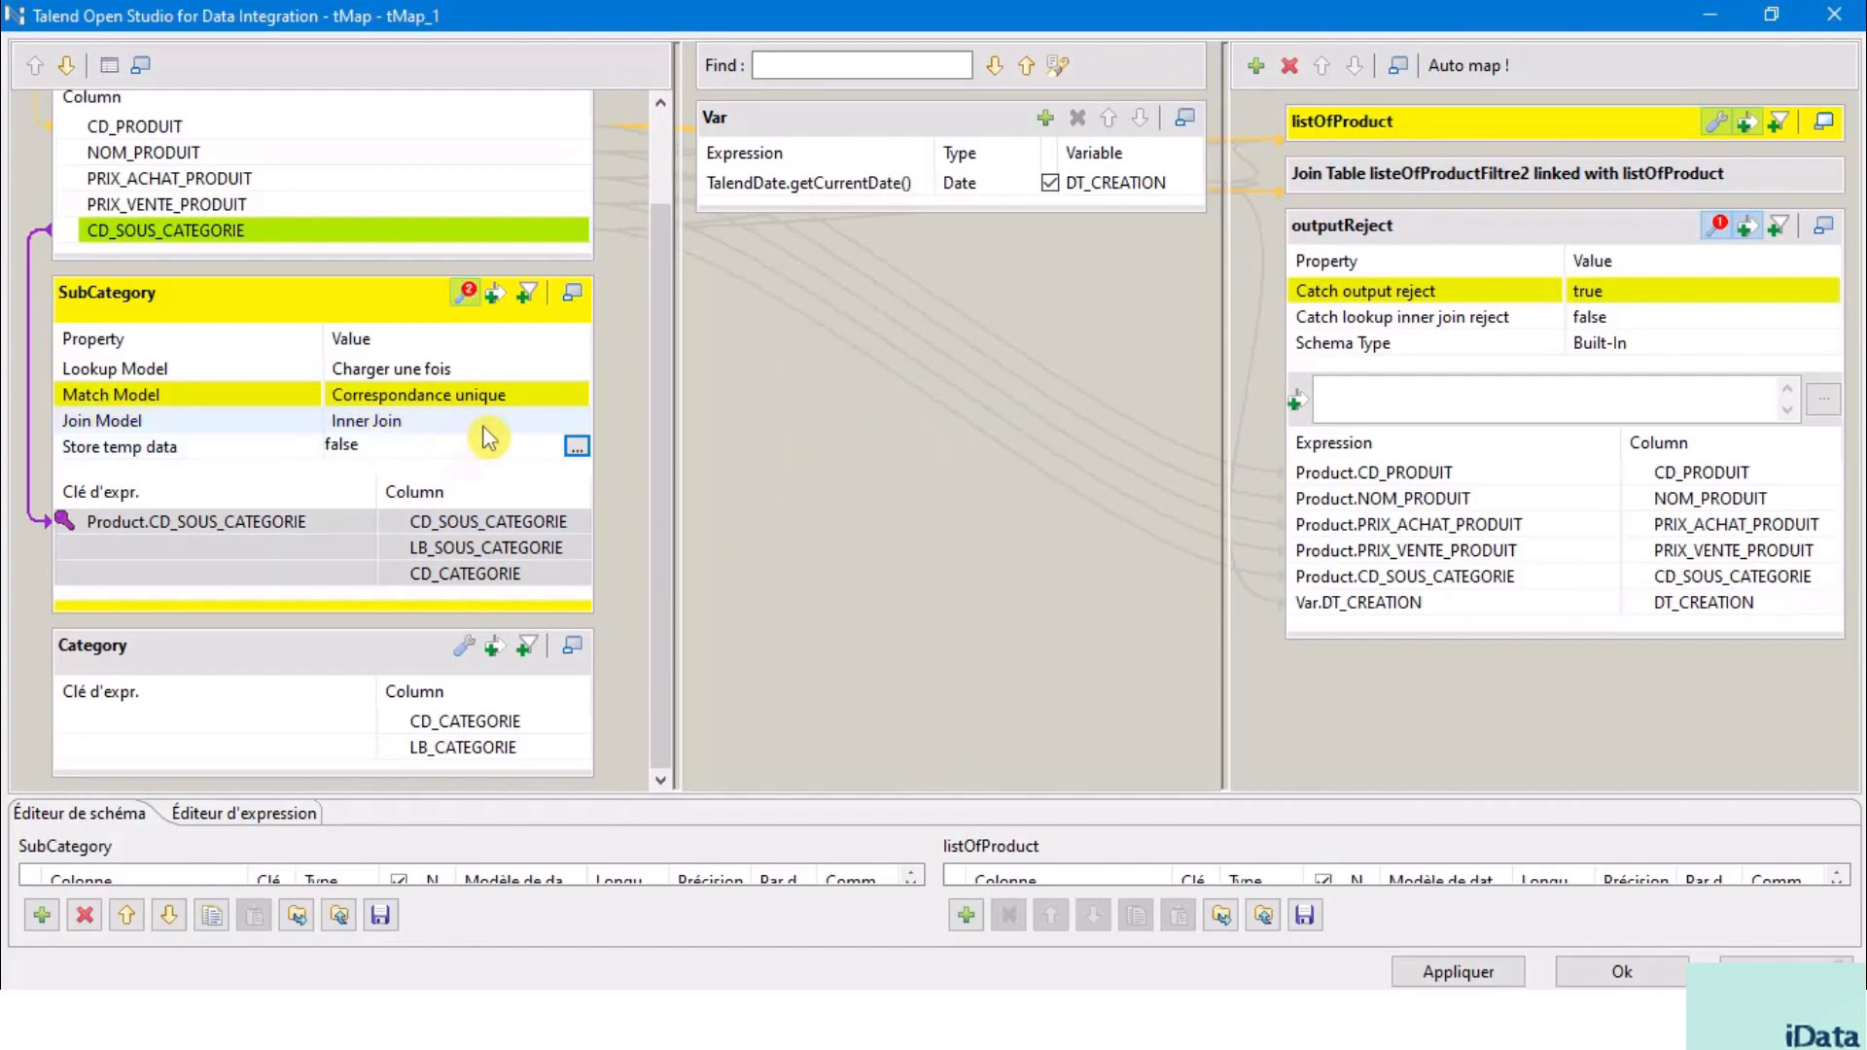
{"action": "left_click", "coordinate": [579, 424]}
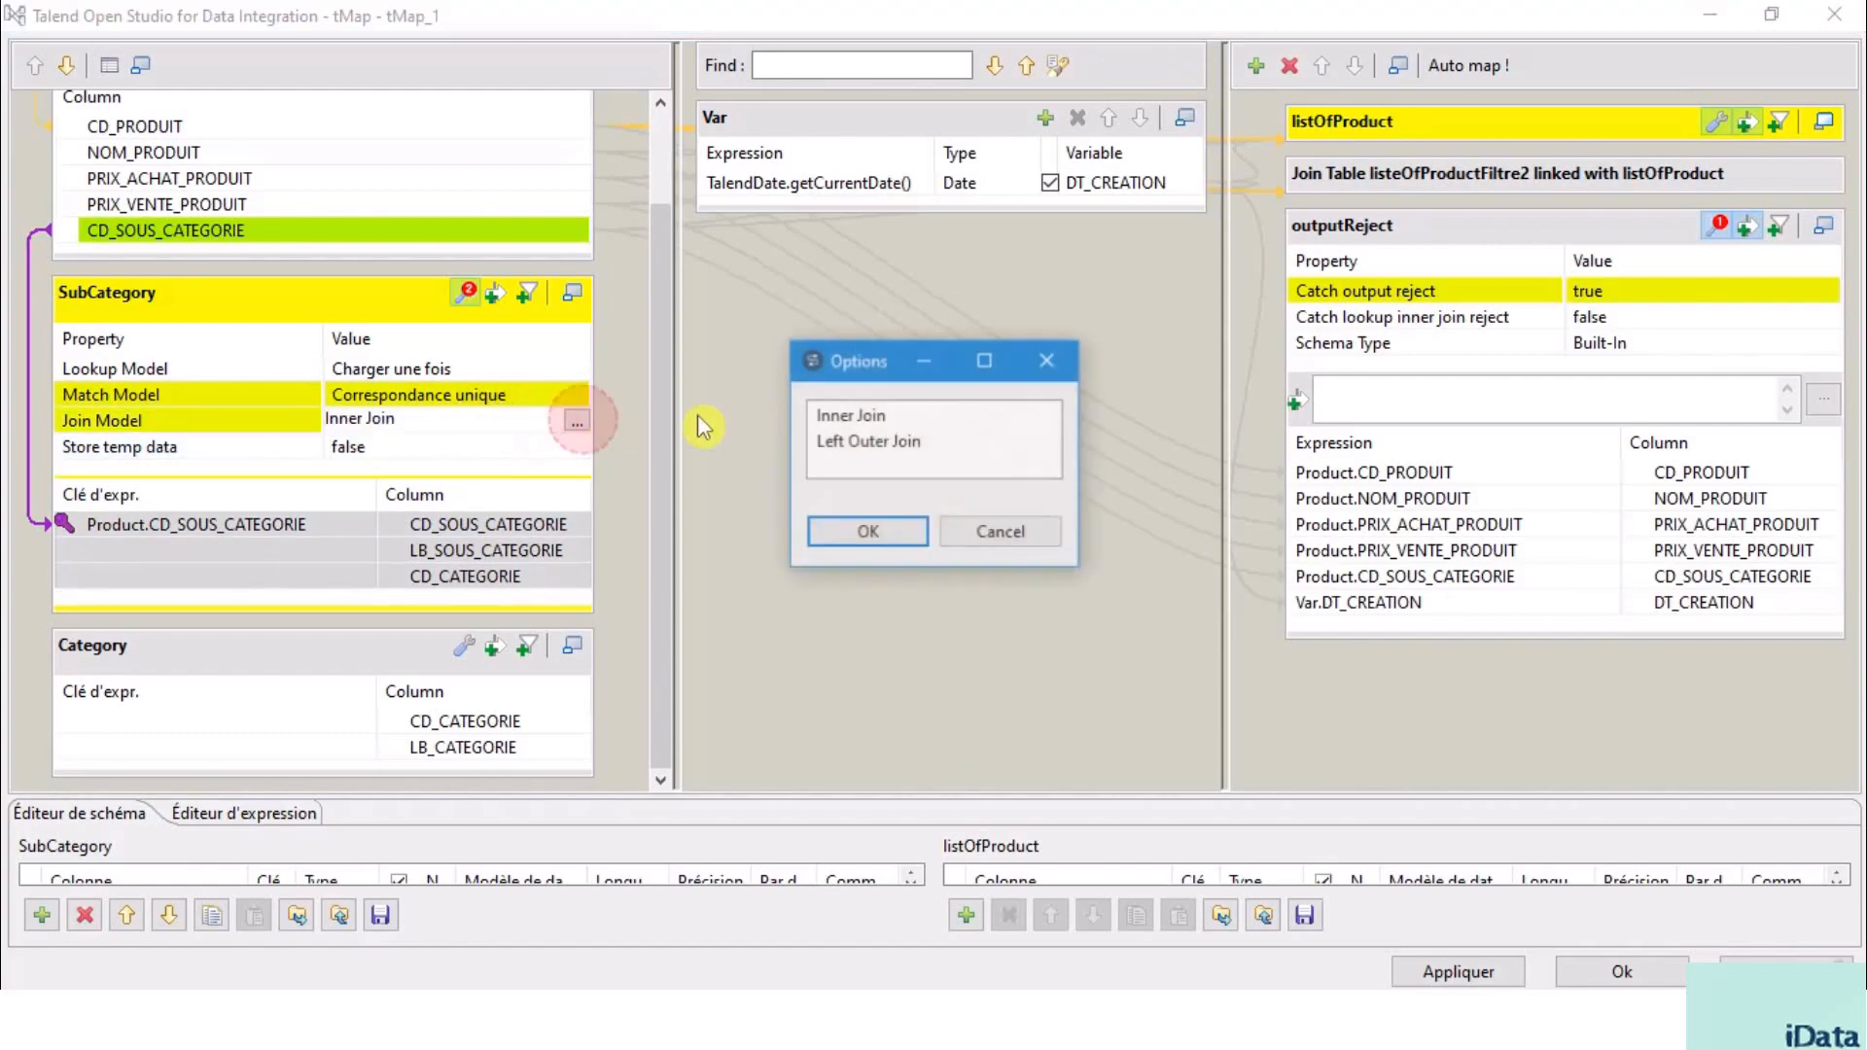
{"action": "left_click", "coordinate": [878, 421]}
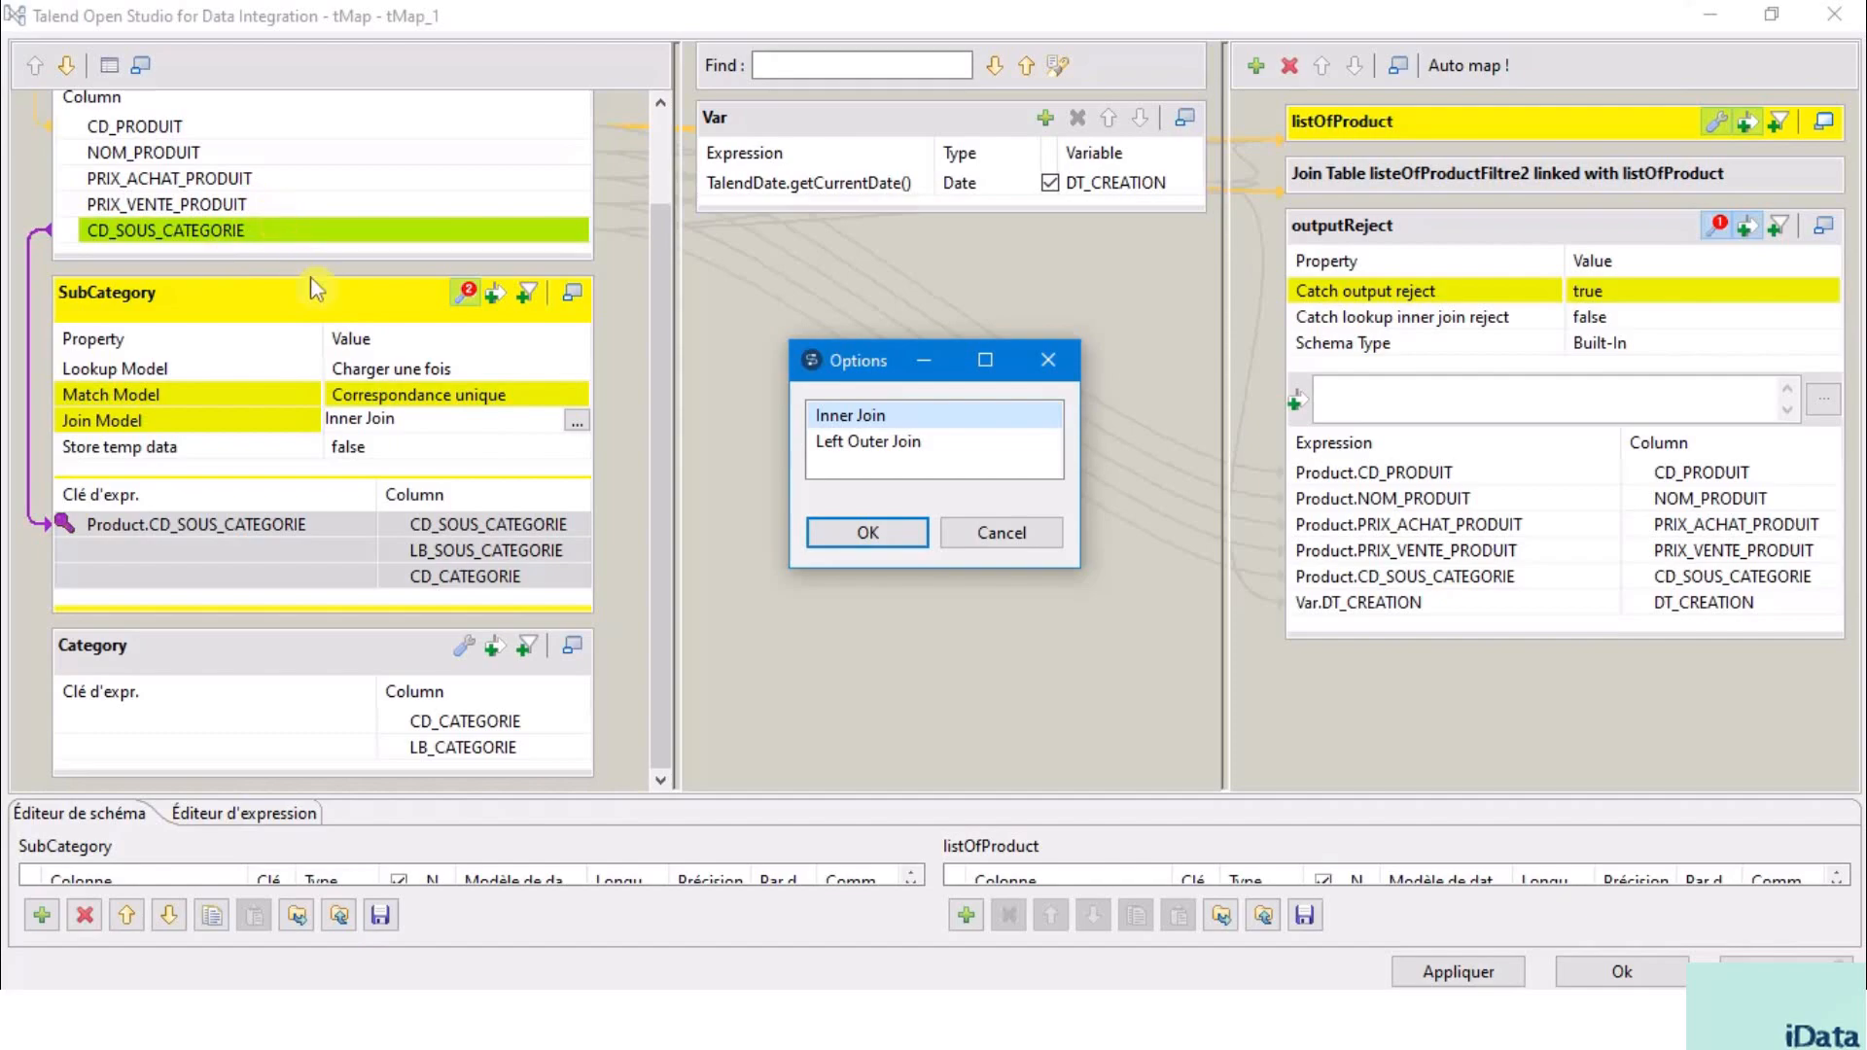
{"action": "left_click", "coordinate": [864, 533]}
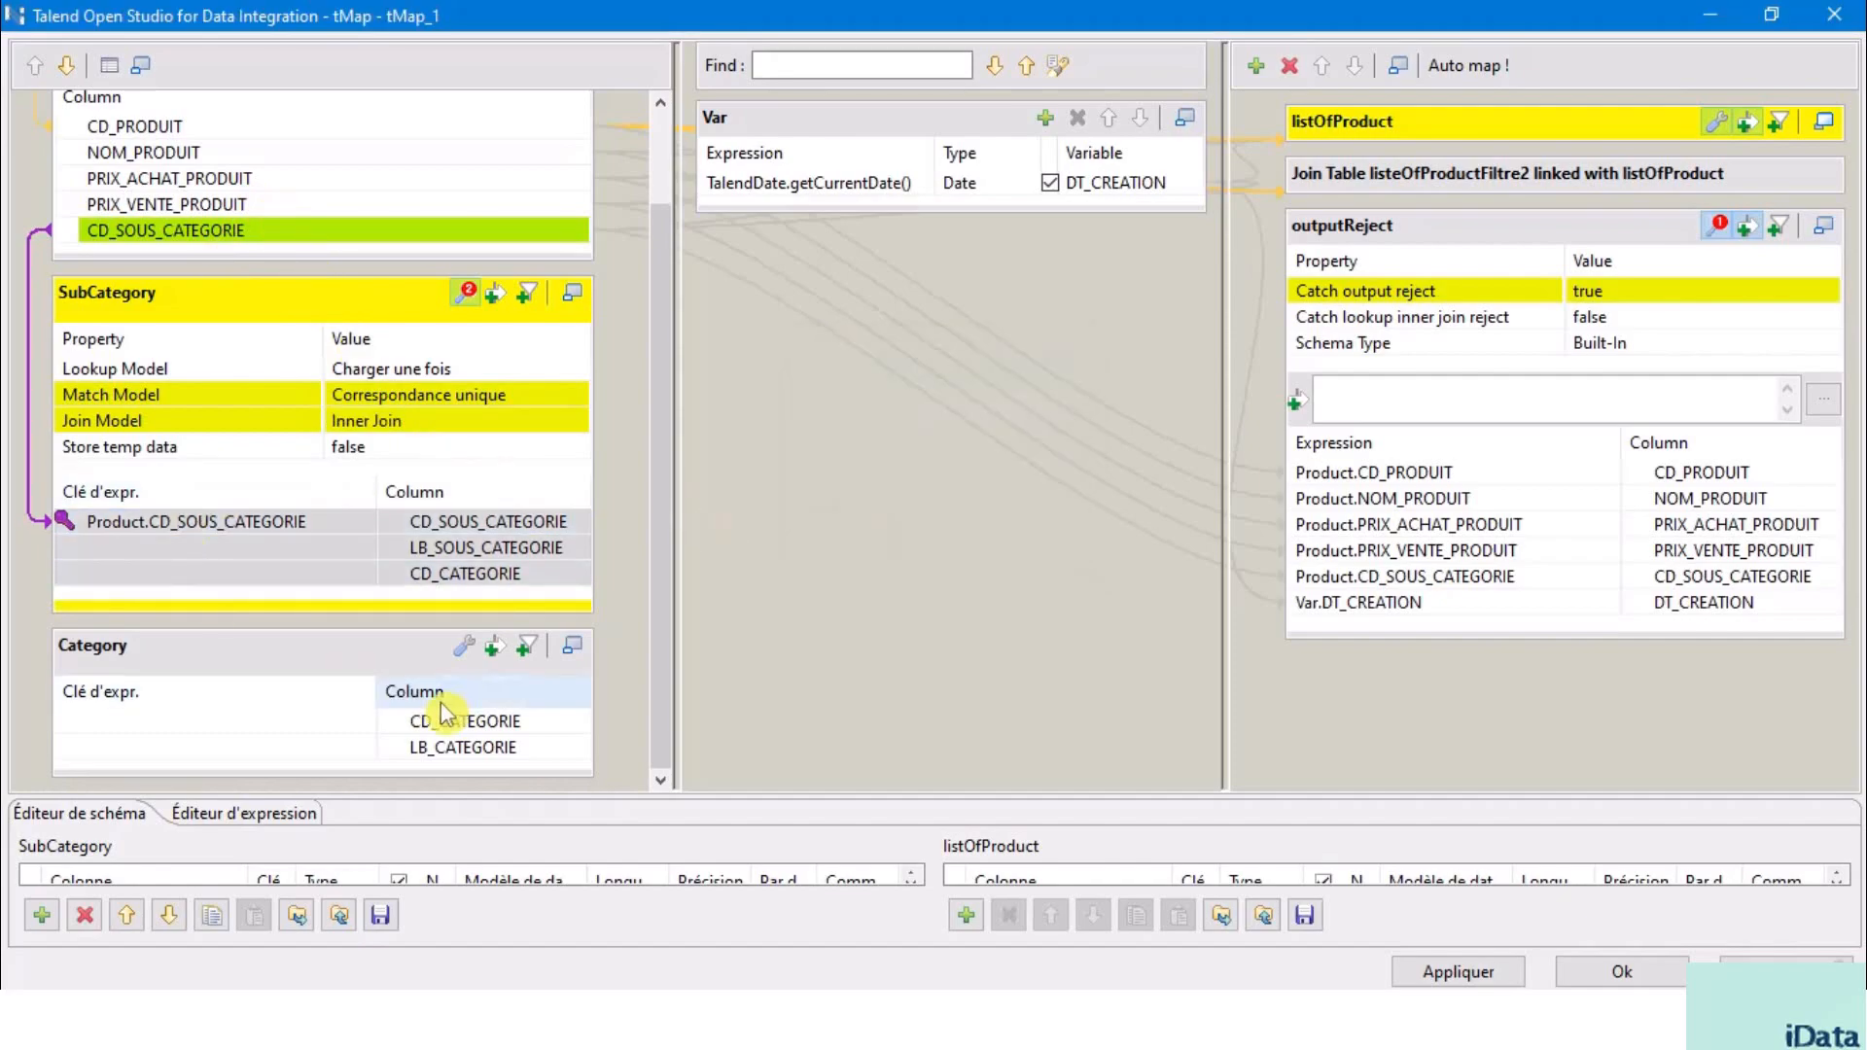
- Show the Category lookup settings and join SubCategory's CD_CATEGORIE to the key expression of Category's CD_CATEGORIE
{"action": "left_click", "coordinate": [466, 647]}
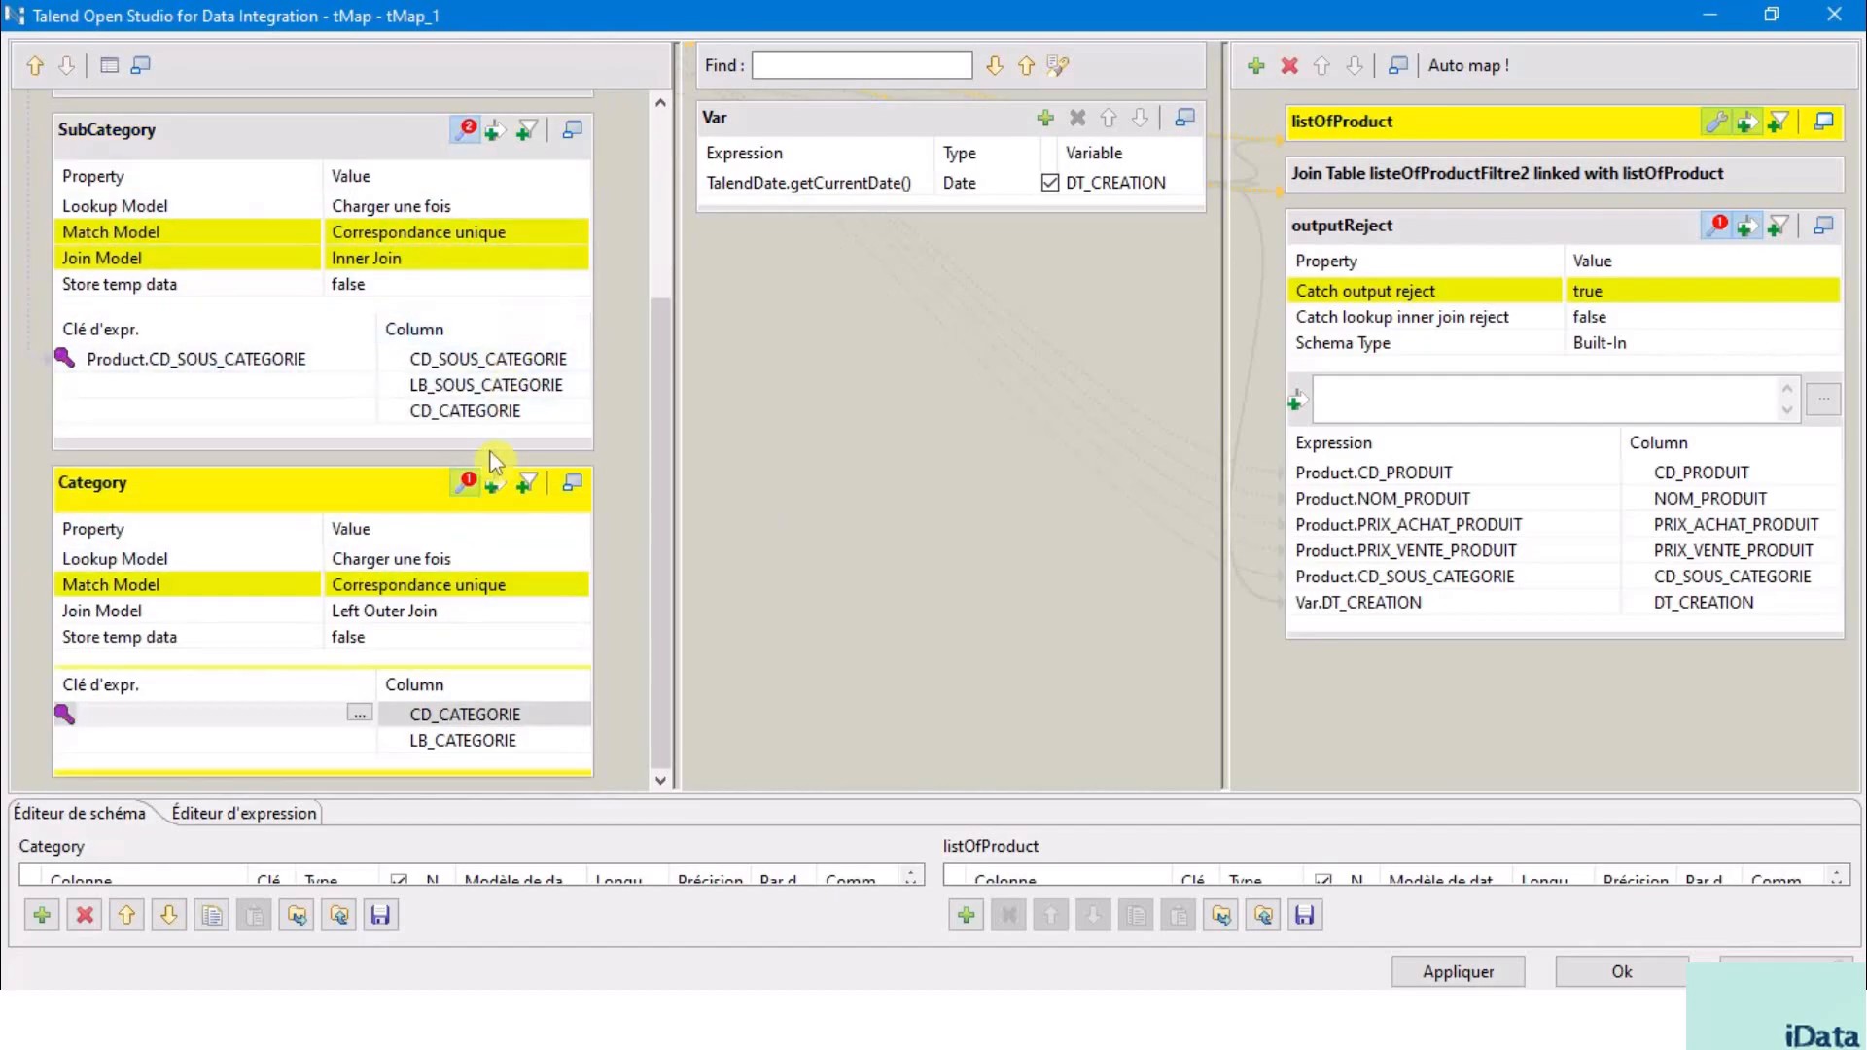
{"action": "left_click", "coordinate": [487, 416]}
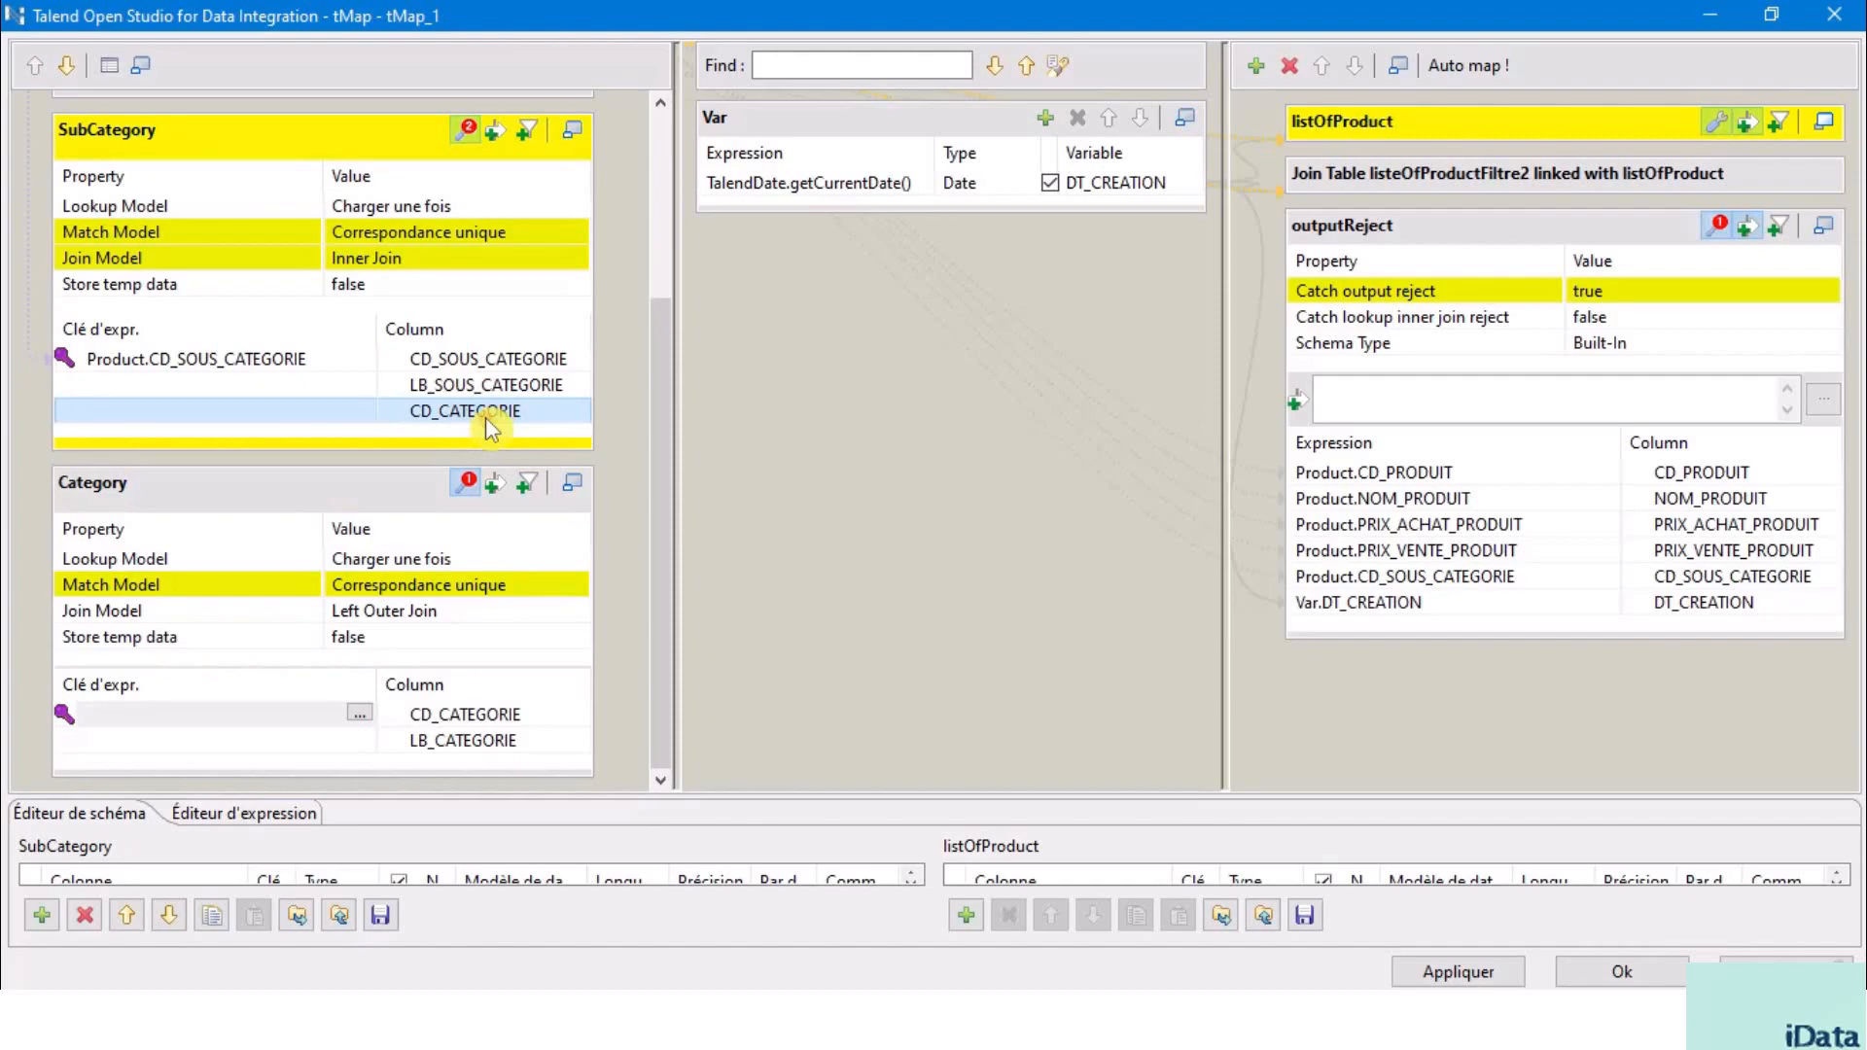
{"action": "mouse_move", "coordinate": [489, 428]}
{"action": "left_mouse_down"}
{"action": "mouse_move", "coordinate": [400, 461]}
{"action": "mouse_move", "coordinate": [263, 596]}
{"action": "mouse_move", "coordinate": [273, 728]}
{"action": "mouse_move", "coordinate": [246, 736]}
{"action": "left_mouse_up"}
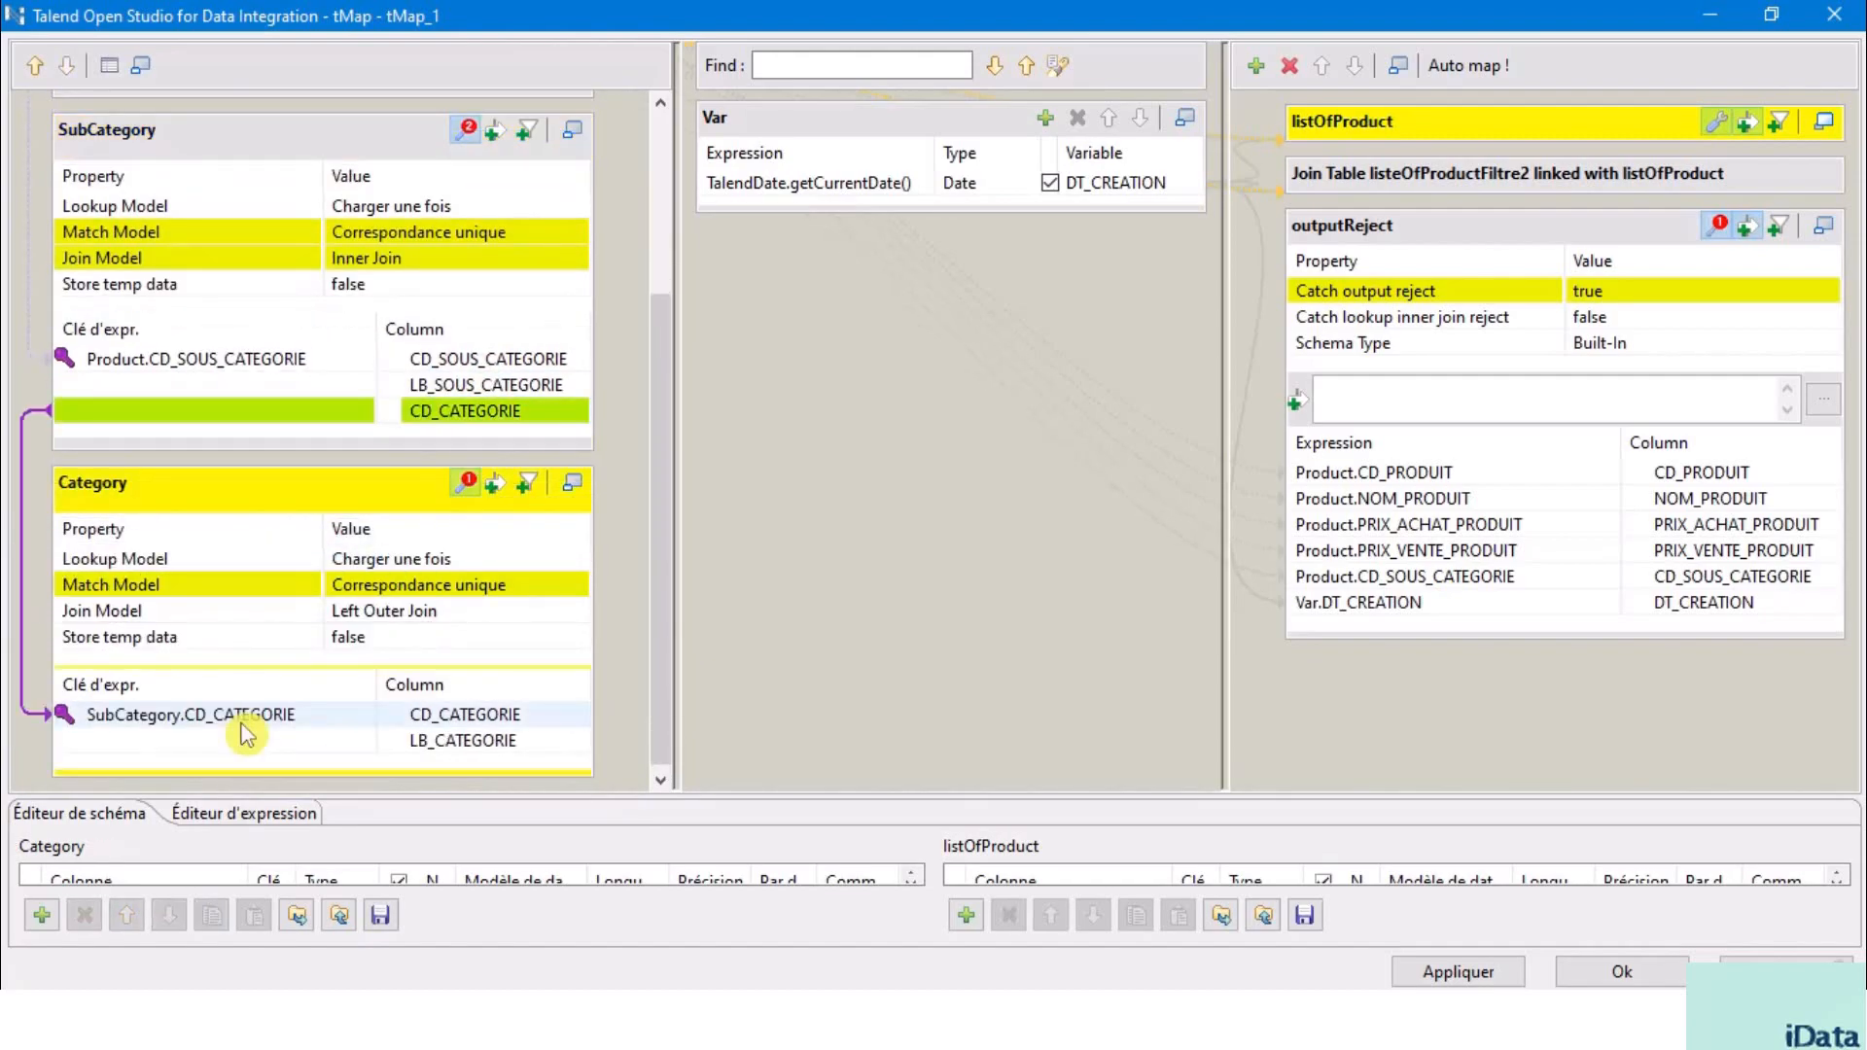
- Set the Category lookup's Join Model to Inner Join and show the Product table's mapping links
{"action": "left_click", "coordinate": [312, 486]}
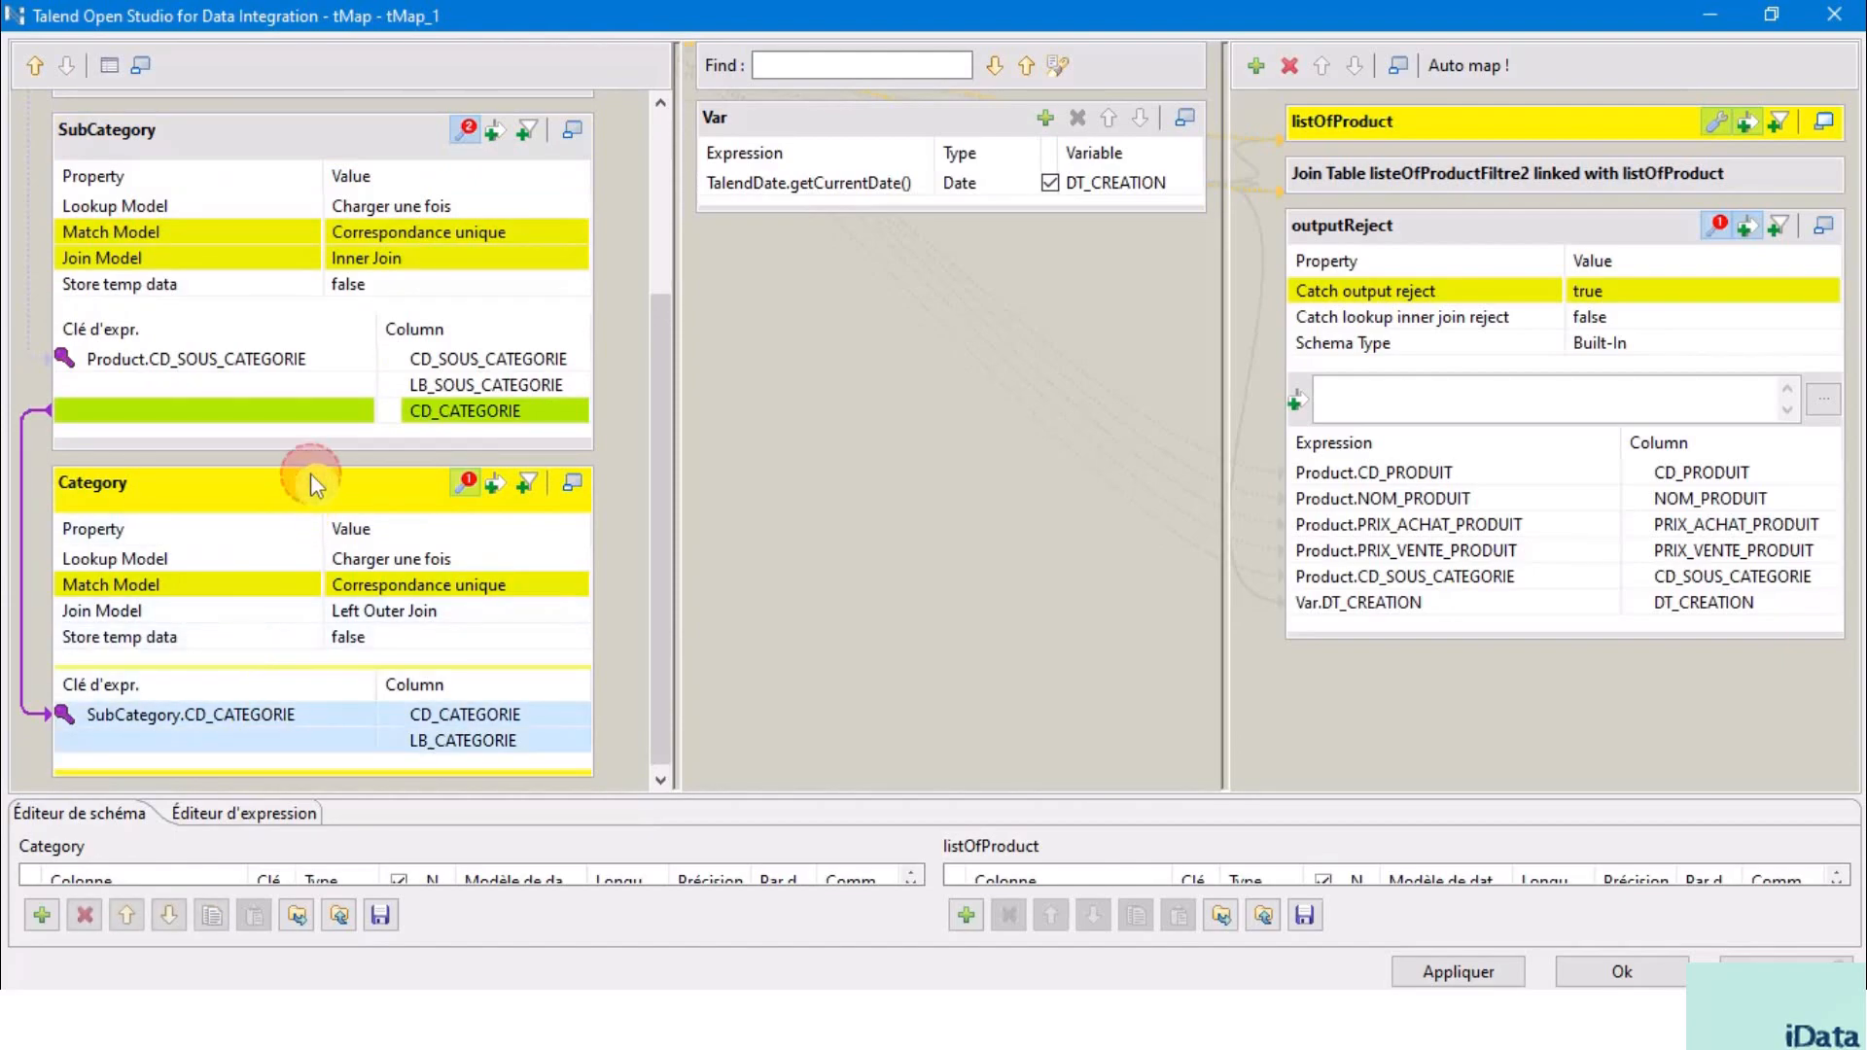
{"action": "left_click", "coordinate": [484, 611]}
{"action": "left_click", "coordinate": [577, 612]}
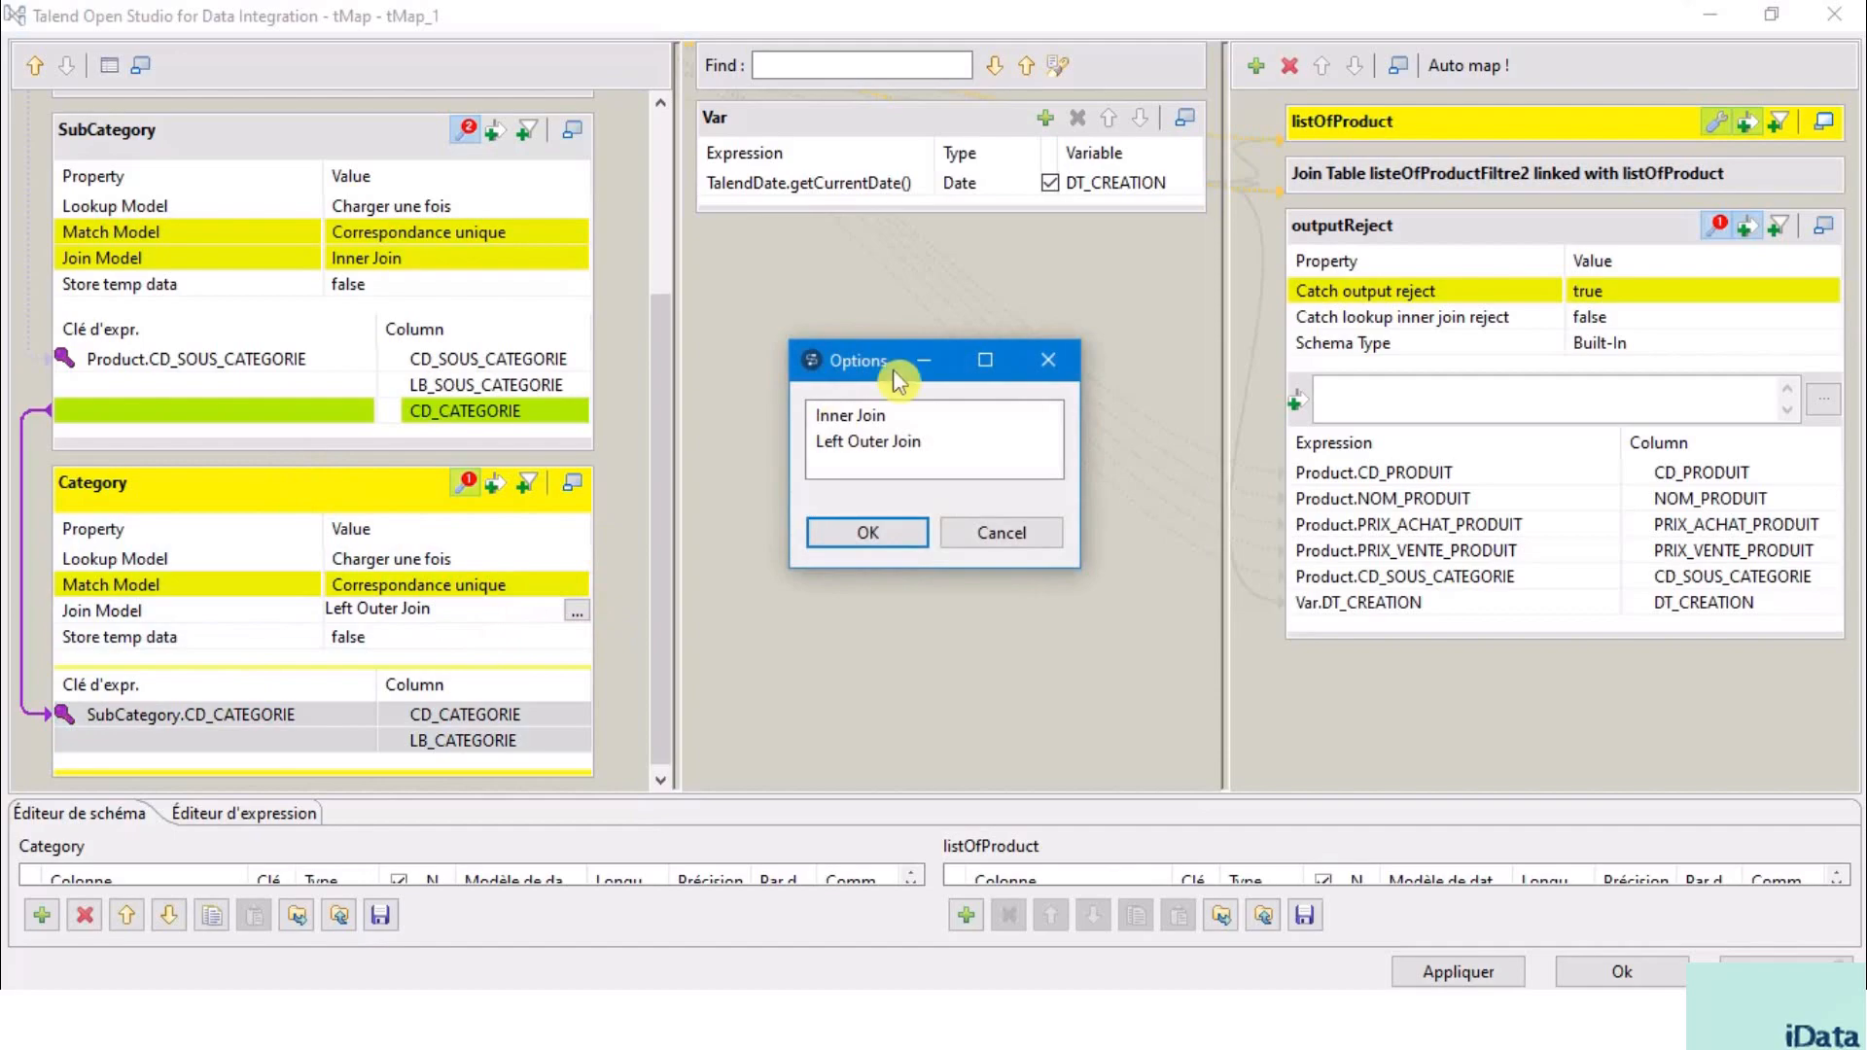
{"action": "left_click", "coordinate": [873, 416]}
{"action": "left_click", "coordinate": [868, 532]}
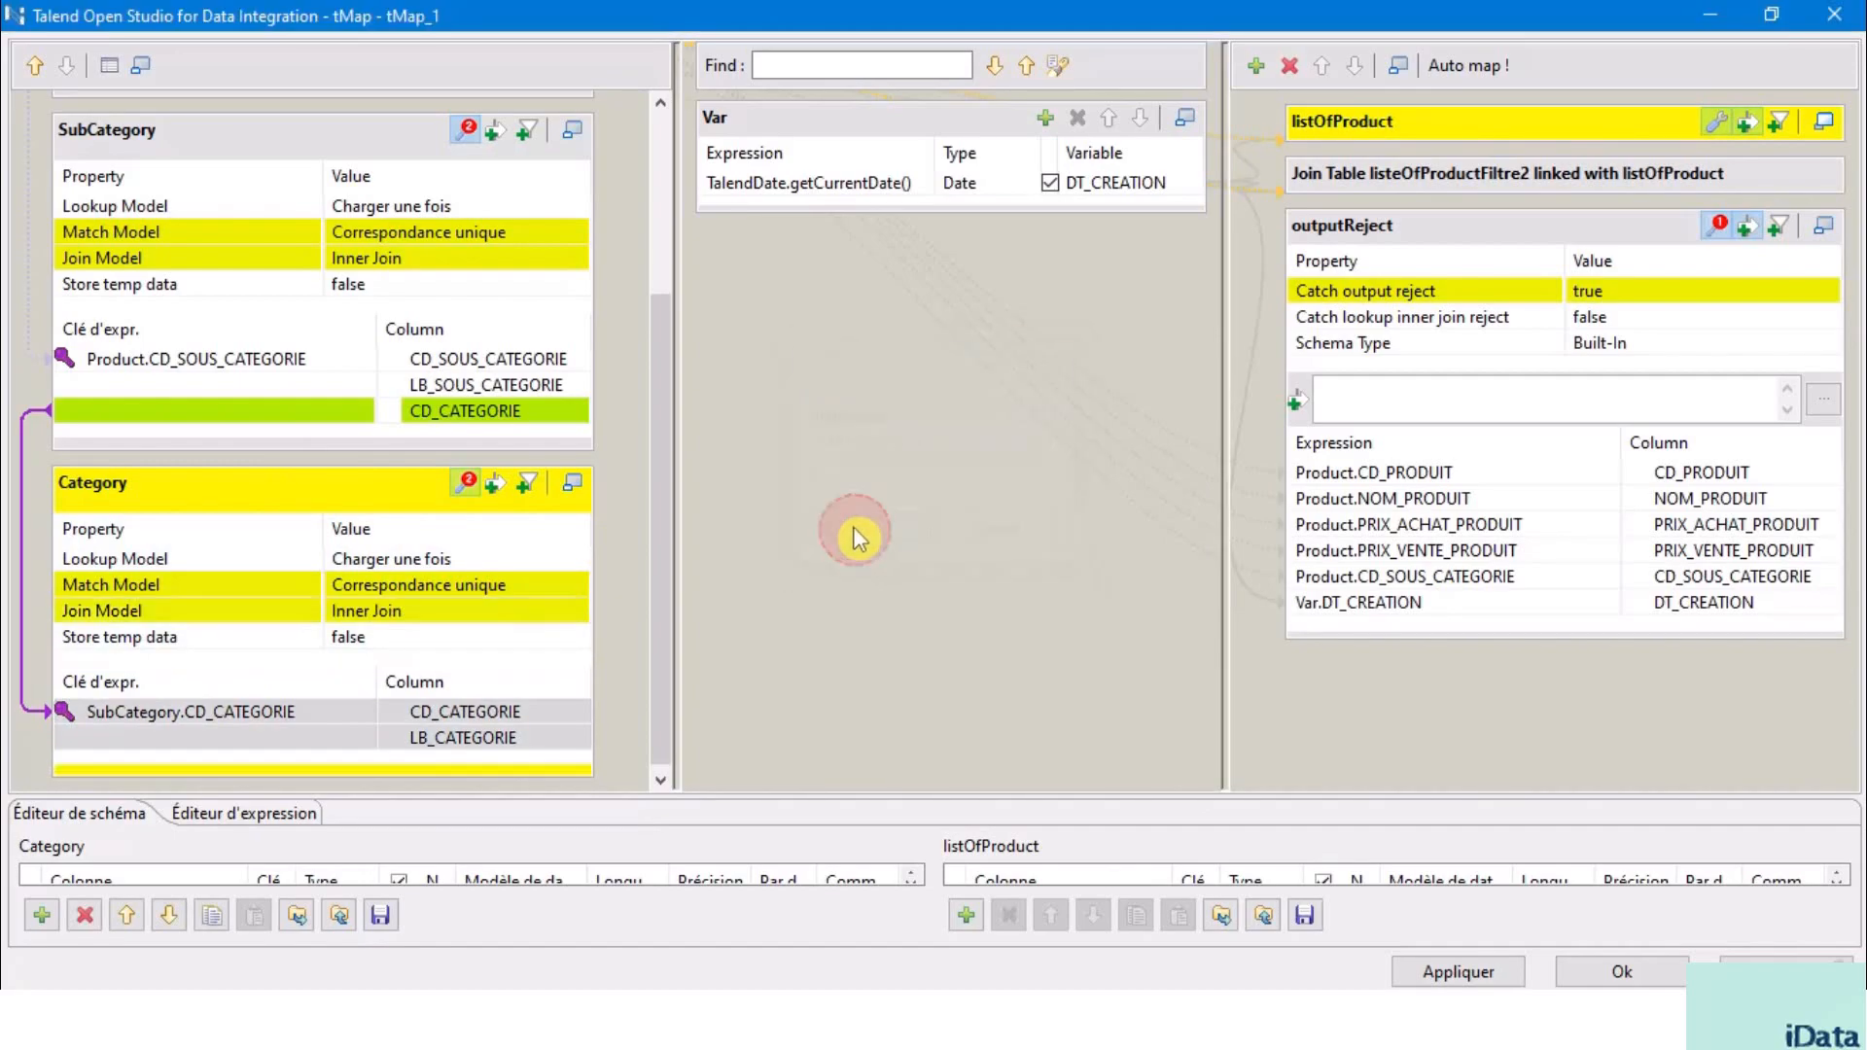
{"action": "scroll", "coordinate": [389, 652], "scroll_direction": "up", "scroll_amount": 5}
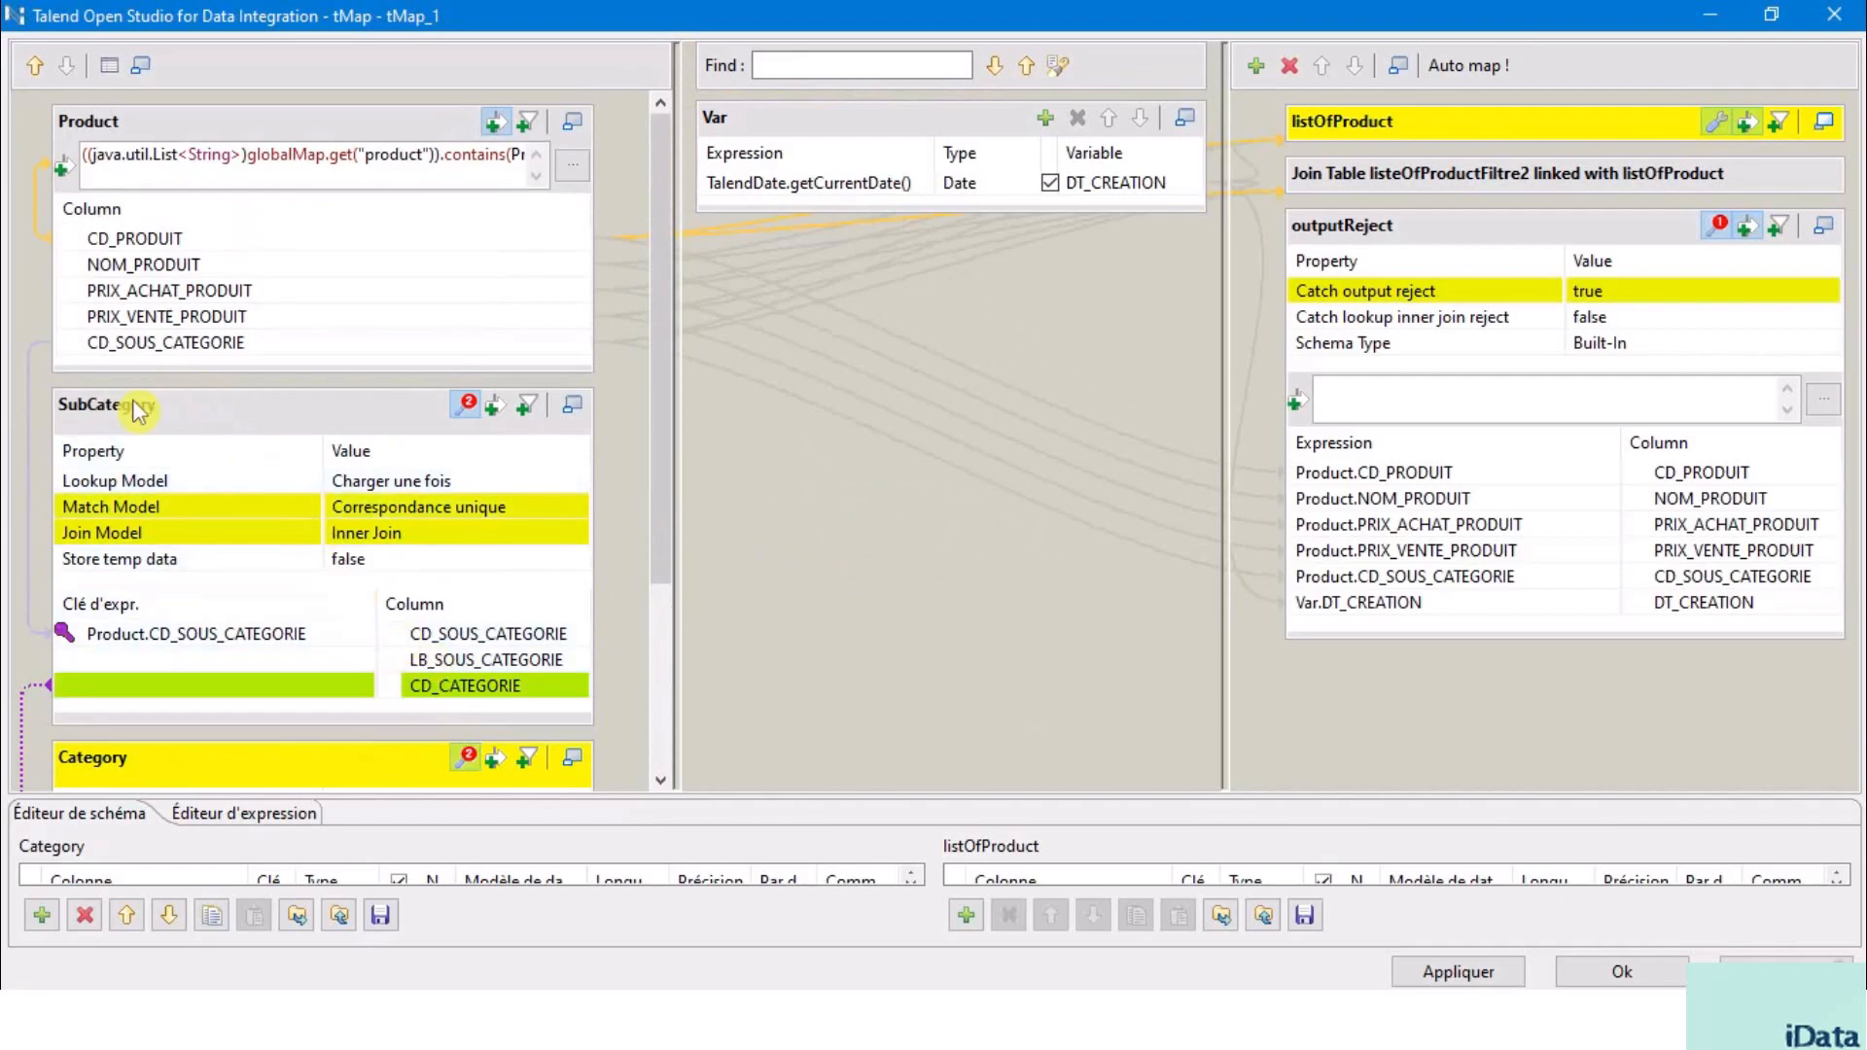
{"action": "left_click", "coordinate": [269, 124]}
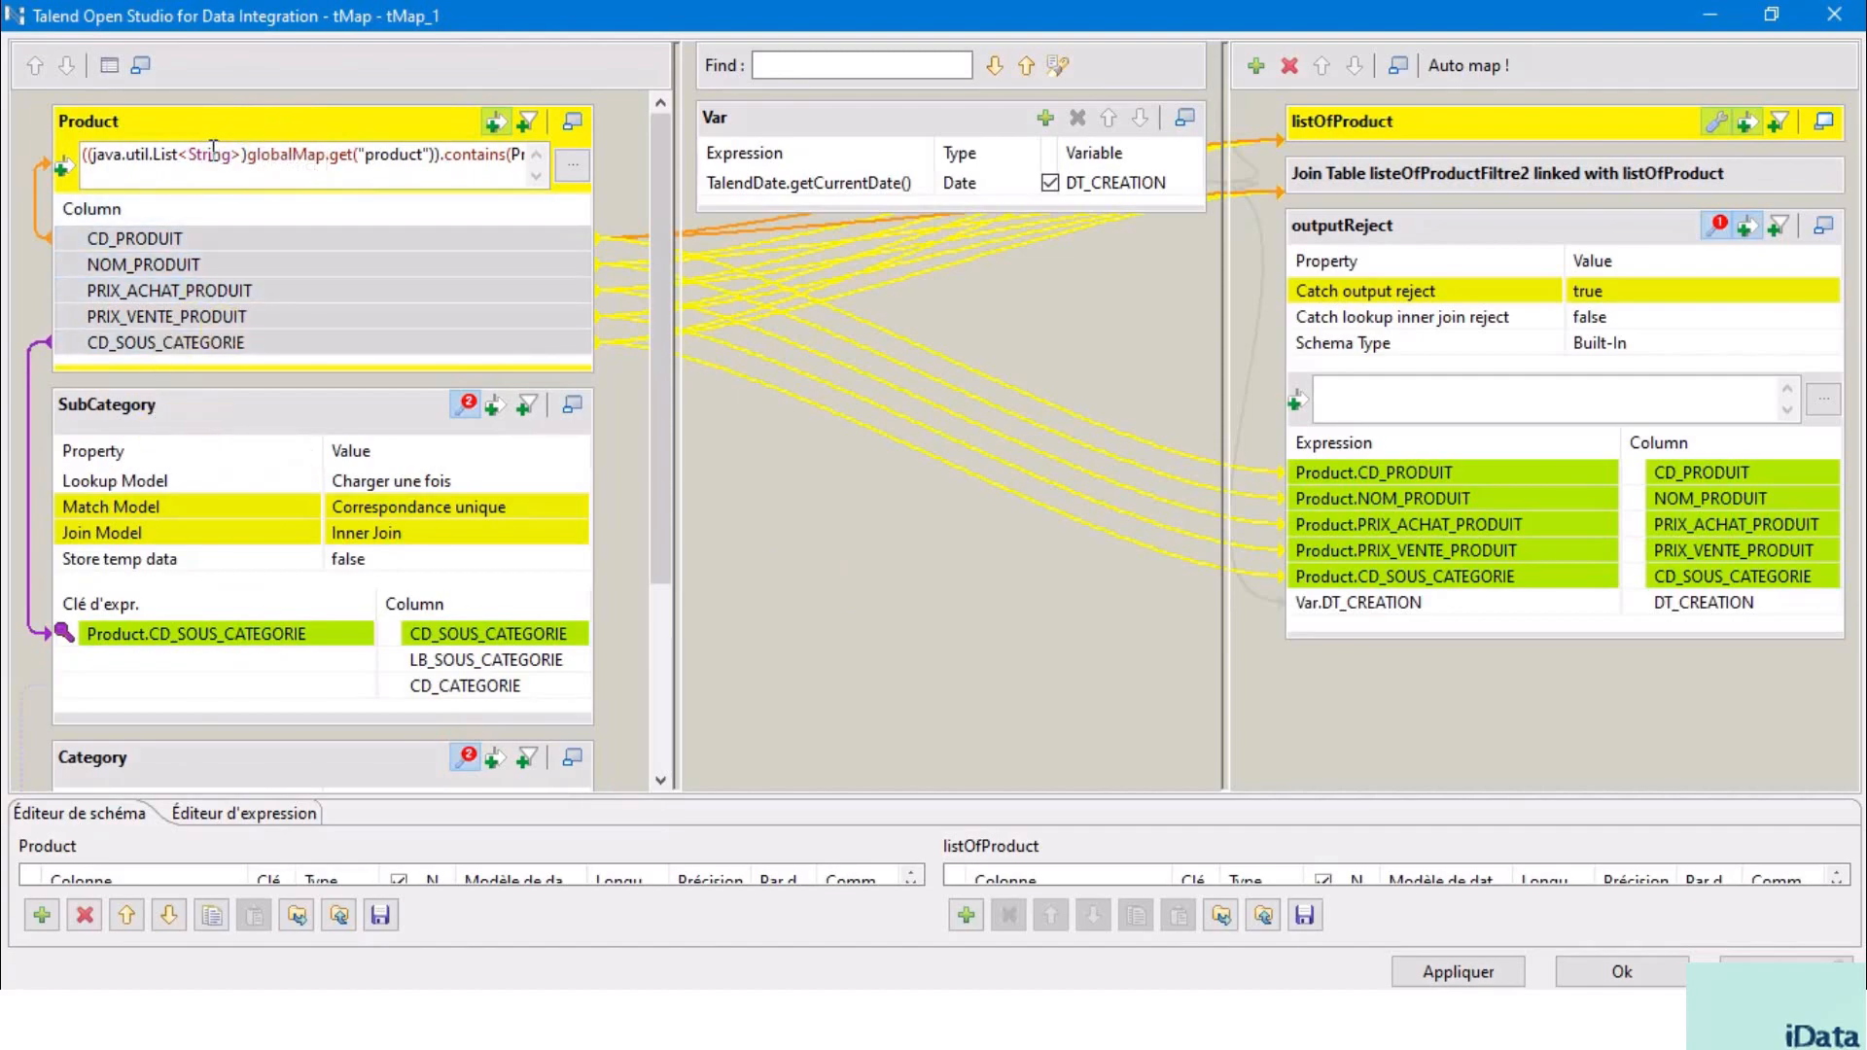
- Review the SubCategory and Category join links, set the Category lookup's Store temp data to true and confirm the mapping
{"action": "left_click", "coordinate": [189, 409]}
{"action": "scroll", "coordinate": [259, 576], "scroll_direction": "down", "scroll_amount": 3}
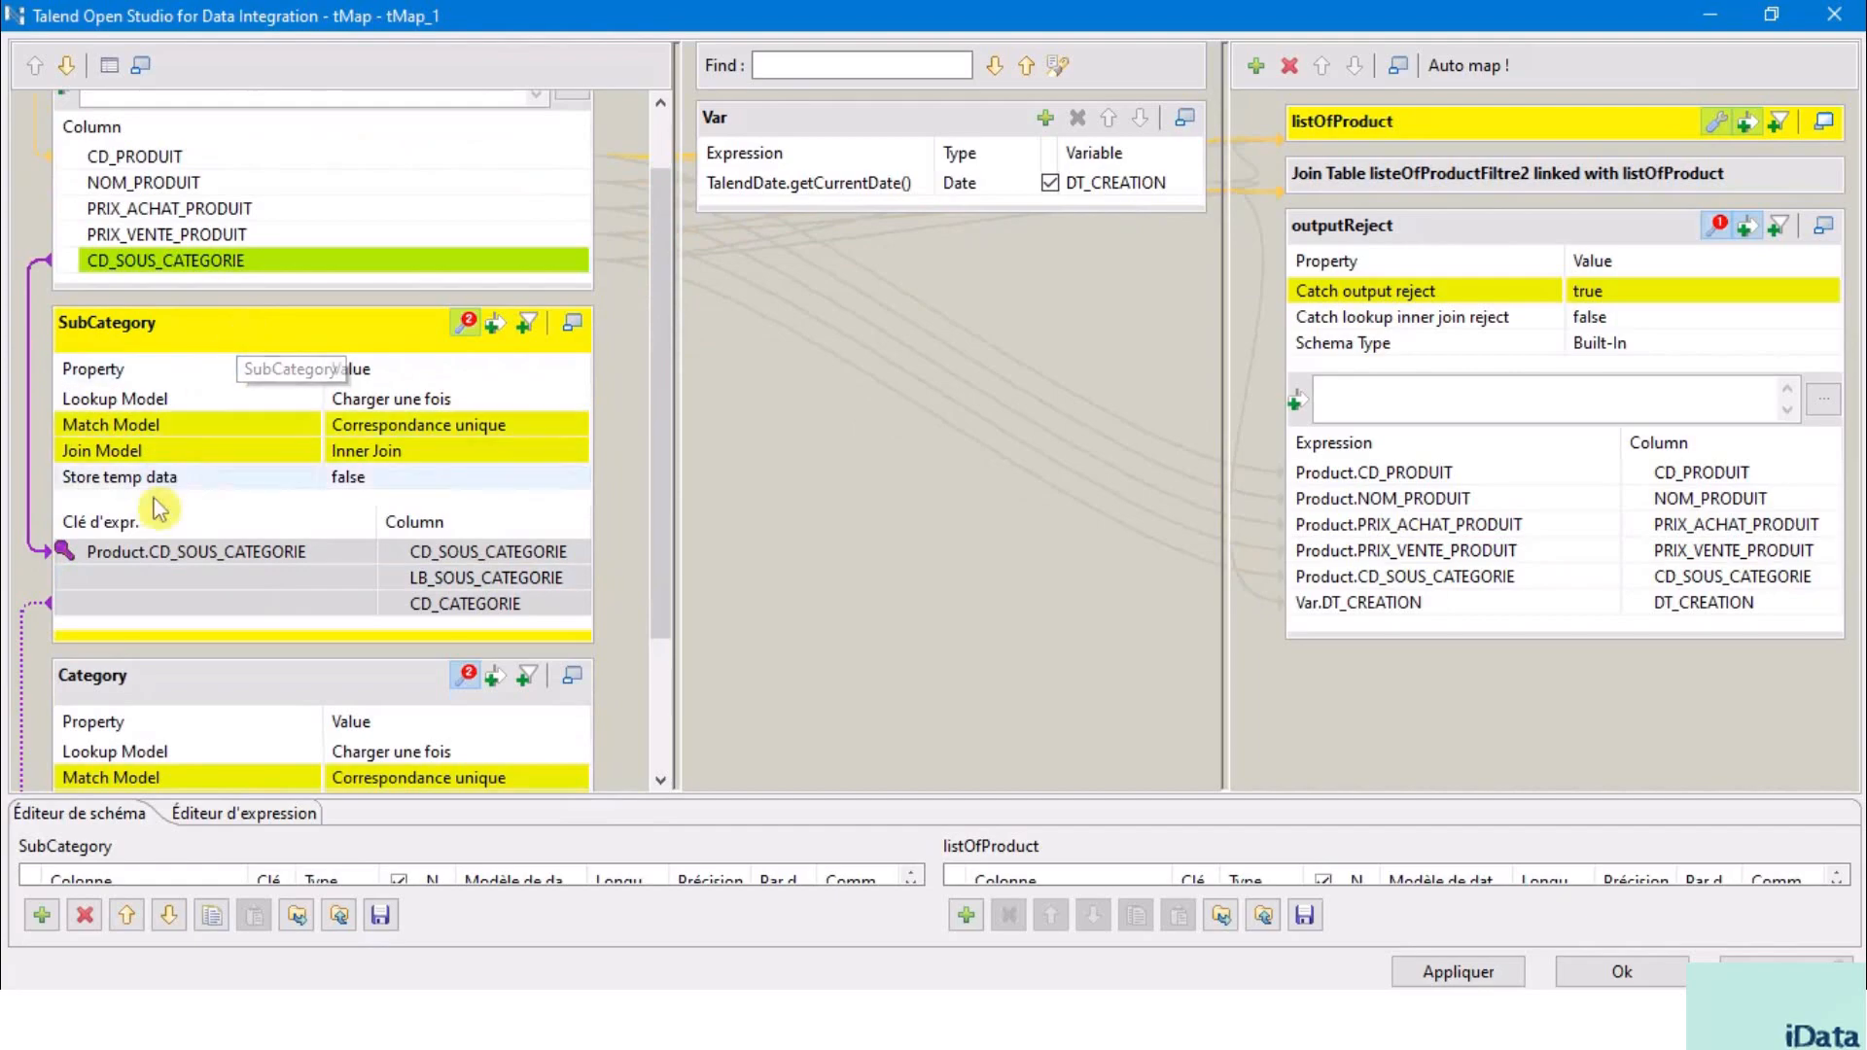
{"action": "scroll", "coordinate": [174, 669], "scroll_direction": "down", "scroll_amount": 3}
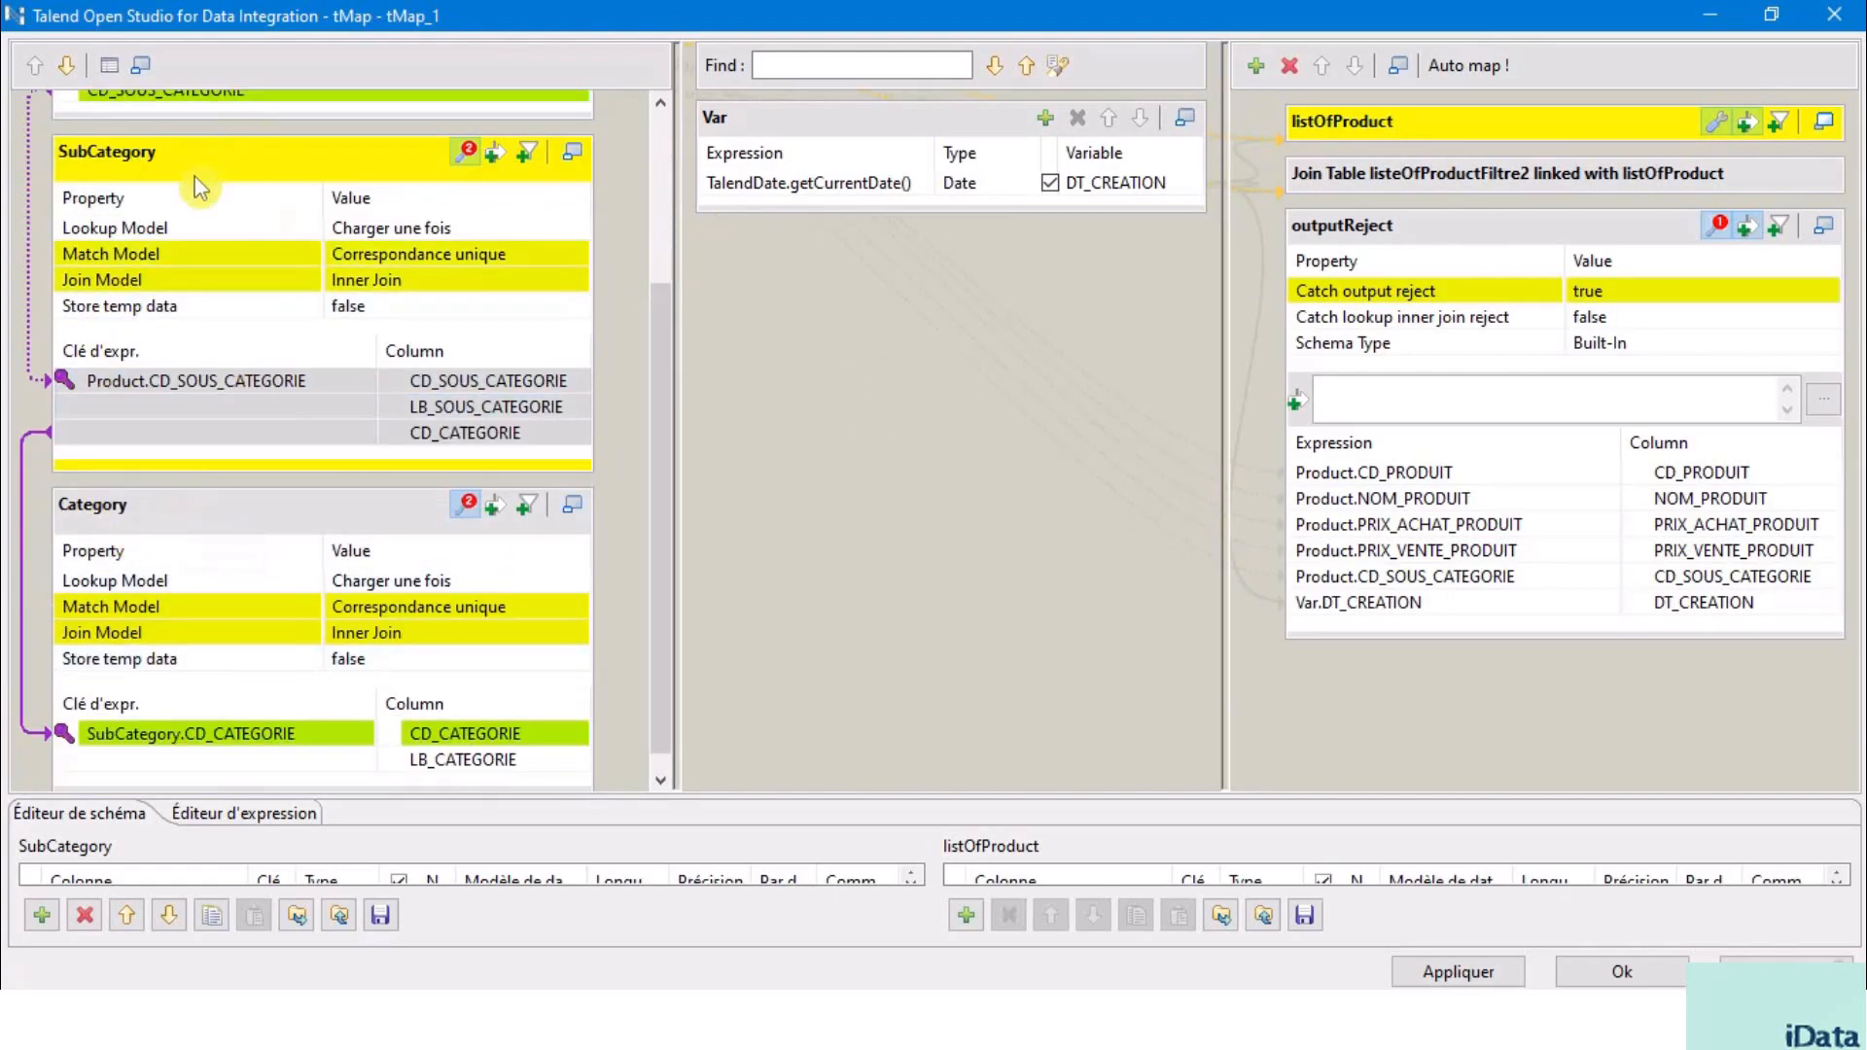
{"action": "left_click", "coordinate": [151, 508]}
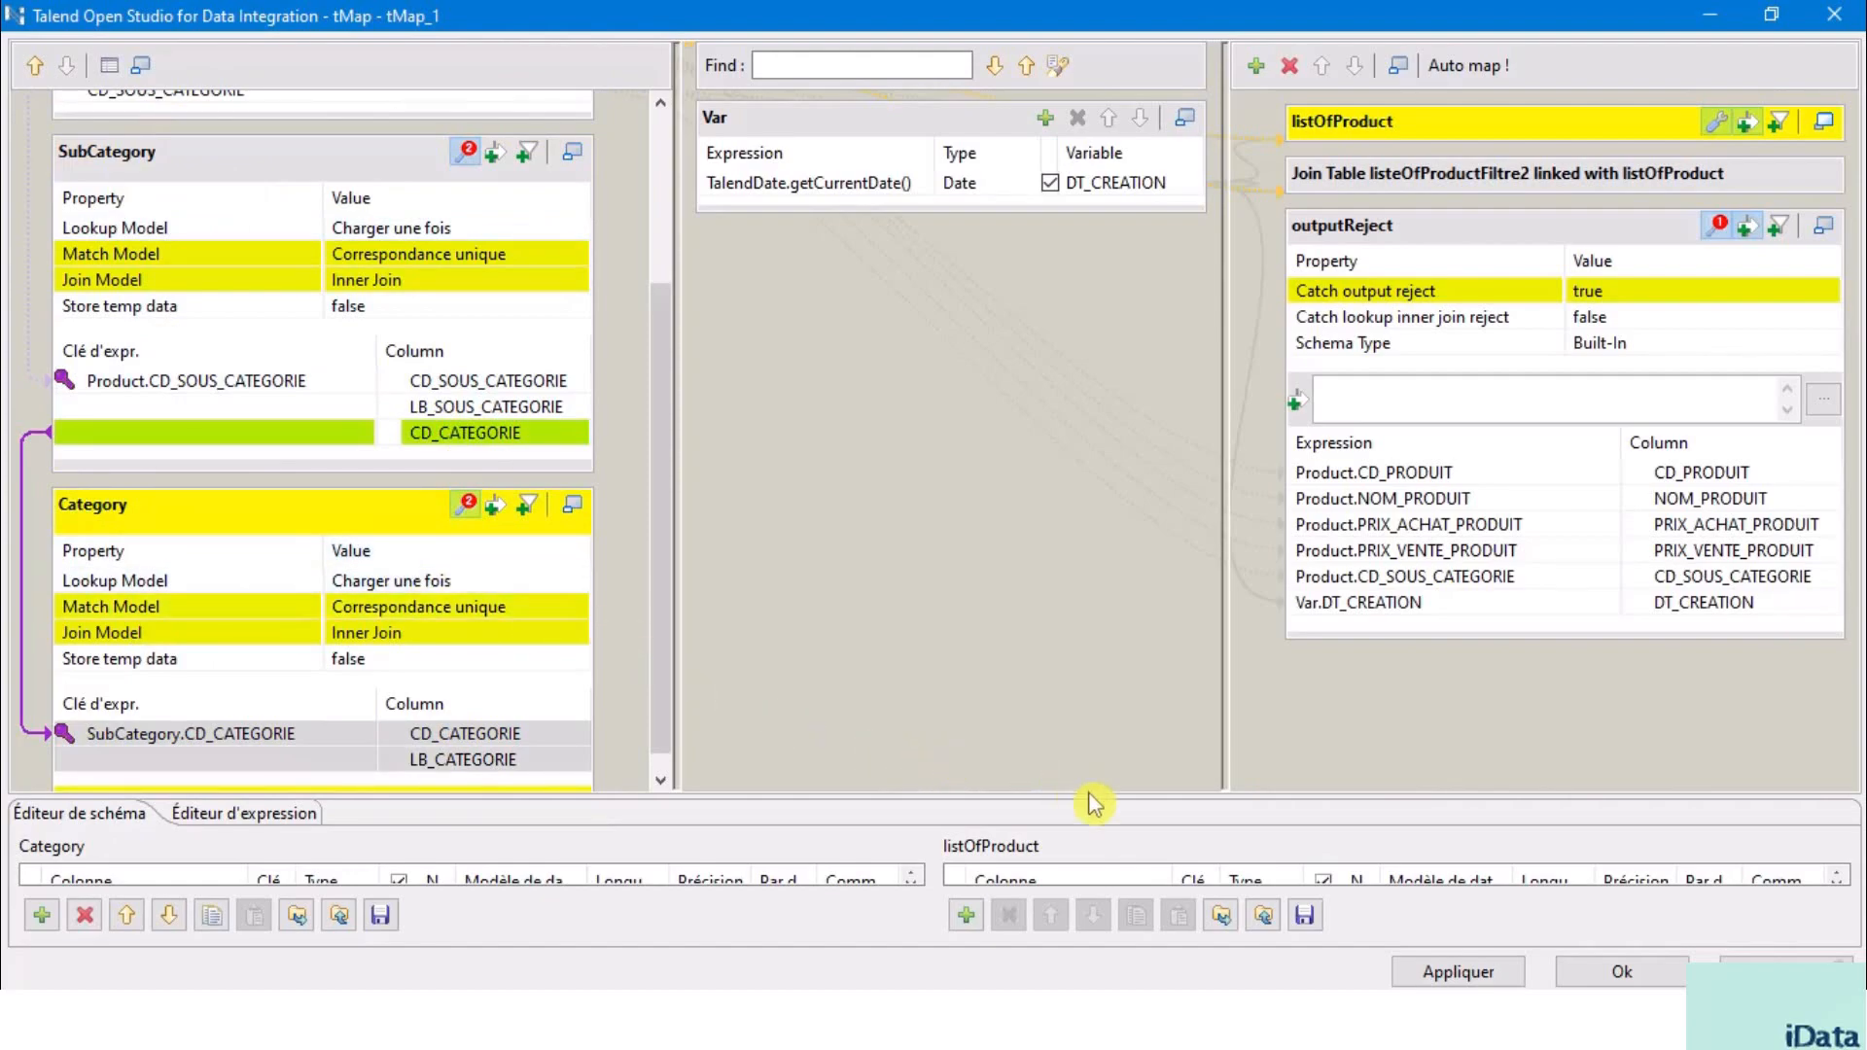
{"action": "left_click", "coordinate": [178, 674]}
{"action": "left_click", "coordinate": [380, 666]}
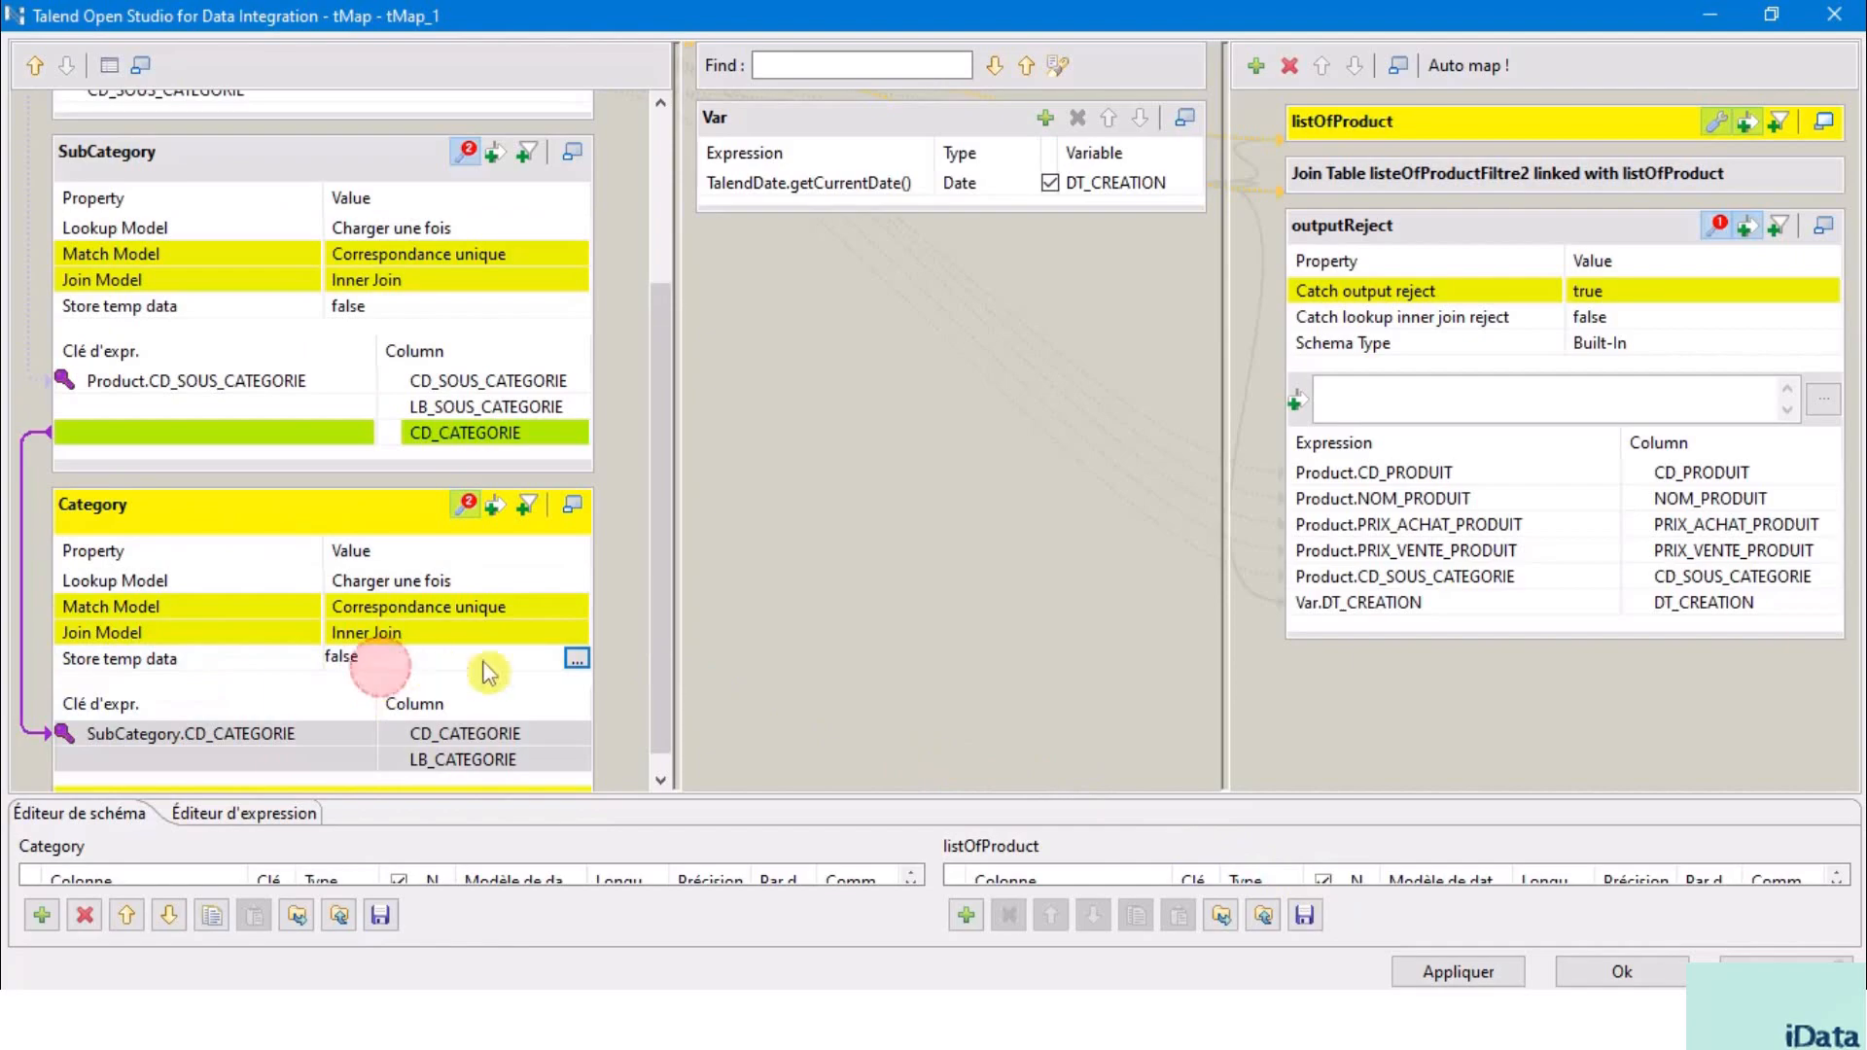
{"action": "left_click", "coordinate": [582, 663]}
{"action": "left_click", "coordinate": [872, 415]}
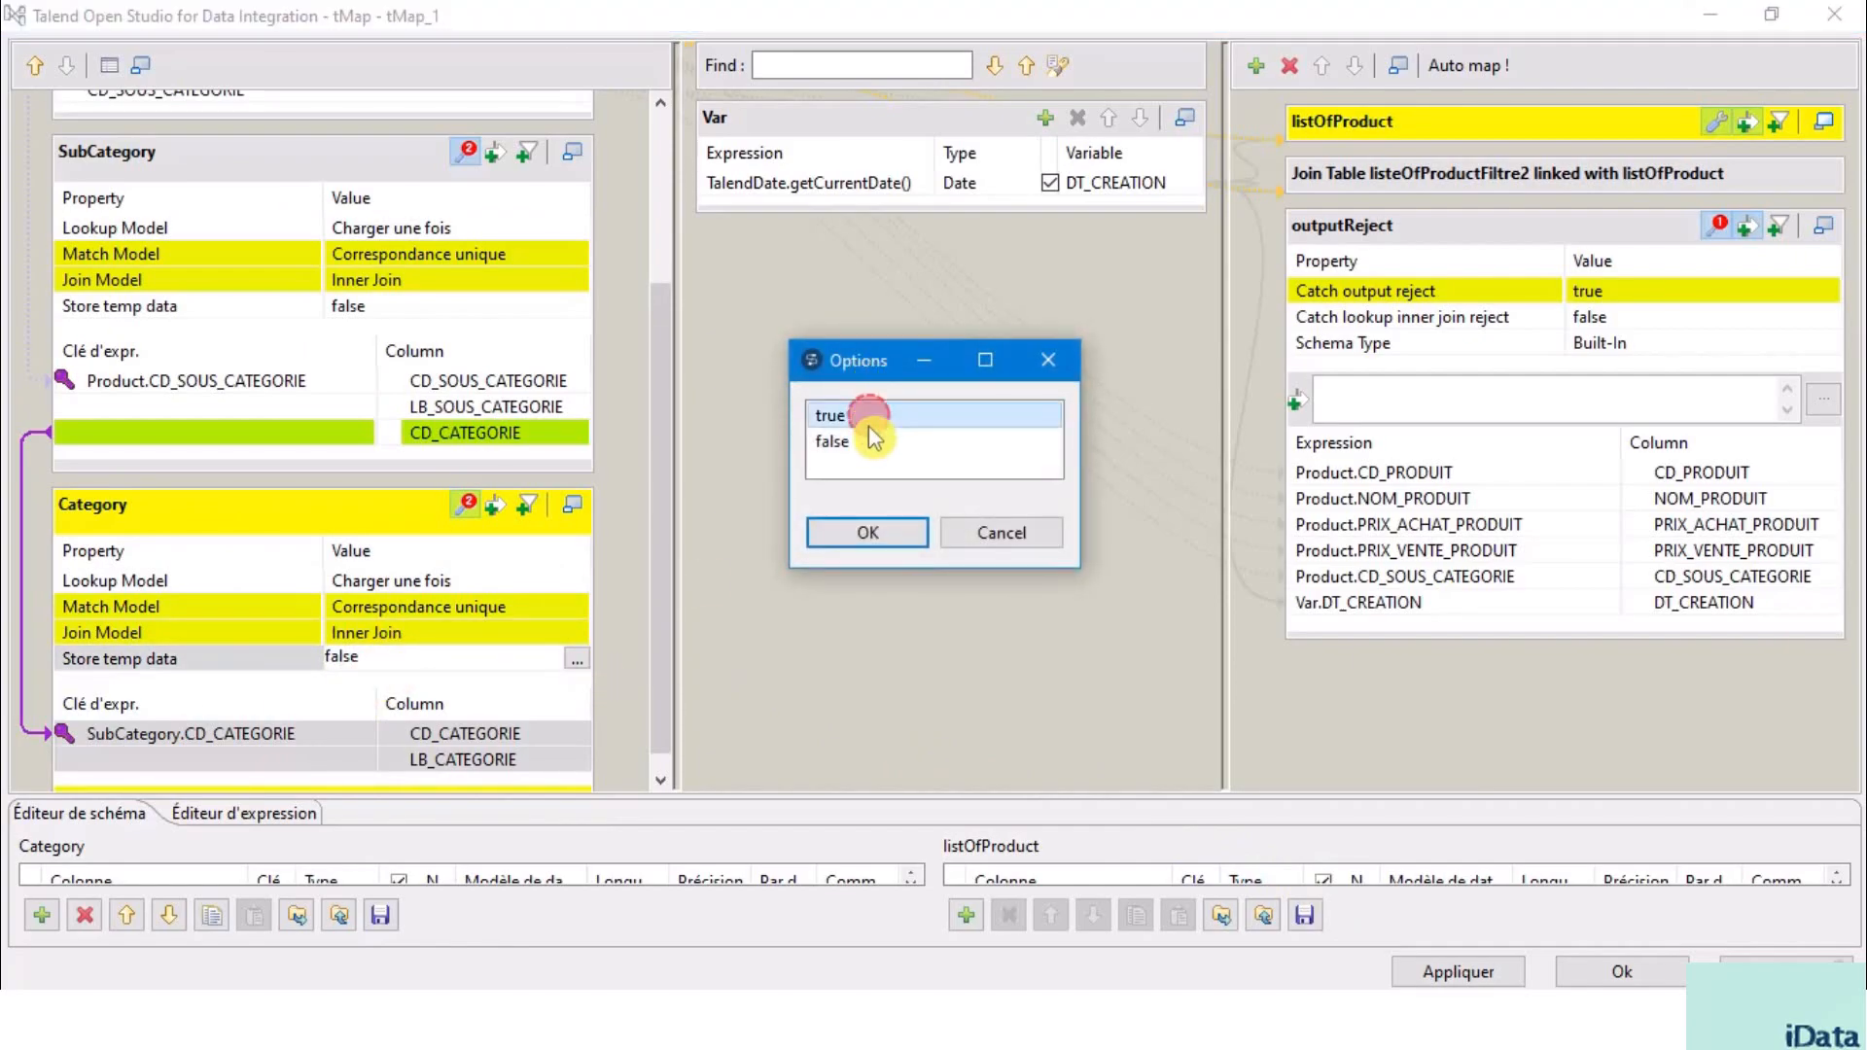
{"action": "left_click", "coordinate": [894, 538]}
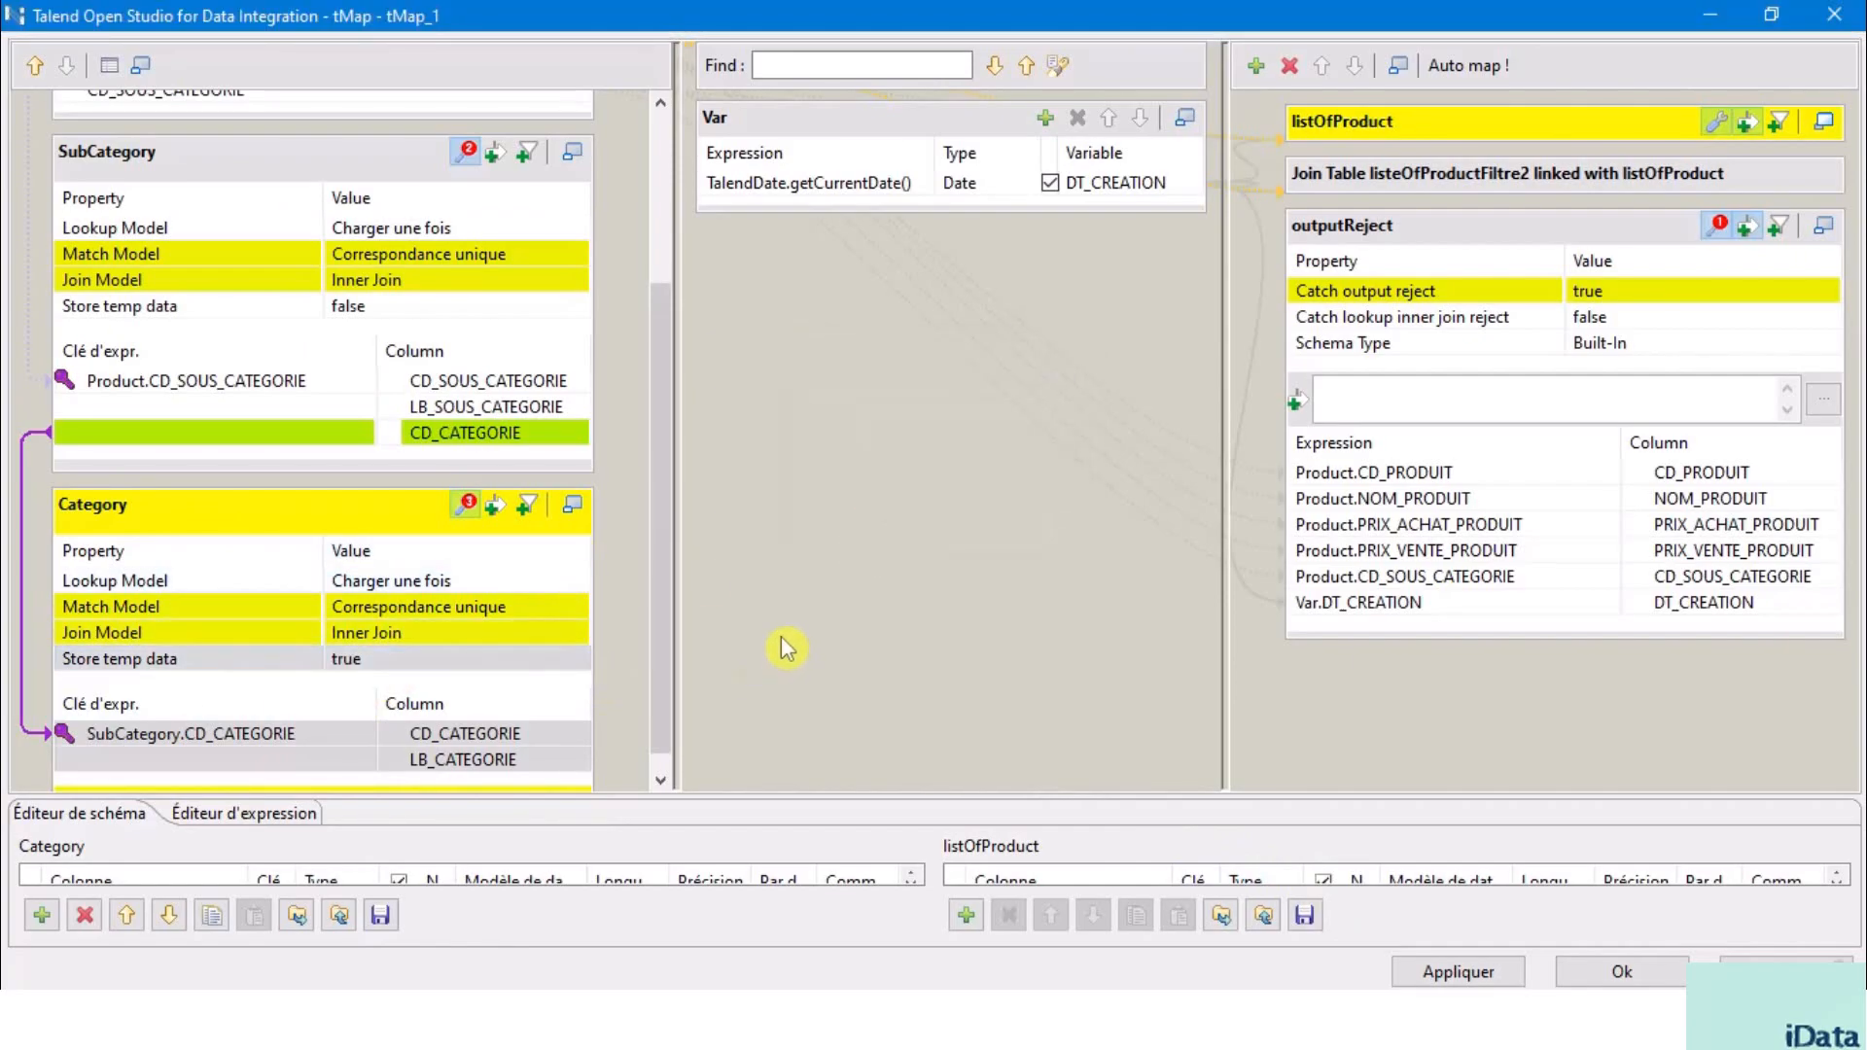
{"action": "left_click", "coordinate": [1622, 971]}
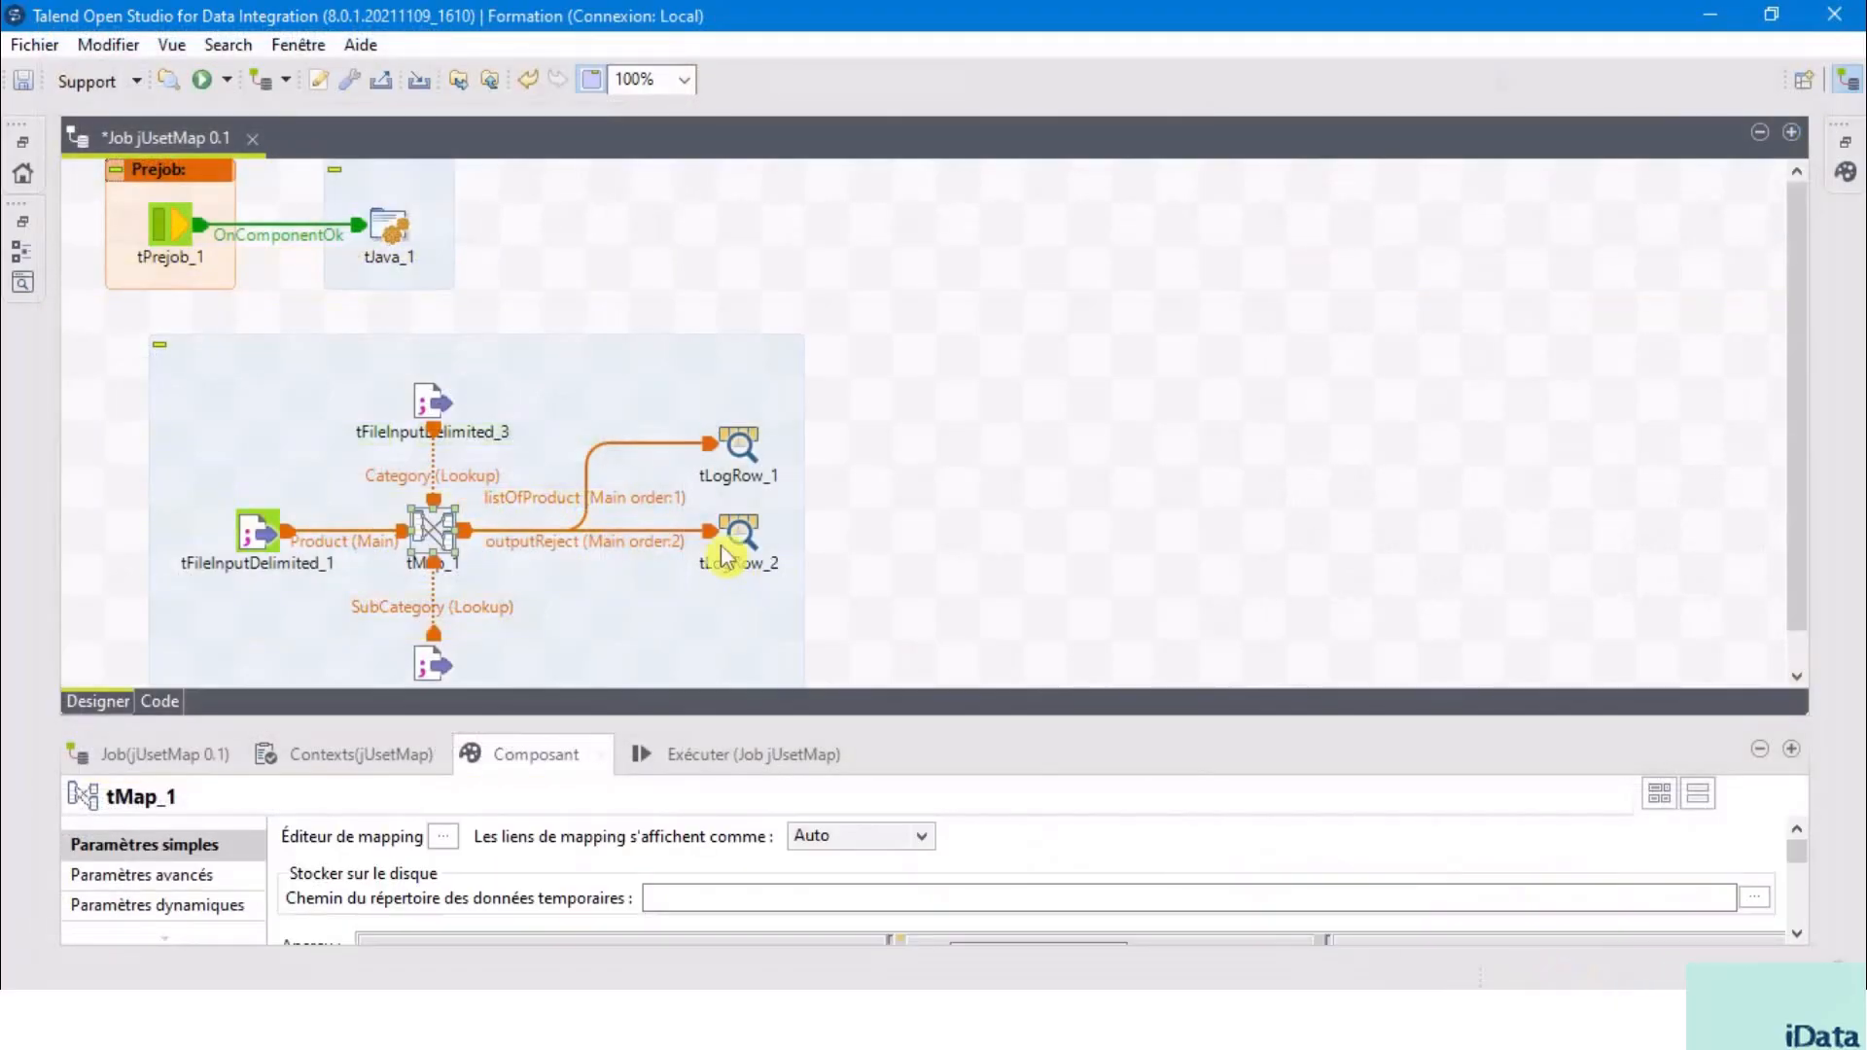
- Run the jUsetMap job and enlarge the execution console to read its output
{"action": "left_click", "coordinate": [702, 754]}
{"action": "left_click", "coordinate": [365, 890]}
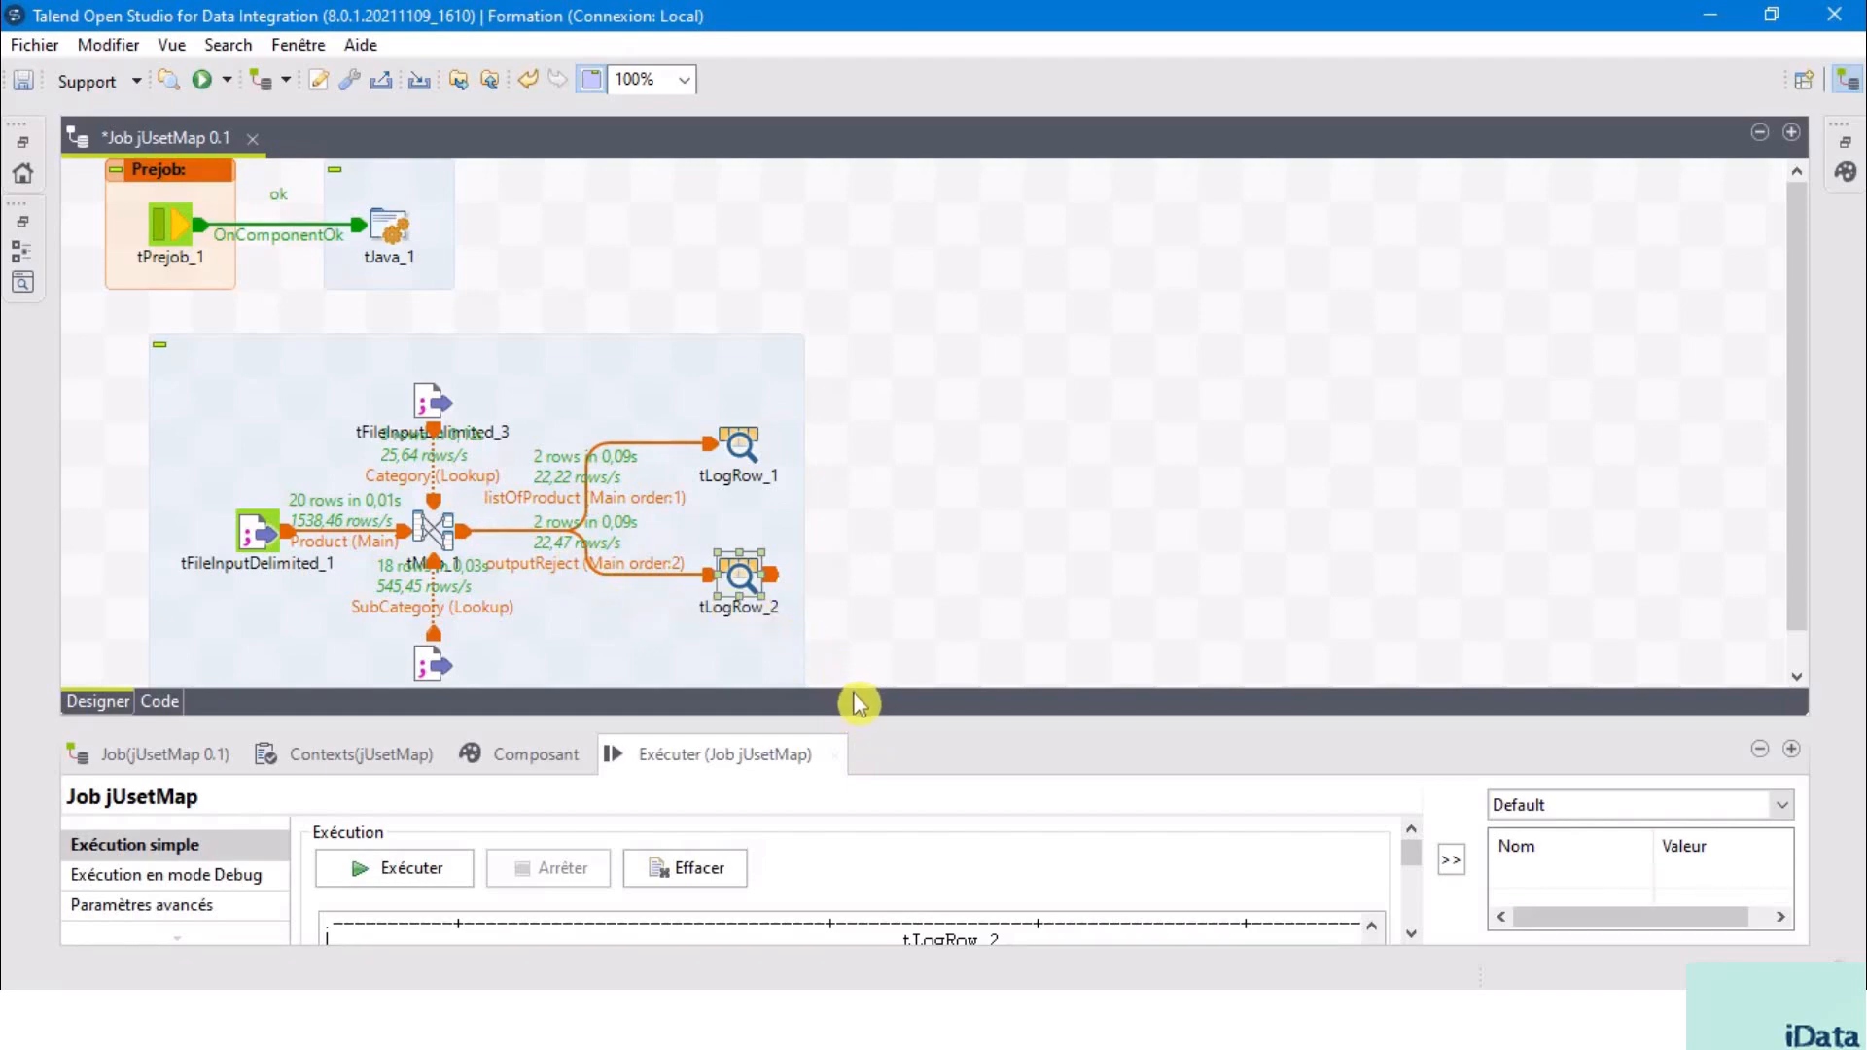
{"action": "left_click_drag", "start_coordinate": [867, 728], "coordinate": [878, 678]}
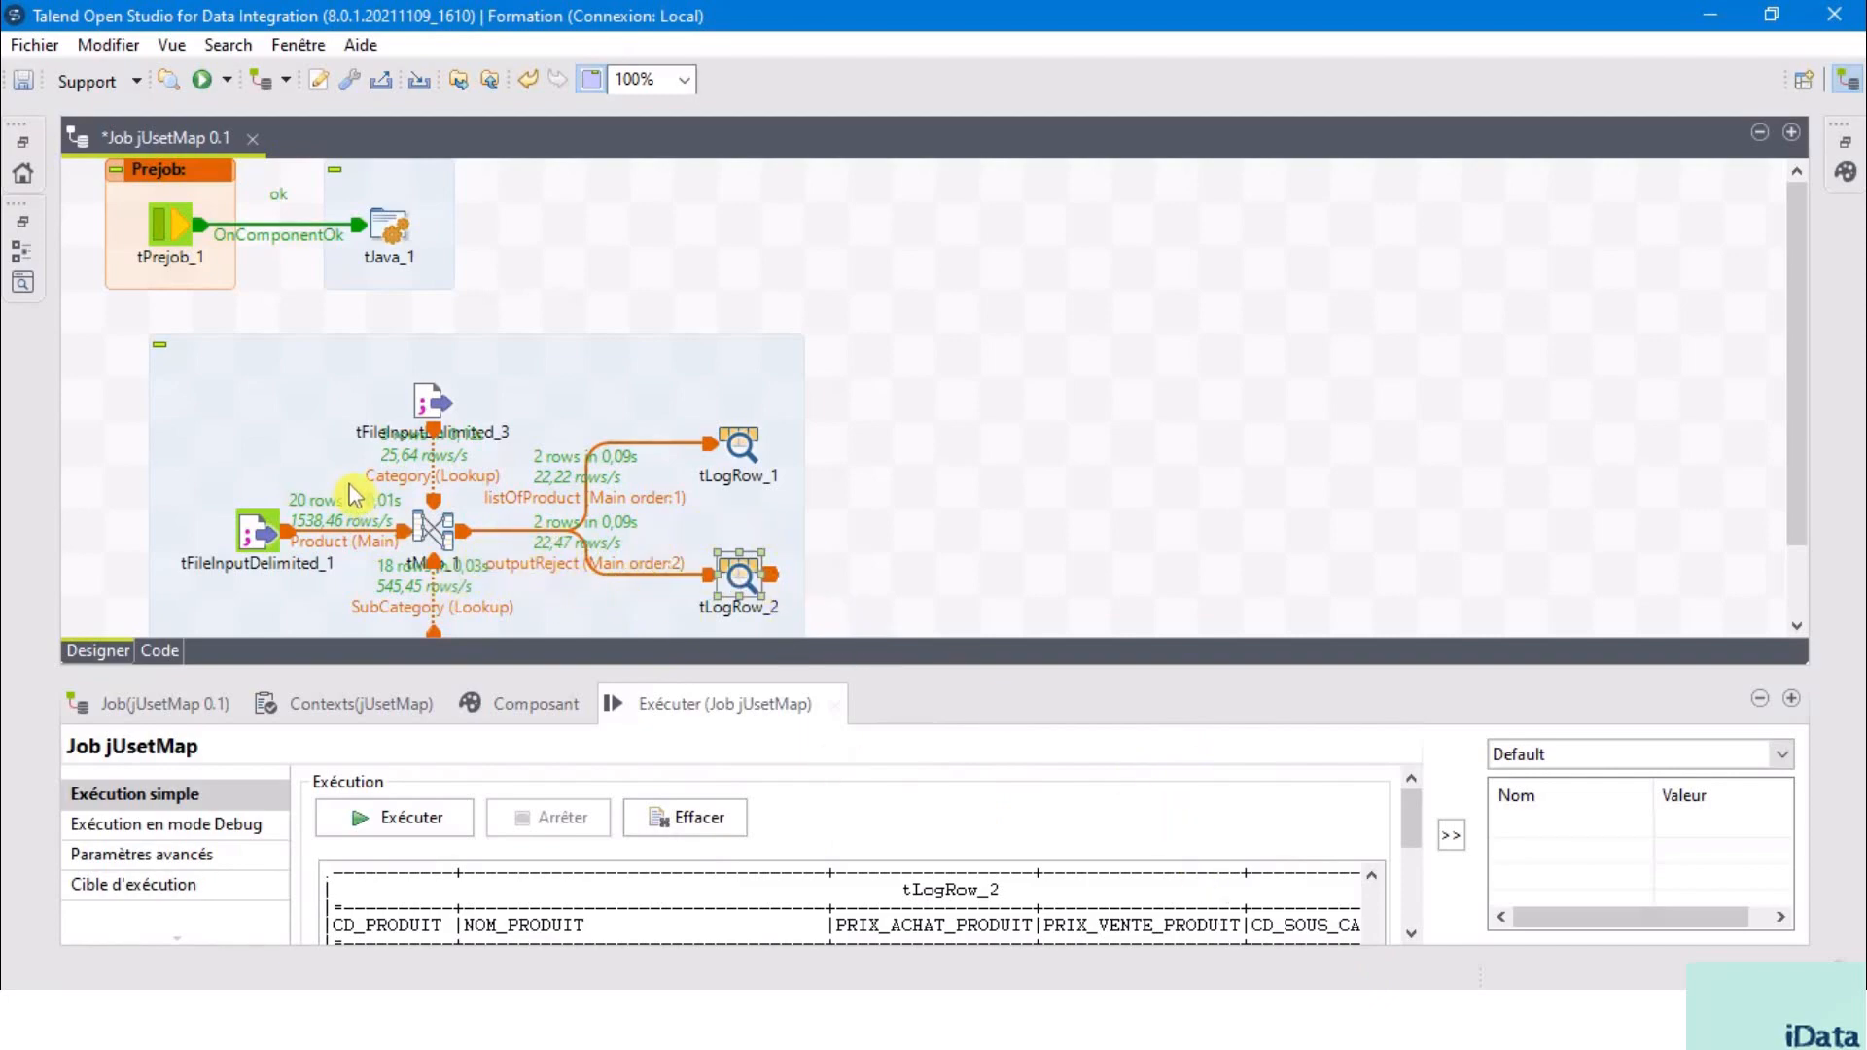
- Reopen the tMap_1 mapping, collapse outputReject and add a new output named innerJoinReject
{"action": "double_click", "coordinate": [435, 543]}
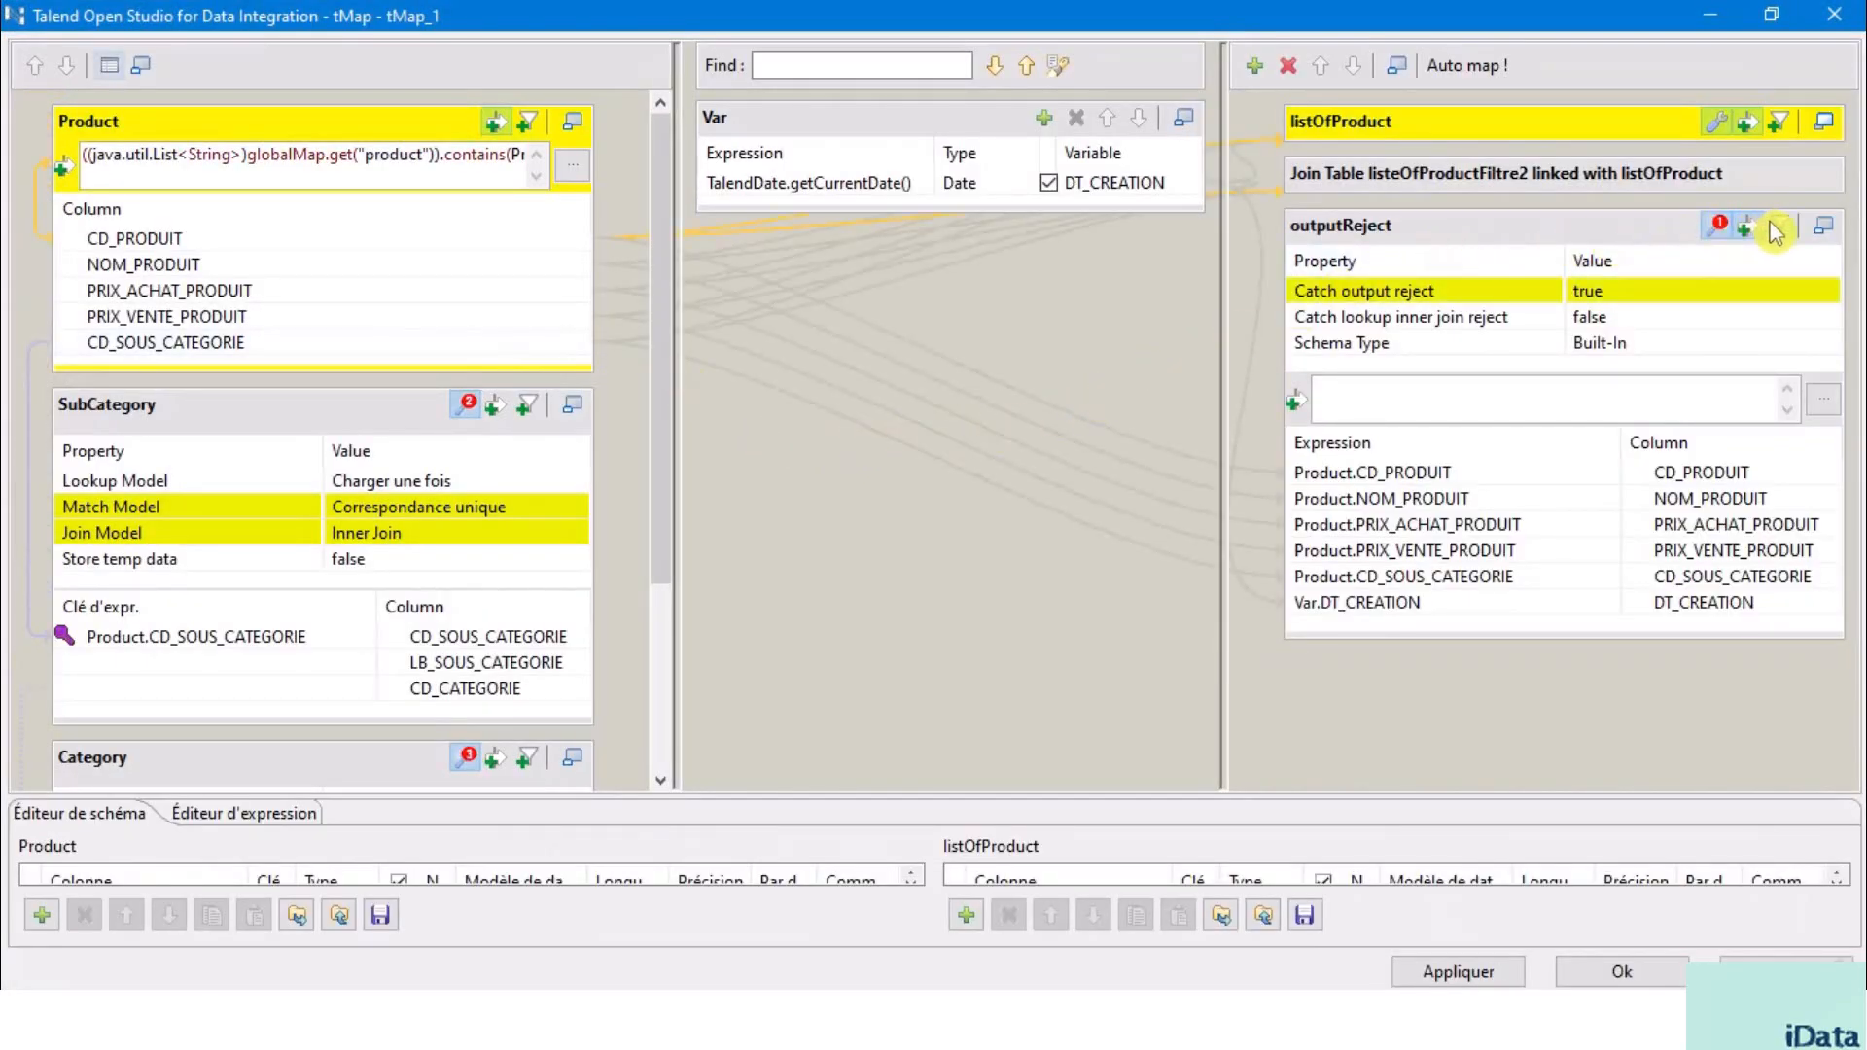
{"action": "left_click", "coordinate": [1825, 229]}
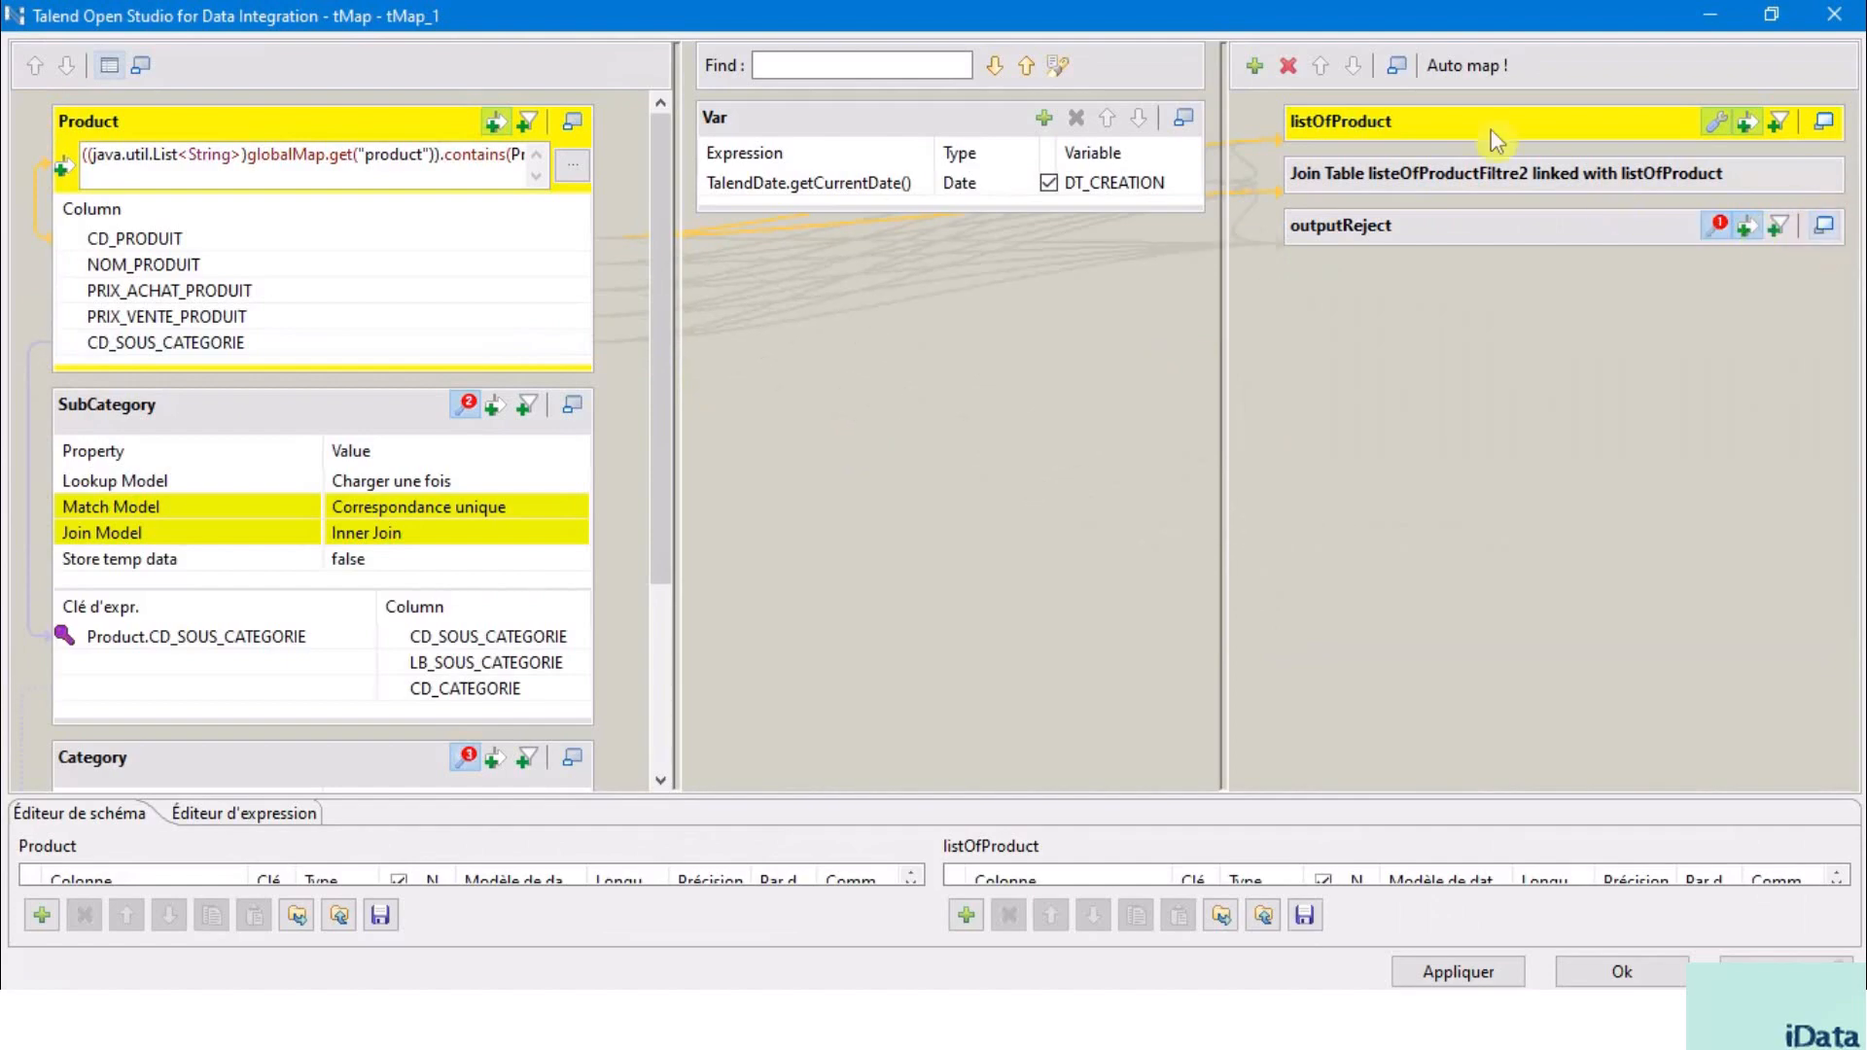
{"action": "left_click", "coordinate": [1255, 65]}
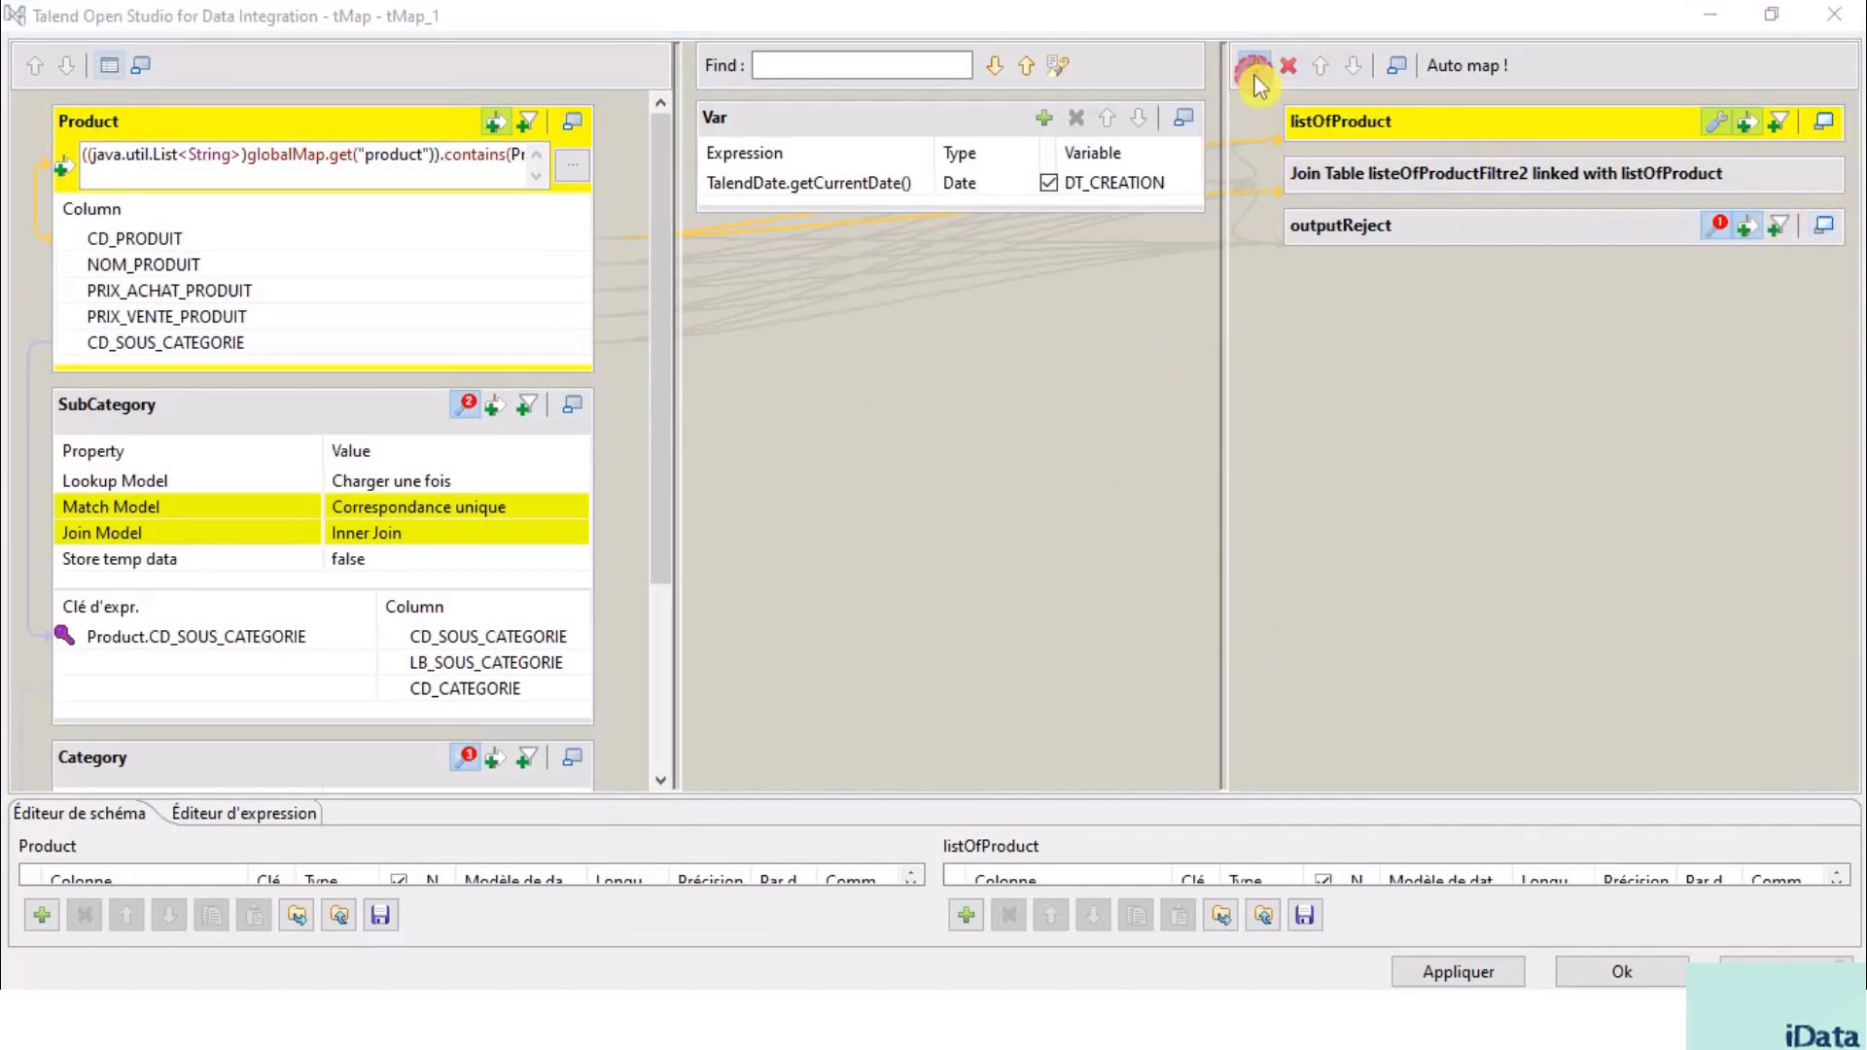
{"action": "double_click", "coordinate": [881, 409]}
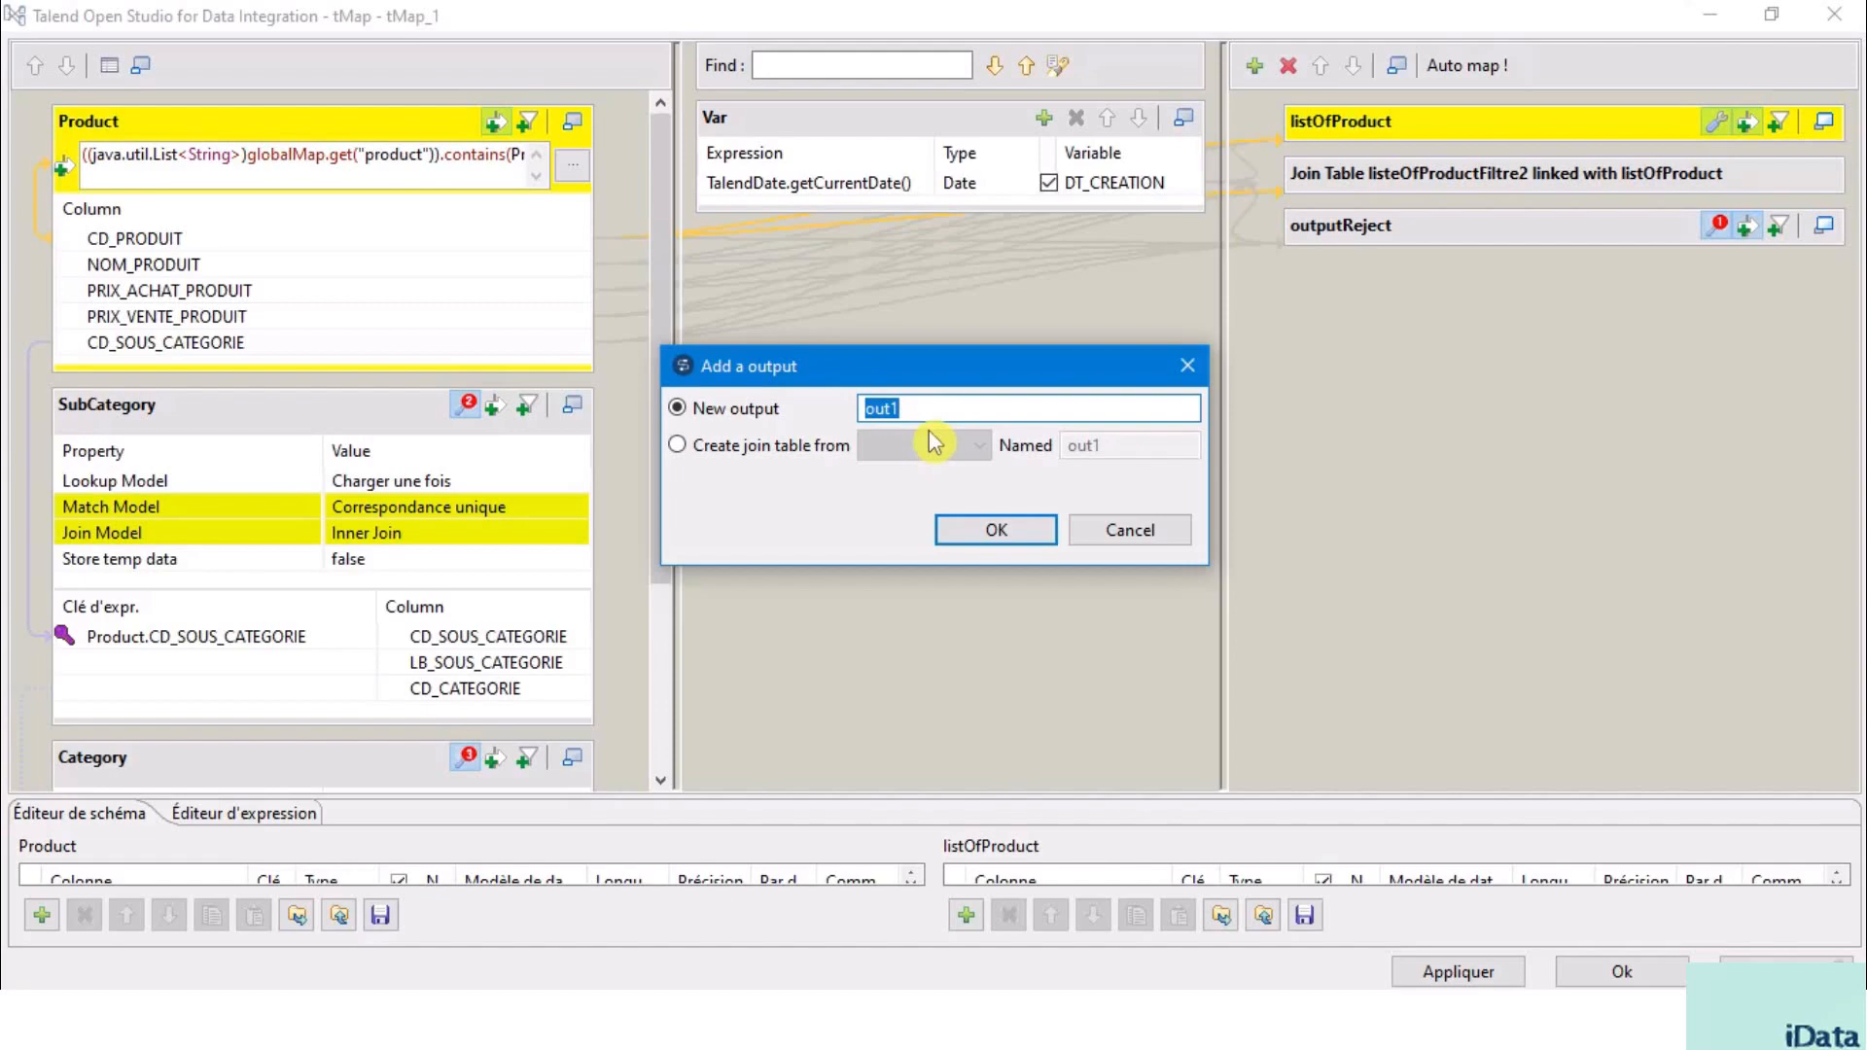
{"action": "type", "text": "innerJoinReject"}
{"action": "left_click", "coordinate": [985, 531]}
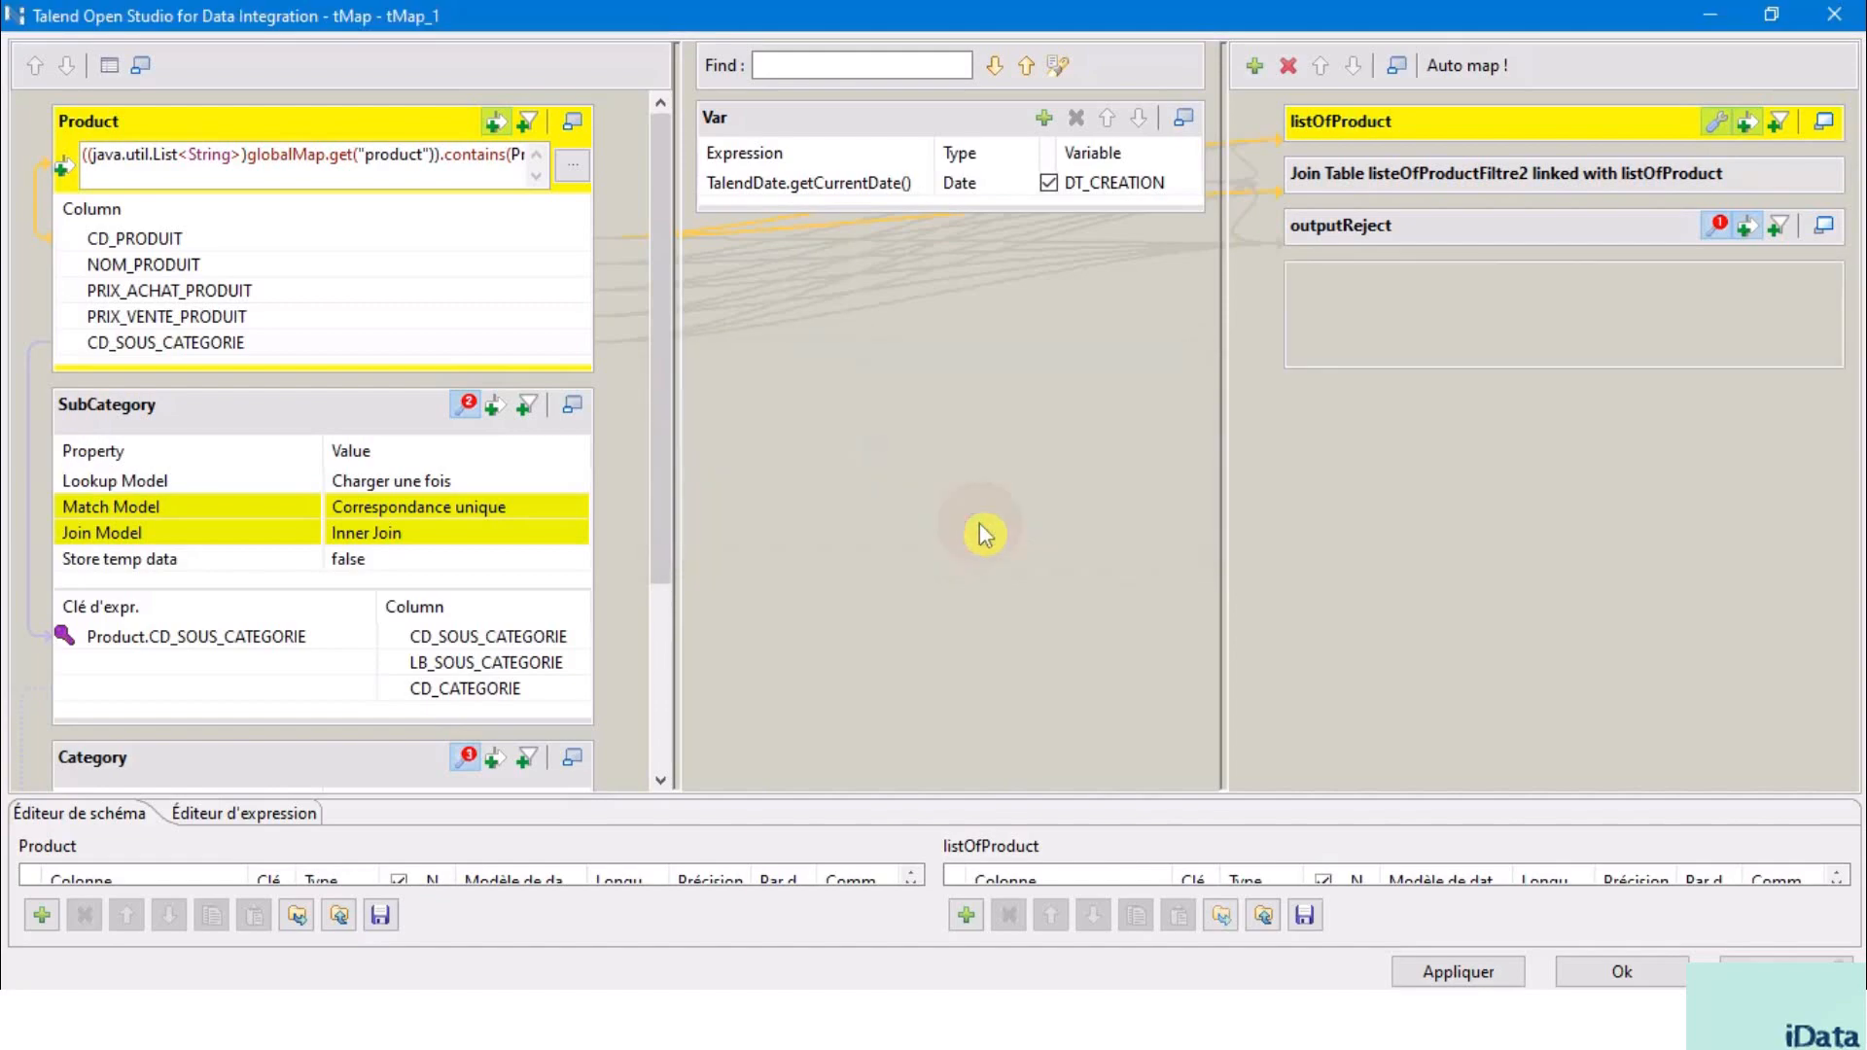
- Copy all outputReject columns, from CD_PRODUIT to DT_CREATION, into innerJoinReject and collapse outputReject again
{"action": "left_click", "coordinate": [1826, 231]}
{"action": "left_click", "coordinate": [1712, 471]}
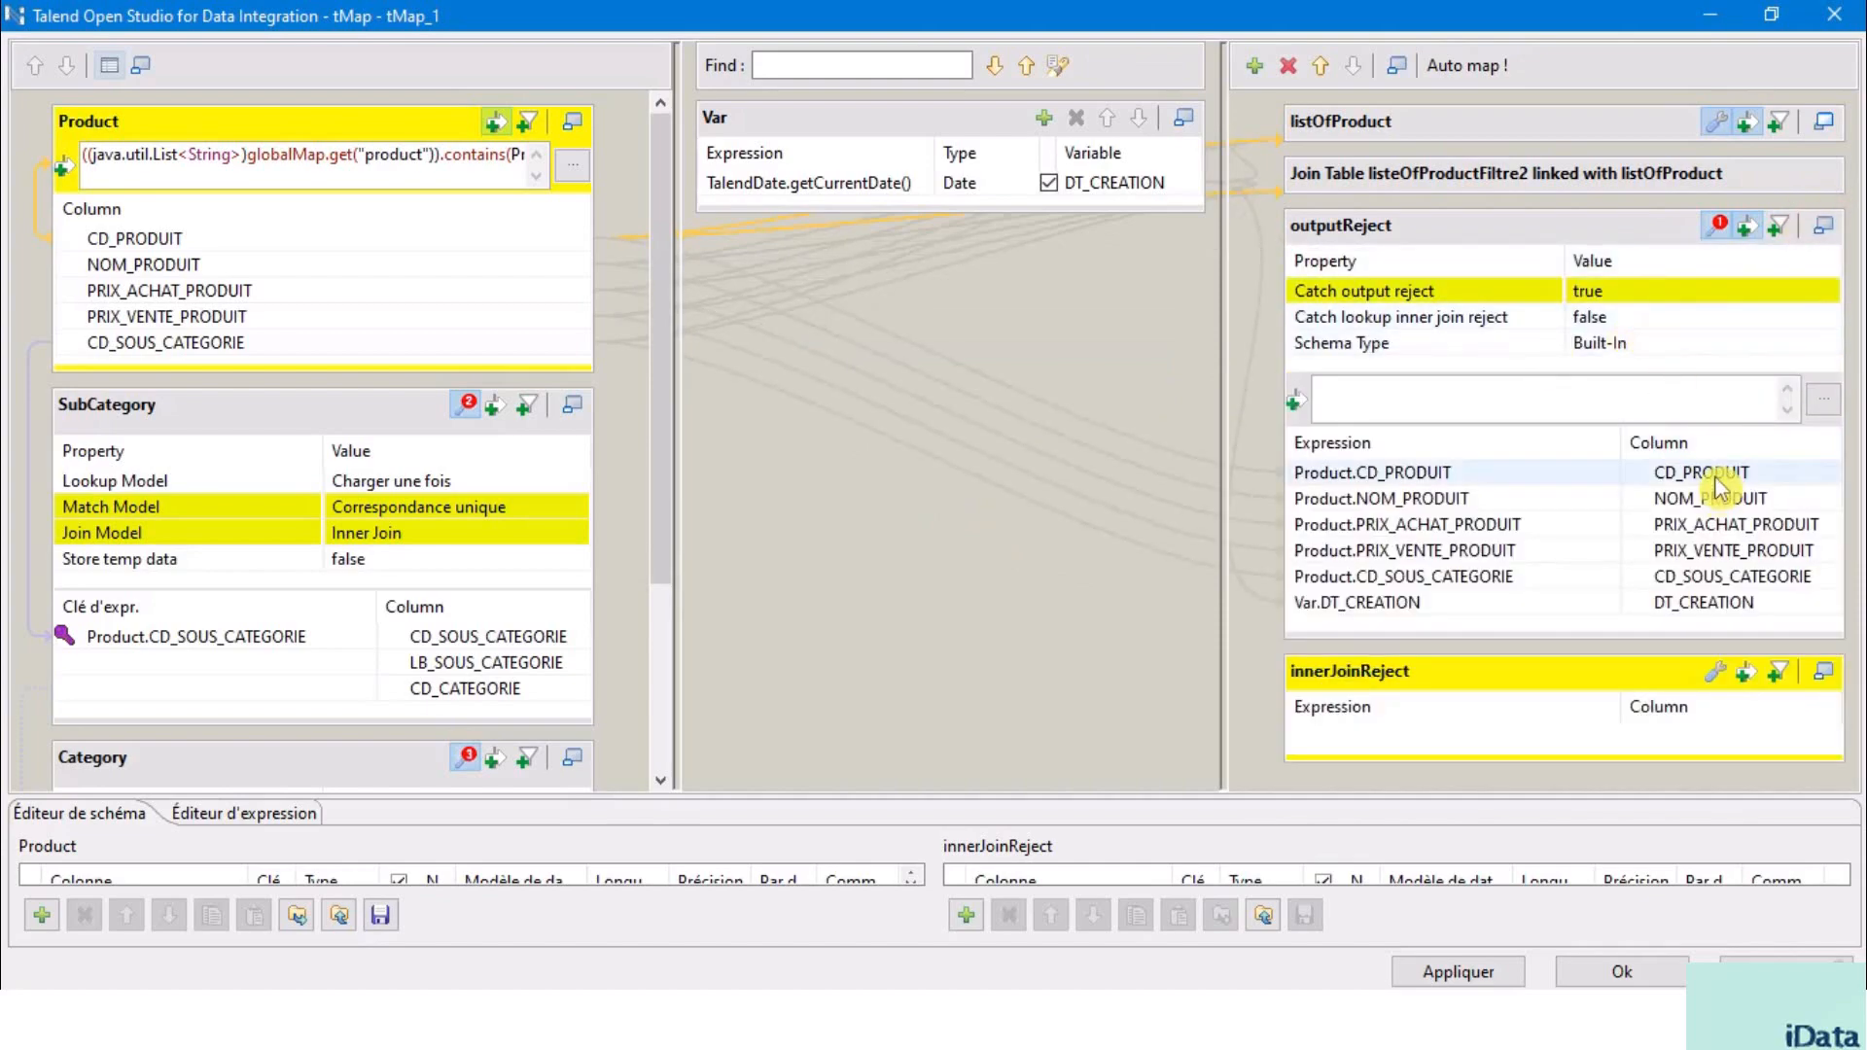
{"action": "left_click", "coordinate": [1711, 604], "text": "shift"}
{"action": "left_click_drag", "start_coordinate": [1701, 610], "coordinate": [1632, 743]}
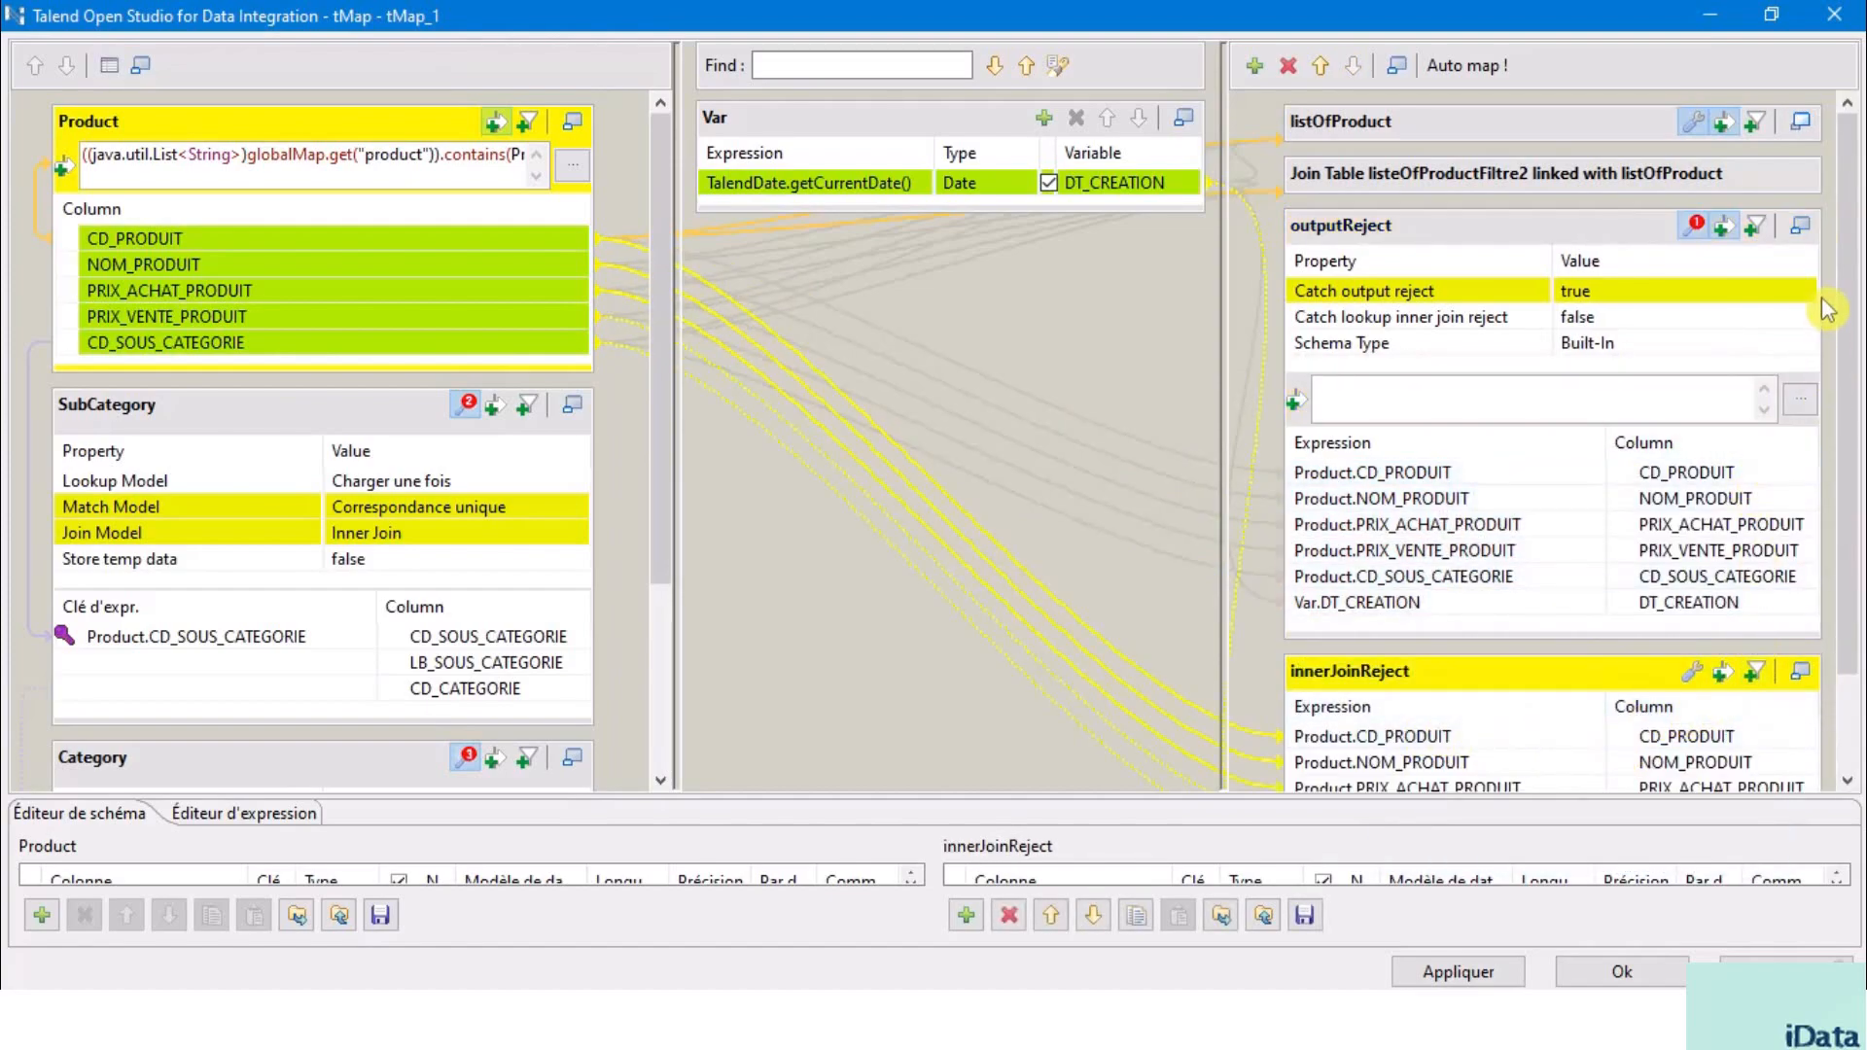
{"action": "left_click", "coordinate": [1800, 225]}
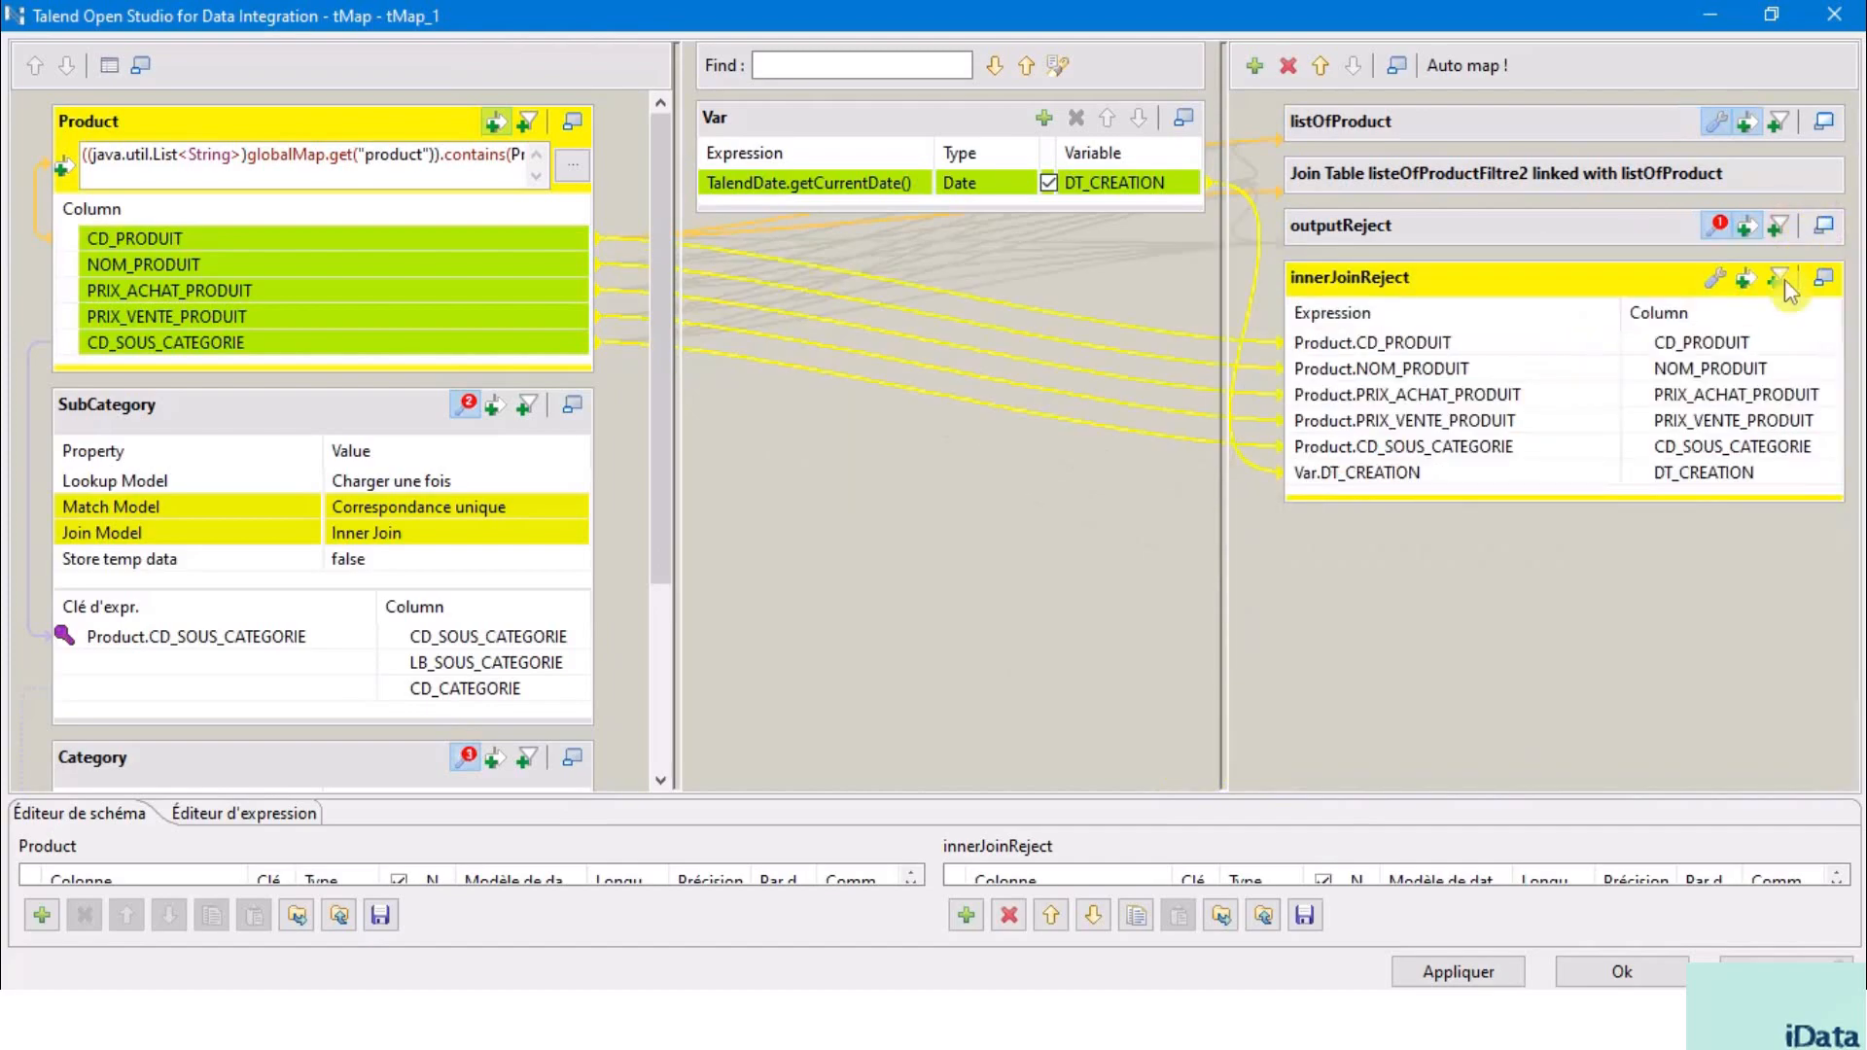
- Set innerJoinReject's Catch lookup inner join reject property to true and confirm the mapping
{"action": "left_click", "coordinate": [1717, 280]}
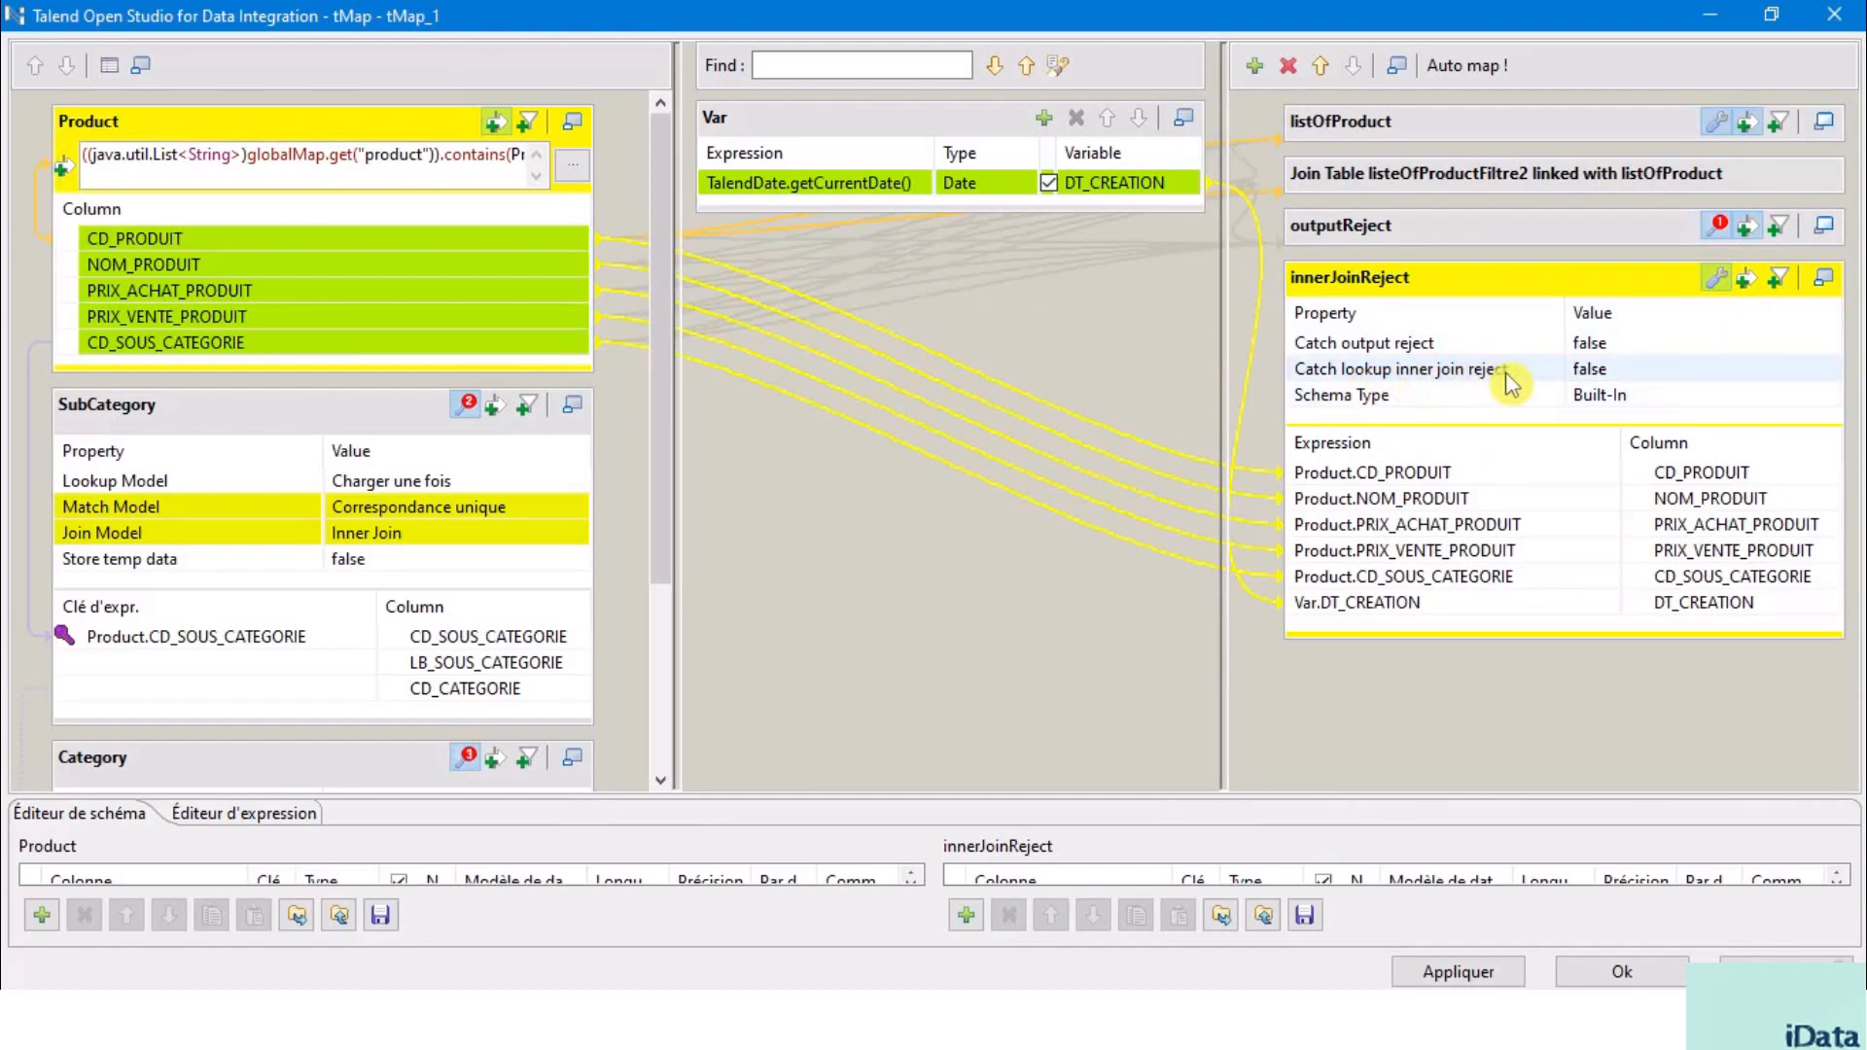
{"action": "left_click", "coordinate": [1600, 374]}
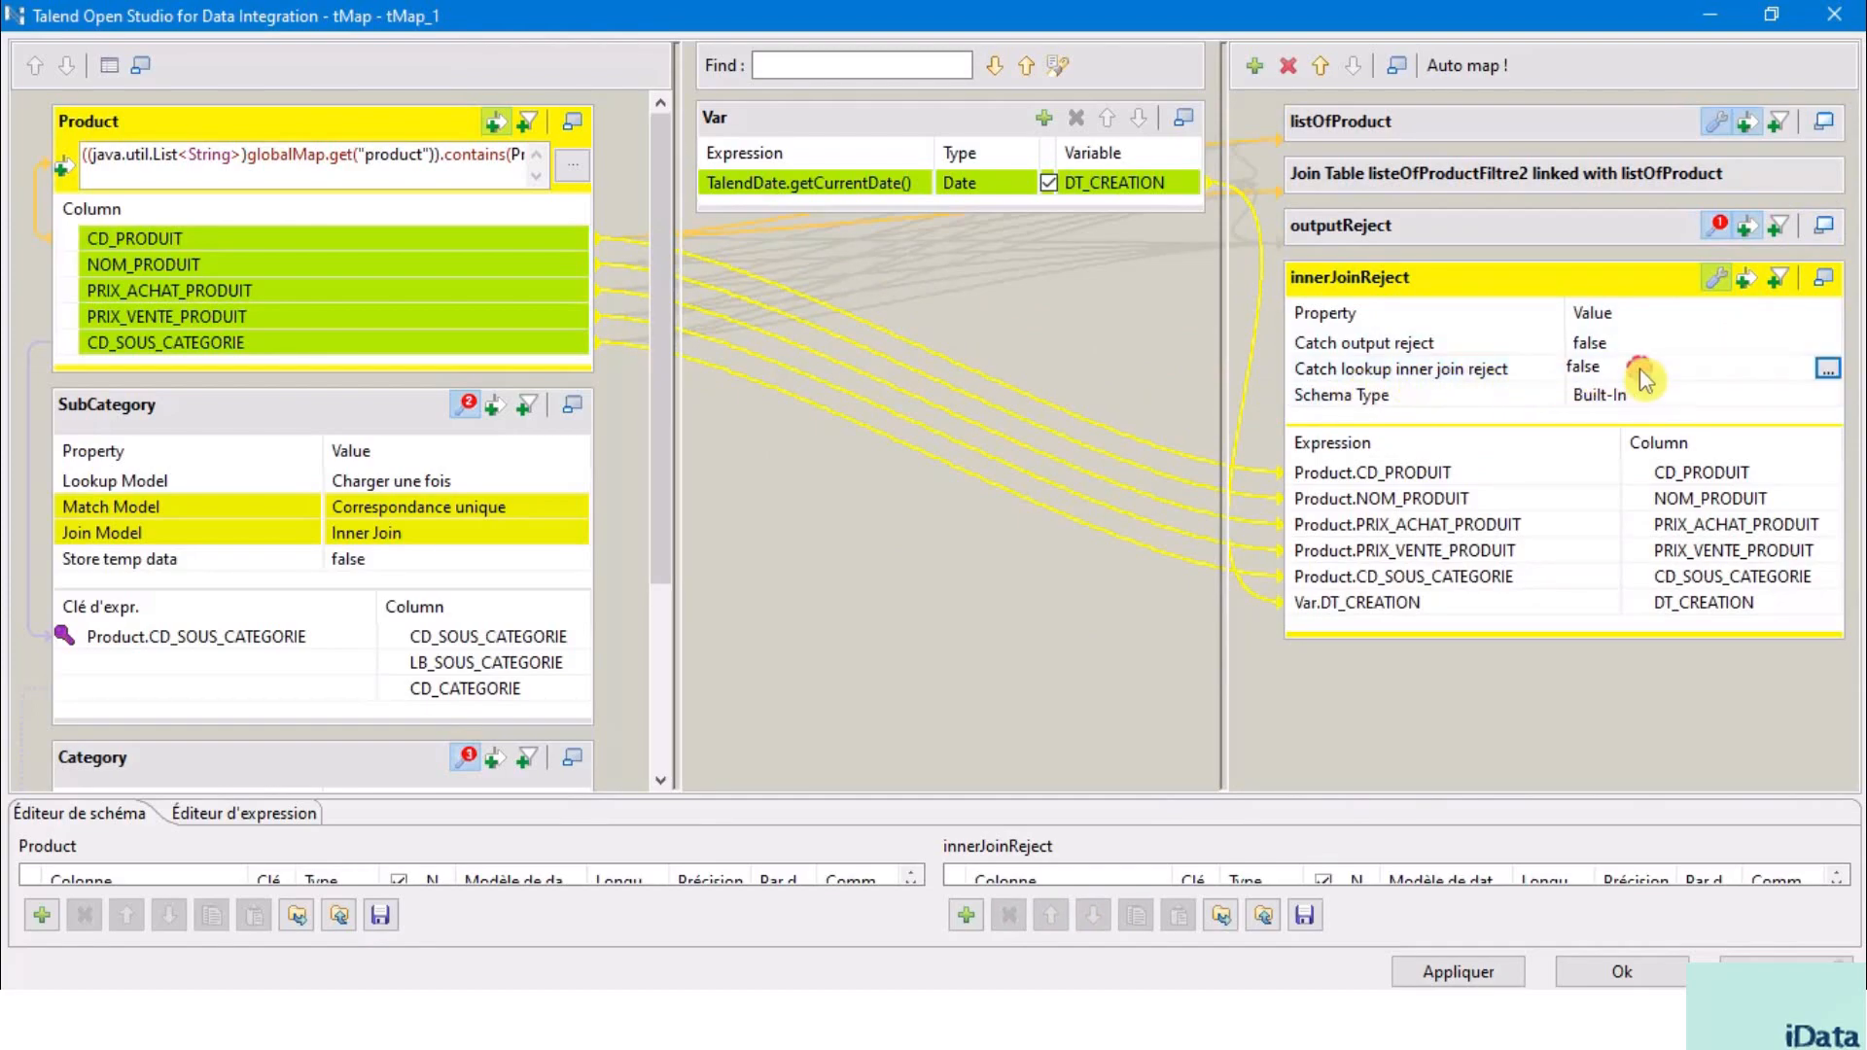
{"action": "left_click", "coordinate": [1829, 375]}
{"action": "left_click", "coordinate": [886, 416]}
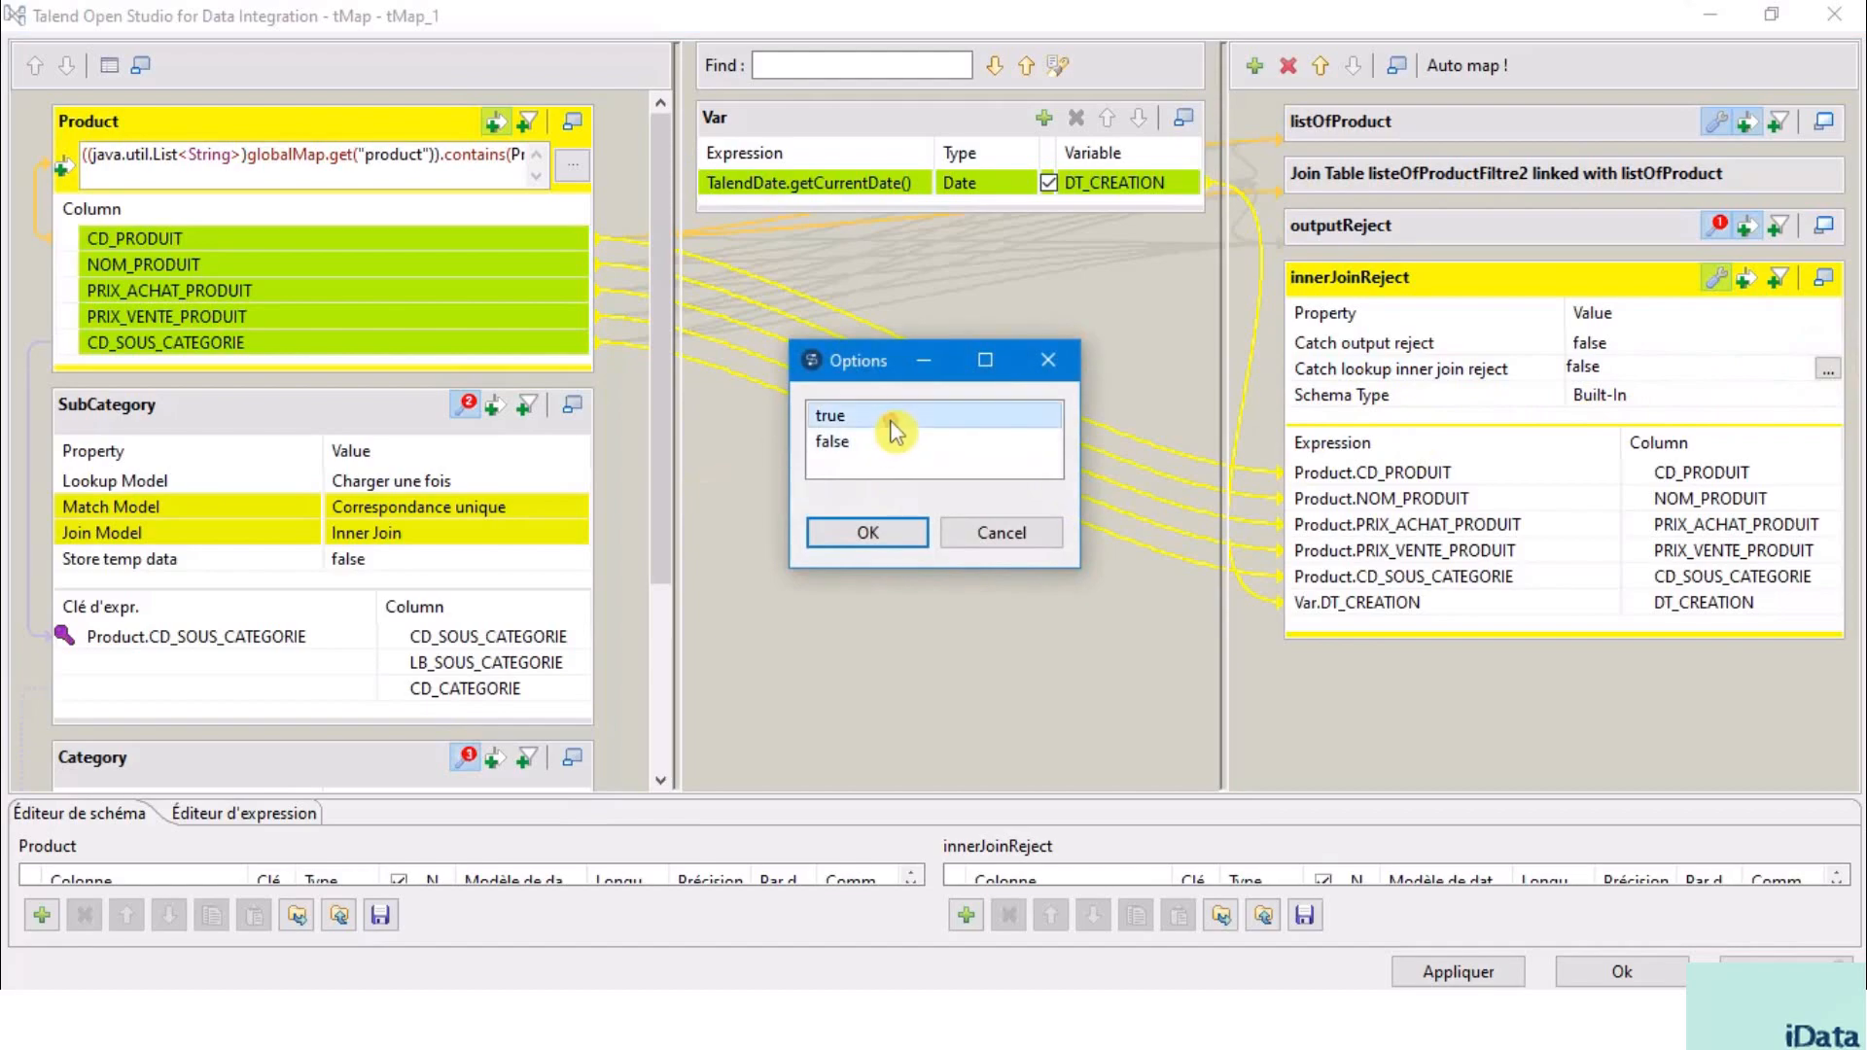
{"action": "left_click", "coordinate": [885, 533]}
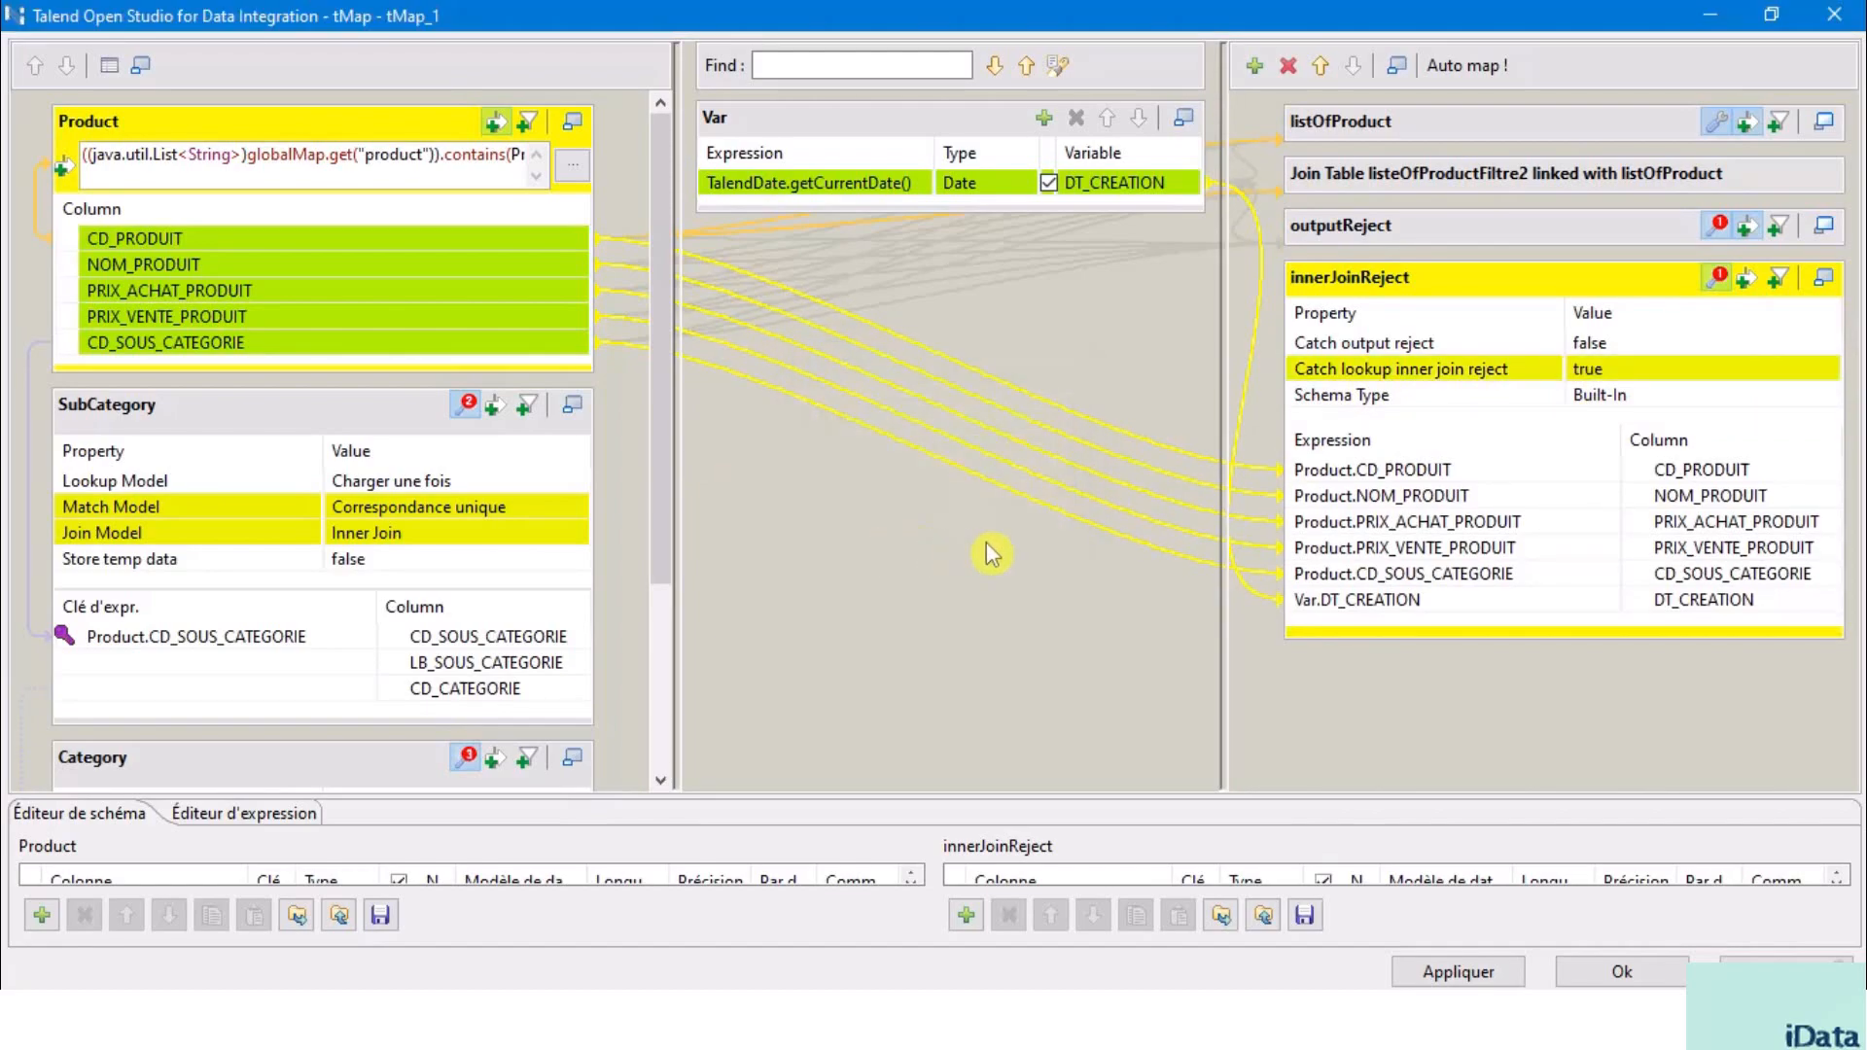
{"action": "left_click", "coordinate": [1624, 973]}
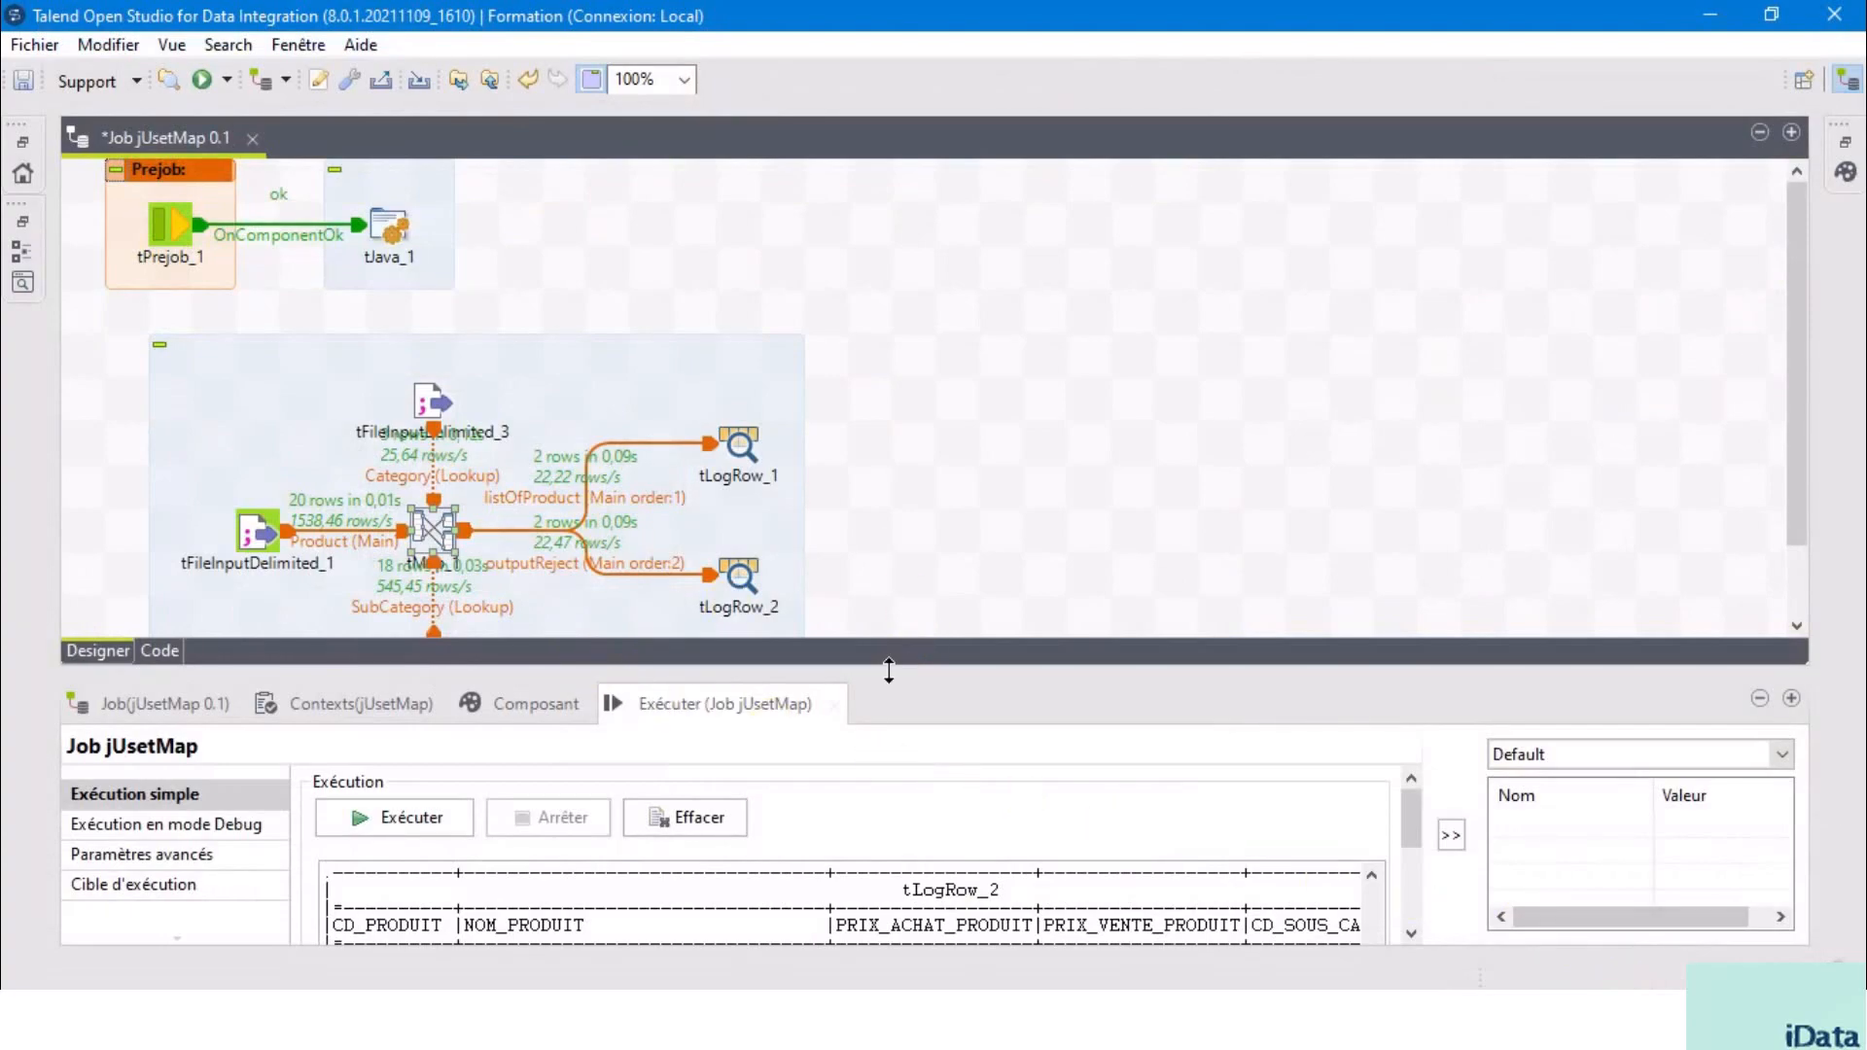
- Enlarge the design area, add a third tLogRow component and place it below tLogRow_2
{"action": "left_click_drag", "start_coordinate": [888, 667], "coordinate": [891, 749]}
{"action": "left_click", "coordinate": [967, 528]}
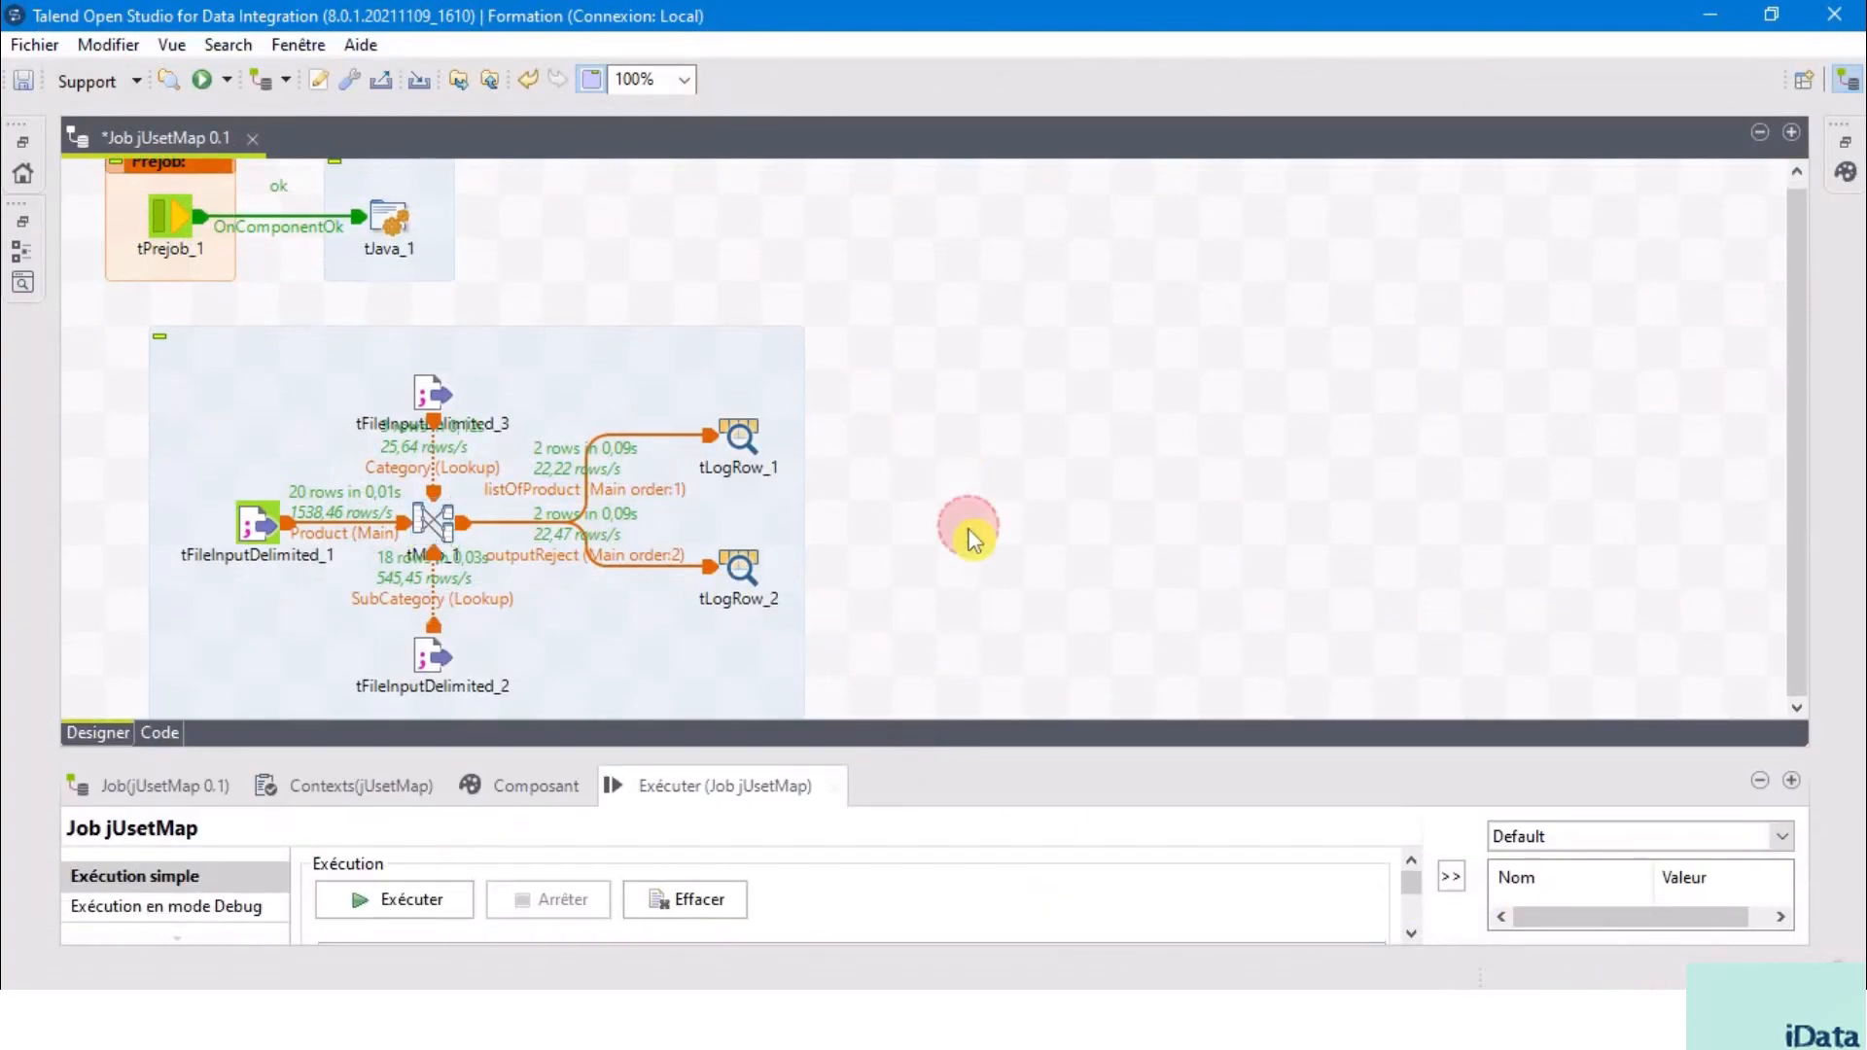
{"action": "type", "text": "tlog"}
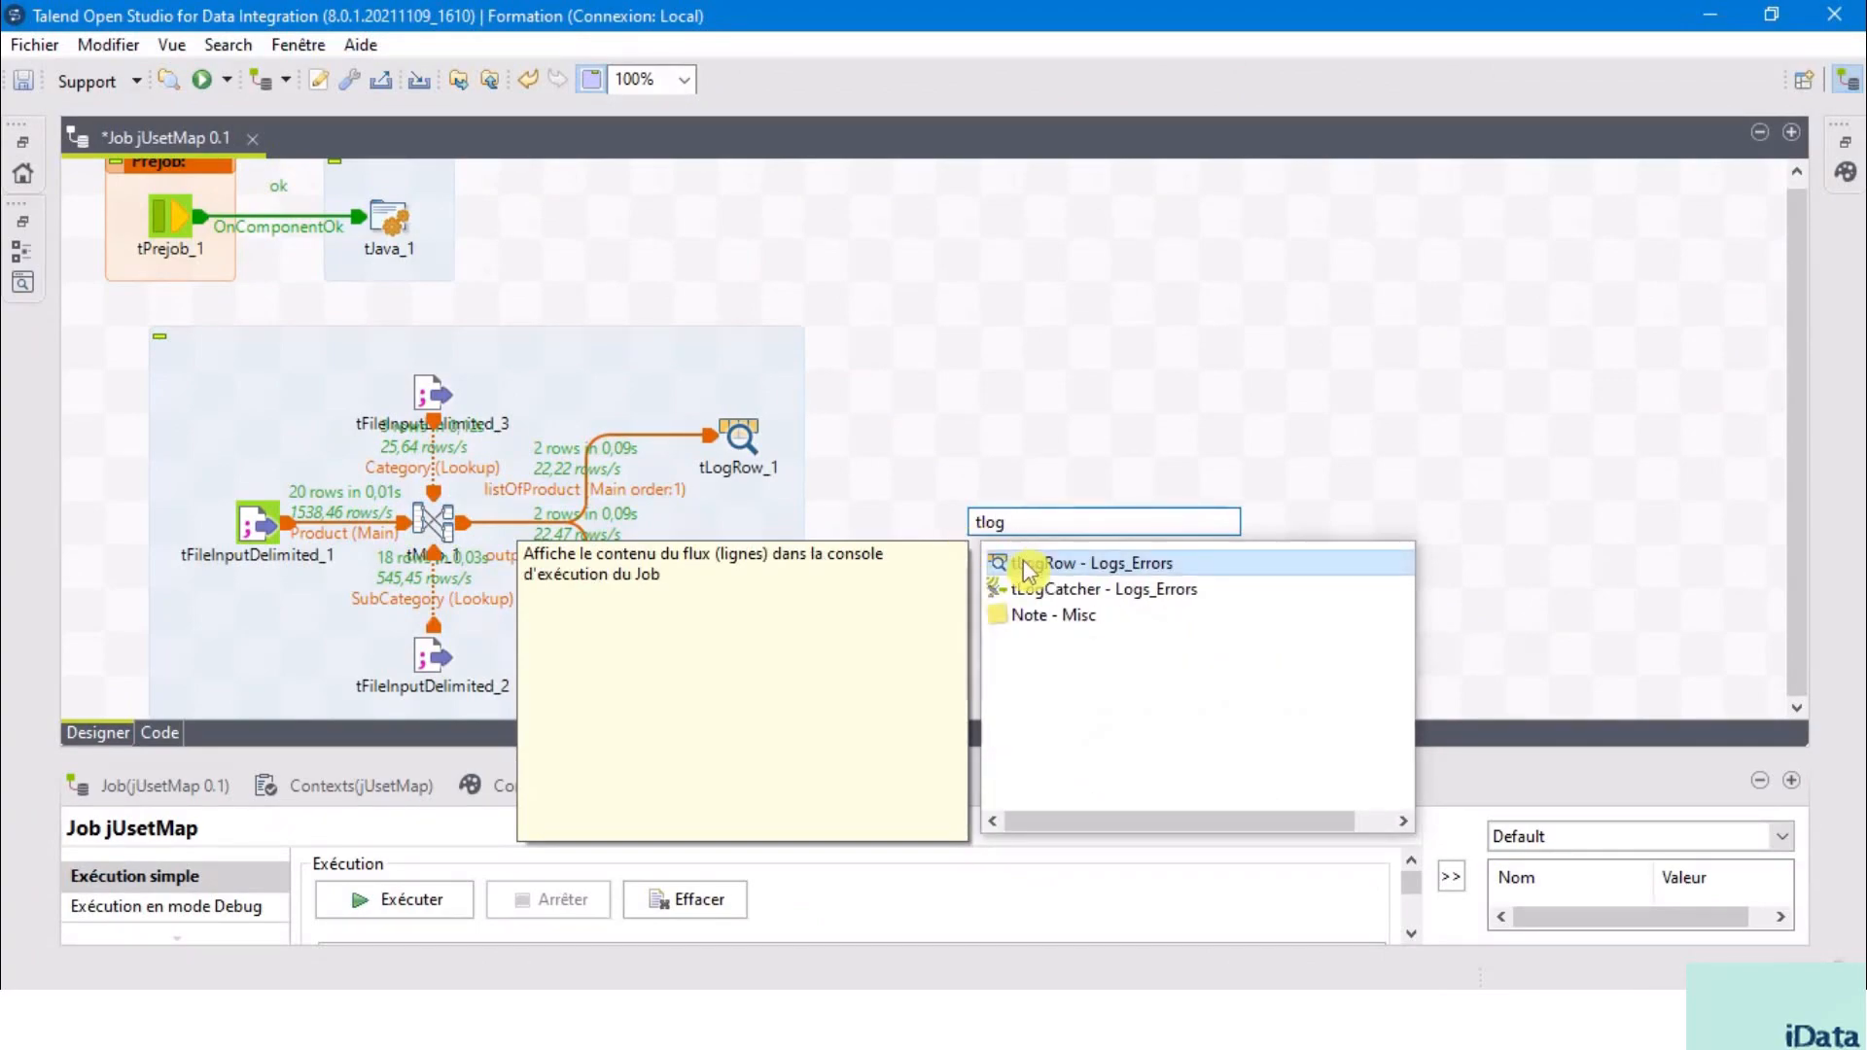
{"action": "double_click", "coordinate": [999, 562]}
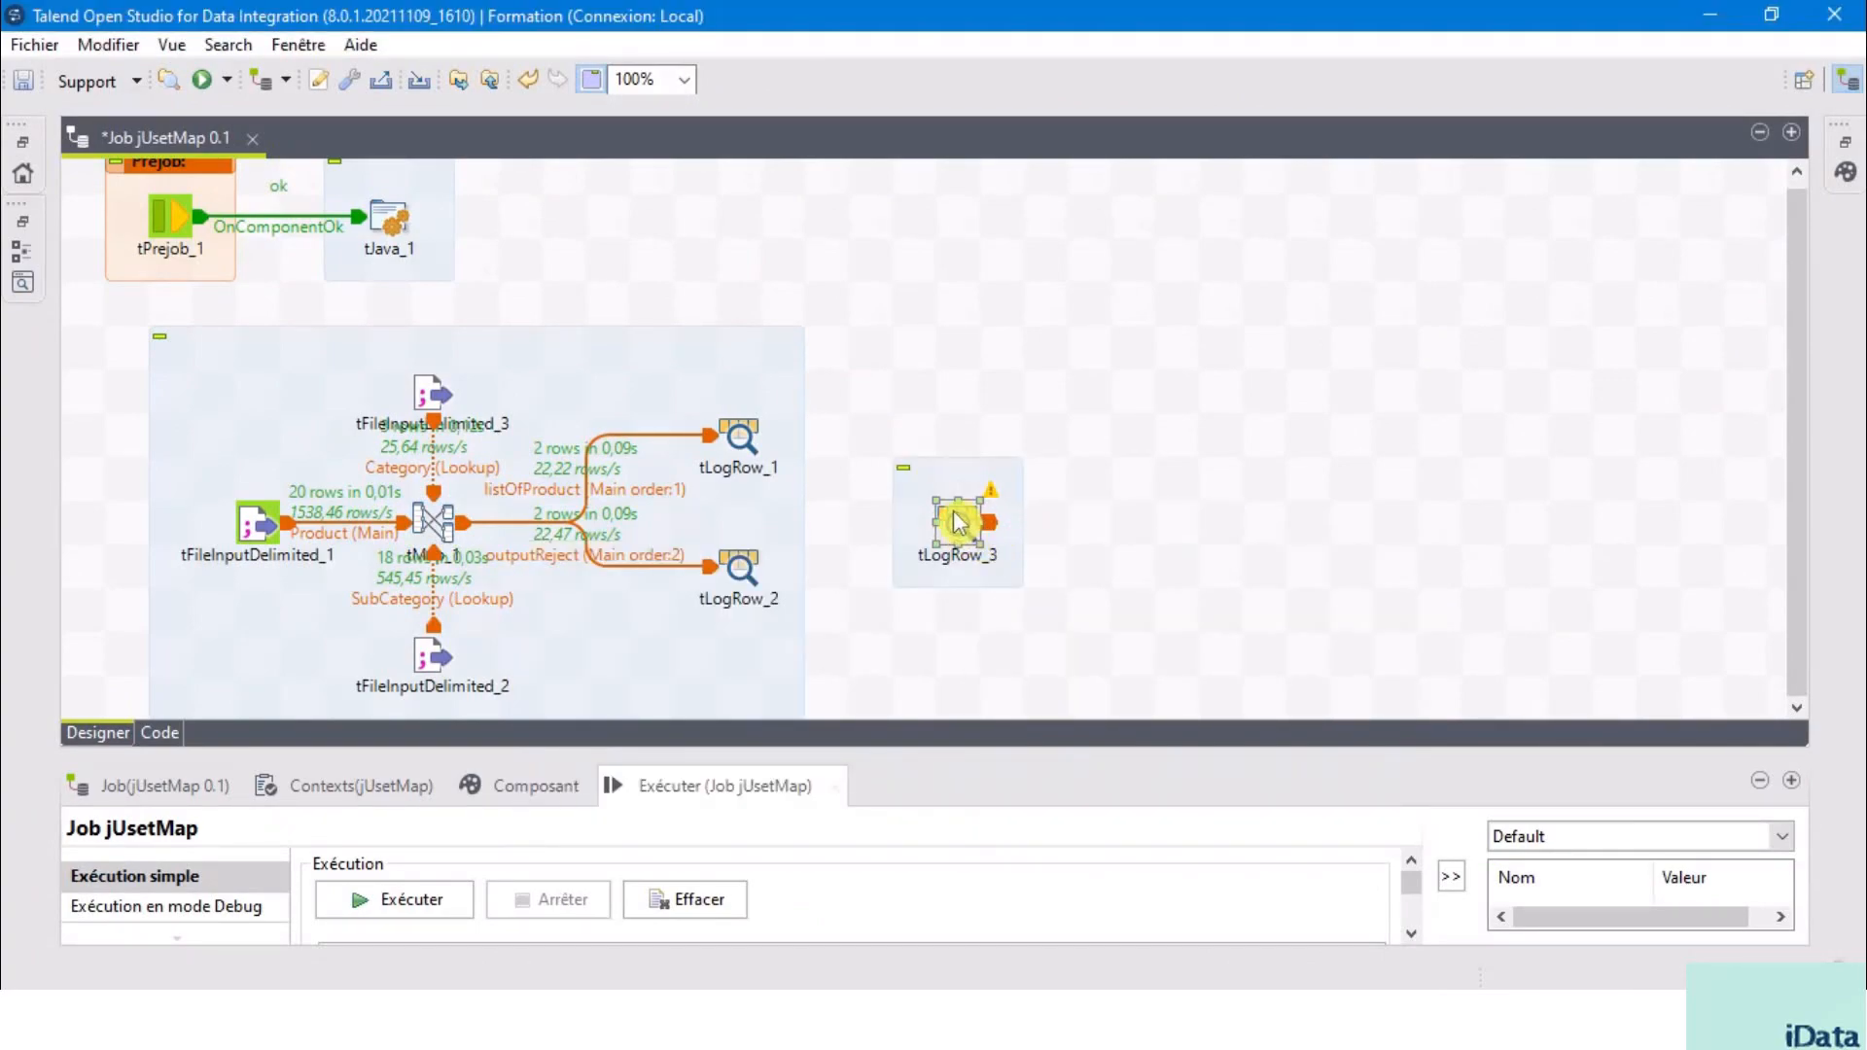
{"action": "left_click_drag", "start_coordinate": [966, 530], "coordinate": [757, 683]}
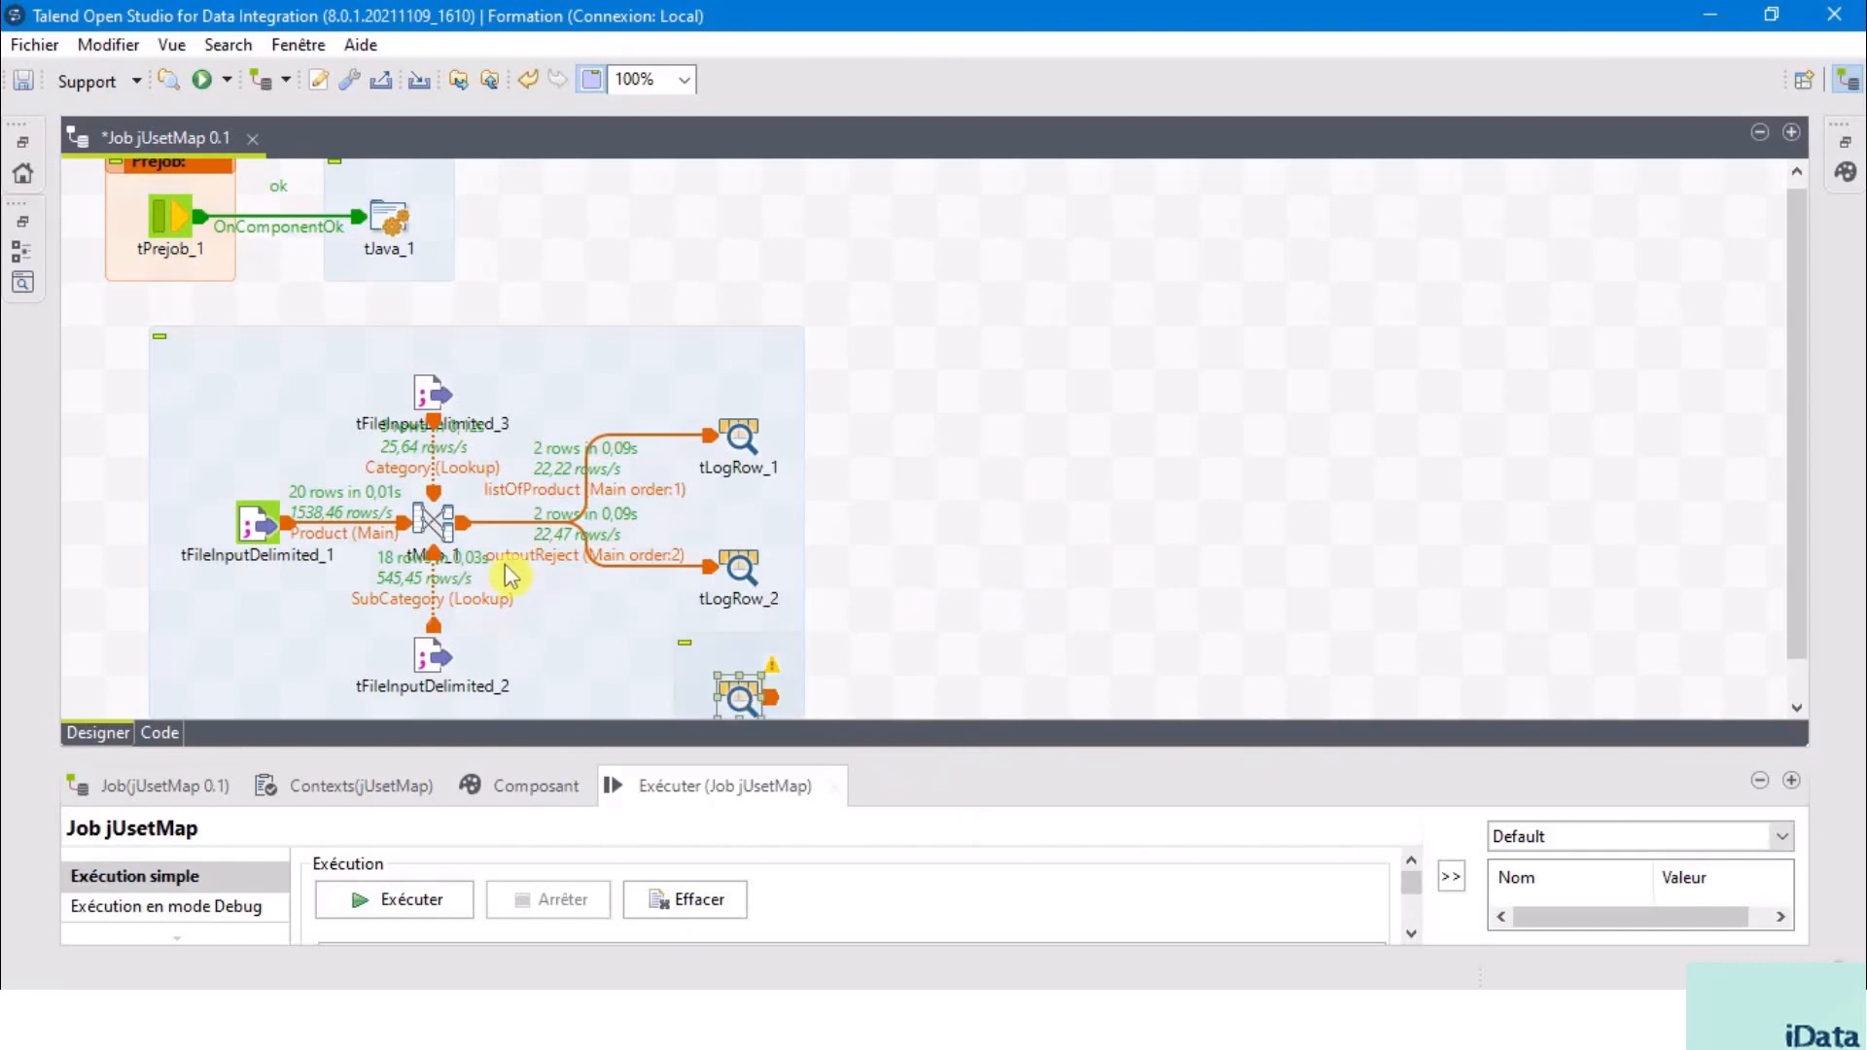
- Link tMap_1's innerJoinReject output to the new tLogRow component
{"action": "right_click", "coordinate": [453, 539]}
{"action": "mouse_move", "coordinate": [492, 535]}
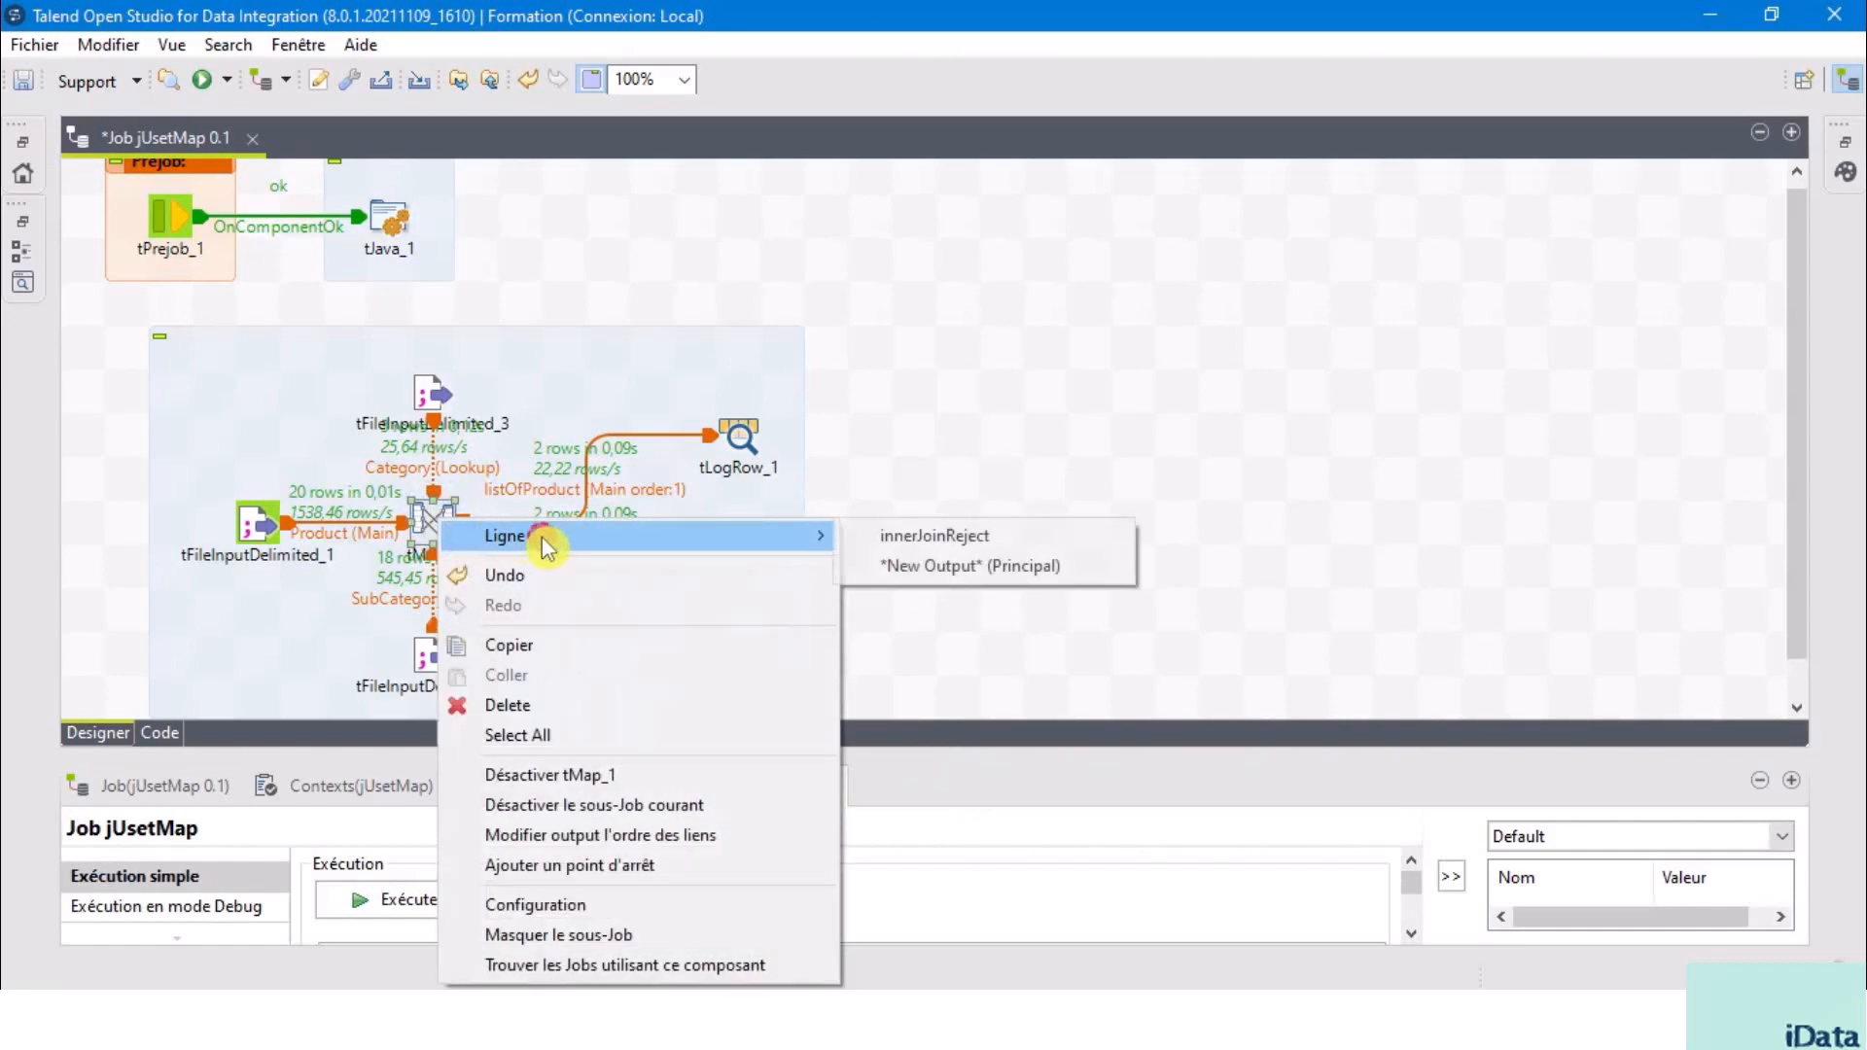
{"action": "left_click", "coordinate": [1012, 538]}
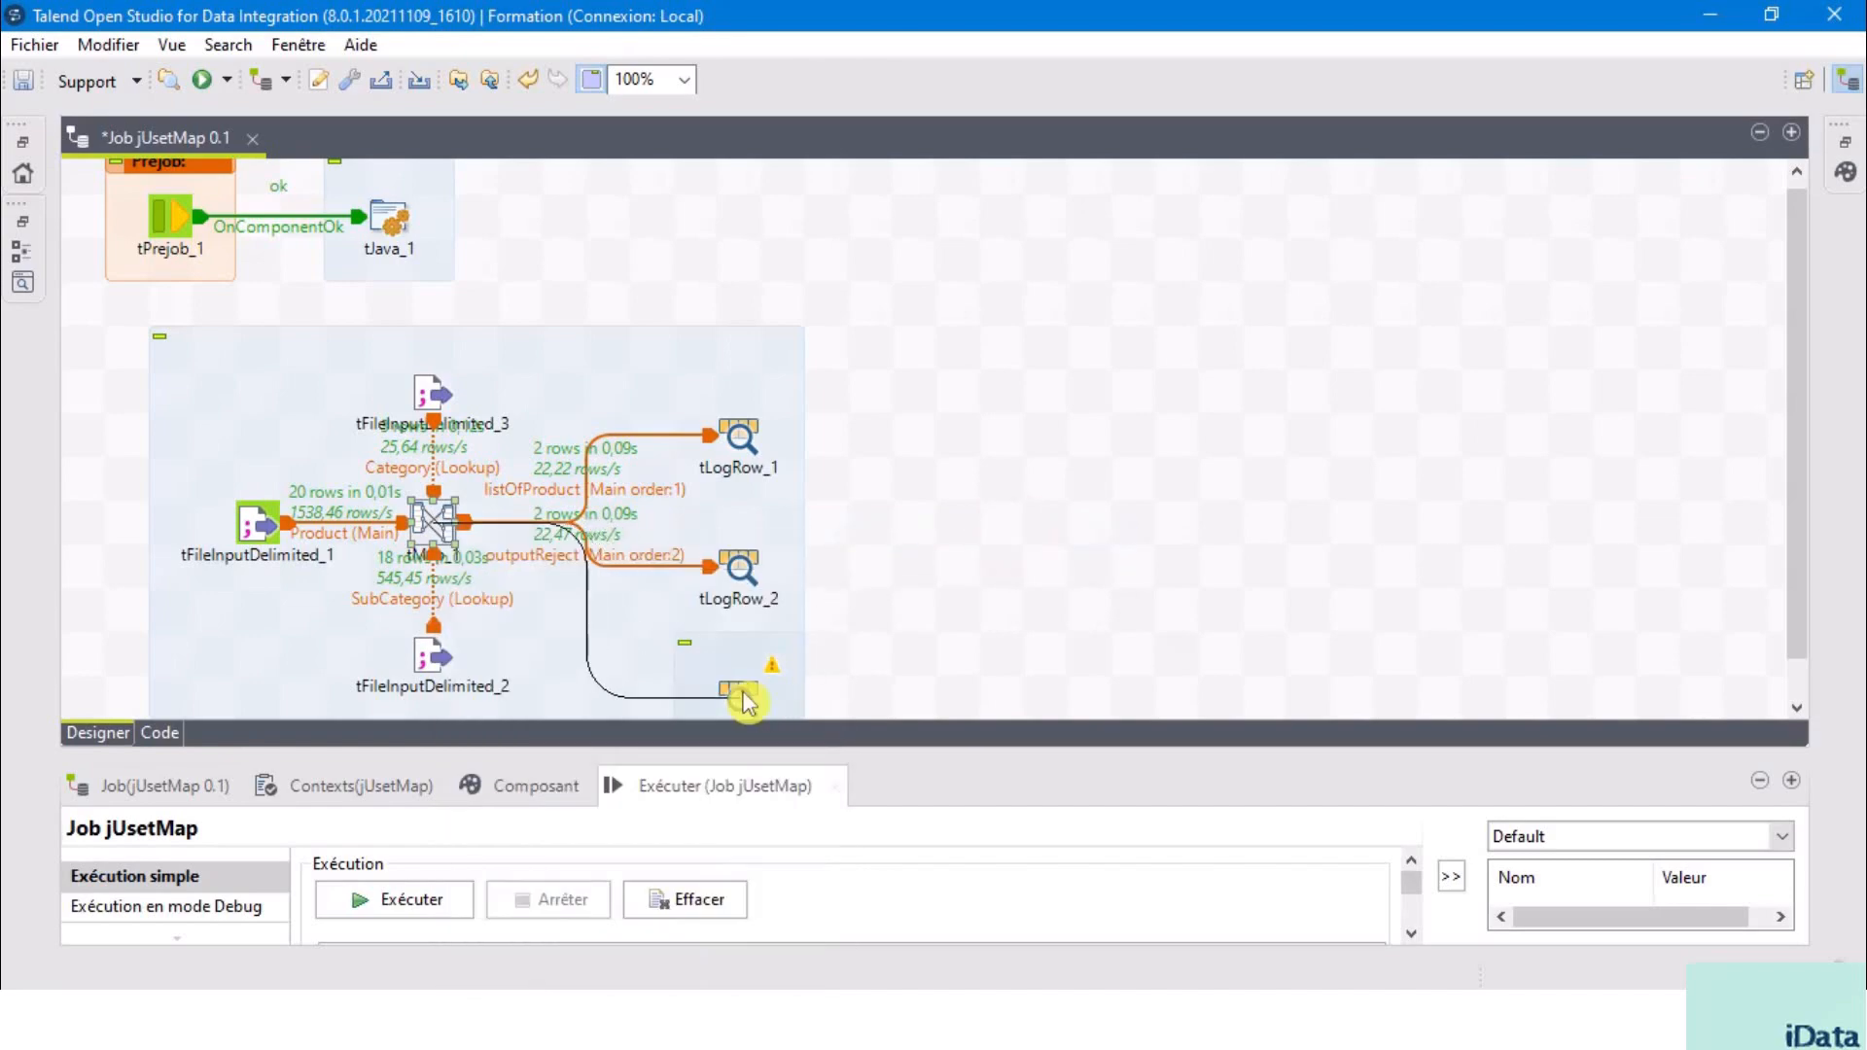
{"action": "left_click", "coordinate": [743, 698]}
{"action": "left_click", "coordinate": [743, 698]}
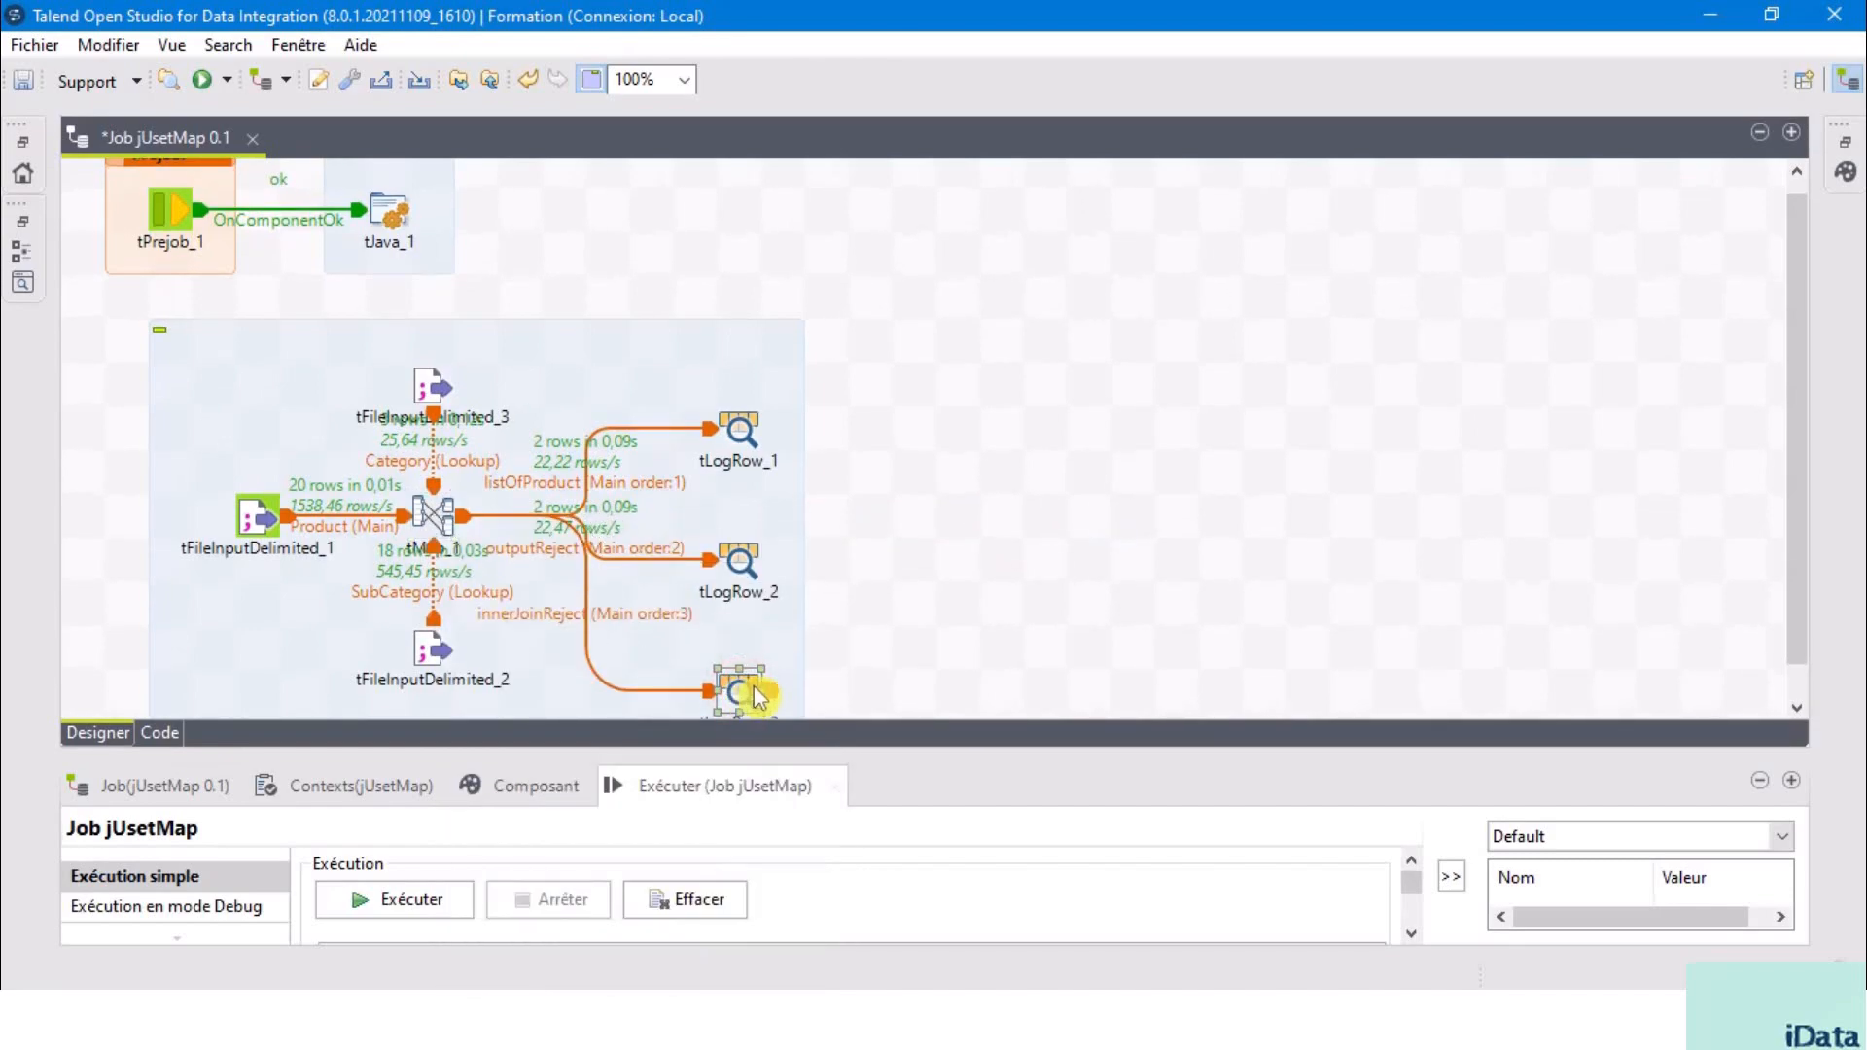
- Set tLogRow_3's display mode to Table and move the component up closer to tLogRow_2
{"action": "left_click", "coordinate": [534, 788]}
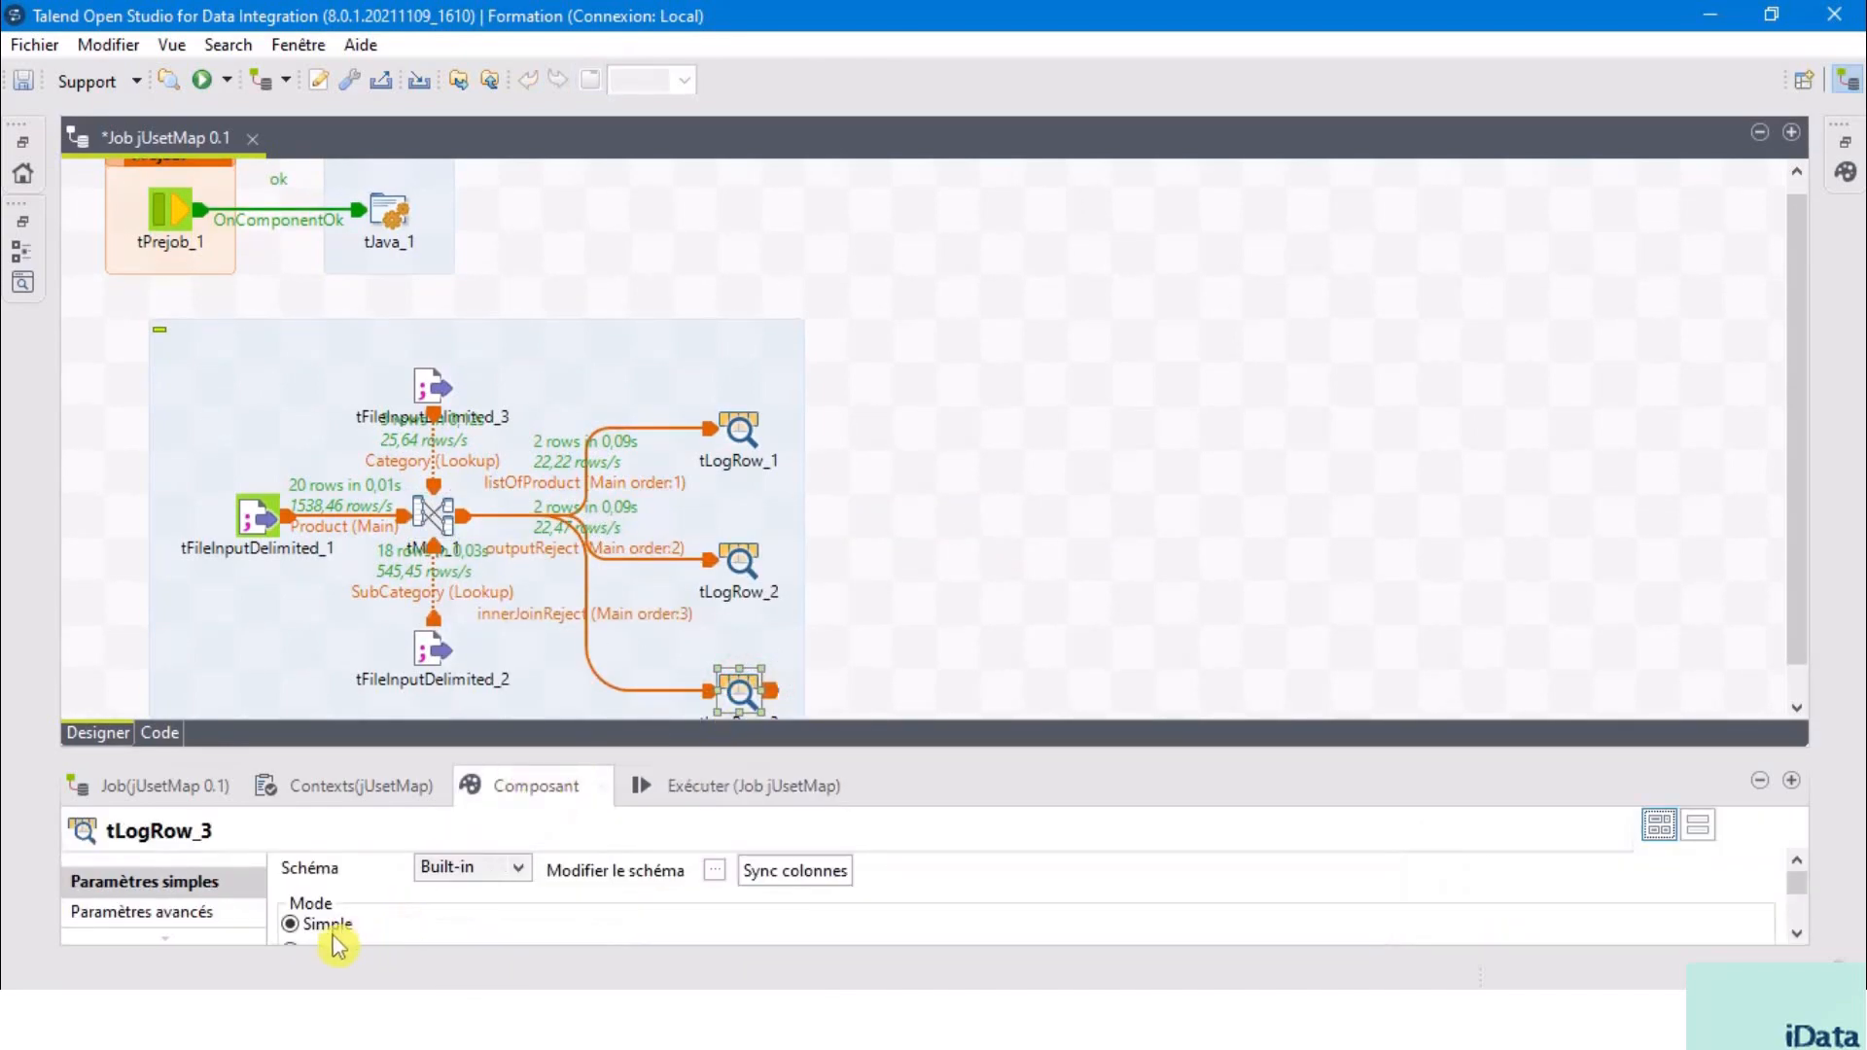
{"action": "scroll", "coordinate": [335, 946], "scroll_direction": "down", "scroll_amount": 1}
{"action": "left_click", "coordinate": [314, 890]}
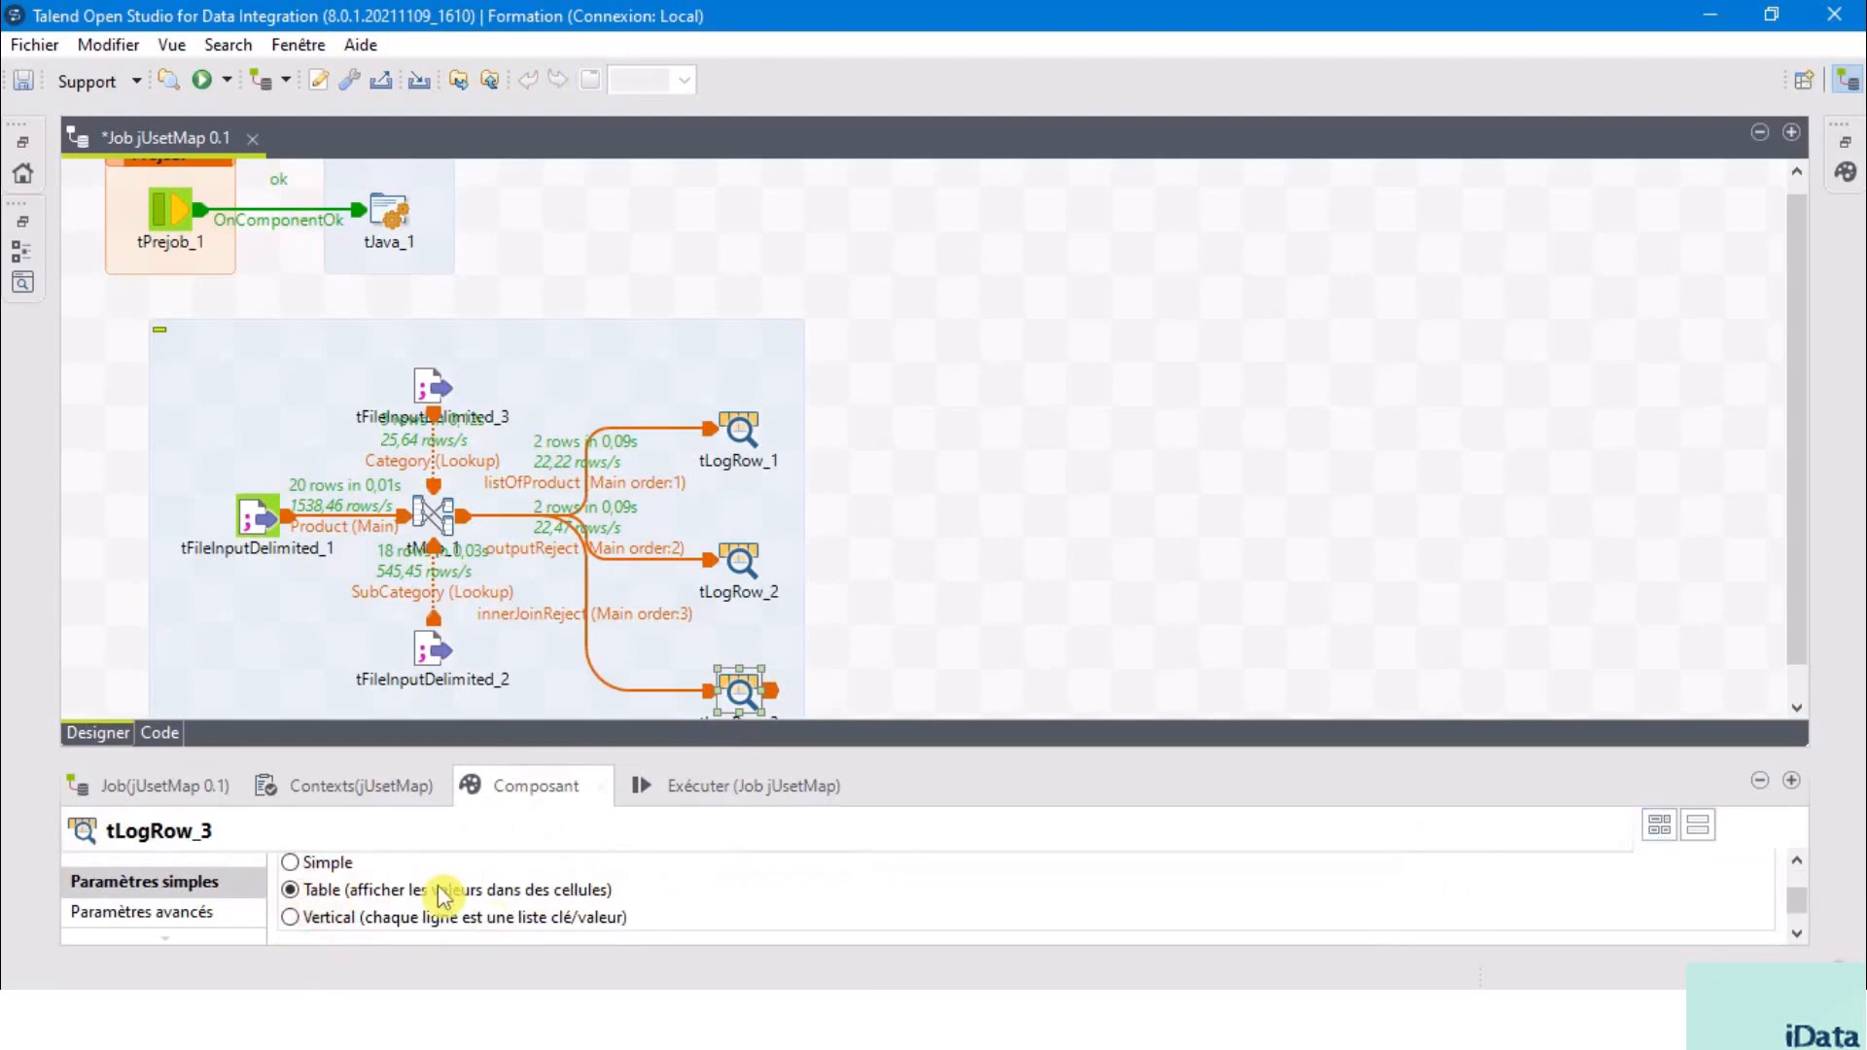
{"action": "left_click_drag", "start_coordinate": [741, 692], "coordinate": [739, 664]}
- Run the job and shift tLogRow_1 and tLogRow_2 farther from tMap_1, aligned one above the other
{"action": "left_click", "coordinate": [717, 788]}
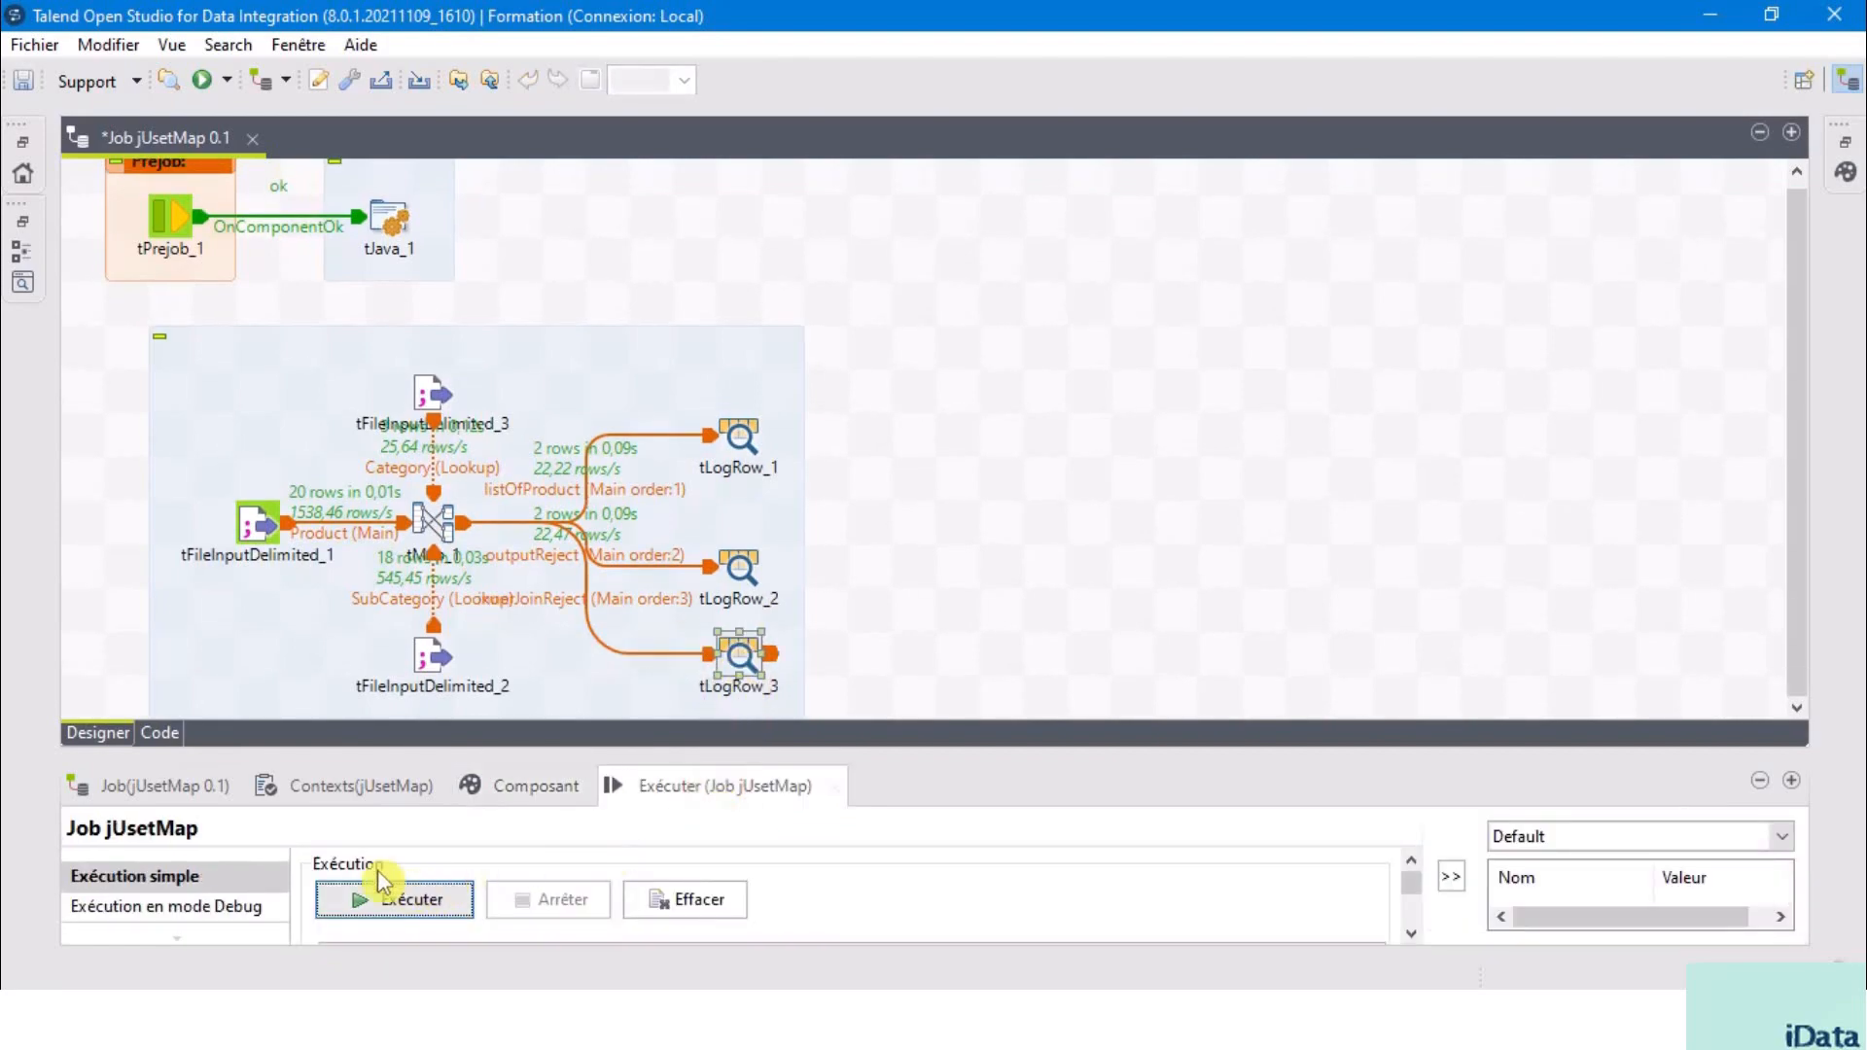
{"action": "left_click", "coordinate": [393, 904]}
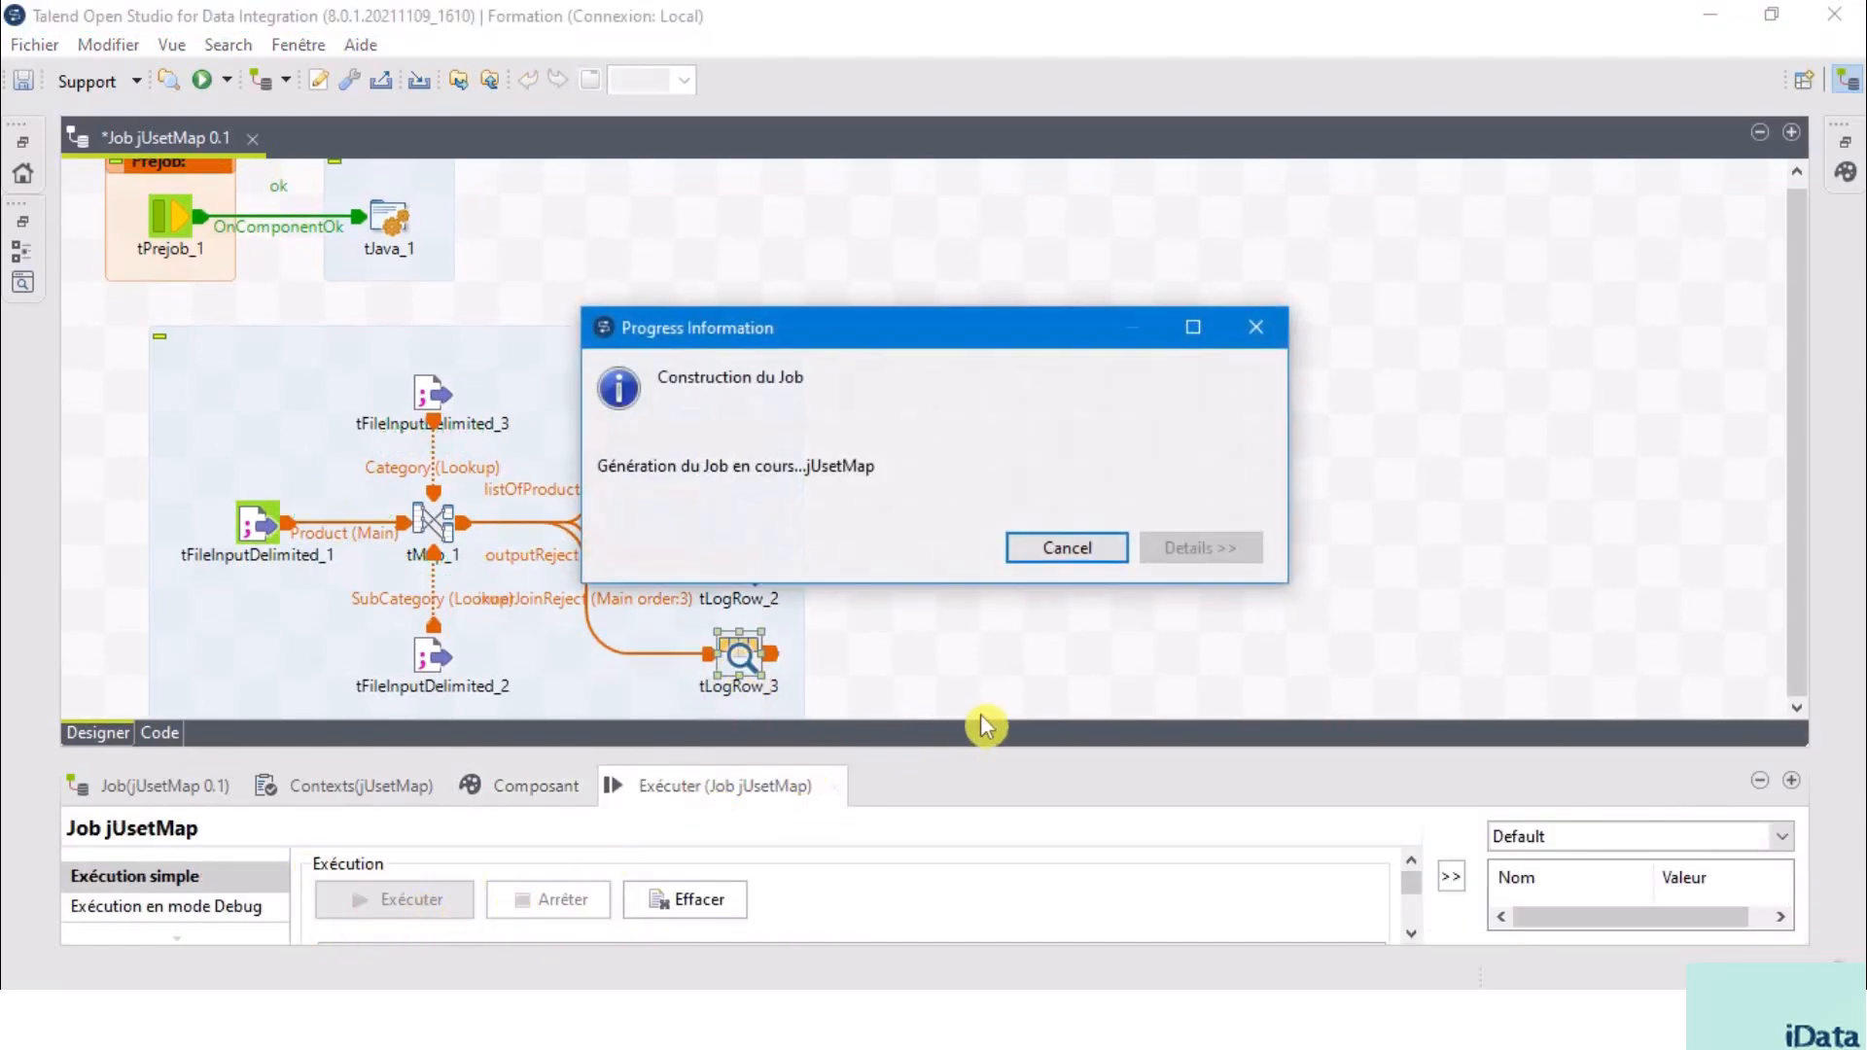
{"action": "left_click_drag", "start_coordinate": [751, 566], "coordinate": [829, 556]}
{"action": "left_click_drag", "start_coordinate": [763, 438], "coordinate": [841, 428]}
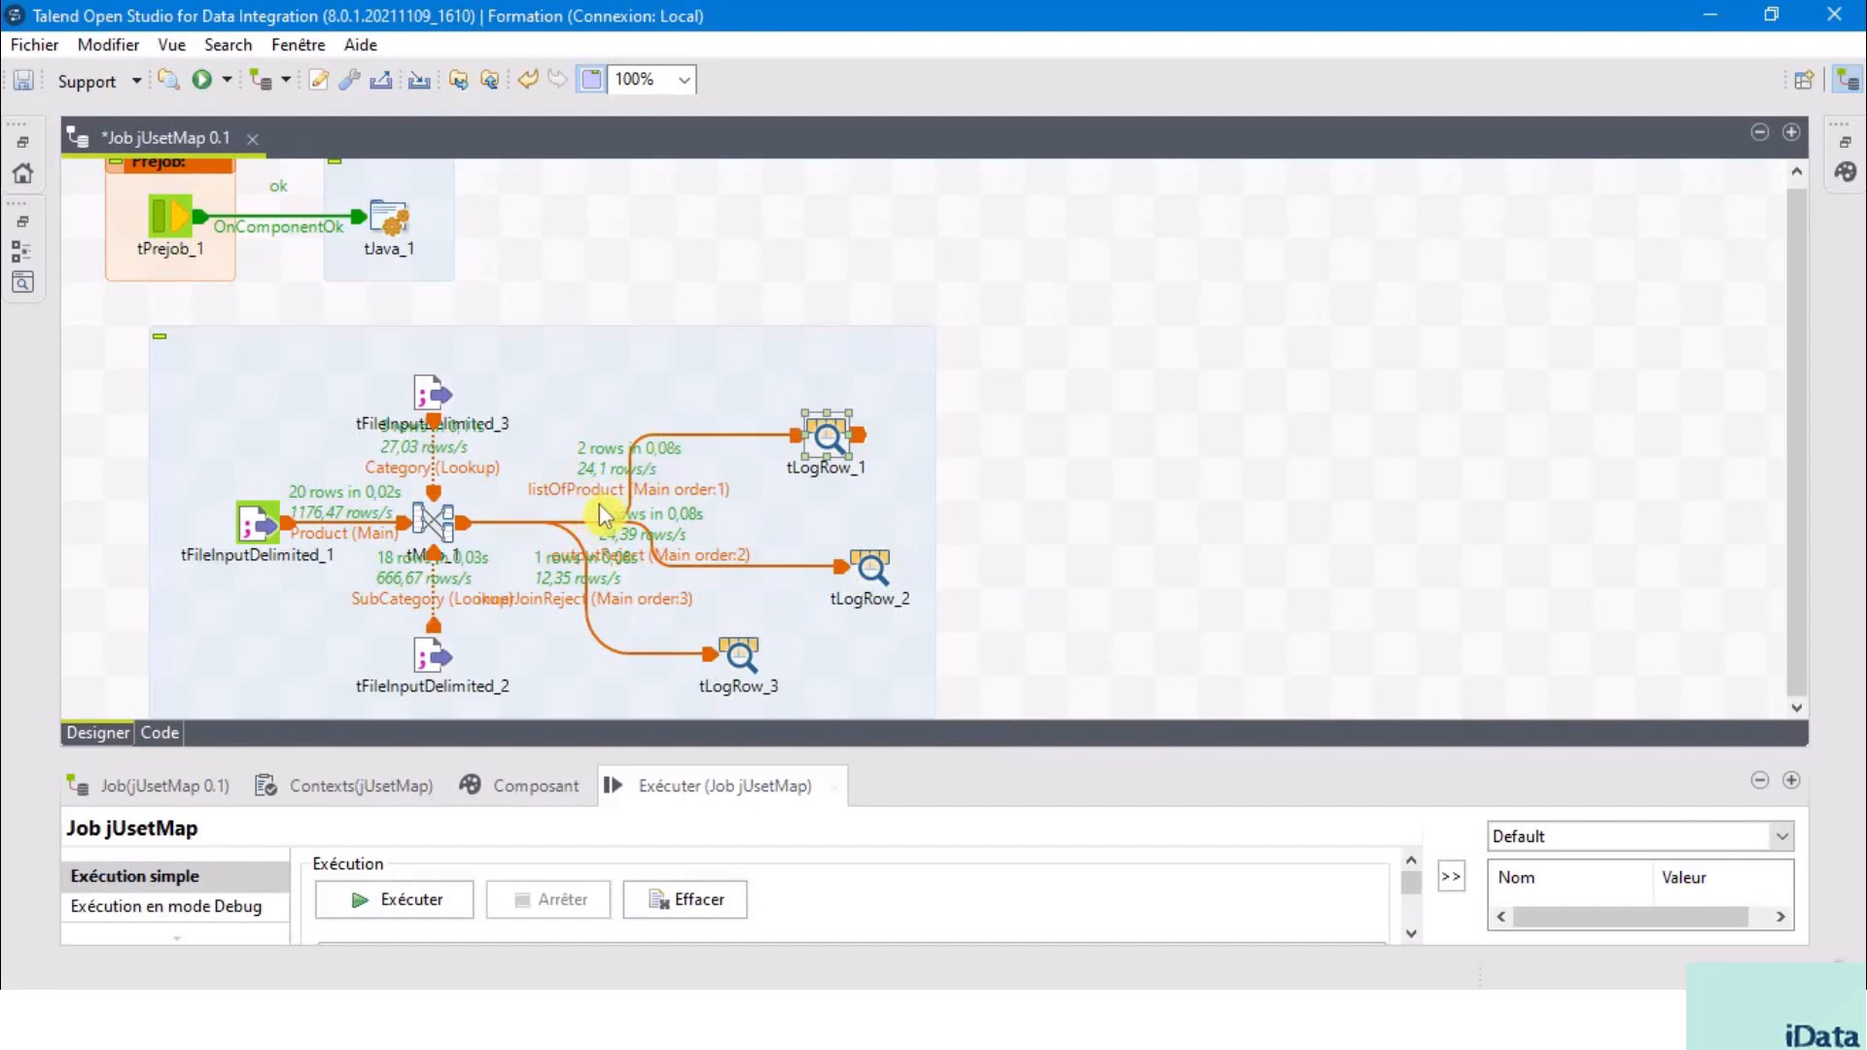
{"action": "left_click_drag", "start_coordinate": [878, 570], "coordinate": [827, 547]}
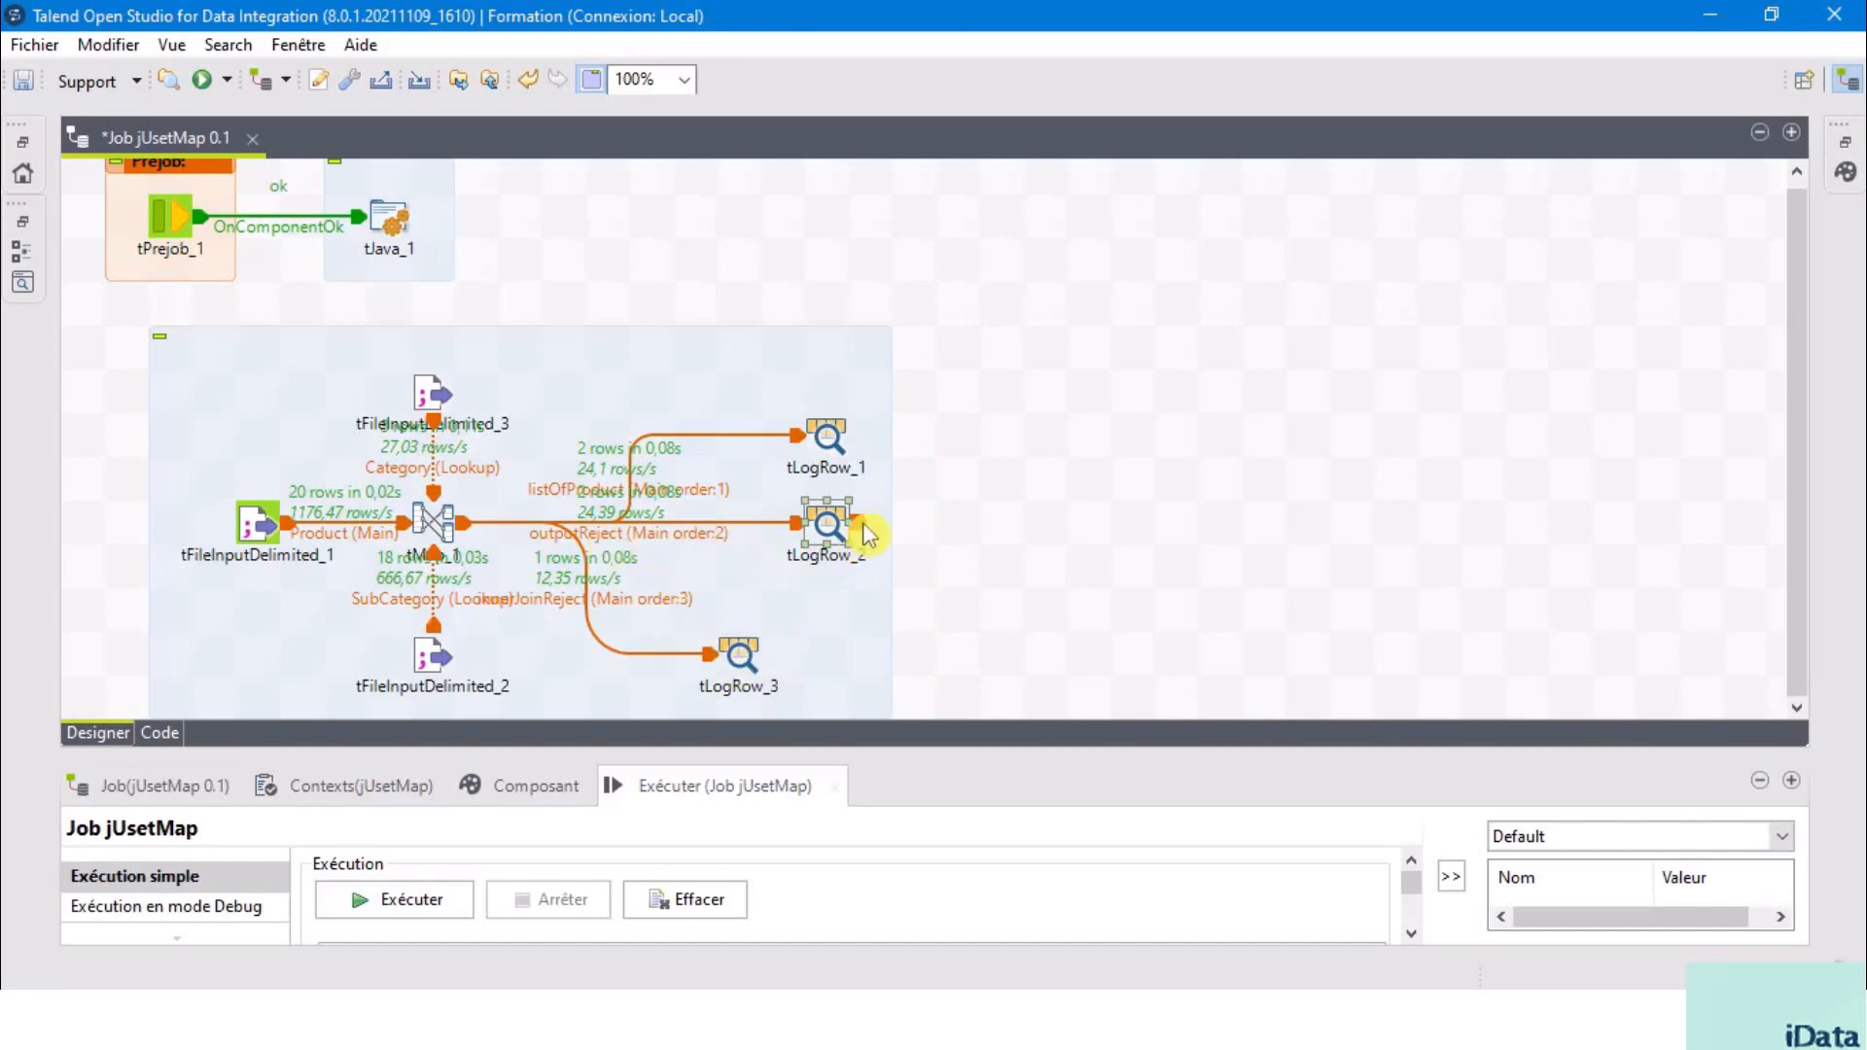
- Move tLogRow_1, tLogRow_2 and tLogRow_3 farther away from tMap_1 so the row labels are easier to read
{"action": "left_click_drag", "start_coordinate": [827, 530], "coordinate": [931, 525]}
{"action": "left_click_drag", "start_coordinate": [825, 448], "coordinate": [922, 437]}
{"action": "left_click_drag", "start_coordinate": [749, 644], "coordinate": [881, 646]}
- Enlarge the execution results and examine the subcategory code of product TEC-CO-6011 in PRODUIT.csv
{"action": "left_click_drag", "start_coordinate": [980, 753], "coordinate": [980, 315]}
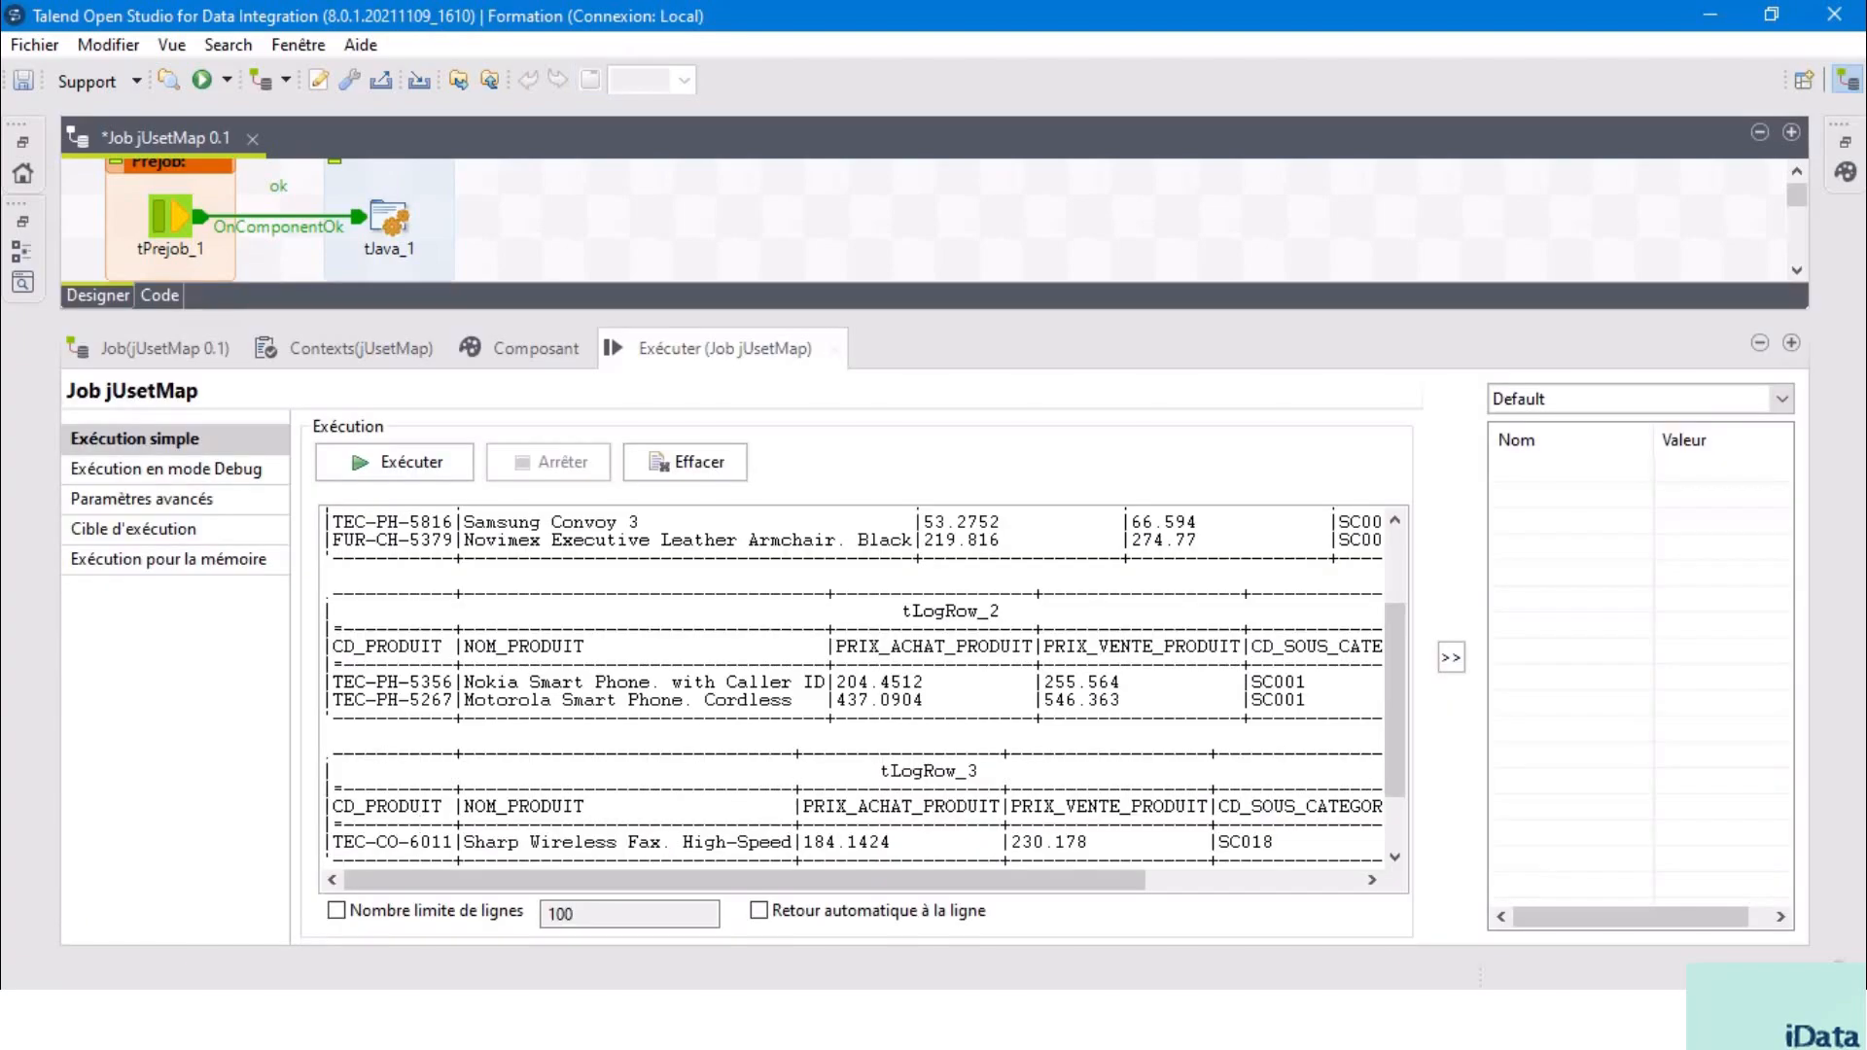
{"action": "mouse_move", "coordinate": [640, 1016]}
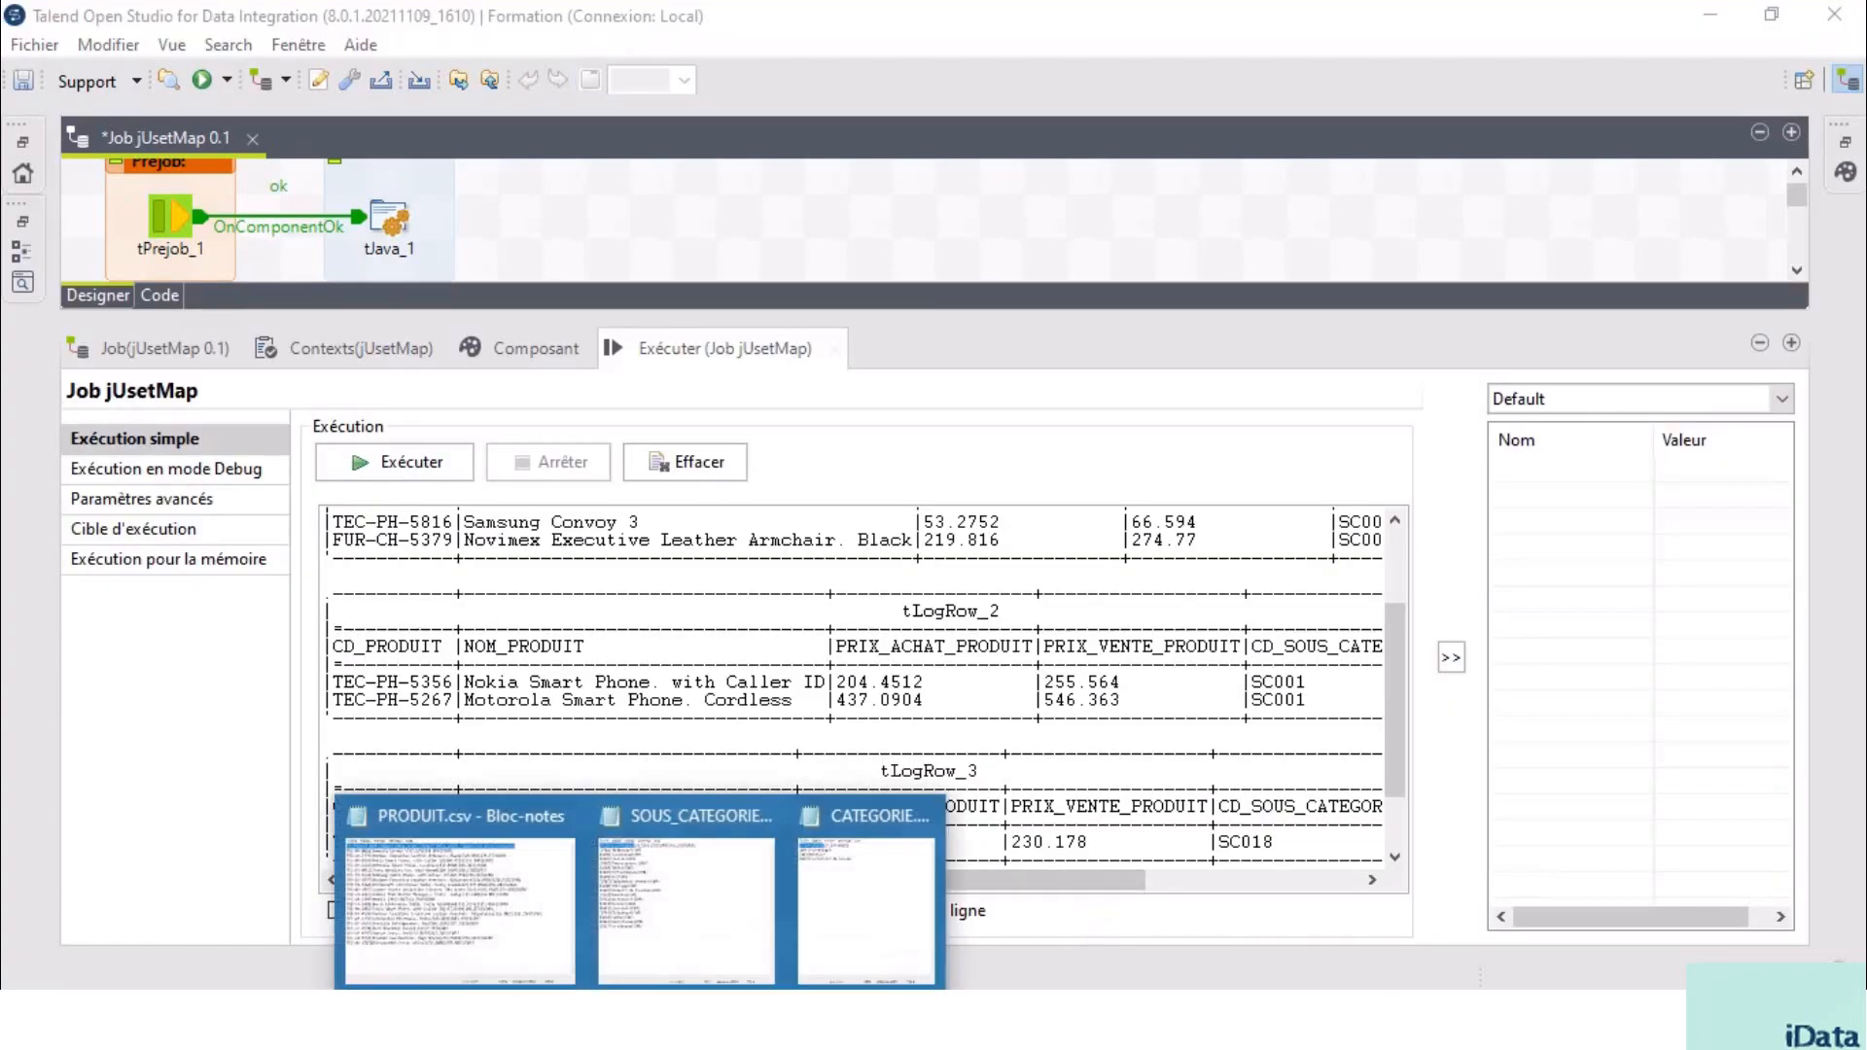
{"action": "left_click", "coordinate": [459, 904]}
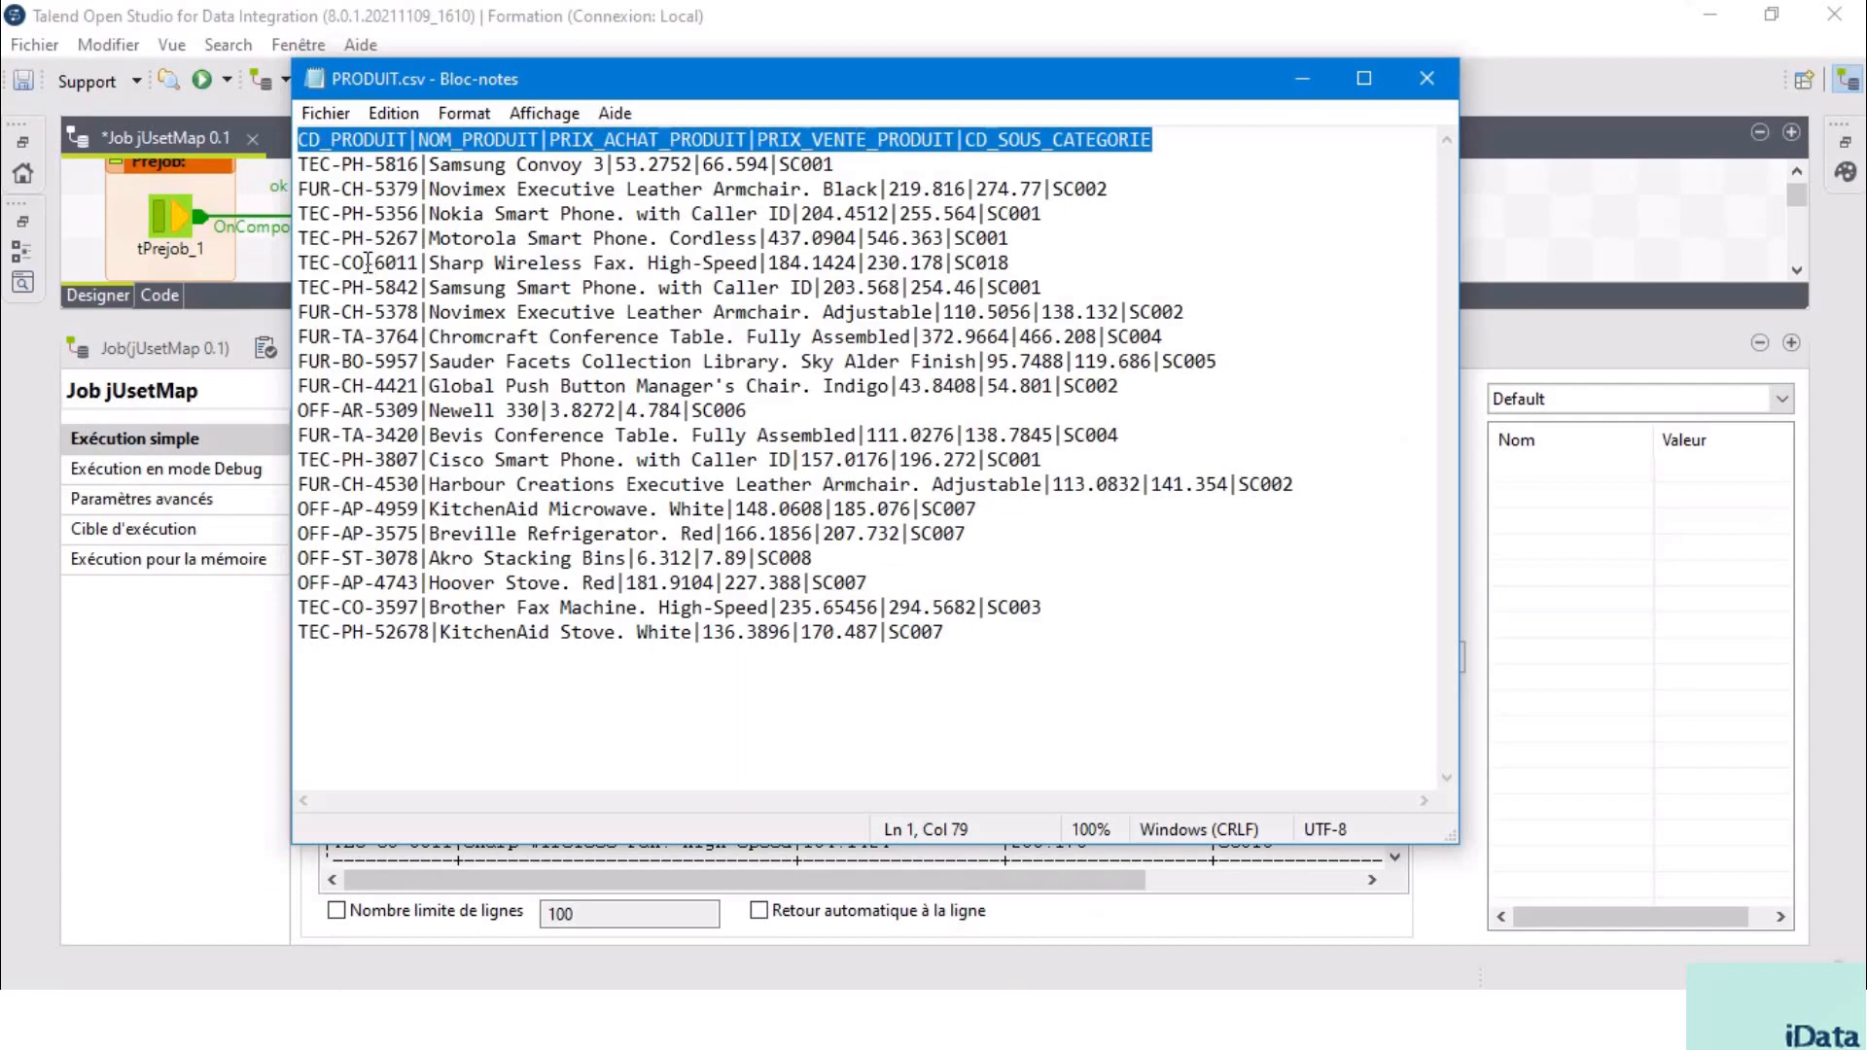
{"action": "left_click_drag", "start_coordinate": [367, 264], "coordinate": [428, 263]}
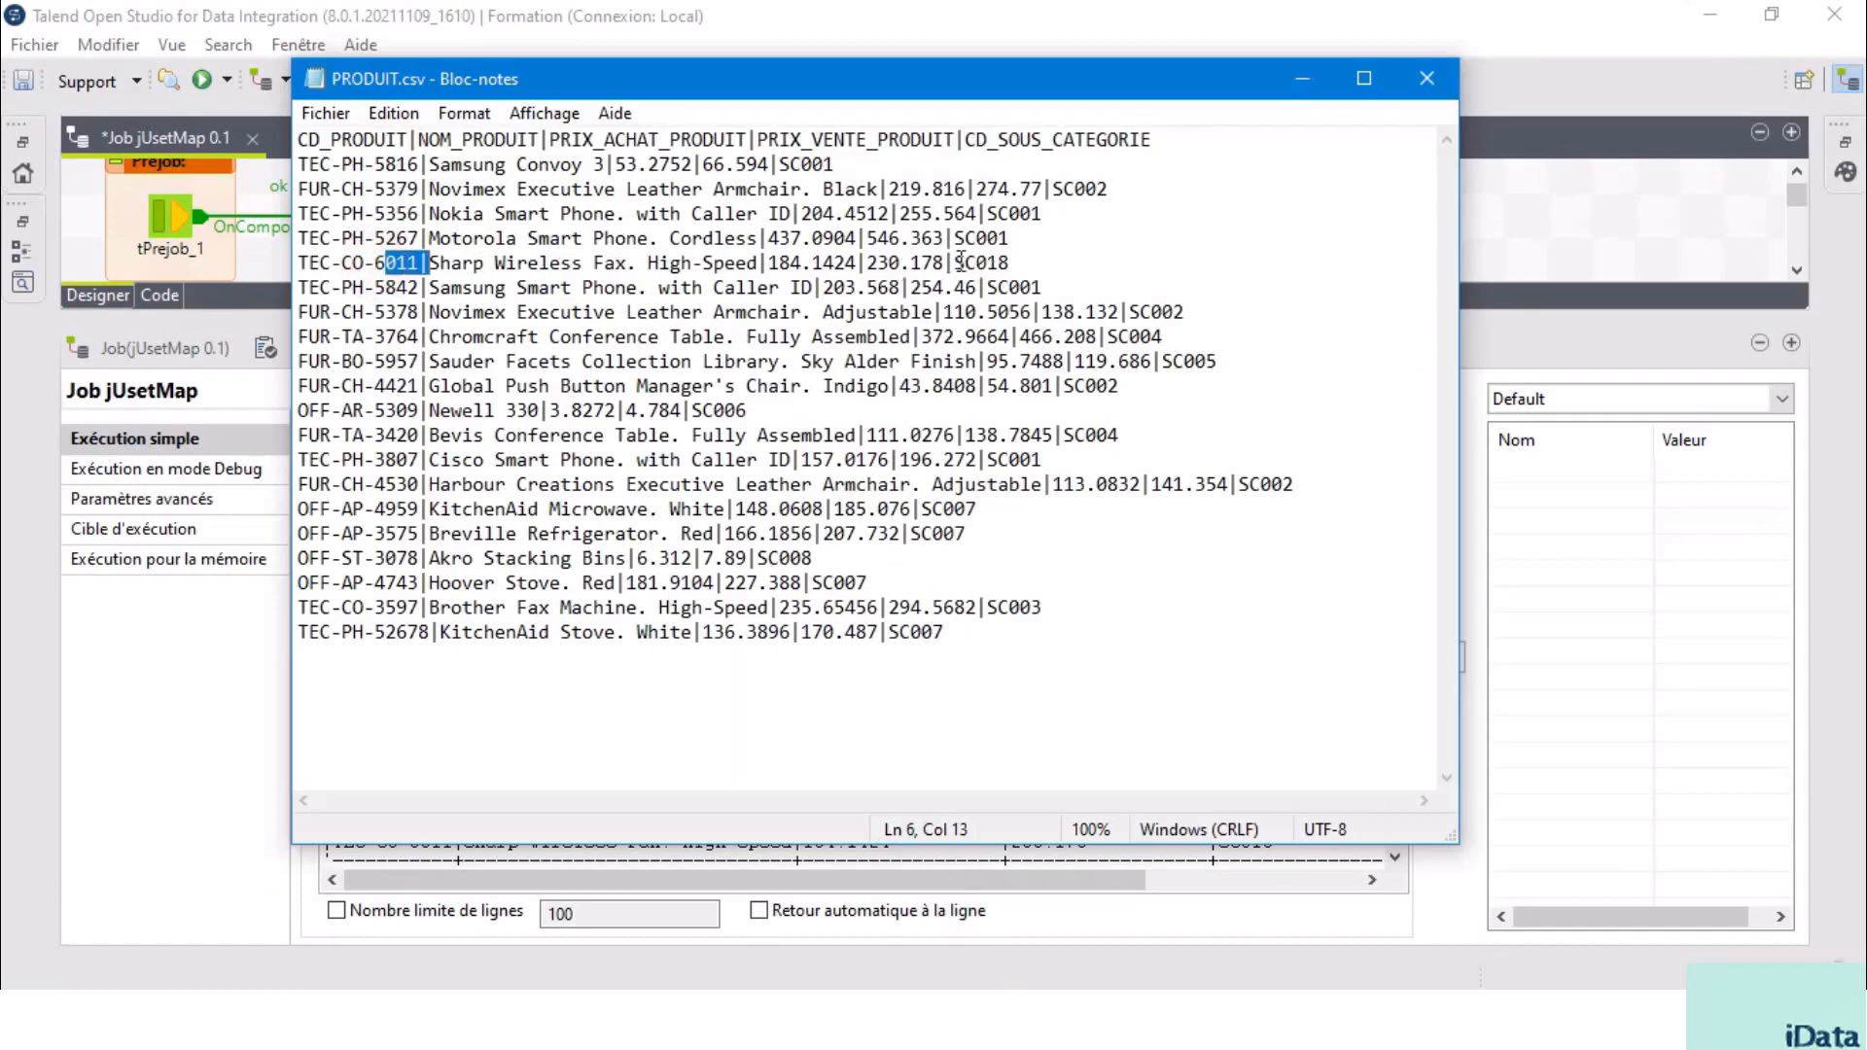
{"action": "left_click_drag", "start_coordinate": [960, 261], "coordinate": [1058, 261]}
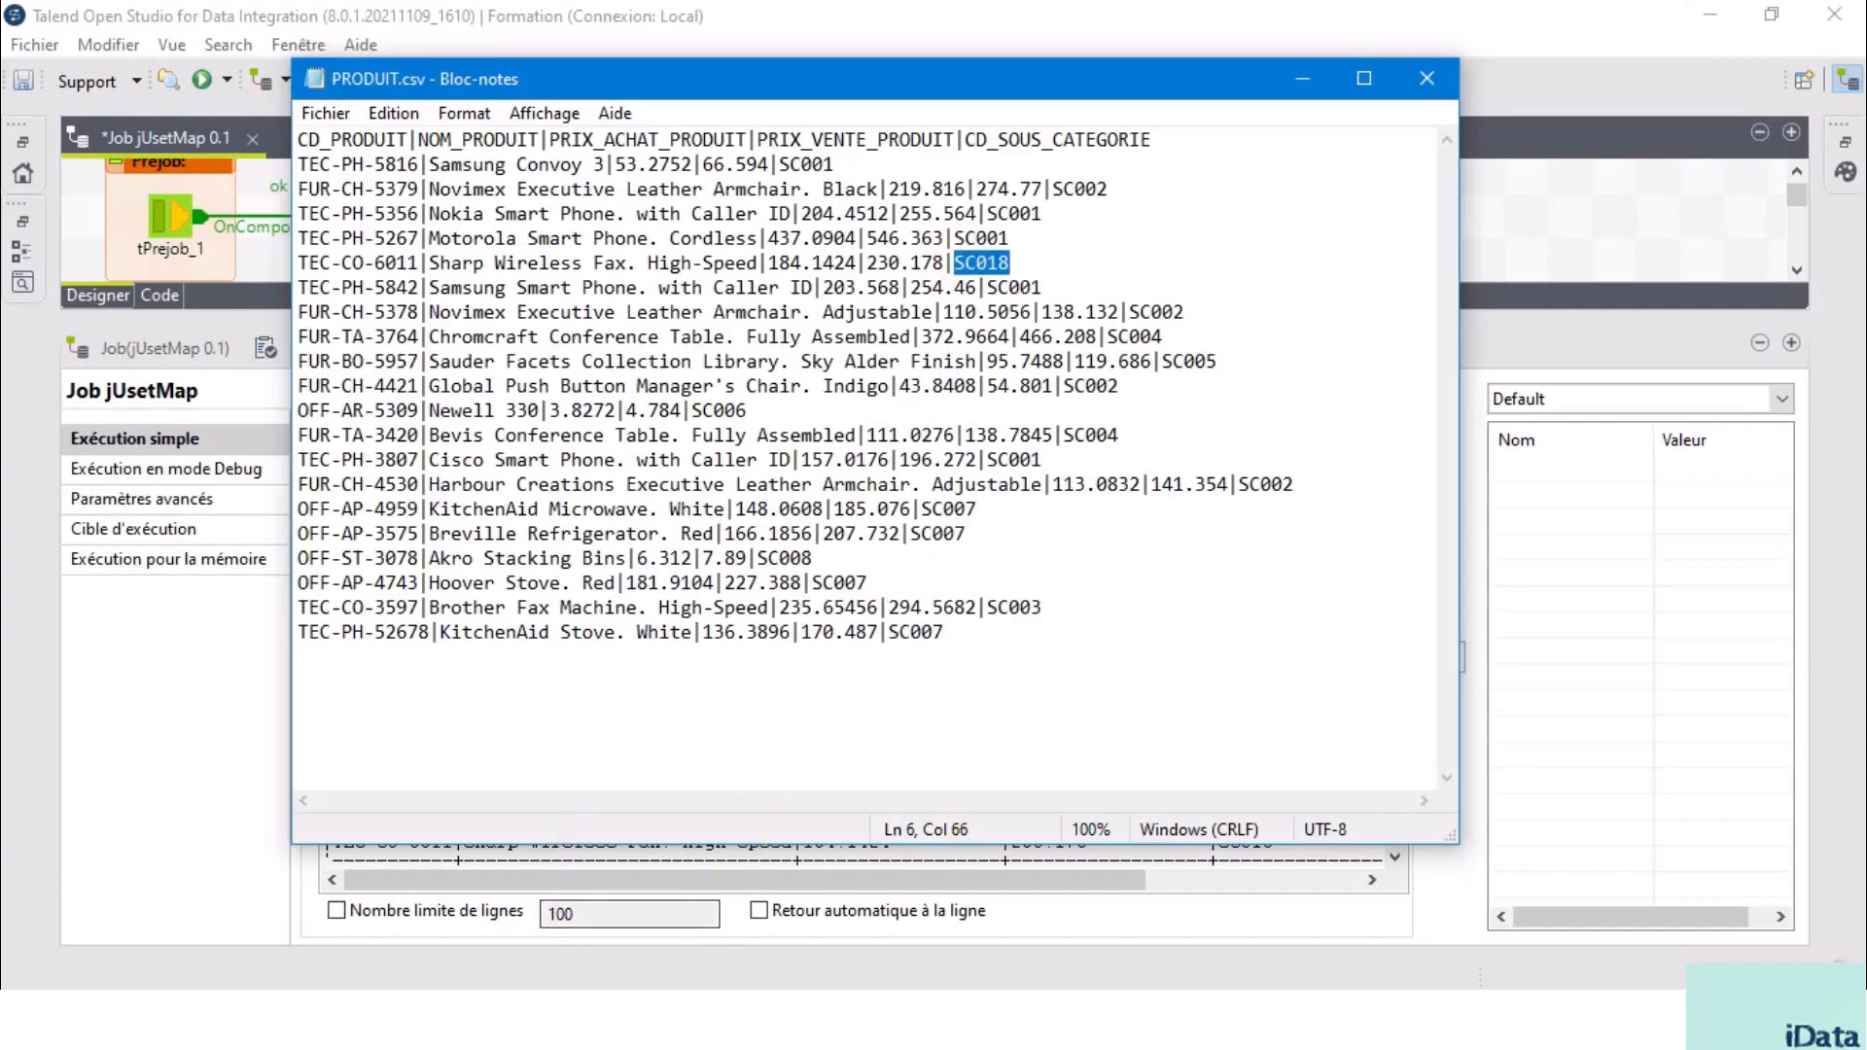
- Check the last entries of SOUS_CATEGORIE.csv for subcategory code SC018, and minimize the file
{"action": "left_click", "coordinate": [642, 1019]}
{"action": "left_click", "coordinate": [687, 938]}
{"action": "left_click", "coordinate": [872, 584]}
{"action": "key", "text": "shift+Home"}
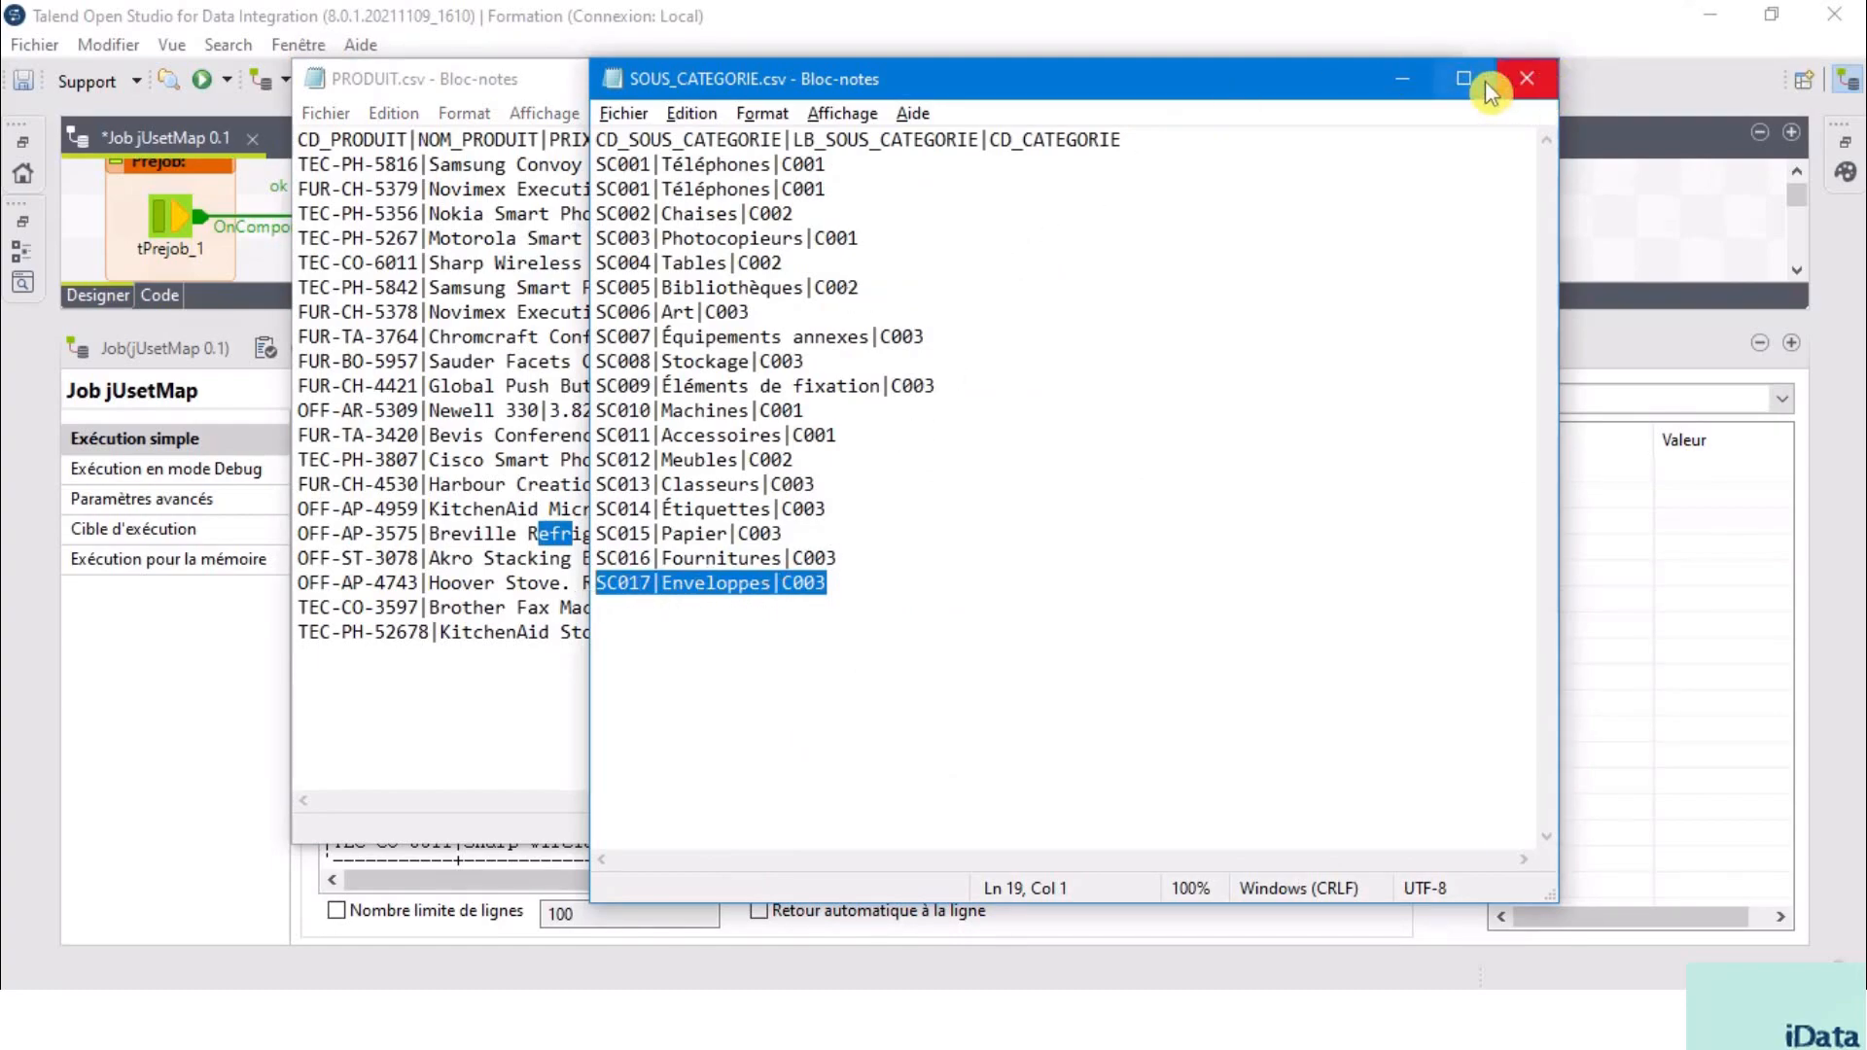
{"action": "left_click", "coordinate": [1409, 92]}
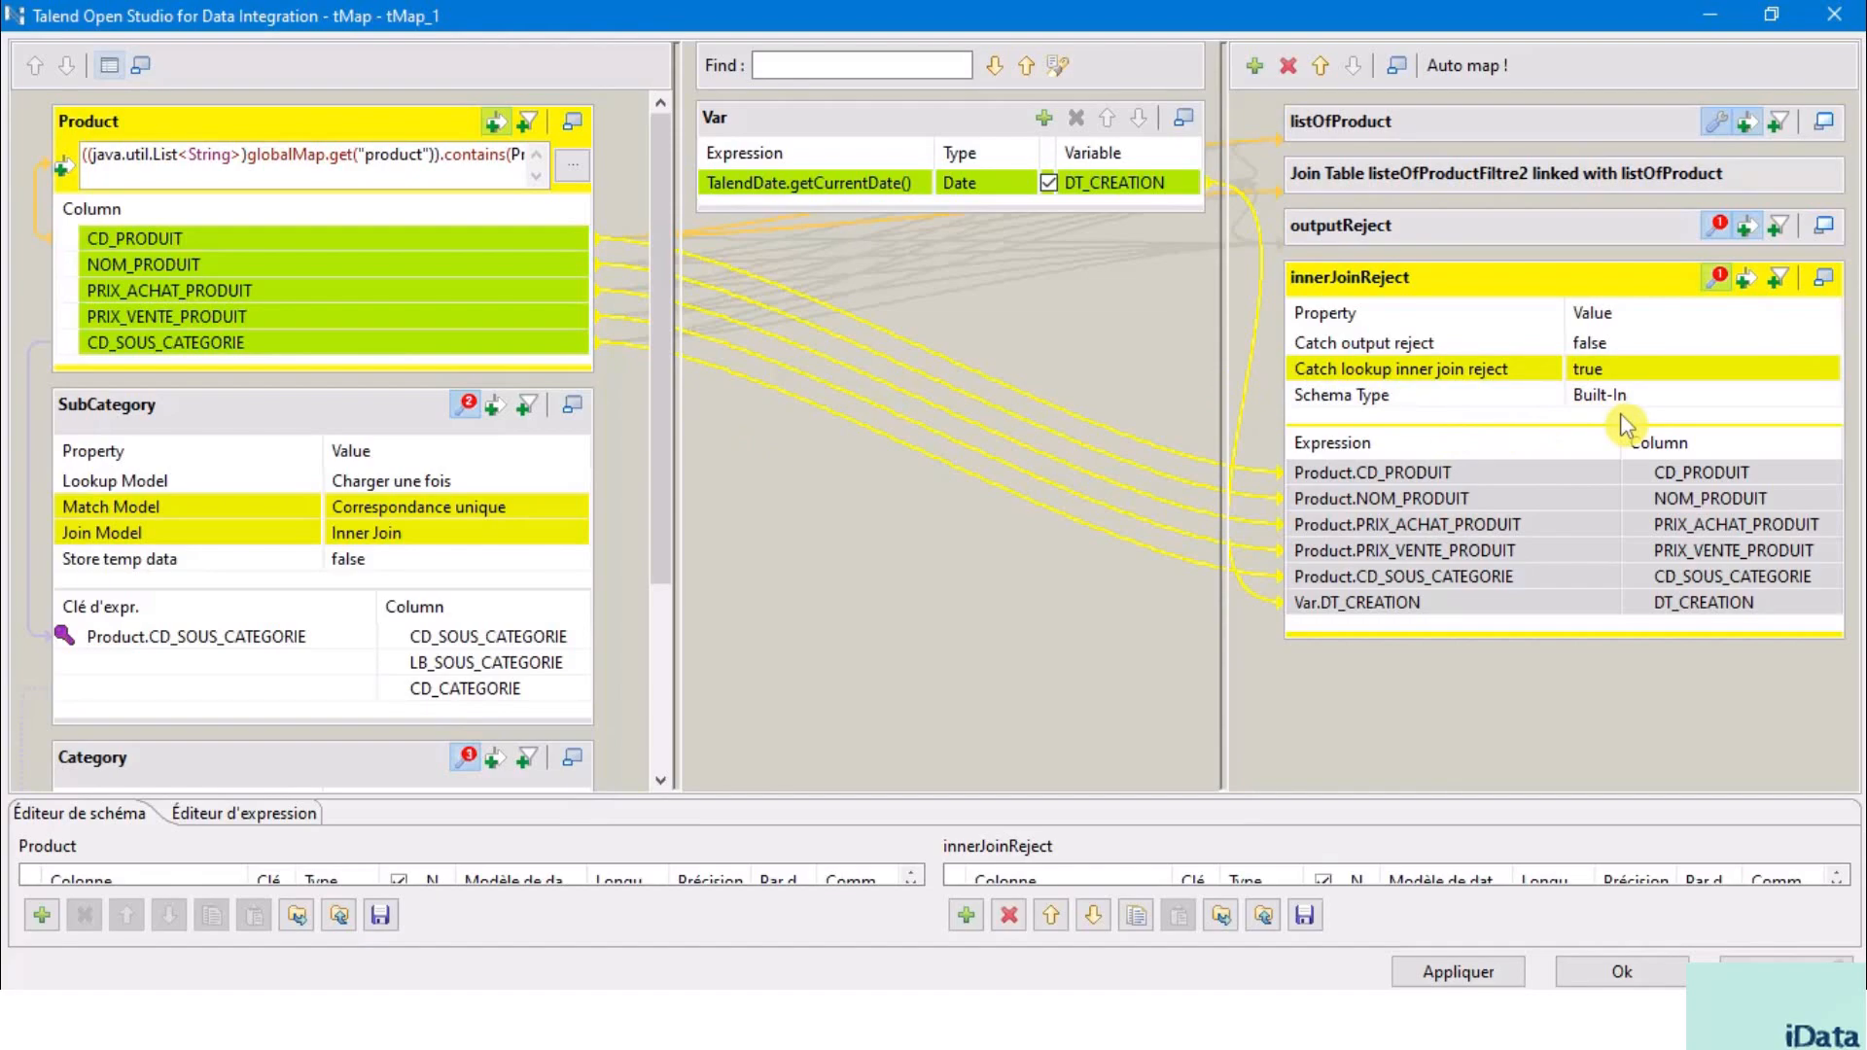
- Set Catch output reject to true on tMap_1's innerJoinReject output and validate the mapping
{"action": "left_click", "coordinate": [1626, 340]}
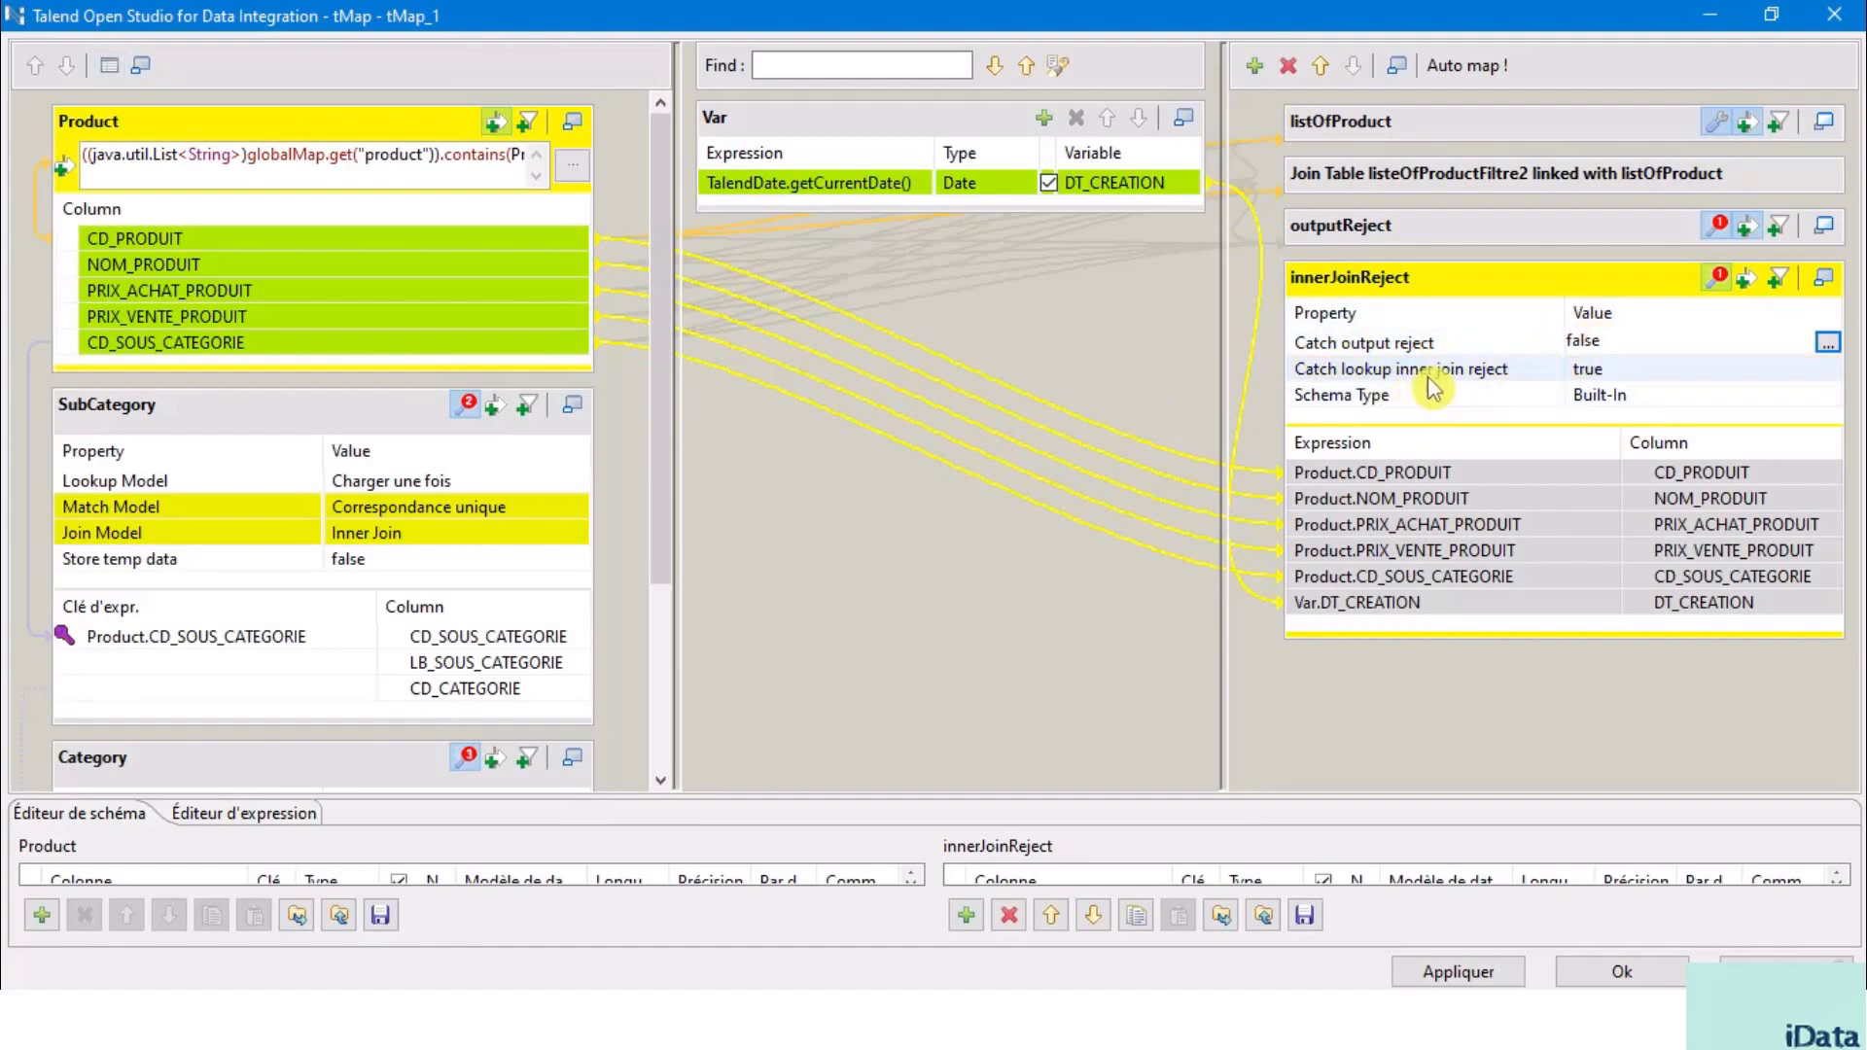
{"action": "left_click", "coordinate": [1638, 358]}
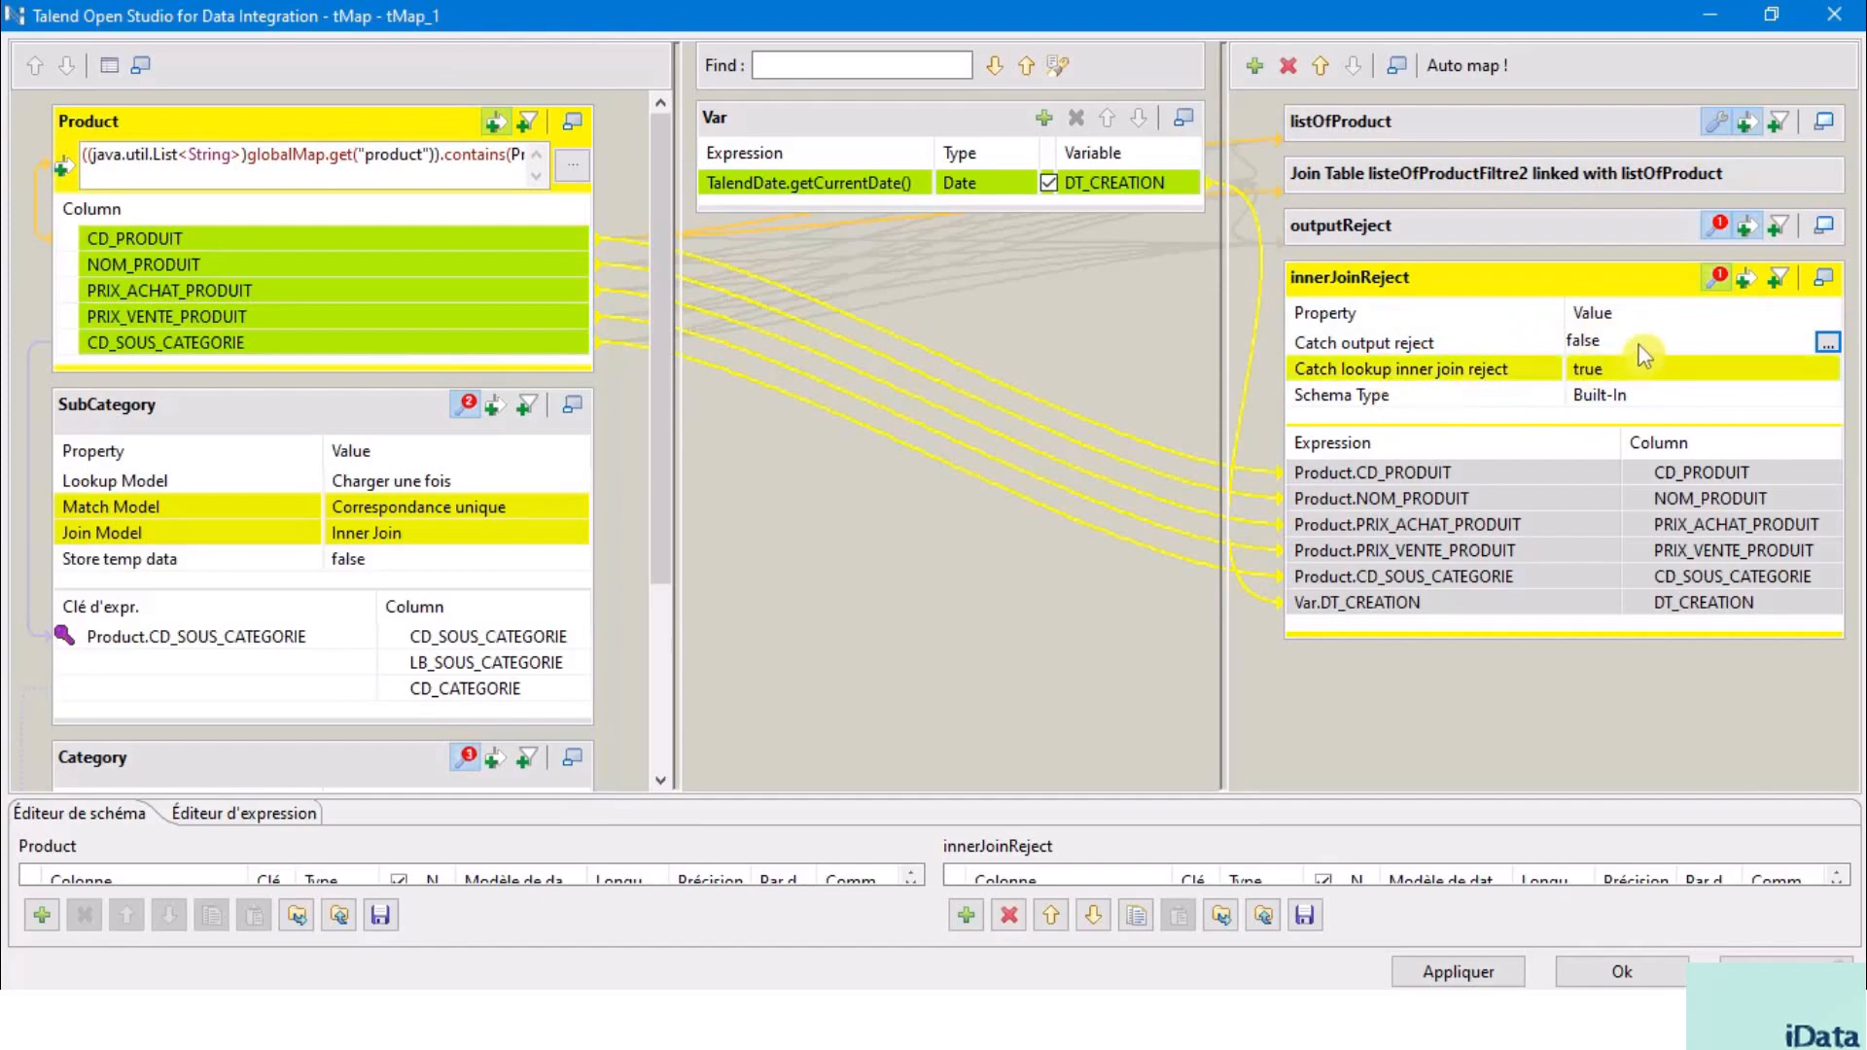
{"action": "left_click", "coordinate": [1827, 344]}
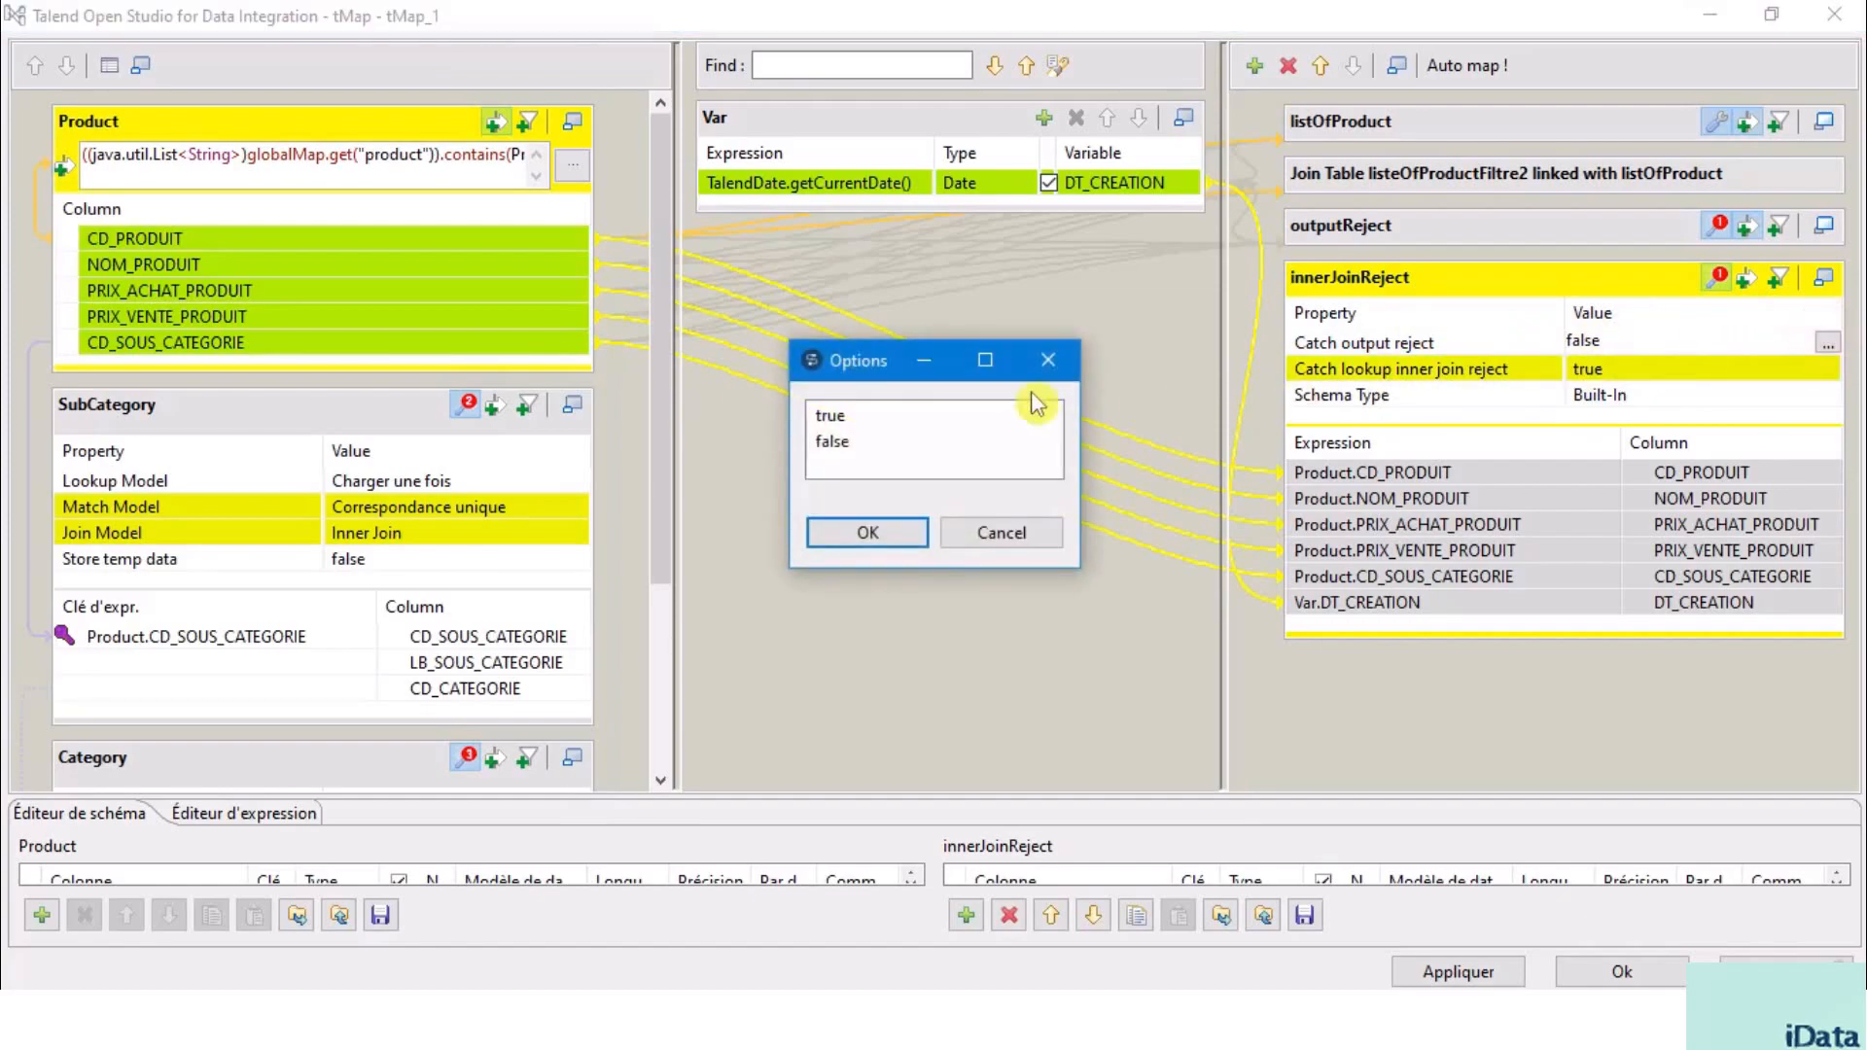
{"action": "left_click", "coordinate": [853, 417]}
{"action": "left_click", "coordinate": [873, 533]}
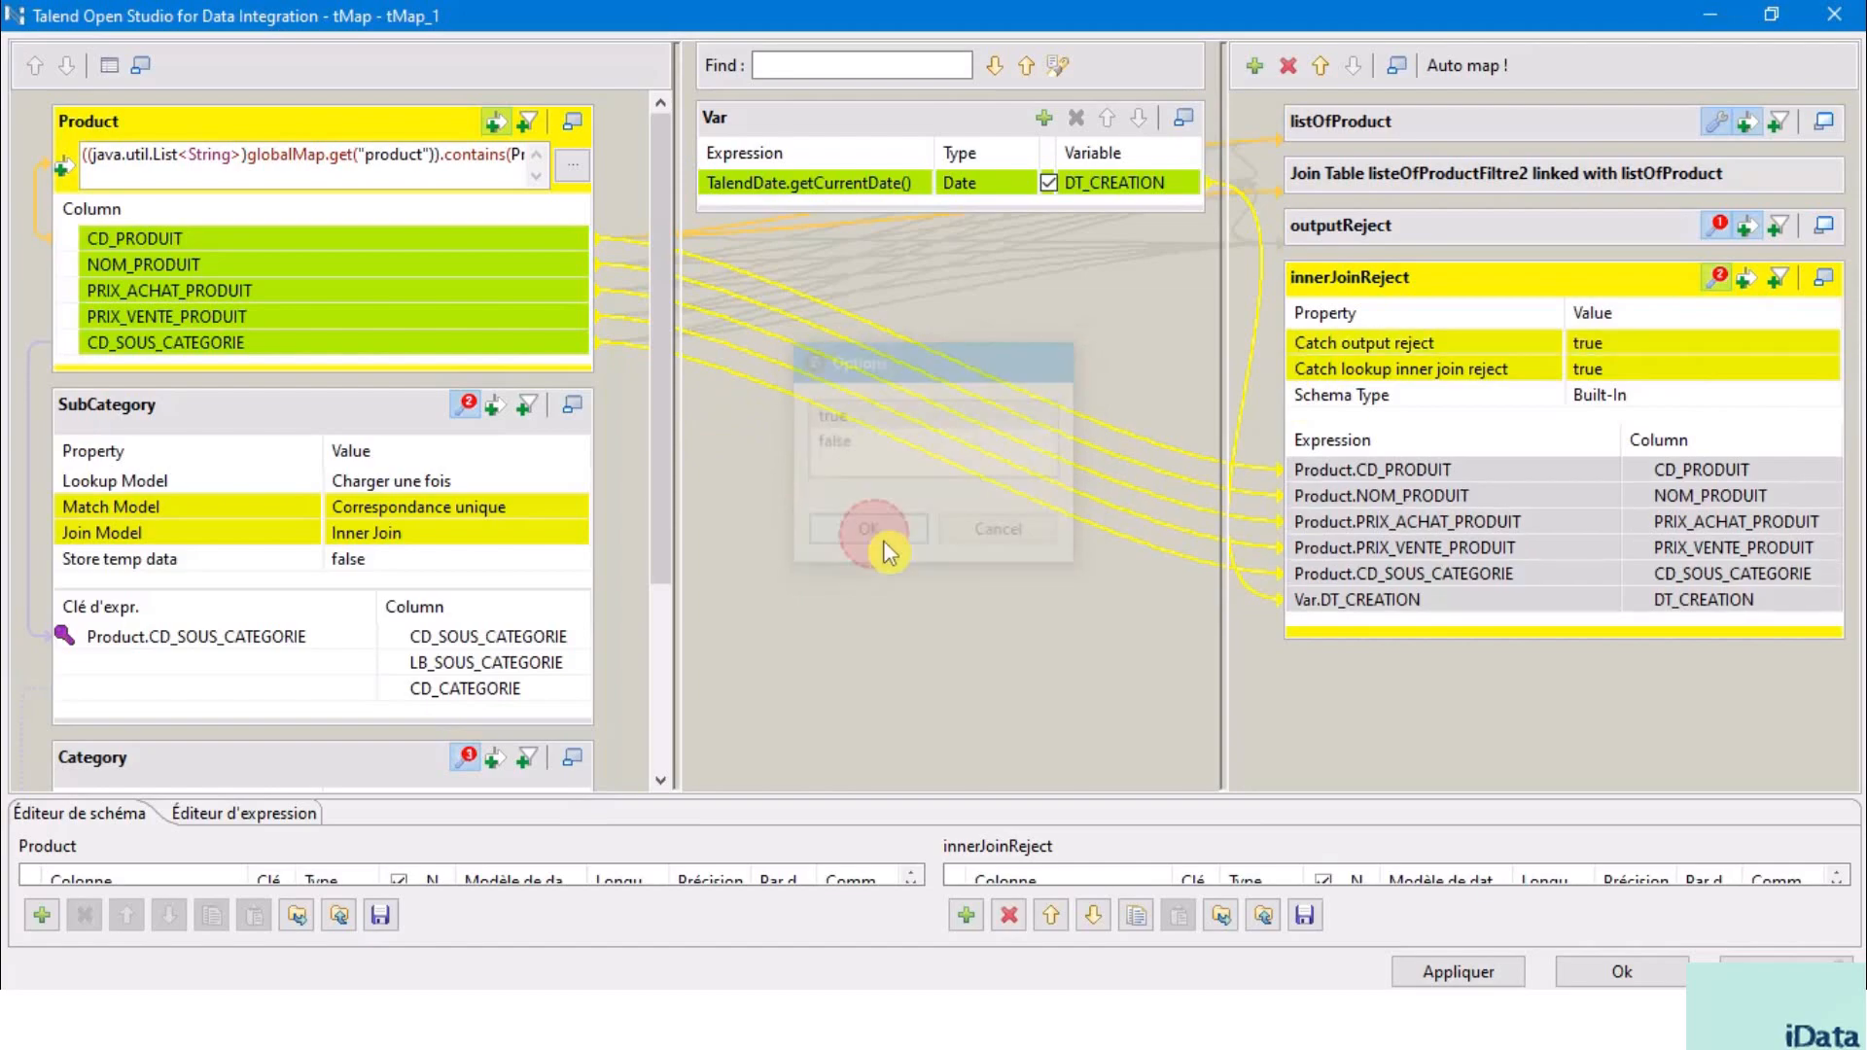
{"action": "left_click", "coordinate": [1410, 367]}
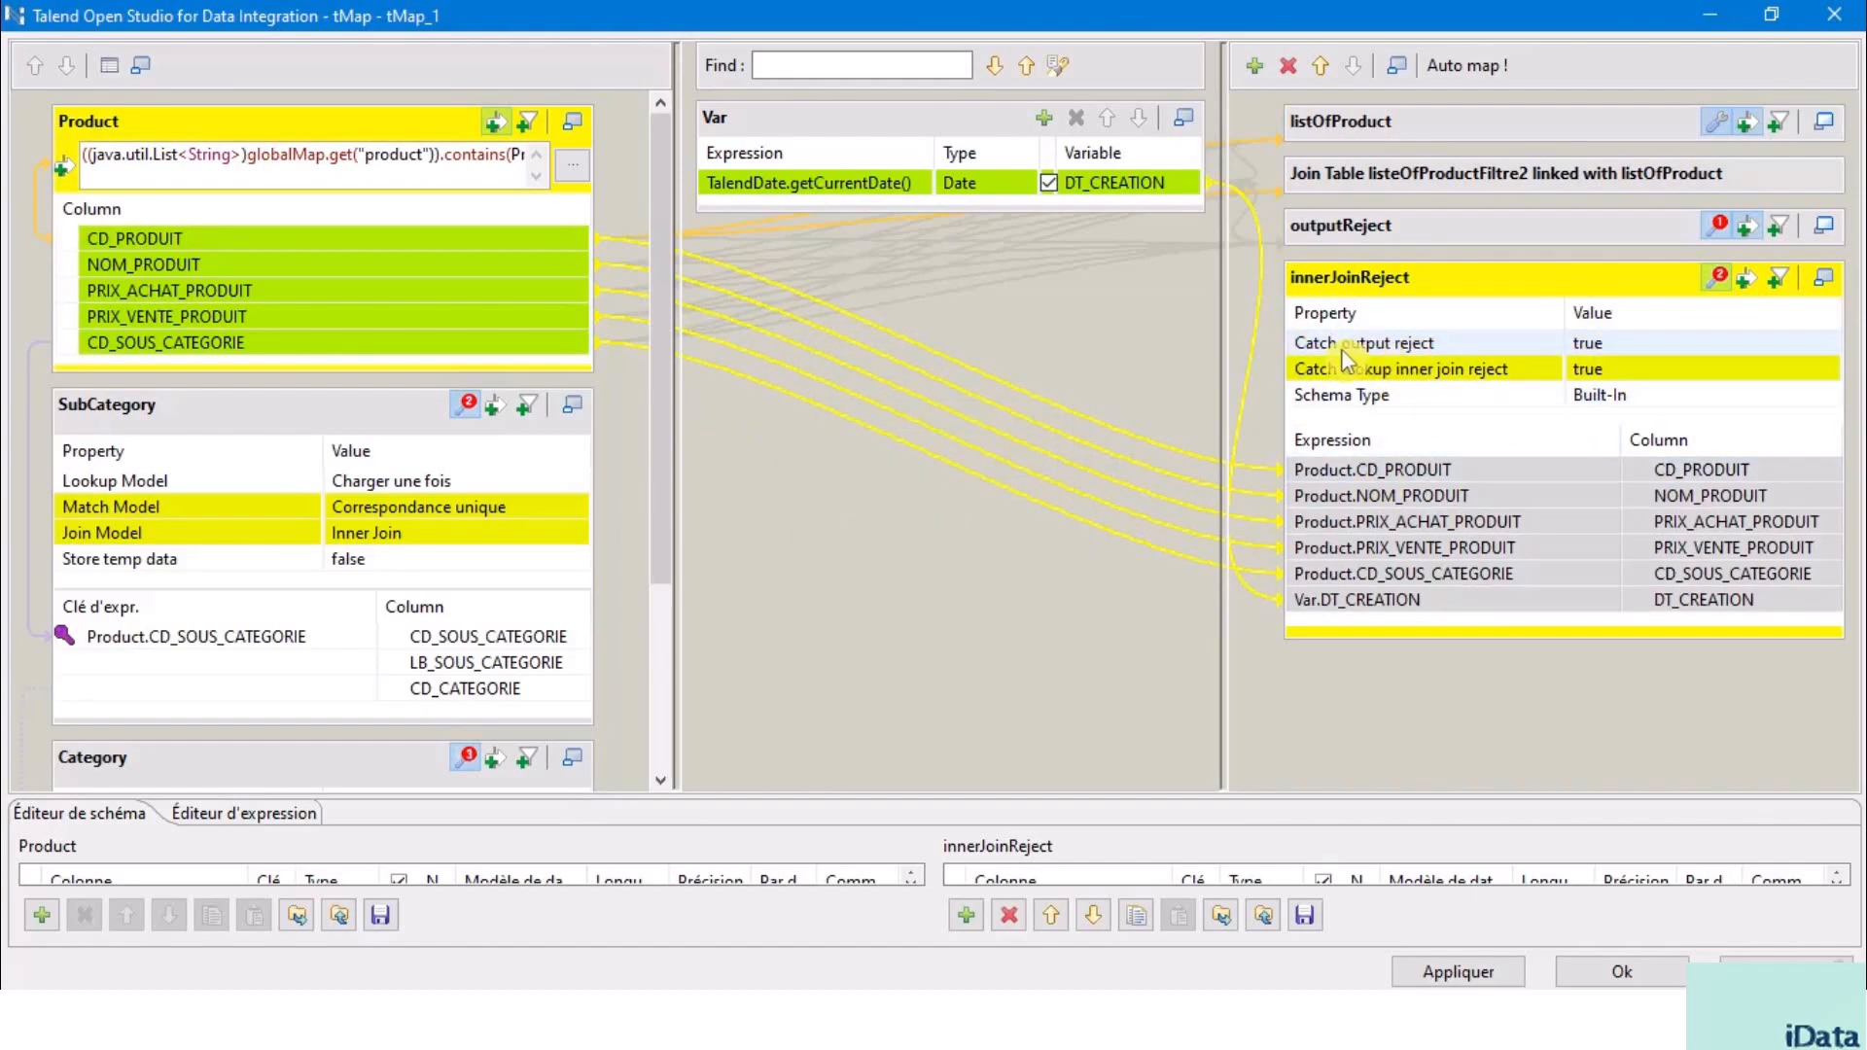
{"action": "left_click", "coordinate": [1350, 394]}
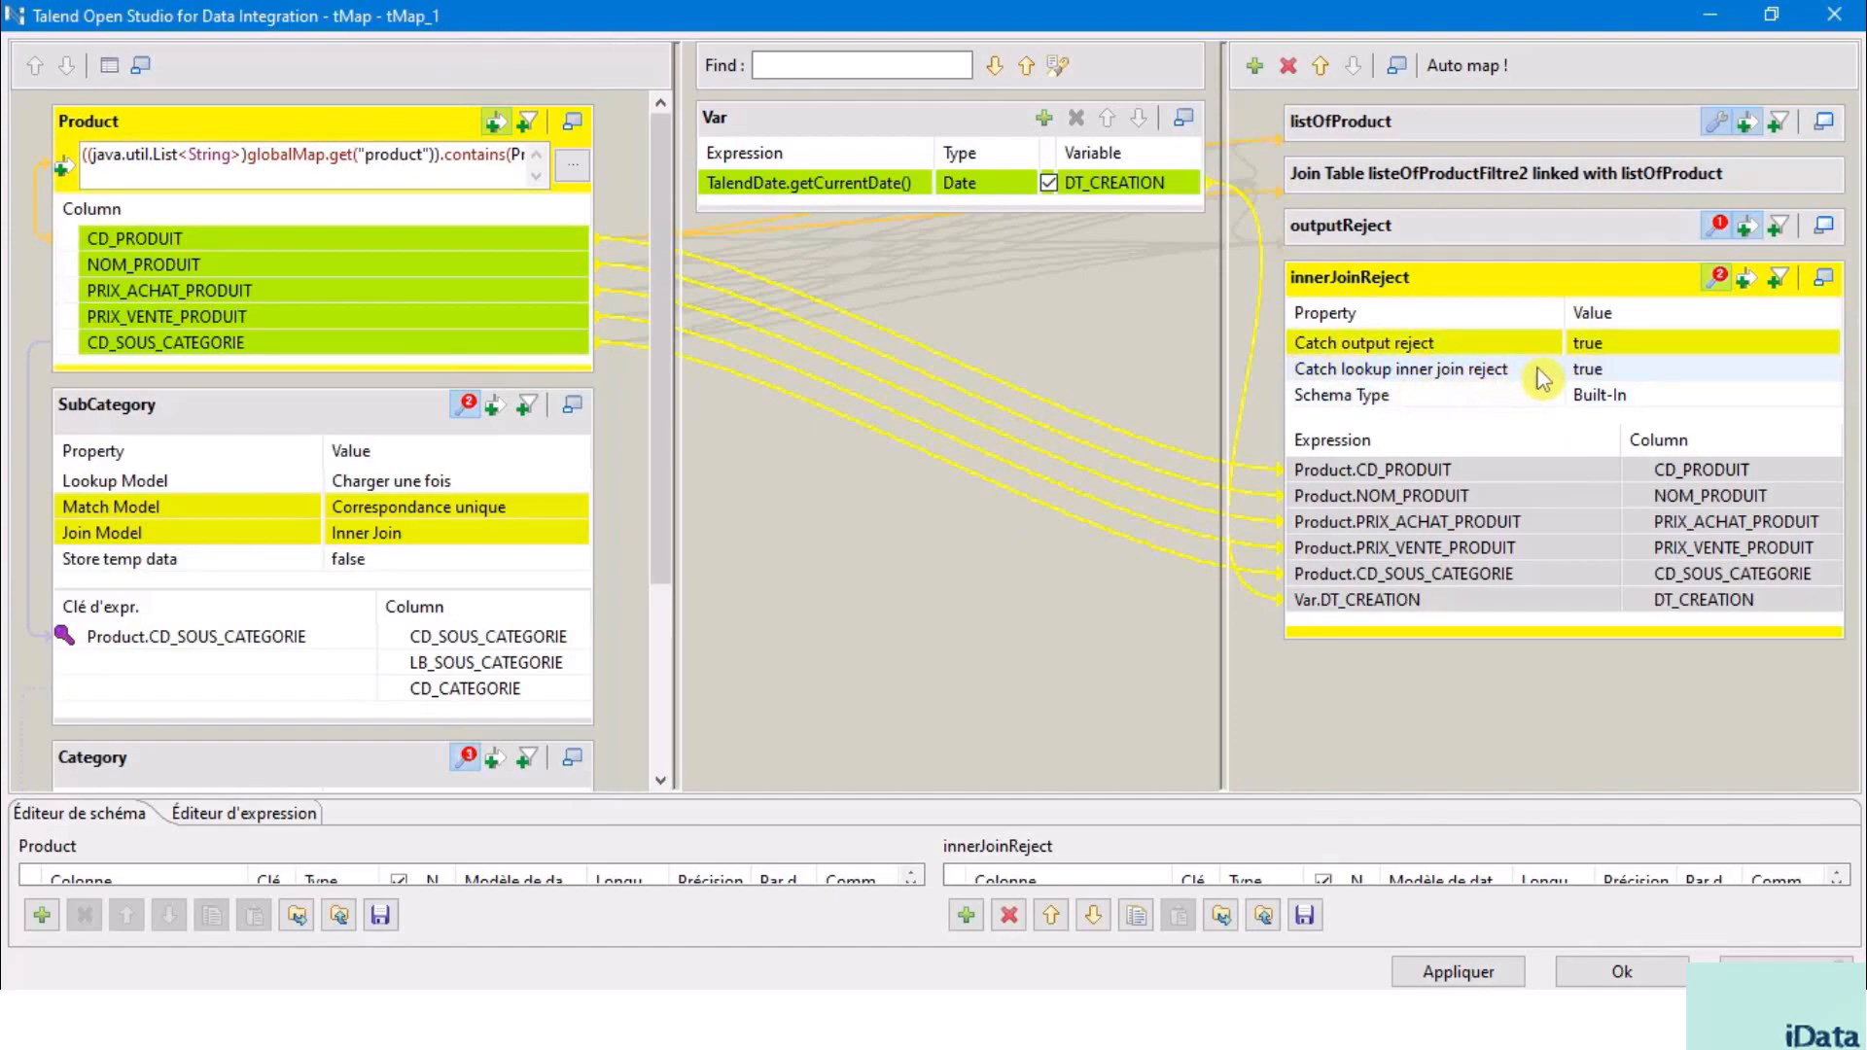
{"action": "left_click", "coordinate": [1622, 973]}
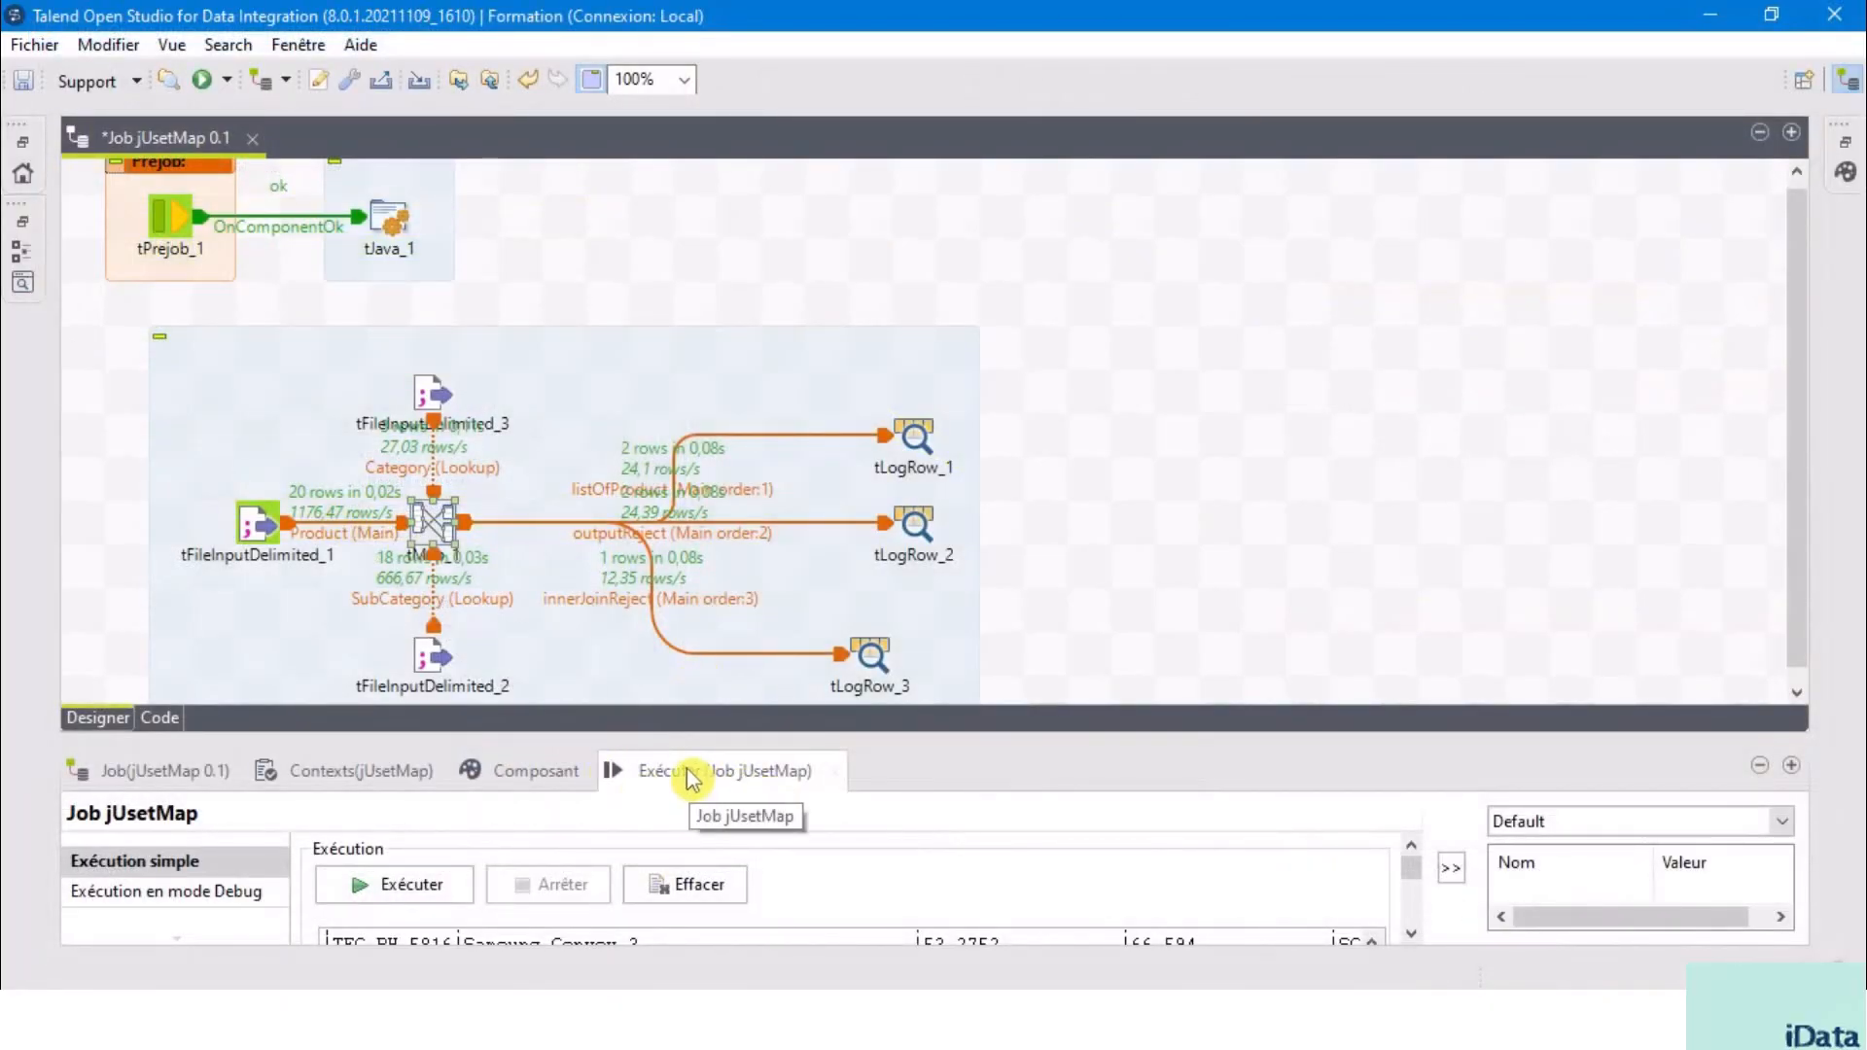
- Run the job and compare the rejected products in the tLogRow_2 and tLogRow_3 tables
{"action": "left_click", "coordinate": [398, 889]}
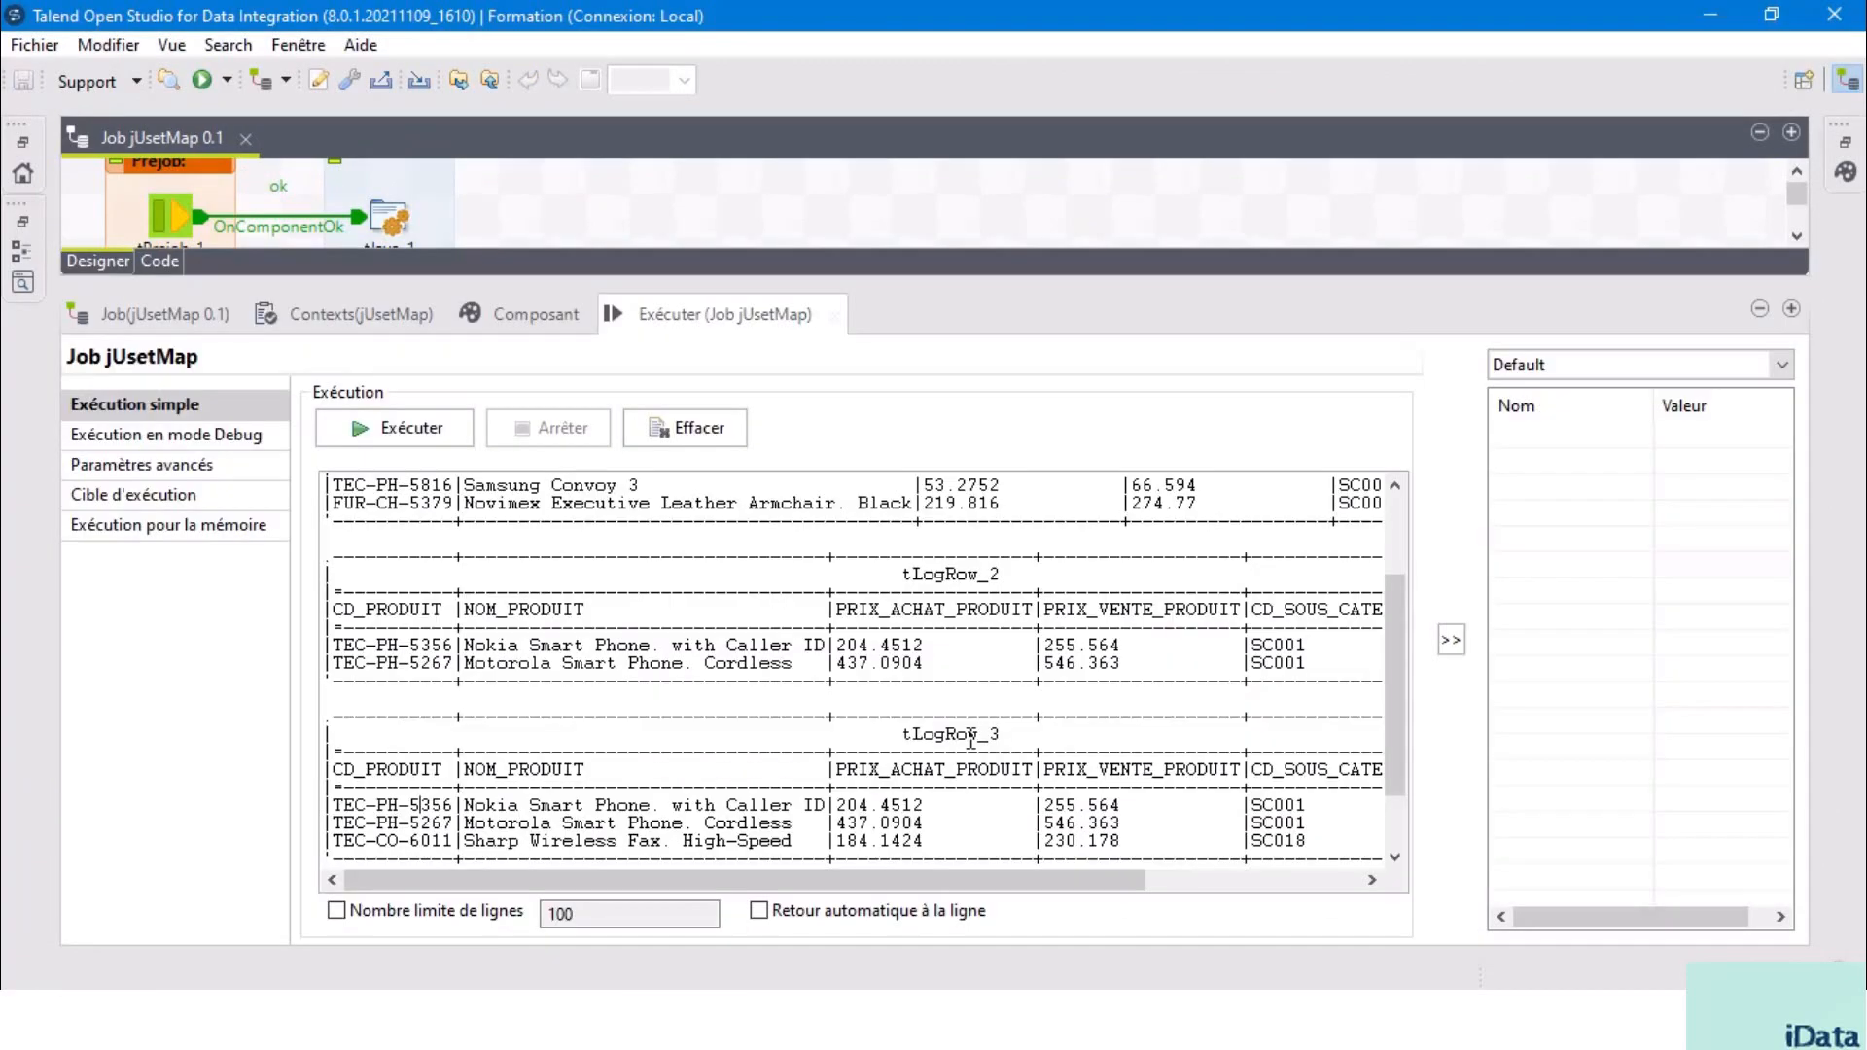
{"action": "double_click", "coordinate": [972, 735]}
{"action": "double_click", "coordinate": [942, 575]}
{"action": "left_click", "coordinate": [437, 641]}
{"action": "double_click", "coordinate": [438, 644]}
{"action": "double_click", "coordinate": [424, 842]}
{"action": "left_click_drag", "start_coordinate": [991, 288], "coordinate": [1074, 720]}
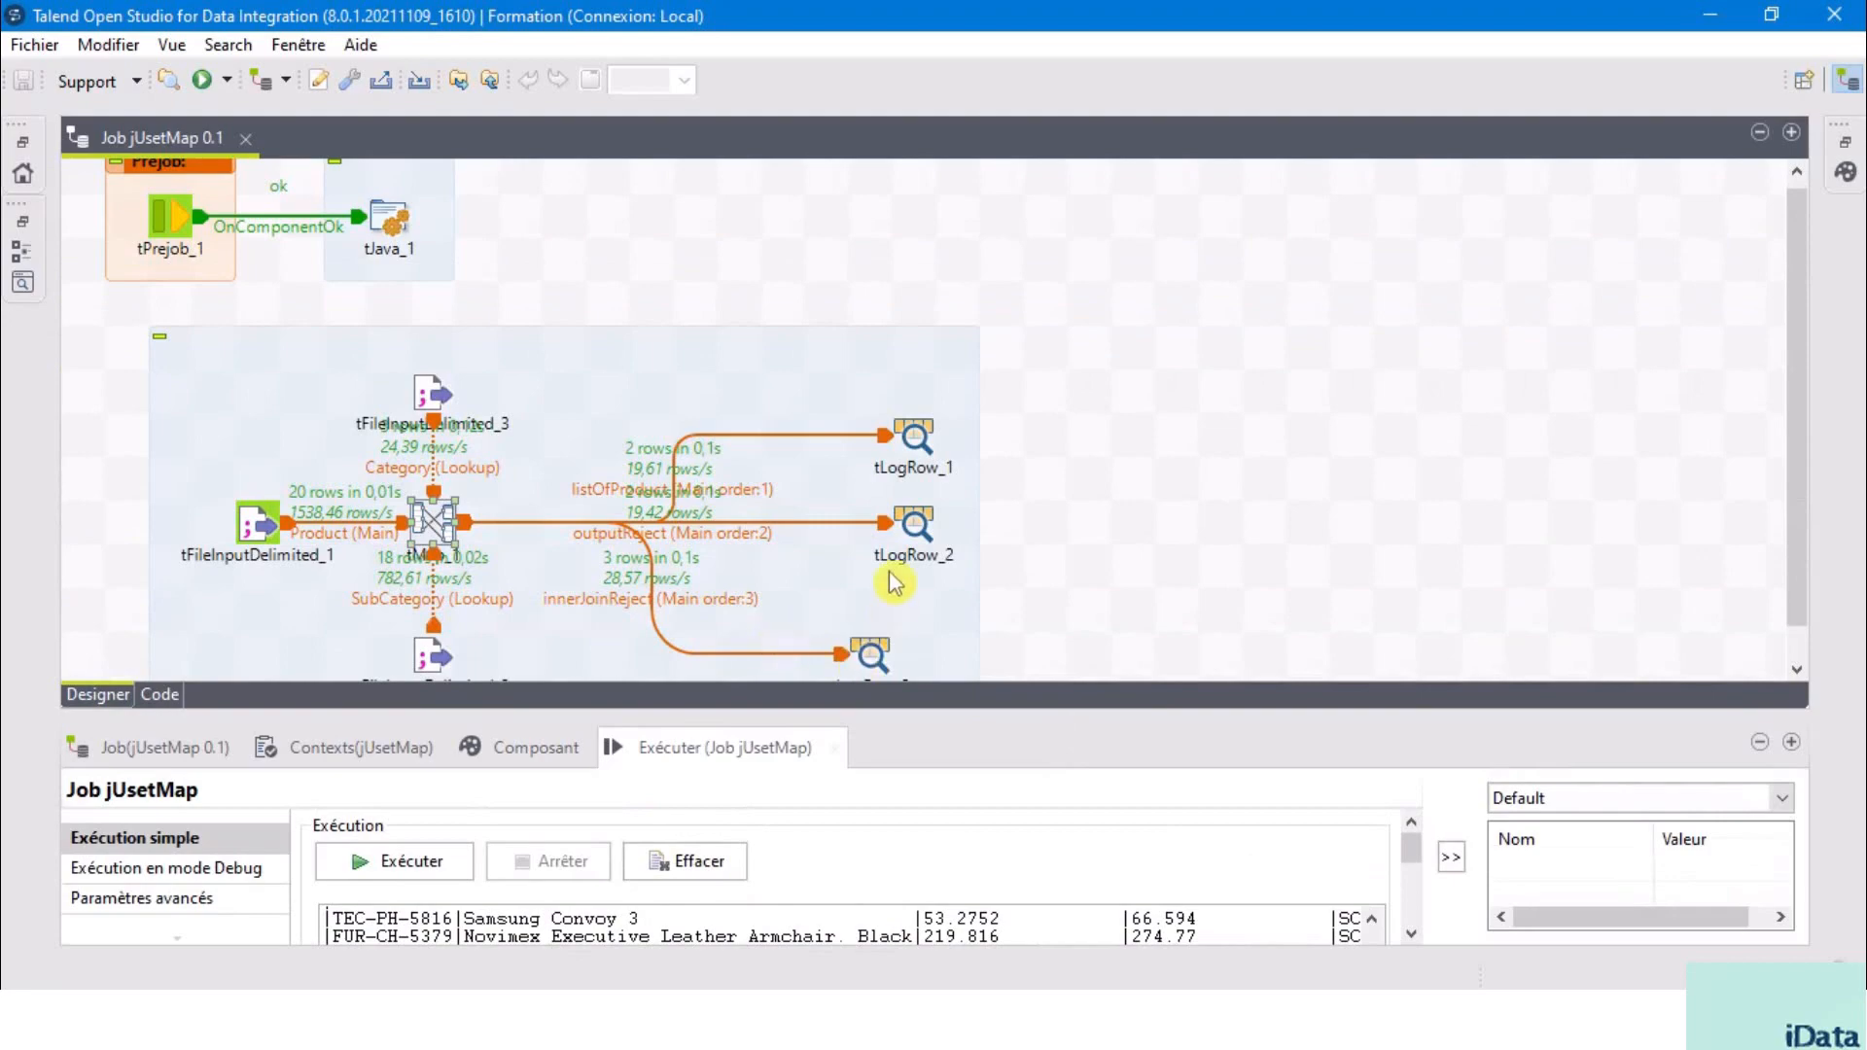
- Examine the reject settings and Schema Type property of innerJoinReject in tMap_1, and close the mapping editor
{"action": "left_click", "coordinate": [872, 658]}
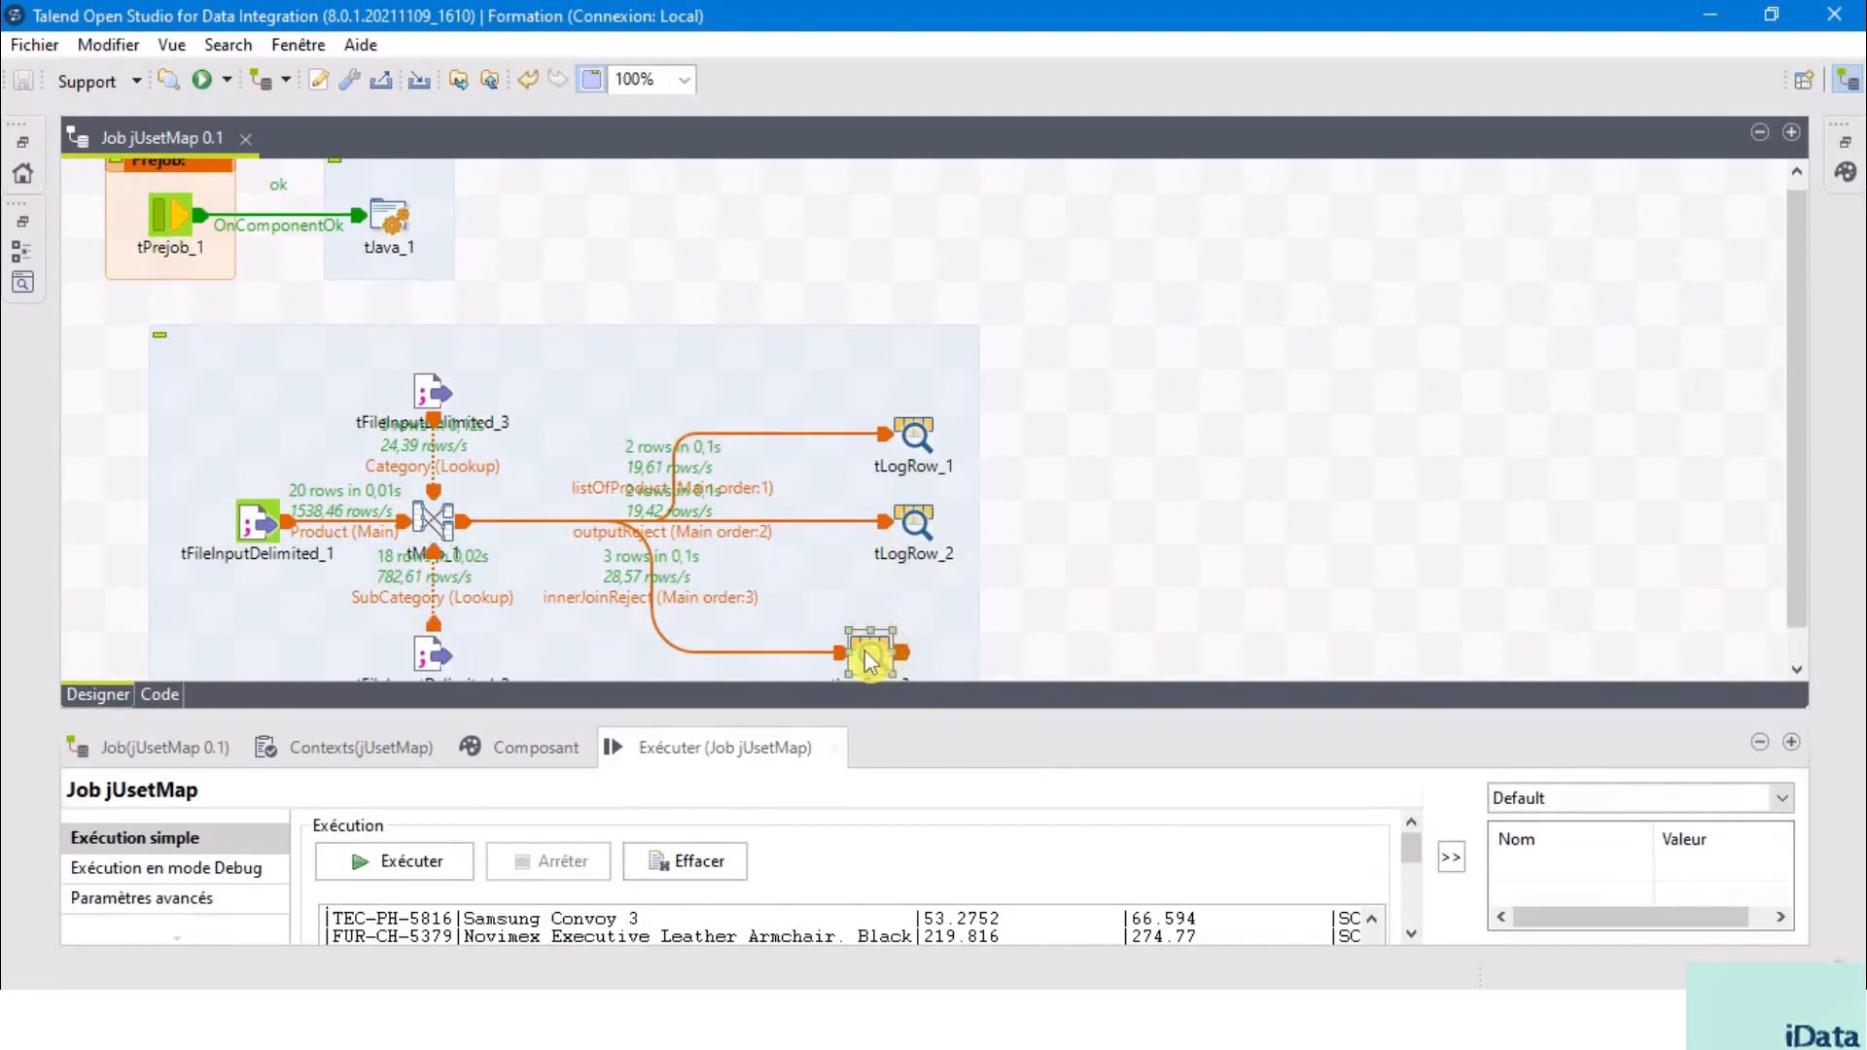
{"action": "double_click", "coordinate": [446, 520]}
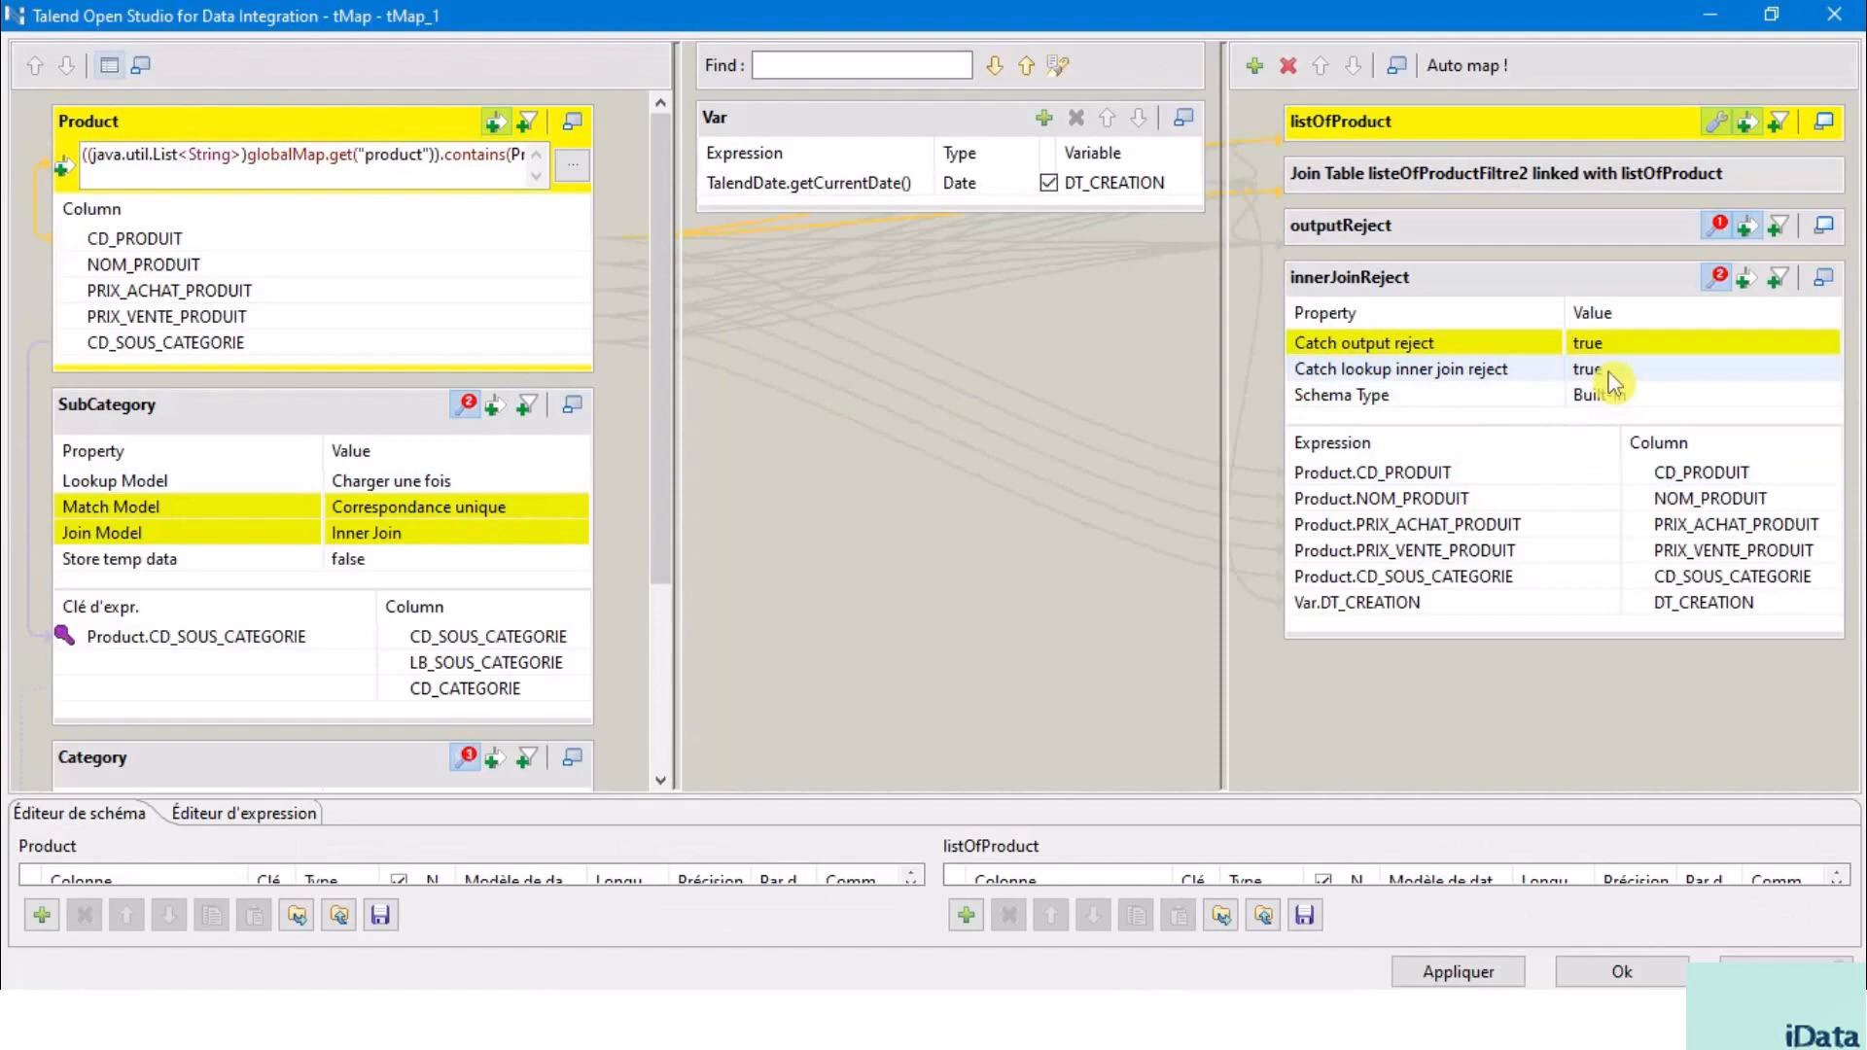
{"action": "left_click", "coordinate": [1390, 394]}
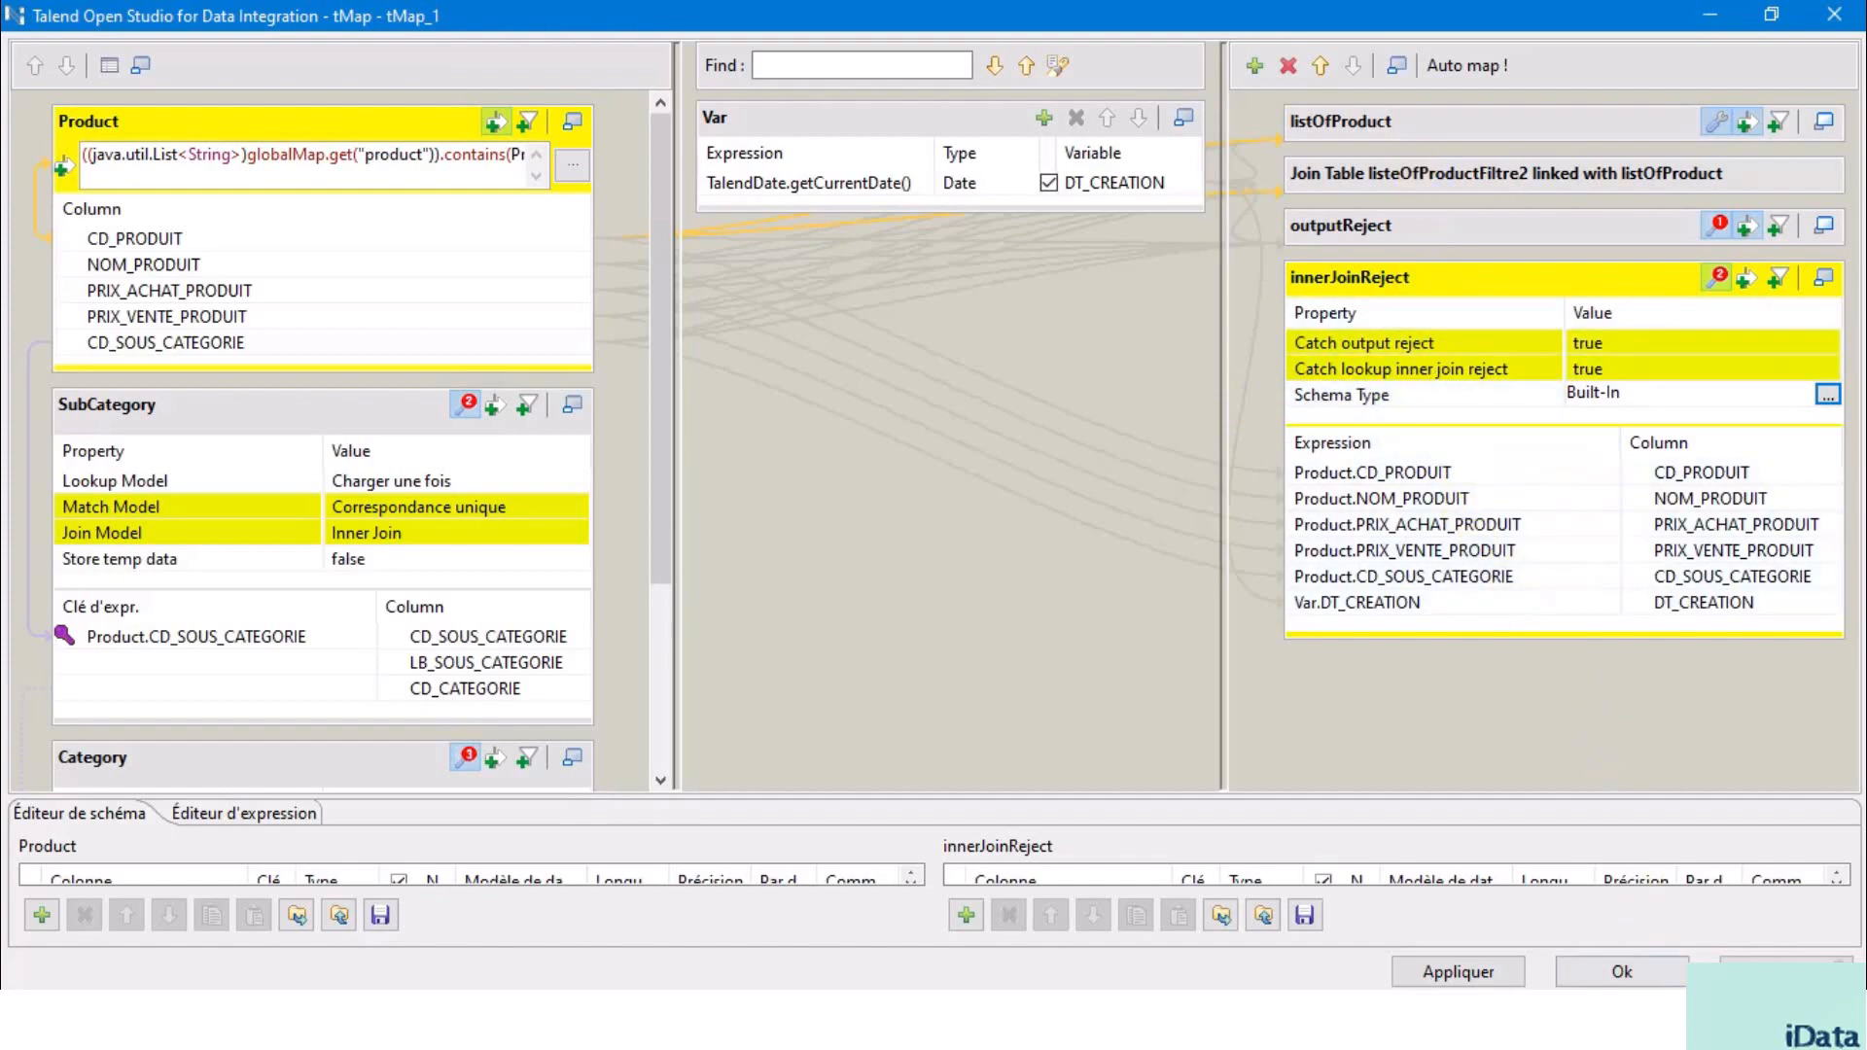
{"action": "left_click", "coordinate": [1653, 967]}
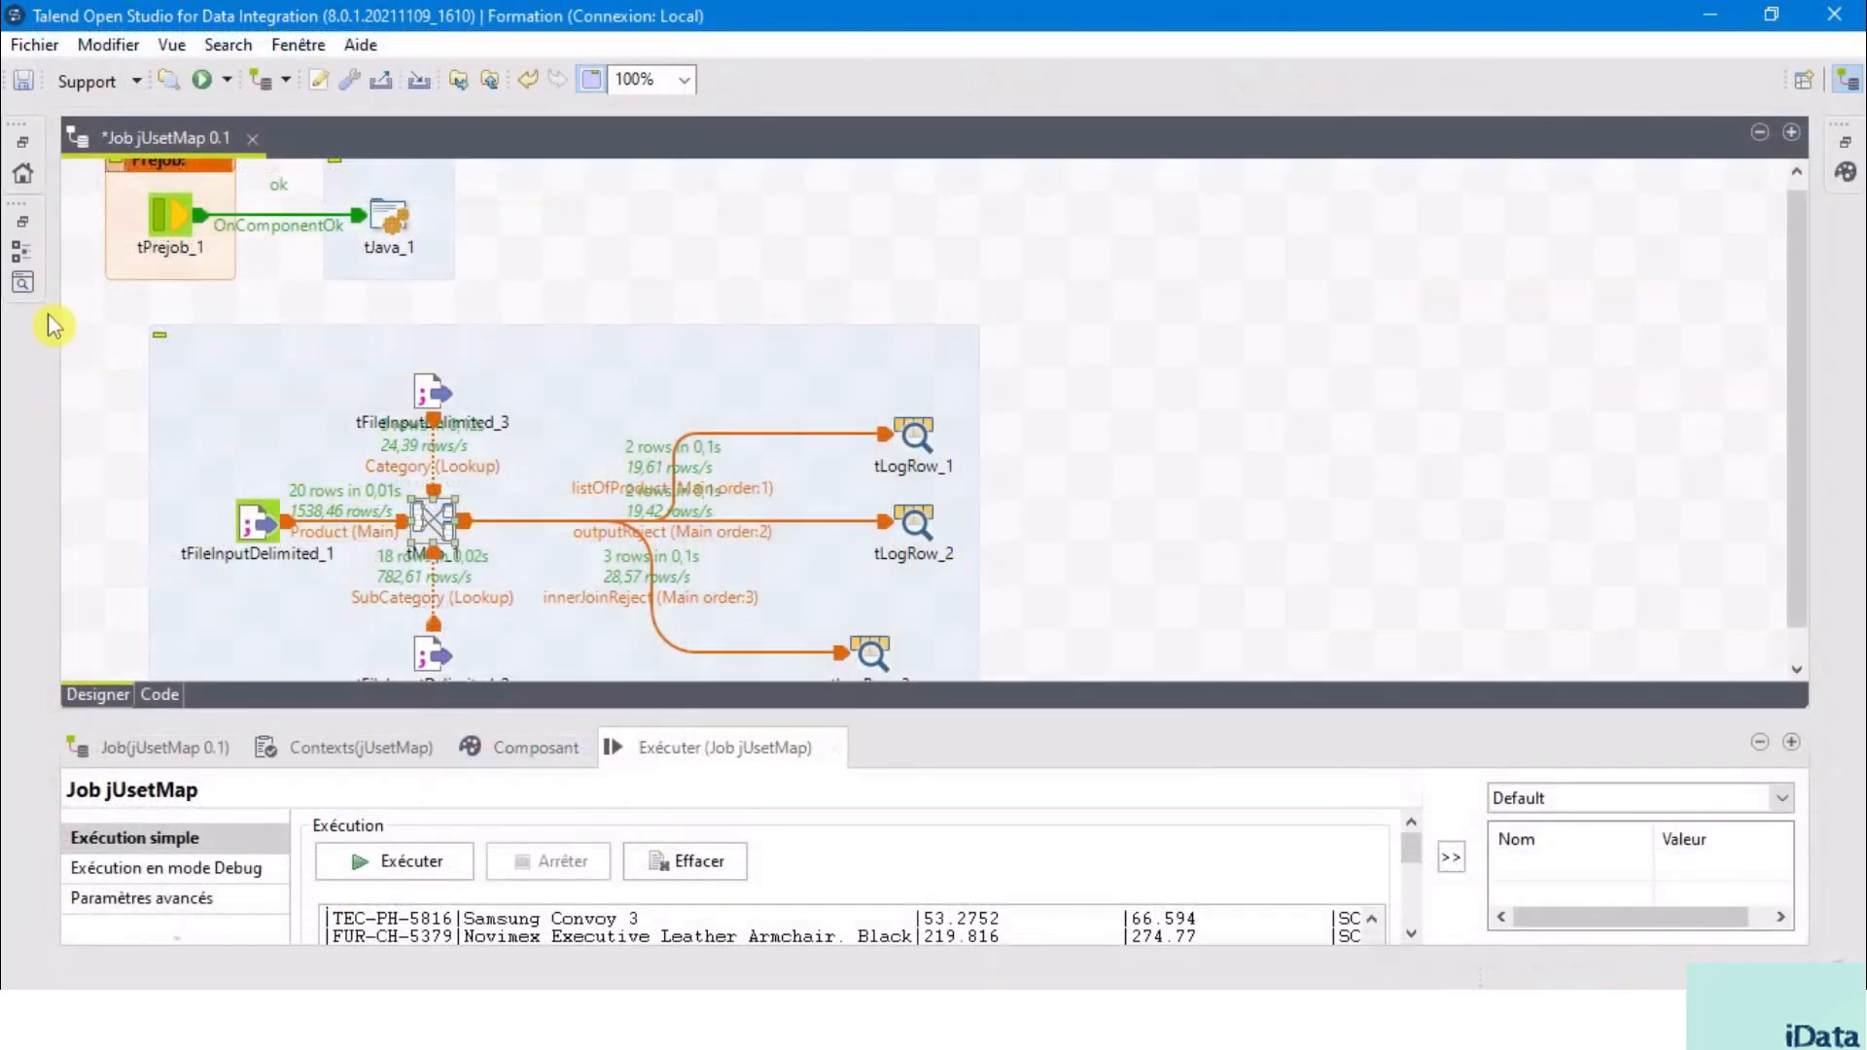
- Restore and widen the repository, and expand its Métadonnées node to reach the generic schemas
{"action": "left_click", "coordinate": [28, 148]}
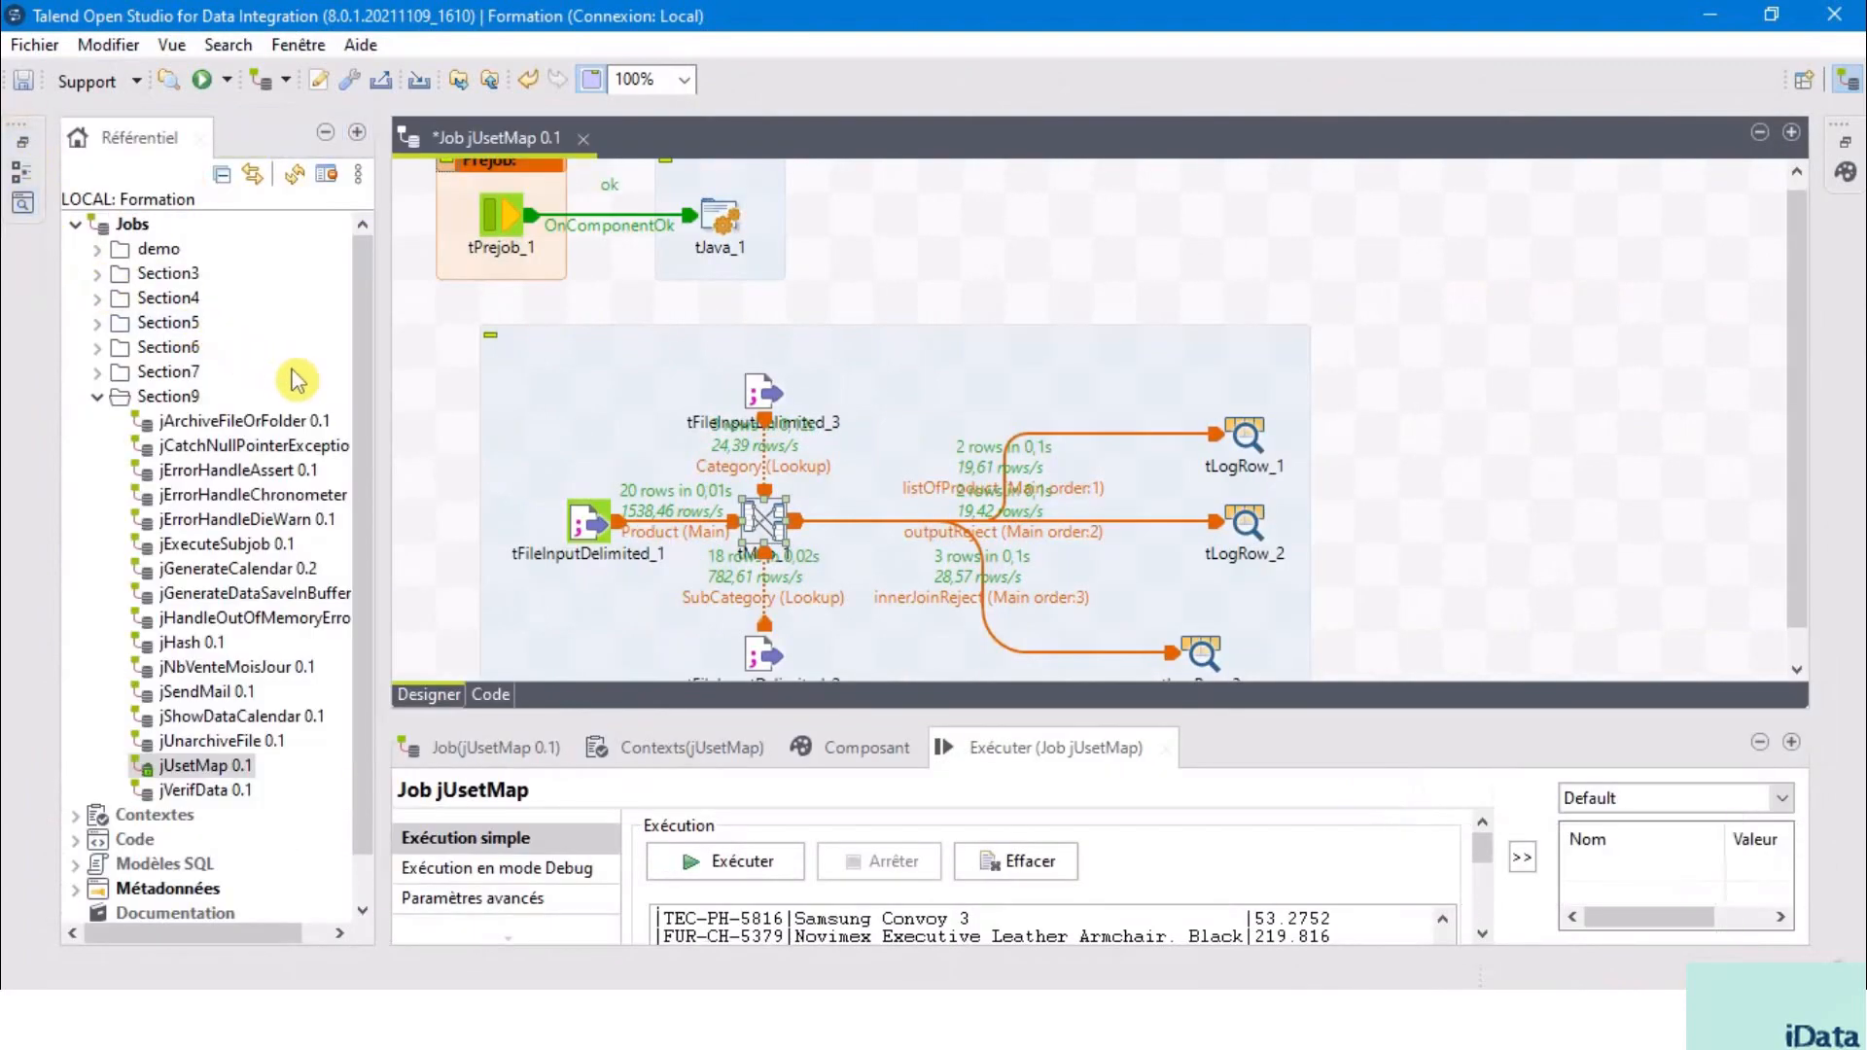
{"action": "left_click_drag", "start_coordinate": [376, 447], "coordinate": [446, 429]}
{"action": "scroll", "coordinate": [126, 885], "scroll_direction": "down", "scroll_amount": 1}
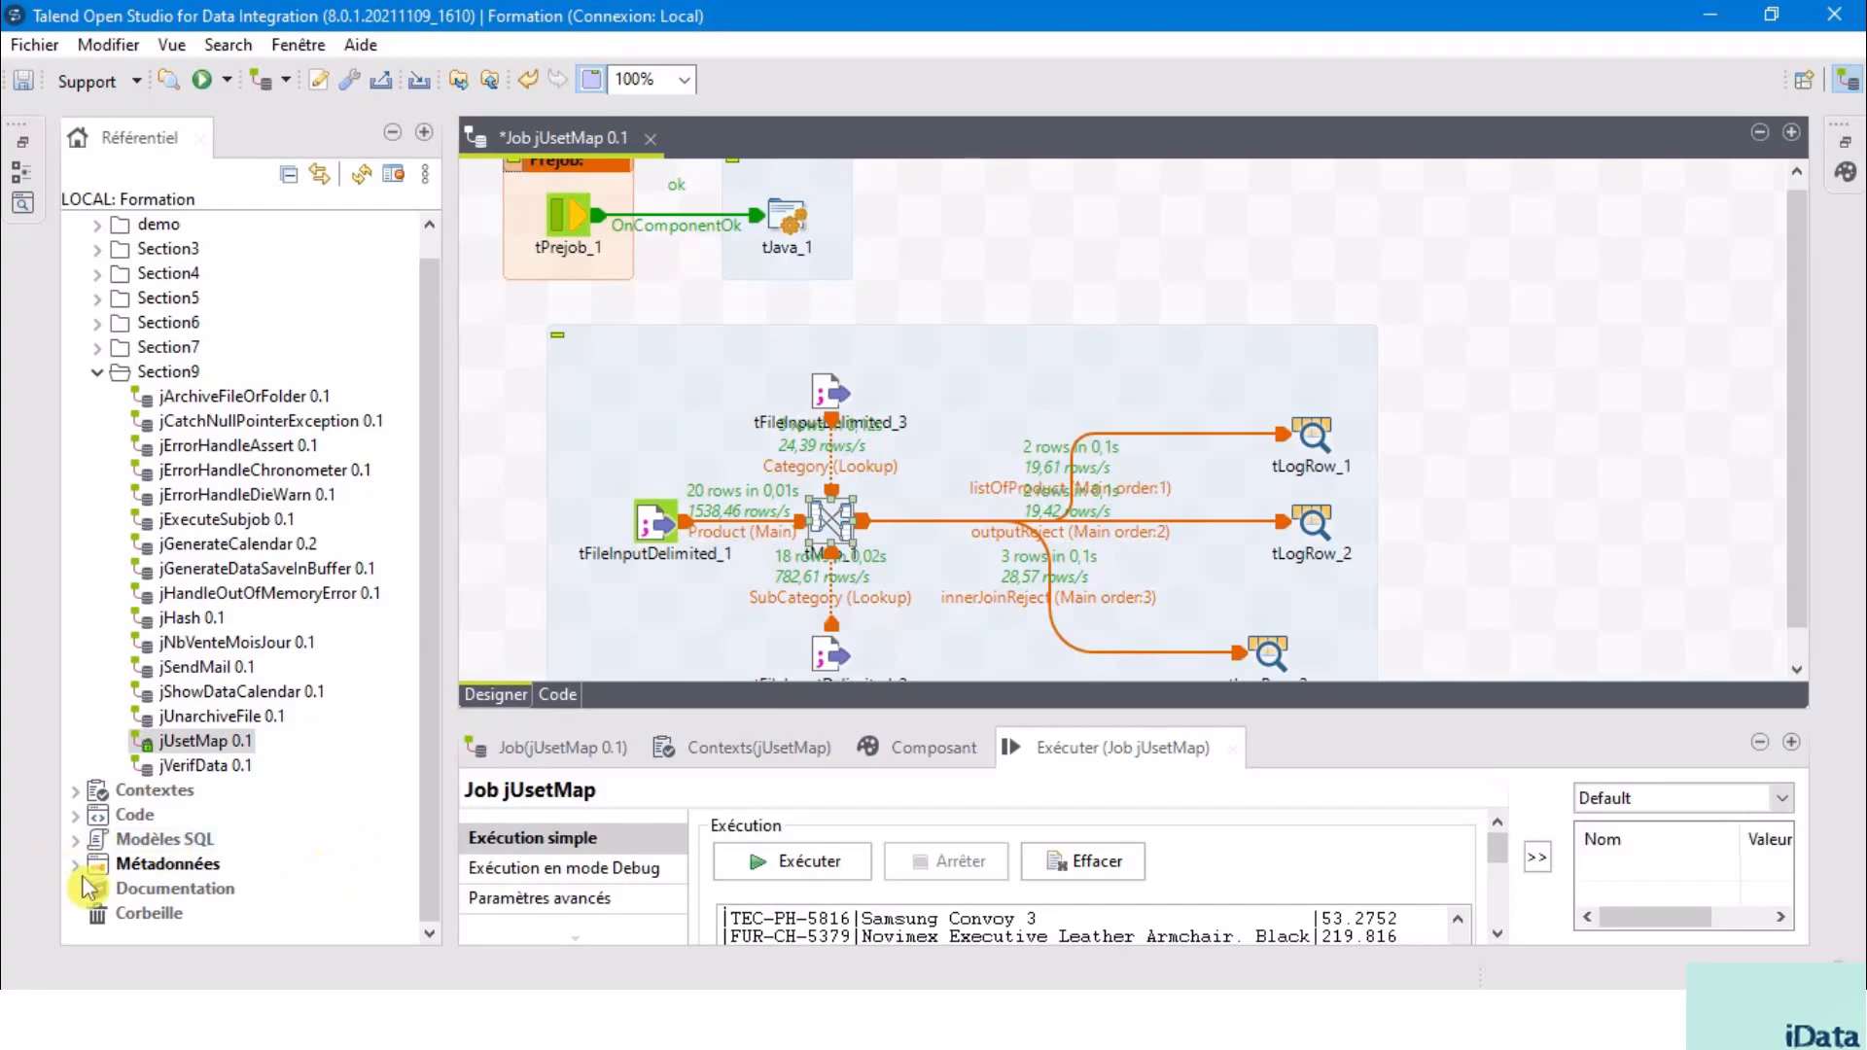
{"action": "double_click", "coordinate": [271, 864]}
{"action": "scroll", "coordinate": [253, 846], "scroll_direction": "down", "scroll_amount": 2}
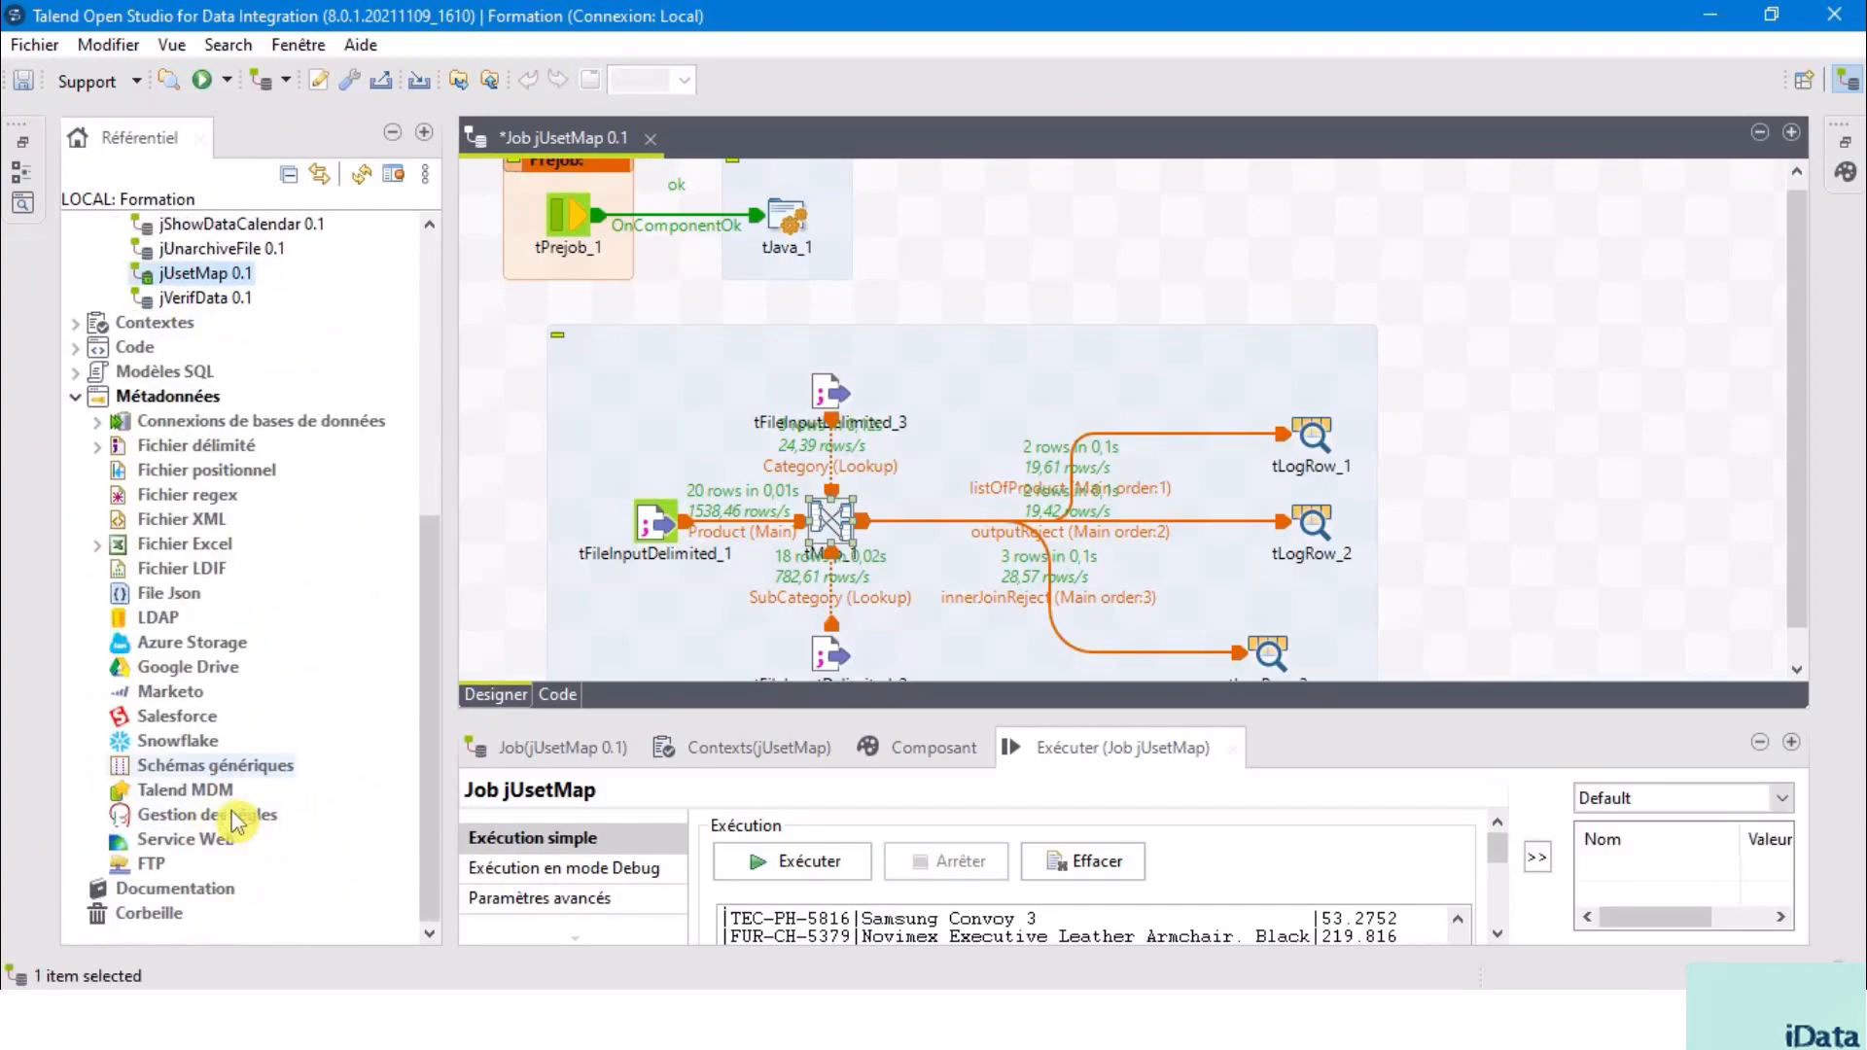
- Create a generic schema named product with columns CD_PRODUIT, NOM_PRODUIT, PRIX_ACHAT_PRODUIT, PRIX_VENTE_PRODUIT, CD_SOUS_CATEGORIE and DT_CREATION
{"action": "left_click", "coordinate": [232, 767]}
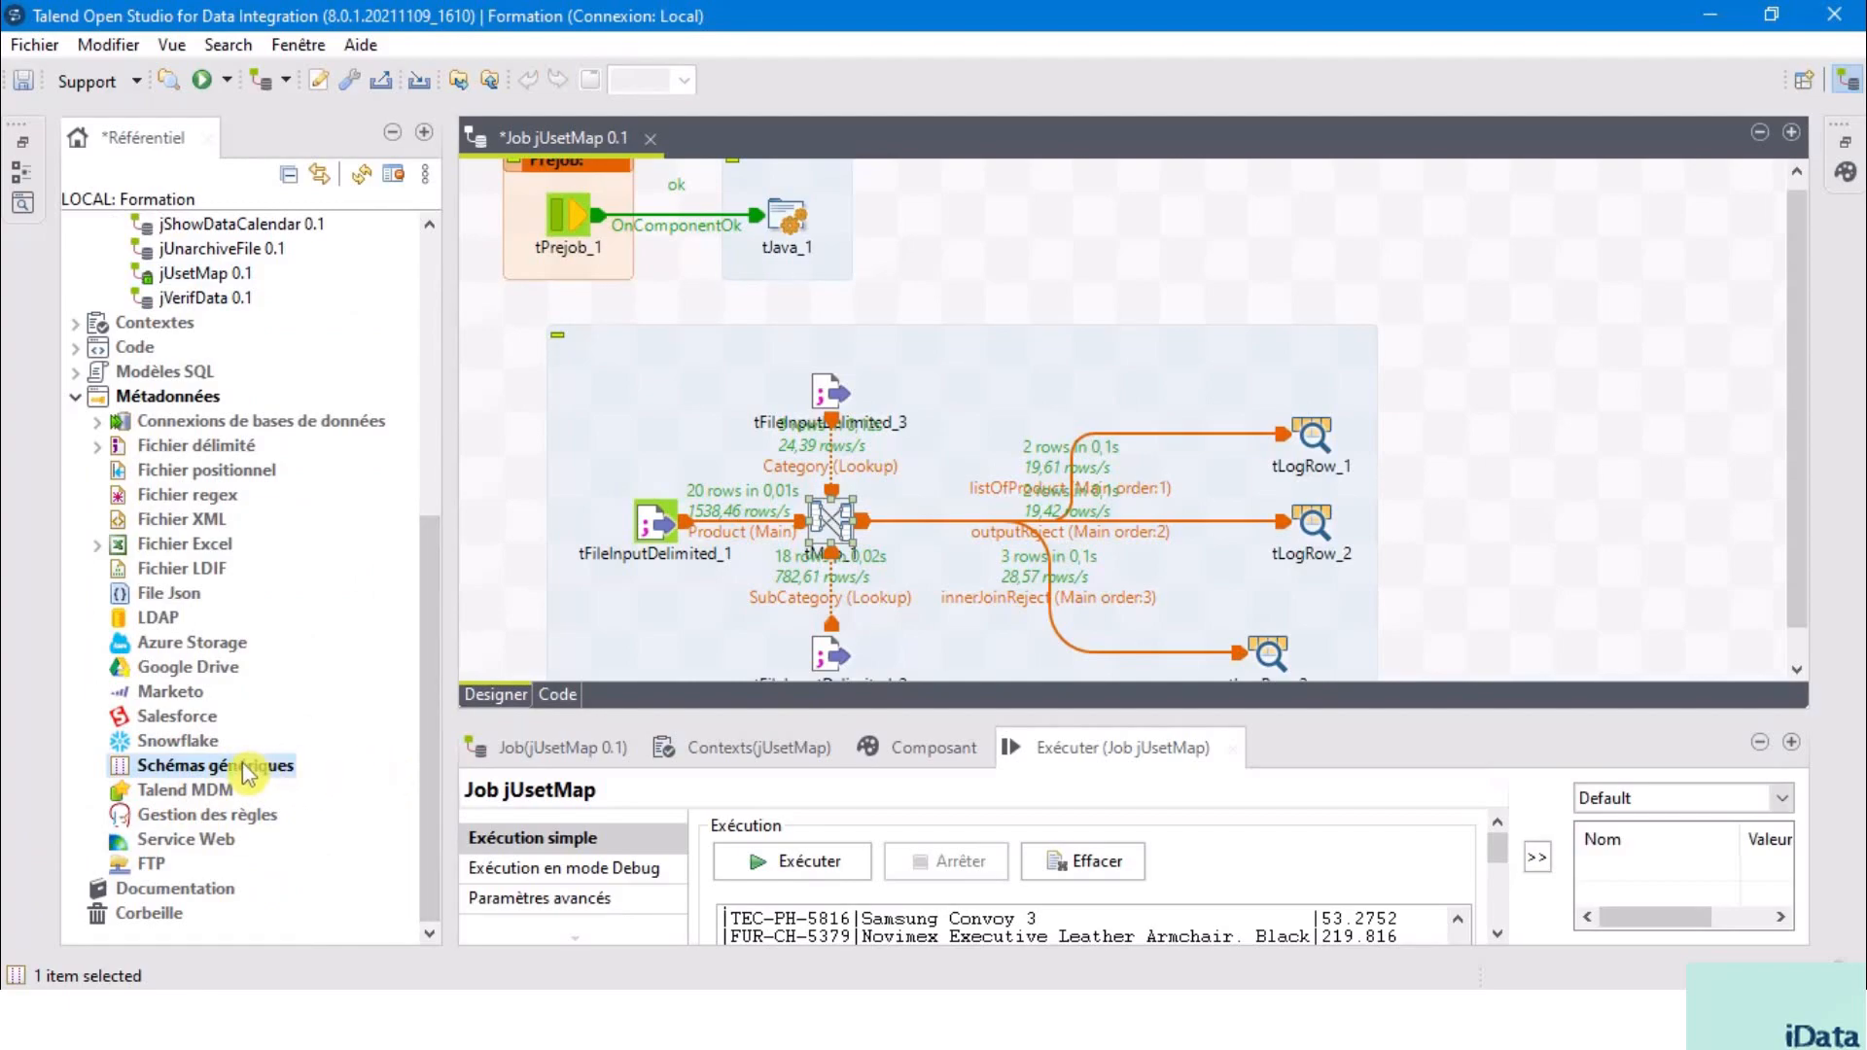
{"action": "right_click", "coordinate": [243, 776]}
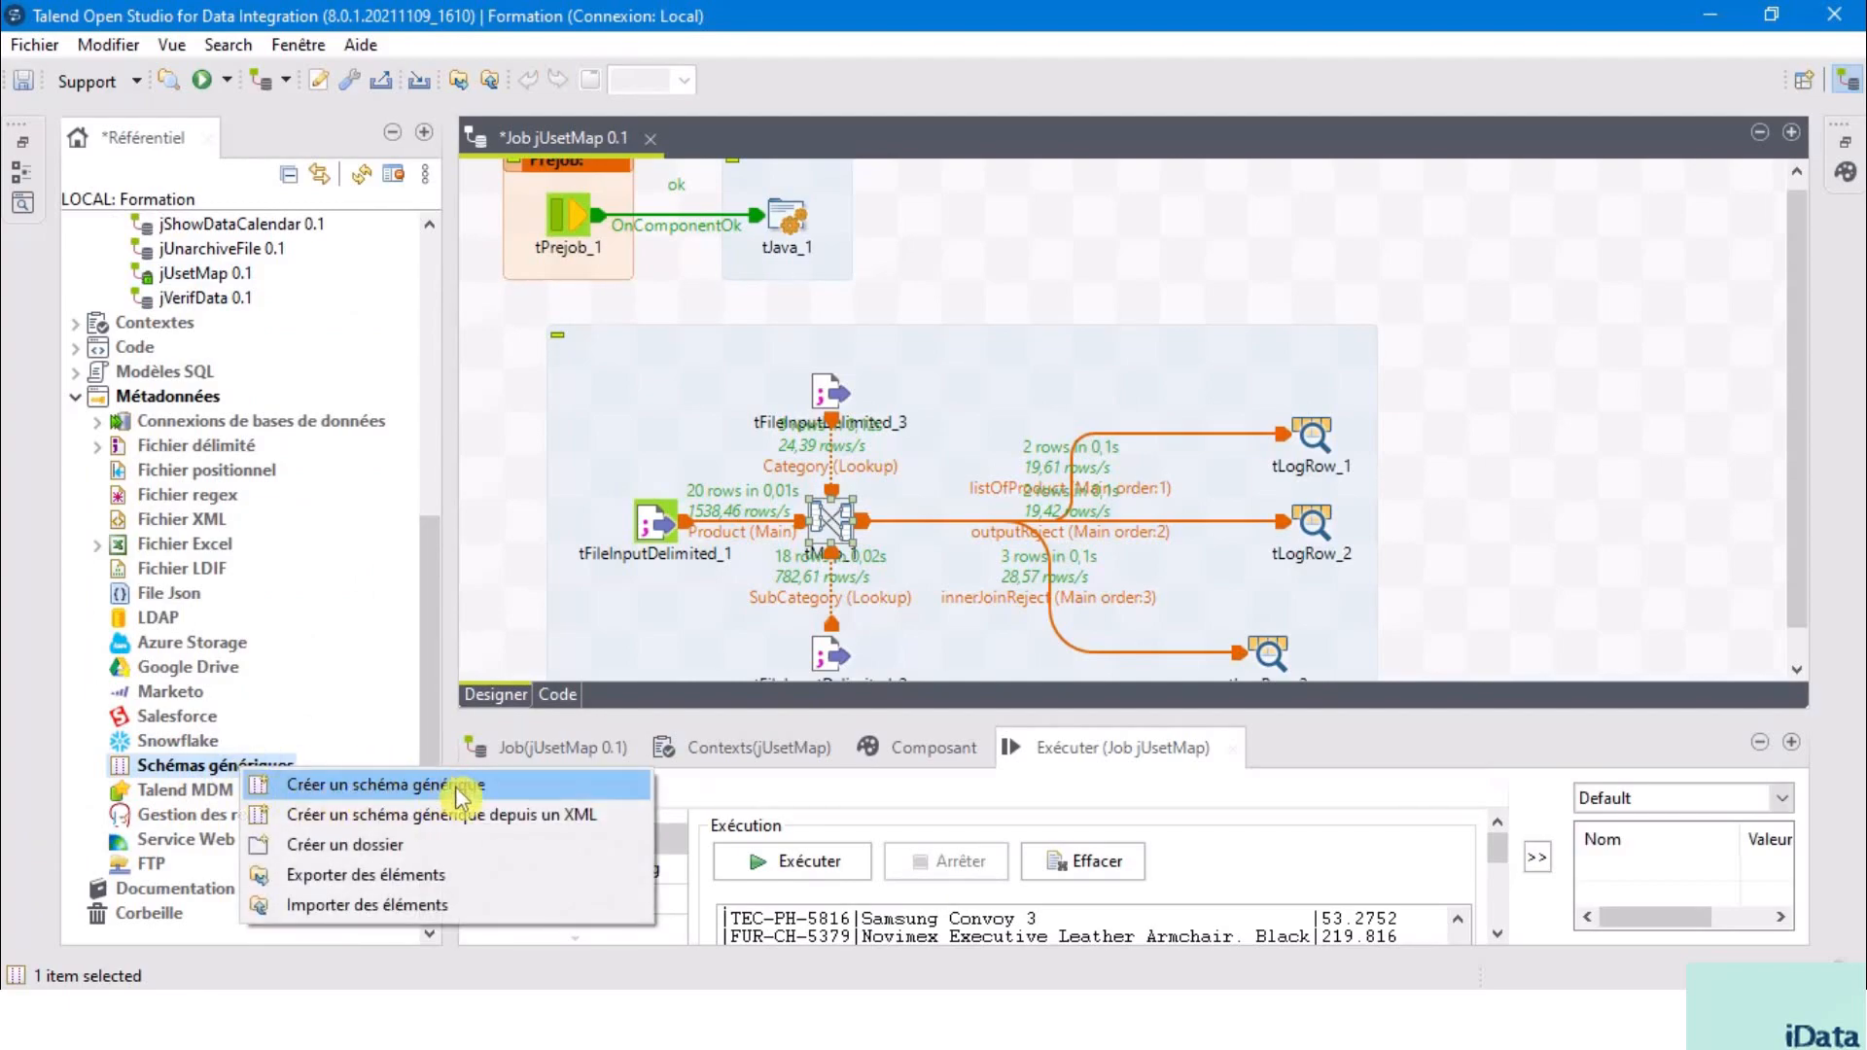
{"action": "left_click", "coordinate": [498, 787]}
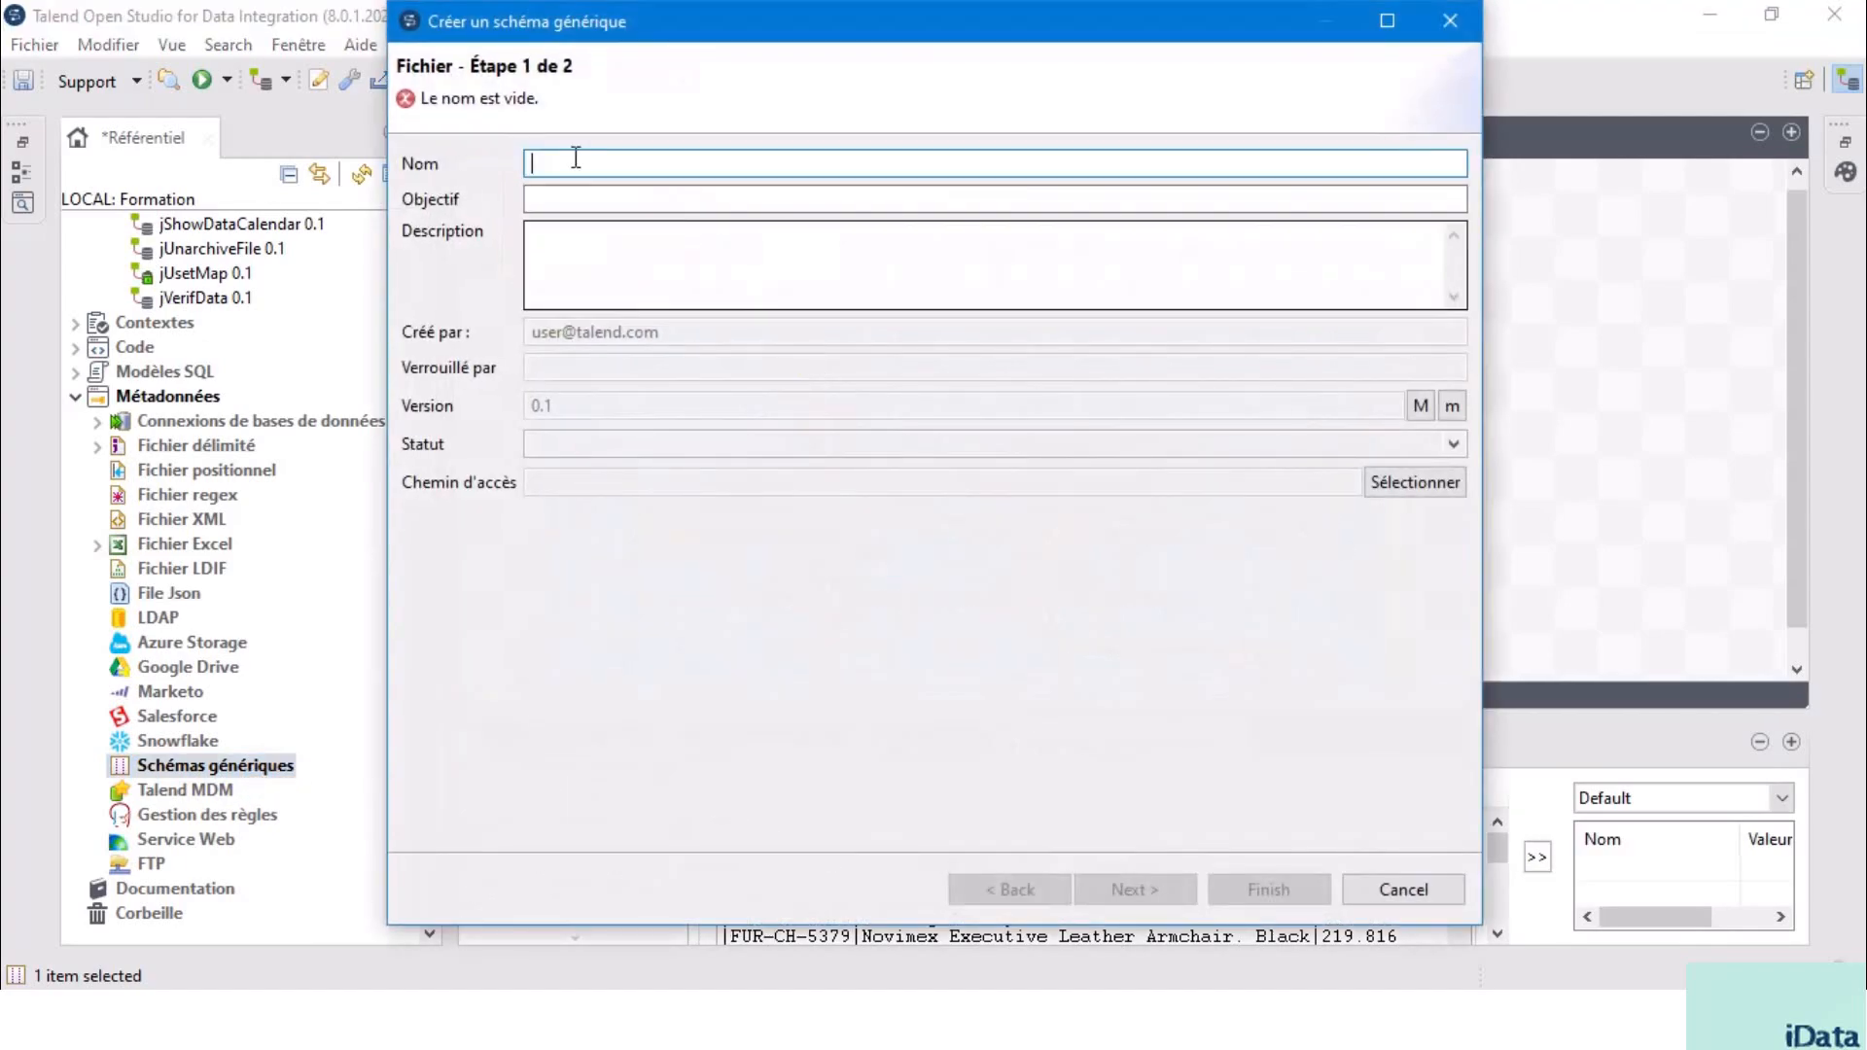
{"action": "type", "text": "product"}
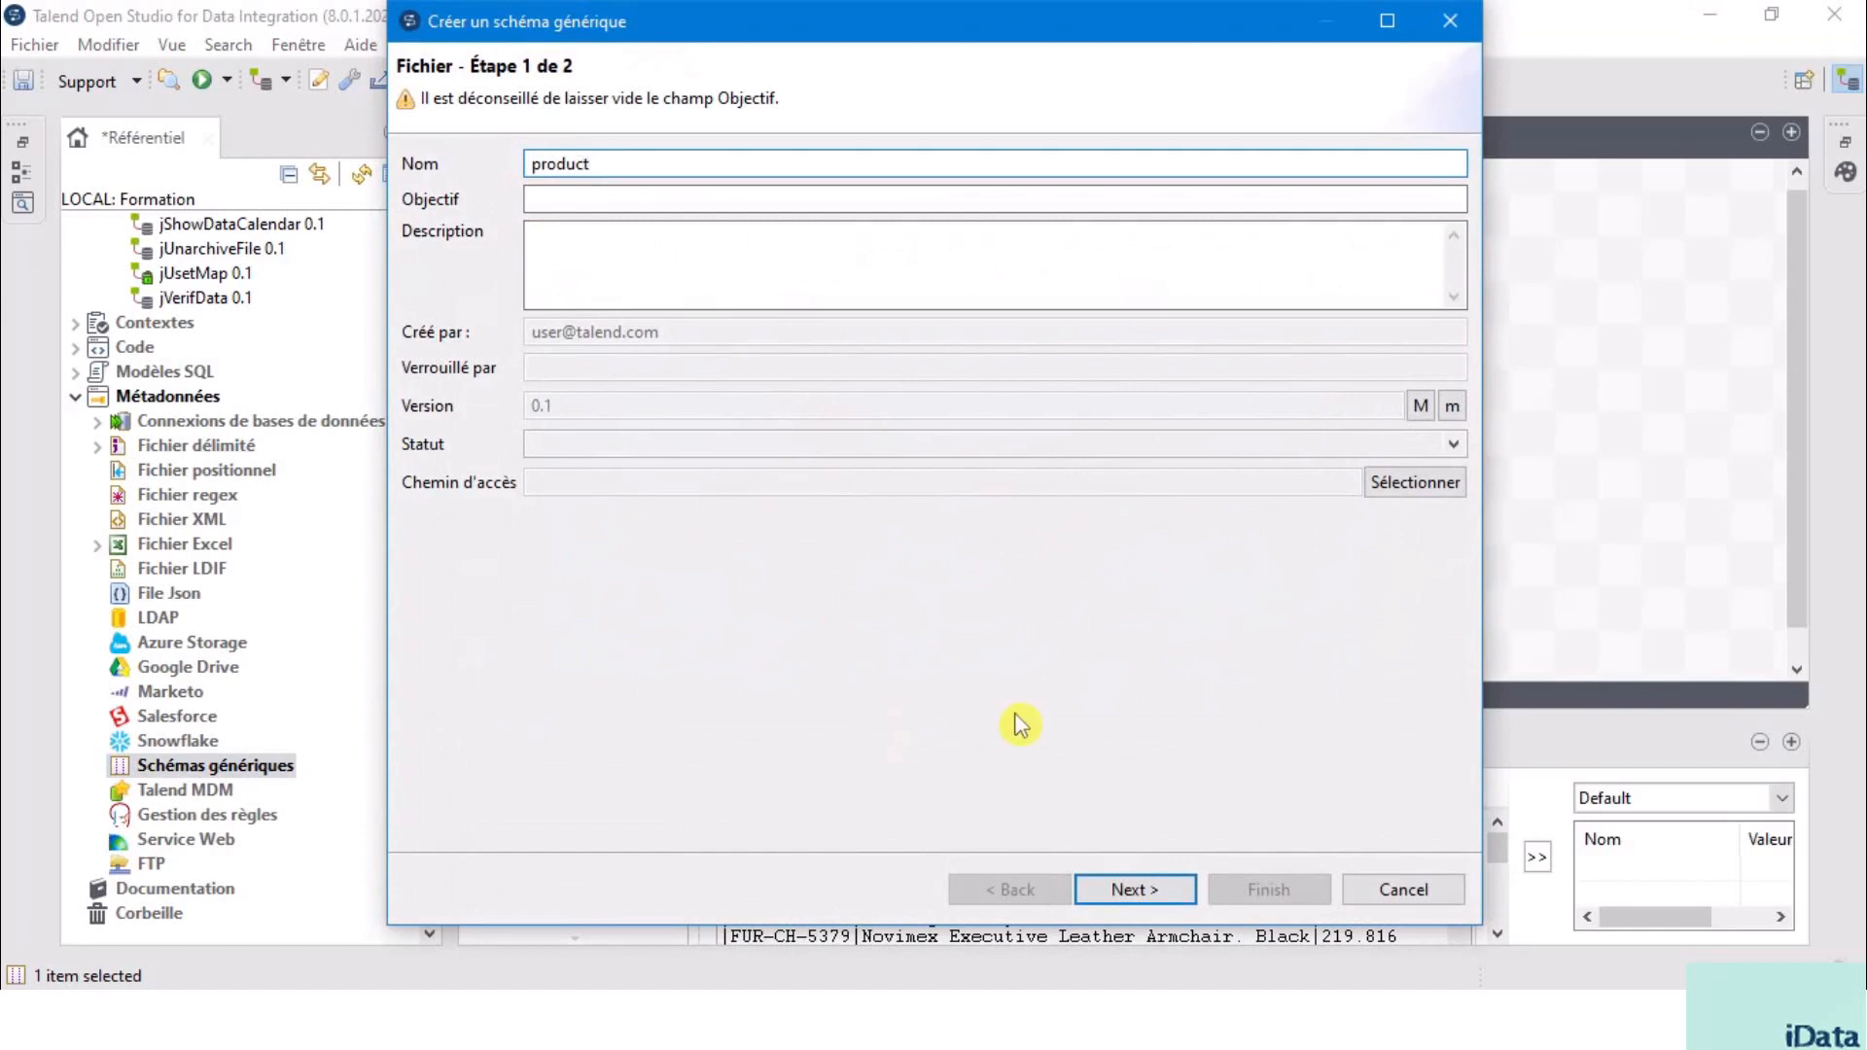
{"action": "left_click", "coordinate": [1128, 890]}
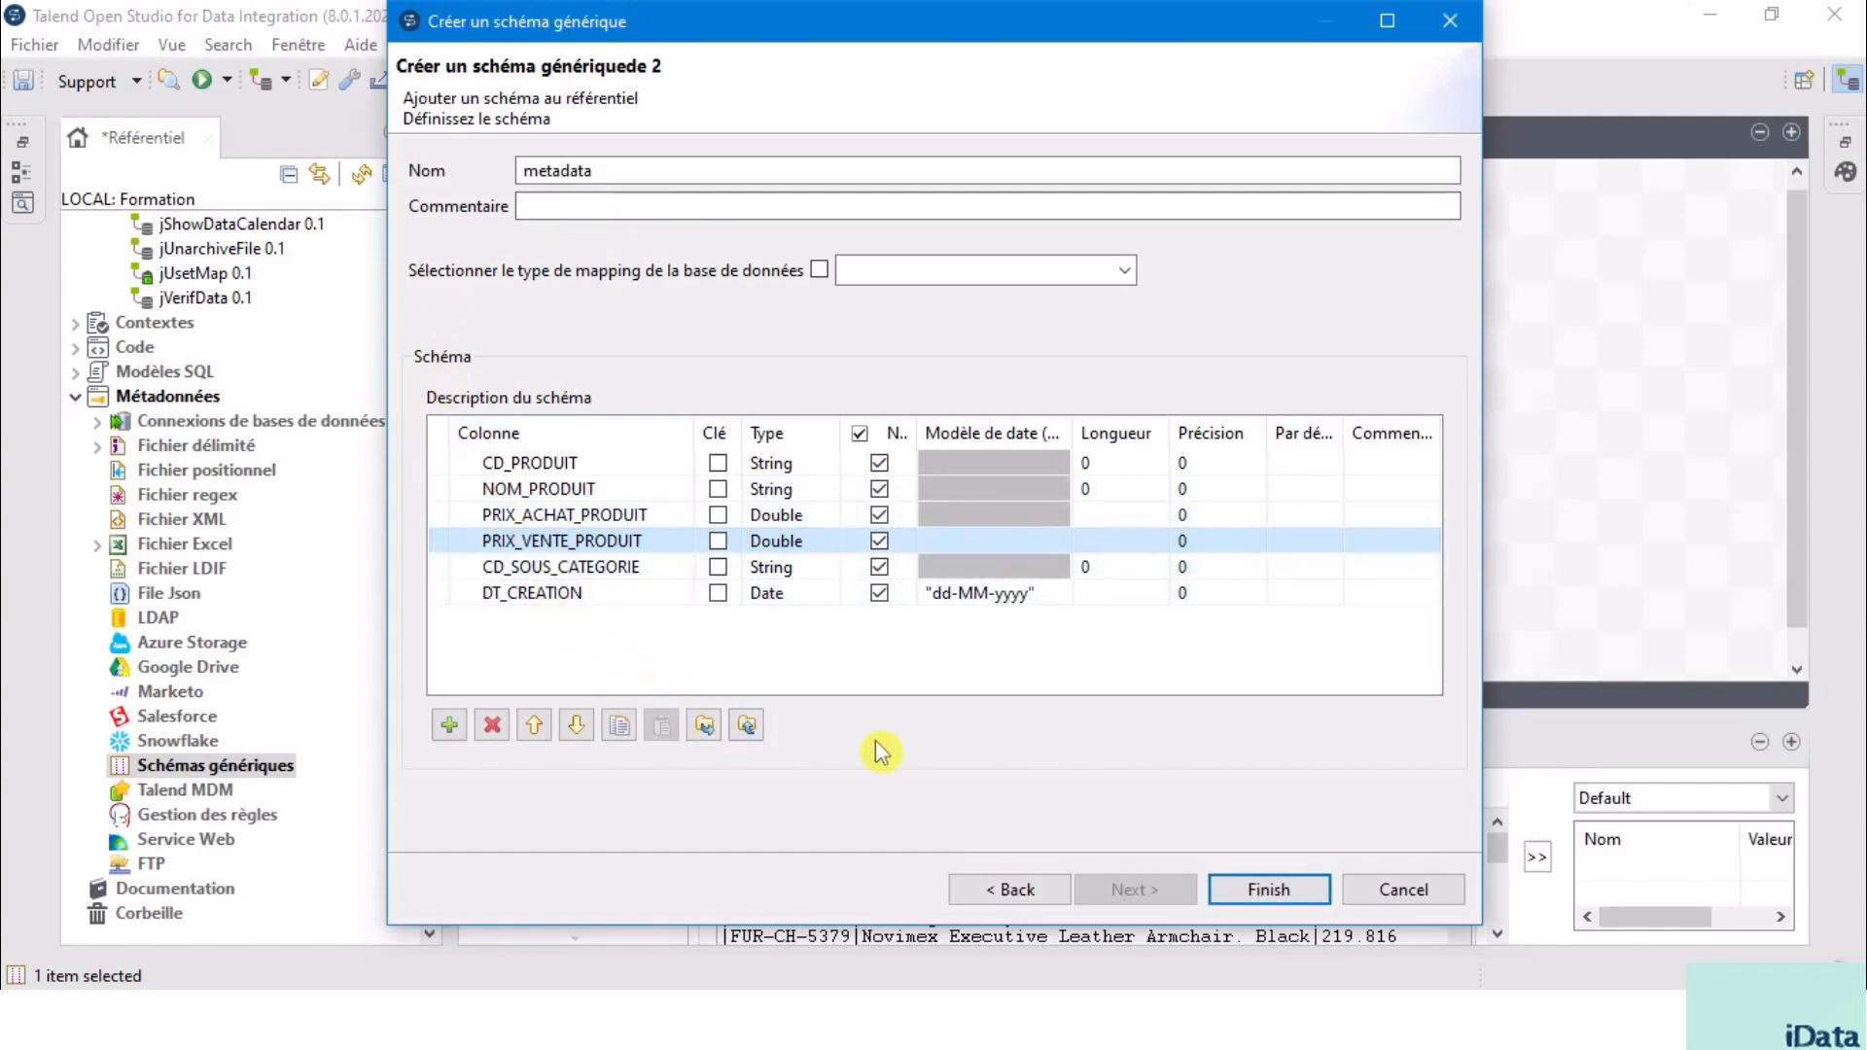
{"action": "left_click", "coordinate": [1282, 900]}
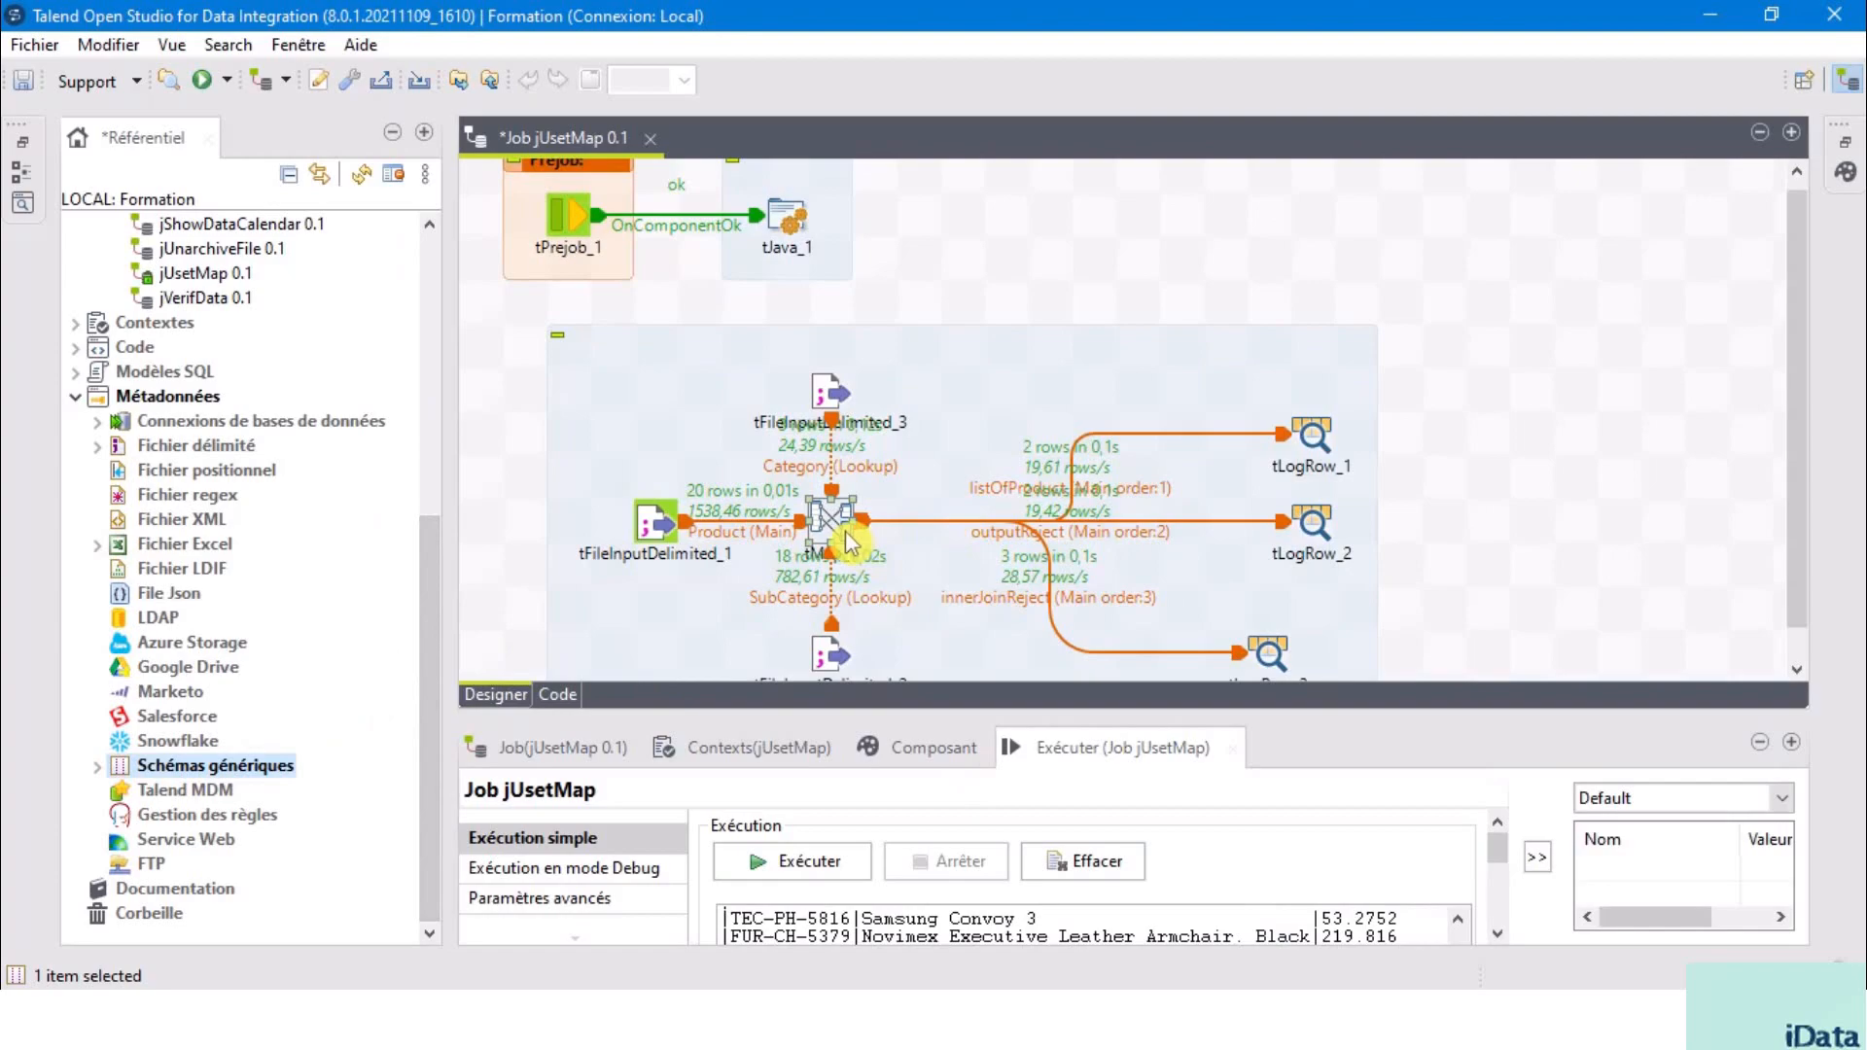
- Minimize the repository, reopen tMap_1 and set innerJoinReject's Schema Type to Repository
{"action": "left_click", "coordinate": [392, 132]}
{"action": "left_click", "coordinate": [425, 522]}
{"action": "double_click", "coordinate": [431, 518]}
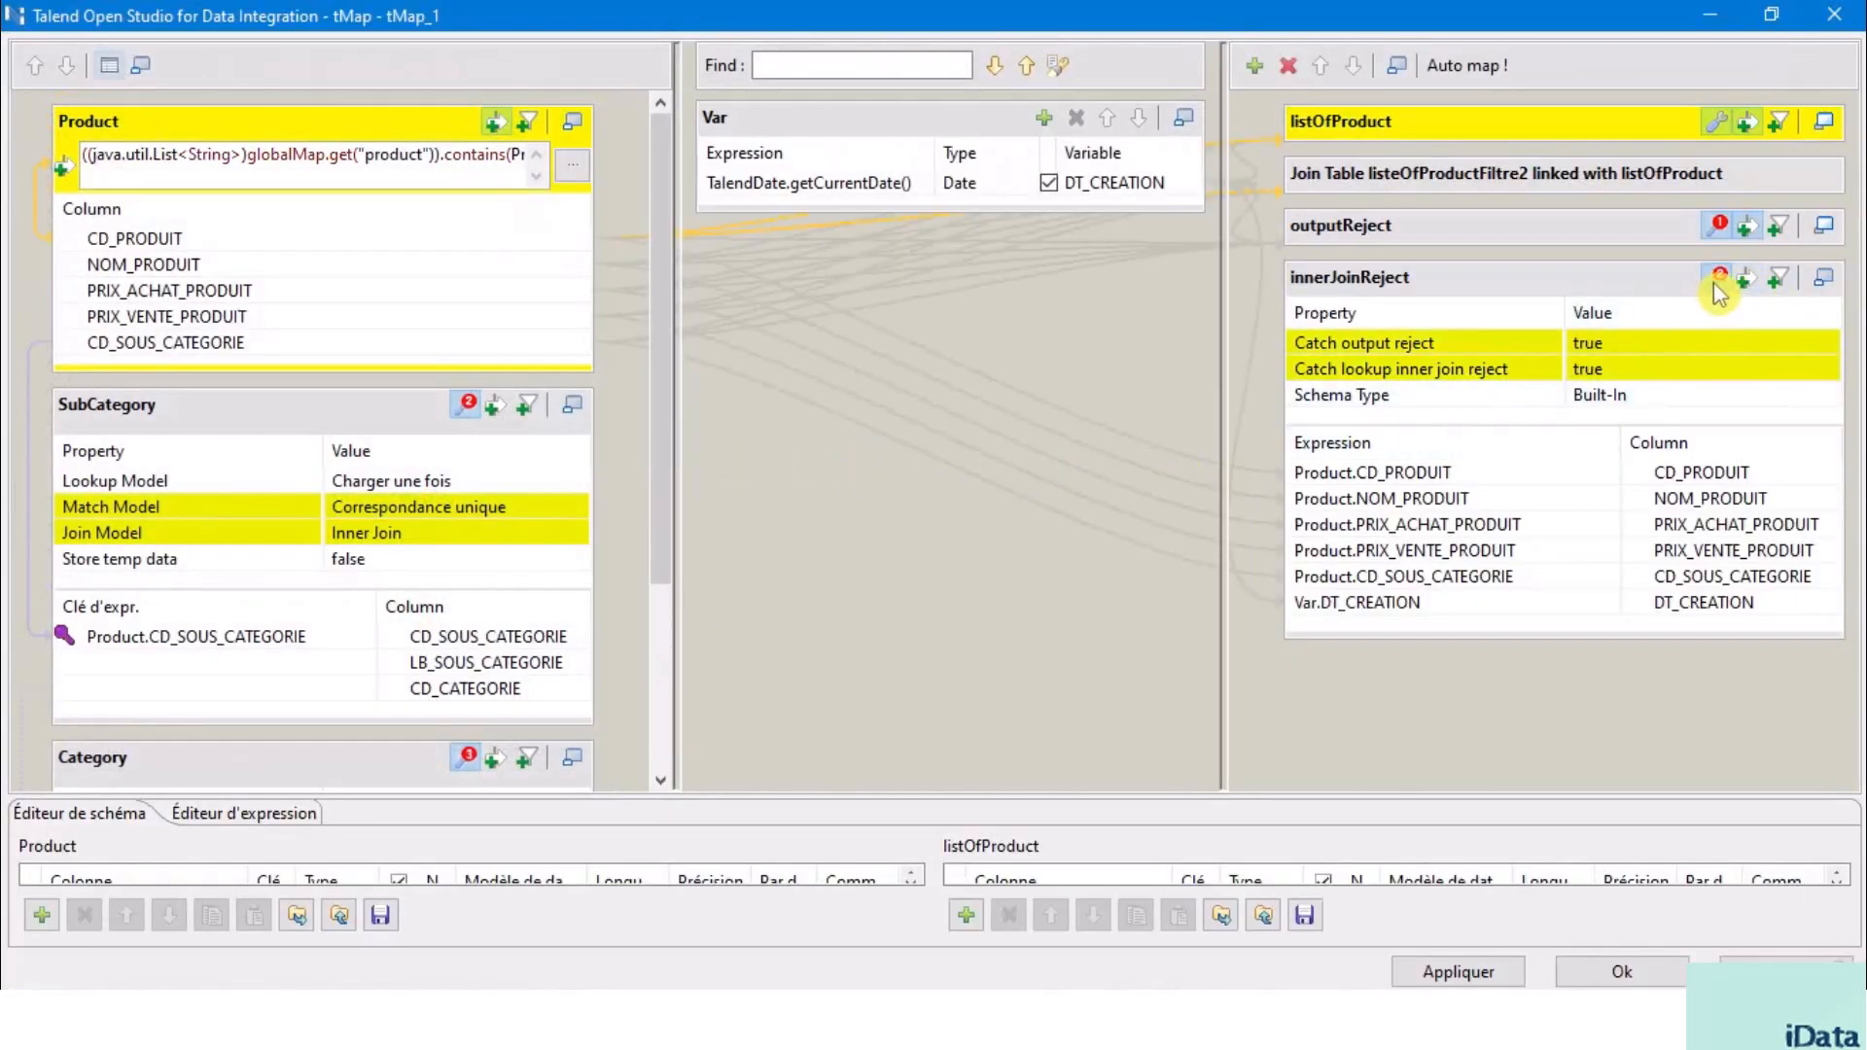
{"action": "left_click", "coordinate": [1643, 413]}
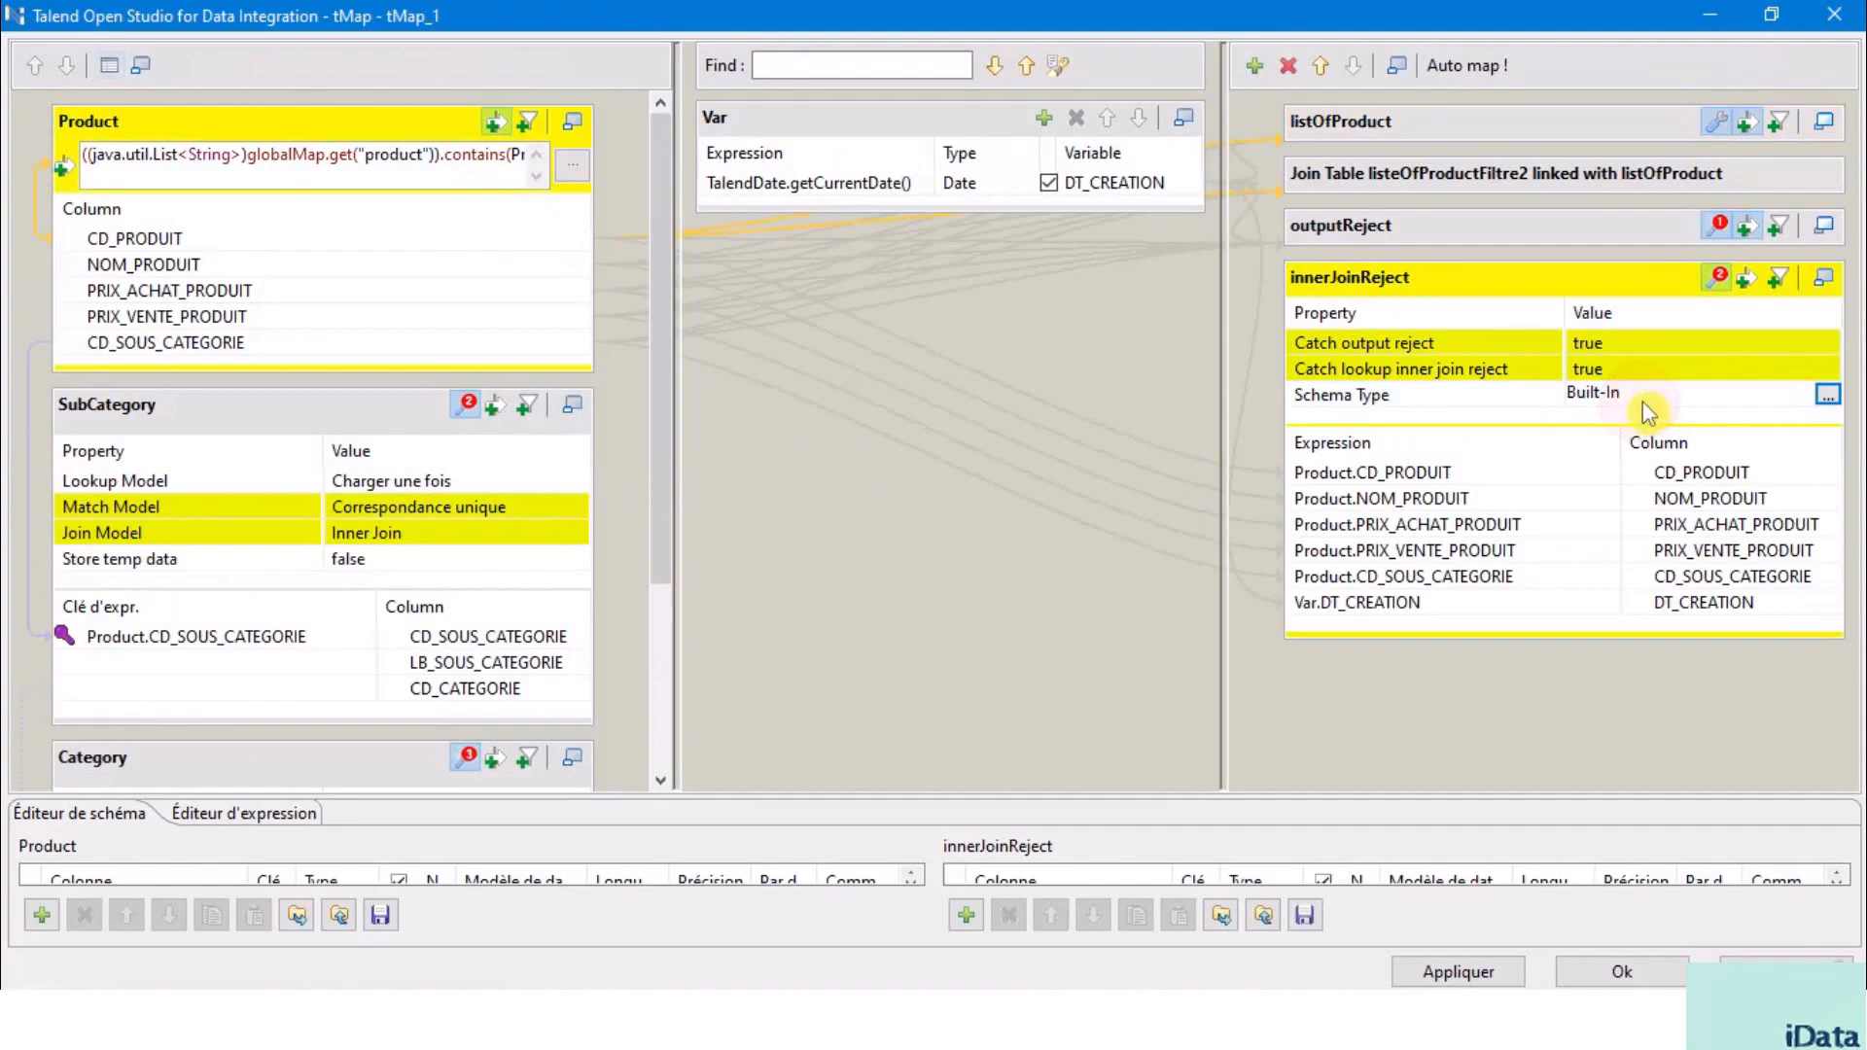
{"action": "left_click", "coordinate": [1828, 395]}
{"action": "left_click", "coordinate": [948, 445]}
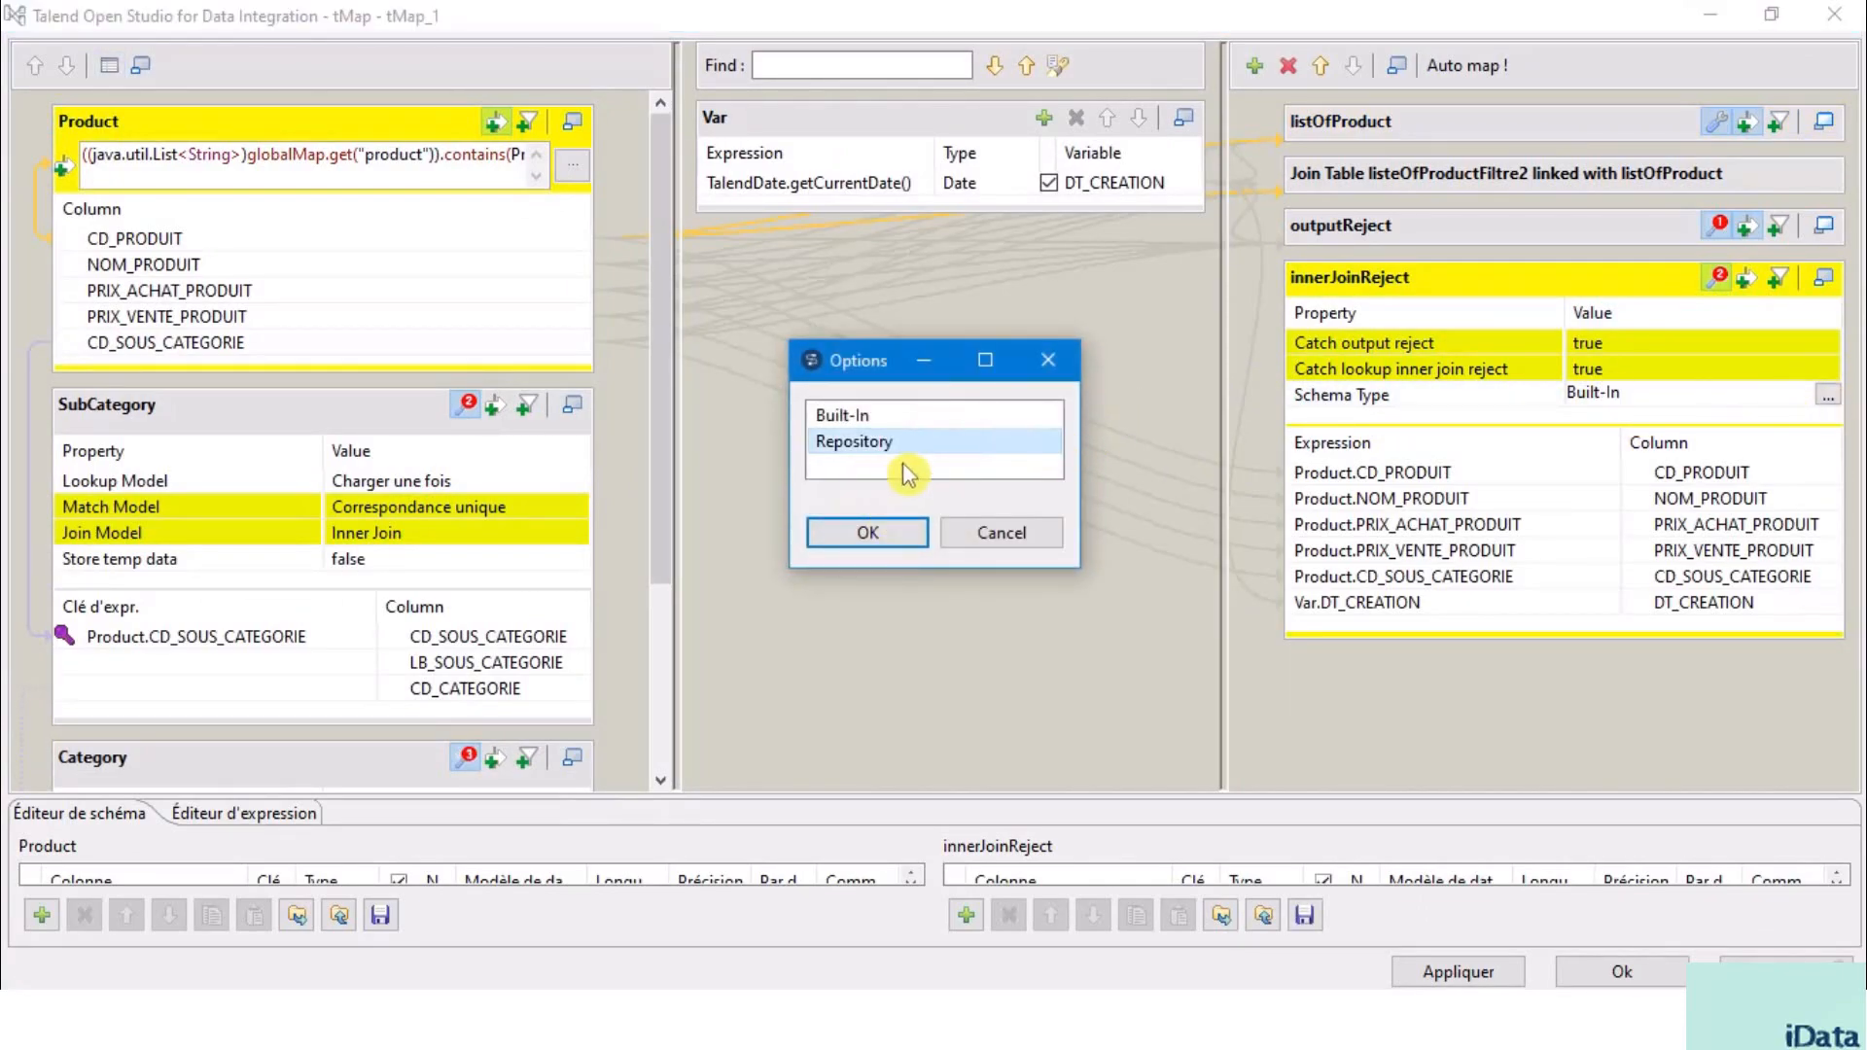
{"action": "left_click", "coordinate": [869, 534]}
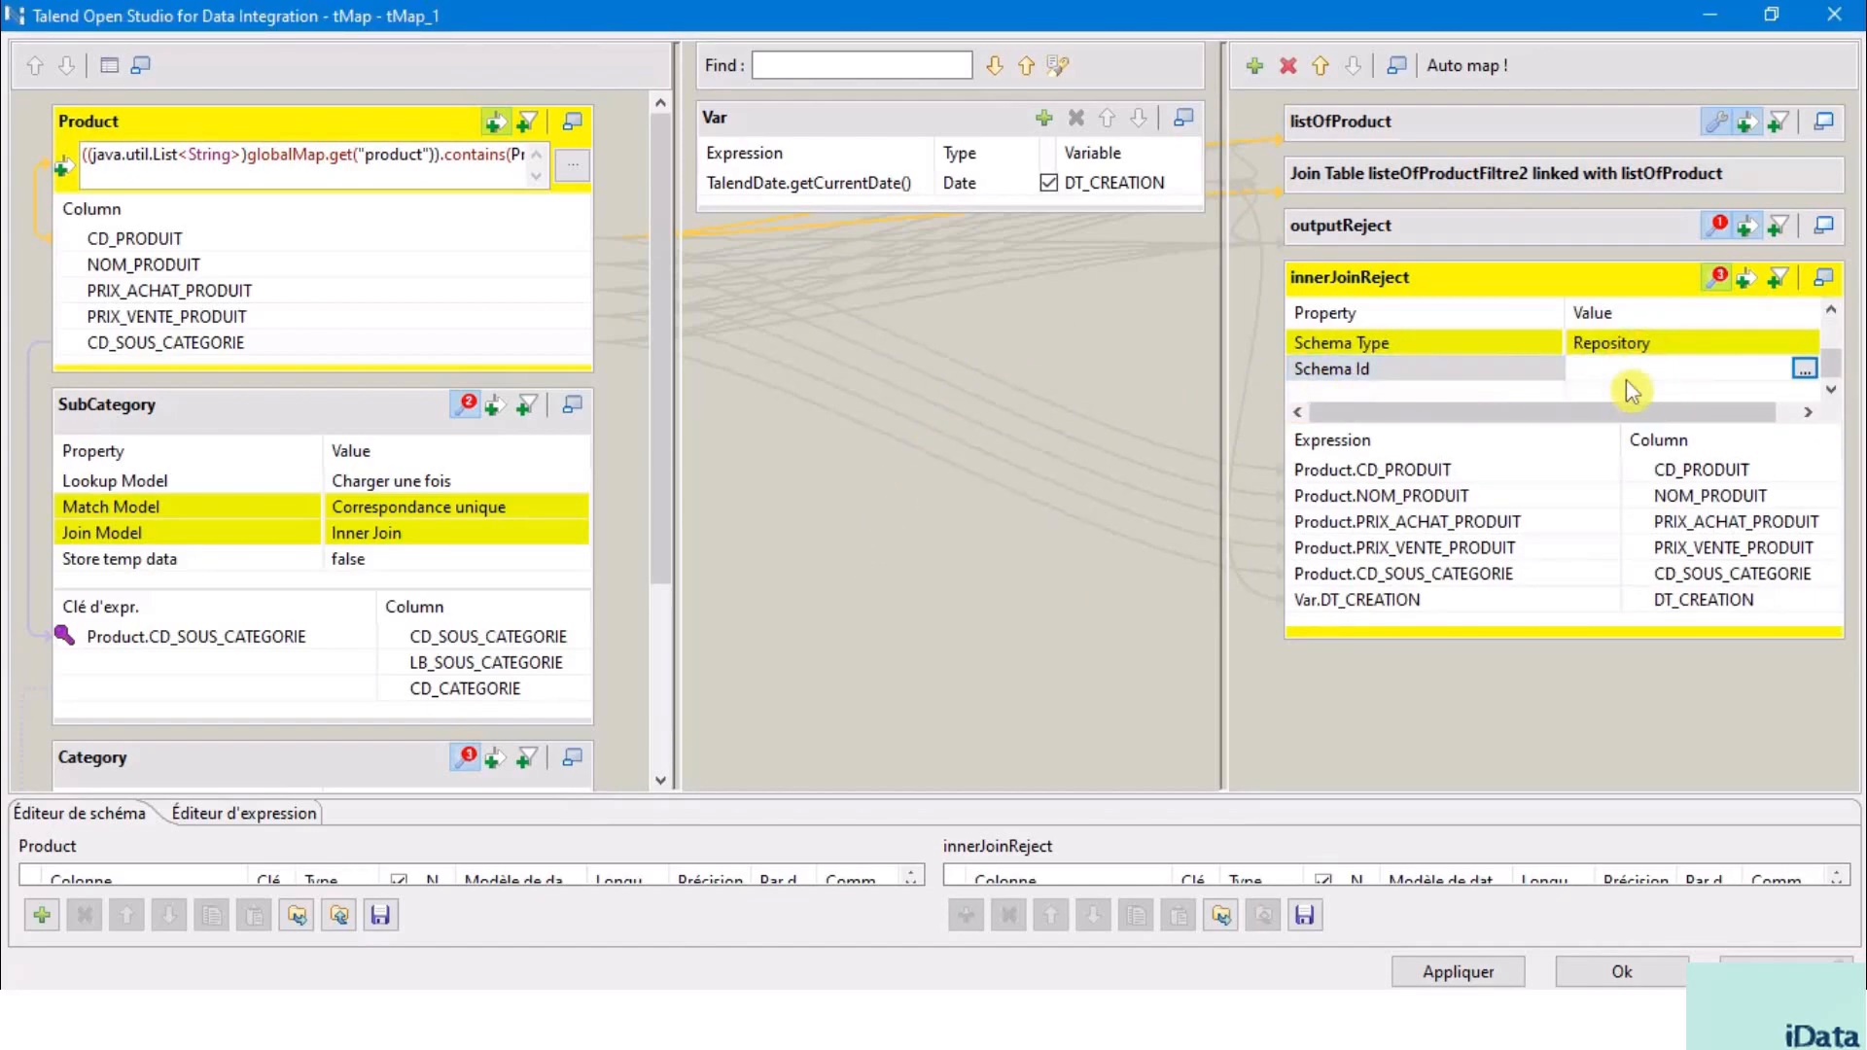
- Set innerJoinReject's Schema Id to the metadata schema of the generic schema product 0.1 from the repository
{"action": "left_click", "coordinate": [1805, 370]}
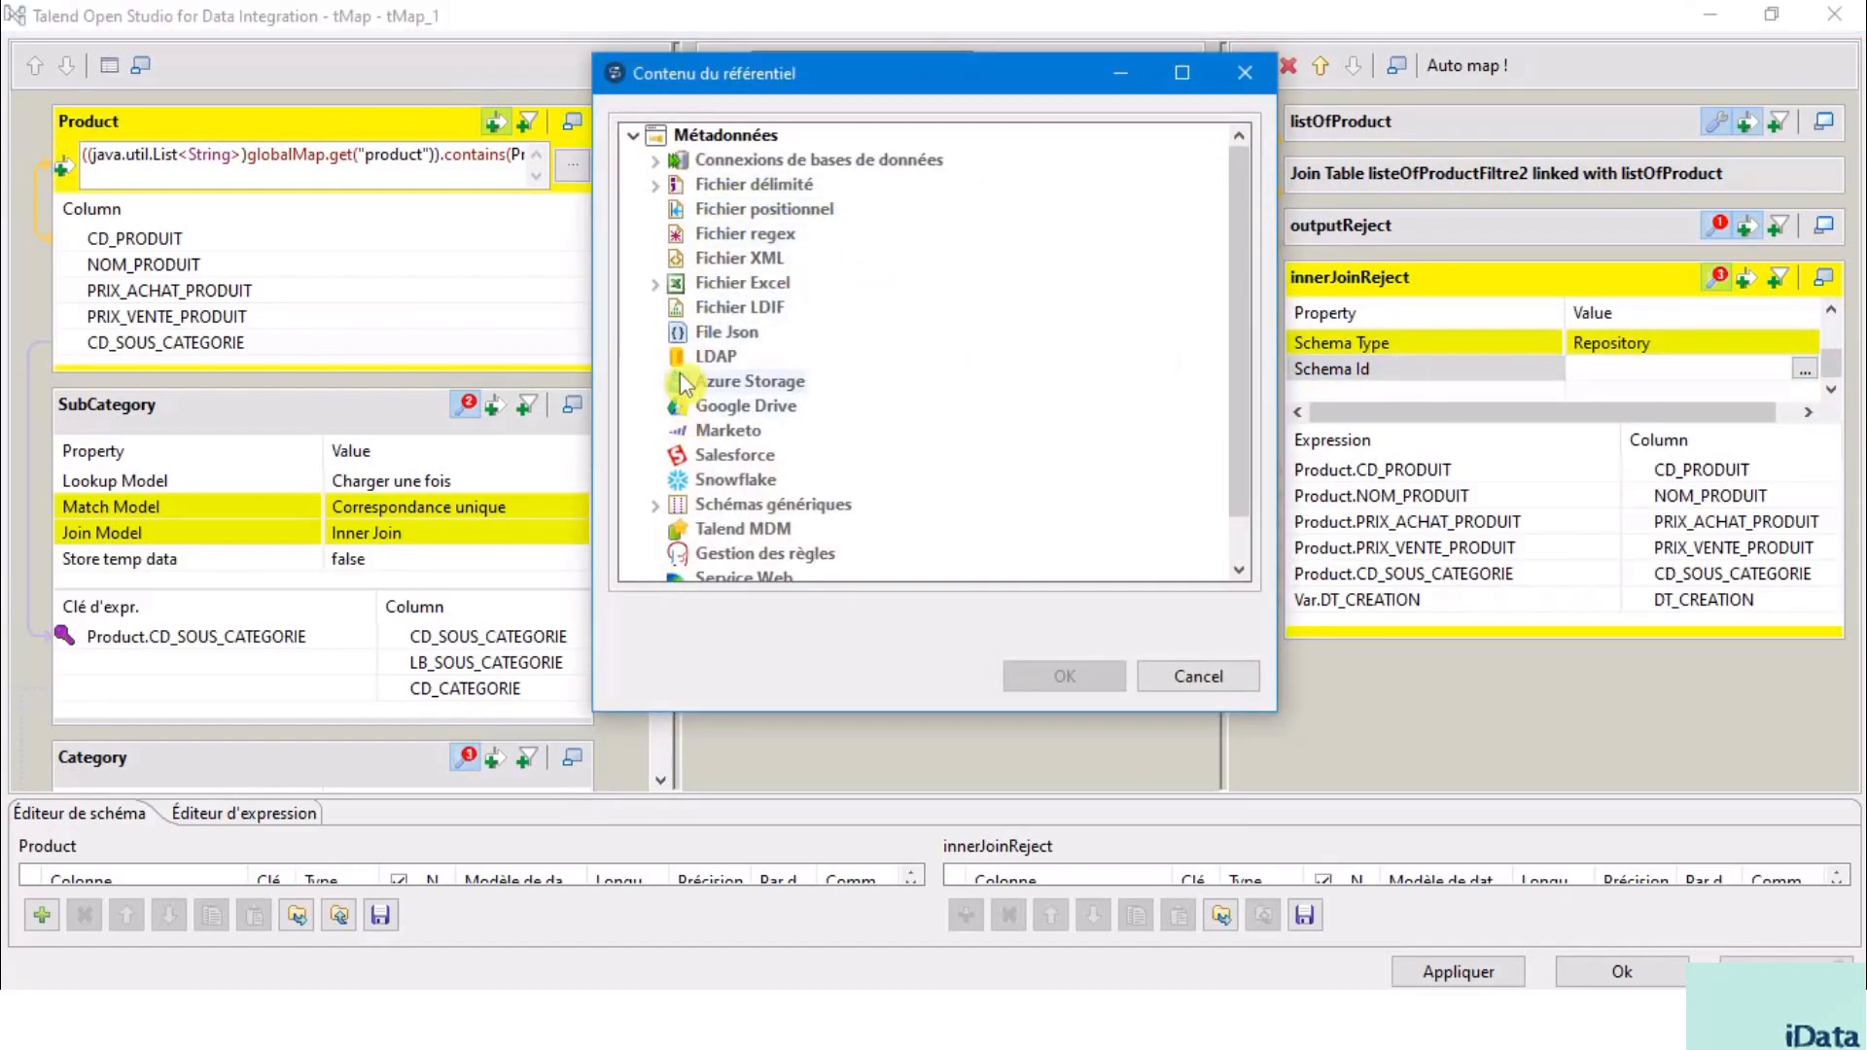
{"action": "scroll", "coordinate": [671, 476], "scroll_direction": "down", "scroll_amount": 1}
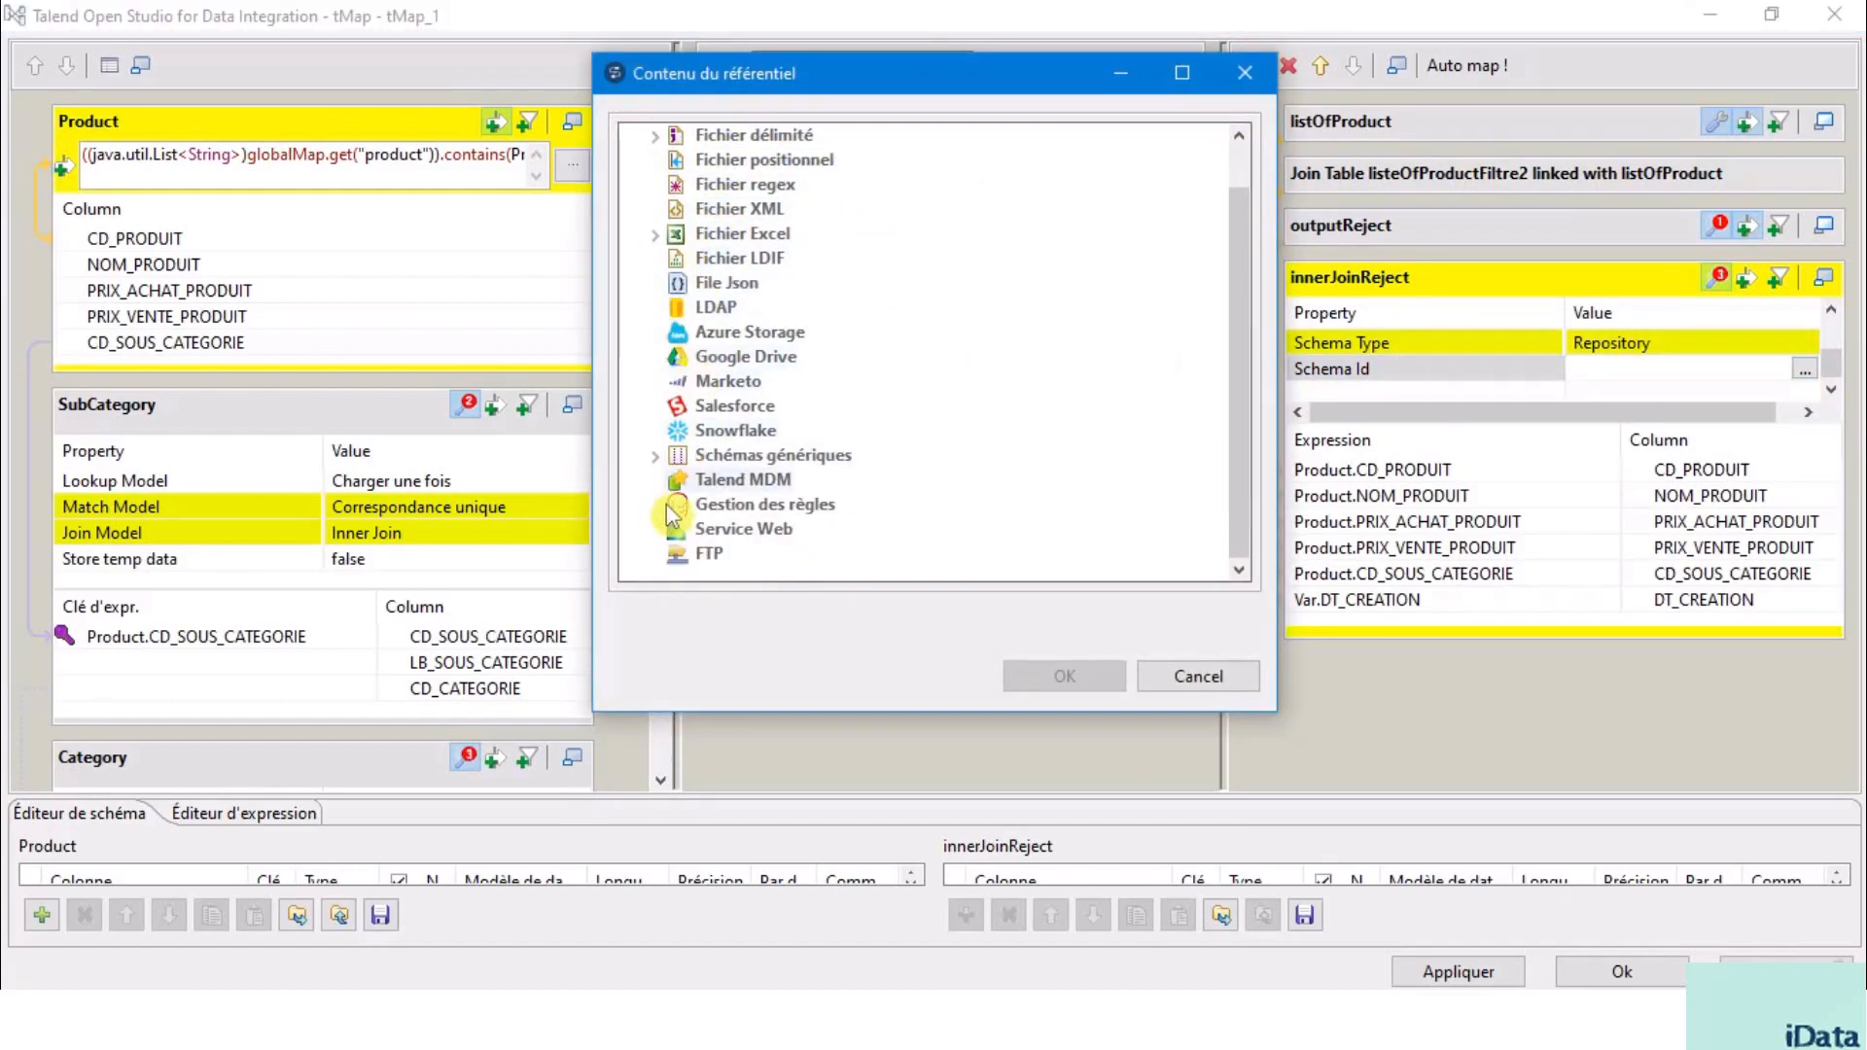
{"action": "left_click", "coordinate": [655, 456]}
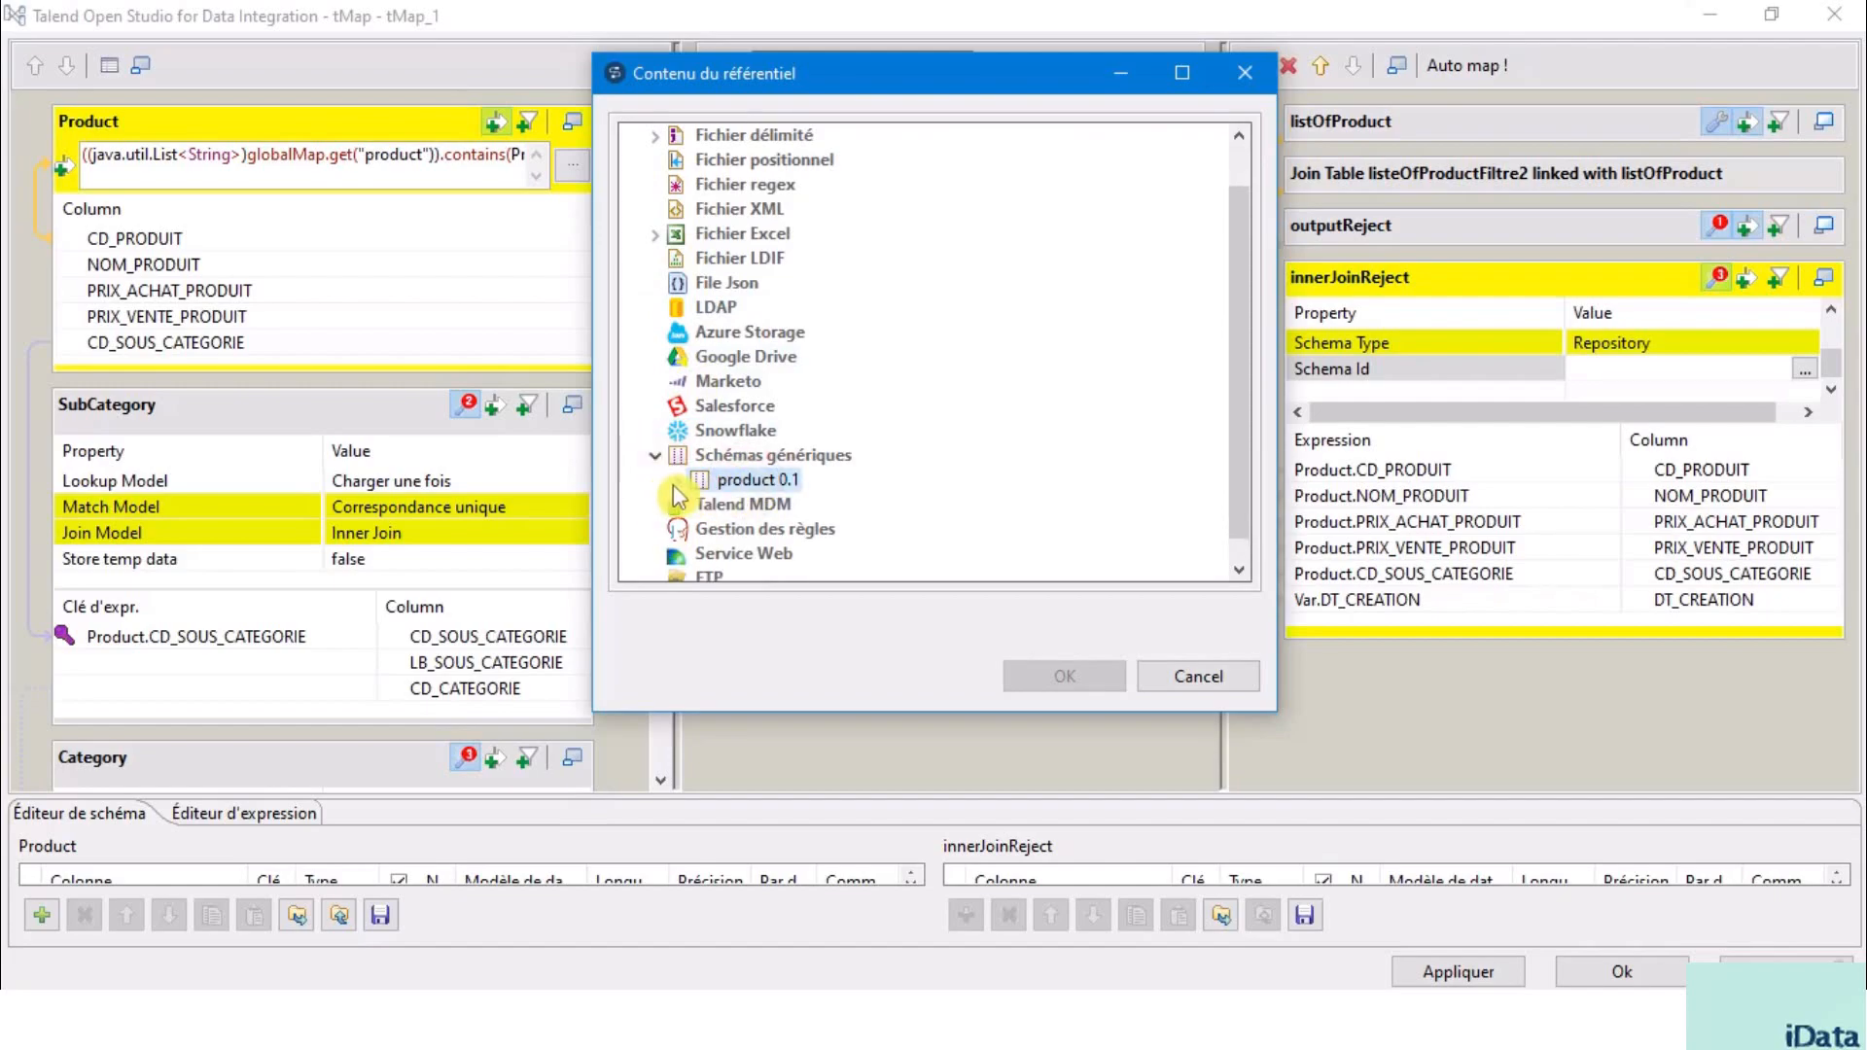
{"action": "left_click", "coordinate": [678, 480]}
{"action": "left_click", "coordinate": [763, 505]}
{"action": "left_click", "coordinate": [1063, 676]}
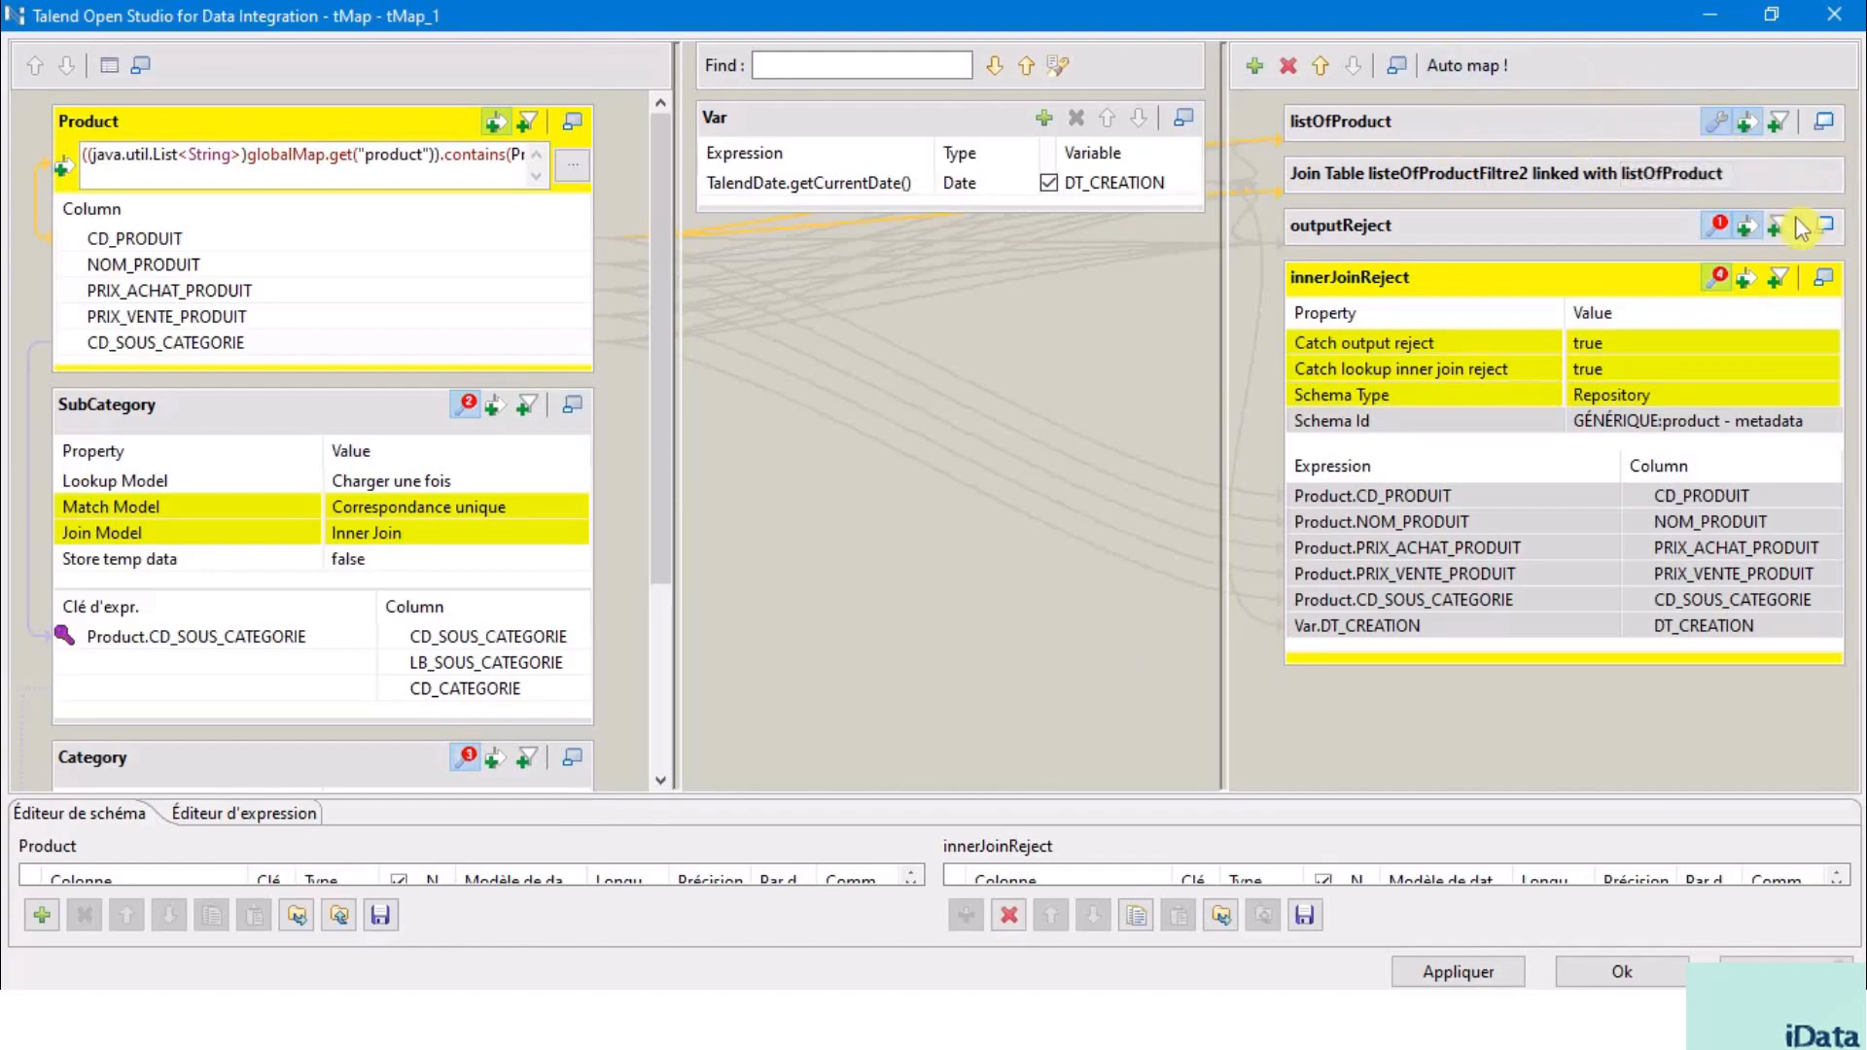
- Examine the Catch output reject property of innerJoinReject and the outputReject table's settings
{"action": "left_click", "coordinate": [1638, 346]}
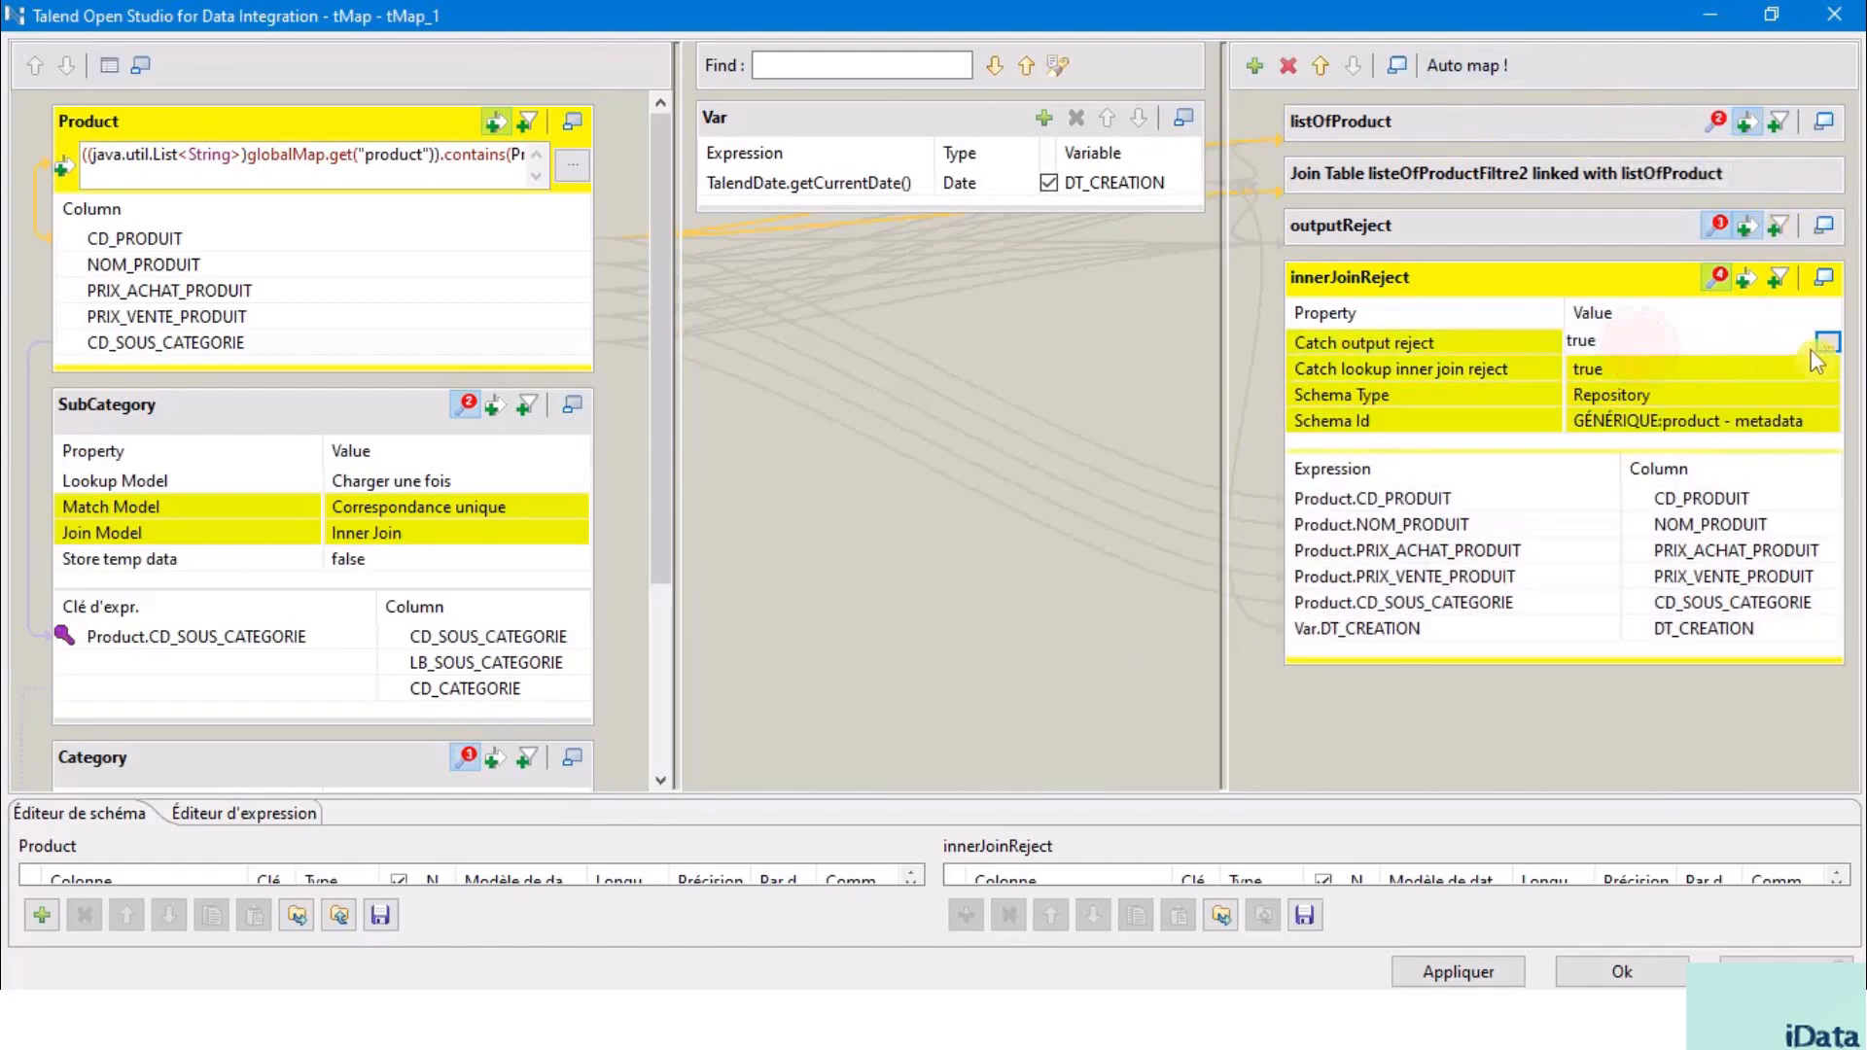
{"action": "left_click", "coordinate": [1828, 344]}
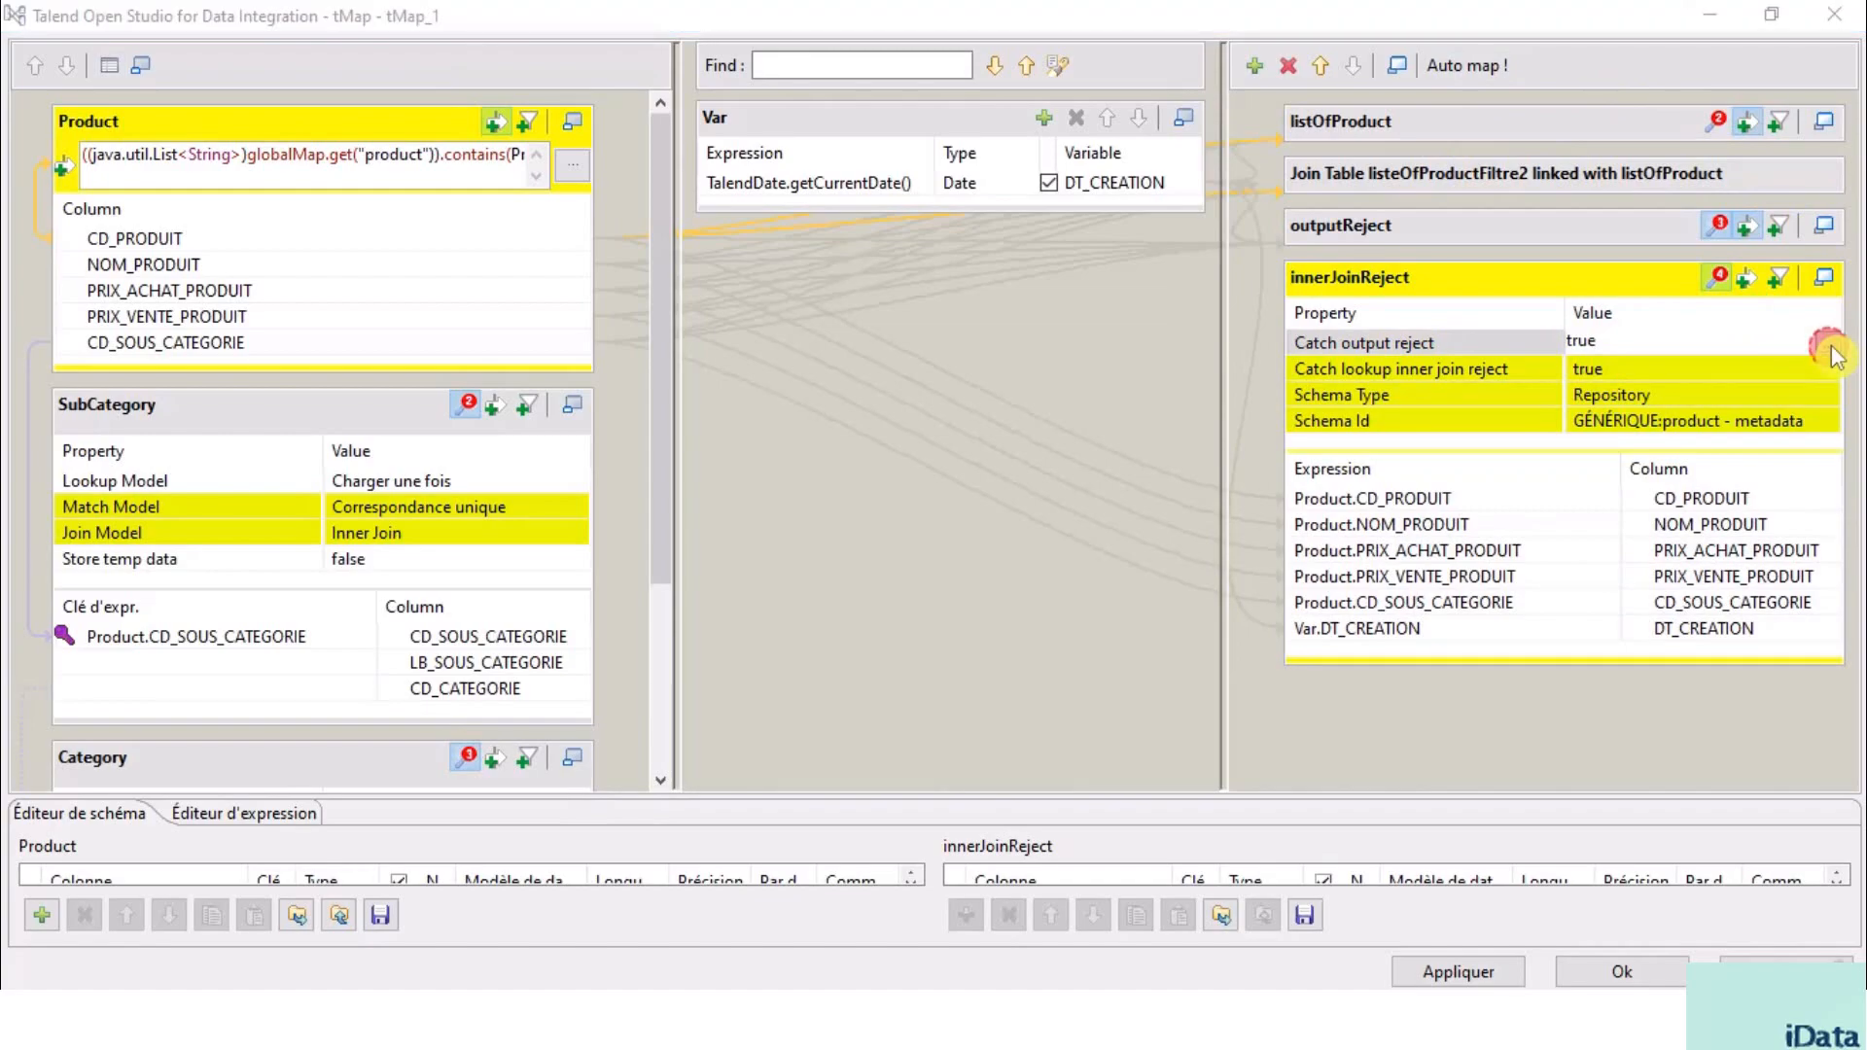
{"action": "left_click", "coordinate": [1400, 226]}
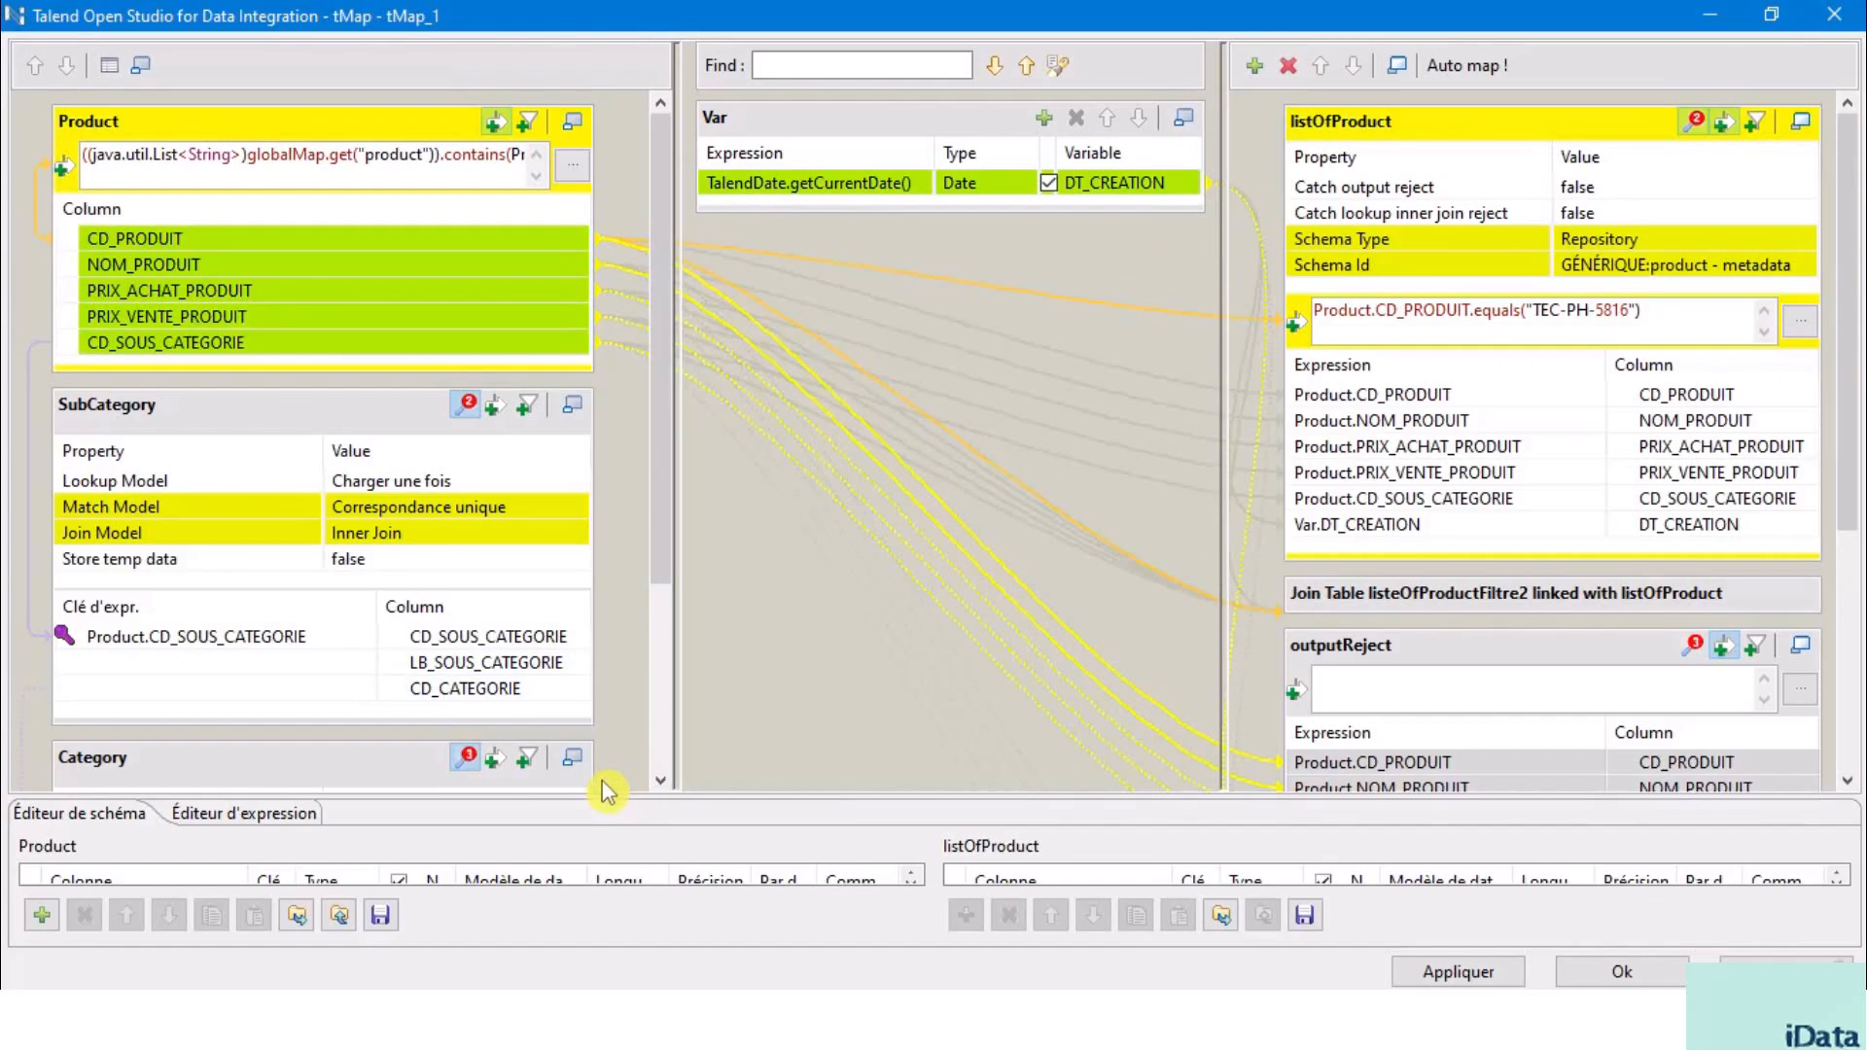
- Examine the SubCategory lookup table and tMap_1's property settings, including the maximum buffer size for storing on disk
{"action": "left_click", "coordinate": [177, 420]}
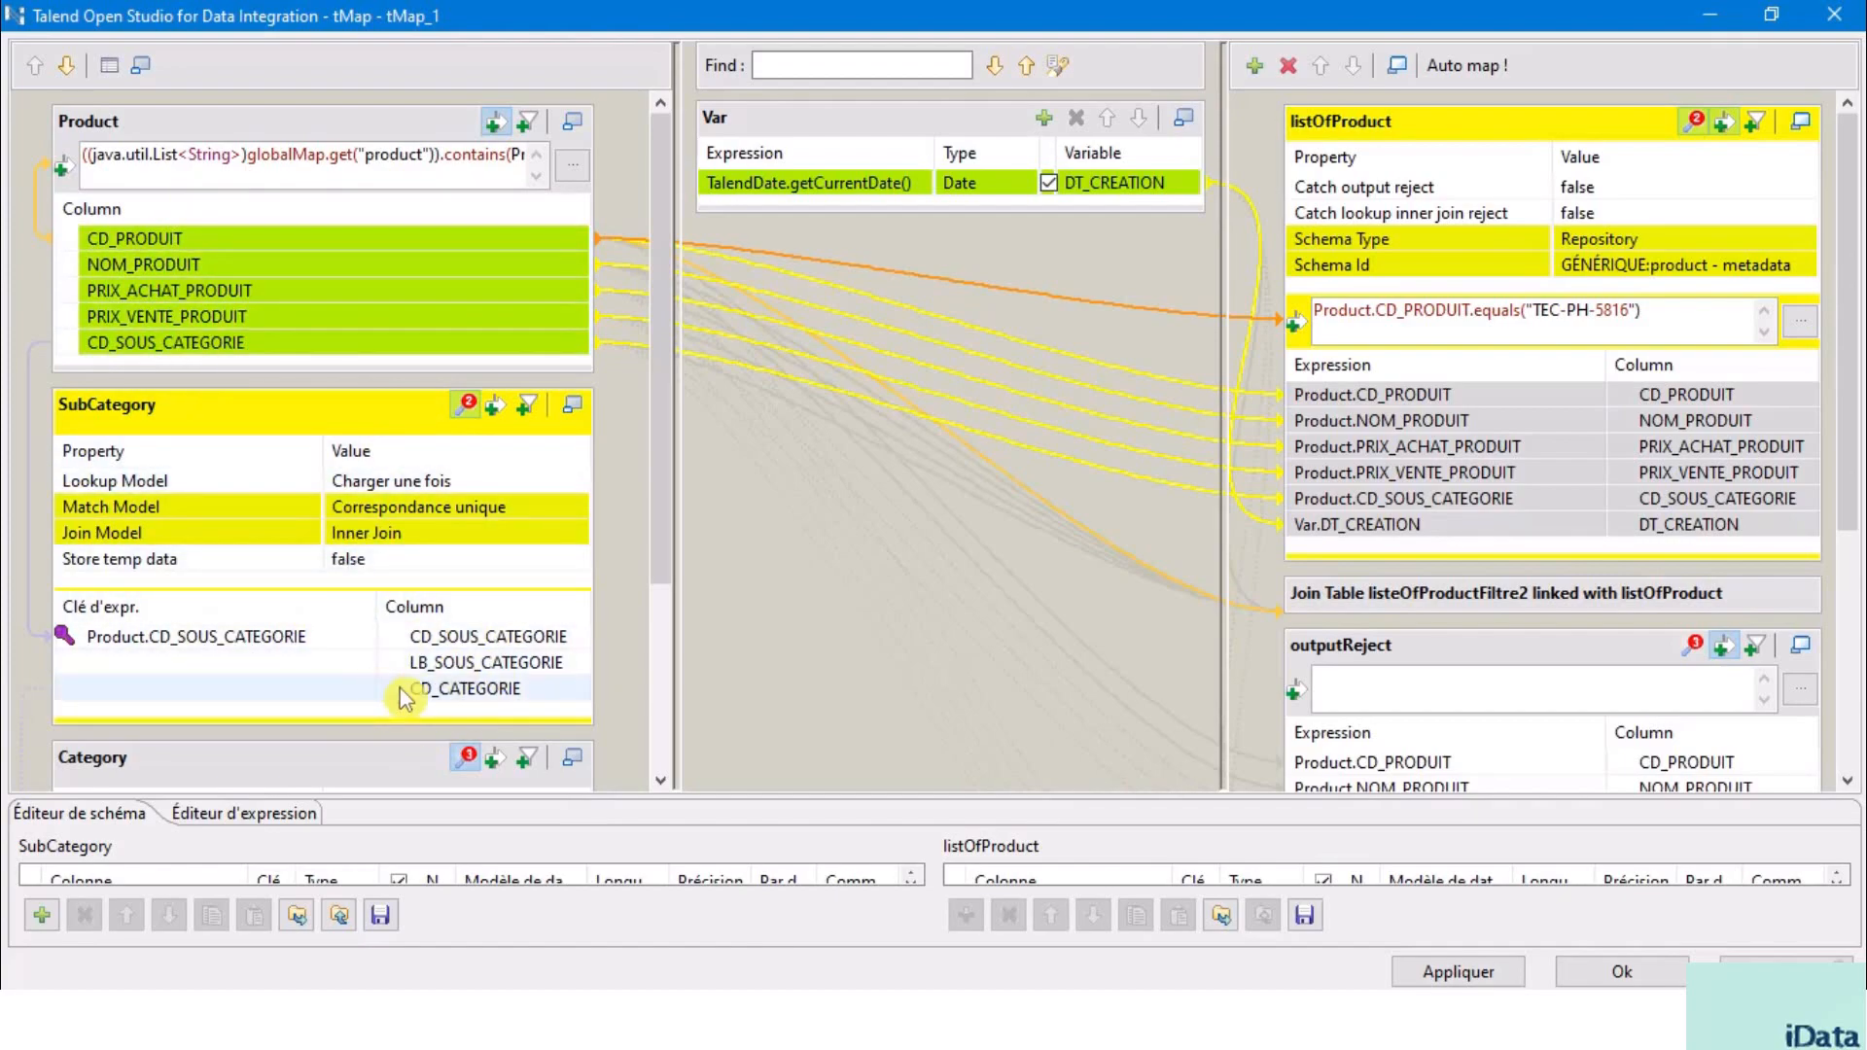
{"action": "left_click", "coordinate": [111, 72]}
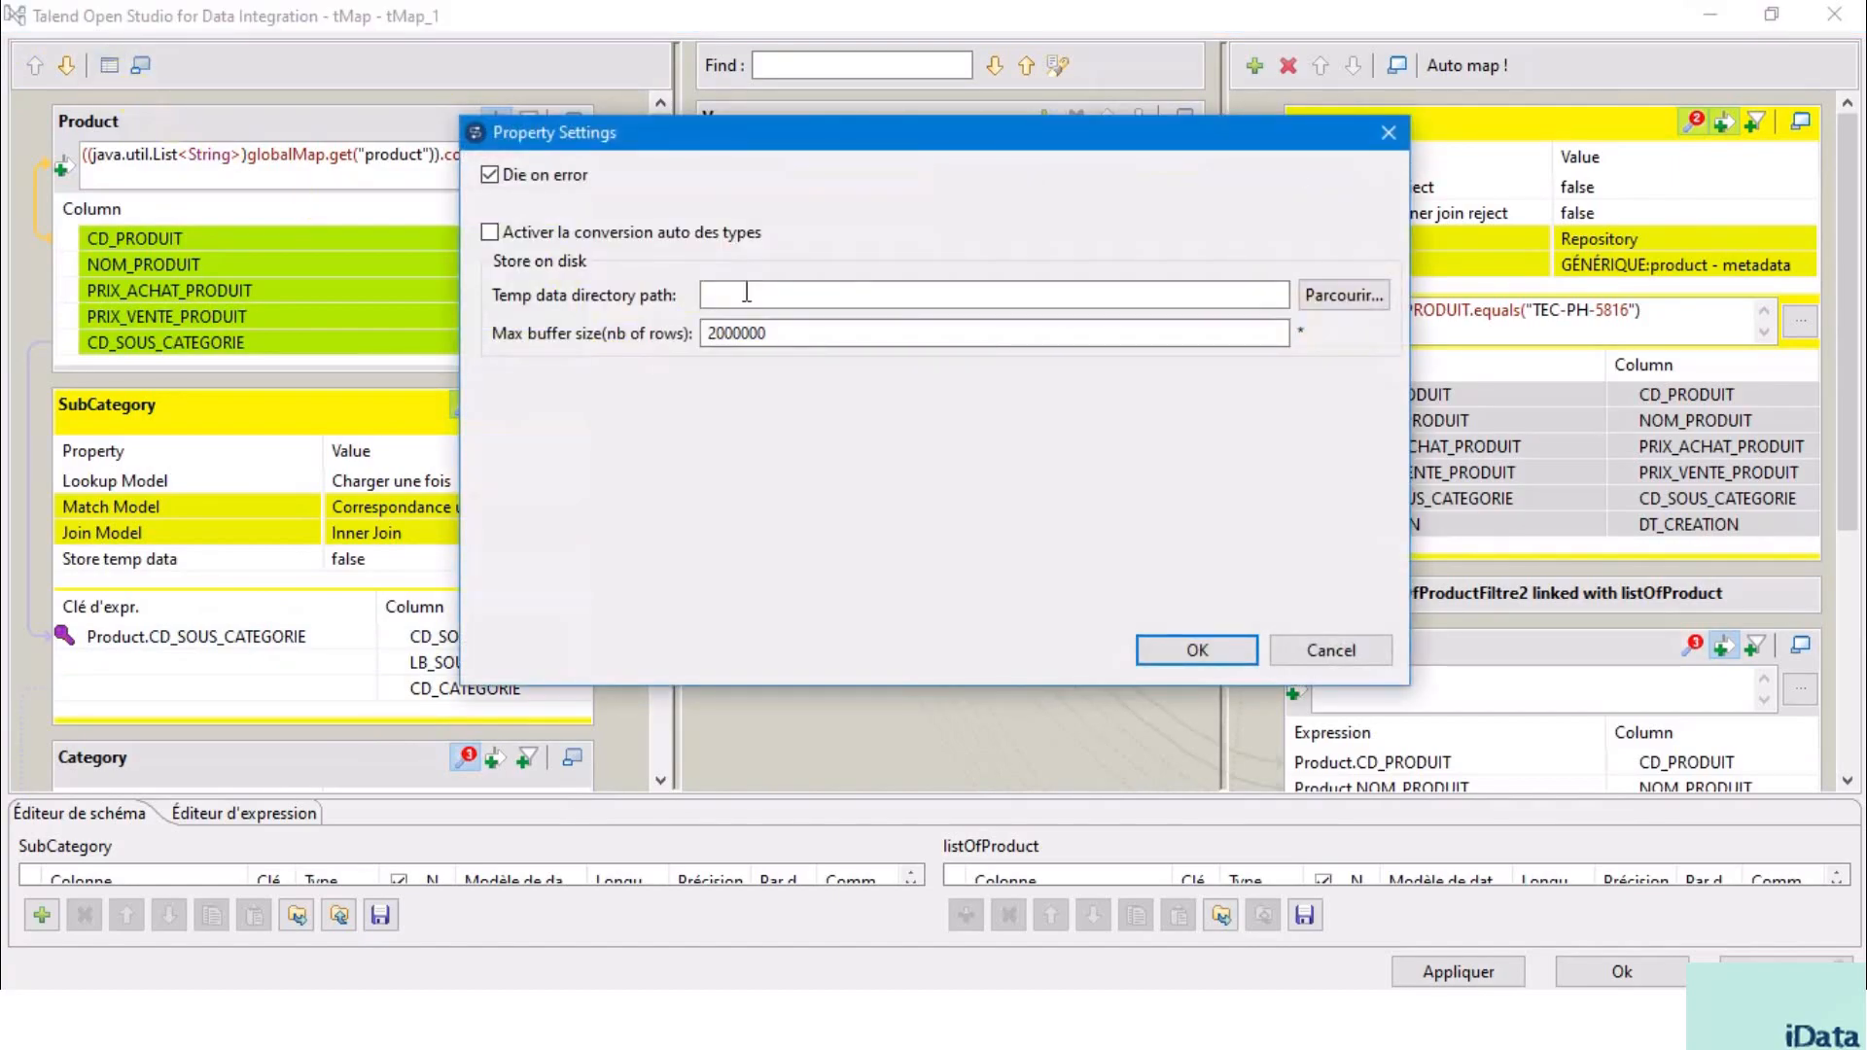
{"action": "left_click", "coordinate": [822, 332]}
{"action": "double_click", "coordinate": [822, 332]}
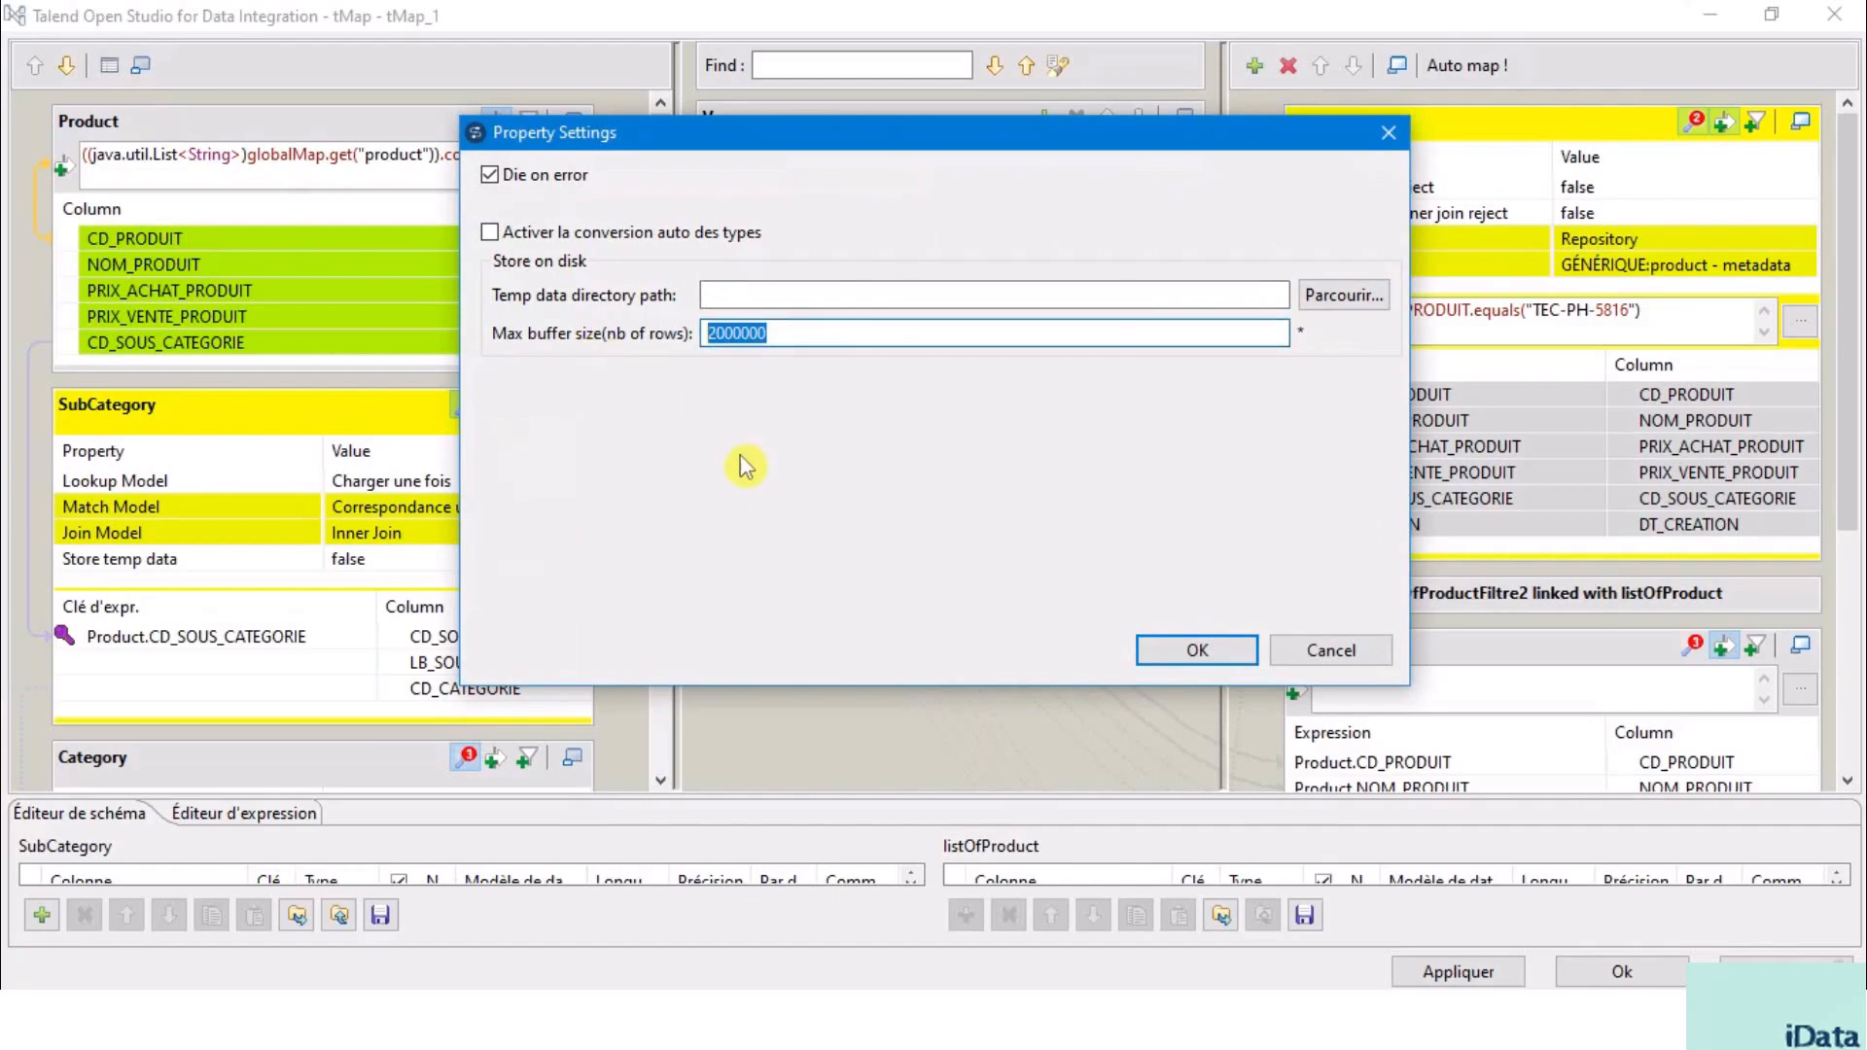
{"action": "left_click", "coordinate": [1206, 653]}
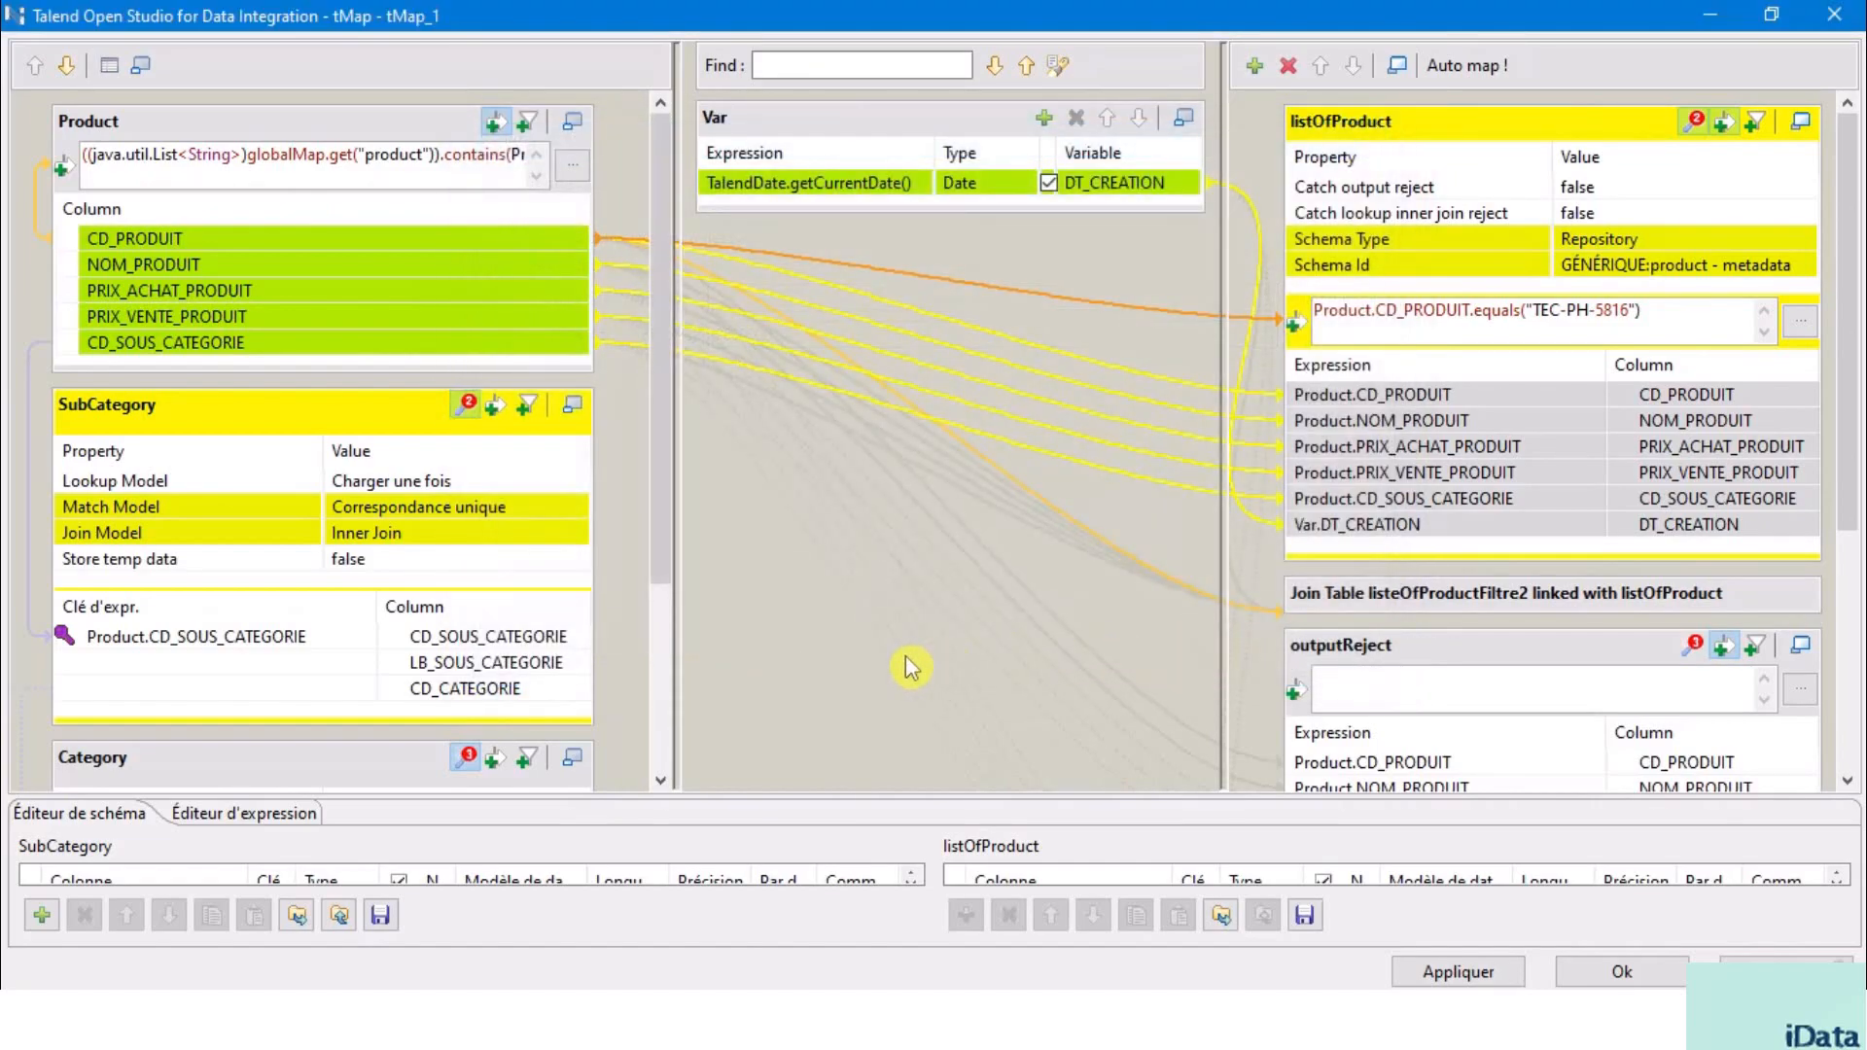